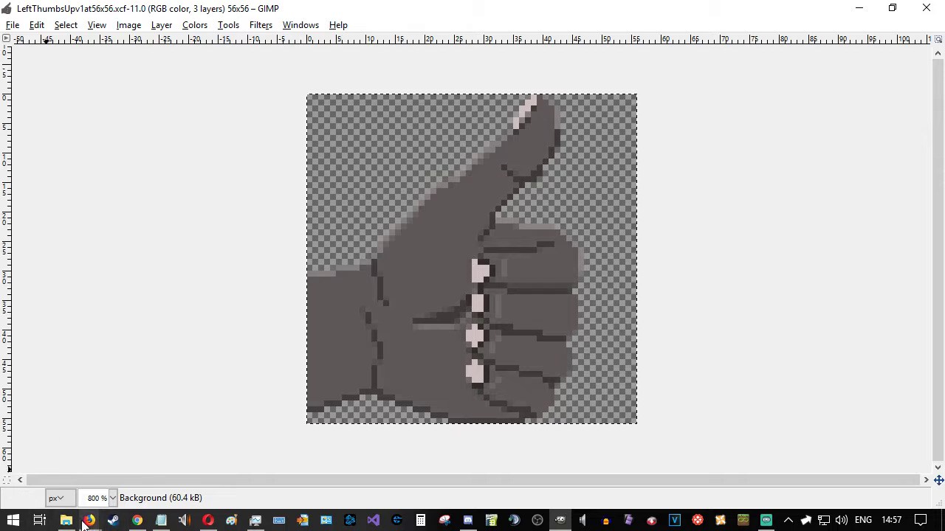
# - Show the layers dialog and toggle the Background layer's visibility off and back on
pyautogui.moveTo(78, 522)
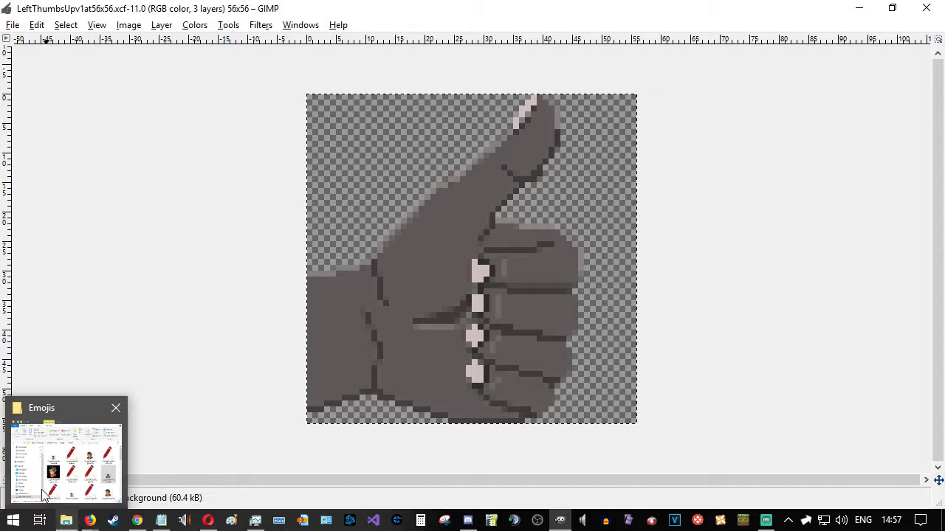
pyautogui.hotkey('alt', 'Tab')
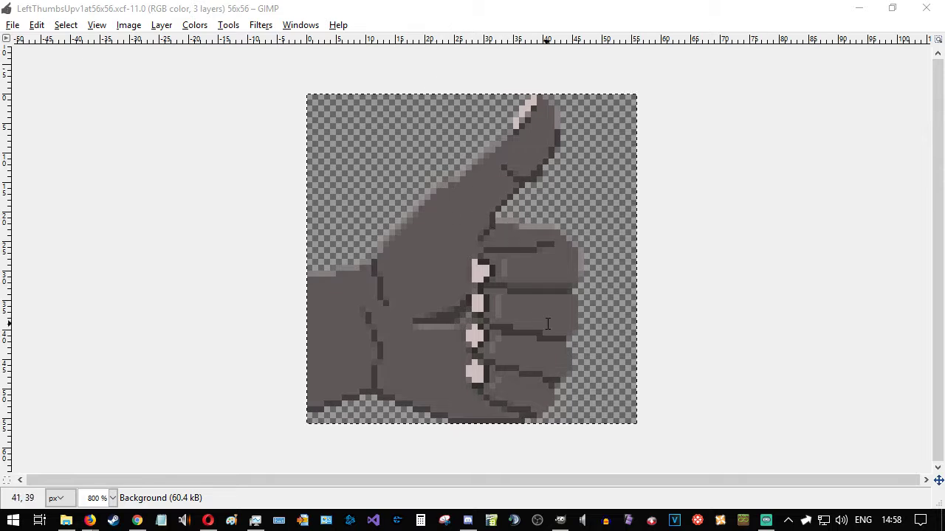
pyautogui.hotkey('ctrl', 'l')
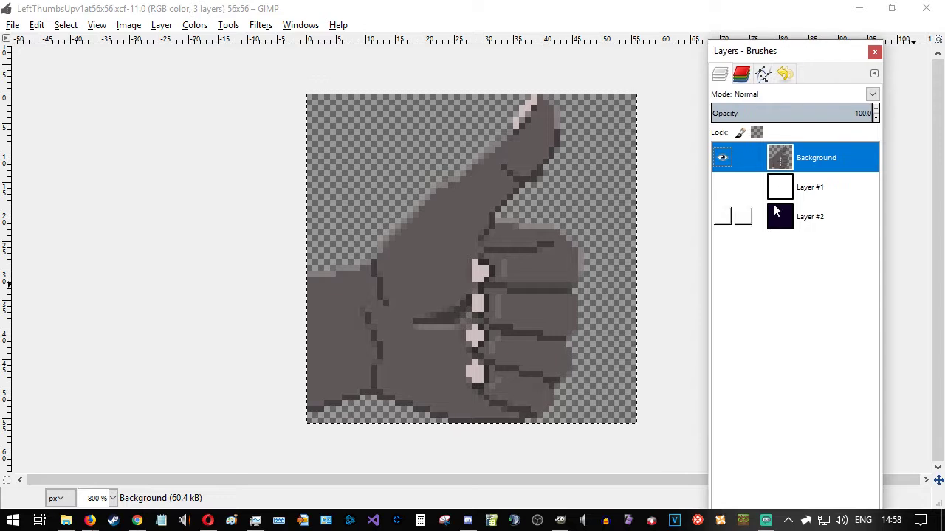
pyautogui.click(721, 158)
pyautogui.click(722, 159)
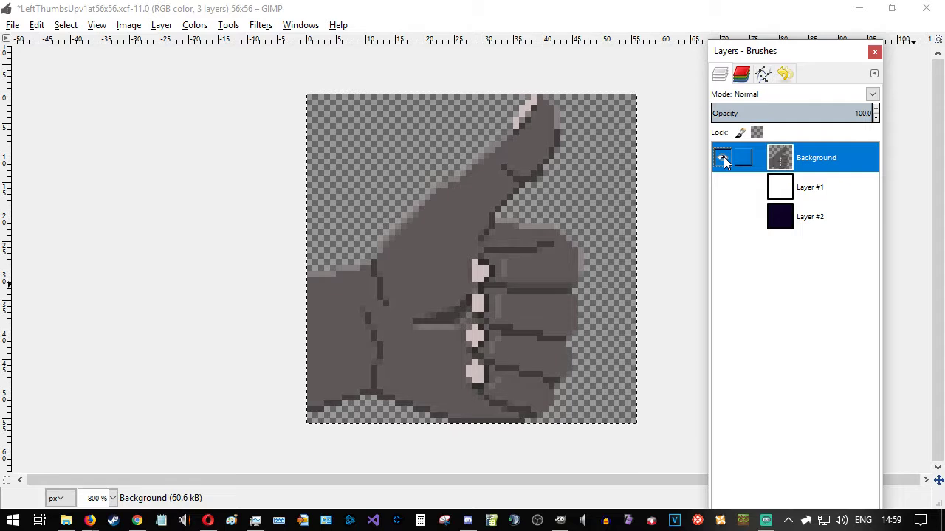
pyautogui.click(12, 24)
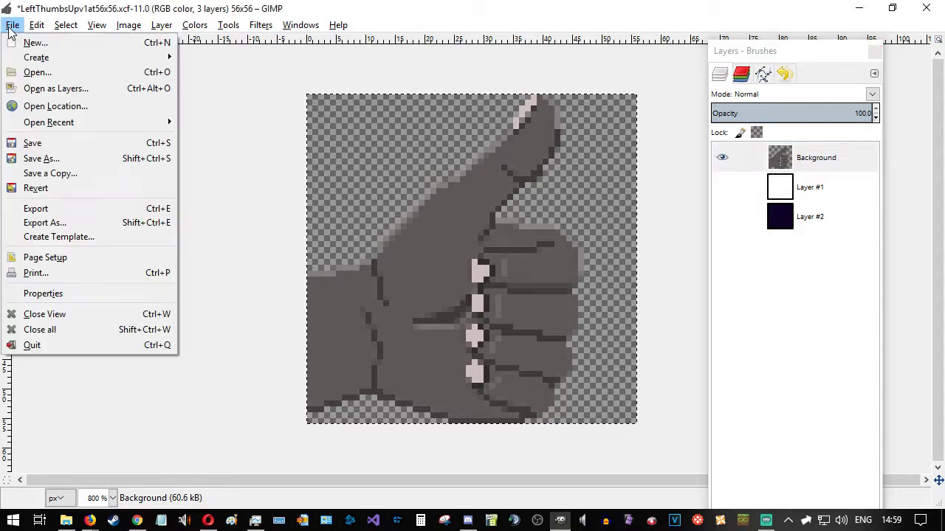
pyautogui.moveTo(29, 127)
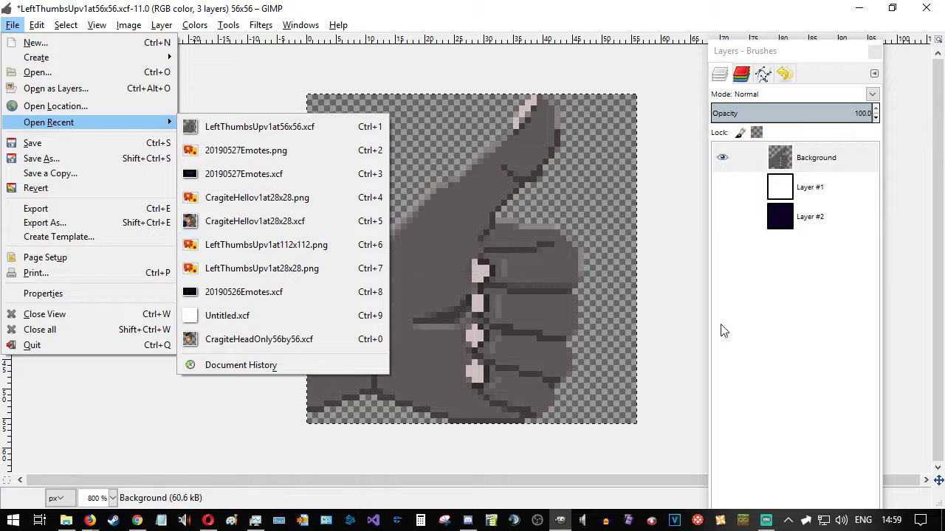
pyautogui.click(547, 19)
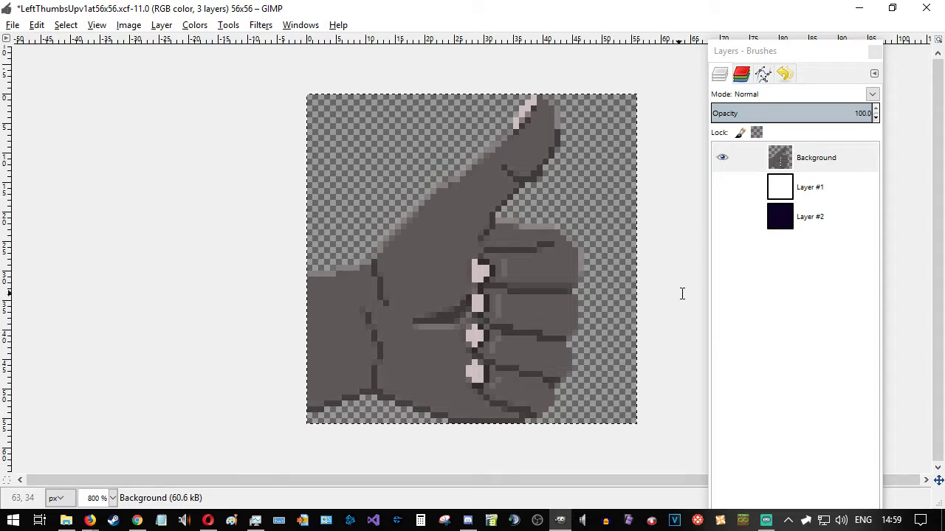
# - Bring up the toolbox and choose the Pencil tool
pyautogui.moveTo(0, 46); pyautogui.dragTo(147, 27)
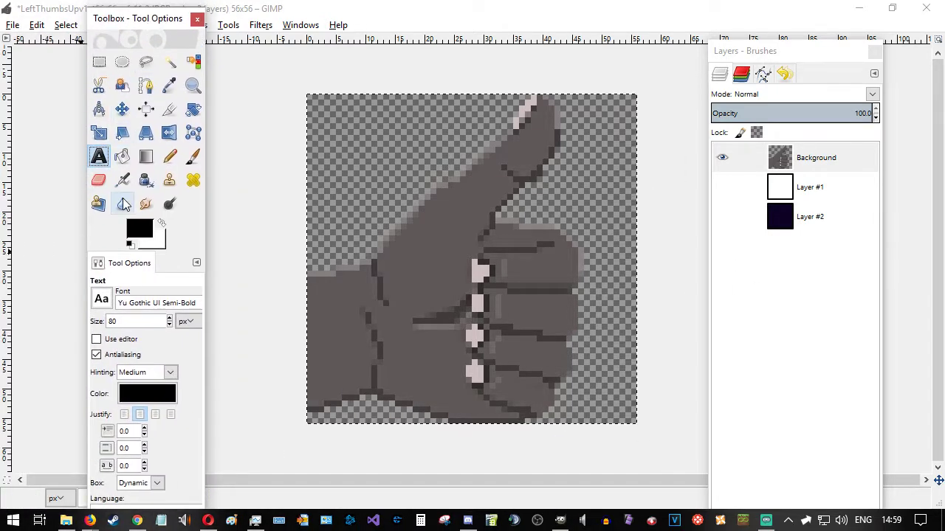
pyautogui.click(169, 157)
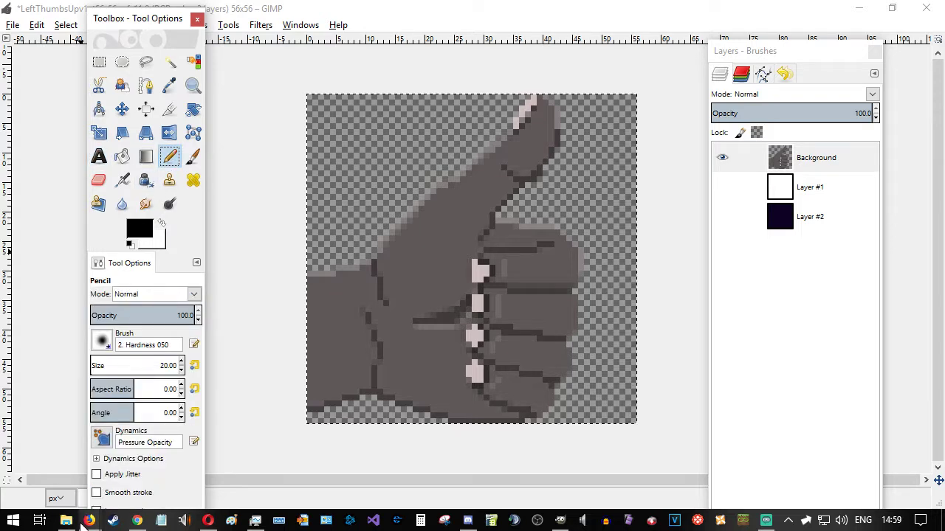
# - Open the recent image CragiteHeadOnly56by56.xcf and place its window side by side with the thumbs-up image
pyautogui.click(13, 25)
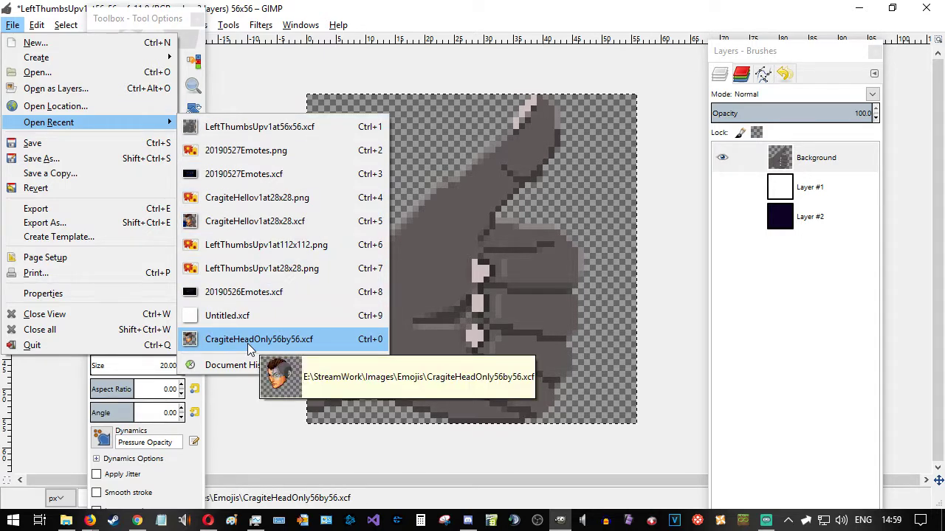
pyautogui.click(249, 345)
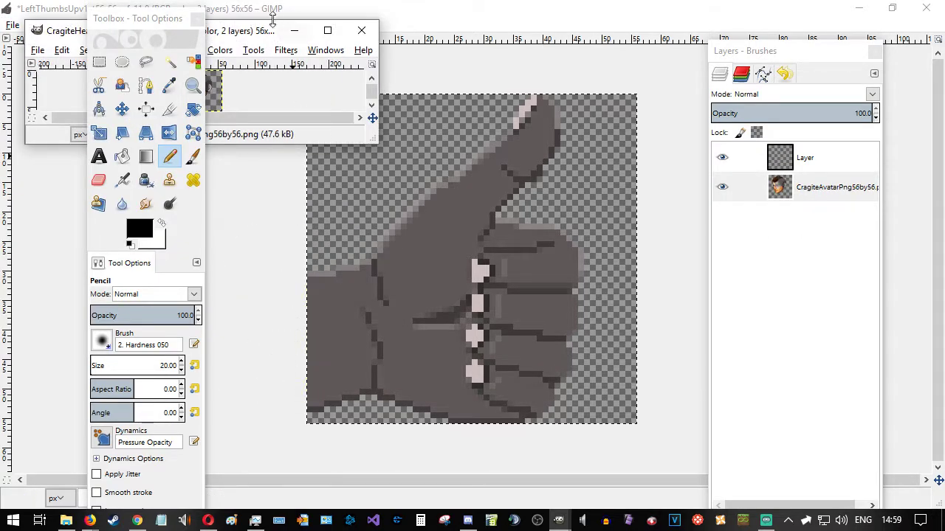
pyautogui.doubleClick(290, 65)
pyautogui.moveTo(457, 9); pyautogui.dragTo(2, 262)
pyautogui.click(619, 109)
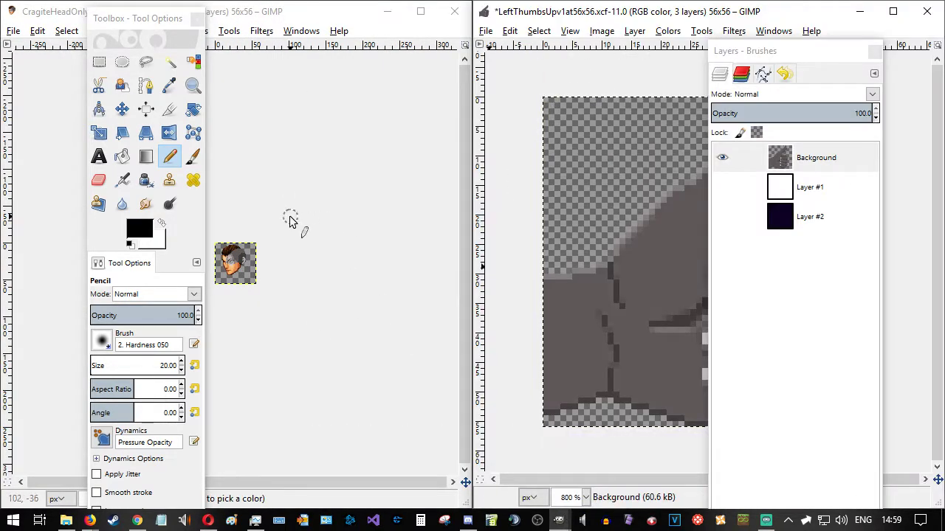
# - Move the toolbox and the layers dialog to the outer screen edges so both images are uncovered
pyautogui.scroll(3, 253, 264)
pyautogui.scroll(3, 243, 273)
pyautogui.moveTo(146, 22); pyautogui.dragTo(59, 45)
pyautogui.scroll(5, 234, 229)
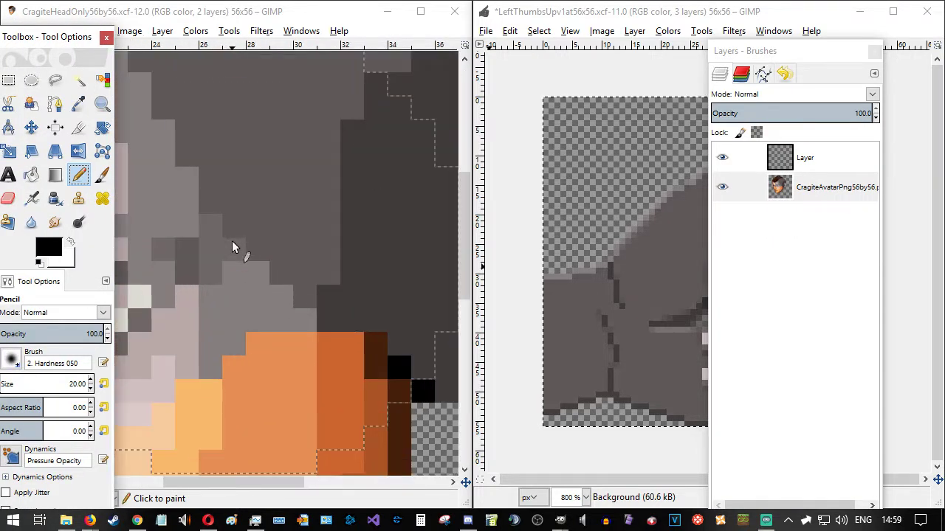
pyautogui.moveTo(794, 55)
pyautogui.mouseDown()
pyautogui.moveTo(920, 50)
pyautogui.moveTo(857, 52)
pyautogui.mouseUp()
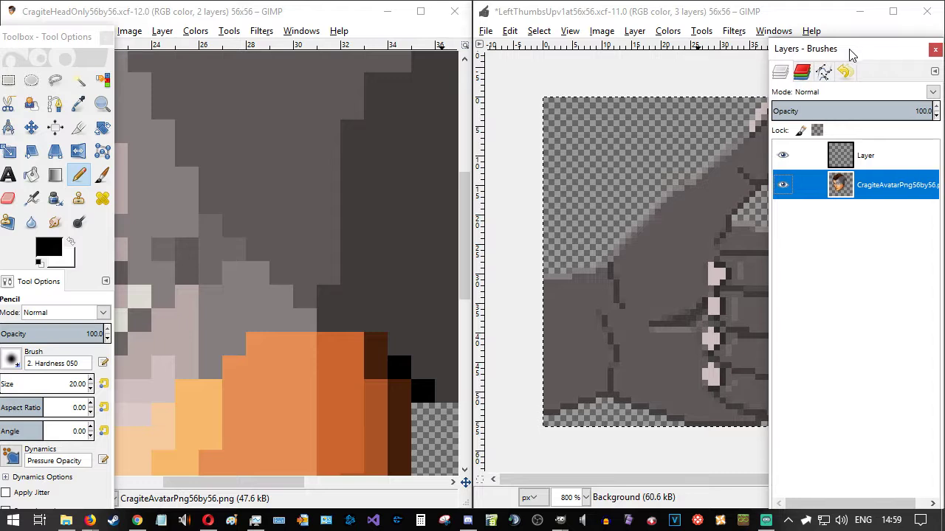
pyautogui.moveTo(769, 78); pyautogui.dragTo(795, 77)
pyautogui.moveTo(860, 44); pyautogui.dragTo(890, 34)
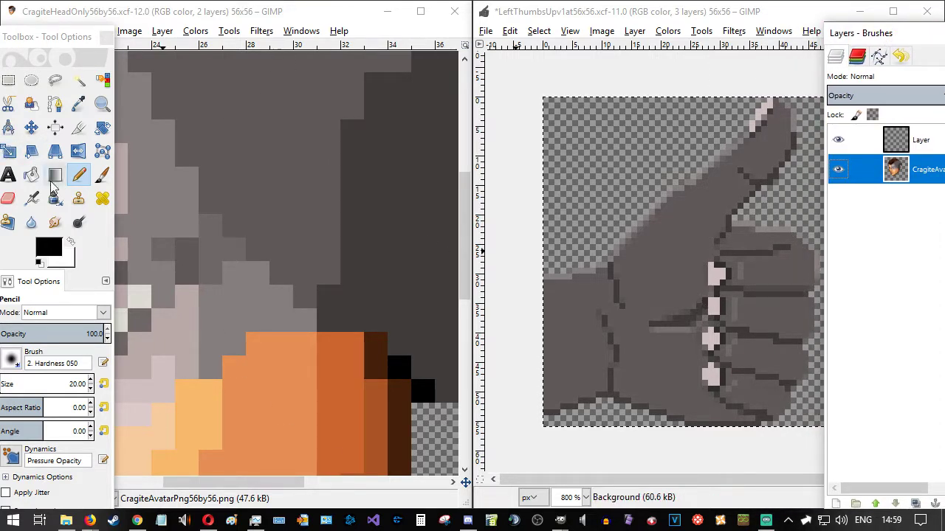
# - Set the pencil's brush size to 1
pyautogui.scroll(-2, 234, 217)
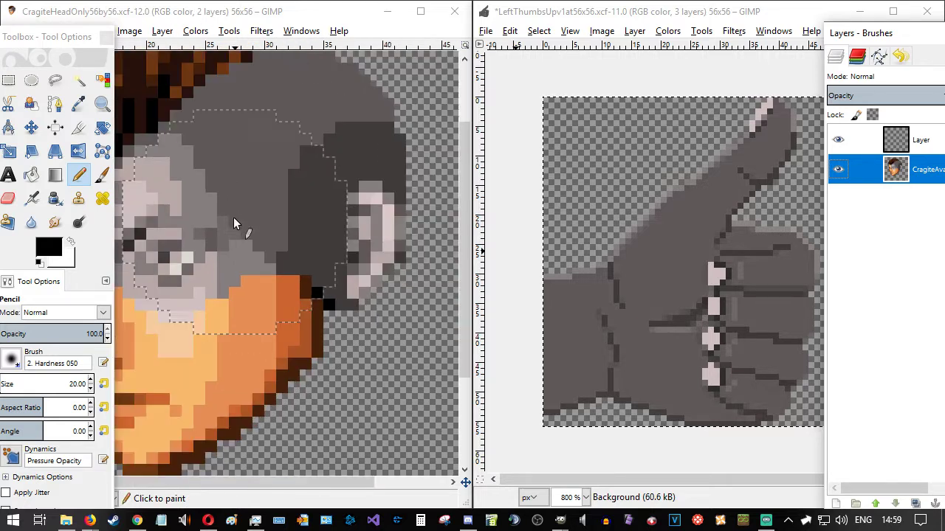
pyautogui.click(90, 389)
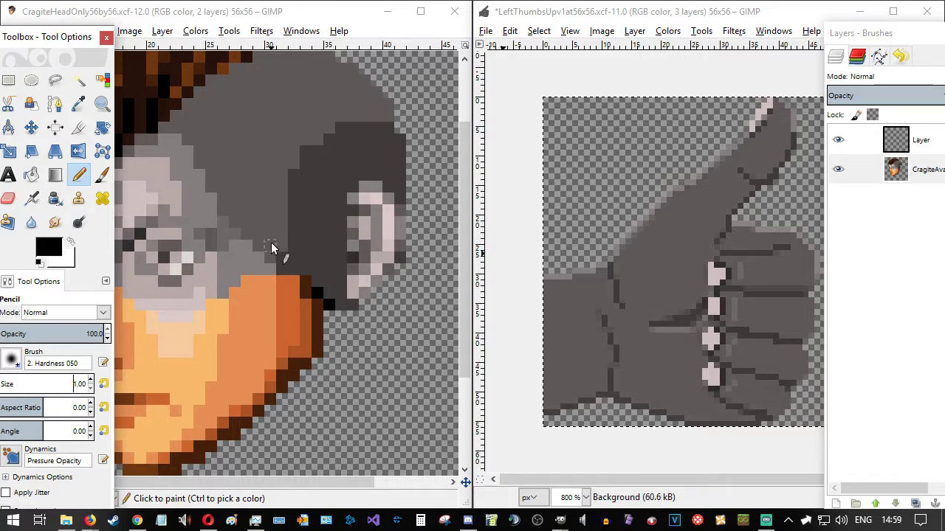
# - Sample the grey at the hand's upper edge and the mid grey beside the face as the two active colours
pyautogui.keyDown('ctrl'); pyautogui.click(616, 253); pyautogui.keyUp('ctrl')
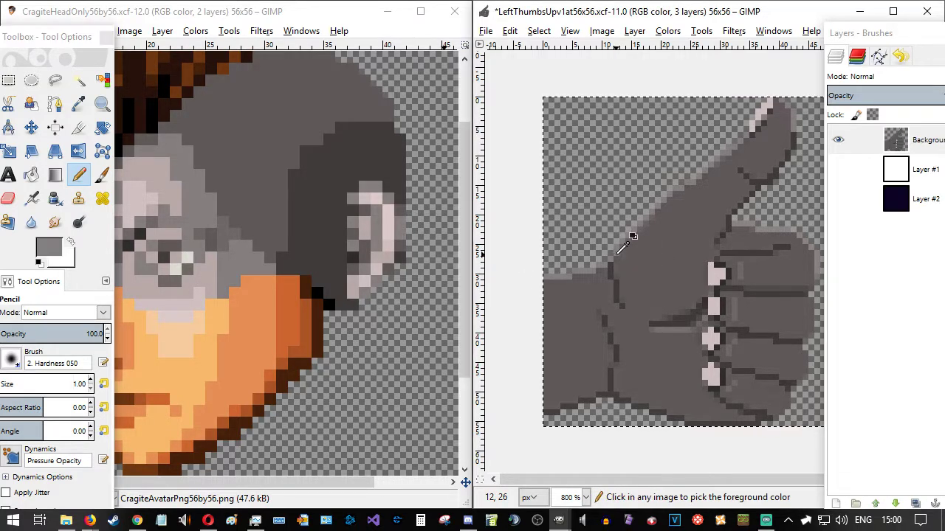
pyautogui.click(72, 243)
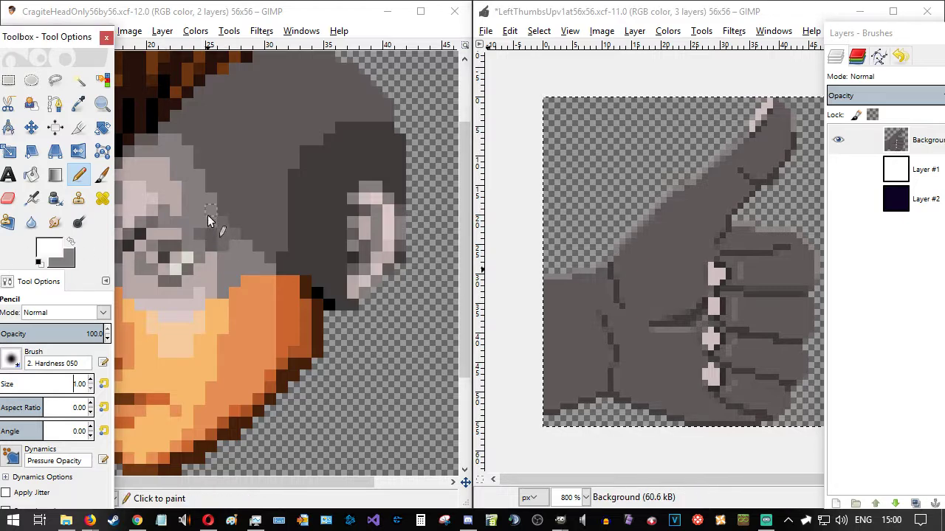
pyautogui.keyDown('ctrl'); pyautogui.click(164, 200); pyautogui.keyUp('ctrl')
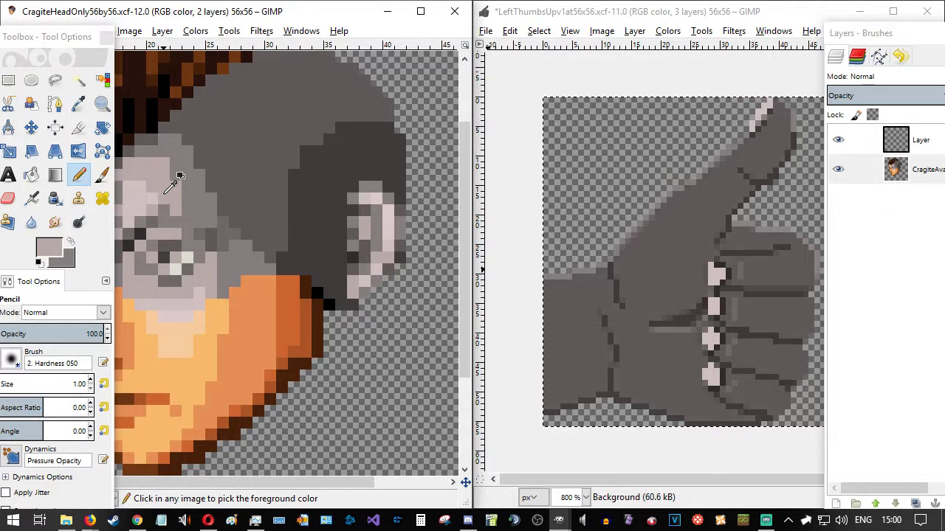
pyautogui.keyDown('ctrl'); pyautogui.click(189, 197); pyautogui.keyUp('ctrl')
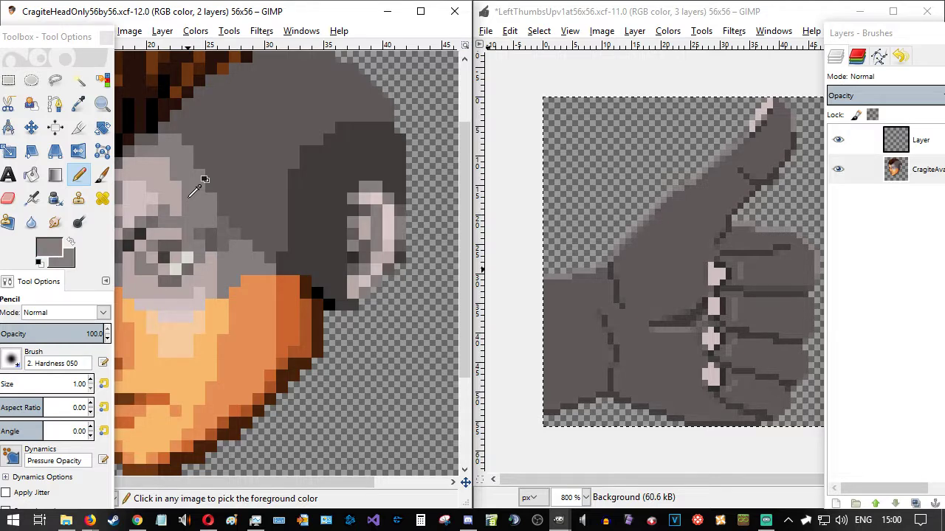
pyautogui.click(69, 245)
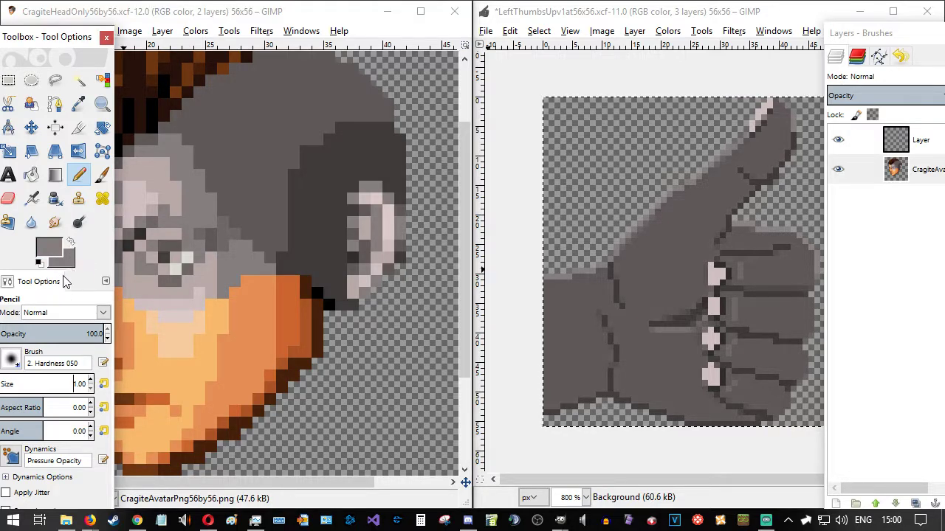
# - Compare the numeric colour values of the two sampled greys without changing them
pyautogui.click(55, 250)
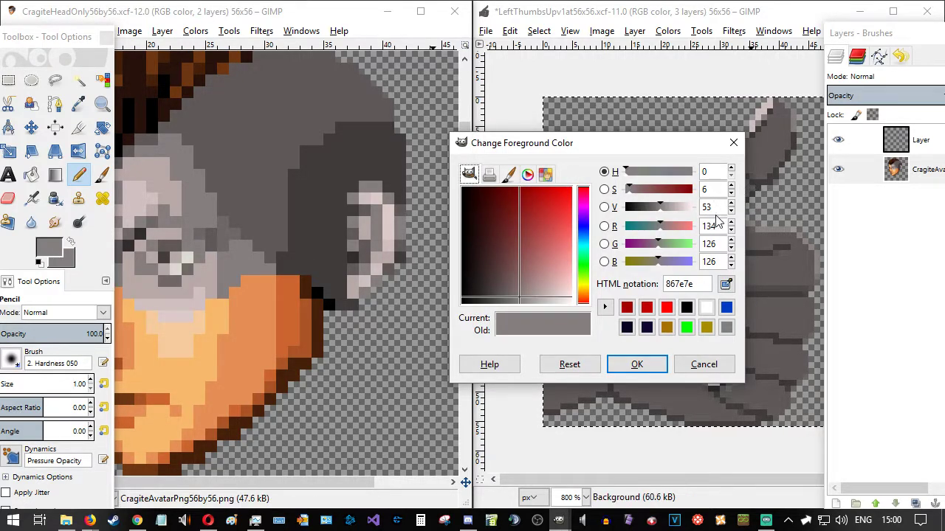
pyautogui.click(703, 365)
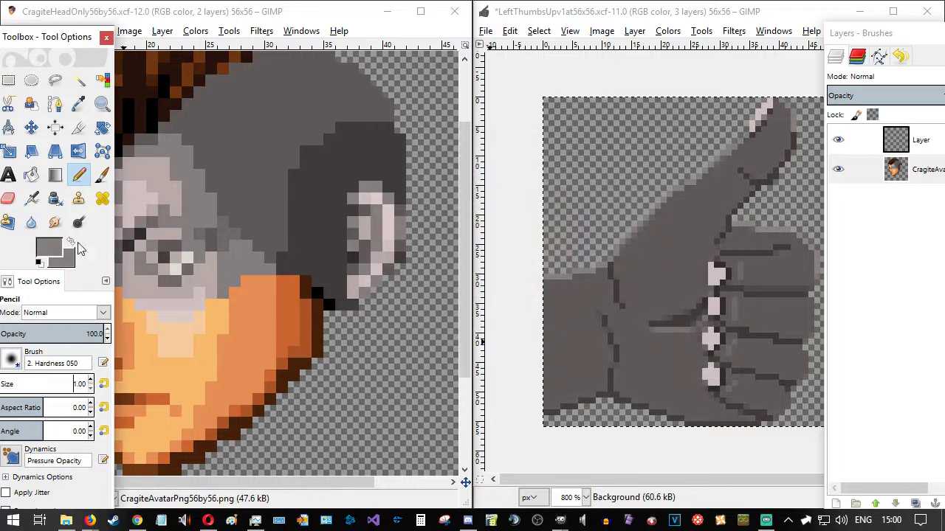
pyautogui.click(55, 250)
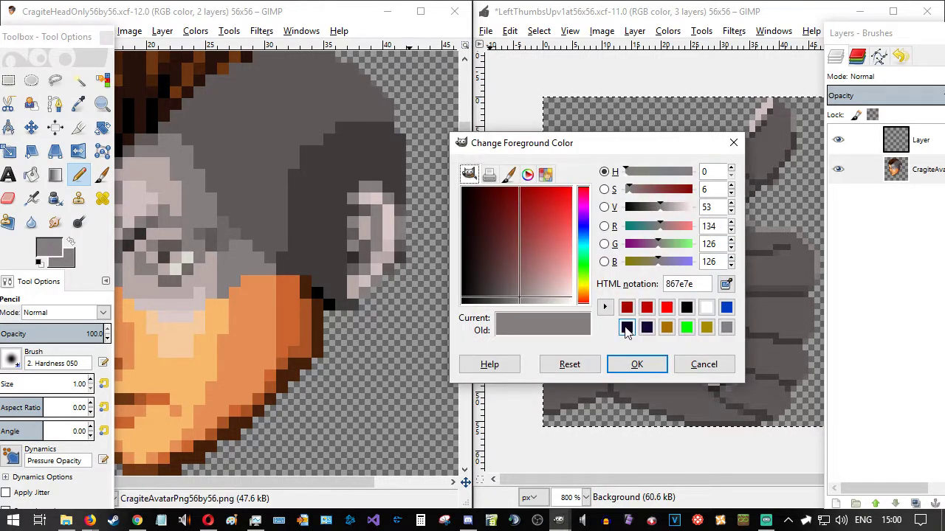
pyautogui.click(703, 365)
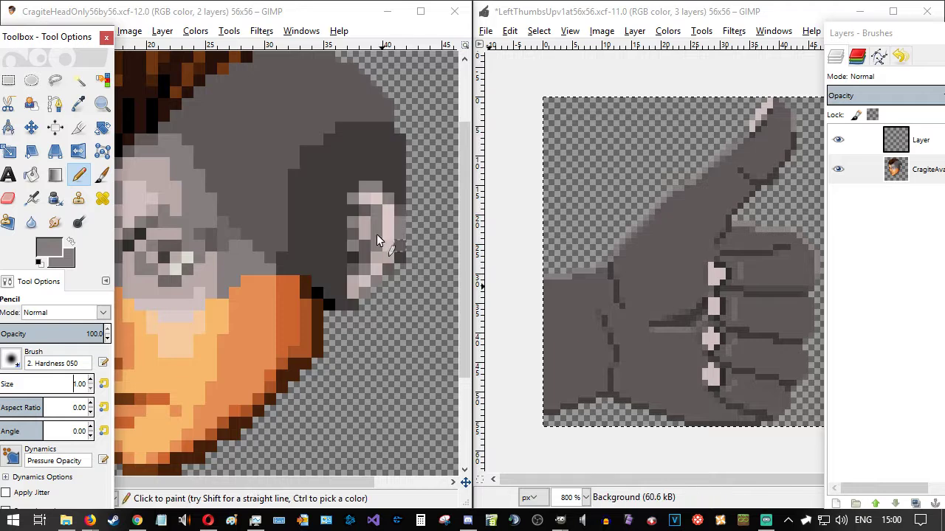
# - Sample a pale pink skin tone from below the eye on the head image as the foreground colour
pyautogui.keyDown('ctrl'); pyautogui.click(183, 215); pyautogui.keyUp('ctrl')
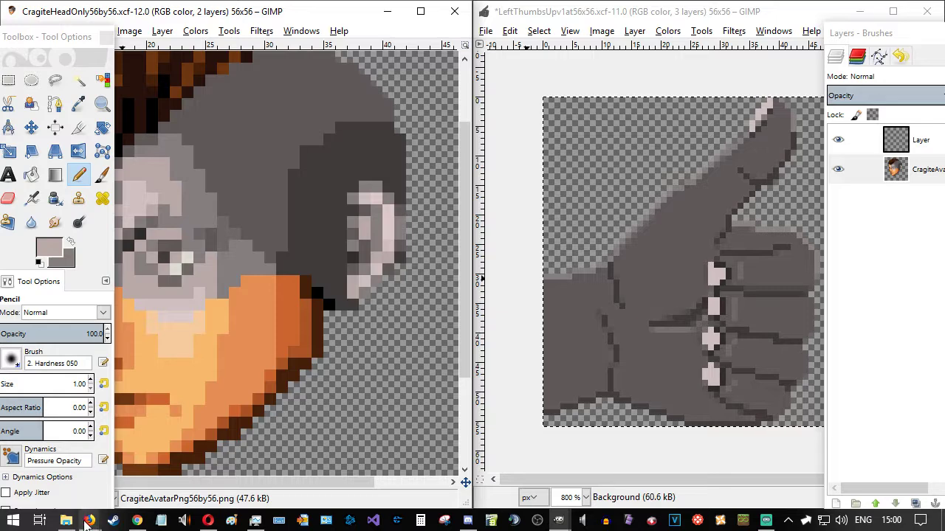
pyautogui.moveTo(96, 519)
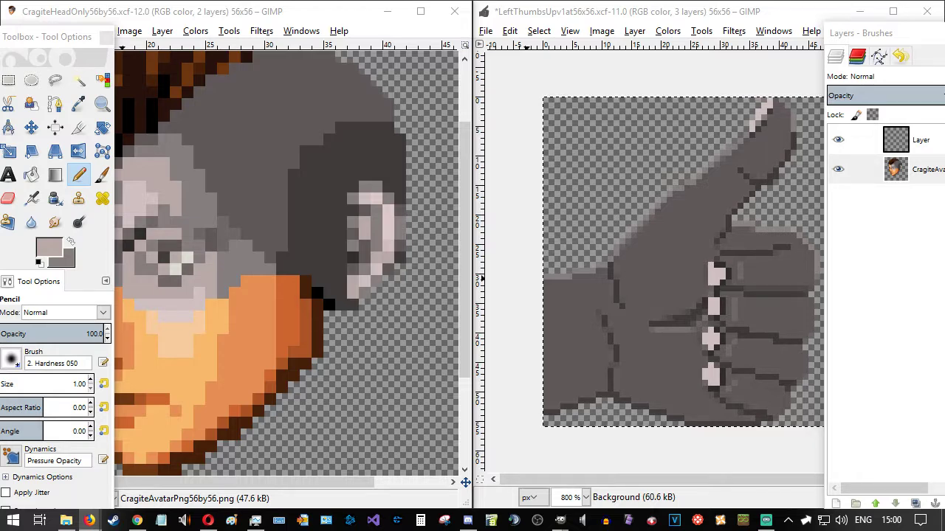
pyautogui.click(319, 19)
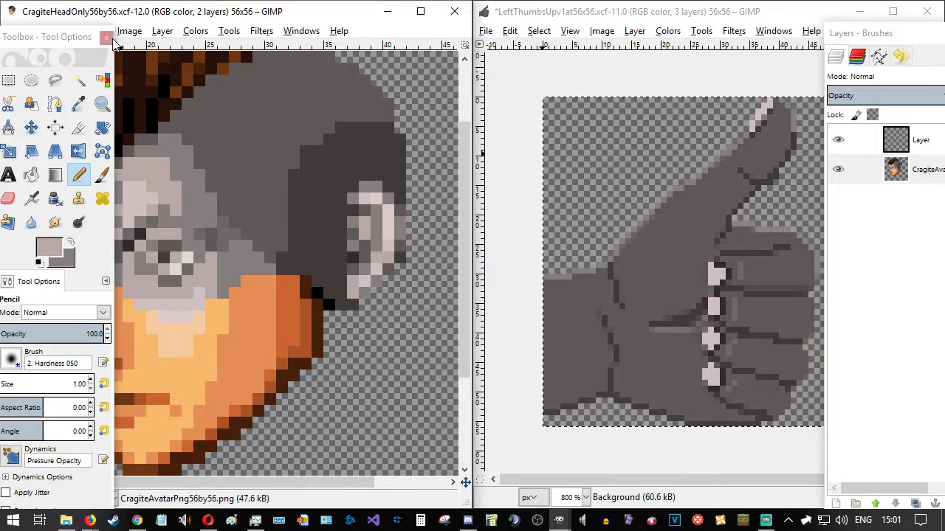
pyautogui.keyDown('ctrl'); pyautogui.click(181, 303); pyautogui.keyUp('ctrl')
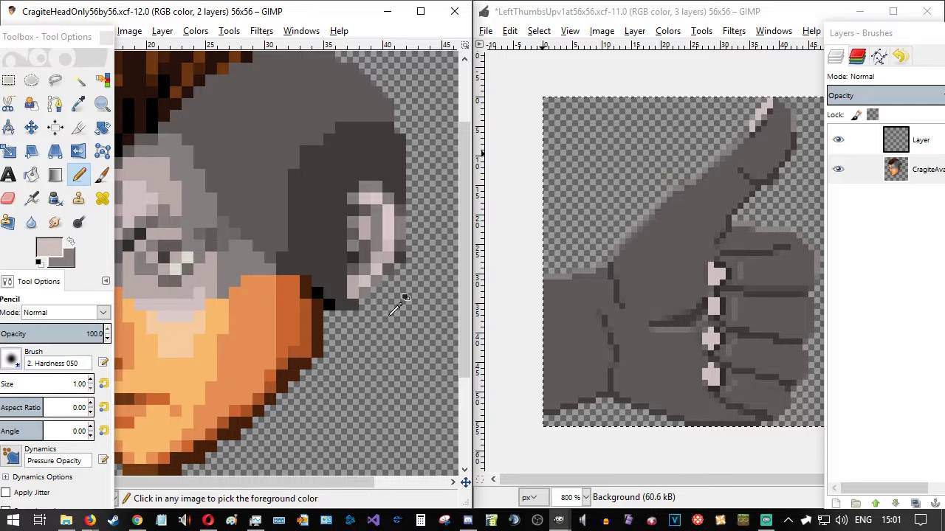
# - Try a single pale pink pixel on the hand's upper edge near the wrist and undo it
pyautogui.click(617, 254)
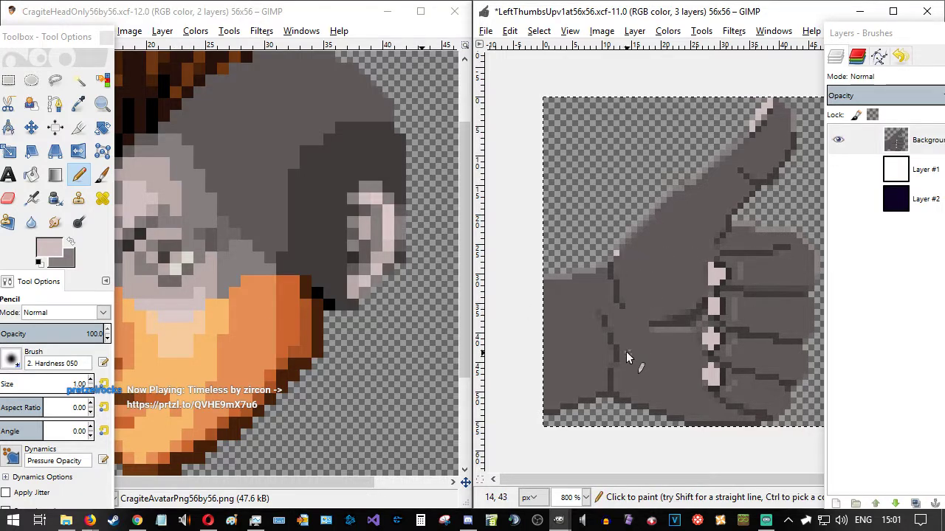
pyautogui.hotkey('ctrl', 'z')
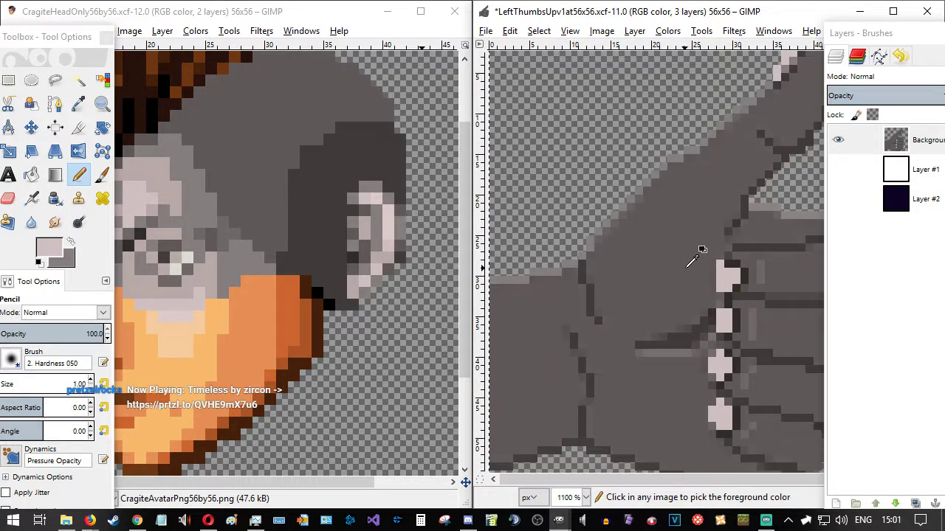
# - Add a new 56 x 56 px transparent layer above Background in the thumbs-up image and move the layers dialog aside
pyautogui.click(911, 140)
pyautogui.moveTo(877, 38)
pyautogui.mouseDown()
pyautogui.moveTo(743, 48)
pyautogui.moveTo(764, 10)
pyautogui.mouseUp()
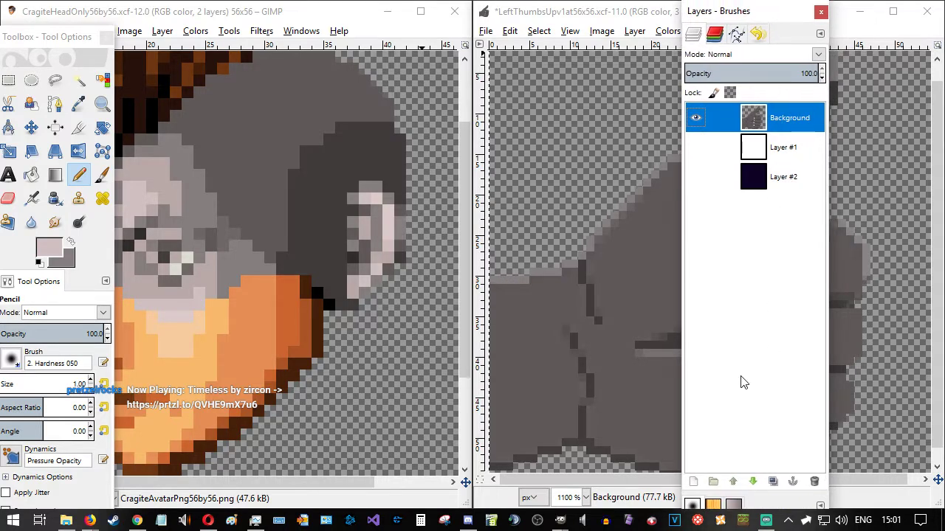
pyautogui.click(693, 482)
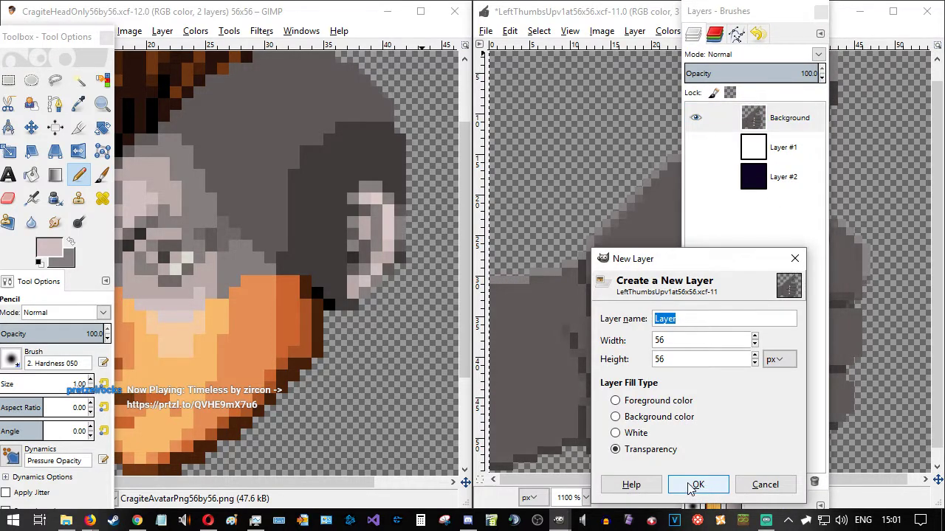
pyautogui.click(694, 487)
pyautogui.moveTo(750, 14)
pyautogui.mouseDown()
pyautogui.moveTo(807, 31)
pyautogui.moveTo(944, 29)
pyautogui.mouseUp()
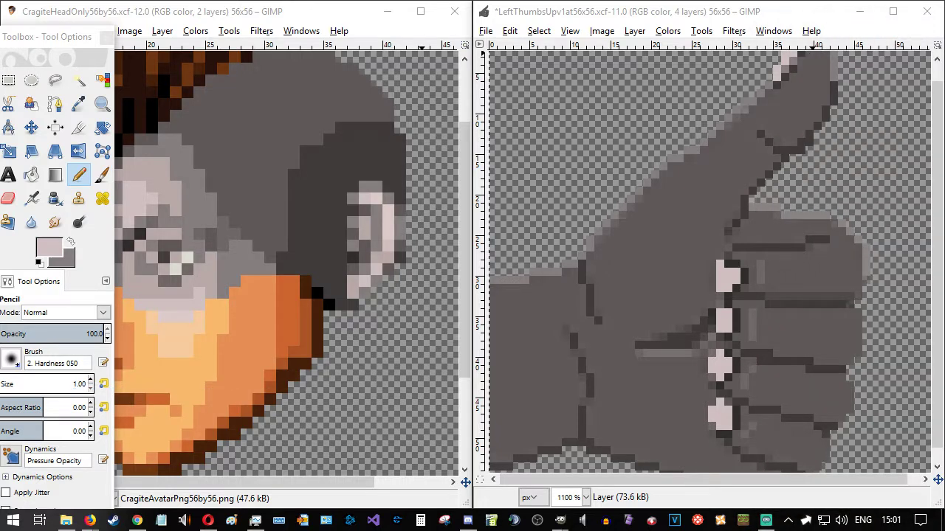
# - Move the toolbox clear of the head image and try selecting the hand's connected dark grey area on the Background layer
pyautogui.moveTo(47, 37); pyautogui.dragTo(944, 44)
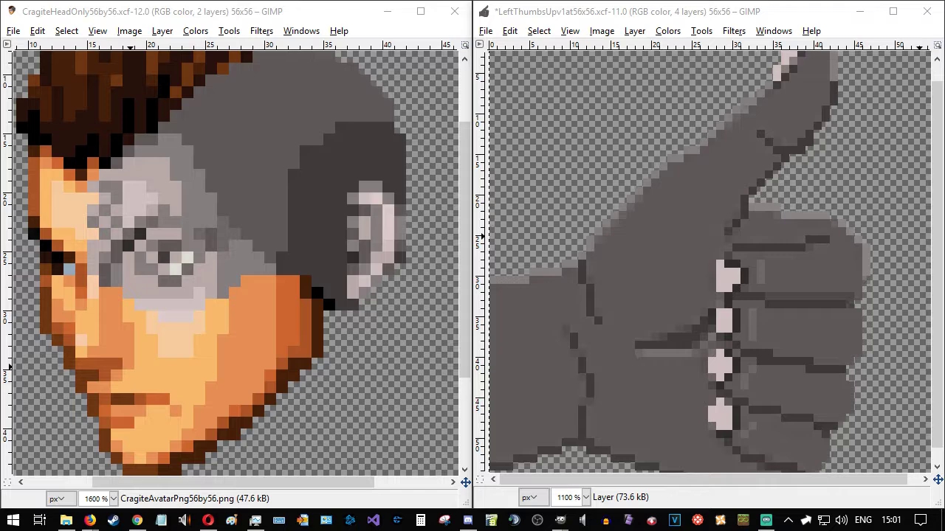
pyautogui.click(681, 292)
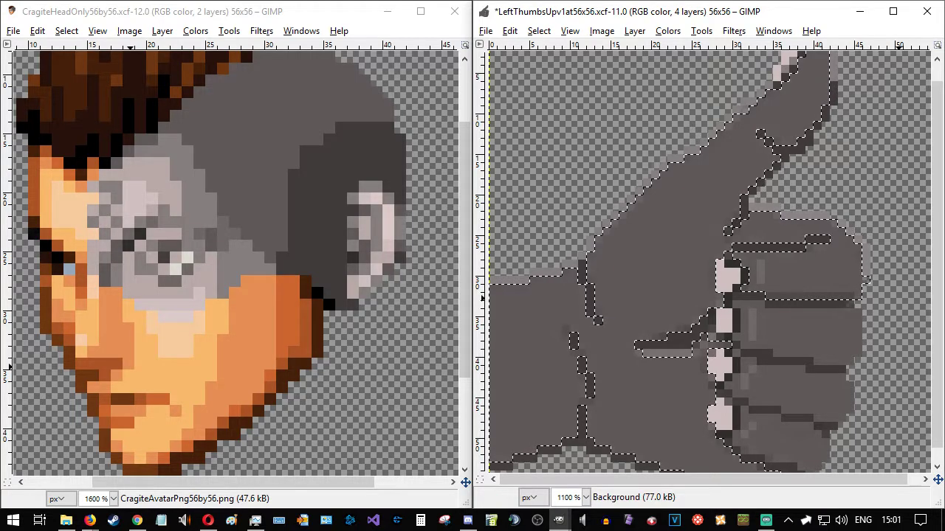
pyautogui.click(640, 189)
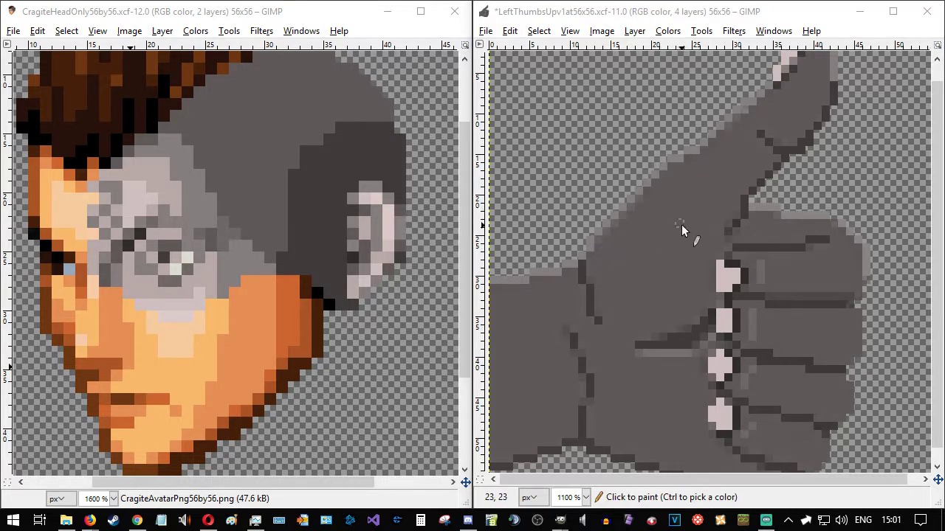
# - Paint the thumb lighter grey from its tip past the knuckle crease down to where it meets the fist
pyautogui.scroll(1, 810, 122)
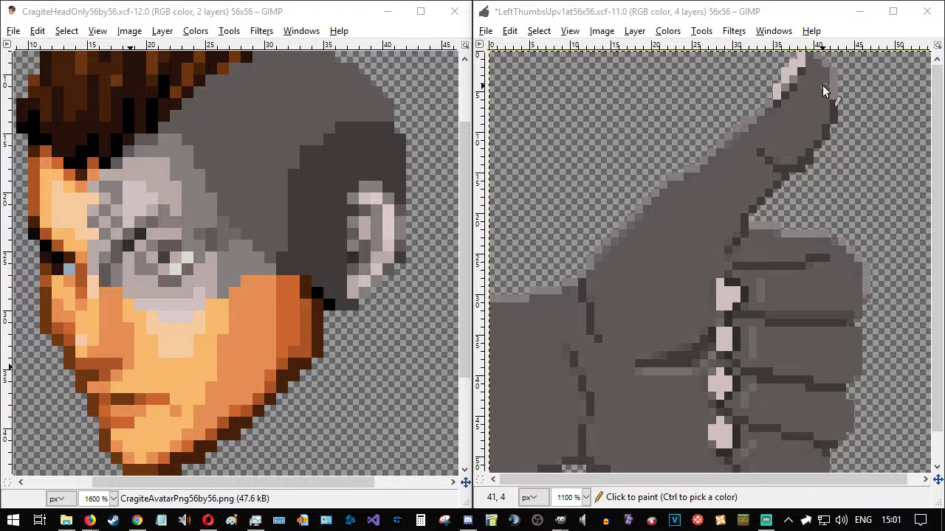
pyautogui.click(811, 56)
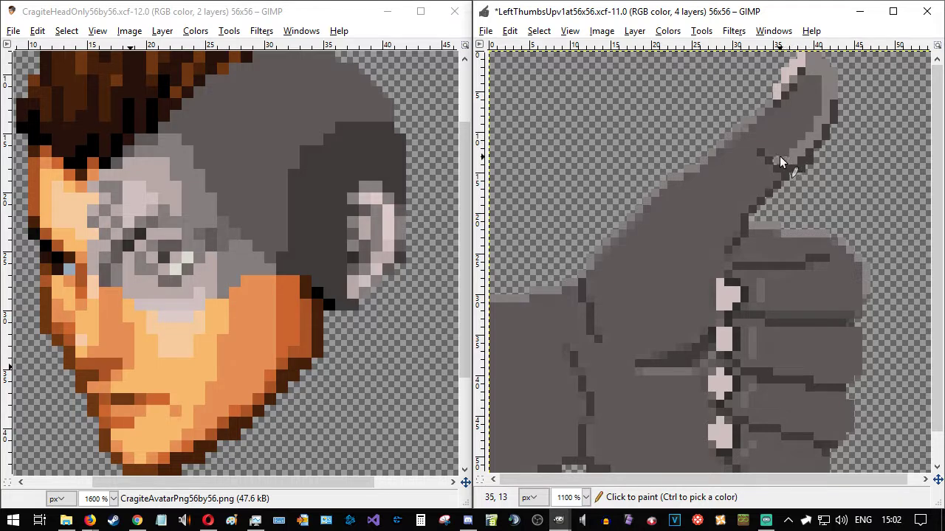
pyautogui.moveTo(791, 144); pyautogui.dragTo(817, 122)
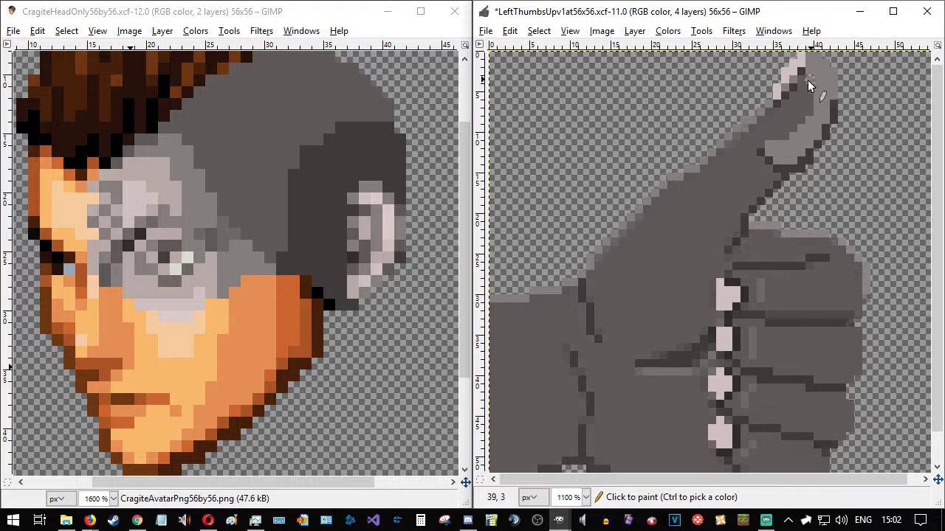
pyautogui.moveTo(794, 95)
pyautogui.mouseDown()
pyautogui.moveTo(792, 130)
pyautogui.moveTo(787, 125)
pyautogui.mouseUp()
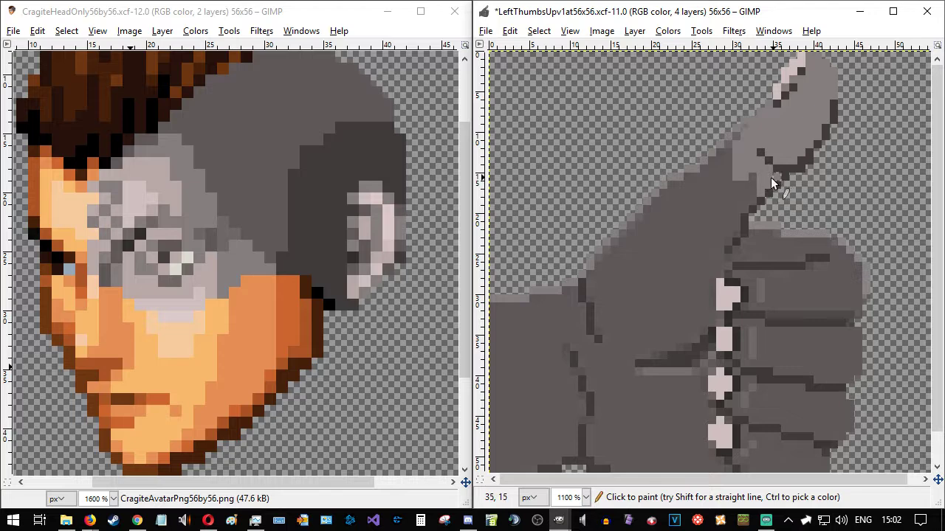
pyautogui.moveTo(752, 197)
pyautogui.mouseDown()
pyautogui.moveTo(746, 186)
pyautogui.moveTo(743, 209)
pyautogui.moveTo(736, 184)
pyautogui.moveTo(732, 233)
pyautogui.mouseUp()
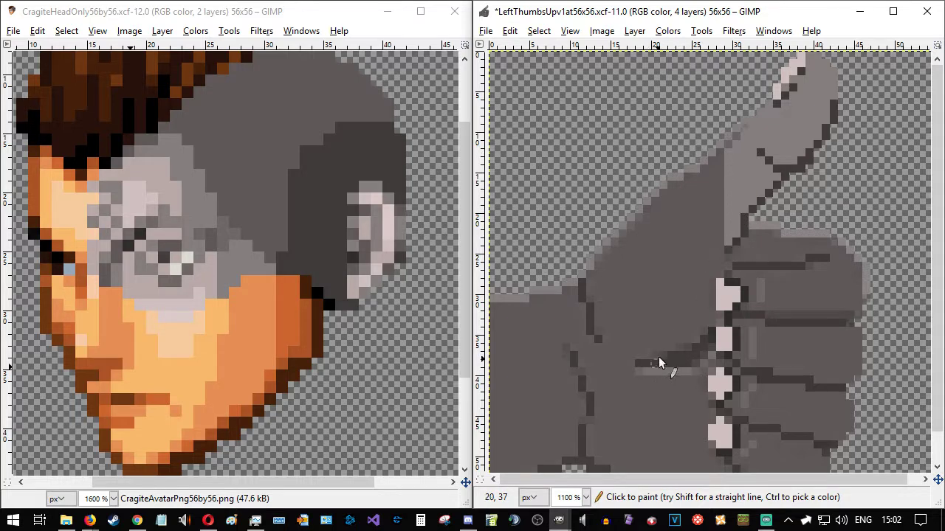
# - Extend the lighter grey along the back of the hand from the thumb to both sides of the short wrist crease
pyautogui.scroll(-1, 672, 362)
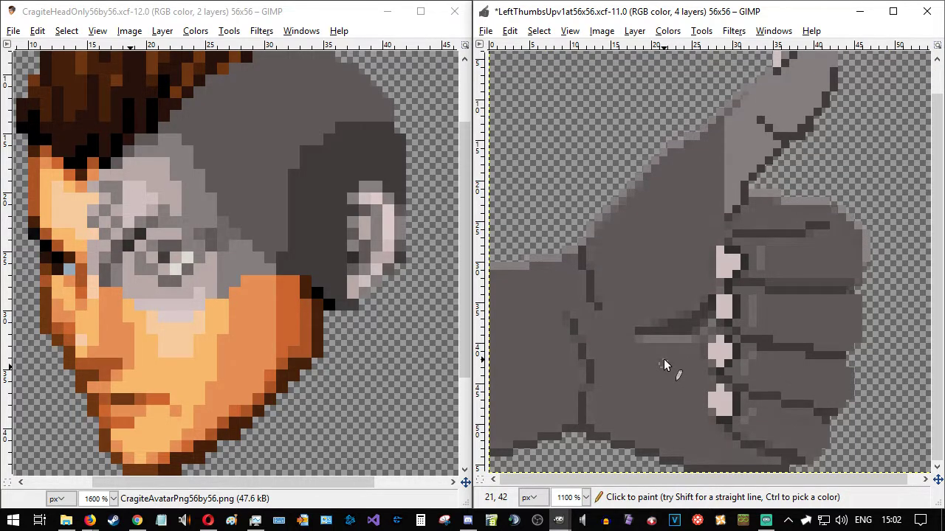
pyautogui.scroll(1, 663, 358)
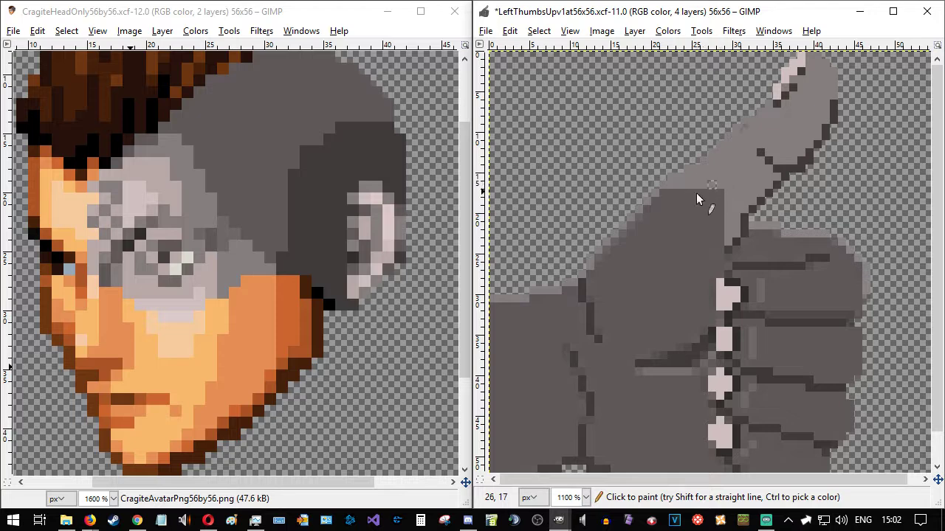
pyautogui.moveTo(657, 200)
pyautogui.mouseDown()
pyautogui.moveTo(688, 202)
pyautogui.moveTo(647, 209)
pyautogui.moveTo(663, 210)
pyautogui.moveTo(640, 219)
pyautogui.moveTo(676, 220)
pyautogui.moveTo(622, 233)
pyautogui.moveTo(673, 228)
pyautogui.moveTo(616, 242)
pyautogui.moveTo(656, 245)
pyautogui.moveTo(613, 259)
pyautogui.moveTo(610, 251)
pyautogui.moveTo(645, 255)
pyautogui.moveTo(619, 262)
pyautogui.moveTo(621, 252)
pyautogui.moveTo(650, 253)
pyautogui.moveTo(601, 266)
pyautogui.moveTo(663, 268)
pyautogui.moveTo(594, 275)
pyautogui.moveTo(646, 273)
pyautogui.moveTo(592, 282)
pyautogui.moveTo(591, 297)
pyautogui.moveTo(601, 298)
pyautogui.moveTo(606, 281)
pyautogui.moveTo(635, 282)
pyautogui.moveTo(606, 285)
pyautogui.moveTo(599, 327)
pyautogui.moveTo(598, 304)
pyautogui.moveTo(612, 344)
pyautogui.moveTo(612, 282)
pyautogui.moveTo(604, 352)
pyautogui.mouseUp()
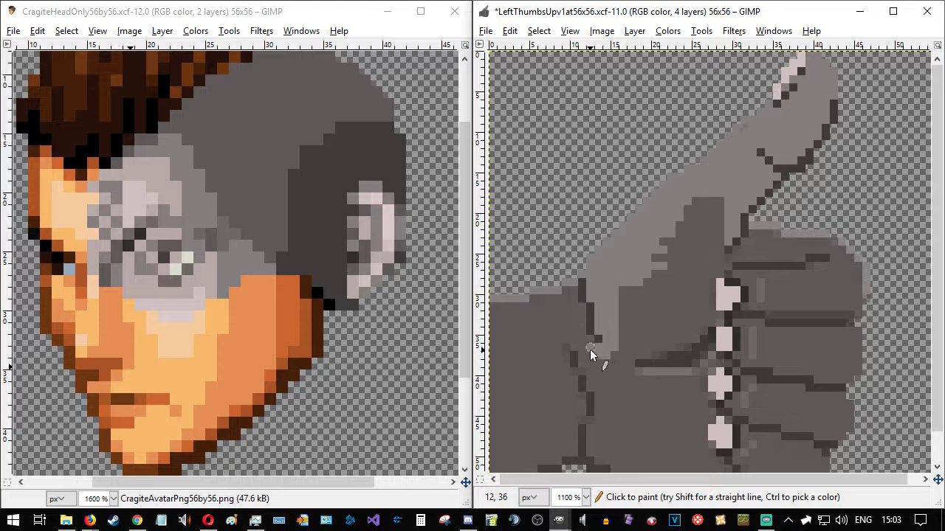
pyautogui.hotkey('ctrl', 'z')
pyautogui.moveTo(579, 320)
pyautogui.mouseDown()
pyautogui.moveTo(576, 290)
pyautogui.moveTo(579, 331)
pyautogui.mouseUp()
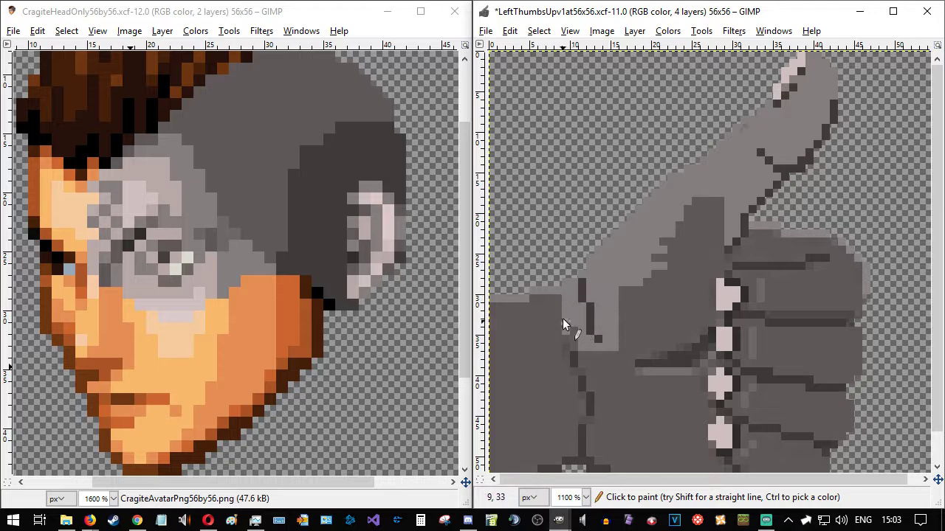
# - Paint lighter grey on the forearm along its upper edge, in an uneven central patch and along its lower edge to the wrist
pyautogui.moveTo(545, 307)
pyautogui.mouseDown()
pyautogui.moveTo(489, 309)
pyautogui.moveTo(568, 317)
pyautogui.moveTo(490, 316)
pyautogui.moveTo(496, 395)
pyautogui.moveTo(487, 322)
pyautogui.moveTo(504, 347)
pyautogui.moveTo(502, 326)
pyautogui.moveTo(500, 363)
pyautogui.moveTo(512, 350)
pyautogui.moveTo(526, 377)
pyautogui.mouseUp()
pyautogui.scroll(-1, 509, 354)
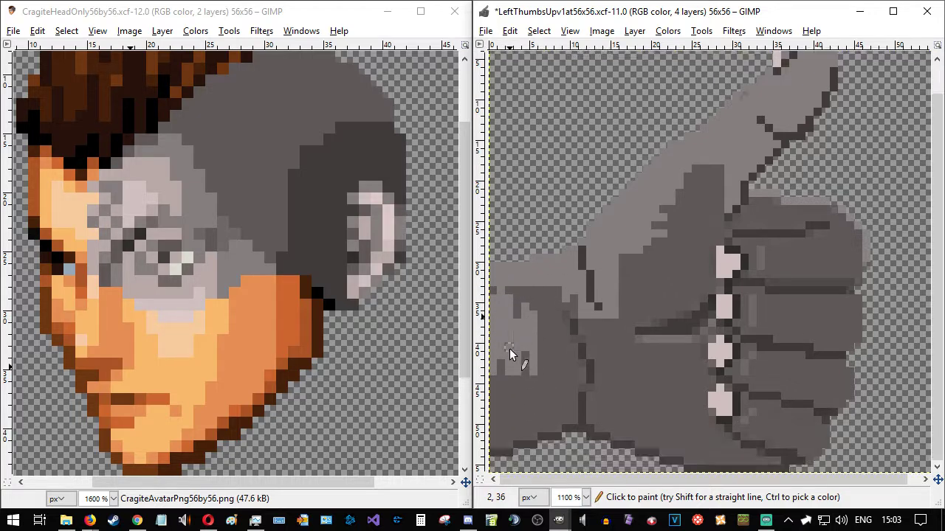
pyautogui.moveTo(494, 436)
pyautogui.mouseDown()
pyautogui.moveTo(534, 431)
pyautogui.moveTo(490, 430)
pyautogui.moveTo(579, 423)
pyautogui.moveTo(529, 421)
pyautogui.mouseUp()
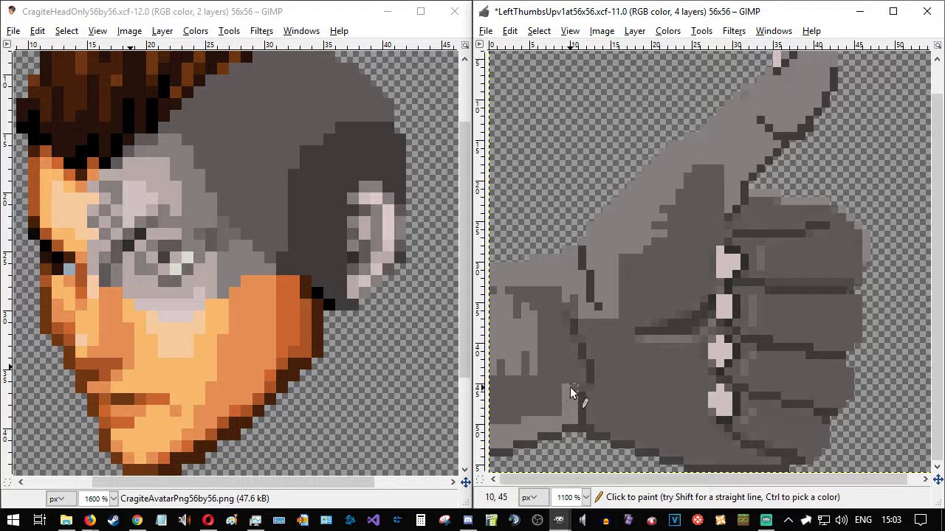
# - Fill the index finger with lighter grey above and below its crease, keeping the dark outline pixels
pyautogui.scroll(1, 708, 217)
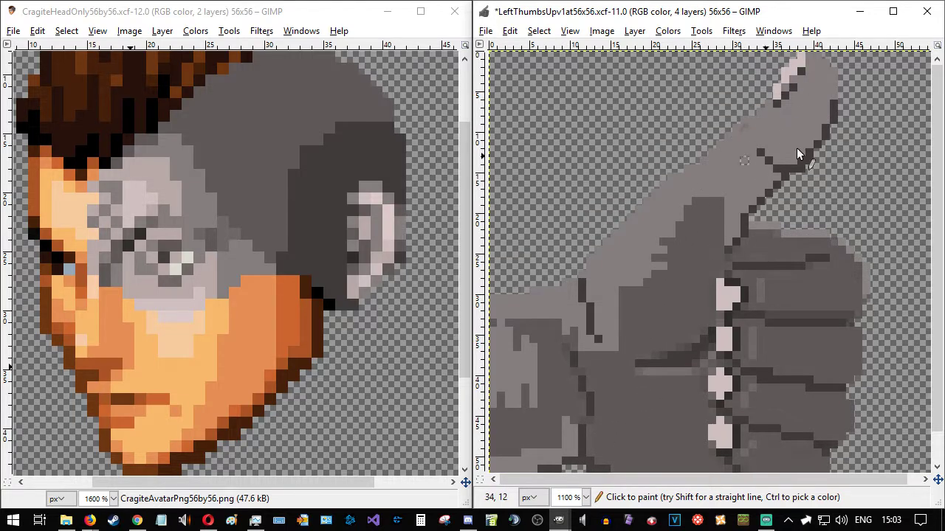
pyautogui.scroll(-1, 785, 214)
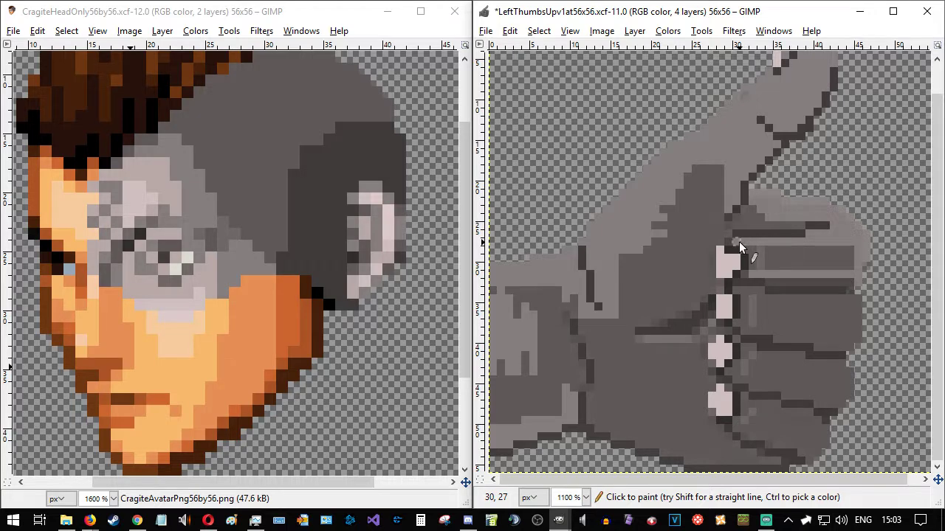
pyautogui.moveTo(770, 264)
pyautogui.mouseDown()
pyautogui.moveTo(774, 250)
pyautogui.moveTo(781, 261)
pyautogui.moveTo(851, 250)
pyautogui.moveTo(793, 264)
pyautogui.moveTo(844, 265)
pyautogui.mouseUp()
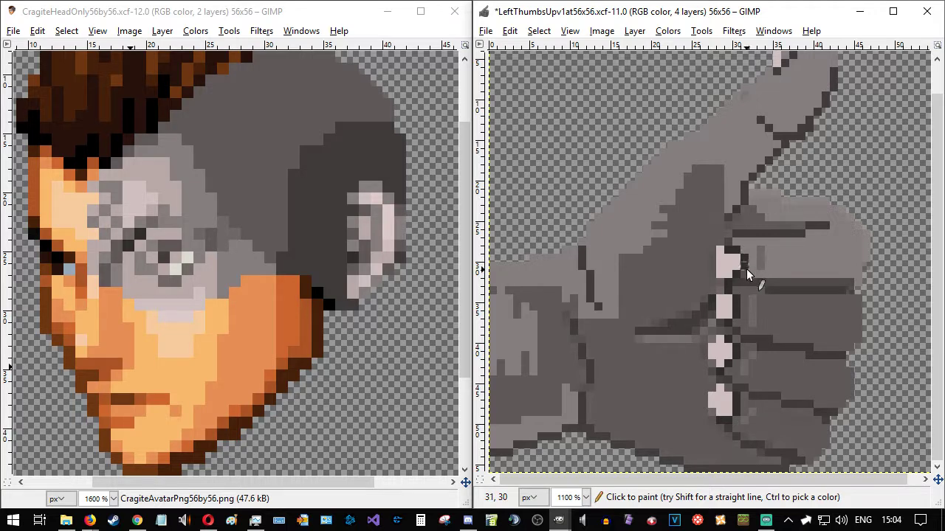
# - Step back through the recent index finger strokes to compare the shading, and restore the lighter grey fill
pyautogui.hotkey('ctrl', 'z')
pyautogui.hotkey('ctrl', 'z')
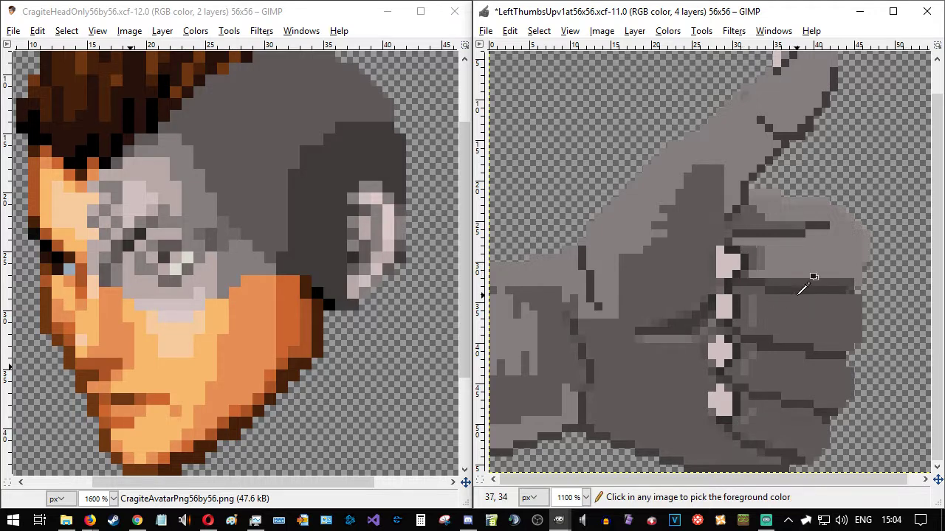
pyautogui.hotkey('ctrl', 'z')
pyautogui.hotkey('ctrl', 'z')
pyautogui.hotkey('ctrl', 'z')
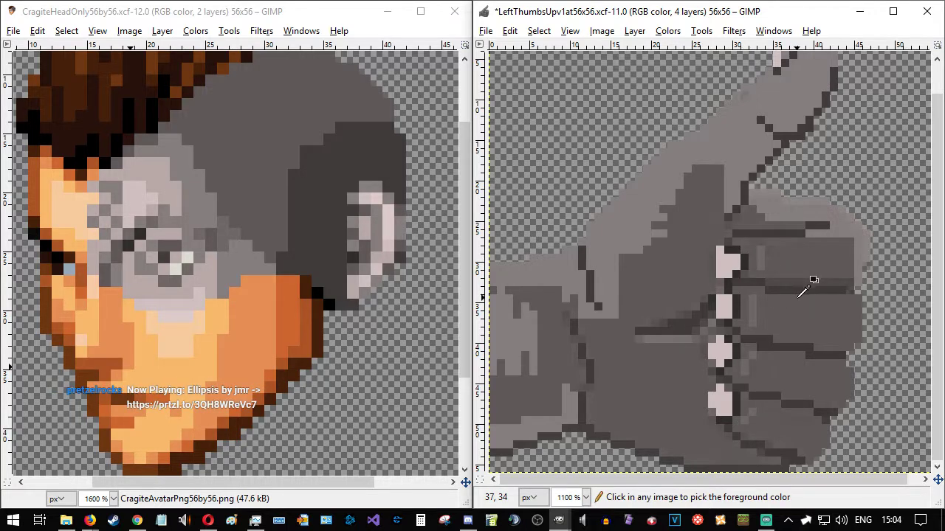
pyautogui.hotkey('ctrl', 'y')
pyautogui.hotkey('ctrl', 'y')
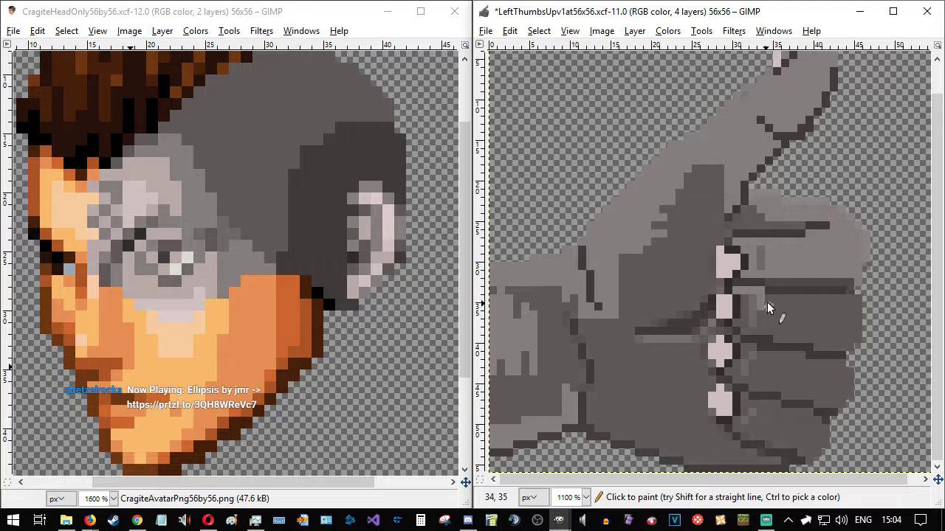
# - Paint the upper parts of the middle and ring fingers lighter grey, leaving dark shading along their lower edges
pyautogui.moveTo(774, 300); pyautogui.dragTo(855, 300)
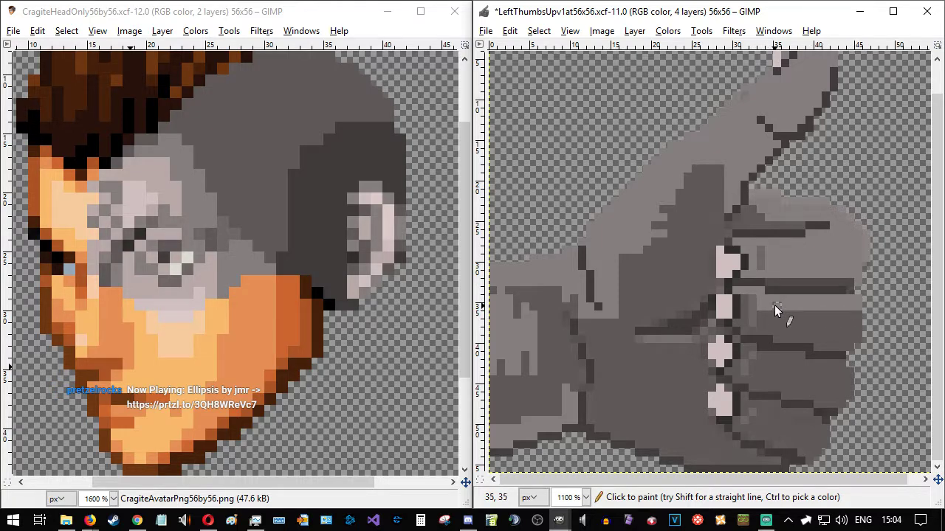
pyautogui.scroll(1, 784, 302)
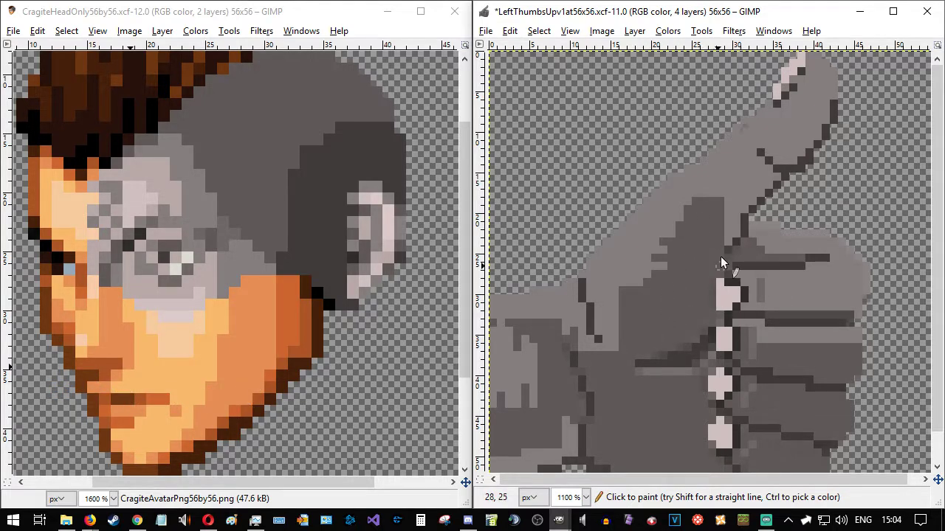
pyautogui.scroll(-1, 676, 312)
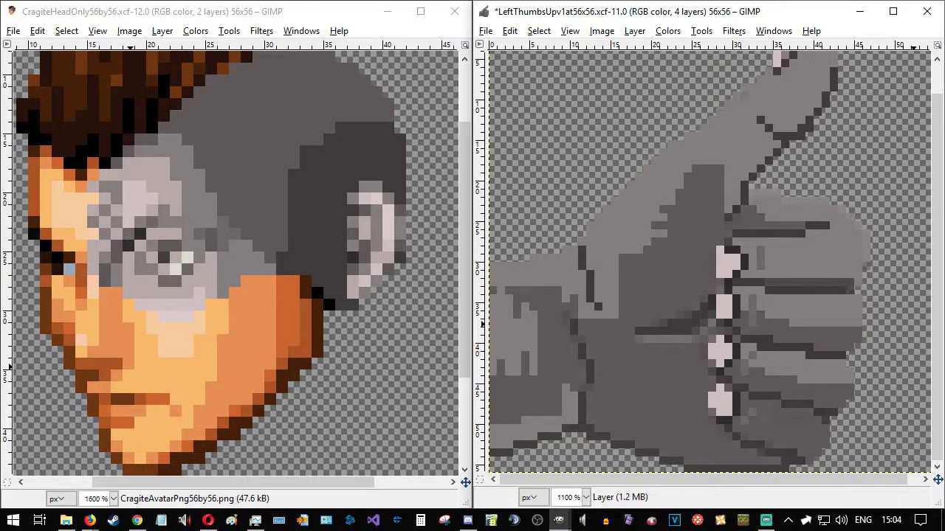
# - Clear the lighter grey from rectangular selections along the index finger's lower edge to leave a dark shadow strip
pyautogui.moveTo(700, 293); pyautogui.dragTo(882, 266)
pyautogui.click(895, 325)
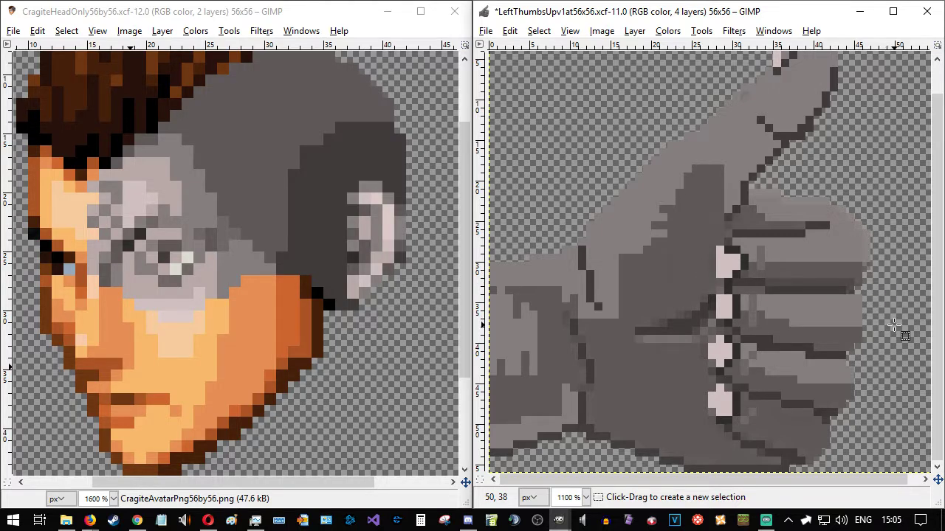
pyautogui.moveTo(888, 278); pyautogui.dragTo(832, 255)
pyautogui.click(902, 353)
# - Paint lighter grey on the little finger and in a tapered patch on the palm below the long crease
pyautogui.click(743, 394)
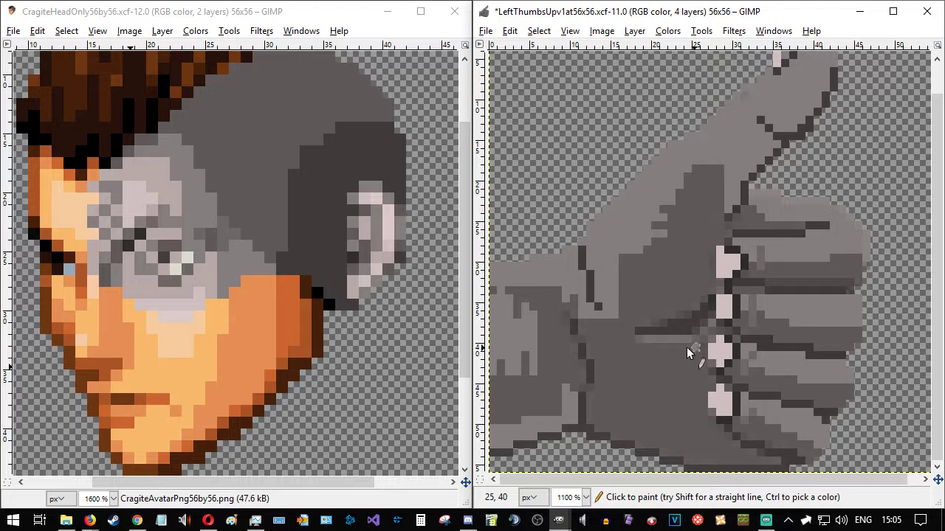
pyautogui.moveTo(637, 346); pyautogui.dragTo(692, 352)
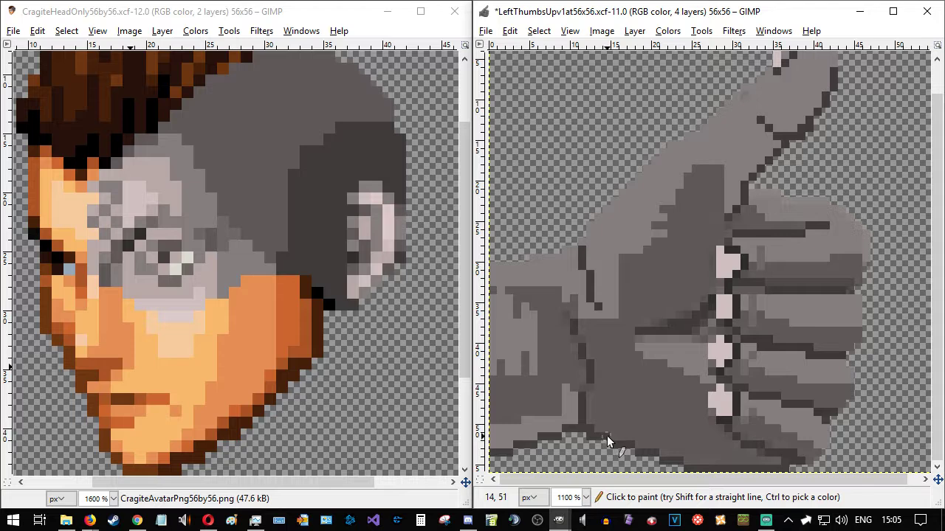
pyautogui.scroll(1, 709, 355)
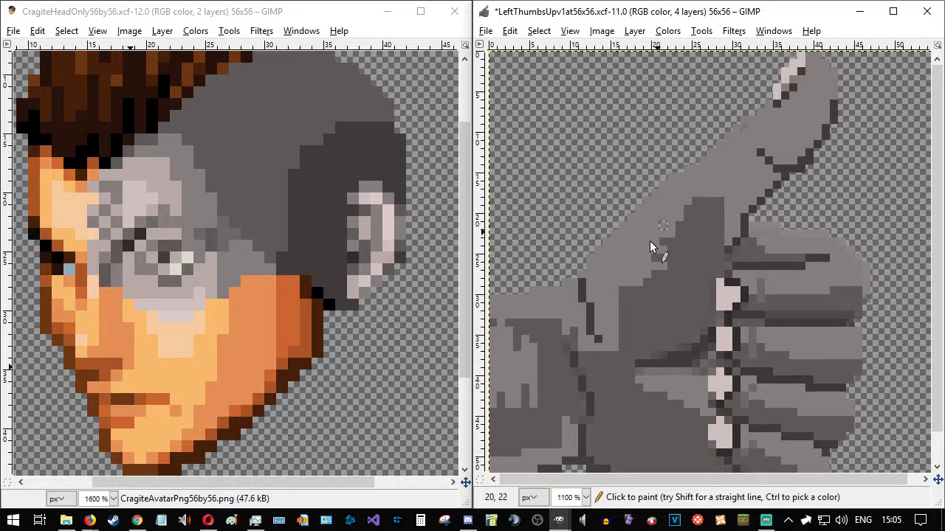
pyautogui.scroll(-1, 577, 317)
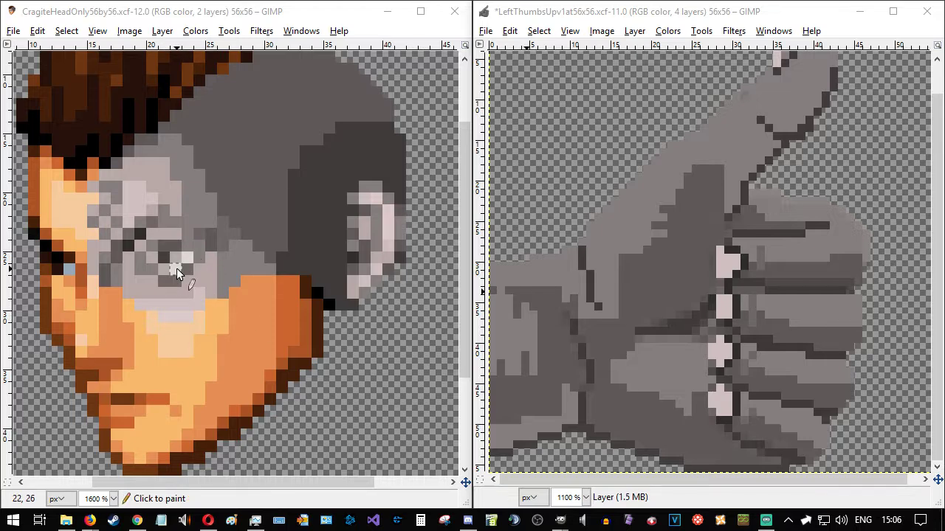
# - Sample the pale pink below the eye and paint a thin highlight along the outer edges of the thumb, wrist and index finger
pyautogui.keyDown('ctrl'); pyautogui.click(173, 313); pyautogui.keyUp('ctrl')
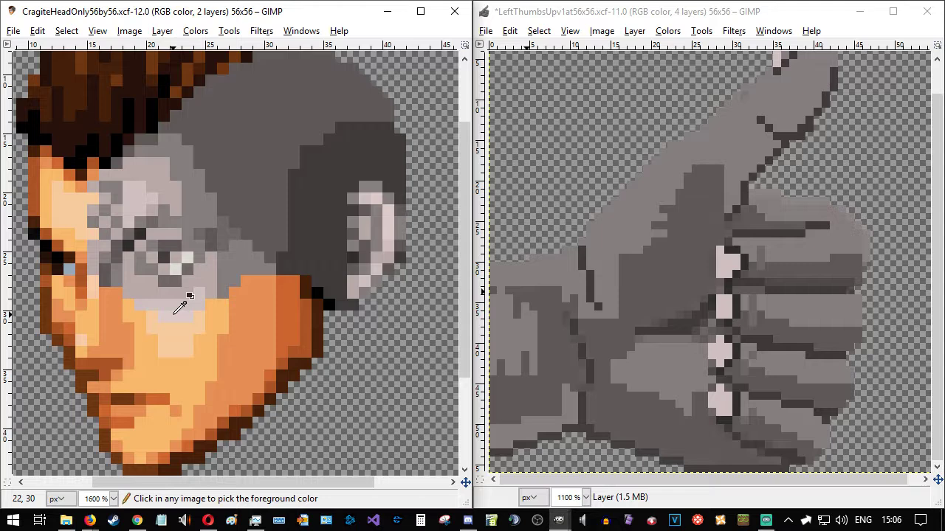
pyautogui.click(591, 226)
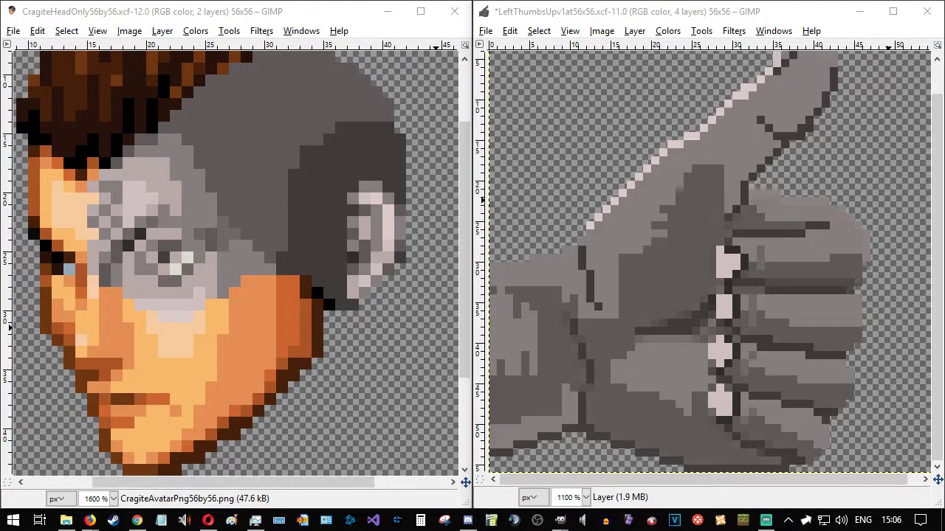
pyautogui.scroll(1, 734, 225)
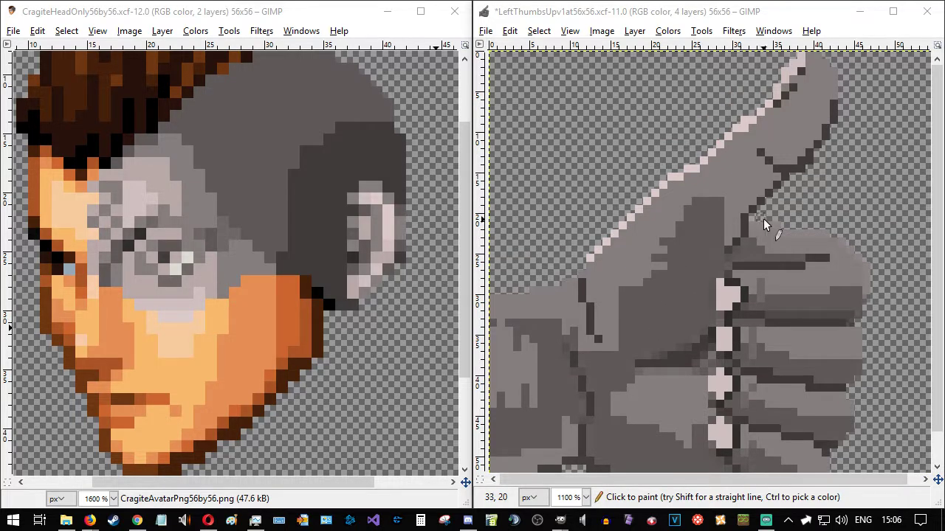
pyautogui.scroll(-1, 763, 219)
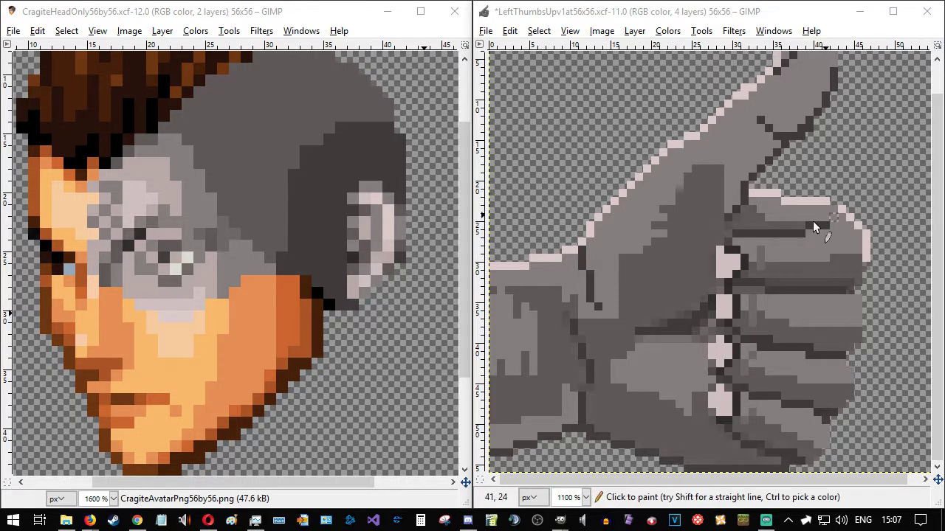
pyautogui.scroll(1, 863, 209)
pyautogui.scroll(-1, 864, 208)
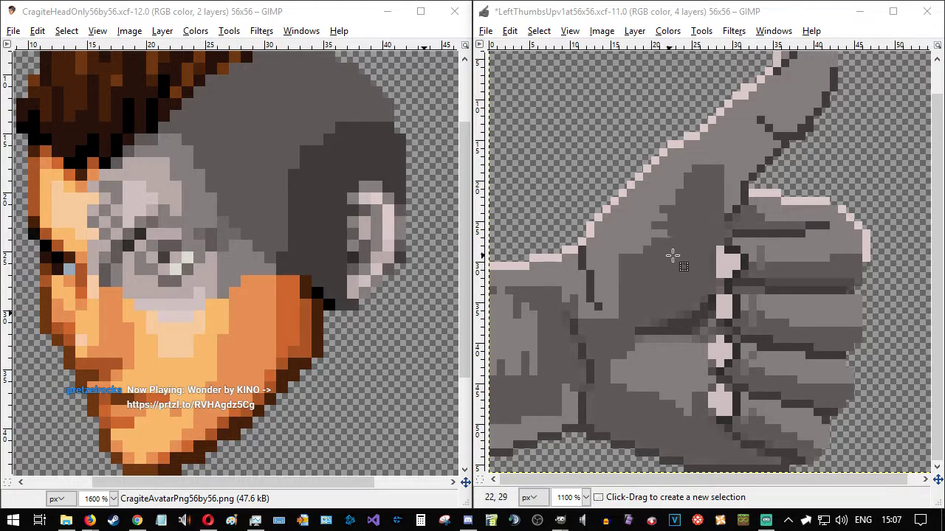
# - Smooth the boundary between the thumb's lighter grey and the palm's dark shadow into a clean diagonal using small rectangular selections
pyautogui.moveTo(672, 263); pyautogui.dragTo(669, 230)
pyautogui.click(656, 308)
pyautogui.hotkey('ctrl', ',')
pyautogui.click(675, 294)
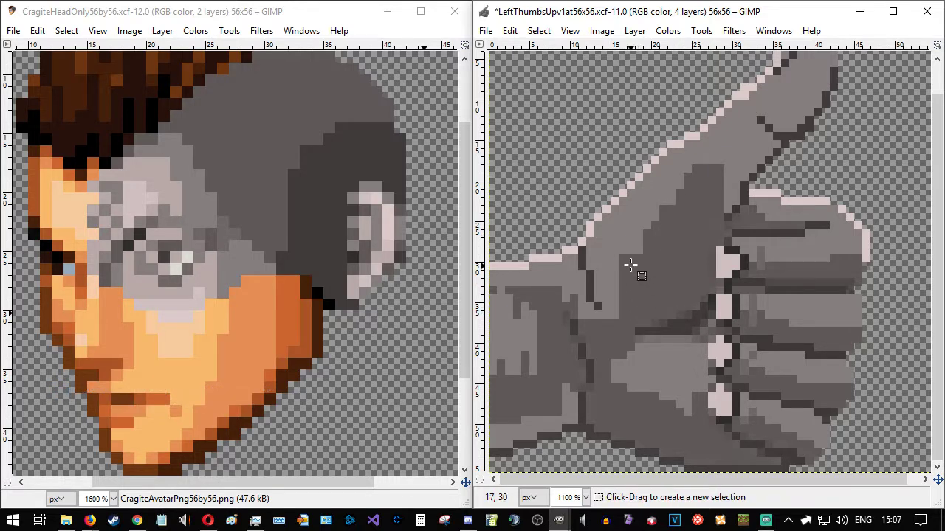
pyautogui.moveTo(636, 249); pyautogui.dragTo(642, 254)
pyautogui.click(647, 302)
pyautogui.moveTo(619, 281); pyautogui.dragTo(614, 326)
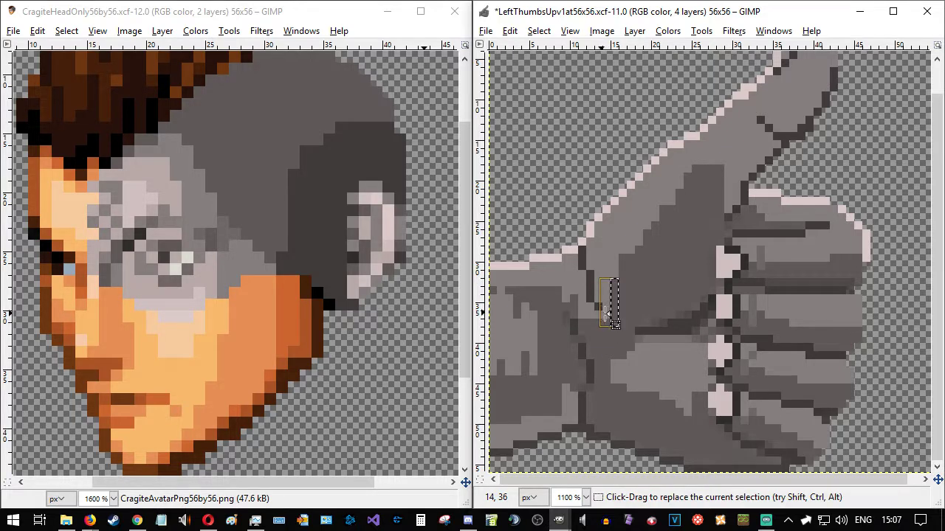
pyautogui.click(653, 330)
pyautogui.moveTo(611, 290); pyautogui.dragTo(612, 337)
pyautogui.click(656, 291)
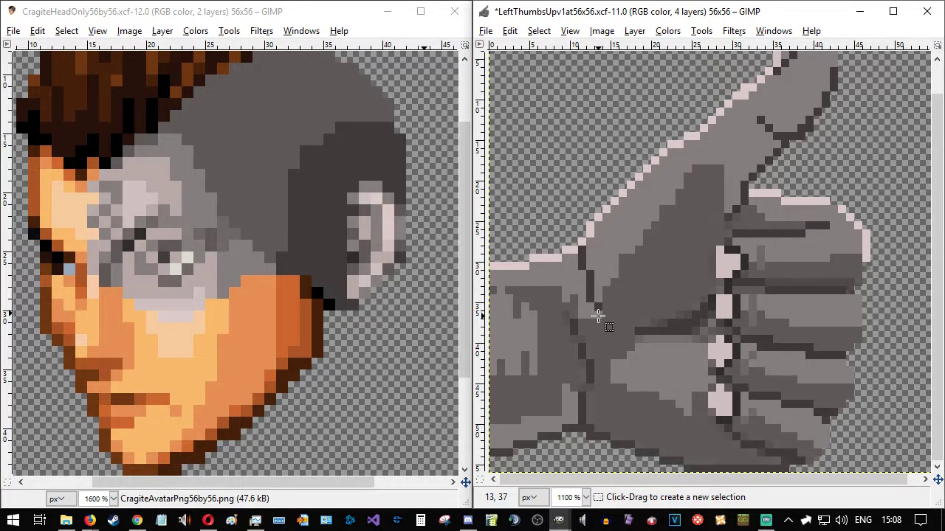
# - Clear the lighter grey around the top of the wrist crease and between it and the palm shadow
pyautogui.moveTo(572, 312); pyautogui.dragTo(627, 332)
pyautogui.click(636, 343)
pyautogui.moveTo(561, 286); pyautogui.dragTo(578, 312)
pyautogui.press('Delete')
pyautogui.click(644, 326)
pyautogui.press('Delete')
pyautogui.click(643, 332)
# - Clear the lighter grey from a 14 × 13 forearm selection, then extend the light upper band in a step at the forearm's outer end
pyautogui.moveTo(553, 392); pyautogui.dragTo(442, 286)
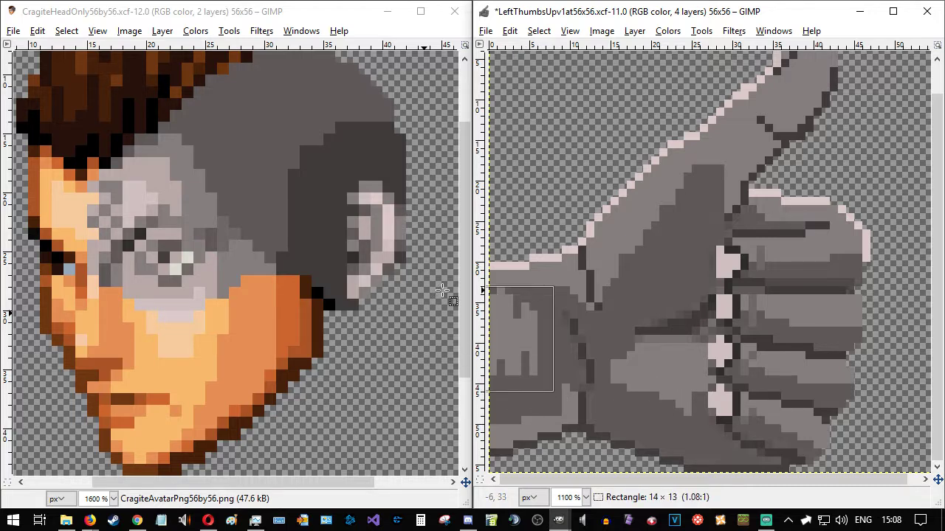
pyautogui.press('Delete')
pyautogui.click(660, 338)
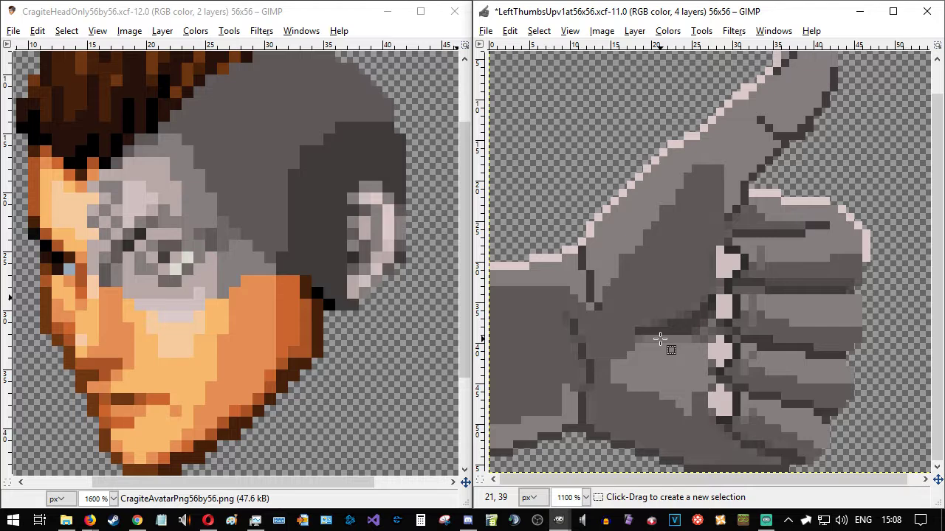
pyautogui.hotkey('ctrl', 'z')
pyautogui.hotkey('ctrl', 'z')
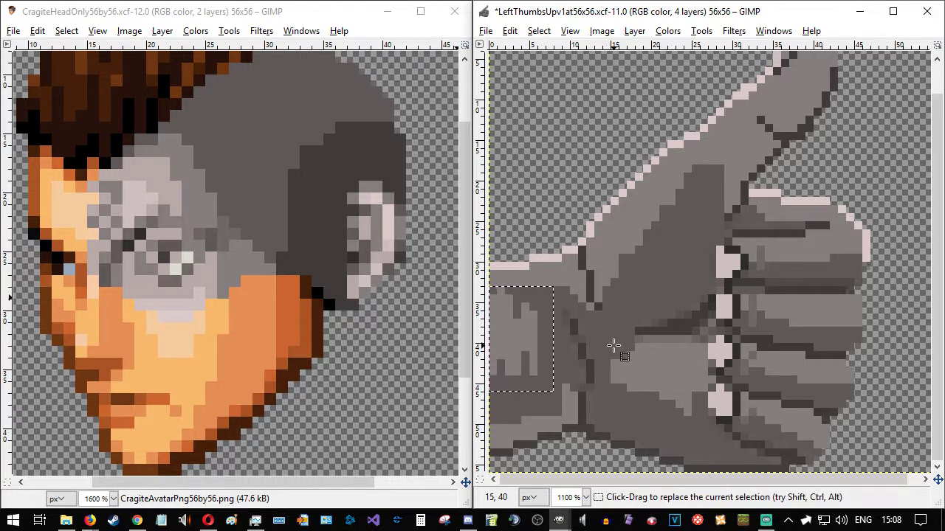
pyautogui.hotkey('ctrl', 'y')
pyautogui.hotkey('ctrl', 'y')
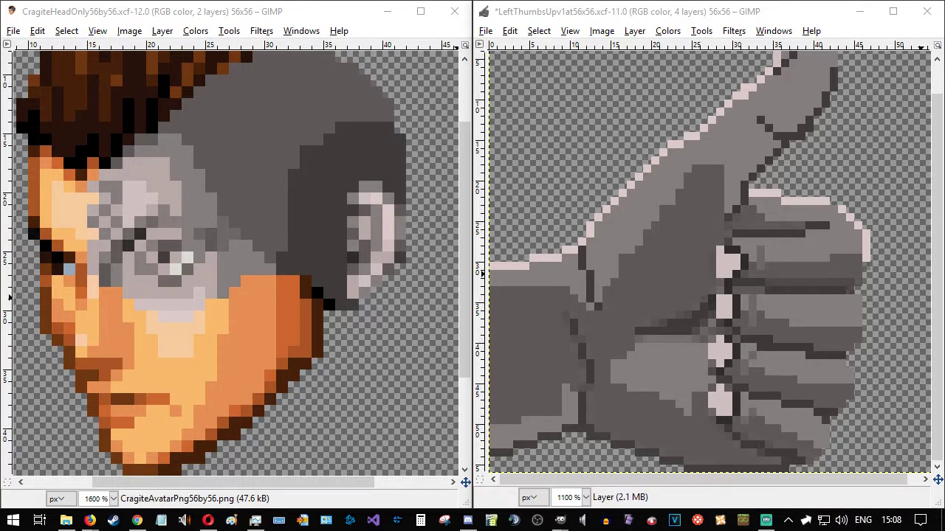
pyautogui.click(515, 287)
pyautogui.moveTo(517, 299); pyautogui.dragTo(491, 299)
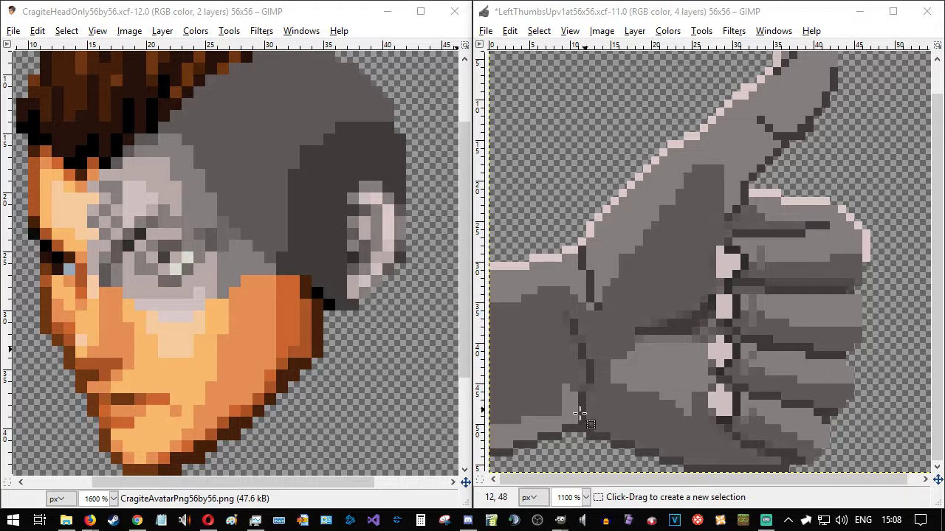
# - Darken the remaining lighter grey beside the lower wrist crease and along the forearm's lower edge using rectangular selections
pyautogui.moveTo(578, 424); pyautogui.dragTo(554, 384)
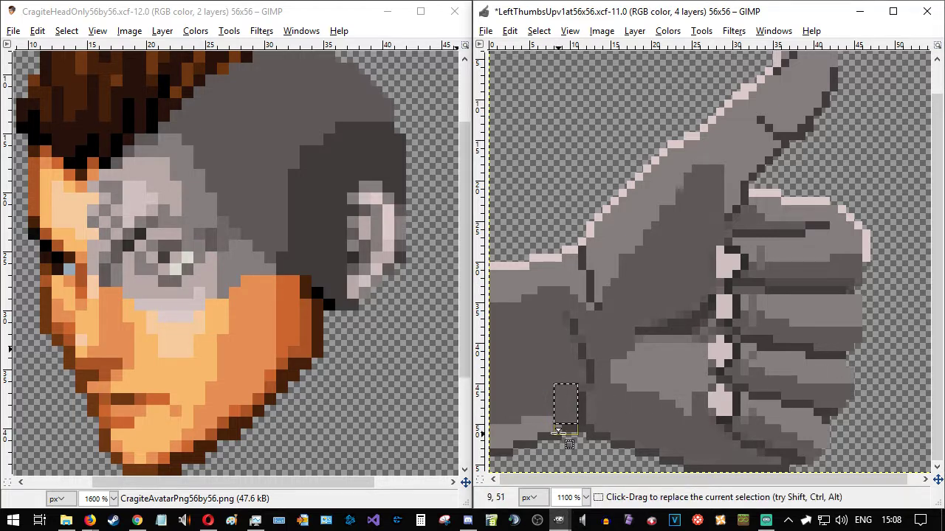
pyautogui.click(506, 423)
pyautogui.moveTo(559, 432); pyautogui.dragTo(481, 408)
pyautogui.click(564, 462)
pyautogui.moveTo(512, 448); pyautogui.dragTo(462, 426)
pyautogui.hotkey('ctrl', ',')
pyautogui.click(551, 444)
pyautogui.moveTo(538, 442); pyautogui.dragTo(481, 426)
pyautogui.hotkey('ctrl', ',')
pyautogui.click(588, 452)
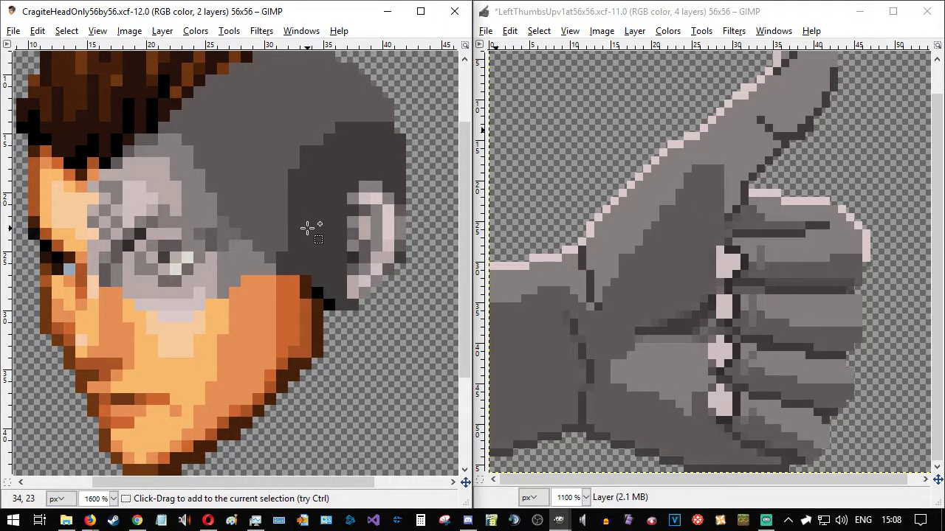
pyautogui.press('n')
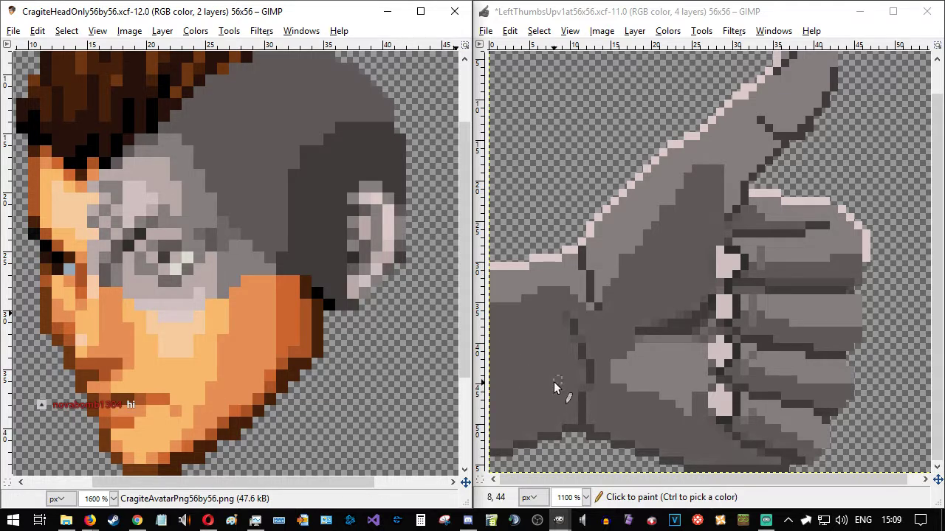
pyautogui.click(550, 387)
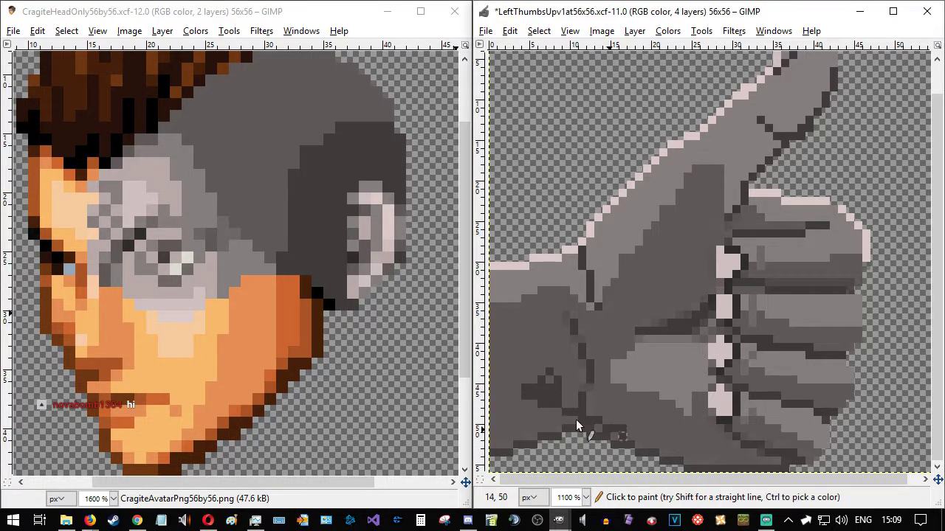
pyautogui.moveTo(579, 435); pyautogui.dragTo(627, 413)
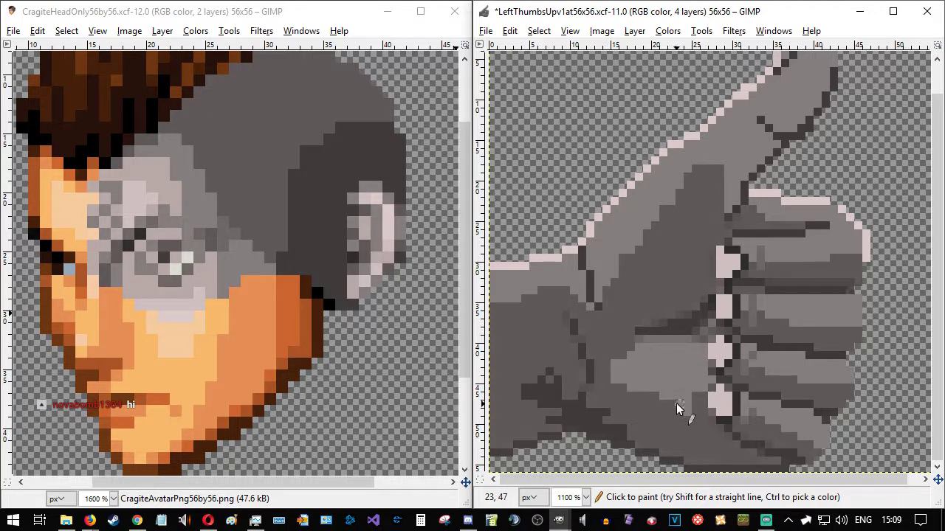
pyautogui.hotkey('ctrl', 'z')
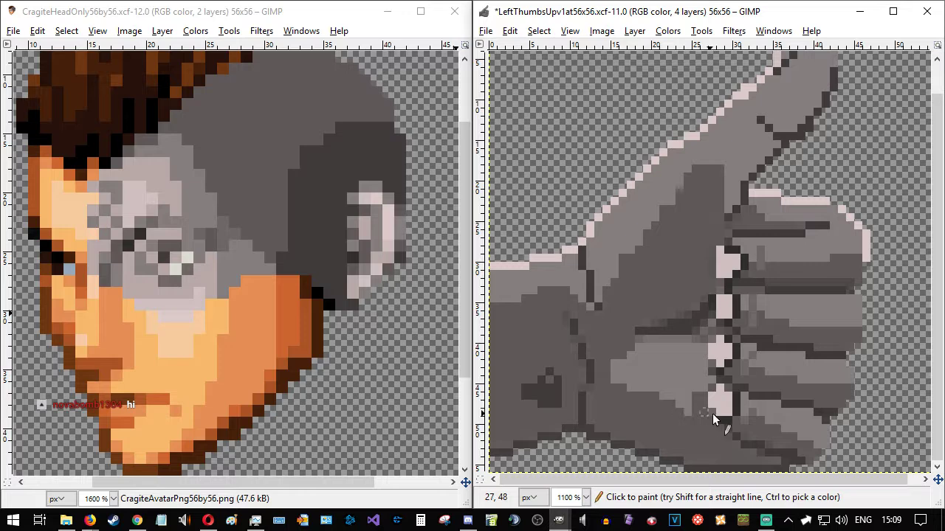
pyautogui.hotkey('ctrl', 'z')
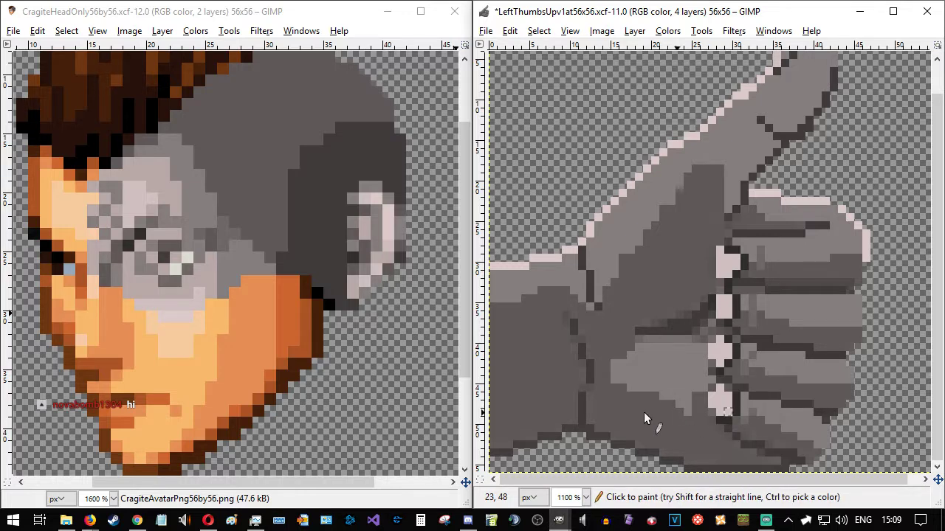
pyautogui.moveTo(522, 420); pyautogui.dragTo(585, 426)
pyautogui.hotkey('ctrl', 'z')
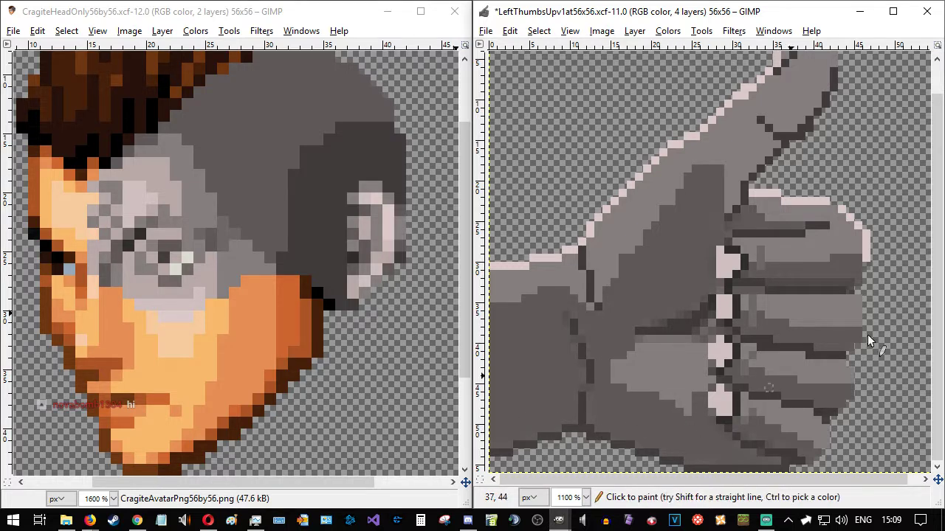
# - Sample the darkest grey beside the little finger's knuckle and pencil a shadow band along the lower edge of the forearm and palm
pyautogui.keyDown('ctrl'); pyautogui.click(737, 406); pyautogui.keyUp('ctrl')
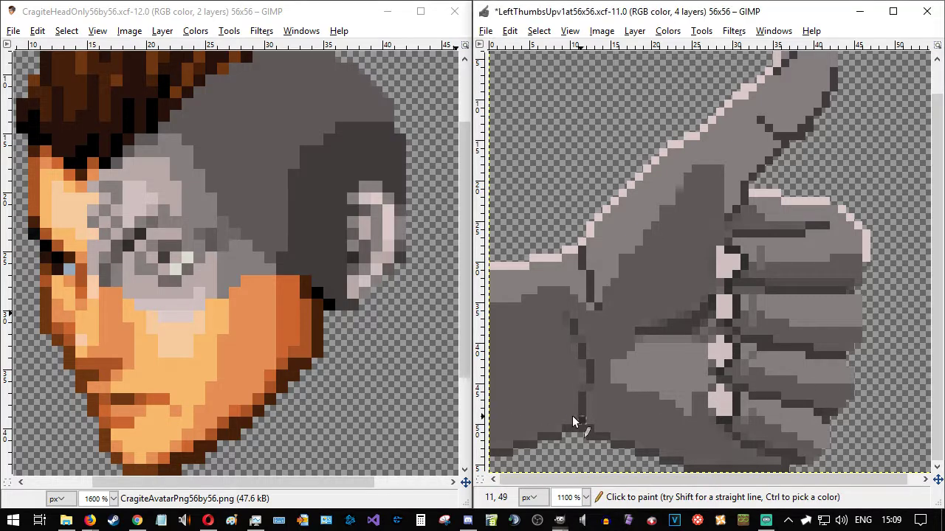
pyautogui.moveTo(580, 416); pyautogui.dragTo(597, 427)
pyautogui.hotkey('ctrl', 'z')
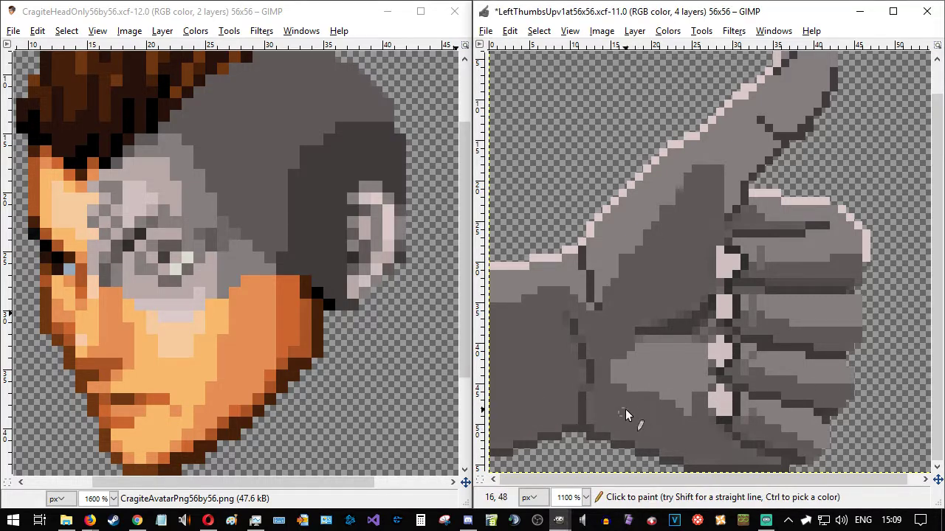
pyautogui.moveTo(507, 444); pyautogui.dragTo(496, 446)
pyautogui.moveTo(558, 427); pyautogui.dragTo(488, 428)
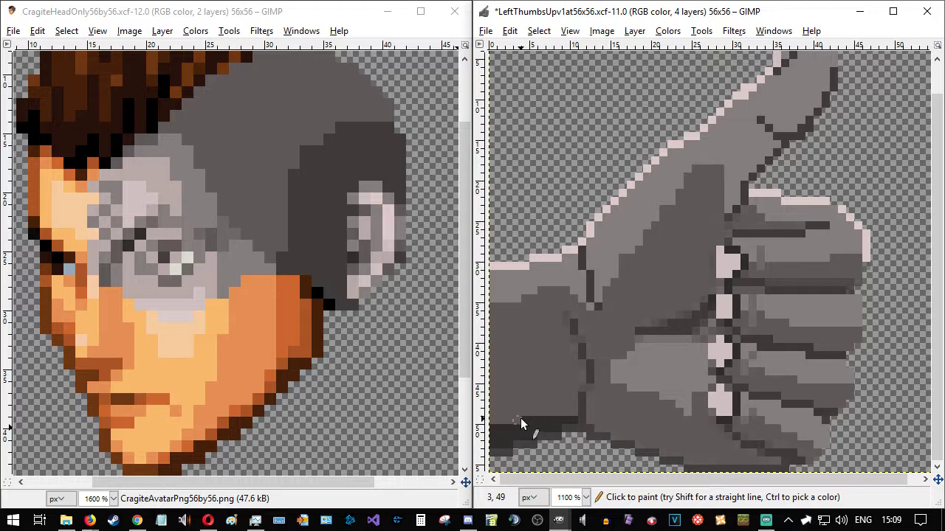
pyautogui.moveTo(573, 412); pyautogui.dragTo(544, 415)
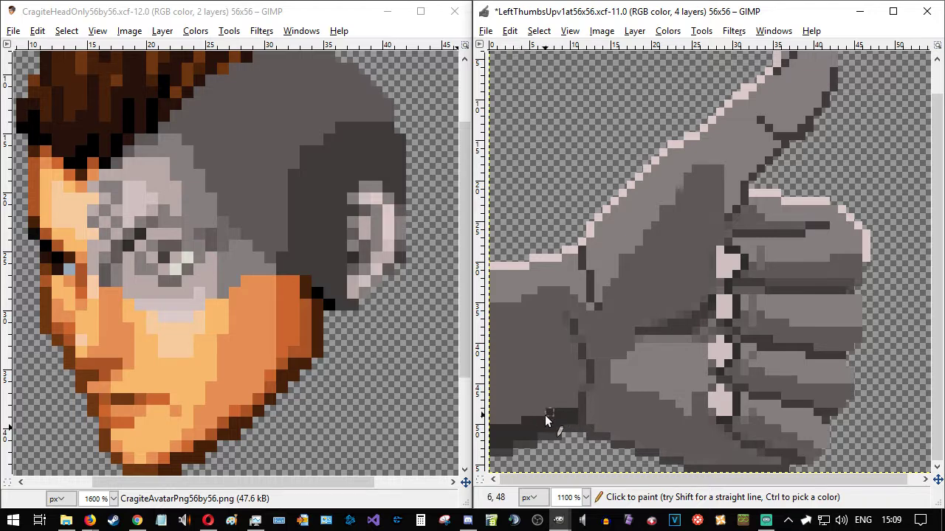
pyautogui.click(593, 418)
pyautogui.click(602, 429)
pyautogui.click(614, 430)
pyautogui.click(619, 433)
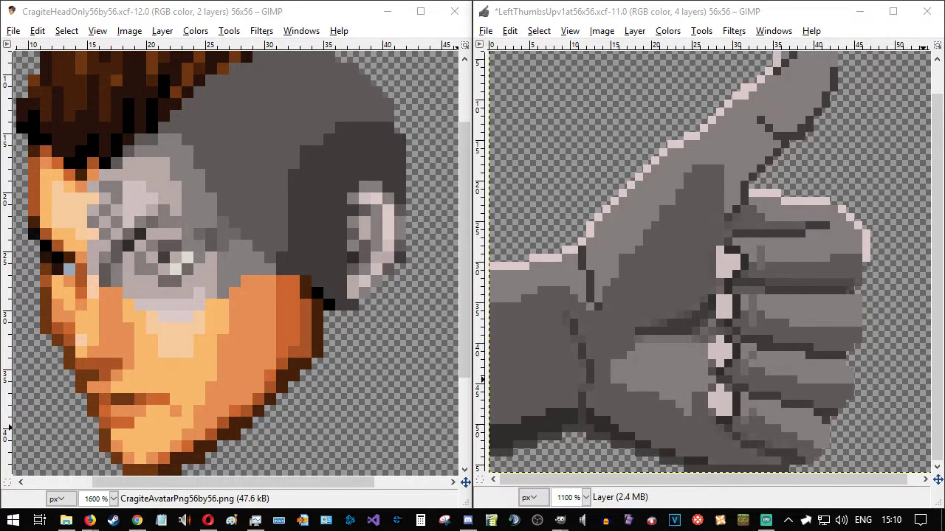
pyautogui.click(508, 452)
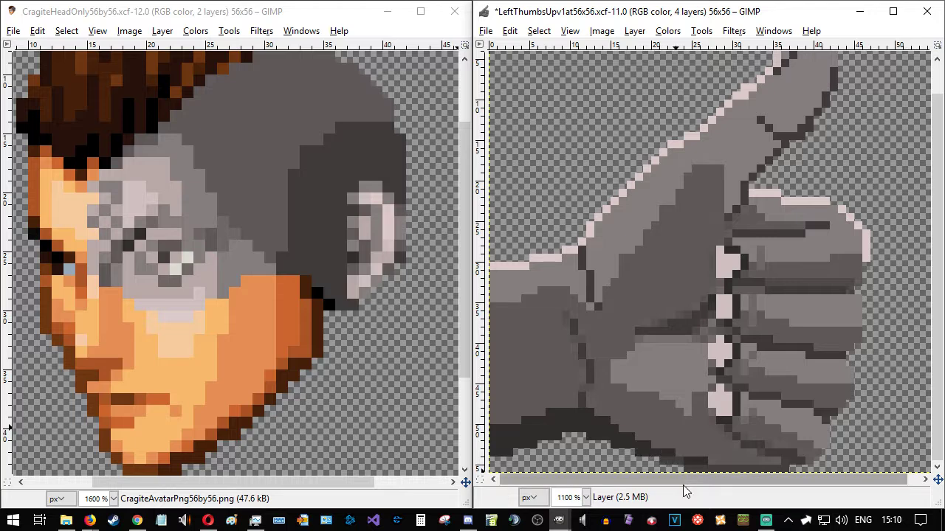
# - Undo the latest shadow strokes, sample the grey at the forearm's lower edge and rework the shadow band into a thin dark outline
pyautogui.hotkey('ctrl', 'z')
pyautogui.hotkey('ctrl', 'z')
pyautogui.hotkey('ctrl', 'z')
pyautogui.hotkey('ctrl', 'z')
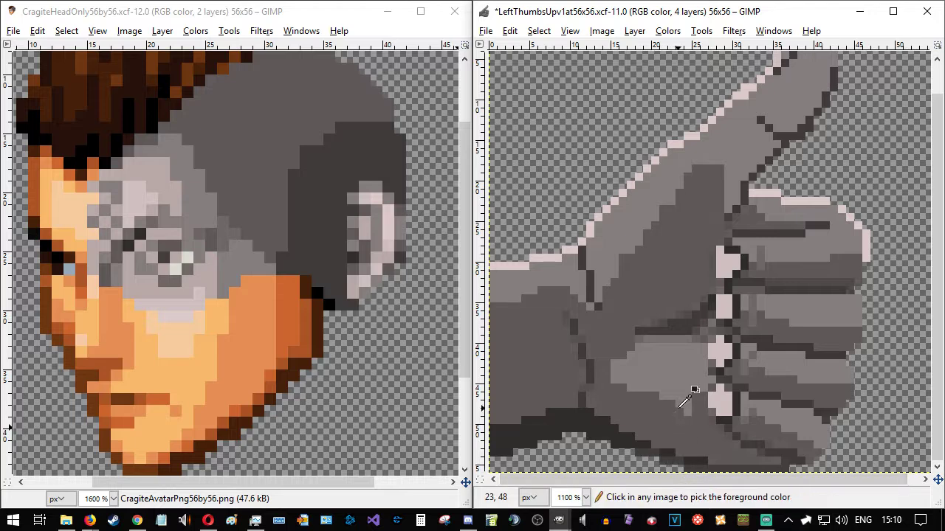
pyautogui.hotkey('ctrl', 'z')
pyautogui.hotkey('ctrl', 'z')
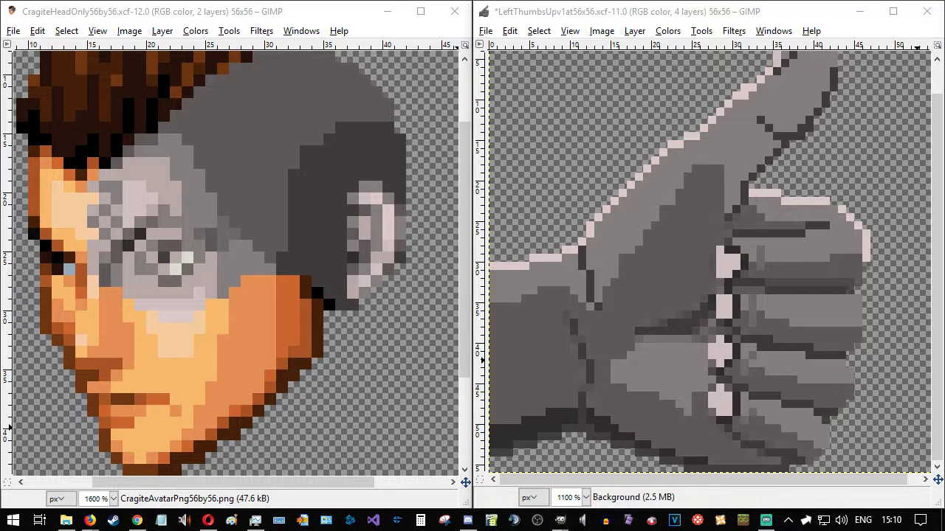
pyautogui.keyDown('ctrl'); pyautogui.click(545, 437); pyautogui.keyUp('ctrl')
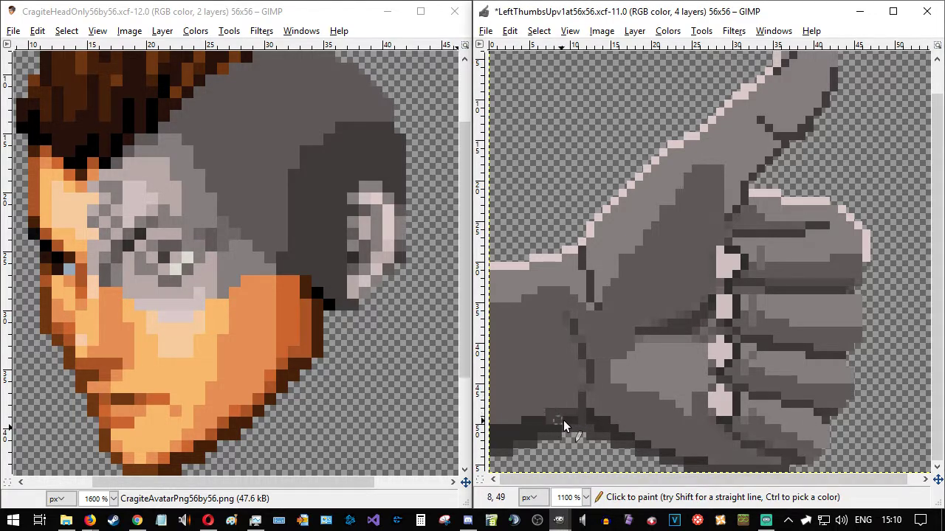
pyautogui.moveTo(532, 429)
pyautogui.mouseDown()
pyautogui.moveTo(523, 426)
pyautogui.moveTo(534, 422)
pyautogui.moveTo(531, 436)
pyautogui.mouseUp()
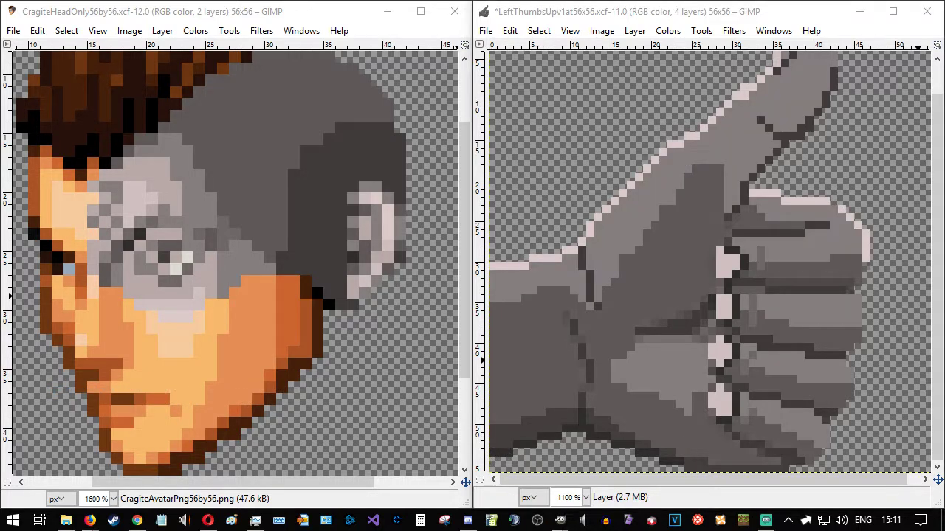
pyautogui.click(694, 467)
# - Sample the index finger's pale pink and paint small highlights on the outer ends of the middle, ring and little fingers
pyautogui.keyDown('ctrl'); pyautogui.click(858, 224); pyautogui.keyUp('ctrl')
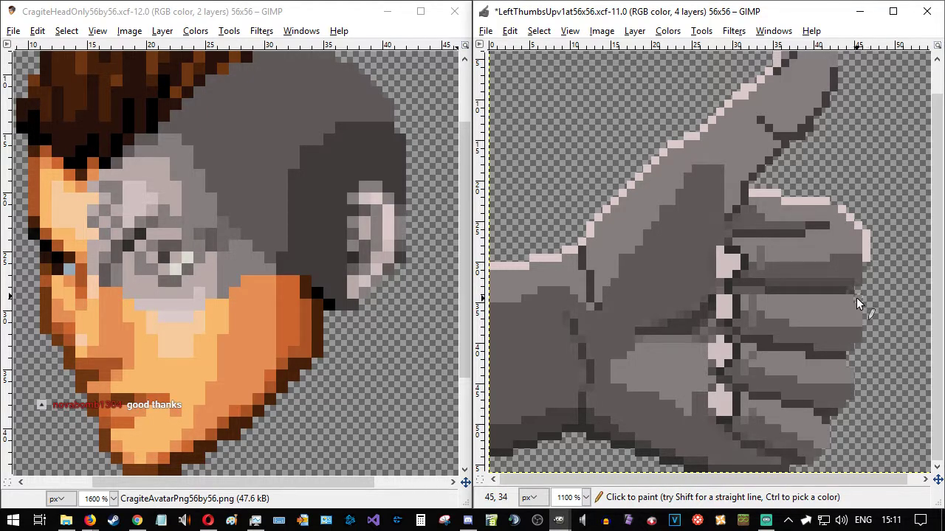
pyautogui.click(853, 373)
pyautogui.hotkey('ctrl', 'z')
pyautogui.moveTo(826, 441); pyautogui.dragTo(826, 437)
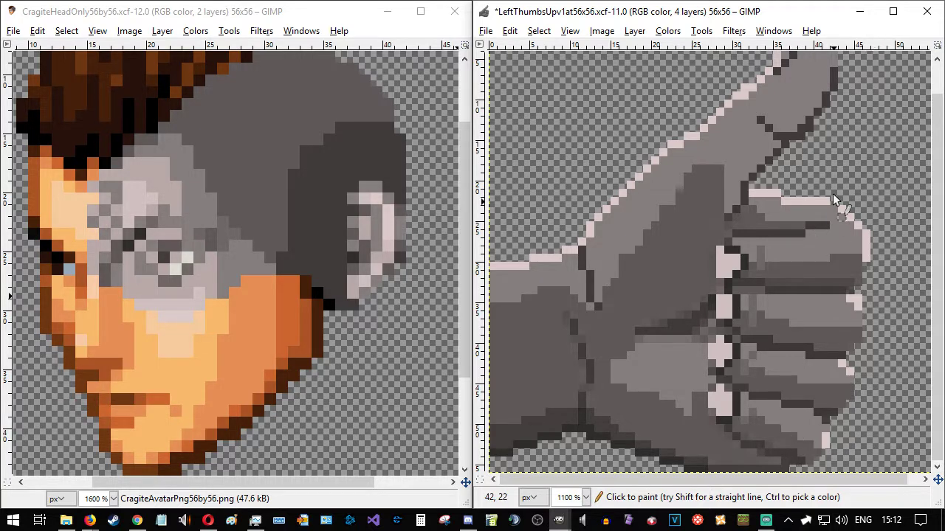
# - Fill the grey gap in the highlight near the thumb's tip with pale pink
pyautogui.scroll(-1, 857, 319)
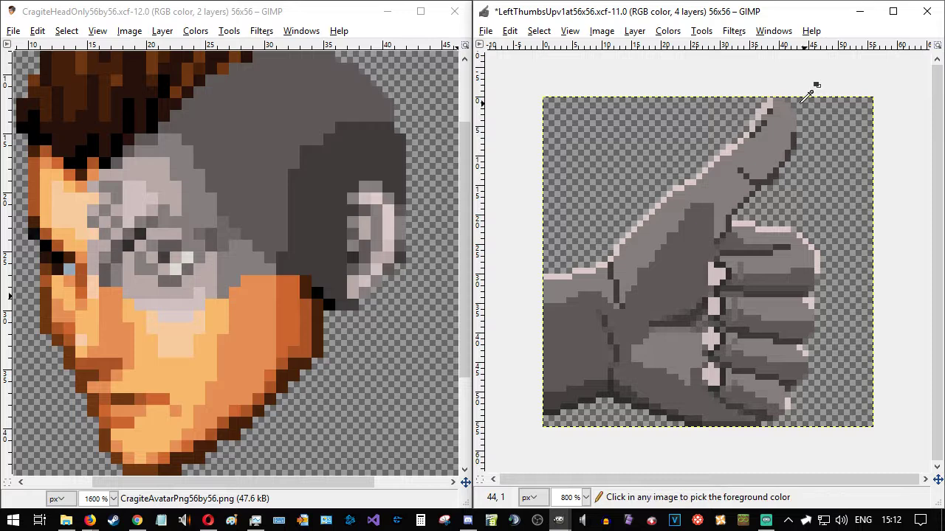
pyautogui.scroll(2, 801, 93)
pyautogui.scroll(1, 787, 95)
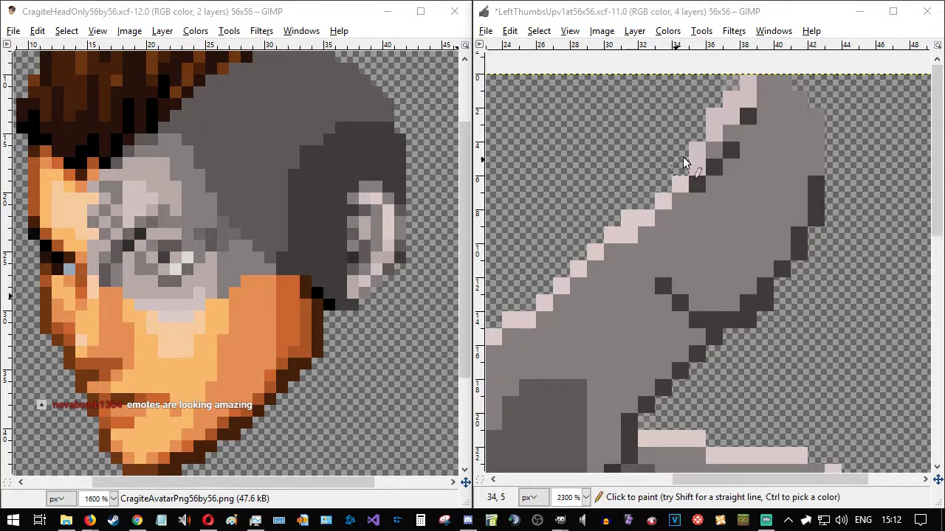
pyautogui.click(713, 146)
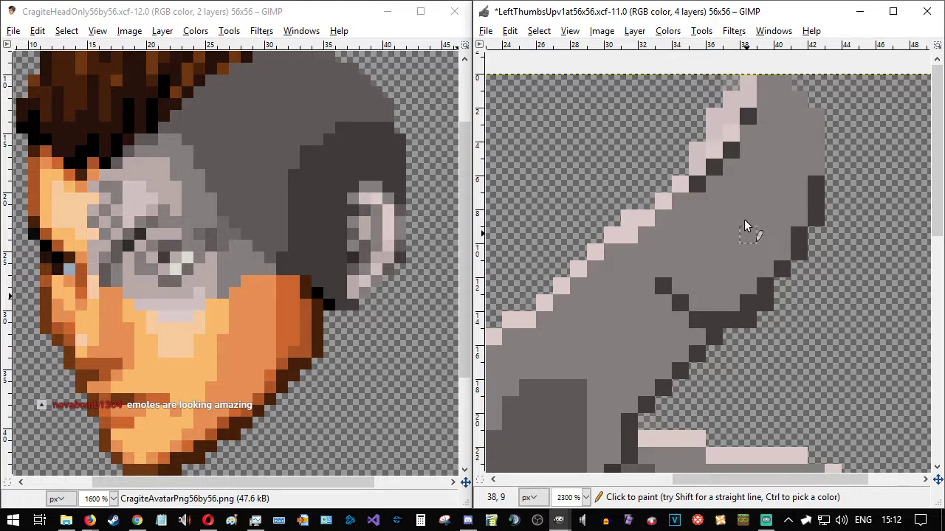
pyautogui.keyDown('ctrl'); pyautogui.scroll(4, 738, 119); pyautogui.keyUp('ctrl')
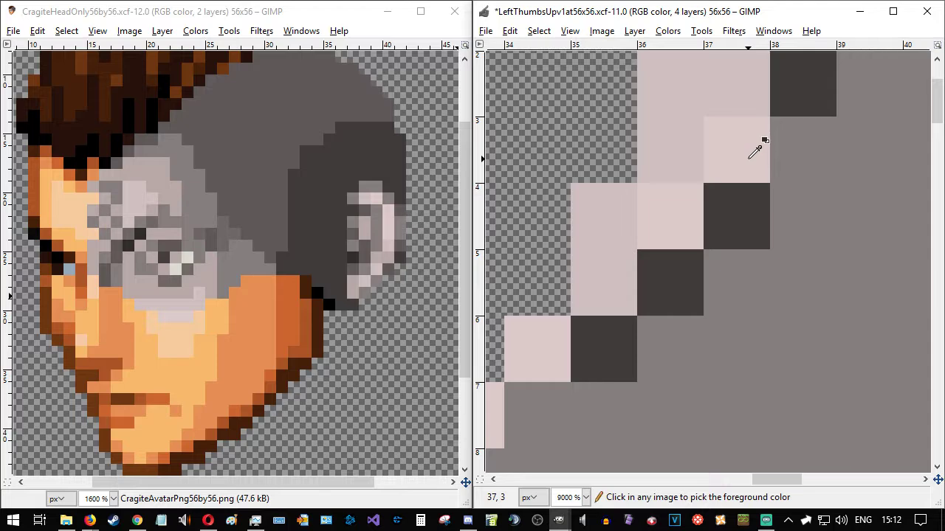
pyautogui.keyDown('ctrl'); pyautogui.scroll(-1, 759, 143); pyautogui.keyUp('ctrl')
pyautogui.keyDown('ctrl'); pyautogui.scroll(-5, 749, 193); pyautogui.keyUp('ctrl')
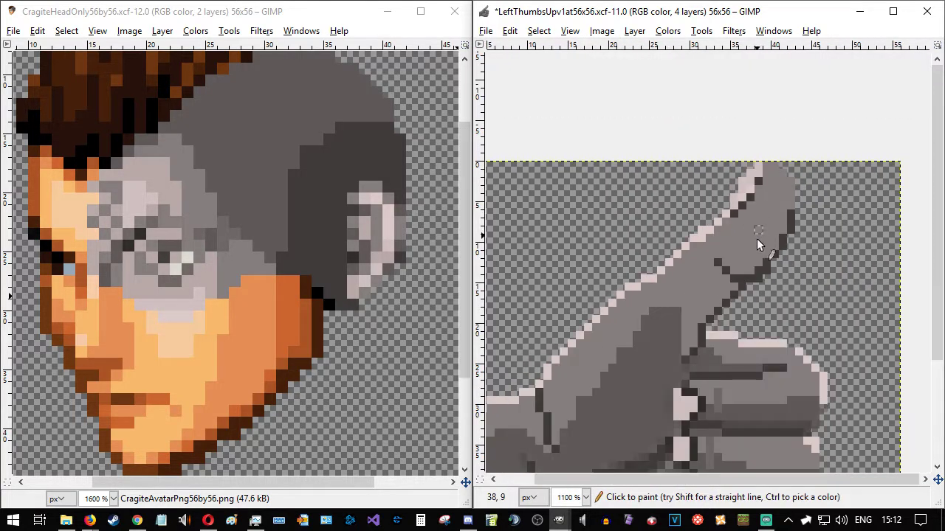
pyautogui.scroll(-1, 756, 273)
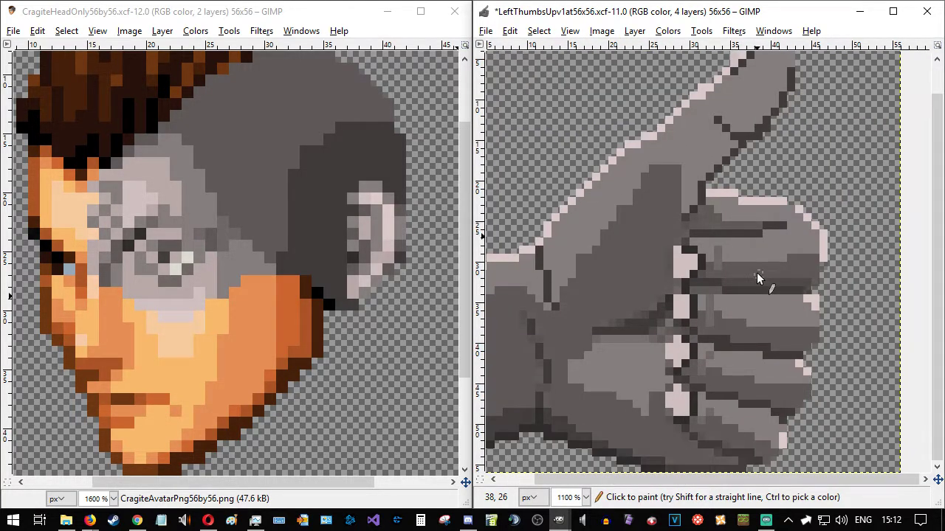
pyautogui.scroll(1, 756, 273)
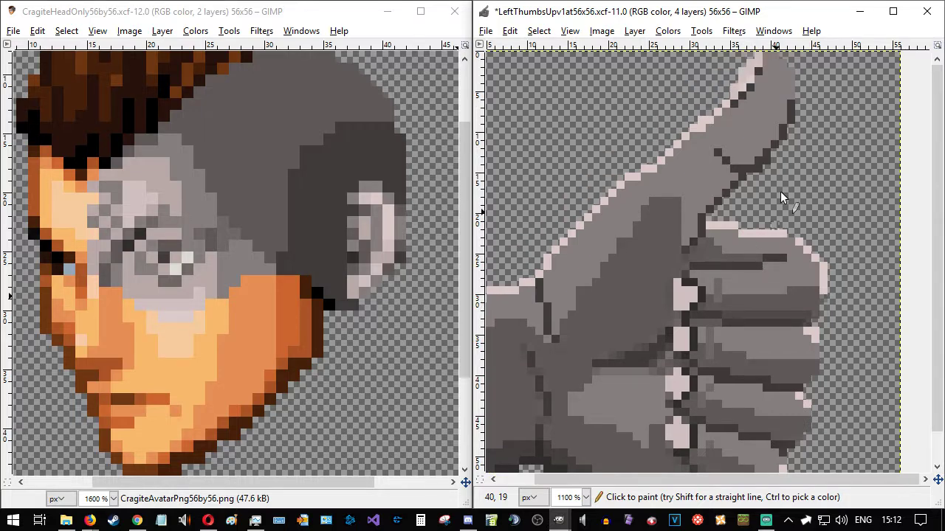
# - Open the recent image 20190527Emotes.xcf to review the overview of new emotes and sub badges
pyautogui.scroll(-1, 783, 177)
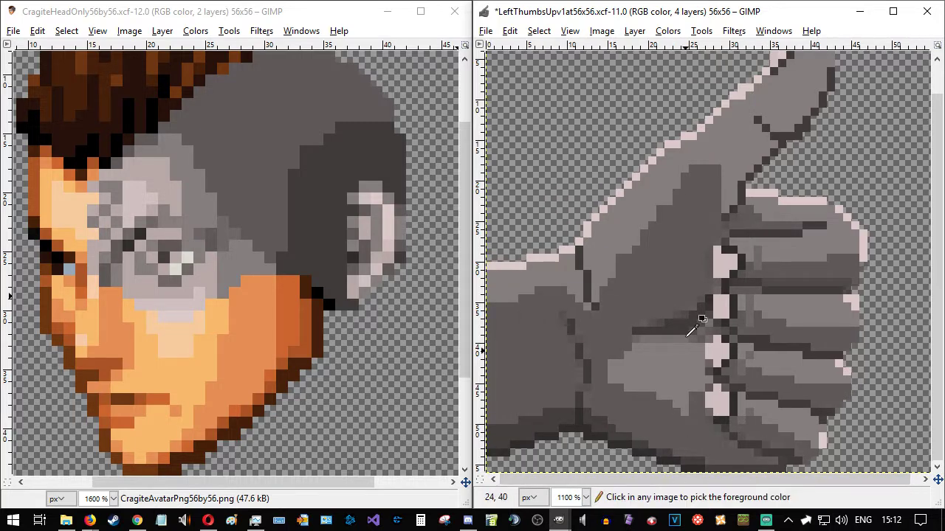
pyautogui.keyDown('ctrl'); pyautogui.scroll(-2, 687, 323); pyautogui.keyUp('ctrl')
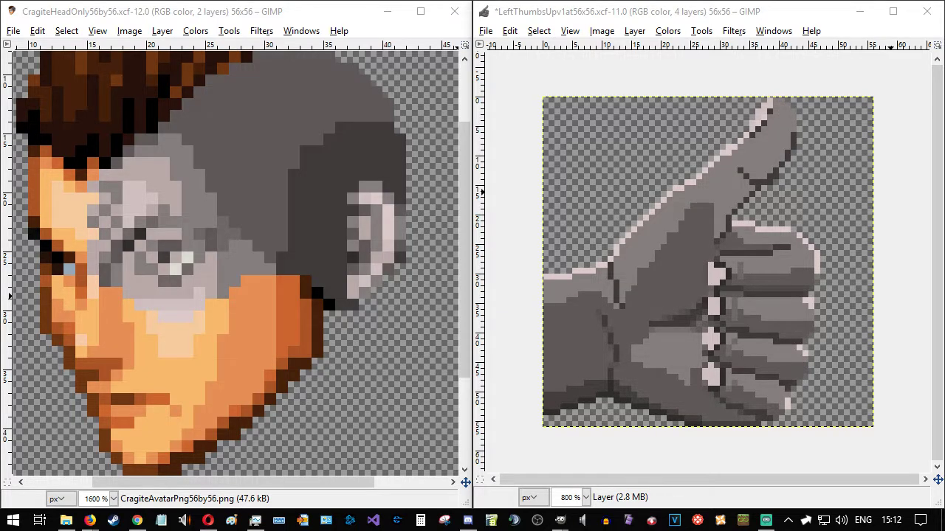
pyautogui.moveTo(81, 525)
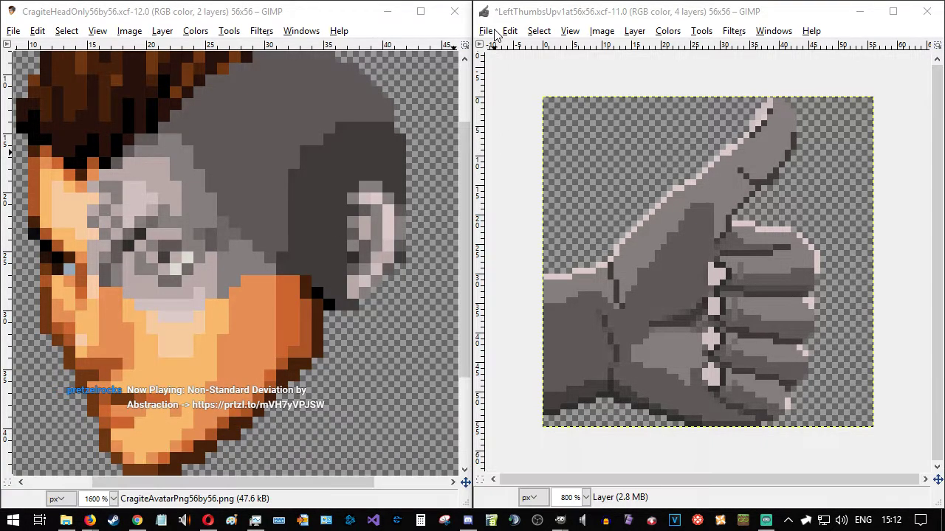
pyautogui.click(487, 31)
pyautogui.moveTo(521, 129)
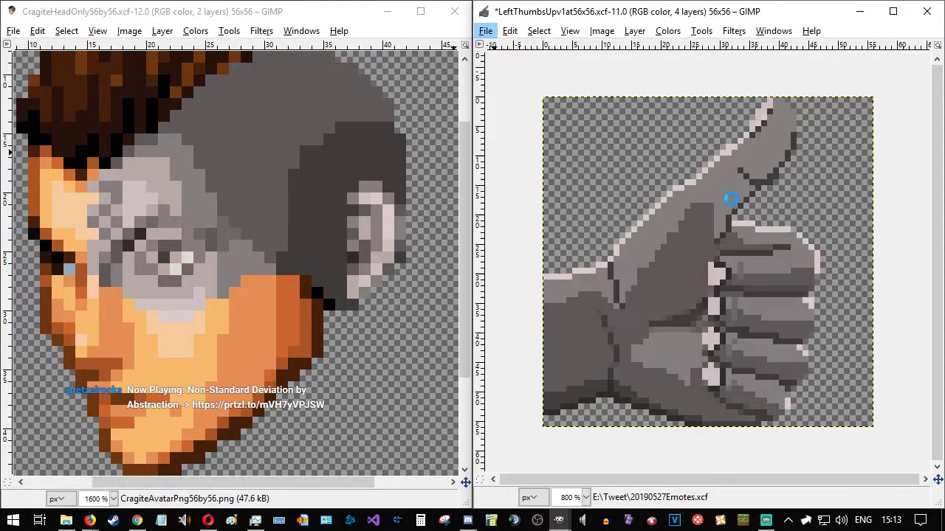
pyautogui.click(731, 201)
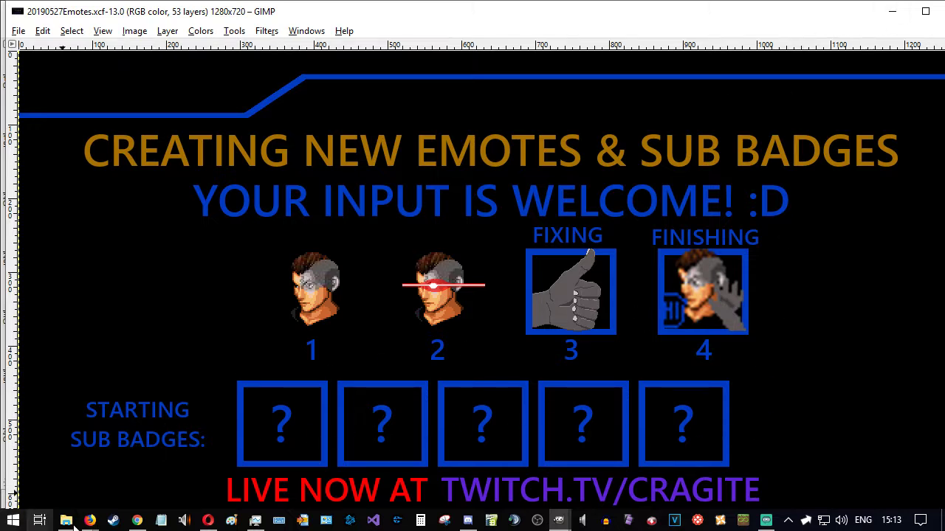
# - Check the badge slots on Twitch's Loyalty Badges page in Firefox, and return to the thumbs-up emote image in GIMP
pyautogui.moveTo(89, 520)
pyautogui.moveTo(247, 478)
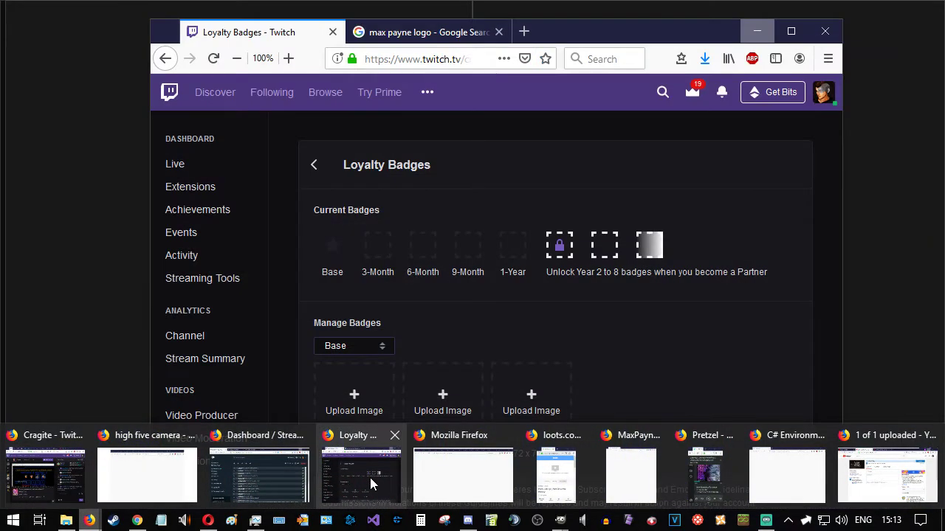
pyautogui.click(368, 476)
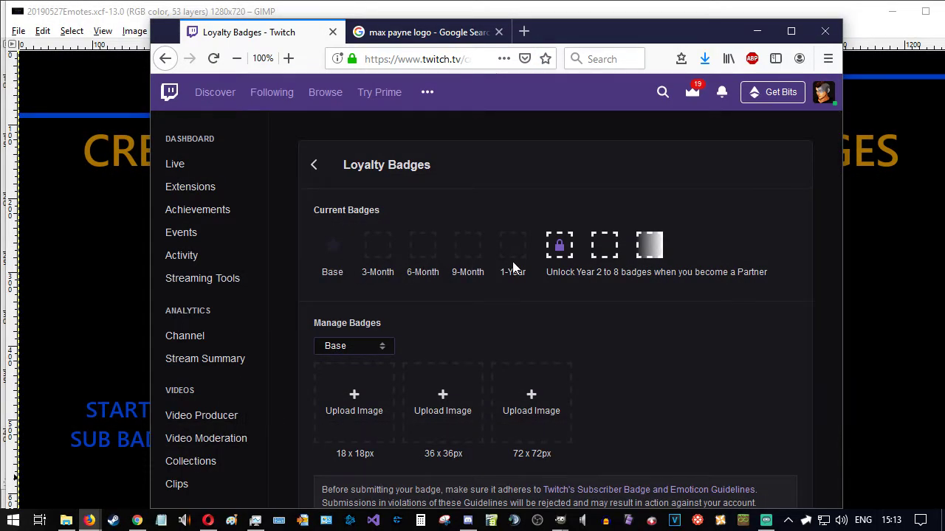
pyautogui.click(759, 32)
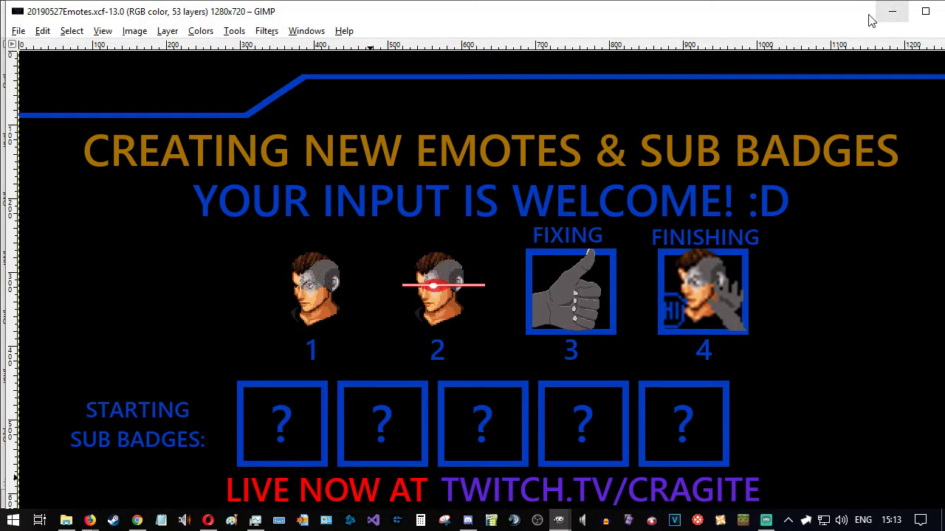
pyautogui.moveTo(860, 14); pyautogui.dragTo(745, 14)
pyautogui.click(843, 19)
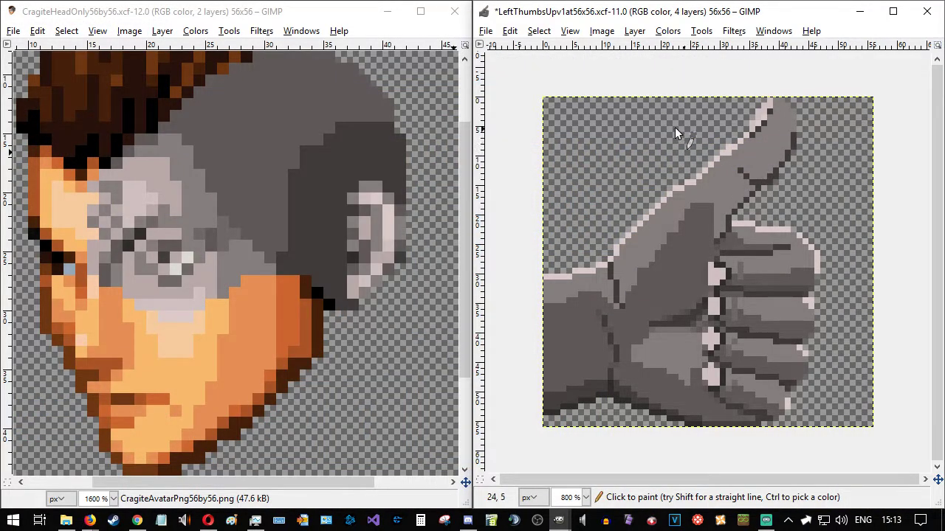
# - Bring up Twitch's Emotes Settings page in a maximized Firefox window and review the emote slots, unlock progress and required upload sizes
pyautogui.moveTo(89, 521)
pyautogui.moveTo(76, 481)
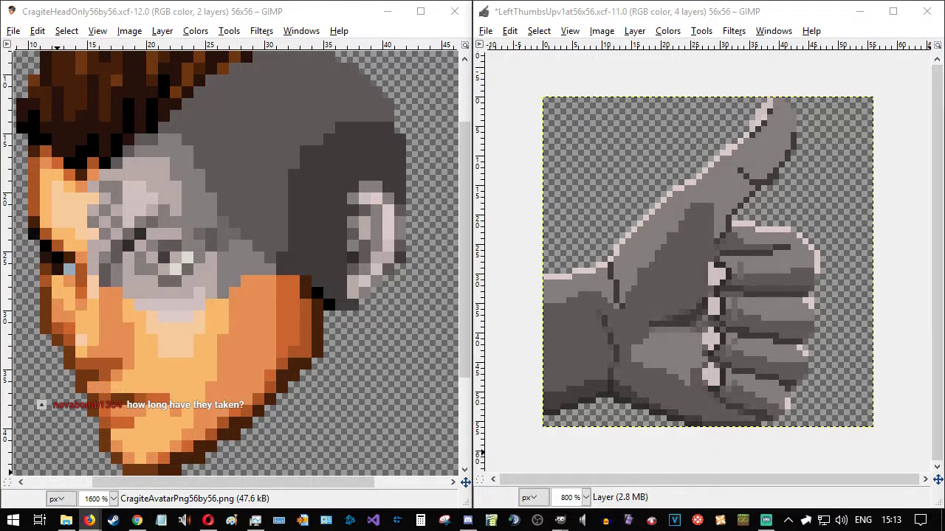
pyautogui.click(90, 520)
pyautogui.moveTo(641, 123); pyautogui.dragTo(714, 39)
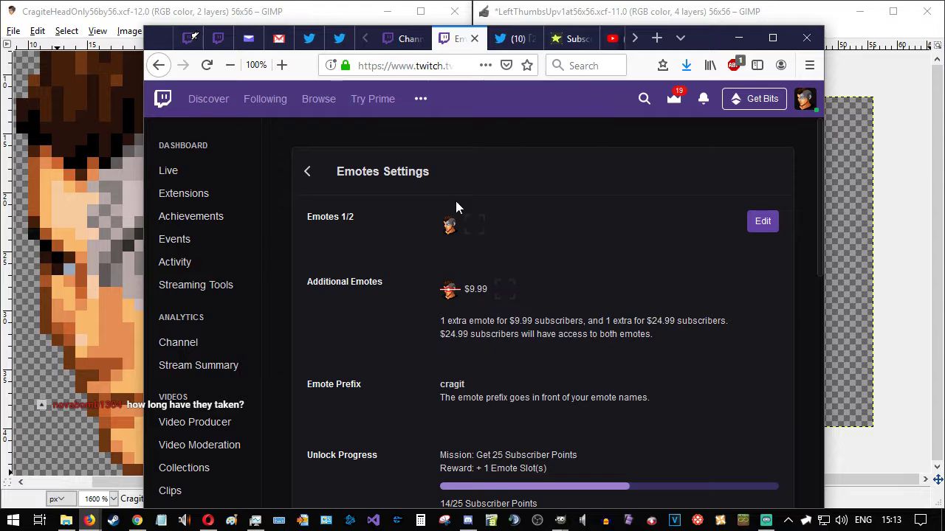
pyautogui.click(772, 38)
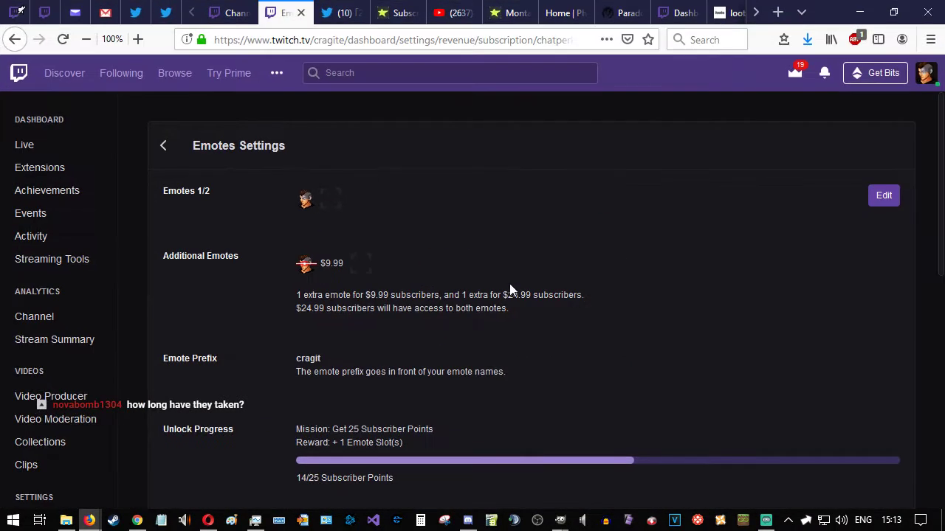
pyautogui.scroll(-5, 358, 236)
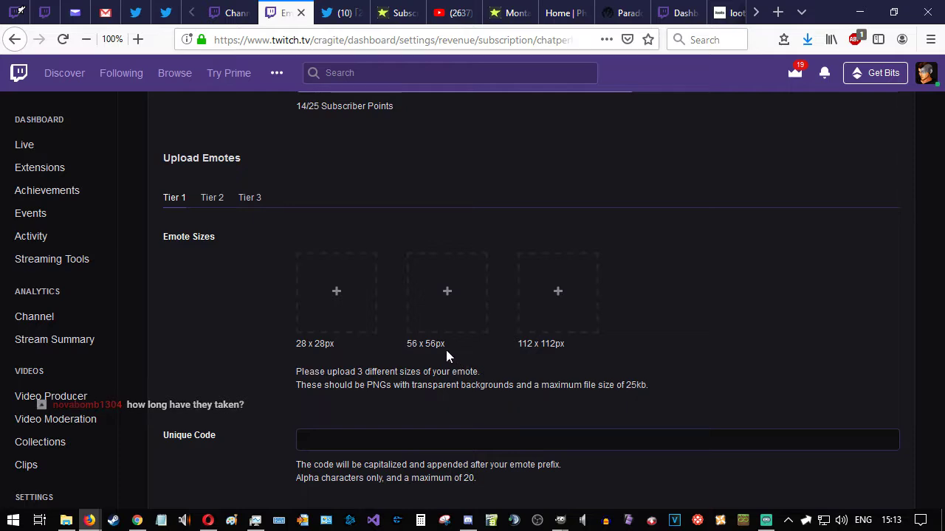
pyautogui.scroll(5, 529, 373)
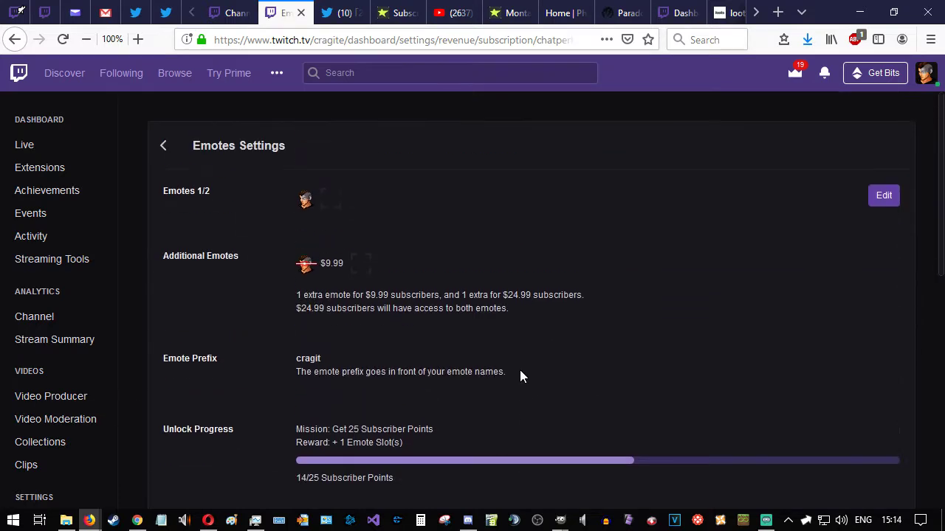
pyautogui.scroll(-1, 403, 329)
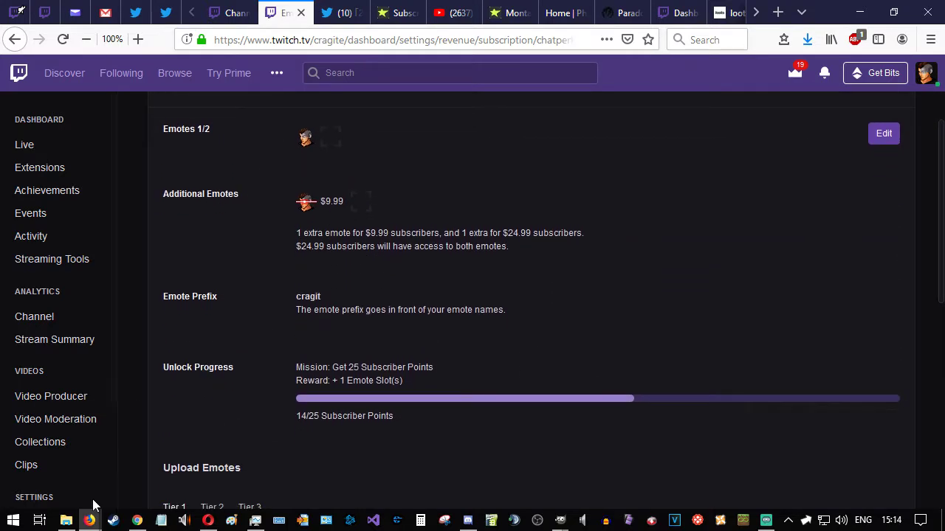
# - Switch to the Emojis folder in File Explorer, maximize it and preview the RedEyePng112by112 image
pyautogui.click(66, 520)
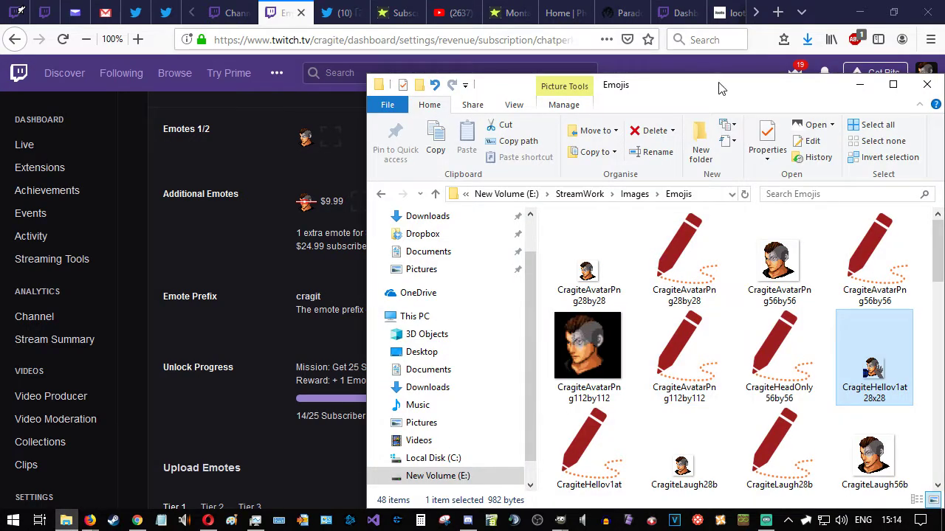
pyautogui.moveTo(719, 77); pyautogui.dragTo(559, 76)
pyautogui.doubleClick(559, 76)
pyautogui.scroll(-3, 376, 253)
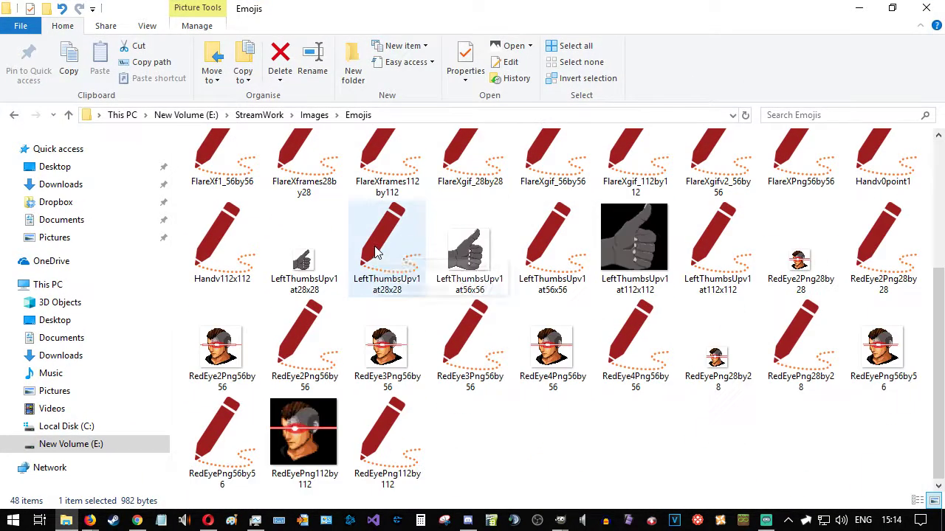
pyautogui.scroll(2, 376, 253)
pyautogui.click(526, 290)
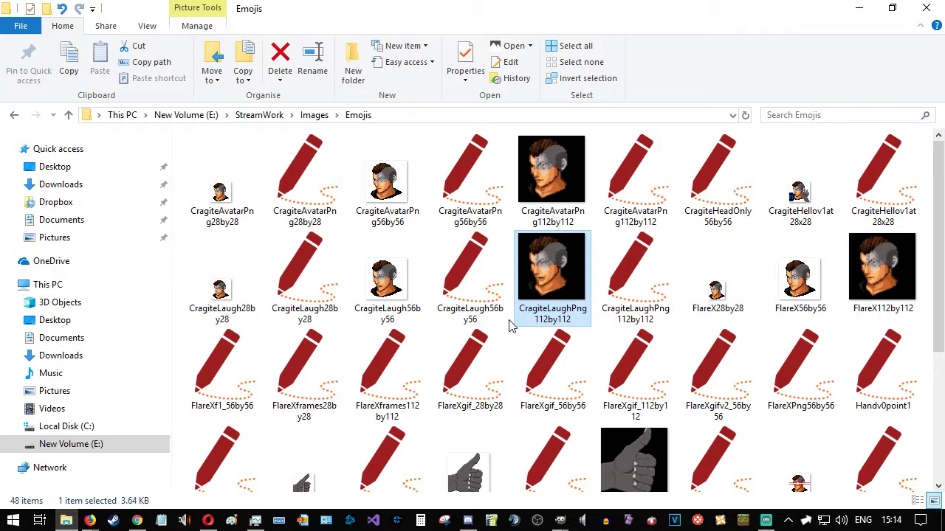
pyautogui.scroll(-3, 511, 326)
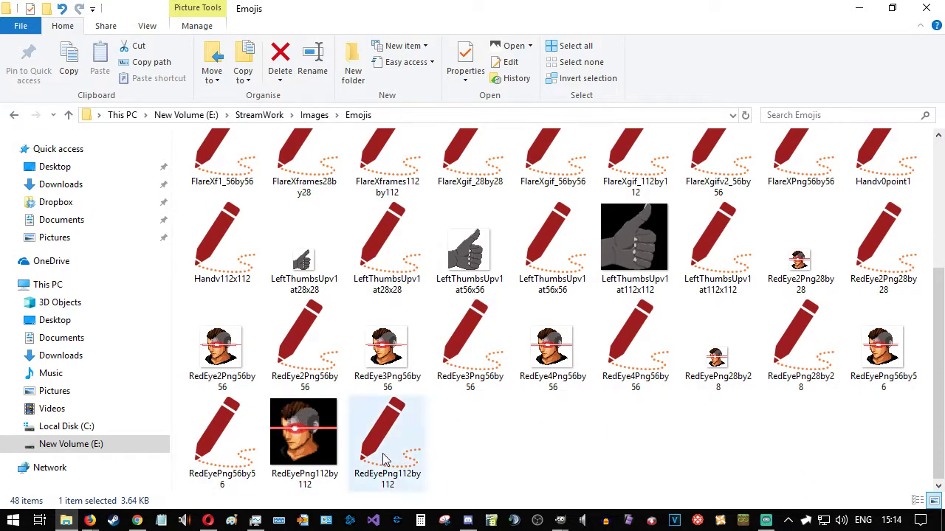
pyautogui.doubleClick(307, 435)
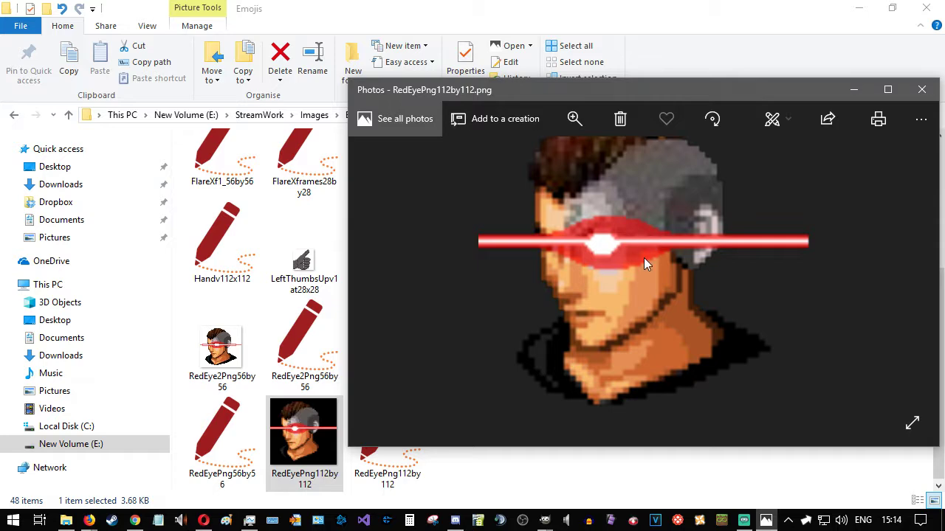
pyautogui.click(922, 92)
# - Browse the Emojis folder, open FlareXframes112by112 in Free Editor and close the editor again
pyautogui.scroll(1, 519, 357)
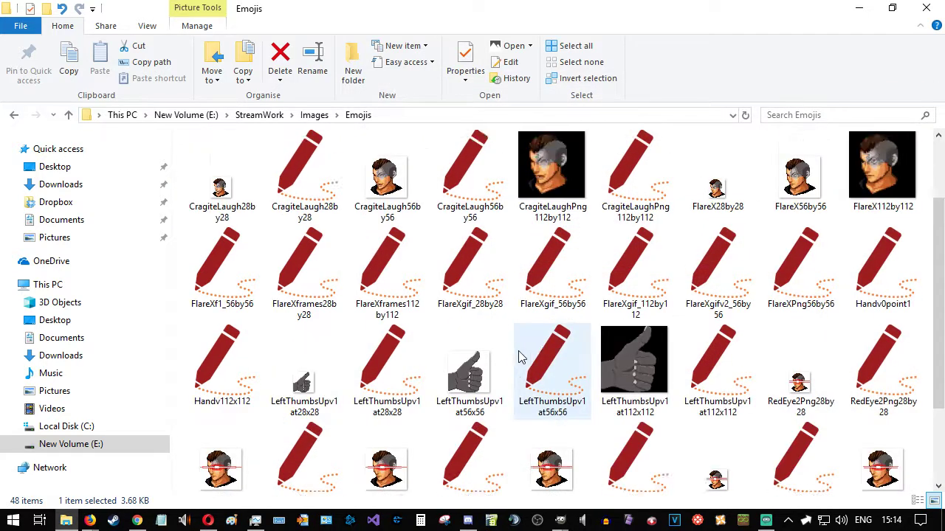
pyautogui.scroll(1, 520, 356)
pyautogui.scroll(-3, 520, 357)
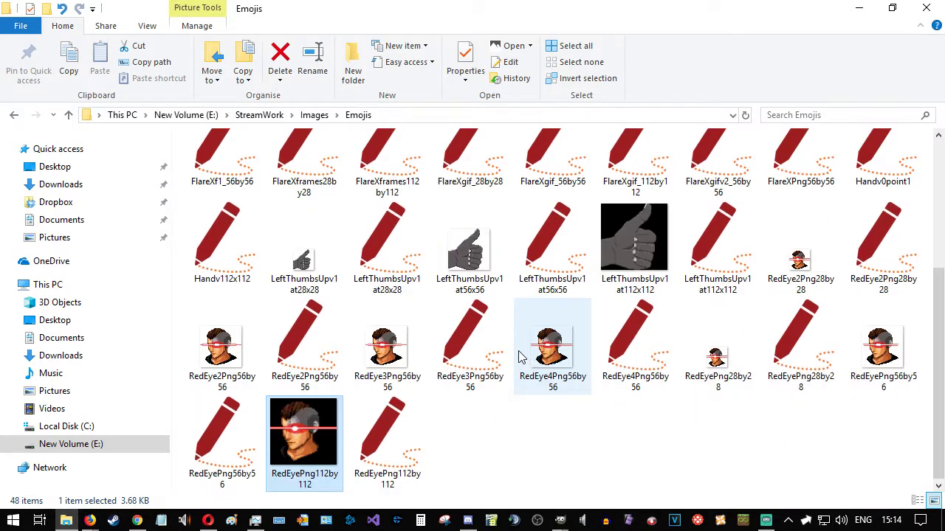
pyautogui.scroll(1, 520, 356)
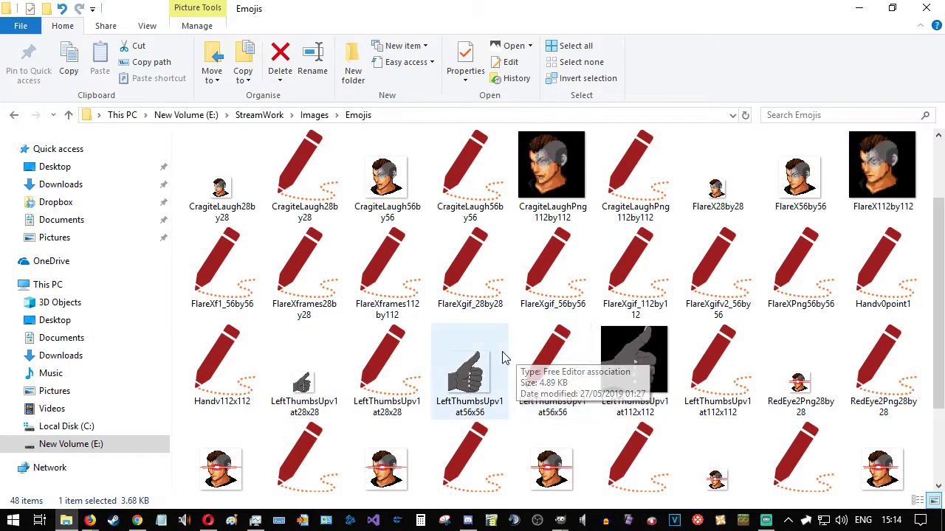
pyautogui.click(390, 274)
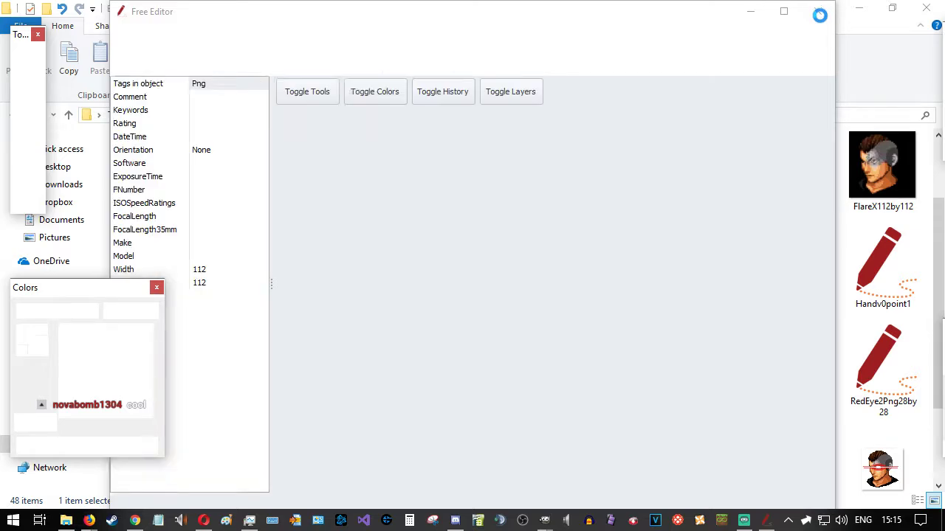
pyautogui.click(819, 12)
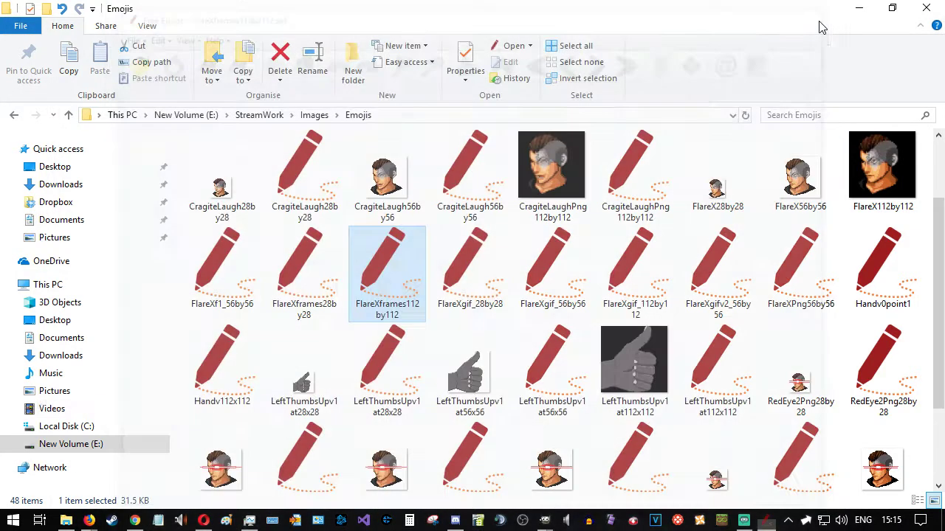
# - Check the file details of FlareXgif_28by28 and look through the rest of the Emojis folder
pyautogui.click(479, 292)
pyautogui.click(614, 212)
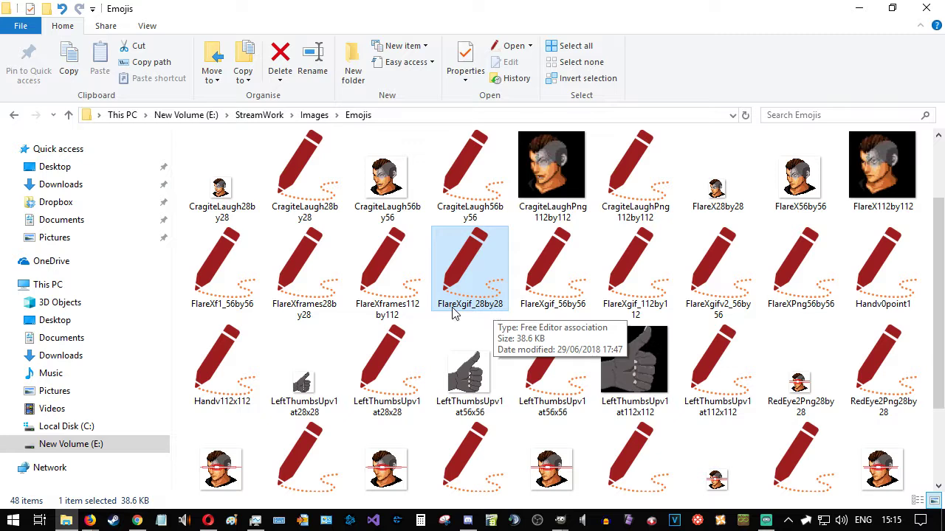
pyautogui.click(382, 316)
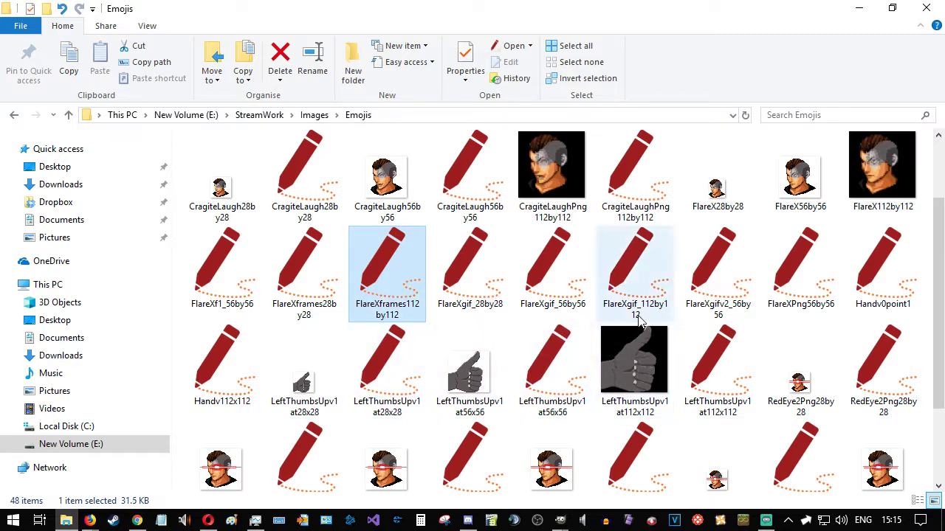
pyautogui.scroll(-2, 639, 319)
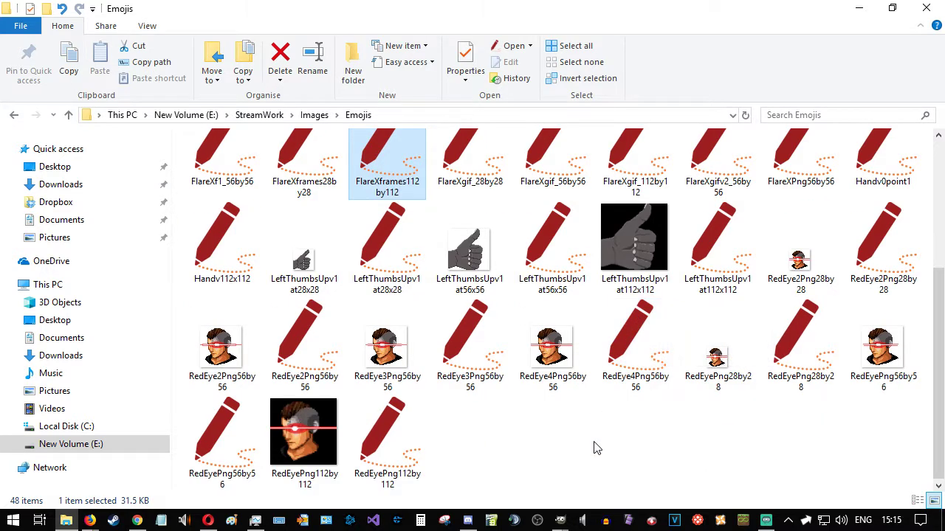
pyautogui.scroll(3, 596, 448)
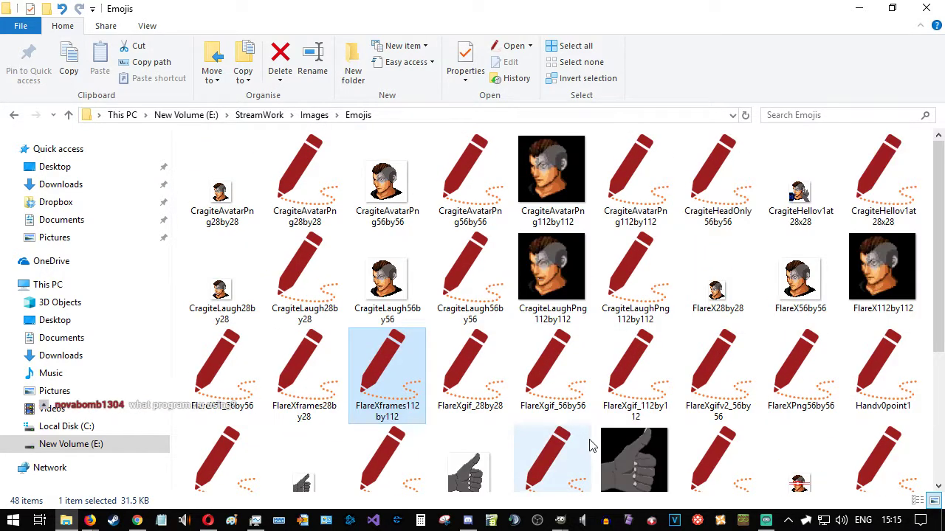
pyautogui.scroll(-3, 590, 445)
pyautogui.scroll(2, 589, 445)
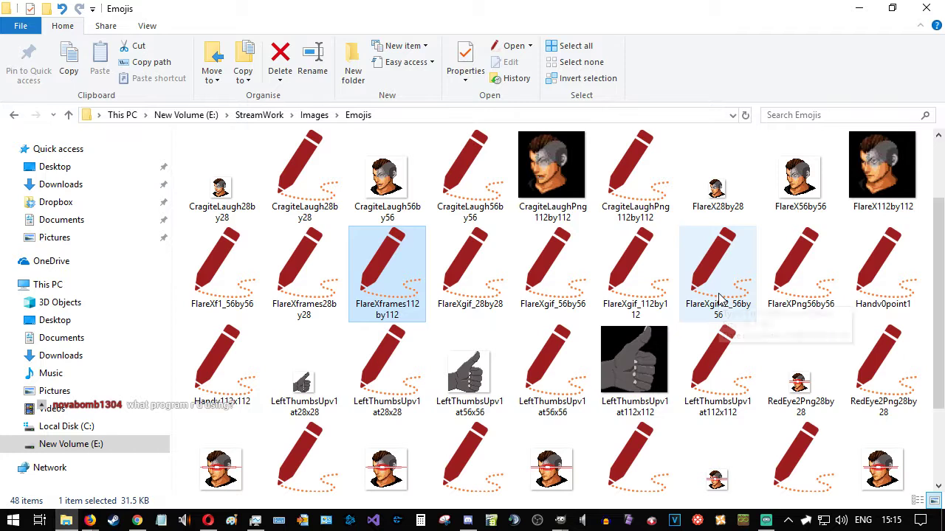
# - Check the file details of FlareXgif_112by112 and preview the FlareX112by112 image
pyautogui.click(640, 307)
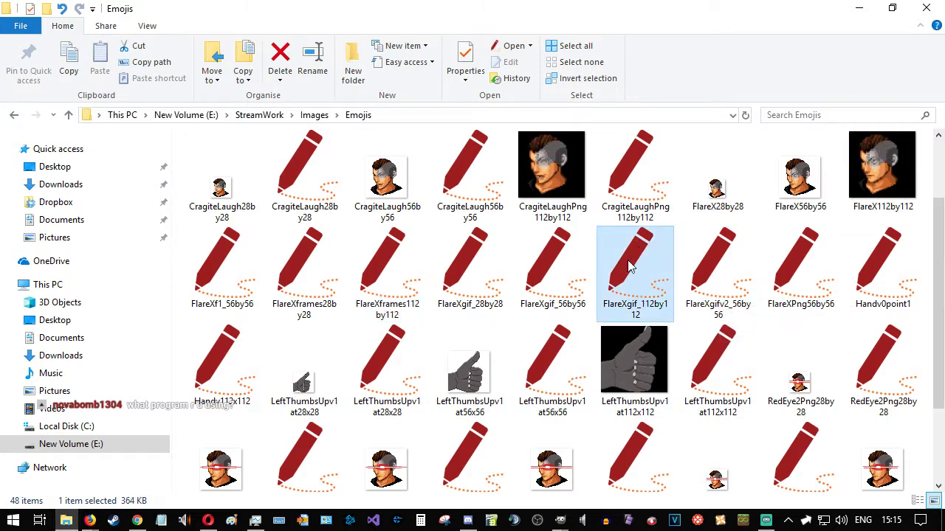
pyautogui.scroll(-1, 622, 284)
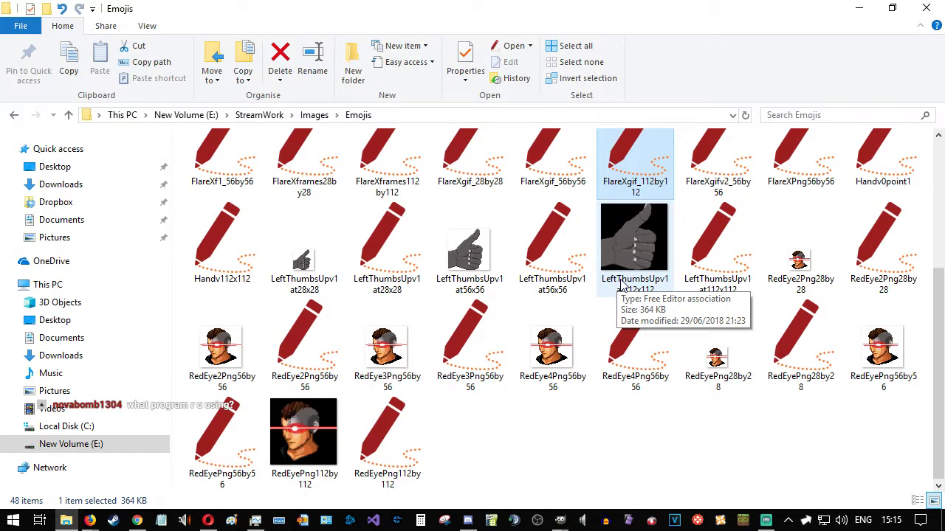
pyautogui.scroll(3, 622, 285)
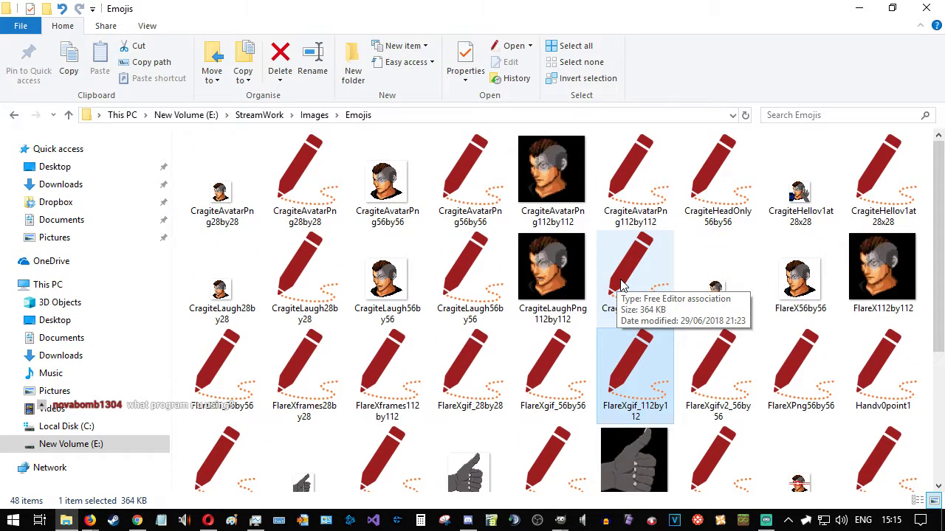
pyautogui.scroll(-2, 622, 284)
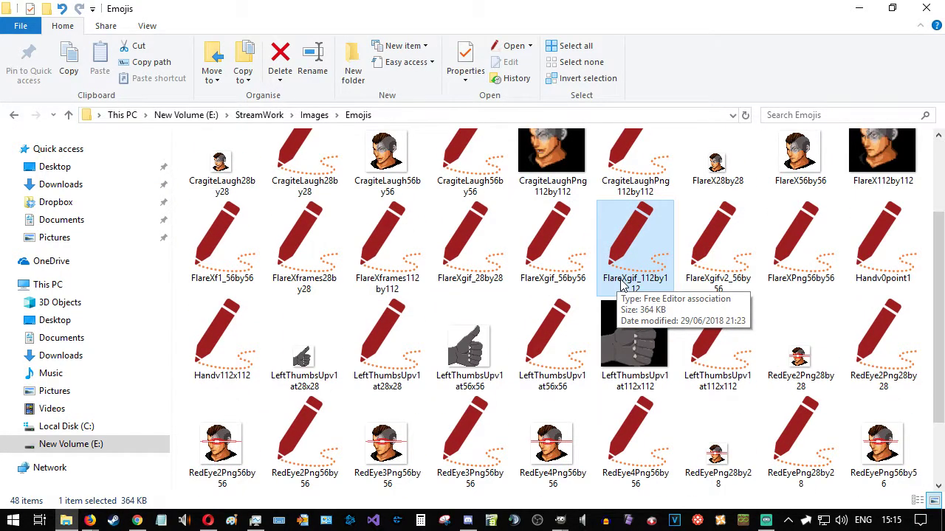
pyautogui.scroll(2, 622, 284)
pyautogui.doubleClick(876, 270)
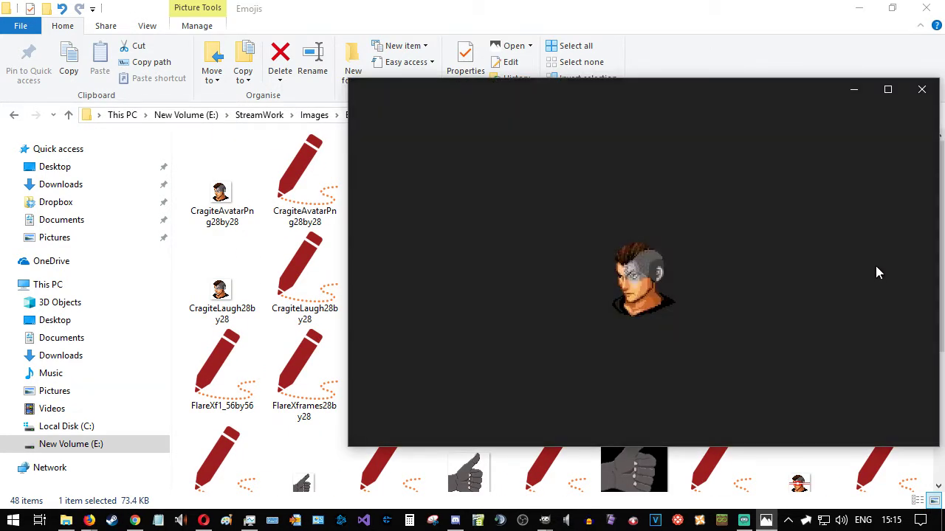
# - View the FlareX112by112 preview maximized, close it, and check the Twitch emote slots page in the browser
pyautogui.moveTo(675, 85); pyautogui.dragTo(516, 2)
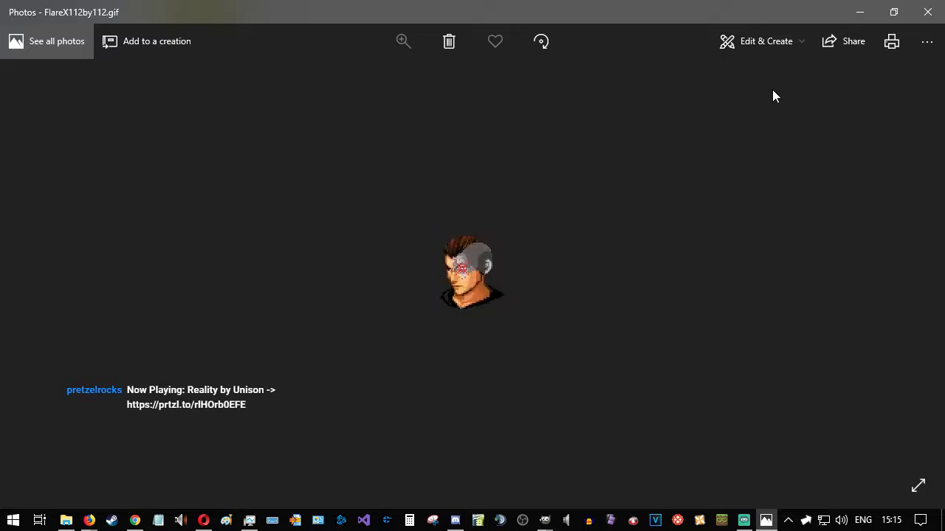
pyautogui.click(927, 12)
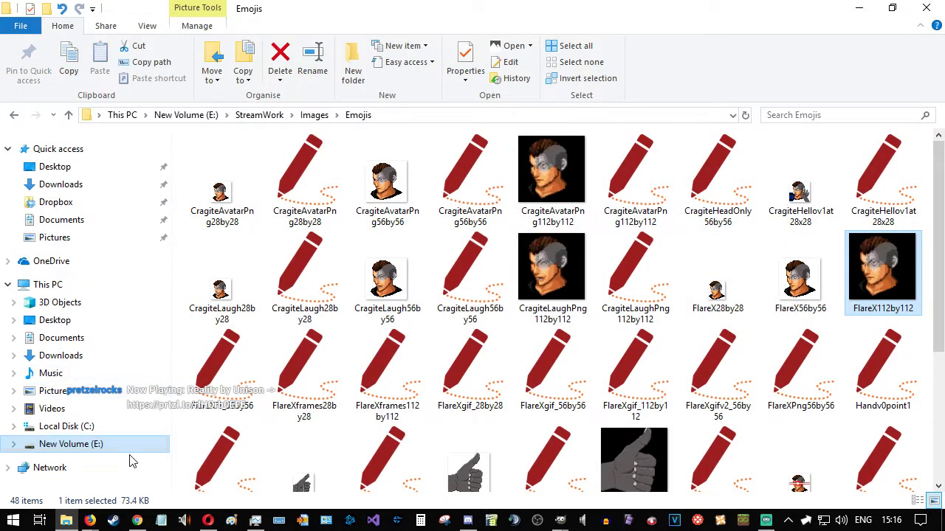
pyautogui.moveTo(90, 520)
pyautogui.click(73, 487)
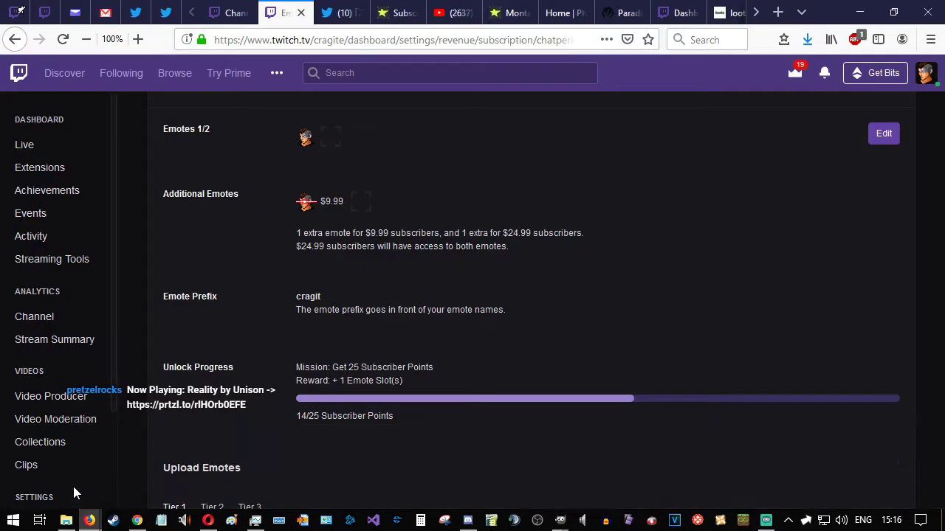
pyautogui.click(859, 12)
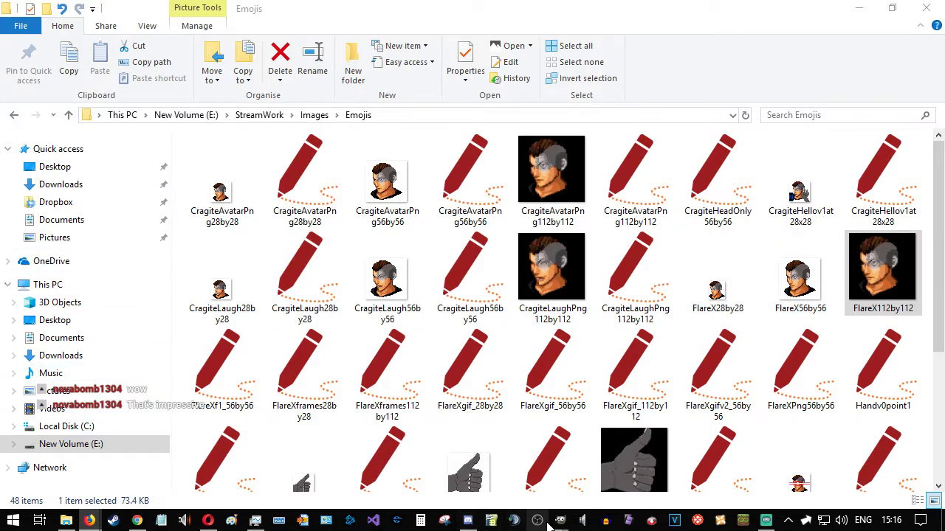
# - Switch to the head and thumbs-up images in GIMP and save LeftThumbsUpv1at56x56.xcf
pyautogui.moveTo(559, 520)
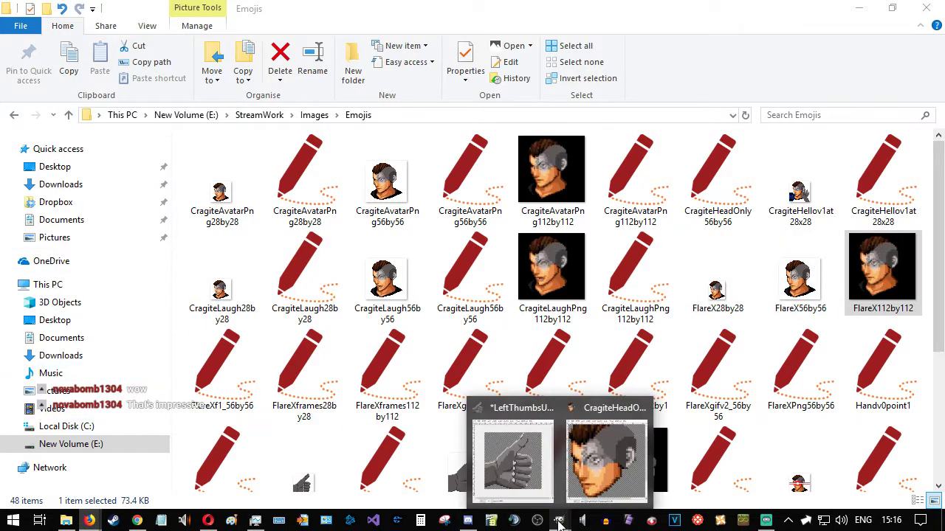
pyautogui.click(572, 473)
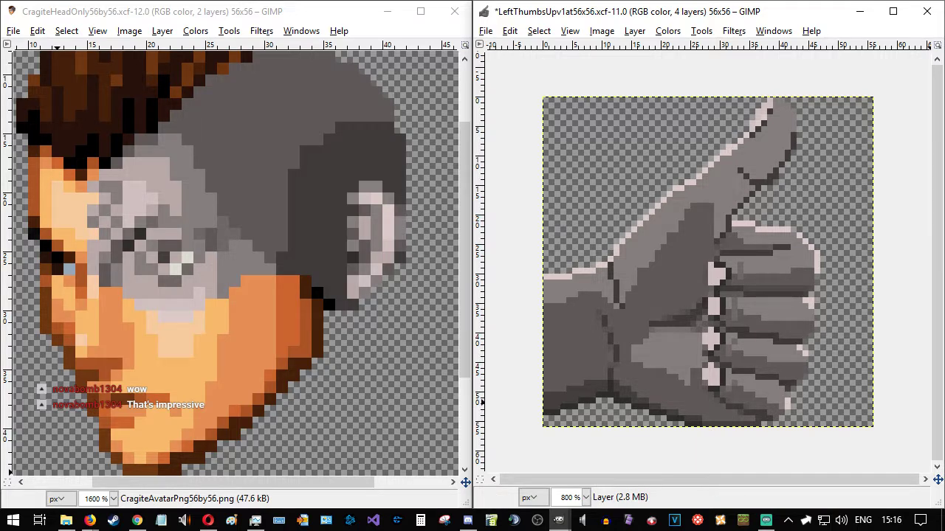
pyautogui.hotkey('alt', 'Tab')
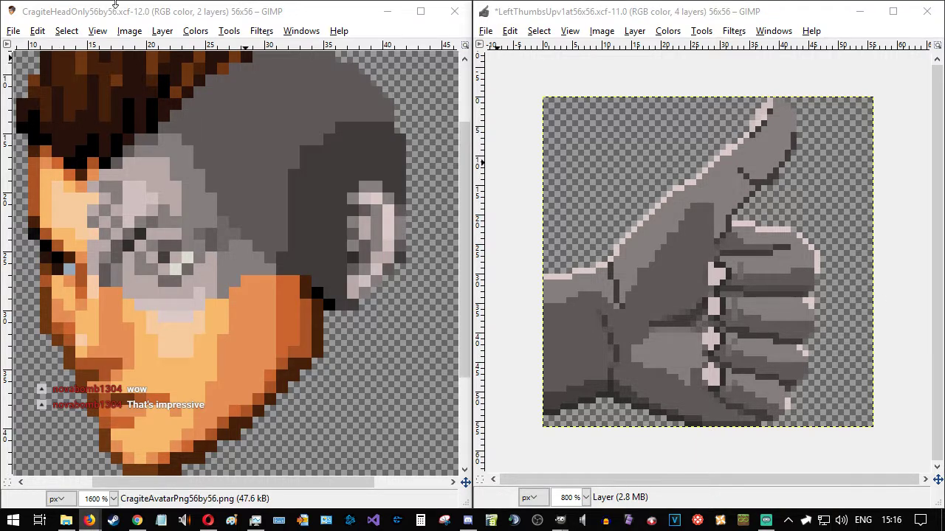
pyautogui.click(352, 14)
pyautogui.click(694, 7)
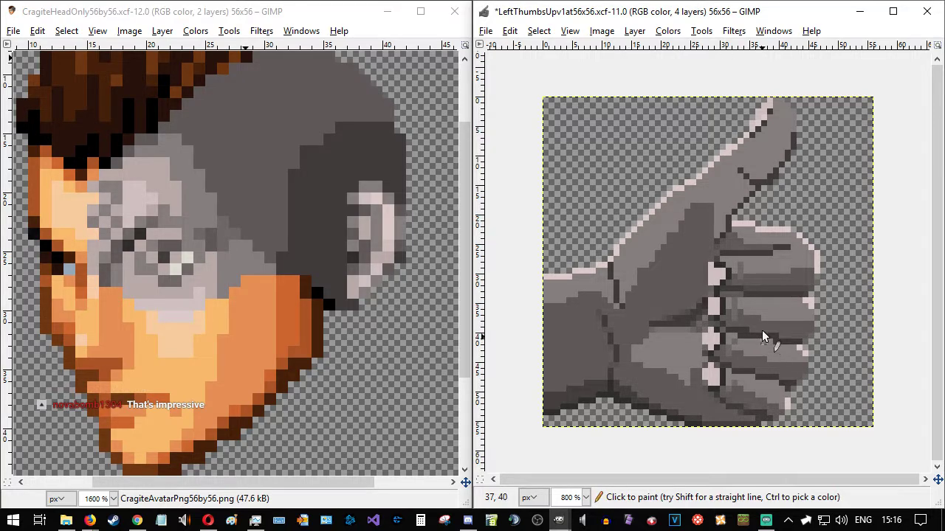
pyautogui.click(486, 31)
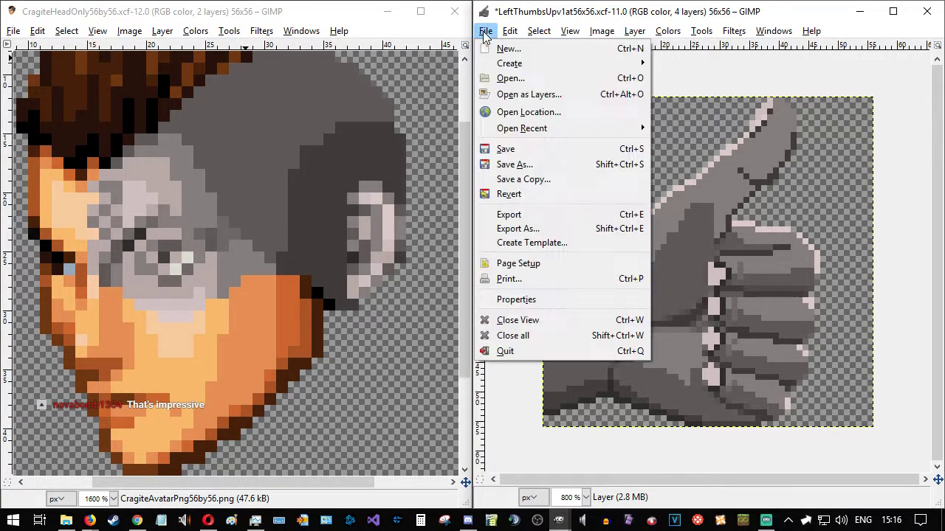
pyautogui.click(508, 149)
pyautogui.click(498, 32)
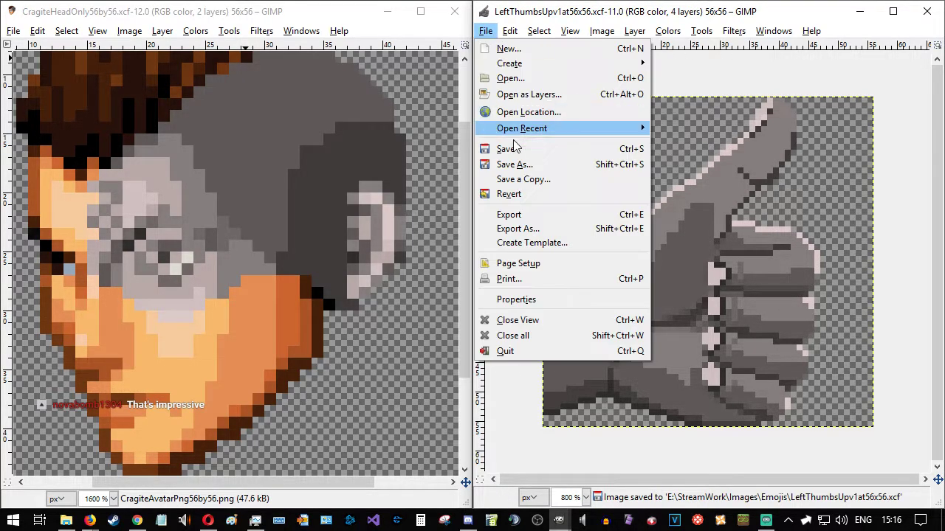
pyautogui.click(516, 215)
pyautogui.click(738, 465)
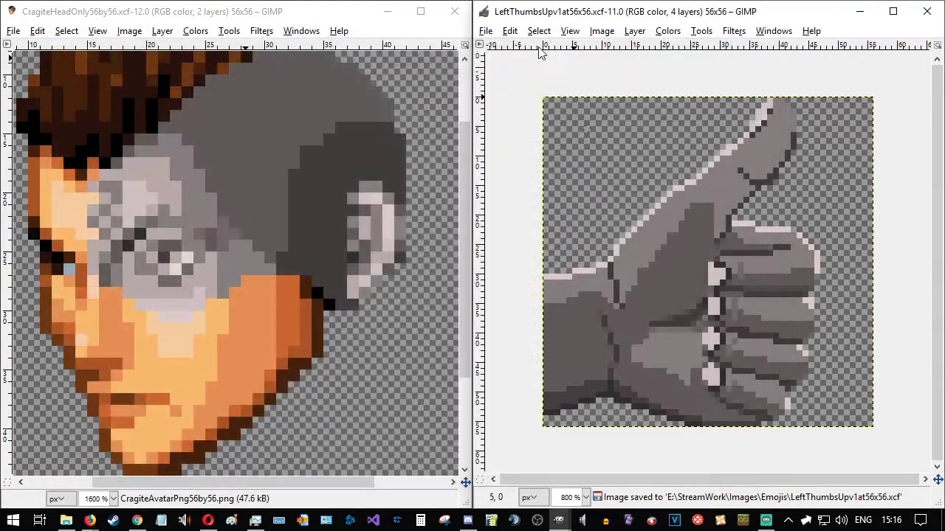
# - Export the 56x56 thumbs-up image as LeftThumbsUpv1at56x56.png in the Emojis folder, replacing the existing file
pyautogui.click(485, 31)
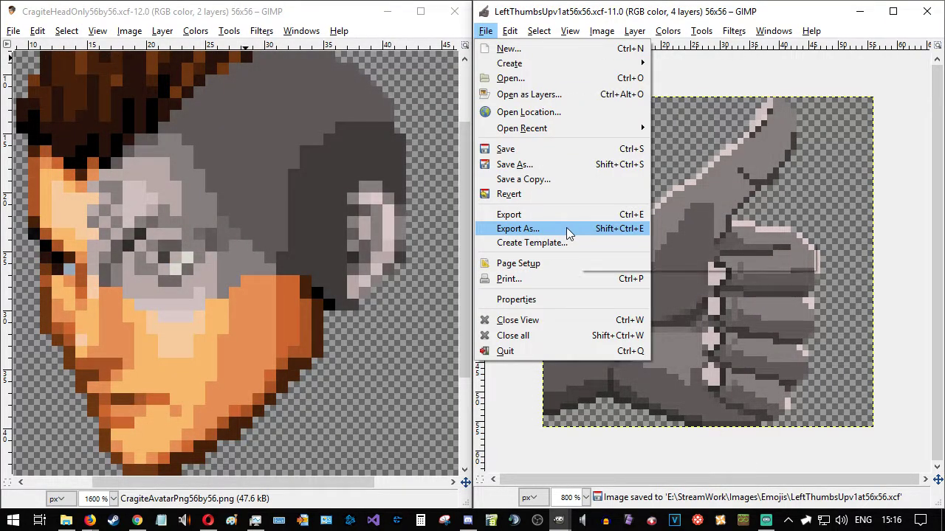
pyautogui.click(568, 233)
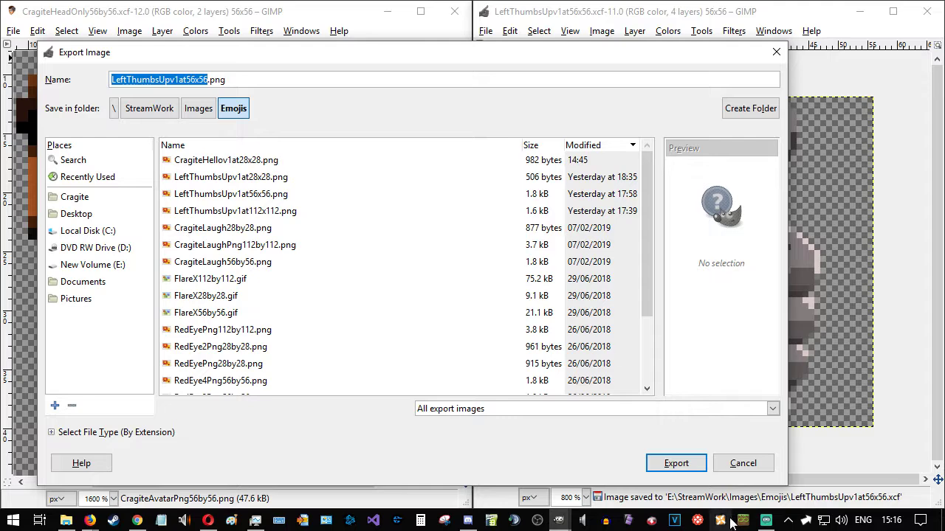
pyautogui.click(676, 463)
pyautogui.click(468, 331)
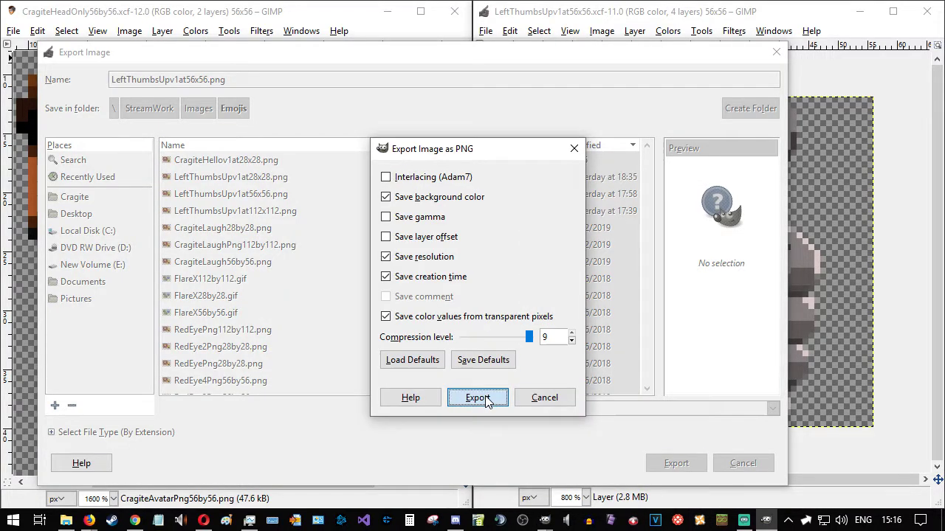
pyautogui.click(477, 397)
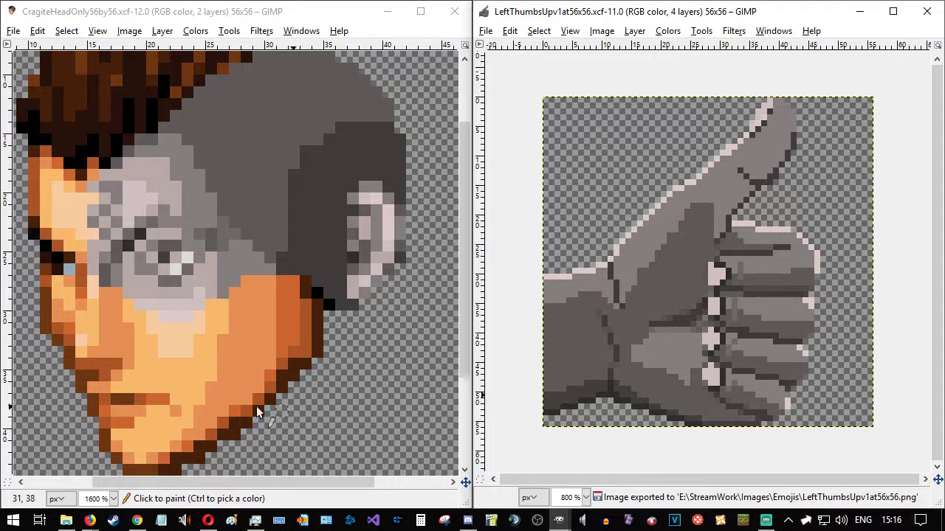
# - Open LeftThumbsUpv1at28x28.xcf from the Emojis folder
pyautogui.click(486, 31)
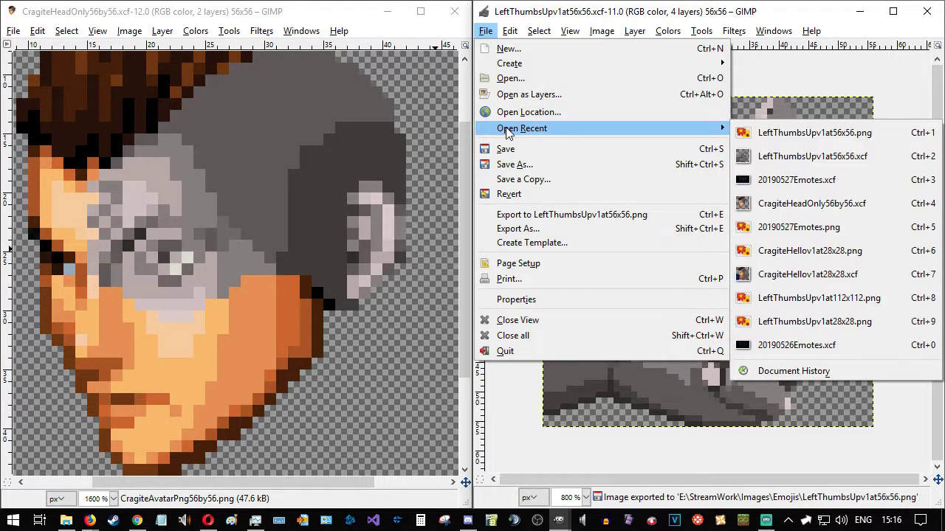
pyautogui.click(511, 78)
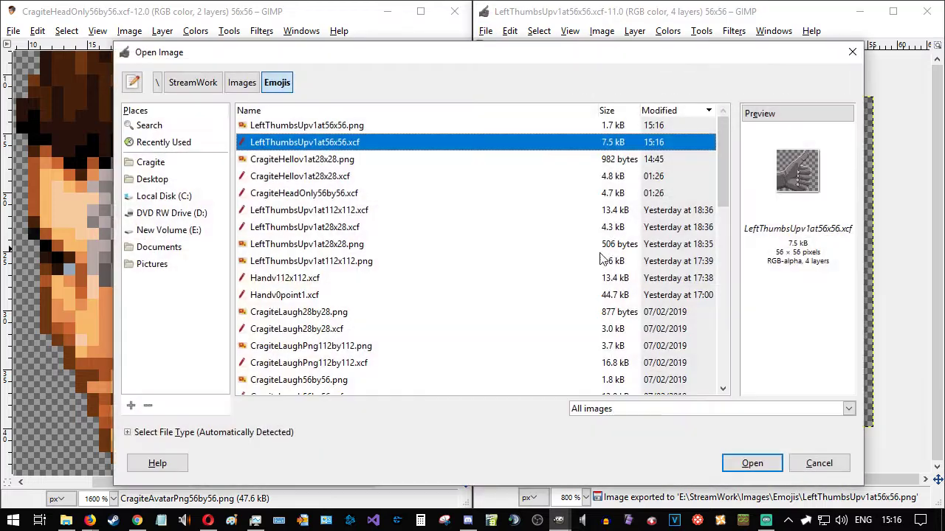
pyautogui.click(338, 245)
pyautogui.click(347, 229)
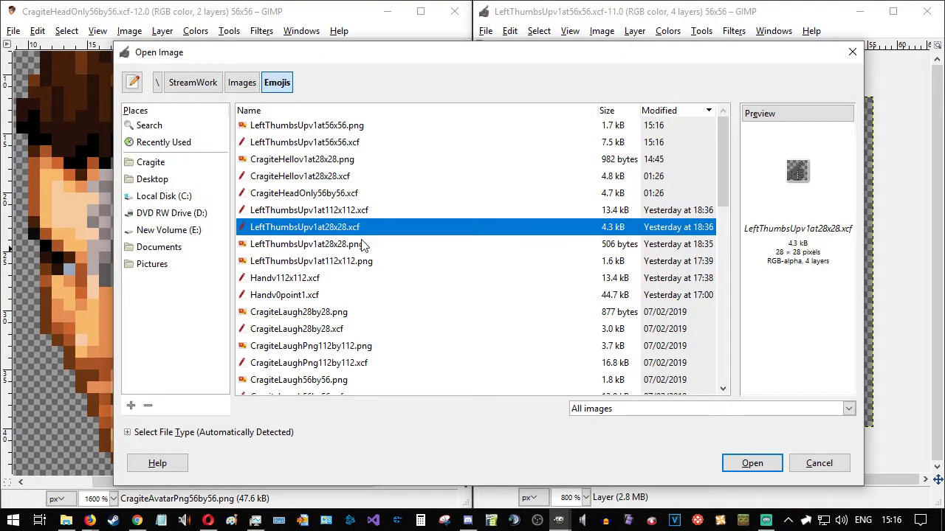
pyautogui.click(751, 463)
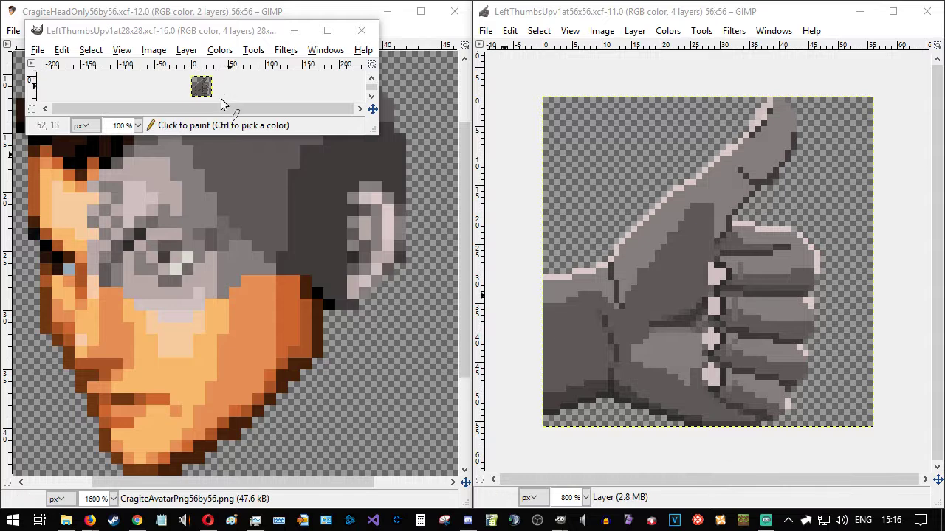
# - Place the 28x28 thumbs-up image side by side with the 56x56 version, magnified to 1100%
pyautogui.moveTo(211, 33); pyautogui.dragTo(492, 114)
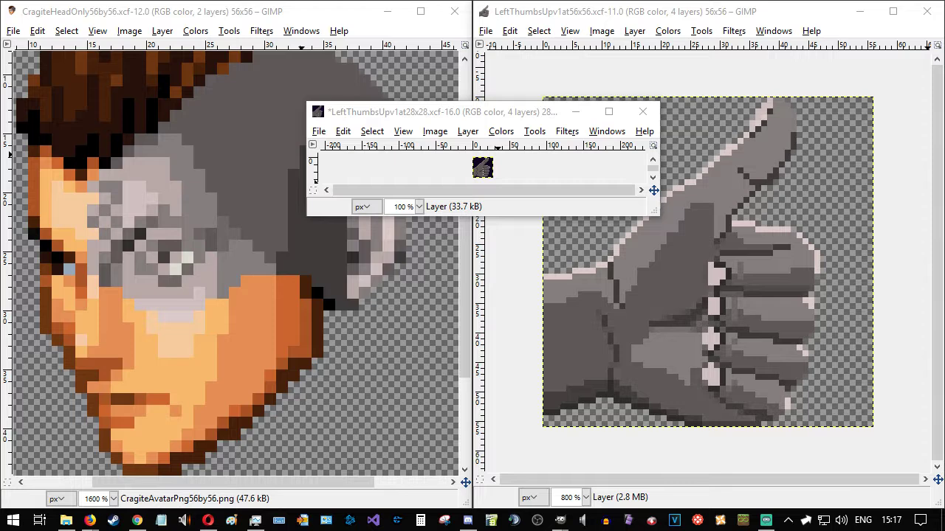
pyautogui.moveTo(503, 119); pyautogui.dragTo(0, 126)
pyautogui.scroll(6, 244, 258)
pyautogui.scroll(-1, 244, 254)
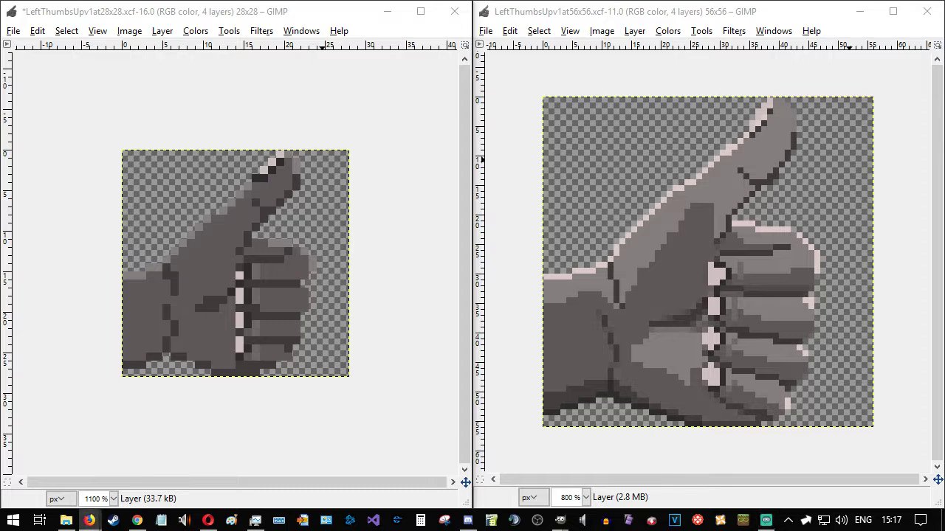
pyautogui.click(336, 21)
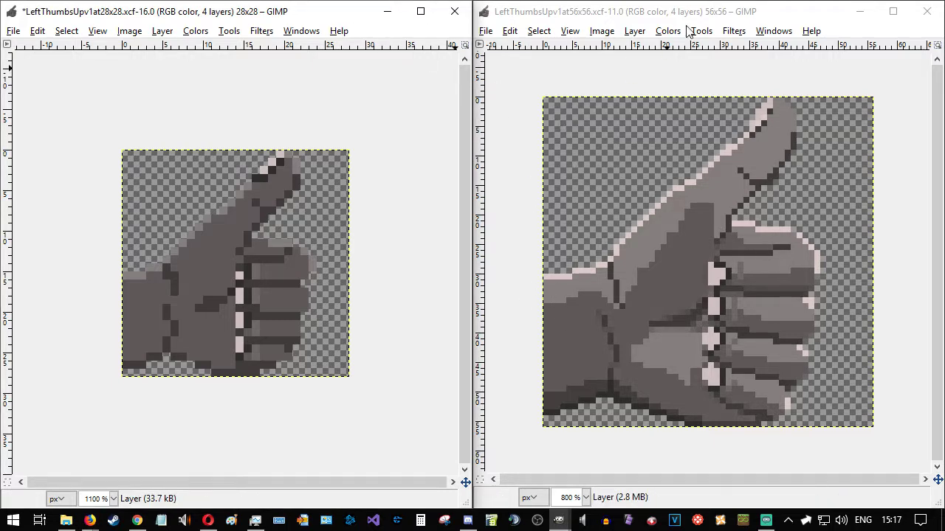
pyautogui.click(629, 21)
pyautogui.click(336, 20)
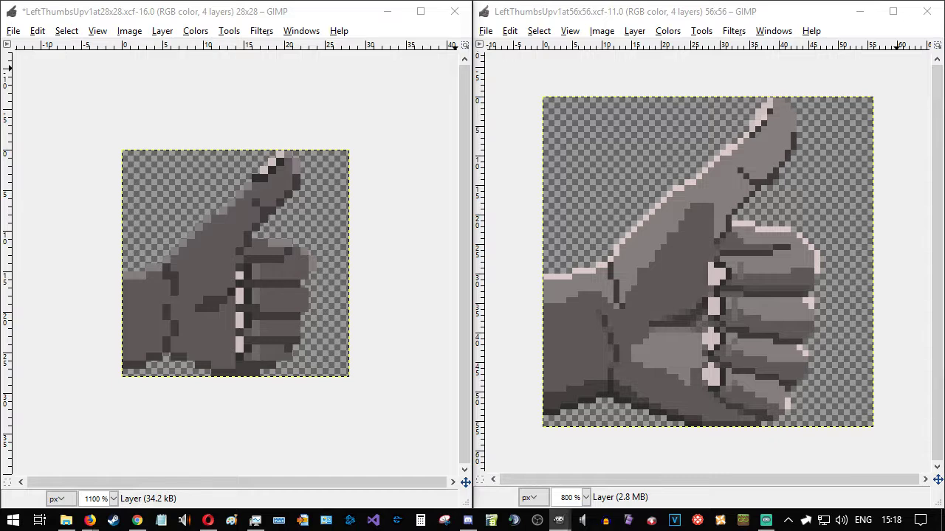
# - Add a new layer to the 28x28 image and paint a dccaca highlight along the upper edge of the wrist and thumb
pyautogui.hotkey('ctrl', 'shift', 'n')
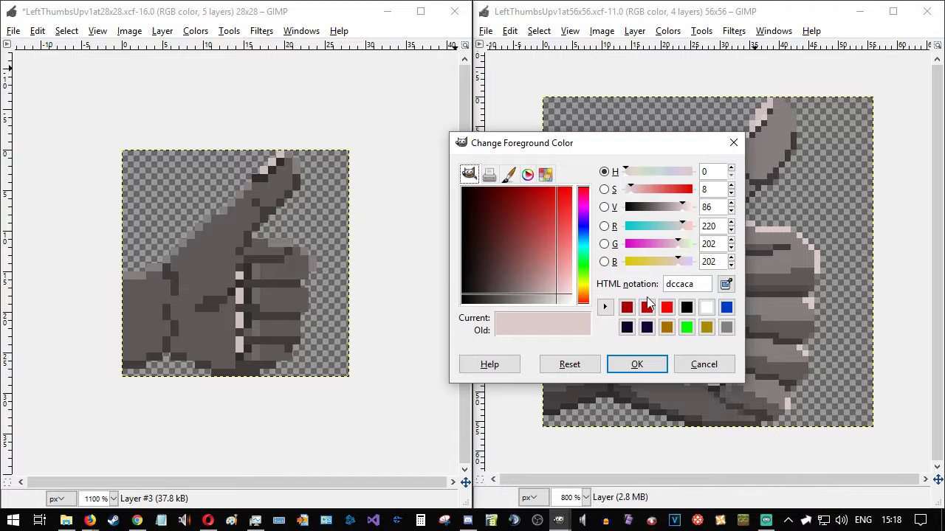
pyautogui.moveTo(624, 149); pyautogui.dragTo(432, 149)
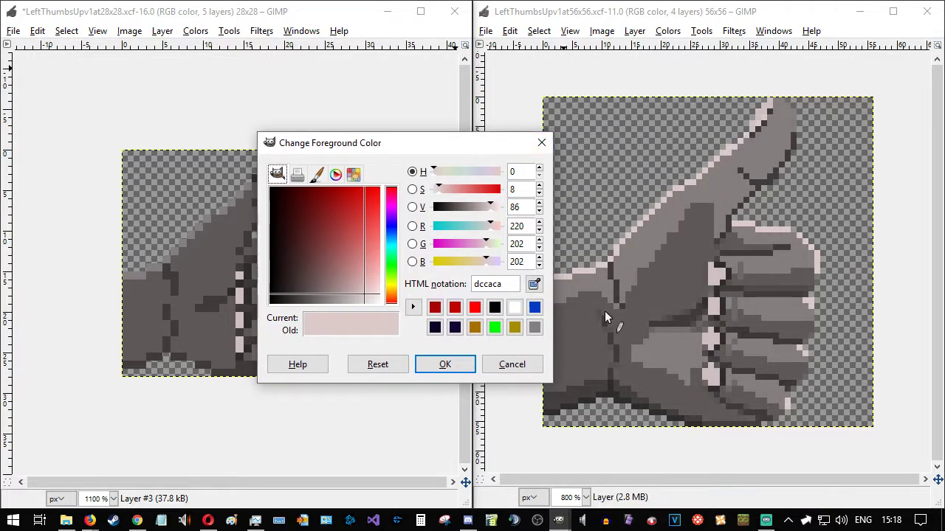
pyautogui.click(657, 206)
pyautogui.click(545, 142)
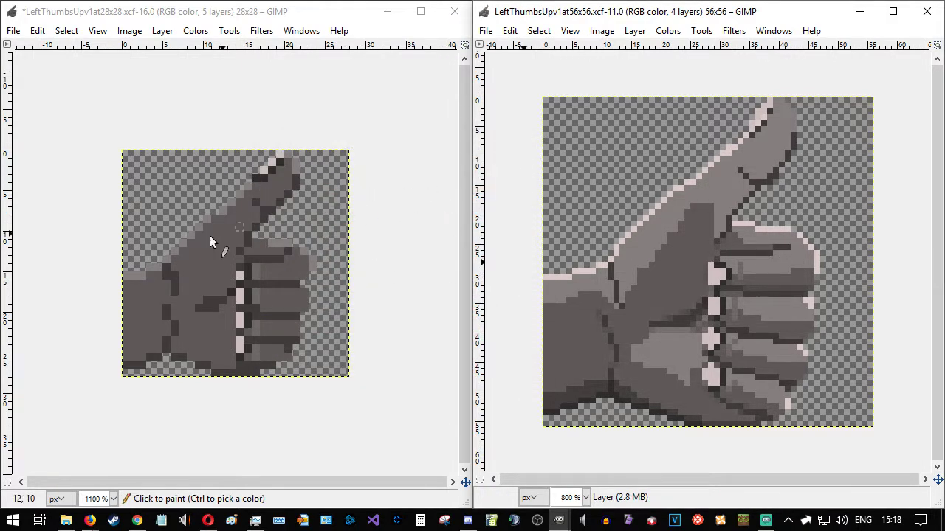
pyautogui.moveTo(143, 271)
pyautogui.mouseDown()
pyautogui.moveTo(111, 274)
pyautogui.moveTo(159, 273)
pyautogui.moveTo(152, 269)
pyautogui.moveTo(254, 174)
pyautogui.mouseUp()
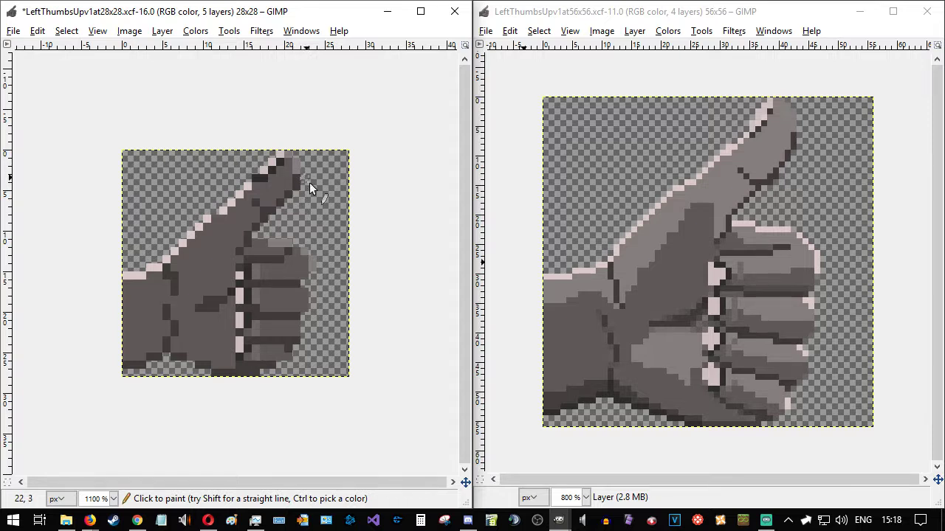
# - Try a light highlight around the tip of the thumb in the 56x56 image
pyautogui.moveTo(605, 11); pyautogui.dragTo(608, 10)
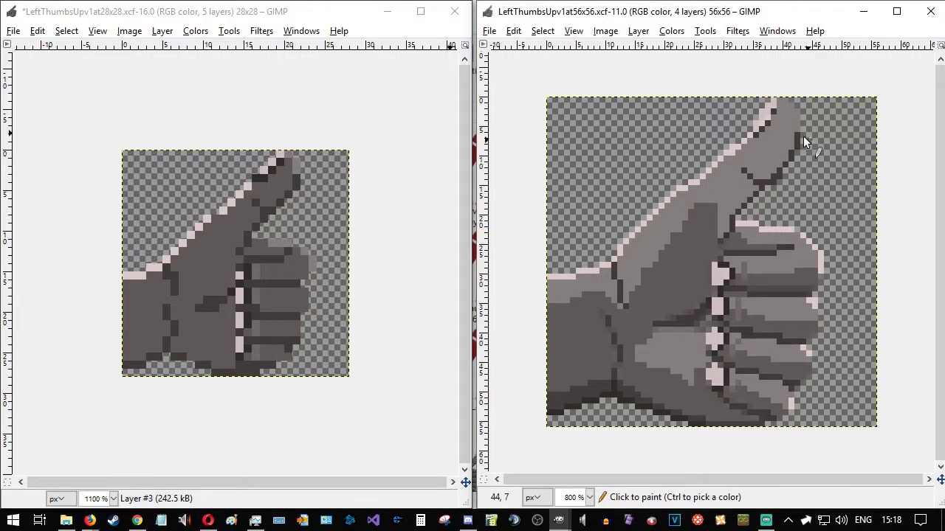
pyautogui.moveTo(753, 21); pyautogui.dragTo(675, 146)
pyautogui.press('super+Right')
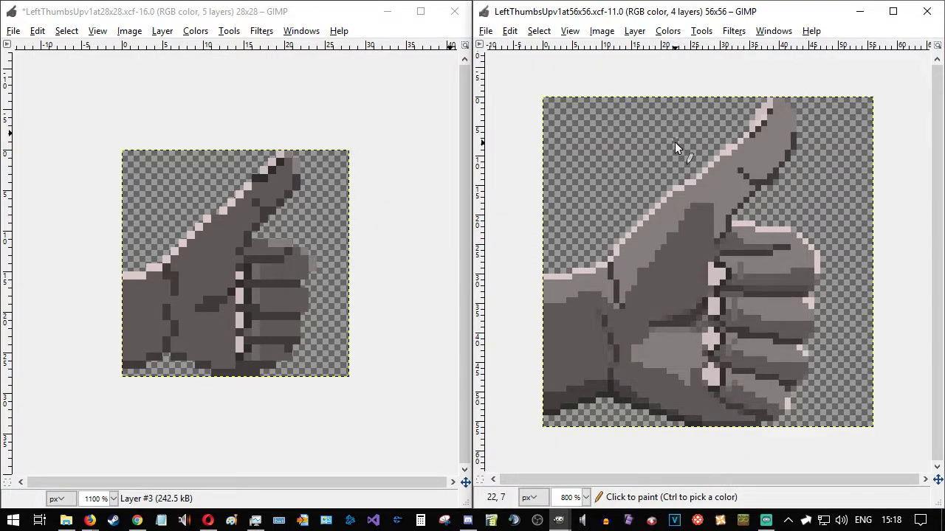
pyautogui.click(789, 105)
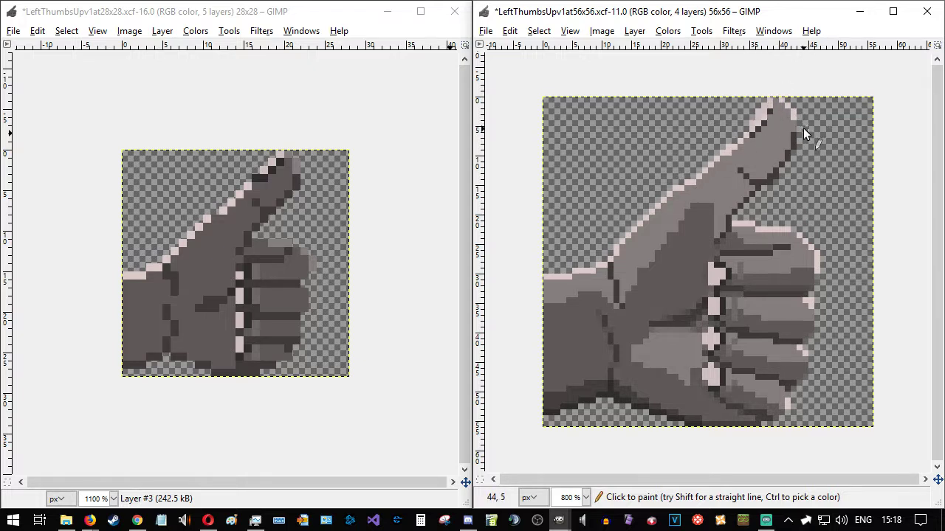
pyautogui.press('ctrl')
pyautogui.hotkey('ctrl', 's')
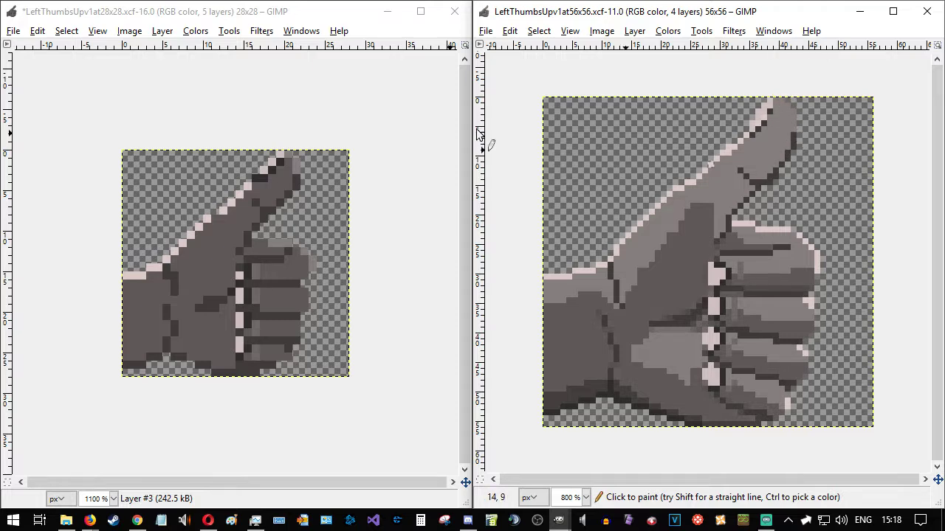
# - Try a light highlight on the outer side of the thumb tip in the 28x28 image
pyautogui.click(324, 10)
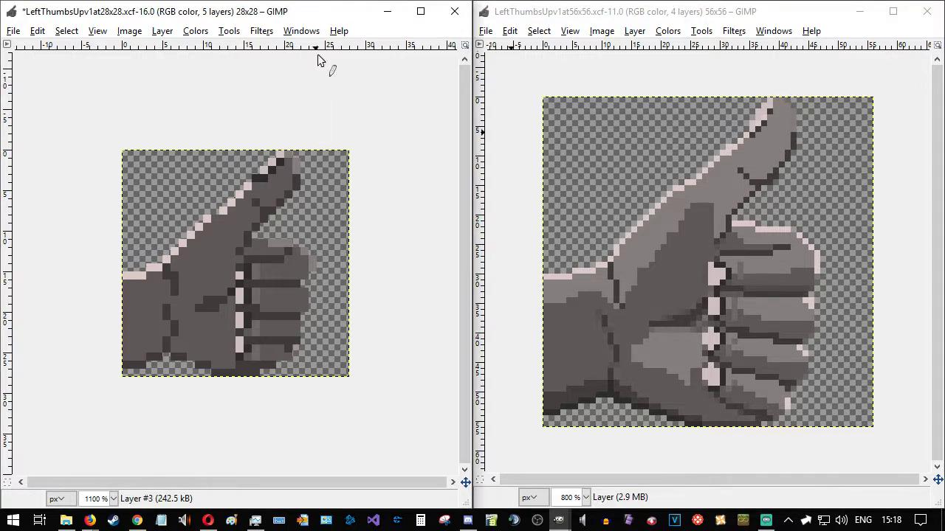
pyautogui.click(295, 162)
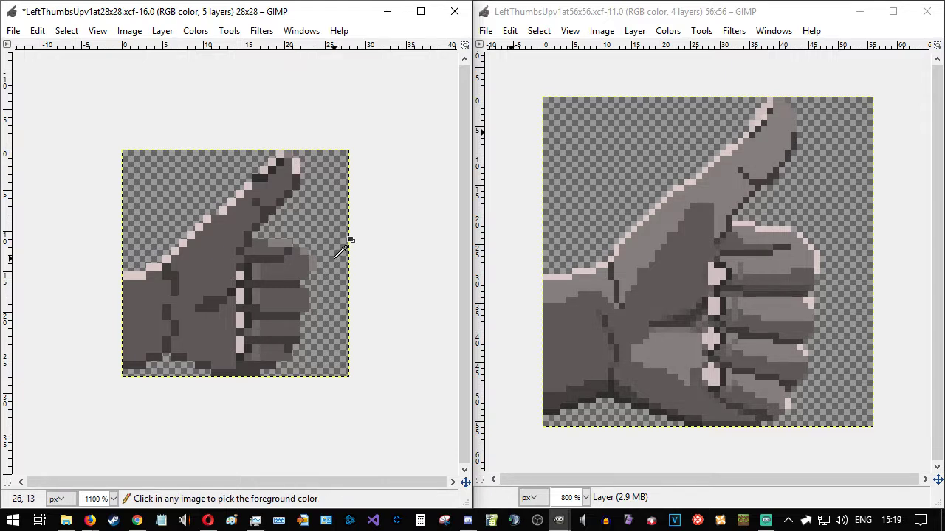
pyautogui.hotkey('ctrl', 'z')
pyautogui.hotkey('ctrl', 'z')
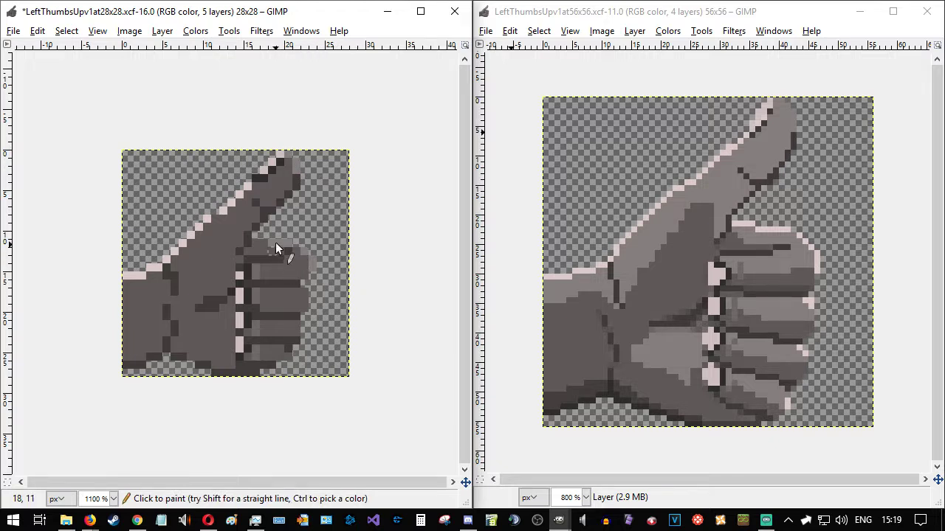
# - Paint the light highlight over the top of the index finger and along the outer finger edges in the 28x28 image
pyautogui.moveTo(276, 241); pyautogui.dragTo(306, 254)
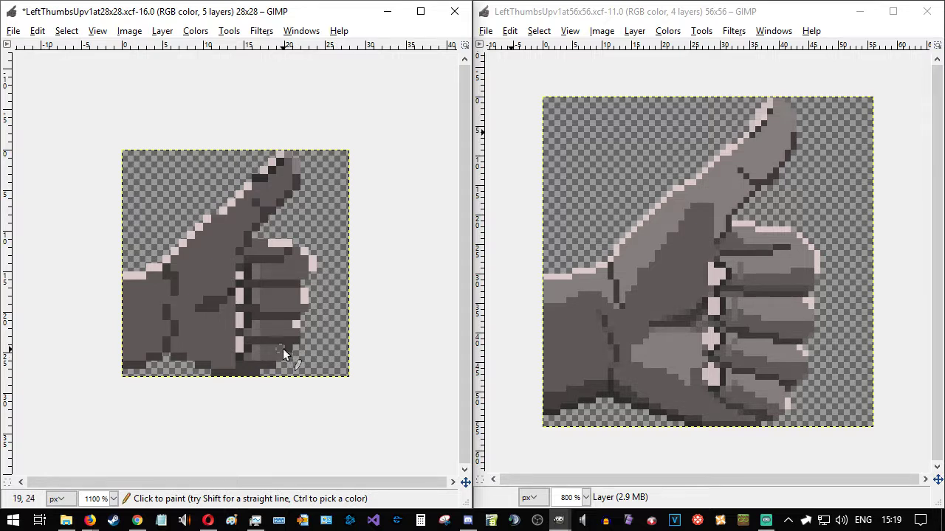
# - Extend the darker palm shading toward the base of the thumb in the 56x56 image, using the shade sampled from it
pyautogui.keyDown('ctrl'); pyautogui.click(784, 258); pyautogui.keyUp('ctrl')
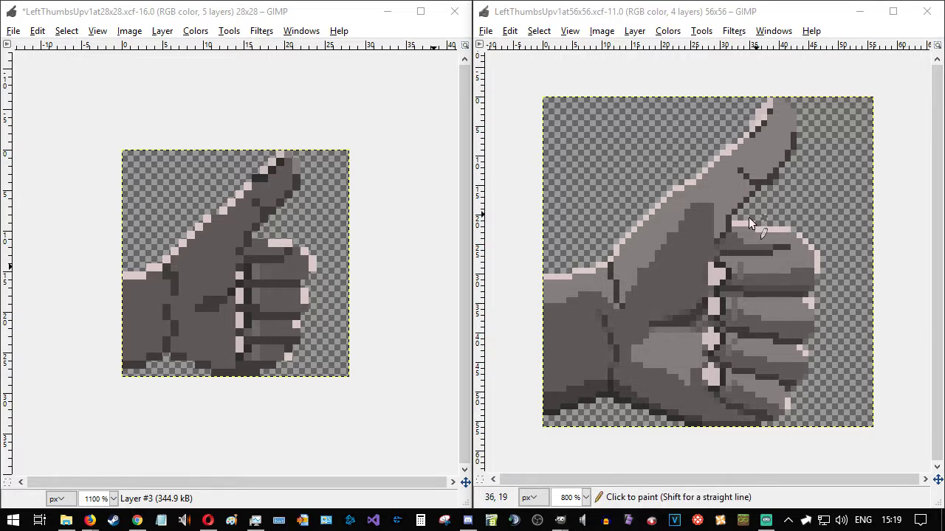
pyautogui.keyDown('ctrl'); pyautogui.click(695, 236); pyautogui.keyUp('ctrl')
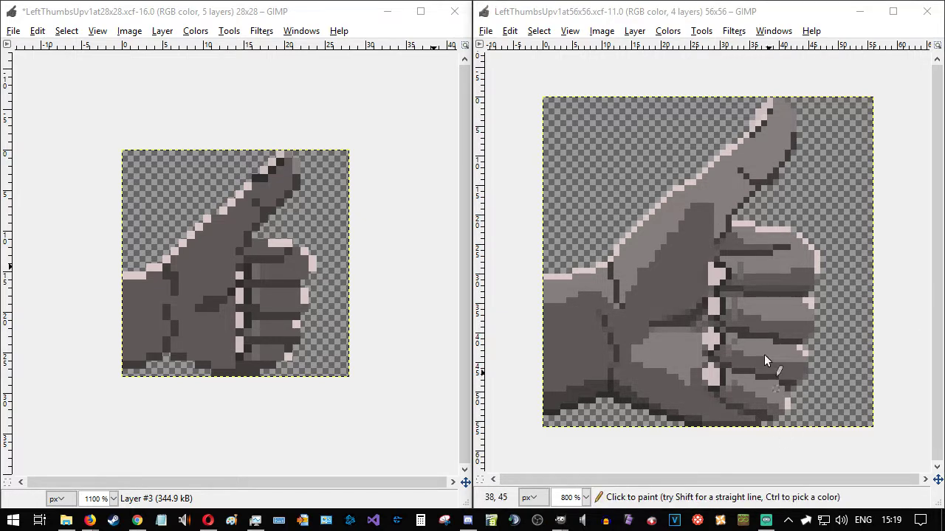
pyautogui.click(717, 221)
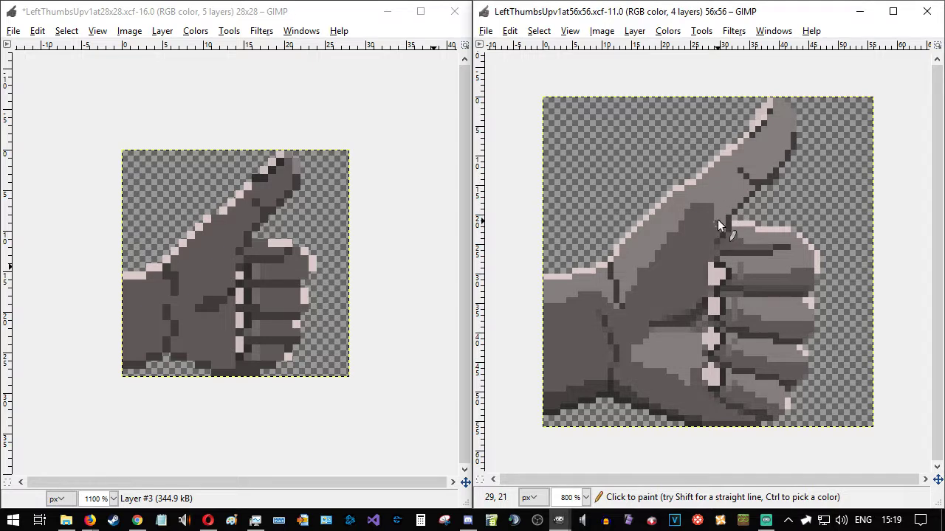
pyautogui.click(716, 205)
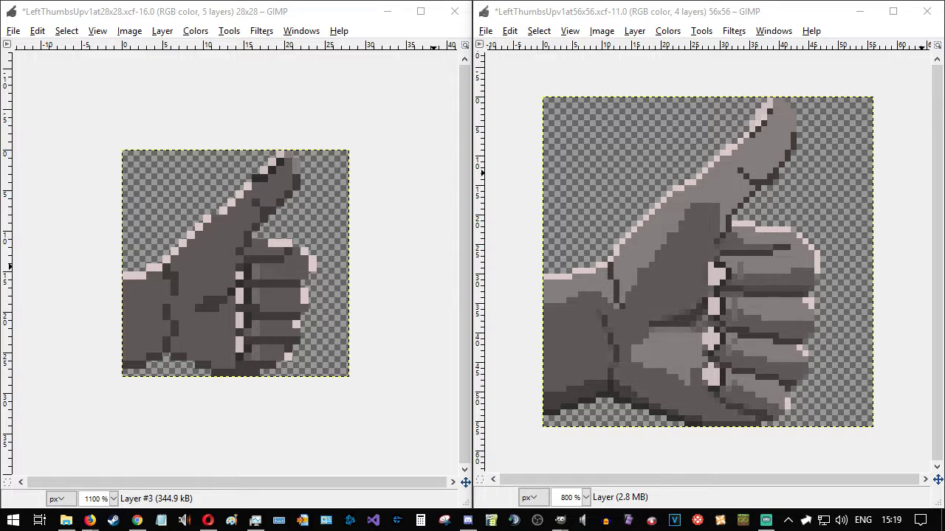
# - Maximize the 56x56 image window and erase the lighter shade from a rectangle where the thumb base meets the index finger
pyautogui.moveTo(765, 11); pyautogui.dragTo(583, 92)
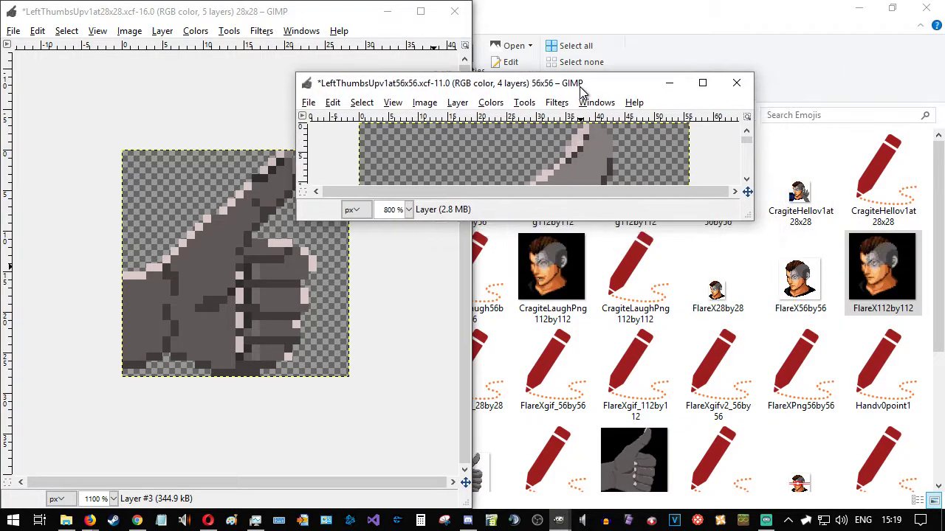
pyautogui.doubleClick(583, 88)
pyautogui.scroll(2, 535, 202)
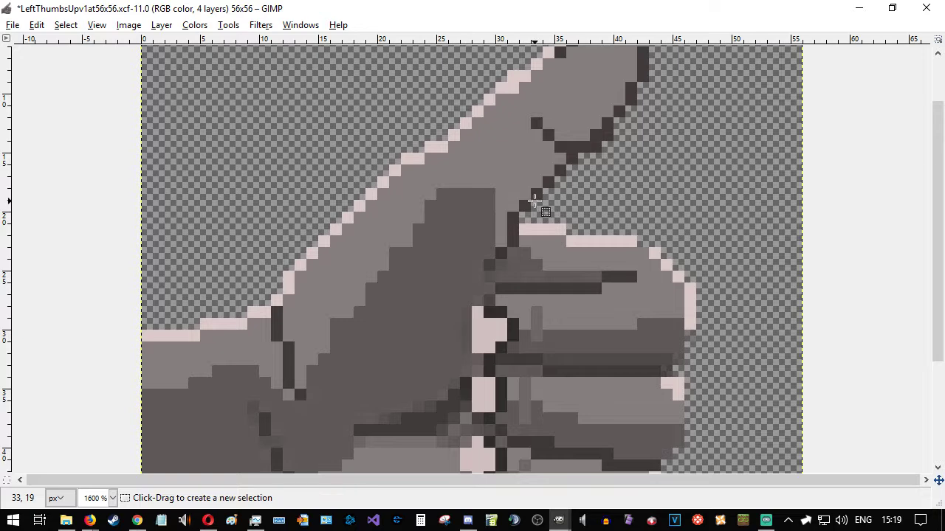
pyautogui.scroll(2, 534, 201)
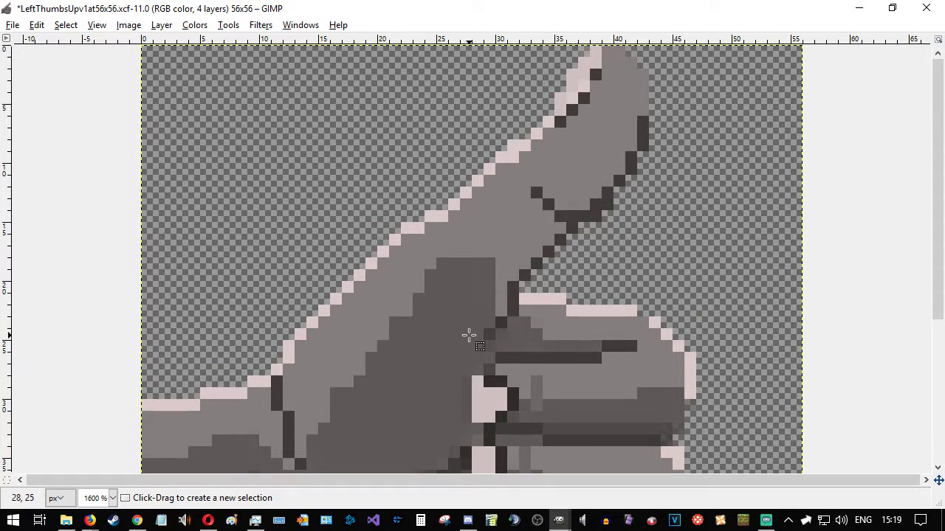
pyautogui.click(89, 520)
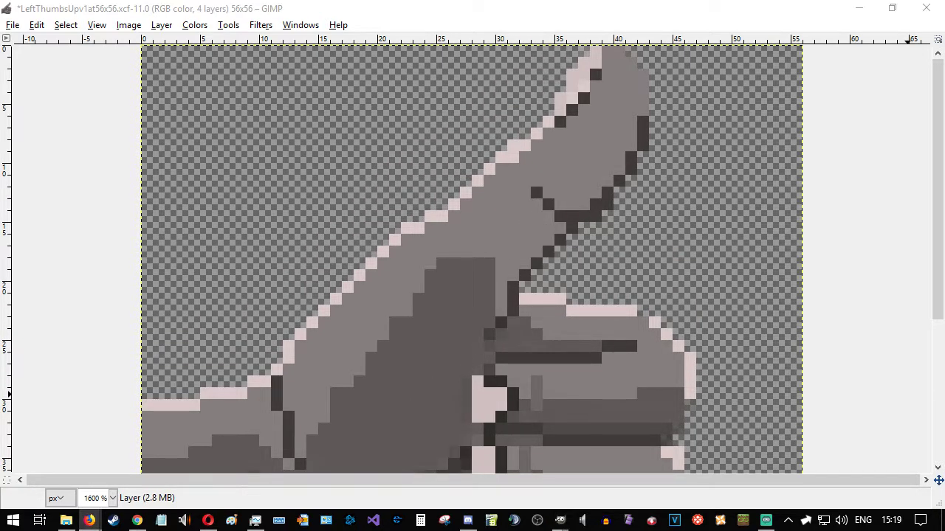
pyautogui.moveTo(473, 352); pyautogui.dragTo(555, 242)
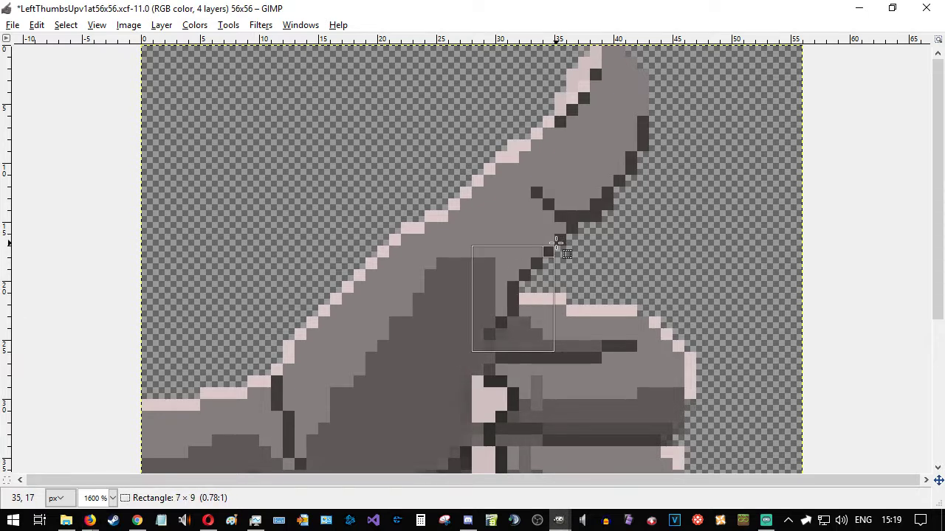
pyautogui.click(535, 268)
pyautogui.click(683, 271)
pyautogui.moveTo(493, 342); pyautogui.dragTo(574, 236)
pyautogui.moveTo(483, 351); pyautogui.dragTo(577, 246)
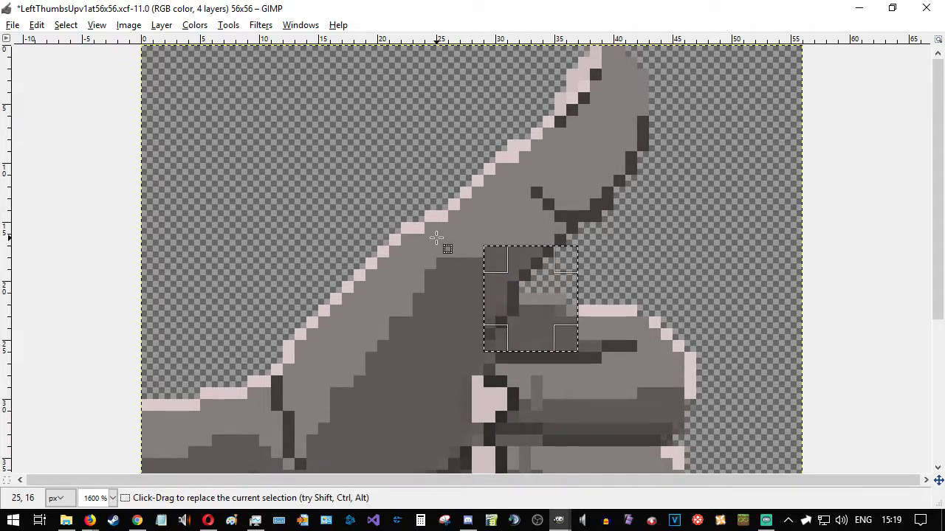
pyautogui.click(523, 239)
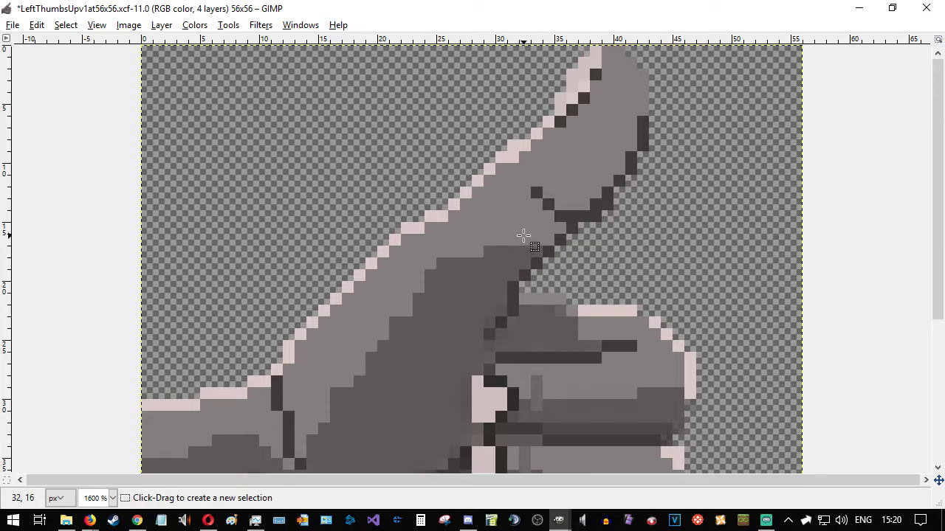
# - Erase the lighter shade in steps along the underside of the thumb, up to the crease below the thumb pad
pyautogui.moveTo(530, 234); pyautogui.dragTo(589, 270)
pyautogui.press('Delete')
pyautogui.click(631, 234)
pyautogui.moveTo(544, 223); pyautogui.dragTo(607, 266)
pyautogui.press('Delete')
pyautogui.click(675, 243)
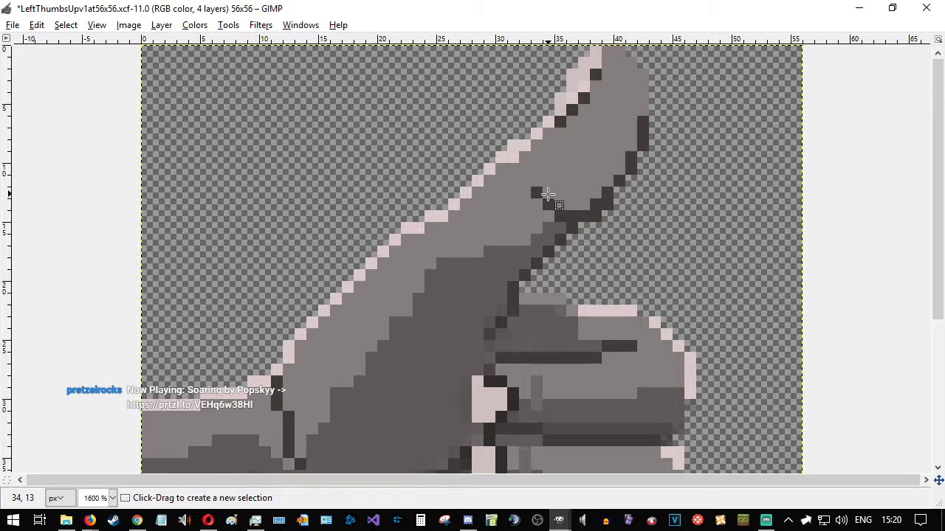
# - Erase the lighter shade just above the dark crease at the bottom of the thumb pad
pyautogui.click(546, 194)
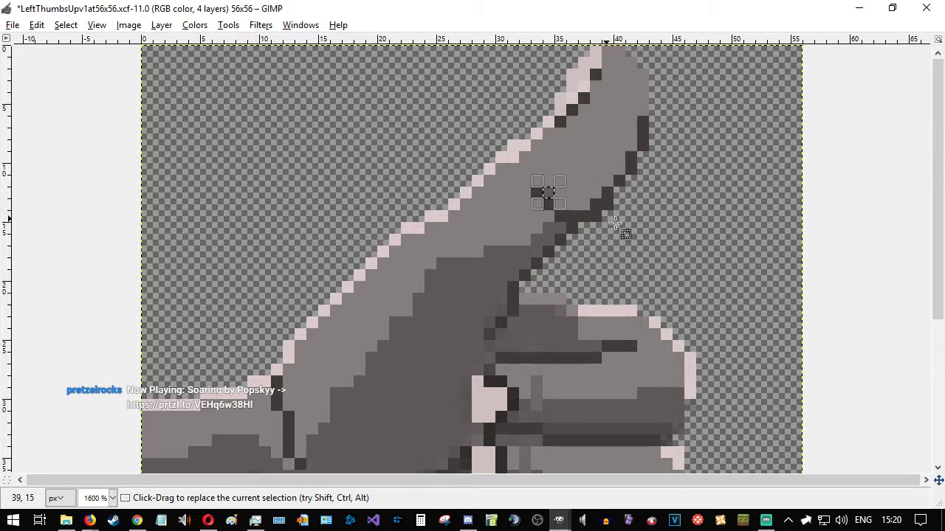
pyautogui.moveTo(554, 198); pyautogui.dragTo(693, 165)
pyautogui.click(670, 232)
pyautogui.press('Delete')
pyautogui.click(659, 194)
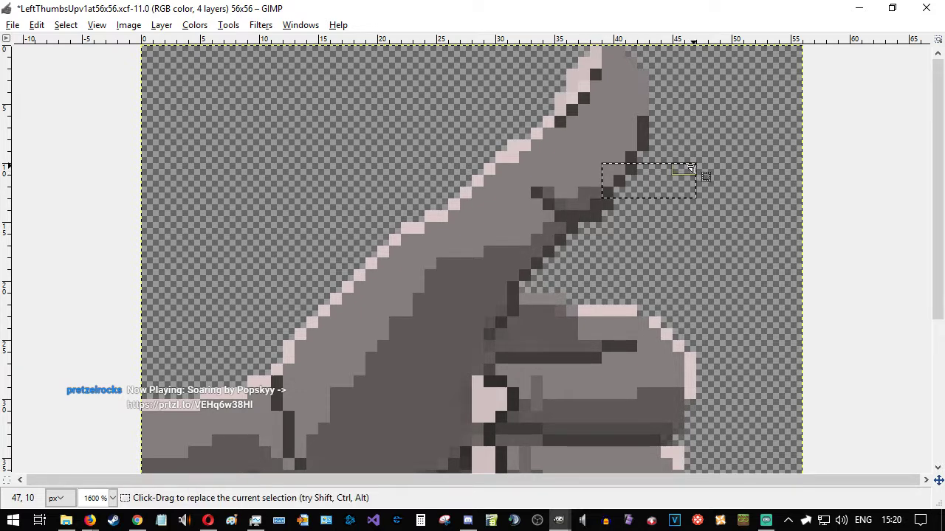
pyautogui.press('Delete')
# - Erase the lighter shade beside the dark outline on the lower outer side of the thumb pad
pyautogui.click(717, 127)
pyautogui.moveTo(646, 140); pyautogui.dragTo(620, 186)
pyautogui.press('Delete')
pyautogui.click(684, 155)
# - Try extending the darker shading further up the outer side of the thumb tip, and undo it
pyautogui.moveTo(660, 104); pyautogui.dragTo(626, 176)
pyautogui.press('Delete')
pyautogui.click(692, 292)
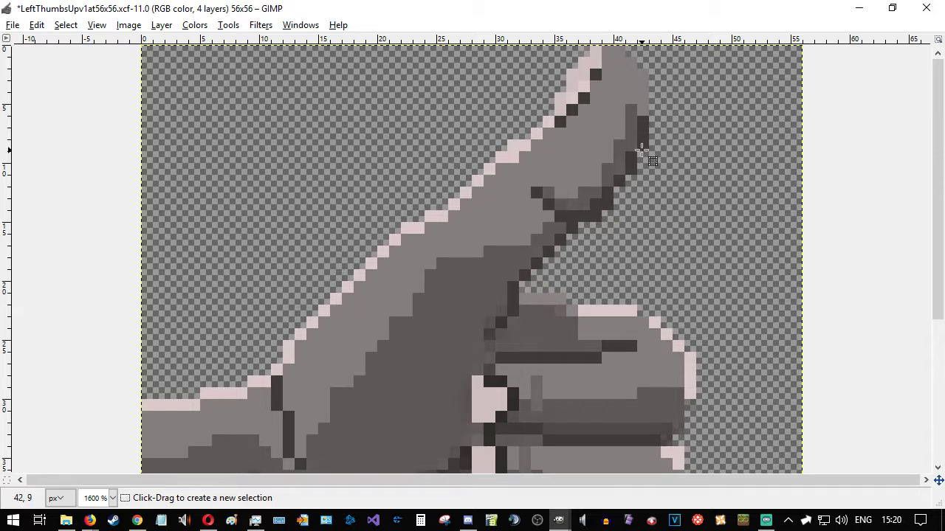
pyautogui.scroll(-3, 683, 198)
pyautogui.scroll(3, 682, 198)
pyautogui.keyDown('ctrl'); pyautogui.scroll(-2, 683, 198); pyautogui.keyUp('ctrl')
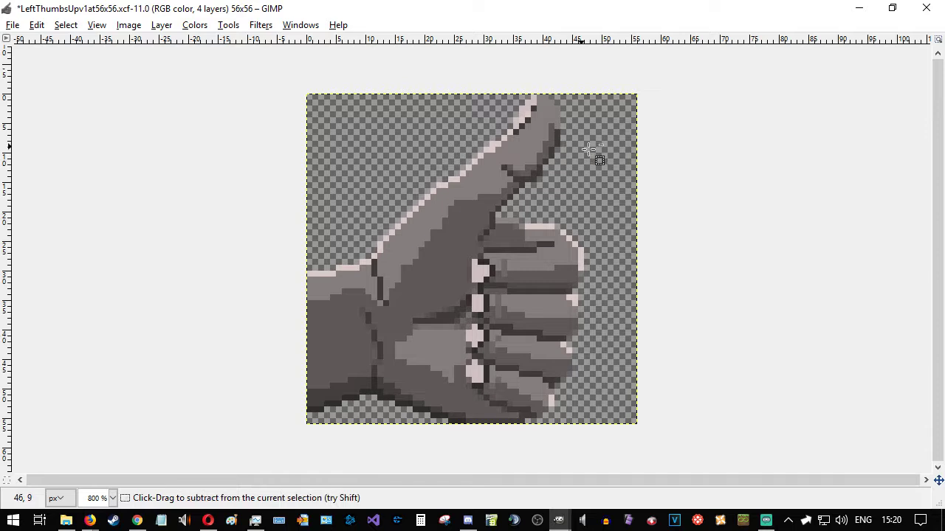
pyautogui.keyDown('ctrl'); pyautogui.scroll(2, 578, 148); pyautogui.keyUp('ctrl')
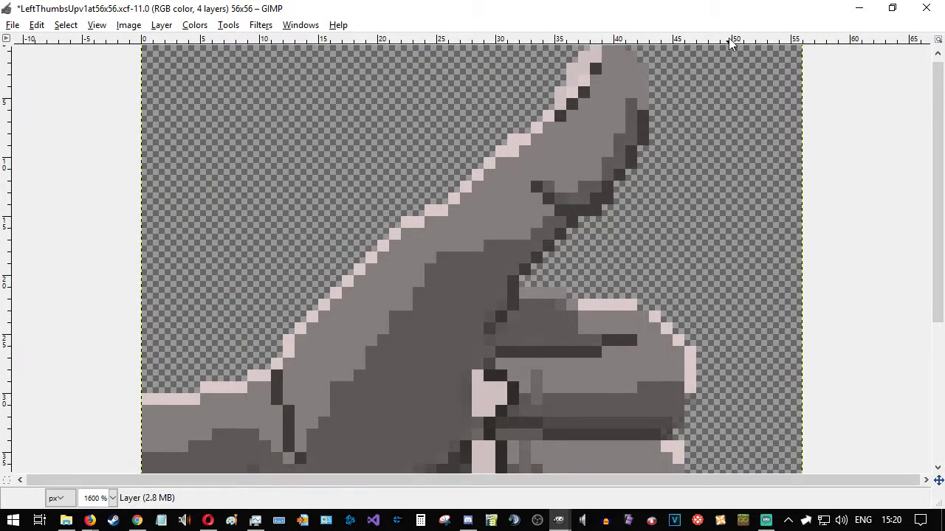
pyautogui.hotkey('ctrl', 'z')
pyautogui.hotkey('ctrl', 'z')
# - Erase the lighter shade in a 4 × 6 pixel block along the dark outline on the outer side of the thumb tip
pyautogui.click(745, 192)
pyautogui.moveTo(671, 180); pyautogui.dragTo(624, 110)
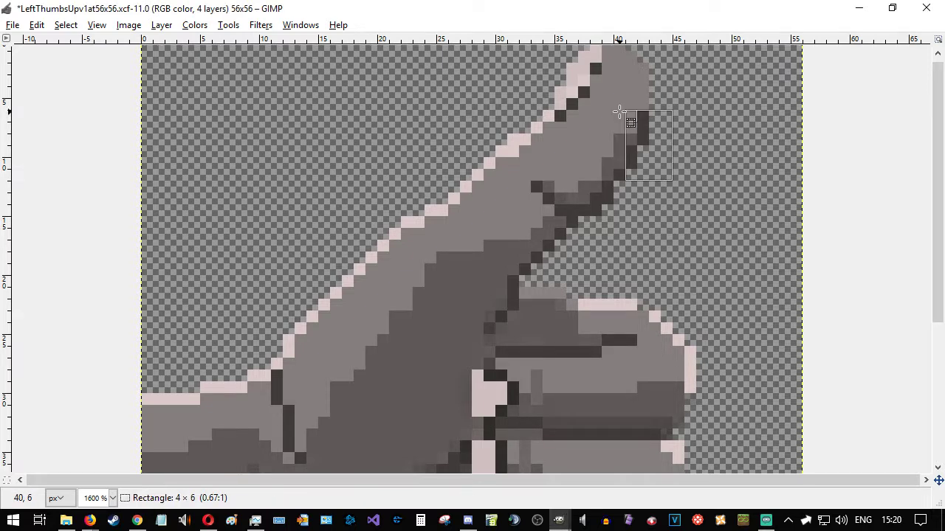
pyautogui.click(752, 229)
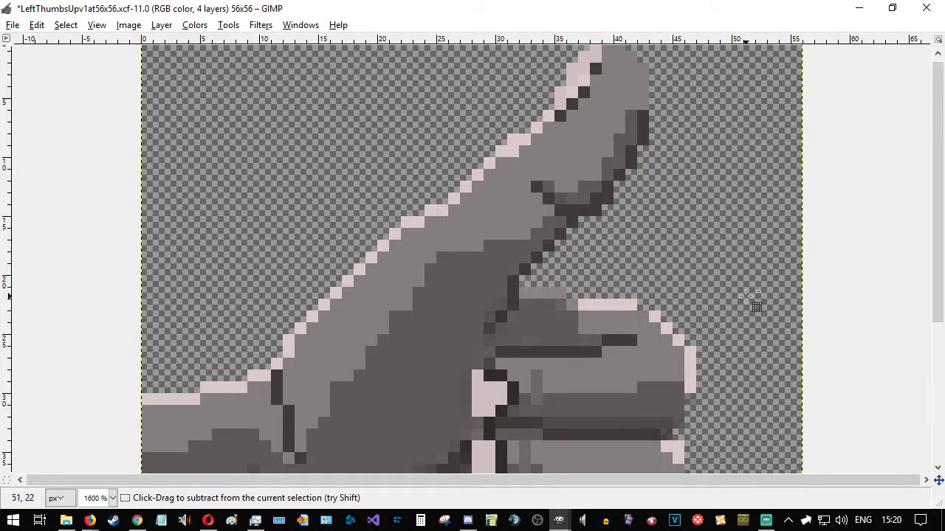
# - Sample the medium-dark shade beside the thumb outline and paint it up the outer edge of the thumb tip
pyautogui.keyDown('ctrl'); pyautogui.scroll(-1, 747, 296); pyautogui.keyUp('ctrl')
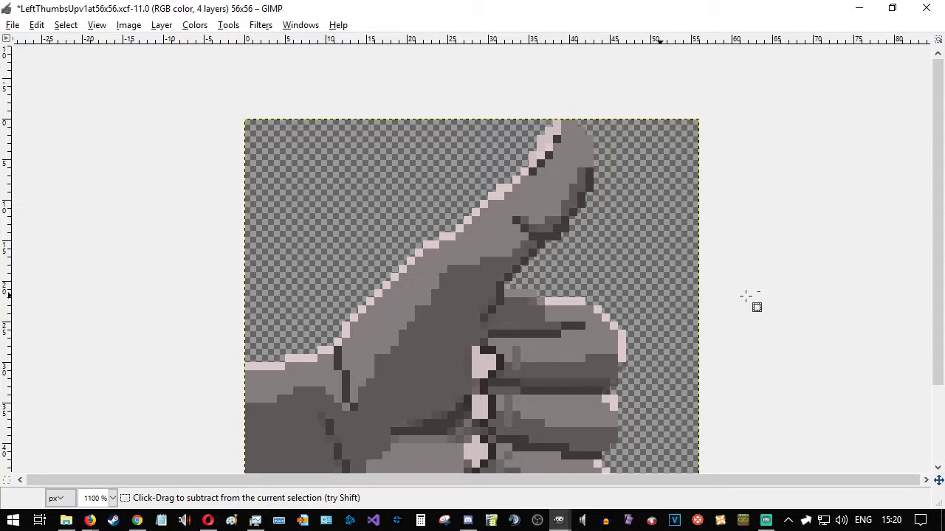
pyautogui.keyDown('ctrl'); pyautogui.scroll(1, 746, 297); pyautogui.keyUp('ctrl')
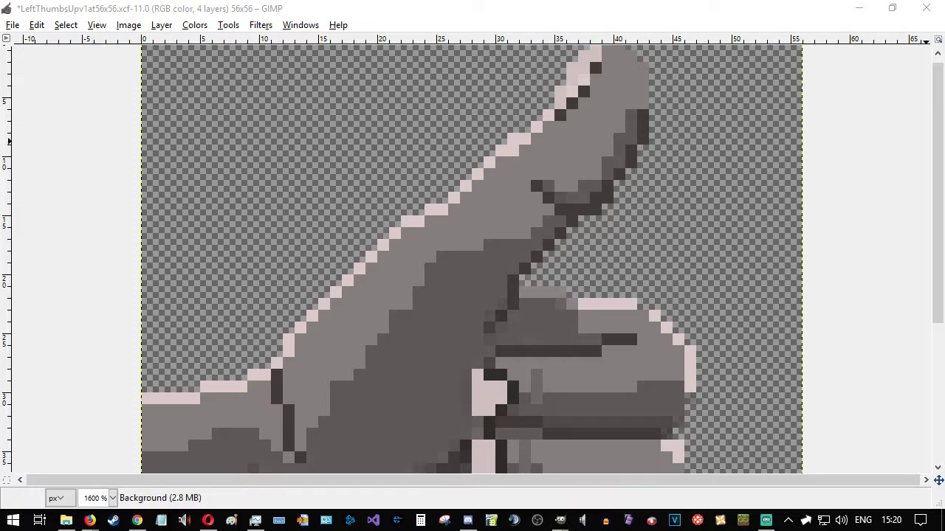
pyautogui.keyDown('ctrl'); pyautogui.click(634, 138); pyautogui.keyUp('ctrl')
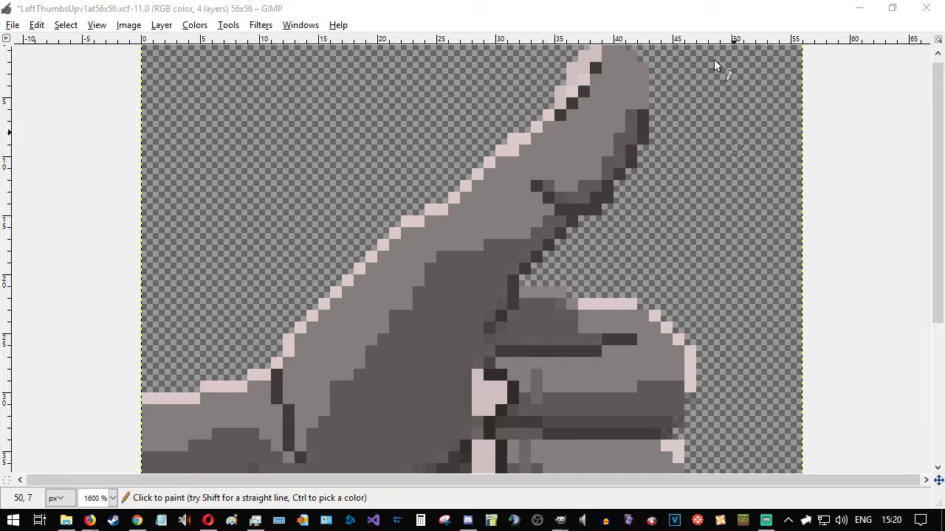
pyautogui.click(643, 87)
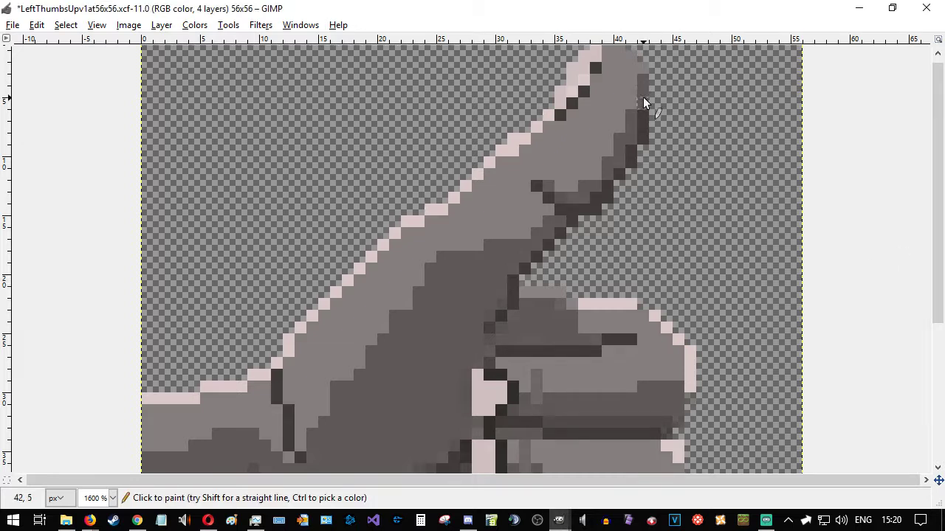
pyautogui.scroll(1, 643, 96)
pyautogui.click(634, 71)
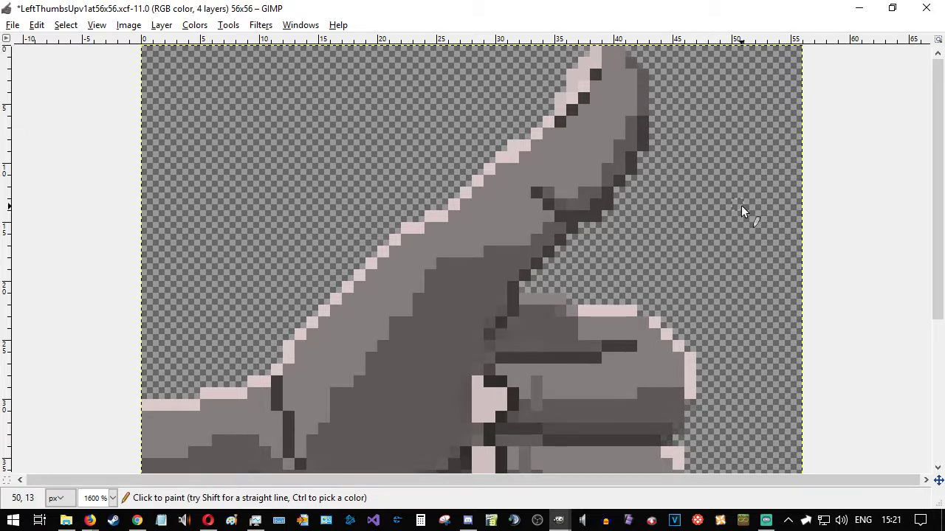
# - Undo the last pencil strokes at the top of the thumb tip
pyautogui.scroll(-3, 738, 203)
pyautogui.scroll(3, 738, 203)
pyautogui.keyDown('ctrl'); pyautogui.scroll(-2, 738, 203); pyautogui.keyUp('ctrl')
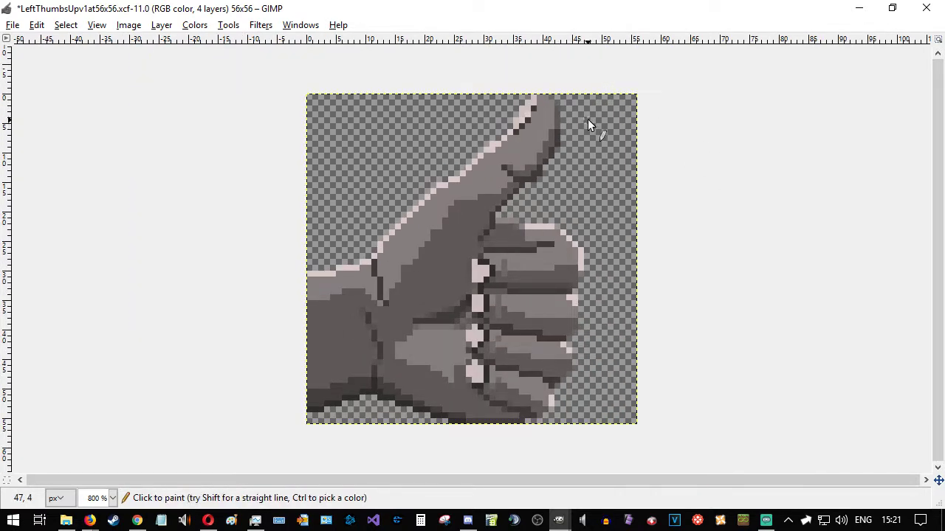
pyautogui.hotkey('ctrl', 'z')
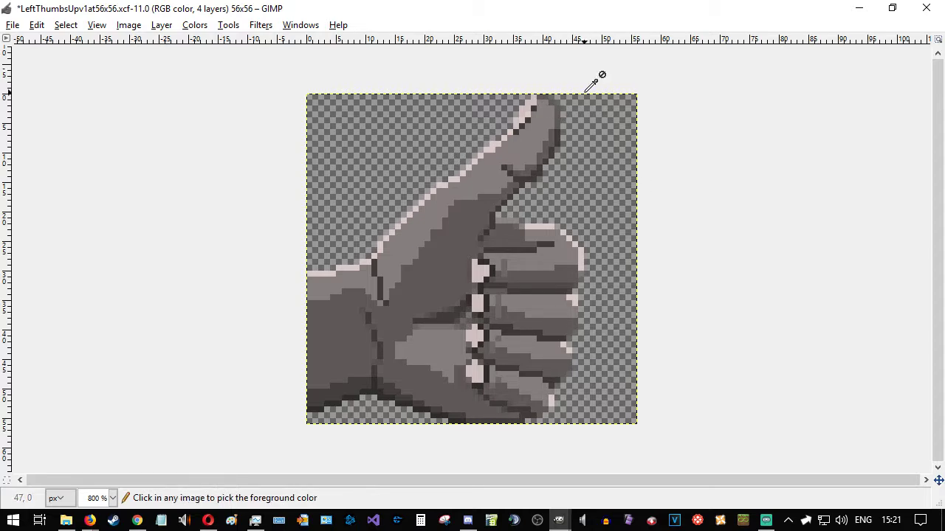
pyautogui.scroll(4, 600, 79)
pyautogui.hotkey('ctrl', 'z')
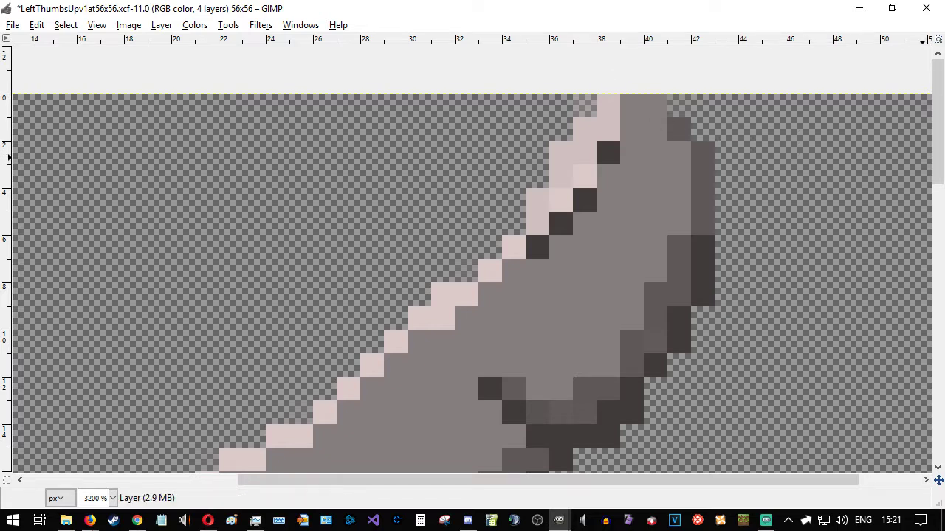
# - Delete the topmost row of grey pixels at the thumb tip, next to the light highlight
pyautogui.press('r')
pyautogui.moveTo(668, 118); pyautogui.dragTo(628, 96)
pyautogui.press('Delete')
pyautogui.click(770, 193)
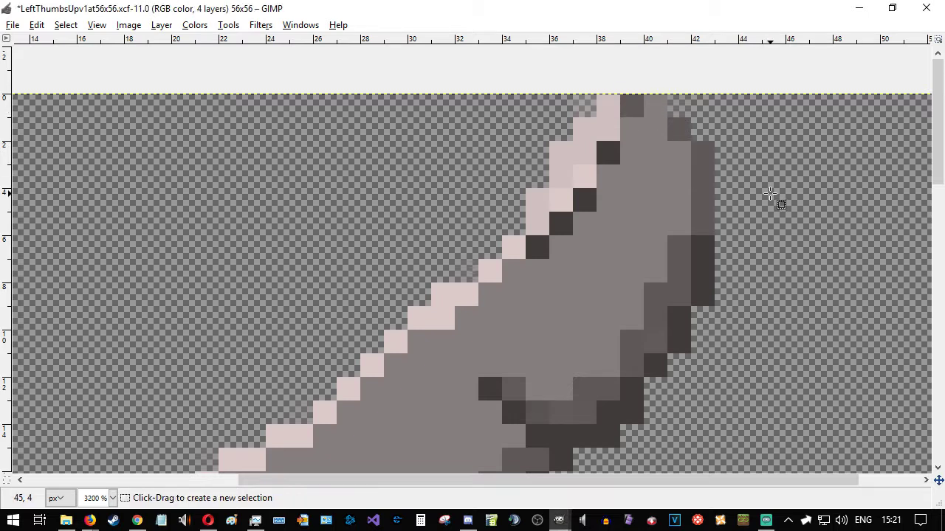
pyautogui.moveTo(666, 116); pyautogui.dragTo(630, 95)
pyautogui.press('Delete')
pyautogui.click(763, 193)
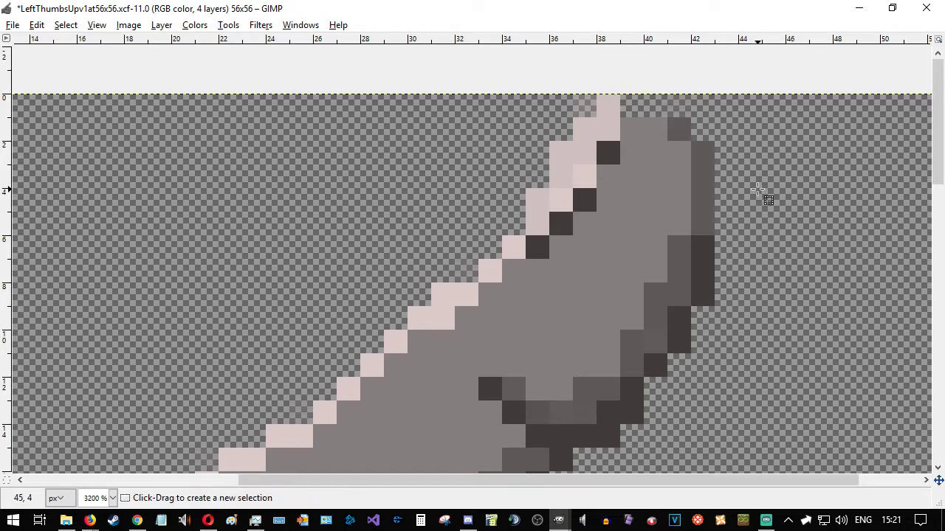
# - Against a dark background, delete the faint stray pixels outside the highlight along the upper edge of the thumb
pyautogui.keyDown('ctrl'); pyautogui.scroll(-3, 737, 258); pyautogui.keyUp('ctrl')
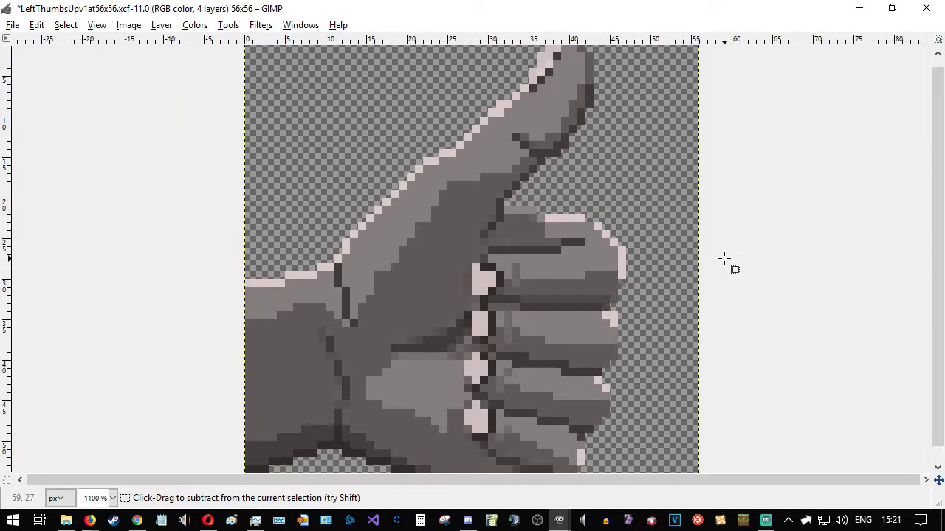
pyautogui.keyDown('ctrl'); pyautogui.scroll(-1, 663, 186); pyautogui.keyUp('ctrl')
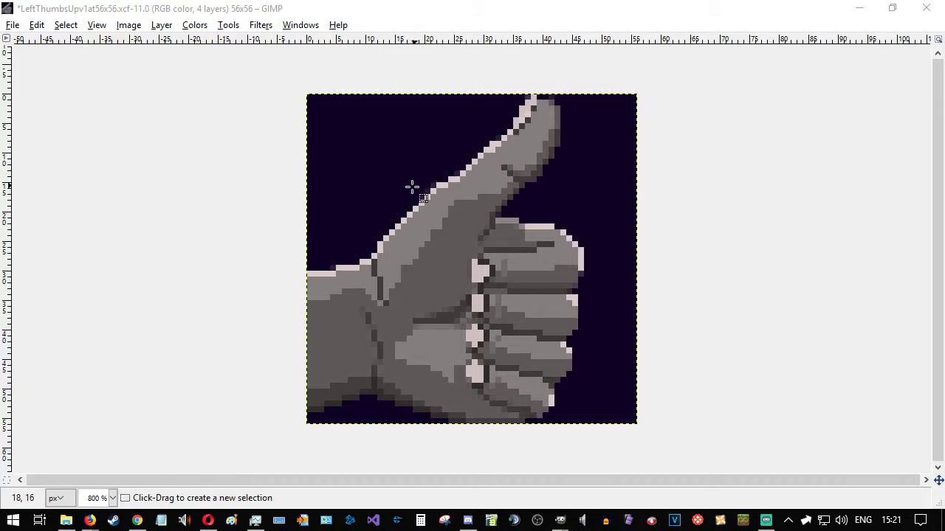
pyautogui.scroll(4, 416, 185)
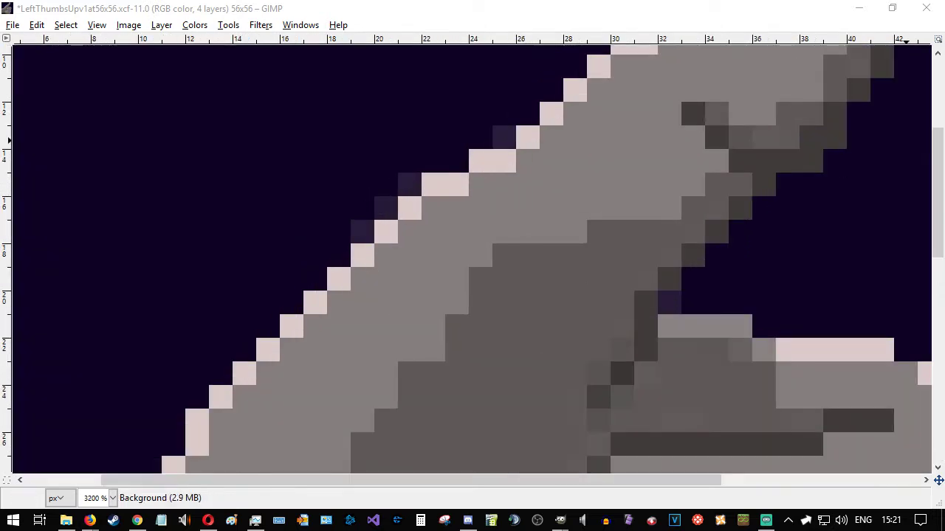
pyautogui.moveTo(355, 215); pyautogui.dragTo(351, 168)
pyautogui.press('Delete')
pyautogui.click(351, 150)
pyautogui.press('Delete')
pyautogui.click(347, 160)
pyautogui.moveTo(416, 189); pyautogui.dragTo(380, 159)
pyautogui.press('Delete')
pyautogui.click(476, 120)
pyautogui.moveTo(511, 144); pyautogui.dragTo(472, 110)
pyautogui.press('Delete')
pyautogui.click(742, 284)
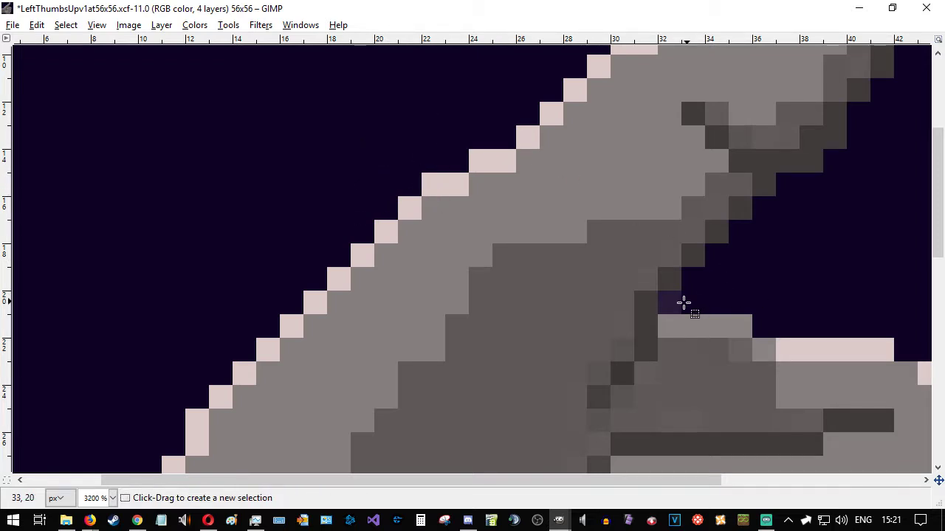
# - Delete the faint stray pixel in the gap between the thumb base and the index finger
pyautogui.moveTo(665, 312); pyautogui.dragTo(711, 292)
pyautogui.press('Delete')
pyautogui.click(774, 268)
pyautogui.scroll(4, 773, 267)
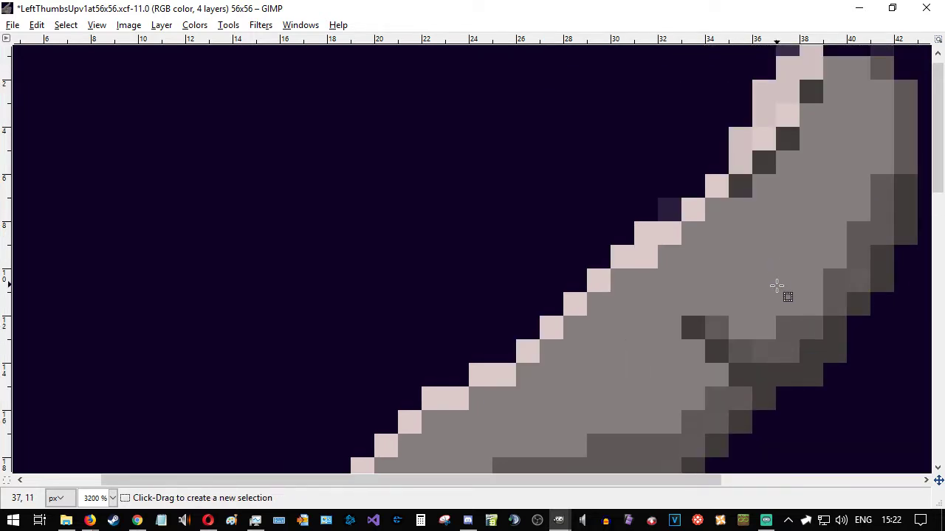
# - Delete the faint stray pixel outside the highlight midway along the upper edge of the thumb
pyautogui.scroll(1, 738, 278)
pyautogui.moveTo(676, 231); pyautogui.dragTo(629, 186)
pyautogui.press('Delete')
pyautogui.click(717, 209)
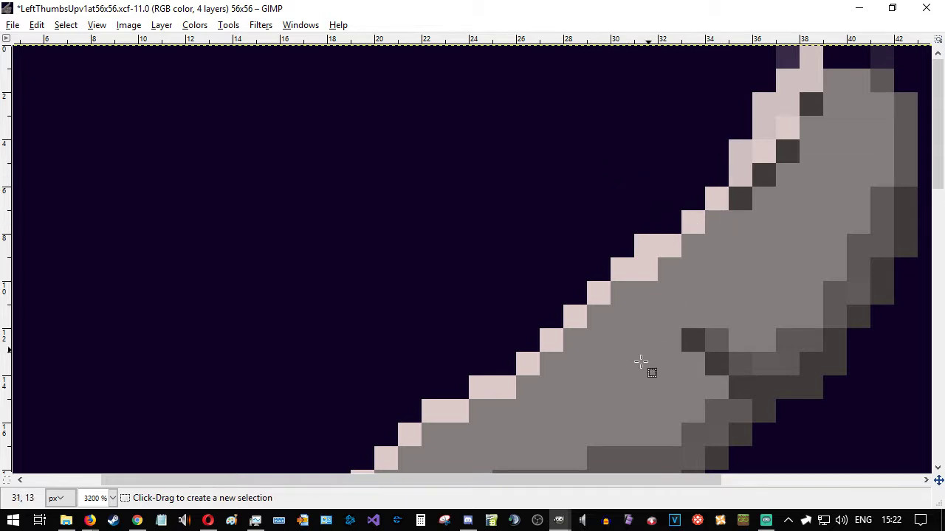
# - Delete the faint stray pixels on both sides of the thumb tip in the top row of the canvas
pyautogui.moveTo(597, 482); pyautogui.dragTo(771, 476)
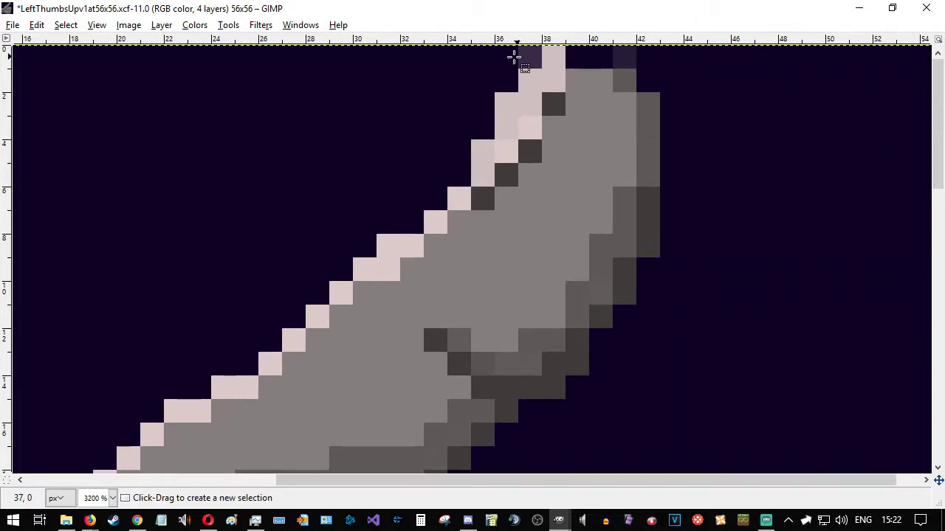
pyautogui.moveTo(548, 78); pyautogui.dragTo(496, 42)
pyautogui.press('Delete')
pyautogui.click(644, 67)
pyautogui.moveTo(612, 65); pyautogui.dragTo(684, 49)
pyautogui.press('Delete')
pyautogui.click(782, 97)
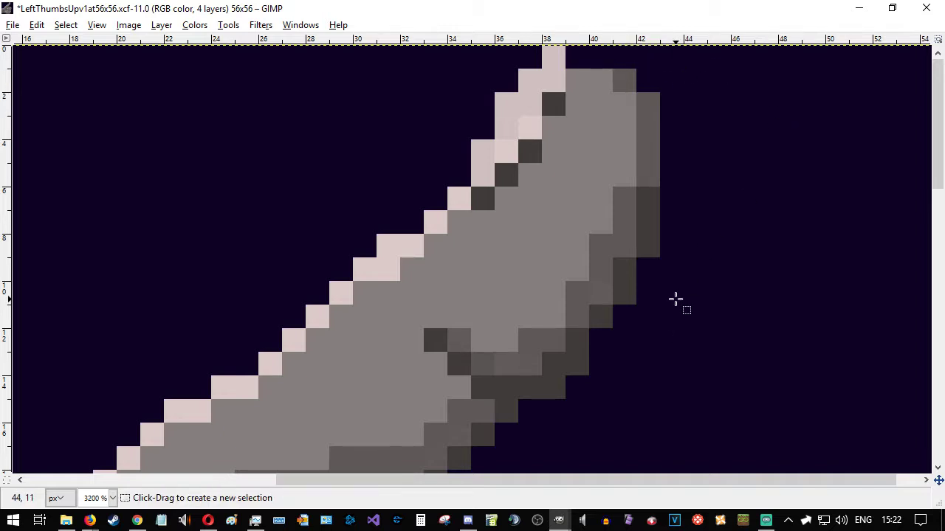
# - Delete the faint stray pixel above the wrist highlight, where the highlight steps up toward the thumb
pyautogui.scroll(-1, 675, 299)
pyautogui.scroll(-1, 664, 302)
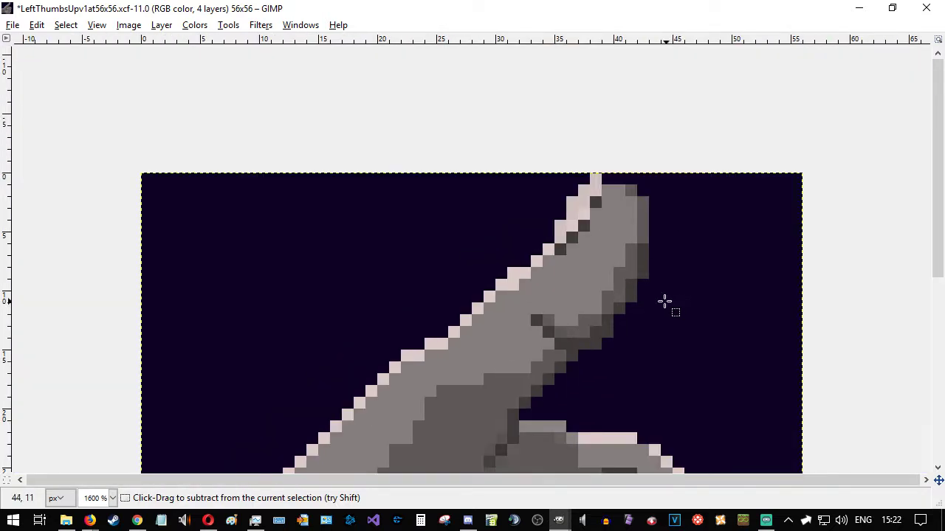
pyautogui.scroll(-2, 657, 281)
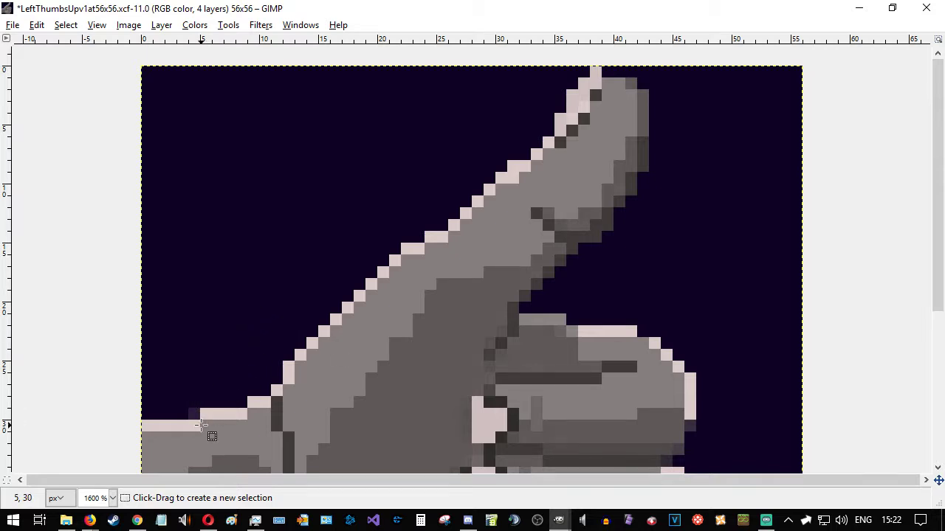
pyautogui.moveTo(200, 419); pyautogui.dragTo(163, 384)
pyautogui.scroll(-6, 270, 346)
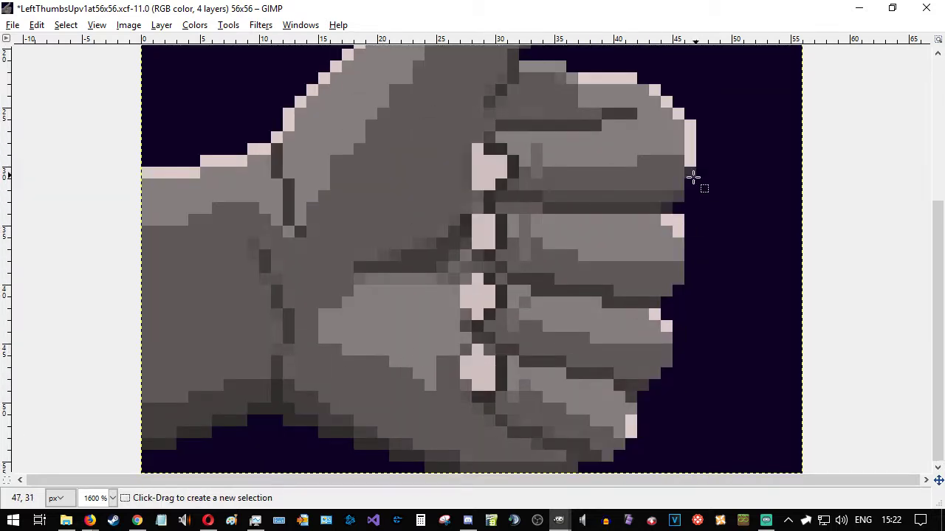
# - Try deleting the faint stray pixels at the outer end of the index finger, below its highlight and beside the gap under it
pyautogui.moveTo(662, 205); pyautogui.dragTo(682, 207)
pyautogui.click(696, 211)
pyautogui.moveTo(687, 172); pyautogui.dragTo(706, 192)
pyautogui.press('Delete')
pyautogui.hotkey('ctrl', 'shift', 'a')
pyautogui.moveTo(684, 204)
pyautogui.mouseDown()
pyautogui.moveTo(673, 193)
pyautogui.moveTo(676, 223)
pyautogui.mouseUp()
pyautogui.press('Delete')
pyautogui.hotkey('ctrl', 'shift', 'a')
pyautogui.hotkey('ctrl', 'shift', 'a')
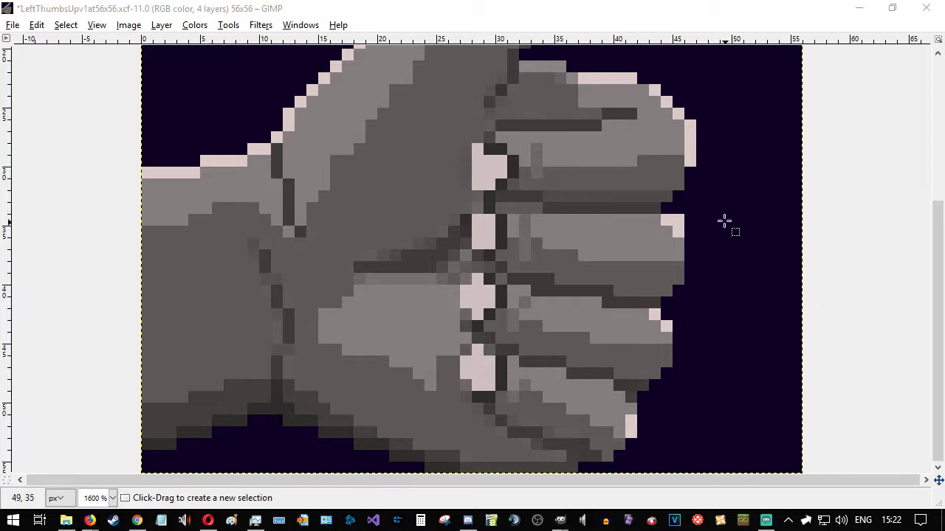
# - Try deleting the outer corner pixel of the highlight on the second finger
pyautogui.moveTo(695, 205); pyautogui.dragTo(679, 220)
pyautogui.press('Delete')
pyautogui.hotkey('ctrl', 'shift', 'a')
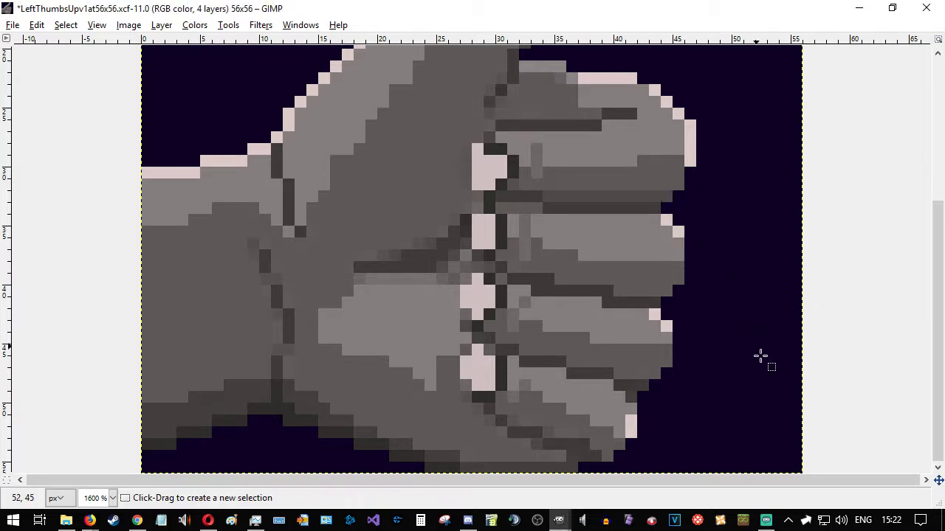
# - Pick the index finger's dark grey shade and paint its two semi-transparent outer-edge pixels solid with the pencil
pyautogui.scroll(3, 768, 371)
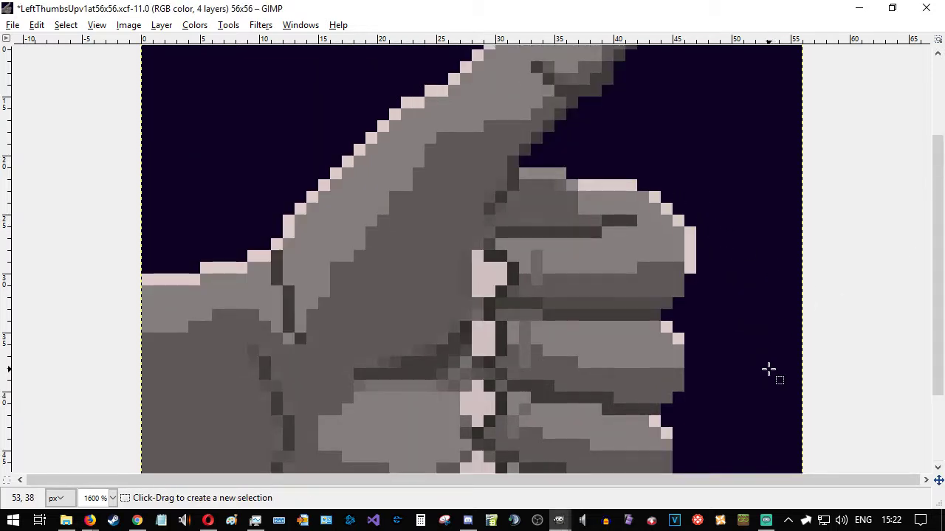
pyautogui.scroll(-3, 769, 370)
pyautogui.keyDown('ctrl'); pyautogui.scroll(-1, 768, 371); pyautogui.keyUp('ctrl')
pyautogui.scroll(-1, 769, 370)
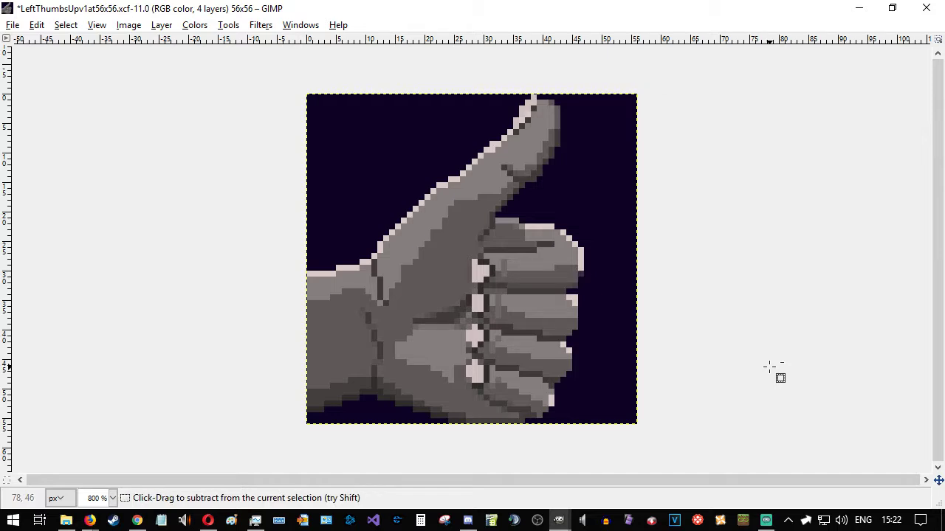
pyautogui.keyDown('ctrl'); pyautogui.scroll(3, 649, 312); pyautogui.keyUp('ctrl')
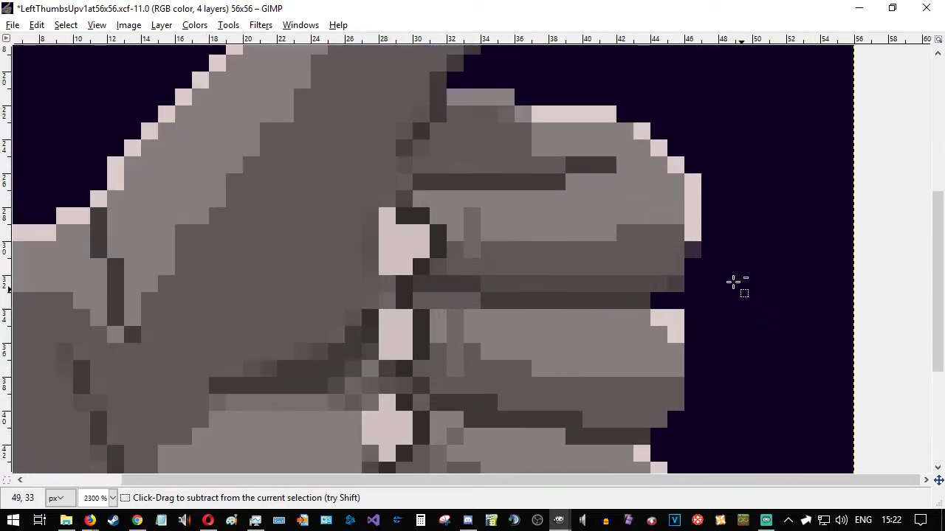
pyautogui.keyDown('ctrl'); pyautogui.scroll(1, 711, 253); pyautogui.keyUp('ctrl')
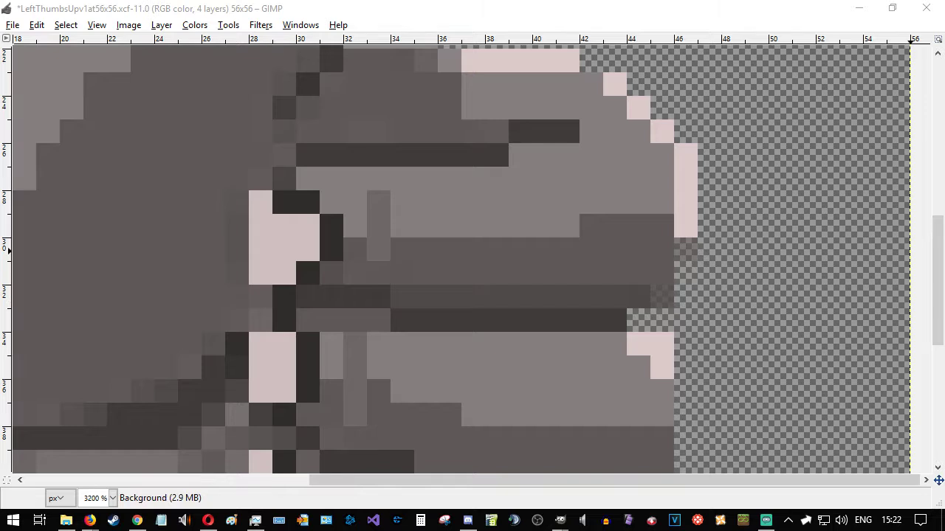
pyautogui.keyDown('ctrl'); pyautogui.click(648, 264); pyautogui.keyUp('ctrl')
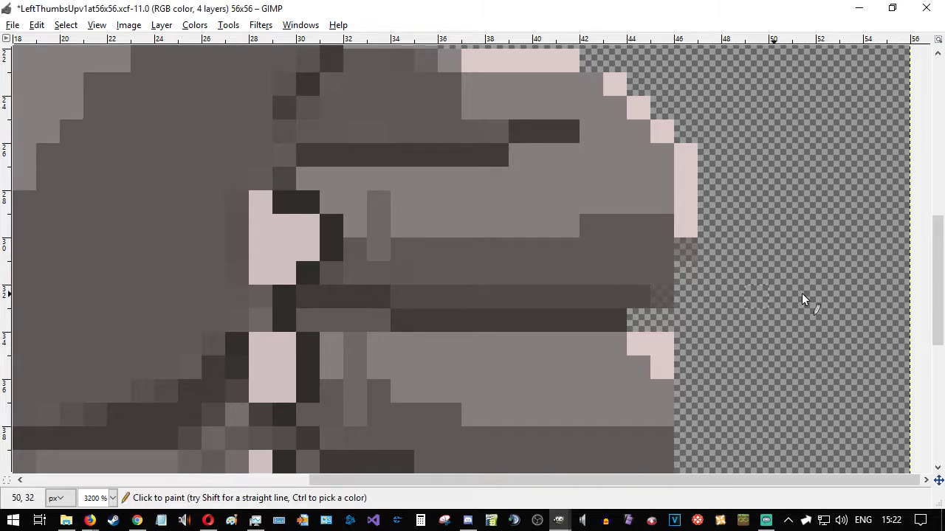
pyautogui.click(664, 303)
pyautogui.click(689, 252)
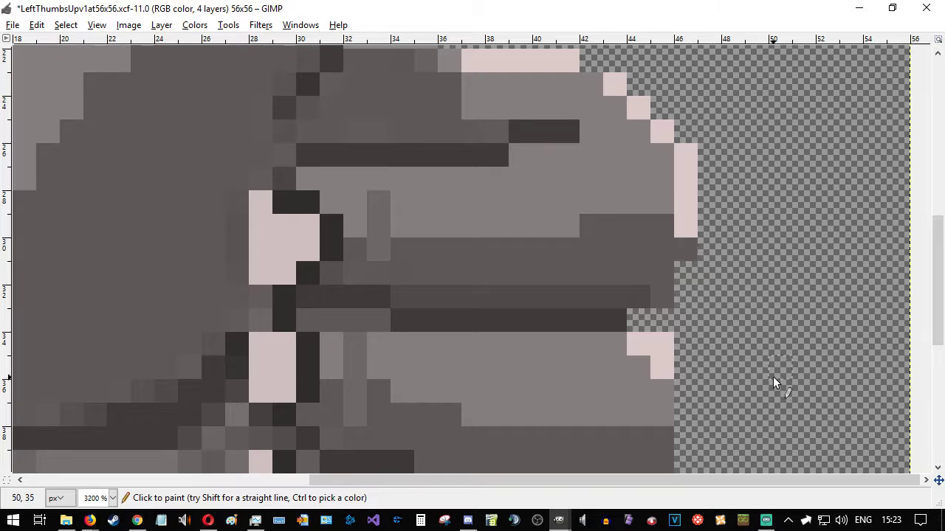
# - Inspect the whole hand's outline against the transparent and dark backgrounds for remaining stray pixels
pyautogui.keyDown('ctrl'); pyautogui.scroll(-3, 774, 369); pyautogui.keyUp('ctrl')
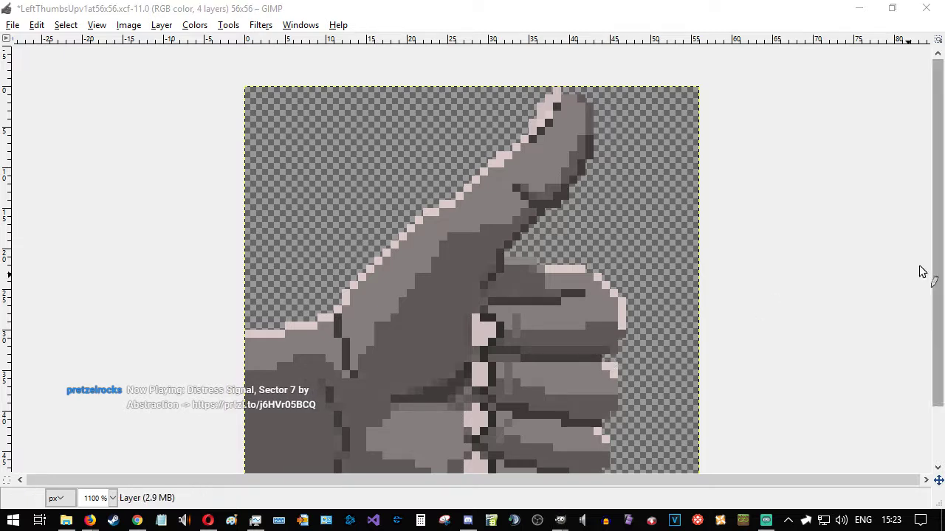
pyautogui.scroll(-2, 690, 373)
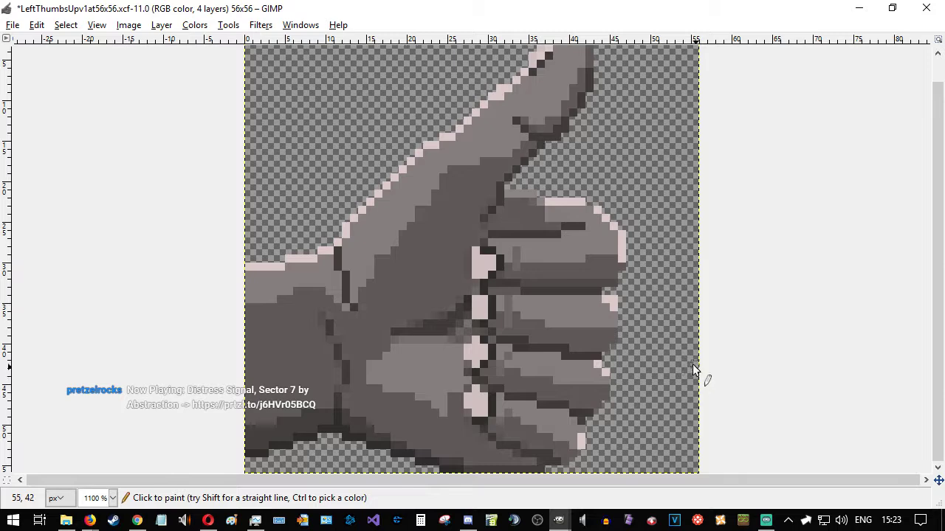
pyautogui.press('ctrl')
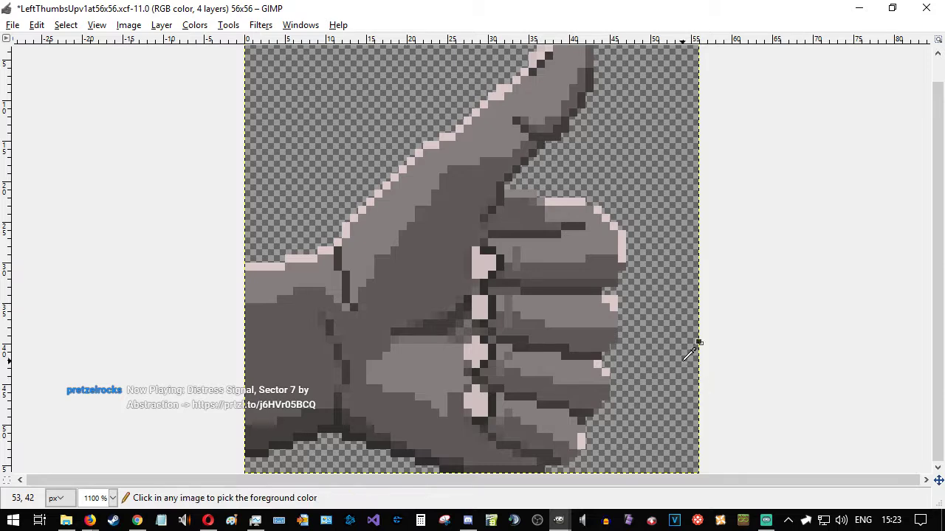
pyautogui.scroll(-1, 649, 326)
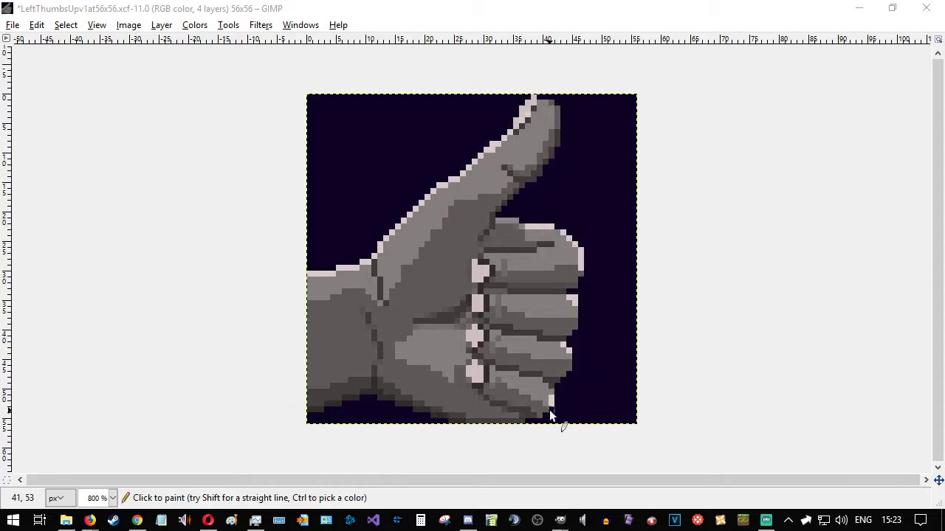
pyautogui.scroll(3, 561, 425)
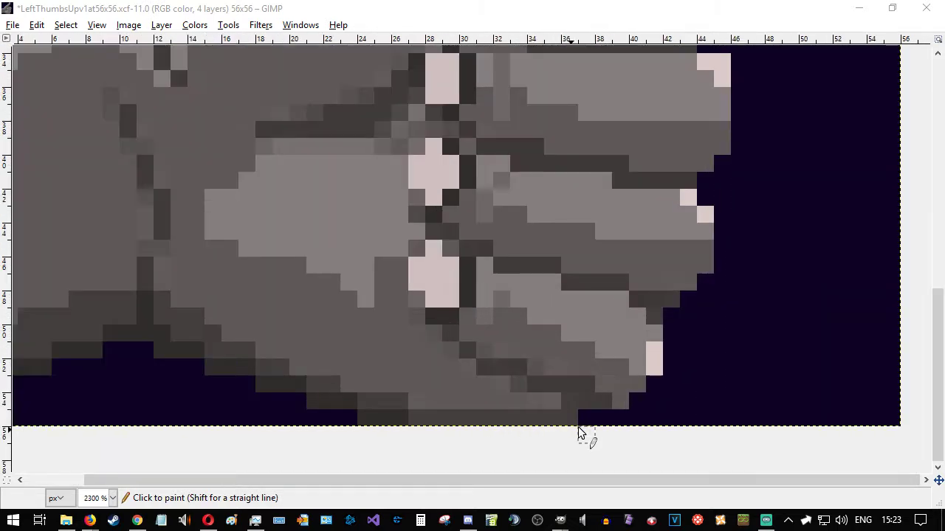
pyautogui.moveTo(459, 482); pyautogui.dragTo(535, 478)
pyautogui.scroll(5, 687, 365)
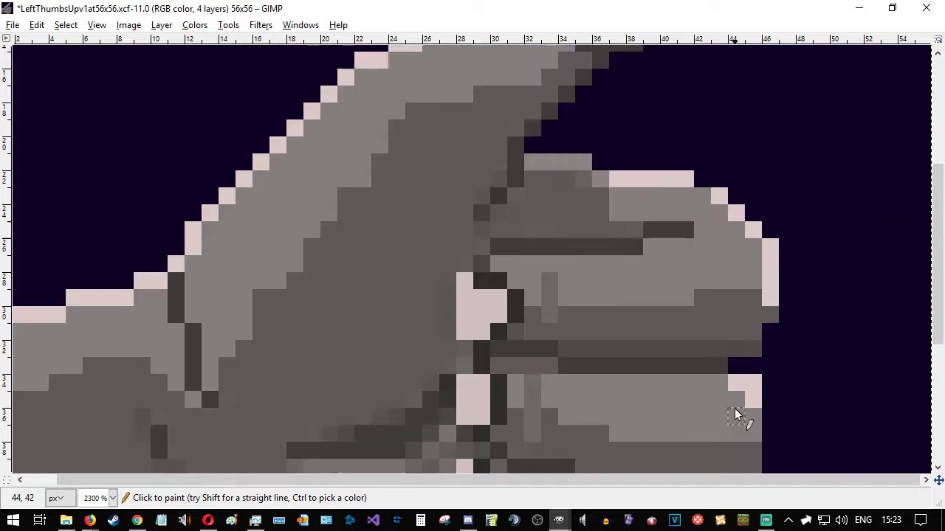
pyautogui.scroll(5, 723, 407)
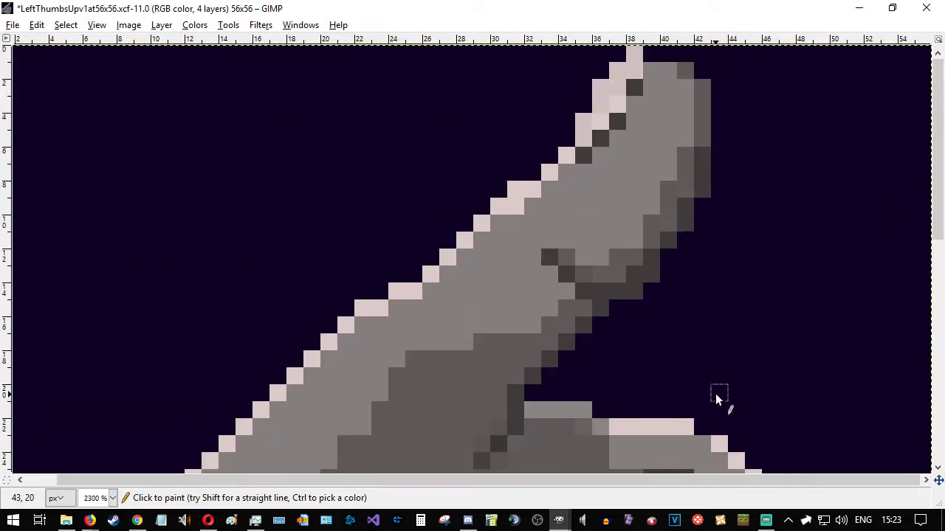
pyautogui.scroll(-2, 686, 360)
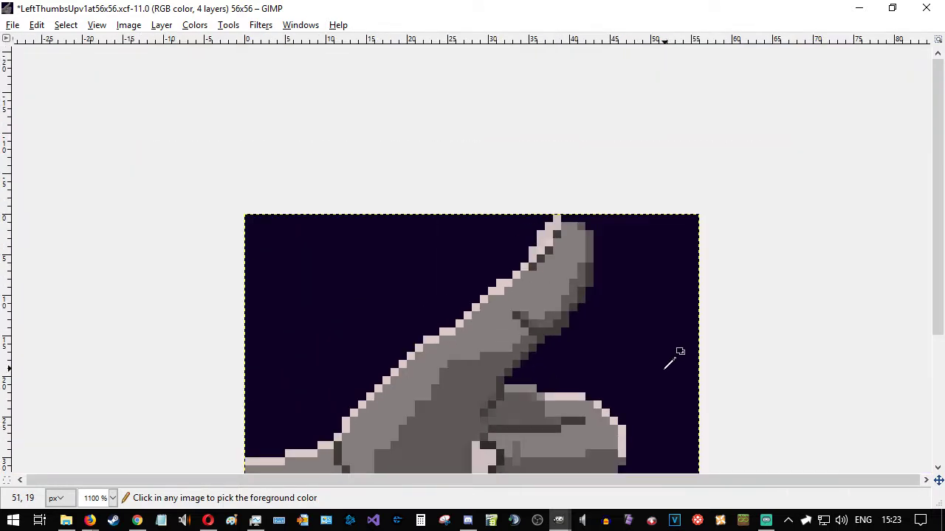
pyautogui.scroll(-3, 647, 376)
pyautogui.keyDown('ctrl'); pyautogui.scroll(1, 649, 369); pyautogui.keyUp('ctrl')
pyautogui.keyDown('ctrl'); pyautogui.scroll(-2, 654, 359); pyautogui.keyUp('ctrl')
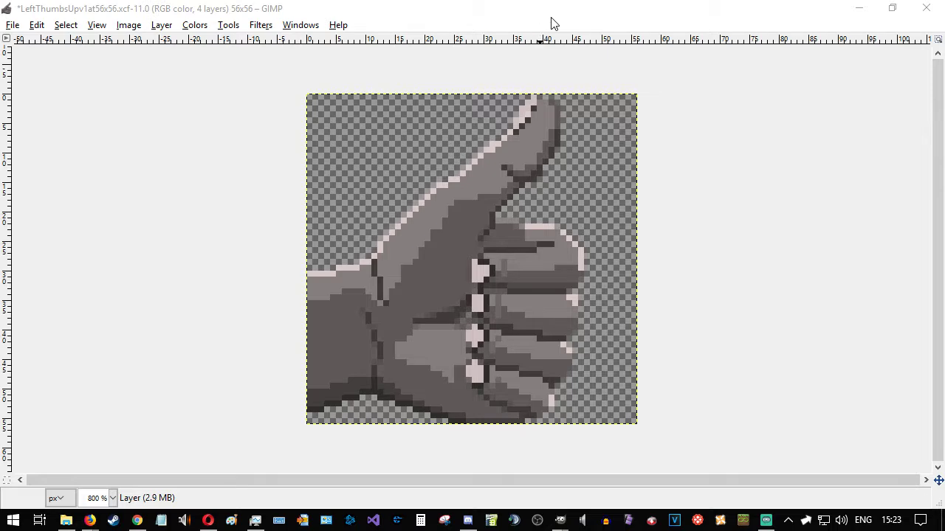
# - Save the 56x56 image and export it as LeftThumbsUpv1at56x56.png
pyautogui.hotkey('ctrl', 's')
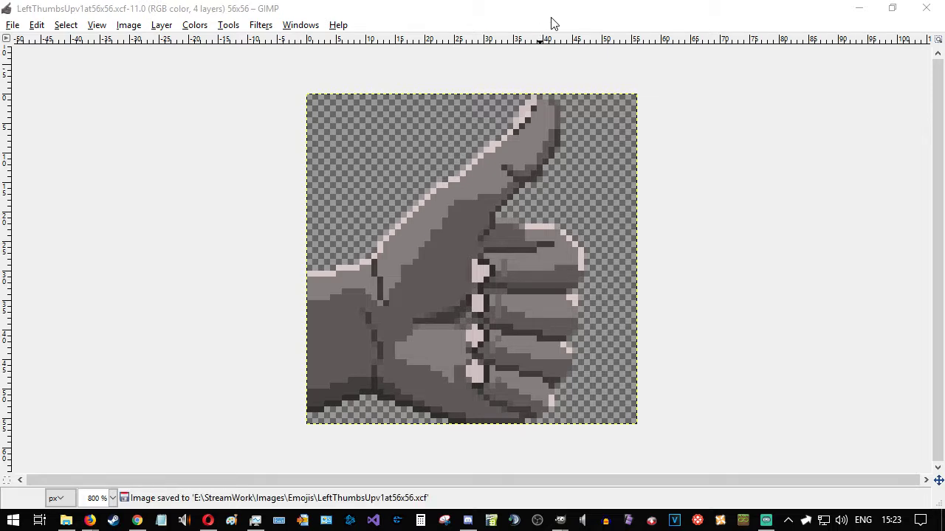
pyautogui.hotkey('ctrl', 'e')
# - Arrange the two image windows side by side, with the 56x56 version on the left and the 28x28 version at 1600 % on the right
pyautogui.moveTo(664, 9); pyautogui.dragTo(693, 45)
pyautogui.press('super+Right')
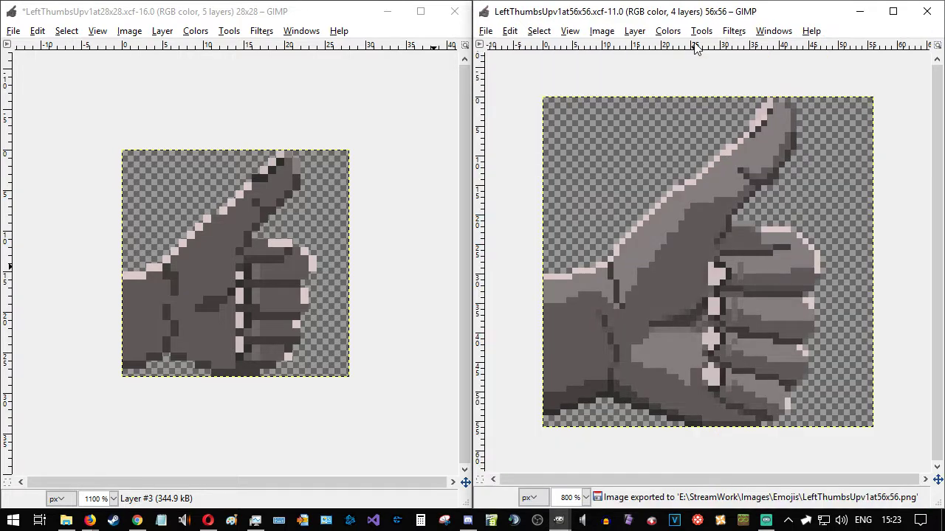
pyautogui.click(203, 11)
pyautogui.scroll(2, 236, 260)
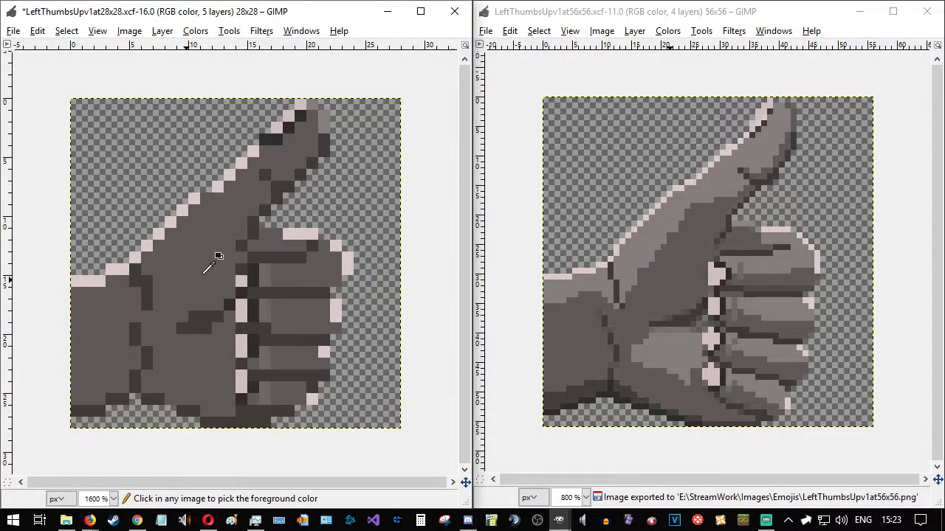
pyautogui.scroll(-1, 236, 260)
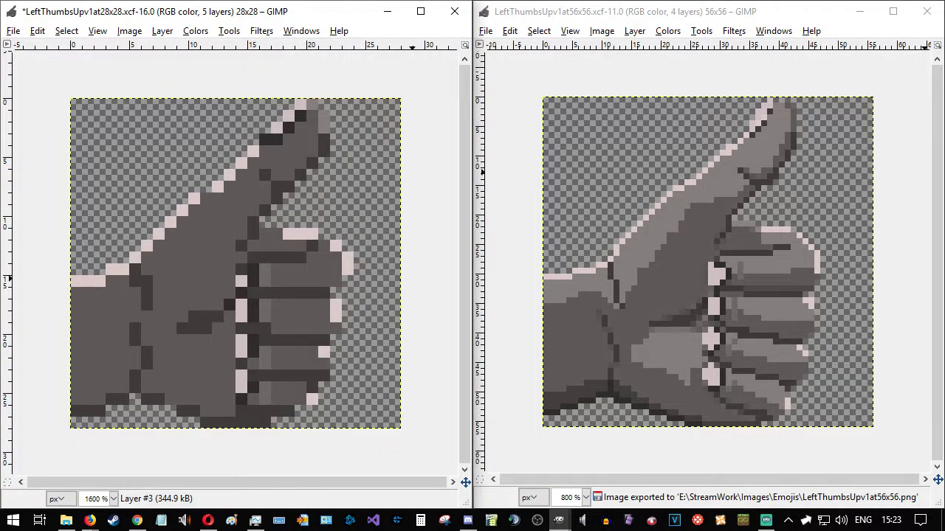
pyautogui.moveTo(263, 15); pyautogui.dragTo(631, 40)
pyautogui.click(630, 15)
pyautogui.press('super+Left')
pyautogui.click(604, 48)
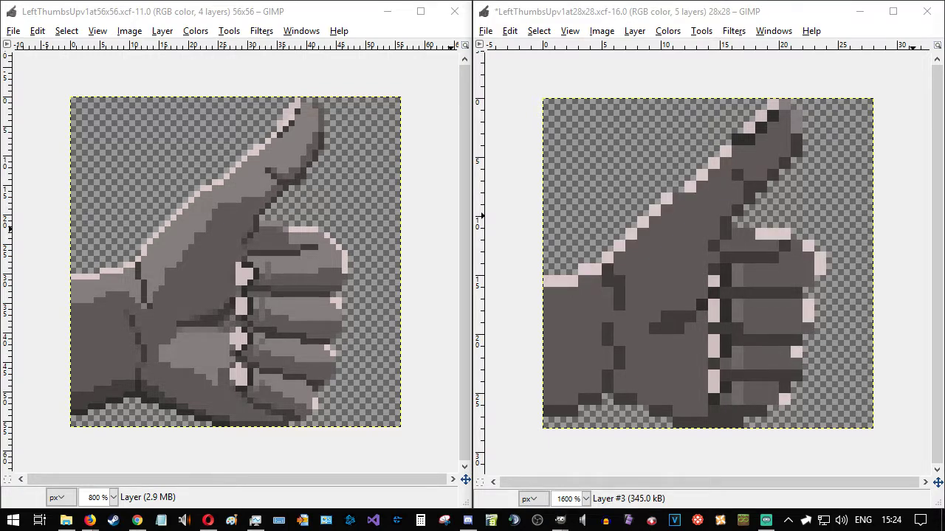
# - Pick the light grey from the 56x56 thumb and paint it beneath the highlight along the 28x28 thumb, undoing the excess strokes
pyautogui.keyDown('ctrl'); pyautogui.click(248, 178); pyautogui.keyUp('ctrl')
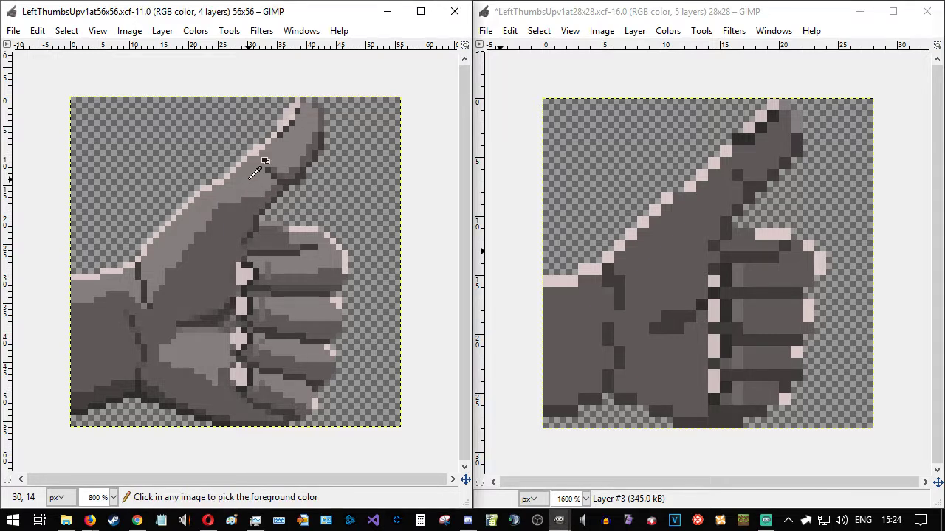
pyautogui.click(783, 117)
pyautogui.moveTo(783, 118)
pyautogui.mouseDown()
pyautogui.moveTo(773, 140)
pyautogui.moveTo(718, 175)
pyautogui.mouseUp()
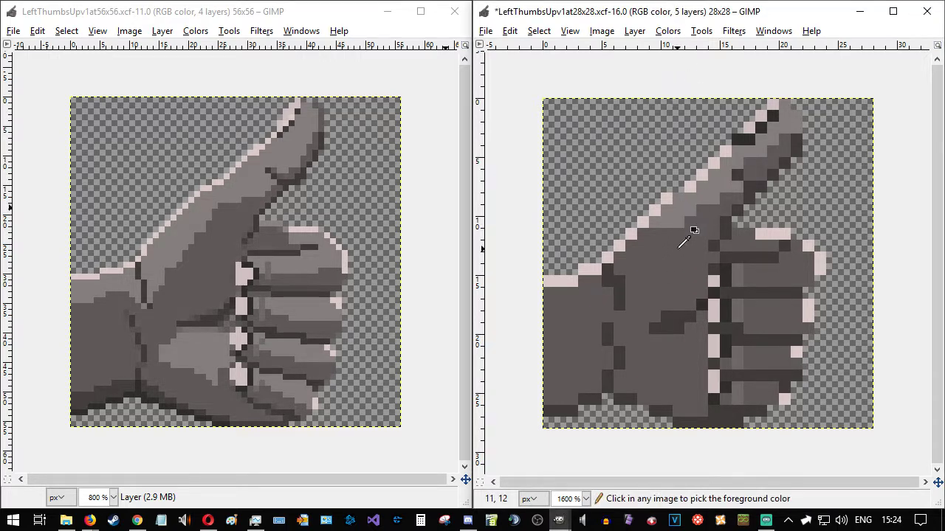
pyautogui.hotkey('ctrl', 'z')
pyautogui.moveTo(673, 220); pyautogui.dragTo(659, 223)
pyautogui.hotkey('ctrl', 'z')
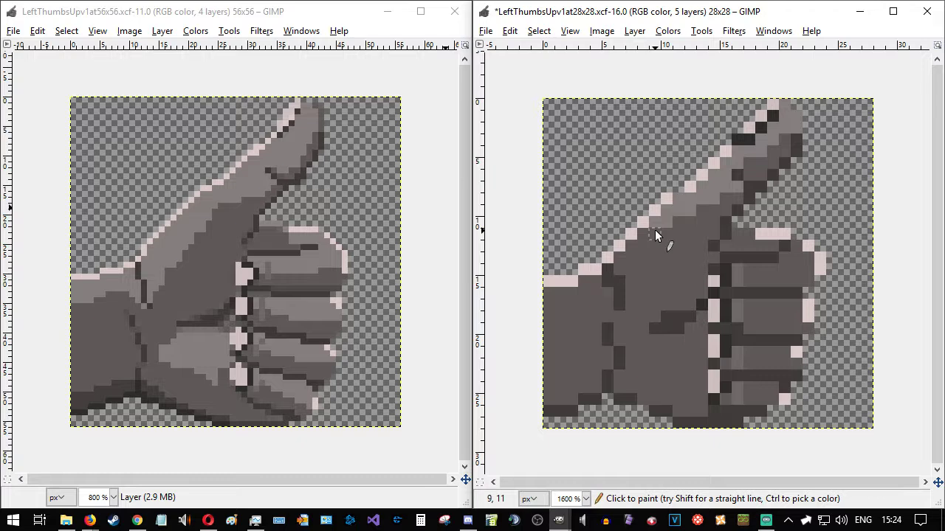
pyautogui.hotkey('alt', 'Tab')
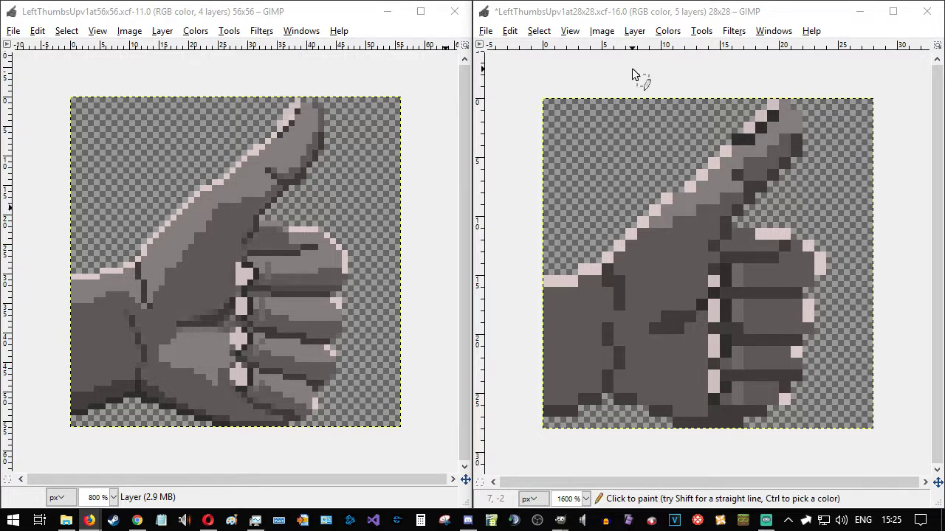
pyautogui.click(649, 17)
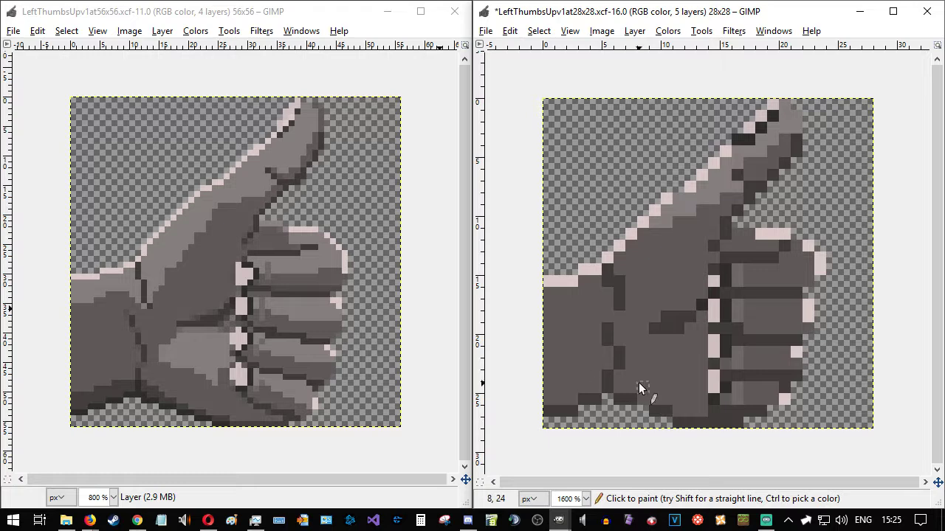
pyautogui.click(328, 18)
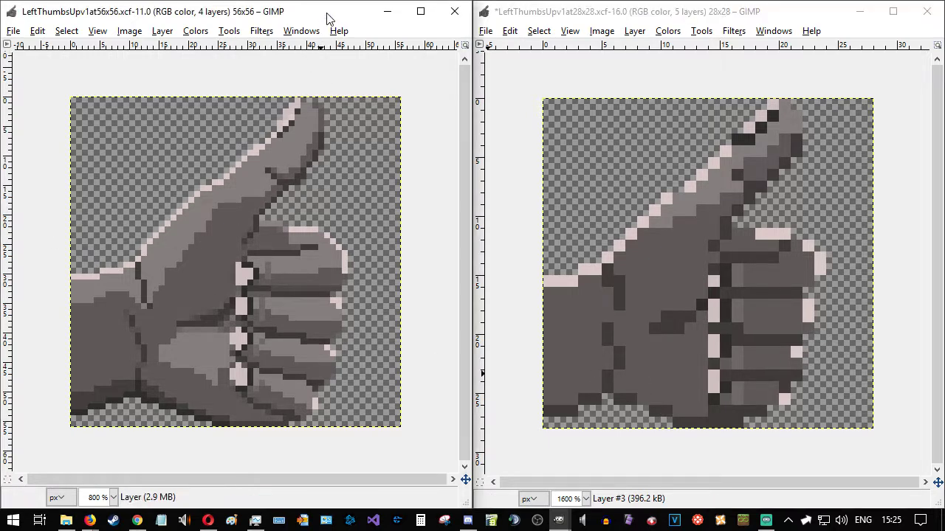
pyautogui.click(654, 21)
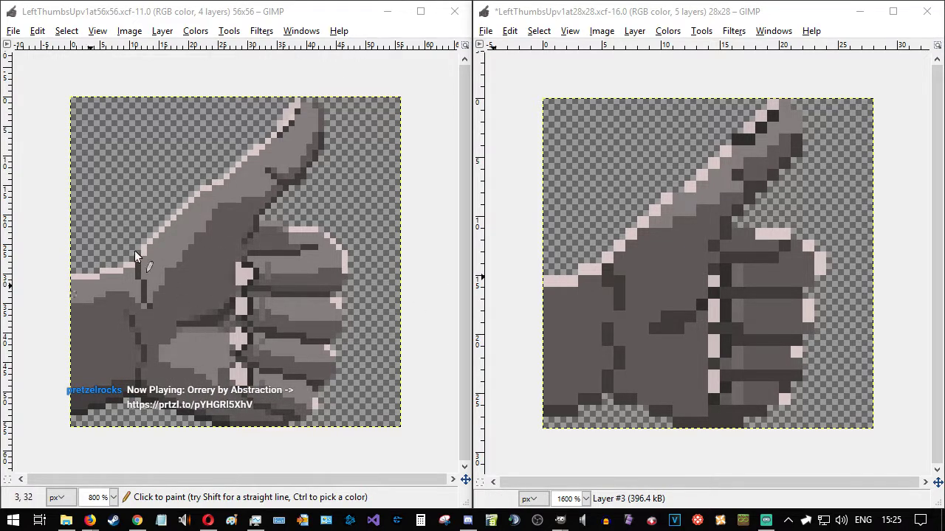
# - Extend the light grey shading down the thumb's base and across the upper wrist in the 28x28 image, undoing the excess stroke
pyautogui.click(658, 233)
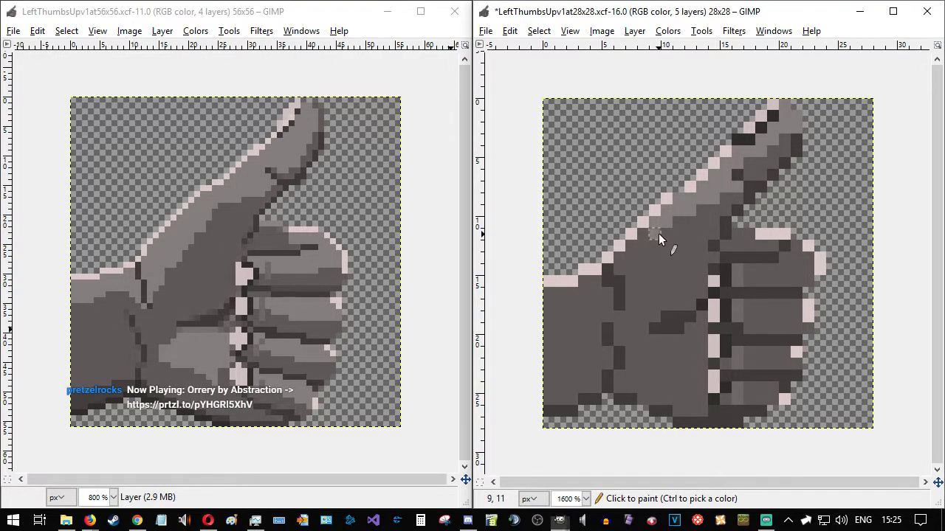
pyautogui.moveTo(634, 248); pyautogui.dragTo(620, 267)
pyautogui.hotkey('ctrl', 'z')
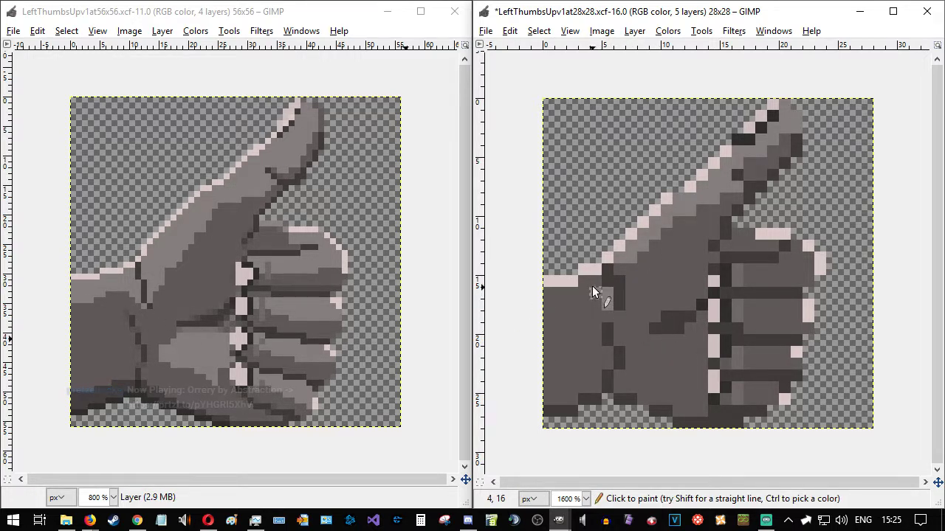
pyautogui.moveTo(565, 292); pyautogui.dragTo(545, 297)
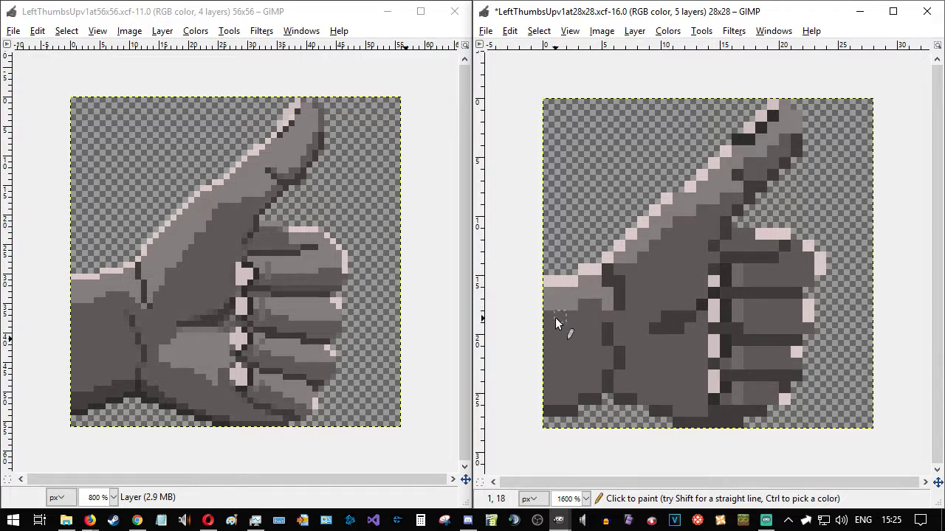
pyautogui.moveTo(555, 318); pyautogui.dragTo(548, 318)
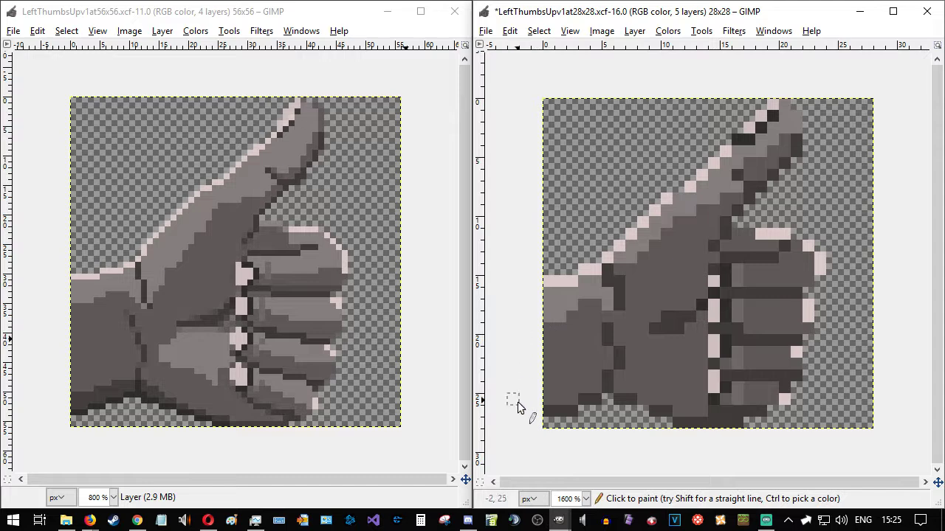
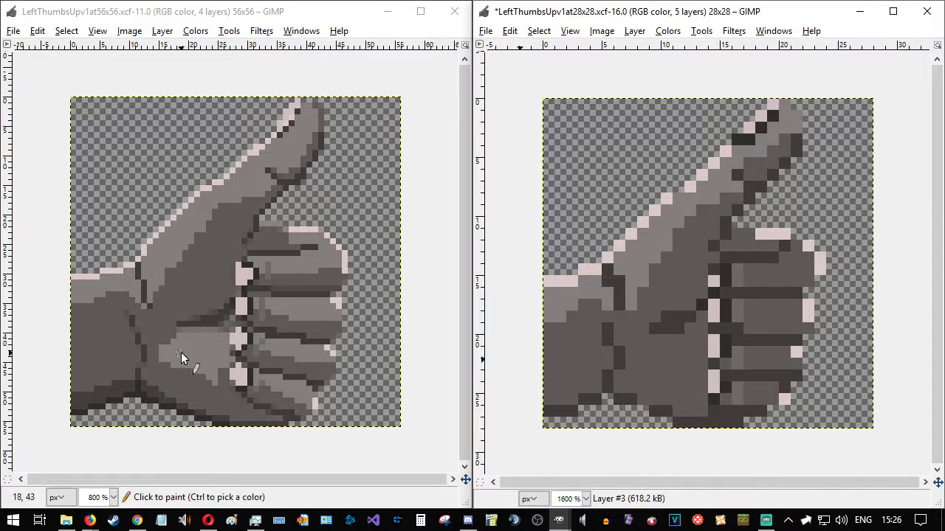
# - Paint a light grey patch on the 28x28 palm below the dark crease, following the patch in the 56x56 version
pyautogui.keyDown('ctrl'); pyautogui.scroll(2, 172, 380); pyautogui.keyUp('ctrl')
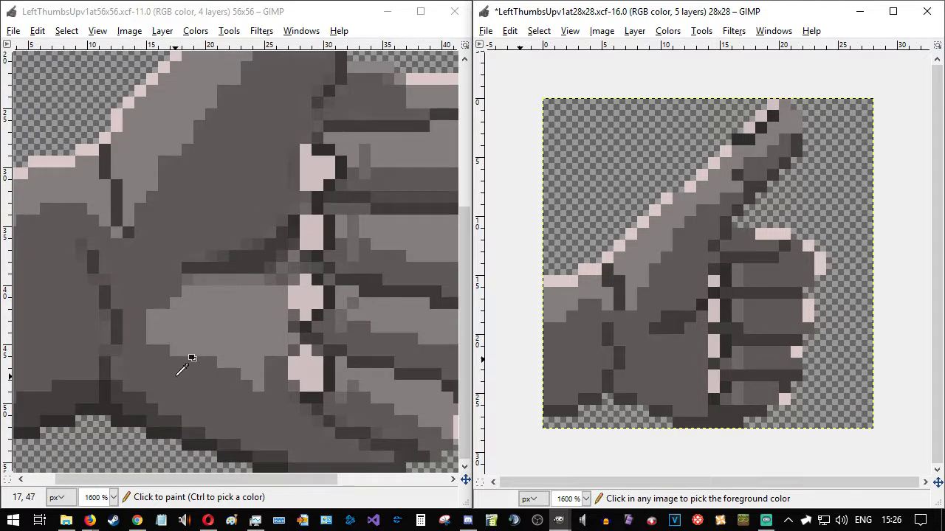
pyautogui.click(321, 6)
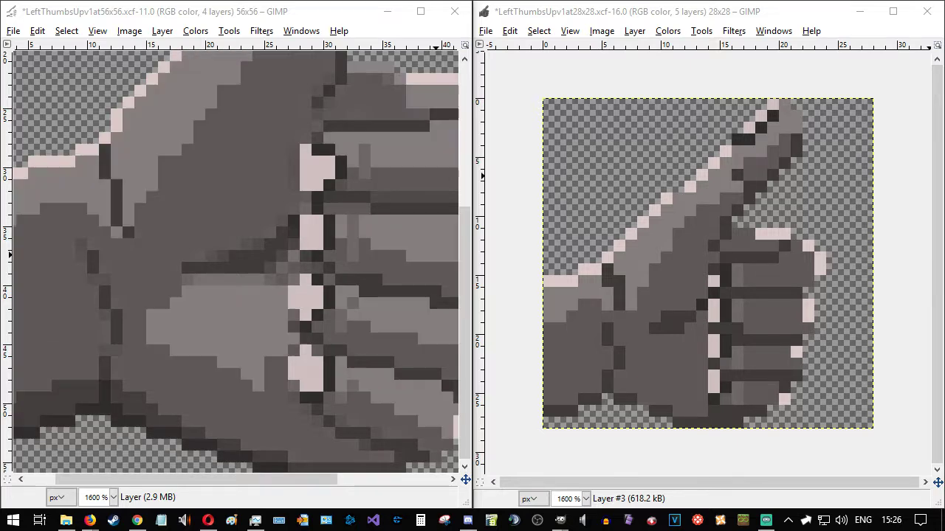
pyautogui.click(741, 20)
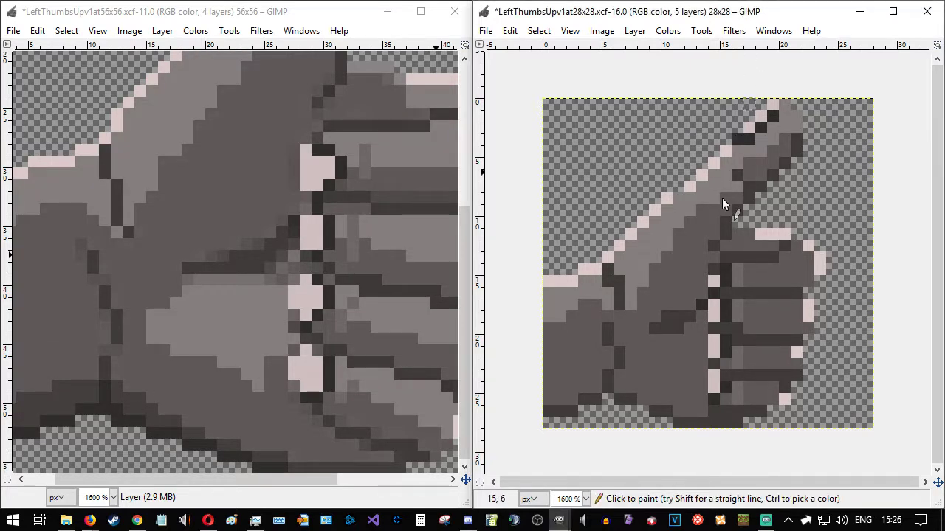
pyautogui.click(645, 344)
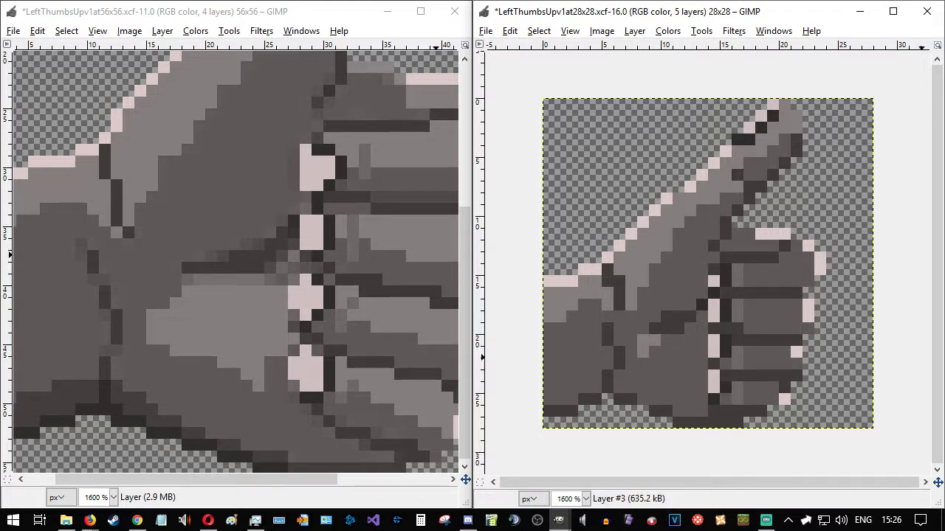
pyautogui.moveTo(648, 353); pyautogui.dragTo(651, 352)
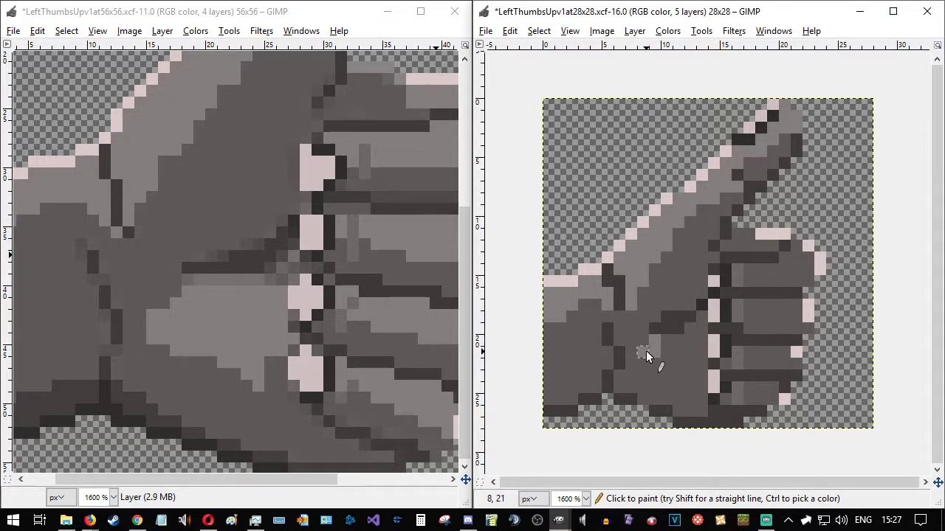
pyautogui.moveTo(645, 357)
pyautogui.mouseDown()
pyautogui.moveTo(665, 359)
pyautogui.moveTo(665, 343)
pyautogui.moveTo(679, 363)
pyautogui.moveTo(688, 343)
pyautogui.moveTo(687, 362)
pyautogui.moveTo(700, 344)
pyautogui.mouseUp()
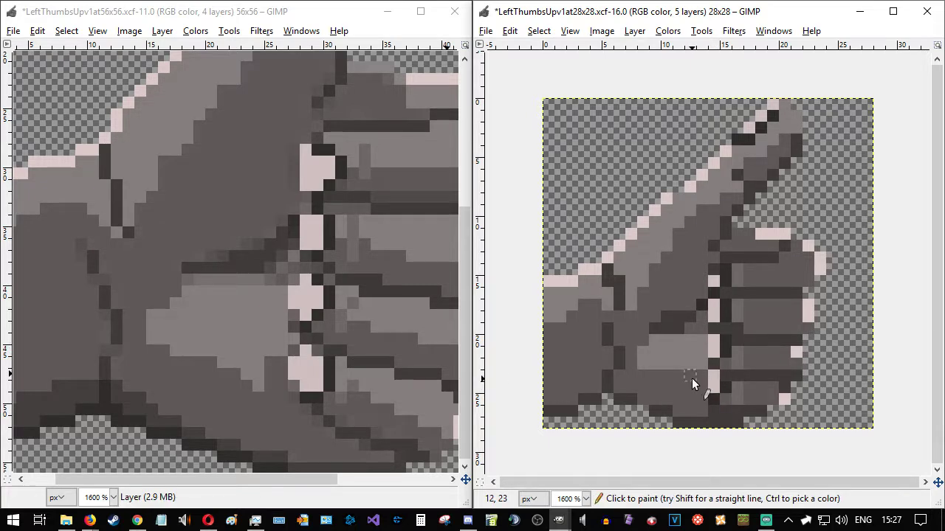
pyautogui.click(679, 376)
pyautogui.click(667, 378)
pyautogui.click(669, 417)
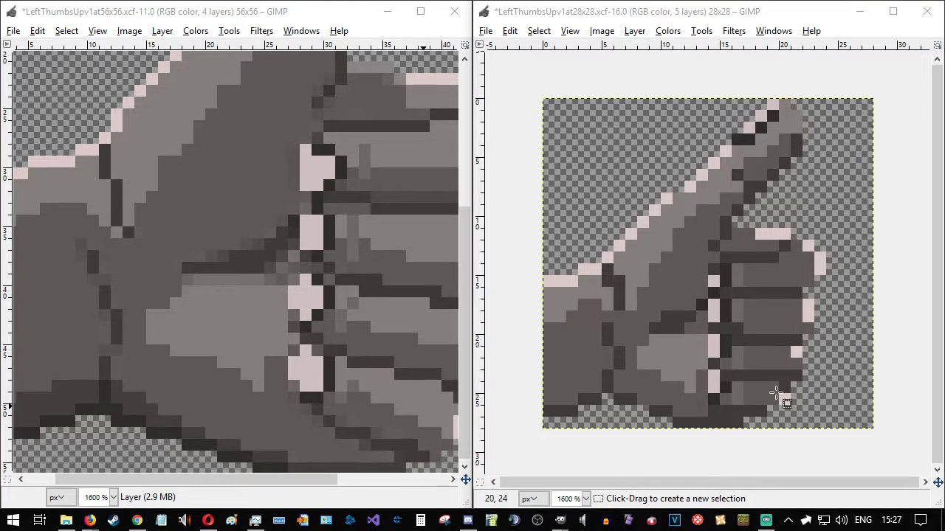
# - Select and delete excess light grey pixels along the underside and lower-right tip of the 28x28 palm patch
pyautogui.click(644, 368)
pyautogui.click(643, 369)
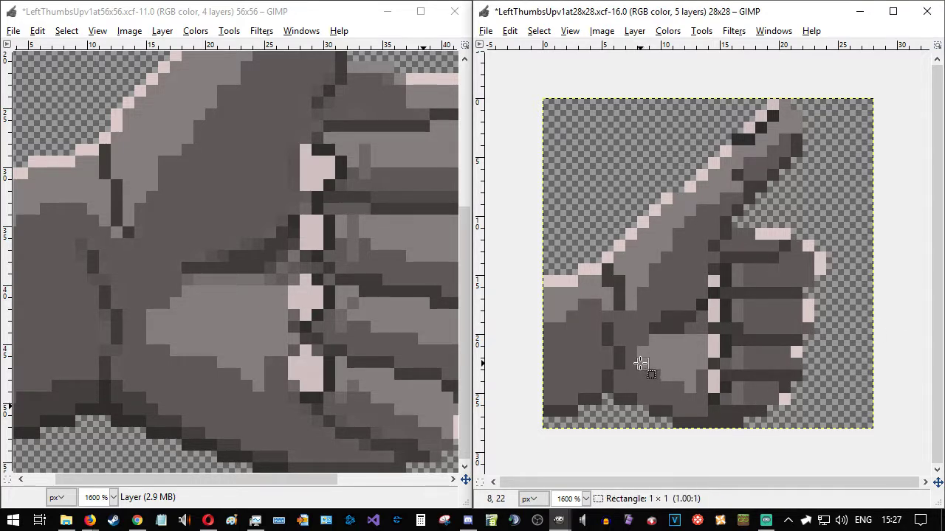
pyautogui.moveTo(669, 383); pyautogui.dragTo(662, 372)
pyautogui.press('Delete')
pyautogui.click(694, 402)
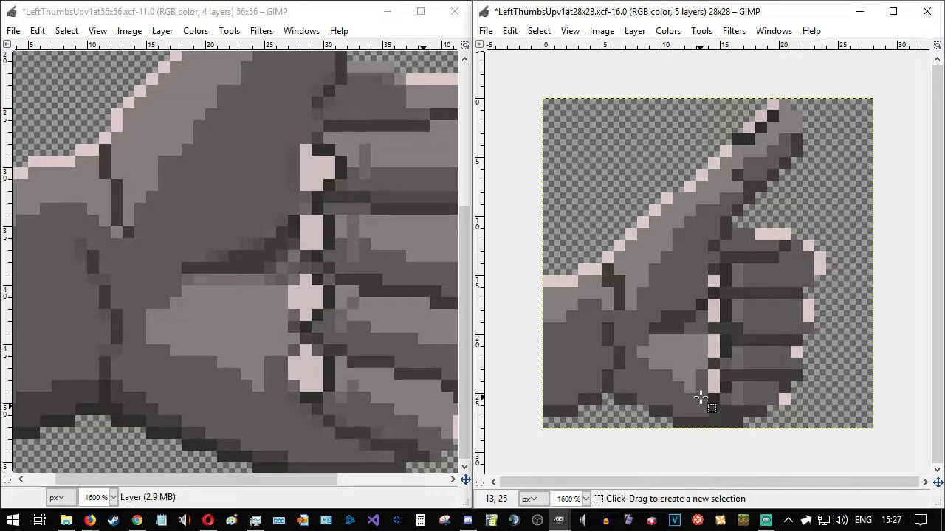
pyautogui.moveTo(699, 402); pyautogui.dragTo(682, 386)
pyautogui.press('Delete')
# - Delete the extra light grey pixels beneath the middle and at the lower-left corner of the 28x28 palm patch
pyautogui.click(674, 446)
pyautogui.click(676, 374)
pyautogui.press('Delete')
pyautogui.click(639, 329)
pyautogui.moveTo(653, 365); pyautogui.dragTo(643, 361)
pyautogui.press('Delete')
pyautogui.click(698, 426)
# - Try deleting the light grey pixels at the palm patch's upper-right end beside the finger highlights, and undo the deletion
pyautogui.moveTo(705, 337); pyautogui.dragTo(698, 346)
pyautogui.press('Delete')
pyautogui.click(656, 413)
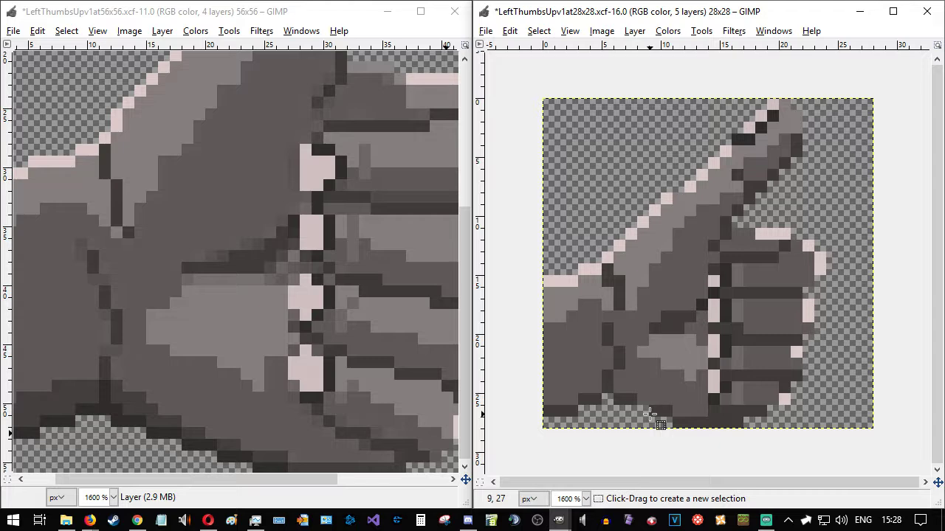
pyautogui.hotkey('ctrl', 'z')
pyautogui.hotkey('ctrl', 'z')
pyautogui.hotkey('ctrl', 'z')
# - Paint light grey bands along the upper parts of the fingers in the 28x28 image, using the 56x56 version as reference
pyautogui.keyDown('ctrl'); pyautogui.scroll(-2, 666, 369); pyautogui.keyUp('ctrl')
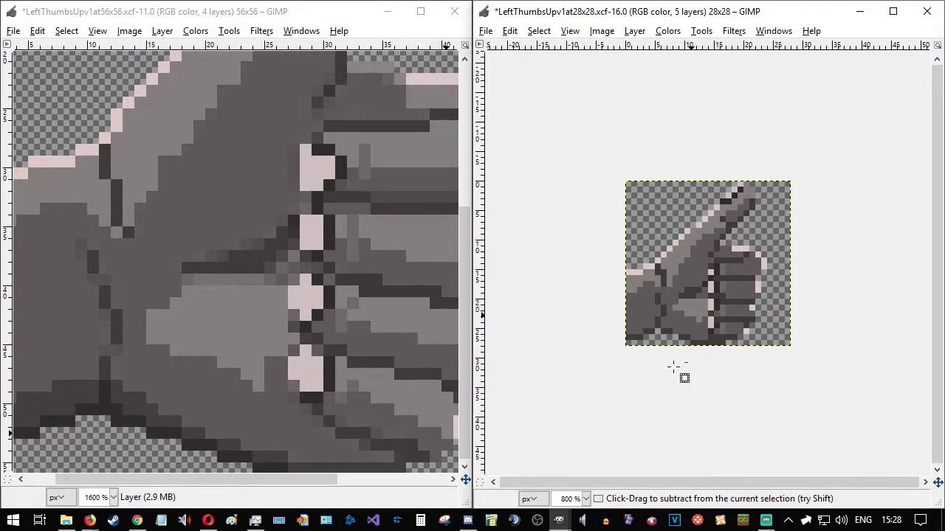
pyautogui.keyDown('ctrl'); pyautogui.scroll(-1, 674, 367); pyautogui.keyUp('ctrl')
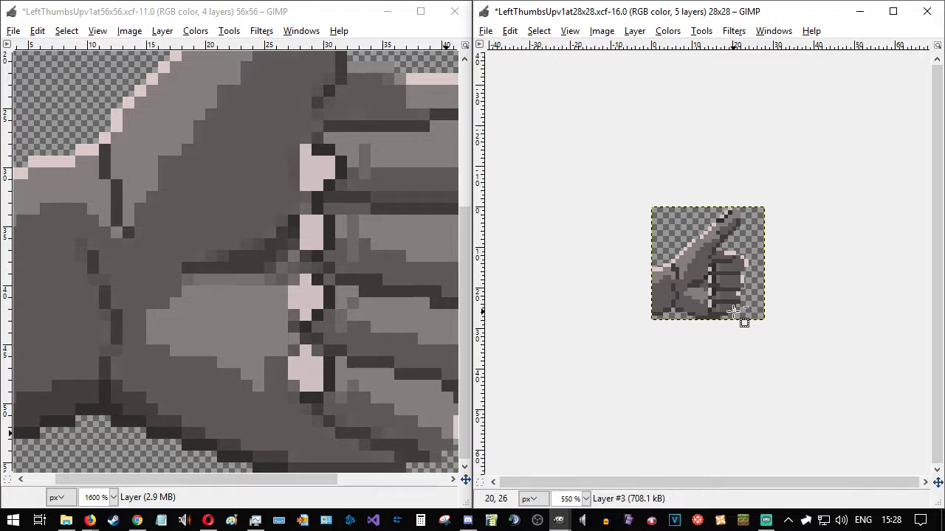
pyautogui.press('5')
pyautogui.scroll(1, 719, 284)
pyautogui.scroll(-1, 721, 283)
pyautogui.scroll(-1, 288, 314)
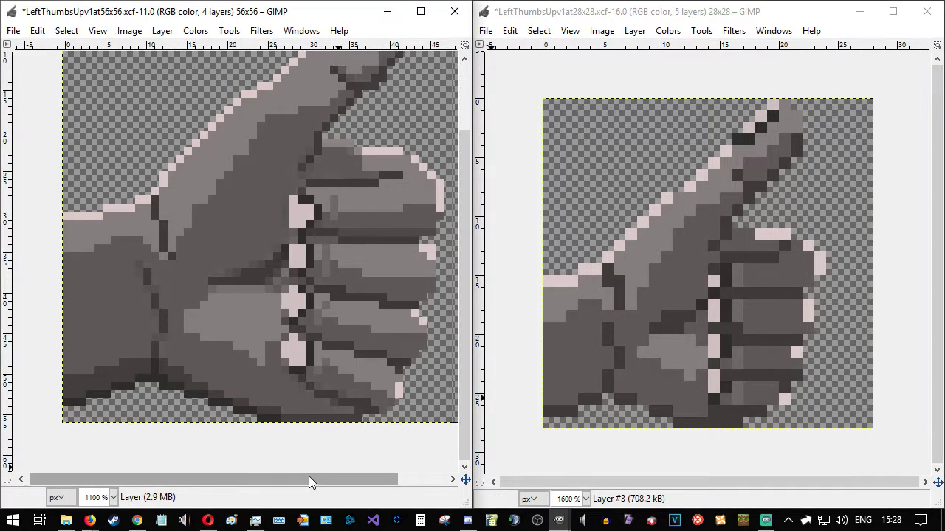
pyautogui.moveTo(301, 477); pyautogui.dragTo(353, 477)
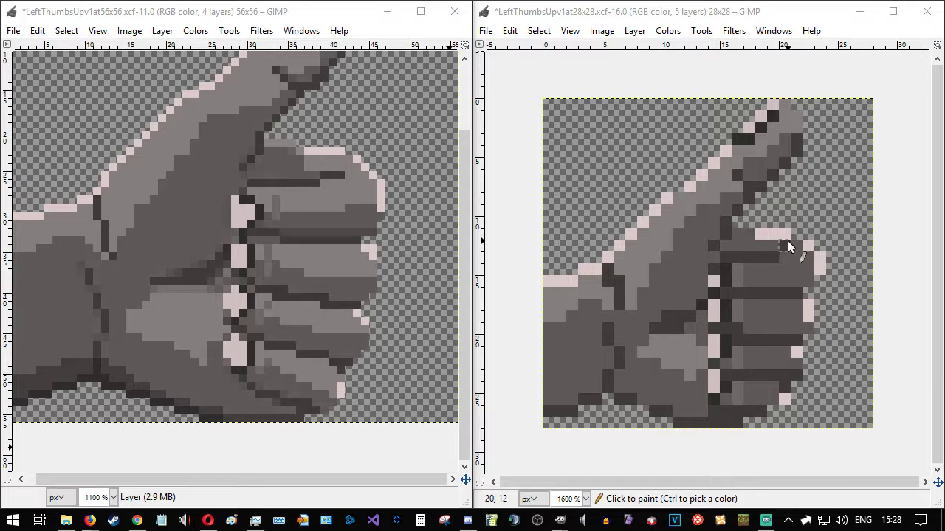
pyautogui.click(750, 230)
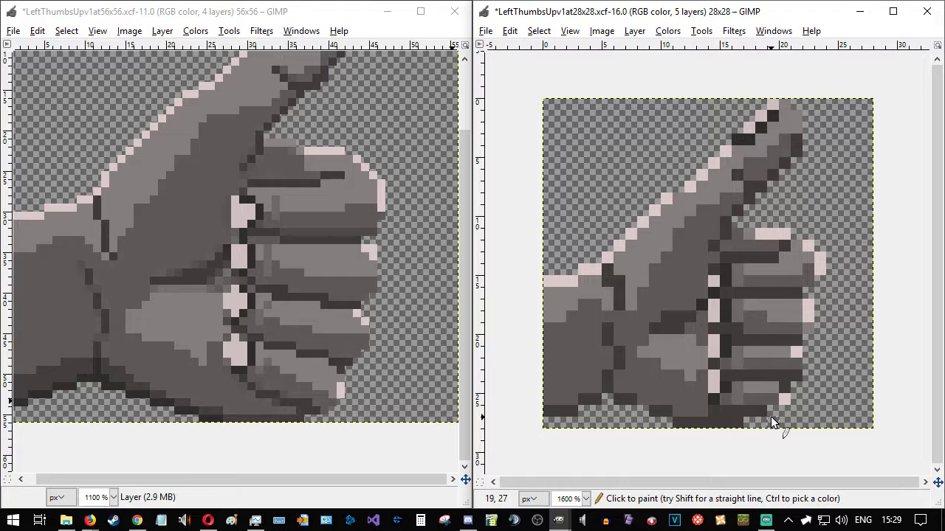
pyautogui.keyDown('ctrl'); pyautogui.scroll(-2, 783, 392); pyautogui.keyUp('ctrl')
pyautogui.keyDown('ctrl'); pyautogui.scroll(1, 789, 384); pyautogui.keyUp('ctrl')
pyautogui.keyDown('ctrl'); pyautogui.scroll(-2, 792, 383); pyautogui.keyUp('ctrl')
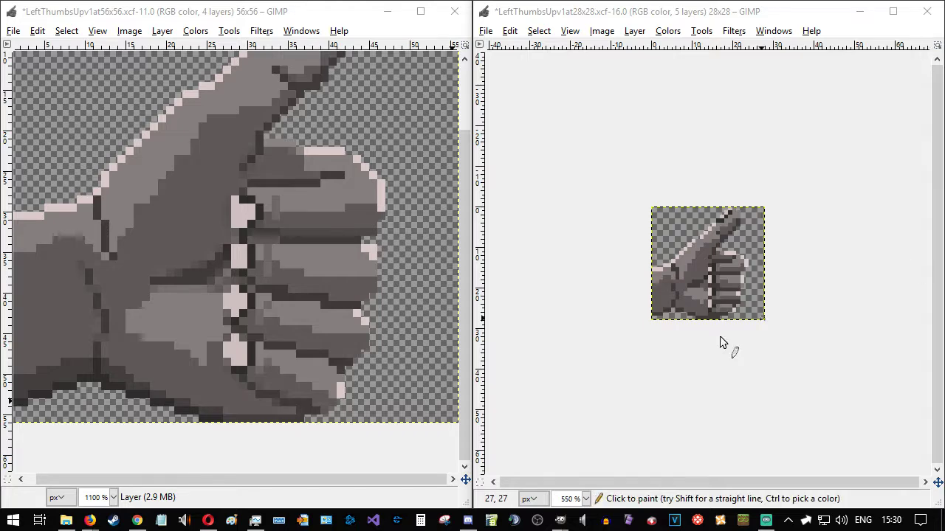
pyautogui.scroll(2, 791, 285)
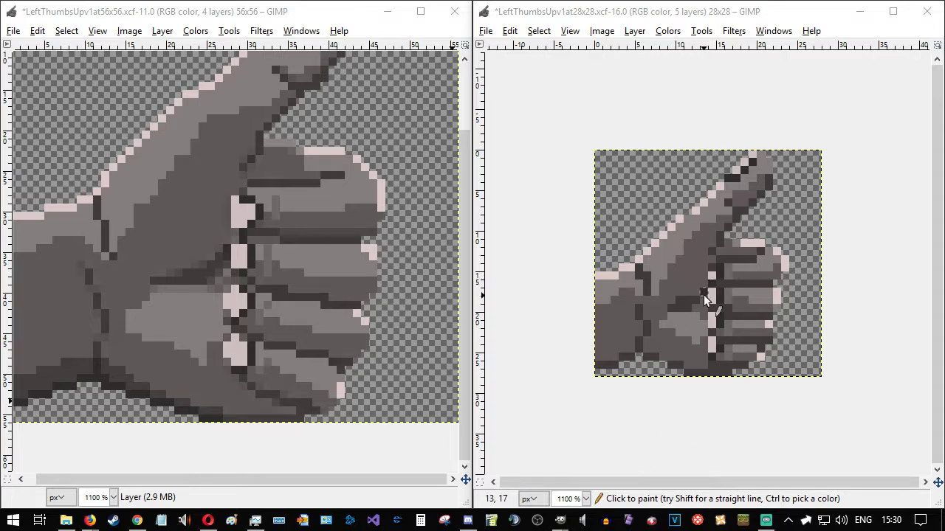
pyautogui.keyDown('ctrl'); pyautogui.scroll(1, 703, 294); pyautogui.keyUp('ctrl')
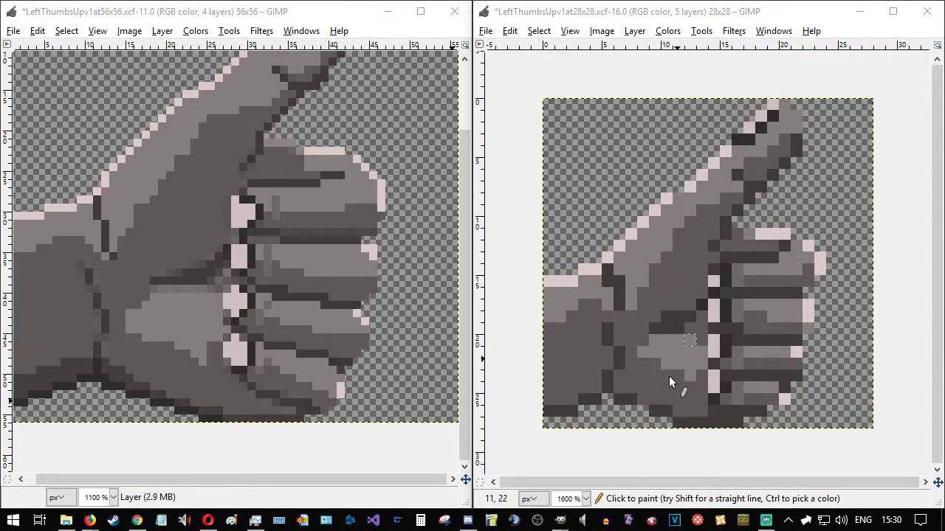
pyautogui.click(584, 480)
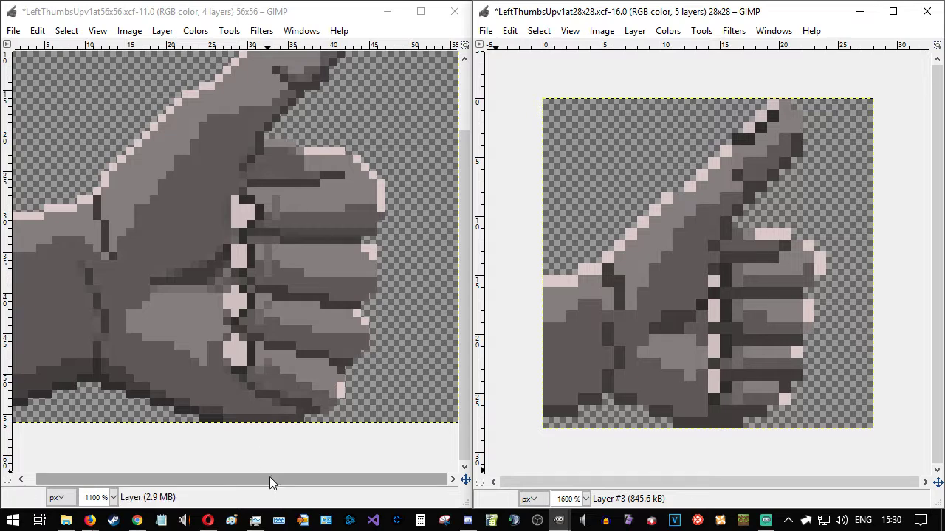
# - Pick the darkest grey from the 56x56 wrist's lower outline and paint it along the bottom edge of the 28x28 wrist and palm
pyautogui.moveTo(271, 480); pyautogui.dragTo(175, 483)
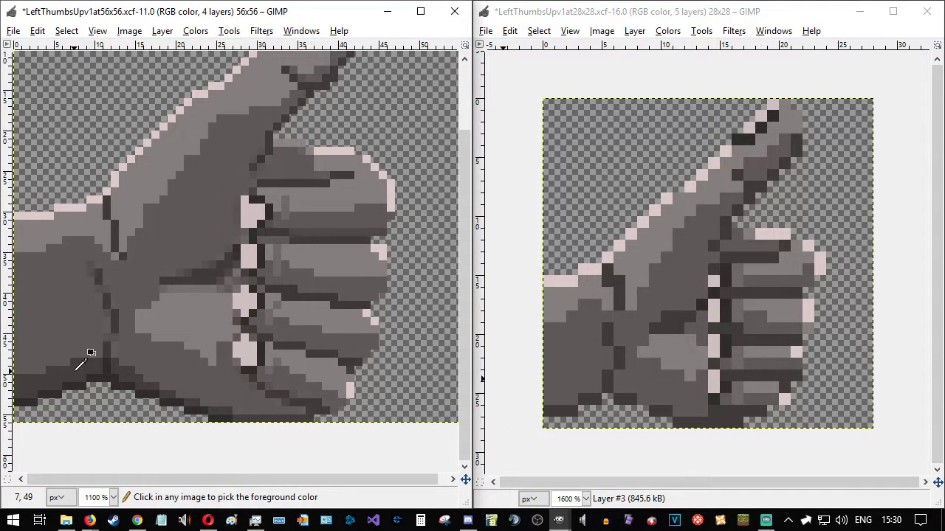
pyautogui.click(754, 8)
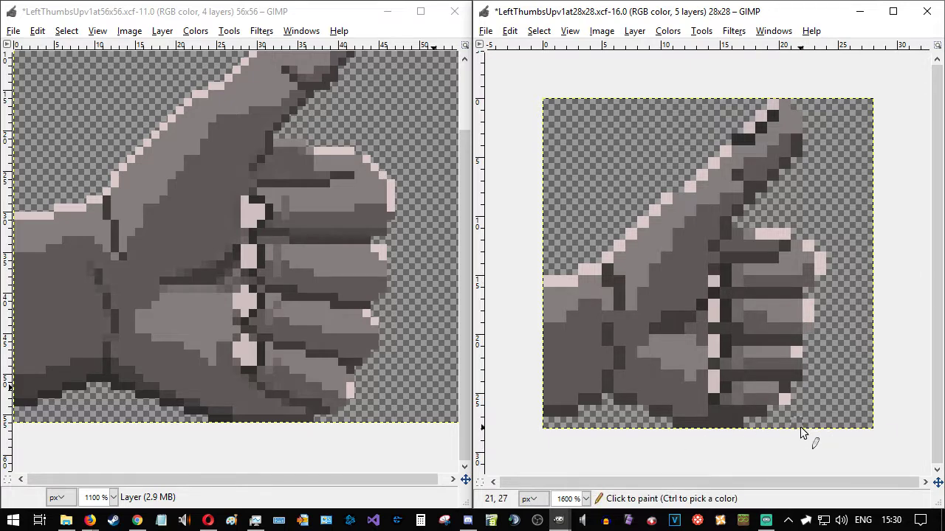
pyautogui.keyDown('ctrl'); pyautogui.click(72, 384); pyautogui.keyUp('ctrl')
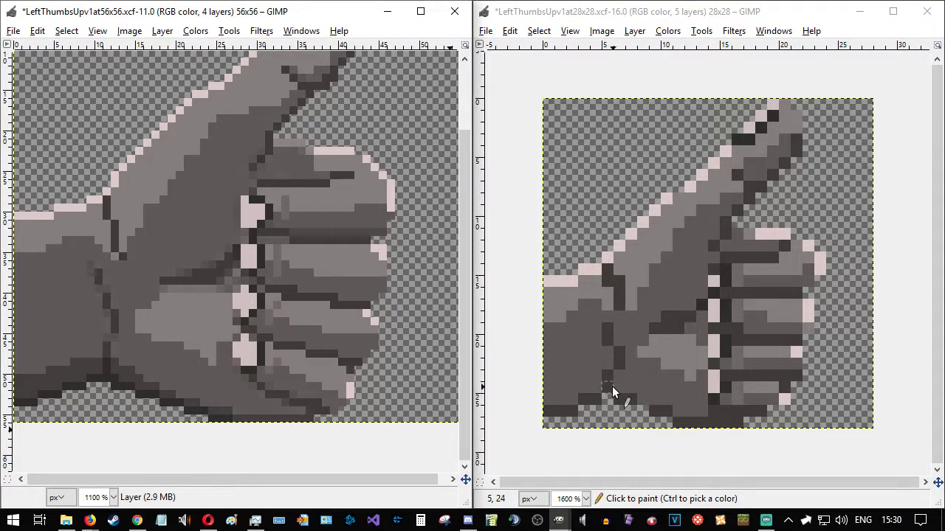
pyautogui.click(609, 389)
pyautogui.click(587, 397)
pyautogui.click(573, 410)
pyautogui.click(562, 410)
pyautogui.click(549, 411)
pyautogui.click(615, 397)
pyautogui.click(627, 399)
pyautogui.click(663, 411)
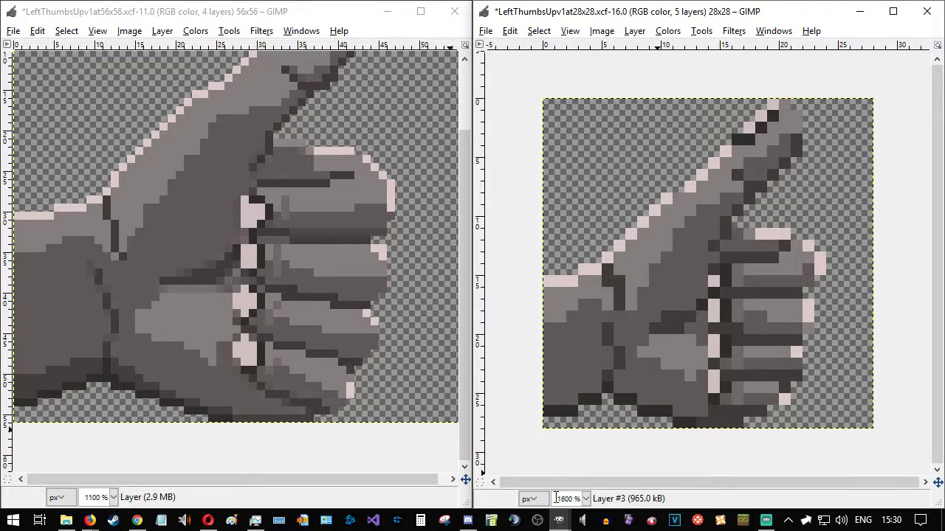
# - Pick the dark grey above the 56x56 wrist's lower outline and shade the 28x28 wrist and palm just above their bottom edge
pyautogui.keyDown('ctrl'); pyautogui.click(82, 368); pyautogui.keyUp('ctrl')
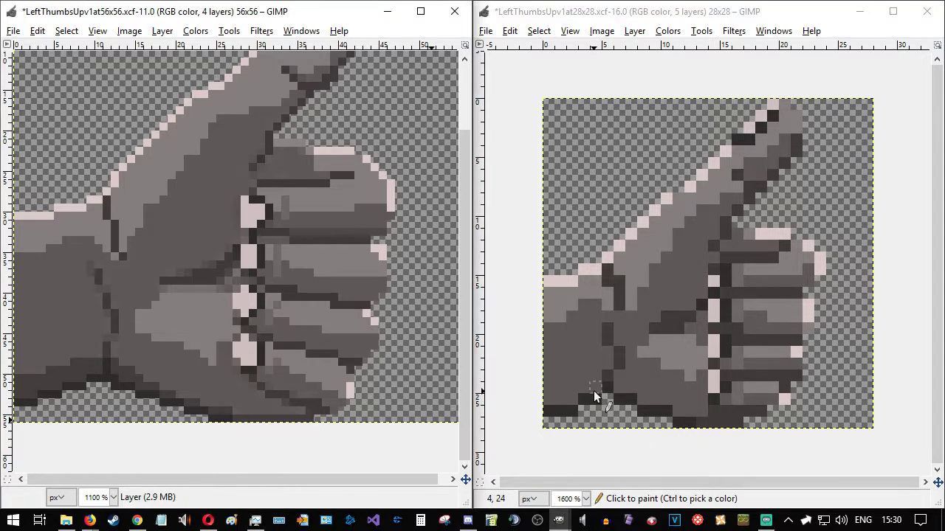
pyautogui.moveTo(594, 391)
pyautogui.mouseDown()
pyautogui.moveTo(542, 394)
pyautogui.moveTo(576, 402)
pyautogui.moveTo(556, 401)
pyautogui.moveTo(598, 388)
pyautogui.moveTo(575, 380)
pyautogui.mouseUp()
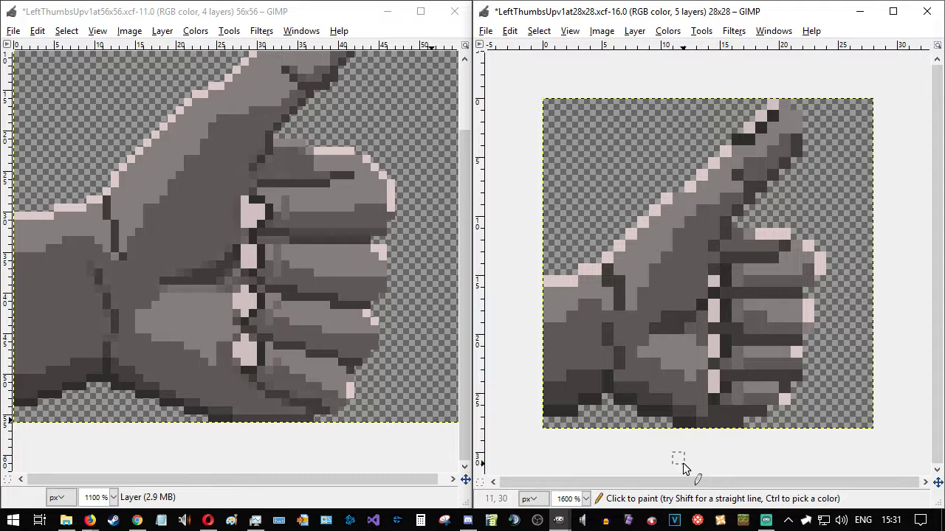
pyautogui.keyDown('ctrl'); pyautogui.scroll(-1, 683, 383); pyautogui.keyUp('ctrl')
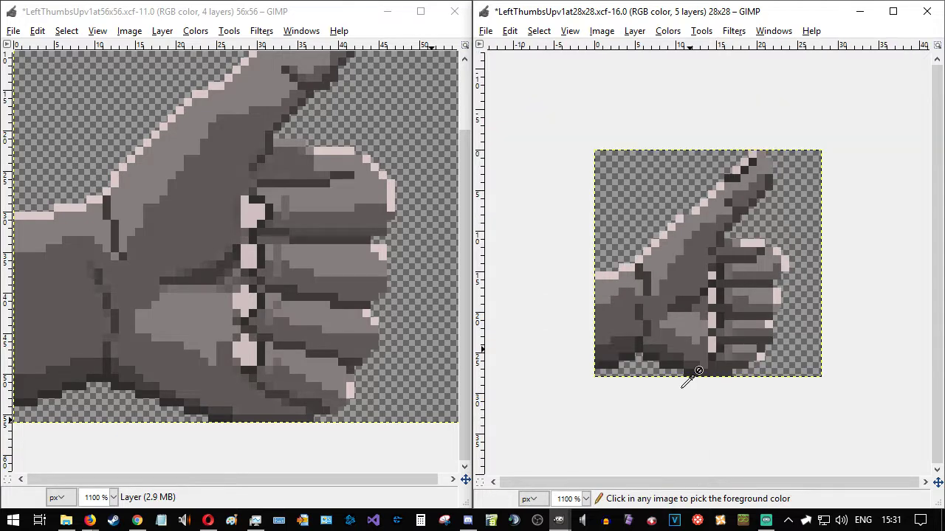
pyautogui.keyDown('ctrl'); pyautogui.scroll(-1, 683, 384); pyautogui.keyUp('ctrl')
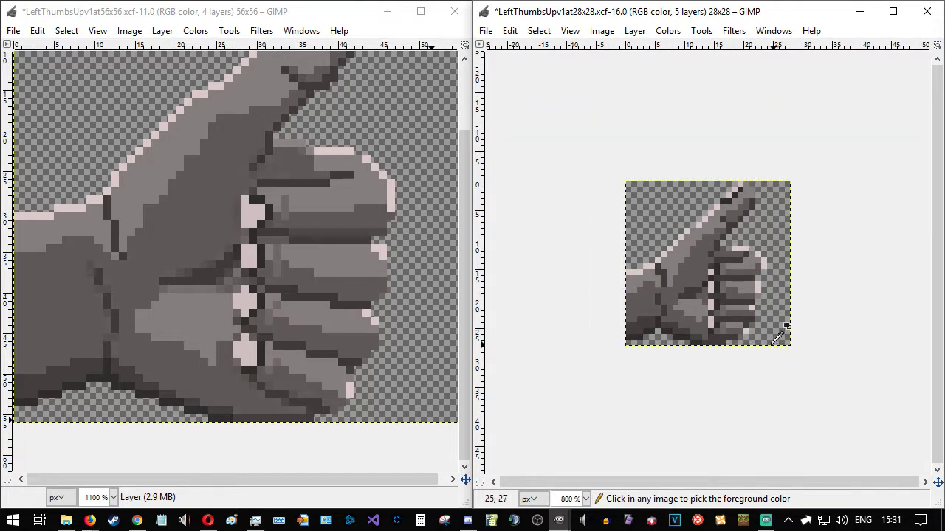
pyautogui.keyDown('ctrl'); pyautogui.scroll(2, 770, 268); pyautogui.keyUp('ctrl')
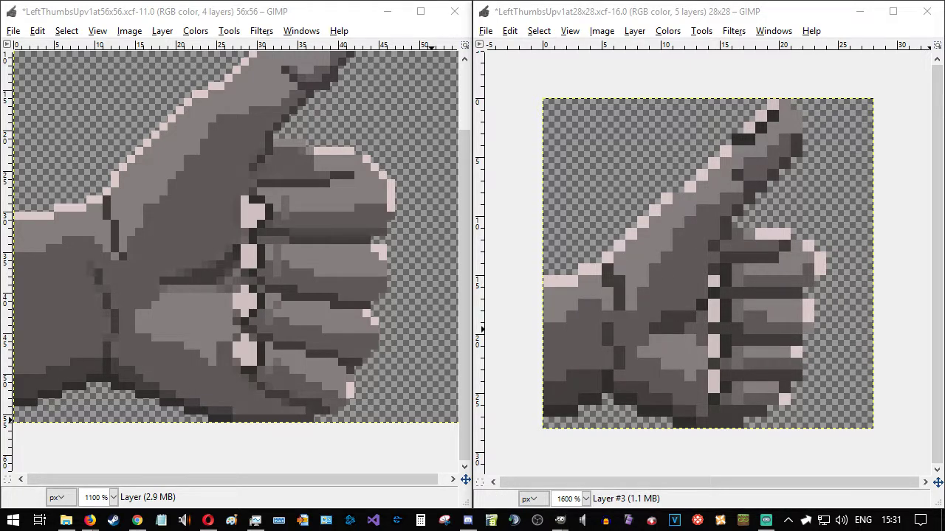
pyautogui.scroll(-5, 714, 369)
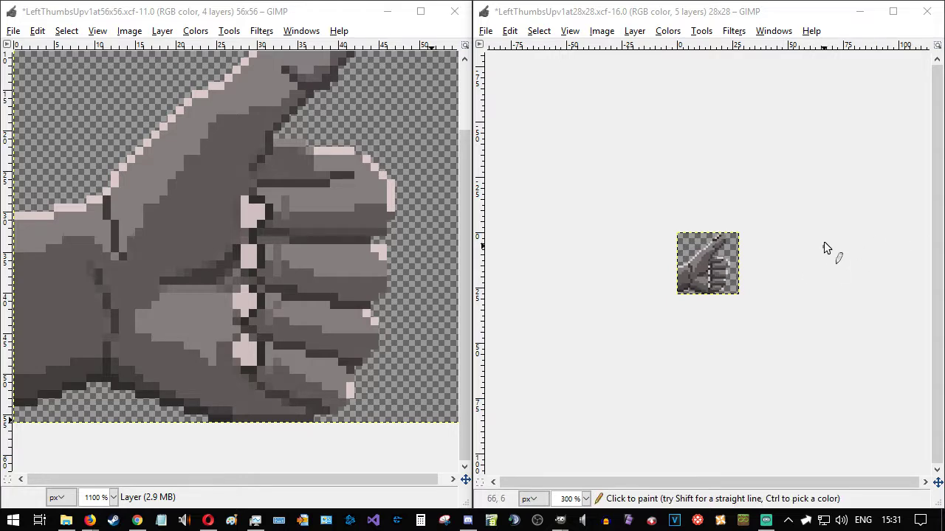
pyautogui.scroll(4, 823, 241)
pyautogui.scroll(2, 824, 241)
pyautogui.scroll(-1, 824, 241)
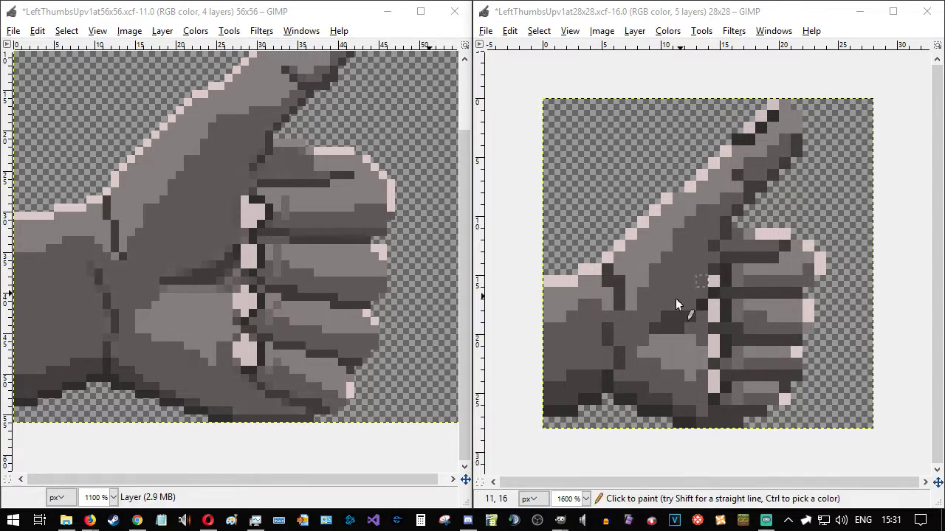
# - Pick the mid grey from the outer edge of the 56x56 thumb tip and shade the 28x28 thumb tip's outer edge with it
pyautogui.scroll(-2, 740, 331)
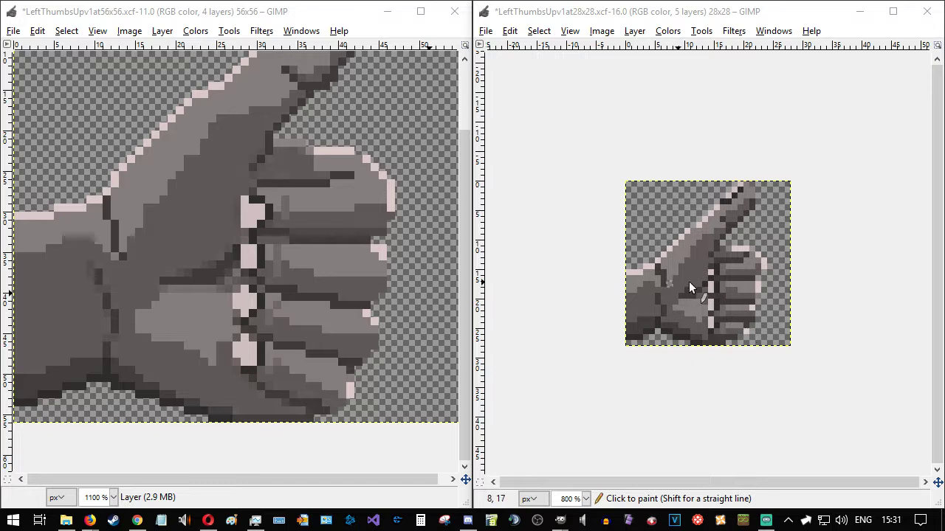
pyautogui.scroll(2, 704, 297)
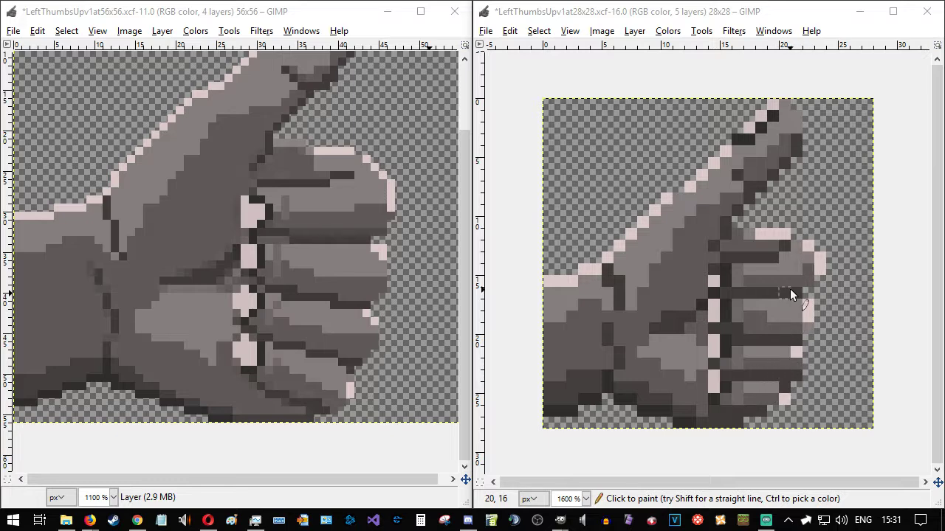
pyautogui.scroll(3, 328, 247)
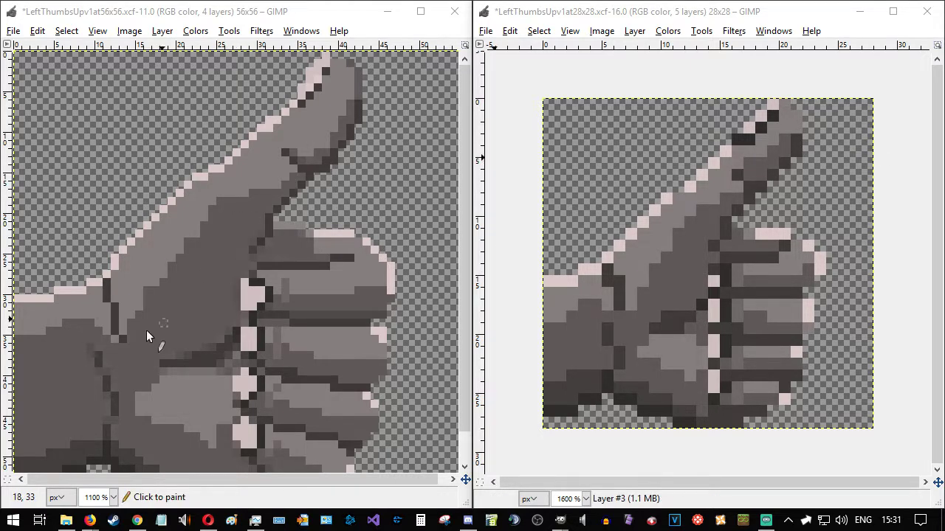
pyautogui.keyDown('ctrl'); pyautogui.click(361, 74); pyautogui.keyUp('ctrl')
pyautogui.moveTo(796, 128); pyautogui.dragTo(790, 110)
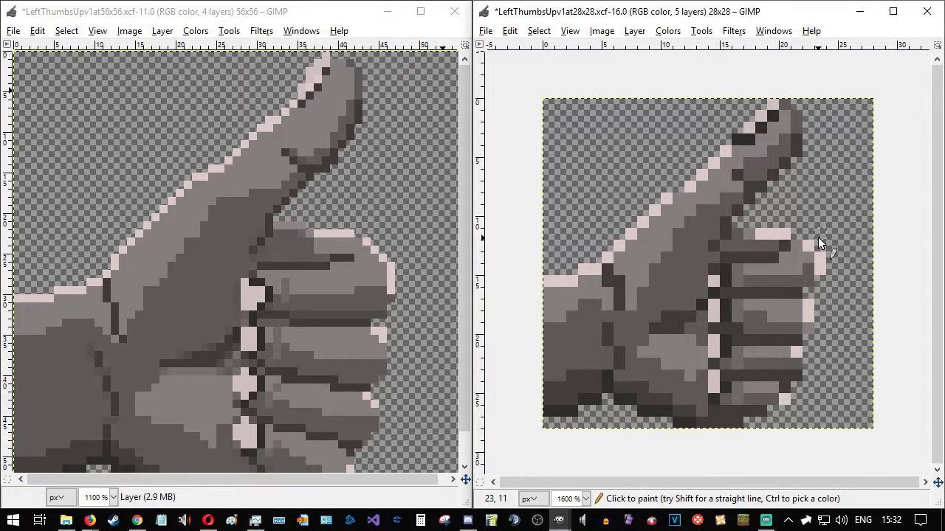
pyautogui.scroll(-2, 815, 243)
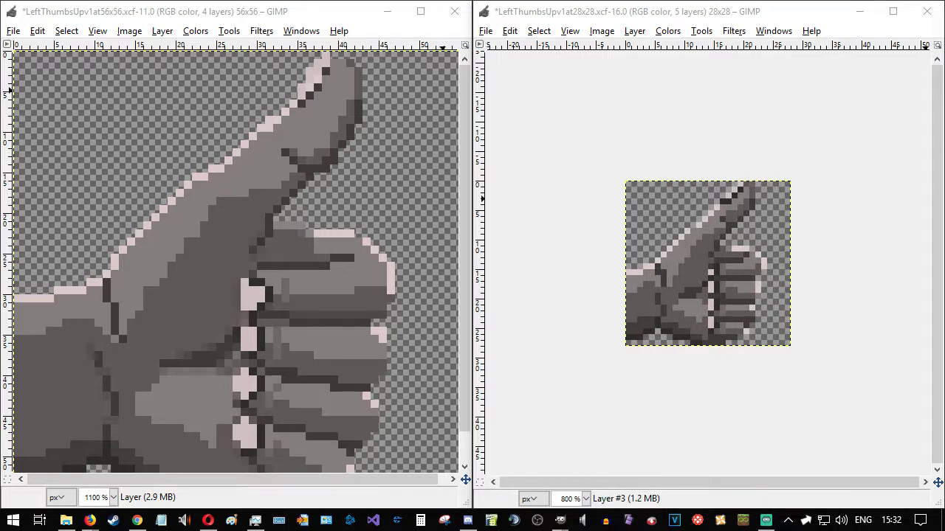
pyautogui.scroll(2, 830, 313)
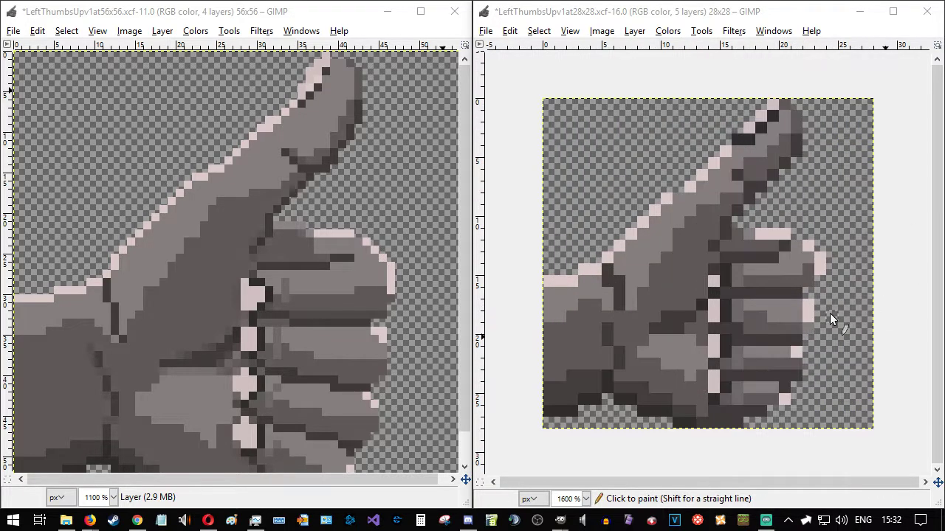
# - Save the 28x28 image and export it as LeftThumbsUpv1at28x28.png, replacing the existing file
pyautogui.hotkey('ctrl', 's')
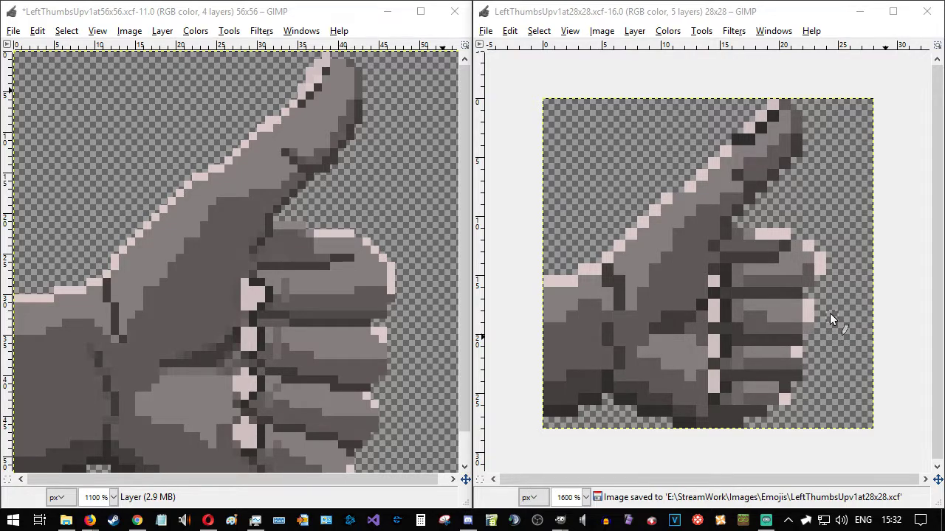
pyautogui.hotkey('ctrl', 'shift', 'e')
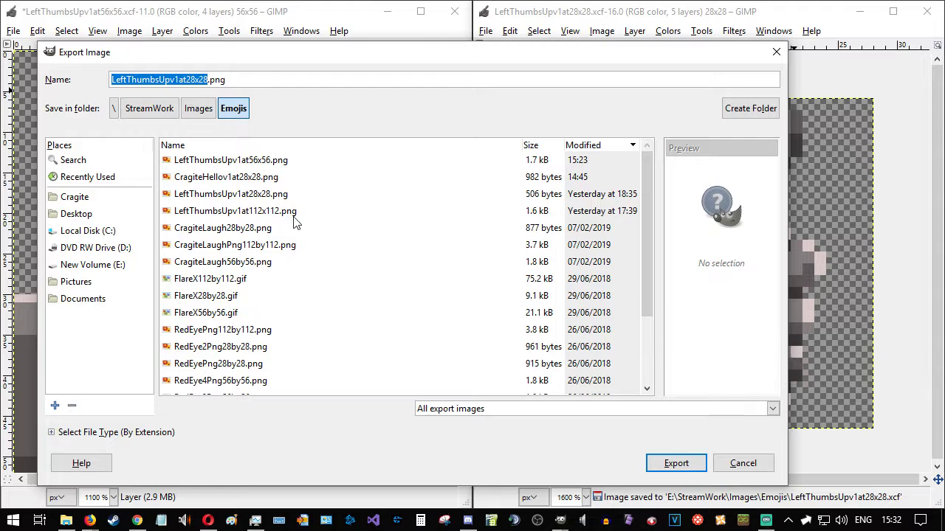
pyautogui.click(664, 457)
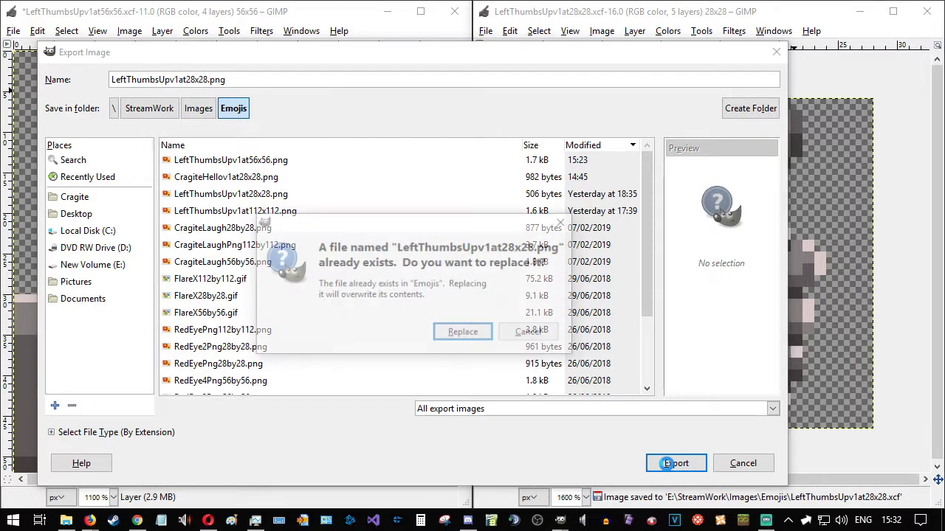
pyautogui.click(473, 333)
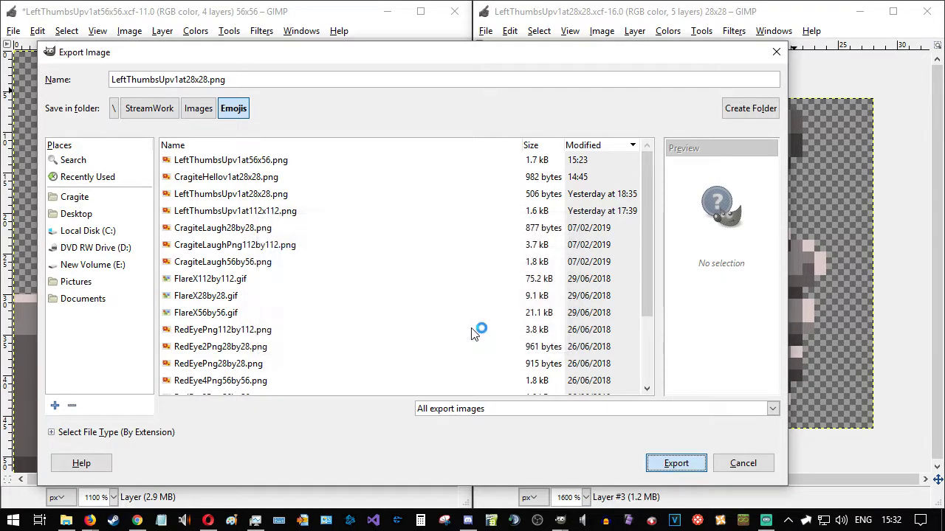
pyautogui.click(478, 398)
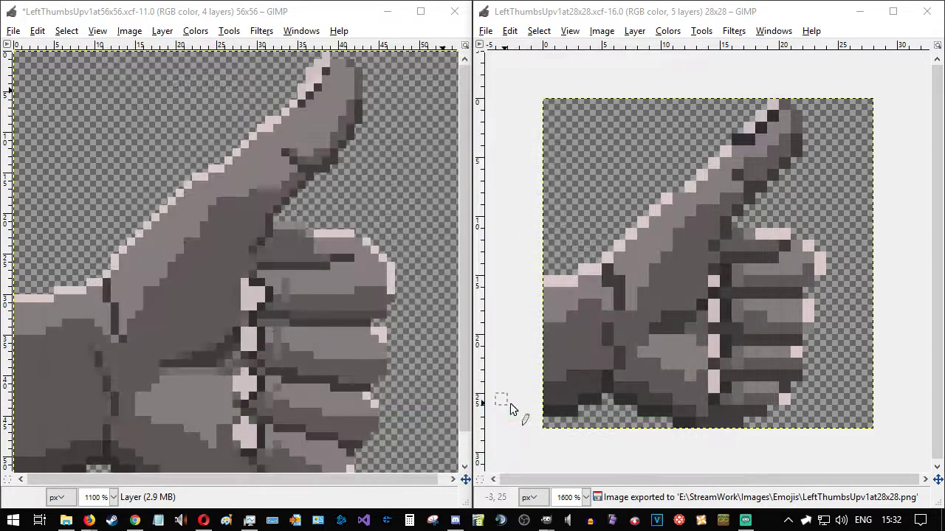
# - Open LeftThumbsUpv1at112x112.xcf and dock its window beside the 56x56 image, enlarged to 400%
pyautogui.click(485, 30)
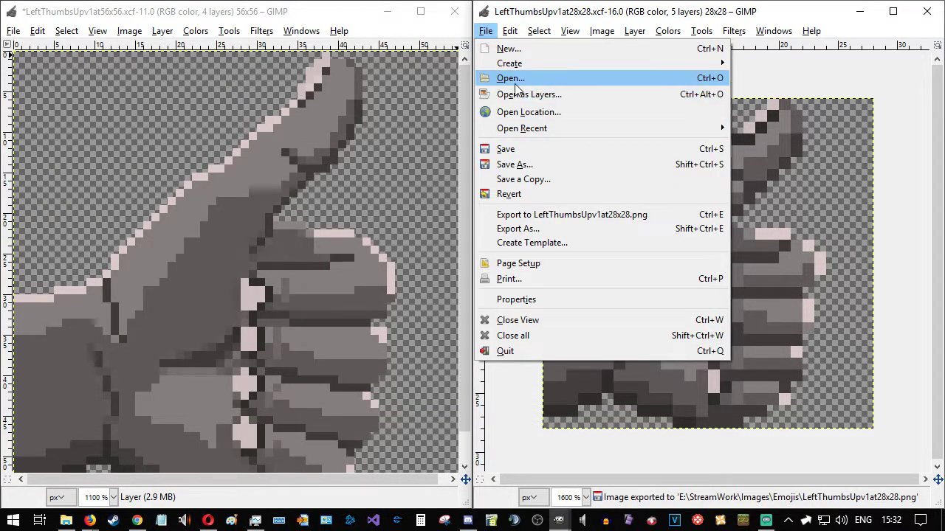
pyautogui.click(512, 79)
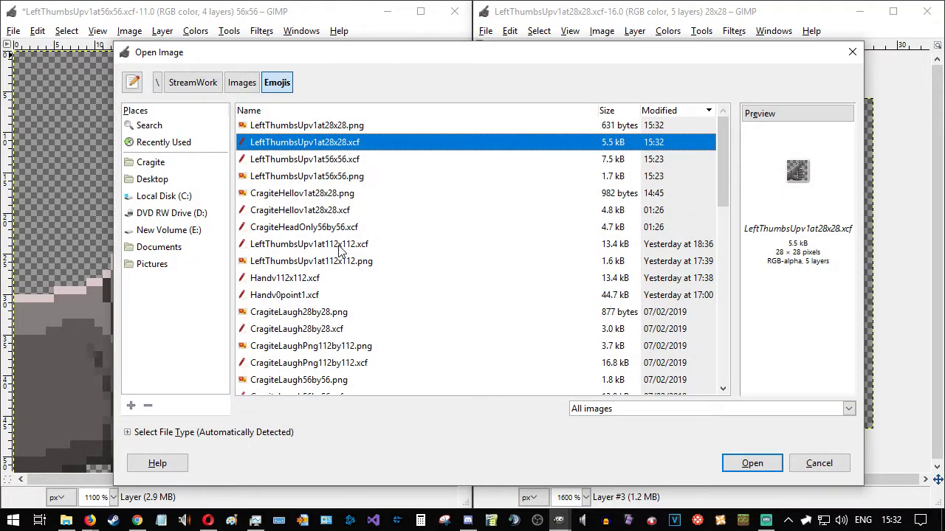
pyautogui.doubleClick(334, 244)
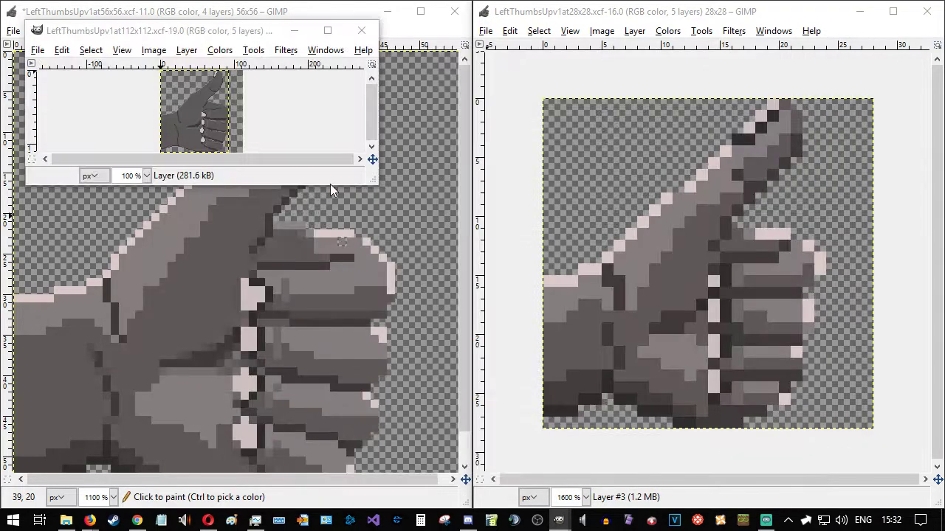
pyautogui.moveTo(223, 30); pyautogui.dragTo(517, 127)
pyautogui.press('super+Right')
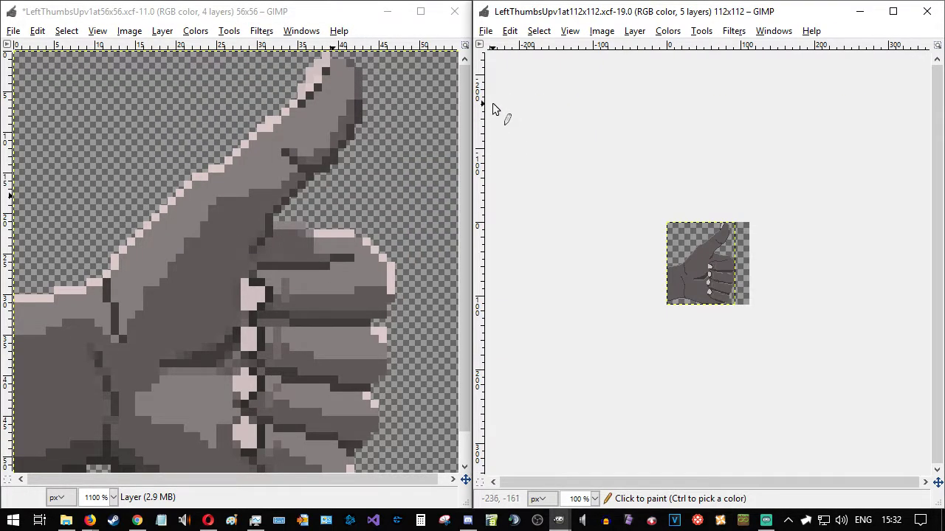
pyautogui.scroll(4, 789, 211)
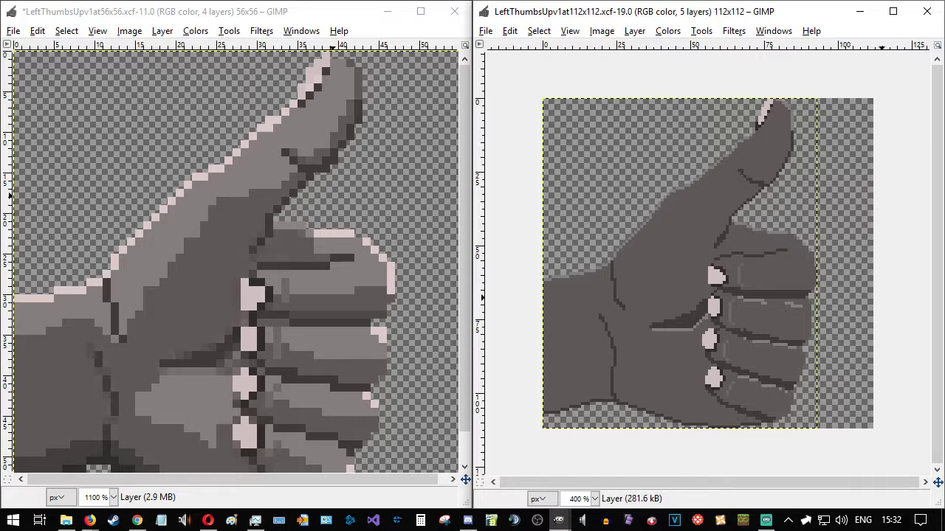
pyautogui.click(89, 520)
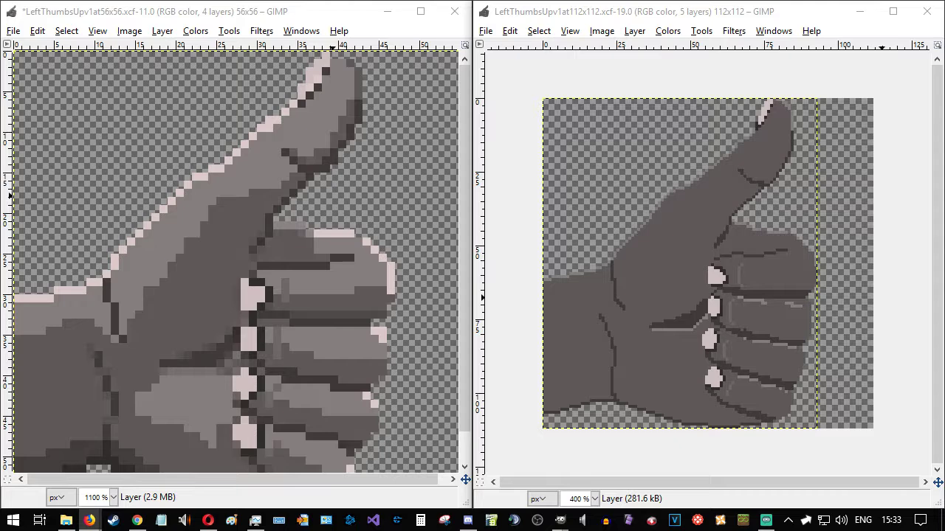
pyautogui.click(547, 14)
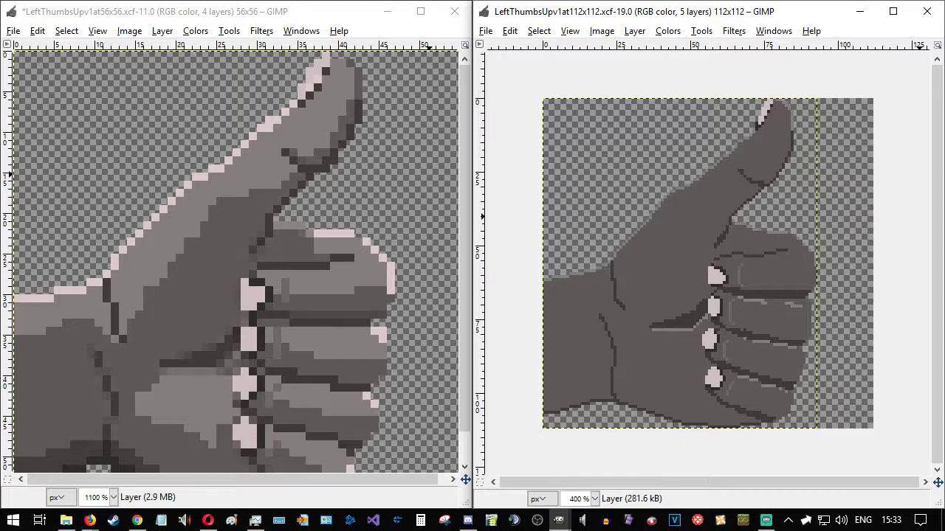
# - Add a new layer to the 112x112 image and paint the wrist and lower thumb's upper edge in pale pink picked from the 56x56 outline
pyautogui.click(815, 15)
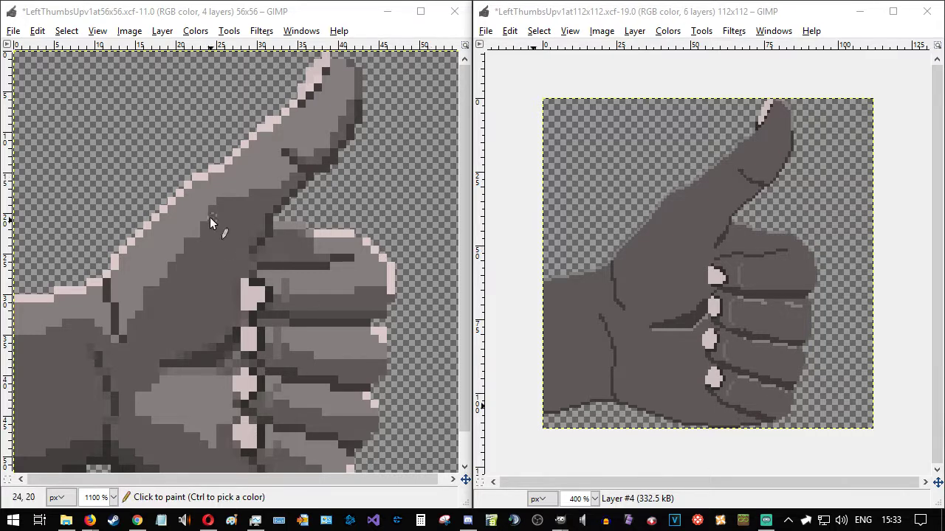
pyautogui.keyDown('ctrl'); pyautogui.click(196, 176); pyautogui.keyUp('ctrl')
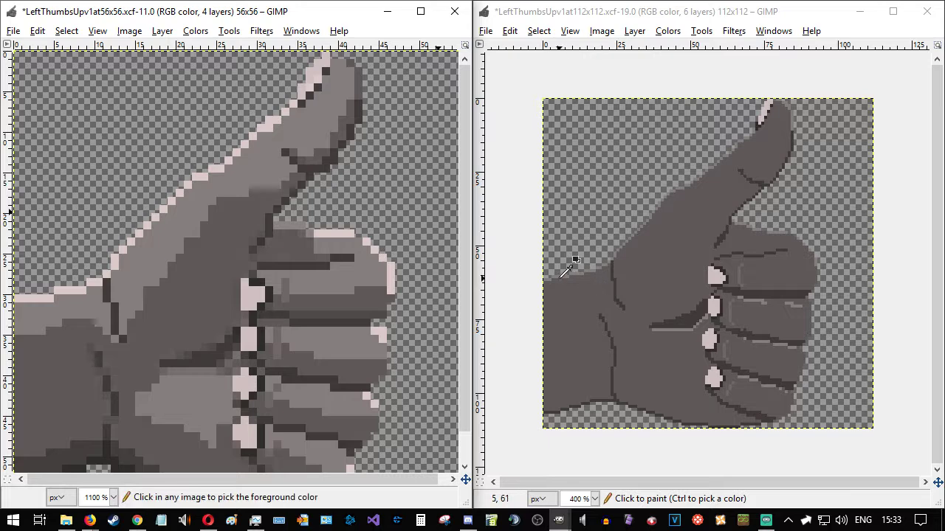
pyautogui.scroll(3, 571, 261)
pyautogui.moveTo(516, 283)
pyautogui.mouseDown()
pyautogui.moveTo(659, 257)
pyautogui.moveTo(704, 226)
pyautogui.moveTo(805, 121)
pyautogui.moveTo(808, 106)
pyautogui.mouseUp()
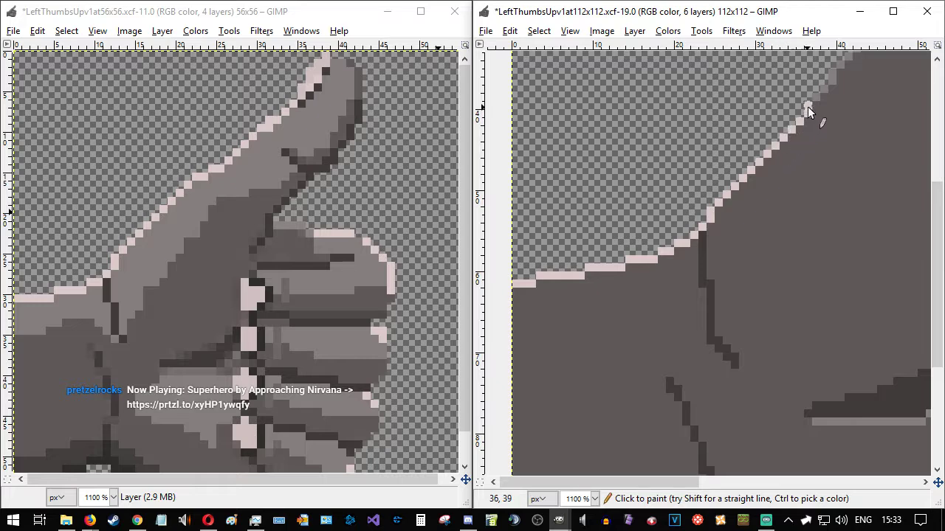
# - Continue the pale pink highlight pixel by pixel along the 112x112 thumb's upper edge as far as the thumbnail
pyautogui.click(649, 481)
pyautogui.scroll(3, 732, 282)
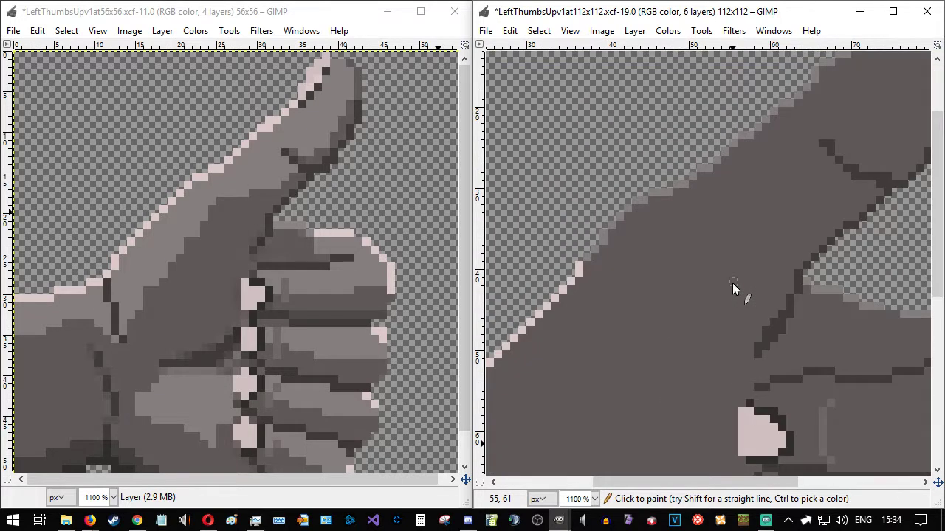
pyautogui.scroll(2, 692, 302)
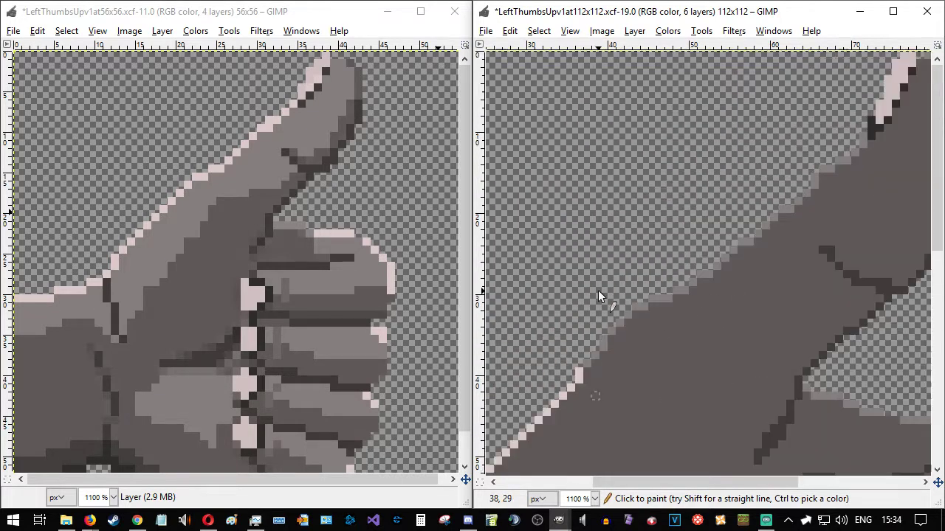
pyautogui.click(593, 357)
pyautogui.click(605, 338)
pyautogui.click(610, 331)
pyautogui.click(619, 324)
pyautogui.click(627, 314)
pyautogui.click(635, 307)
pyautogui.click(641, 307)
pyautogui.click(654, 299)
pyautogui.click(660, 297)
pyautogui.click(668, 296)
pyautogui.click(685, 288)
pyautogui.click(693, 282)
pyautogui.click(699, 276)
pyautogui.click(709, 273)
pyautogui.click(716, 267)
pyautogui.click(724, 259)
pyautogui.click(731, 252)
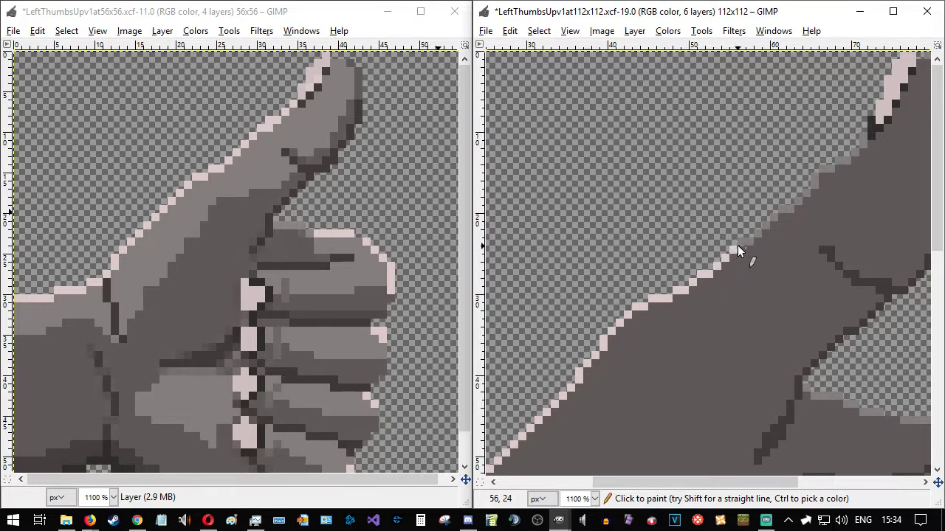
pyautogui.click(741, 243)
pyautogui.click(748, 241)
pyautogui.click(757, 235)
pyautogui.click(767, 226)
pyautogui.click(774, 218)
pyautogui.click(783, 211)
pyautogui.click(795, 199)
pyautogui.click(803, 193)
pyautogui.click(810, 184)
pyautogui.click(814, 176)
pyautogui.click(823, 169)
pyautogui.click(831, 168)
pyautogui.click(842, 157)
pyautogui.click(852, 154)
pyautogui.click(859, 147)
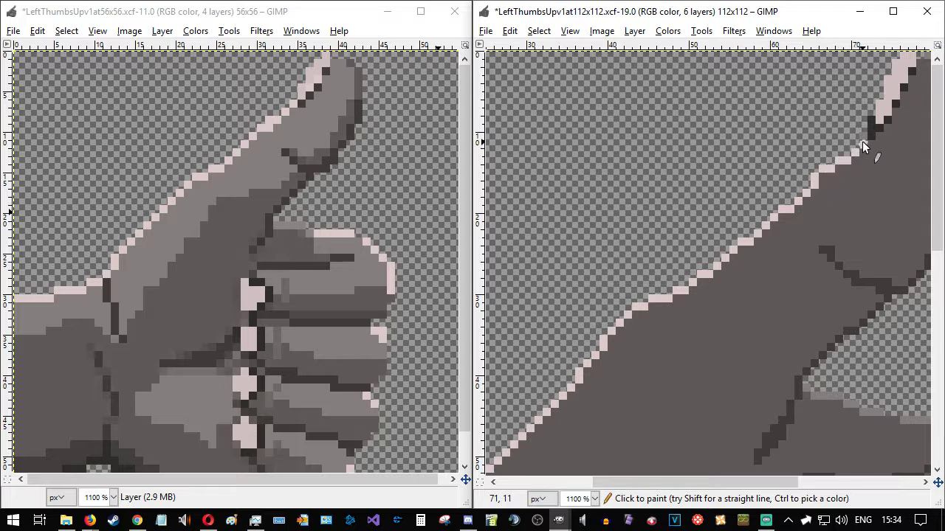
# - Paint a pale pink highlight along the top edge and around the outer knuckle of the 112x112 index finger
pyautogui.moveTo(755, 480); pyautogui.dragTo(846, 480)
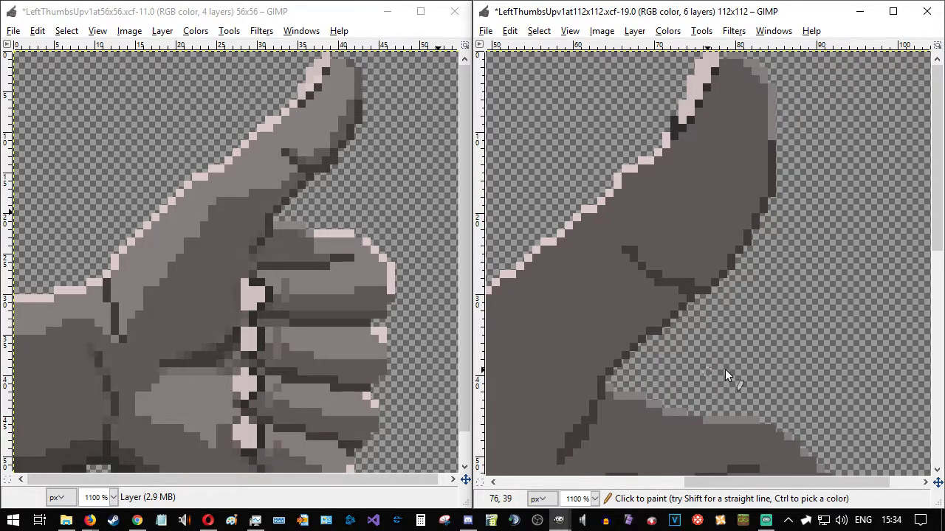
pyautogui.scroll(-2, 704, 379)
pyautogui.scroll(2, 720, 327)
pyautogui.scroll(-4, 667, 286)
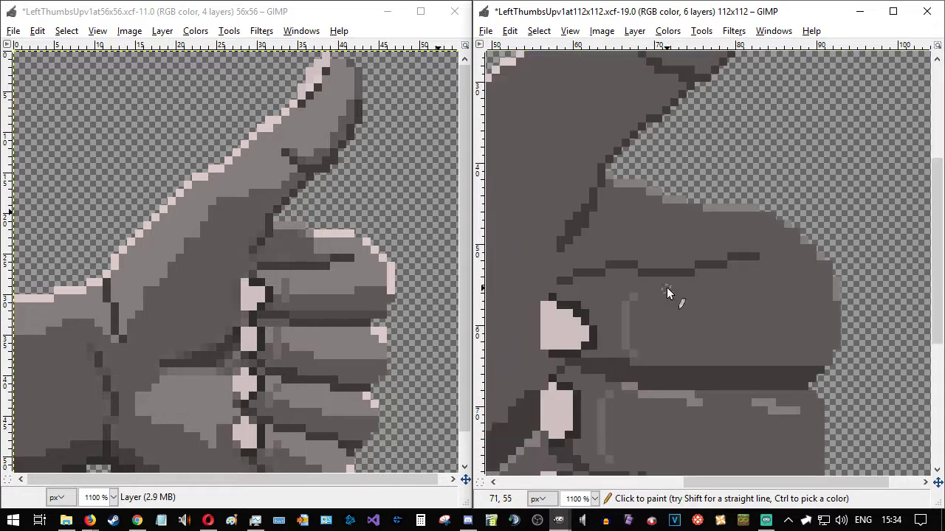
pyautogui.moveTo(617, 181)
pyautogui.mouseDown()
pyautogui.moveTo(641, 182)
pyautogui.moveTo(665, 201)
pyautogui.moveTo(752, 210)
pyautogui.mouseUp()
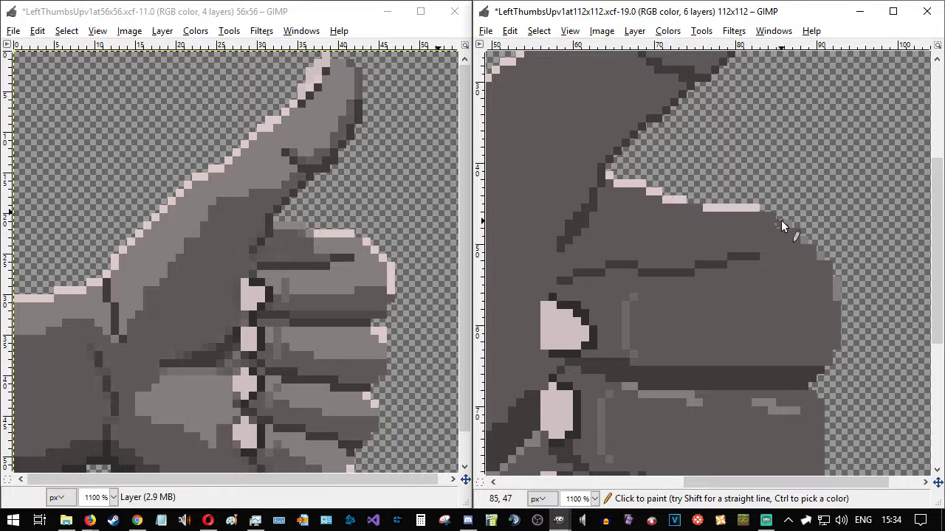
pyautogui.click(803, 239)
pyautogui.click(819, 256)
pyautogui.click(835, 283)
pyautogui.click(837, 296)
# - Paint over the light grey highlight segments along the upper edges of the lower three 112x112 fingers in pale pink
pyautogui.scroll(-3, 845, 299)
pyautogui.scroll(-1, 843, 296)
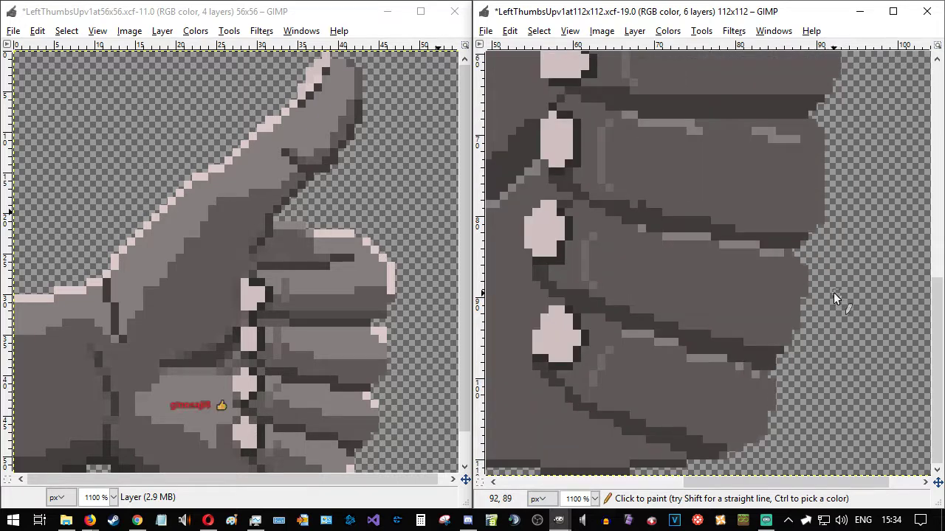
pyautogui.click(625, 114)
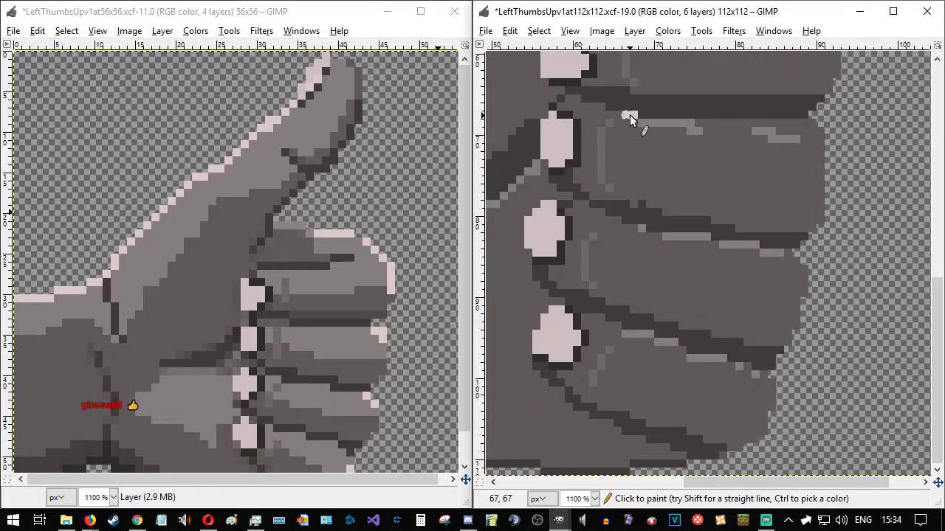
pyautogui.moveTo(646, 122); pyautogui.dragTo(695, 130)
pyautogui.moveTo(756, 131); pyautogui.dragTo(792, 139)
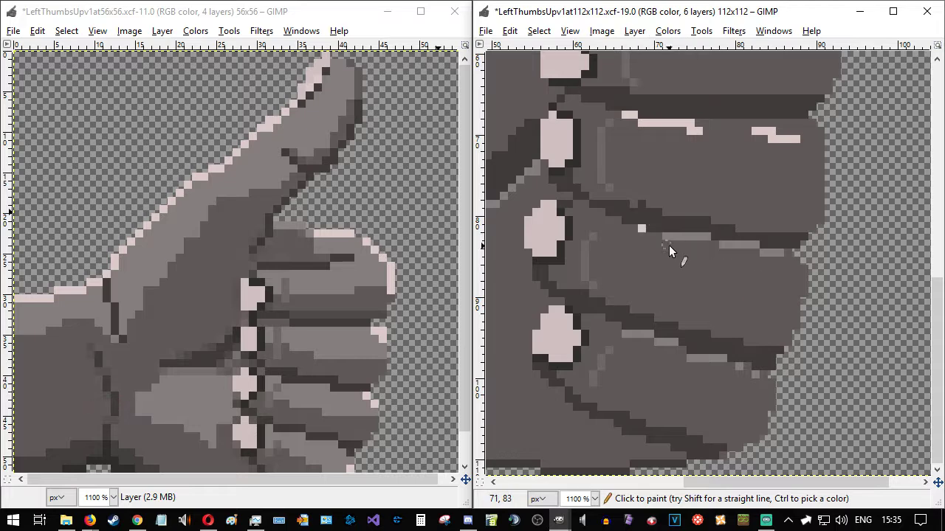
pyautogui.moveTo(664, 238); pyautogui.dragTo(776, 251)
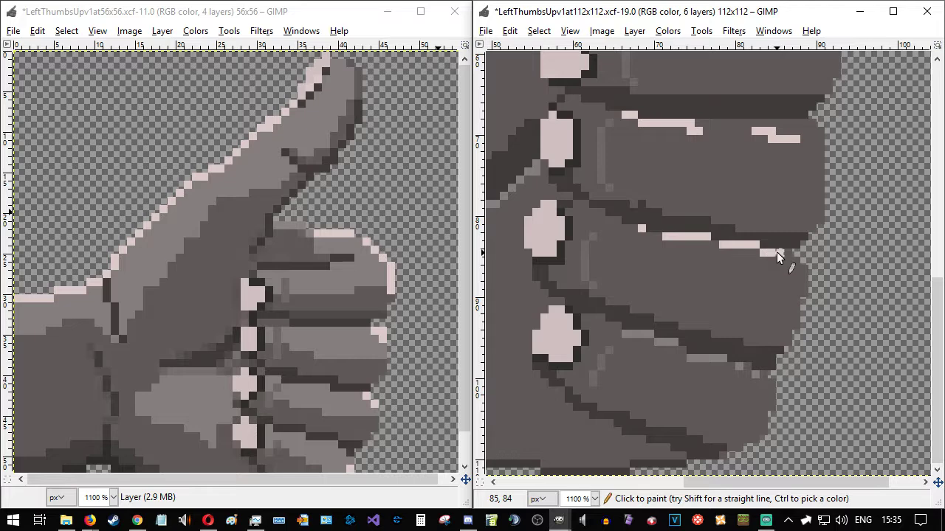
pyautogui.moveTo(636, 334); pyautogui.dragTo(722, 358)
pyautogui.click(737, 365)
pyautogui.click(753, 373)
# - Pick the light grey from the 56x56 thumb and paint the lower boundary of the 112x112 wrist highlight from the crease to the image edge
pyautogui.moveTo(711, 482); pyautogui.dragTo(614, 461)
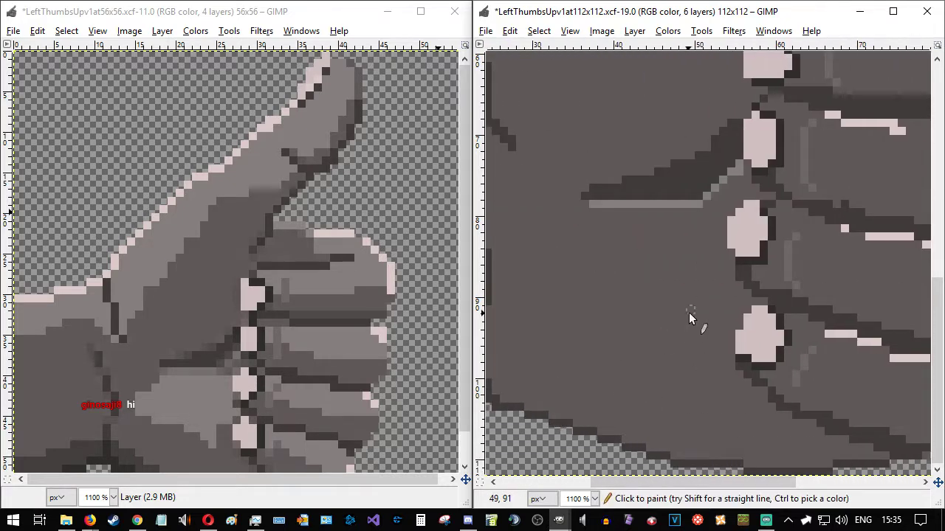
pyautogui.scroll(3, 679, 321)
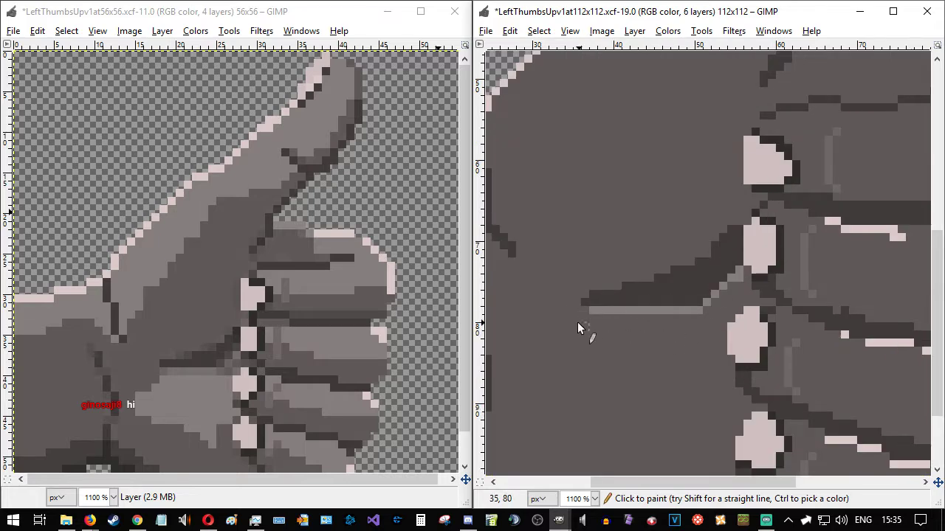
pyautogui.scroll(5, 608, 333)
pyautogui.scroll(2, 608, 327)
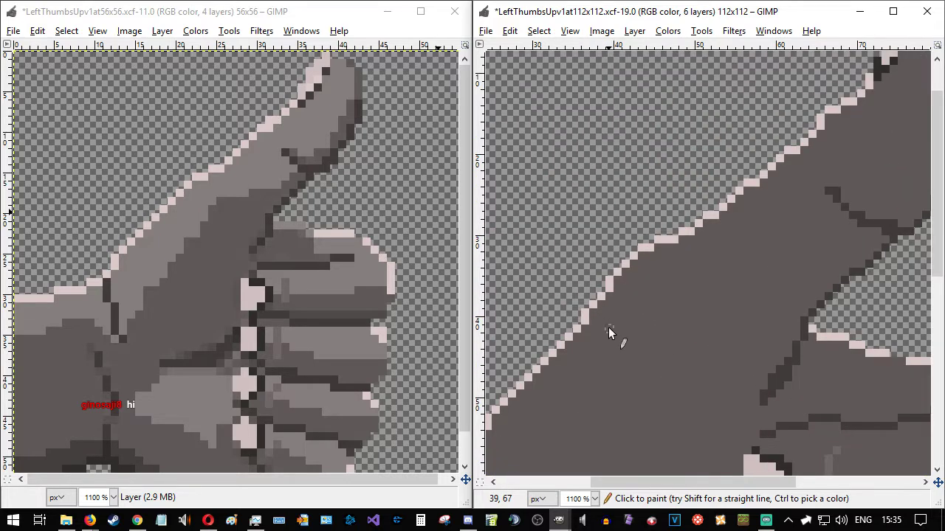
pyautogui.scroll(-8, 609, 328)
pyautogui.keyDown('ctrl'); pyautogui.click(241, 172); pyautogui.keyUp('ctrl')
pyautogui.moveTo(619, 484); pyautogui.dragTo(527, 482)
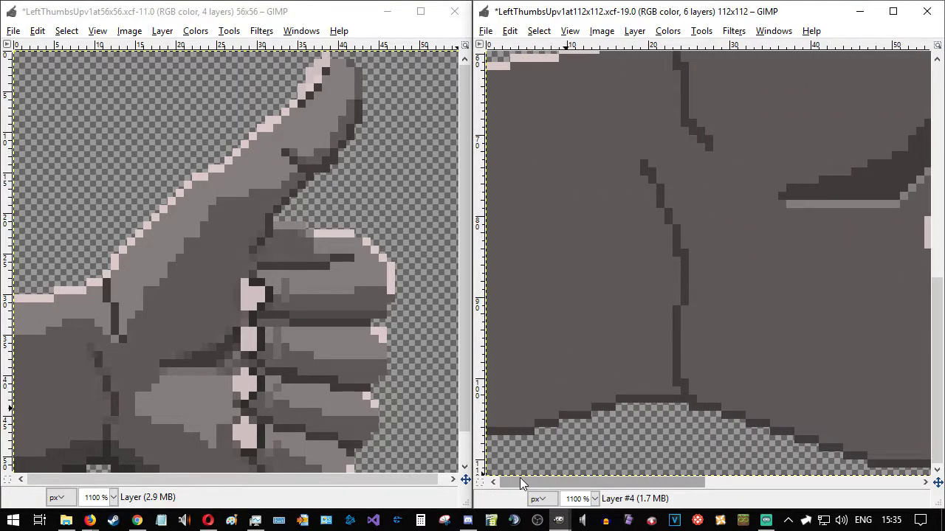
pyautogui.scroll(3, 500, 288)
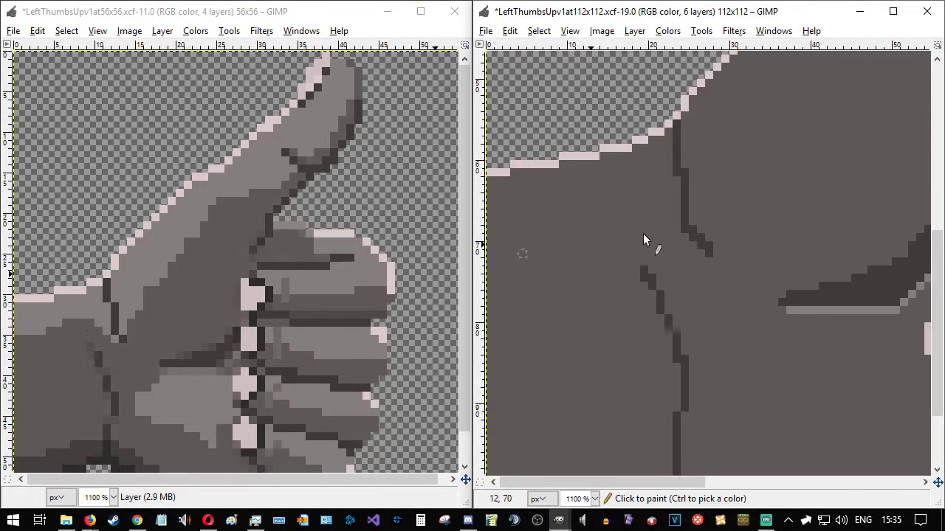
pyautogui.click(700, 251)
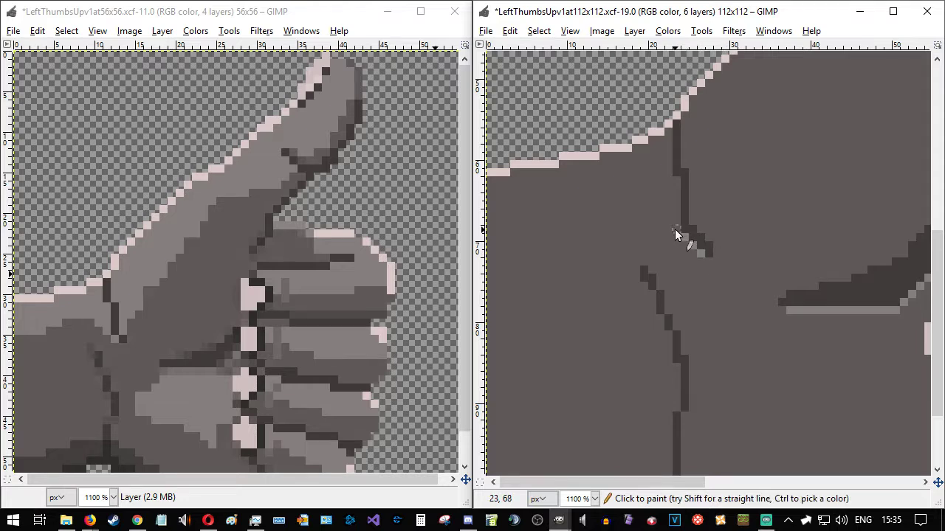
pyautogui.moveTo(675, 228)
pyautogui.mouseDown()
pyautogui.moveTo(643, 203)
pyautogui.moveTo(618, 203)
pyautogui.moveTo(541, 249)
pyautogui.moveTo(476, 259)
pyautogui.mouseUp()
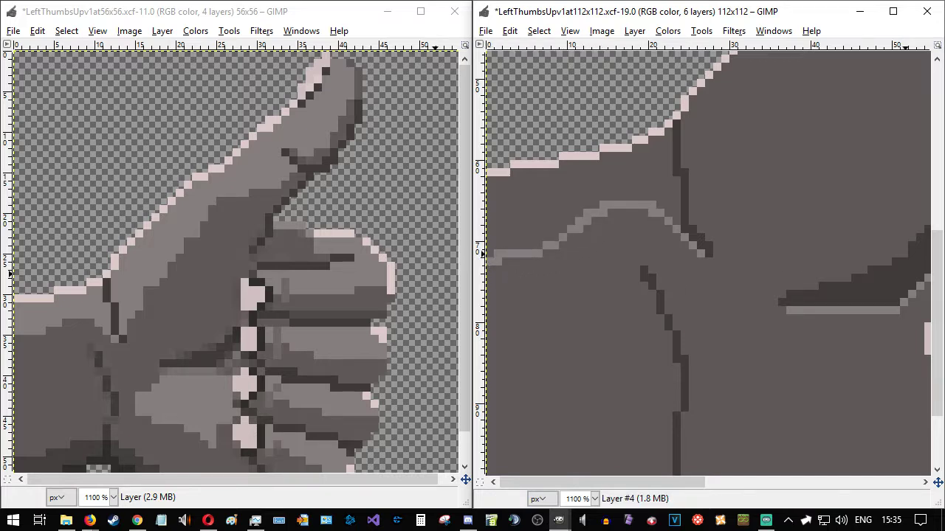
# - Delete the uneven light grey pixels where the wrist highlight boundary meets the image edge and repaint its end pixel level with the line
pyautogui.press('r')
pyautogui.moveTo(526, 259); pyautogui.dragTo(478, 281)
pyautogui.press('Delete')
pyautogui.click(790, 295)
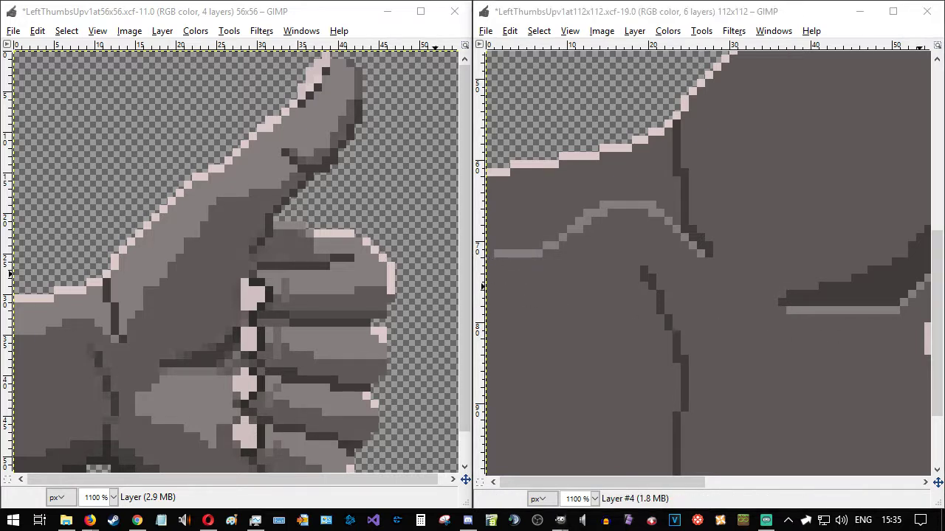
pyautogui.click(490, 253)
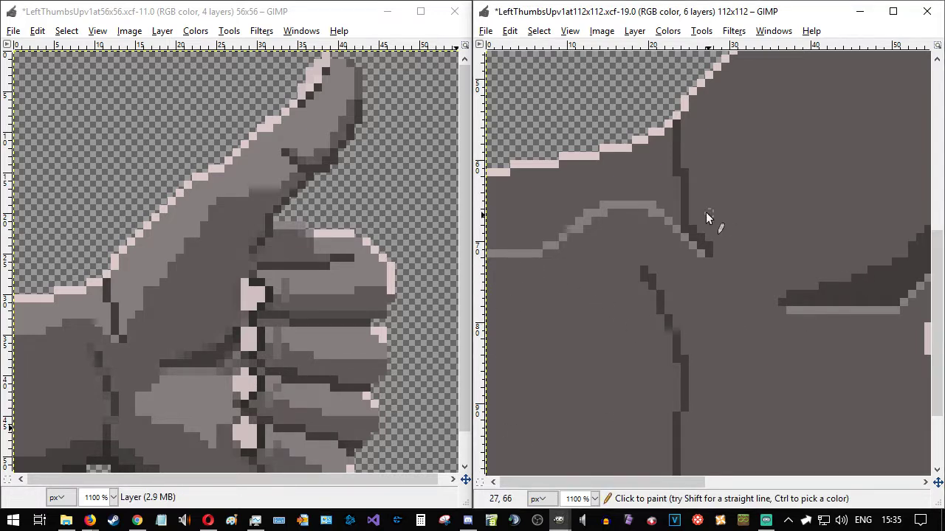
# - Outline the 112x112 wrist highlight along the dark crease and beneath the pale pink edge, and fill the enclosed area with light grey
pyautogui.moveTo(668, 138); pyautogui.dragTo(667, 180)
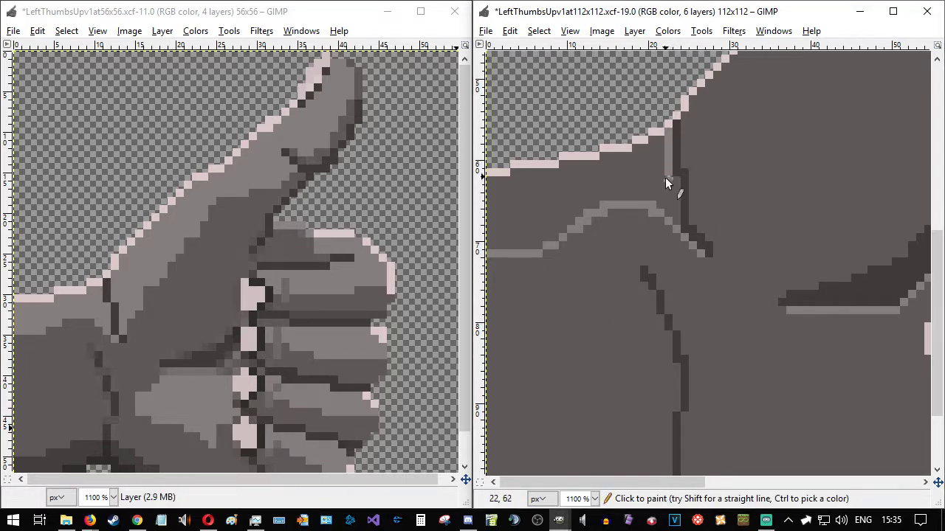
pyautogui.moveTo(675, 216); pyautogui.dragTo(669, 183)
pyautogui.moveTo(666, 142); pyautogui.dragTo(603, 155)
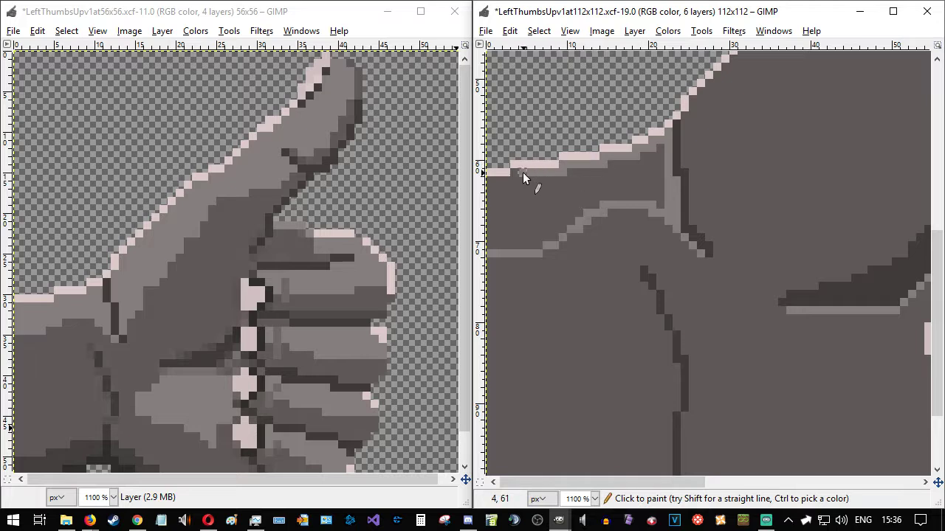
pyautogui.moveTo(519, 177); pyautogui.dragTo(498, 185)
pyautogui.click(534, 214)
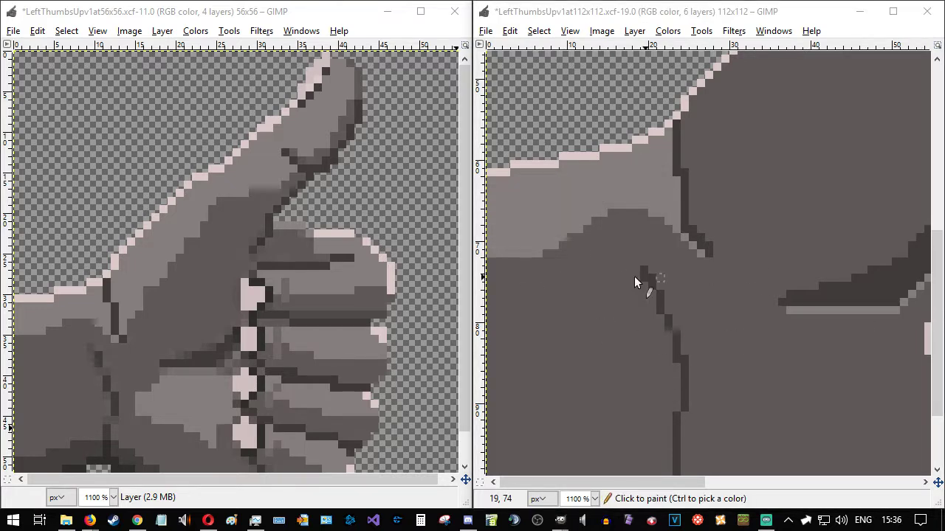
# - Paint a stepped light grey boundary across the 112x112 thumb from the wrist crease to the thumb joint crease, redoing the first attempt
pyautogui.moveTo(634, 484); pyautogui.dragTo(690, 488)
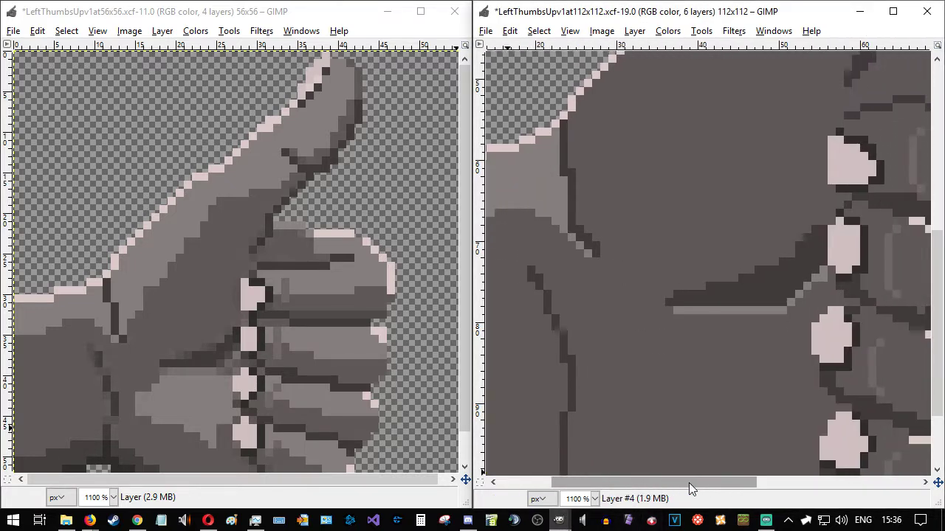
pyautogui.scroll(5, 789, 307)
pyautogui.scroll(-2, 787, 312)
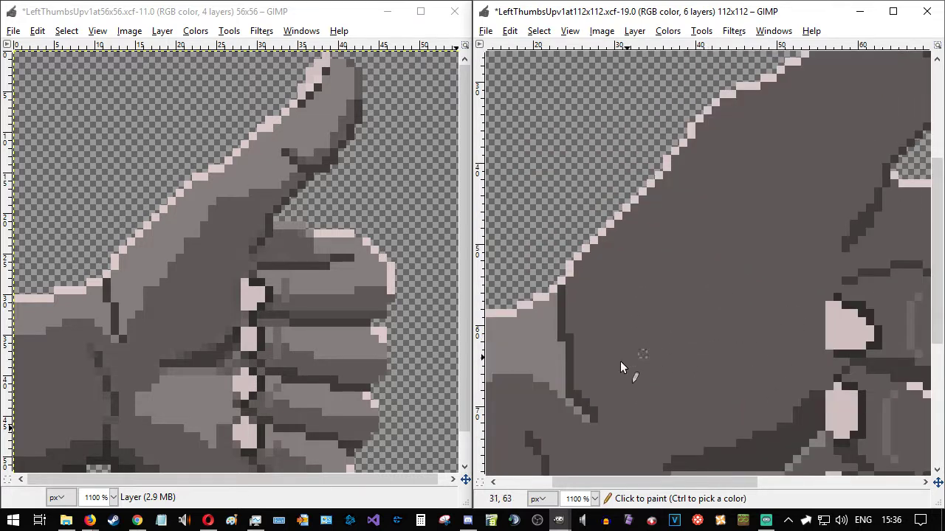
pyautogui.moveTo(631, 483); pyautogui.dragTo(658, 481)
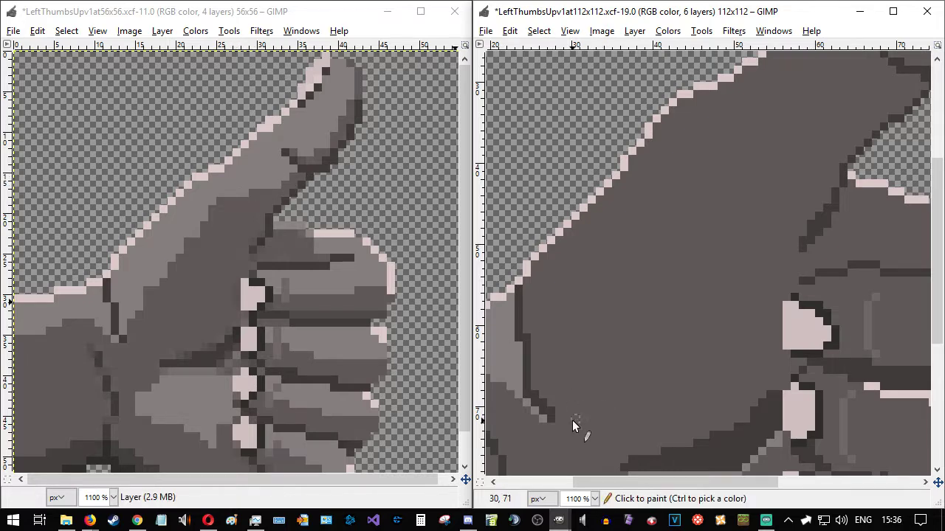
pyautogui.moveTo(553, 402)
pyautogui.mouseDown()
pyautogui.moveTo(577, 327)
pyautogui.moveTo(599, 320)
pyautogui.moveTo(621, 287)
pyautogui.moveTo(622, 264)
pyautogui.moveTo(651, 248)
pyautogui.moveTo(674, 203)
pyautogui.moveTo(747, 180)
pyautogui.mouseUp()
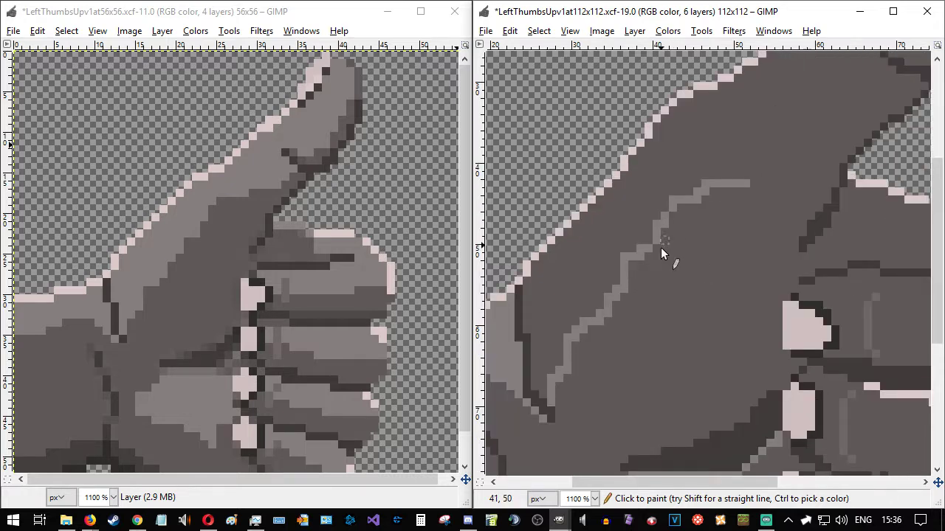
pyautogui.hotkey('ctrl', 'z')
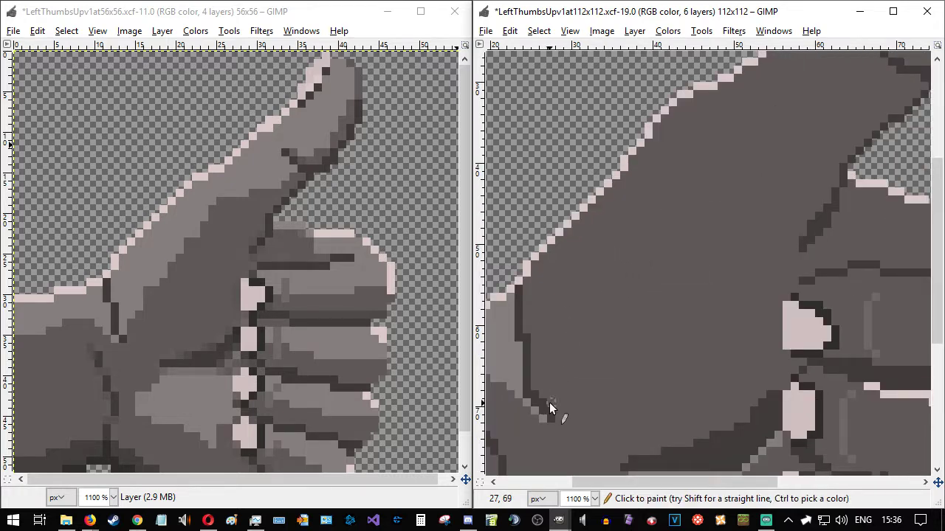
pyautogui.moveTo(550, 404)
pyautogui.mouseDown()
pyautogui.moveTo(585, 318)
pyautogui.moveTo(604, 314)
pyautogui.moveTo(649, 270)
pyautogui.moveTo(659, 243)
pyautogui.moveTo(705, 207)
pyautogui.moveTo(721, 172)
pyautogui.moveTo(772, 153)
pyautogui.mouseUp()
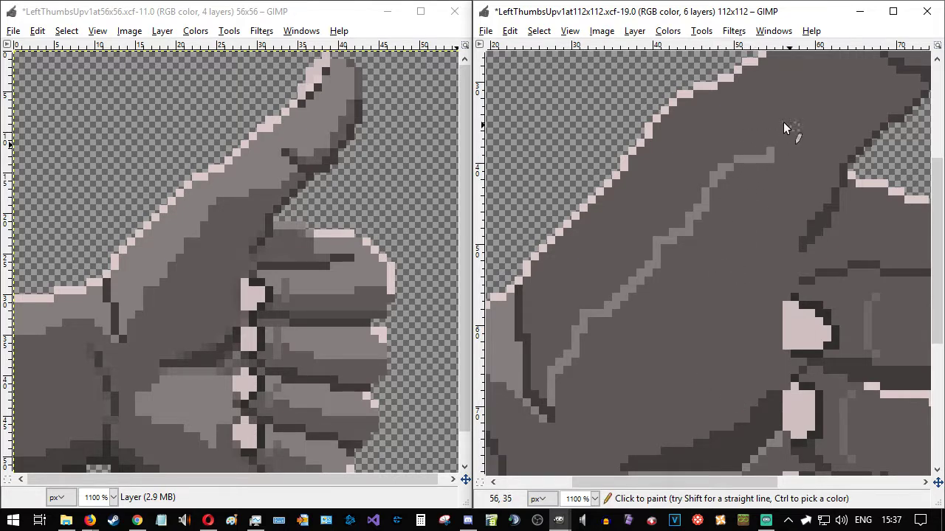
pyautogui.moveTo(722, 166)
pyautogui.mouseDown()
pyautogui.moveTo(749, 136)
pyautogui.moveTo(786, 133)
pyautogui.mouseUp()
pyautogui.scroll(2, 775, 320)
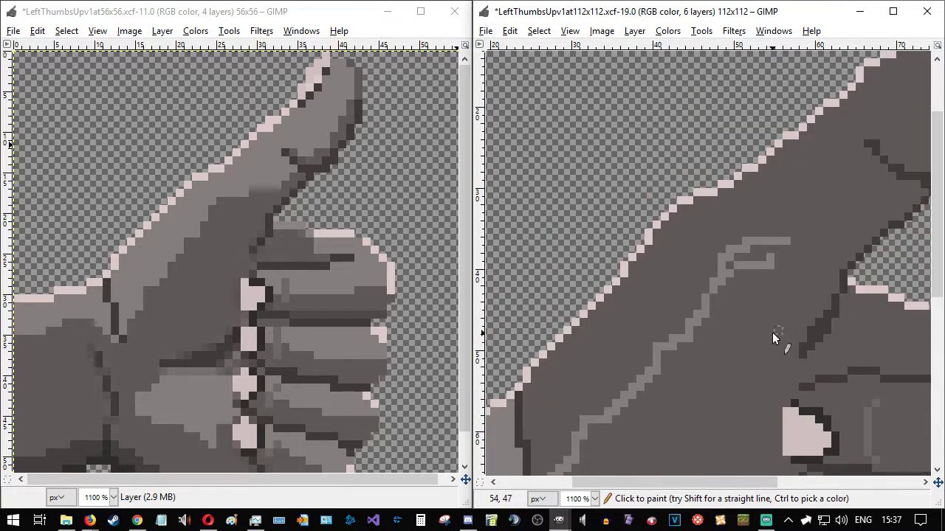
pyautogui.moveTo(591, 482); pyautogui.dragTo(678, 485)
pyautogui.moveTo(588, 236); pyautogui.dragTo(685, 173)
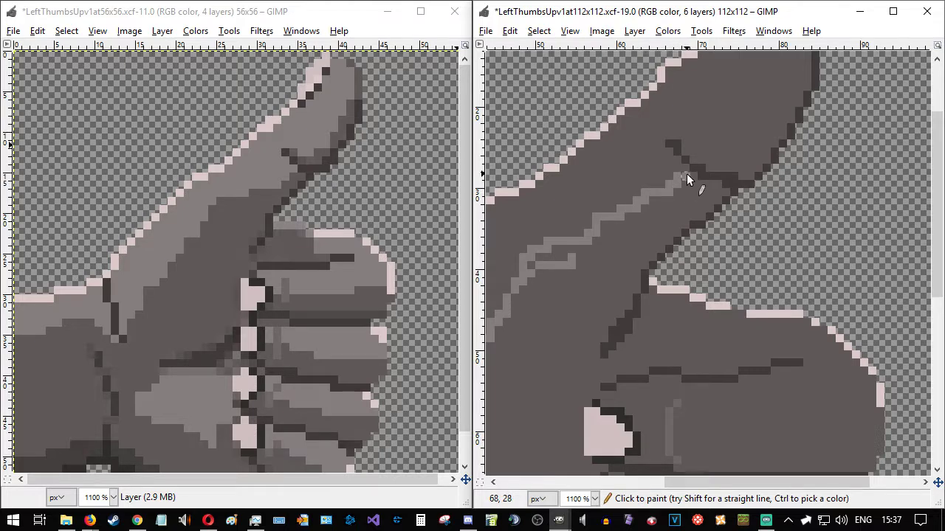
# - Close the light grey thumb outline along the joint crease, pale pink edge and wrist crease, and fill the enclosed area with light grey
pyautogui.moveTo(673, 481); pyautogui.dragTo(675, 436)
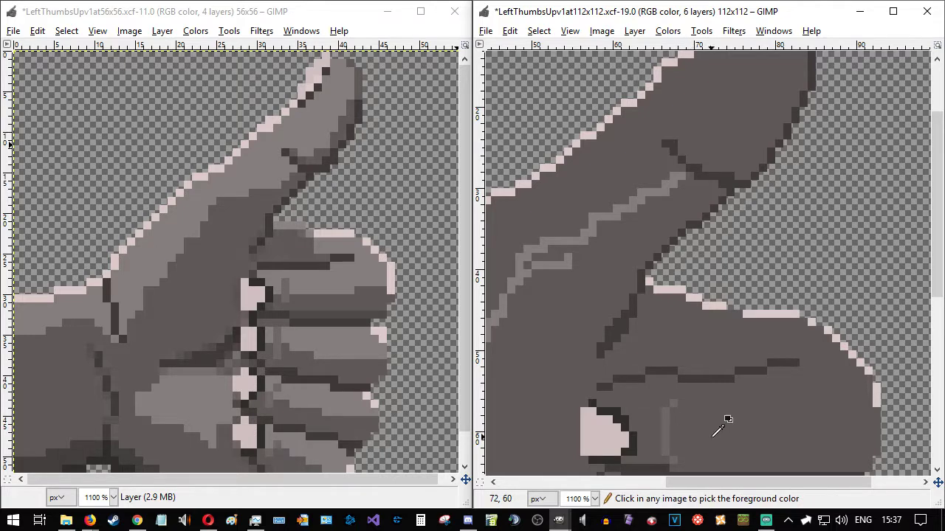
pyautogui.hotkey('ctrl', 'z')
pyautogui.hotkey('ctrl', 'y')
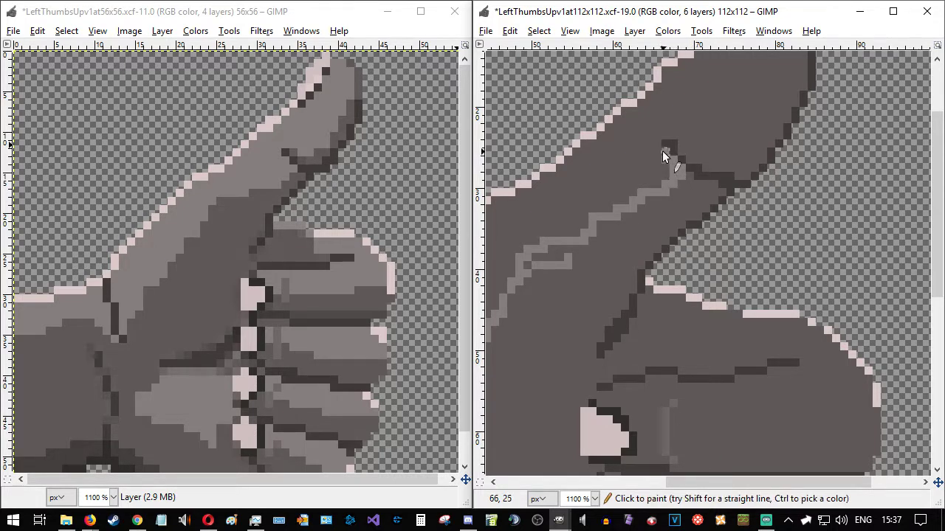
pyautogui.moveTo(654, 128)
pyautogui.mouseDown()
pyautogui.moveTo(627, 112)
pyautogui.moveTo(584, 143)
pyautogui.moveTo(569, 170)
pyautogui.moveTo(545, 174)
pyautogui.moveTo(497, 199)
pyautogui.mouseUp()
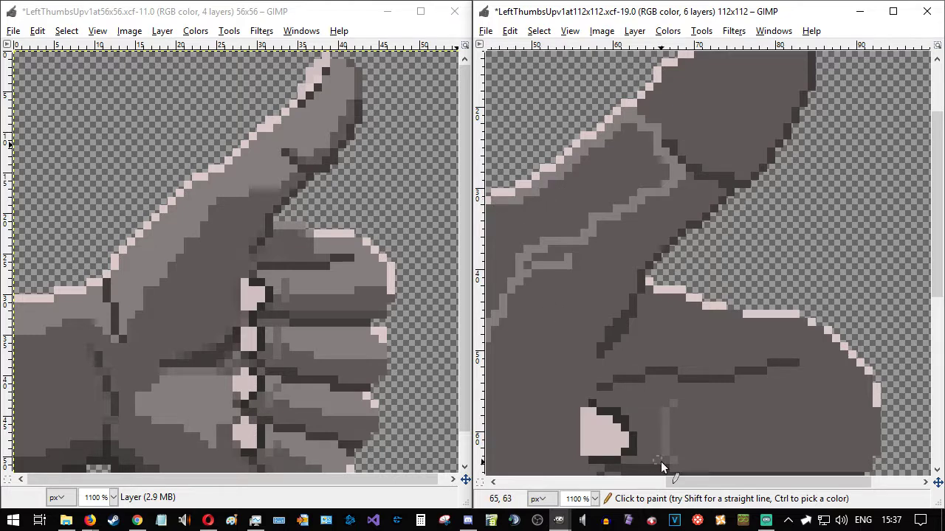
pyautogui.moveTo(686, 479); pyautogui.dragTo(527, 476)
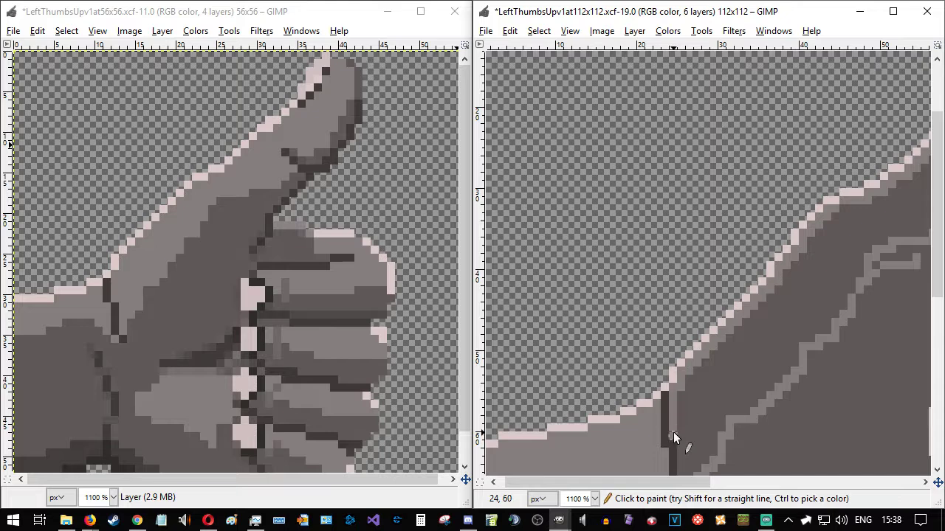
pyautogui.scroll(-5, 694, 402)
pyautogui.moveTo(685, 228); pyautogui.dragTo(688, 282)
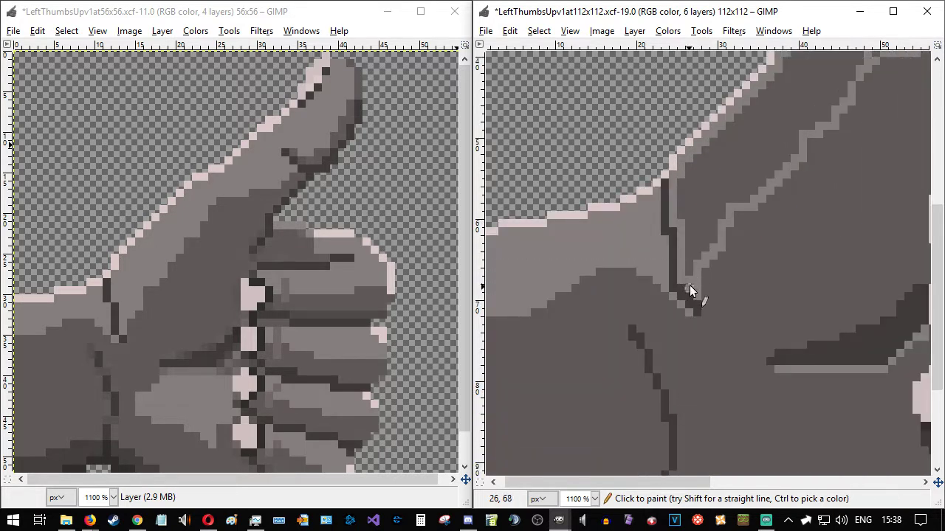
pyautogui.scroll(3, 768, 269)
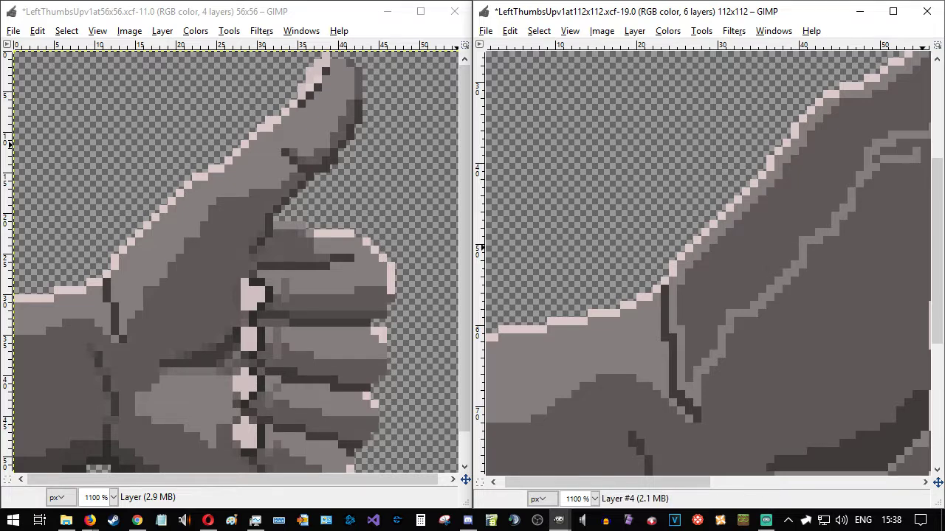
pyautogui.click(759, 244)
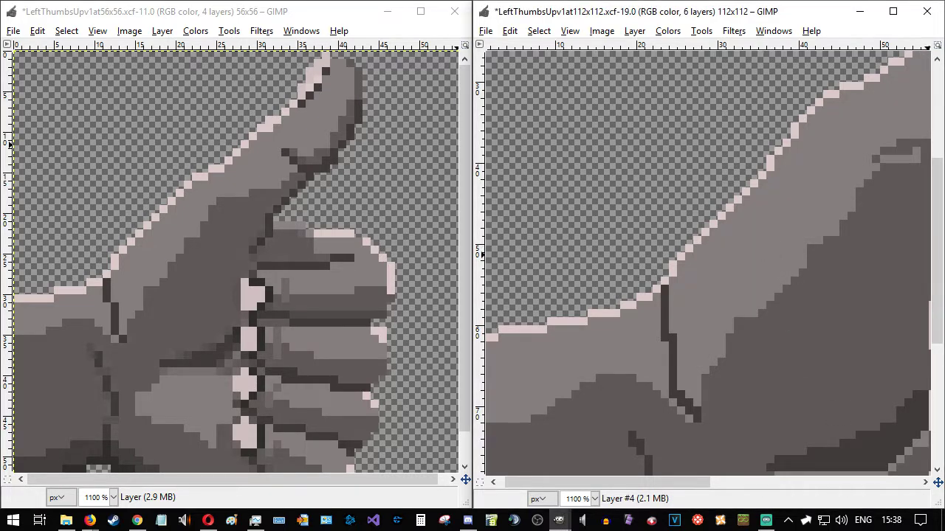
# - Delete the leftover light grey pixels protruding below the middle of the 112x112 thumb highlight and clear the selection
pyautogui.moveTo(673, 482); pyautogui.dragTo(775, 484)
pyautogui.scroll(3, 776, 361)
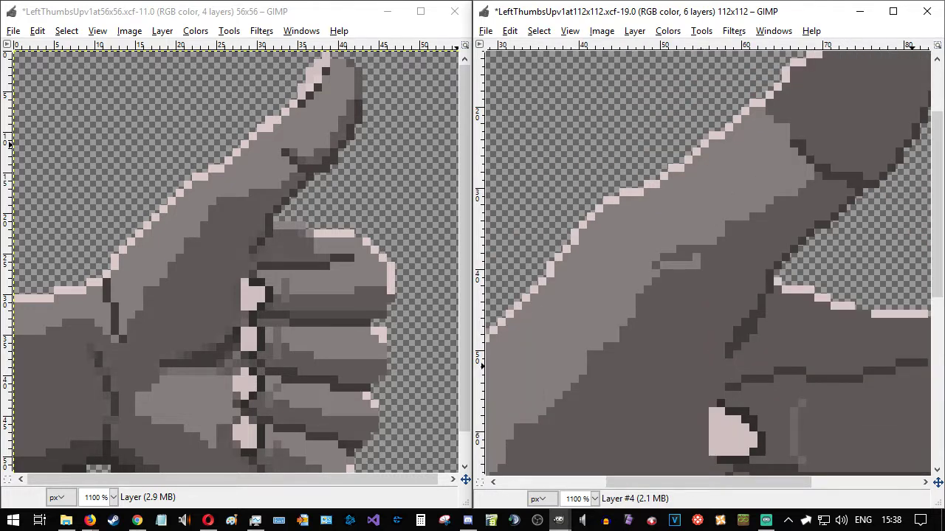
pyautogui.press('r')
pyautogui.moveTo(716, 285); pyautogui.dragTo(656, 256)
pyautogui.press('Delete')
pyautogui.hotkey('ctrl', 'shift', 'a')
pyautogui.moveTo(669, 287); pyautogui.dragTo(658, 271)
pyautogui.press('Delete')
pyautogui.hotkey('ctrl', 'shift', 'a')
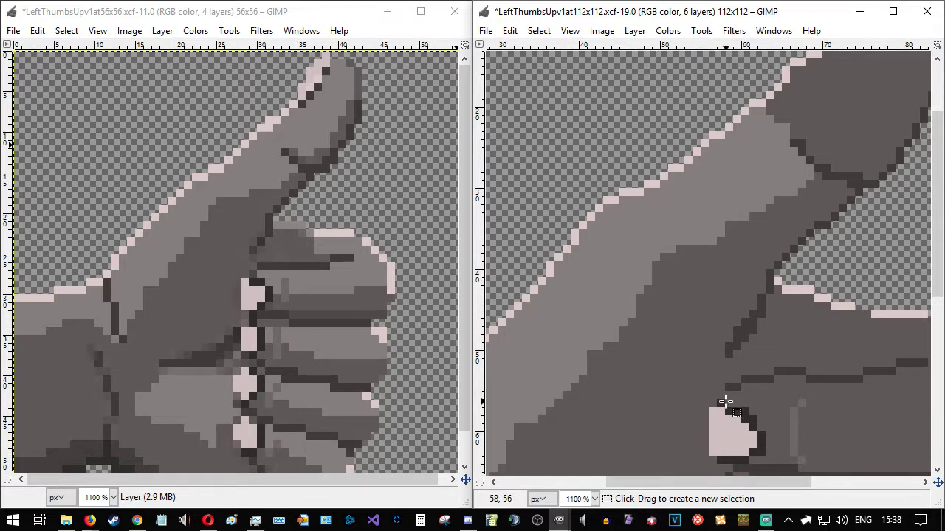
pyautogui.keyDown('ctrl'); pyautogui.scroll(-3, 725, 402); pyautogui.keyUp('ctrl')
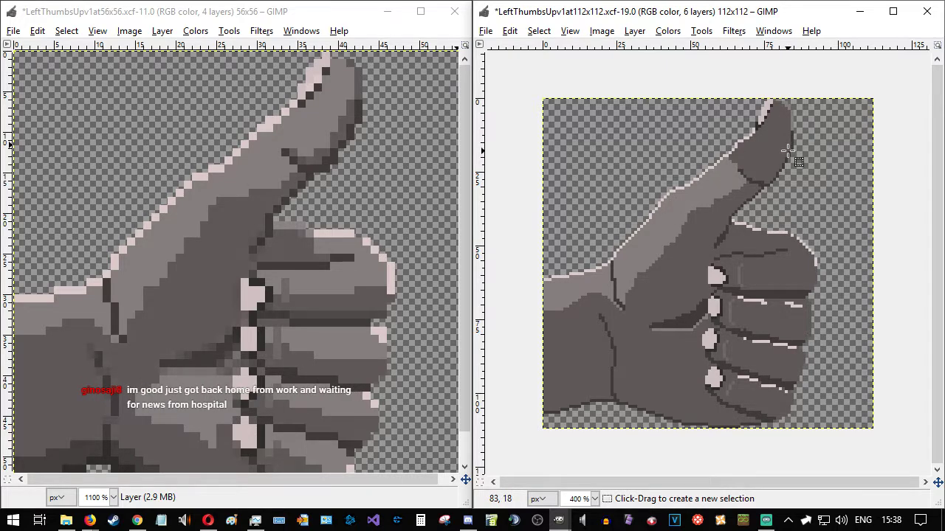
pyautogui.keyDown('ctrl'); pyautogui.scroll(2, 804, 164); pyautogui.keyUp('ctrl')
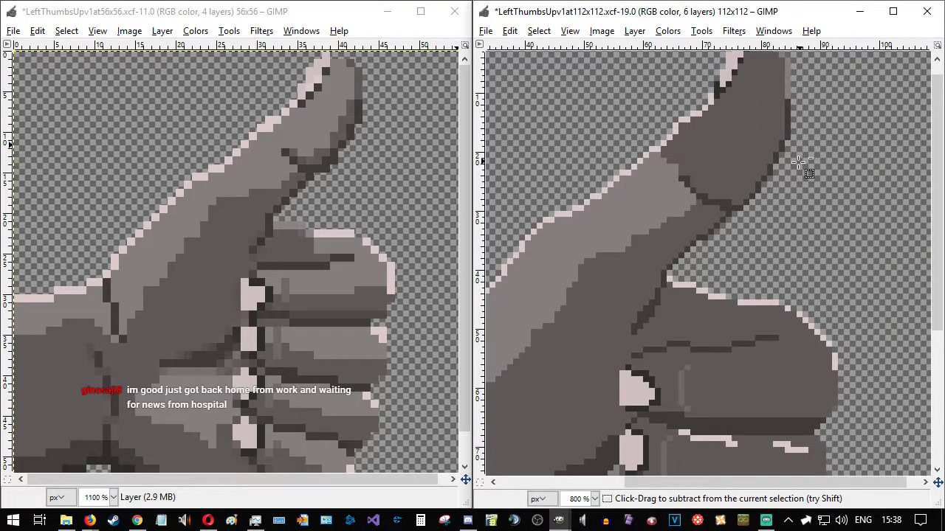
pyautogui.keyDown('ctrl'); pyautogui.scroll(1, 797, 196); pyautogui.keyUp('ctrl')
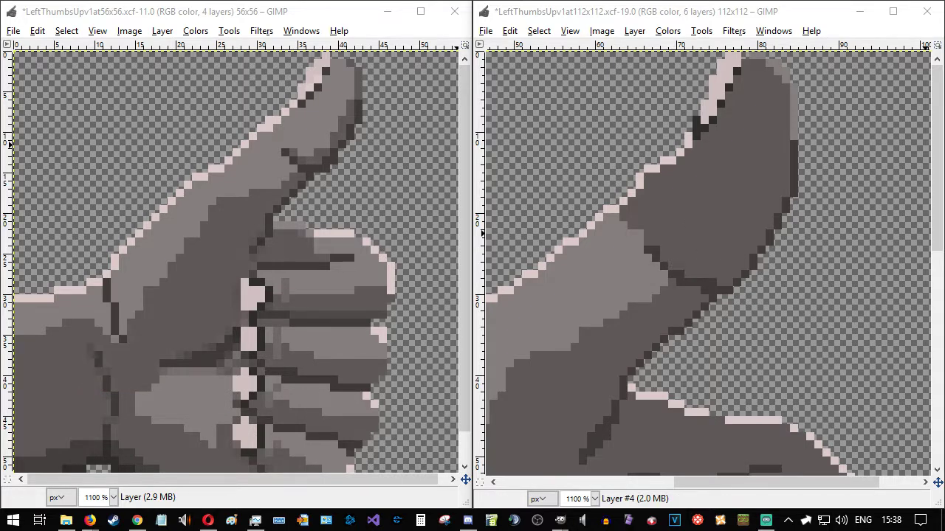
# - Compare the 112x112 thumb drawing with and without its most recent edits, close up and as a whole
pyautogui.hotkey('ctrl', 'z')
pyautogui.hotkey('ctrl', 'y')
pyautogui.hotkey('ctrl', 'z')
pyautogui.hotkey('ctrl', 'y')
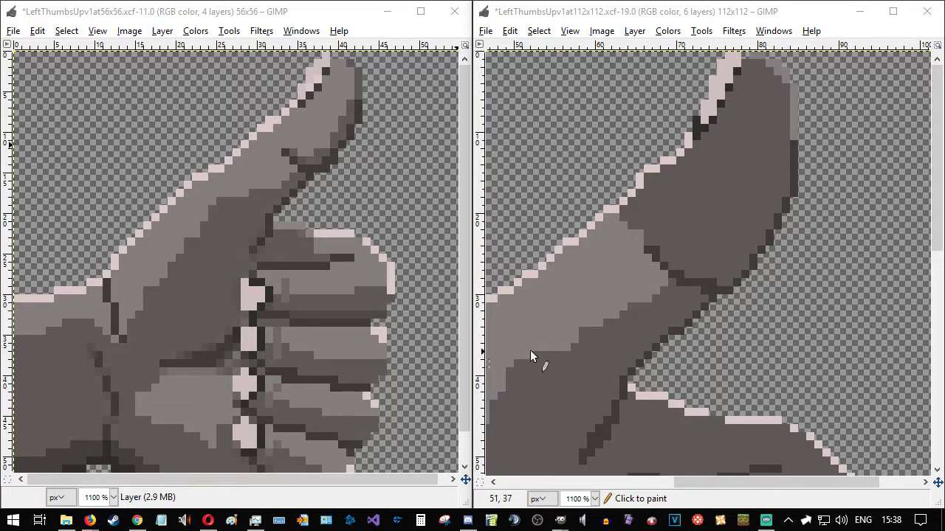
pyautogui.scroll(-3, 505, 355)
pyautogui.hotkey('ctrl', 'z')
pyautogui.hotkey('ctrl', 'y')
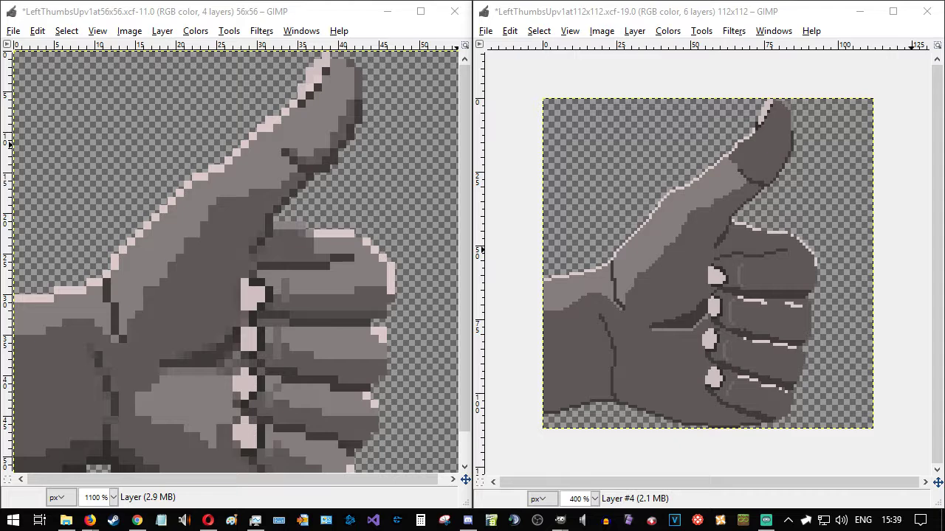
pyautogui.hotkey('ctrl', 'z')
pyautogui.hotkey('ctrl', 'z')
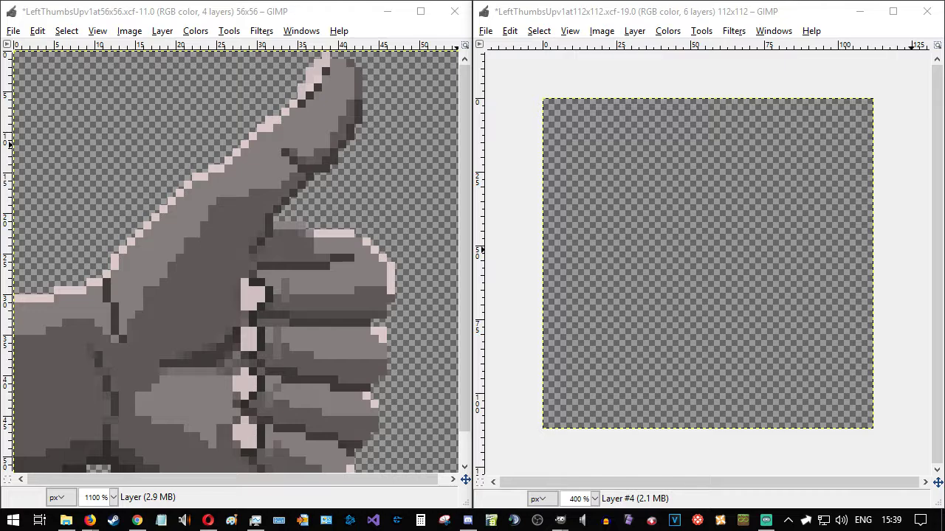
# - Toggle the visibility of Layer #3, Layer #4 and the base layer to examine what each one contributes to the hand
pyautogui.moveTo(456, 19); pyautogui.dragTo(365, 68)
pyautogui.click(289, 171)
pyautogui.click(288, 172)
pyautogui.click(285, 195)
pyautogui.click(285, 196)
pyautogui.click(285, 195)
pyautogui.click(285, 196)
pyautogui.click(285, 197)
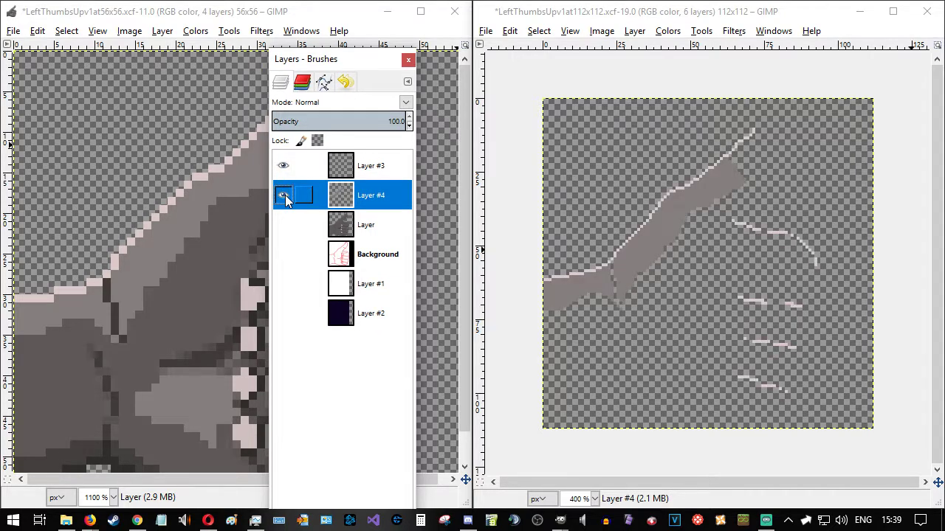
pyautogui.click(284, 166)
pyautogui.click(286, 190)
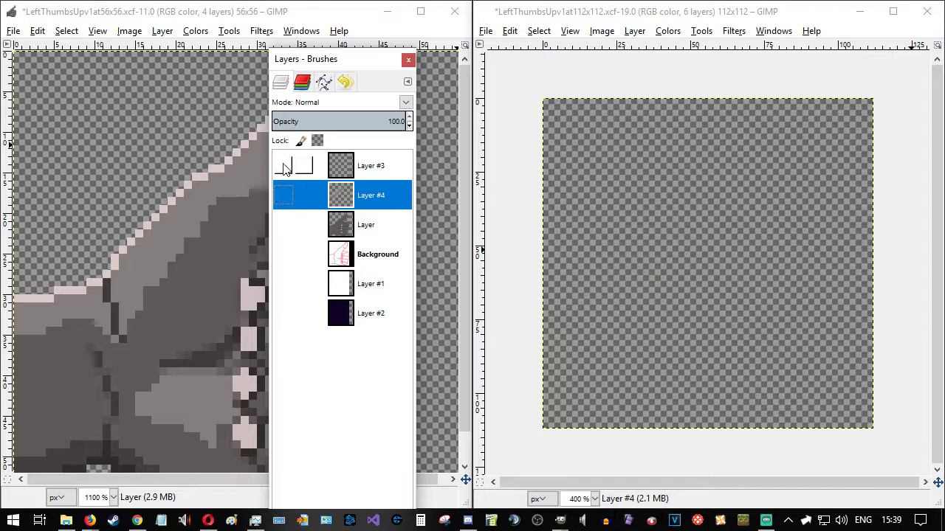
pyautogui.click(284, 166)
pyautogui.click(282, 224)
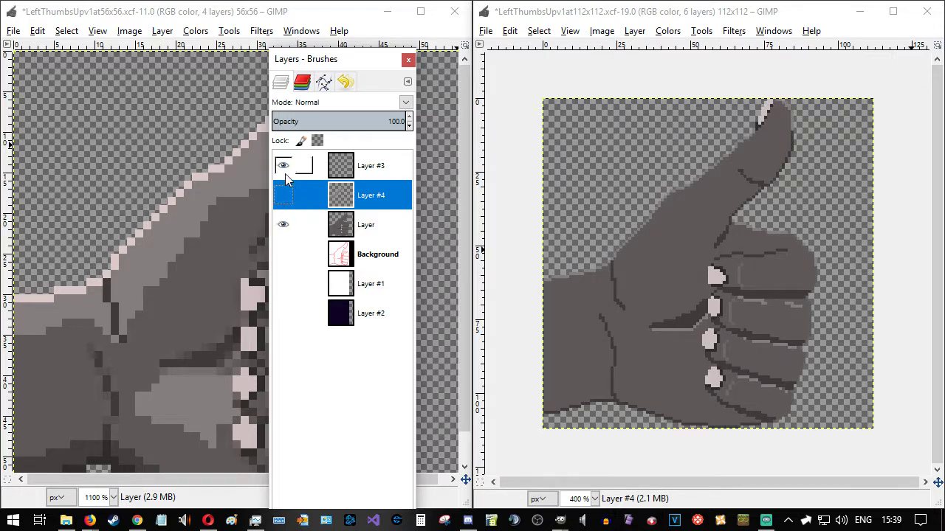
pyautogui.click(284, 193)
pyautogui.click(283, 167)
pyautogui.click(283, 167)
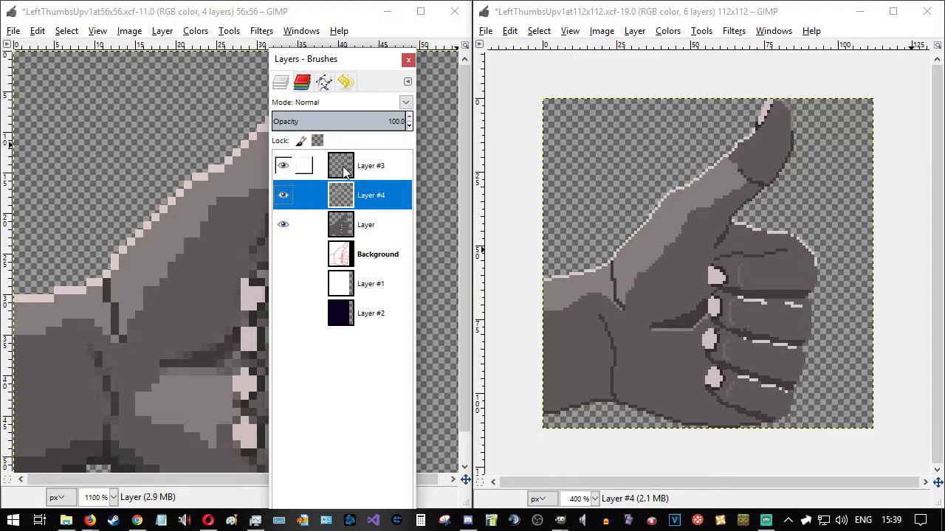
pyautogui.click(369, 169)
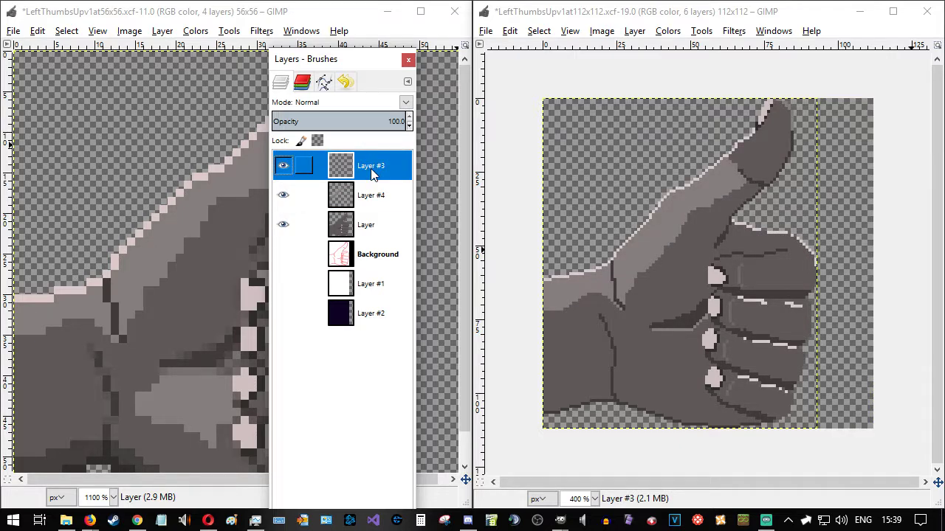
pyautogui.moveTo(375, 59)
pyautogui.mouseDown()
pyautogui.moveTo(430, 69)
pyautogui.moveTo(422, 68)
pyautogui.mouseUp()
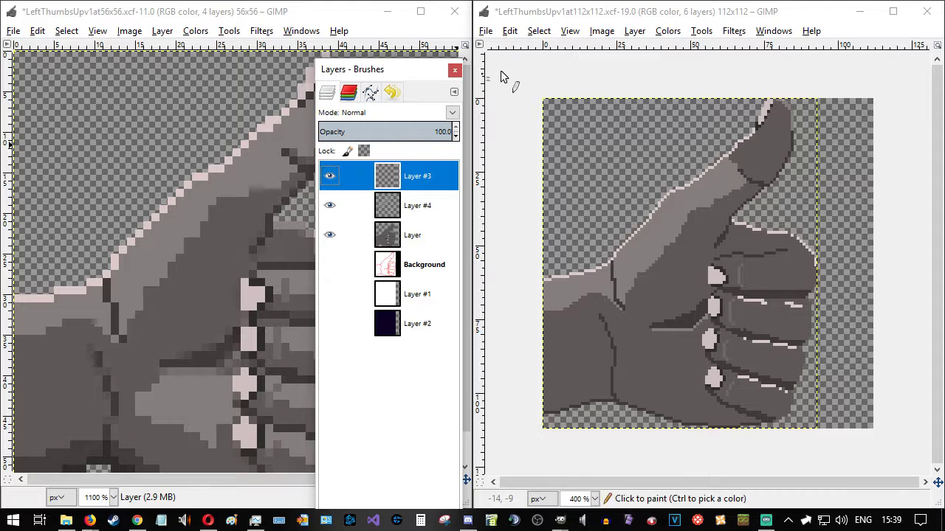
pyautogui.click(634, 31)
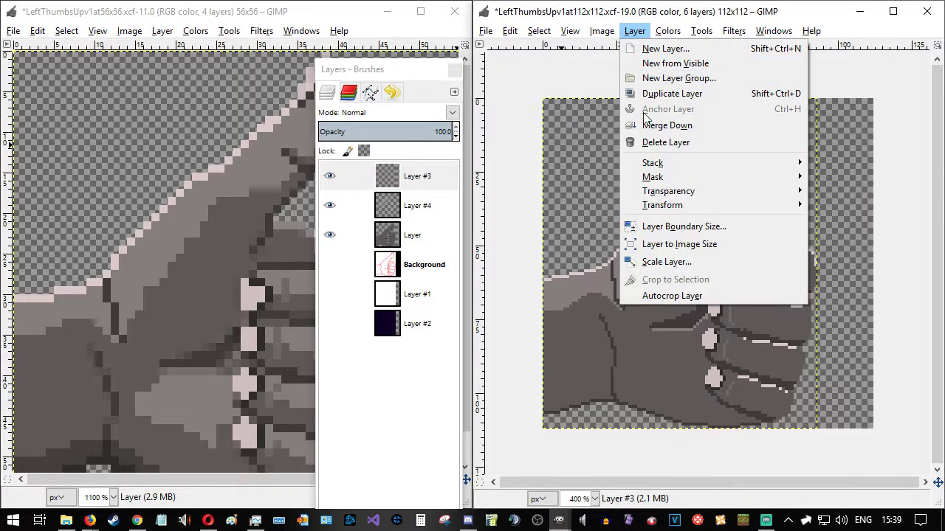
pyautogui.click(690, 292)
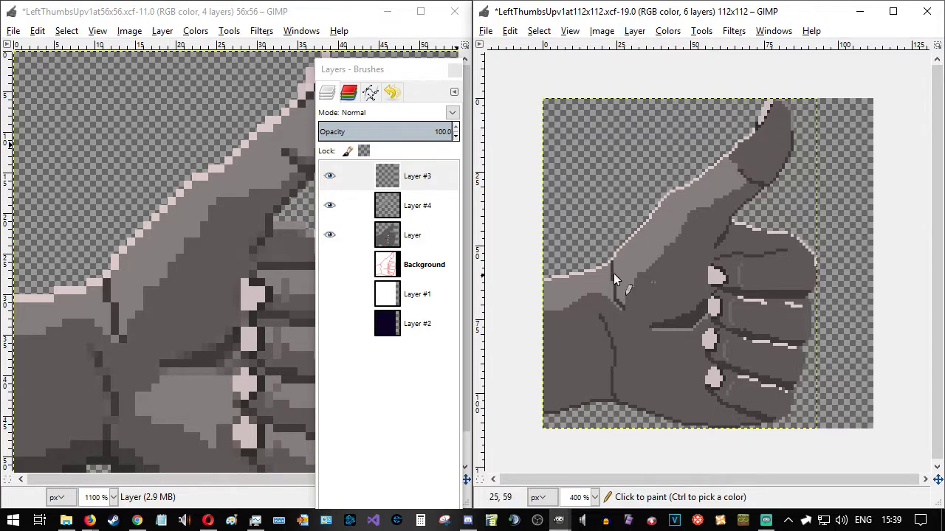
pyautogui.rightClick(422, 180)
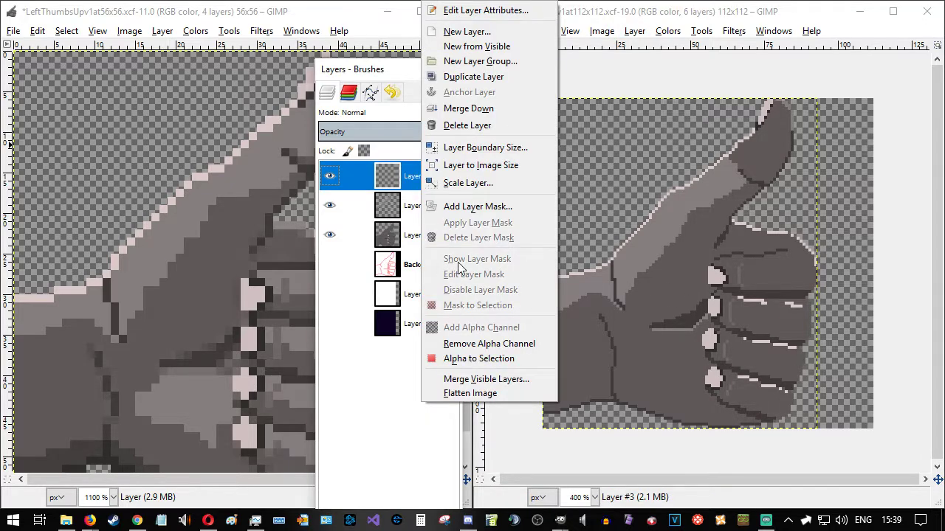
pyautogui.click(609, 35)
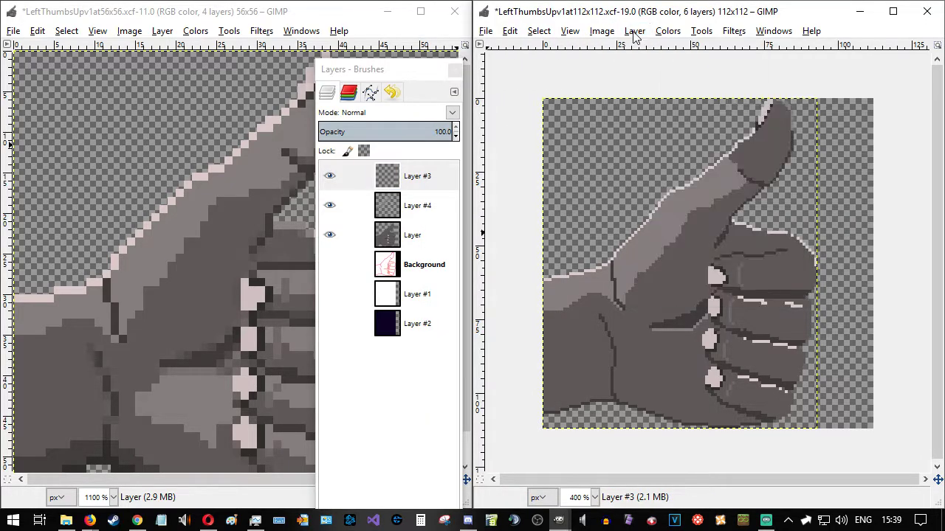
pyautogui.click(634, 30)
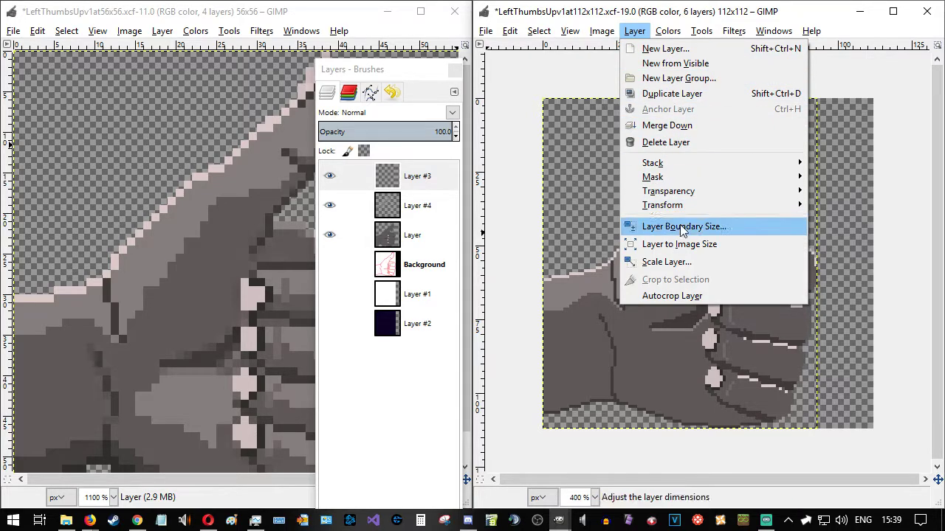
pyautogui.click(686, 263)
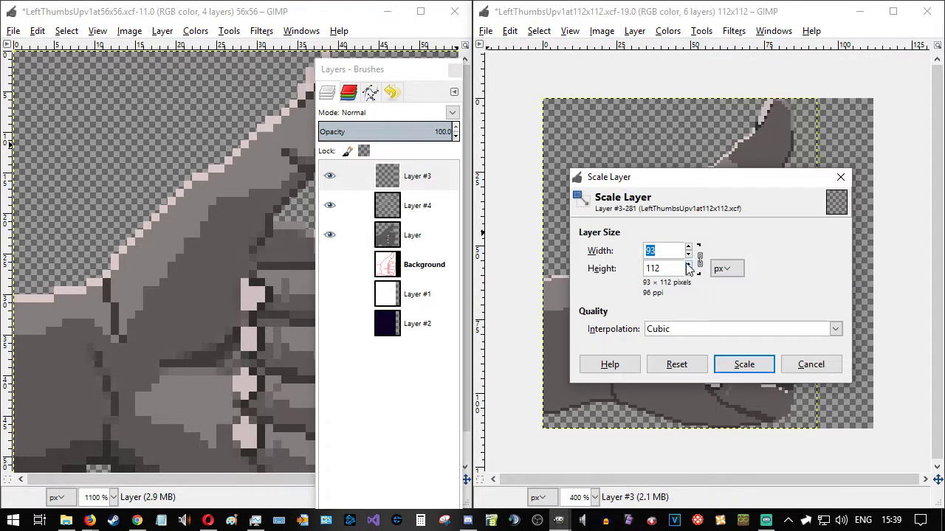
pyautogui.click(823, 364)
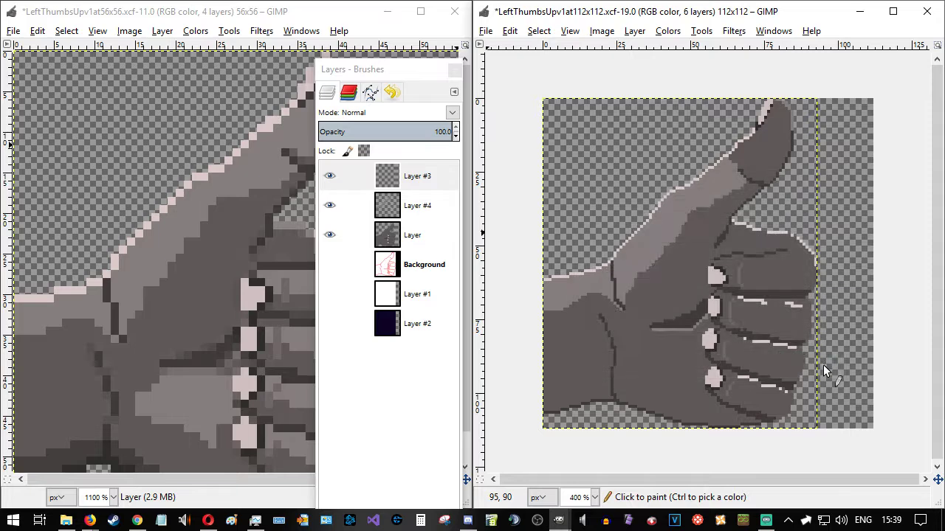
# - Remove Layer #3 from the 112x112 image's layer stack and move the layers window clear of the drawing
pyautogui.click(417, 177)
pyautogui.click(330, 177)
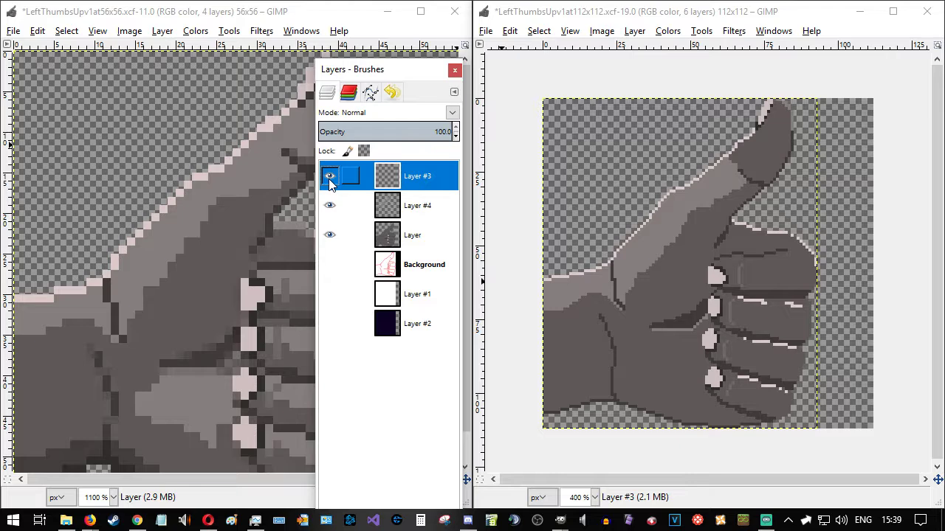
pyautogui.rightClick(407, 178)
pyautogui.moveTo(380, 74)
pyautogui.mouseDown()
pyautogui.moveTo(427, 21)
pyautogui.moveTo(423, 89)
pyautogui.moveTo(407, 43)
pyautogui.moveTo(893, 133)
pyautogui.mouseUp()
pyautogui.click(479, 462)
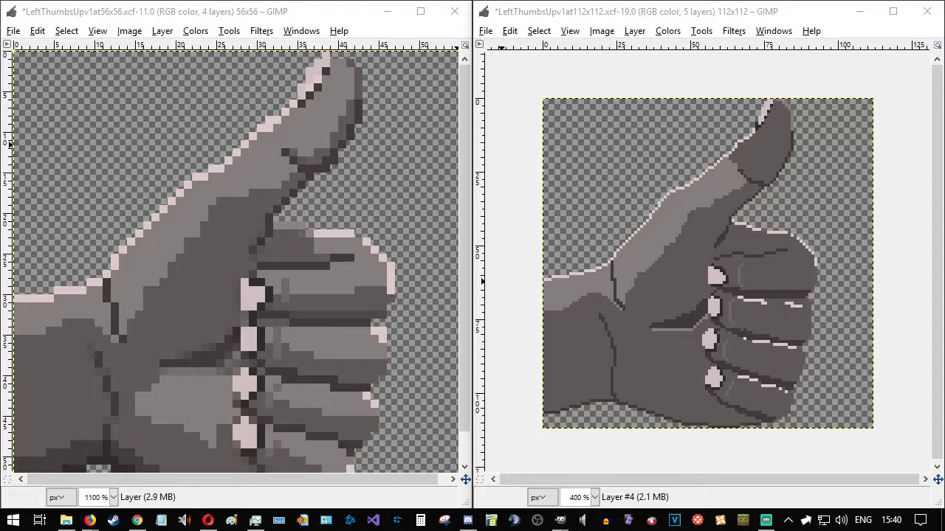
# - Outline the lit area of the thumb tip in the lighter grey and fill its interior, leaving a darker shadow rim
pyautogui.click(687, 14)
pyautogui.scroll(3, 826, 111)
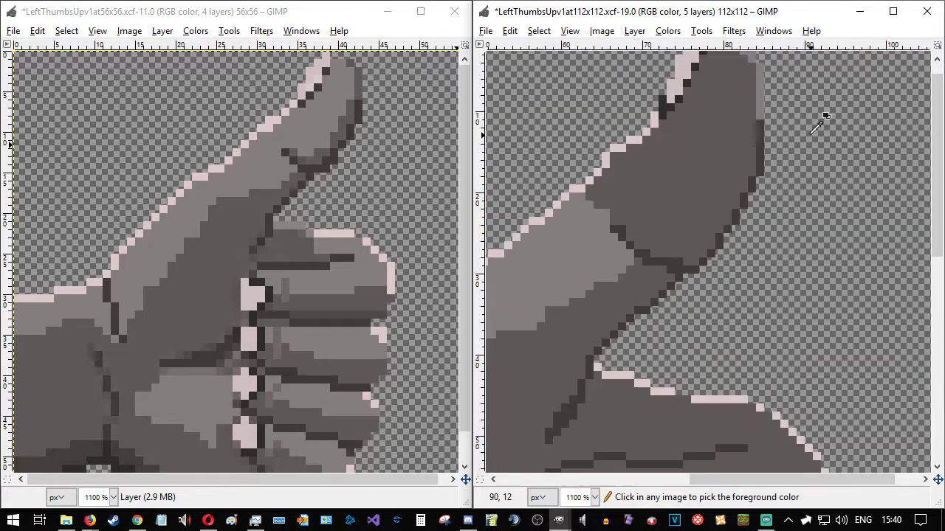
pyautogui.scroll(1, 763, 153)
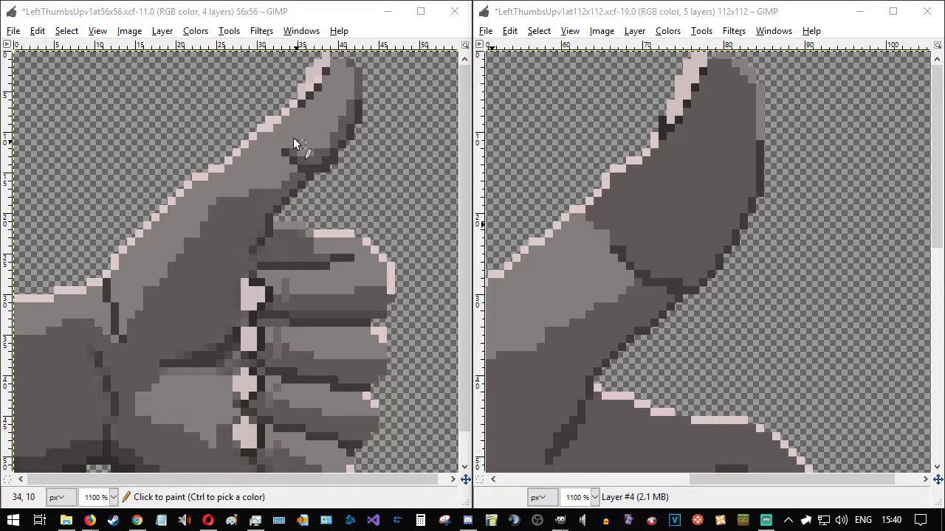
pyautogui.moveTo(622, 243); pyautogui.dragTo(664, 281)
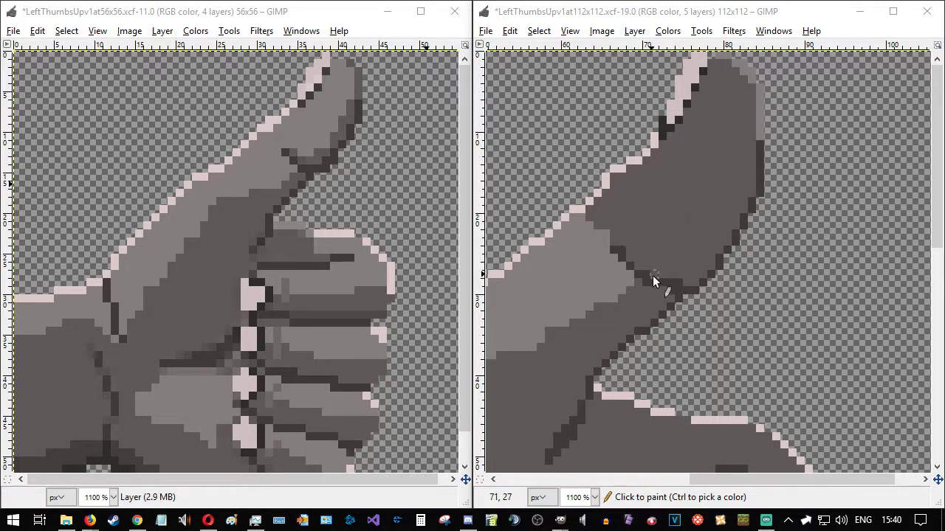
pyautogui.click(618, 238)
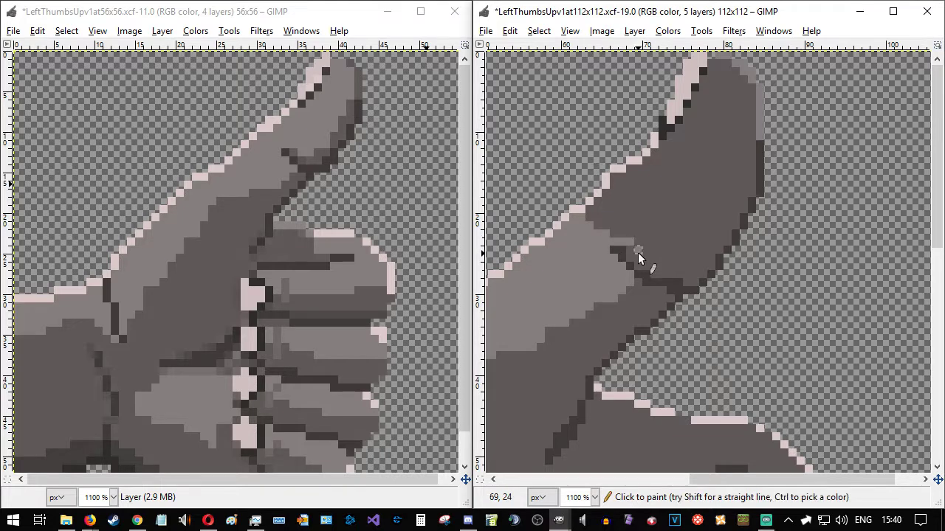
pyautogui.click(648, 259)
pyautogui.moveTo(653, 261)
pyautogui.mouseDown()
pyautogui.moveTo(711, 227)
pyautogui.moveTo(748, 124)
pyautogui.mouseUp()
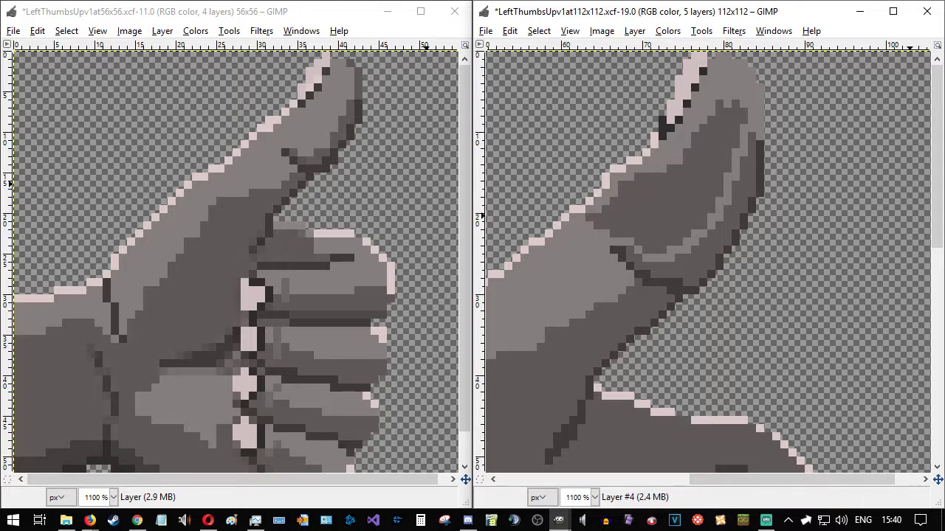
pyautogui.click(673, 211)
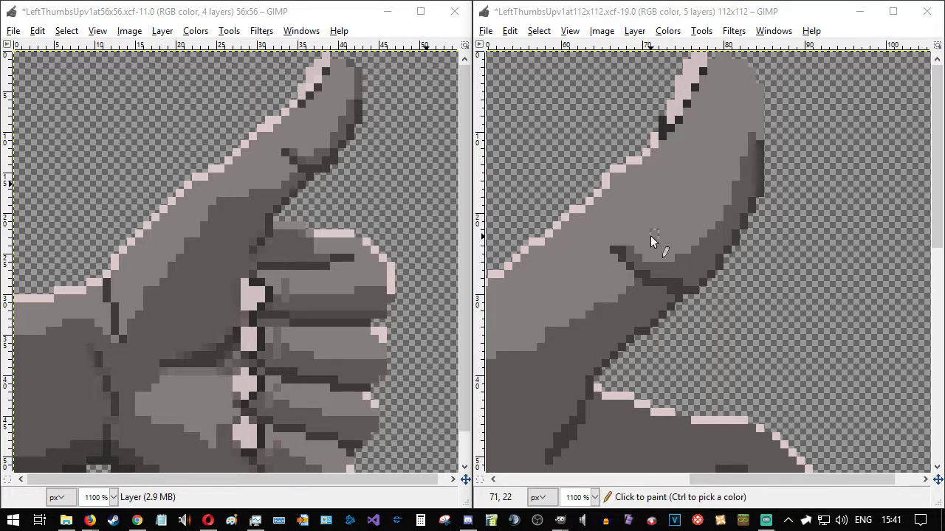
# - Try to extend the dark pixels up the thumb's outer edge with a shade sampled from the 56x56 image
pyautogui.keyDown('ctrl'); pyautogui.click(225, 213); pyautogui.keyUp('ctrl')
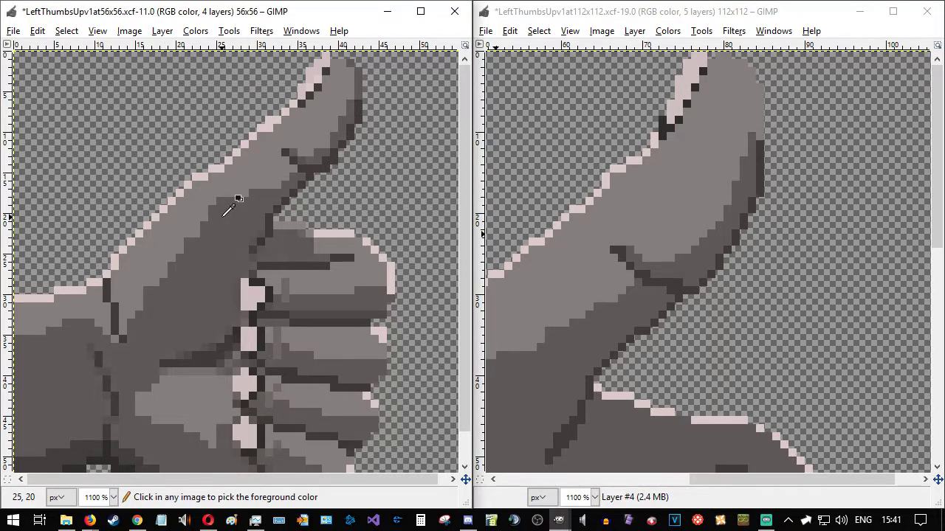
pyautogui.click(762, 137)
pyautogui.click(761, 129)
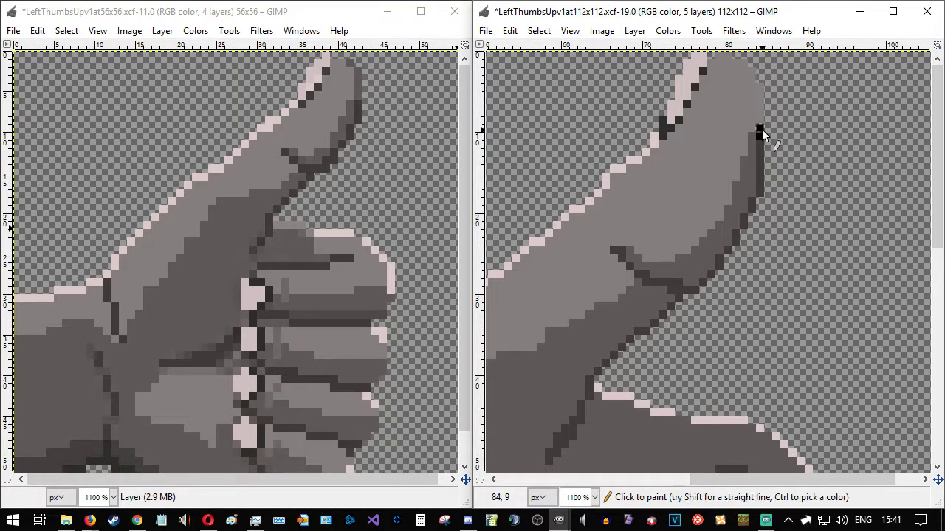
pyautogui.hotkey('ctrl', 'z')
pyautogui.hotkey('ctrl', 'z')
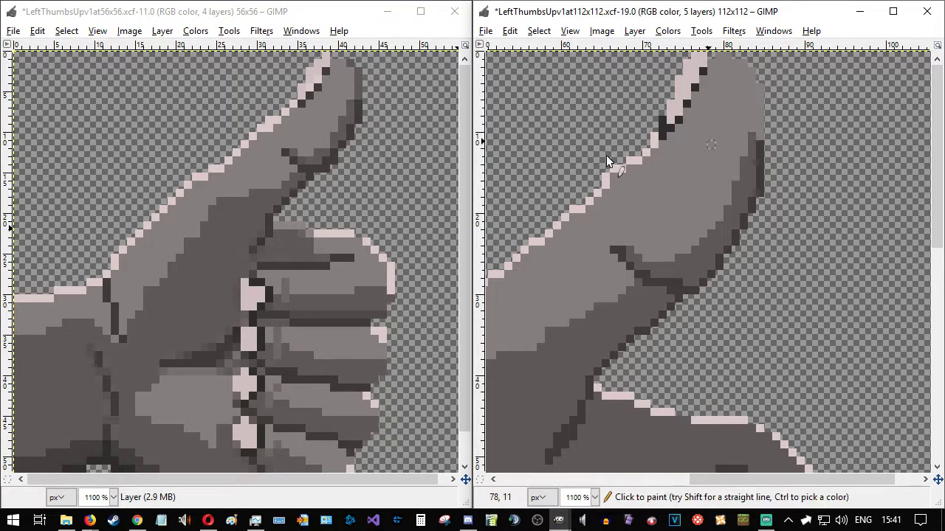
# - Sample the thumb-edge shade from the 56x56 image and paint it along the upper outer edge of the larger thumb
pyautogui.keyDown('ctrl'); pyautogui.click(360, 91); pyautogui.keyUp('ctrl')
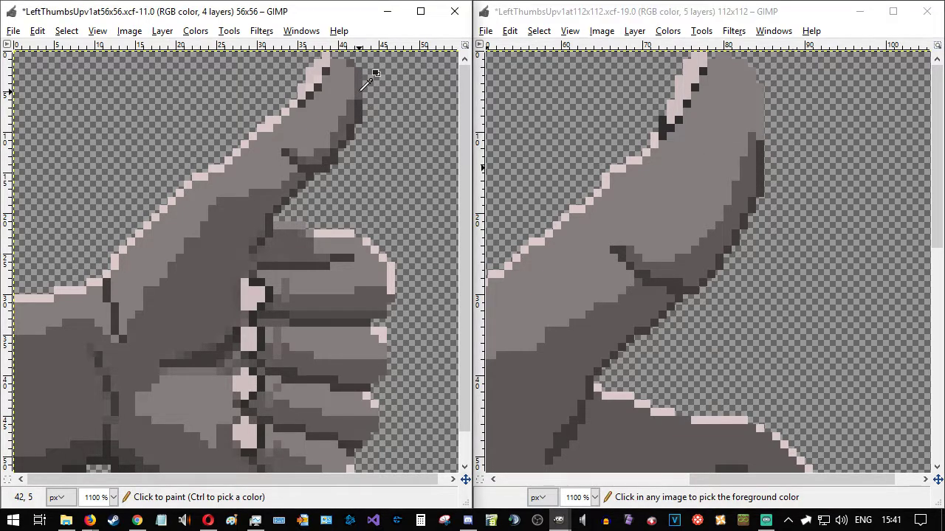
pyautogui.click(762, 133)
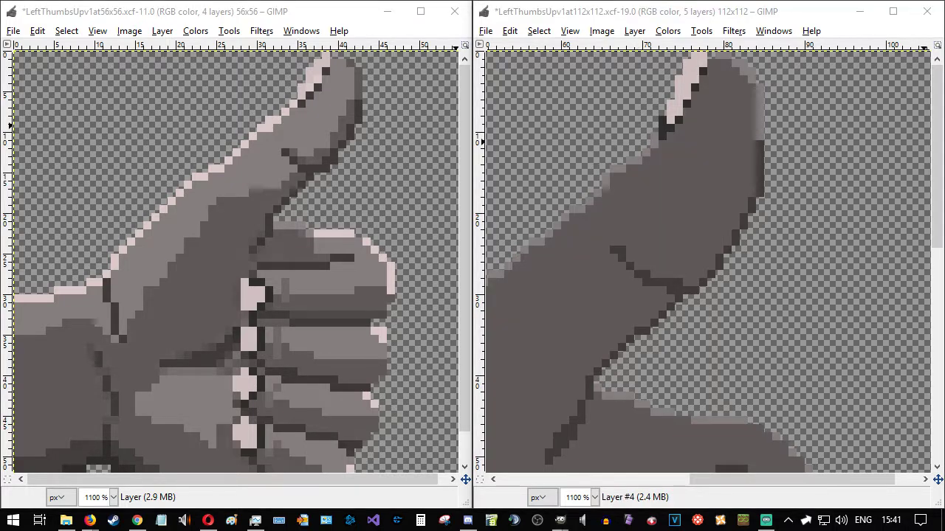
pyautogui.click(751, 77)
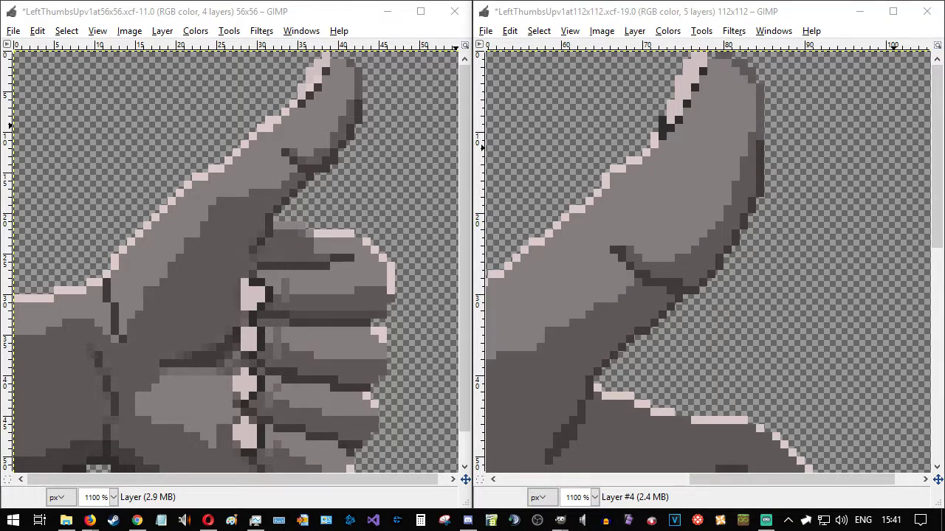
pyautogui.scroll(-2, 807, 174)
pyautogui.scroll(2, 807, 174)
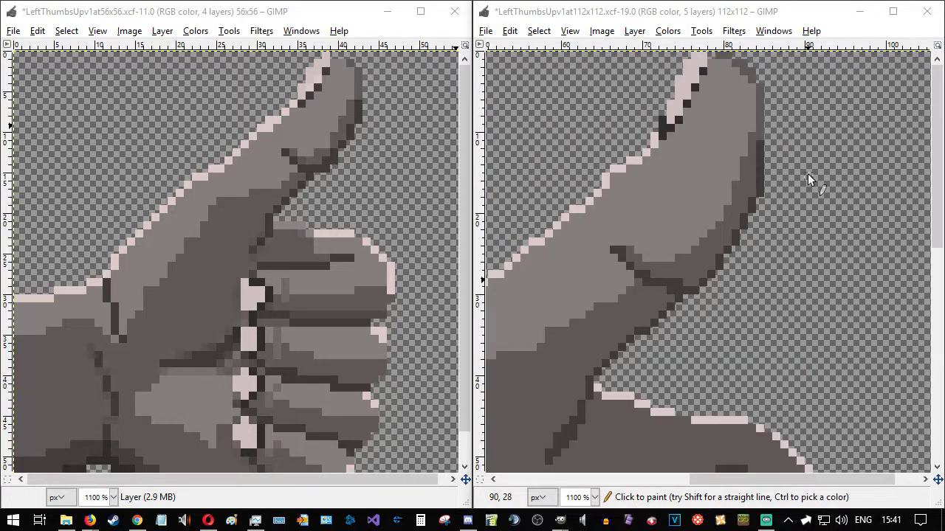
# - Try to shade the pixels at the very top of the thumb tip
pyautogui.click(735, 63)
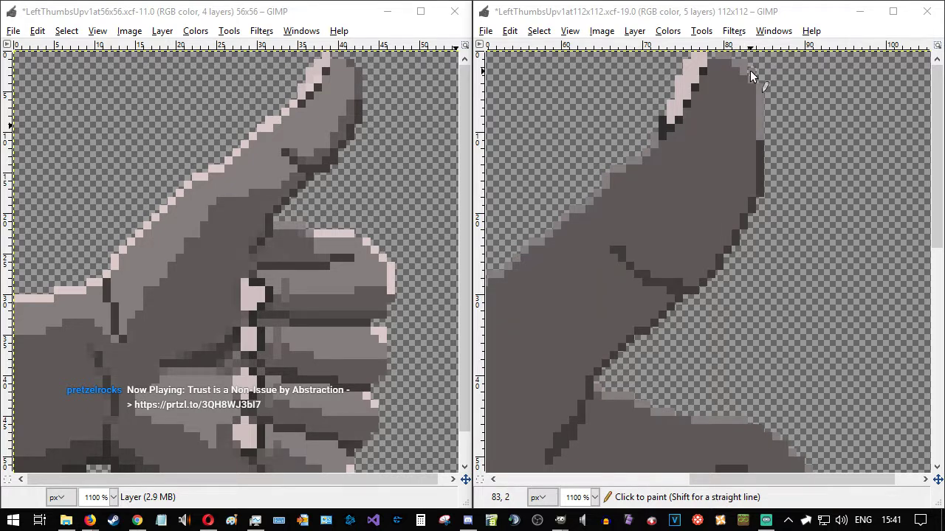
pyautogui.hotkey('ctrl', 'z')
pyautogui.hotkey('ctrl', 'y')
pyautogui.hotkey('ctrl', 'z')
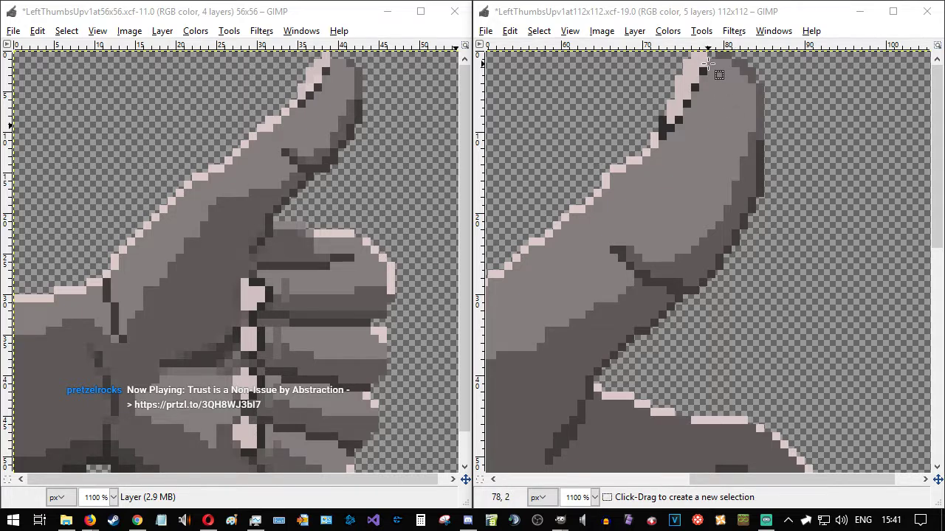
# - Clear the excess dark pixels from the top edge of the thumb tip using small rectangular selections
pyautogui.moveTo(744, 65); pyautogui.dragTo(707, 55)
pyautogui.click(843, 122)
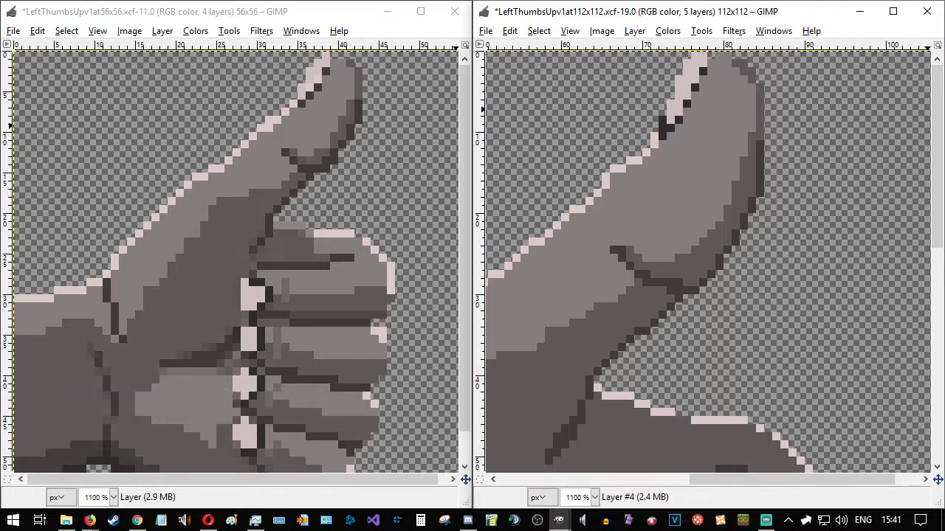
pyautogui.moveTo(745, 62); pyautogui.dragTo(728, 56)
pyautogui.click(858, 194)
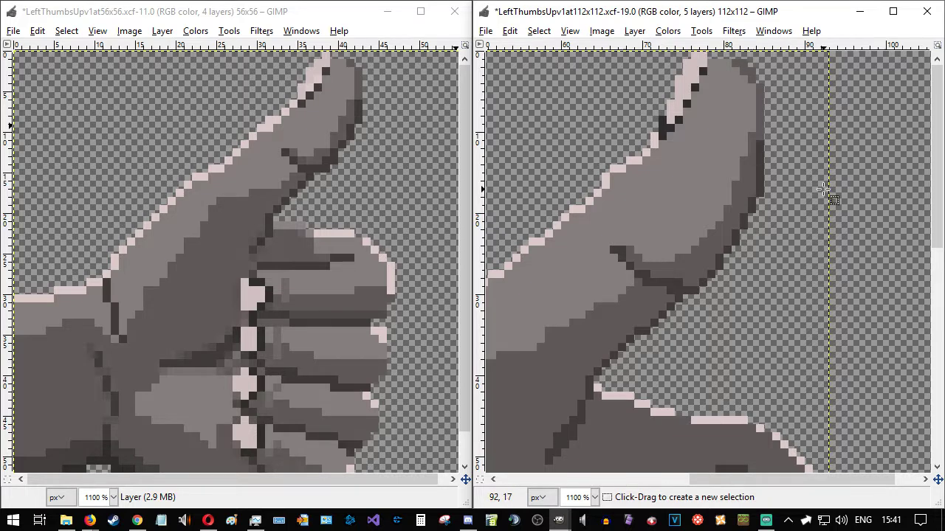
# - Clean up the short strip of pixels at the very top of the thumb tip using a small rectangular selection
pyautogui.scroll(-5, 832, 200)
pyautogui.scroll(1, 825, 211)
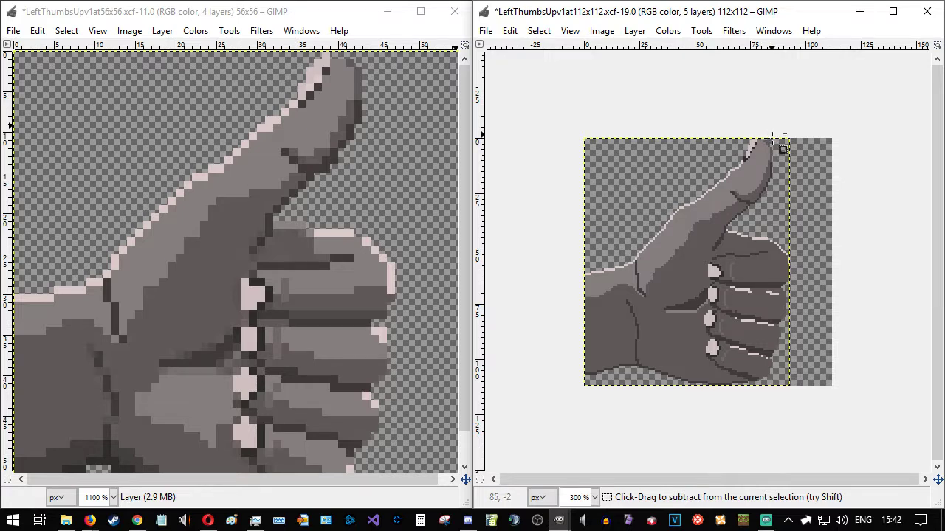
pyautogui.keyDown('ctrl'); pyautogui.scroll(2, 799, 154); pyautogui.keyUp('ctrl')
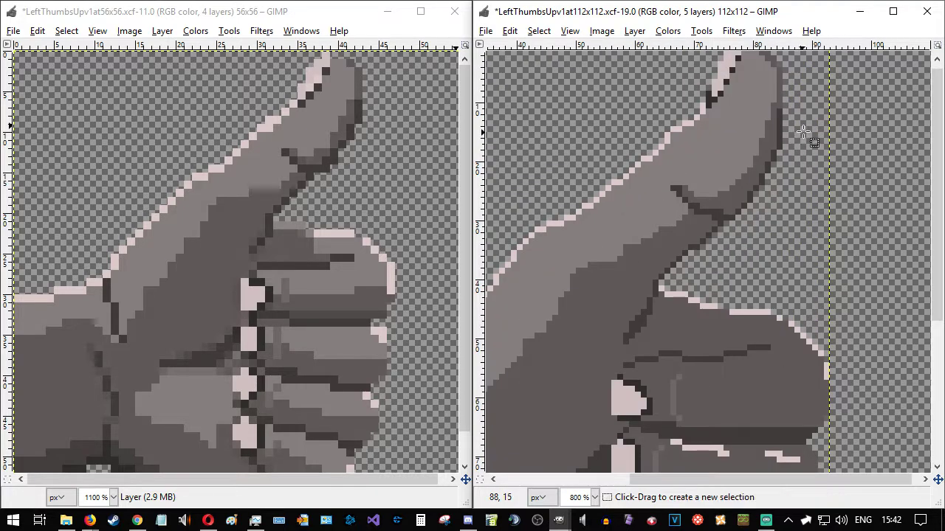
pyautogui.keyDown('ctrl'); pyautogui.scroll(1, 816, 138); pyautogui.keyUp('ctrl')
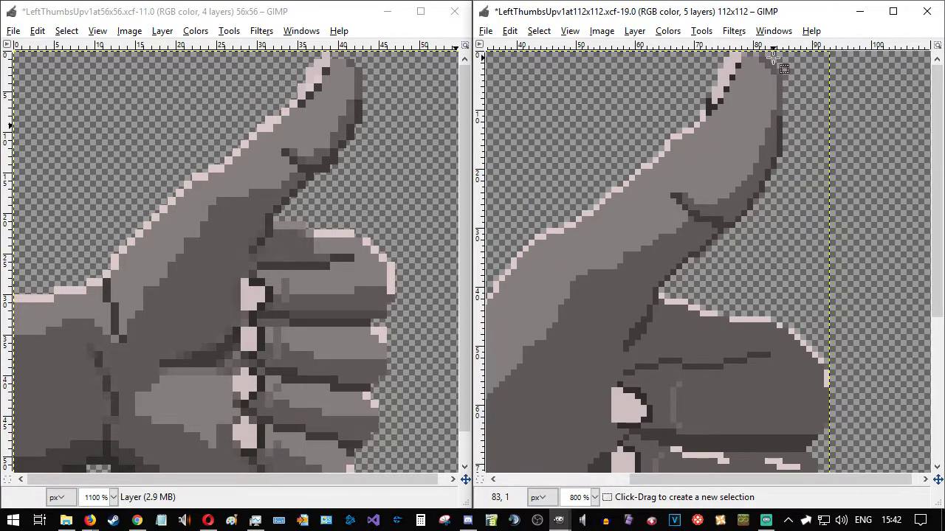
pyautogui.moveTo(773, 60); pyautogui.dragTo(765, 52)
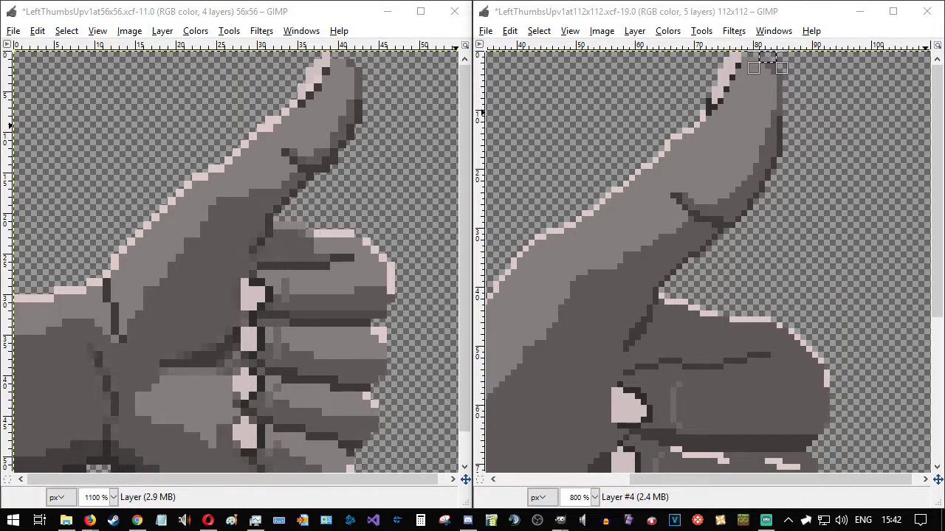
pyautogui.click(820, 180)
pyautogui.scroll(-3, 860, 148)
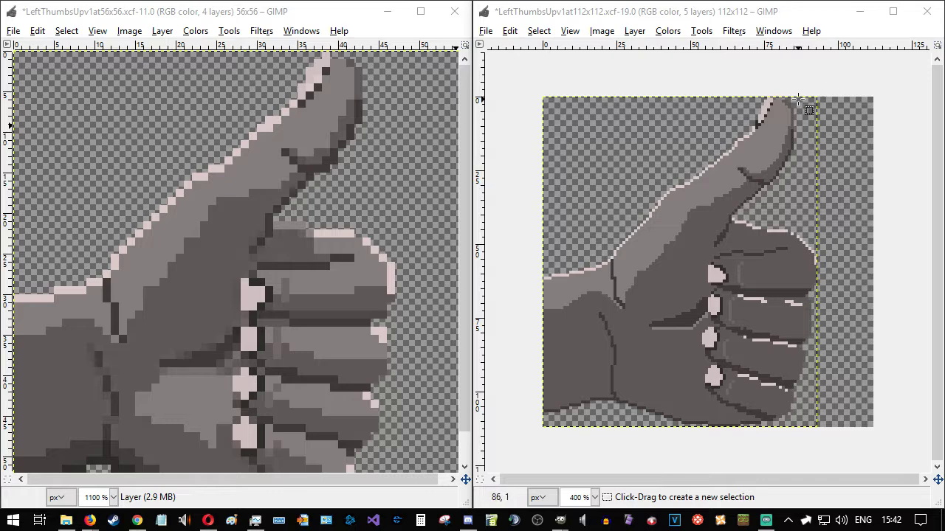
pyautogui.scroll(3, 804, 104)
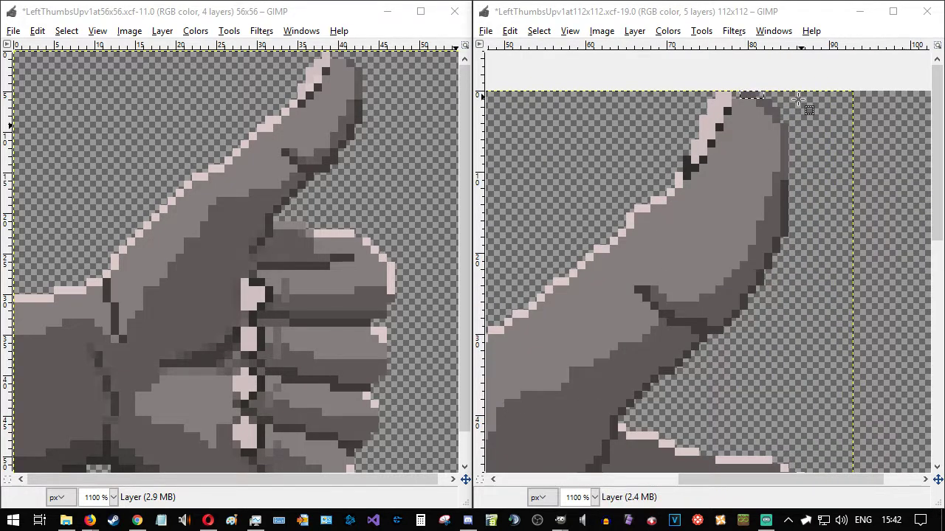
# - Sample the light grey from the thumb in the 56x56 image and paint it around the index finger's nail in the larger image
pyautogui.scroll(-3, 786, 133)
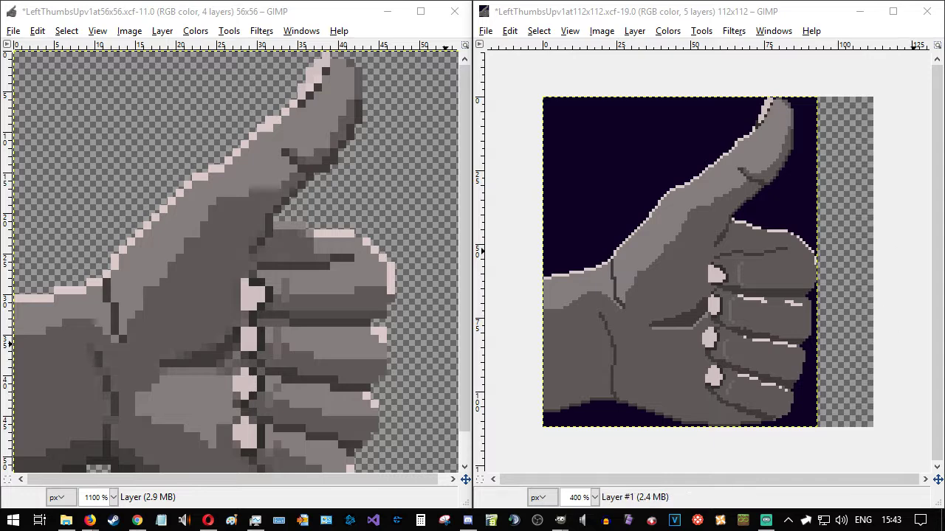
pyautogui.scroll(3, 824, 284)
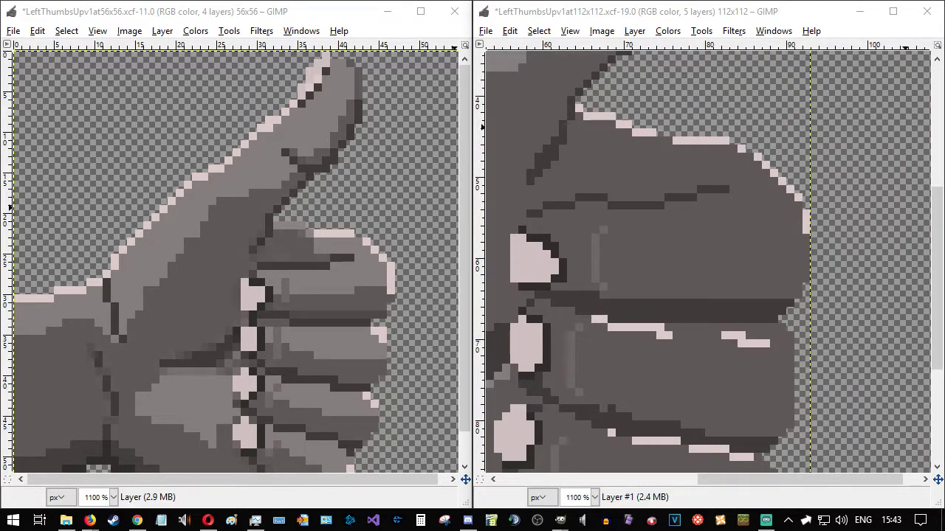
pyautogui.keyDown('ctrl'); pyautogui.click(309, 127); pyautogui.keyUp('ctrl')
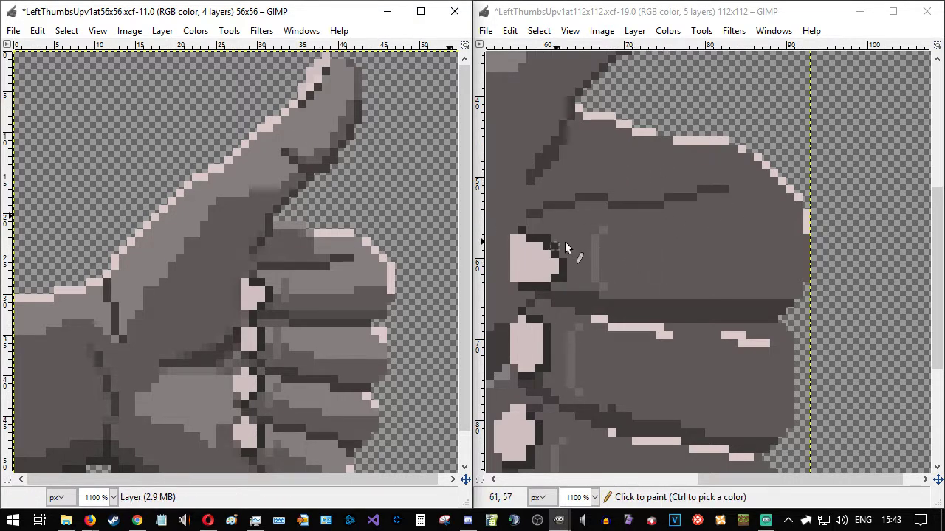
pyautogui.click(585, 253)
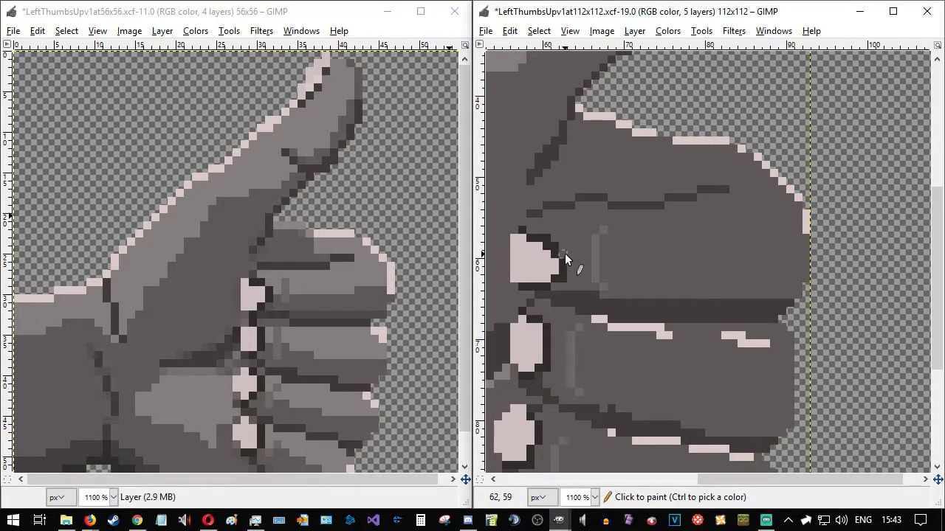
pyautogui.click(564, 253)
pyautogui.keyDown('ctrl'); pyautogui.click(559, 253); pyautogui.keyUp('ctrl')
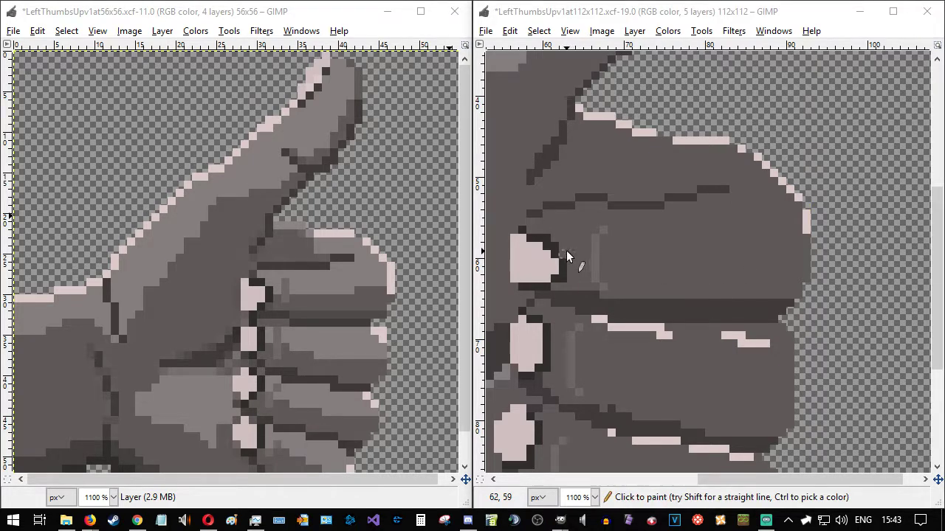
pyautogui.moveTo(566, 251); pyautogui.dragTo(576, 251)
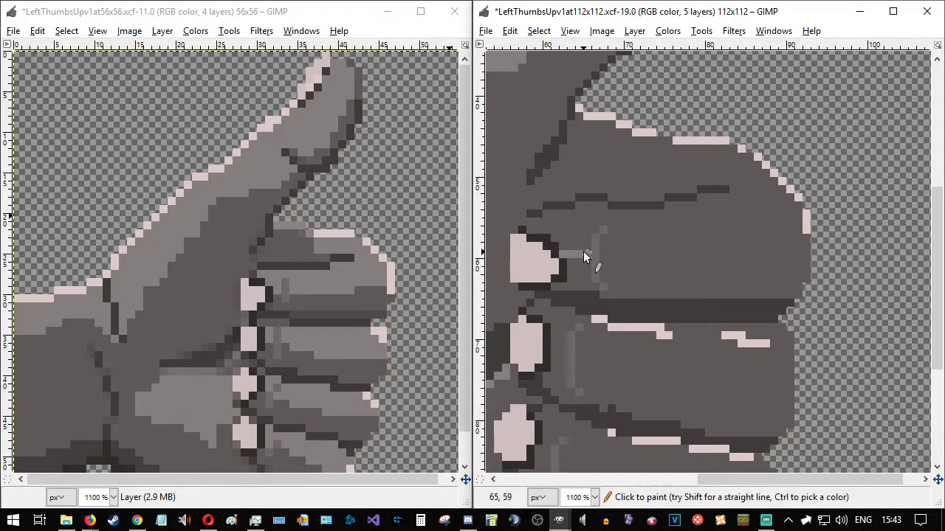
pyautogui.moveTo(531, 226)
pyautogui.mouseDown()
pyautogui.moveTo(604, 208)
pyautogui.moveTo(585, 242)
pyautogui.moveTo(550, 231)
pyautogui.mouseUp()
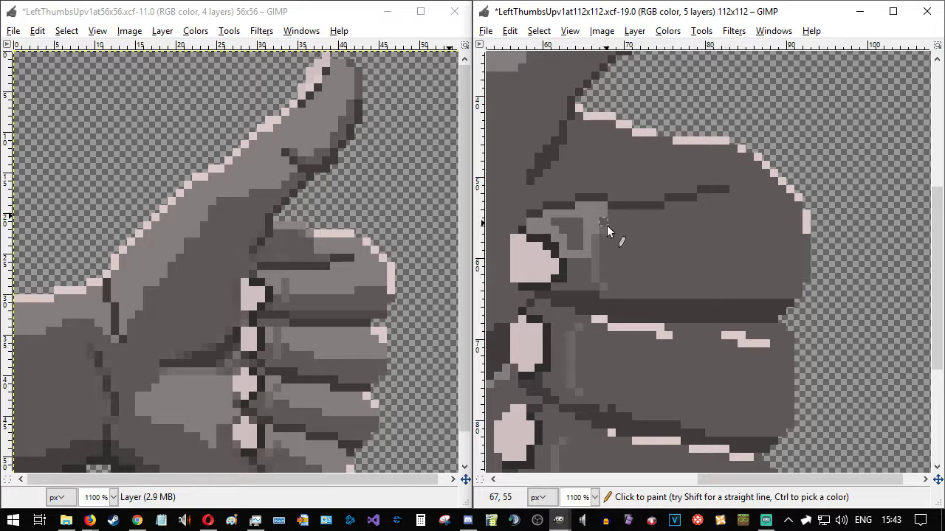
# - Outline the index finger's light area with light grey along its dark crease, its lower shade boundary and its upper vertical edge
pyautogui.moveTo(603, 218)
pyautogui.mouseDown()
pyautogui.moveTo(606, 251)
pyautogui.moveTo(647, 251)
pyautogui.mouseUp()
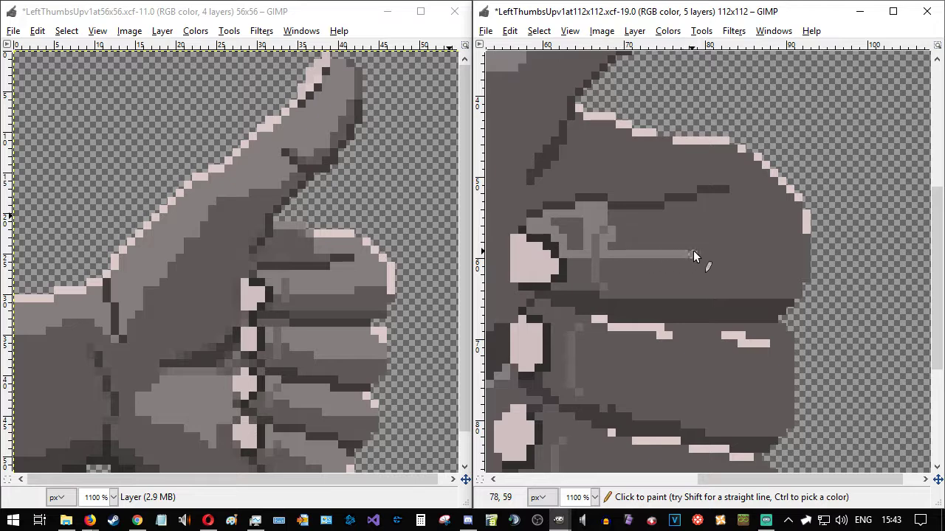
pyautogui.moveTo(625, 212)
pyautogui.mouseDown()
pyautogui.moveTo(723, 213)
pyautogui.moveTo(668, 206)
pyautogui.moveTo(720, 210)
pyautogui.moveTo(704, 199)
pyautogui.moveTo(736, 198)
pyautogui.moveTo(736, 182)
pyautogui.moveTo(680, 186)
pyautogui.mouseUp()
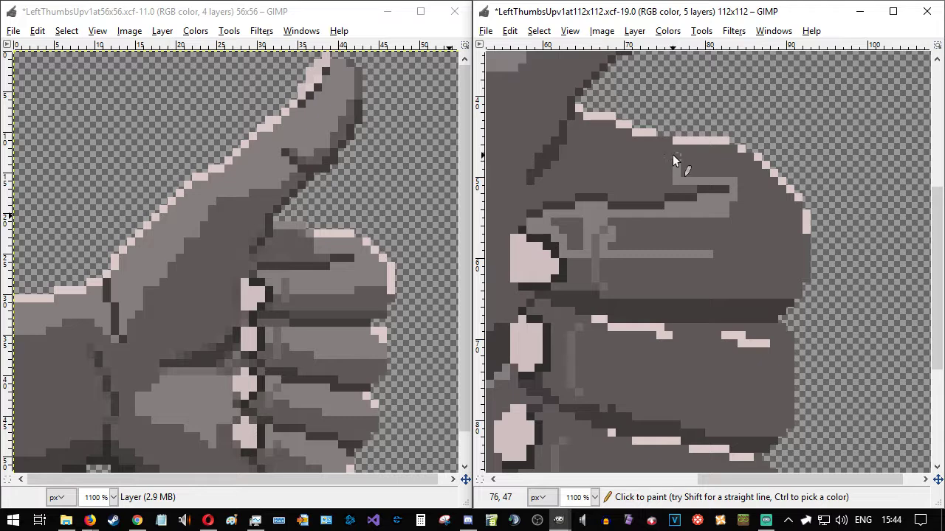
pyautogui.moveTo(673, 151); pyautogui.dragTo(675, 173)
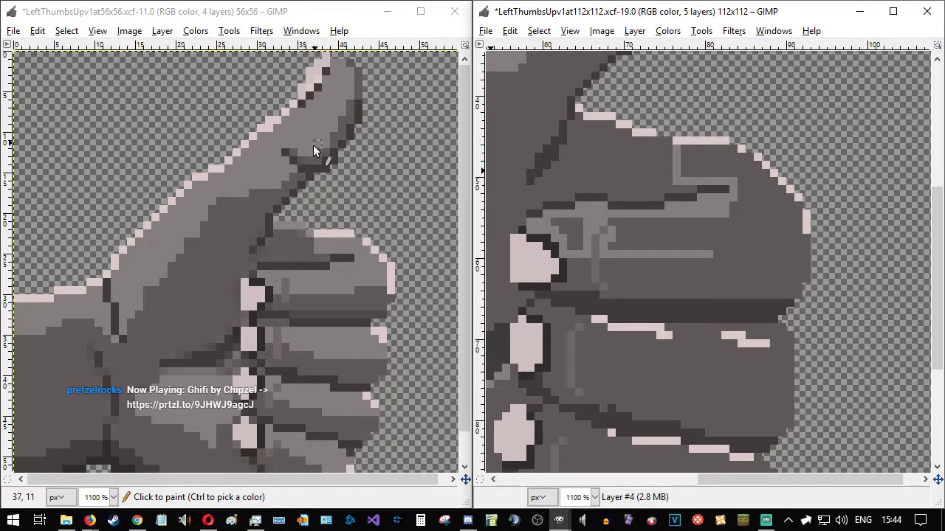
# - Close the light grey outline along the index finger's upper and outer edges, and fill the enclosed areas with the same grey
pyautogui.click(319, 231)
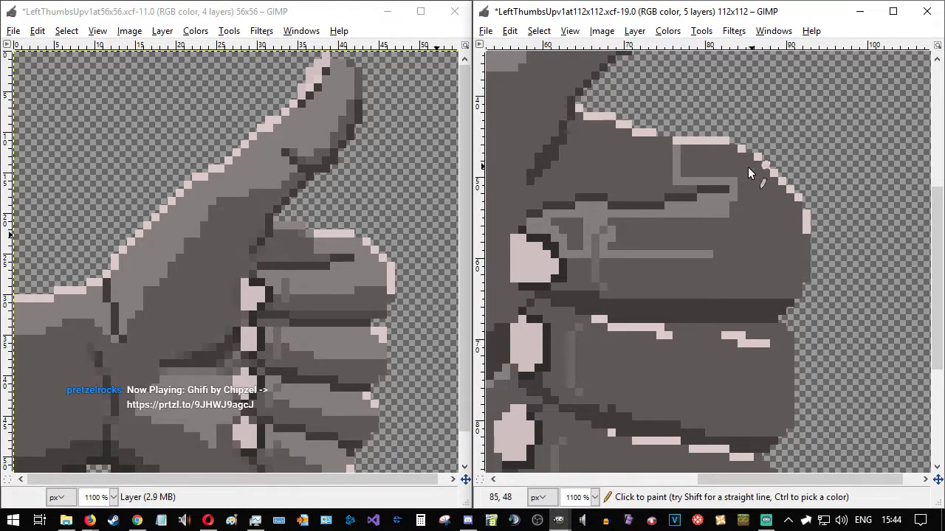
pyautogui.moveTo(733, 147); pyautogui.dragTo(676, 150)
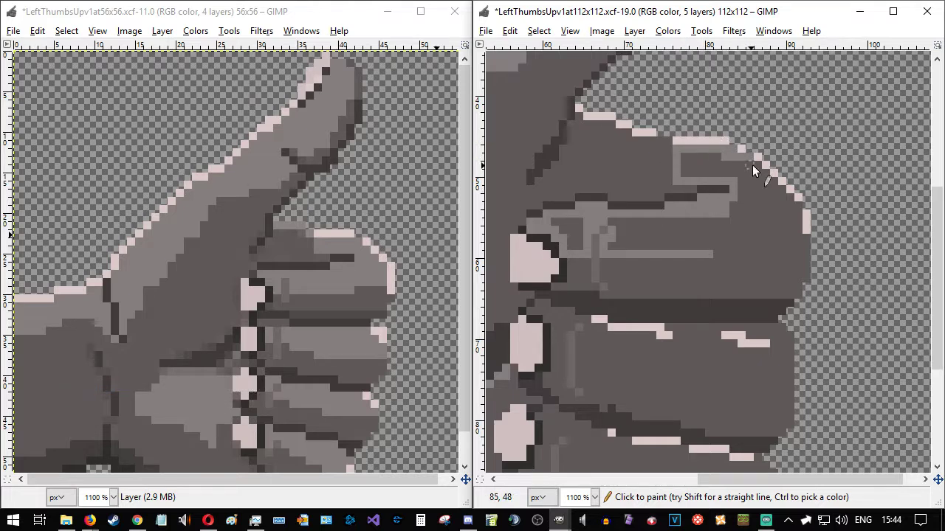
pyautogui.moveTo(754, 171)
pyautogui.mouseDown()
pyautogui.moveTo(794, 196)
pyautogui.moveTo(781, 202)
pyautogui.moveTo(798, 208)
pyautogui.moveTo(773, 203)
pyautogui.moveTo(798, 225)
pyautogui.mouseUp()
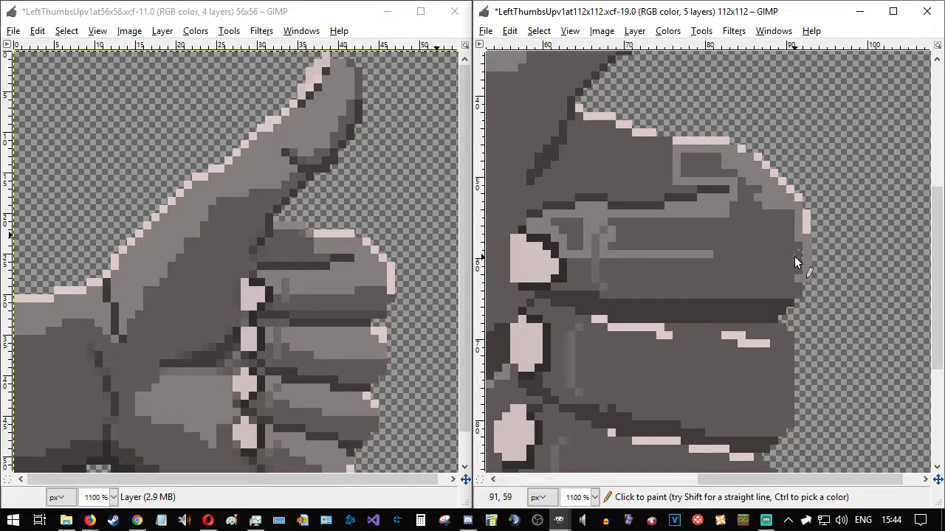
pyautogui.moveTo(794, 257); pyautogui.dragTo(725, 256)
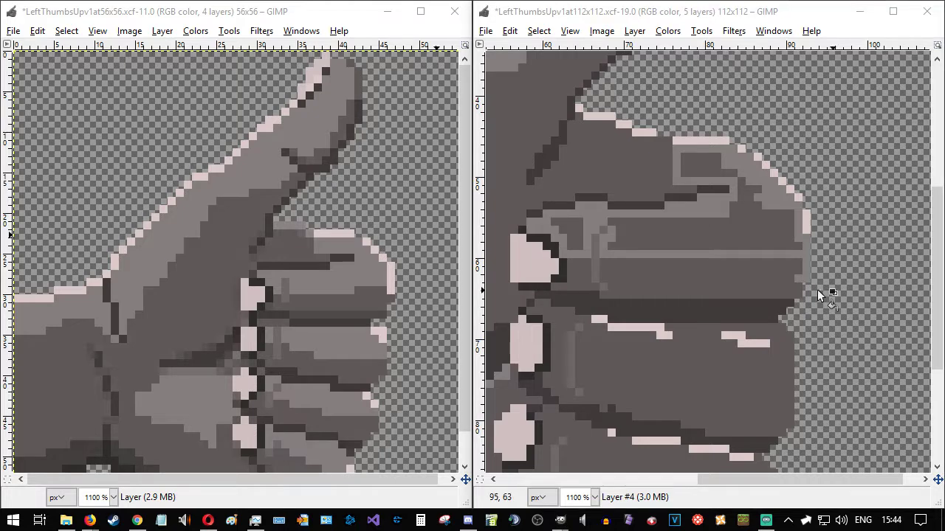
pyautogui.click(755, 236)
pyautogui.click(694, 162)
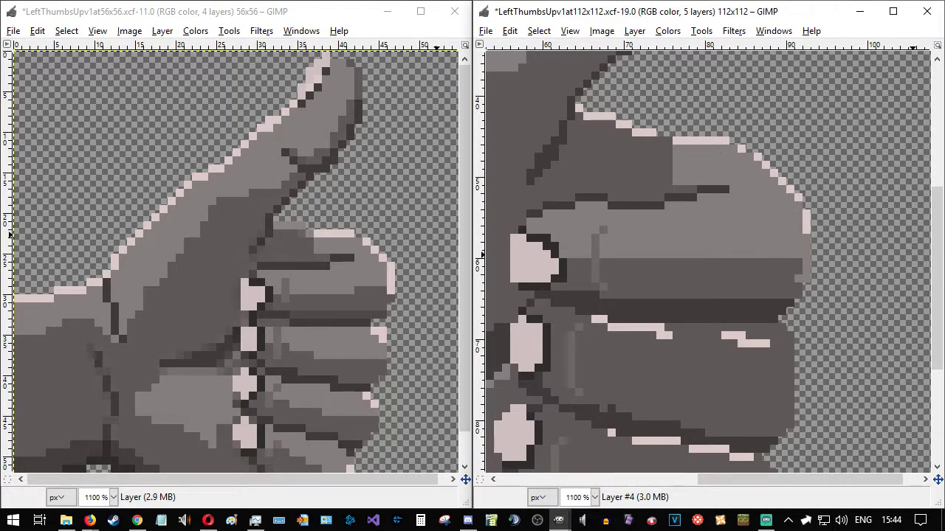
# - Clear the light grey pixels below the shade boundary at the index finger's outer edge using a rectangular selection
pyautogui.press('r')
pyautogui.moveTo(786, 258); pyautogui.dragTo(819, 298)
pyautogui.press('Delete')
pyautogui.click(856, 336)
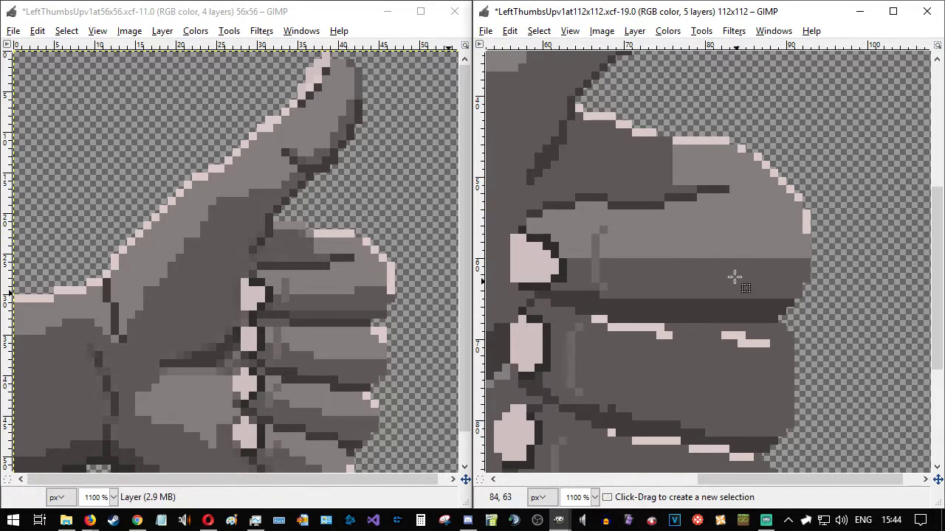
# - Step the lower boundary of the index finger's light area upward toward the outer edge using successive rectangular selections
pyautogui.moveTo(768, 251); pyautogui.dragTo(843, 267)
pyautogui.press('Delete')
pyautogui.click(870, 311)
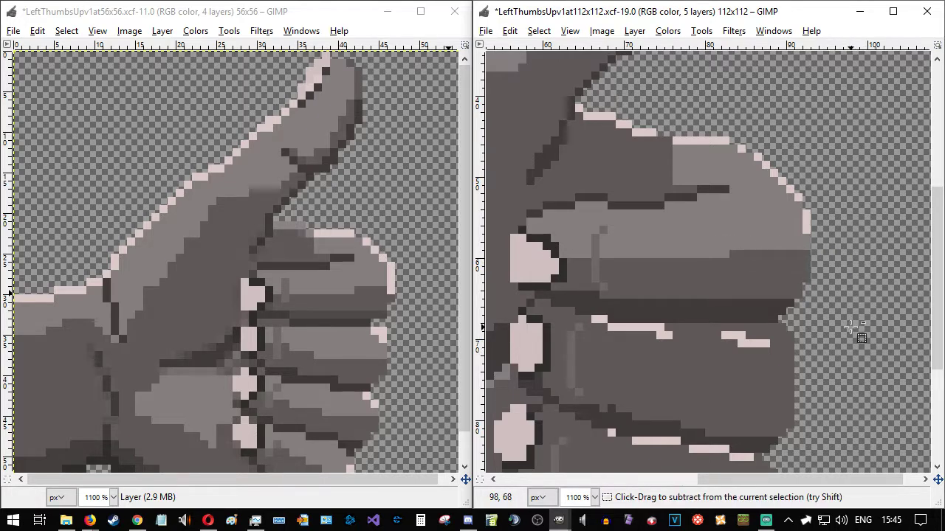
pyautogui.keyDown('ctrl'); pyautogui.scroll(-1, 859, 332); pyautogui.keyUp('ctrl')
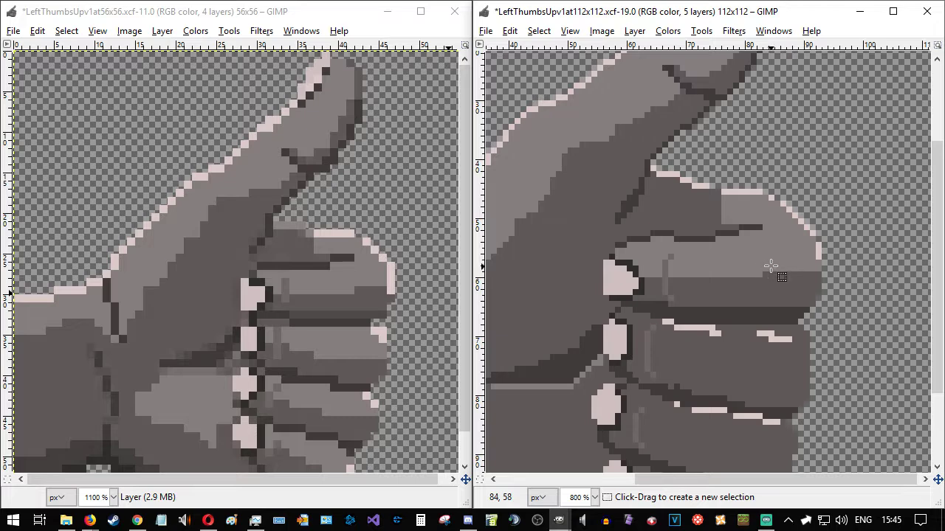
pyautogui.moveTo(765, 264); pyautogui.dragTo(826, 282)
pyautogui.hotkey('ctrl', ',')
pyautogui.click(856, 317)
pyautogui.moveTo(714, 272); pyautogui.dragTo(797, 295)
pyautogui.click(863, 310)
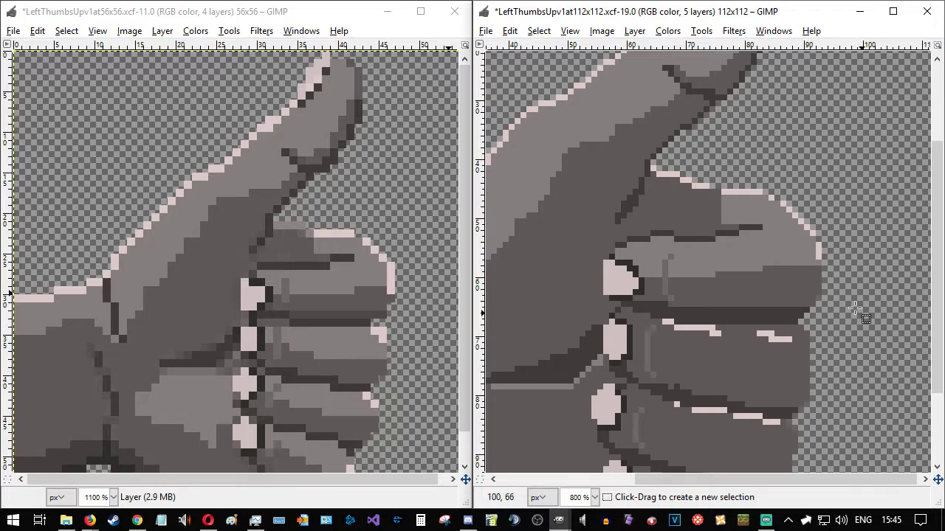
pyautogui.moveTo(798, 261); pyautogui.dragTo(827, 277)
pyautogui.click(846, 292)
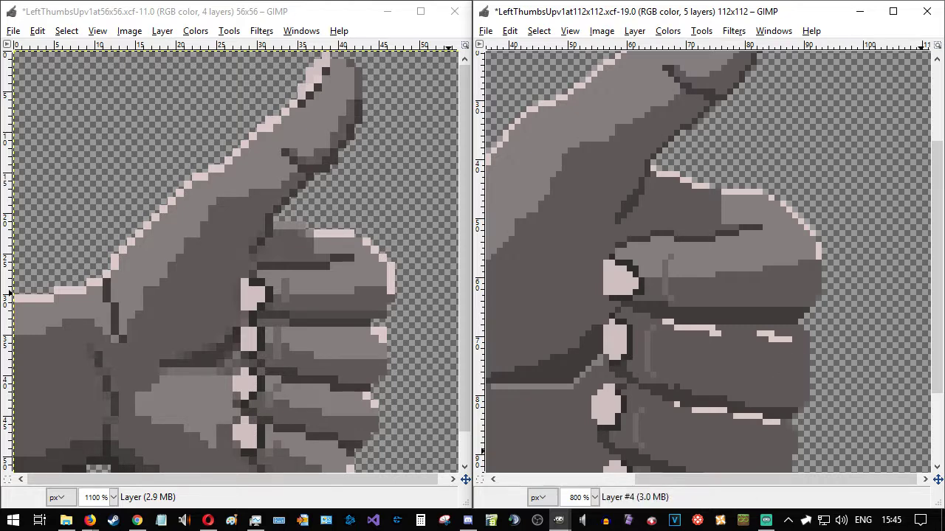
# - Extend the pink highlight (dccaca) down the index finger's outer edge
pyautogui.press('n')
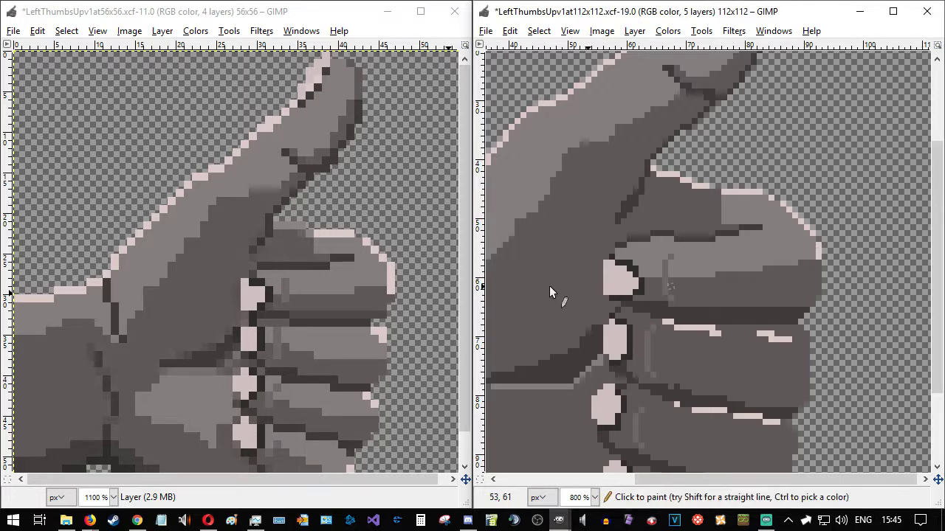
pyautogui.hotkey('ctrl', 'z')
pyautogui.click(819, 268)
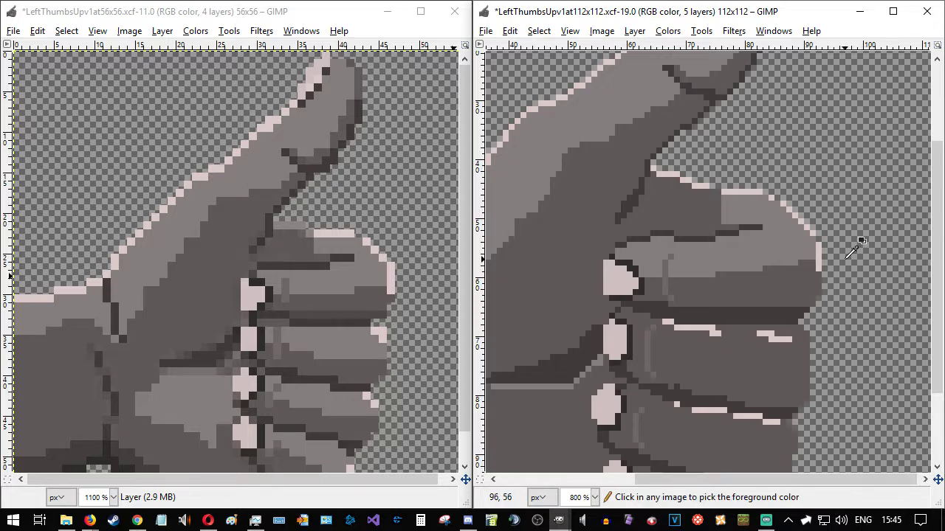
pyautogui.keyDown('ctrl'); pyautogui.scroll(1, 860, 243); pyautogui.keyUp('ctrl')
pyautogui.keyDown('ctrl'); pyautogui.scroll(-2, 859, 243); pyautogui.keyUp('ctrl')
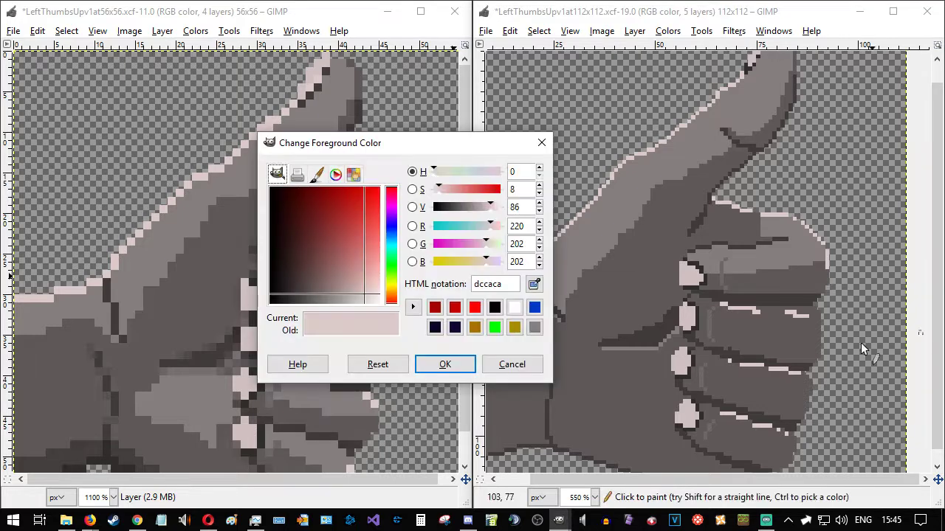
pyautogui.keyDown('ctrl'); pyautogui.click(826, 249); pyautogui.keyUp('ctrl')
pyautogui.click(541, 143)
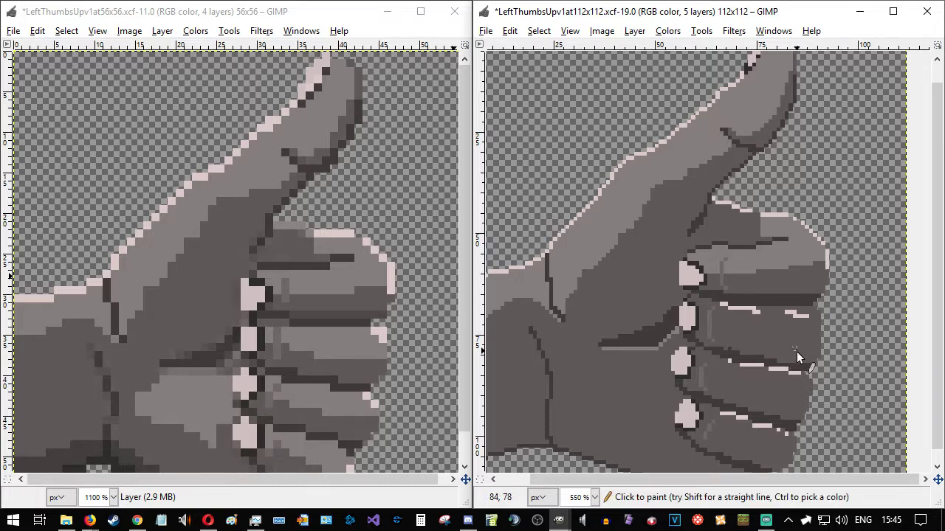
# - Paint light grey pixels between the middle finger's nail and the knuckle line beside it
pyautogui.press('ctrl')
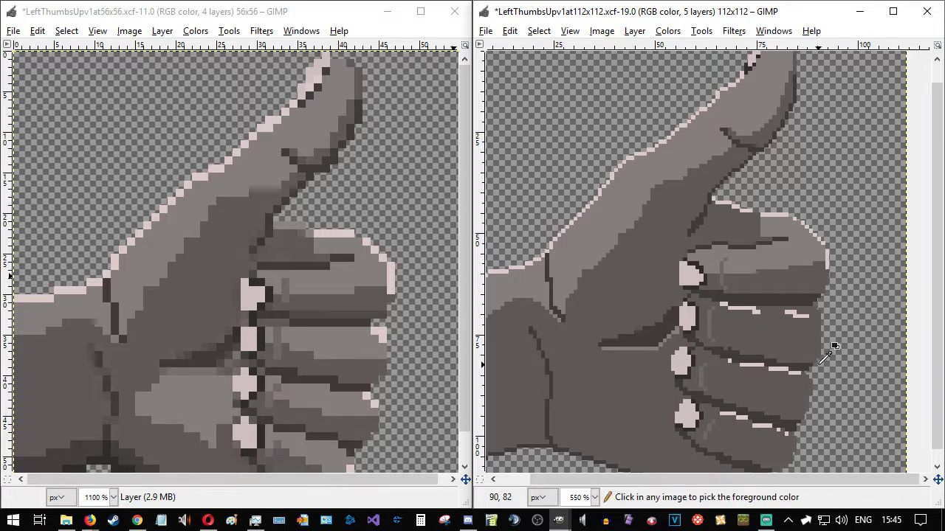
pyautogui.keyDown('ctrl'); pyautogui.scroll(2, 821, 362); pyautogui.keyUp('ctrl')
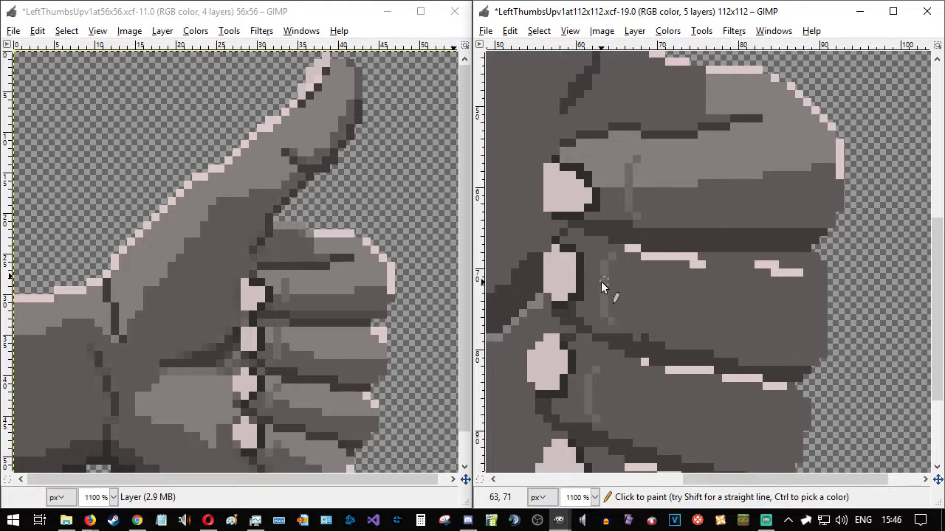
pyautogui.moveTo(590, 283); pyautogui.dragTo(592, 283)
pyautogui.click(572, 246)
pyautogui.click(603, 243)
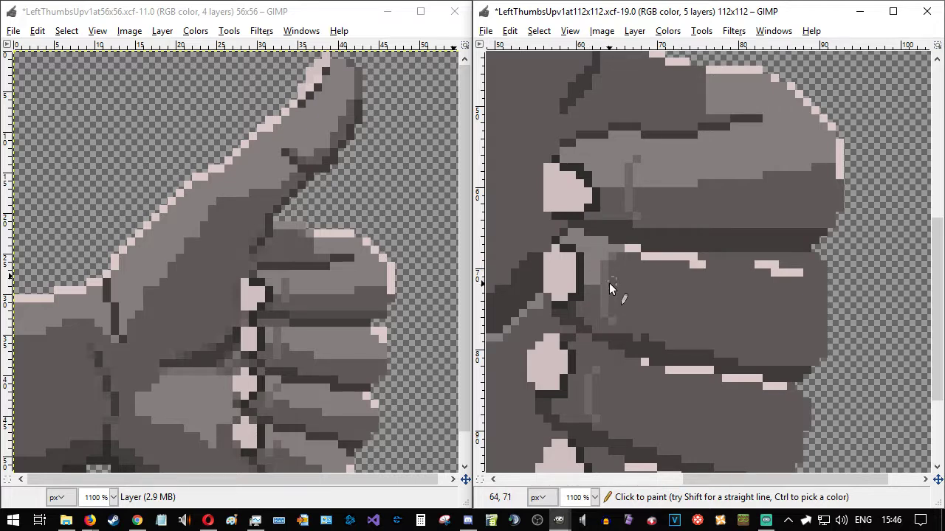
# - Outline the middle finger's light area beyond the knuckle line, stepping its lower boundary down toward the outer edge, and fill it with light grey
pyautogui.moveTo(611, 282); pyautogui.dragTo(617, 281)
pyautogui.scroll(-1, 365, 275)
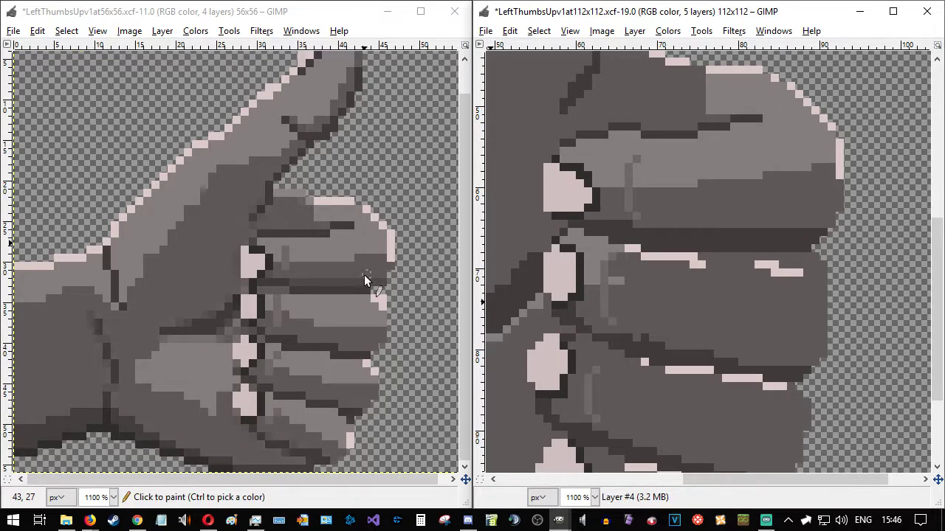
pyautogui.moveTo(630, 289); pyautogui.dragTo(679, 290)
pyautogui.moveTo(612, 275); pyautogui.dragTo(625, 259)
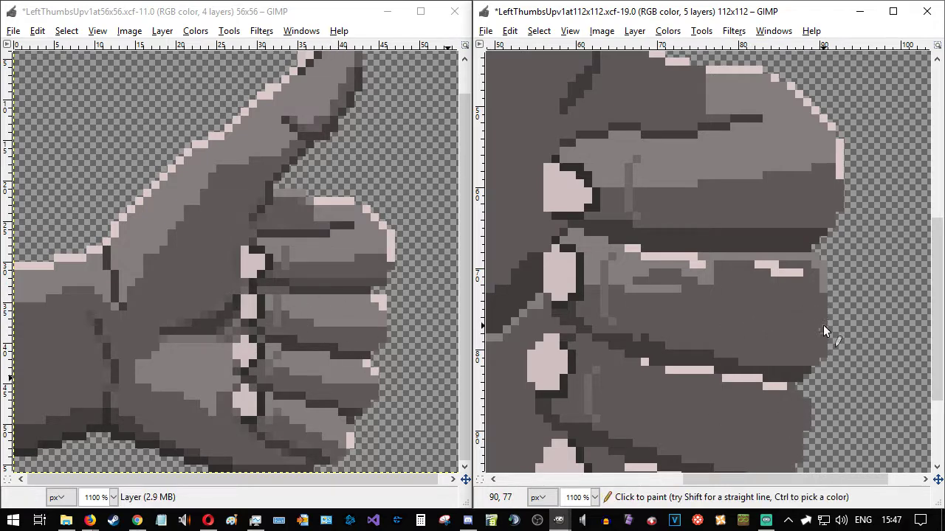
pyautogui.moveTo(820, 325); pyautogui.dragTo(750, 321)
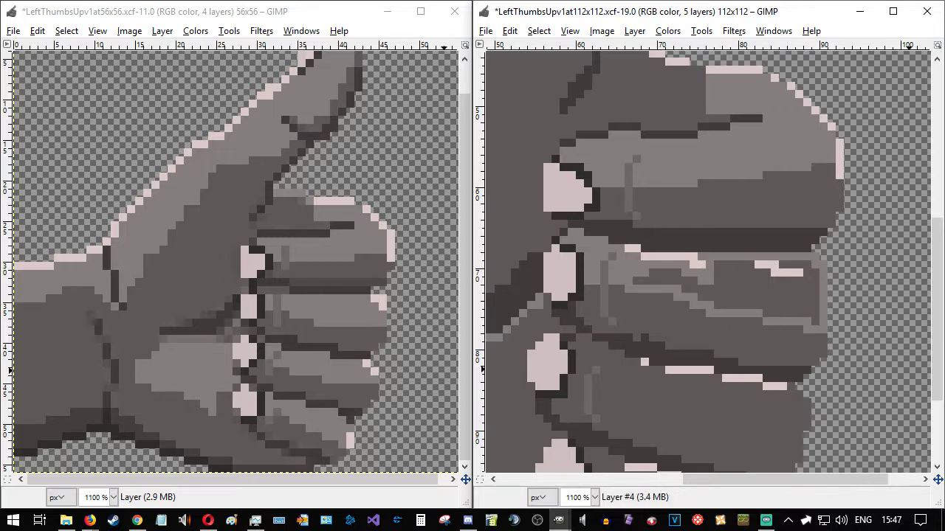
pyautogui.click(740, 294)
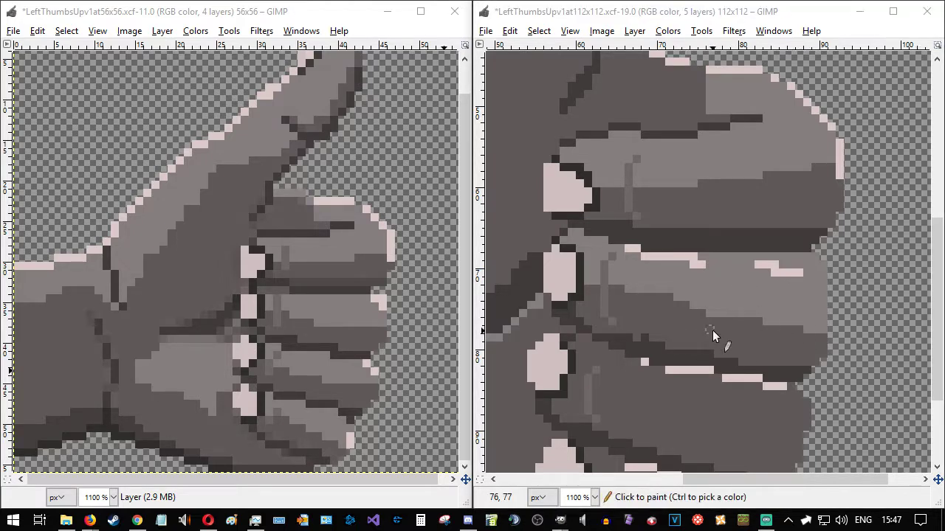
# - Paint pink highlight pixels down the upper outer edge of the middle finger
pyautogui.scroll(-1, 775, 339)
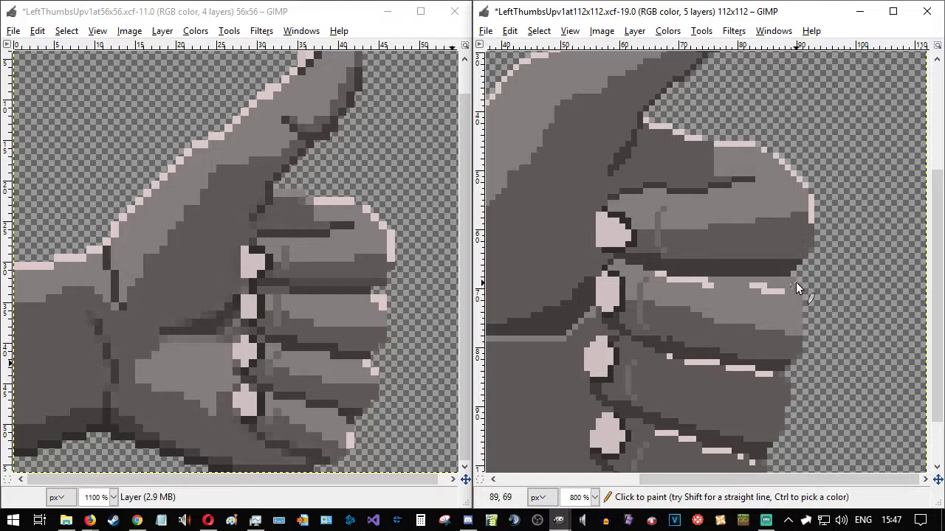
pyautogui.scroll(2, 829, 270)
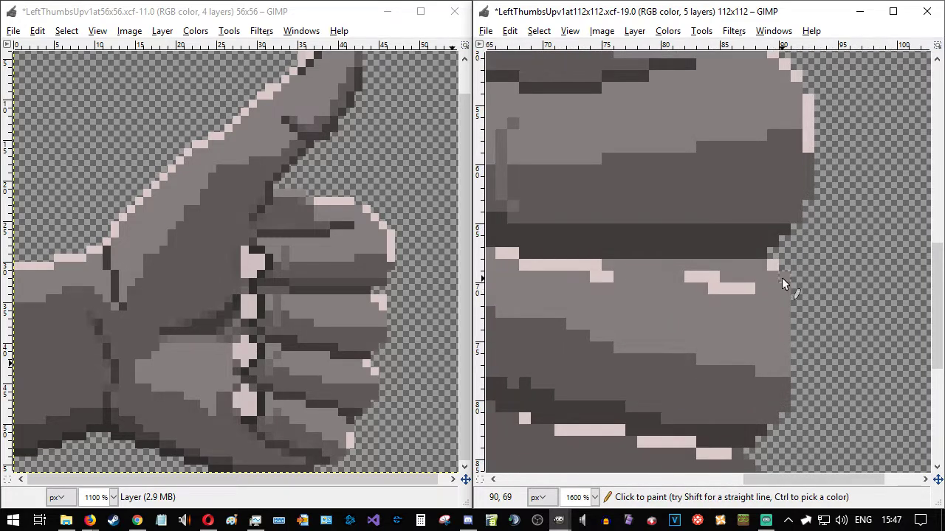
pyautogui.scroll(-2, 803, 354)
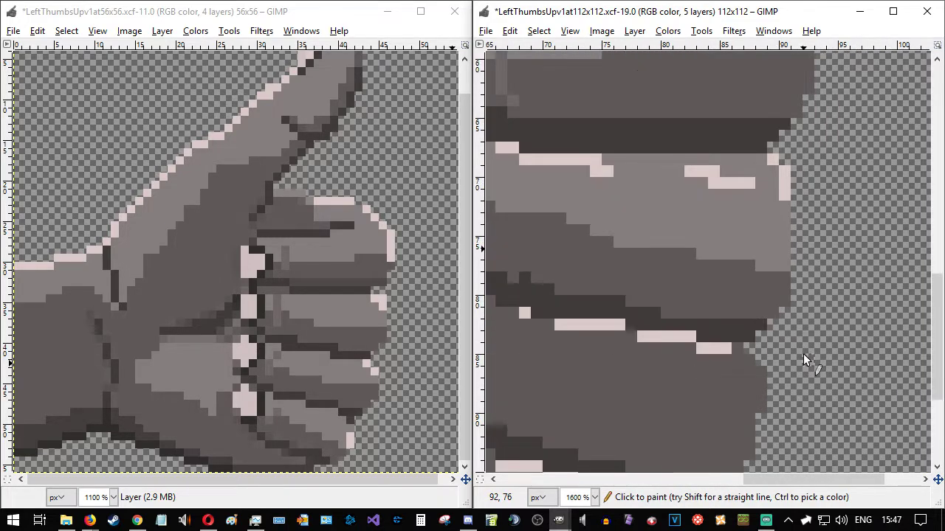
# - Paint pink highlight pixels along the outer edges of the ring finger and the little finger
pyautogui.scroll(-2, 803, 353)
pyautogui.click(749, 256)
pyautogui.moveTo(760, 272); pyautogui.dragTo(762, 283)
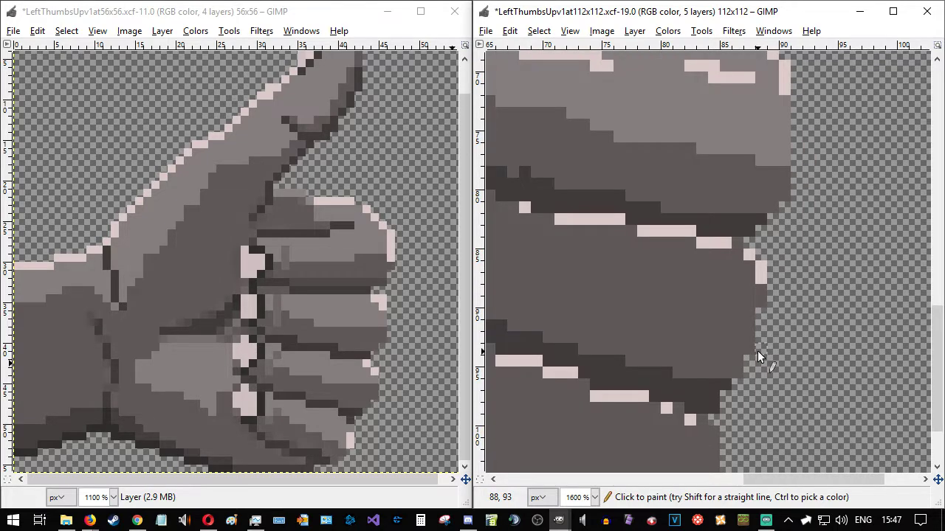
pyautogui.scroll(-2, 758, 344)
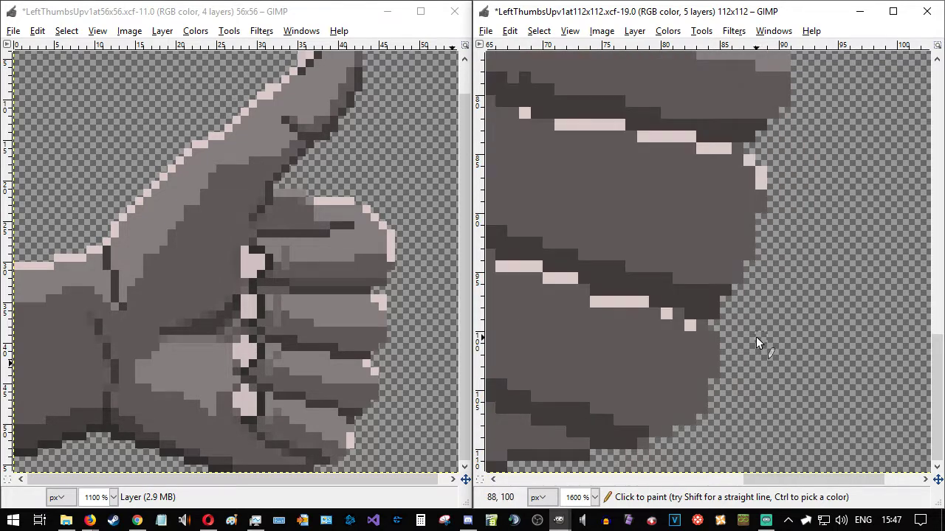
pyautogui.click(714, 363)
pyautogui.click(715, 368)
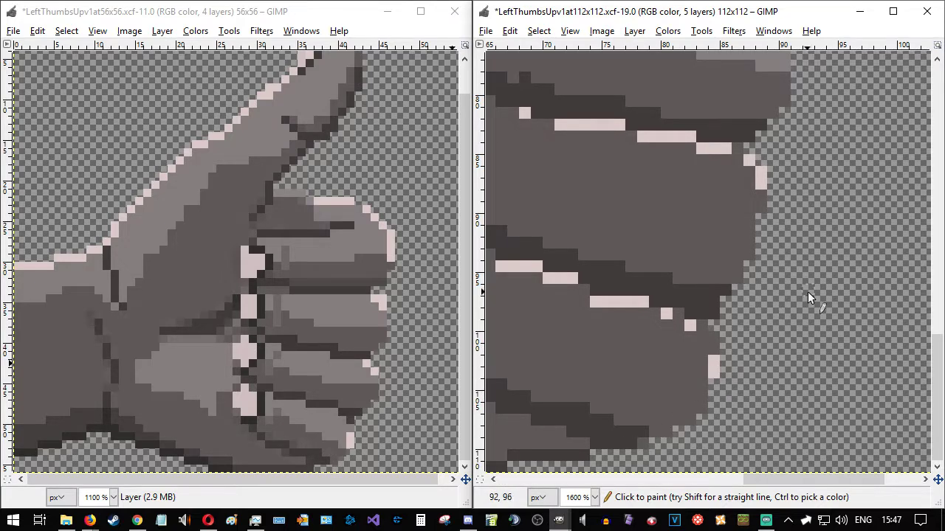
pyautogui.scroll(-2, 804, 290)
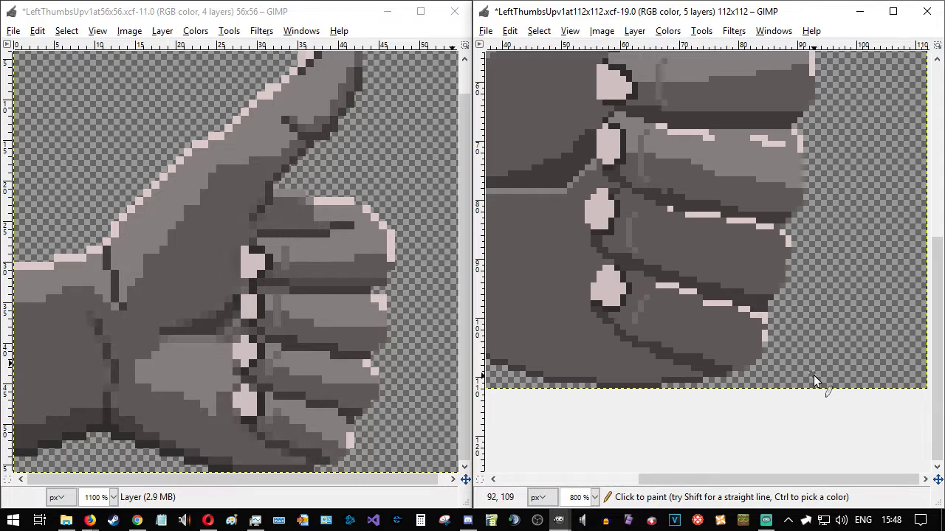
# - Undo the last pink highlight strokes at the little finger's upper outer edge
pyautogui.hotkey('ctrl', 'z')
pyautogui.hotkey('ctrl', 'z')
pyautogui.hotkey('ctrl', 'z')
pyautogui.hotkey('ctrl', 'z')
pyautogui.hotkey('ctrl', 'z')
pyautogui.hotkey('ctrl', 'z')
pyautogui.hotkey('ctrl', 'y')
# - Trim the lowest light grey pixels at the outer end of the middle finger's light area using a 5 × 3 rectangular selection
pyautogui.scroll(5, 847, 259)
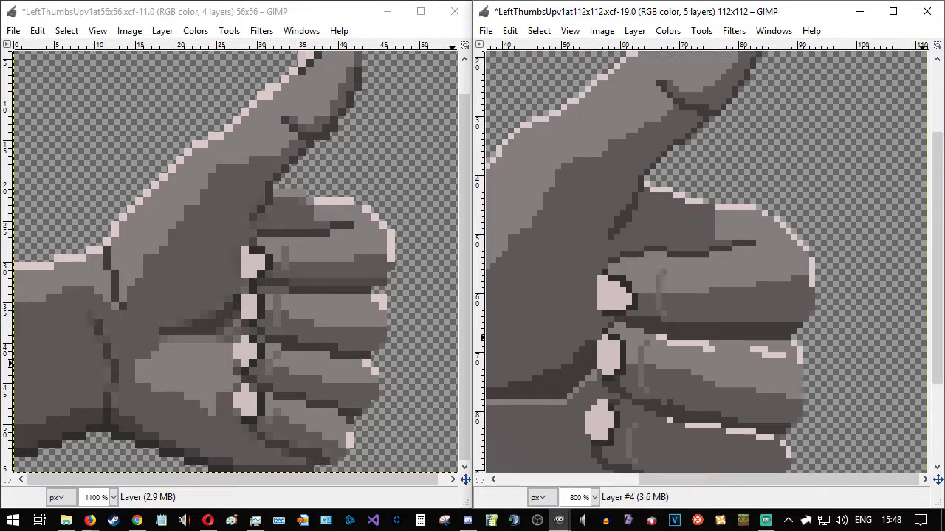
pyautogui.scroll(-3, 842, 354)
pyautogui.scroll(1, 835, 310)
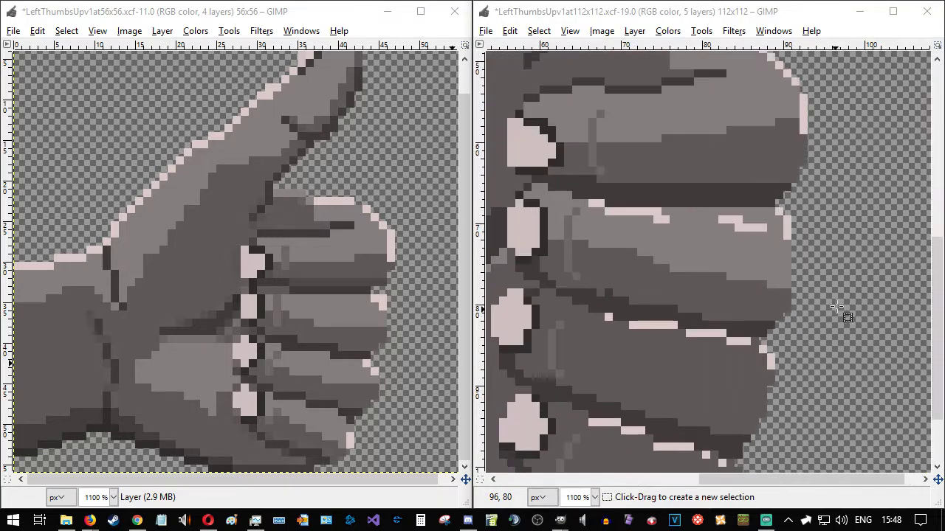
pyautogui.moveTo(758, 282); pyautogui.dragTo(800, 305)
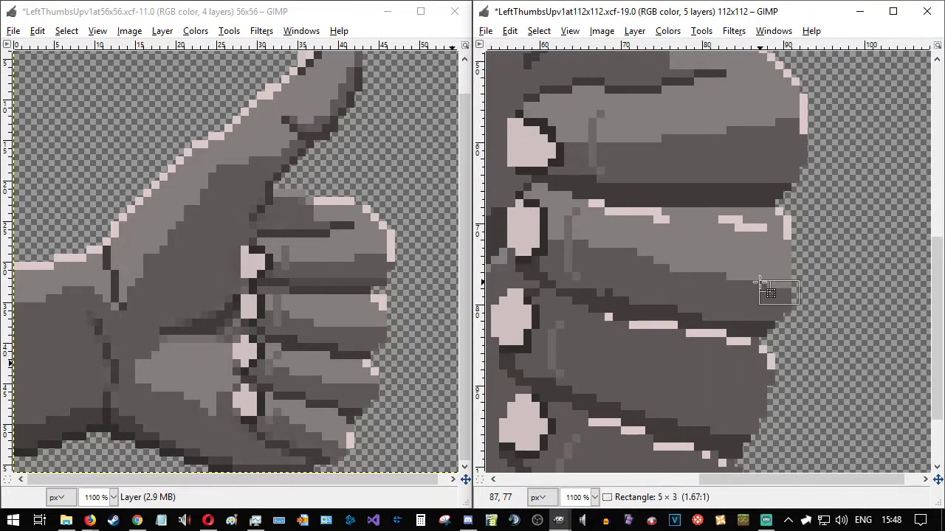
pyautogui.click(810, 324)
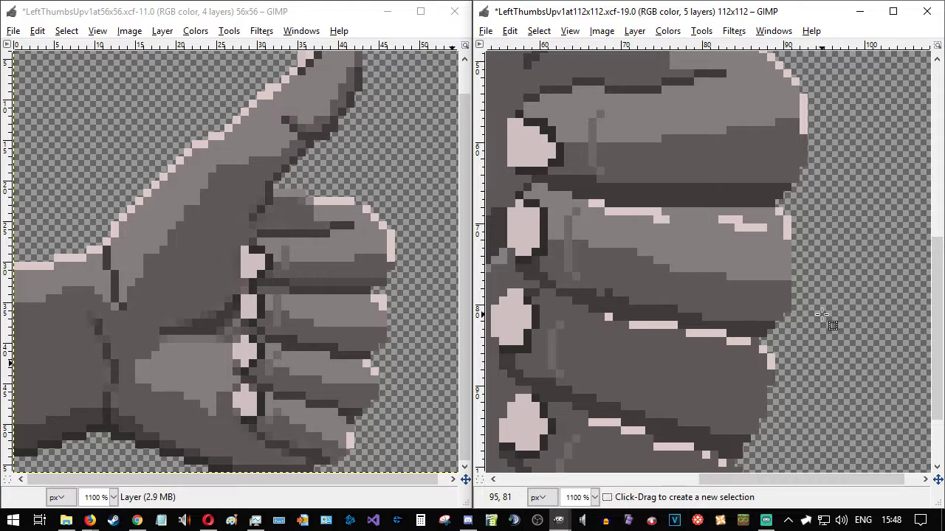
# - Clear a short row of light grey along the middle part of the middle finger's lower light boundary using a rectangular selection
pyautogui.scroll(3, 831, 299)
pyautogui.scroll(-1, 834, 299)
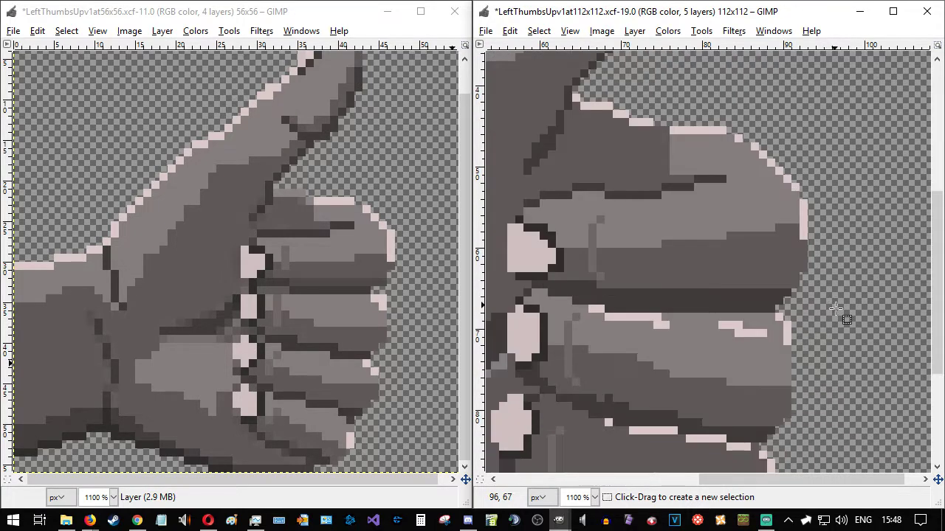
pyautogui.scroll(-2, 833, 303)
pyautogui.keyDown('ctrl'); pyautogui.scroll(-1, 834, 306); pyautogui.keyUp('ctrl')
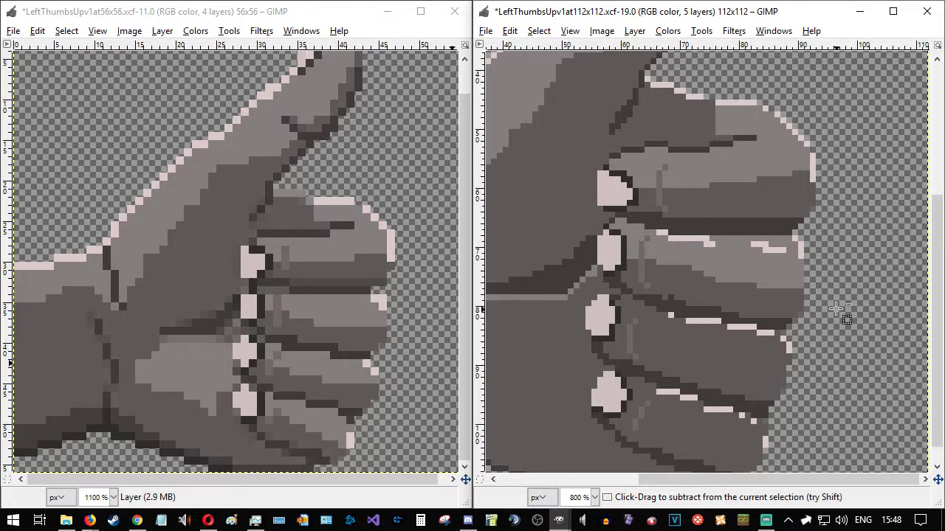
pyautogui.keyDown('ctrl'); pyautogui.scroll(-1, 836, 310); pyautogui.keyUp('ctrl')
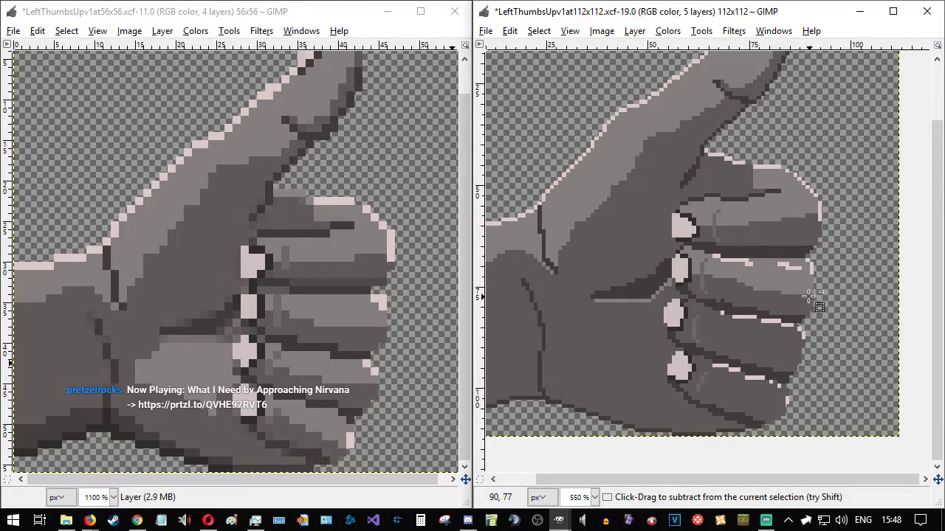
pyautogui.keyDown('ctrl'); pyautogui.scroll(1, 791, 297); pyautogui.keyUp('ctrl')
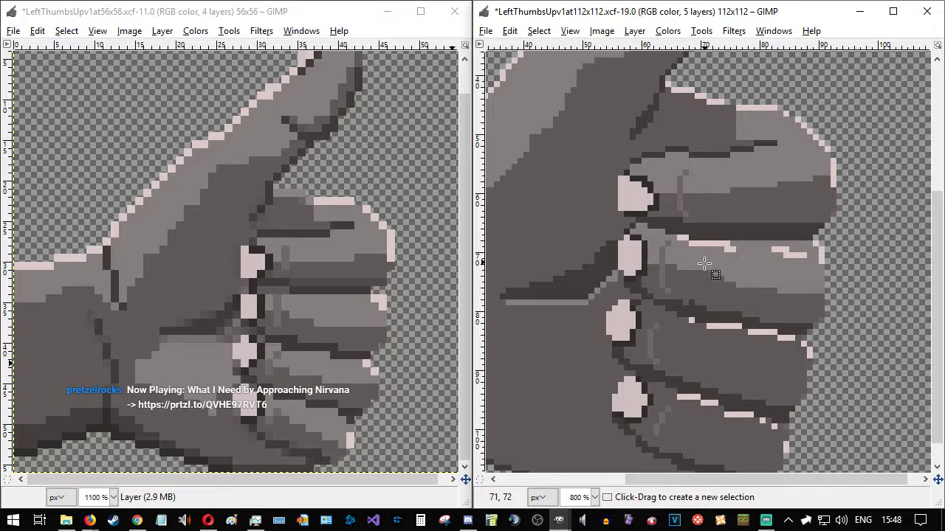
pyautogui.moveTo(761, 288); pyautogui.dragTo(729, 281)
pyautogui.press('Delete')
pyautogui.hotkey('ctrl', 'shift', 'a')
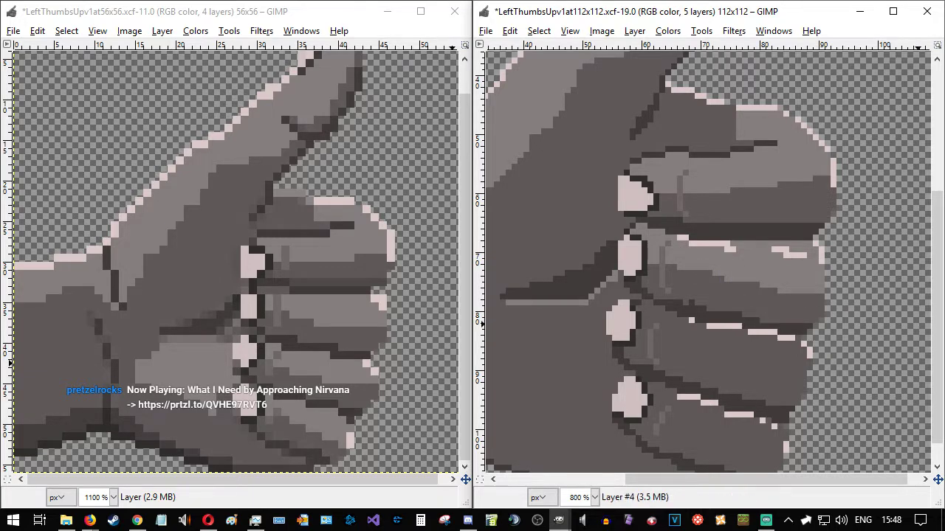
pyautogui.press('n')
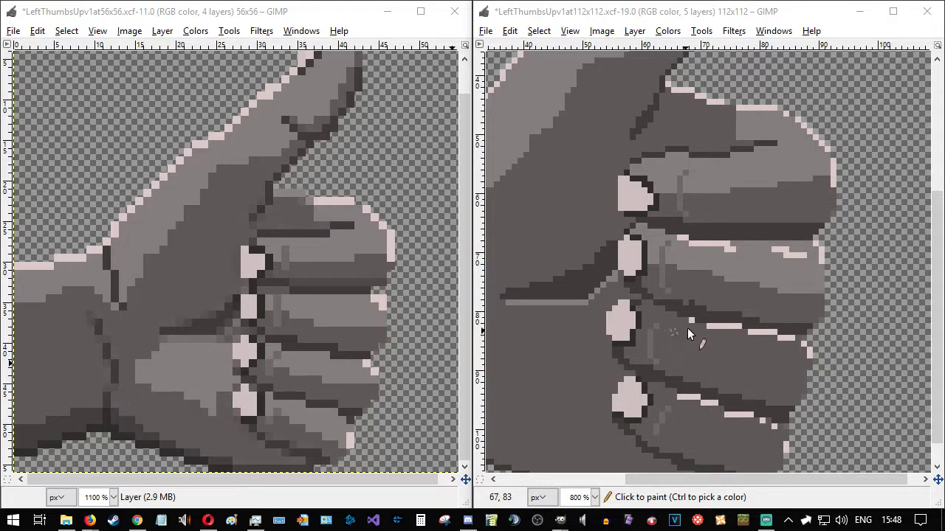
pyautogui.moveTo(698, 272); pyautogui.dragTo(708, 273)
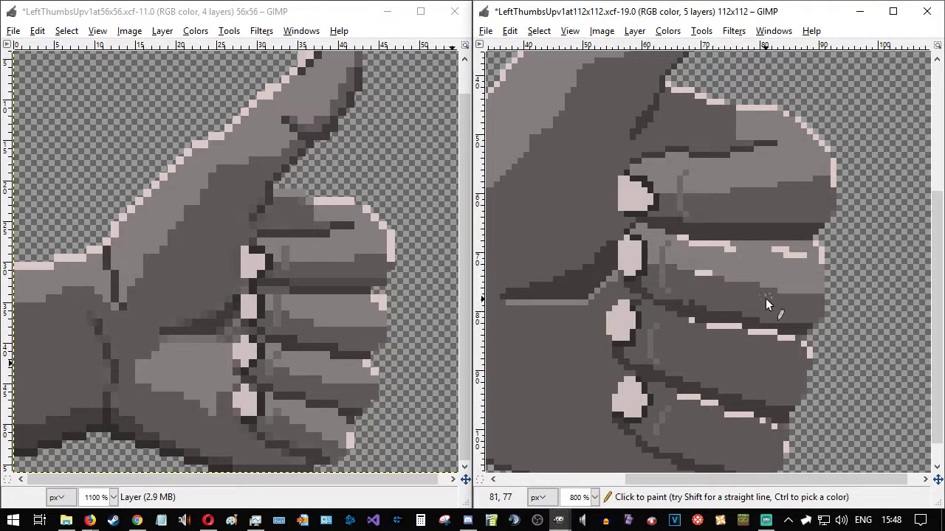
pyautogui.hotkey('ctrl', 'z')
pyautogui.keyDown('ctrl'); pyautogui.scroll(-1, 841, 354); pyautogui.keyUp('ctrl')
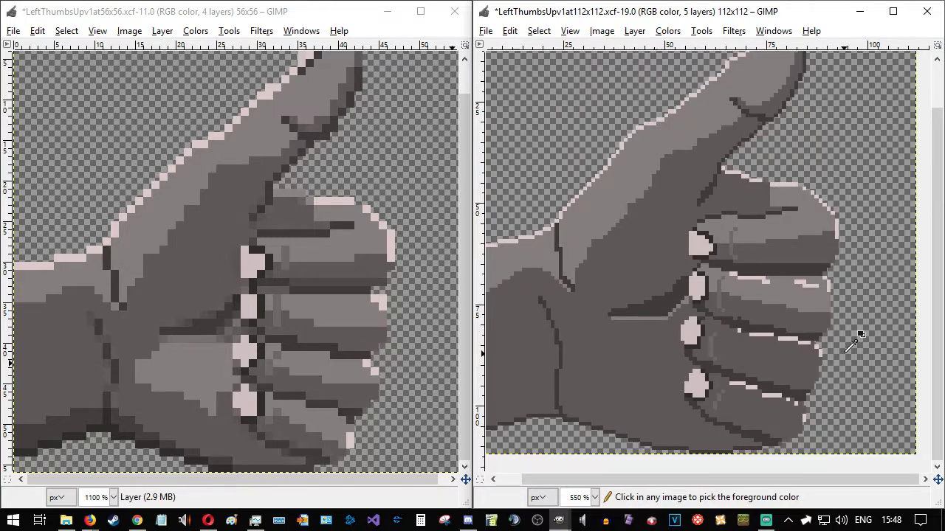
# - Try clearing the light grey pixels at the middle finger's outer edge below the highlight with a rectangular selection
pyautogui.scroll(1, 860, 336)
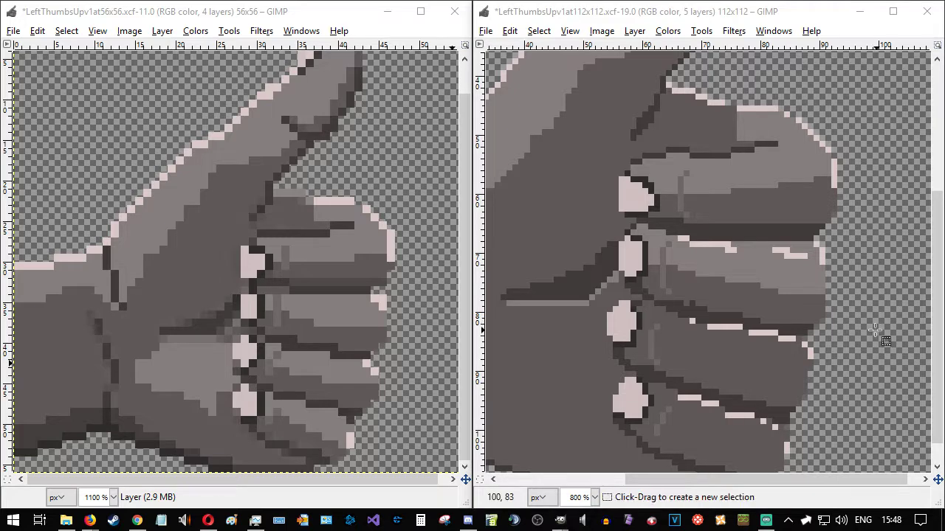
pyautogui.moveTo(808, 289); pyautogui.dragTo(837, 306)
pyautogui.press('Delete')
pyautogui.click(851, 320)
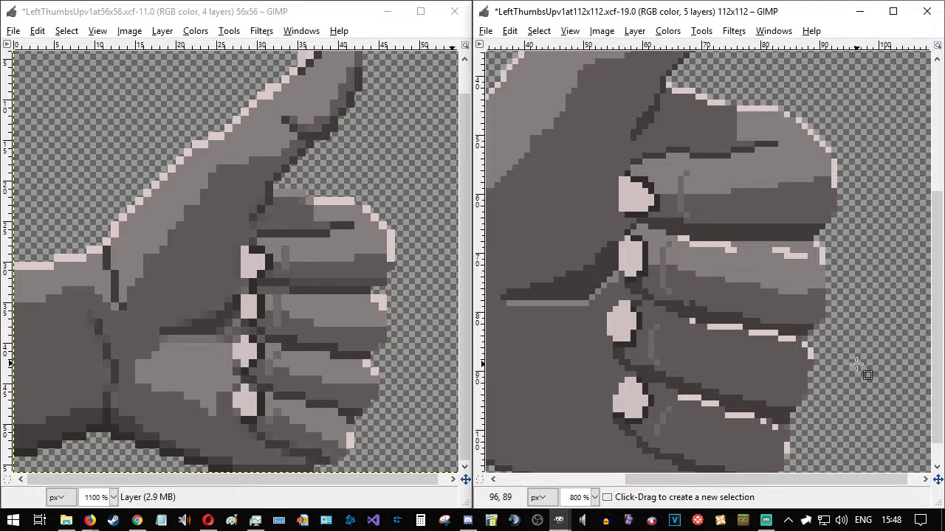
pyautogui.hotkey('ctrl', 'z')
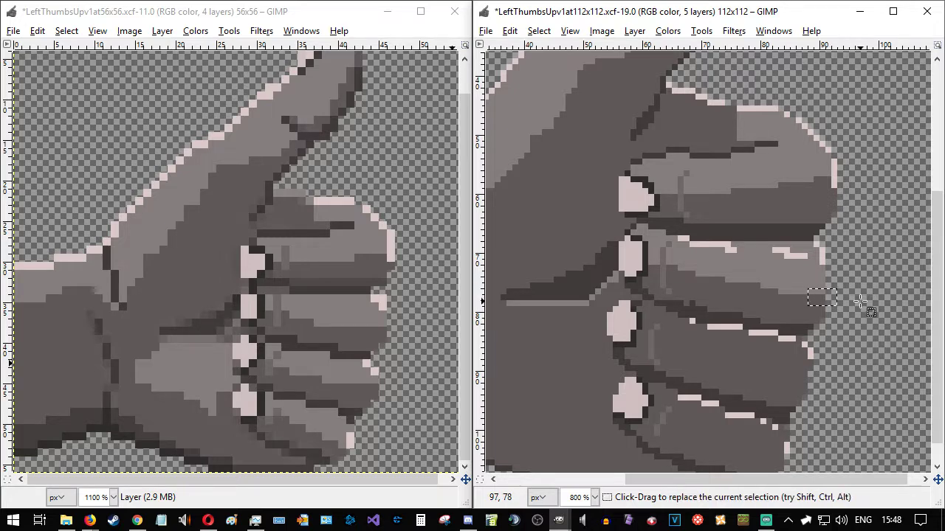
pyautogui.click(861, 300)
# - Trim the lower outer corner of the middle finger's light area using small rectangular selections
pyautogui.moveTo(819, 289); pyautogui.dragTo(831, 301)
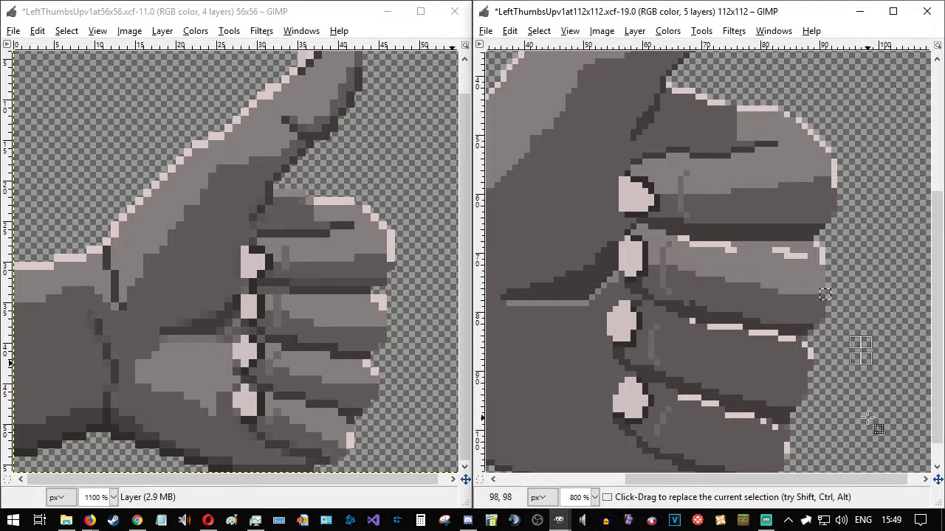
pyautogui.click(830, 339)
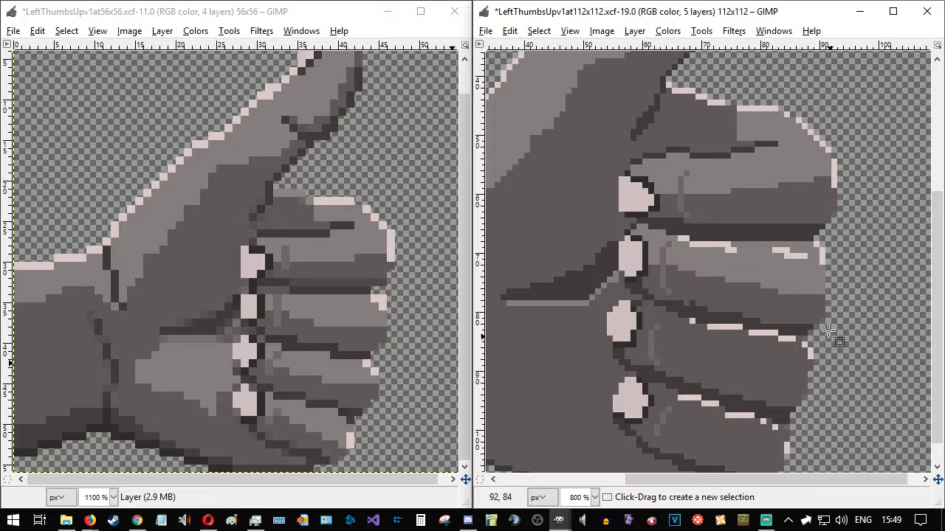
pyautogui.moveTo(820, 287)
pyautogui.mouseDown()
pyautogui.moveTo(837, 318)
pyautogui.moveTo(827, 301)
pyautogui.mouseUp()
pyautogui.click(832, 325)
pyautogui.click(861, 336)
pyautogui.moveTo(817, 293); pyautogui.dragTo(828, 303)
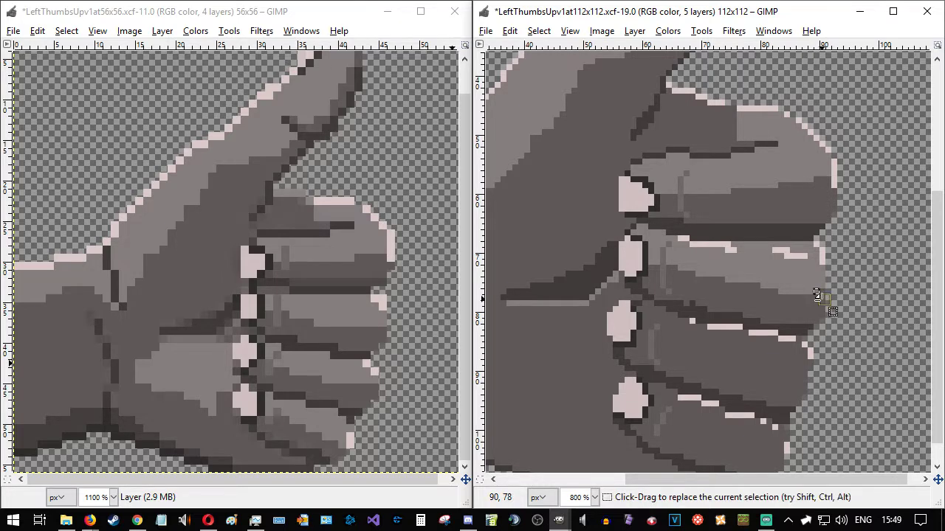
pyautogui.click(872, 382)
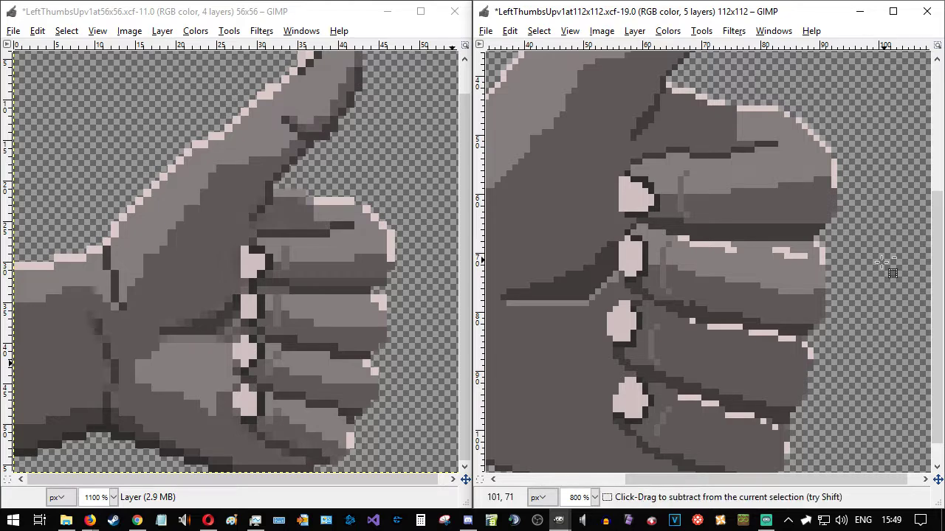
# - Pick the pink highlight colour from the middle finger's outer edge for the Pencil tool
pyautogui.press('n')
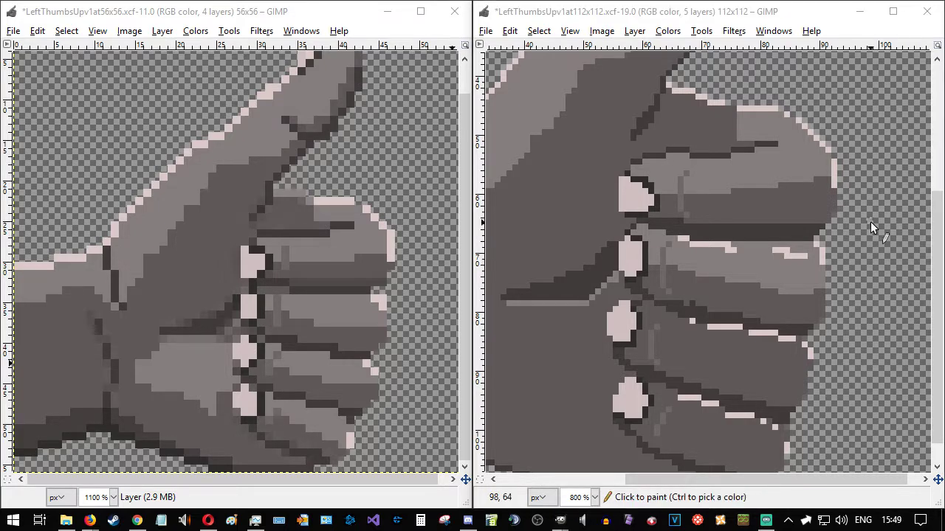
pyautogui.keyDown('ctrl'); pyautogui.click(821, 259); pyautogui.keyUp('ctrl')
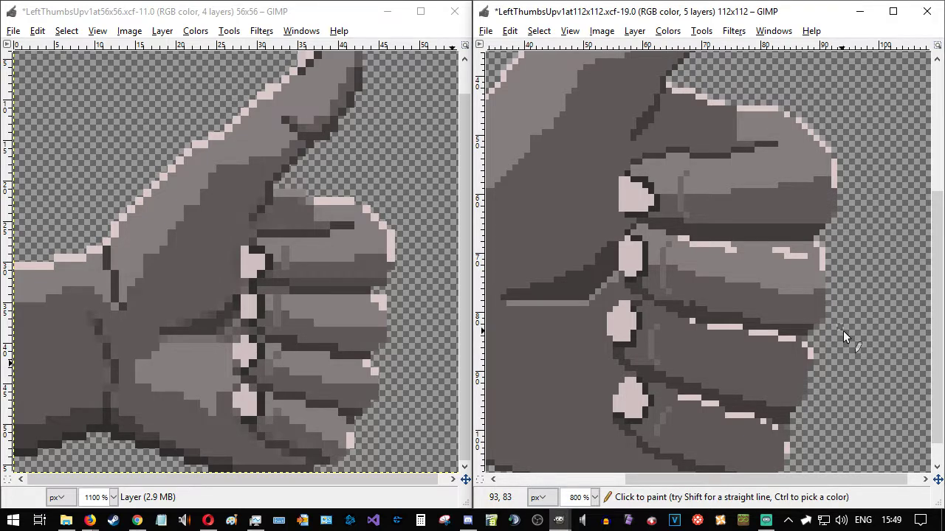
pyautogui.scroll(-1, 841, 329)
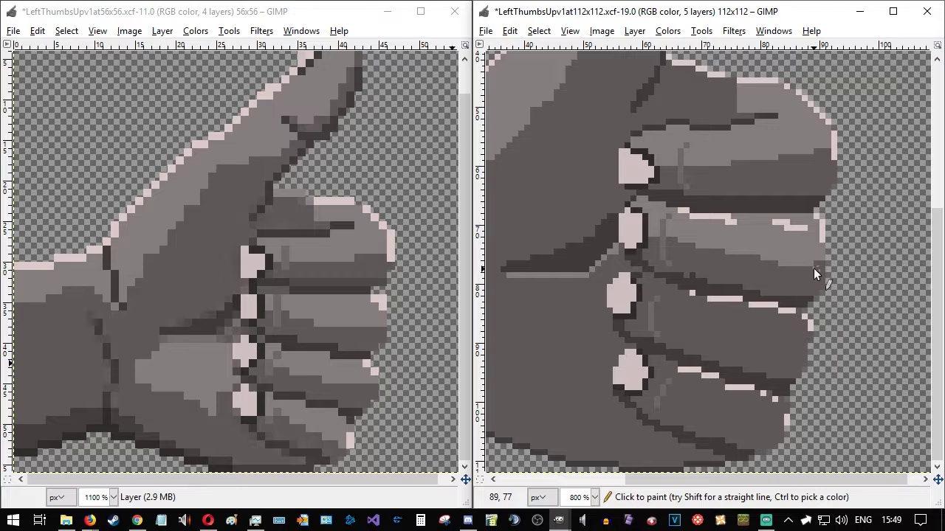
pyautogui.keyDown('ctrl'); pyautogui.scroll(-2, 813, 268); pyautogui.keyUp('ctrl')
pyautogui.keyDown('ctrl'); pyautogui.scroll(-1, 816, 285); pyautogui.keyUp('ctrl')
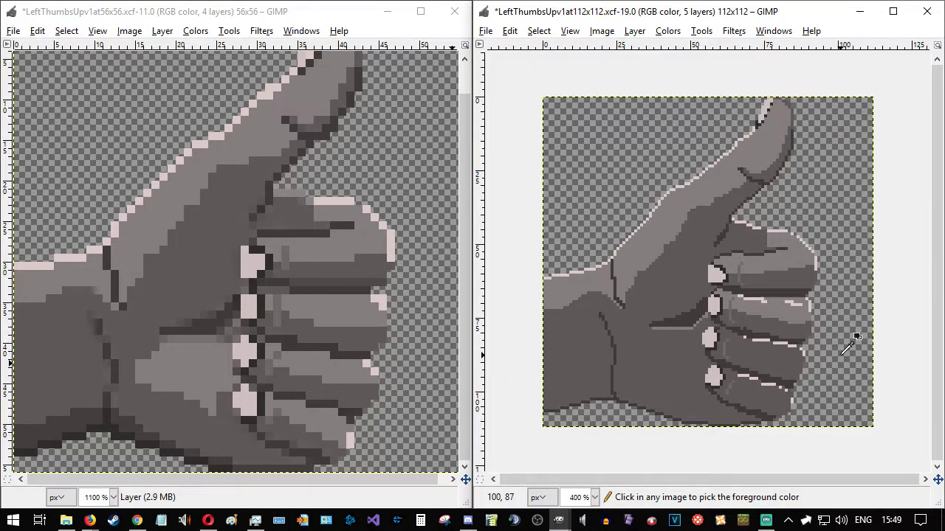
pyautogui.keyDown('ctrl'); pyautogui.scroll(1, 842, 332); pyautogui.keyUp('ctrl')
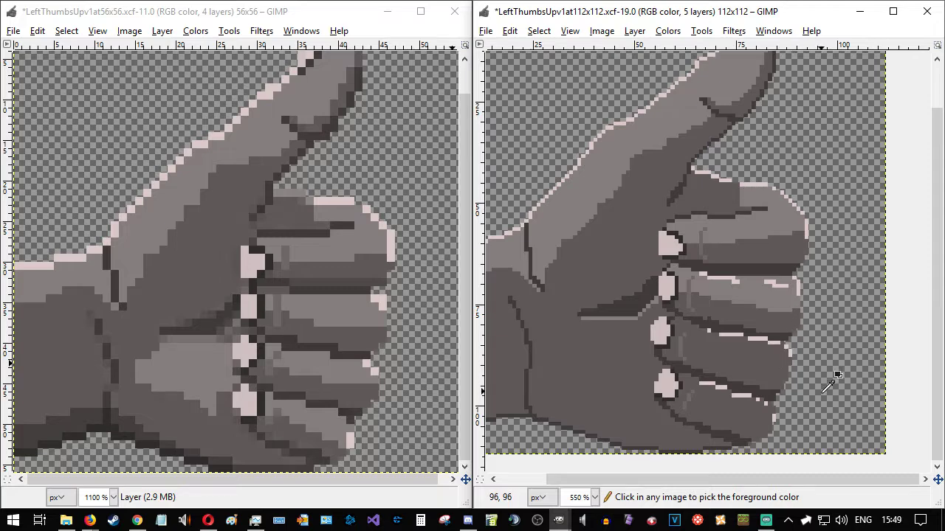
# - Pick the light grey and outline the ring finger's light area along its upper edge, outer edge and sloping lower boundary with the Pencil tool
pyautogui.keyDown('ctrl'); pyautogui.scroll(2, 838, 369); pyautogui.keyUp('ctrl')
pyautogui.keyDown('ctrl'); pyautogui.click(750, 211); pyautogui.keyUp('ctrl')
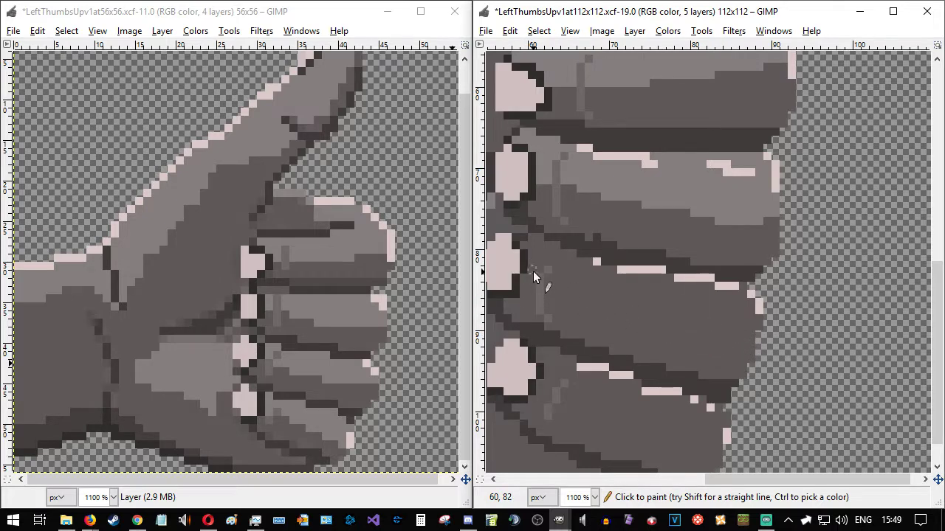
pyautogui.moveTo(527, 245)
pyautogui.mouseDown()
pyautogui.moveTo(533, 239)
pyautogui.moveTo(569, 252)
pyautogui.mouseUp()
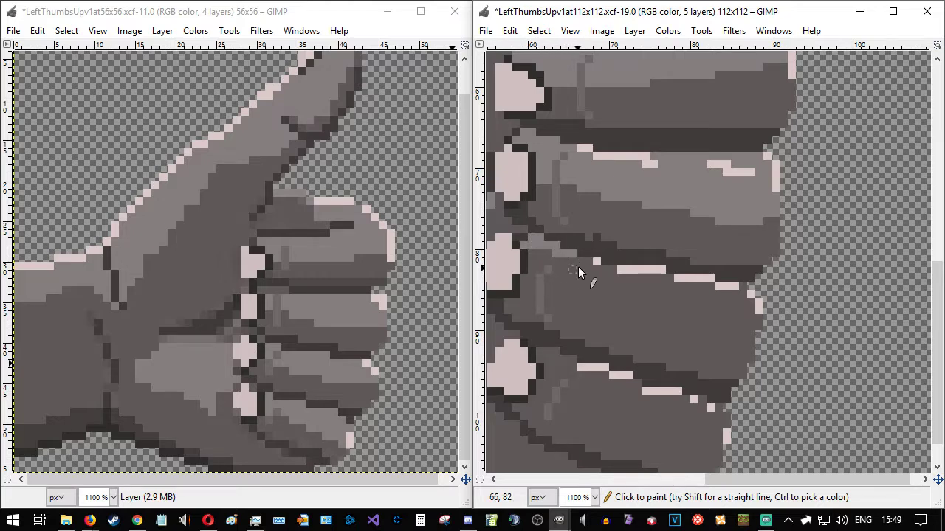
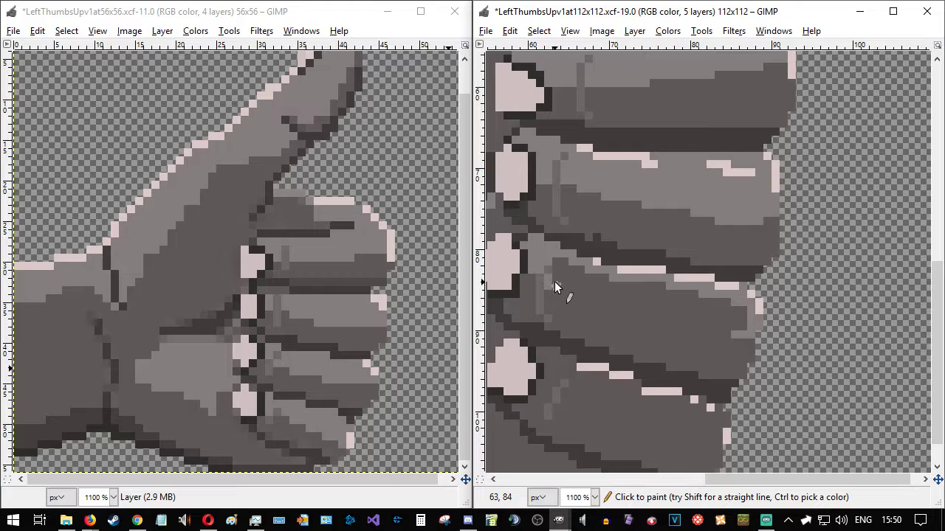
pyautogui.hotkey('ctrl', 'z')
pyautogui.moveTo(563, 286); pyautogui.dragTo(734, 337)
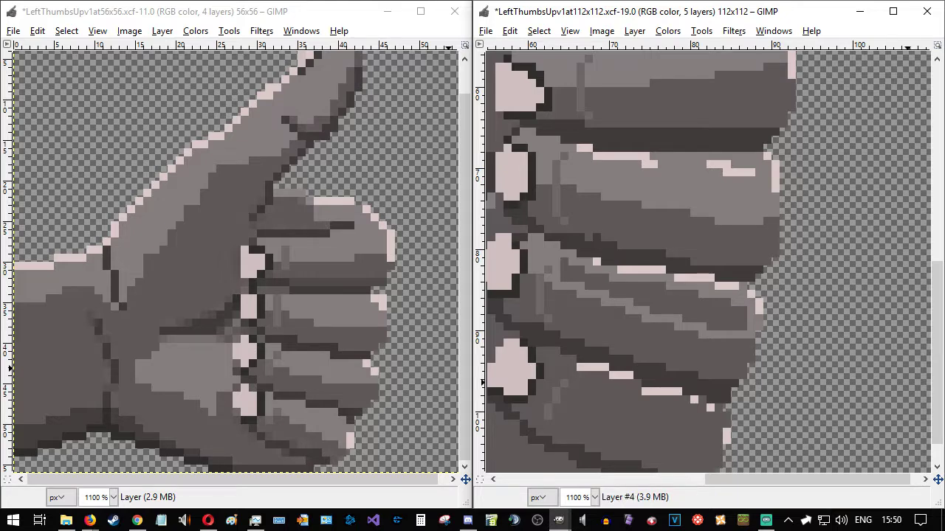
# - Fill the outlined area on the ring finger with light grey using Bucket Fill, and return to the Pencil tool
pyautogui.hotkey('shift', 'b')
pyautogui.click(622, 312)
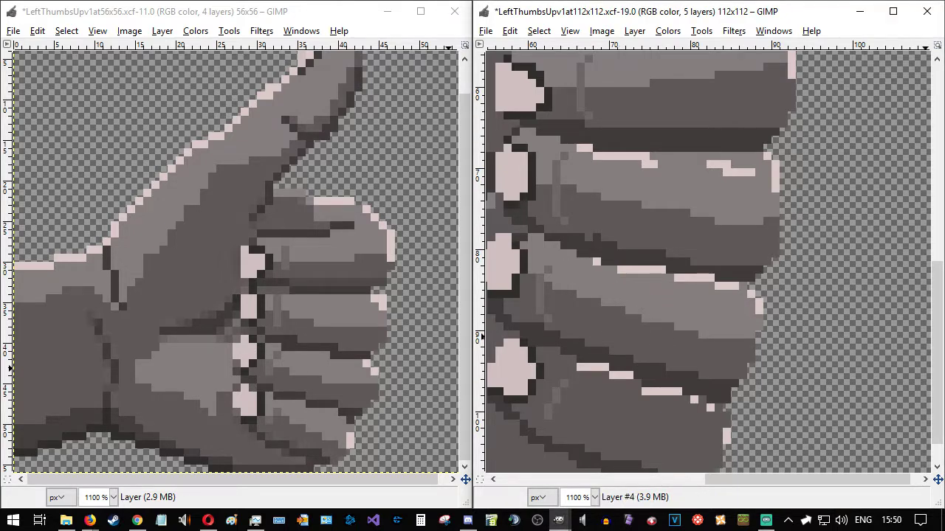
pyautogui.press('n')
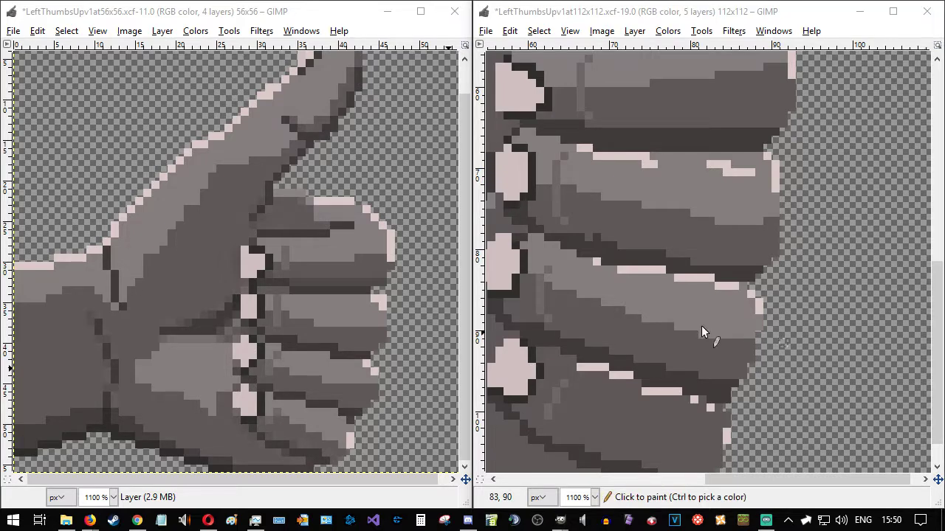
# - Examine the ring finger's new light area at several zoom levels against the 56x56 reference
pyautogui.scroll(-1, 737, 342)
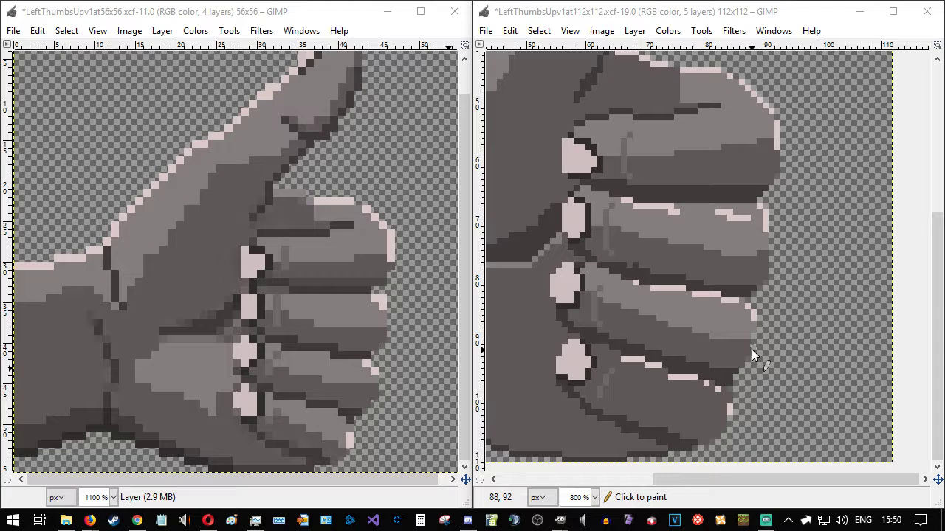
pyautogui.scroll(-2, 751, 356)
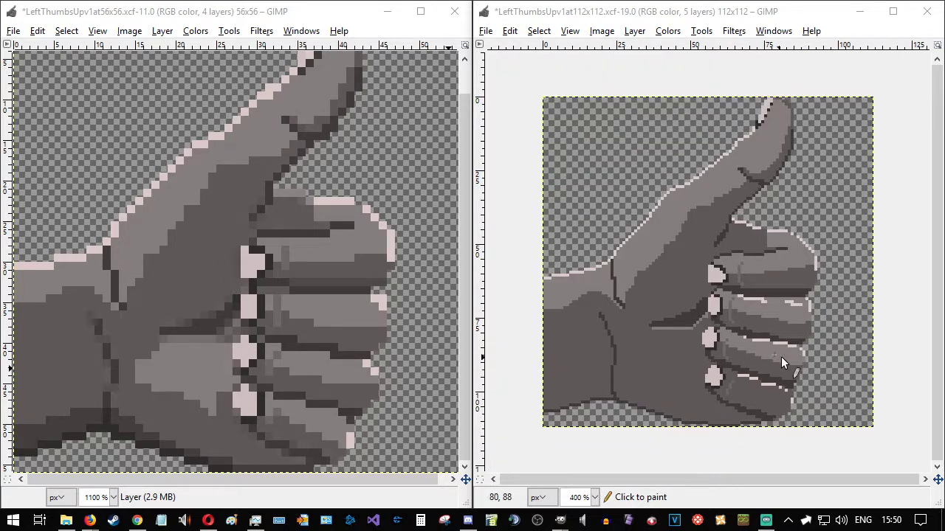
pyautogui.scroll(1, 794, 368)
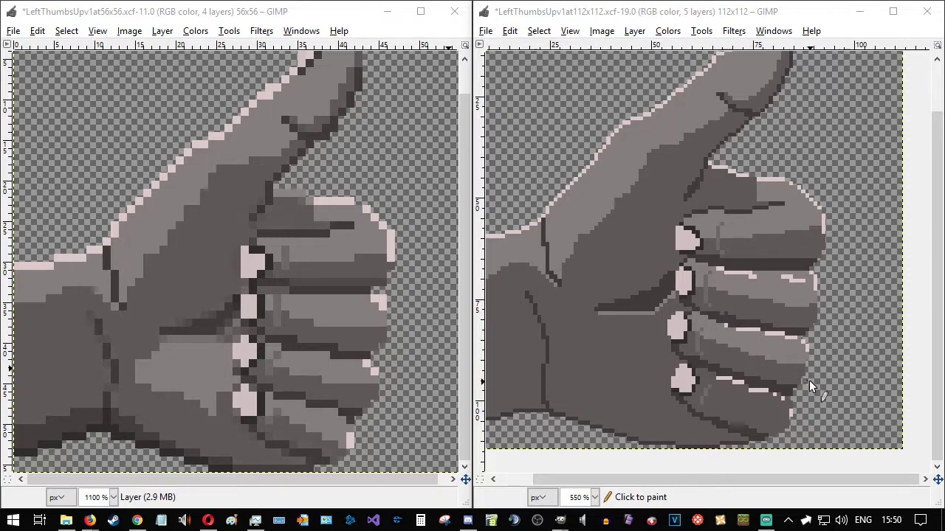
pyautogui.scroll(1, 808, 380)
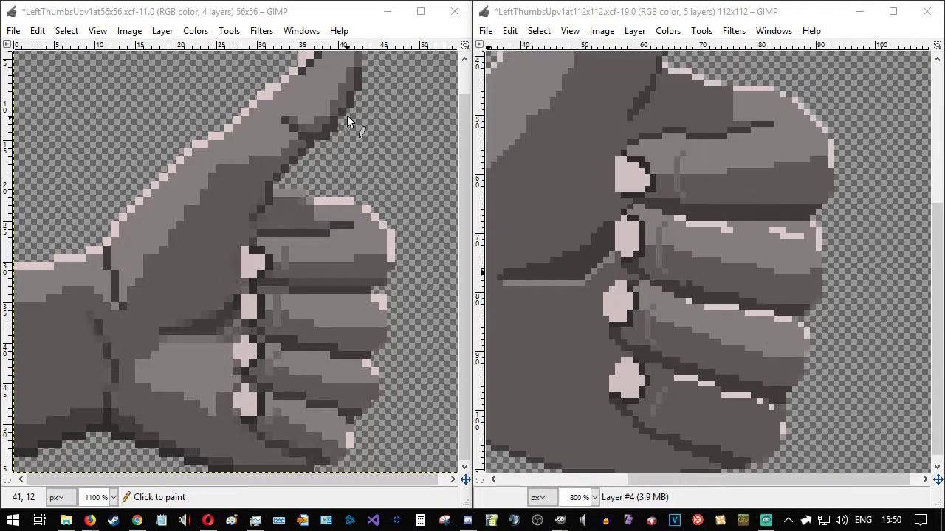
pyautogui.click(646, 284)
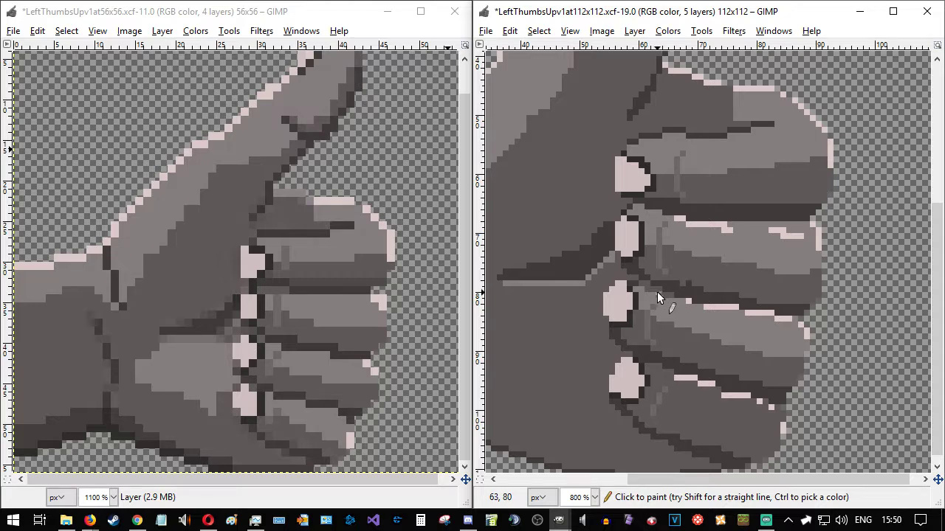
pyautogui.keyDown('ctrl'); pyautogui.scroll(-1, 726, 335); pyautogui.keyUp('ctrl')
pyautogui.keyDown('ctrl'); pyautogui.scroll(-1, 728, 333); pyautogui.keyUp('ctrl')
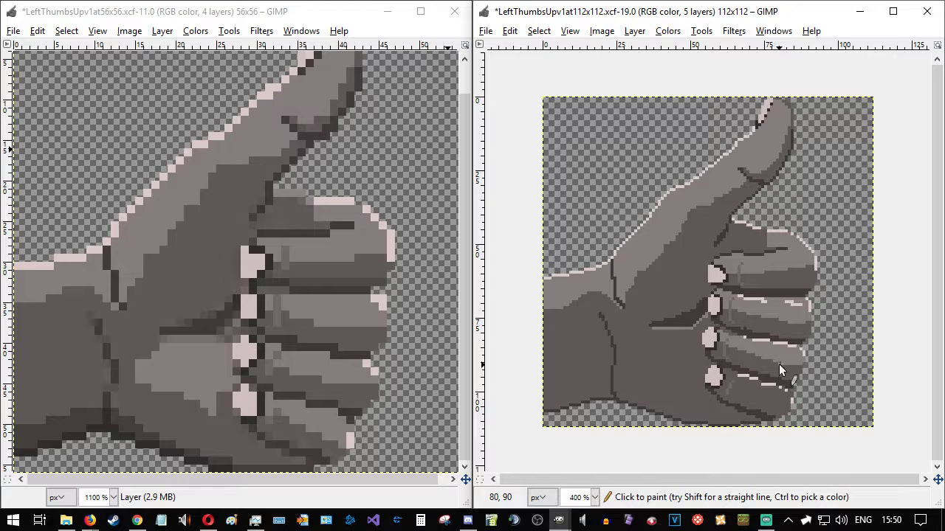
pyautogui.keyDown('ctrl'); pyautogui.scroll(-1, 781, 361); pyautogui.keyUp('ctrl')
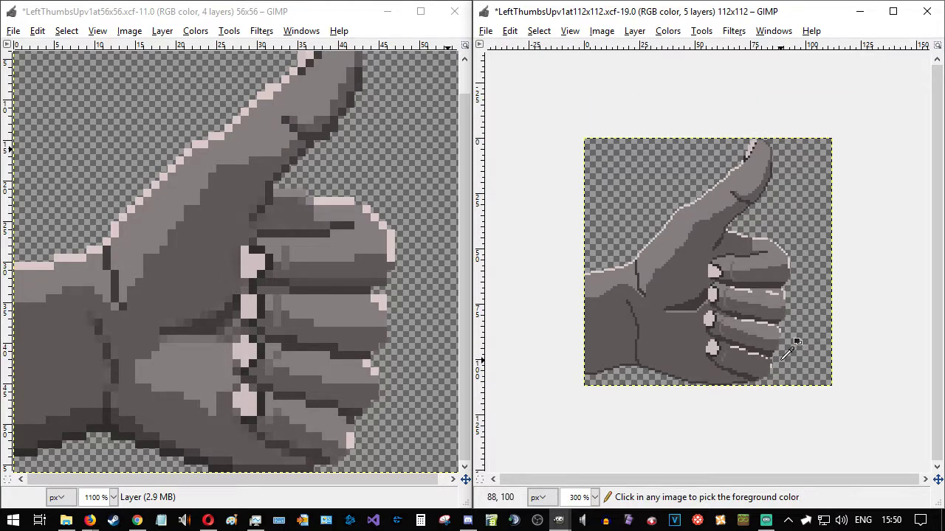
pyautogui.keyDown('ctrl'); pyautogui.scroll(2, 782, 357); pyautogui.keyUp('ctrl')
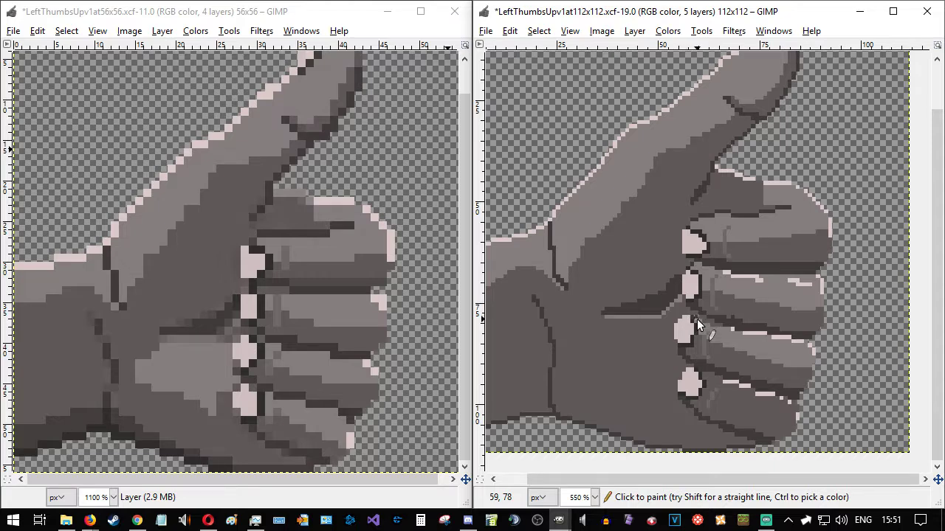
# - Pick light grey from the ring finger and paint the little finger's light area below its pink highlight, from the nail to the outer edge
pyautogui.keyDown('ctrl'); pyautogui.click(789, 356); pyautogui.keyUp('ctrl')
pyautogui.scroll(3, 811, 399)
pyautogui.scroll(-1, 800, 394)
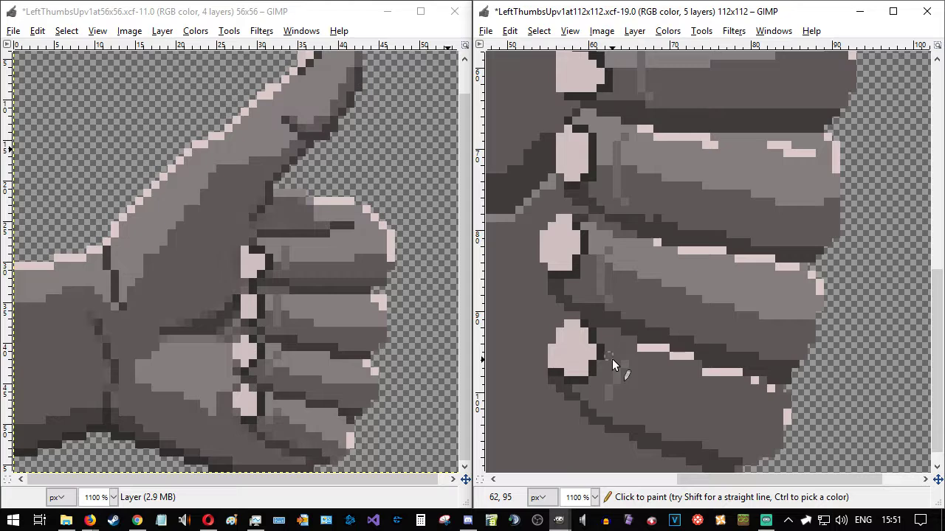
pyautogui.moveTo(613, 335)
pyautogui.mouseDown()
pyautogui.moveTo(599, 332)
pyautogui.moveTo(618, 347)
pyautogui.mouseUp()
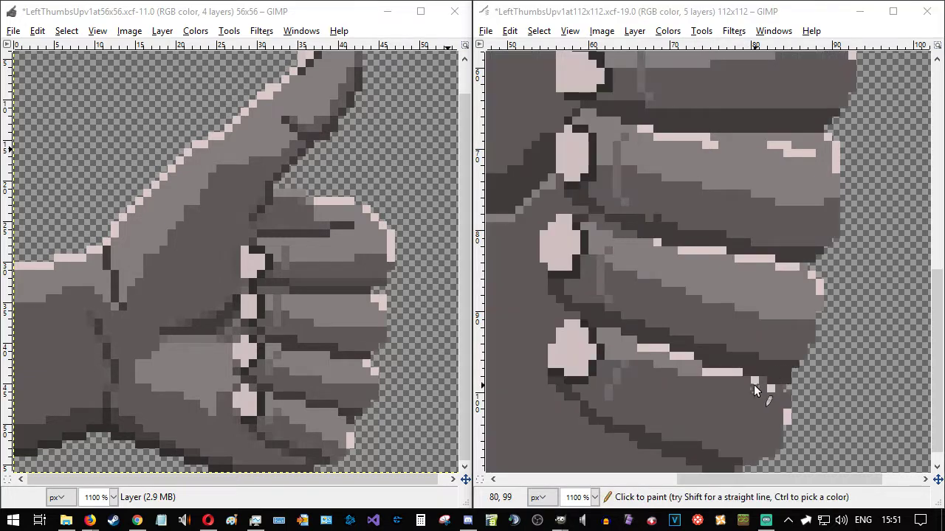
pyautogui.moveTo(748, 379); pyautogui.dragTo(698, 379)
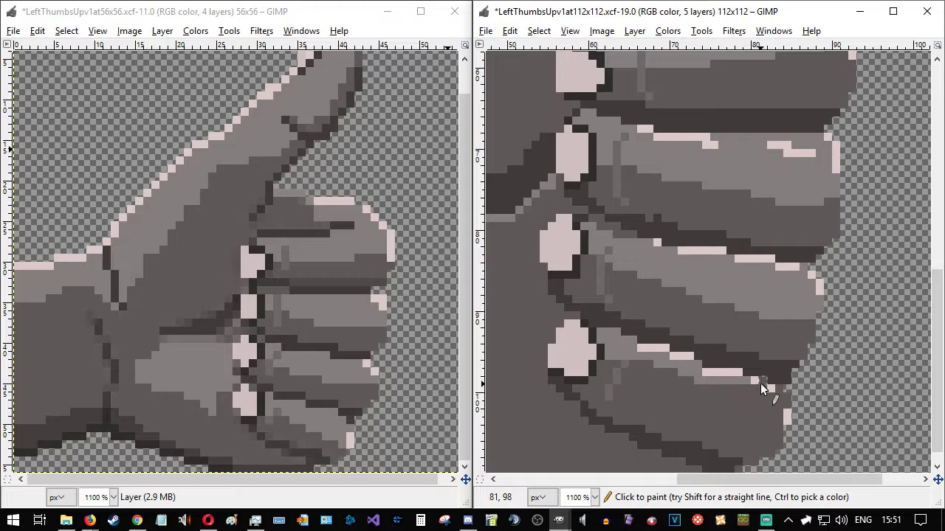
pyautogui.moveTo(761, 385)
pyautogui.mouseDown()
pyautogui.moveTo(739, 387)
pyautogui.moveTo(787, 397)
pyautogui.moveTo(773, 403)
pyautogui.moveTo(777, 436)
pyautogui.mouseUp()
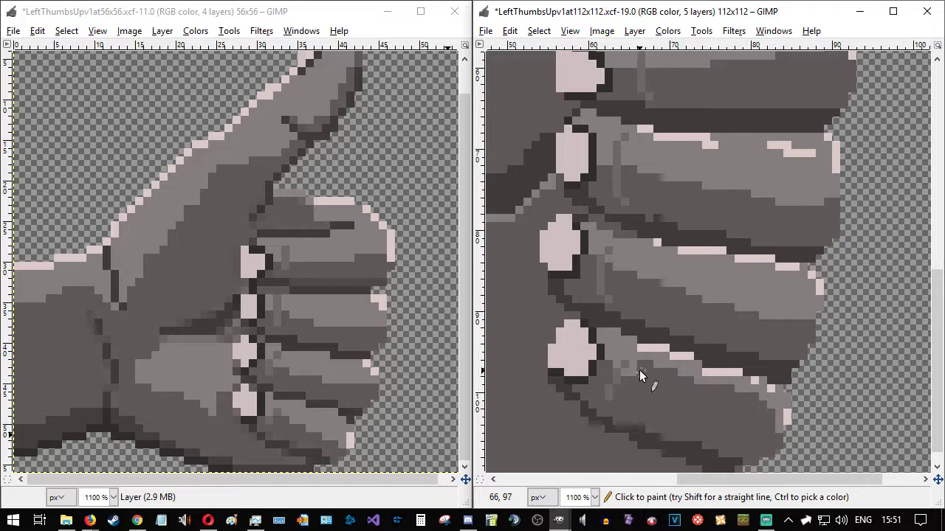
pyautogui.moveTo(664, 386); pyautogui.dragTo(760, 427)
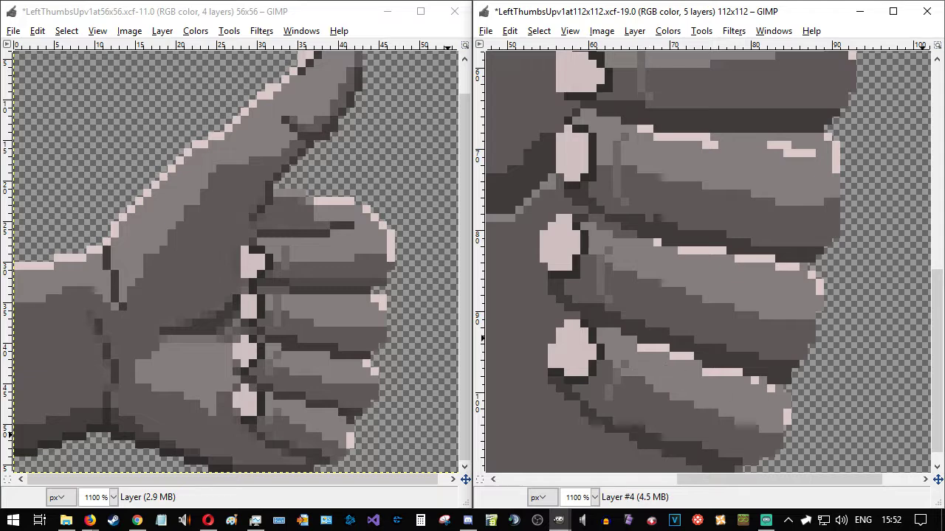
# - Examine the light and shadow balance across all four fingers in the 112x112 image at several zoom levels
pyautogui.press('-')
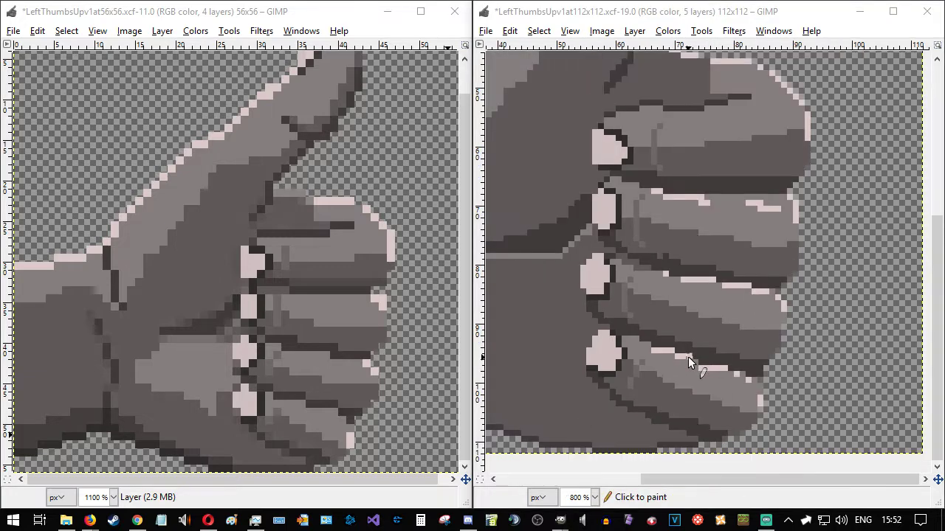
pyautogui.press('-')
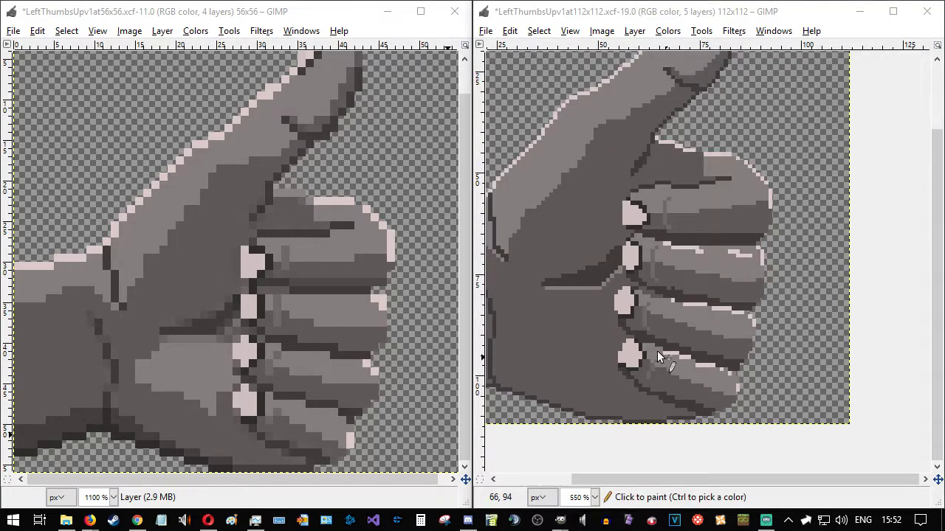
pyautogui.click(648, 290)
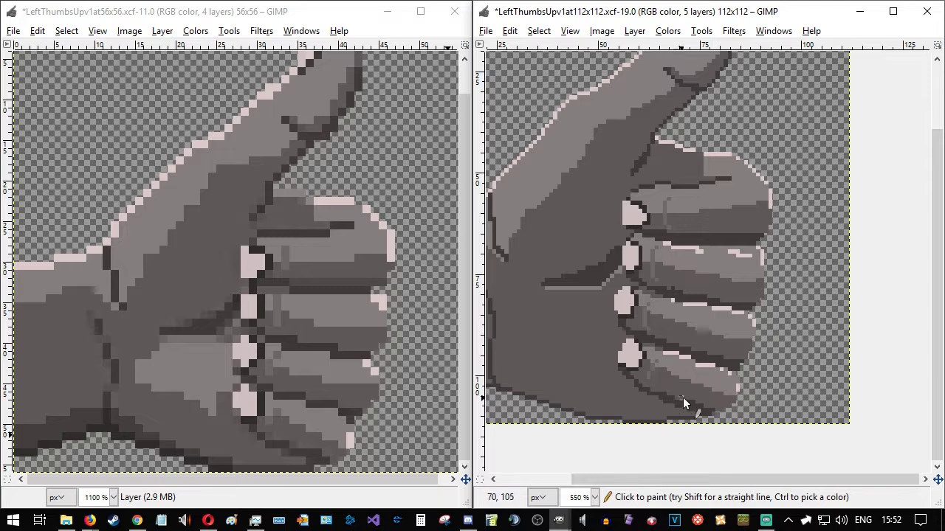
pyautogui.keyDown('ctrl'); pyautogui.scroll(-3, 755, 382); pyautogui.keyUp('ctrl')
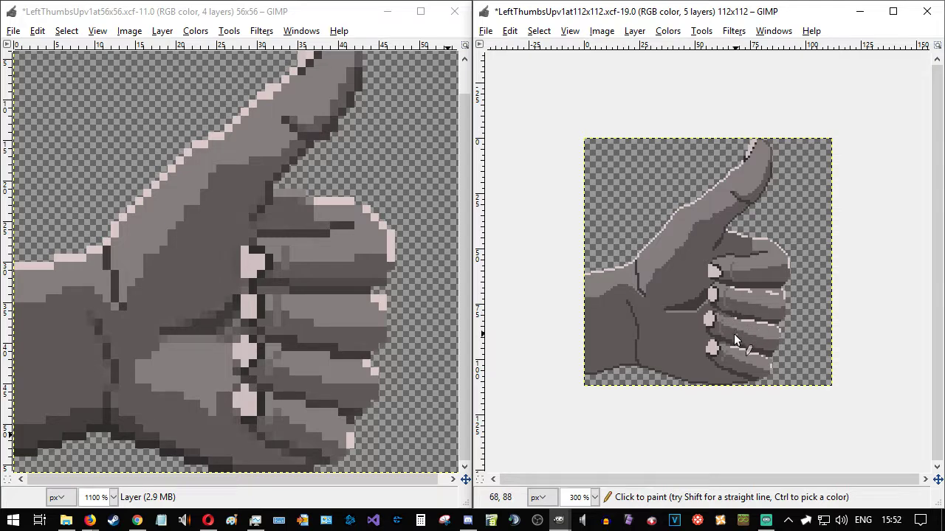
pyautogui.scroll(1, 732, 289)
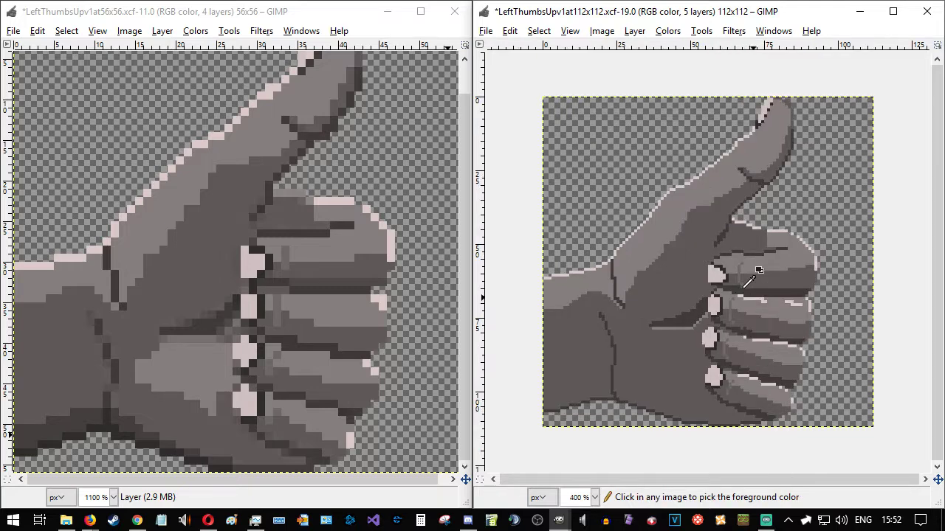
pyautogui.scroll(1, 732, 287)
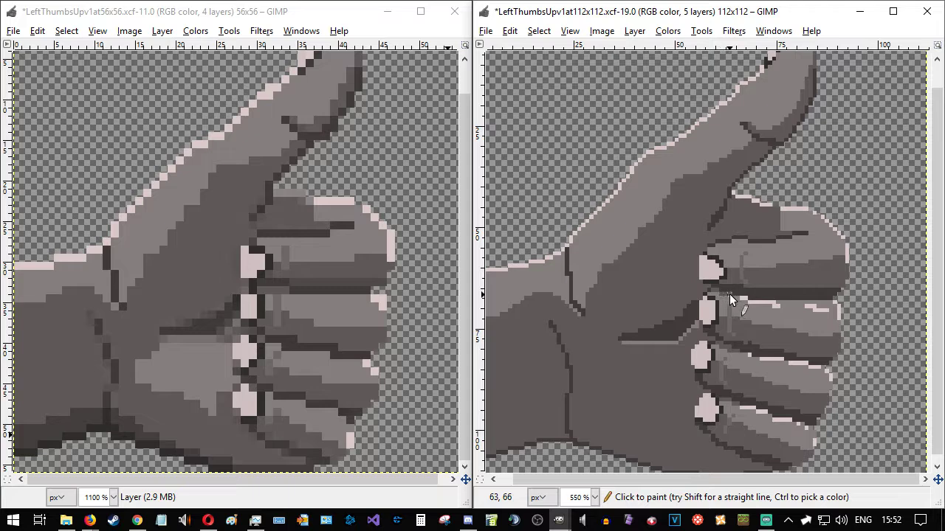
pyautogui.scroll(-1, 780, 327)
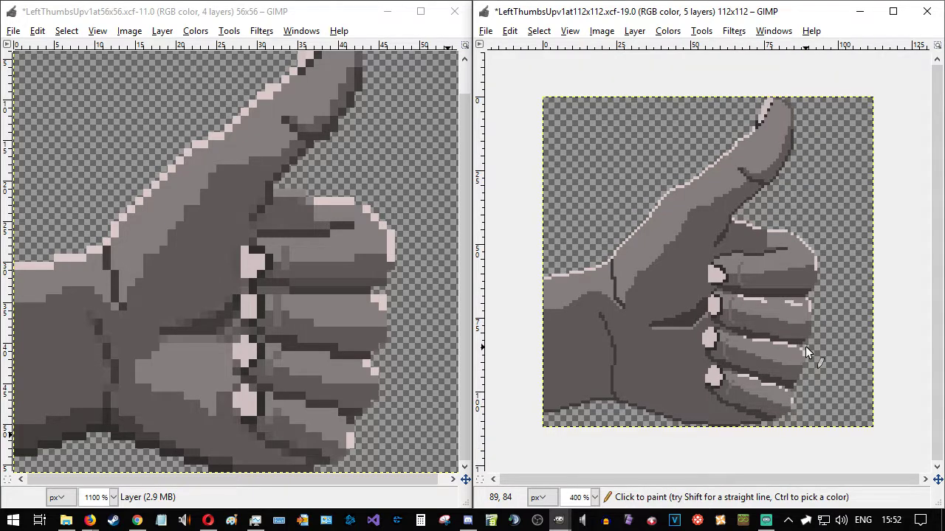
# - Paint over the pink highlight row along the middle finger's upper edge with mid grey, extending it to the outer edge
pyautogui.scroll(1, 823, 317)
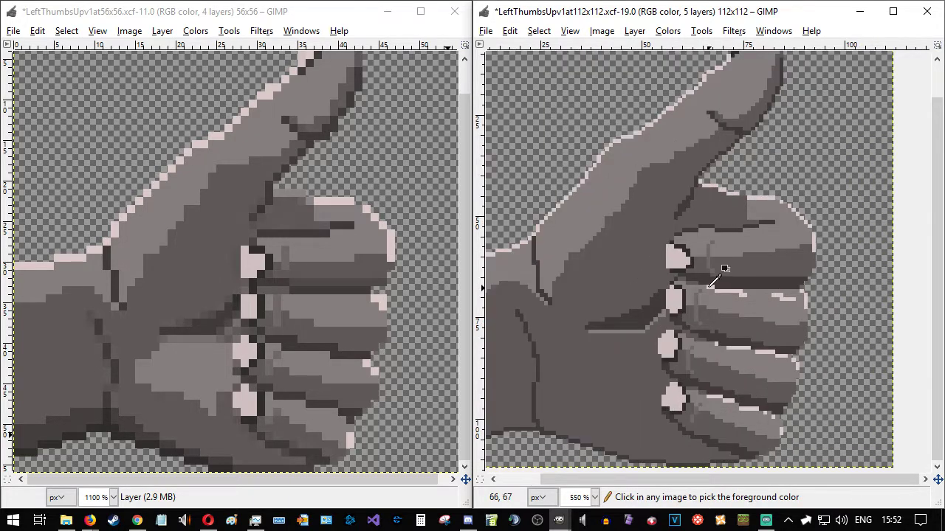
pyautogui.scroll(3, 772, 316)
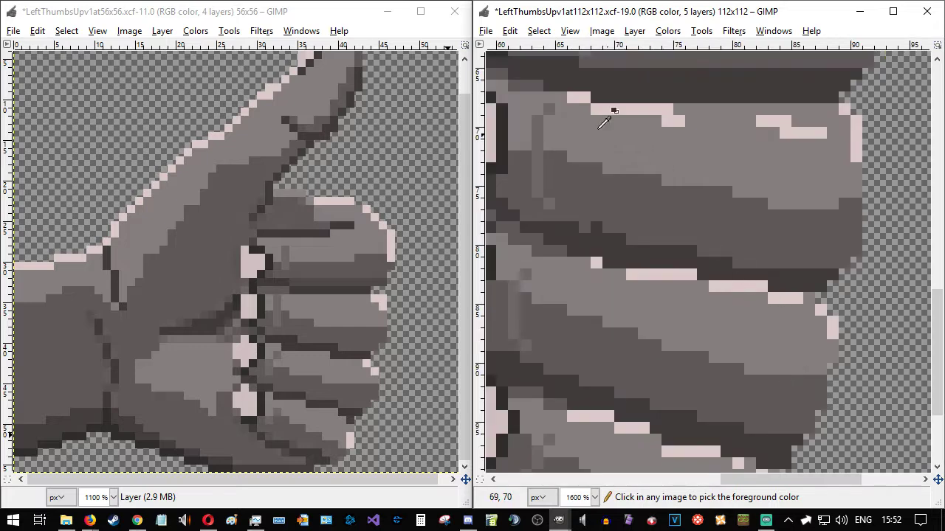
pyautogui.moveTo(568, 98)
pyautogui.mouseDown()
pyautogui.moveTo(598, 109)
pyautogui.moveTo(830, 107)
pyautogui.mouseUp()
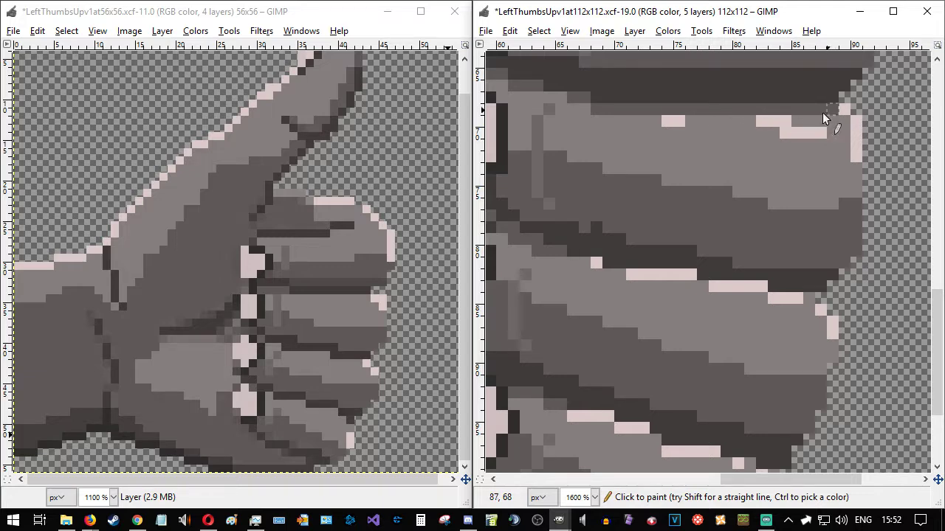
# - Replace the pink highlights along the ring finger's upper edge with mid grey, keeping those at the outer corner
pyautogui.scroll(-3, 749, 272)
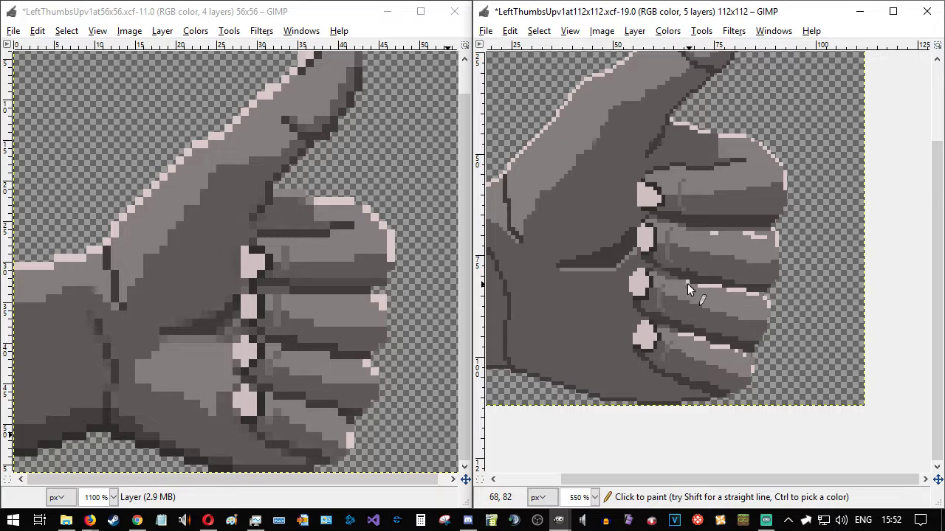
pyautogui.scroll(1, 688, 286)
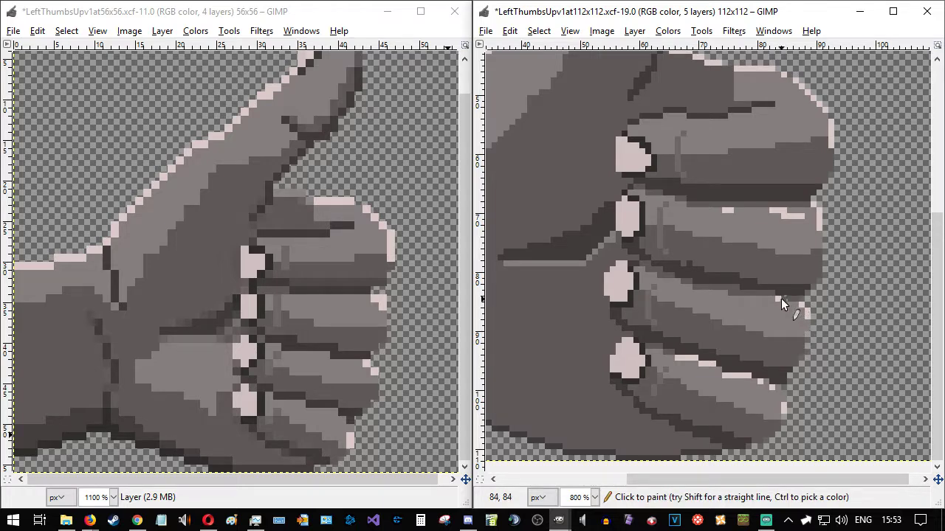
pyautogui.keyDown('ctrl'); pyautogui.scroll(-2, 757, 361); pyautogui.keyUp('ctrl')
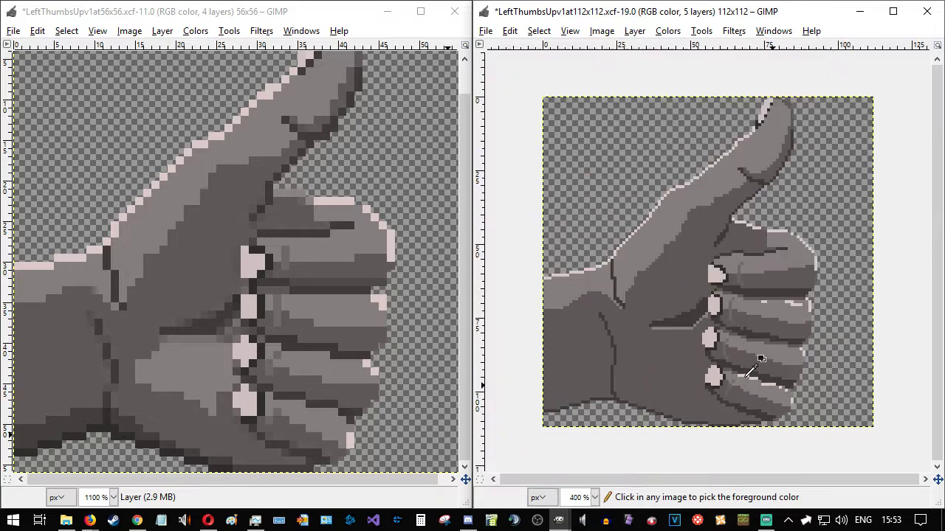
# - Replace the pink highlights along the little finger's upper edge with mid grey, keeping the one on the outer edge
pyautogui.keyDown('ctrl'); pyautogui.scroll(2, 834, 376); pyautogui.keyUp('ctrl')
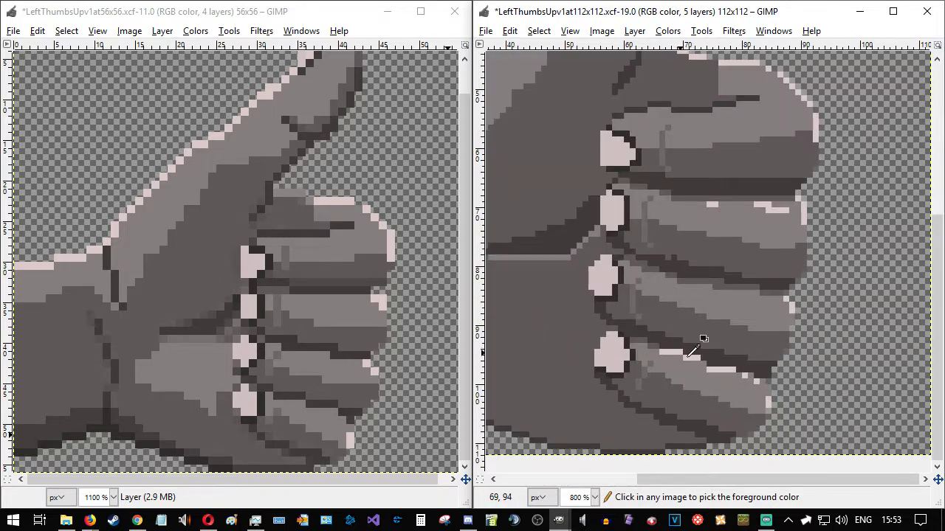
pyautogui.keyDown('ctrl'); pyautogui.scroll(-1, 682, 352); pyautogui.keyUp('ctrl')
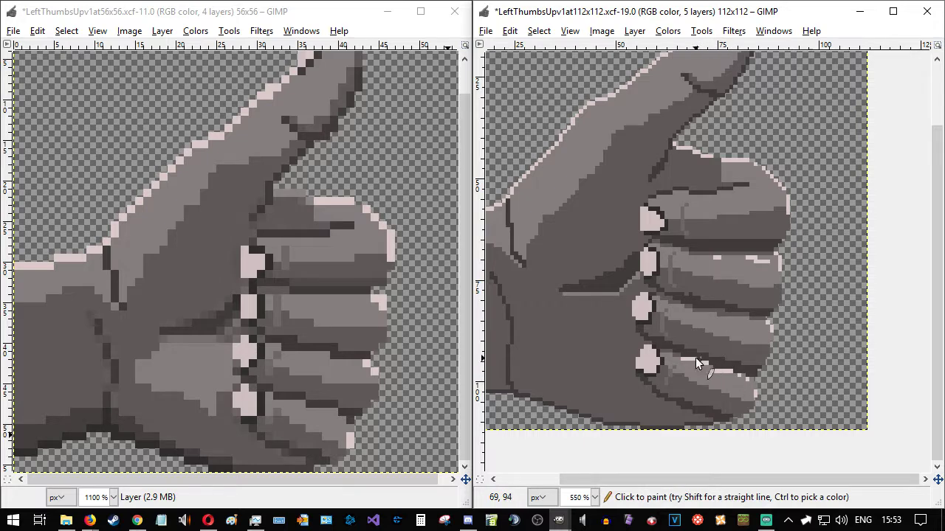
pyautogui.keyDown('ctrl'); pyautogui.scroll(1, 689, 354); pyautogui.keyUp('ctrl')
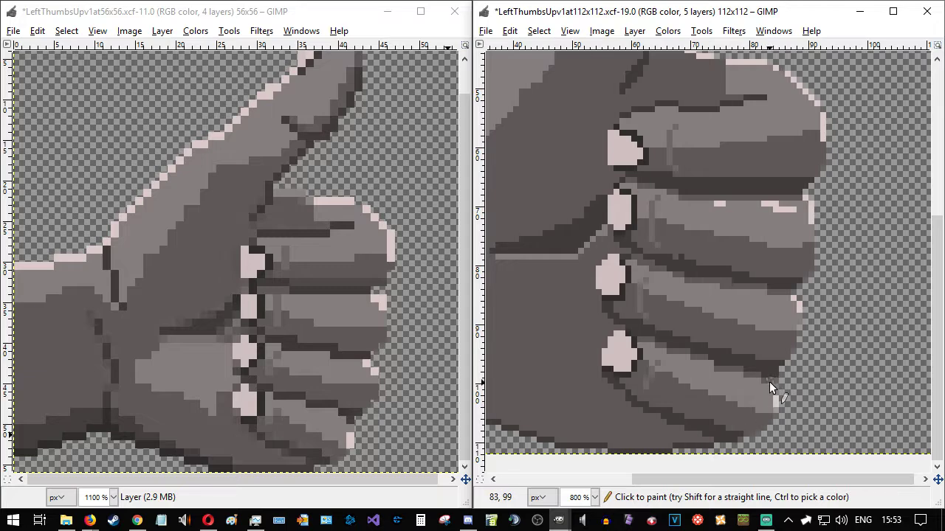
# - Paint over the remaining pink highlight pixels along the middle finger's upper edge in the 112x112 image with mid grey
pyautogui.press('ctrl')
pyautogui.scroll(-2, 696, 398)
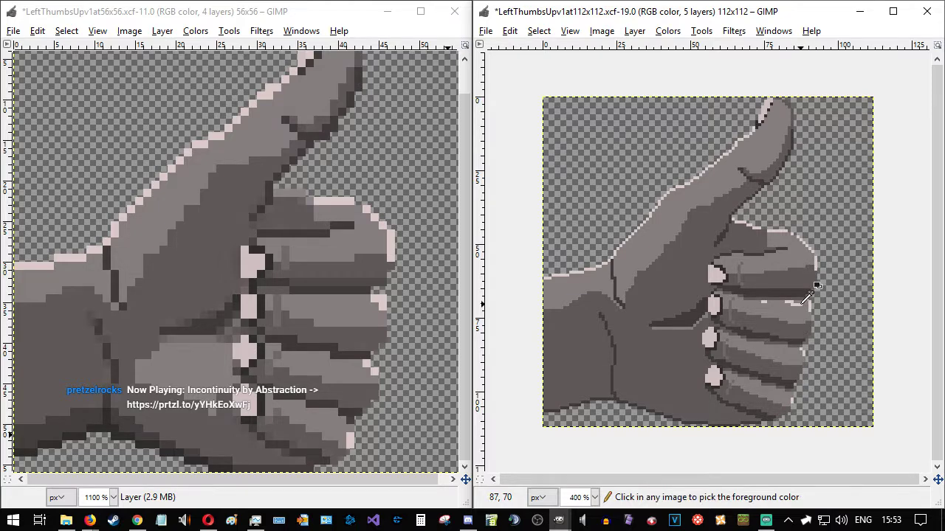
pyautogui.keyDown('ctrl'); pyautogui.scroll(4, 799, 303); pyautogui.keyUp('ctrl')
pyautogui.moveTo(716, 274)
pyautogui.mouseDown()
pyautogui.moveTo(745, 280)
pyautogui.moveTo(775, 285)
pyautogui.mouseUp()
pyautogui.moveTo(644, 270); pyautogui.dragTo(626, 269)
pyautogui.keyDown('ctrl'); pyautogui.scroll(-3, 772, 293); pyautogui.keyUp('ctrl')
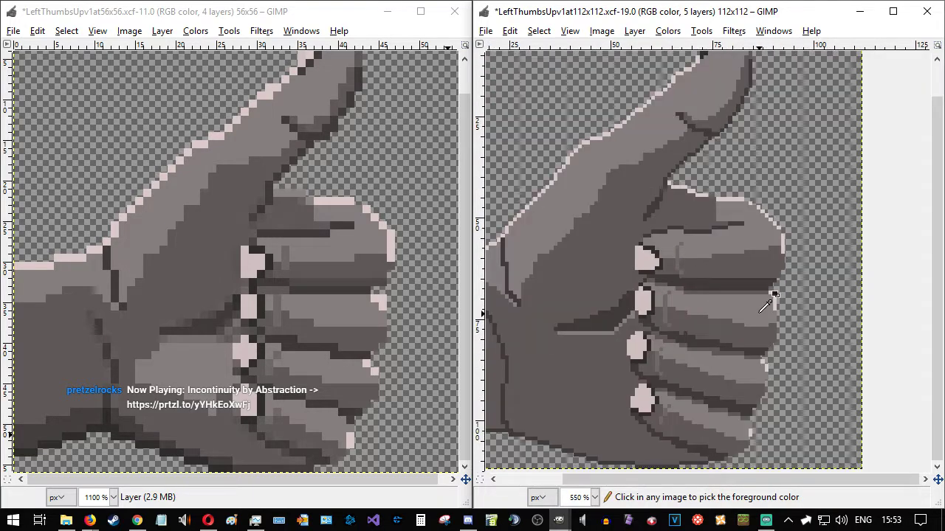
pyautogui.keyDown('ctrl'); pyautogui.scroll(-1, 767, 298); pyautogui.keyUp('ctrl')
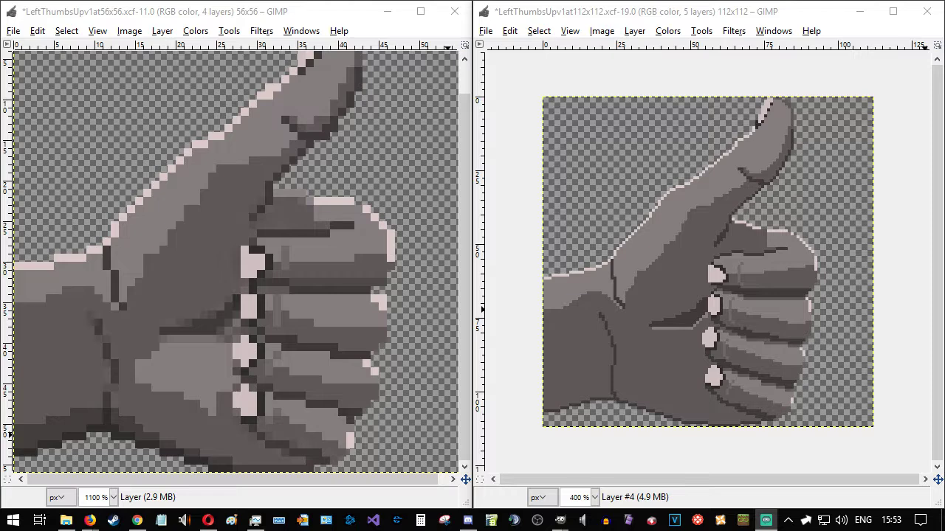
pyautogui.click(632, 12)
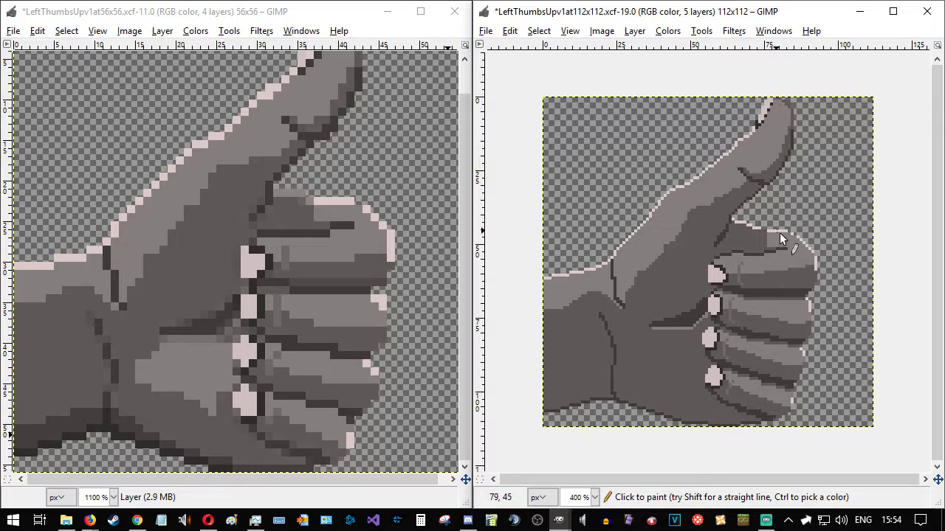
# - Reshape the straight vertical shadow boundary above the index finger's crease into a stepped diagonal that ends at the crease
pyautogui.keyDown('ctrl'); pyautogui.scroll(4, 782, 232); pyautogui.keyUp('ctrl')
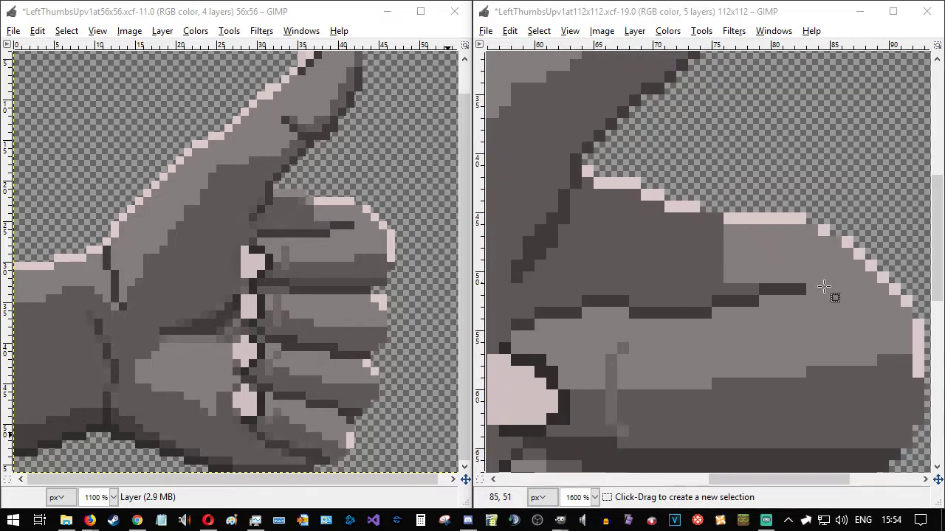
pyautogui.click(718, 272)
pyautogui.click(773, 295)
pyautogui.moveTo(744, 293)
pyautogui.mouseDown()
pyautogui.moveTo(718, 273)
pyautogui.moveTo(736, 285)
pyautogui.mouseUp()
pyautogui.click(709, 264)
pyautogui.click(775, 298)
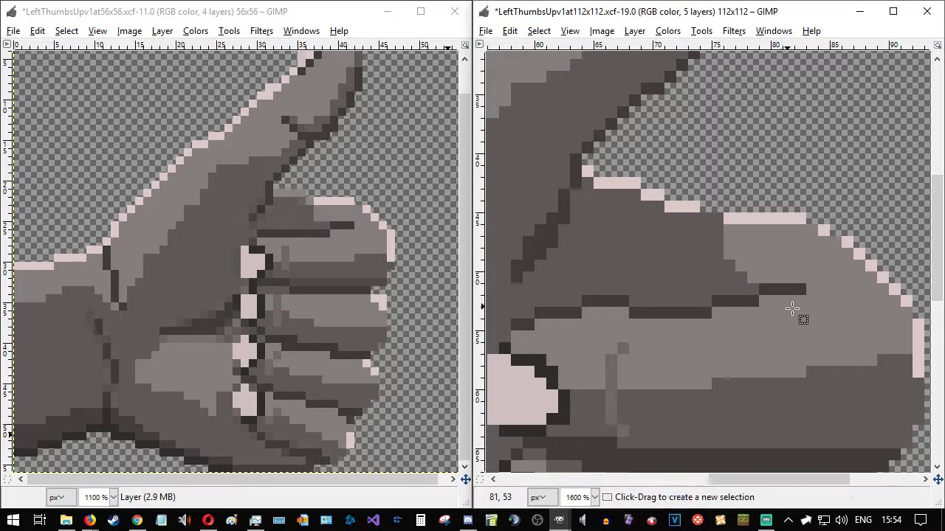
pyautogui.scroll(-3, 812, 324)
pyautogui.scroll(-1, 812, 333)
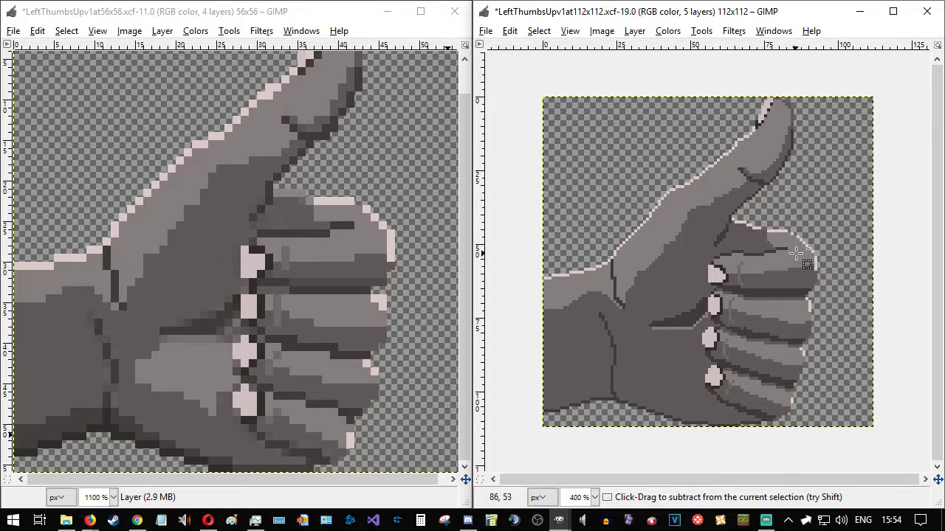
# - Remove the pink highlights from the index finger's upper edge between the thumb and the knuckle
pyautogui.scroll(2, 801, 252)
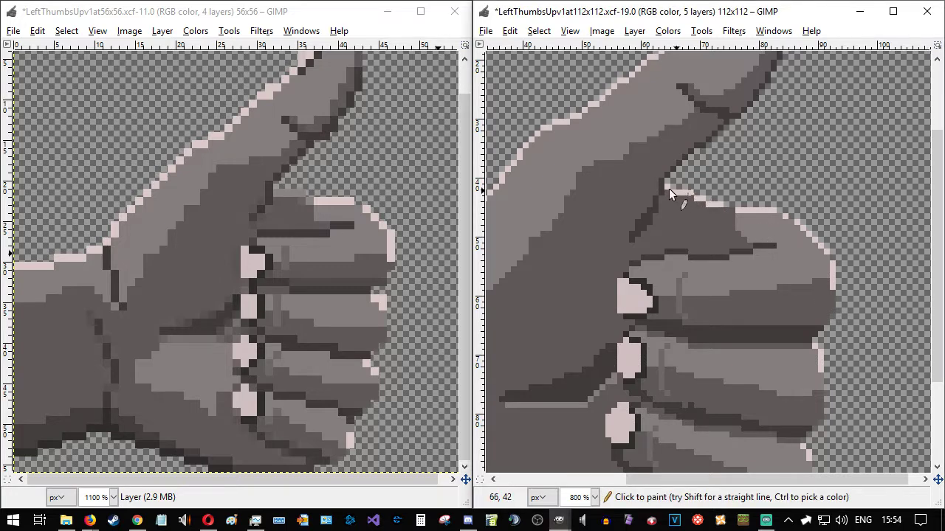
pyautogui.moveTo(670, 192); pyautogui.dragTo(693, 198)
pyautogui.keyDown('ctrl'); pyautogui.scroll(-1, 826, 295); pyautogui.keyUp('ctrl')
pyautogui.keyDown('ctrl'); pyautogui.scroll(-2, 808, 295); pyautogui.keyUp('ctrl')
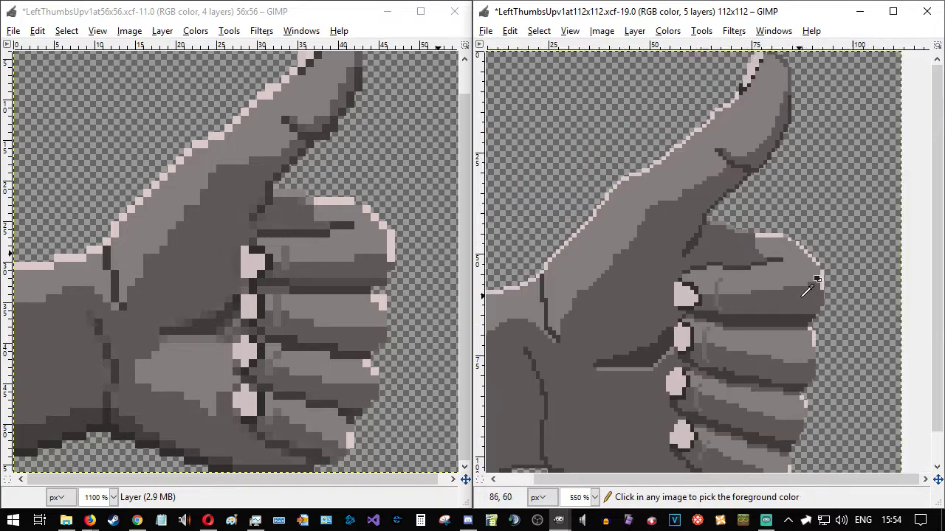
# - Draw a mid grey diagonal below the index finger's upper edge towards the thumb and fill the strip above it with mid grey
pyautogui.keyDown('ctrl'); pyautogui.scroll(3, 850, 280); pyautogui.keyUp('ctrl')
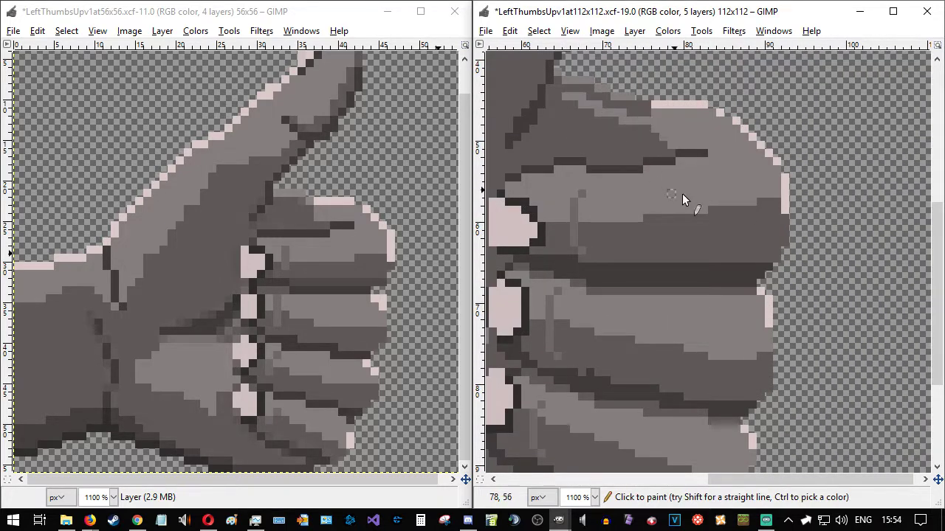
pyautogui.keyDown('ctrl'); pyautogui.scroll(-2, 724, 206); pyautogui.keyUp('ctrl')
pyautogui.scroll(3, 704, 203)
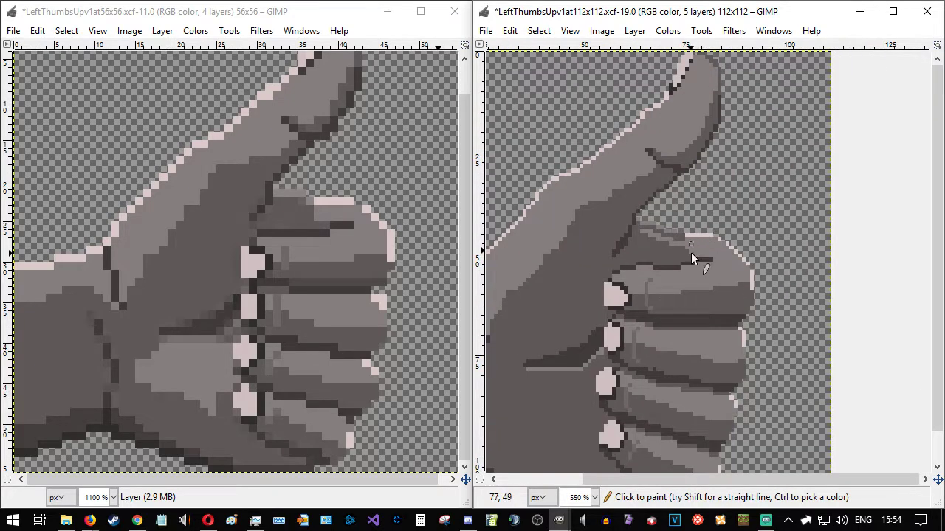
pyautogui.keyDown('ctrl'); pyautogui.scroll(1, 648, 228); pyautogui.keyUp('ctrl')
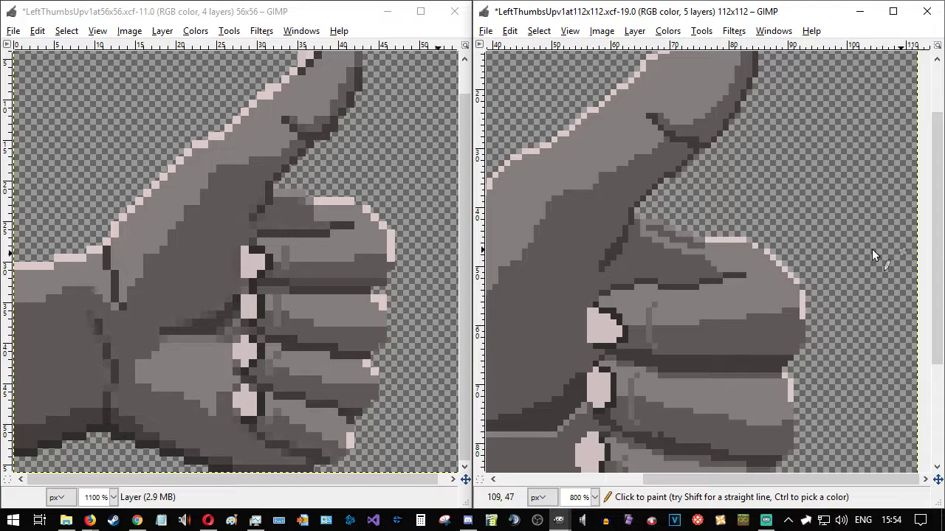
pyautogui.click(682, 238)
pyautogui.scroll(-2, 738, 291)
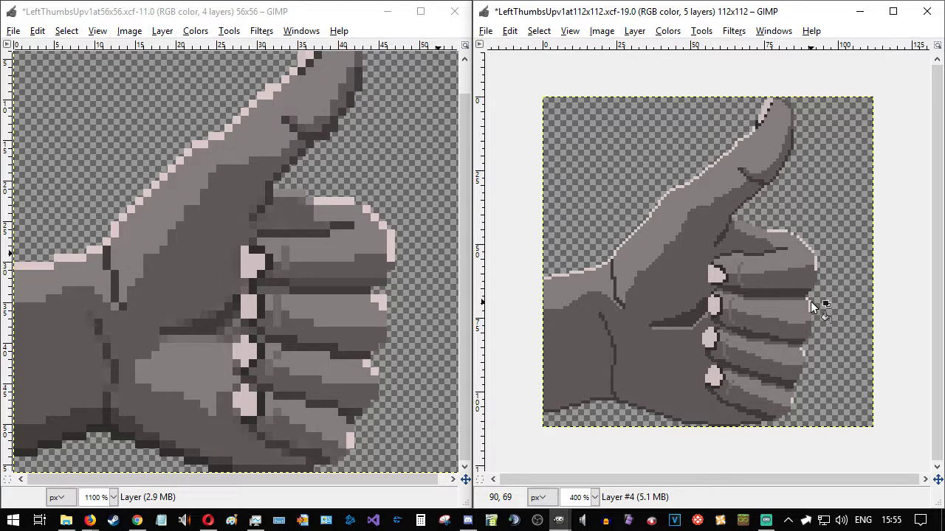
# - Pick the pink highlight color and add short, spaced highlight dashes along the index finger's upper slope near the thumb
pyautogui.scroll(3, 776, 223)
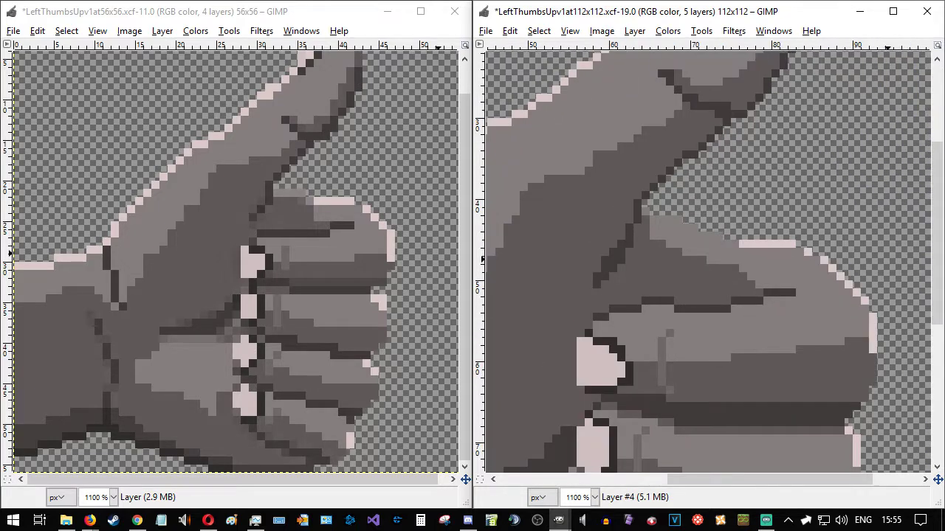
pyautogui.keyDown('ctrl'); pyautogui.click(756, 238); pyautogui.keyUp('ctrl')
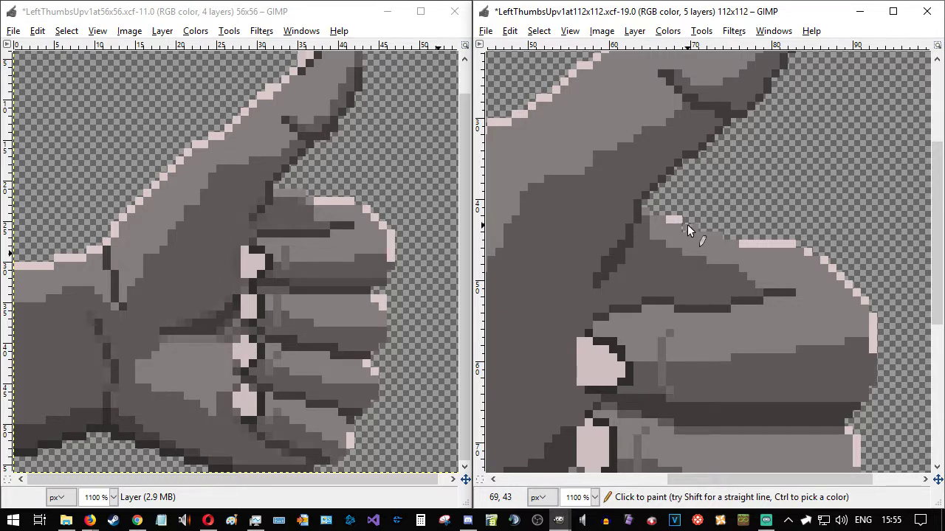
pyautogui.scroll(-2, 717, 233)
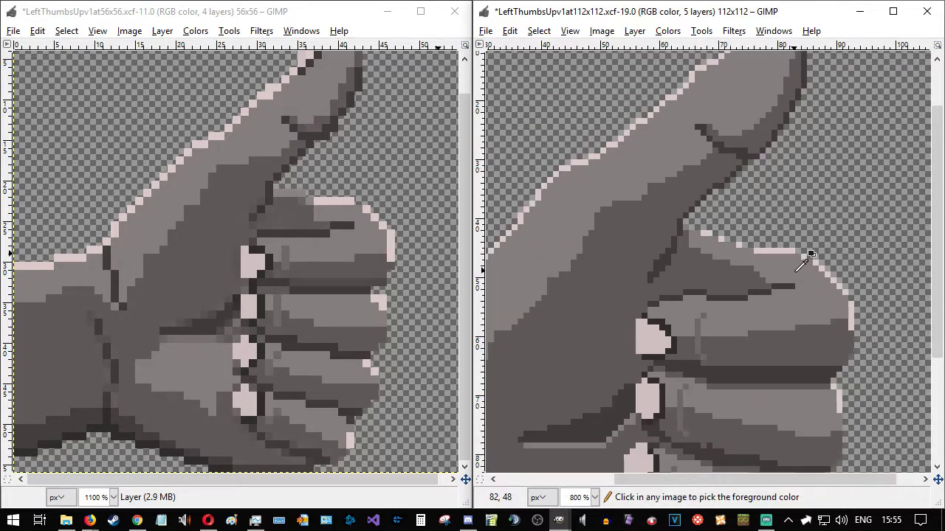
pyautogui.scroll(-2, 805, 289)
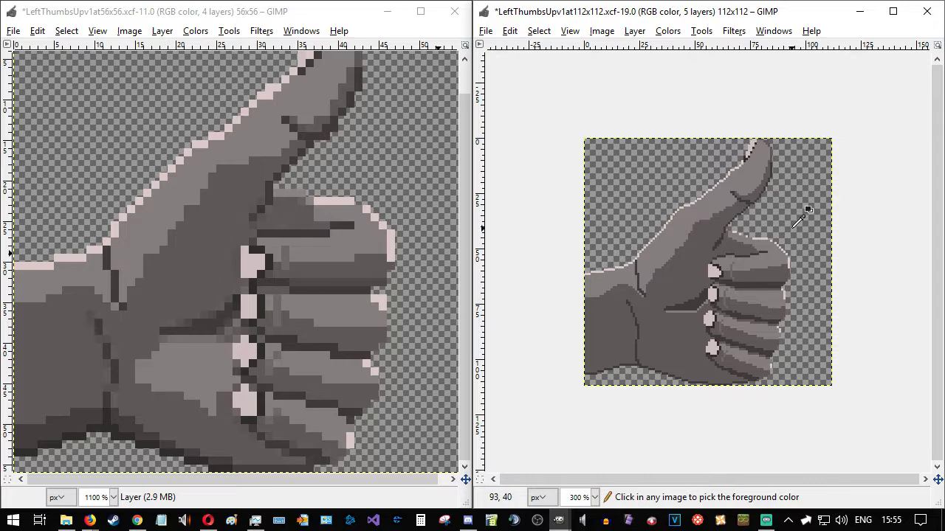
pyautogui.scroll(-1, 808, 255)
pyautogui.scroll(1, 809, 257)
pyautogui.scroll(-1, 810, 257)
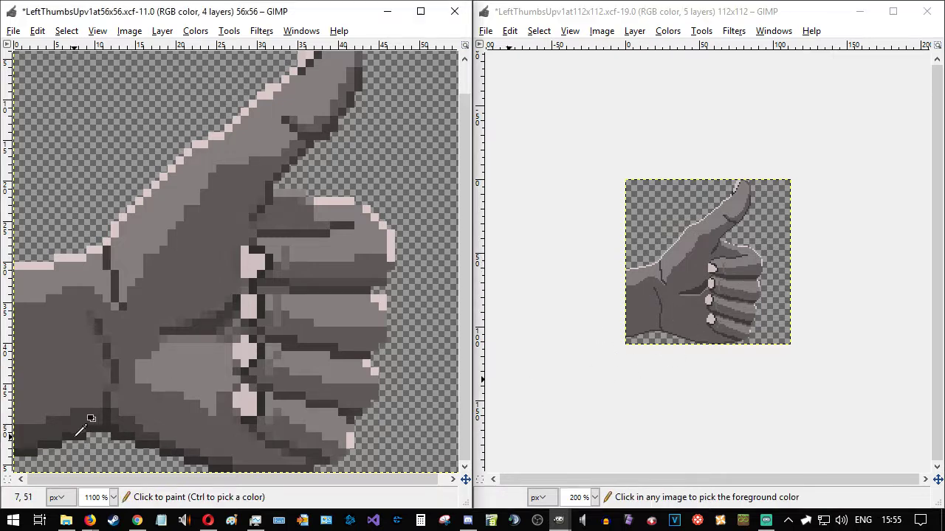
# - Darken the lower end of the wrist crease with the darkest tone, using the 56x56 image as reference
pyautogui.scroll(3, 654, 354)
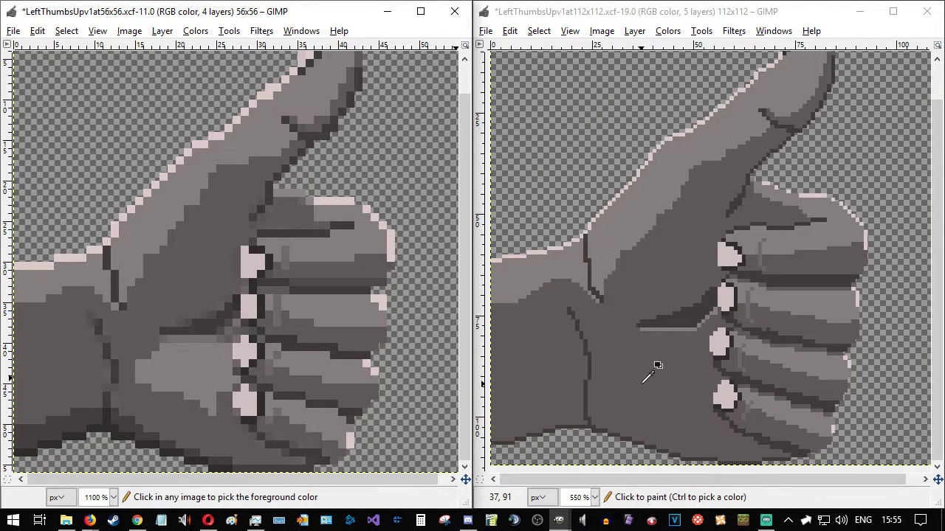
pyautogui.scroll(-1, 647, 377)
pyautogui.scroll(3, 575, 406)
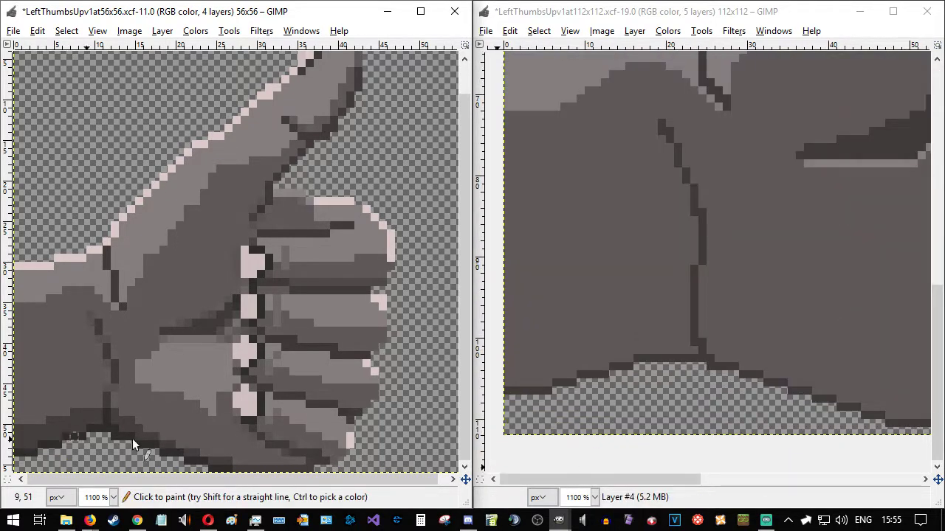
pyautogui.click(695, 319)
pyautogui.moveTo(696, 339); pyautogui.dragTo(701, 355)
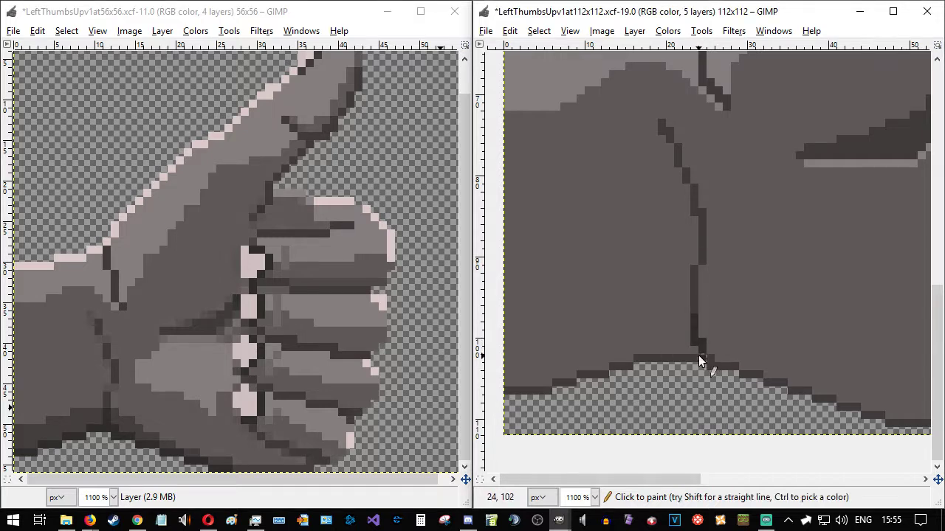
# - Darken the lower outline of the wrist and palm with the darkest tone on both sides of the crease
pyautogui.moveTo(709, 358); pyautogui.dragTo(853, 405)
pyautogui.hotkey('ctrl', 'z')
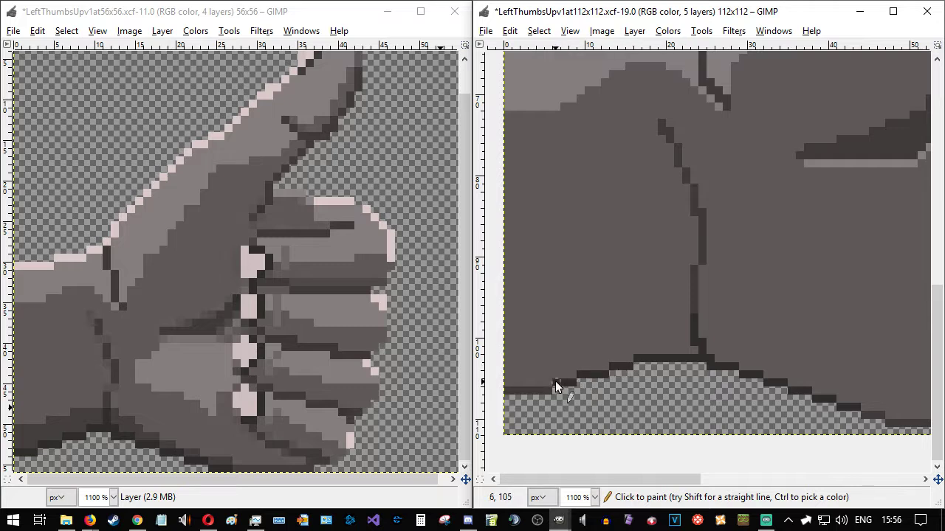
pyautogui.moveTo(572, 478); pyautogui.dragTo(707, 473)
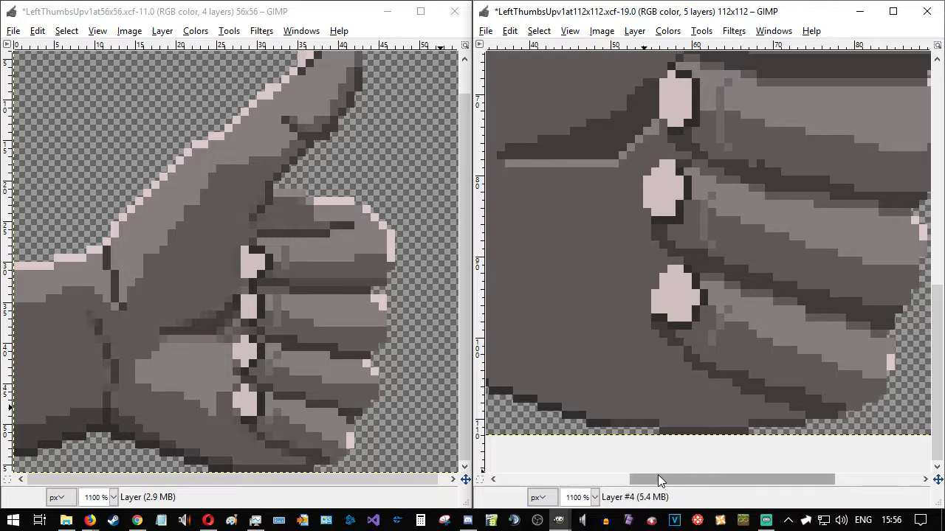
pyautogui.moveTo(668, 475); pyautogui.dragTo(511, 466)
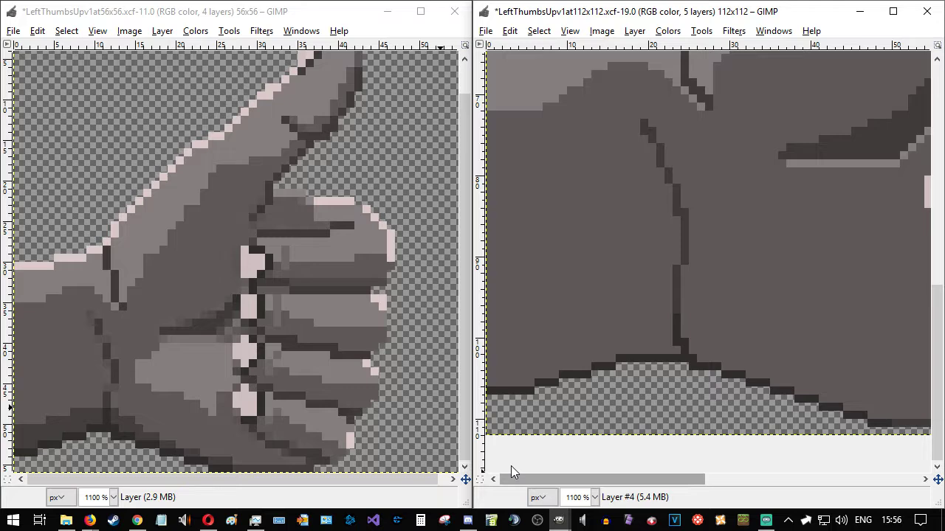
# - Pick the dark shadow tone from the 56x56 wrist, then outline and fill a shadow band along the 112x112 wrist's lower edge
pyautogui.keyDown('ctrl'); pyautogui.click(77, 423); pyautogui.keyUp('ctrl')
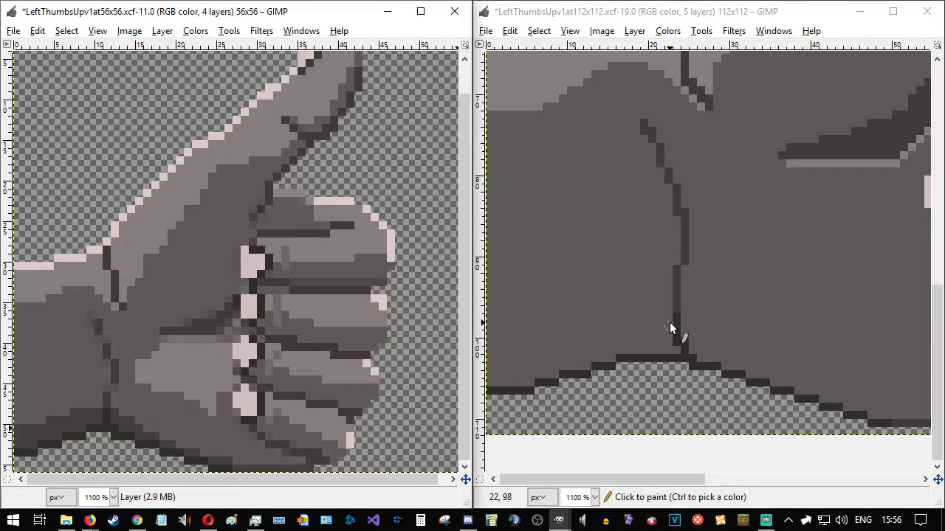
pyautogui.moveTo(670, 320)
pyautogui.mouseDown()
pyautogui.moveTo(647, 316)
pyautogui.moveTo(488, 353)
pyautogui.mouseUp()
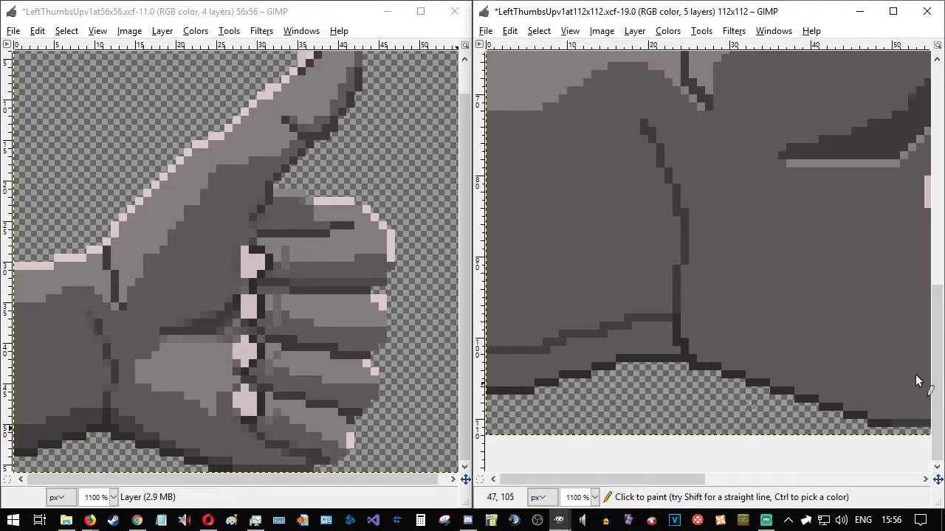
pyautogui.hotkey('shift', 'b')
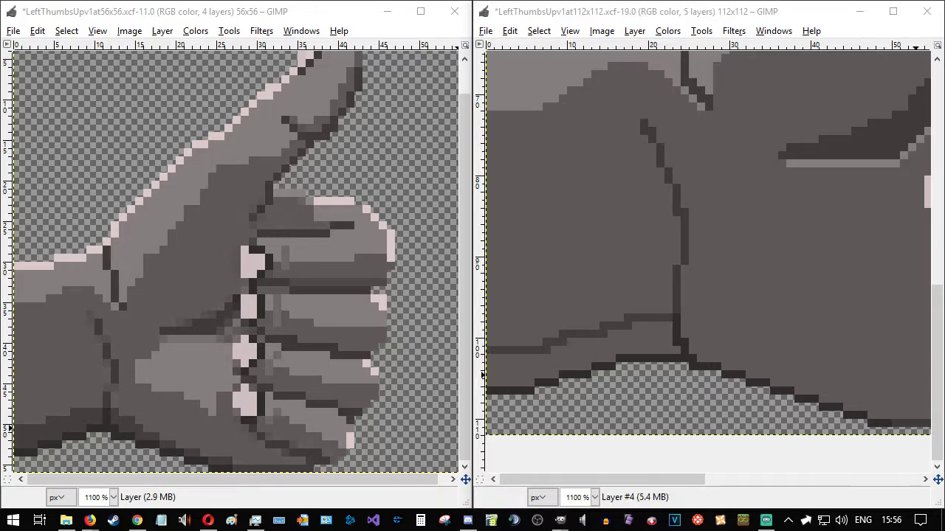
pyautogui.click(587, 357)
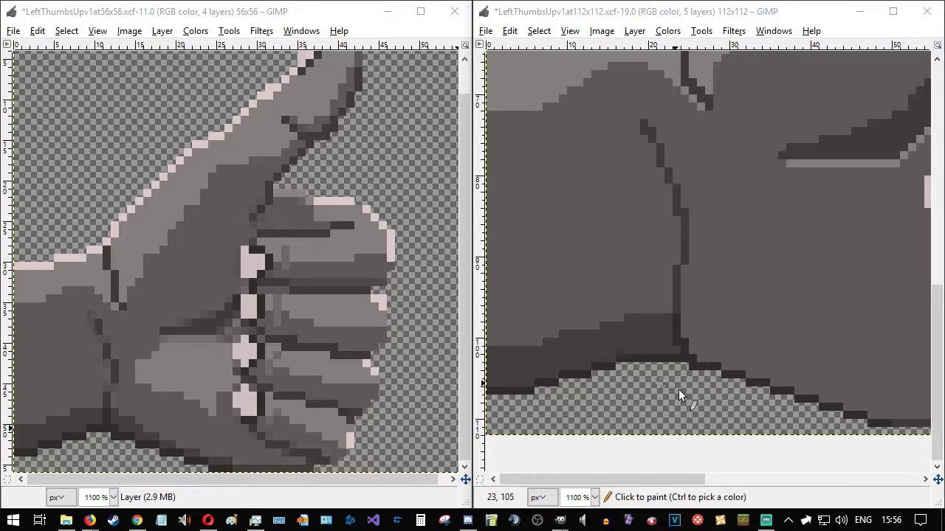
# - Draw a shadow boundary from the wrist crease along the palm's lower edge and fill the band beneath it with the dark tone
pyautogui.moveTo(617, 480); pyautogui.dragTo(690, 482)
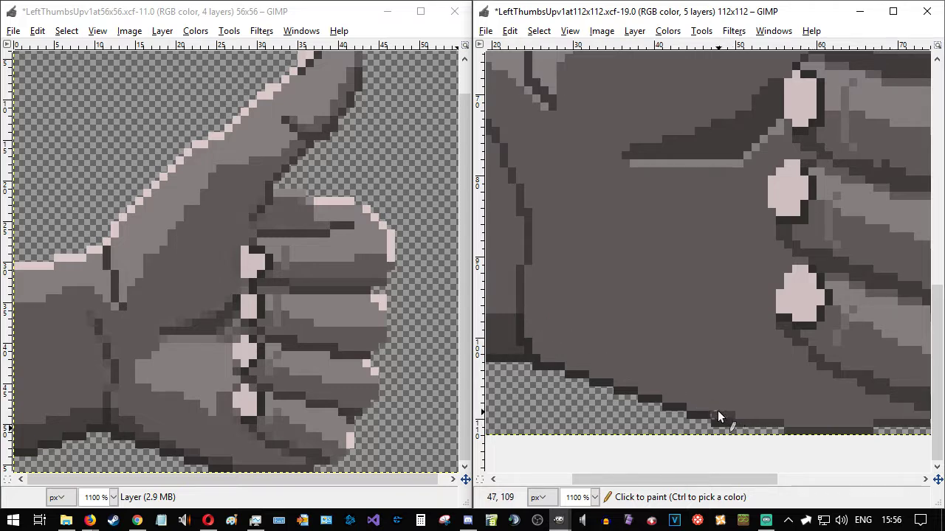
pyautogui.moveTo(655, 389)
pyautogui.mouseDown()
pyautogui.moveTo(532, 330)
pyautogui.moveTo(525, 316)
pyautogui.mouseUp()
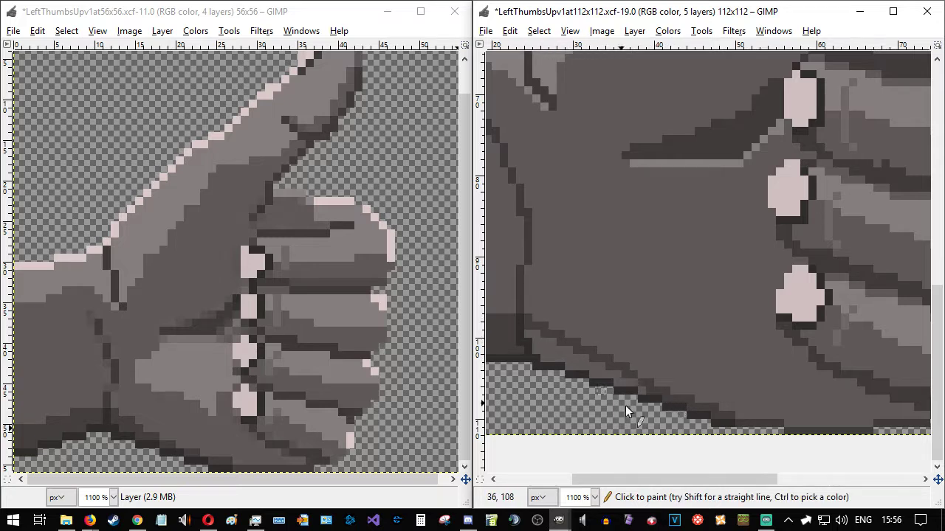
pyautogui.hotkey('shift', 'b')
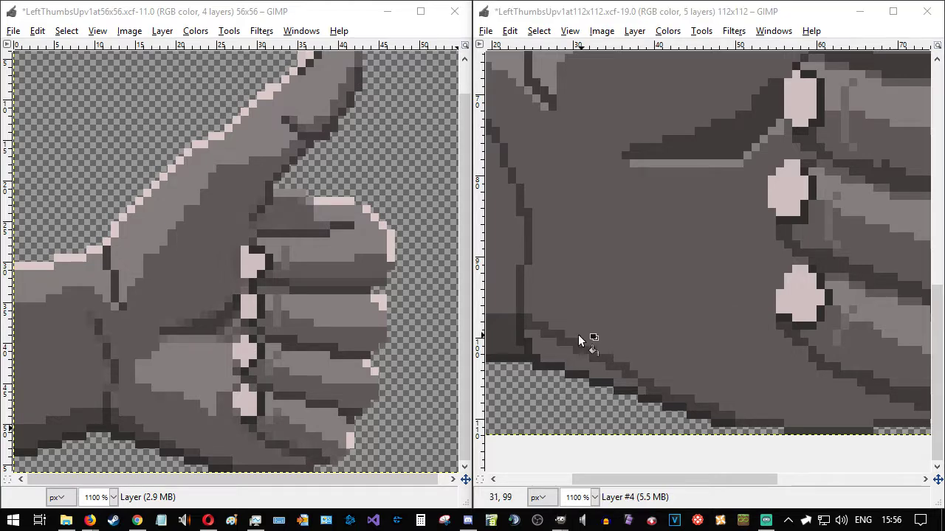
pyautogui.click(551, 355)
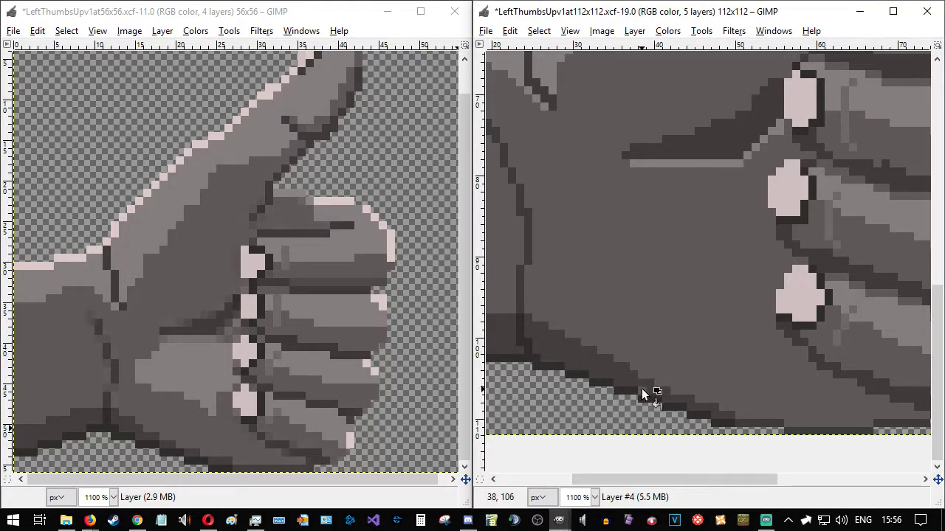
# - Outline an irregular patch on the 112x112 palm below the crease with the lighter tone, following the 56x56 reference
pyautogui.scroll(-3, 730, 231)
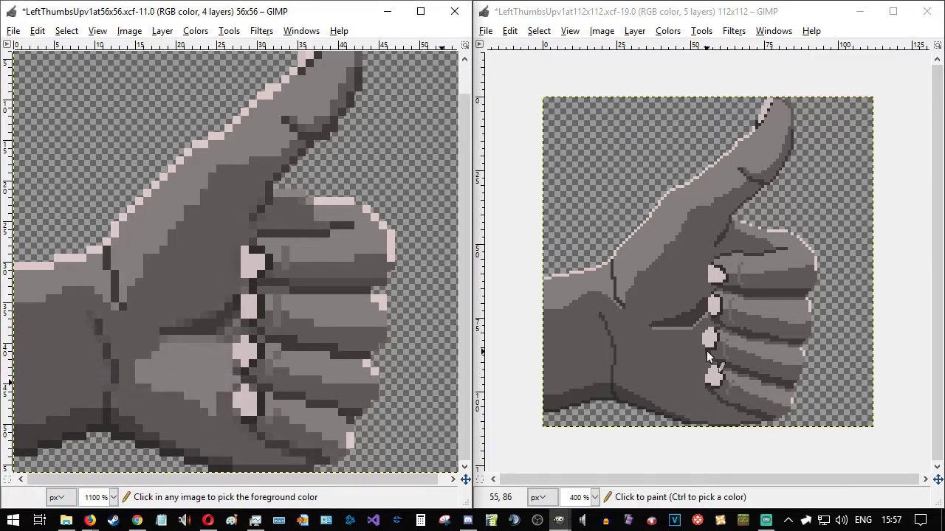
pyautogui.scroll(4, 704, 352)
pyautogui.scroll(-1, 705, 348)
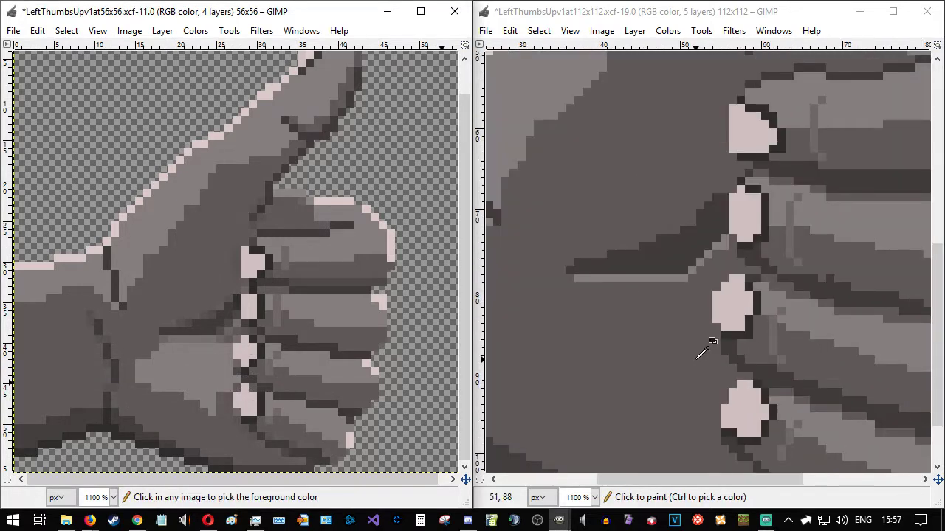
pyautogui.scroll(-1, 690, 350)
pyautogui.scroll(-1, 646, 368)
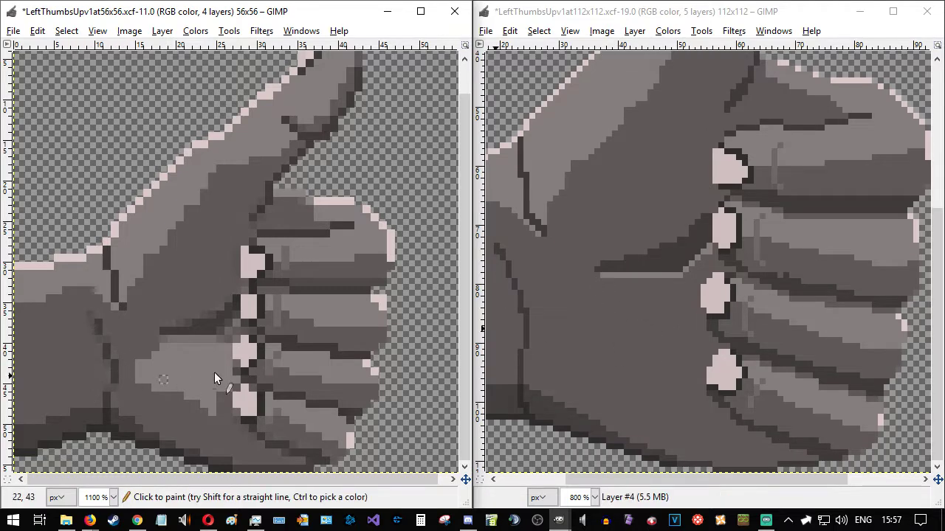
pyautogui.moveTo(566, 312); pyautogui.dragTo(573, 348)
pyautogui.moveTo(575, 301); pyautogui.dragTo(604, 283)
pyautogui.moveTo(575, 347); pyautogui.dragTo(603, 346)
pyautogui.moveTo(664, 359); pyautogui.dragTo(692, 340)
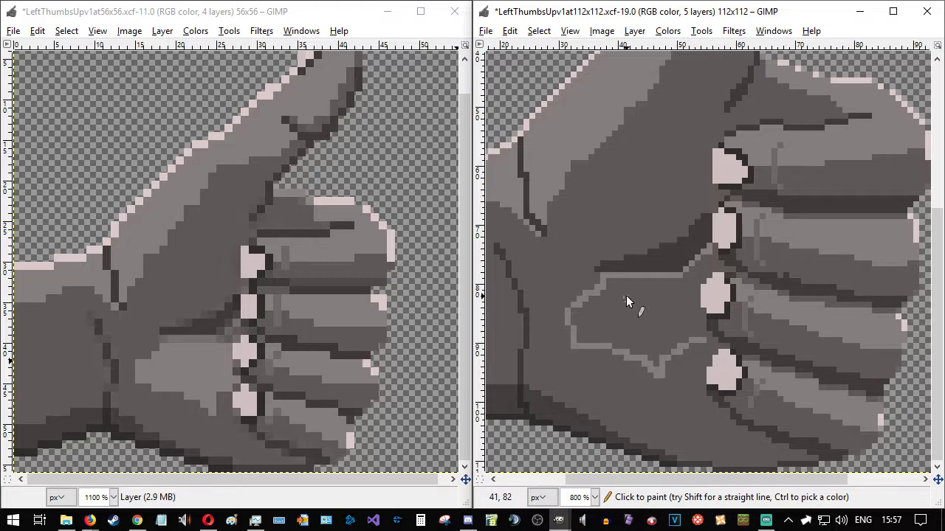
pyautogui.moveTo(680, 269); pyautogui.dragTo(696, 291)
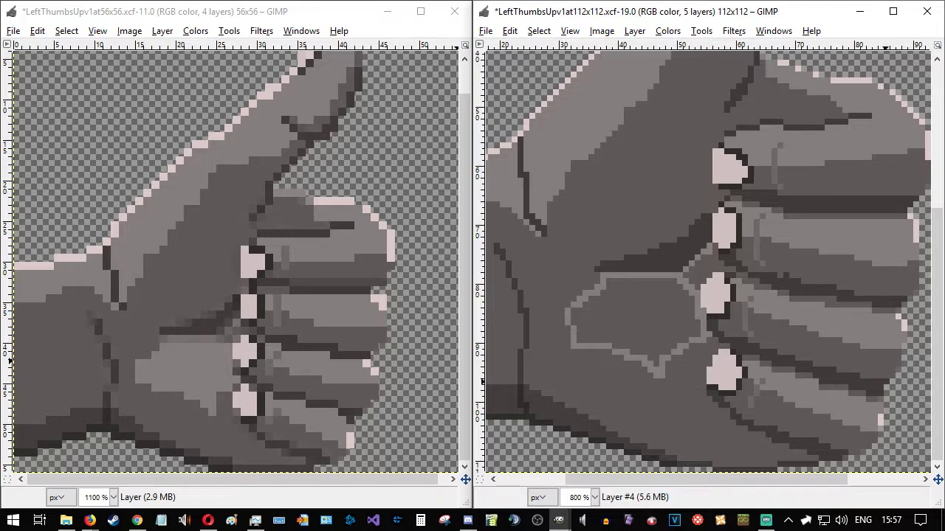
pyautogui.click(622, 337)
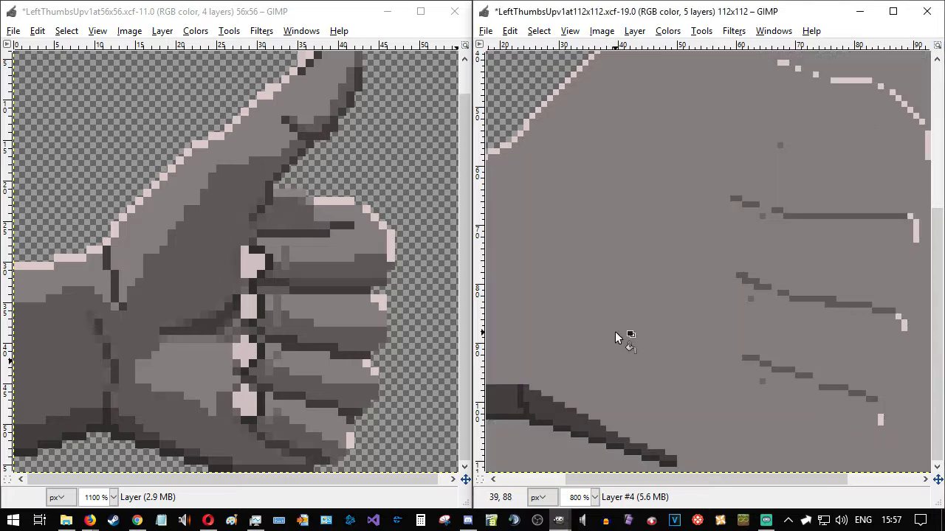
pyautogui.hotkey('ctrl', 'z')
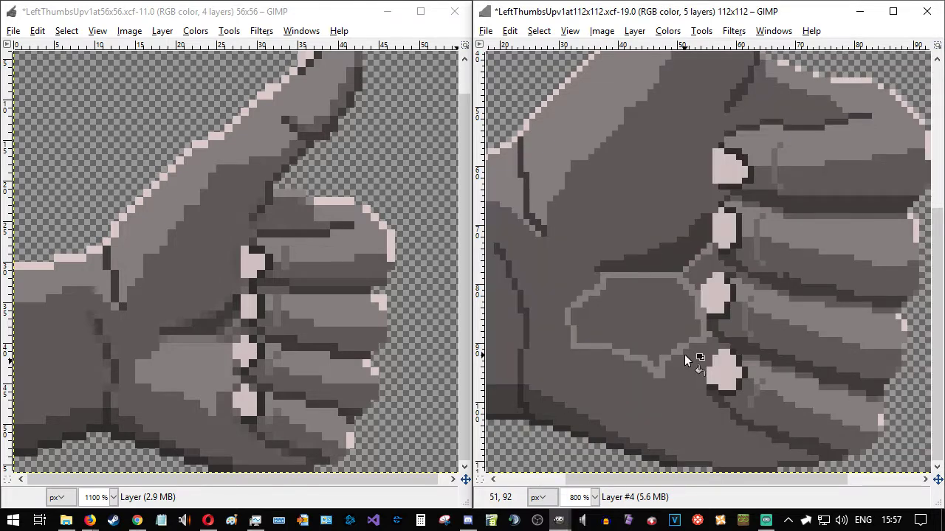
pyautogui.click(646, 335)
pyautogui.hotkey('ctrl', 'z')
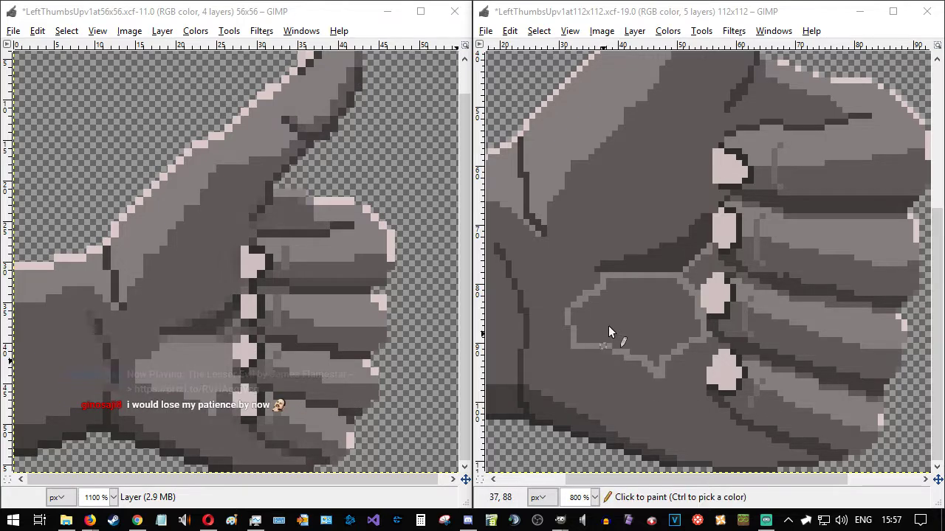
# - Fill the inside of the outlined palm patch with the same lighter tone
pyautogui.moveTo(609, 280); pyautogui.dragTo(678, 287)
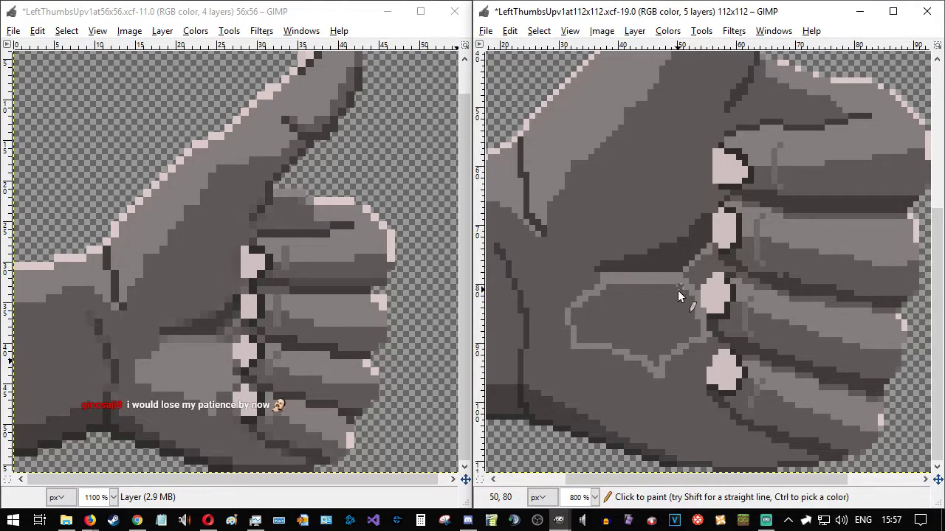
pyautogui.click(675, 341)
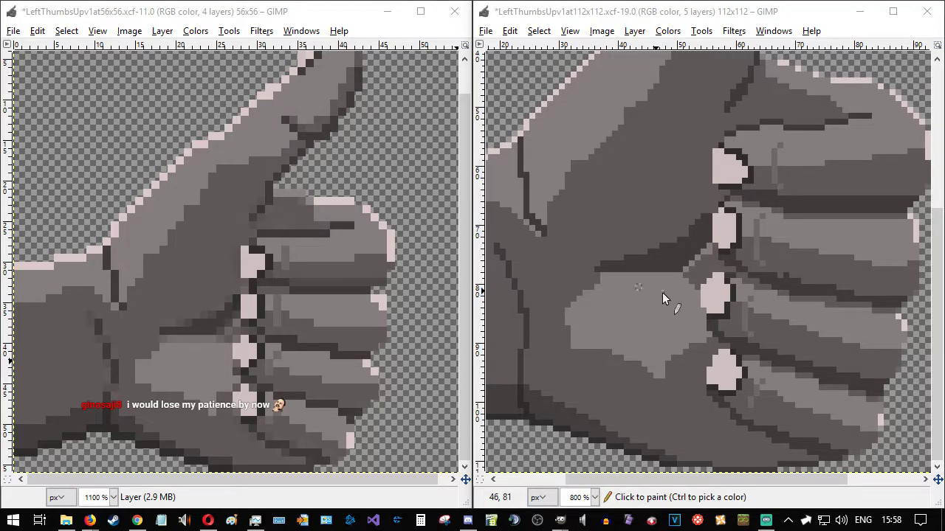
pyautogui.scroll(-2, 672, 318)
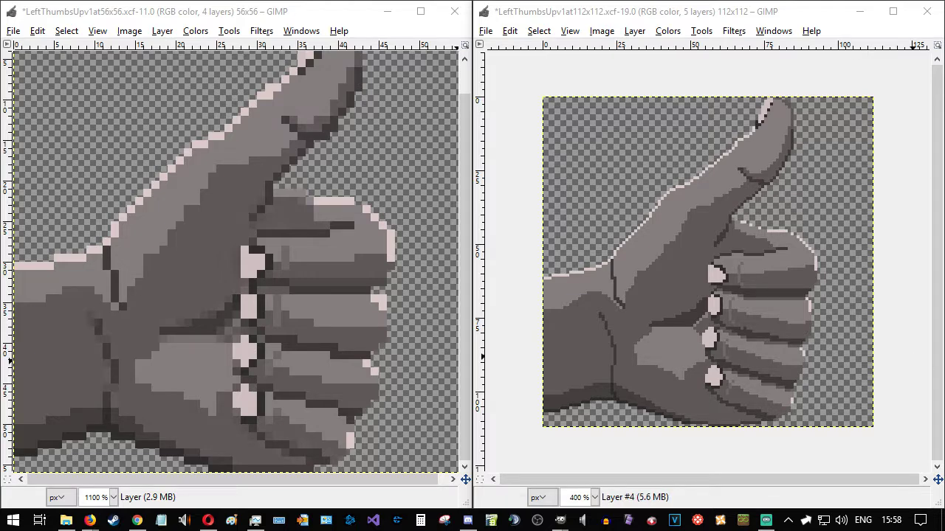
pyautogui.moveTo(633, 374); pyautogui.dragTo(642, 362)
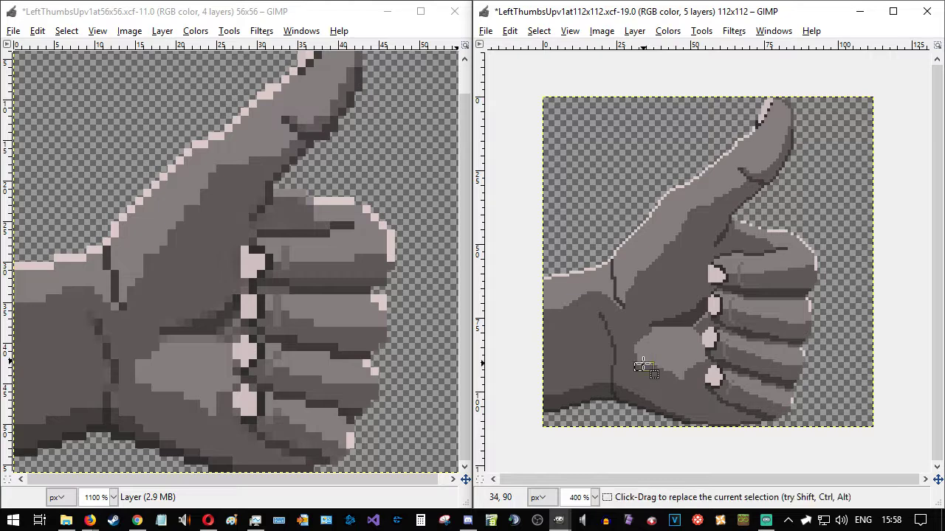
pyautogui.click(673, 418)
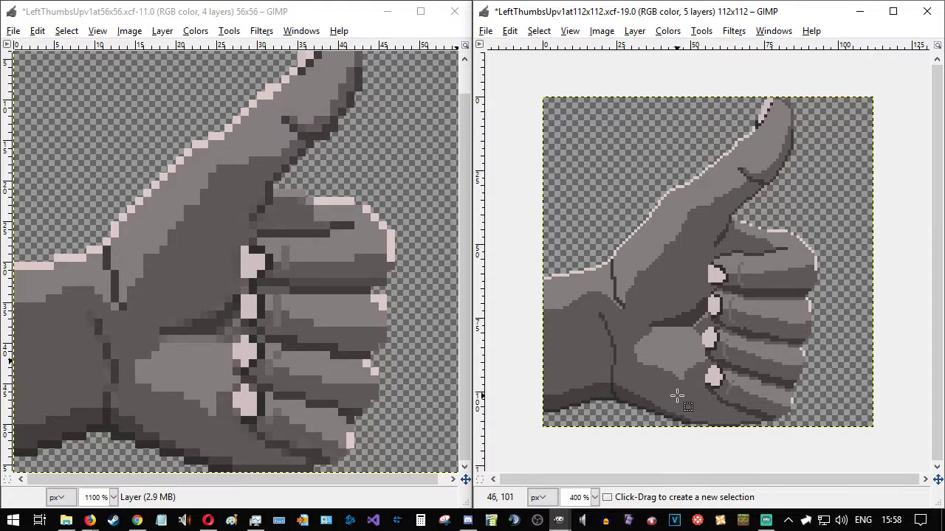
pyautogui.moveTo(693, 388); pyautogui.dragTo(680, 377)
pyautogui.click(638, 403)
pyautogui.keyDown('ctrl'); pyautogui.scroll(-2, 746, 342); pyautogui.keyUp('ctrl')
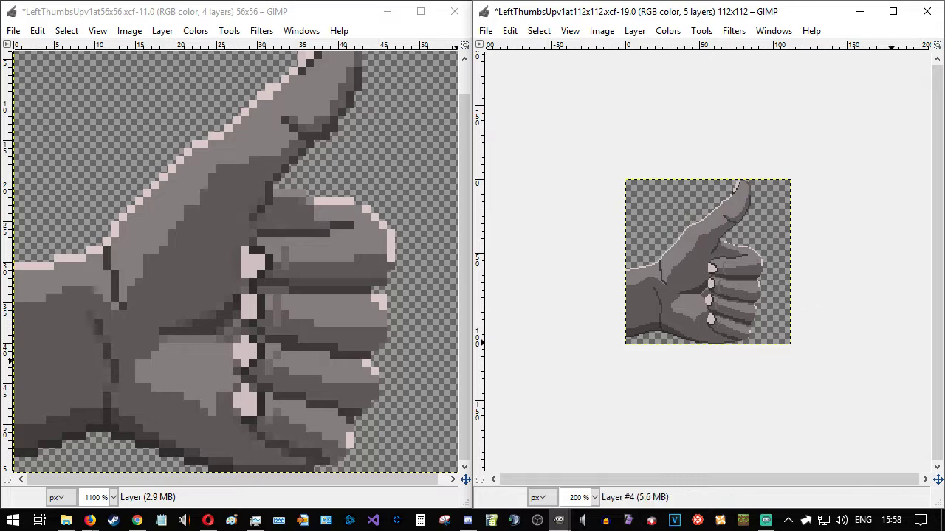
pyautogui.hotkey('alt', 'Tab')
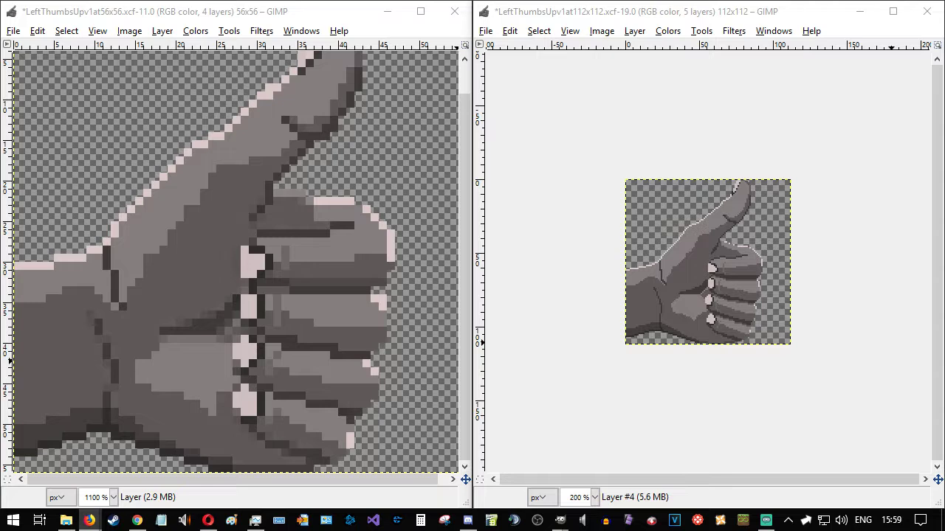
# - Save the 112x112 project and export it as LeftThumbsUpv1at112x112.png in the Emojis folder, replacing the existing file
pyautogui.click(815, 8)
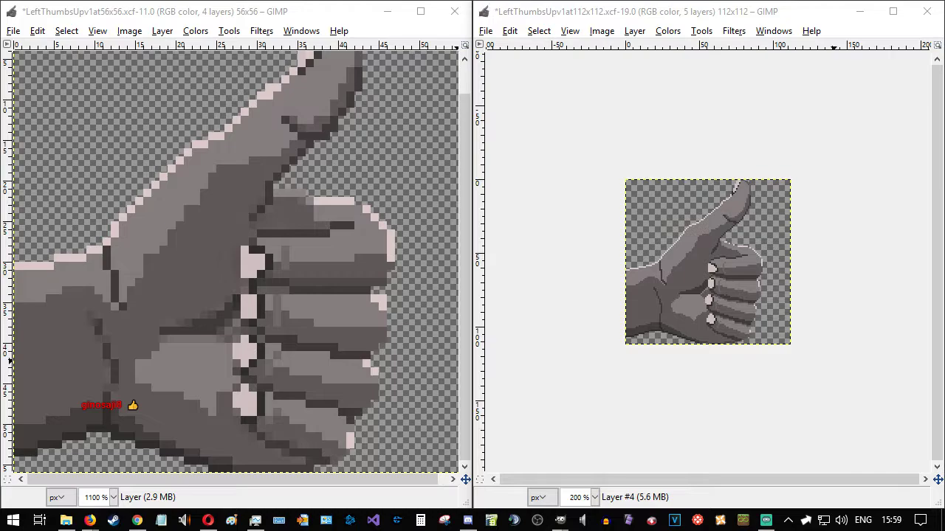
pyautogui.hotkey('ctrl', 's')
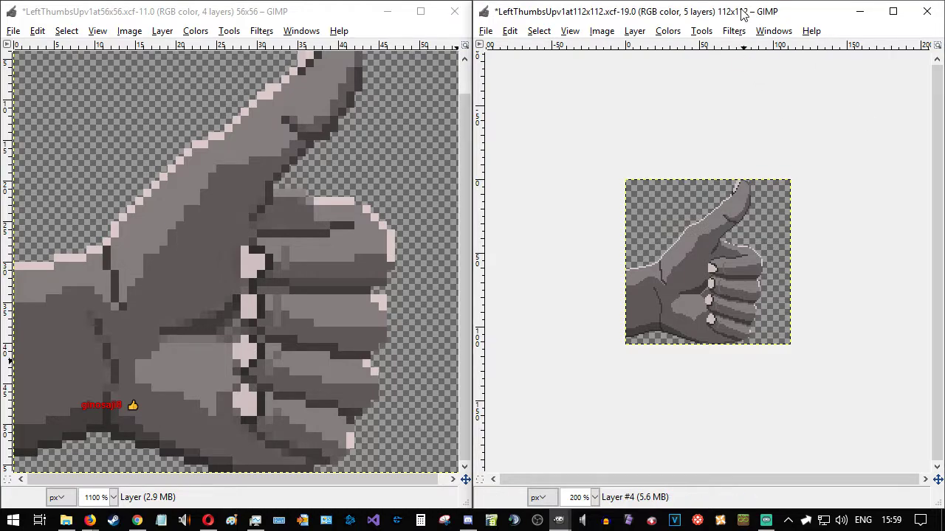
pyautogui.hotkey('ctrl', 'shift', 'e')
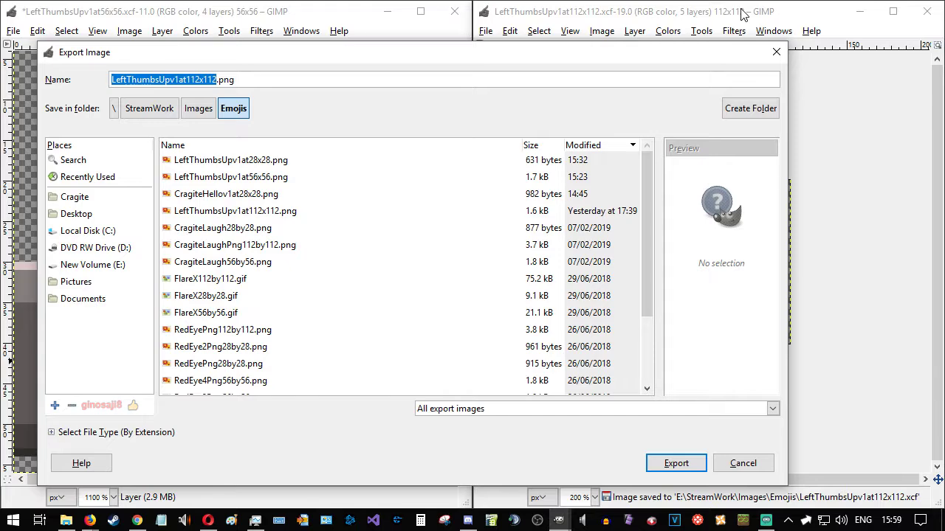
pyautogui.press('Return')
pyautogui.press('Return')
pyautogui.press('Return')
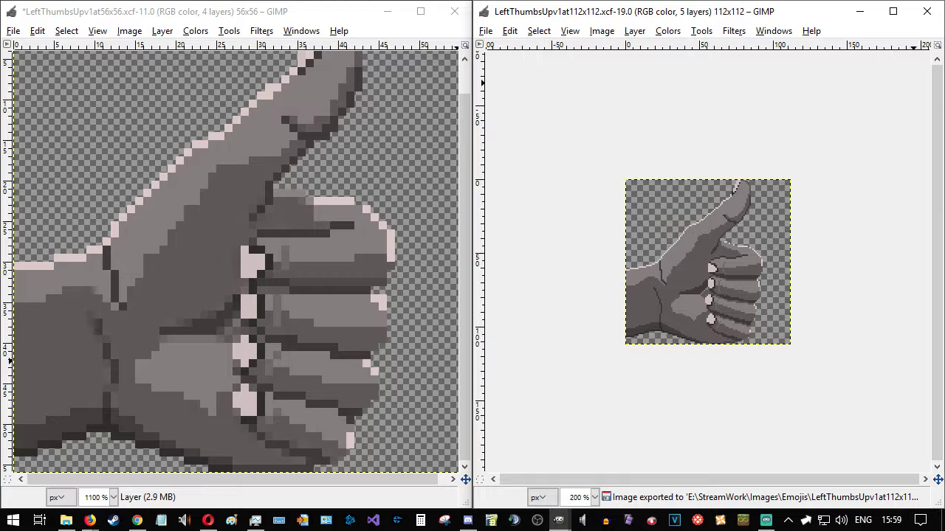
# - Switch to the Twitch emote upload page in Firefox and upload the LeftThumbsUpv1at28x28 image into the 28 x 28px slot
pyautogui.click(89, 520)
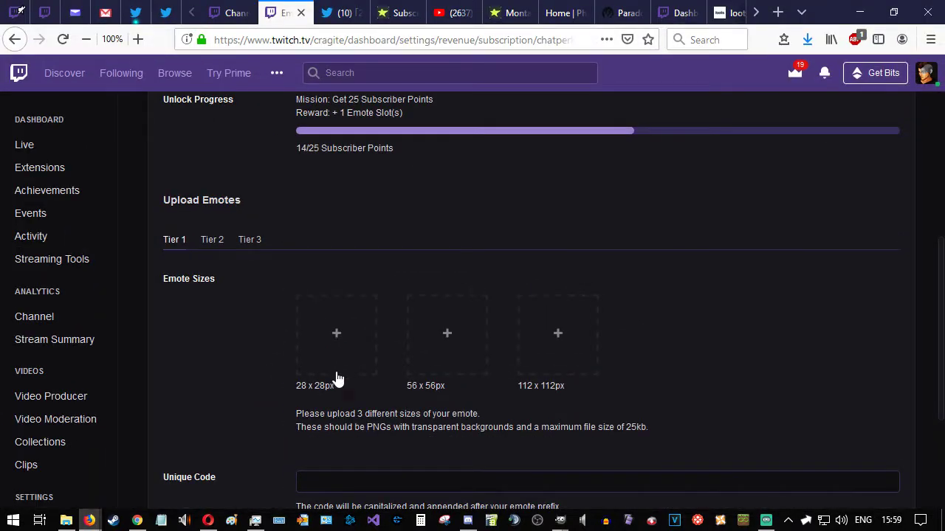
pyautogui.click(338, 375)
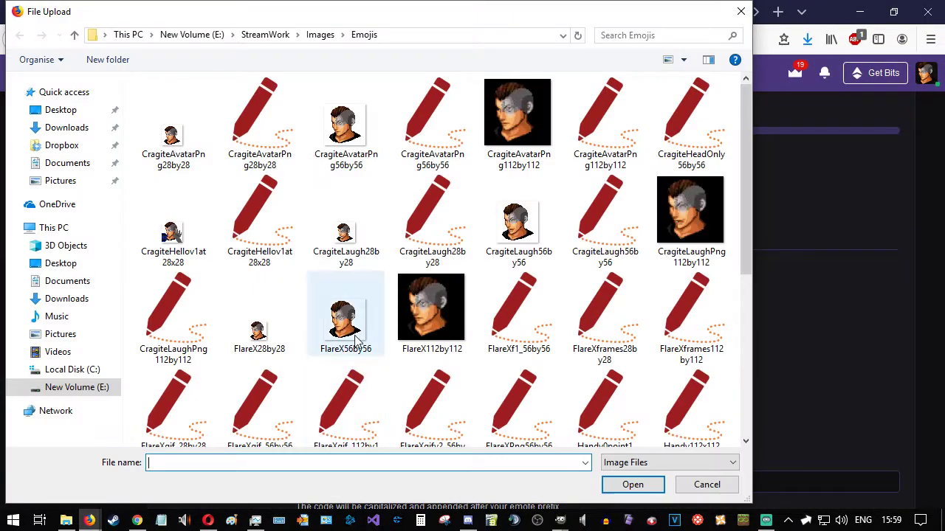
pyautogui.scroll(-2, 368, 276)
pyautogui.scroll(2, 368, 279)
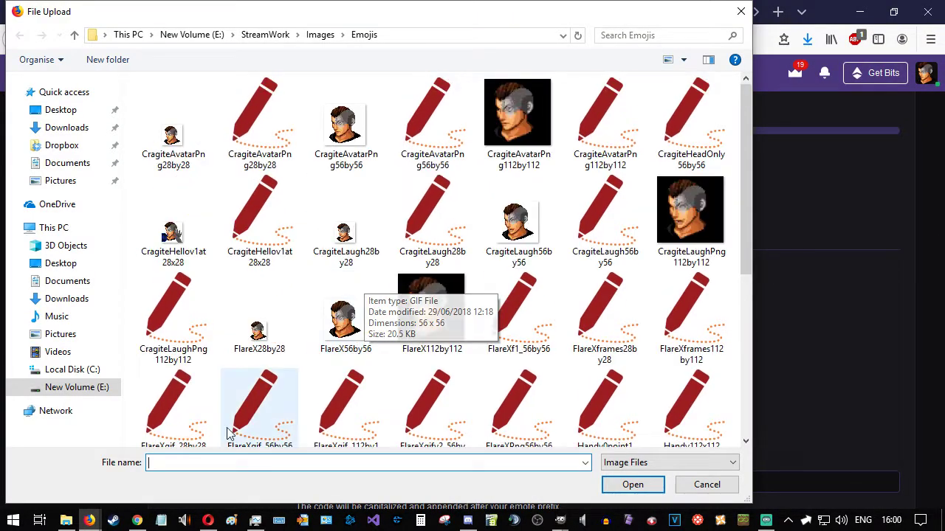
pyautogui.scroll(-5, 254, 348)
pyautogui.click(171, 214)
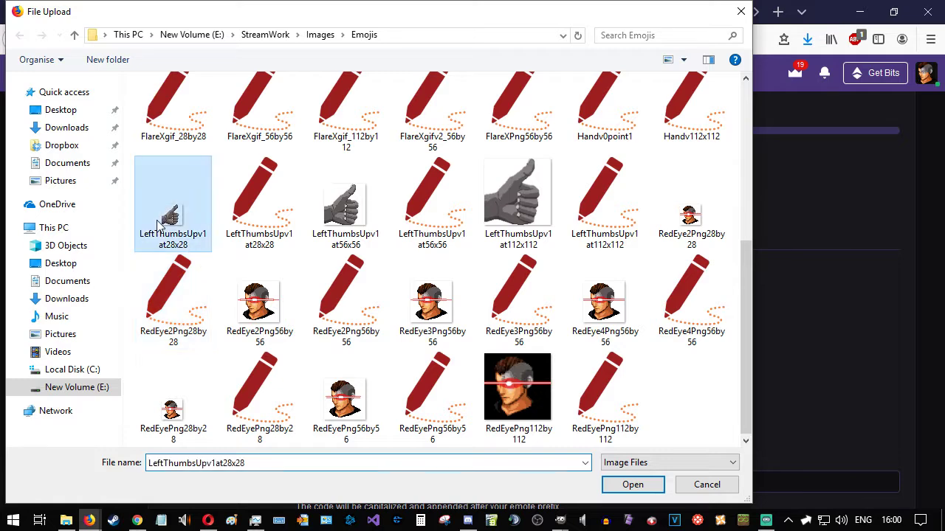
pyautogui.click(631, 485)
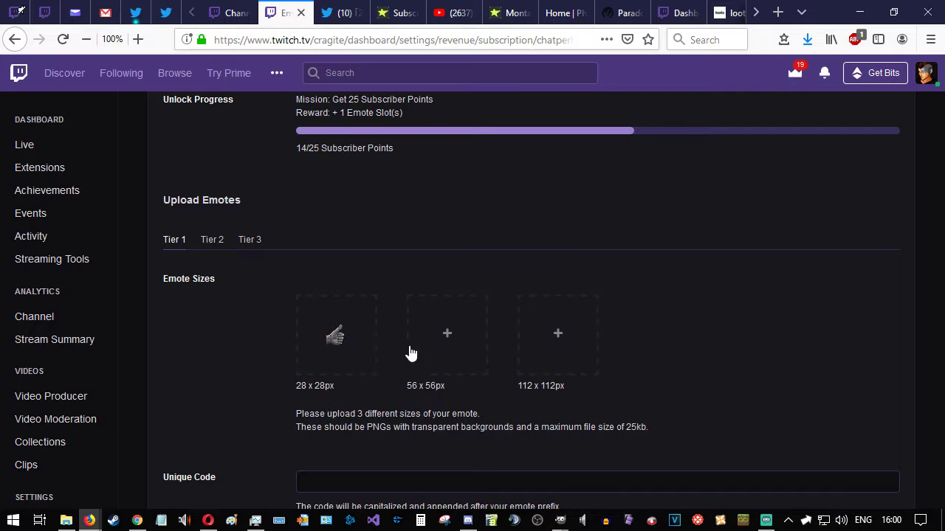
# - Upload the LeftThumbsUpv1at56x56 image into the 56 x 56px emote slot
pyautogui.click(434, 338)
pyautogui.scroll(-6, 337, 285)
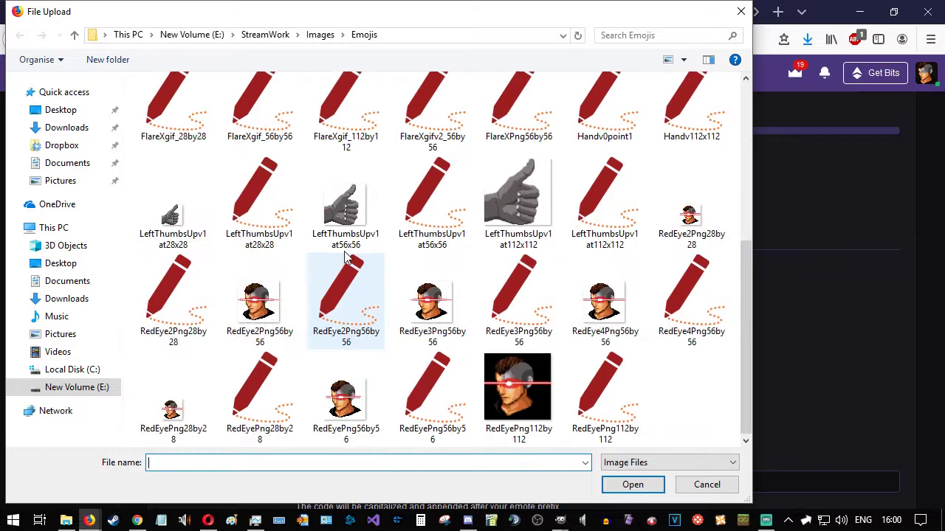
pyautogui.click(347, 208)
pyautogui.click(613, 485)
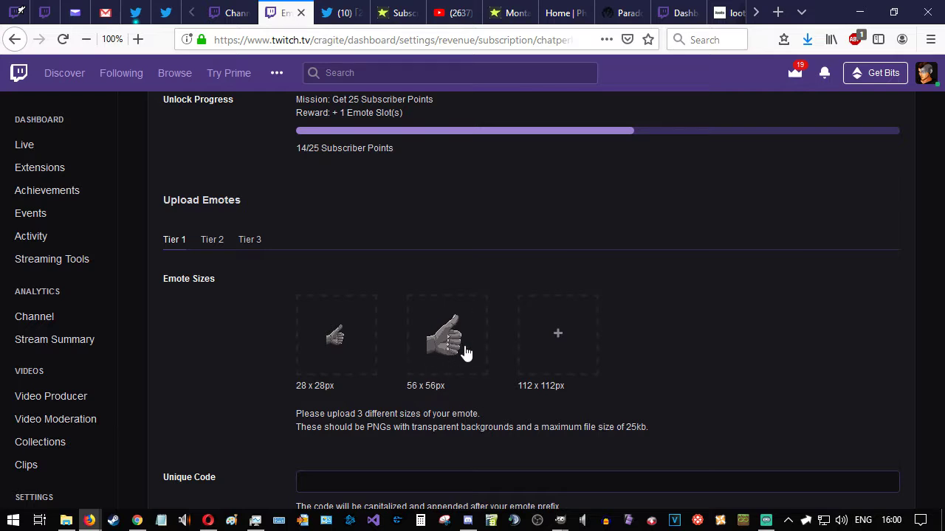
# - Upload the LeftThumbsUpv1at112x112 image into the 112 x 112px emote slot
pyautogui.click(552, 350)
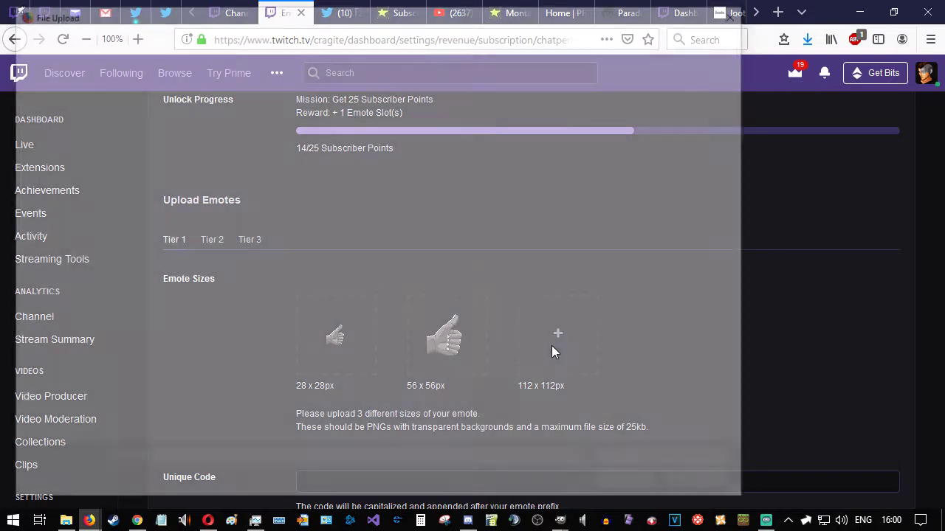
pyautogui.scroll(-3, 439, 302)
pyautogui.click(502, 205)
pyautogui.click(621, 481)
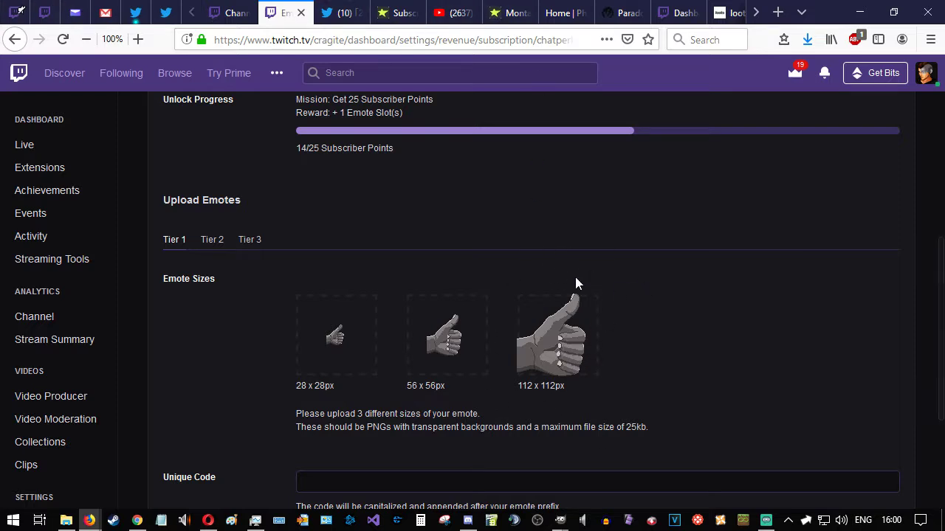
# - Enter ltup as the emote's unique code
pyautogui.scroll(-5, 621, 261)
pyautogui.click(358, 286)
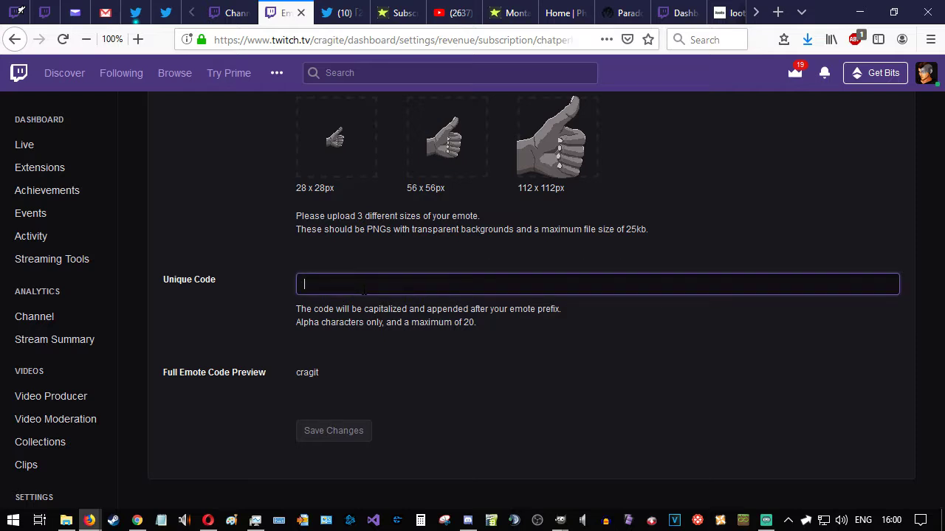
pyautogui.write('ltup')
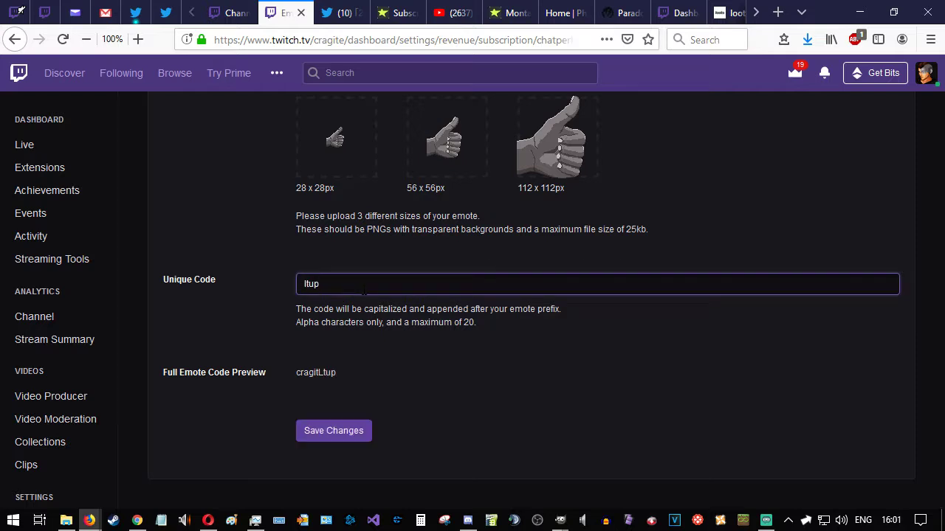
# - Replace the emote's unique code with LTUP in capitals and save the changes
pyautogui.press('BackSpace')
pyautogui.press('BackSpace')
pyautogui.press('BackSpace')
pyautogui.press('BackSpace')
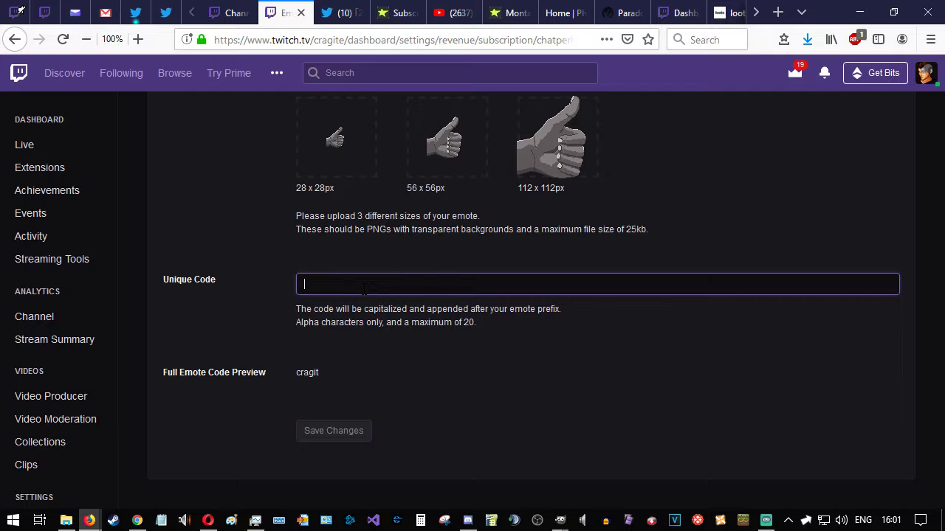
pyautogui.write('LTUP')
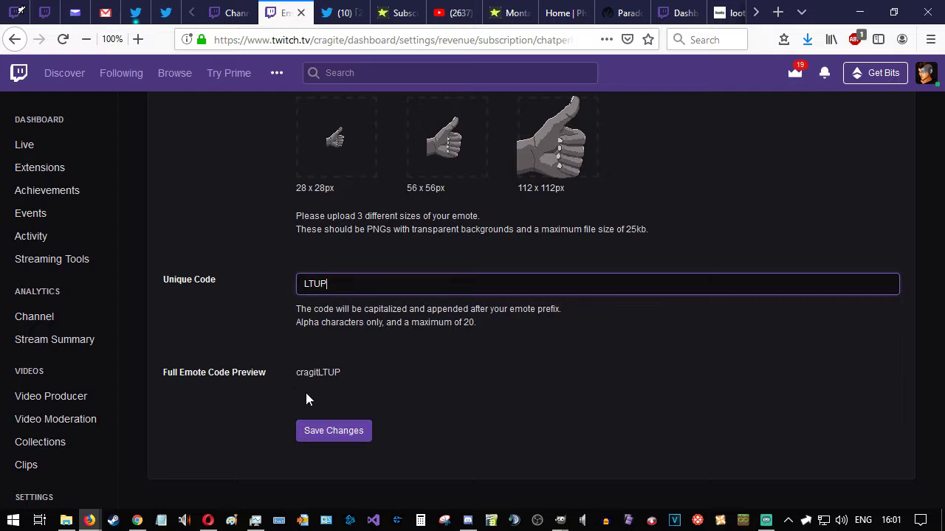
pyautogui.click(325, 435)
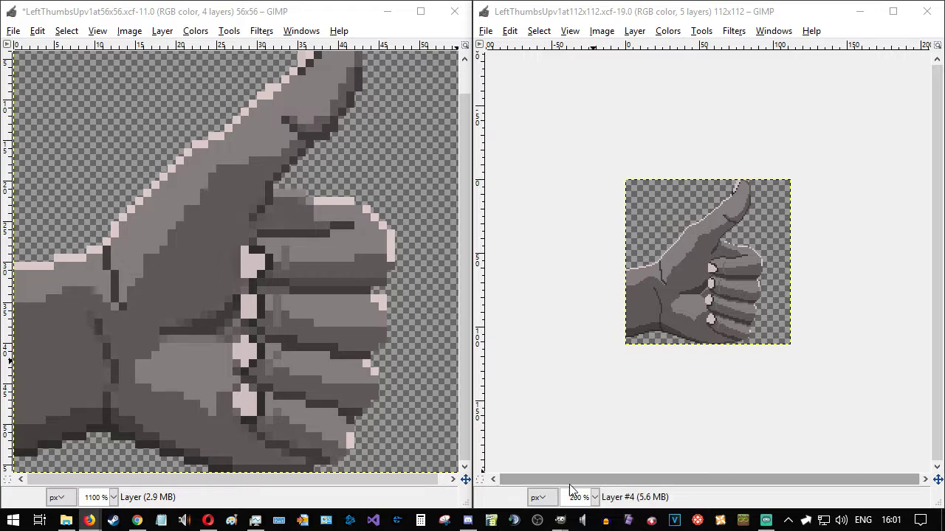
pyautogui.moveTo(89, 520)
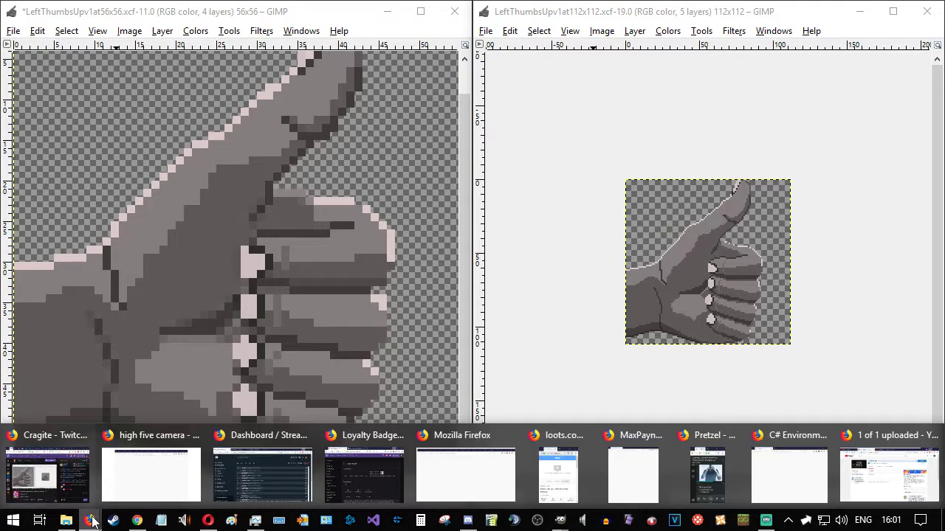
pyautogui.moveTo(573, 522)
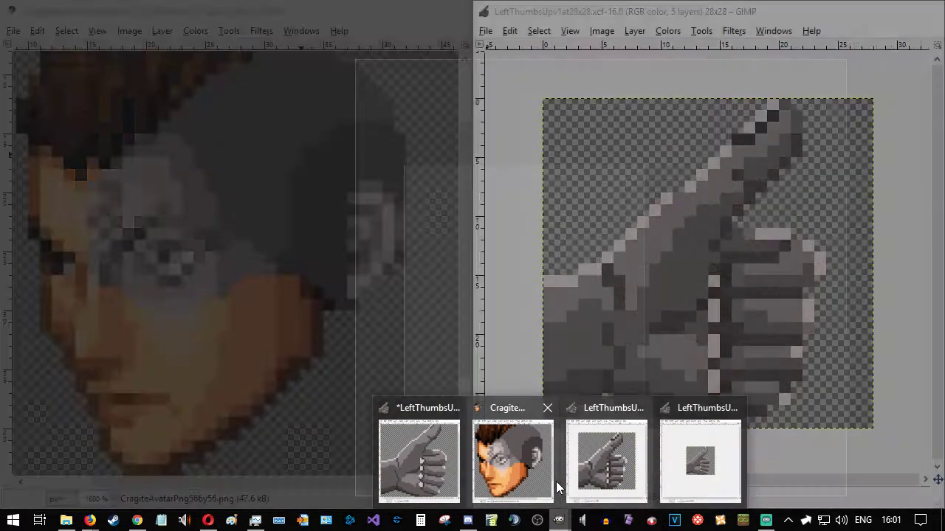
# - Open the CragiteHellov1at28x28.xcf image from the Emojis folder
pyautogui.moveTo(404, 465)
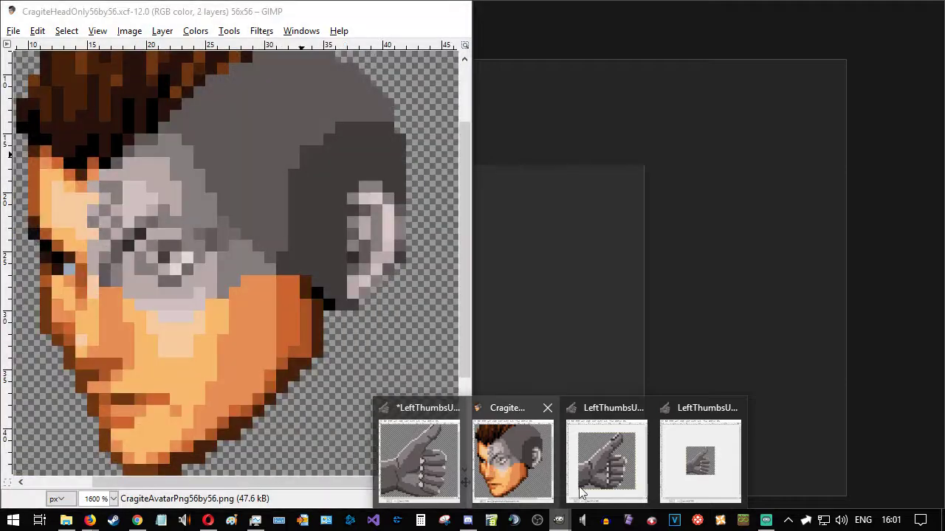
pyautogui.click(582, 489)
pyautogui.click(486, 30)
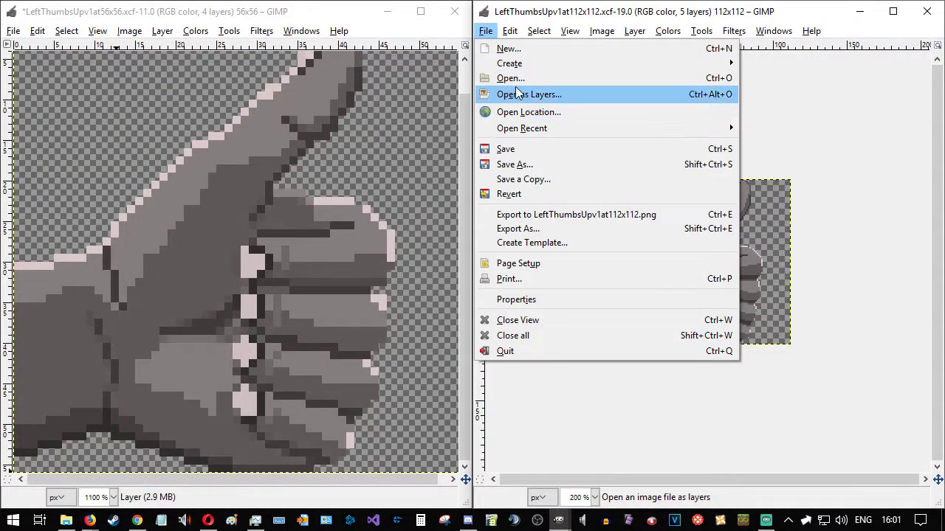
pyautogui.moveTo(530, 133)
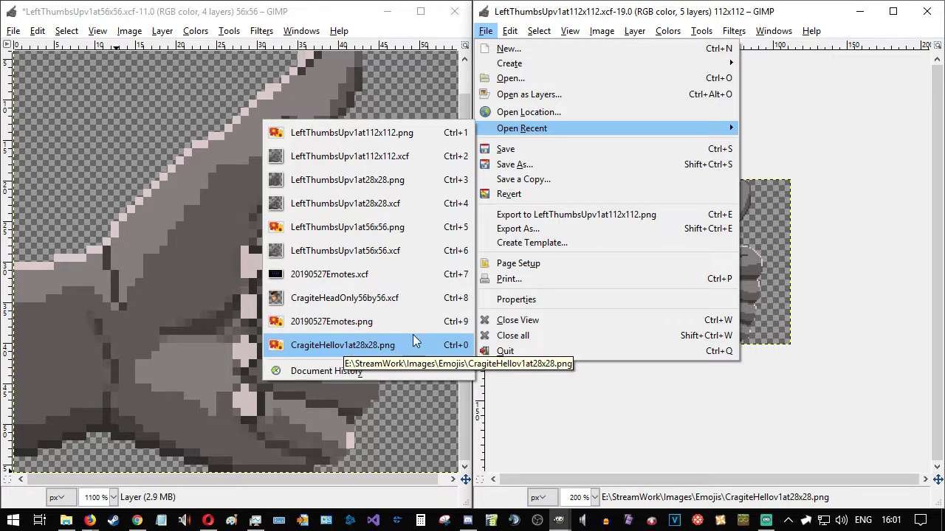
pyautogui.click(507, 79)
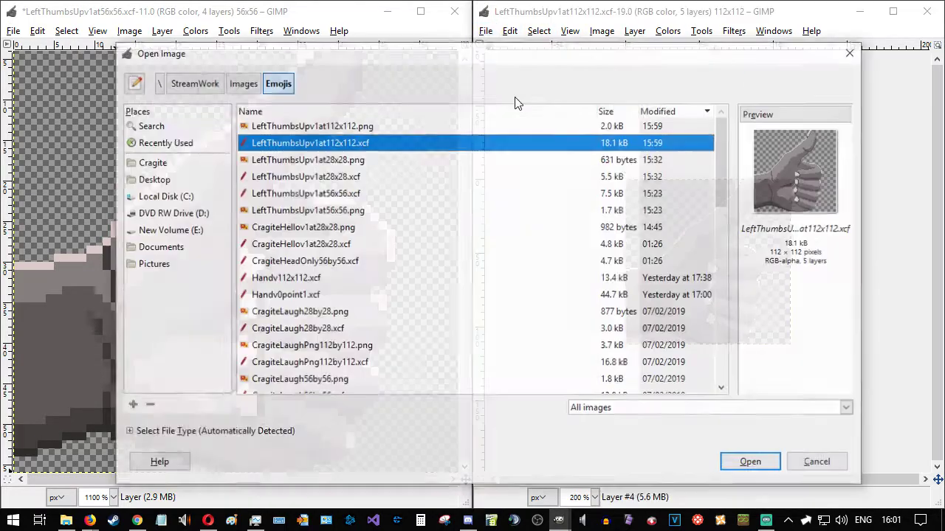
pyautogui.click(330, 245)
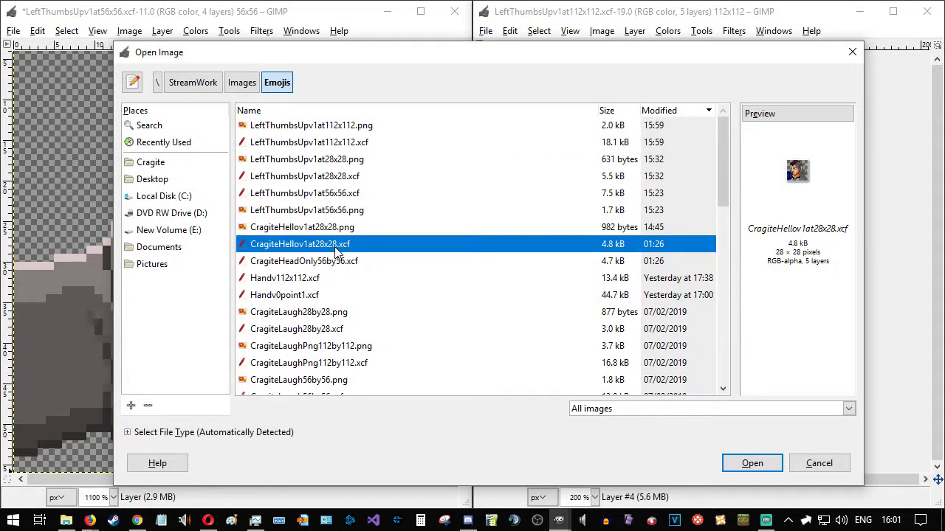
pyautogui.click(744, 457)
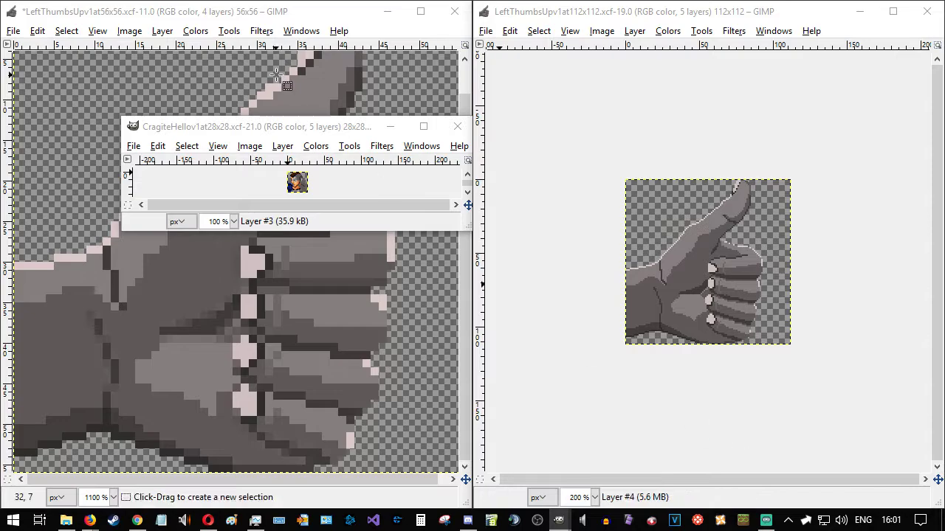
# - Arrange the CragiteHellov1at28x28 and LeftThumbsUpv1at112x112 images side by side, with the 28x28 image enlarged to 1600%
pyautogui.moveTo(313, 131); pyautogui.dragTo(685, 244)
pyautogui.moveTo(684, 18); pyautogui.dragTo(1, 222)
pyautogui.click(641, 68)
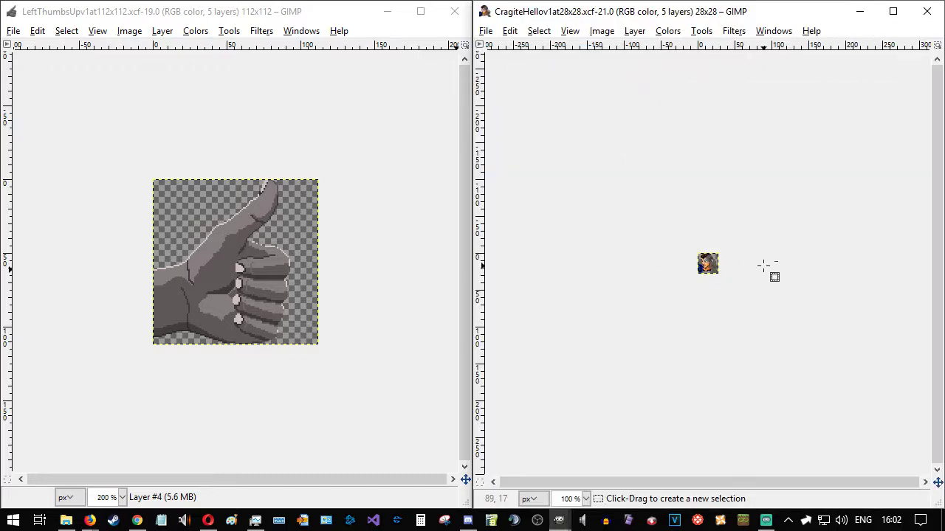
pyautogui.scroll(6, 768, 270)
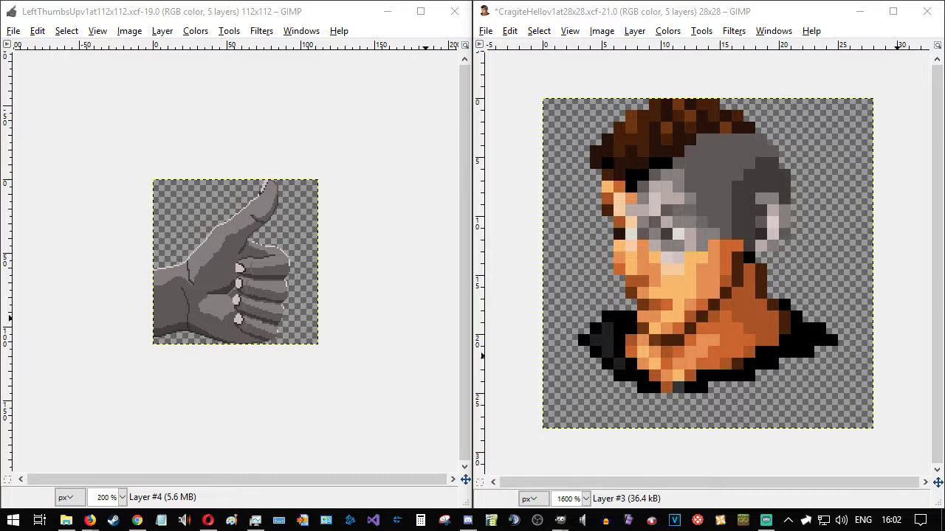
# - Show the HI speech bubble and the plain grey hand in the 28x28 image, leaving the red hand sketch hidden
pyautogui.hotkey('ctrl', 'y')
pyautogui.hotkey('ctrl', 'y')
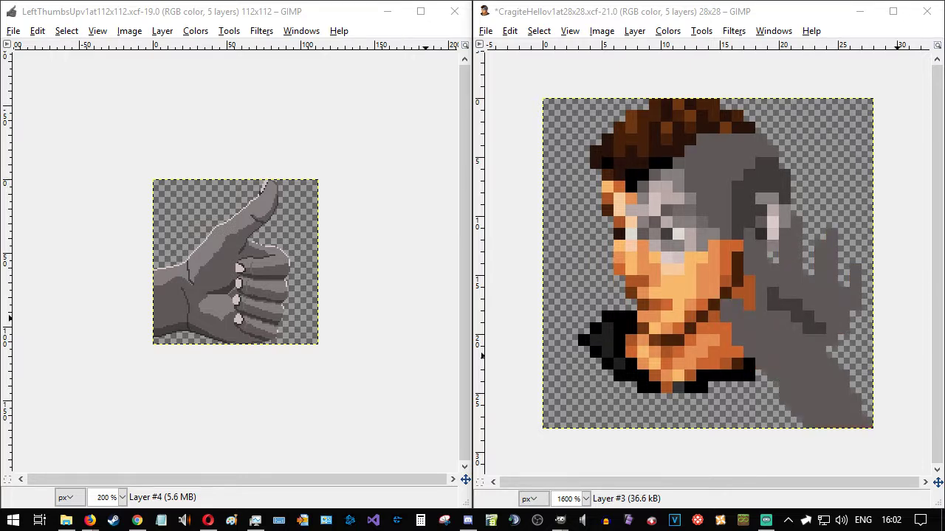
pyautogui.hotkey('ctrl', 'y')
pyautogui.hotkey('ctrl', 'y')
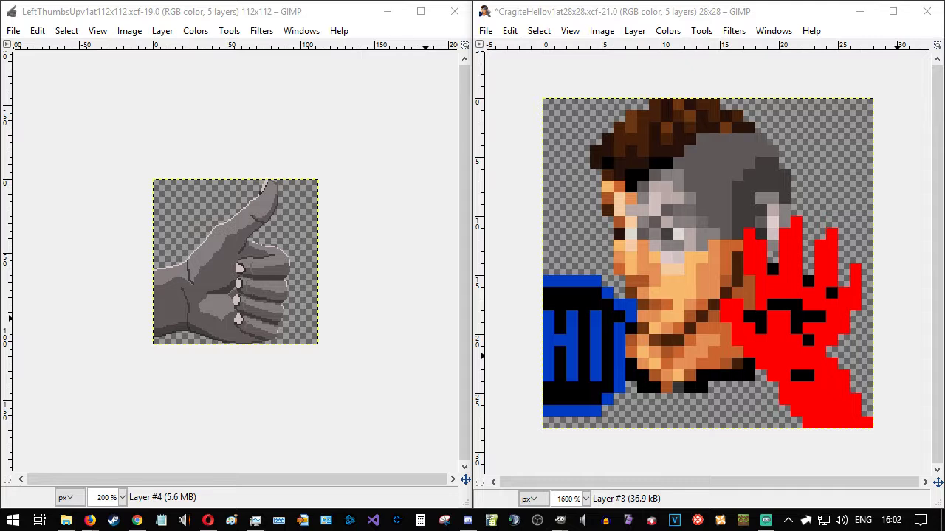
pyautogui.hotkey('ctrl', 'z')
pyautogui.hotkey('ctrl', 'y')
pyautogui.hotkey('ctrl', 'z')
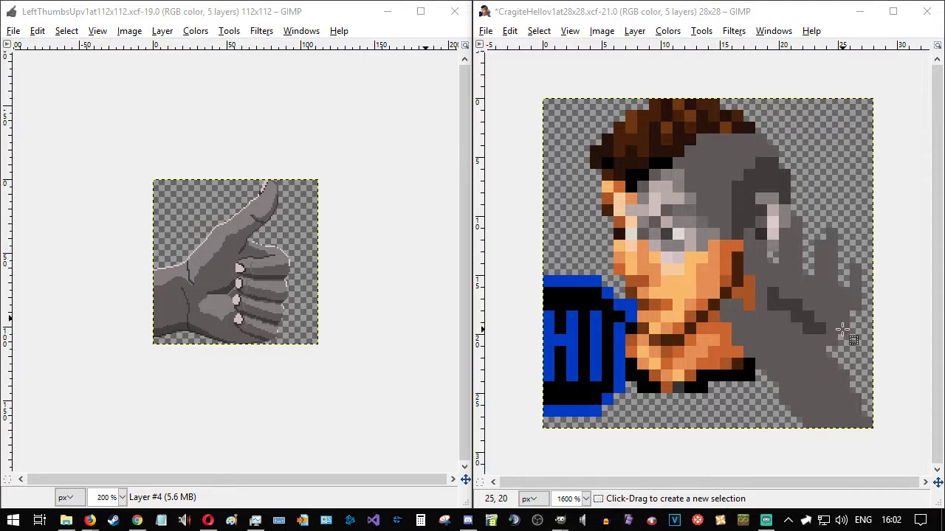
# - Add a new layer to the CragiteHellov1at28x28 image for shading the grey hand
pyautogui.scroll(1, 811, 330)
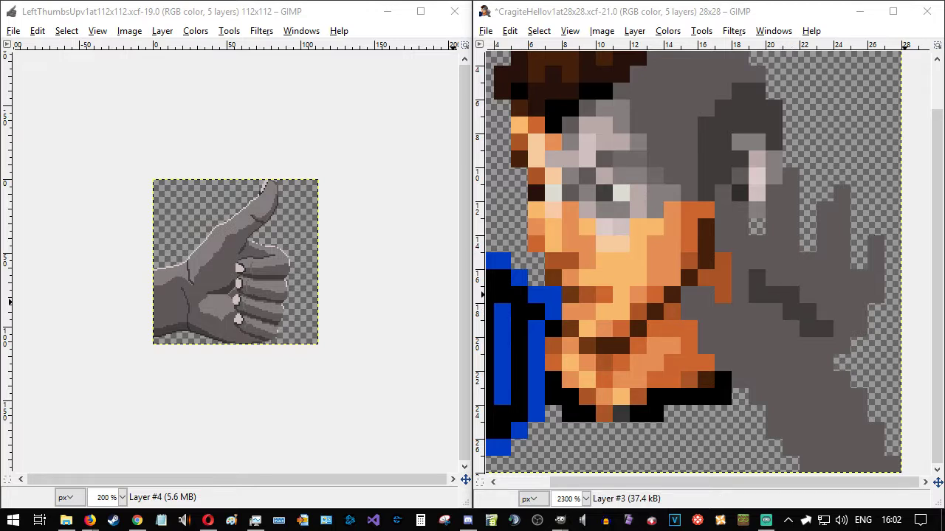
pyautogui.click(770, 302)
pyautogui.press('Return')
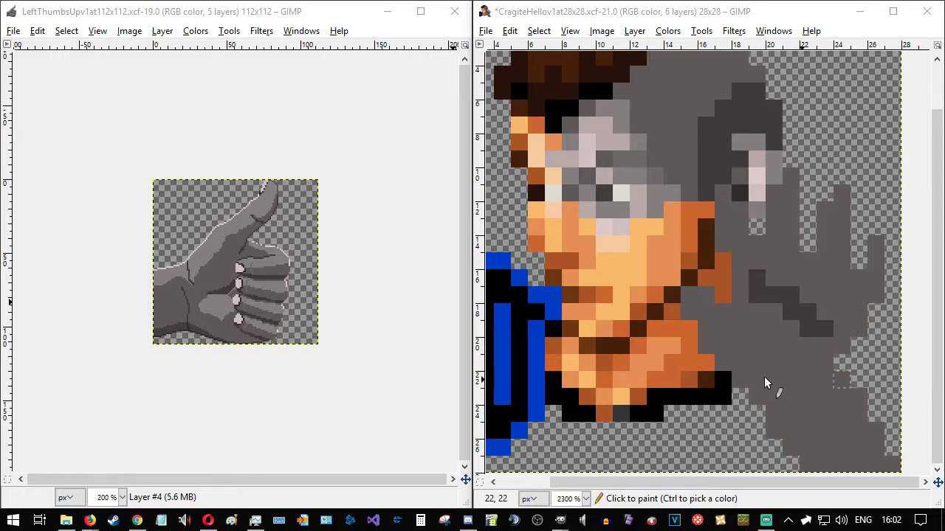
pyautogui.click(773, 298)
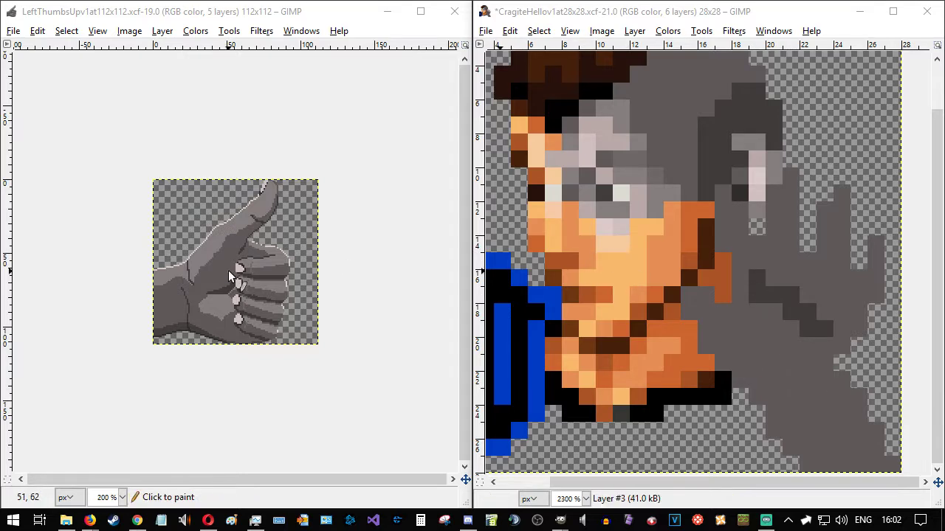
pyautogui.scroll(1, 235, 273)
pyautogui.scroll(2, 235, 273)
pyautogui.scroll(-1, 235, 273)
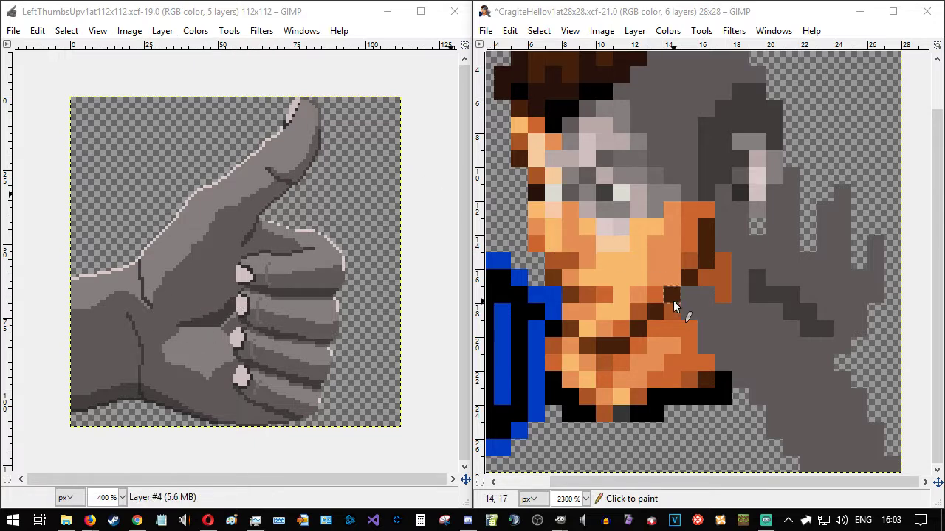
pyautogui.keyDown('ctrl'); pyautogui.click(221, 309); pyautogui.keyUp('ctrl')
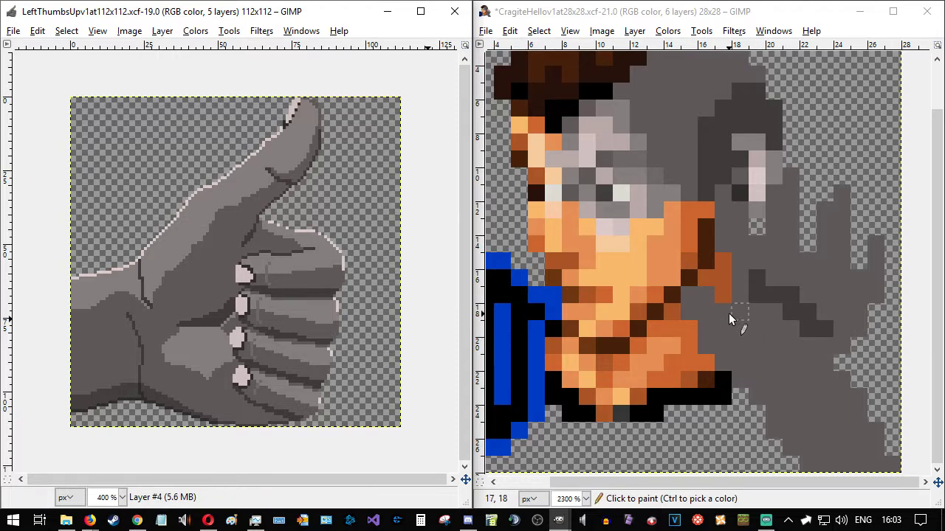
pyautogui.click(739, 379)
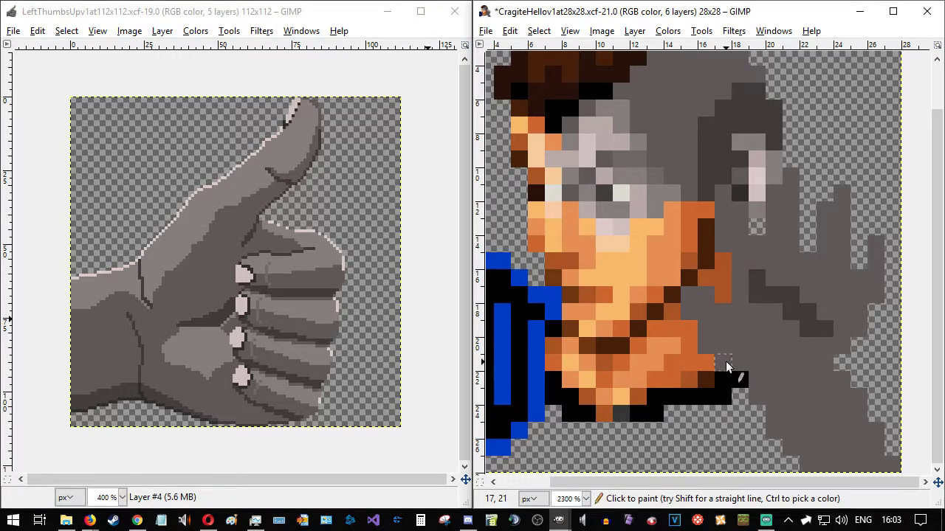
pyautogui.hotkey('ctrl', 'z')
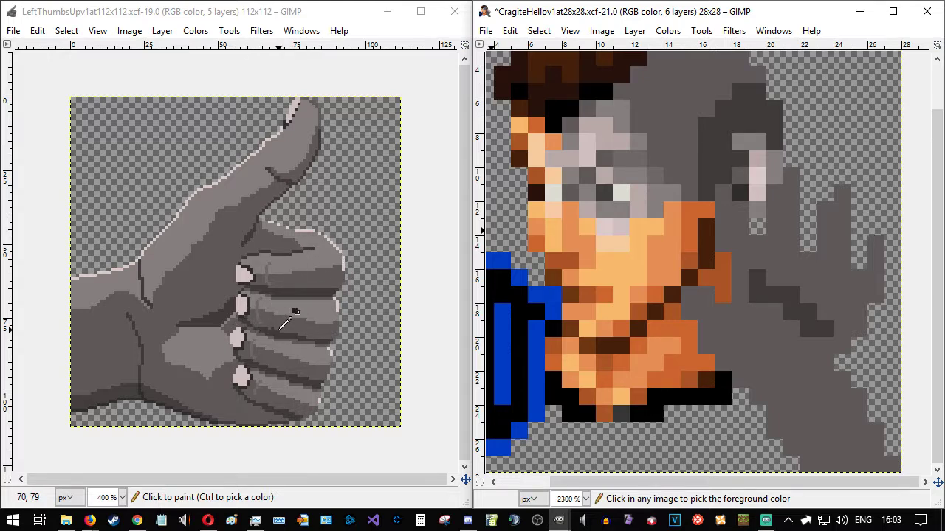
pyautogui.click(763, 294)
pyautogui.hotkey('ctrl', 'z')
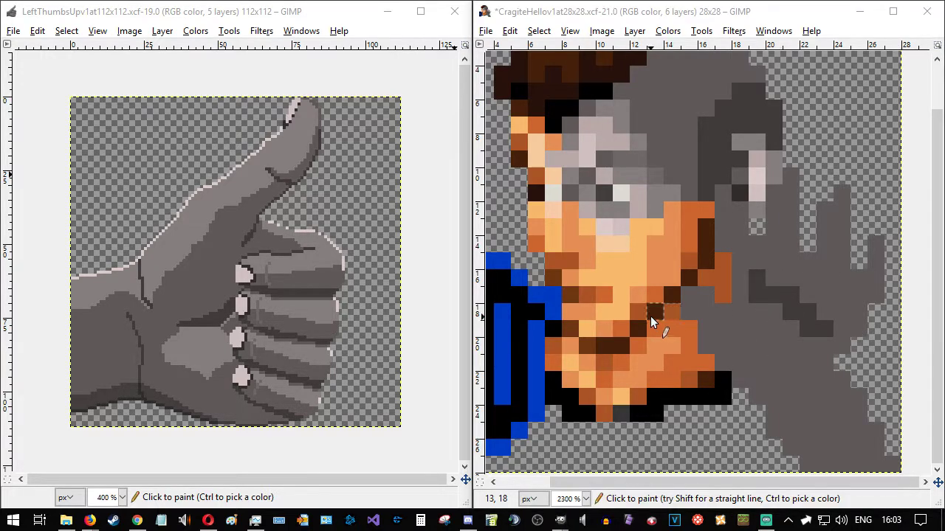
# - Paint a dark grey one-pixel shadow along the forearm's lower-left edge, from the wrist to the bottom of the canvas
pyautogui.moveTo(684, 322)
pyautogui.mouseDown()
pyautogui.moveTo(713, 362)
pyautogui.moveTo(764, 397)
pyautogui.moveTo(804, 461)
pyautogui.mouseUp()
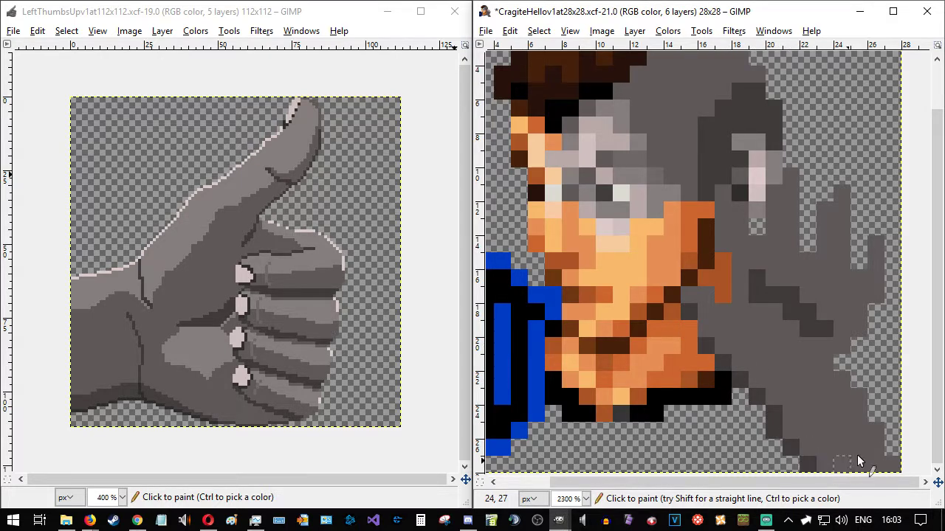
pyautogui.keyDown('ctrl'); pyautogui.scroll(-1, 807, 319); pyautogui.keyUp('ctrl')
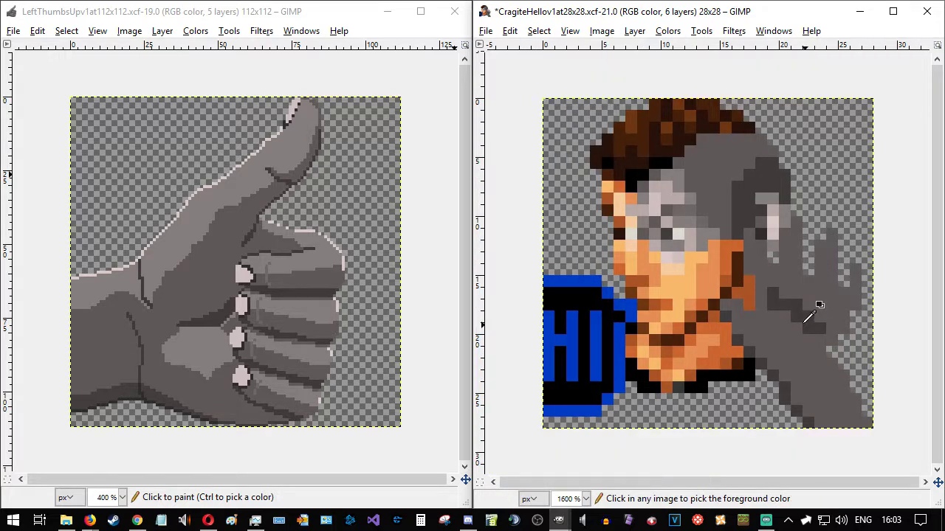
pyautogui.scroll(1, 810, 315)
pyautogui.scroll(-1, 806, 319)
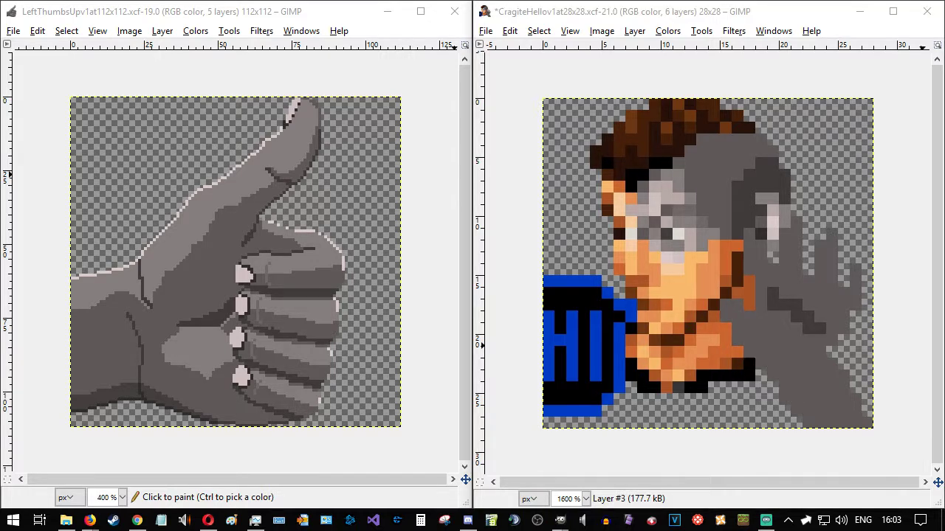
pyautogui.moveTo(812, 388)
pyautogui.mouseDown()
pyautogui.moveTo(785, 369)
pyautogui.moveTo(774, 388)
pyautogui.moveTo(825, 385)
pyautogui.moveTo(807, 355)
pyautogui.moveTo(779, 390)
pyautogui.moveTo(818, 382)
pyautogui.moveTo(802, 384)
pyautogui.moveTo(769, 341)
pyautogui.moveTo(833, 396)
pyautogui.moveTo(792, 364)
pyautogui.moveTo(823, 392)
pyautogui.mouseUp()
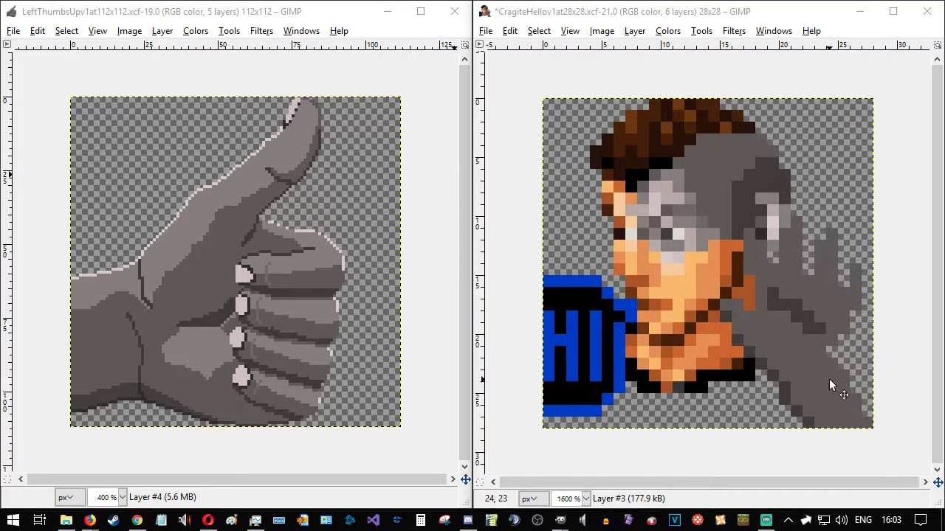
pyautogui.scroll(1, 816, 333)
pyautogui.scroll(-1, 816, 333)
pyautogui.scroll(1, 816, 334)
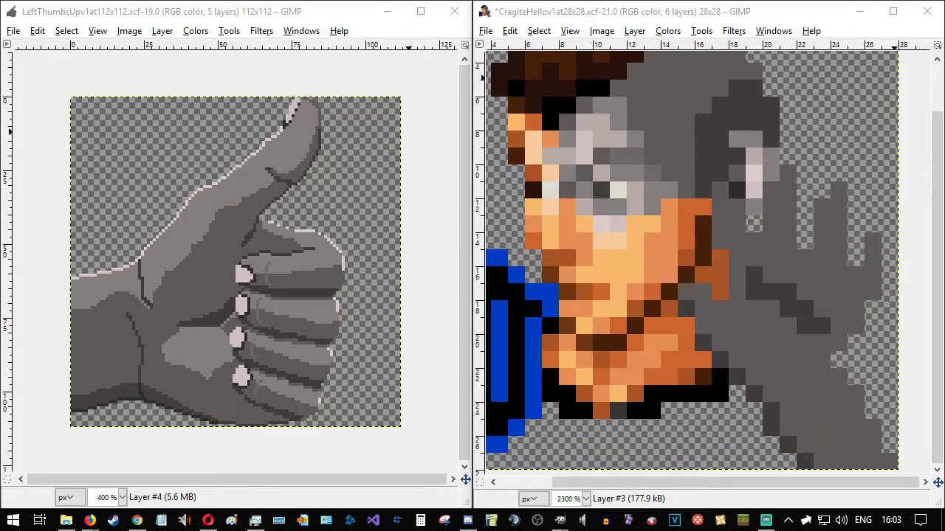
# - Paint pale pink highlights on the waving hand's fingers and fingertips and at the base of the thumb
pyautogui.keyDown('ctrl'); pyautogui.scroll(3, 185, 201); pyautogui.keyUp('ctrl')
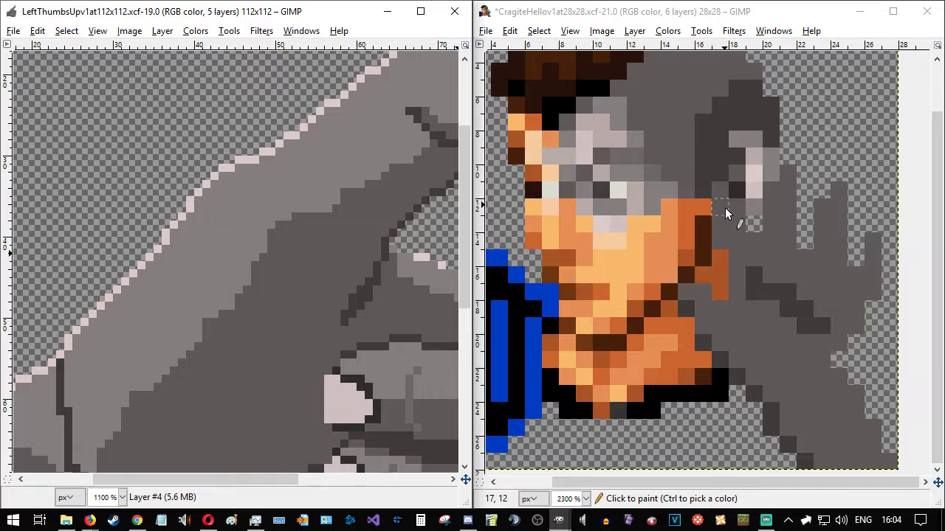
pyautogui.keyDown('ctrl'); pyautogui.scroll(-1, 701, 266); pyautogui.keyUp('ctrl')
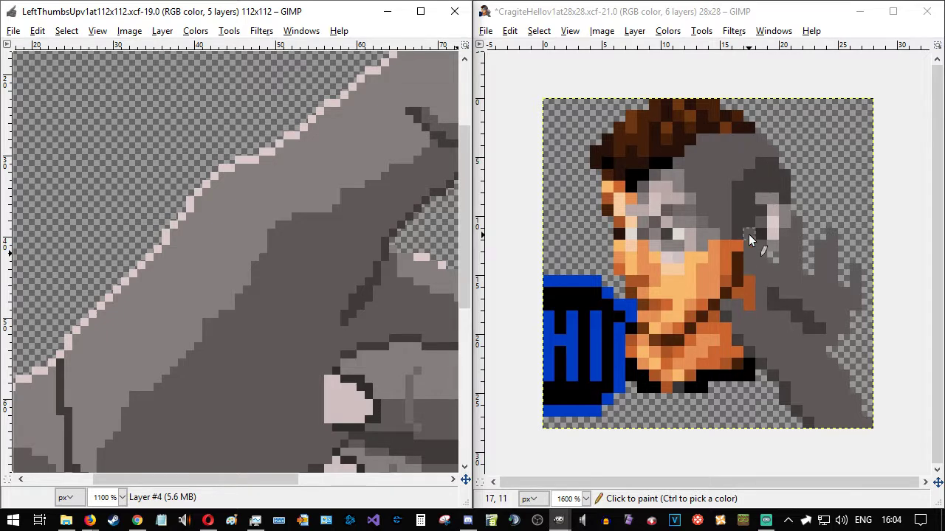
pyautogui.moveTo(749, 234); pyautogui.dragTo(748, 265)
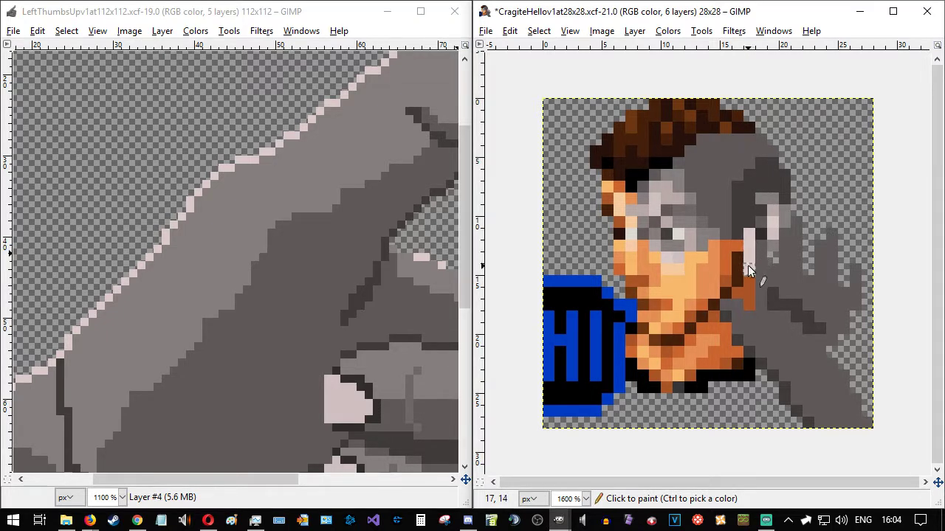
pyautogui.click(784, 234)
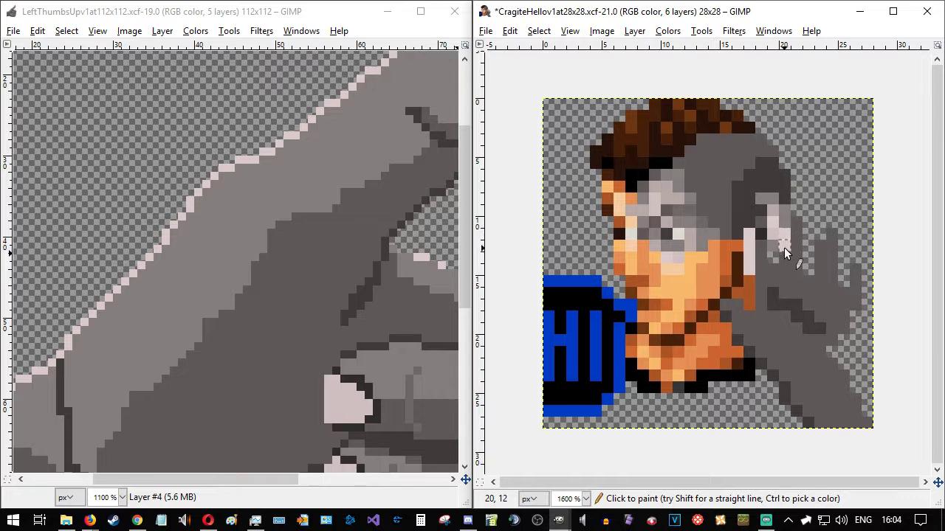
pyautogui.click(823, 245)
pyautogui.click(819, 252)
pyautogui.click(827, 236)
pyautogui.click(854, 272)
pyautogui.click(856, 277)
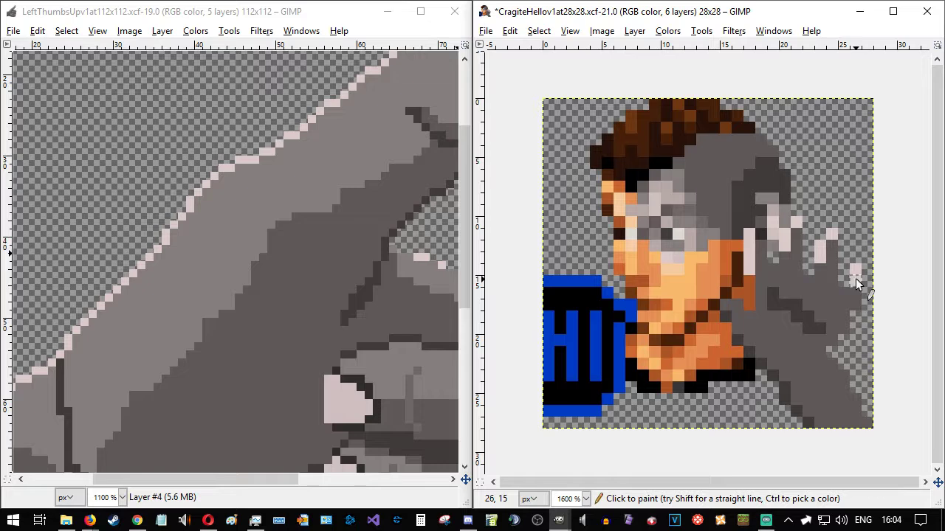
pyautogui.click(729, 305)
pyautogui.click(735, 304)
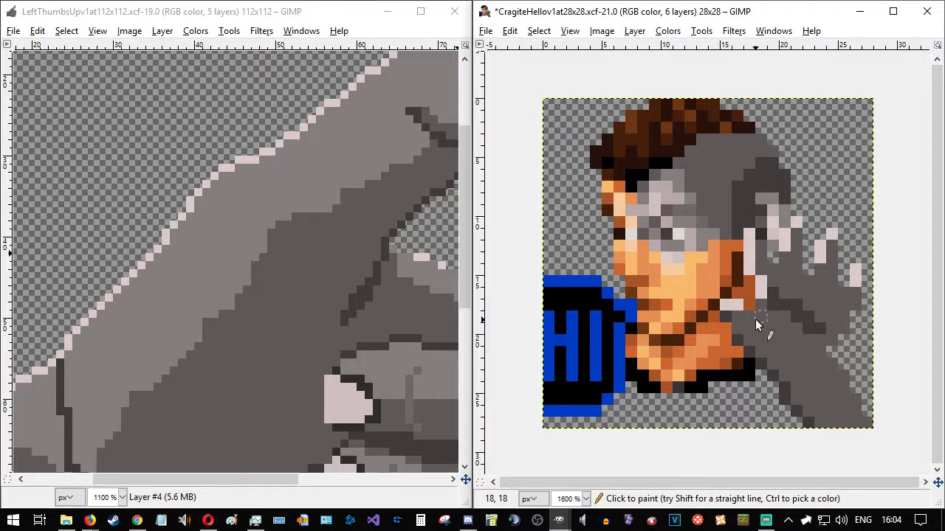
# - Pick the mid-grey from the thumbs-up hand and repaint the waving hand's pale finger and thumb highlights with it
pyautogui.click(257, 199)
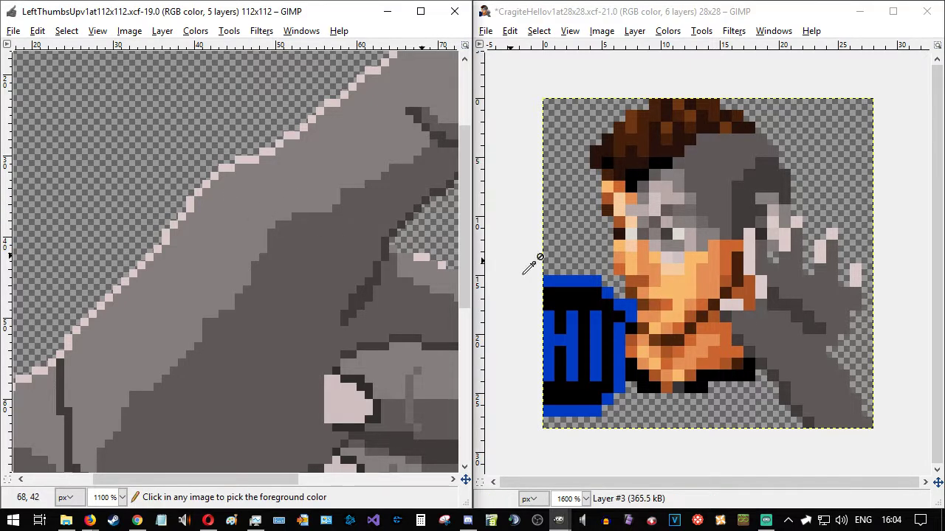
pyautogui.click(752, 237)
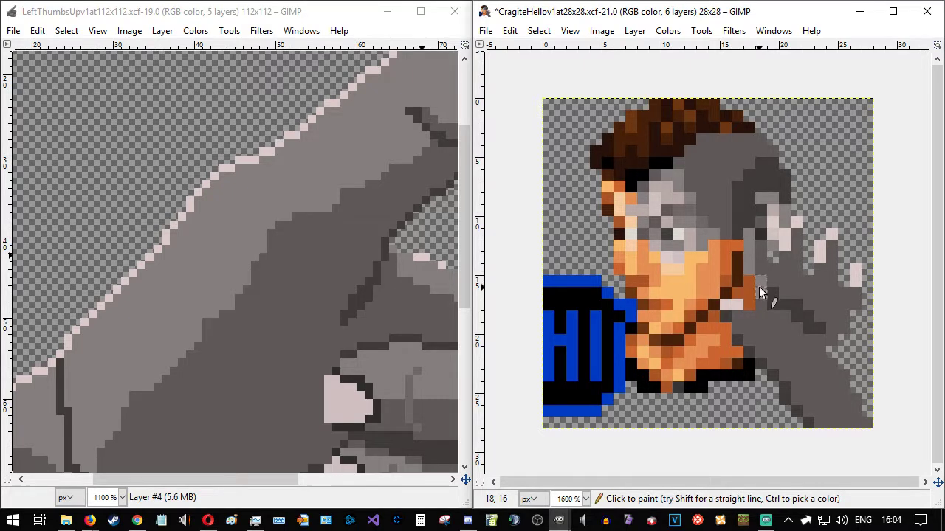
pyautogui.click(777, 223)
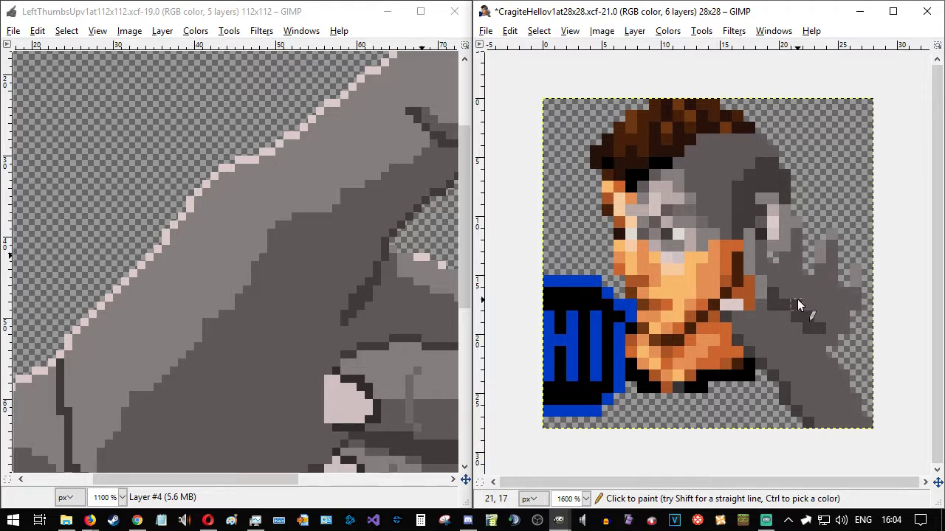
pyautogui.press('ctrl')
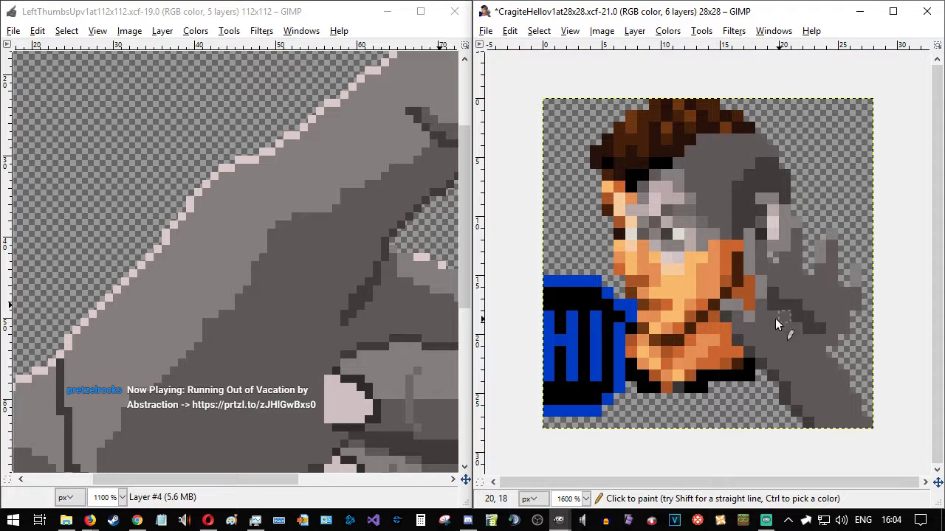
pyautogui.moveTo(66, 523)
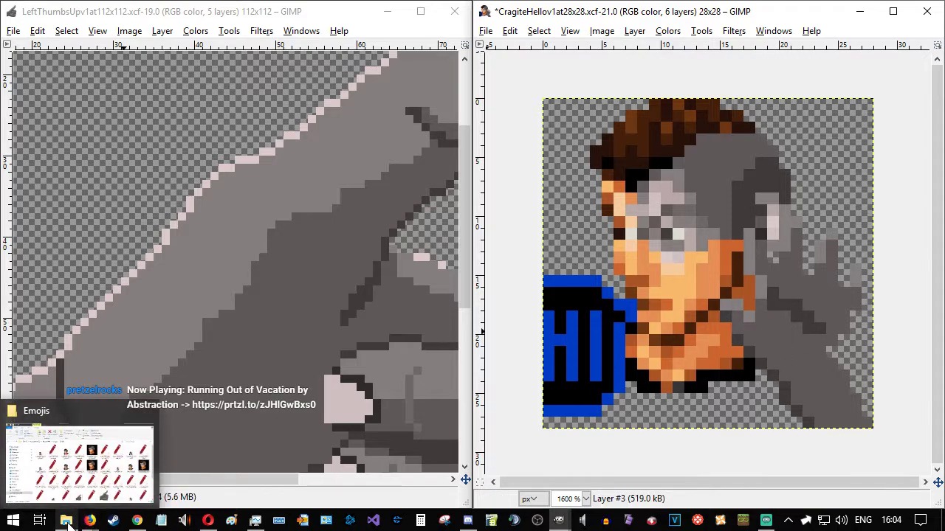
# - View the raised-hand reference photo from the TempProjects hand folder on New Volume (E:) in a new File Explorer window
pyautogui.moveTo(71, 502)
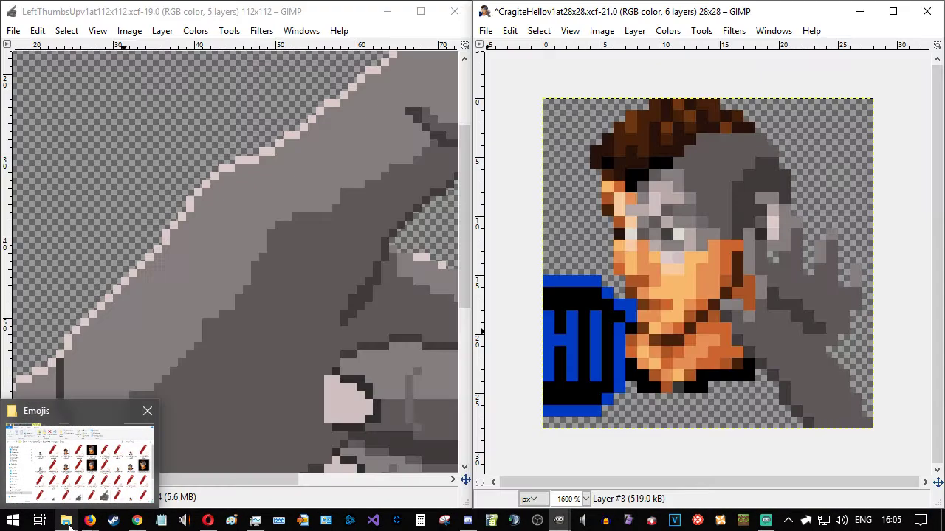
pyautogui.rightClick(67, 521)
pyautogui.click(62, 449)
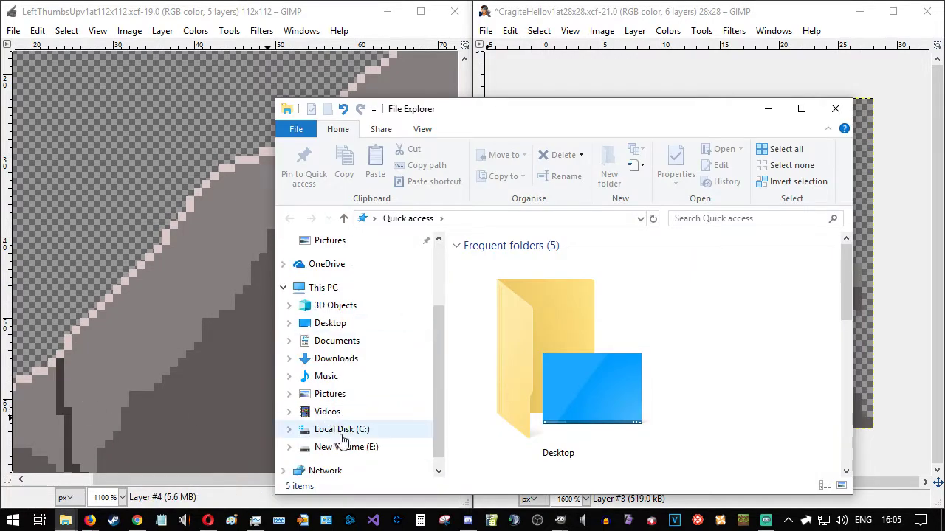
pyautogui.click(353, 447)
pyautogui.scroll(-6, 508, 414)
pyautogui.scroll(2, 504, 385)
pyautogui.scroll(1, 504, 383)
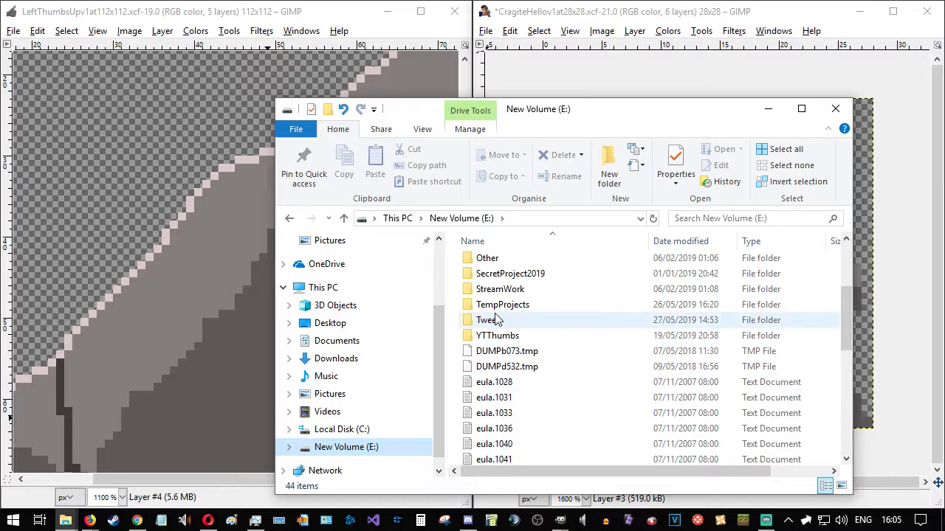
pyautogui.doubleClick(496, 304)
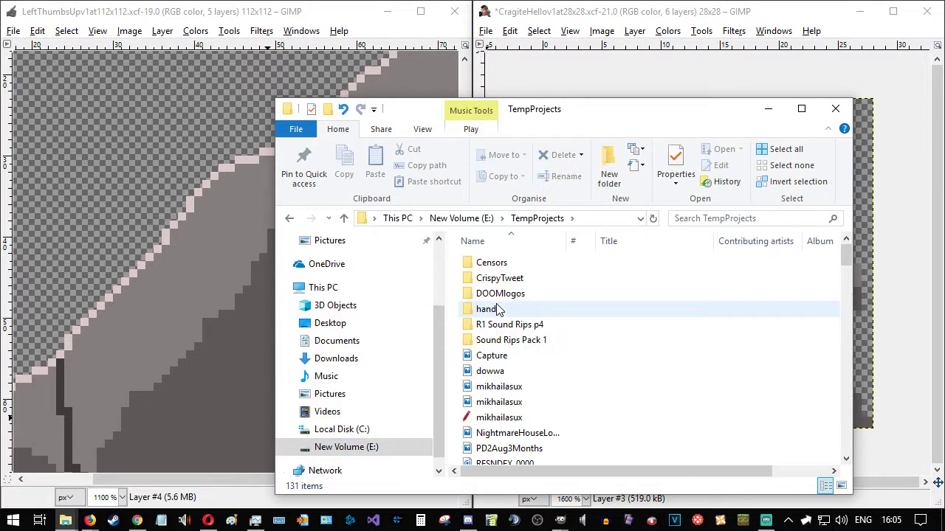
pyautogui.doubleClick(497, 310)
pyautogui.doubleClick(517, 265)
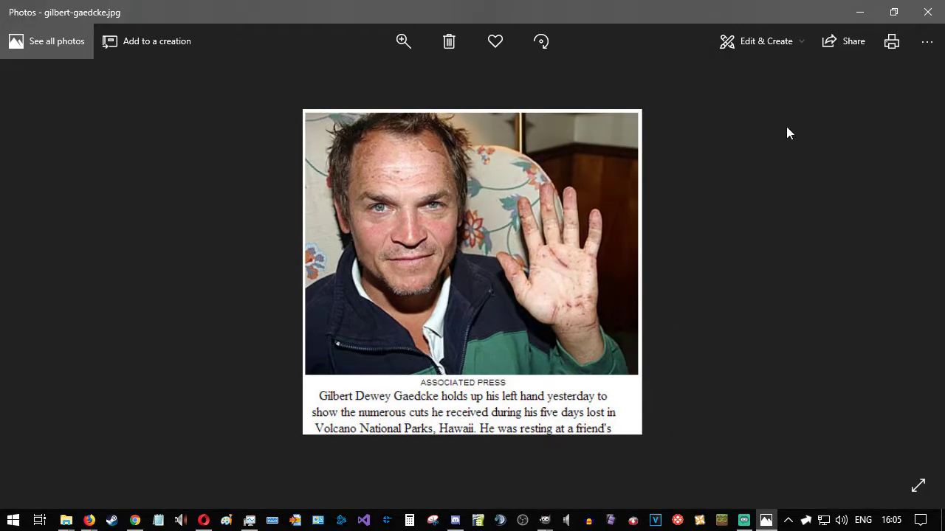
pyautogui.click(928, 12)
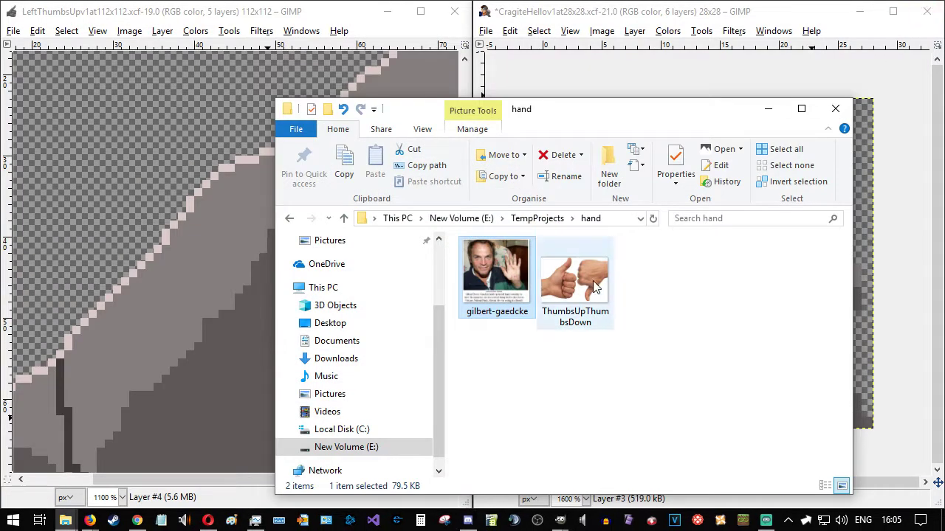
pyautogui.click(766, 111)
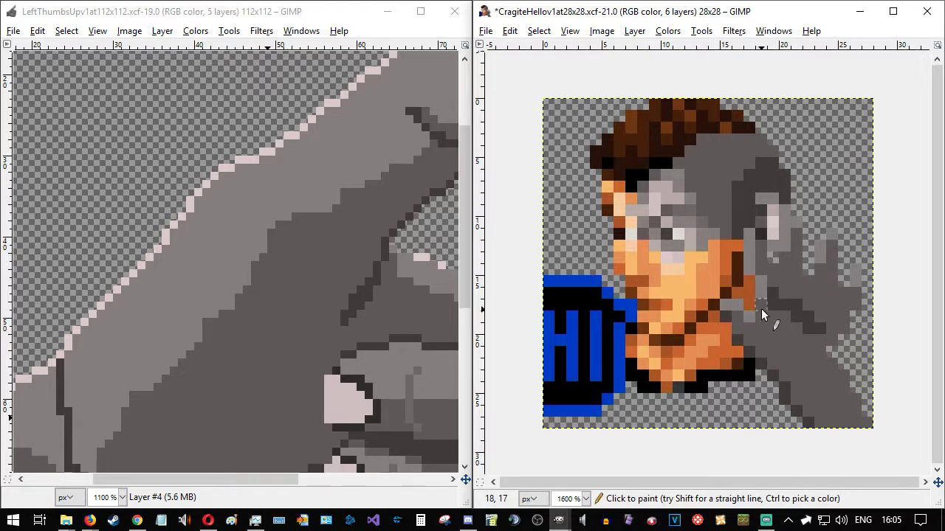
pyautogui.click(486, 31)
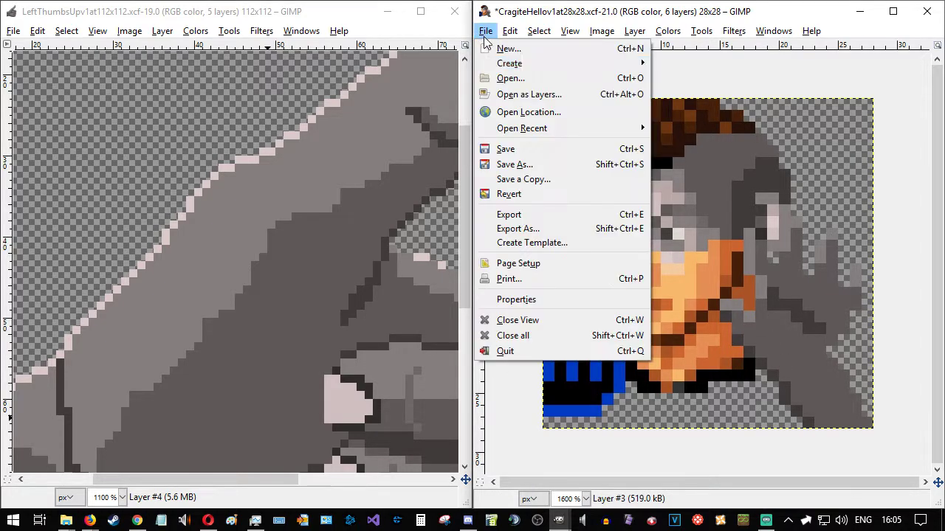
pyautogui.click(504, 79)
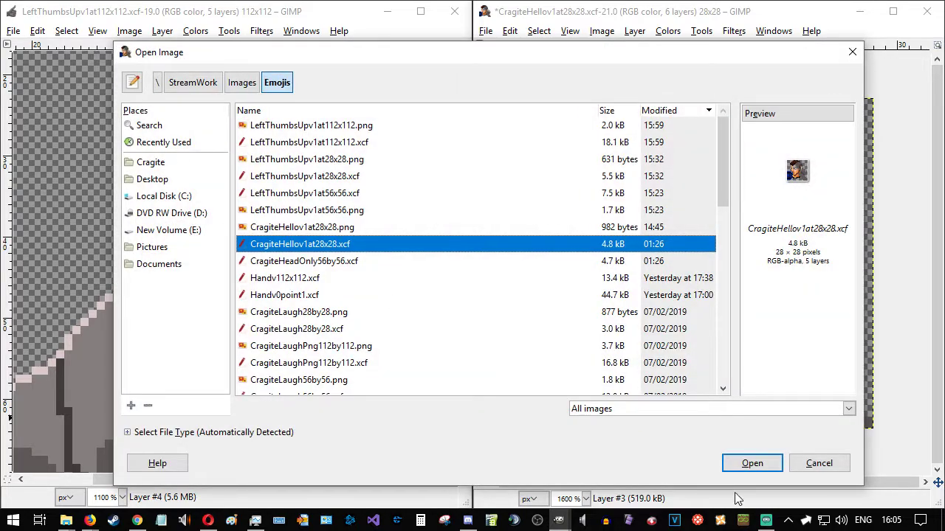
pyautogui.click(819, 464)
# - Look through the StreamWork Emojis folder for existing emote and hand images
pyautogui.moveTo(66, 520)
pyautogui.click(226, 472)
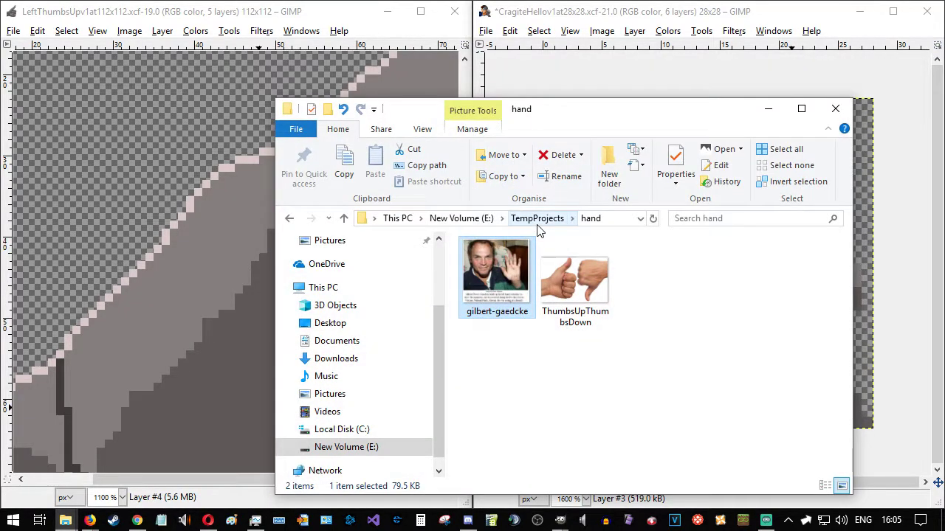
pyautogui.click(443, 219)
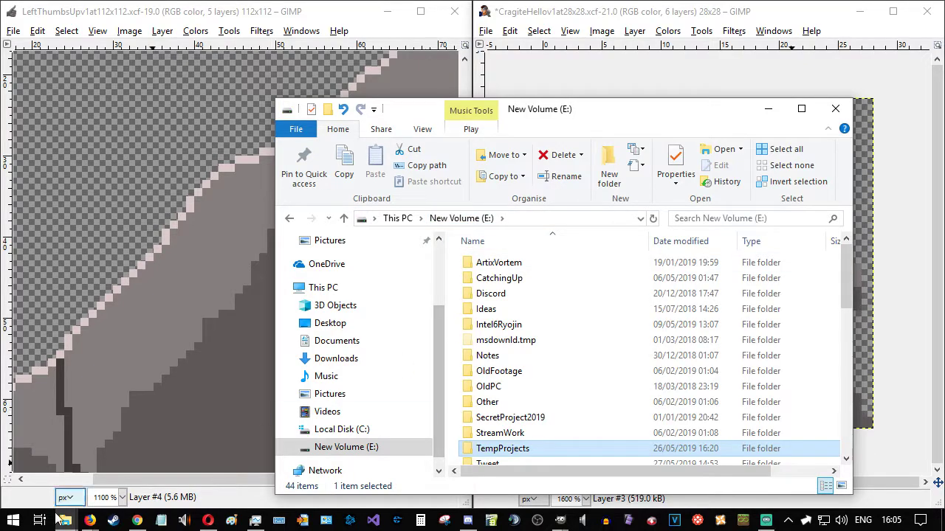
pyautogui.moveTo(66, 520)
pyautogui.click(81, 465)
pyautogui.scroll(-5, 512, 387)
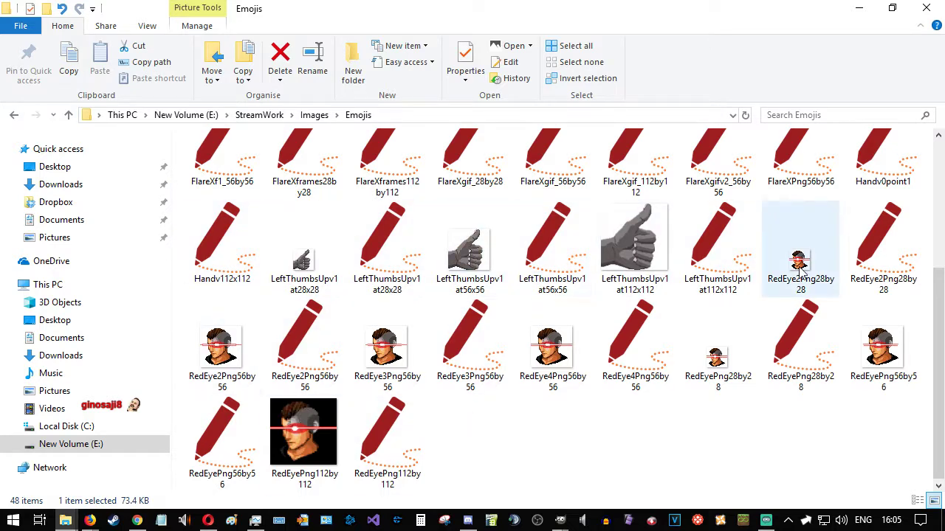
pyautogui.scroll(2, 801, 277)
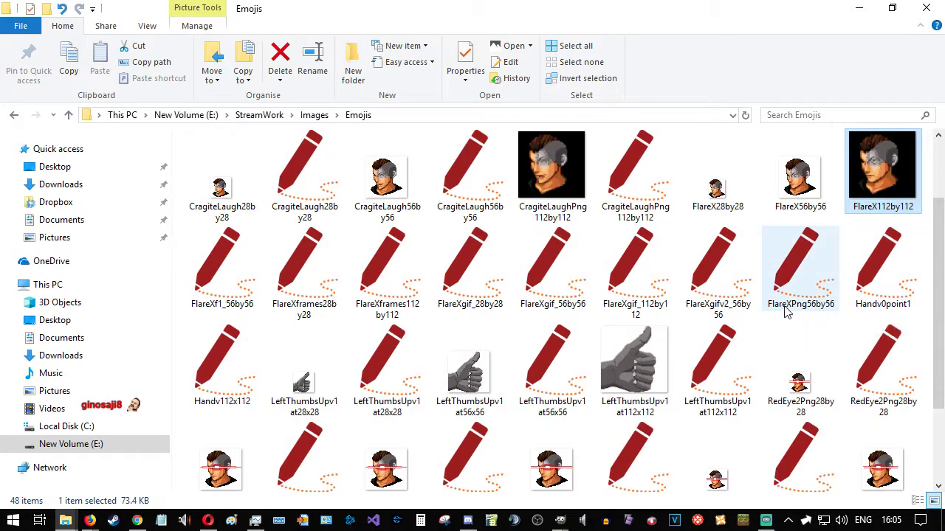
pyautogui.scroll(2, 405, 314)
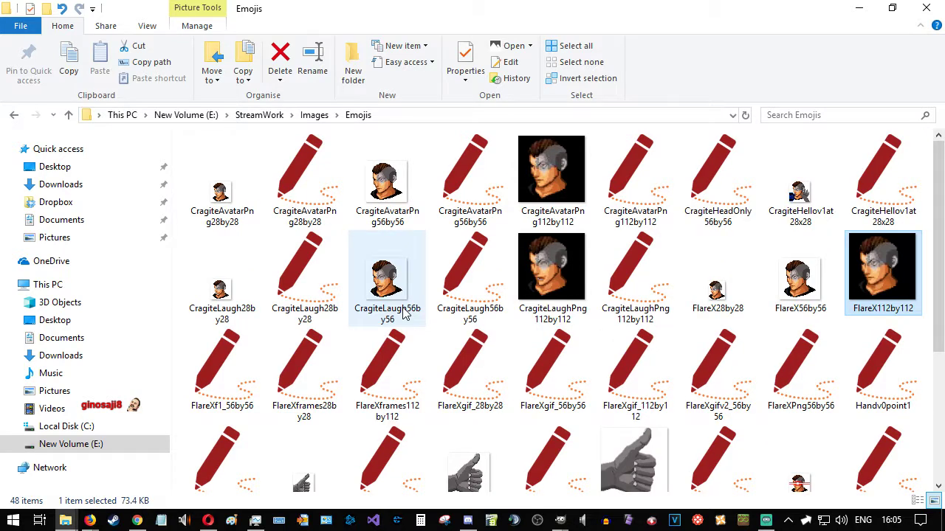
pyautogui.click(858, 9)
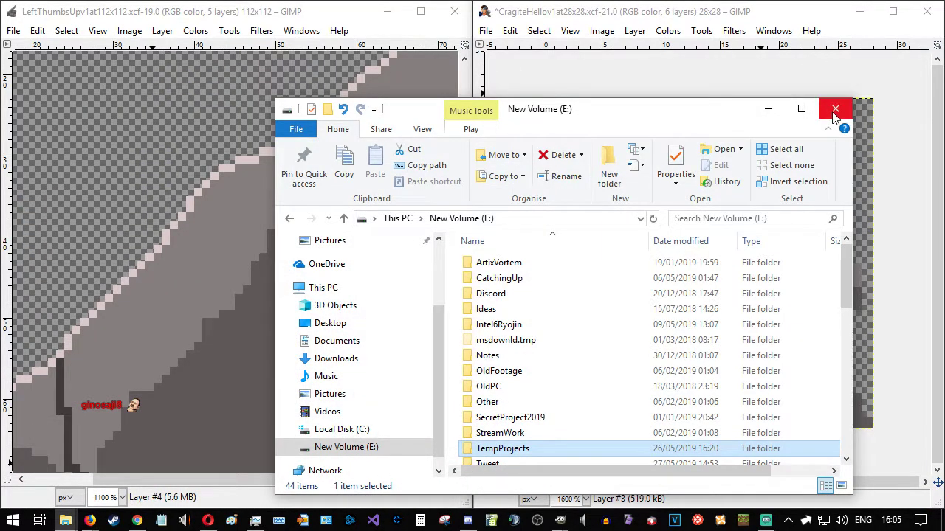
# - Reopen the raised-hand reference photo from the hand folder and shrink its viewer to a small floating window
pyautogui.click(289, 220)
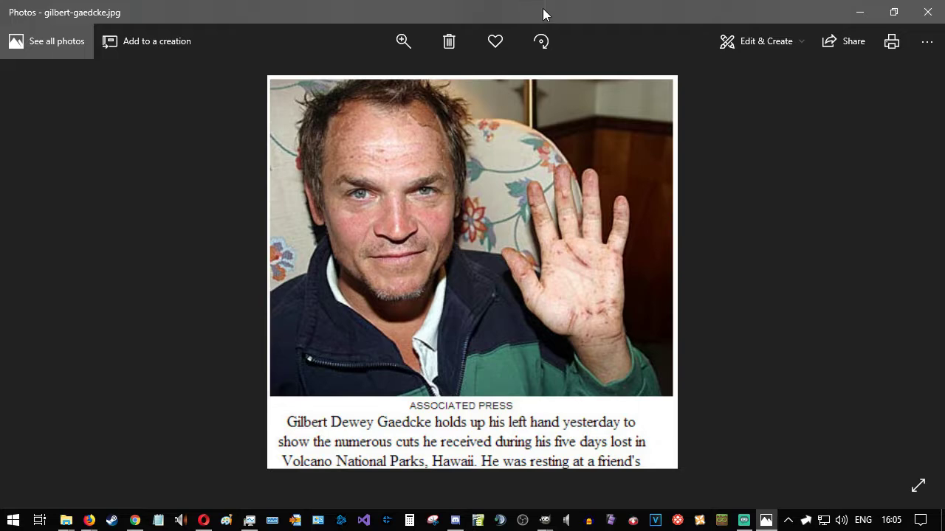
pyautogui.moveTo(542, 8); pyautogui.dragTo(452, 85)
pyautogui.moveTo(159, 208); pyautogui.dragTo(514, 223)
pyautogui.scroll(6, 663, 264)
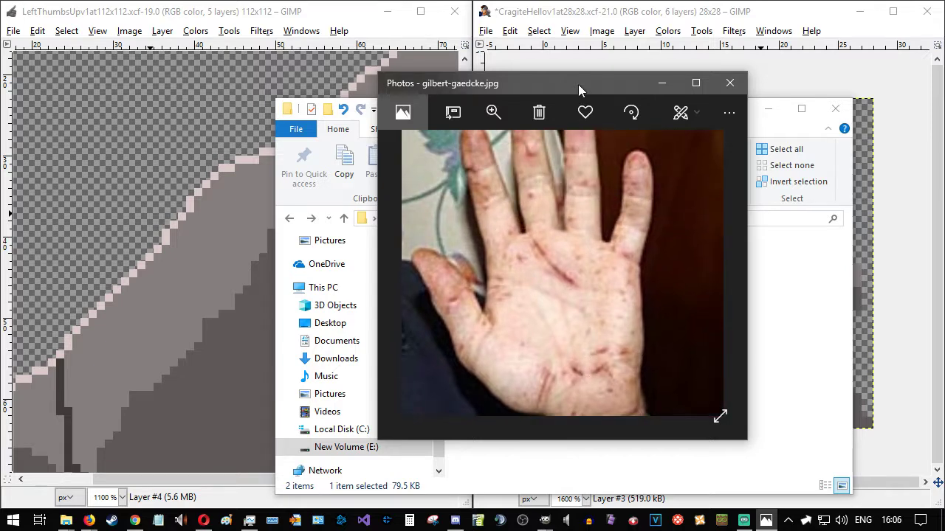
pyautogui.moveTo(575, 71); pyautogui.dragTo(574, 11)
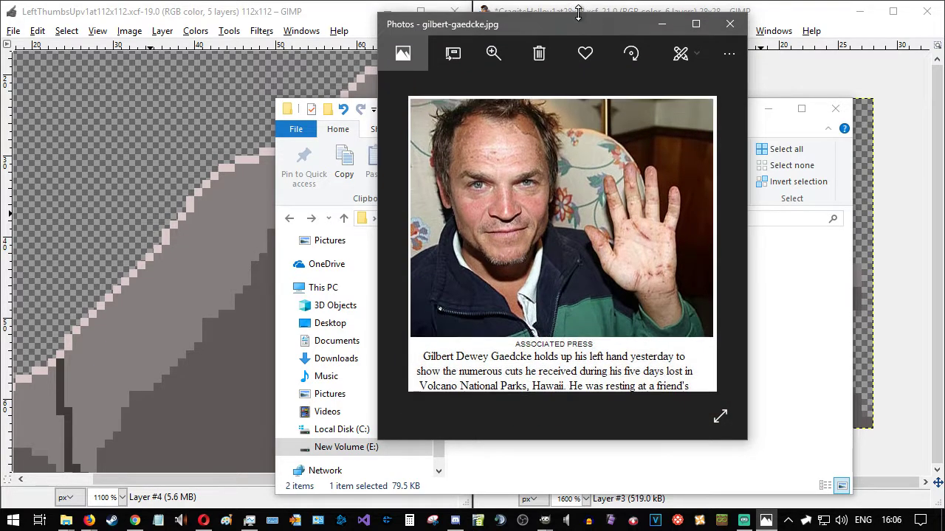
# - Zoom the reference photo in on the raised palm and place its window beside the CragiteHellov1at28x28 image
pyautogui.scroll(5, 647, 236)
pyautogui.moveTo(616, 205); pyautogui.dragTo(567, 294)
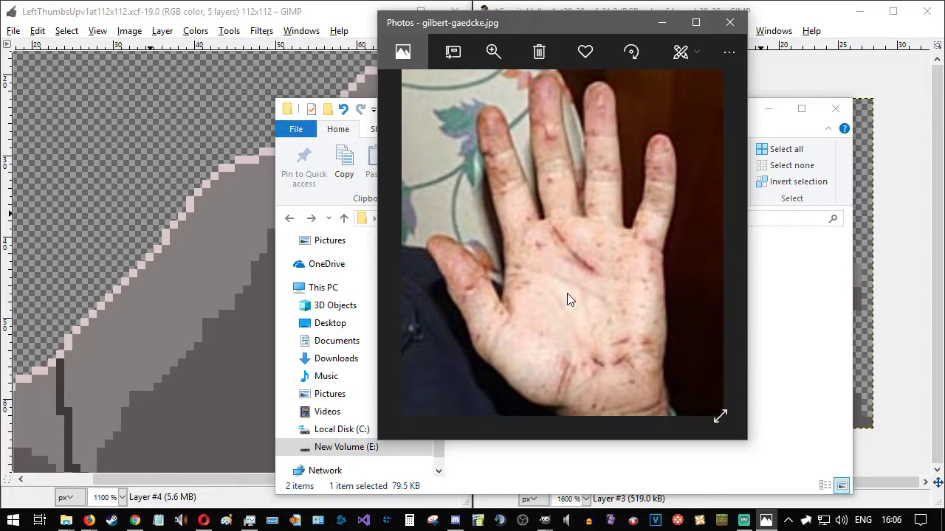
pyautogui.moveTo(580, 30); pyautogui.dragTo(386, 42)
pyautogui.click(768, 109)
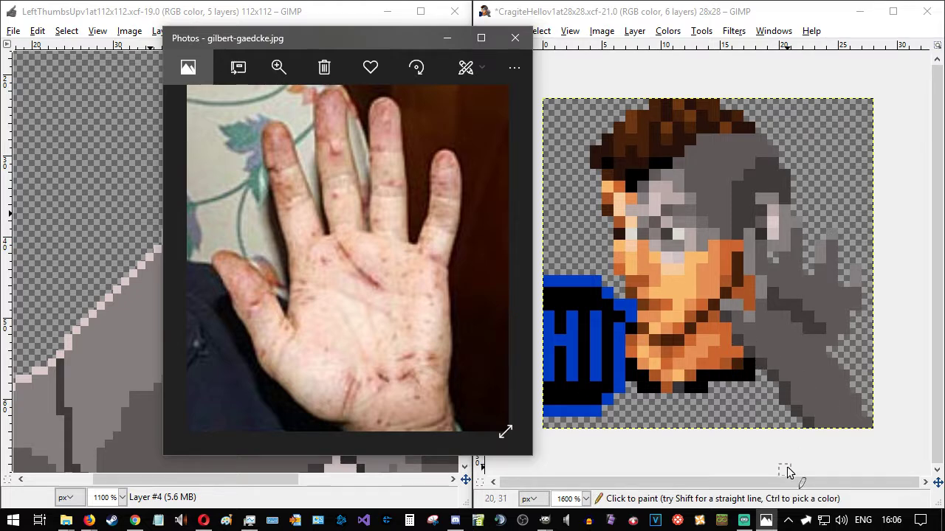
pyautogui.click(715, 14)
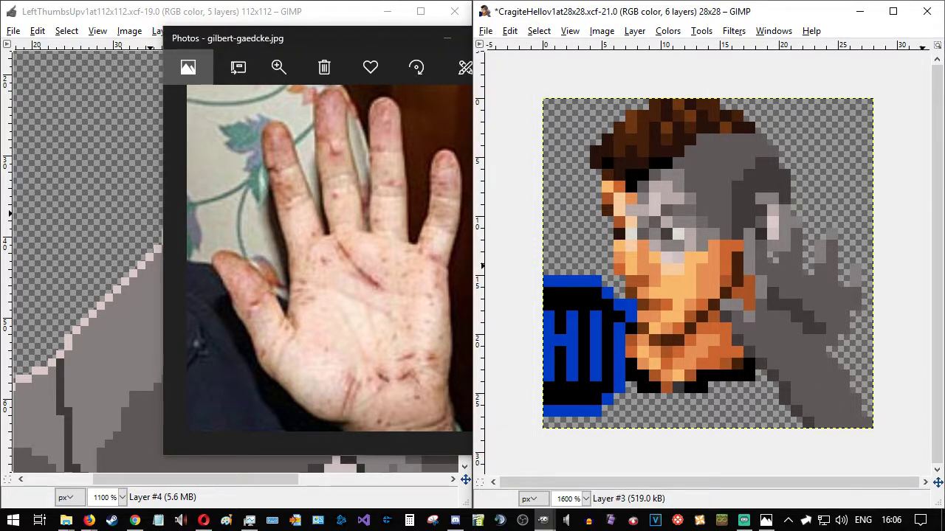
# - Undo the mid-grey repaint and the pale pink highlights on the waving hand's fingers and thumb, keeping the forearm shadow
pyautogui.press('ctrl')
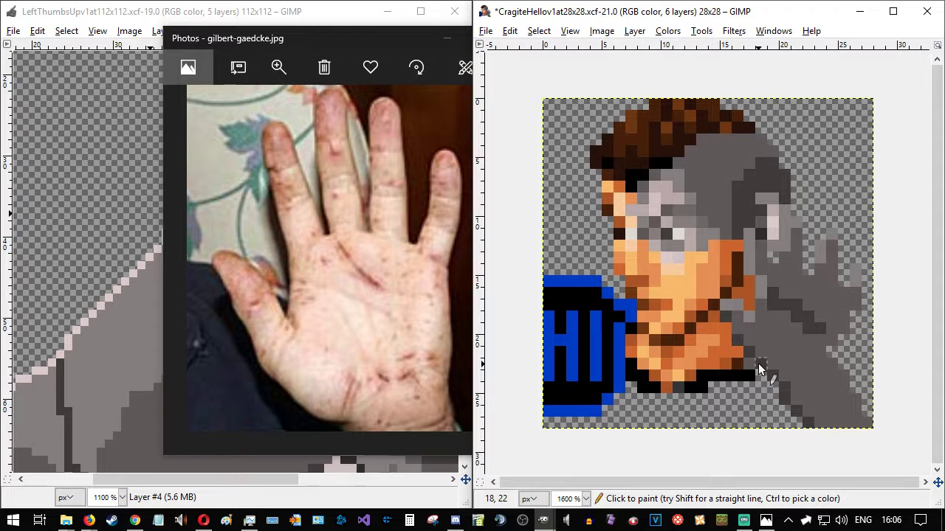
pyautogui.press('ctrl')
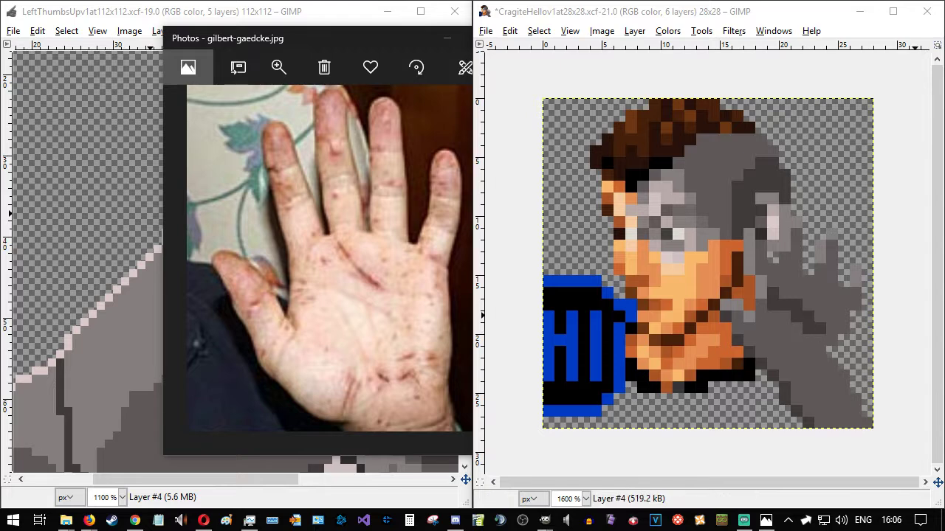
pyautogui.hotkey('ctrl', 'z')
pyautogui.hotkey('ctrl', 'z')
pyautogui.hotkey('ctrl', 'z')
pyautogui.hotkey('ctrl', 'z')
pyautogui.hotkey('ctrl', 'z')
pyautogui.hotkey('ctrl', 'z')
pyautogui.hotkey('ctrl', 'z')
pyautogui.hotkey('ctrl', 'z')
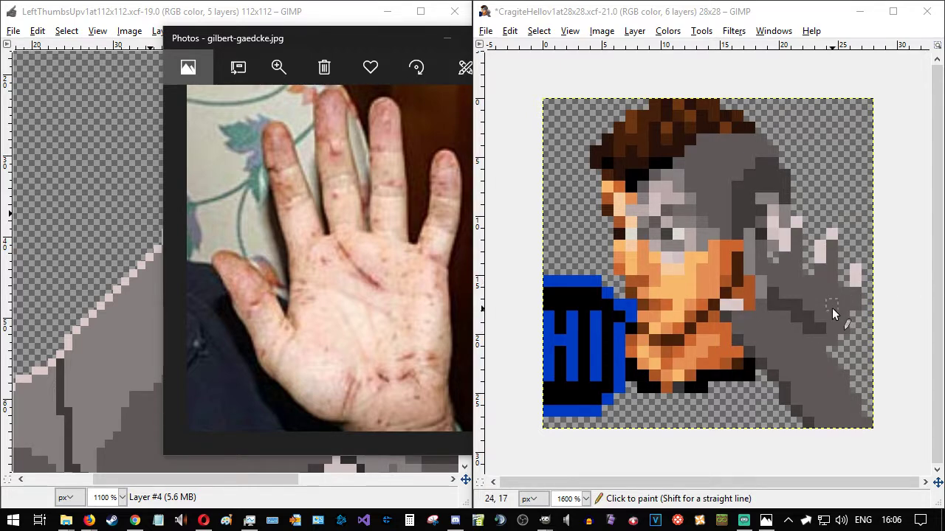
pyautogui.hotkey('ctrl', 'z')
pyautogui.hotkey('ctrl', 'z')
pyautogui.hotkey('ctrl', 'z')
pyautogui.hotkey('ctrl', 'z')
pyautogui.hotkey('ctrl', 'z')
pyautogui.hotkey('ctrl', 'z')
pyautogui.hotkey('ctrl', 'z')
pyautogui.hotkey('ctrl', 'z')
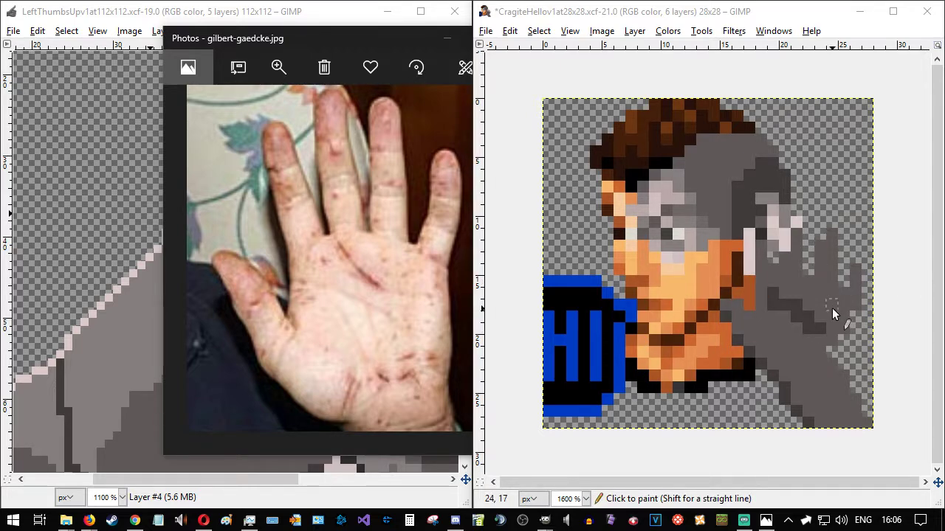
pyautogui.hotkey('ctrl', 'z')
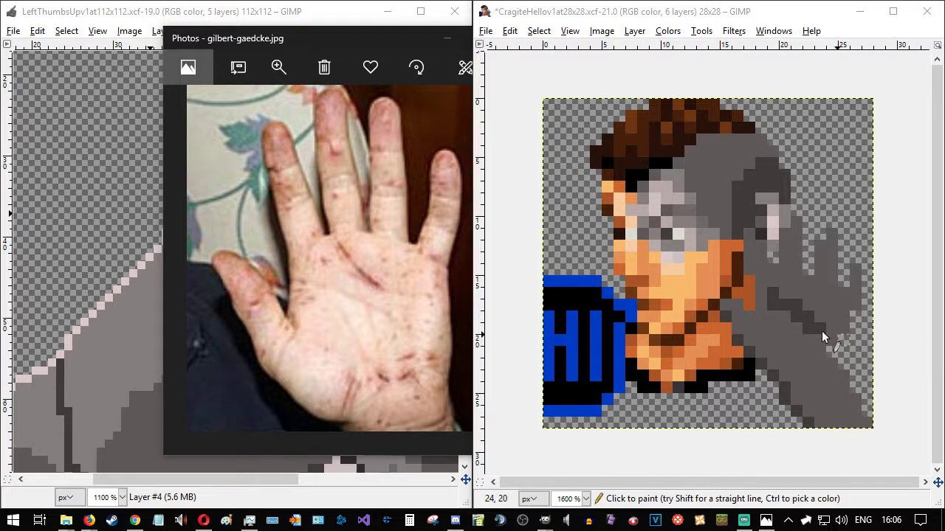
# - Pick the mid-grey from the thumbs-up hand and repaint the waving hand's finger and thumb highlights on Layer #4
pyautogui.keyDown('ctrl'); pyautogui.click(90, 348); pyautogui.keyUp('ctrl')
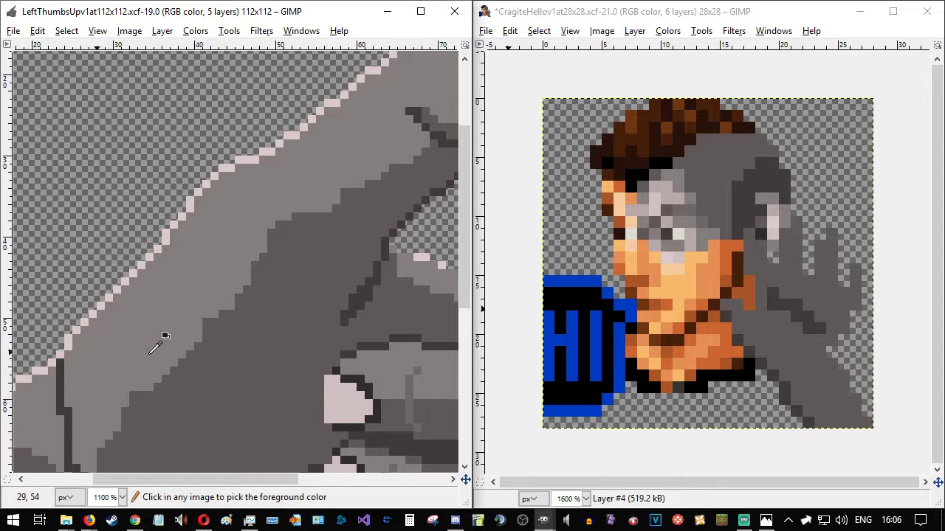
pyautogui.click(750, 246)
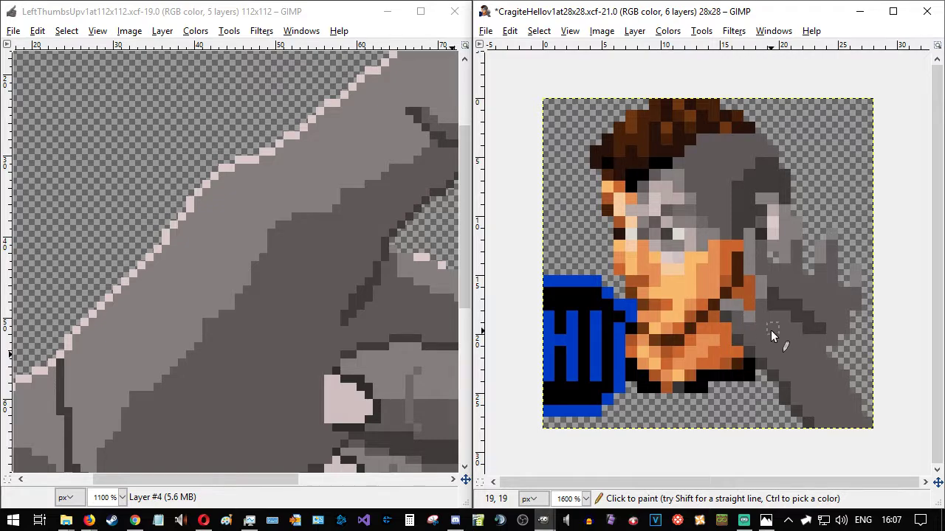
# - Check the reference palm, sample greys from the forearm and thumbs-up hand, and repaint one pixel on the forearm's lower-left edge
pyautogui.hotkey('alt', 'Tab')
pyautogui.hotkey('alt', 'Tab')
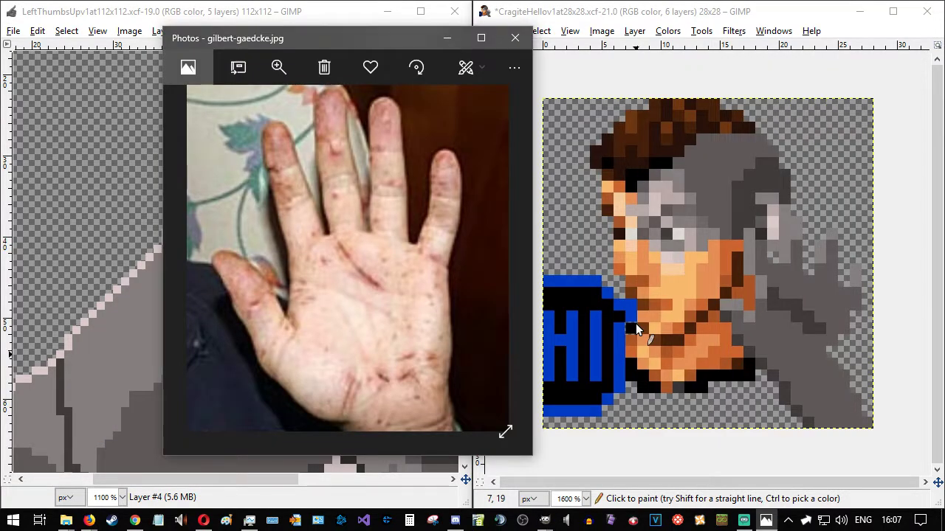
pyautogui.keyDown('ctrl'); pyautogui.click(751, 351); pyautogui.keyUp('ctrl')
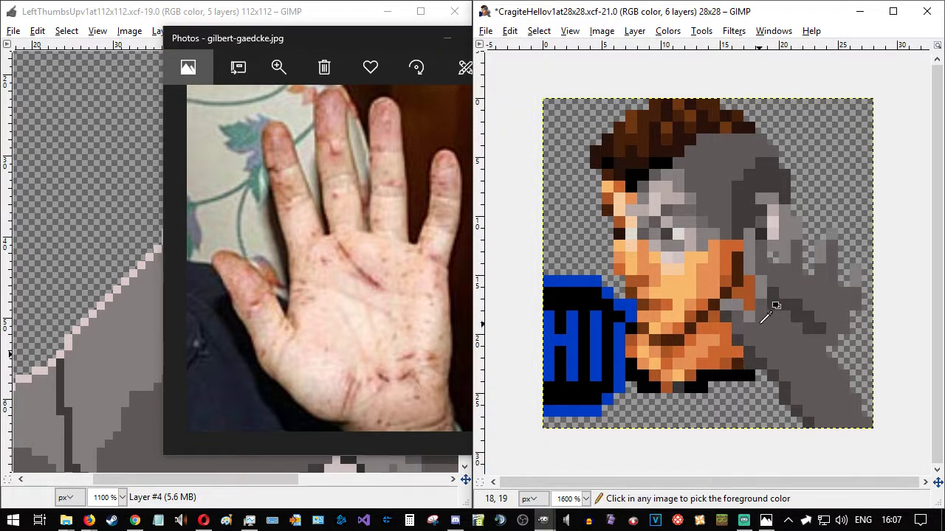
pyautogui.keyDown('ctrl'); pyautogui.click(148, 412); pyautogui.keyUp('ctrl')
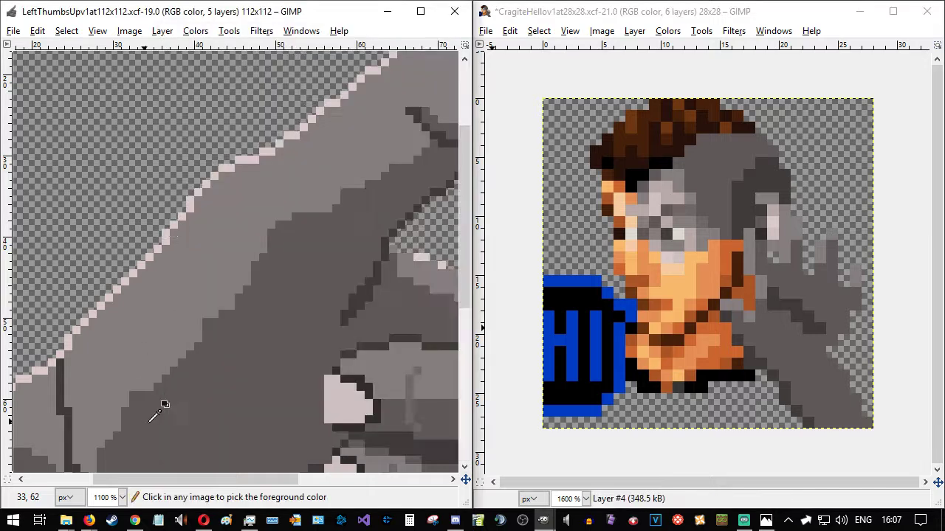
pyautogui.click(766, 362)
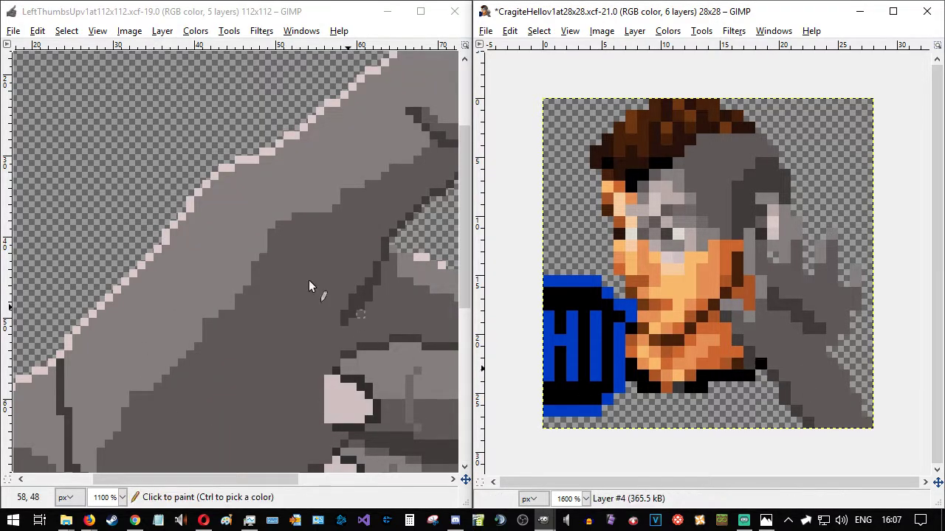
# - Bring the reference photo into view and narrow the LeftThumbsUpv1at112x112 image window to make room for it
pyautogui.click(766, 520)
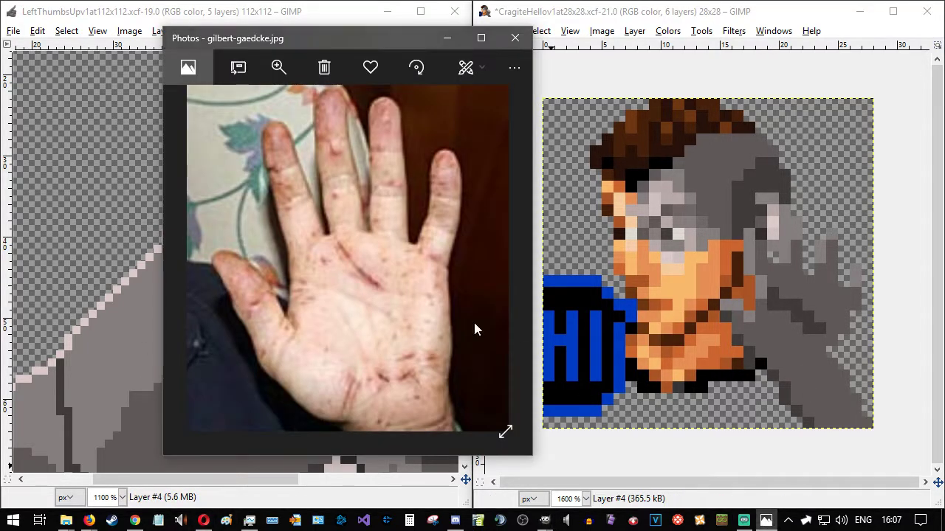
pyautogui.click(196, 13)
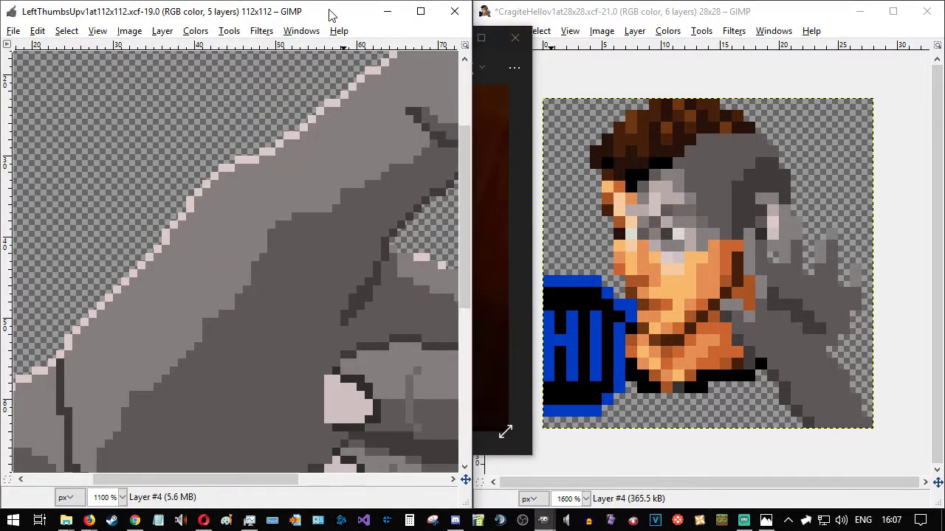
pyautogui.moveTo(327, 15); pyautogui.dragTo(309, 17)
pyautogui.moveTo(457, 101); pyautogui.dragTo(254, 101)
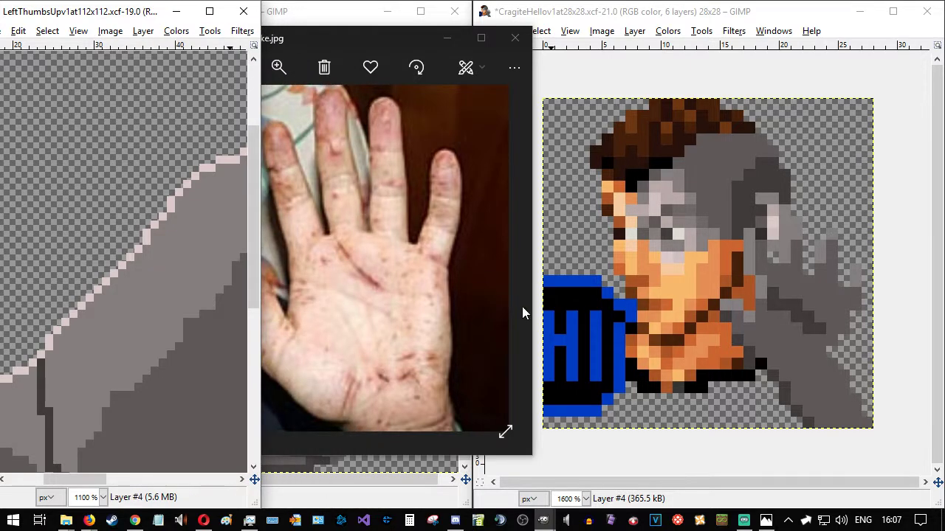
# - Check the reference palm, sample greys, and try repainting single pixels where the collar meets the forearm on Layer #3 and Layer #4
pyautogui.click(352, 35)
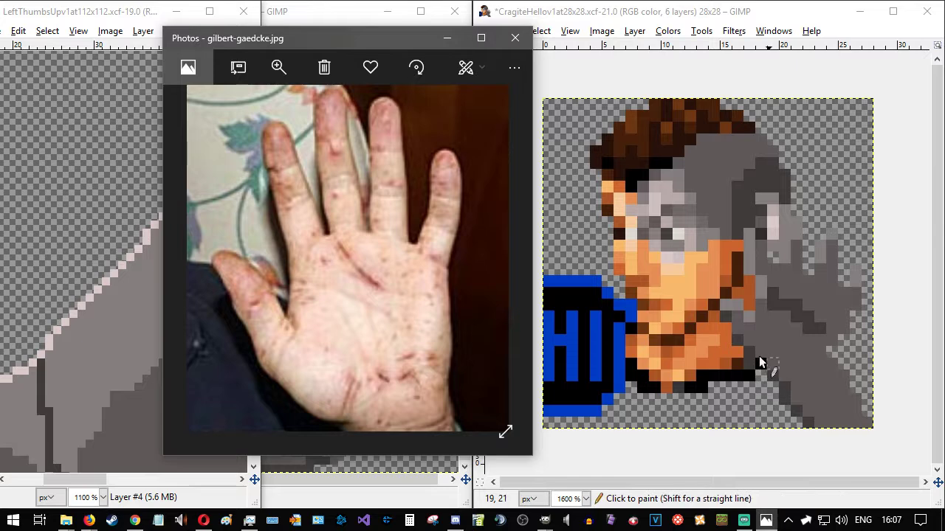
pyautogui.keyDown('ctrl'); pyautogui.click(150, 369); pyautogui.keyUp('ctrl')
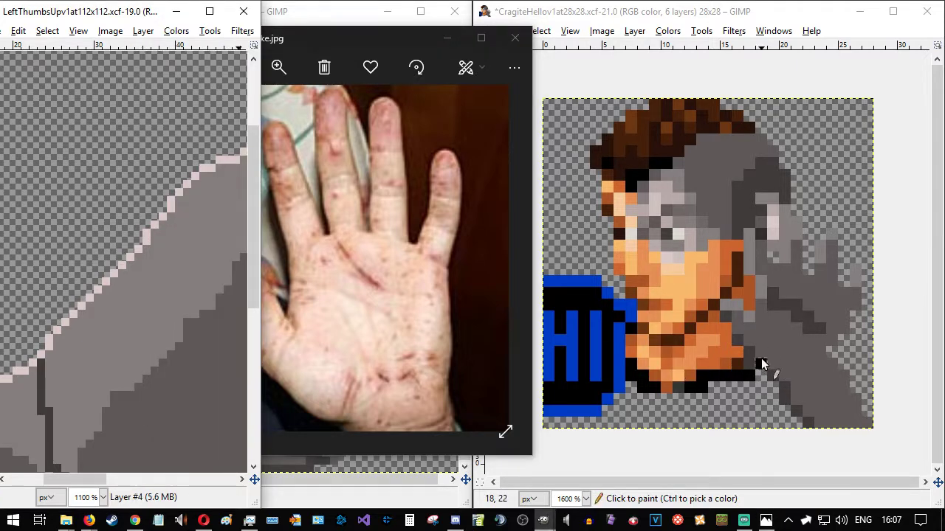
pyautogui.click(763, 362)
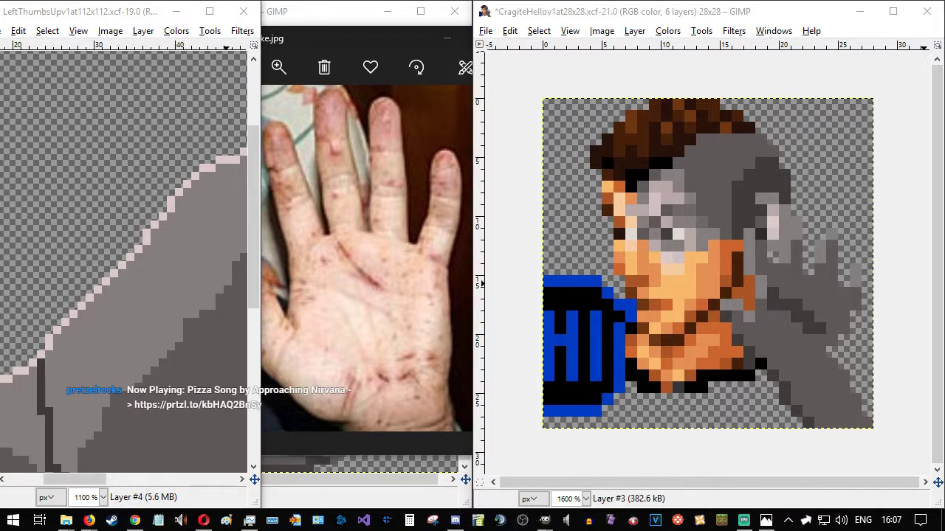
pyautogui.keyDown('ctrl'); pyautogui.click(839, 363); pyautogui.keyUp('ctrl')
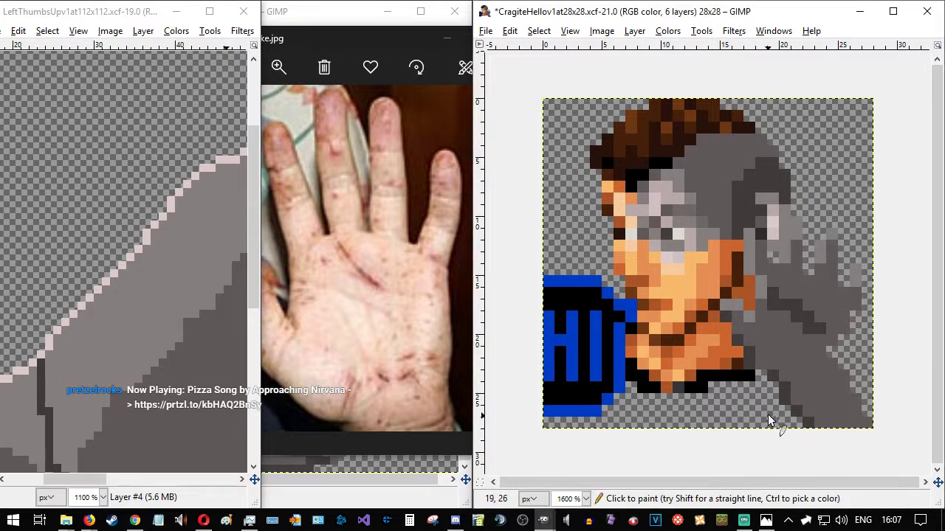
pyautogui.keyDown('ctrl'); pyautogui.click(750, 344); pyautogui.keyUp('ctrl')
pyautogui.click(756, 373)
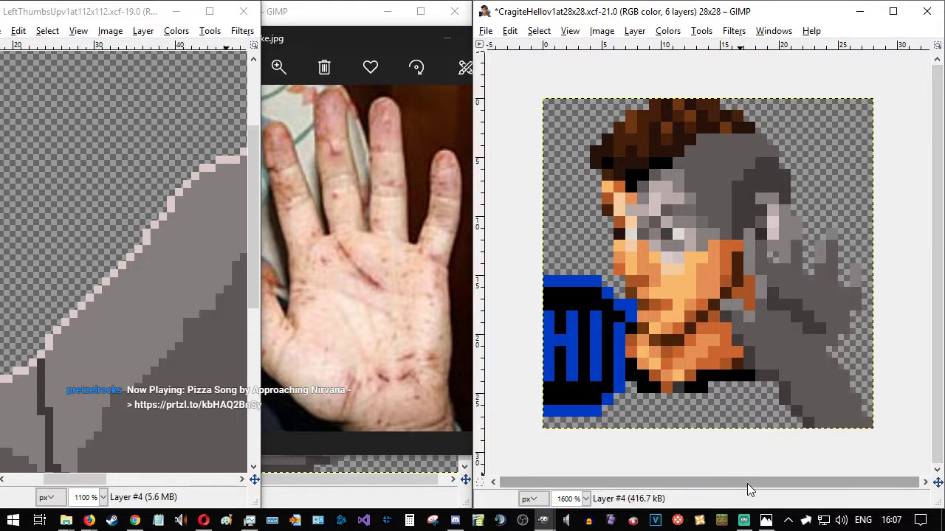
pyautogui.click(342, 438)
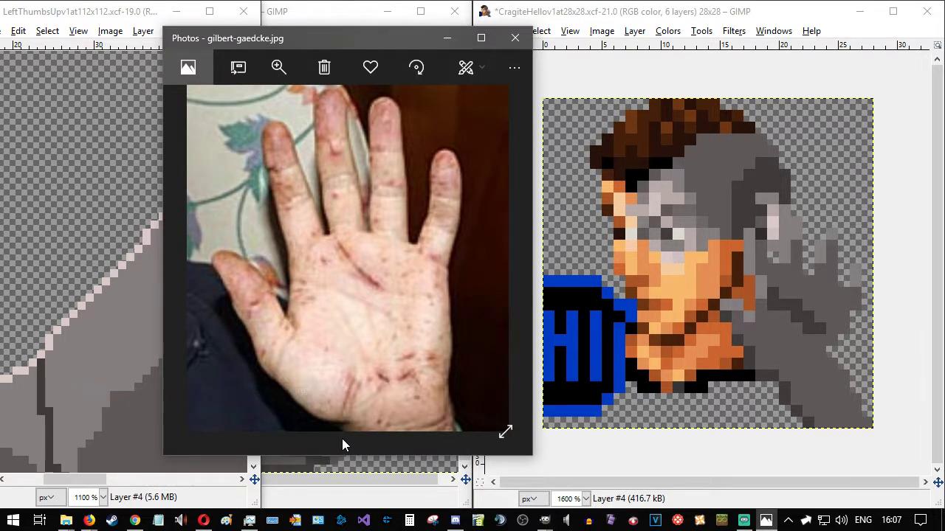
pyautogui.click(765, 357)
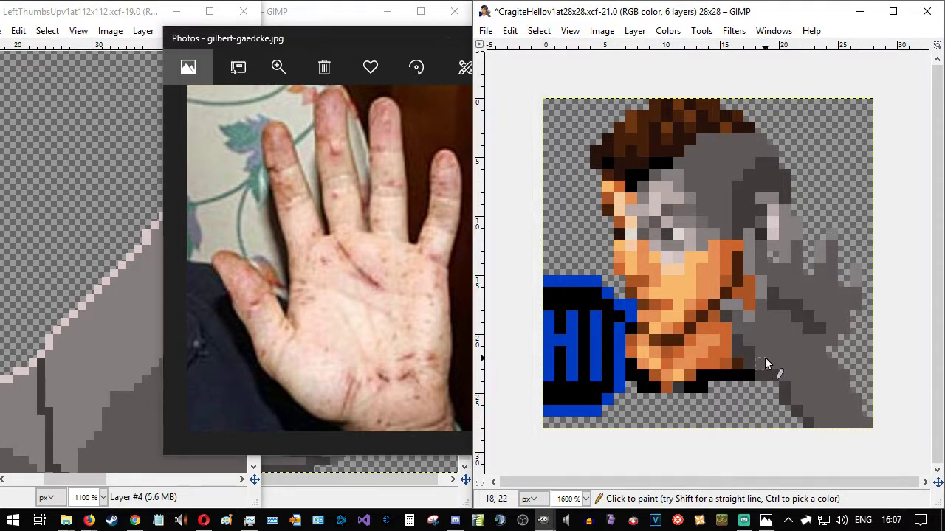
pyautogui.keyDown('ctrl'); pyautogui.click(766, 366); pyautogui.keyUp('ctrl')
pyautogui.click(752, 352)
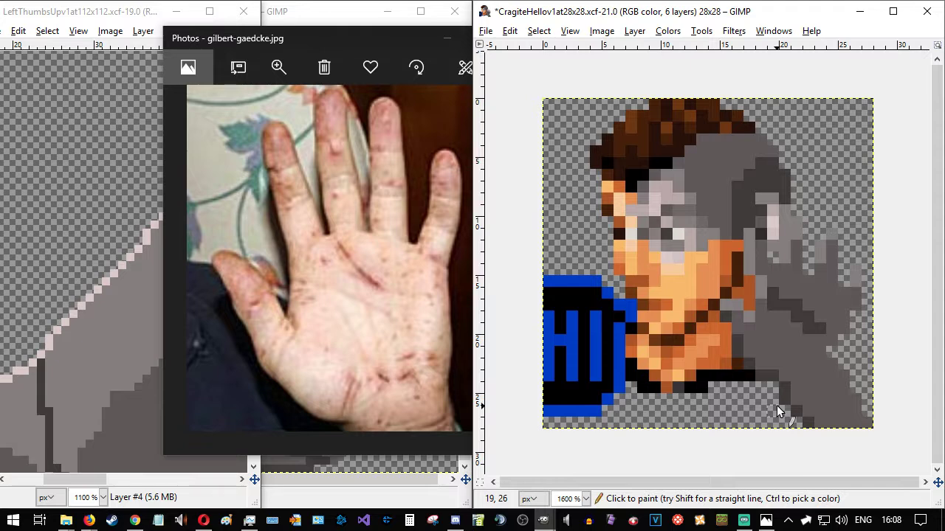
# - Undo the recent pixel edits where the collar meets the forearm, keeping the grey shading on the waving hand
pyautogui.hotkey('ctrl', 'z')
pyautogui.hotkey('ctrl', 'z')
pyautogui.hotkey('ctrl', 'z')
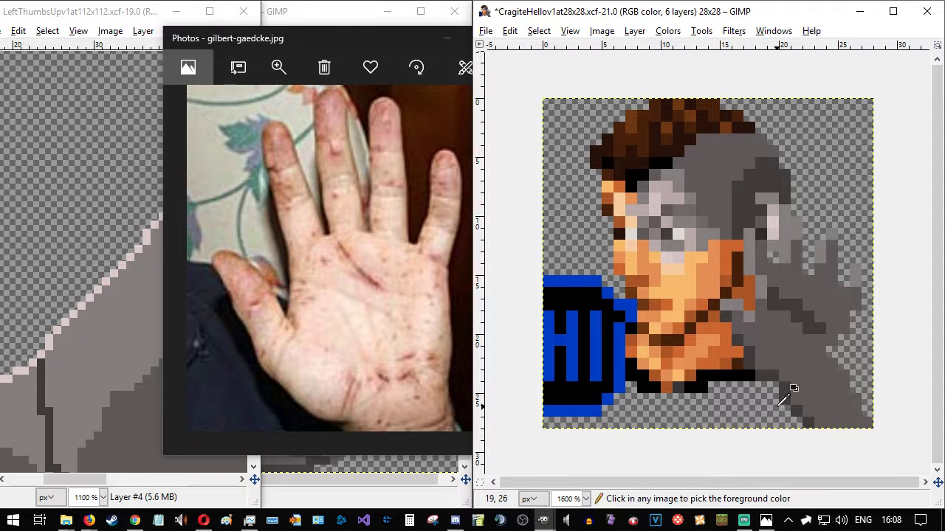
pyautogui.hotkey('ctrl', 'z')
pyautogui.hotkey('ctrl', 'z')
pyautogui.hotkey('ctrl', 'z')
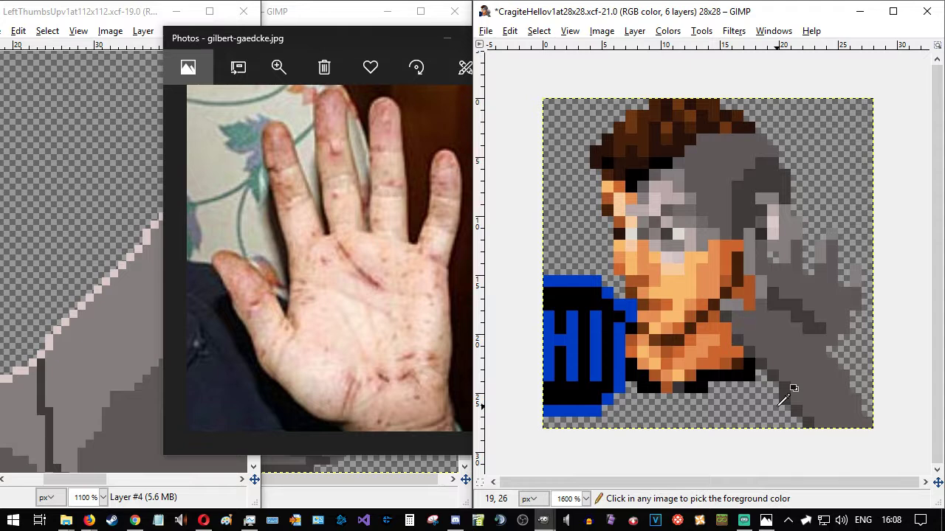
pyautogui.hotkey('ctrl', 'z')
pyautogui.hotkey('ctrl', 'z')
pyautogui.hotkey('ctrl', 'z')
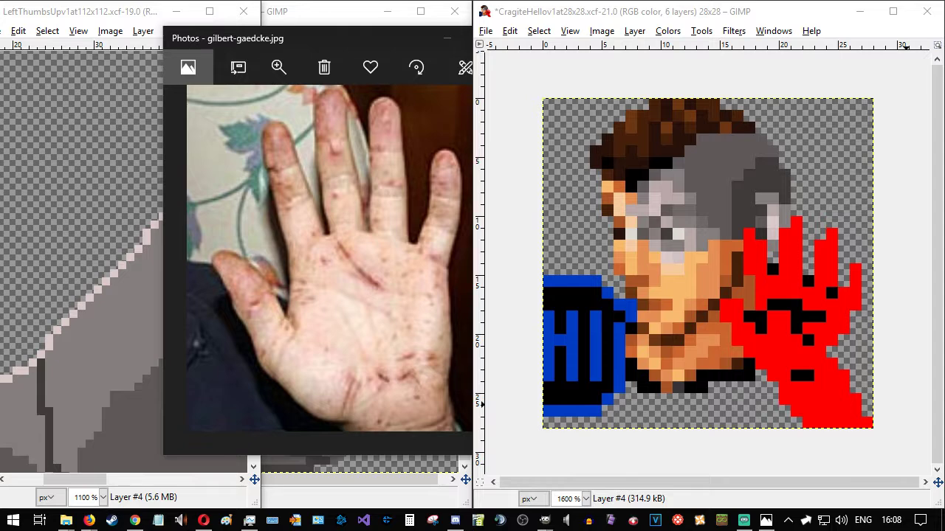
pyautogui.hotkey('ctrl', 'y')
pyautogui.hotkey('ctrl', 'y')
pyautogui.hotkey('ctrl', 'y')
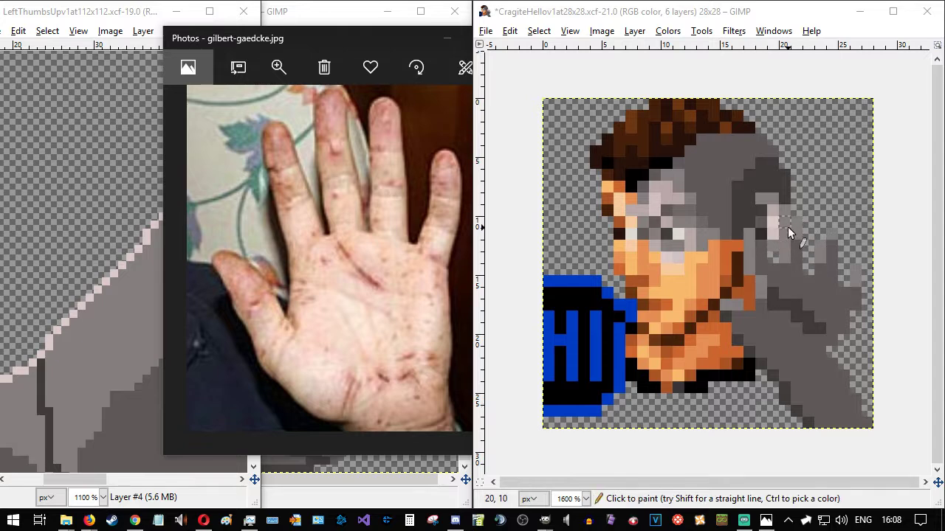
pyautogui.keyDown('ctrl'); pyautogui.scroll(3, 789, 226); pyautogui.keyUp('ctrl')
pyautogui.keyDown('ctrl'); pyautogui.scroll(-3, 793, 227); pyautogui.keyUp('ctrl')
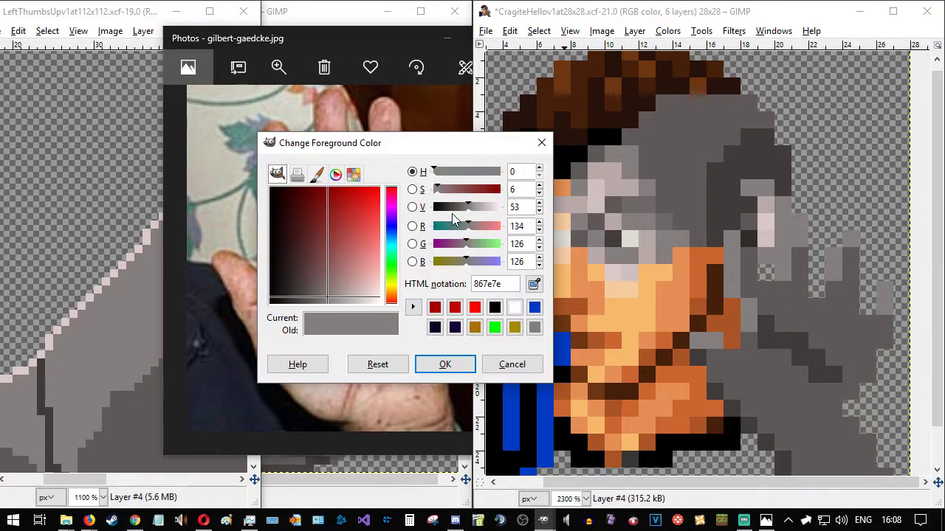
pyautogui.click(467, 210)
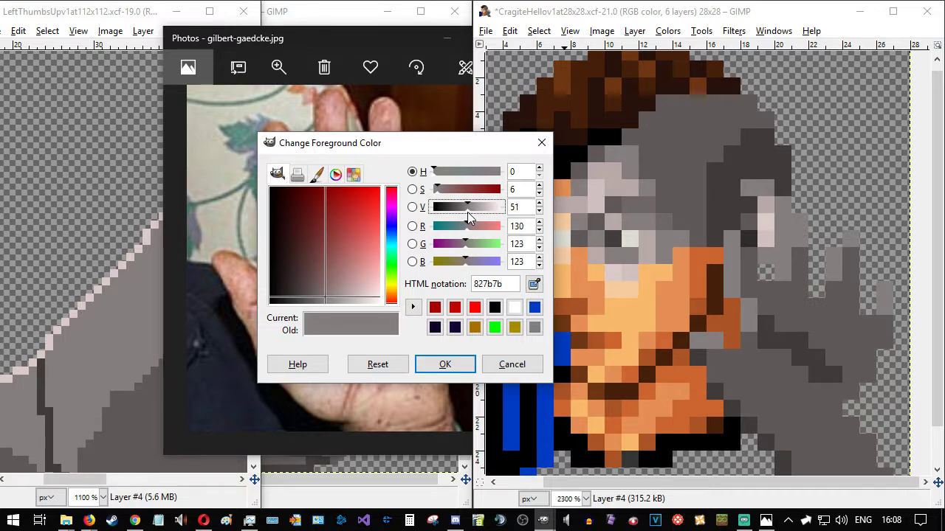
pyautogui.click(464, 212)
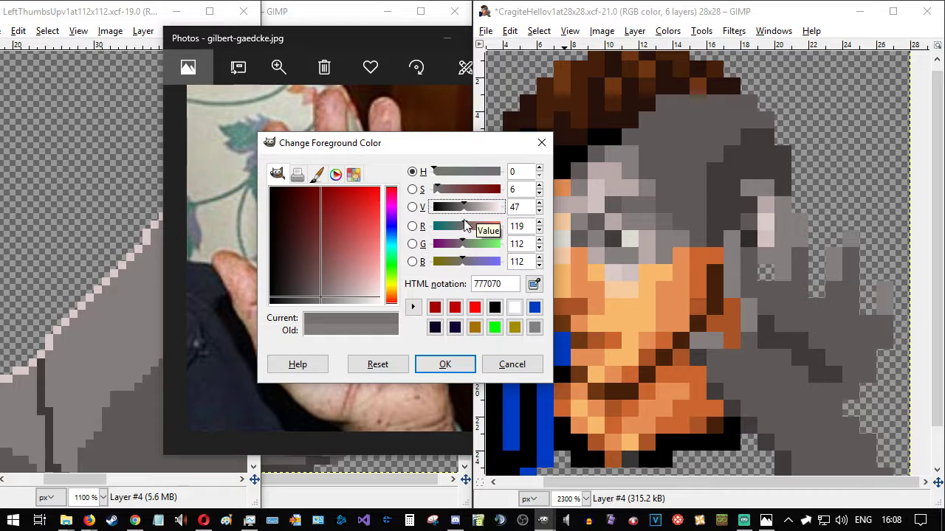
pyautogui.click(494, 369)
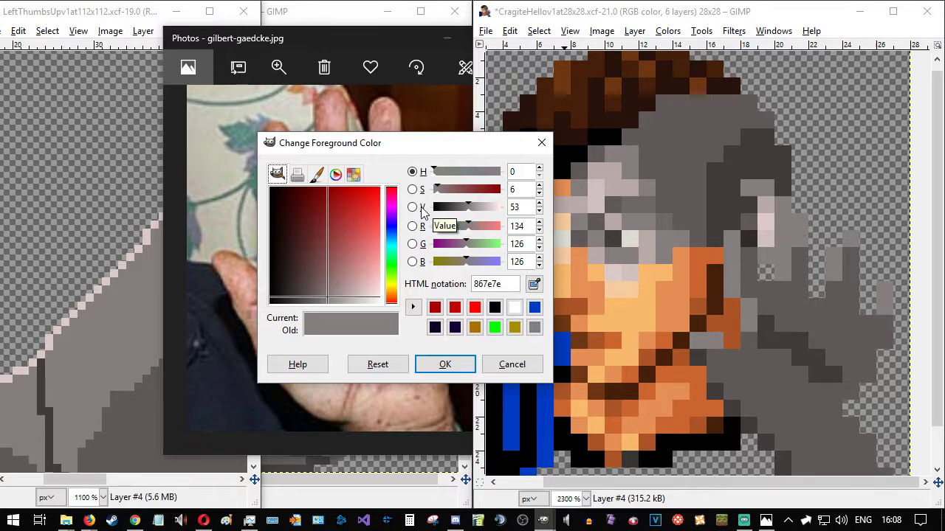
# - Darken the foreground grey to 635d5d and try it on the side of the waving hand's middle finger
pyautogui.click(466, 212)
pyautogui.moveTo(466, 211); pyautogui.dragTo(460, 214)
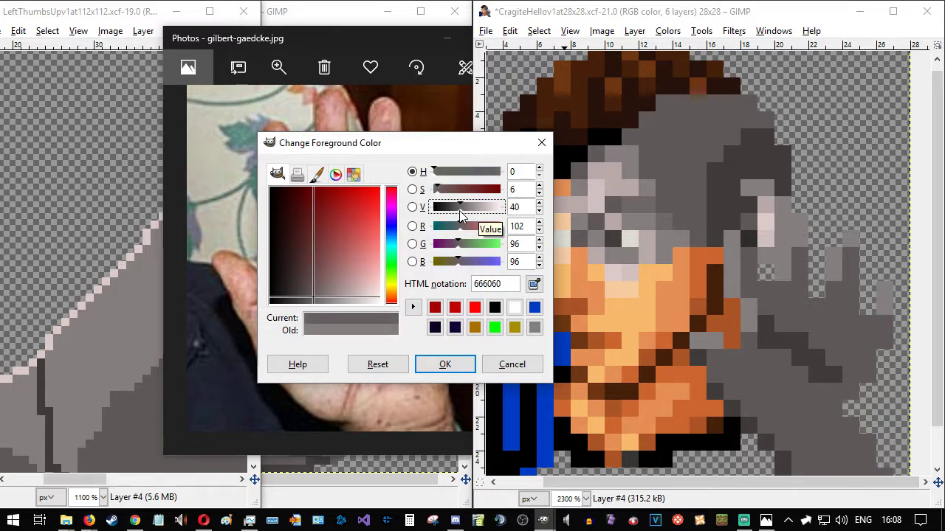
pyautogui.moveTo(459, 211); pyautogui.dragTo(458, 211)
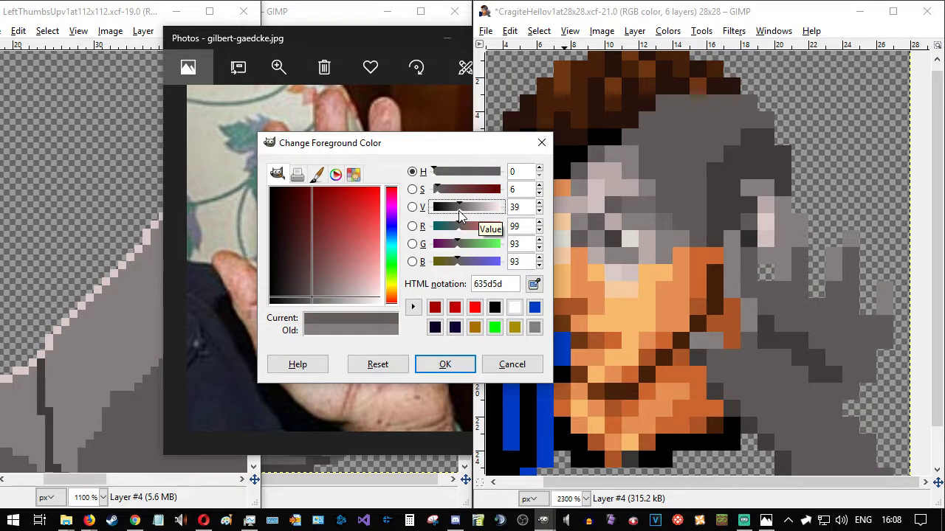
pyautogui.click(456, 367)
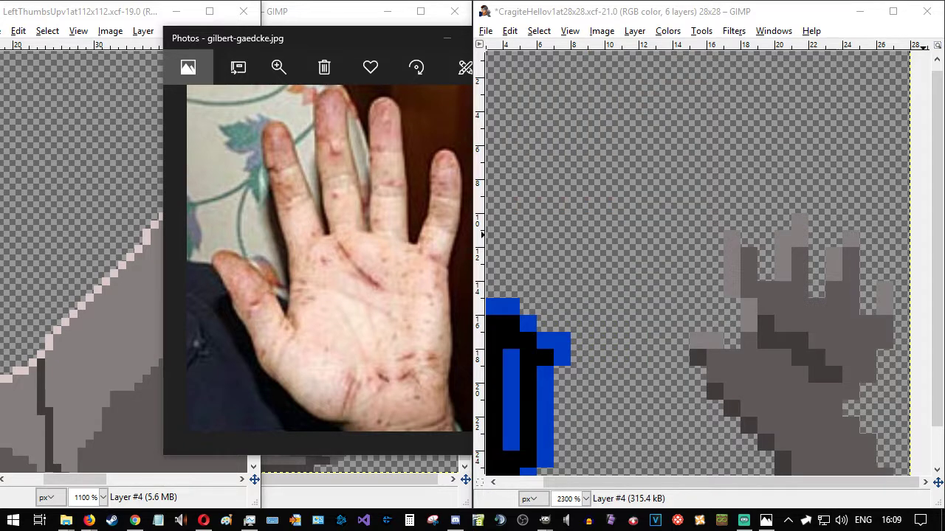
pyautogui.click(781, 235)
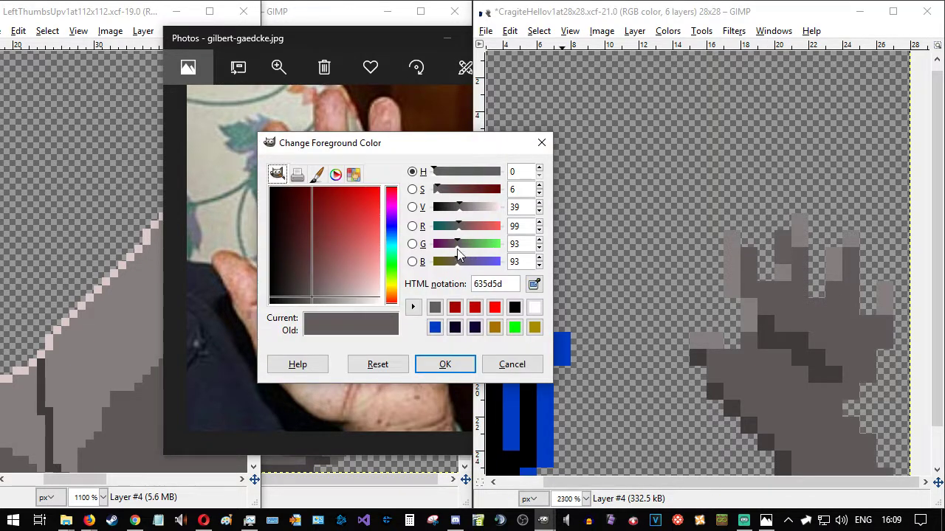
# - Lighten the foreground grey slightly, try it on the middle and ring finger highlights, and undo the last strokes
pyautogui.moveTo(460, 212); pyautogui.dragTo(461, 212)
pyautogui.click(443, 363)
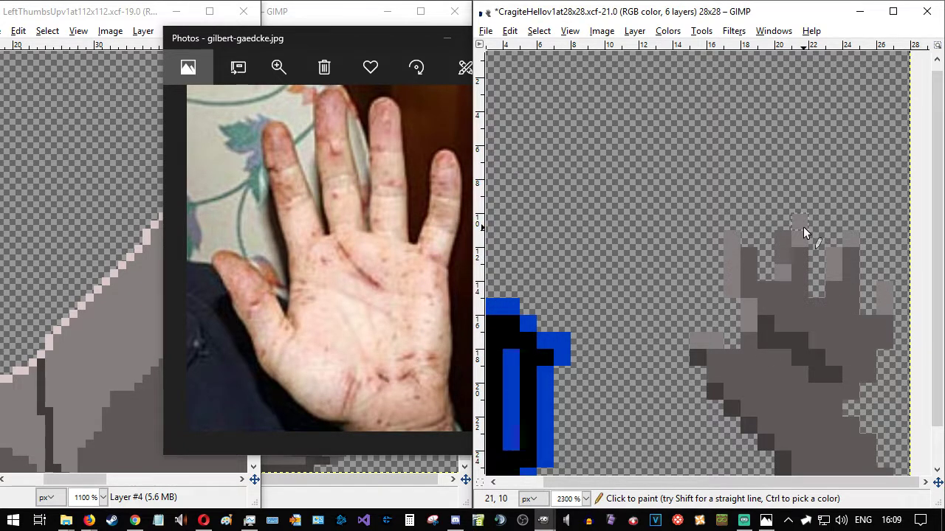
pyautogui.click(784, 272)
pyautogui.click(845, 246)
pyautogui.moveTo(837, 256); pyautogui.dragTo(835, 269)
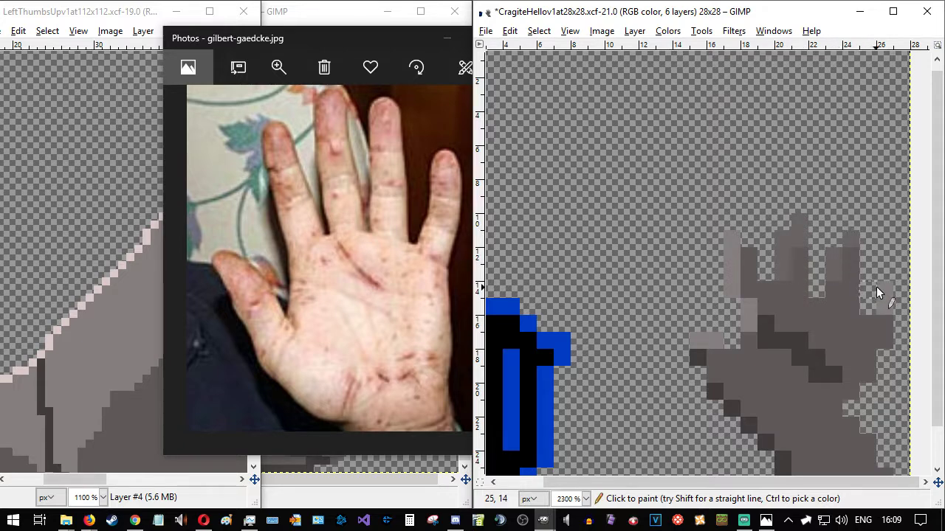
pyautogui.hotkey('ctrl', 'z')
pyautogui.hotkey('ctrl', 'z')
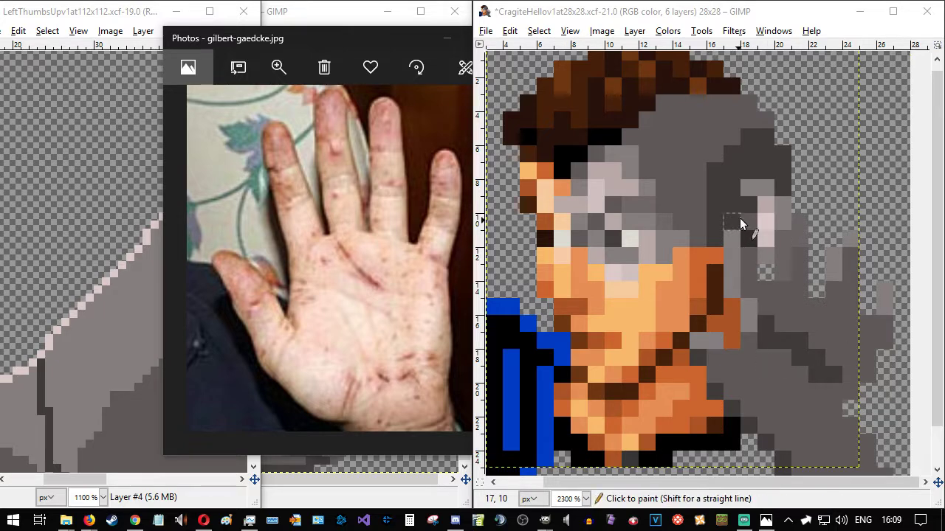
# - Pick the pale pink from the ear highlight and try it on the waving hand's finger and thumb highlights
pyautogui.click(764, 223)
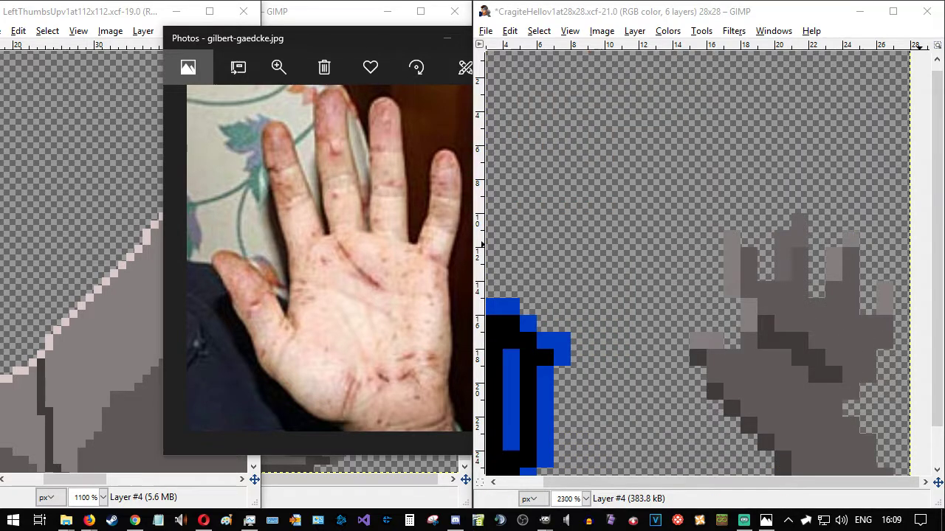
pyautogui.moveTo(805, 222)
pyautogui.mouseDown()
pyautogui.moveTo(786, 243)
pyautogui.moveTo(783, 270)
pyautogui.mouseUp()
pyautogui.moveTo(733, 240)
pyautogui.mouseDown()
pyautogui.moveTo(735, 286)
pyautogui.moveTo(748, 321)
pyautogui.mouseUp()
pyautogui.moveTo(836, 257)
pyautogui.mouseDown()
pyautogui.moveTo(835, 268)
pyautogui.moveTo(851, 236)
pyautogui.mouseUp()
pyautogui.moveTo(879, 281); pyautogui.dragTo(886, 299)
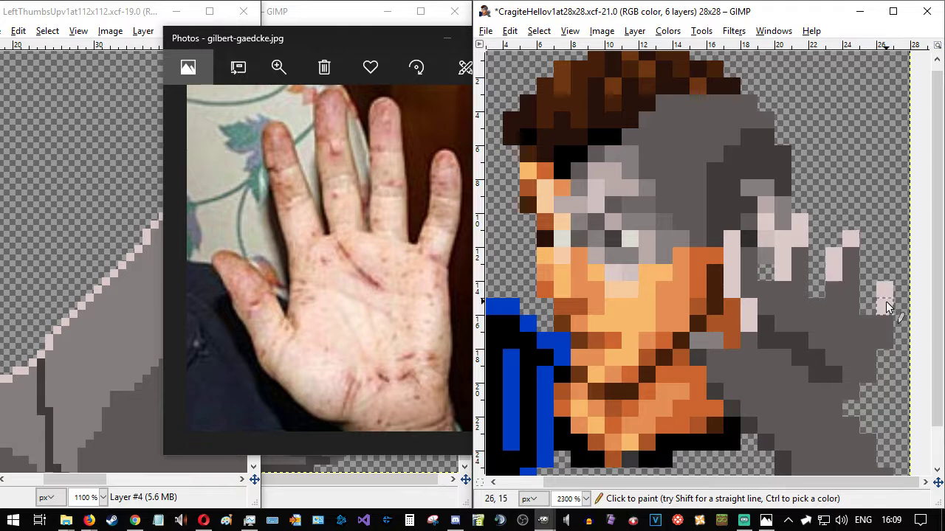
pyautogui.moveTo(706, 343)
pyautogui.mouseDown()
pyautogui.moveTo(697, 341)
pyautogui.moveTo(709, 346)
pyautogui.mouseUp()
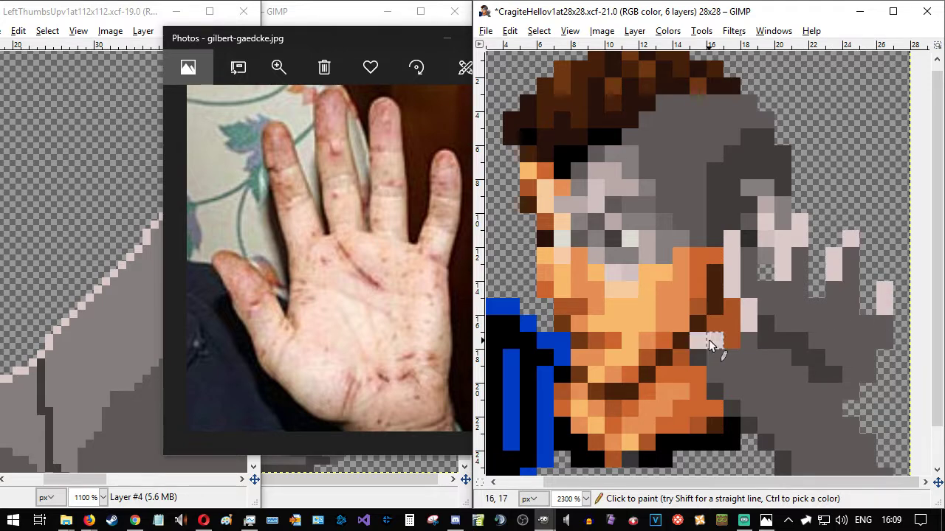
# - Undo the pale pink strokes on the fingers and thumb, along with the earlier middle finger repaint
pyautogui.hotkey('ctrl', 'z')
pyautogui.hotkey('ctrl', 'z')
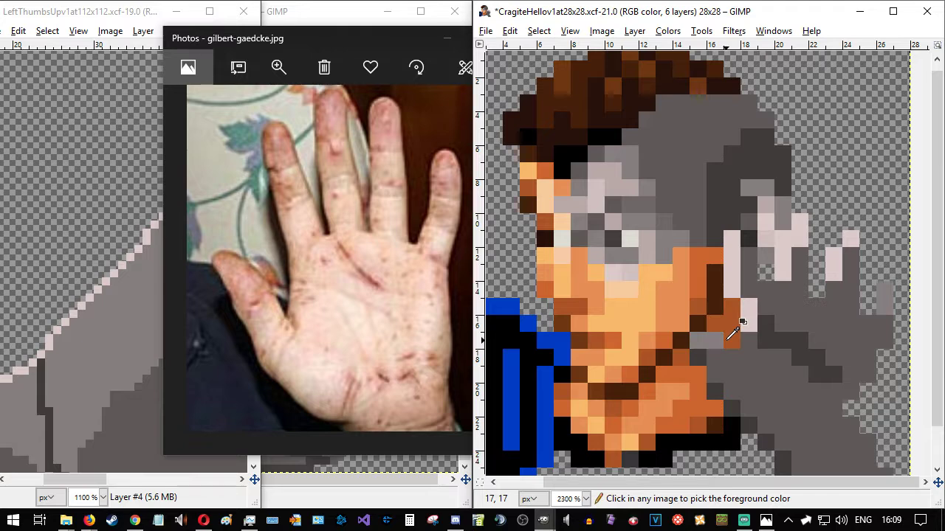
pyautogui.hotkey('ctrl', 'z')
pyautogui.hotkey('ctrl', 'z')
pyautogui.hotkey('ctrl', 'z')
pyautogui.hotkey('ctrl', 'z')
pyautogui.hotkey('ctrl', 'z')
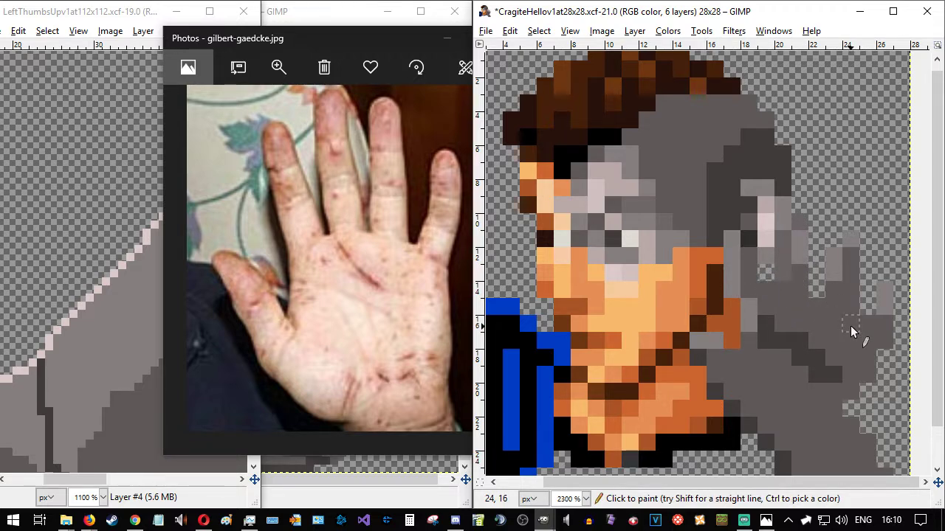
# - Sample the palm's grey and paint single shading pixels around the bases of the fingers on Layer #4
pyautogui.scroll(-1, 797, 333)
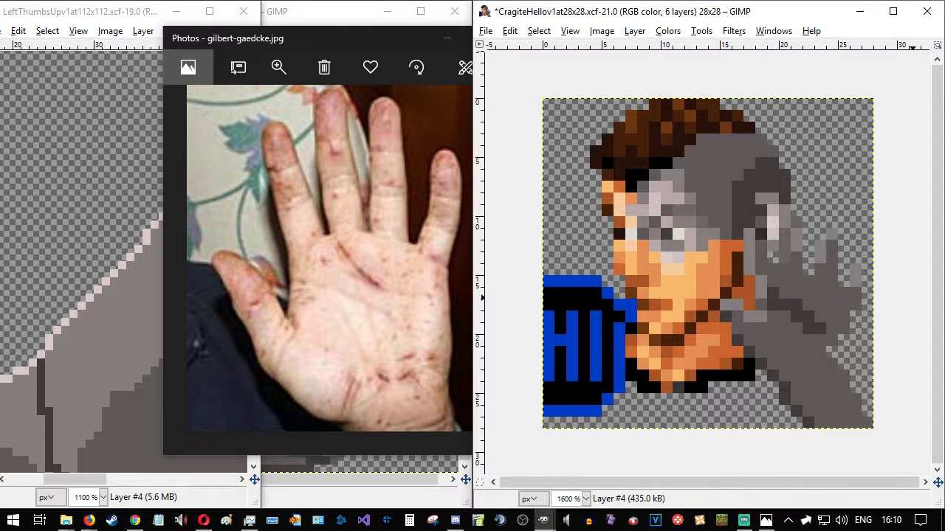
pyautogui.keyDown('ctrl'); pyautogui.click(832, 310); pyautogui.keyUp('ctrl')
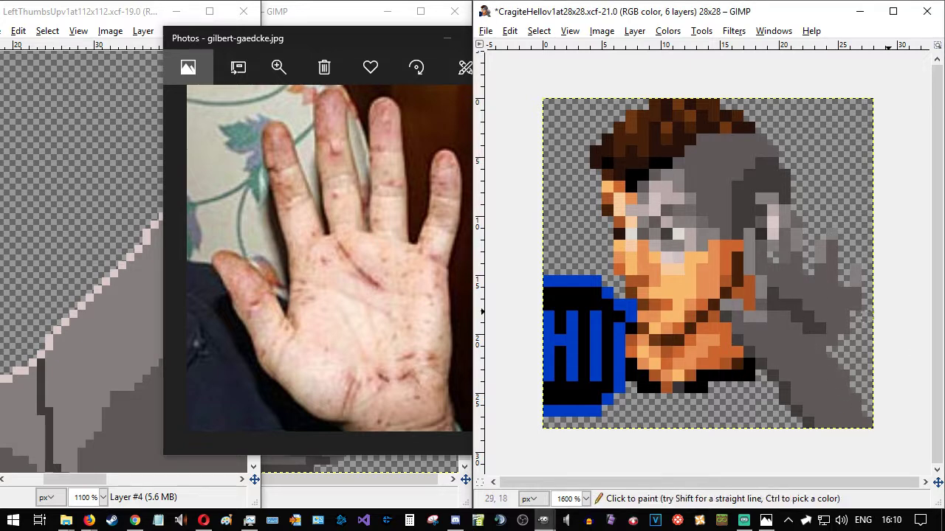
pyautogui.click(806, 279)
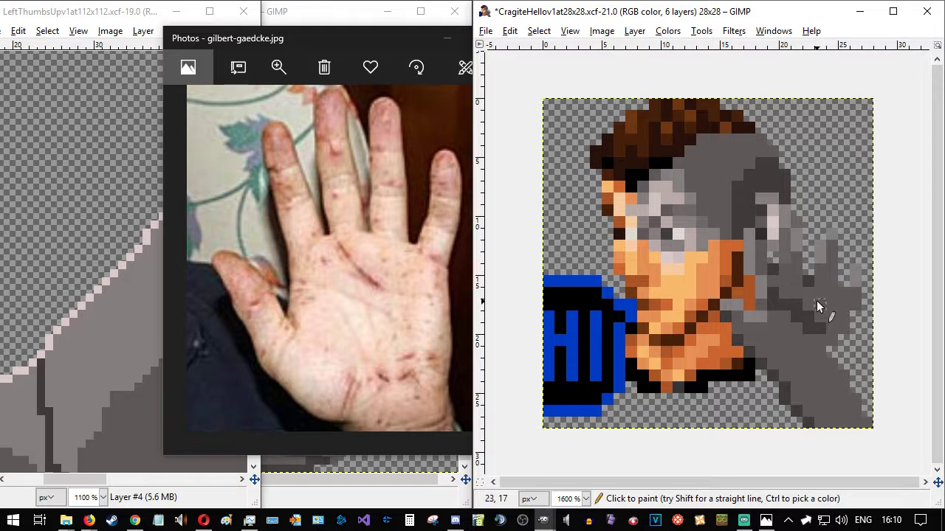
pyautogui.click(842, 291)
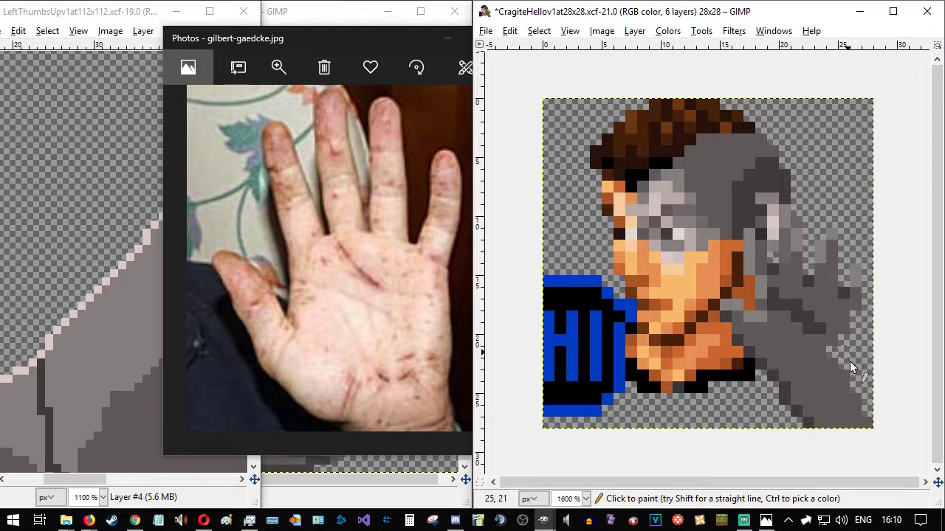
# - Repaint the dark shadow pixel on the forearm's left edge in grey and undo two trial pixels inside the forearm
pyautogui.click(750, 354)
pyautogui.click(799, 376)
pyautogui.hotkey('ctrl', 'z')
pyautogui.click(798, 368)
pyautogui.hotkey('ctrl', 'z')
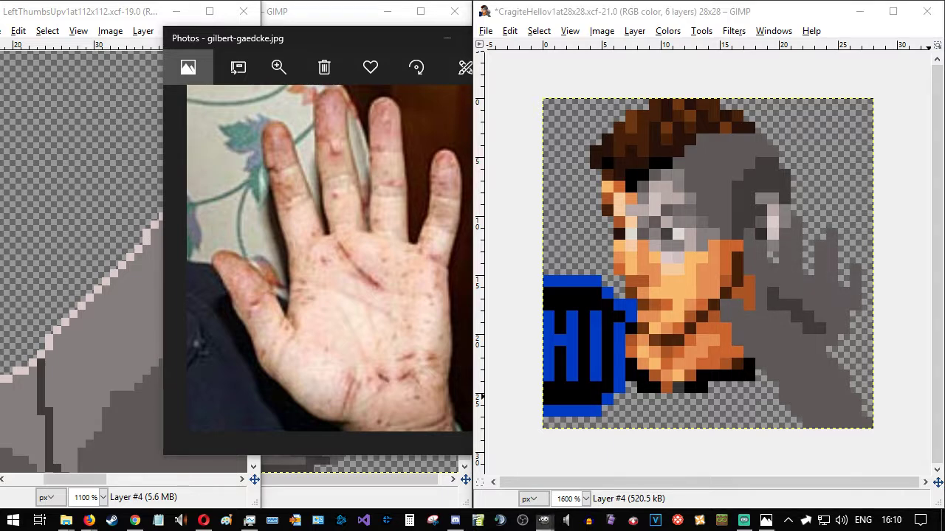
# - Add a new layer to the 28x28 emote and set the foreground color to white (ffffff)
pyautogui.press('Return')
pyautogui.click(435, 327)
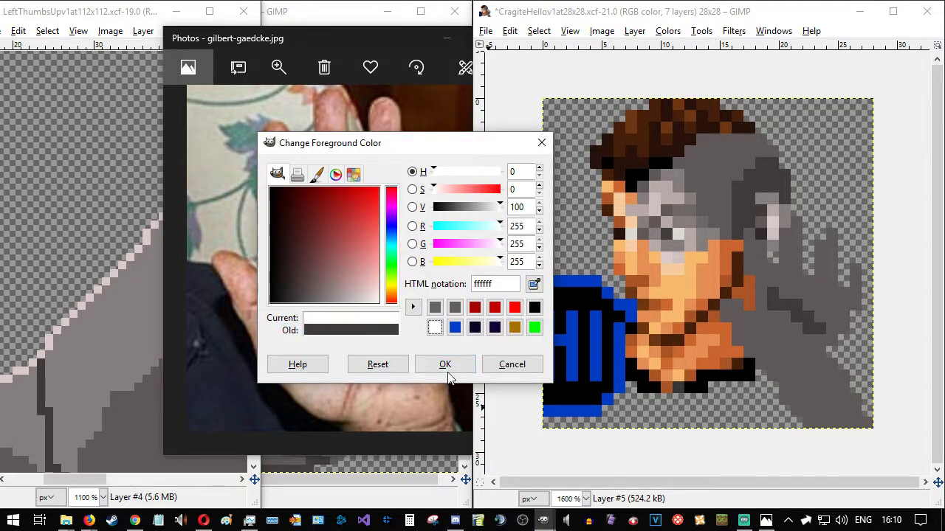
pyautogui.click(446, 366)
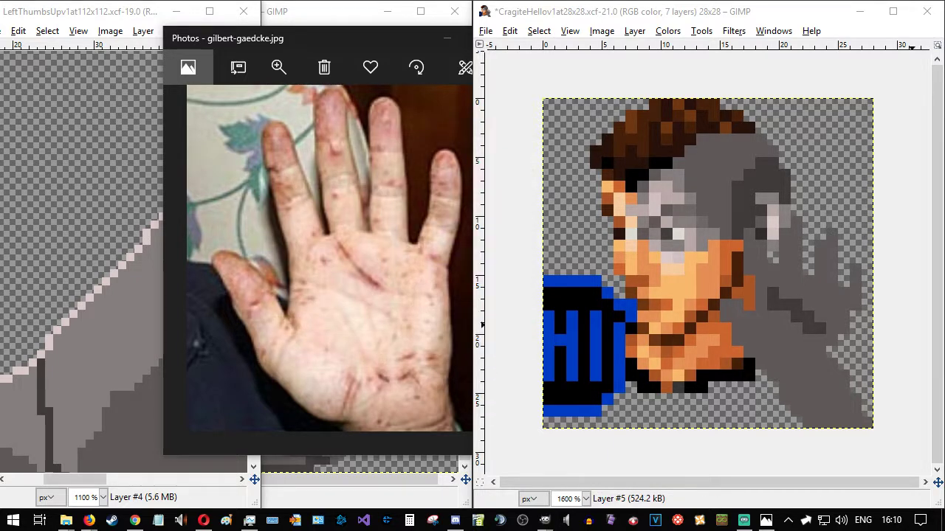
# - Replace the white layer covering the emote with two new background layers and fill one of them with white
pyautogui.click(841, 200)
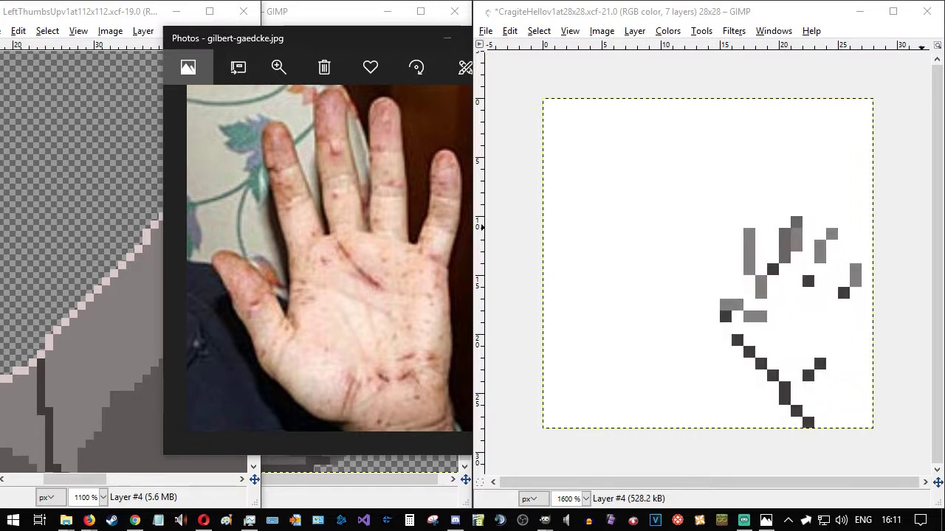
pyautogui.hotkey('ctrl', 'z')
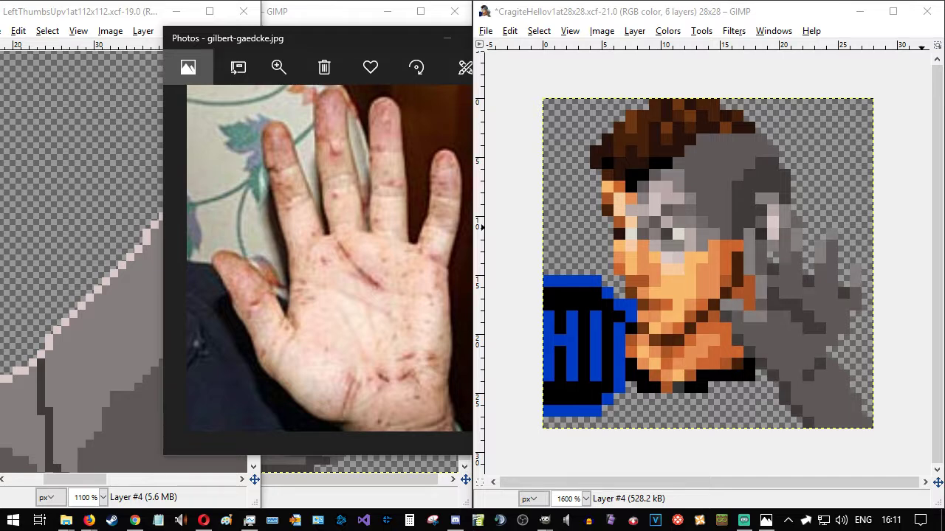
pyautogui.hotkey('ctrl', 'v')
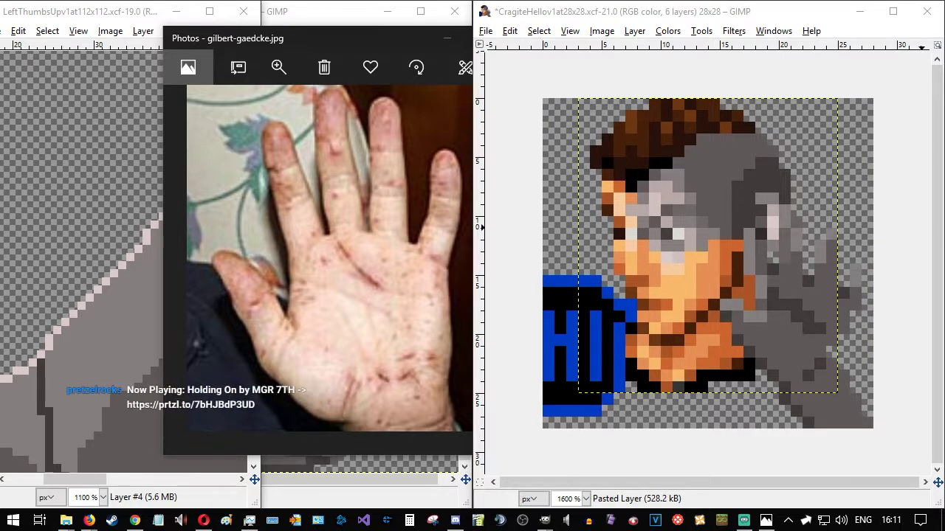
pyautogui.hotkey('ctrl', 'shift', 'n')
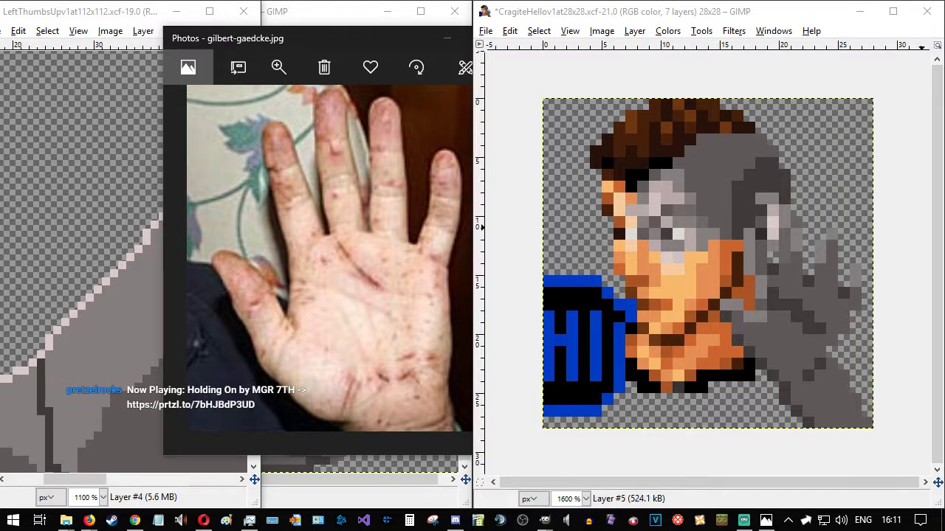
pyautogui.hotkey('ctrl', 'shift', 'n')
pyautogui.click(845, 182)
# - Sample the dark navy background color from the LeftThumbsUp image and fill one of the emote's new background layers with it
pyautogui.click(139, 12)
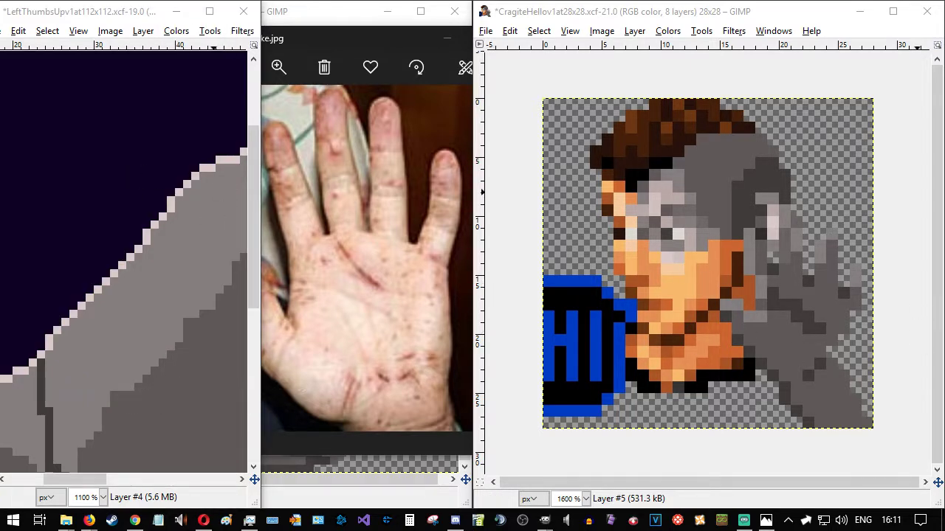
pyautogui.keyDown('ctrl'); pyautogui.click(91, 164); pyautogui.keyUp('ctrl')
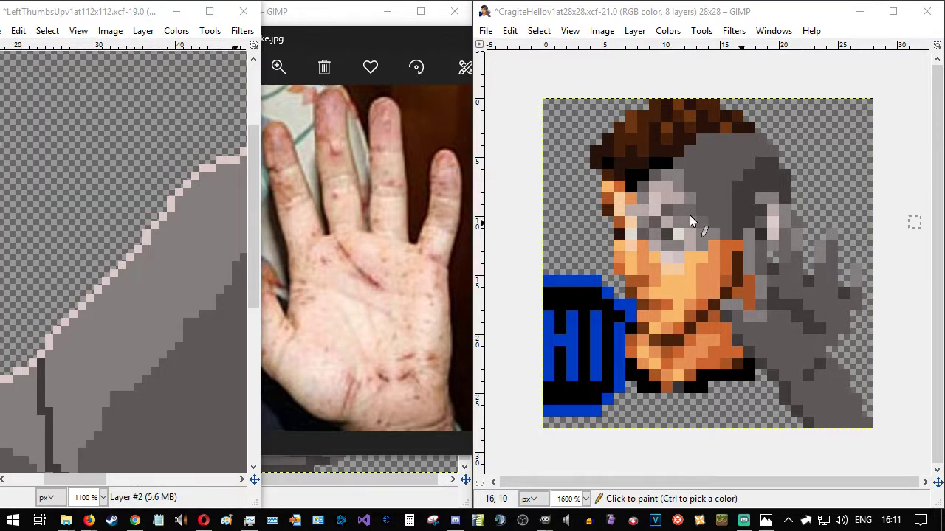
pyautogui.click(553, 18)
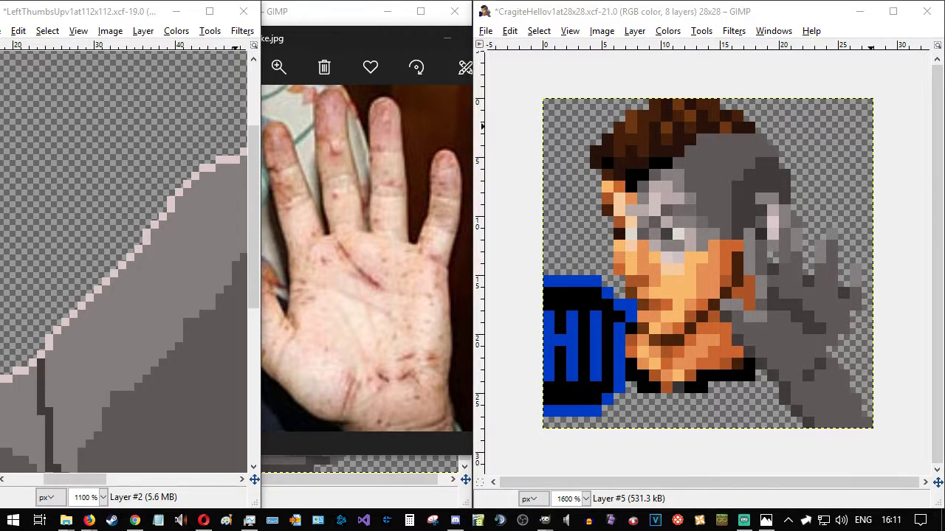
pyautogui.click(836, 161)
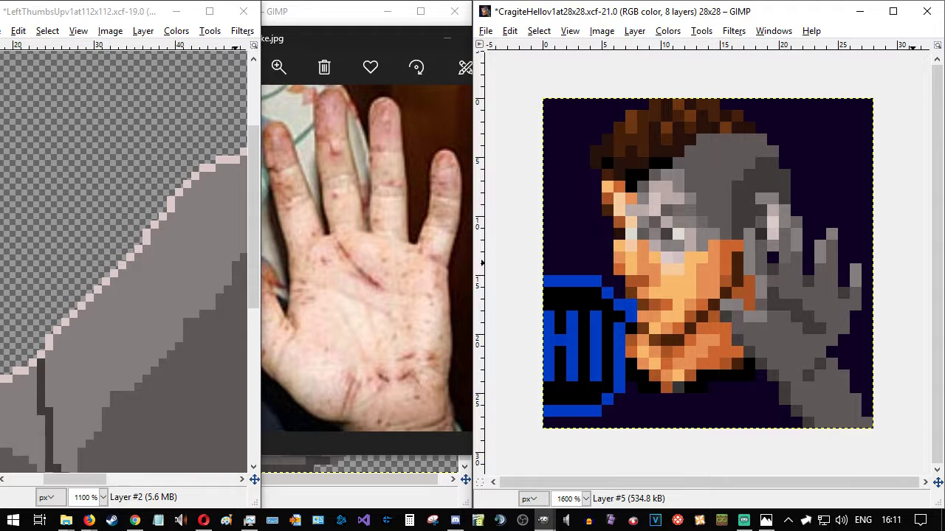
pyautogui.hotkey('ctrl', 'z')
pyautogui.hotkey('ctrl', 'y')
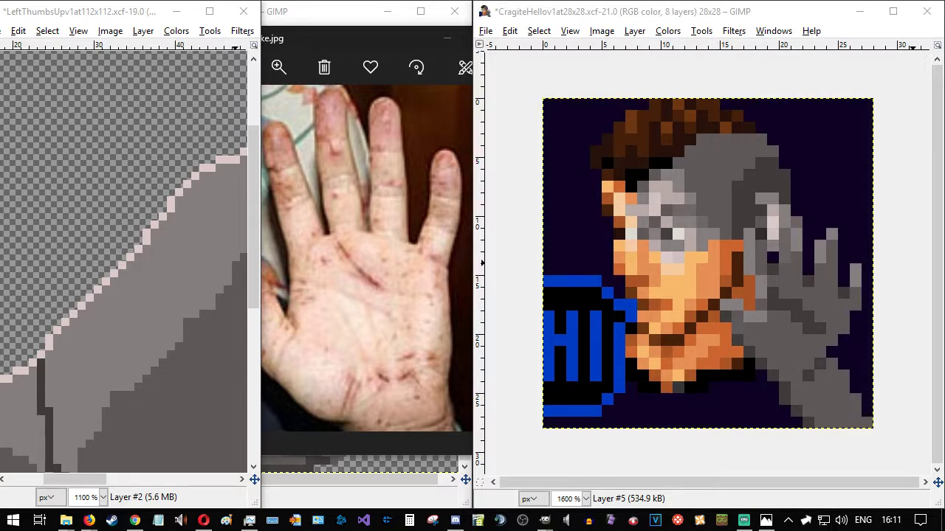
# - Examine how the emote and waving hand read at small sizes against the test backgrounds
pyautogui.scroll(-5, 770, 316)
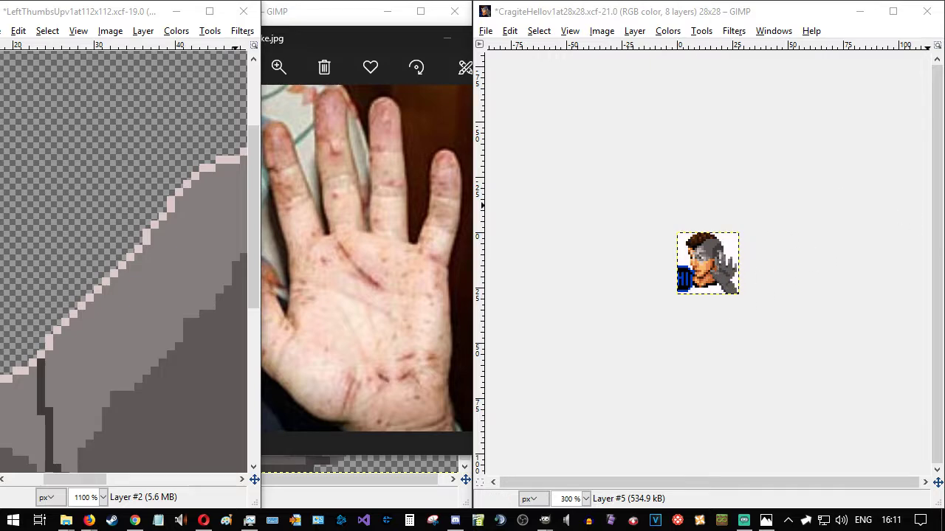
pyautogui.scroll(-6, 789, 318)
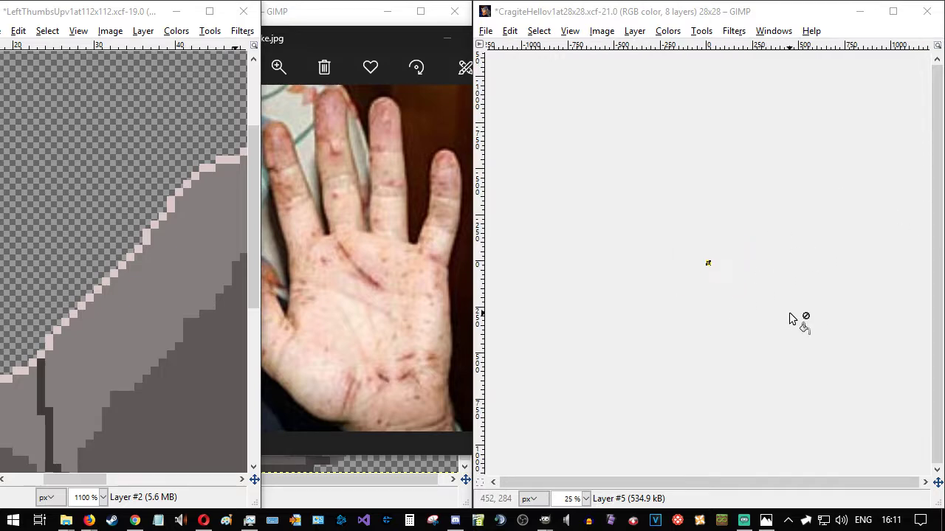
pyautogui.scroll(-1, 788, 318)
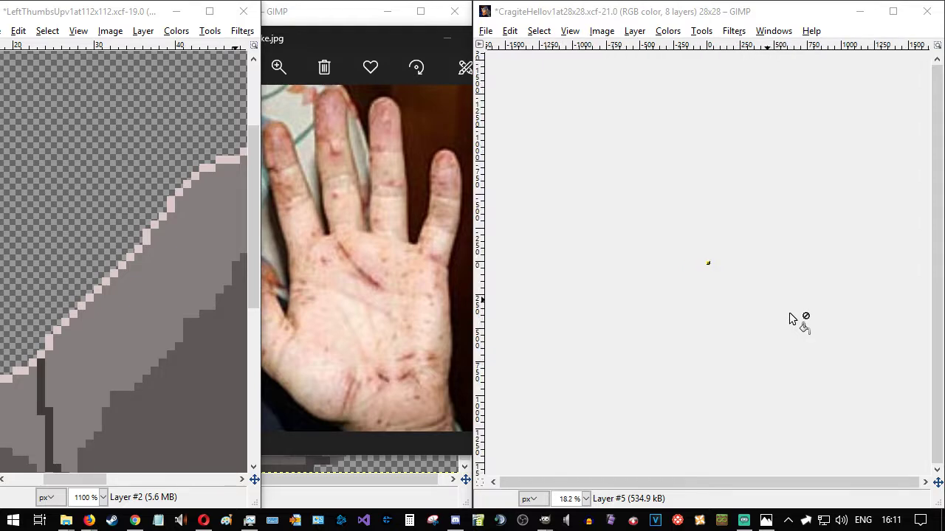
pyautogui.scroll(5, 789, 318)
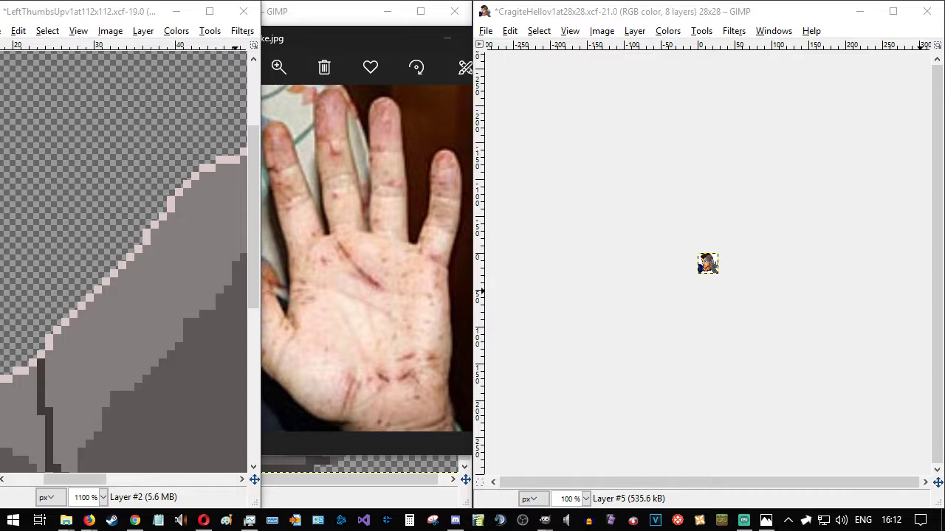
pyautogui.scroll(2, 765, 275)
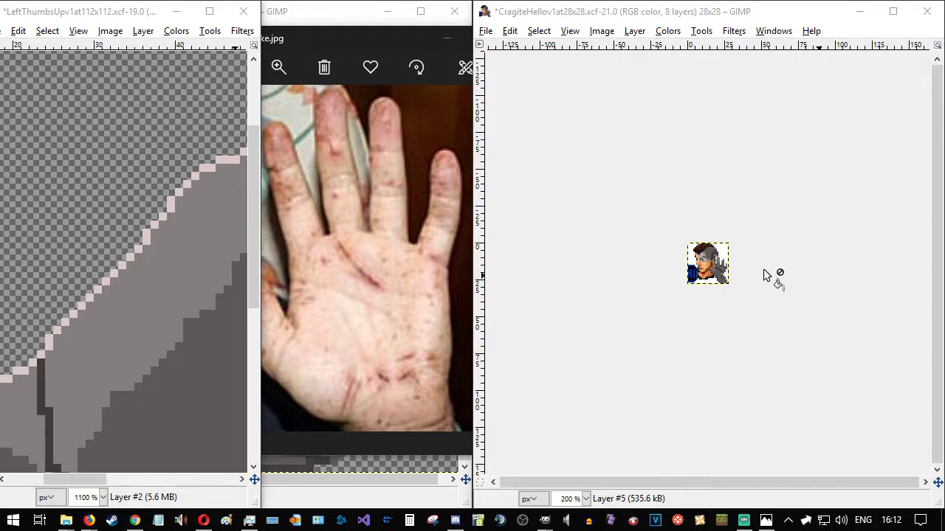
pyautogui.scroll(-1, 764, 275)
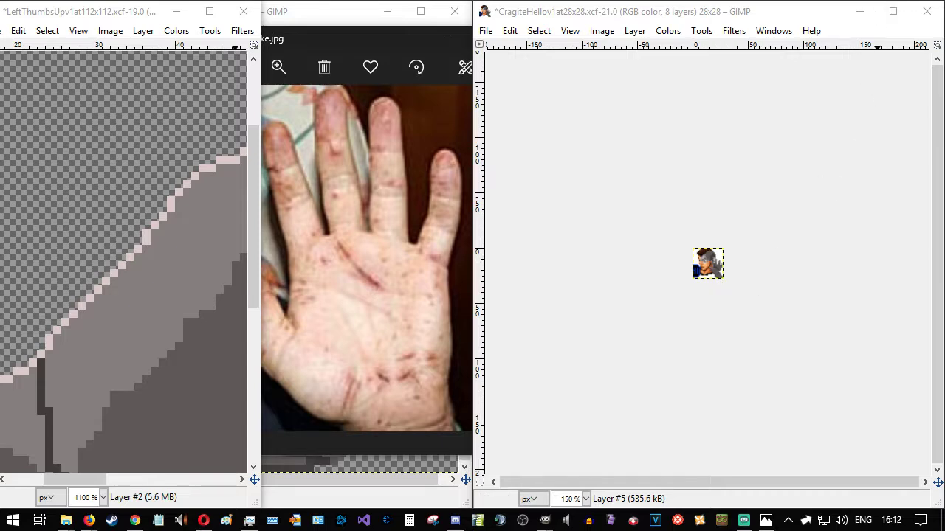
pyautogui.scroll(5, 730, 245)
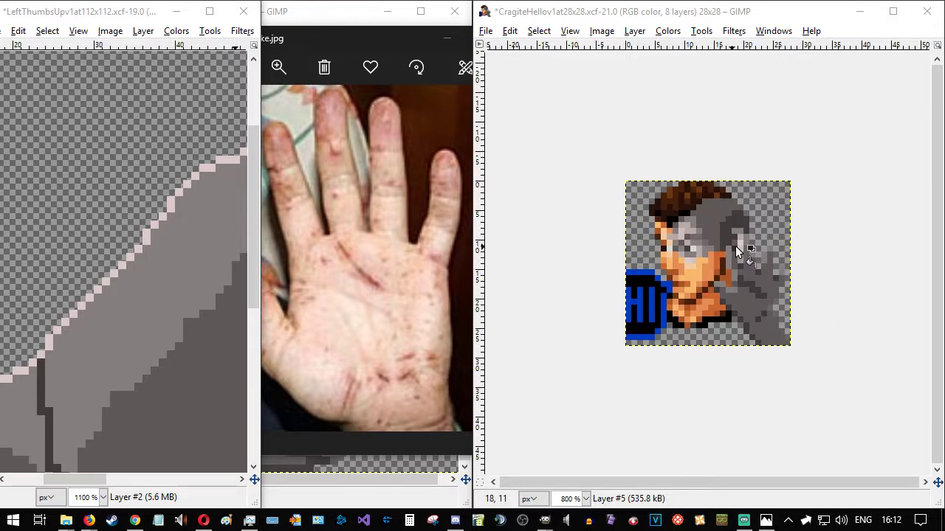
# - Hide the hand and speech bubble to show the full head and collar, and add a new layer above the pasted head
pyautogui.scroll(1, 729, 245)
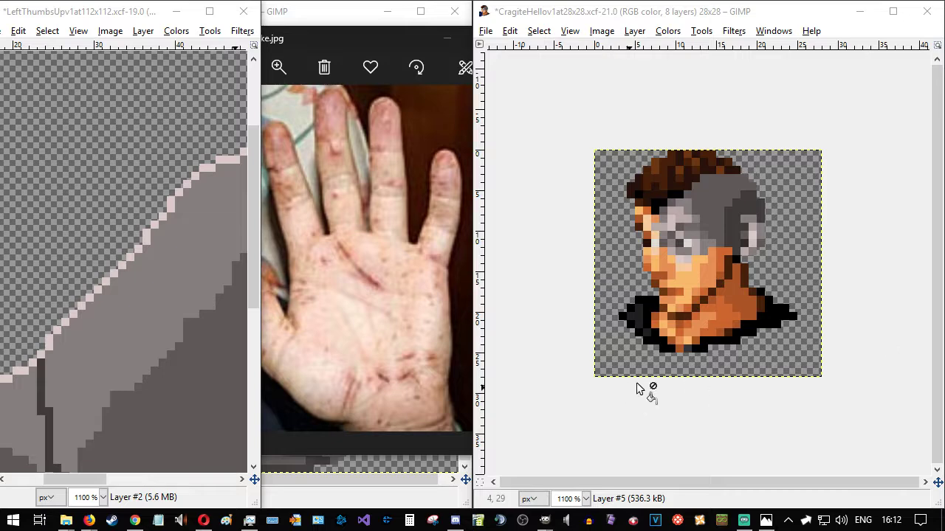
pyautogui.hotkey('ctrl', 'v')
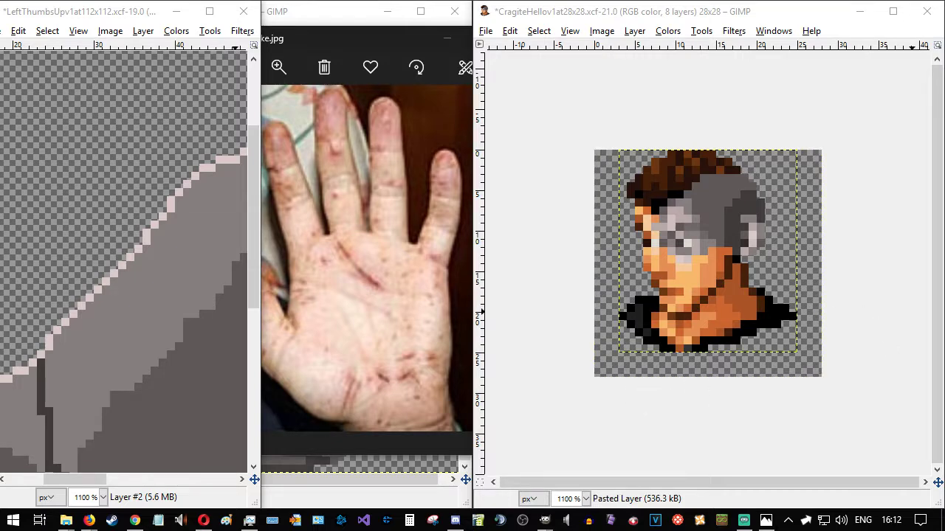
pyautogui.hotkey('shift', 'ctrl', 'n')
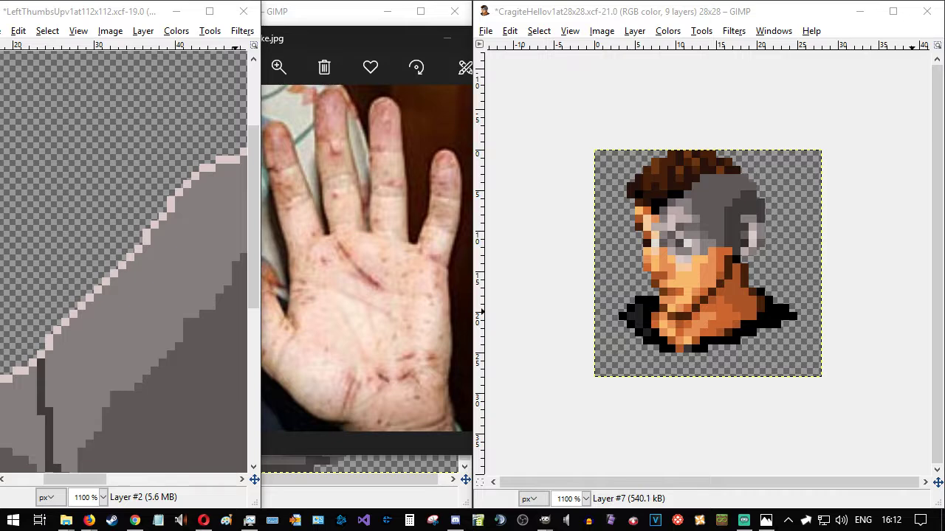
pyautogui.keyDown('ctrl'); pyautogui.scroll(1, 719, 400); pyautogui.keyUp('ctrl')
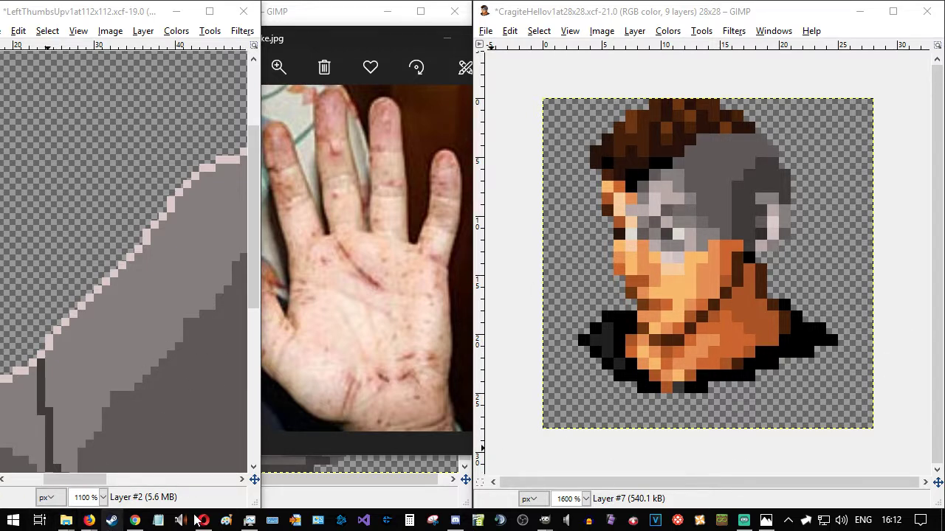
# - Sample the collar's black and paint stepped shoulder lines from both sides of the collar to the canvas edges on the new layer
pyautogui.hotkey('ctrl', 'v')
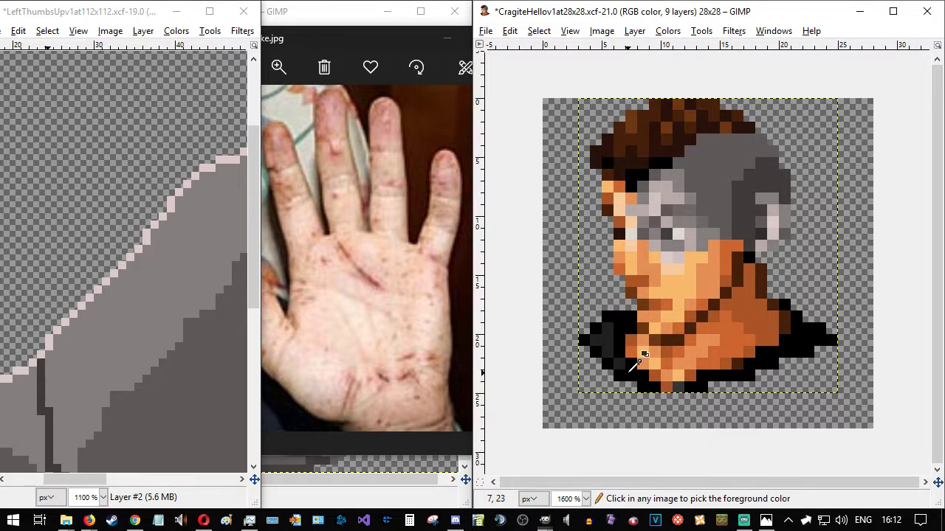
pyautogui.click(567, 355)
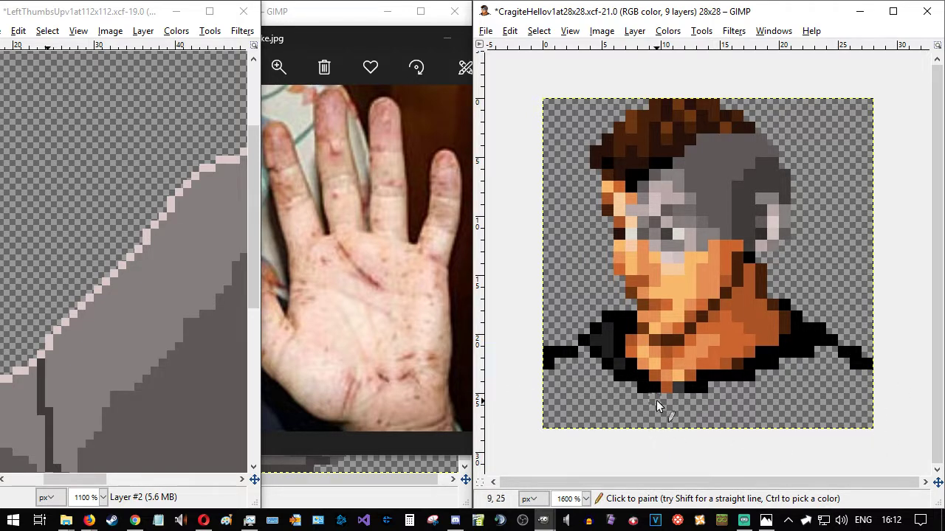
pyautogui.moveTo(656, 401); pyautogui.dragTo(667, 443)
pyautogui.hotkey('ctrl', 'z')
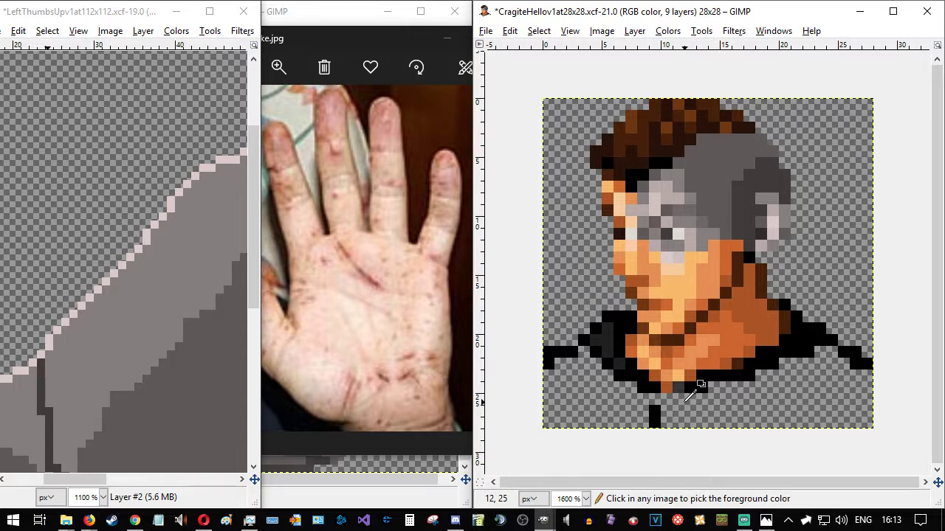
pyautogui.moveTo(654, 399); pyautogui.dragTo(643, 439)
pyautogui.hotkey('ctrl', 'z')
pyautogui.moveTo(656, 397); pyautogui.dragTo(641, 432)
pyautogui.moveTo(688, 401); pyautogui.dragTo(698, 448)
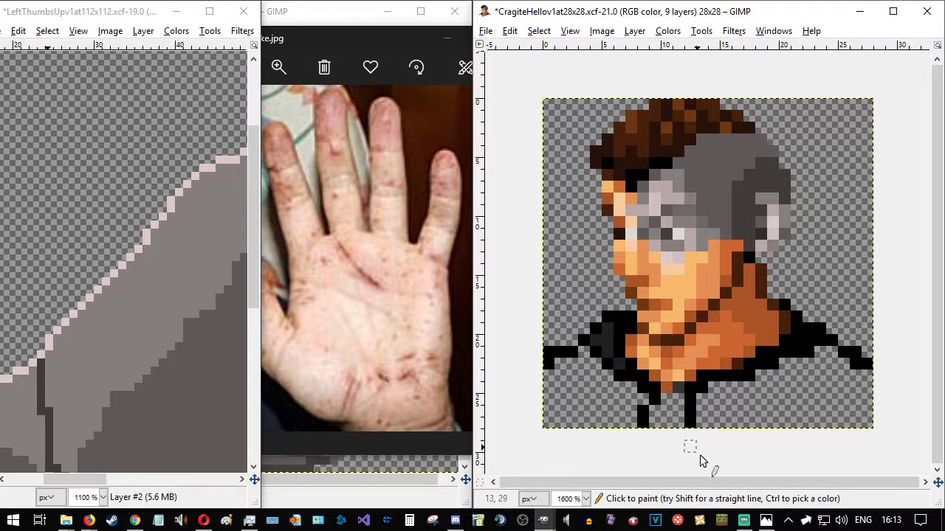
pyautogui.hotkey('ctrl', 'z')
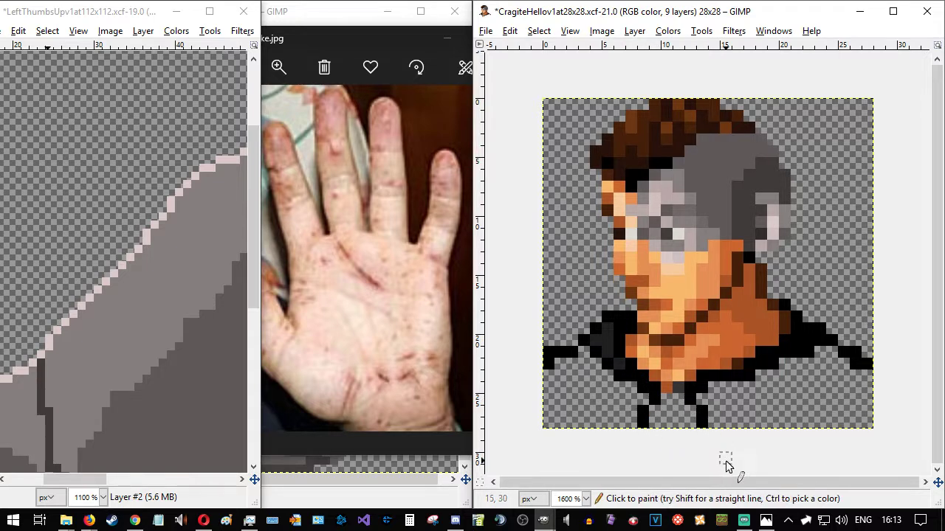
pyautogui.hotkey('ctrl', 'z')
pyautogui.hotkey('ctrl', 'z')
# - Paint two parallel vertical black lines, one pixel wide, from below the collar to the canvas's lower edge
pyautogui.moveTo(655, 401); pyautogui.dragTo(654, 429)
pyautogui.moveTo(691, 397); pyautogui.dragTo(696, 436)
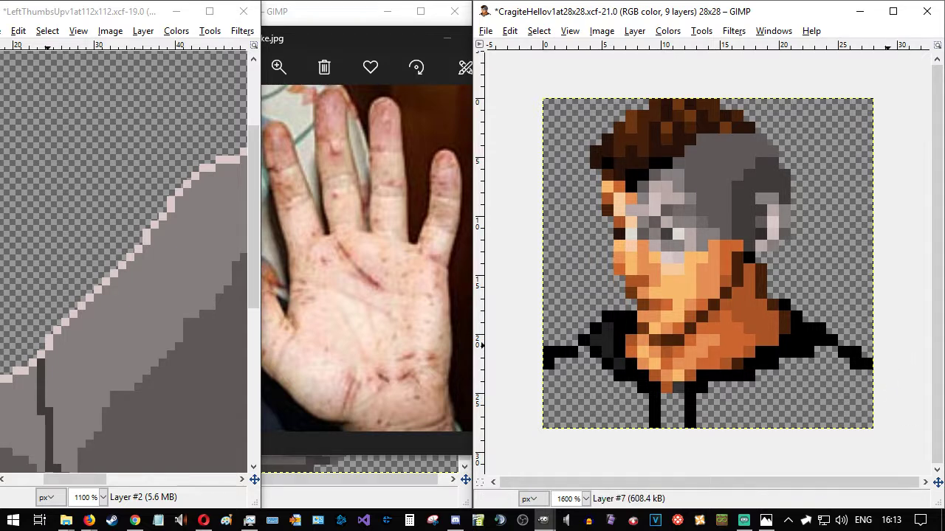
# - Sample the collar's dark grey, trace it beneath the collar and shoulder lines, and fill both halves of the jacket
pyautogui.keyDown('ctrl'); pyautogui.click(609, 343); pyautogui.keyUp('ctrl')
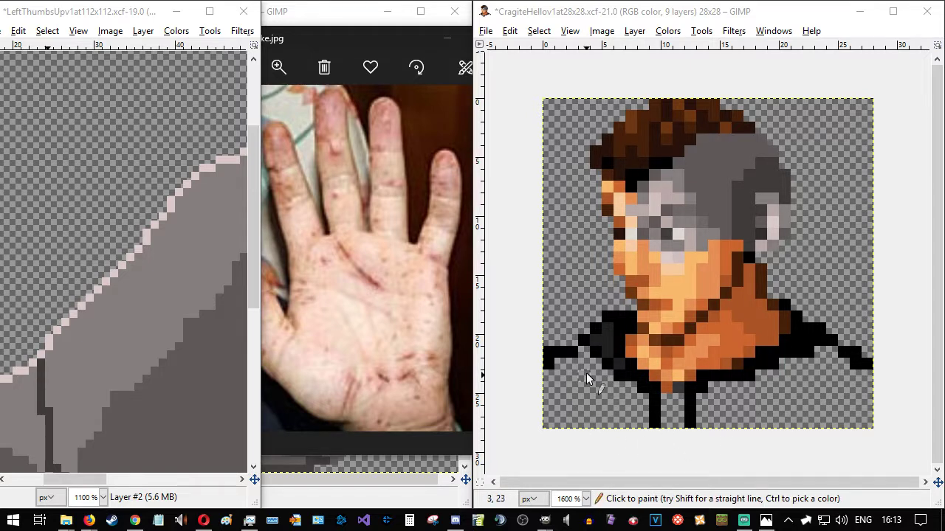
pyautogui.click(581, 353)
pyautogui.moveTo(587, 359)
pyautogui.mouseDown()
pyautogui.moveTo(639, 398)
pyautogui.moveTo(628, 398)
pyautogui.moveTo(703, 416)
pyautogui.moveTo(698, 401)
pyautogui.moveTo(714, 390)
pyautogui.moveTo(823, 353)
pyautogui.mouseUp()
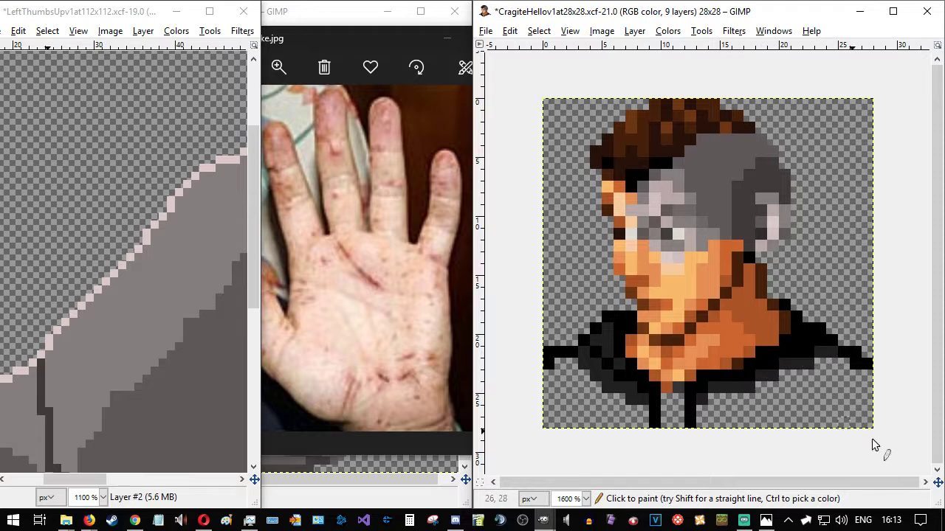
pyautogui.click(829, 411)
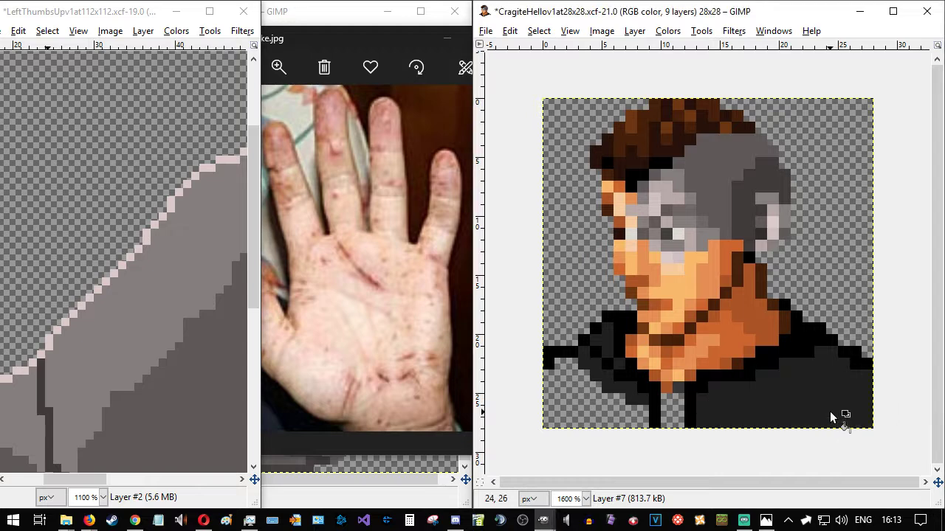
pyautogui.click(582, 416)
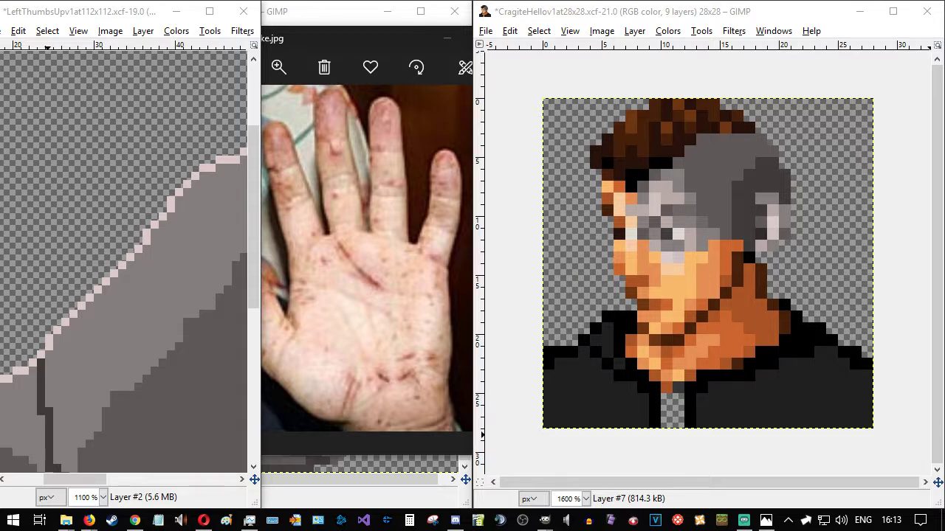
# - Undo the last stray strokes, sample the jacket's dark grey and fill the transparent gap between the black lines below the neck
pyautogui.click(748, 377)
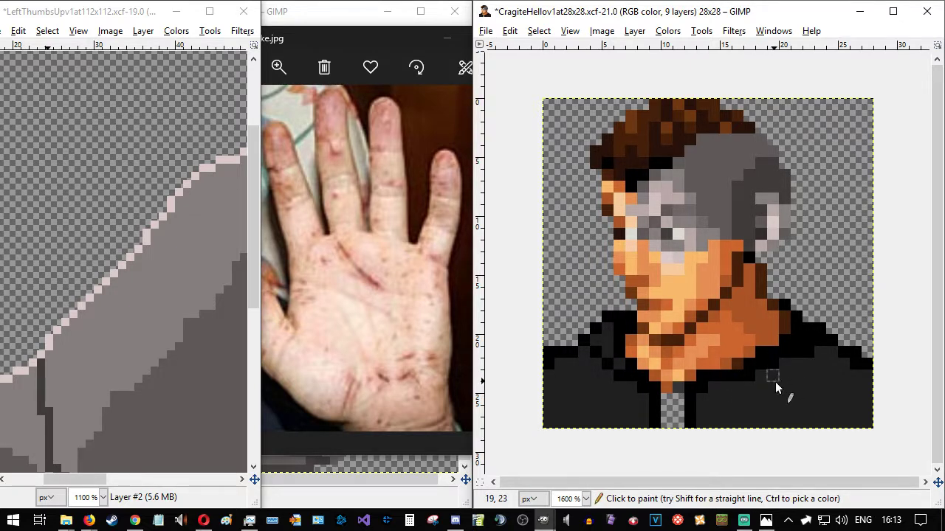
pyautogui.click(595, 420)
pyautogui.hotkey('ctrl', 'z')
pyautogui.hotkey('ctrl', 'z')
pyautogui.hotkey('ctrl', 'z')
pyautogui.keyDown('ctrl'); pyautogui.click(726, 409); pyautogui.keyUp('ctrl')
pyautogui.moveTo(675, 399)
pyautogui.mouseDown()
pyautogui.moveTo(669, 415)
pyautogui.moveTo(679, 423)
pyautogui.mouseUp()
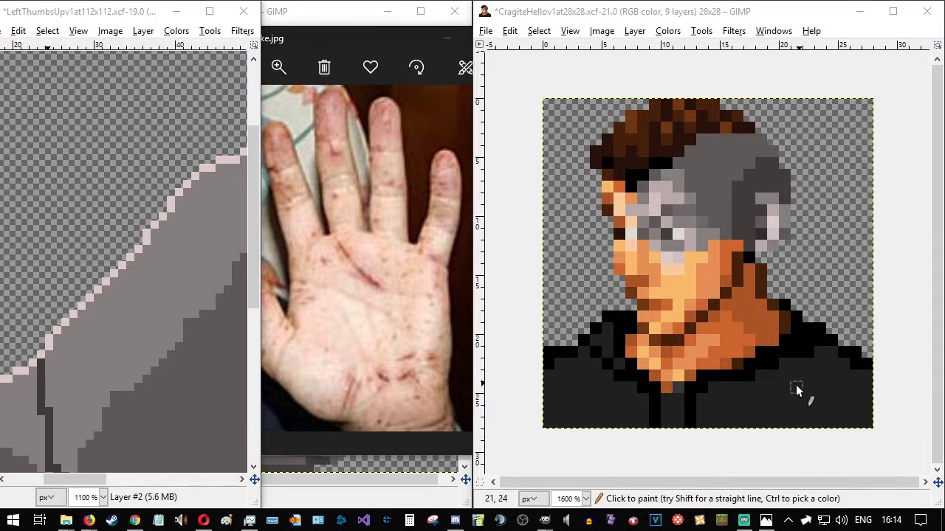
# - Paint a black stepped crease on the jacket from the shoulder beside the raised-collar side's outer edge down to the canvas edge
pyautogui.click(853, 364)
pyautogui.click(808, 388)
pyautogui.click(821, 376)
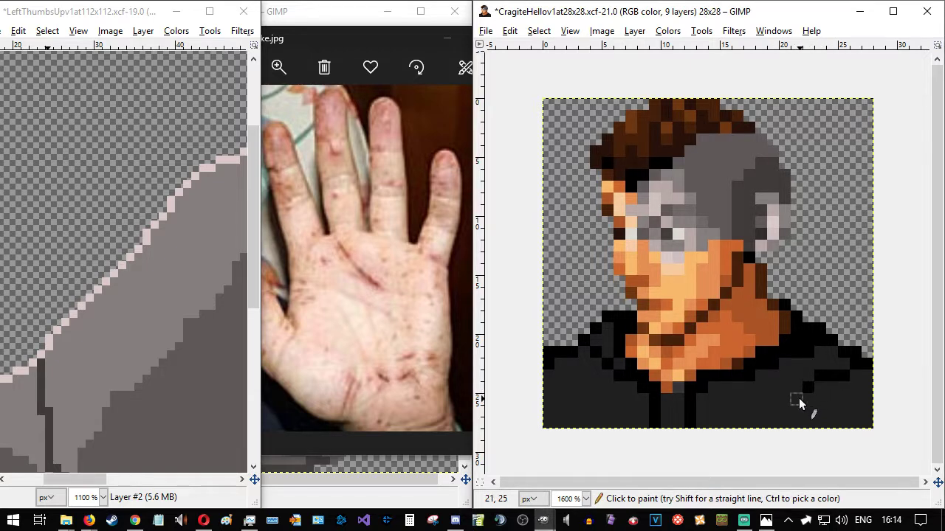
pyautogui.moveTo(797, 402); pyautogui.dragTo(798, 426)
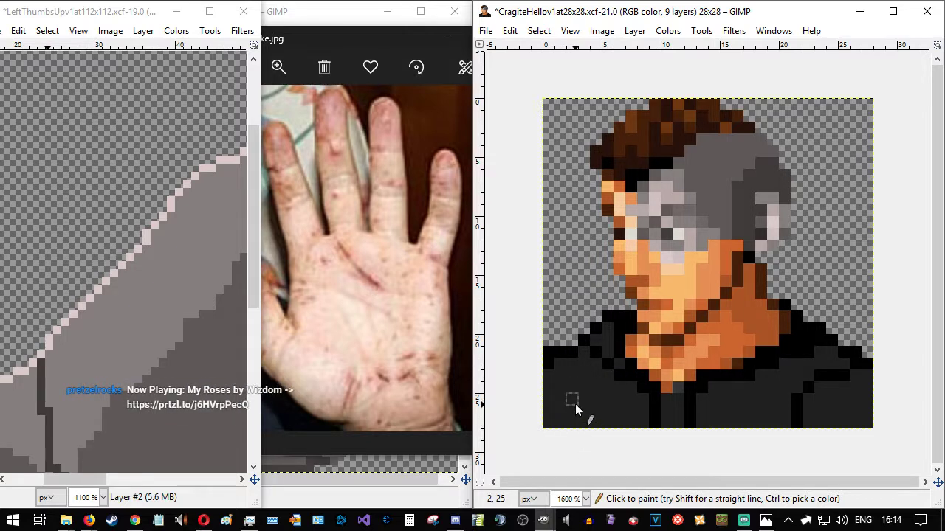
pyautogui.moveTo(332, 11); pyautogui.dragTo(253, 20)
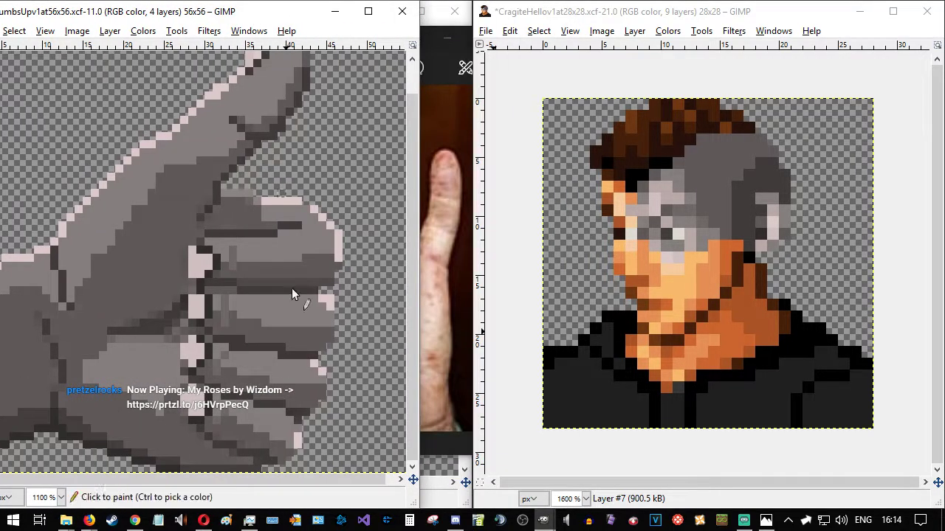
pyautogui.click(426, 44)
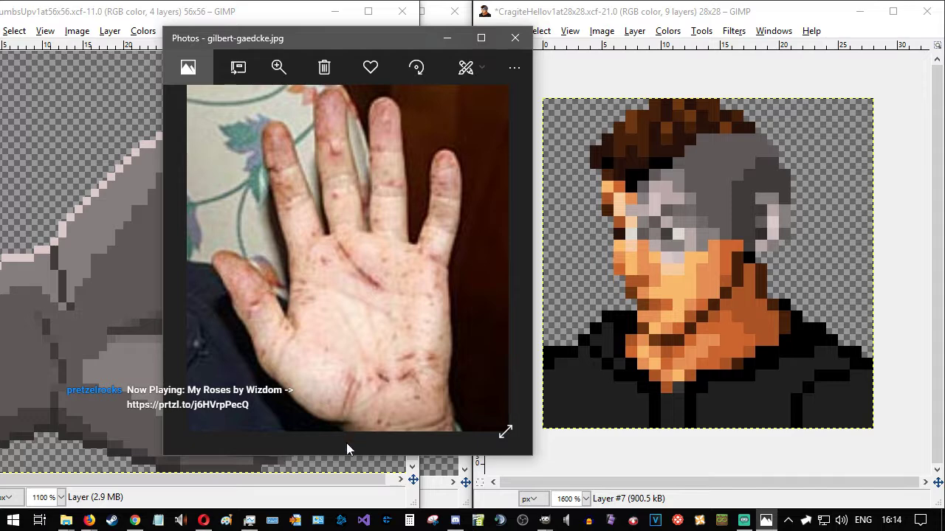
pyautogui.moveTo(232, 359); pyautogui.dragTo(432, 359)
pyautogui.moveTo(314, 341); pyautogui.dragTo(437, 339)
pyautogui.moveTo(214, 354); pyautogui.dragTo(377, 205)
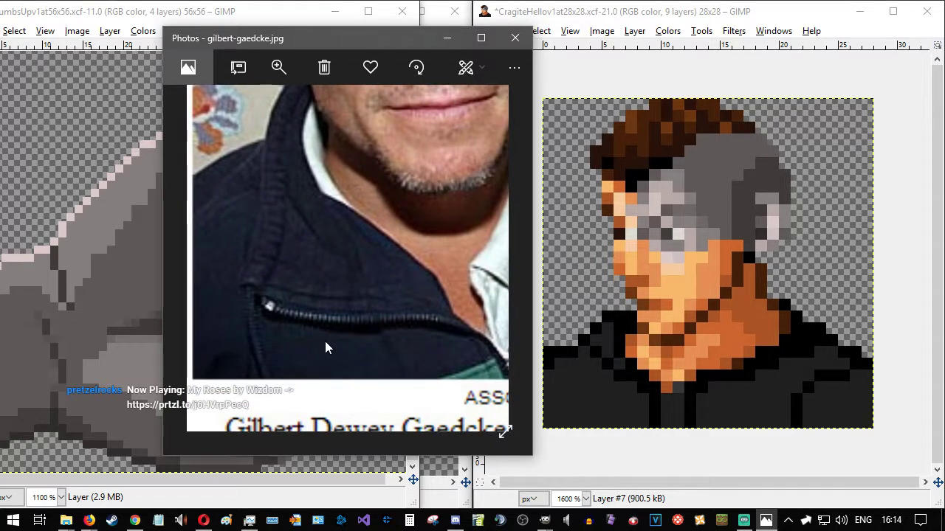
pyautogui.moveTo(442, 342); pyautogui.dragTo(468, 352)
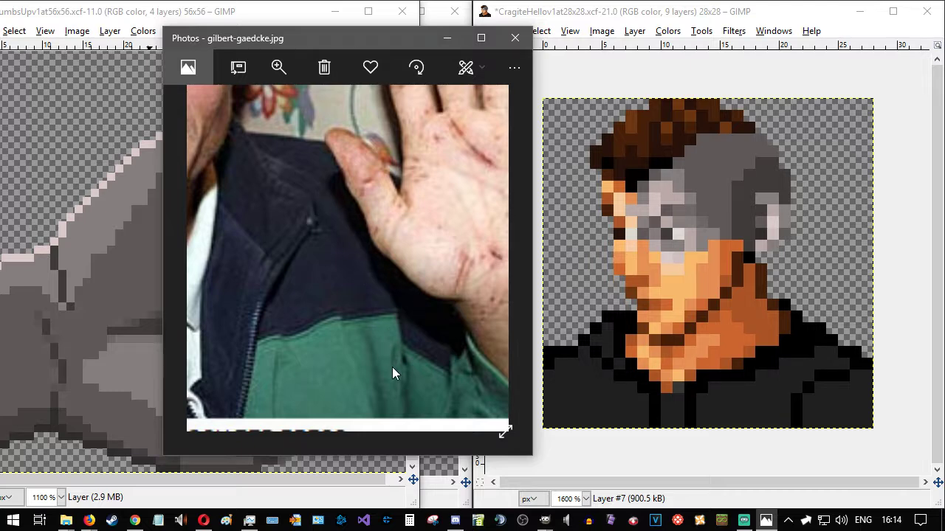
pyautogui.moveTo(403, 39); pyautogui.dragTo(195, 223)
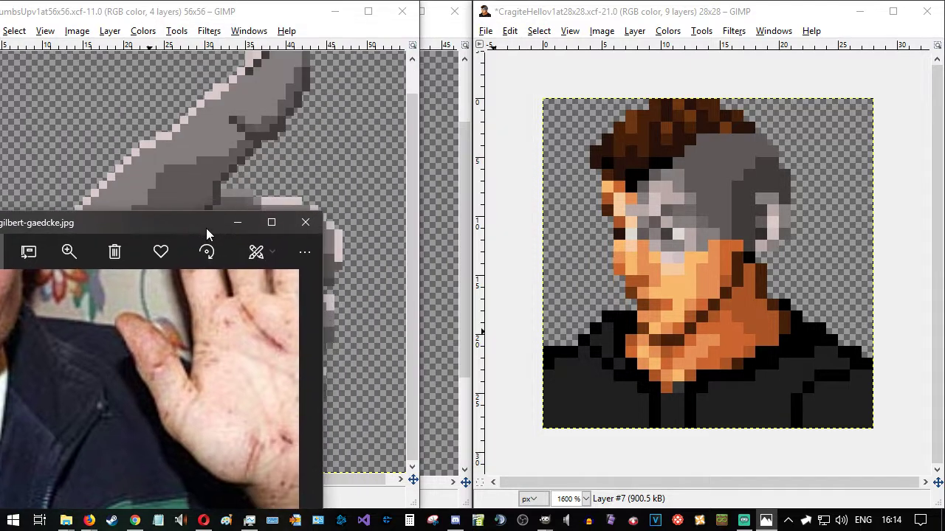
# - Paint a matching black crease down the jacket sleeve on the side the face looks toward, undoing a misplaced pixel
pyautogui.click(589, 367)
pyautogui.click(573, 386)
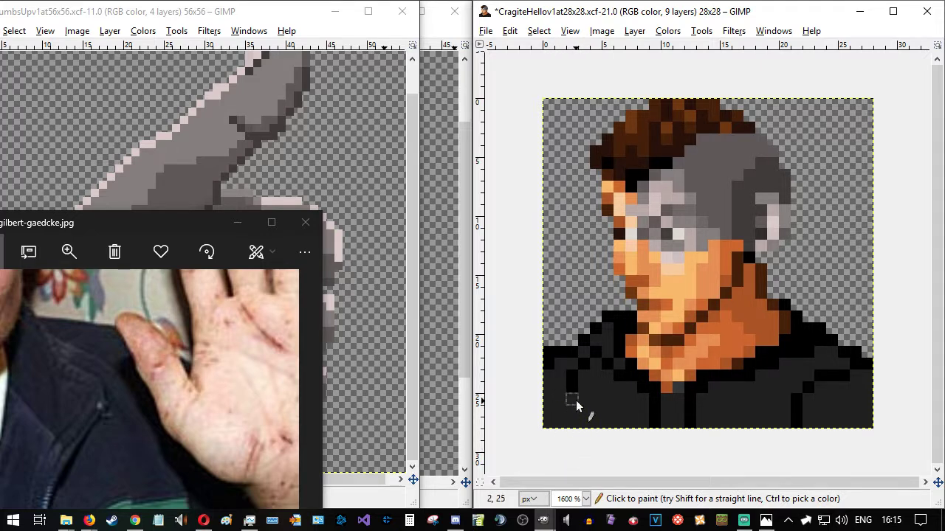
pyautogui.hotkey('ctrl', 'z')
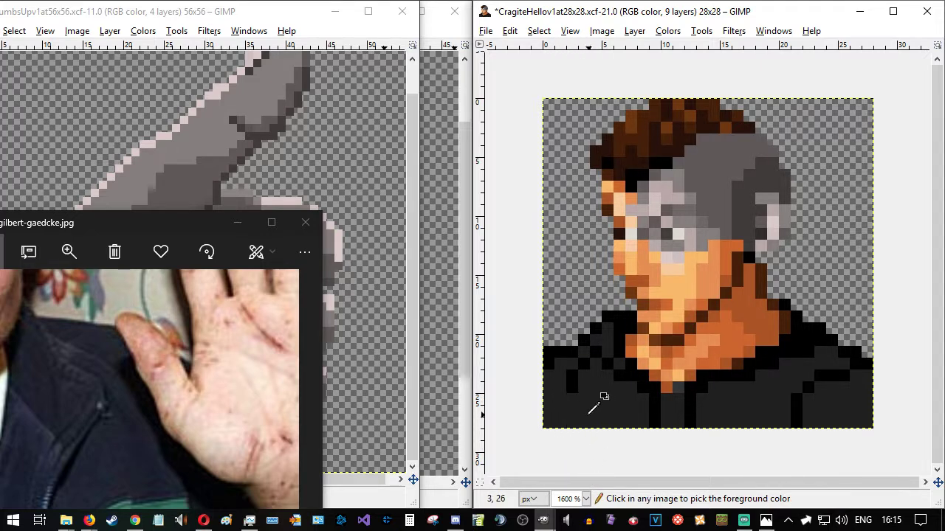
pyautogui.click(576, 401)
pyautogui.click(583, 420)
pyautogui.click(584, 413)
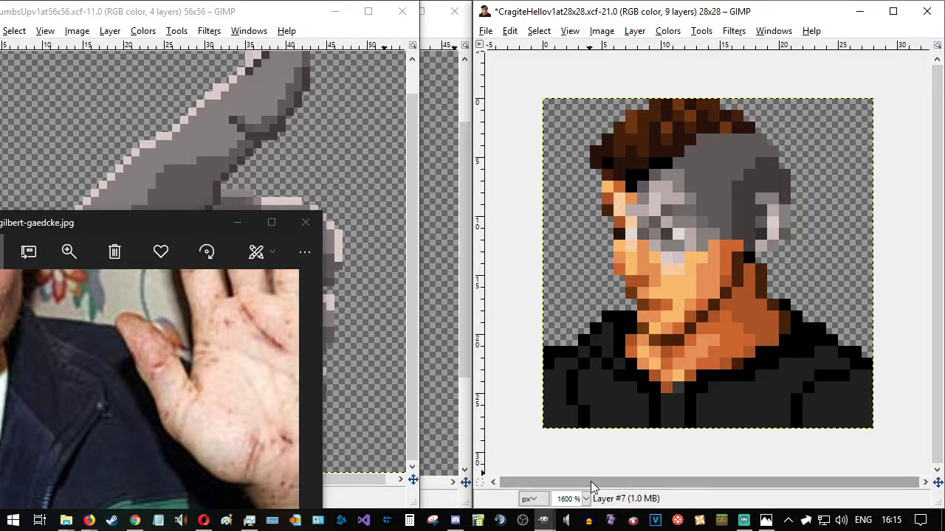
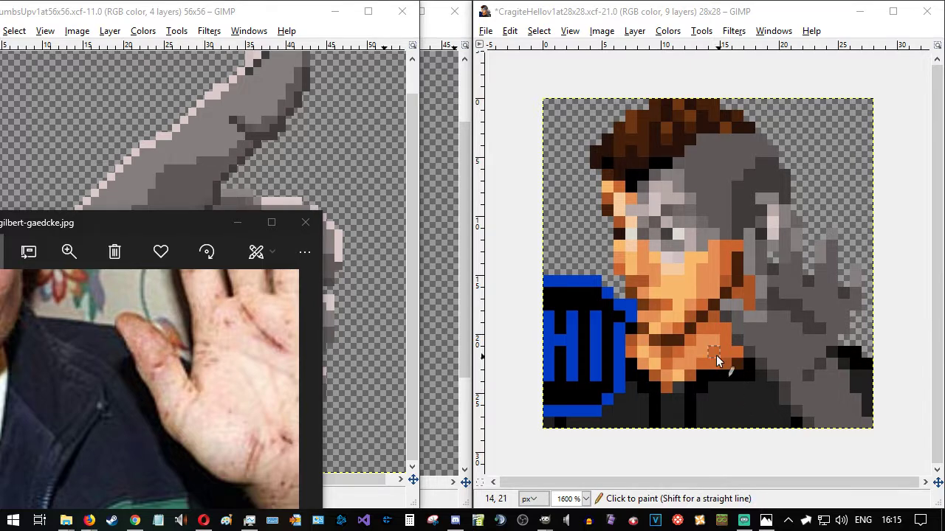
# - Save the hello emote and export it as CragiteHellov1at28x28.png, overwriting the existing file with the current PNG options
pyautogui.scroll(-2, 716, 359)
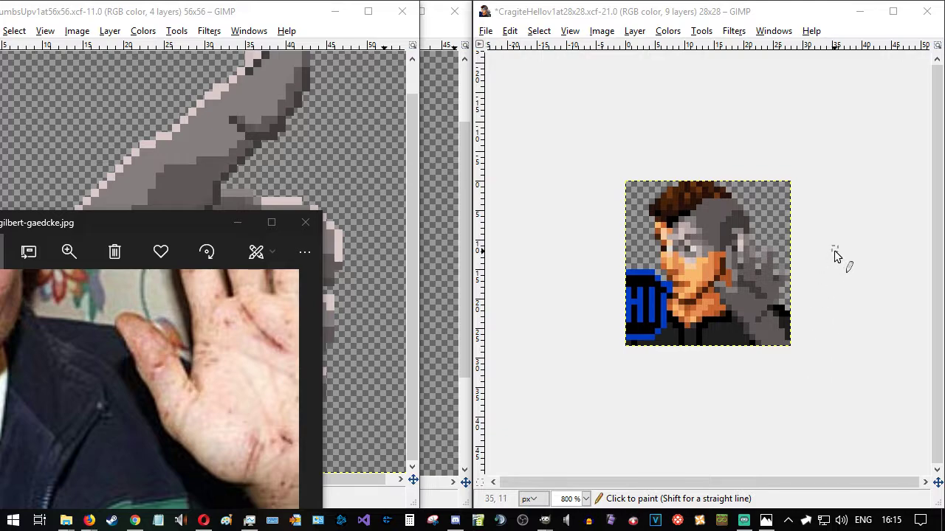
pyautogui.hotkey('ctrl', 's')
pyautogui.hotkey('ctrl', 'shift', 'e')
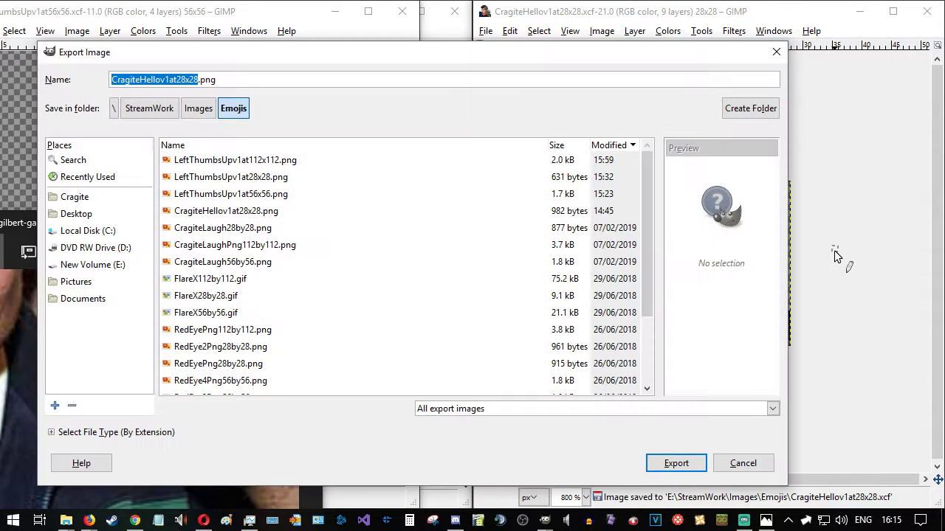
pyautogui.press('Return')
pyautogui.press('Escape')
pyautogui.press('Return')
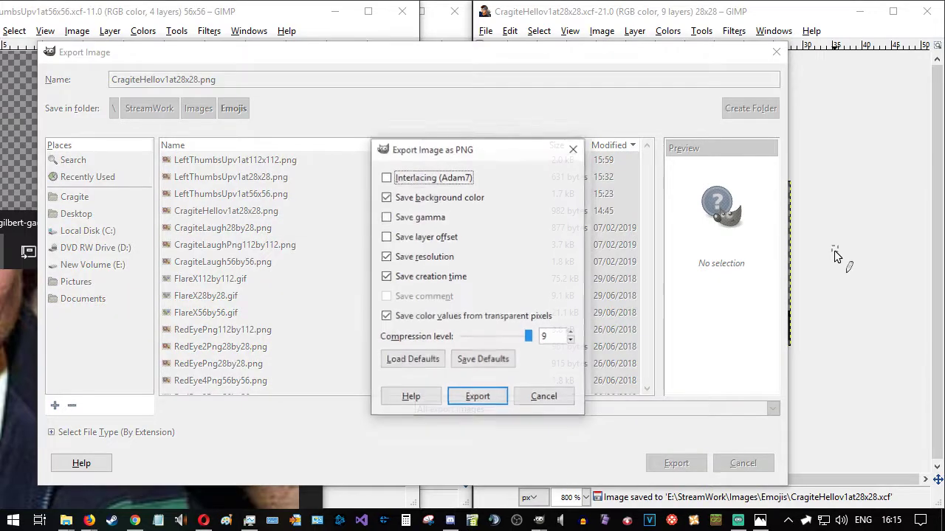
pyautogui.press('Return')
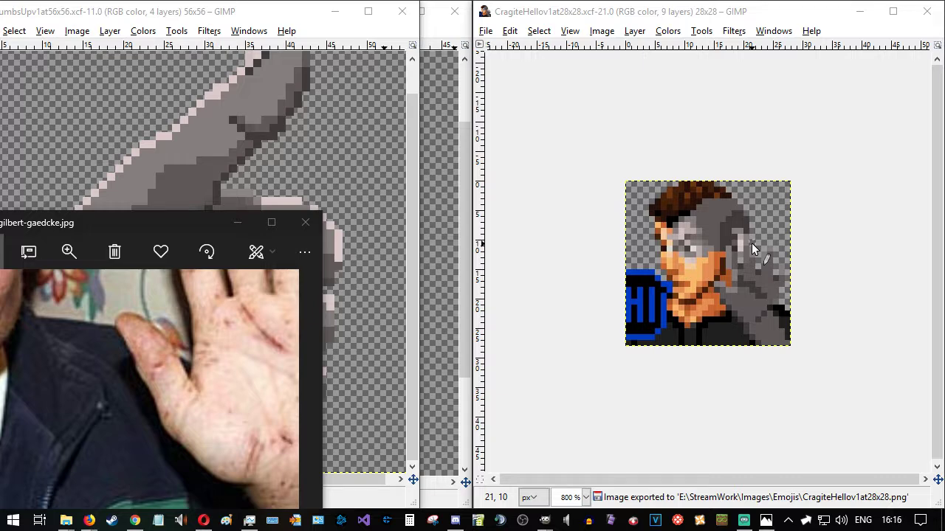
# - Close the reference photo and open CragiteAvatarPng56by56.xcf from the Emojis folder
pyautogui.click(305, 222)
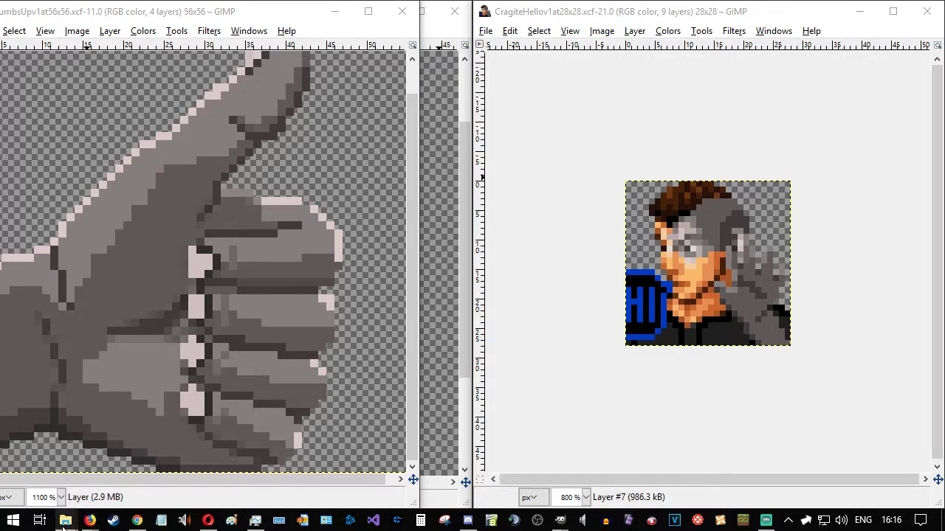
pyautogui.click(486, 30)
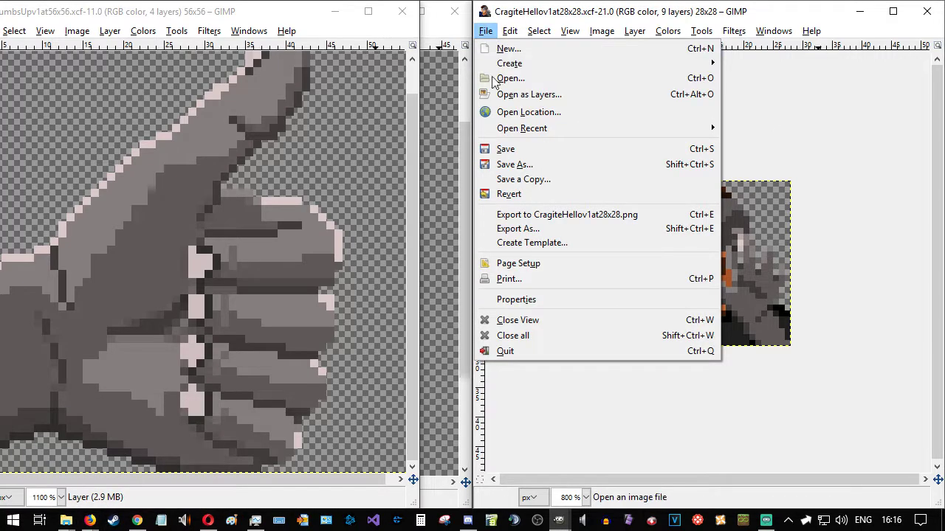
pyautogui.click(509, 78)
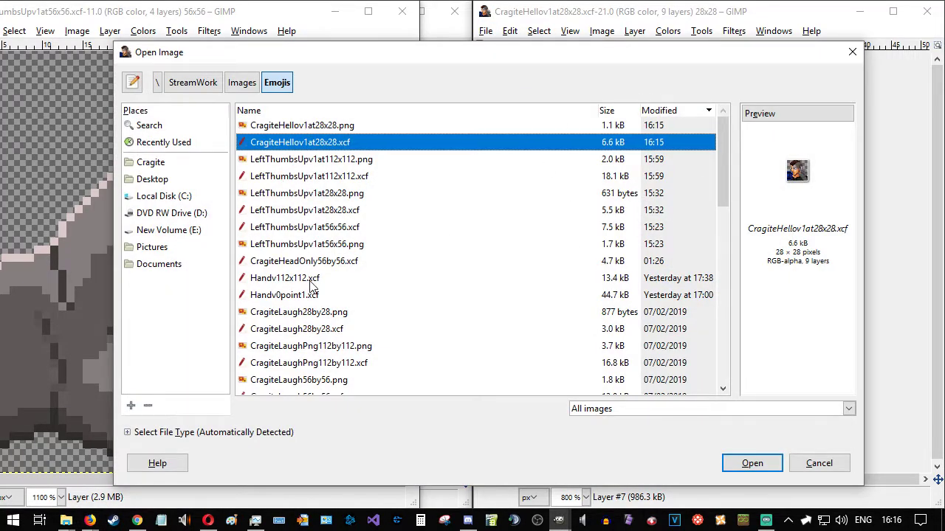
pyautogui.click(288, 112)
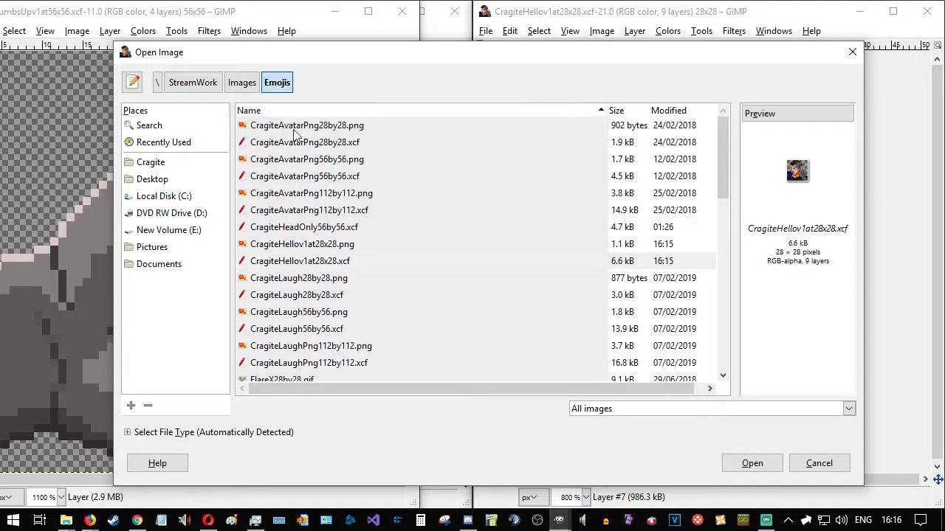
pyautogui.click(338, 181)
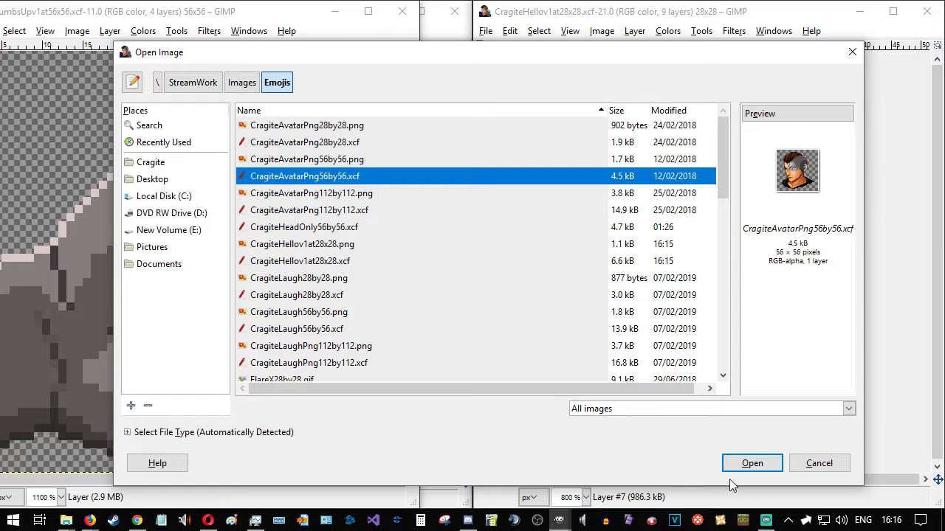
pyautogui.click(747, 463)
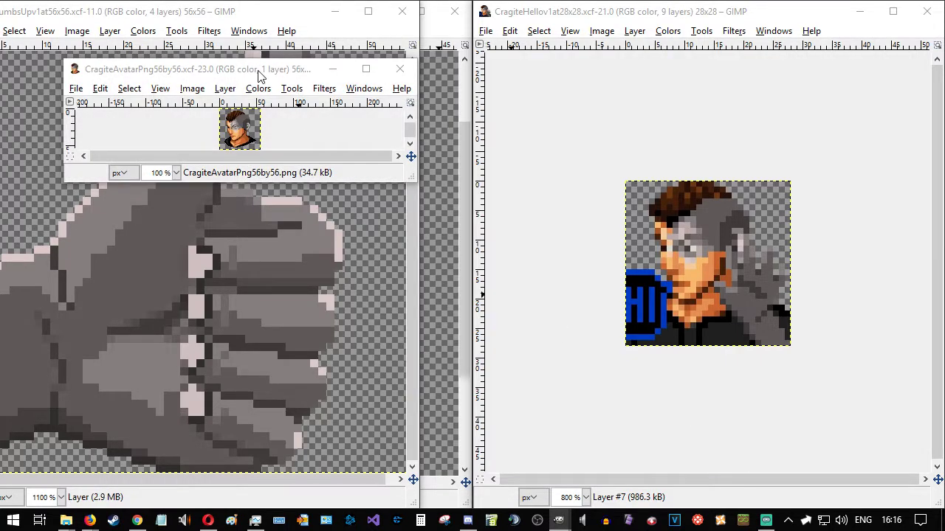
# - Move the CragiteHellov1at28x28 window aside and snap the LeftThumbsUpv1at56x56 window into the upper-left quarter of the desktop
pyautogui.moveTo(628, 11); pyautogui.dragTo(335, 252)
pyautogui.click(236, 11)
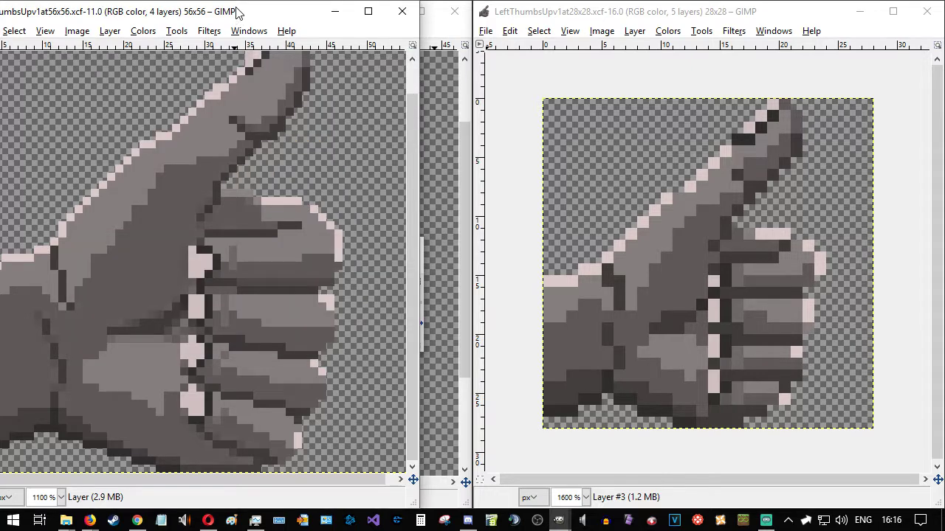
pyautogui.press('super+Left')
pyautogui.press('super+Up')
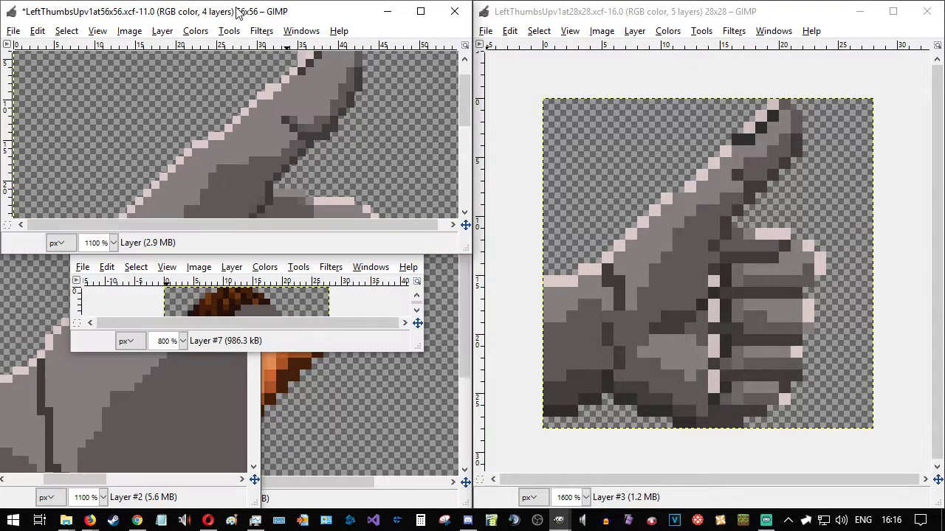
# - Snap the CragiteHellov1at28x28 window to the lower-left quarter, place the 56by56 avatar window on the right half and fit its image to the window
pyautogui.click(334, 347)
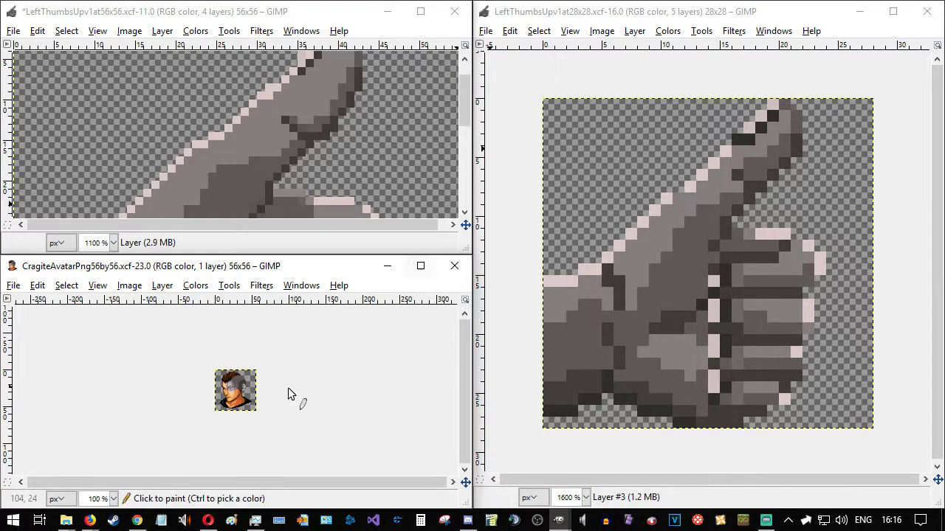
pyautogui.moveTo(299, 266); pyautogui.dragTo(753, 195)
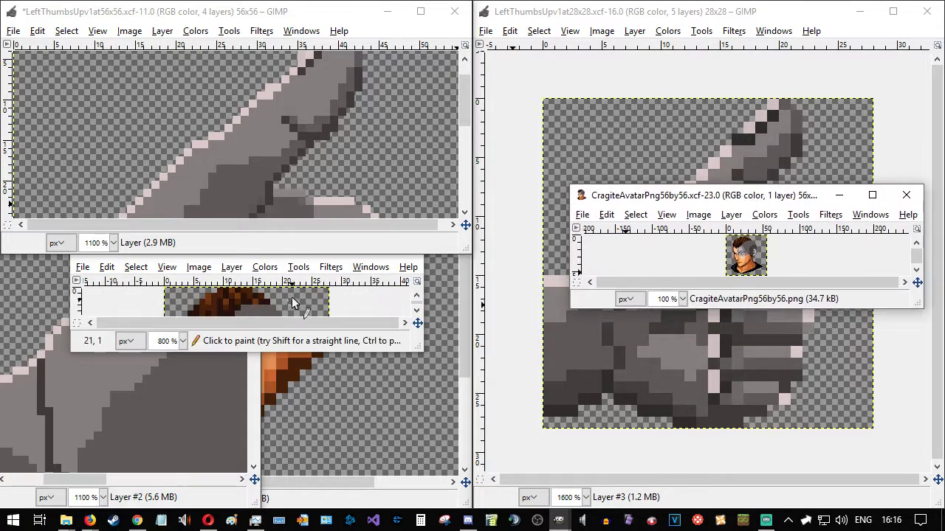
pyautogui.click(266, 267)
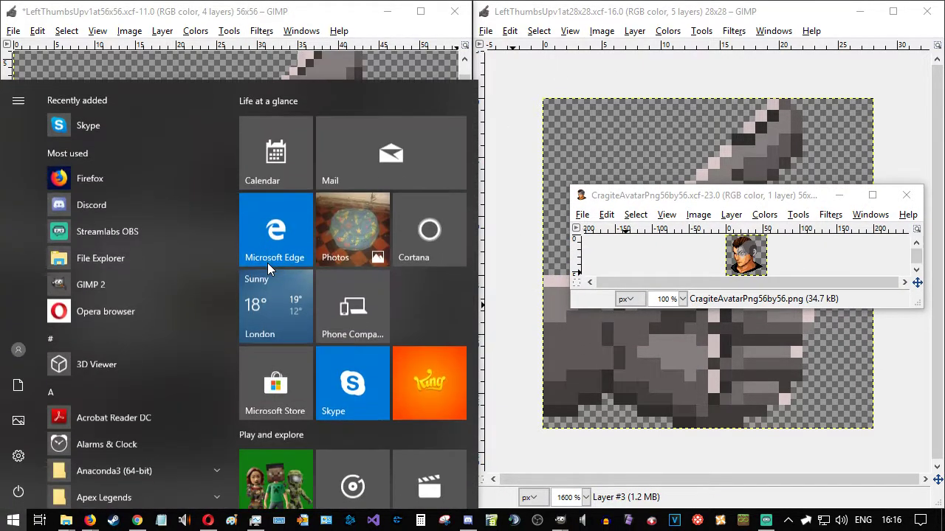
pyautogui.press('super')
pyautogui.press('super+Left')
pyautogui.press('super+Down')
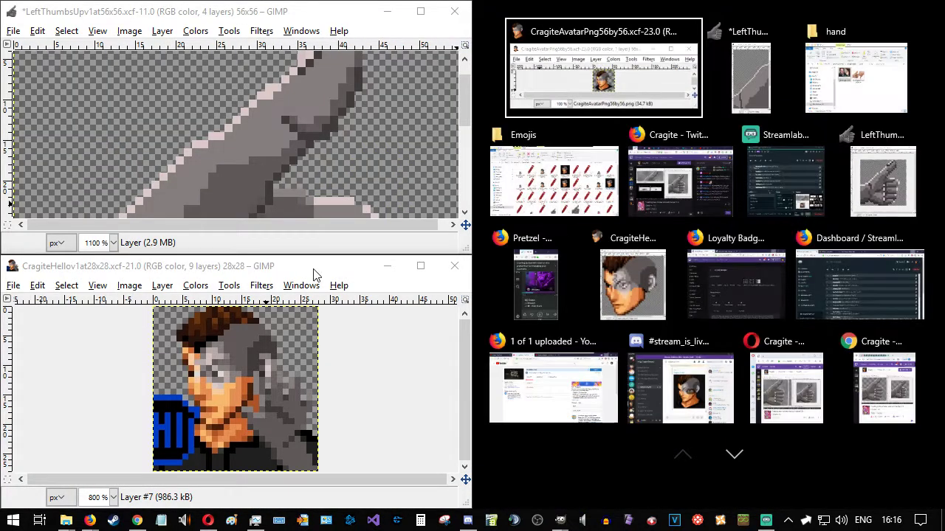
pyautogui.click(660, 76)
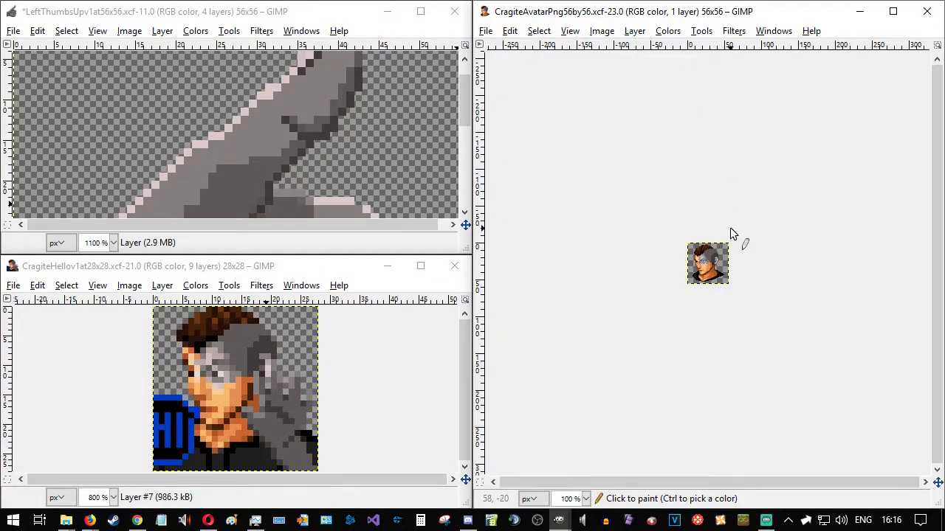
pyautogui.hotkey('shift', 'ctrl', 'j')
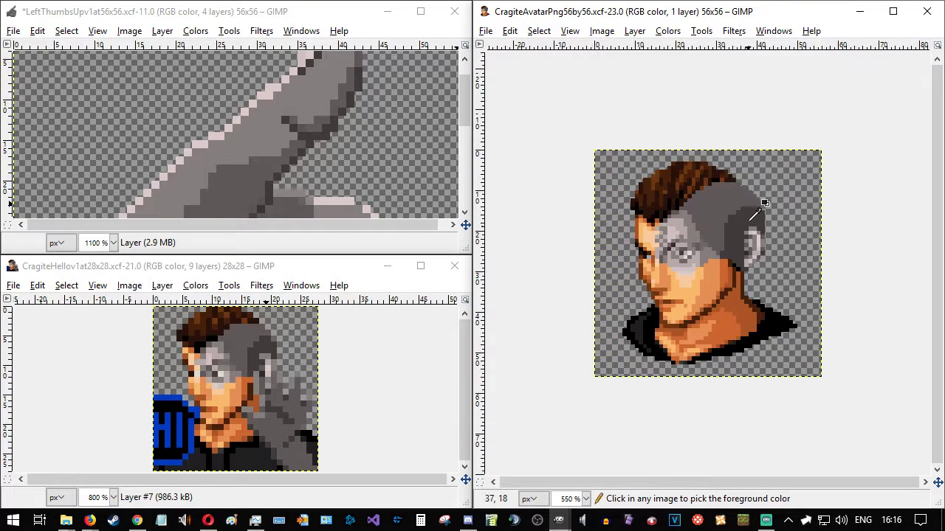
# - Start saving the avatar as a new file, sorting the Emojis folder newest first and taking CragiteHellov1at28x28.xcf as the base name
pyautogui.click(488, 31)
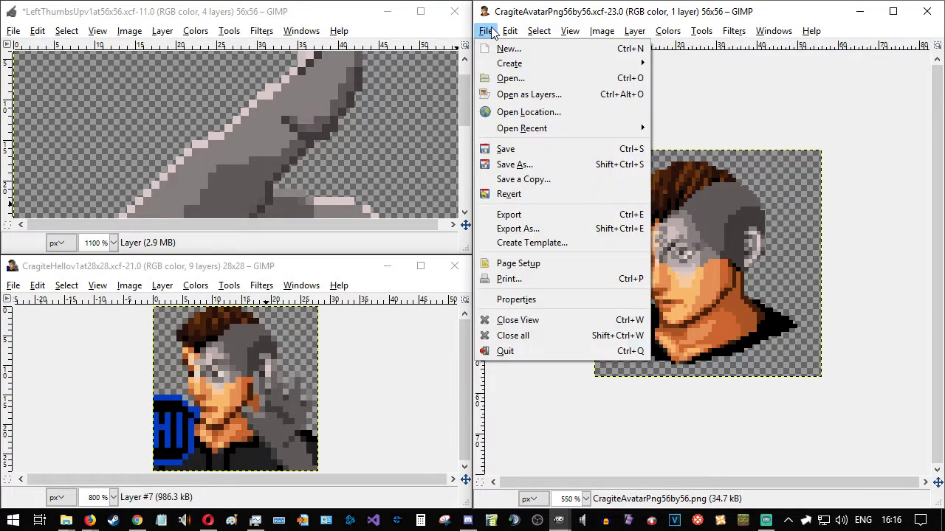
pyautogui.click(516, 165)
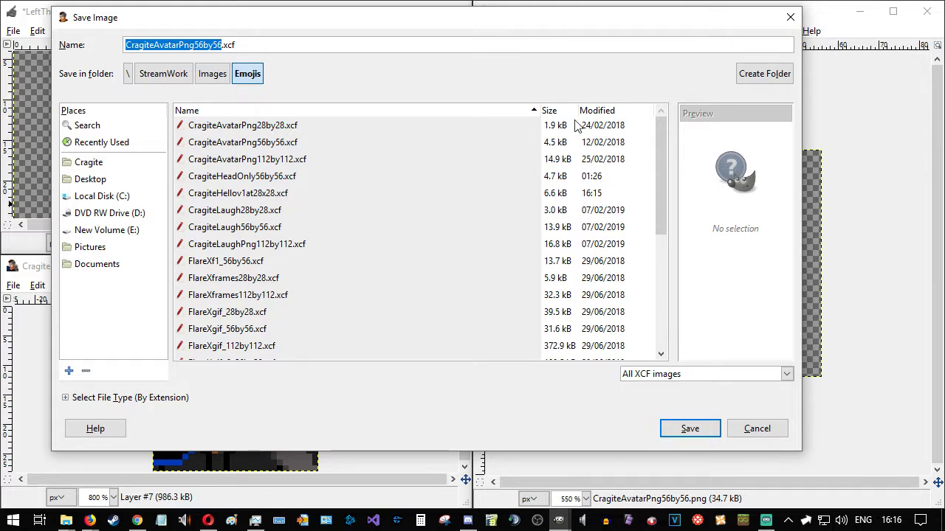
pyautogui.click(597, 110)
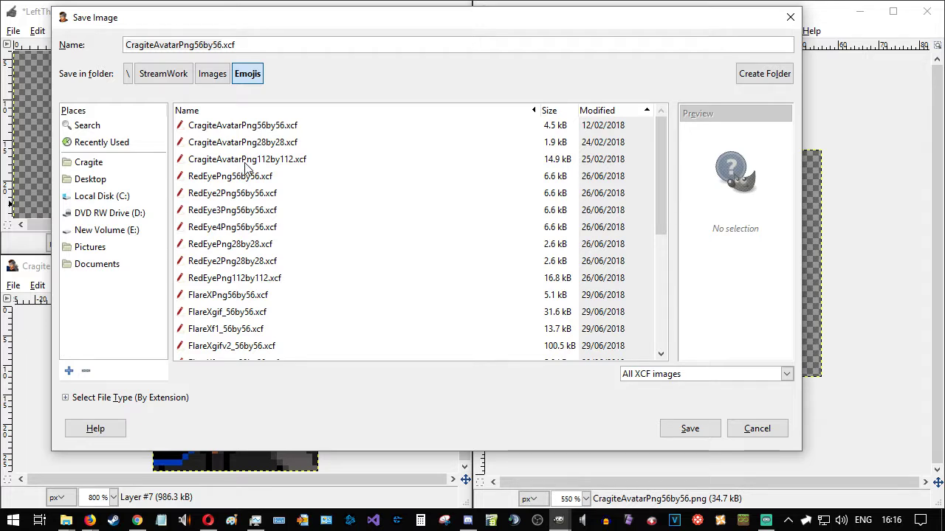
pyautogui.click(595, 112)
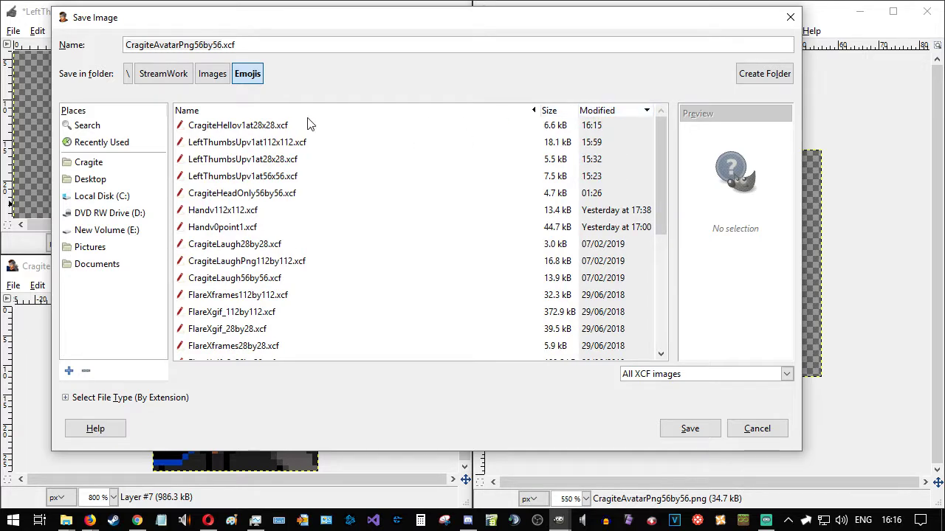
pyautogui.click(236, 126)
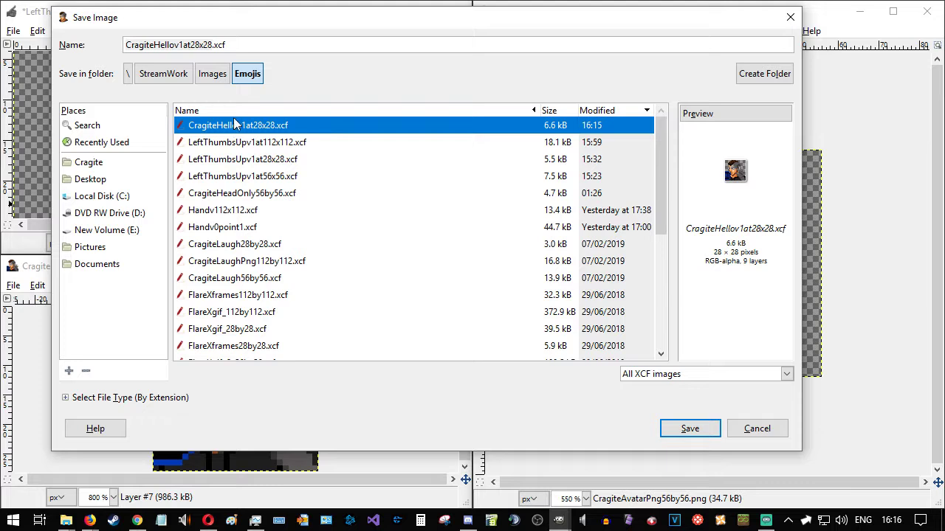
# - Change the file name to CragiteHellov1at56x56.xcf and save the image
pyautogui.click(194, 44)
pyautogui.click(194, 45)
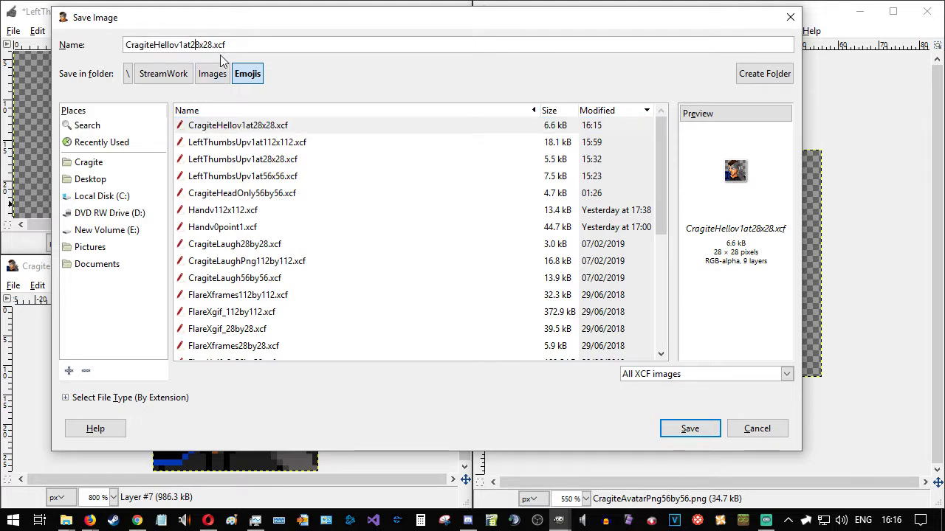
pyautogui.press('BackSpace')
pyautogui.press('BackSpace')
pyautogui.write('56')
pyautogui.press('Right')
pyautogui.press('Right')
pyautogui.press('Right')
pyautogui.press('BackSpace')
pyautogui.press('BackSpace')
pyautogui.write('56')
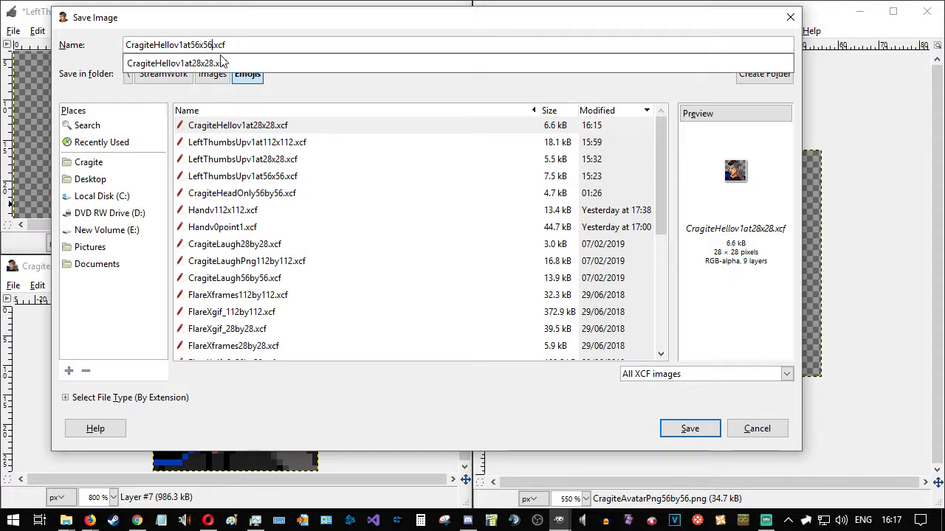
pyautogui.press('Return')
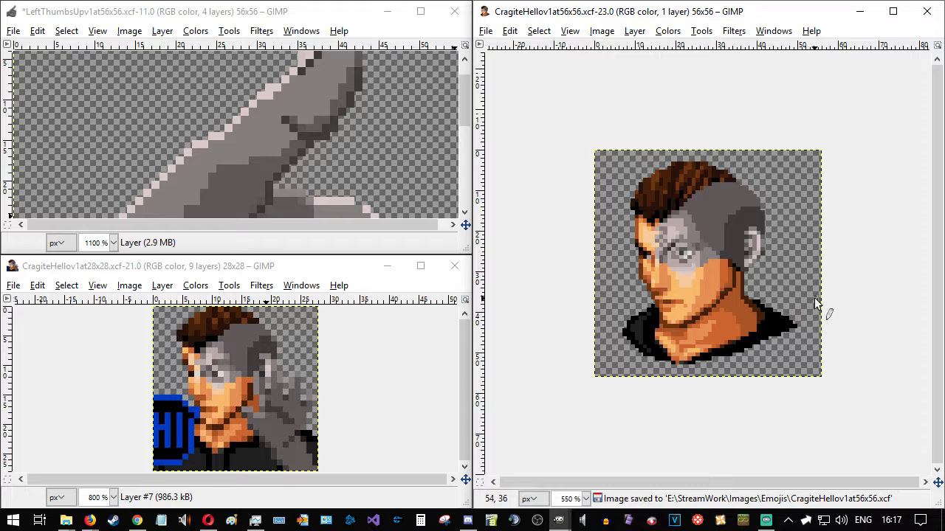
# - Add a new layer to the 56x56 image and draw two short vertical black lines from the collar to the canvas's lower edge
pyautogui.scroll(-1, 244, 151)
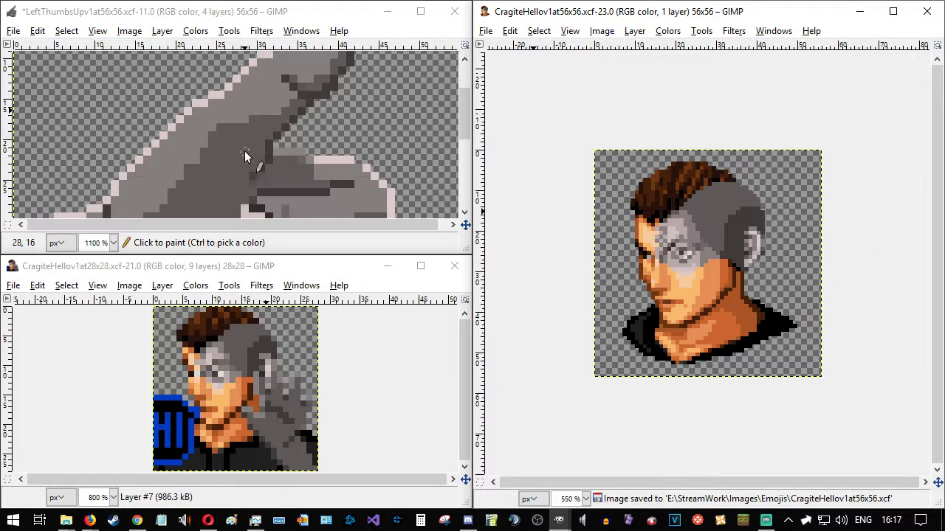
pyautogui.scroll(2, 830, 249)
pyautogui.scroll(-1, 740, 287)
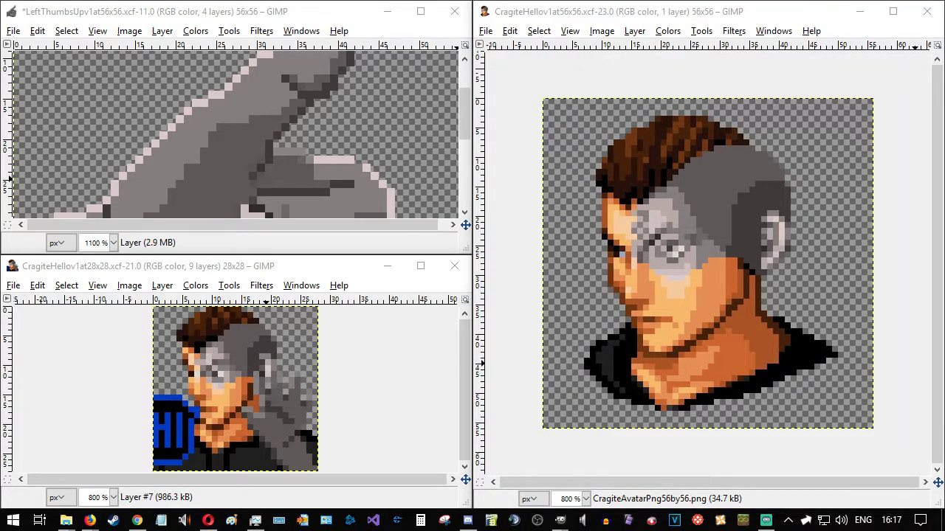
pyautogui.press('Return')
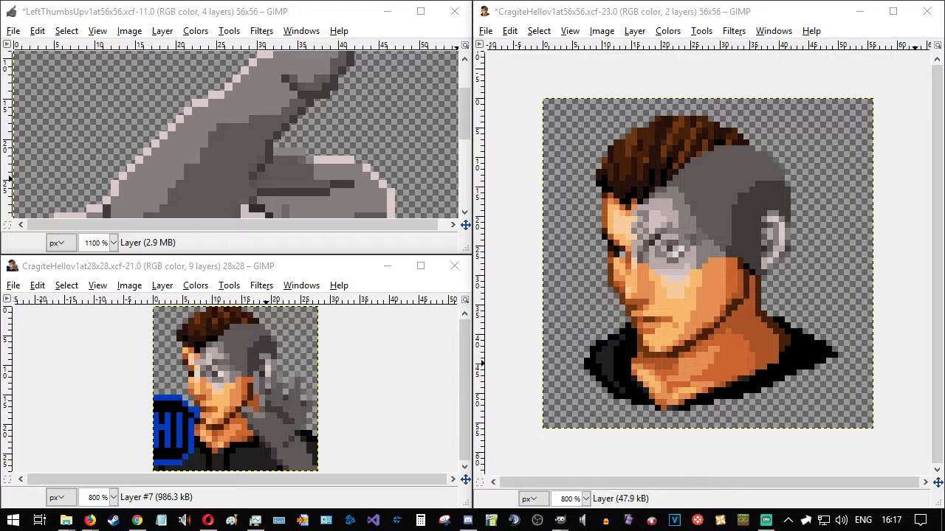
pyautogui.click(226, 457)
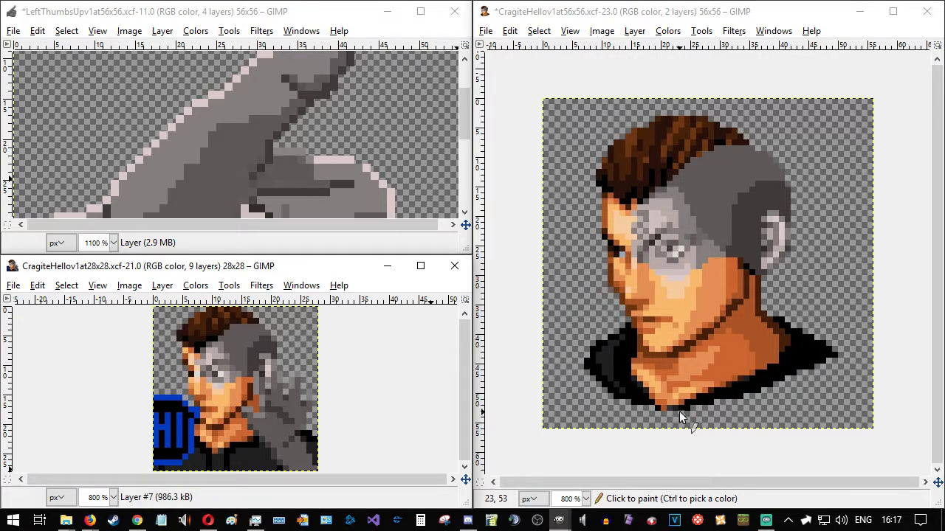
pyautogui.moveTo(679, 411)
pyautogui.mouseDown()
pyautogui.moveTo(683, 436)
pyautogui.moveTo(658, 432)
pyautogui.mouseUp()
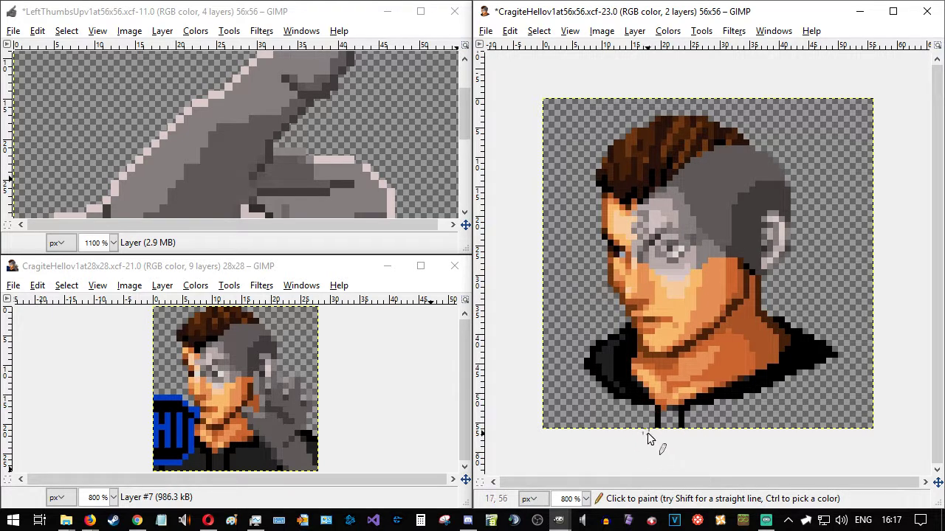
# - Hide the hand and HI sign in the 28x28 image, then draw black shoulder lines out to both sides of the 56x56 canvas
pyautogui.click(346, 270)
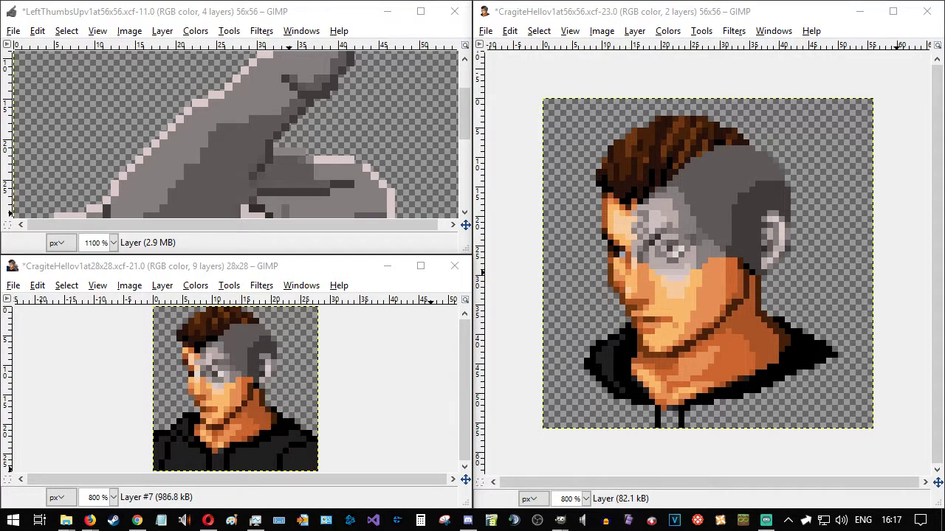
pyautogui.click(679, 11)
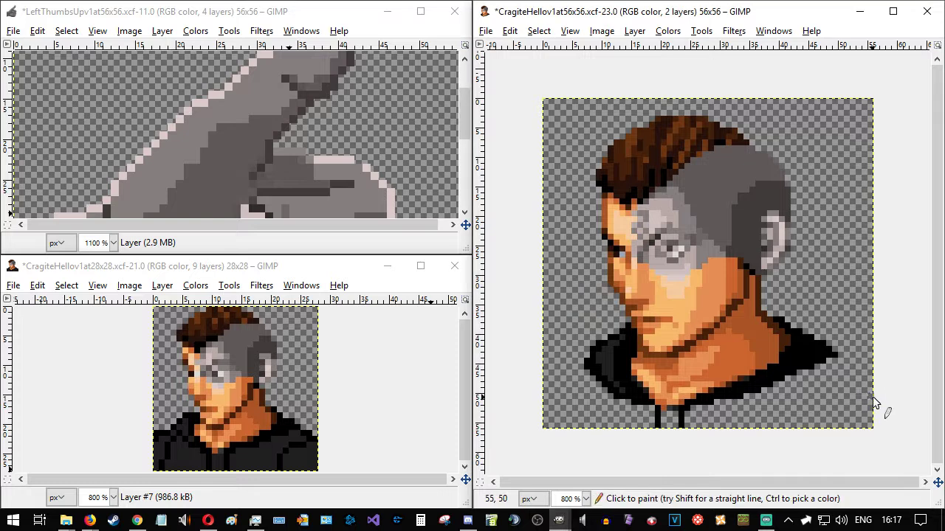
pyautogui.moveTo(845, 366); pyautogui.dragTo(874, 379)
pyautogui.moveTo(580, 359); pyautogui.dragTo(543, 369)
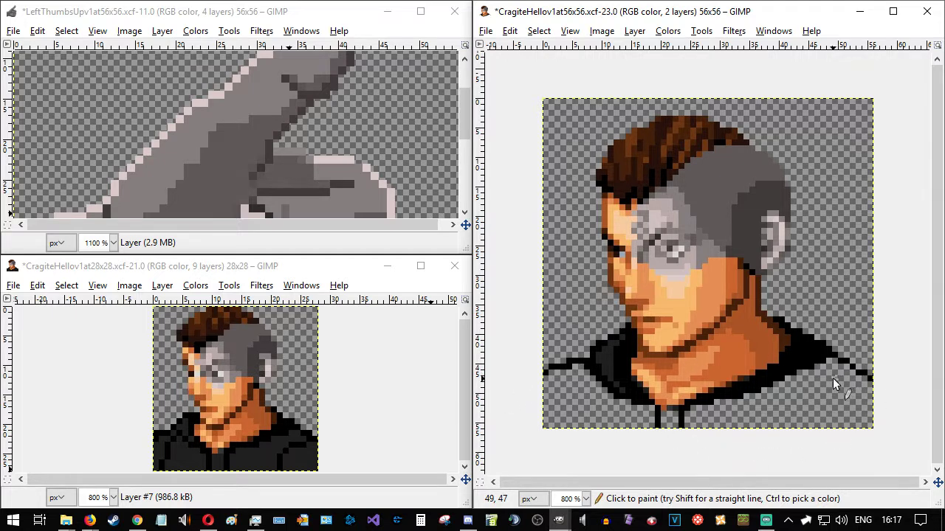
# - Draw curved black sleeve seams from both shoulder lines down to the lower edge of the 56x56 canvas
pyautogui.moveTo(850, 375); pyautogui.dragTo(829, 381)
pyautogui.moveTo(822, 385)
pyautogui.mouseDown()
pyautogui.moveTo(805, 406)
pyautogui.moveTo(806, 435)
pyautogui.mouseUp()
pyautogui.click(580, 378)
pyautogui.click(570, 392)
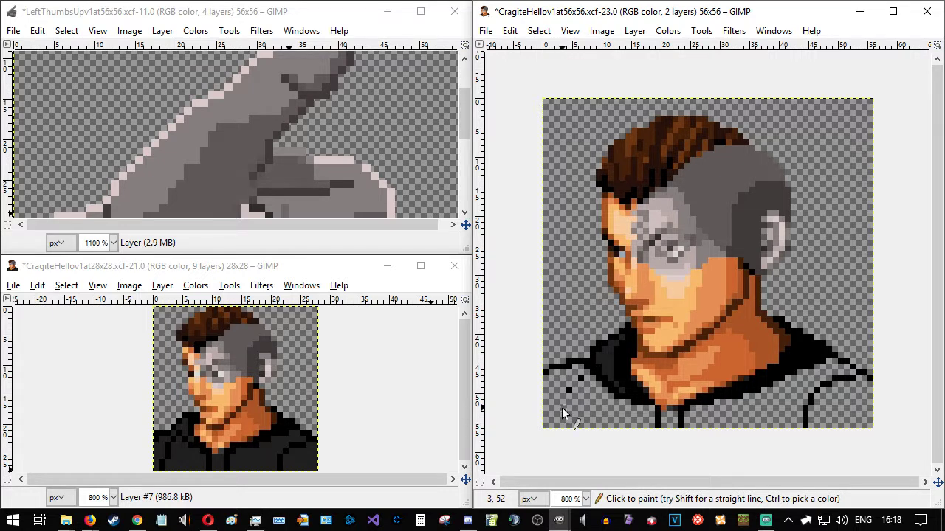
pyautogui.moveTo(563, 411)
pyautogui.mouseDown()
pyautogui.moveTo(578, 443)
pyautogui.moveTo(652, 444)
pyautogui.moveTo(578, 381)
pyautogui.mouseUp()
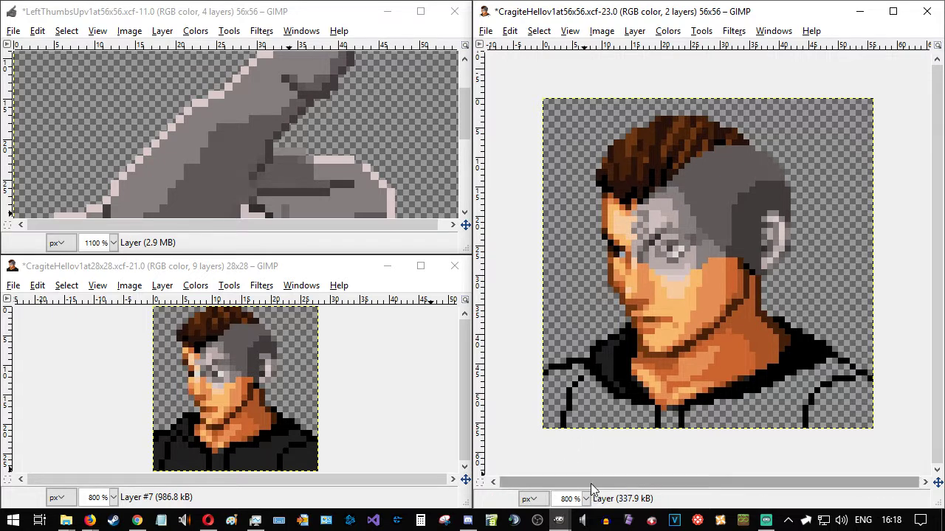
pyautogui.click(582, 374)
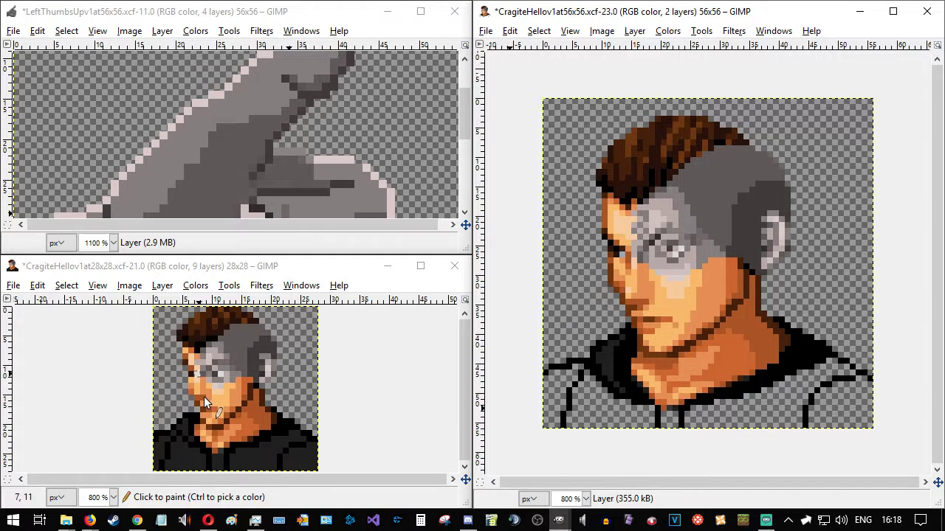
# - Sample the hoodie's dark grey from the 28x28 image and paint it along the underside of the collar and beside the vertical black lines
pyautogui.keyDown('ctrl'); pyautogui.click(245, 445); pyautogui.keyUp('ctrl')
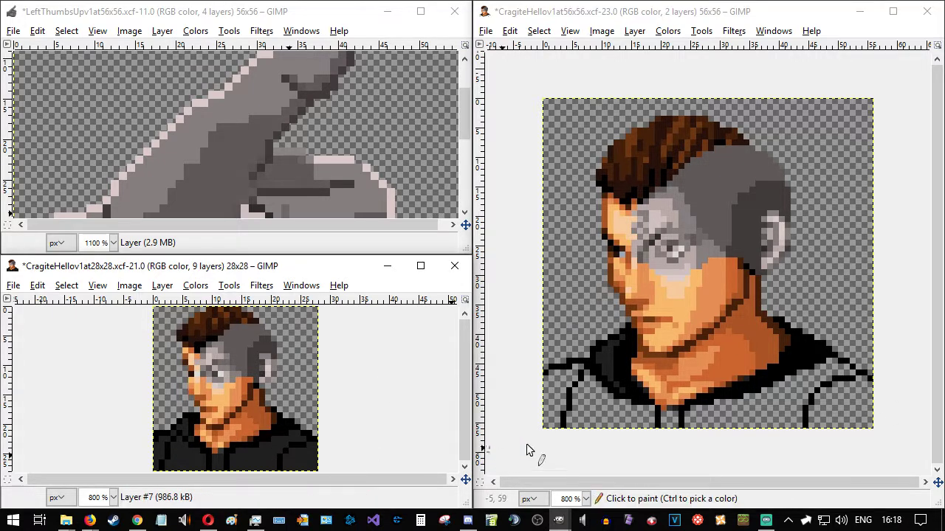
pyautogui.click(588, 380)
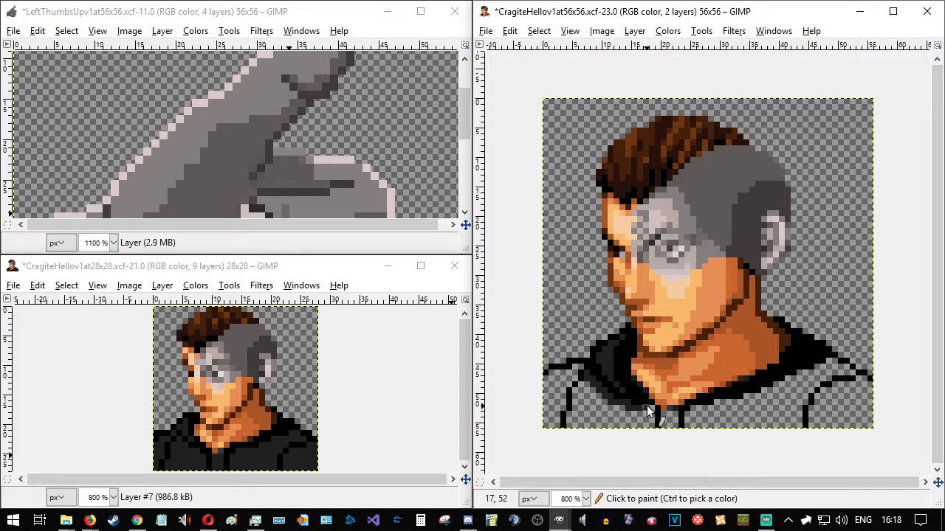
pyautogui.click(651, 424)
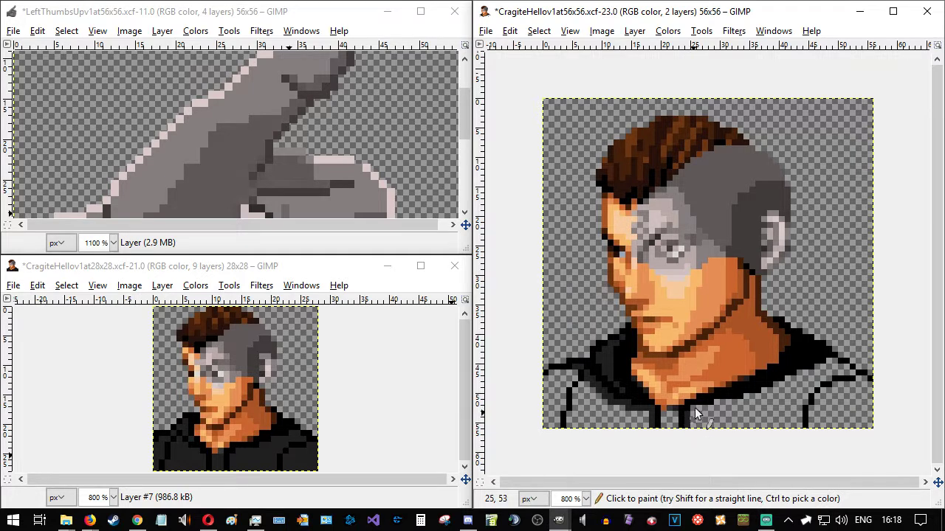
pyautogui.moveTo(691, 405); pyautogui.dragTo(712, 408)
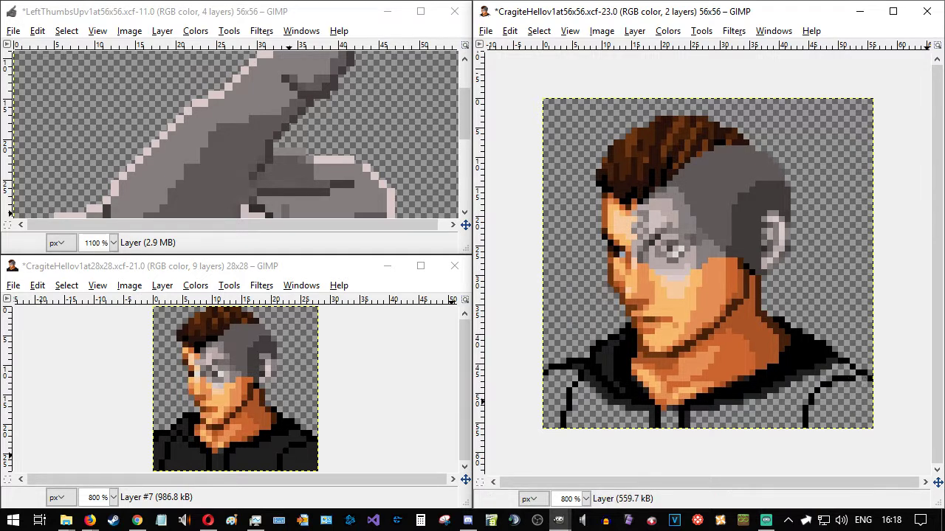
# - Bucket-fill the empty hoodie torso and sleeve areas of the 56x56 image with the dark grey
pyautogui.click(782, 420)
pyautogui.click(812, 425)
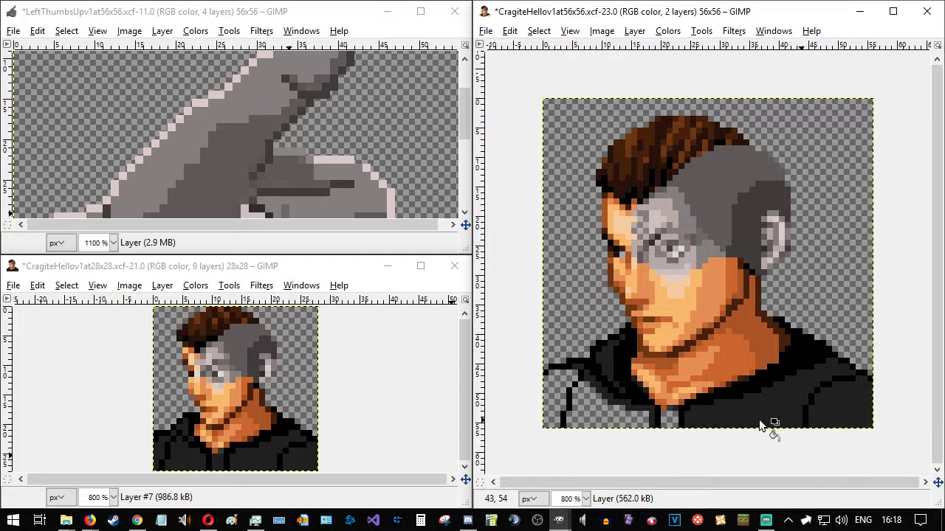
pyautogui.click(560, 391)
pyautogui.click(666, 421)
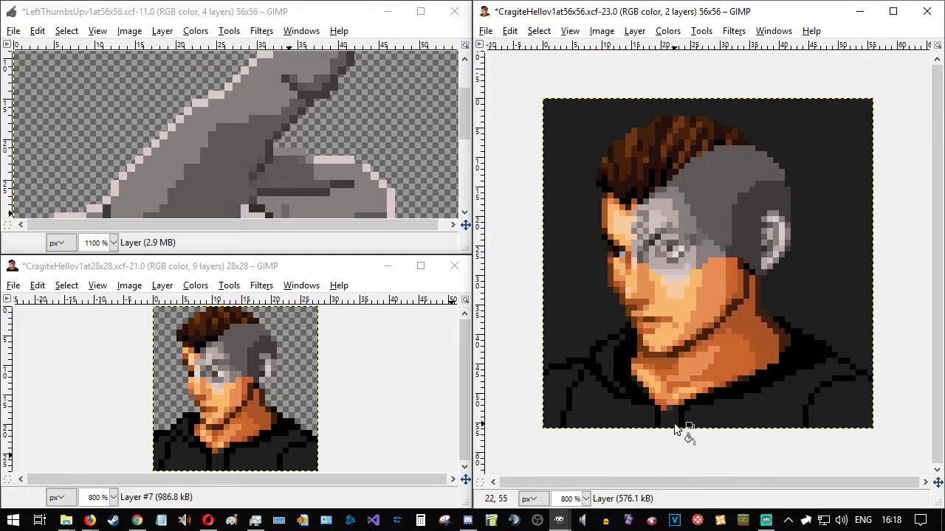
pyautogui.hotkey('ctrl', 'z')
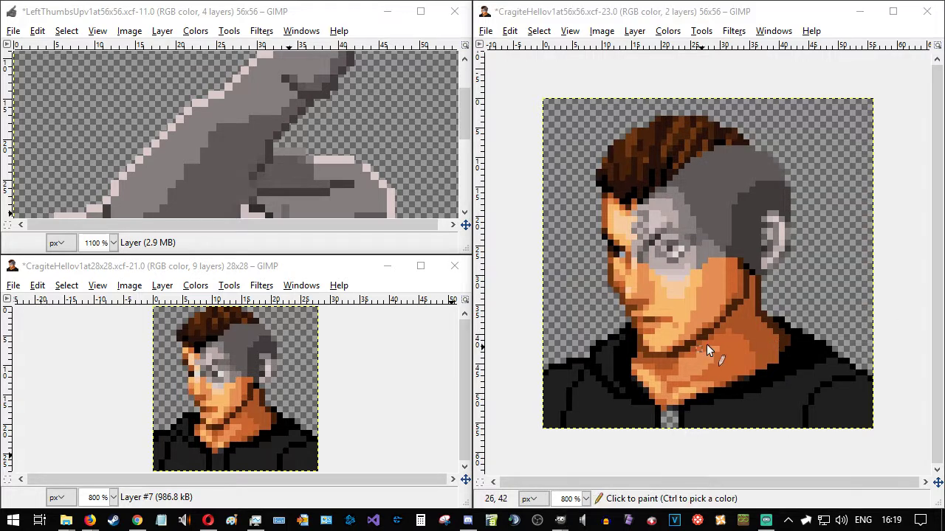
pyautogui.click(671, 417)
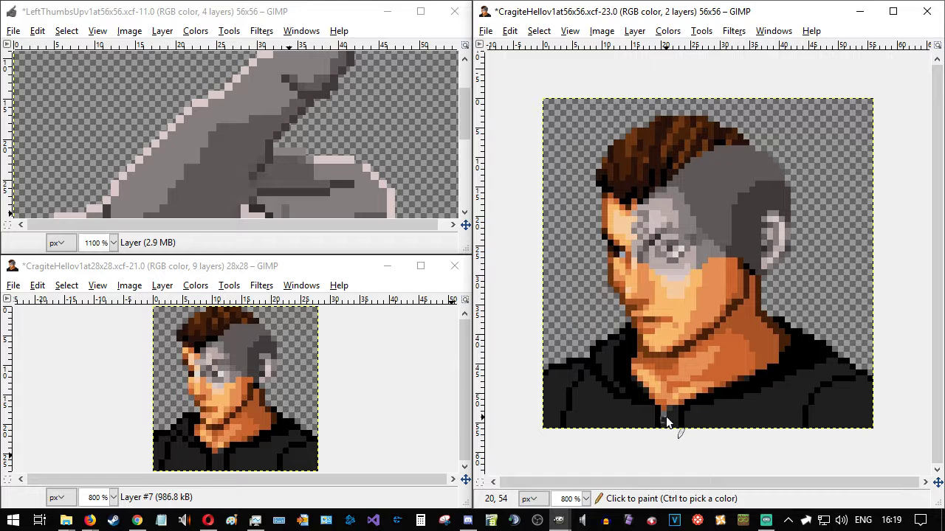
pyautogui.click(671, 421)
pyautogui.hotkey('ctrl', 'z')
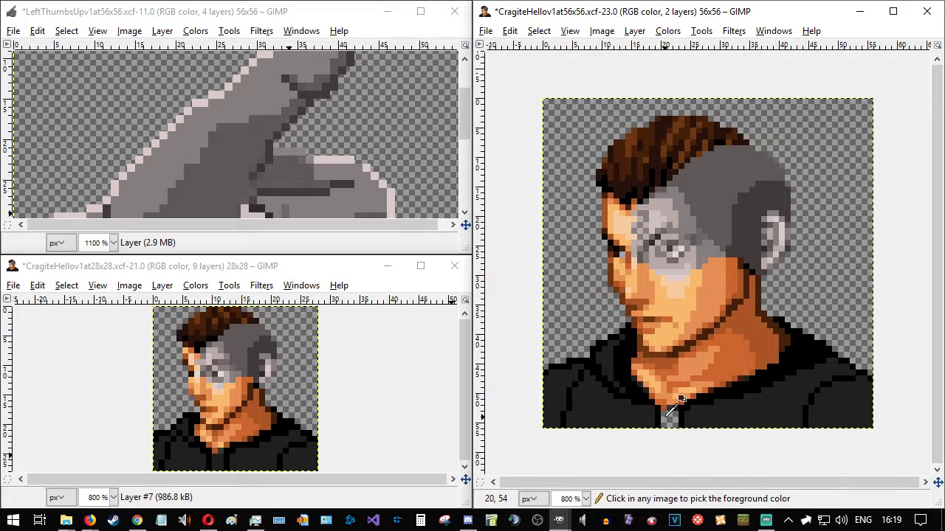
# - Fill the gap between the two vertical black lines with one dark grey and two lighter grey pixel columns, sampling the greys above it
pyautogui.scroll(2, 686, 405)
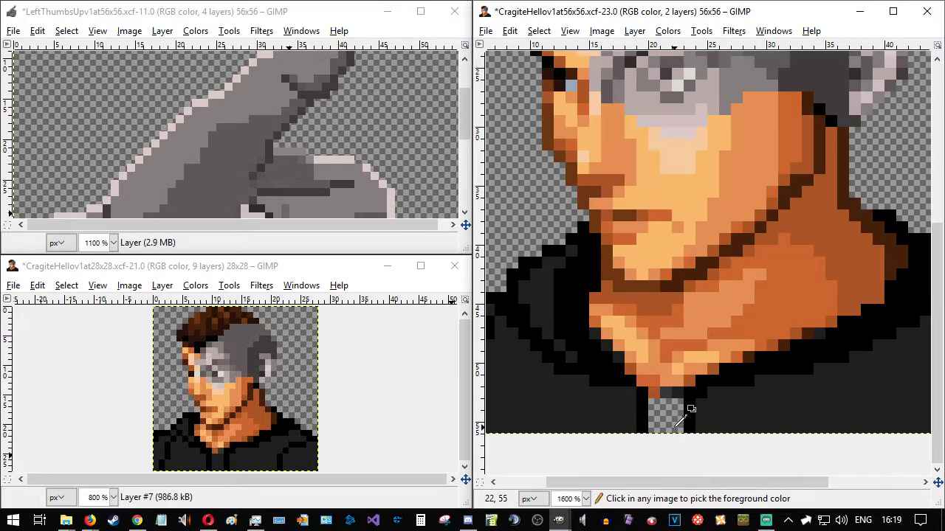
pyautogui.scroll(3, 680, 421)
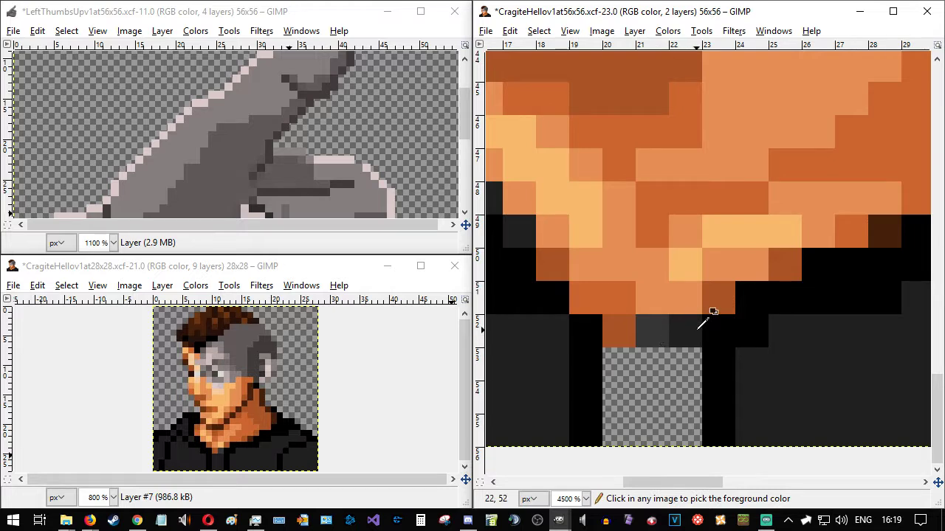
pyautogui.moveTo(685, 362); pyautogui.dragTo(689, 417)
pyautogui.hotkey('ctrl', 'z')
pyautogui.keyDown('ctrl'); pyautogui.click(680, 333); pyautogui.keyUp('ctrl')
pyautogui.moveTo(685, 358); pyautogui.dragTo(684, 440)
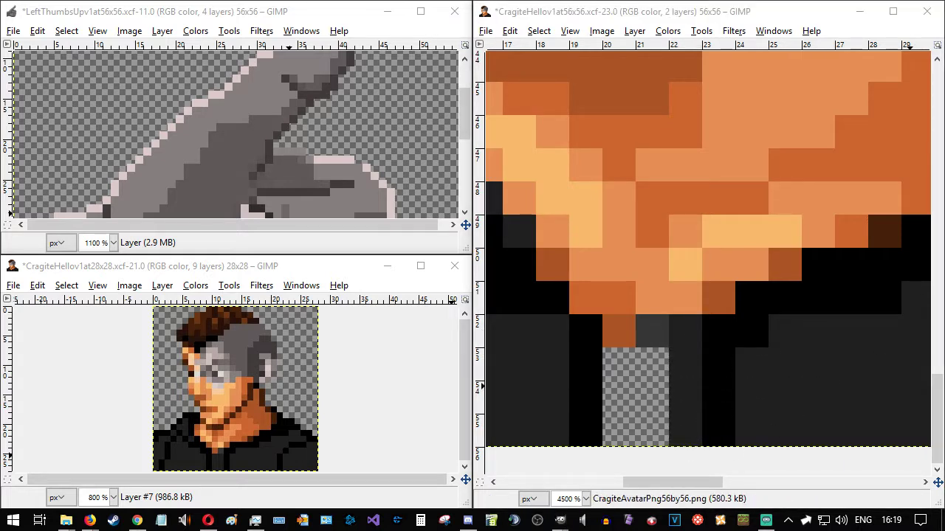
pyautogui.keyDown('ctrl'); pyautogui.click(639, 330); pyautogui.keyUp('ctrl')
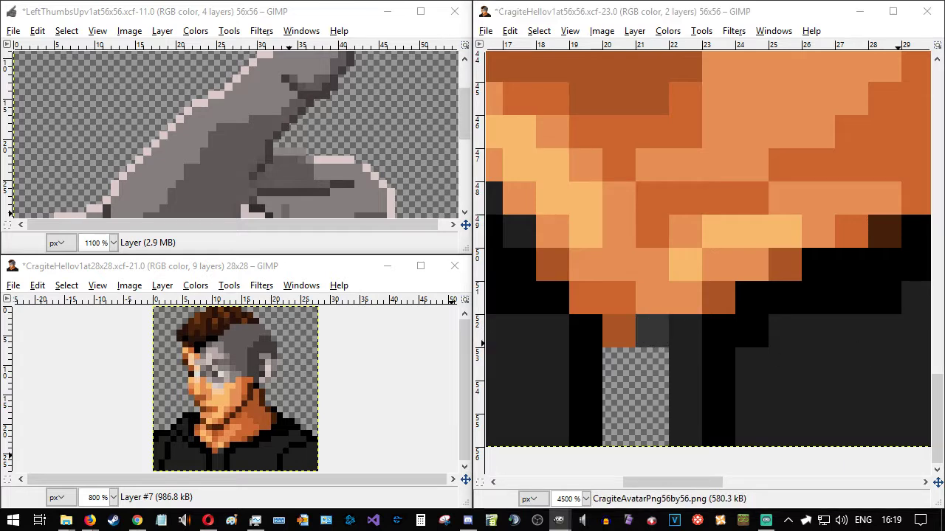
pyautogui.moveTo(655, 368); pyautogui.dragTo(653, 437)
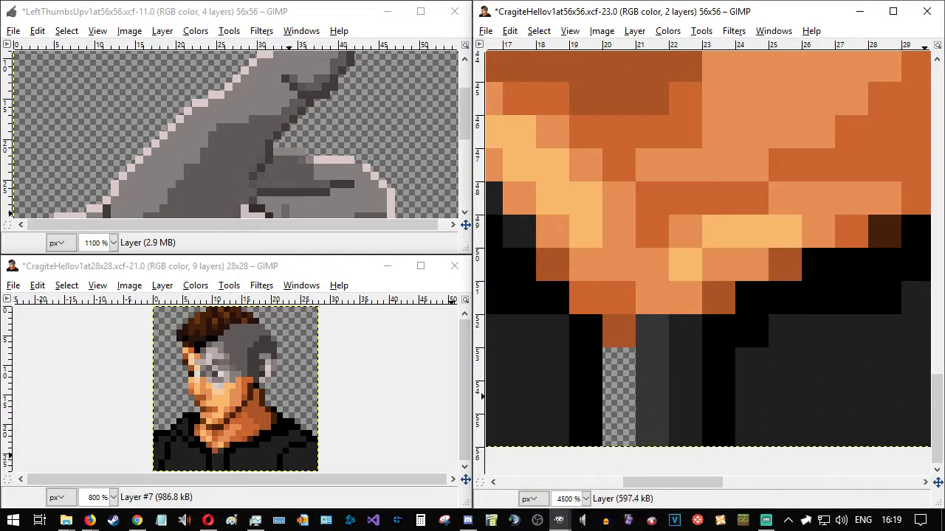
pyautogui.moveTo(618, 370); pyautogui.dragTo(618, 441)
pyautogui.scroll(-1, 782, 391)
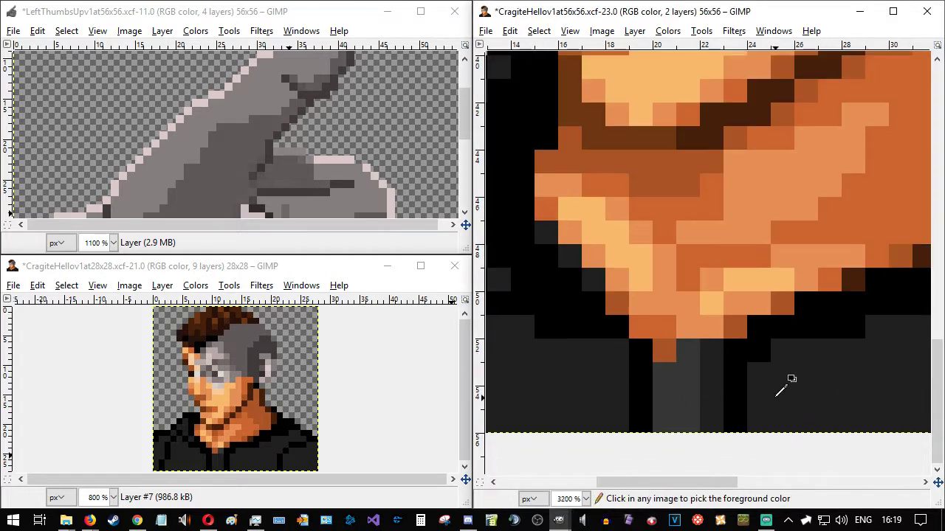
pyautogui.scroll(-4, 782, 391)
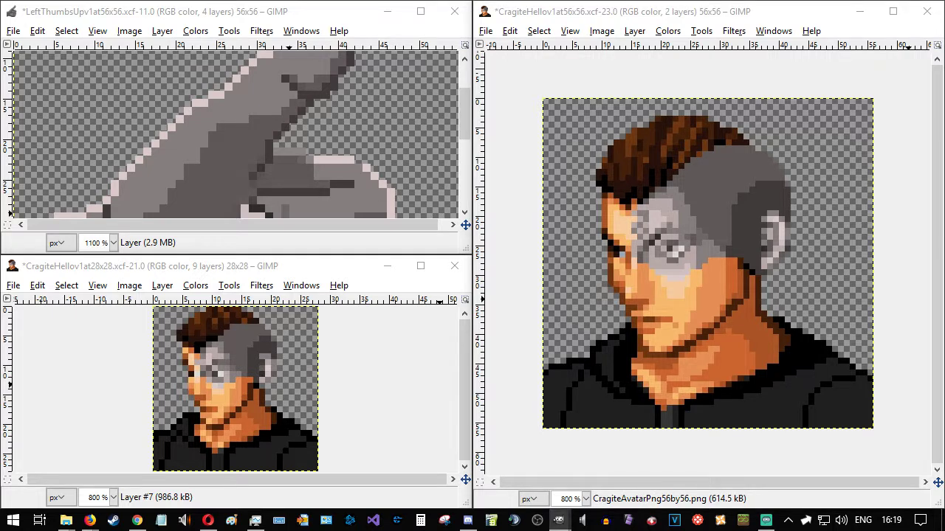
# - Add a new layer to the 56x56 image
pyautogui.hotkey('ctrl', 'shift', 'n')
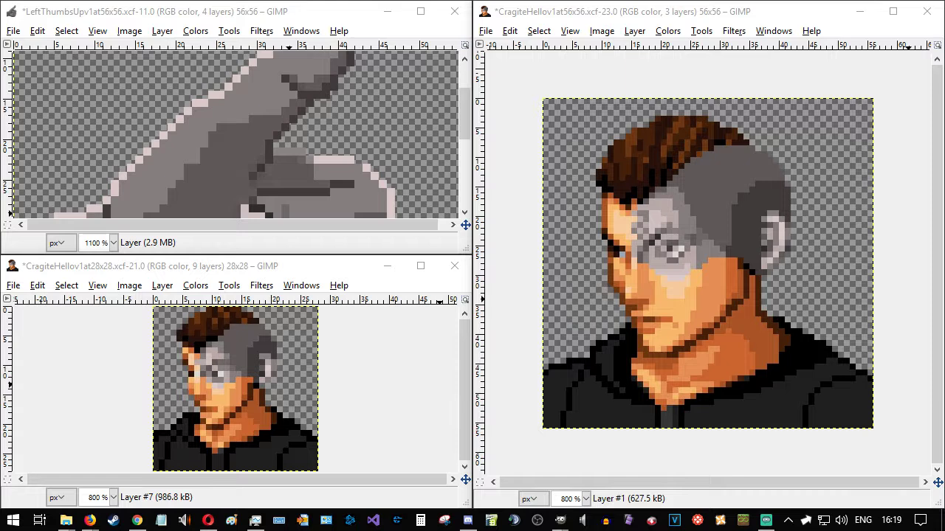
# - Place the text "HI" at size 10 px on the 56x56 image and move it beside the chin
pyautogui.click(563, 372)
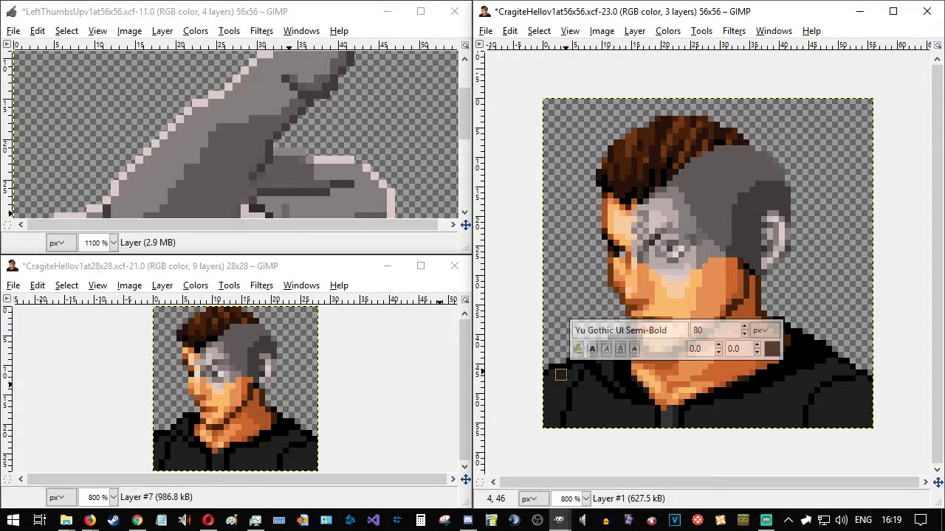
pyautogui.write('HI')
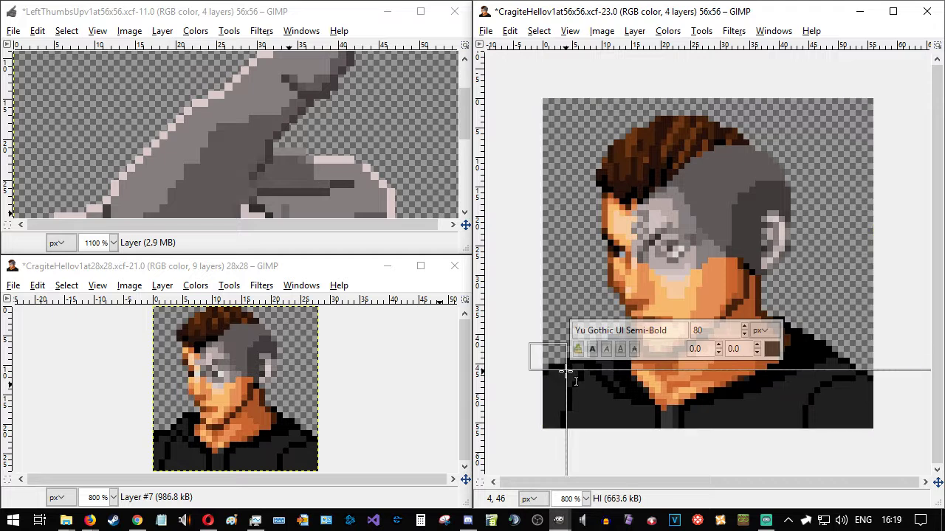
pyautogui.moveTo(726, 327); pyautogui.dragTo(657, 330)
pyautogui.write('10')
pyautogui.doubleClick(702, 447)
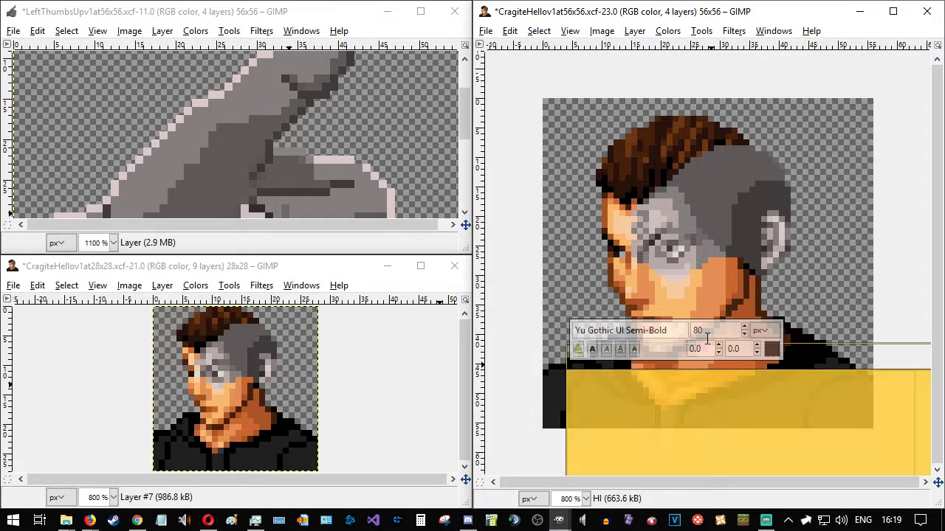
pyautogui.moveTo(706, 329); pyautogui.dragTo(687, 328)
pyautogui.write('10')
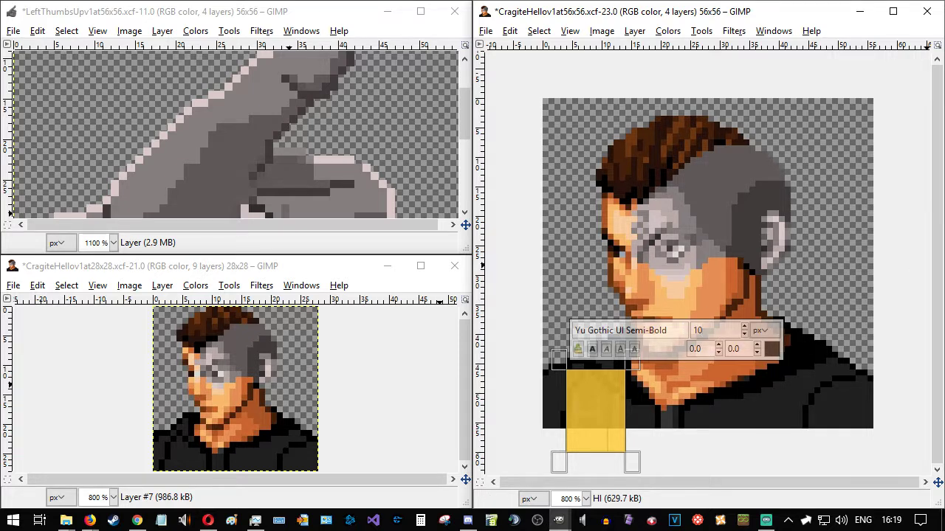
pyautogui.press('Escape')
pyautogui.press('m')
pyautogui.moveTo(577, 417); pyautogui.dragTo(559, 316)
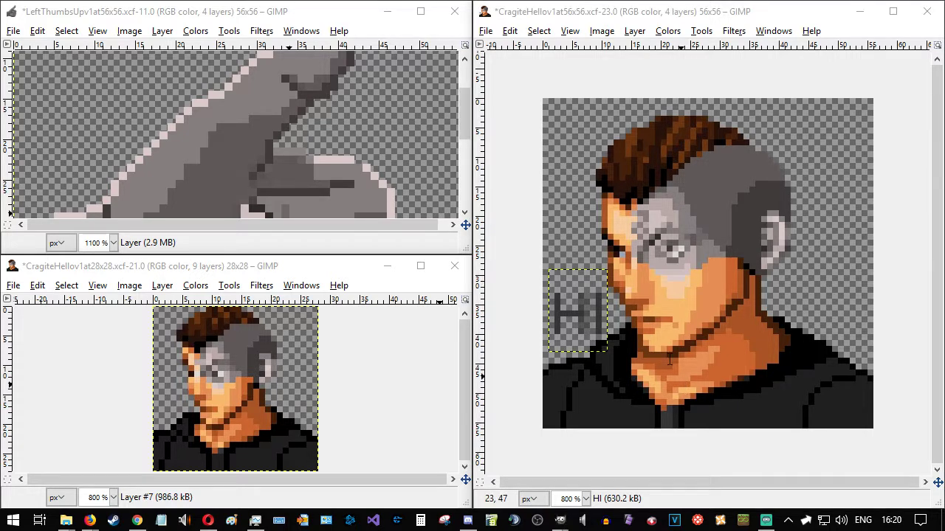
# - Recolour the "HI" text blue
pyautogui.press('t')
pyautogui.click(580, 319)
pyautogui.hotkey('ctrl', 'a')
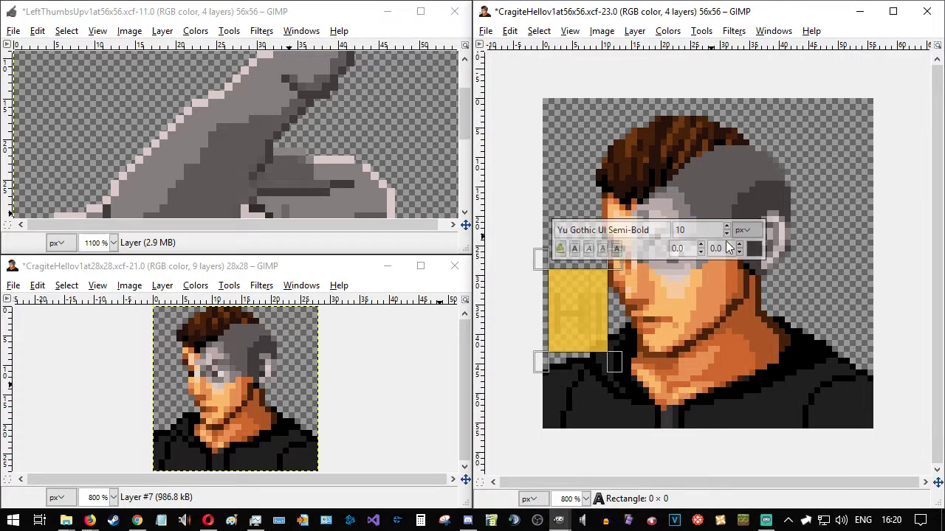
pyautogui.click(749, 248)
pyautogui.click(801, 330)
pyautogui.click(791, 366)
pyautogui.click(592, 369)
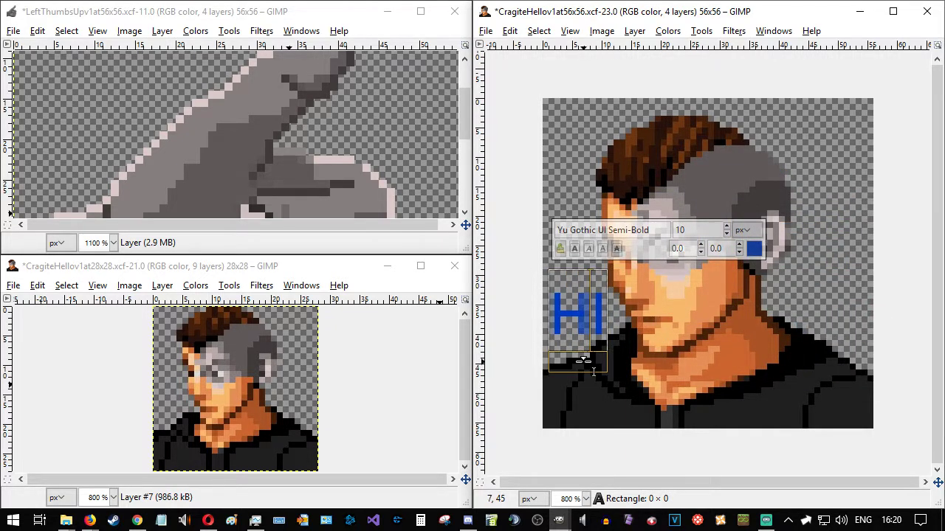
# - Enlarge the "HI" text to 20 px and move it against the canvas's left edge over the shoulder
pyautogui.hotkey('ctrl', 'a')
pyautogui.moveTo(685, 231); pyautogui.dragTo(663, 234)
pyautogui.write('20')
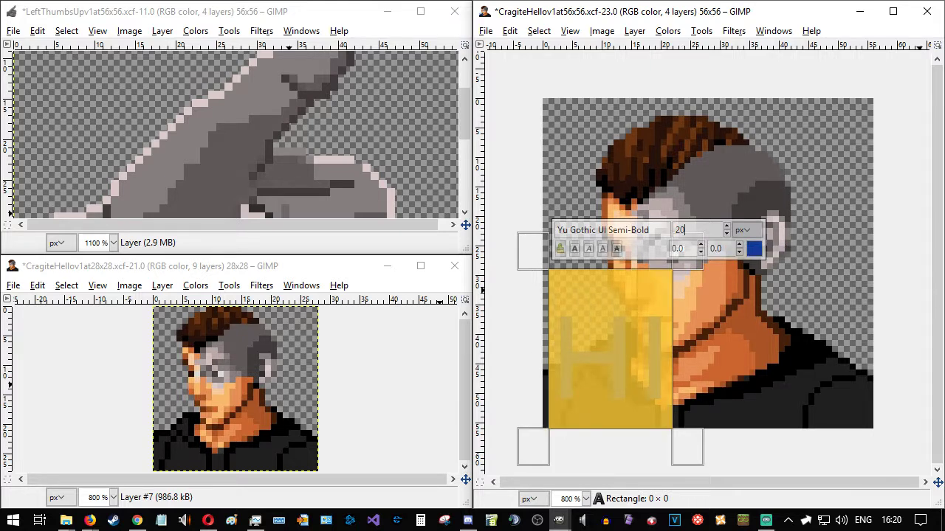
pyautogui.press('Escape')
pyautogui.press('m')
pyautogui.moveTo(608, 360); pyautogui.dragTo(607, 345)
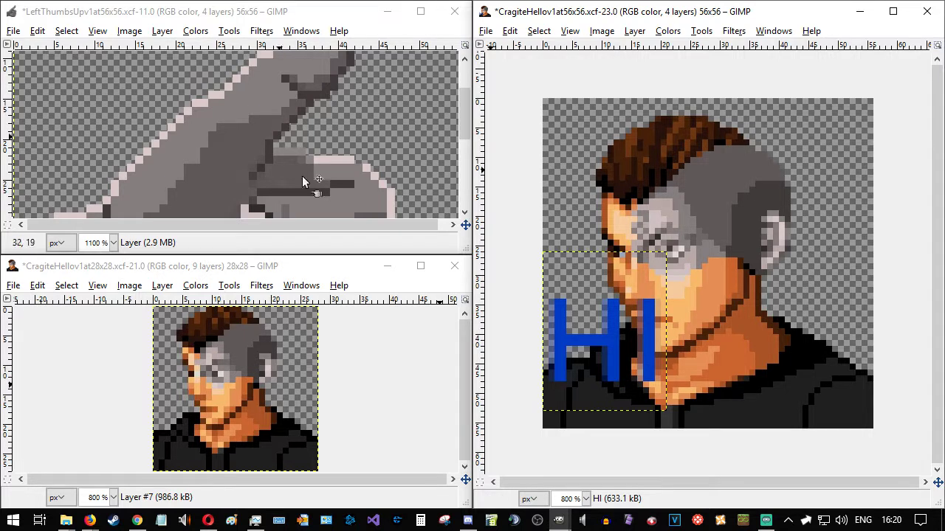
# - Show the finished HI badge in the 28x28 image and delete the HI text layer from the 56x56 image
pyautogui.click(347, 265)
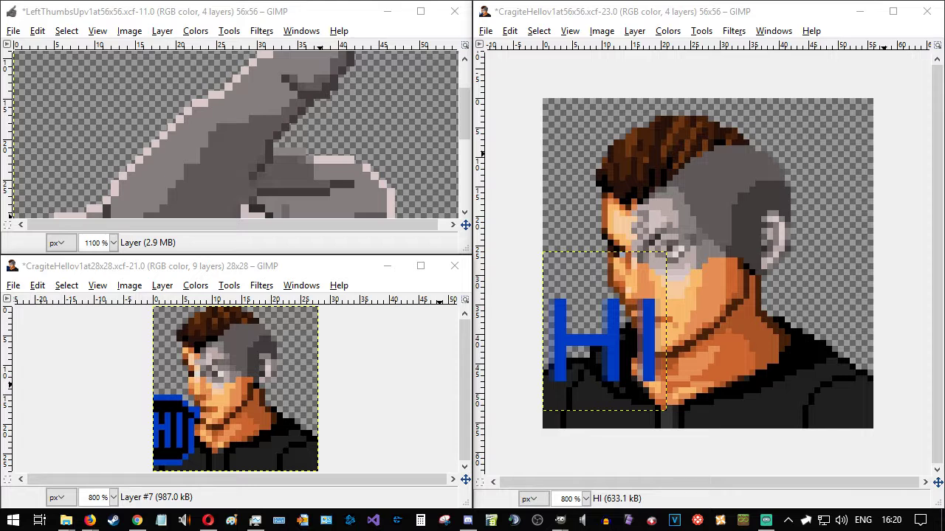
pyautogui.click(607, 11)
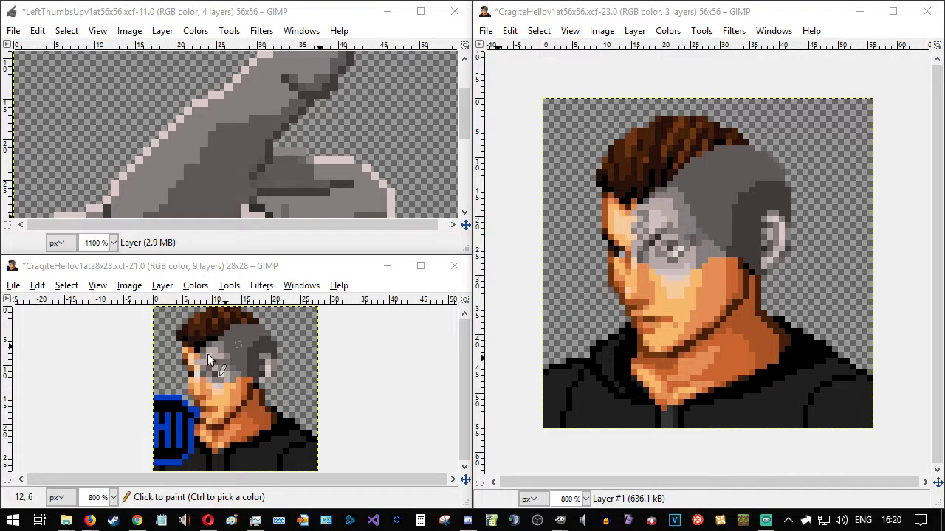
pyautogui.keyDown('ctrl'); pyautogui.click(178, 428); pyautogui.keyUp('ctrl')
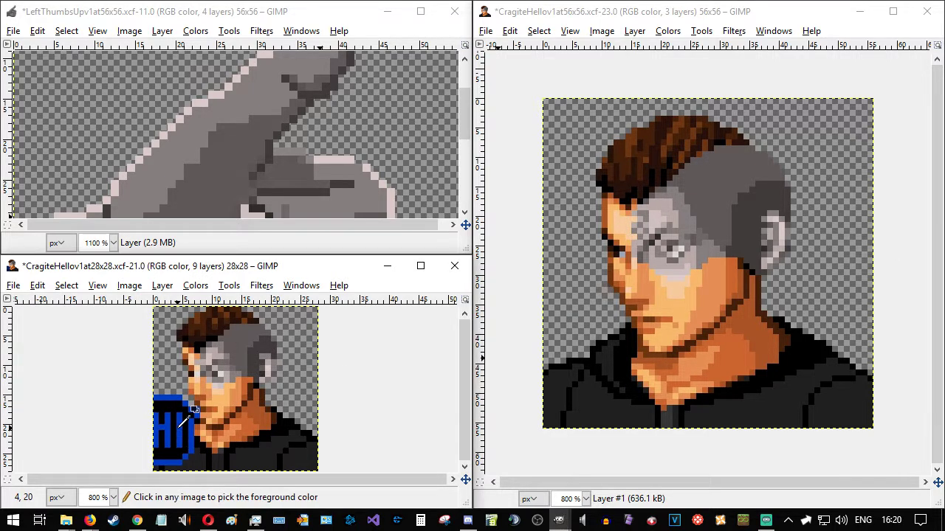
pyautogui.moveTo(576, 292); pyautogui.dragTo(584, 301)
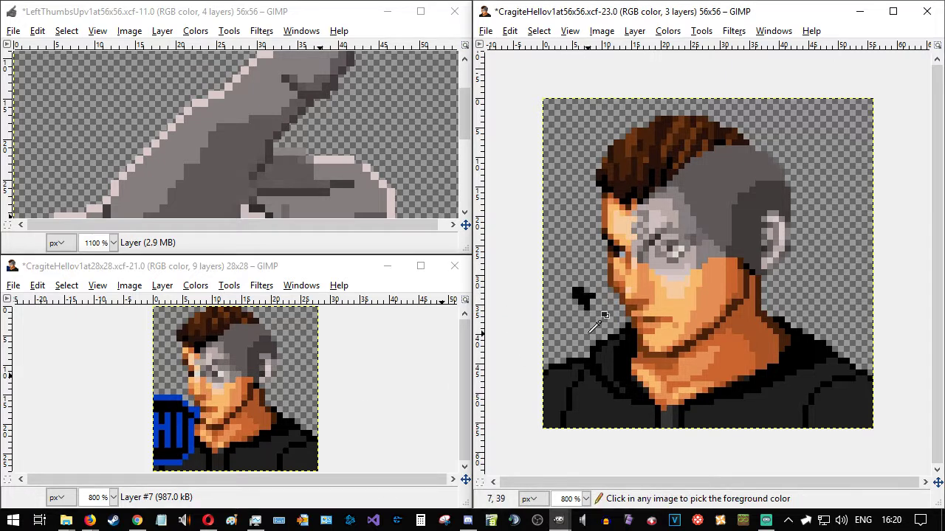
pyautogui.hotkey('ctrl', 'z')
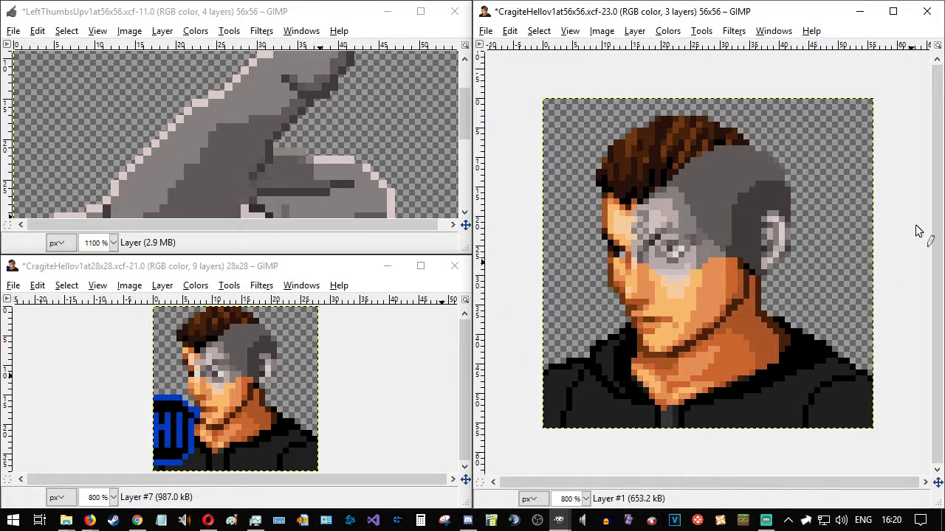
# - Sample the badge's blue from the 28x28 image and draw the speech-badge outline from the canvas's left edge to the mouth in the 56x56 image
pyautogui.click(320, 269)
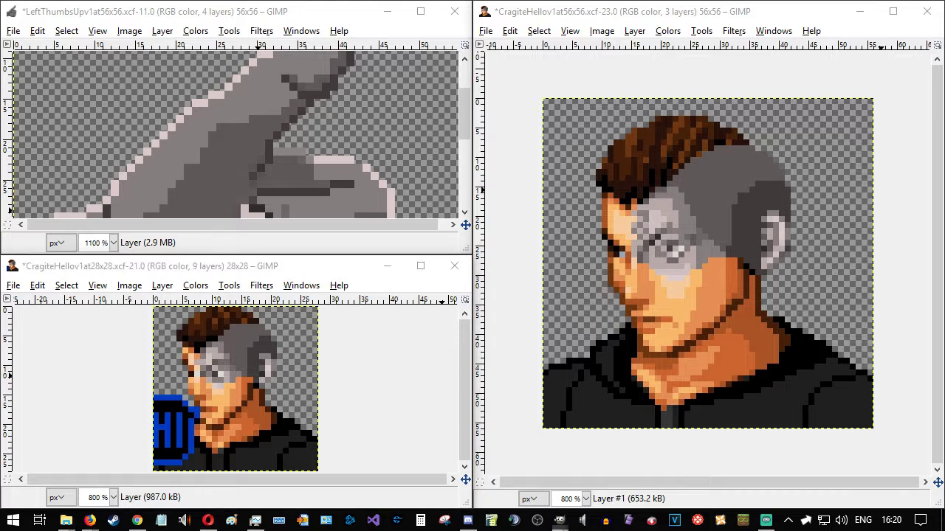
pyautogui.click(681, 18)
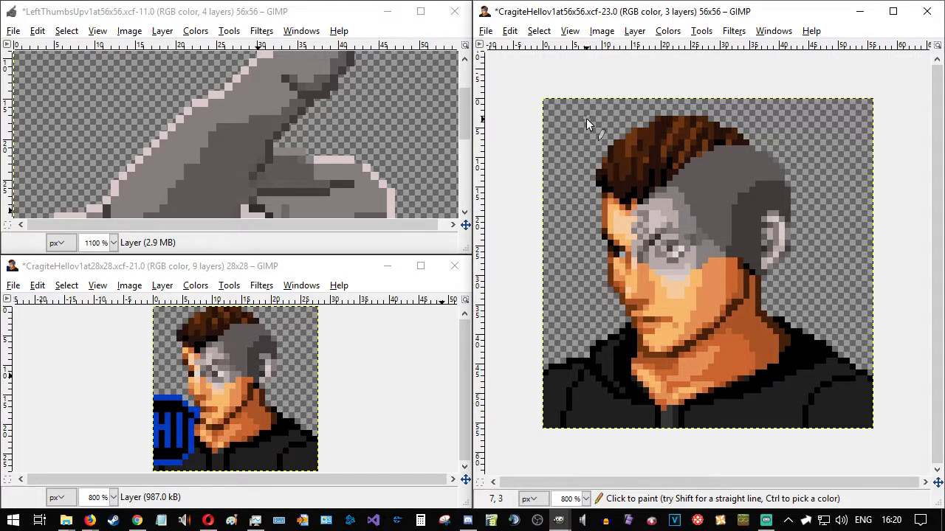
pyautogui.click(166, 397)
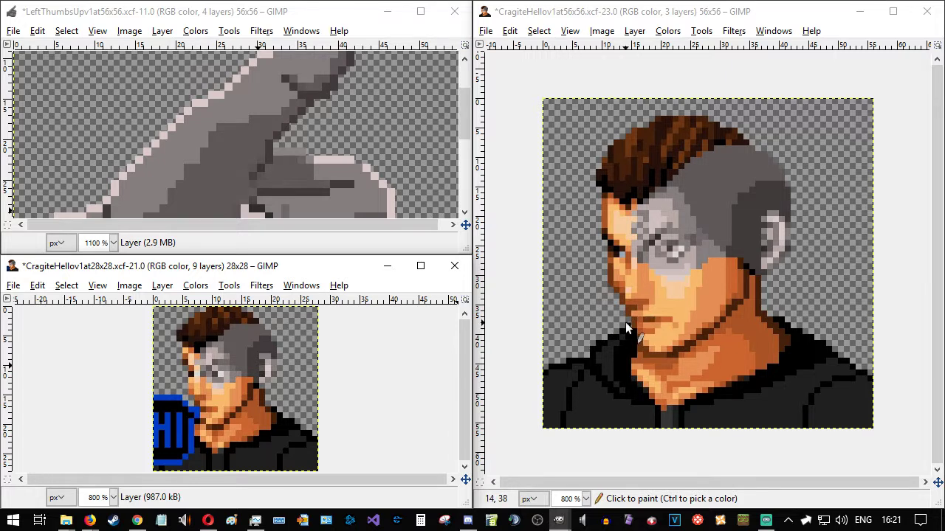
pyautogui.moveTo(626, 319)
pyautogui.mouseDown()
pyautogui.moveTo(600, 300)
pyautogui.moveTo(544, 298)
pyautogui.mouseUp()
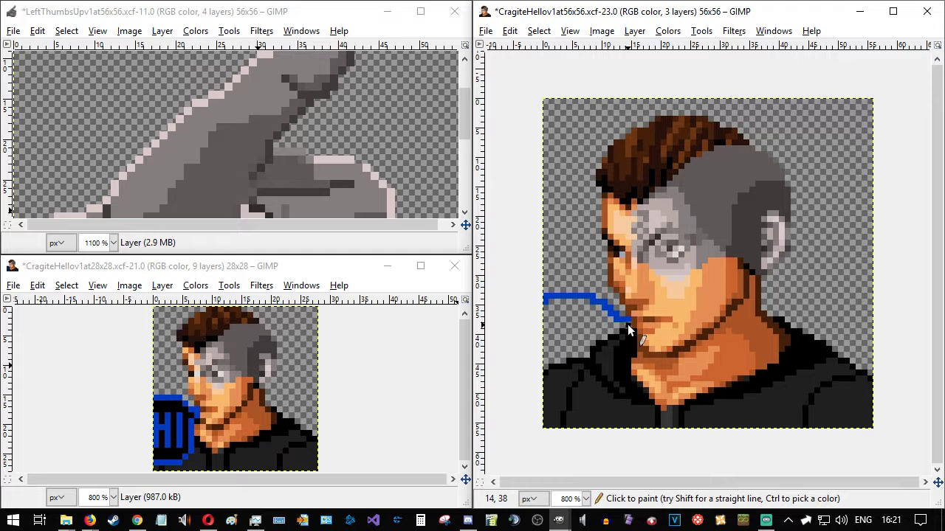
pyautogui.moveTo(625, 325)
pyautogui.mouseDown()
pyautogui.moveTo(608, 341)
pyautogui.moveTo(608, 394)
pyautogui.moveTo(594, 417)
pyautogui.moveTo(543, 413)
pyautogui.mouseUp()
# - Draw thick blue letters "HI" inside the badge outline of the 56x56 image
pyautogui.moveTo(549, 327); pyautogui.dragTo(552, 383)
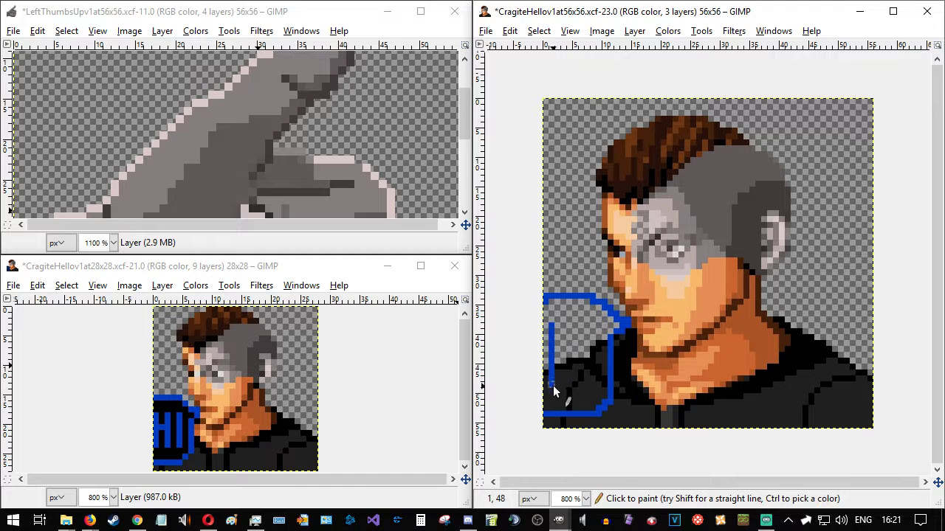
pyautogui.moveTo(552, 349); pyautogui.dragTo(562, 347)
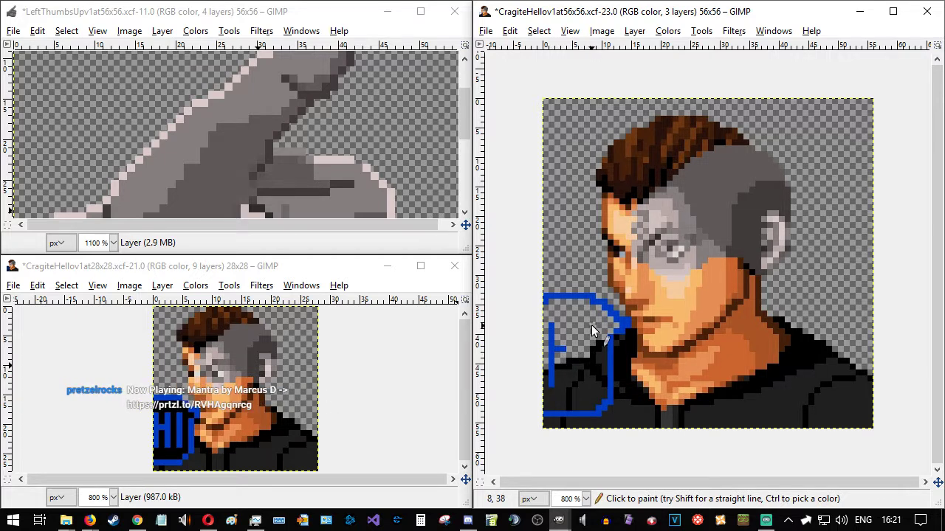
pyautogui.moveTo(591, 375); pyautogui.dragTo(590, 382)
pyautogui.moveTo(589, 383); pyautogui.dragTo(588, 356)
pyautogui.moveTo(558, 353); pyautogui.dragTo(559, 383)
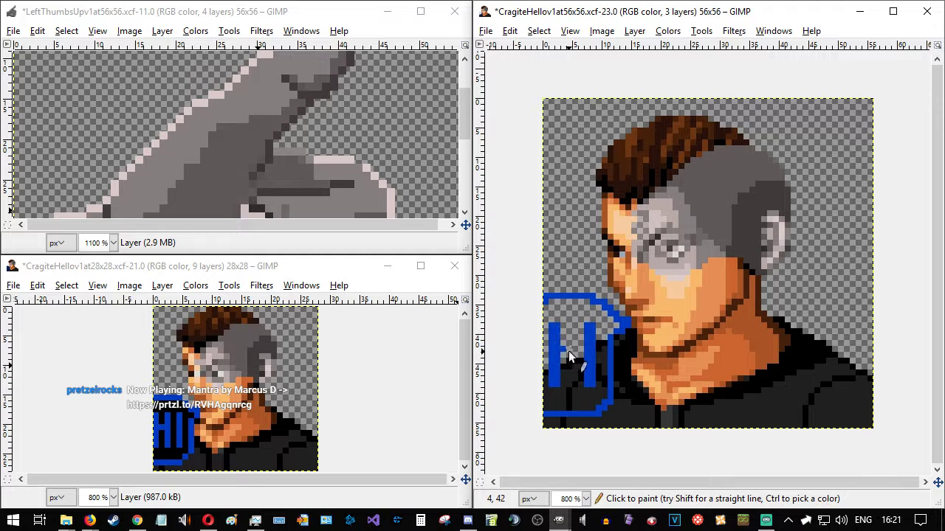
pyautogui.moveTo(574, 353); pyautogui.dragTo(574, 324)
pyautogui.moveTo(597, 380); pyautogui.dragTo(598, 324)
pyautogui.moveTo(578, 381)
pyautogui.mouseDown()
pyautogui.moveTo(581, 327)
pyautogui.moveTo(568, 356)
pyautogui.mouseUp()
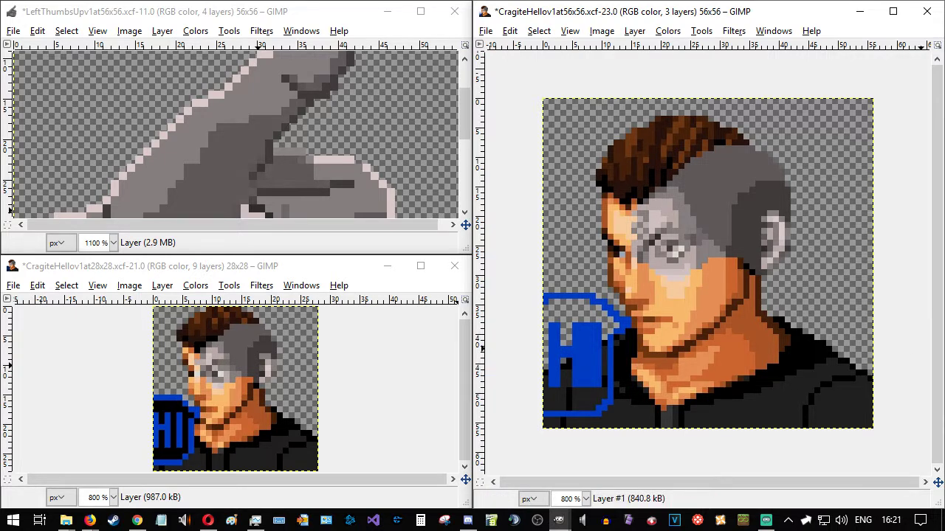
# - Select and erase the narrow blue column between the H and the I, then clear the selection
pyautogui.press('r')
pyautogui.moveTo(584, 330); pyautogui.dragTo(586, 391)
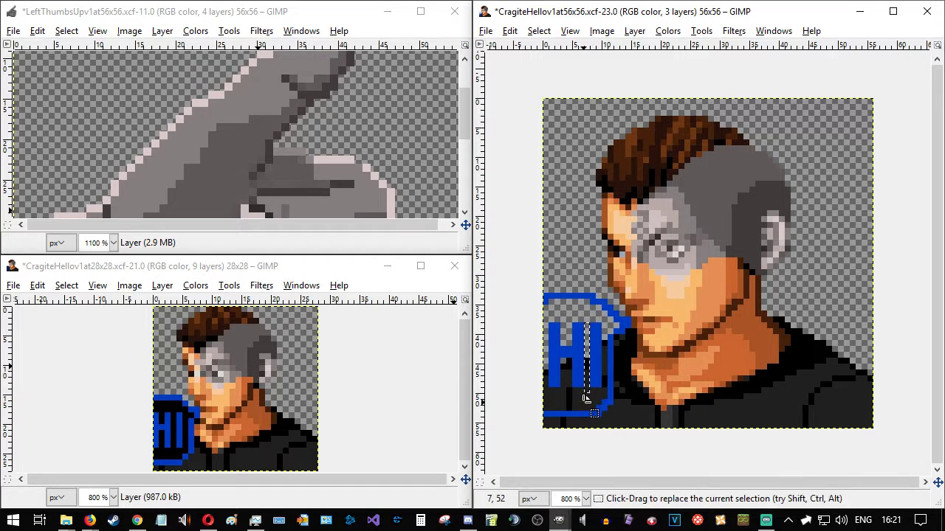
pyautogui.click(640, 410)
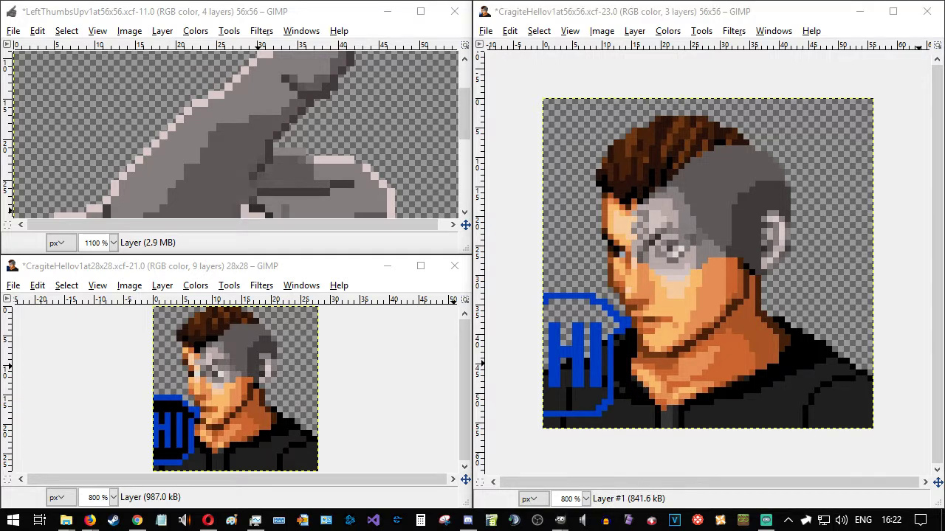
# - Fill the badge background with black sampled from the 28x28 badge and add a new layer to the 56x56 image
pyautogui.click(167, 457)
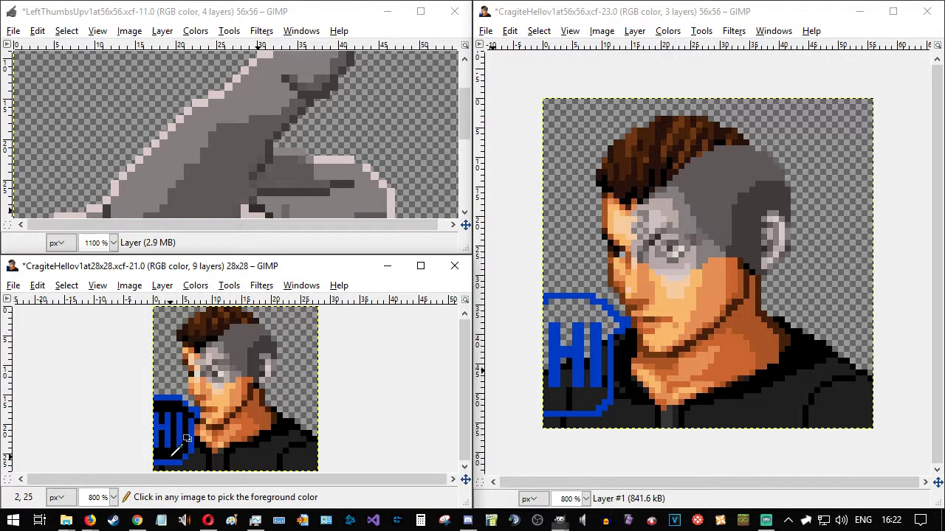
pyautogui.click(558, 305)
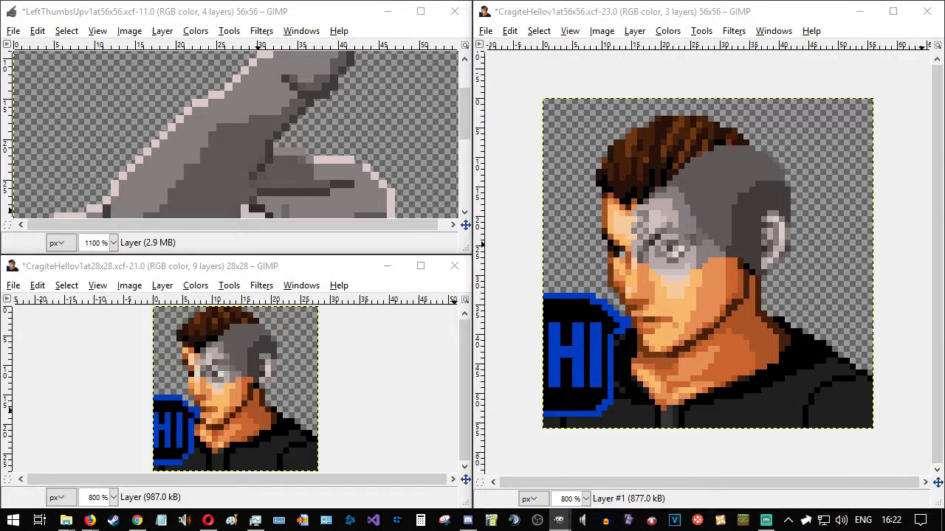
pyautogui.press('Return')
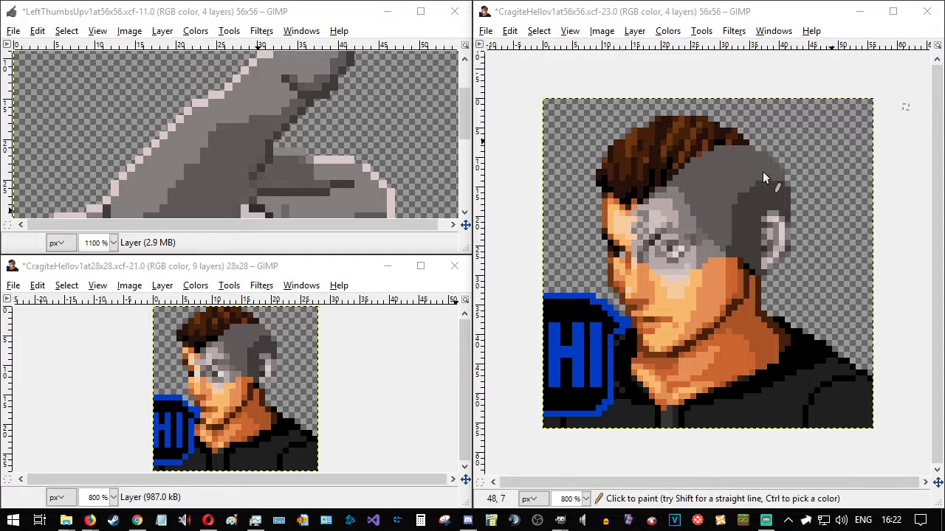
# - Show the raised grey hand in the 28x28 image, expand its window to half the screen and zoom to 1600%
pyautogui.click(359, 275)
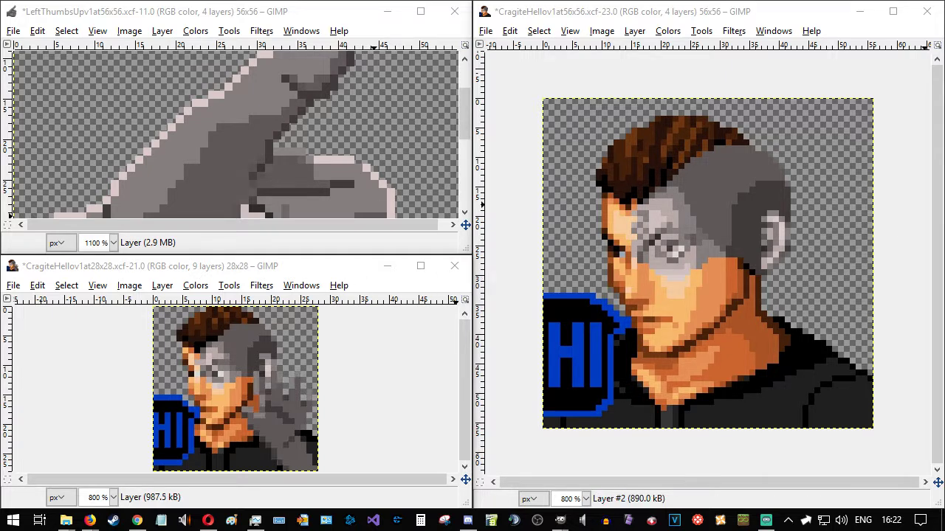
pyautogui.moveTo(302, 270); pyautogui.dragTo(2, 239)
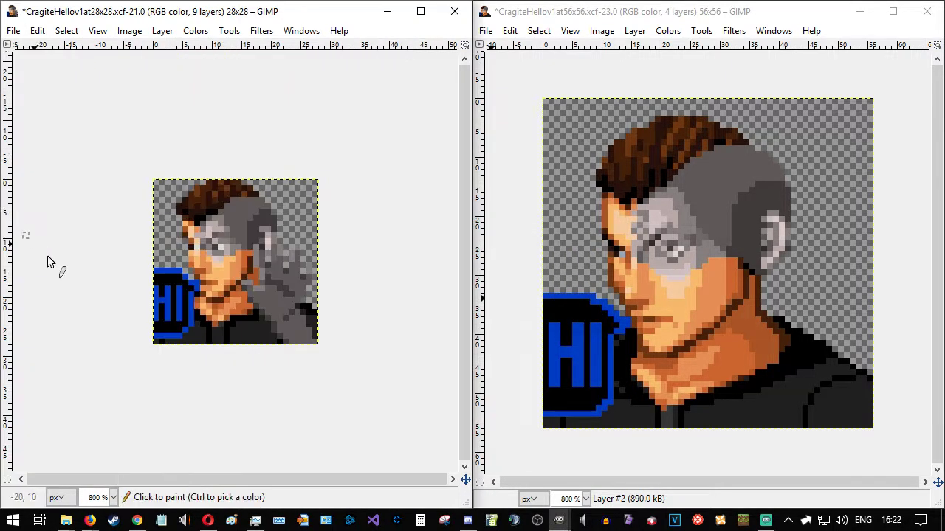
pyautogui.keyDown('ctrl'); pyautogui.scroll(3, 259, 254); pyautogui.keyUp('ctrl')
pyautogui.keyDown('ctrl'); pyautogui.scroll(-1, 293, 248); pyautogui.keyUp('ctrl')
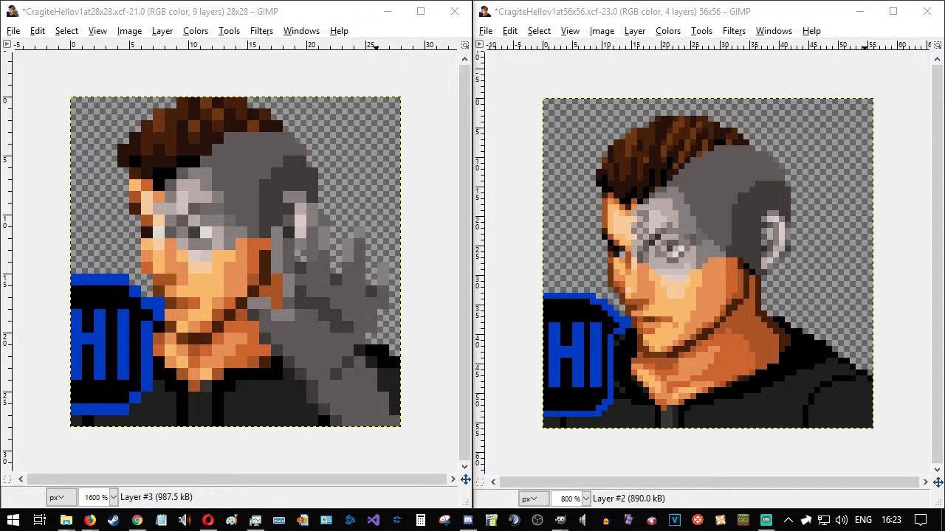
# - Sample the grey of the arm in the 28x28 image and draw the outer edge of the forearm in the 56x56 image
pyautogui.click(337, 17)
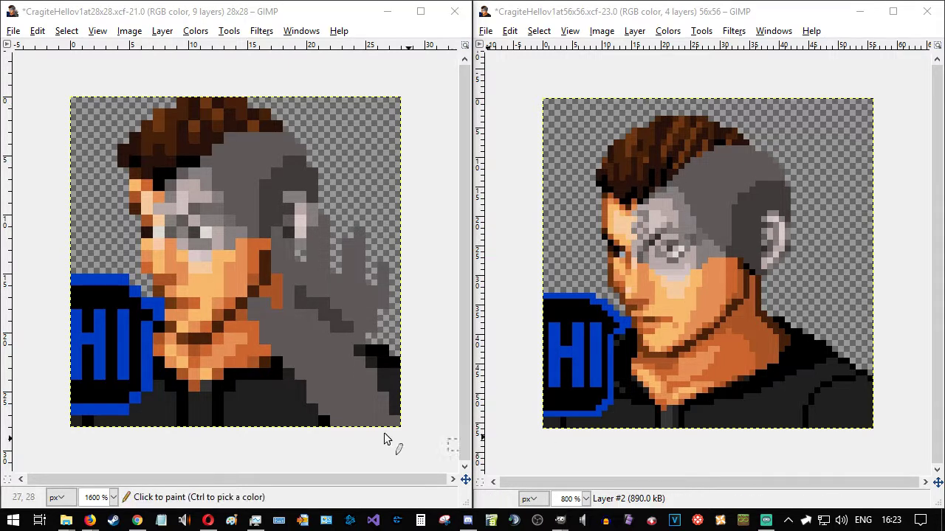
pyautogui.keyDown('ctrl'); pyautogui.click(348, 400); pyautogui.keyUp('ctrl')
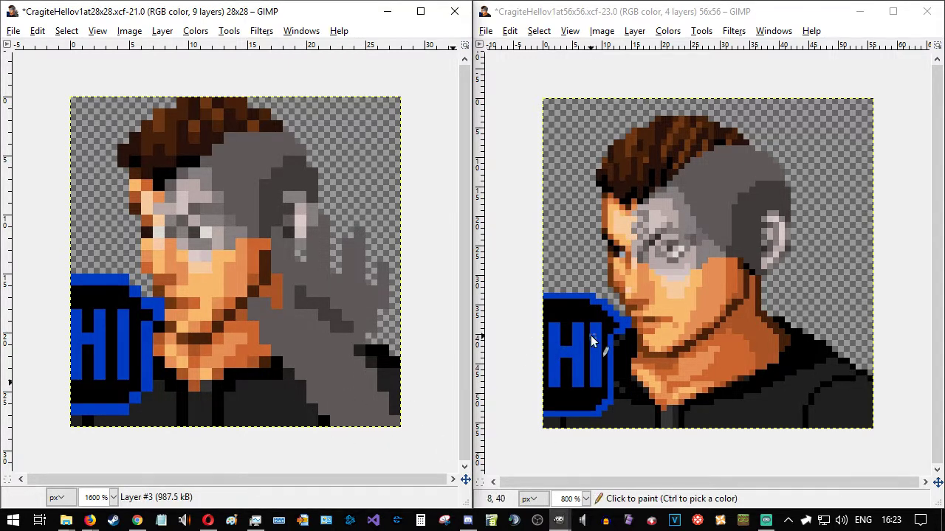
pyautogui.click(824, 17)
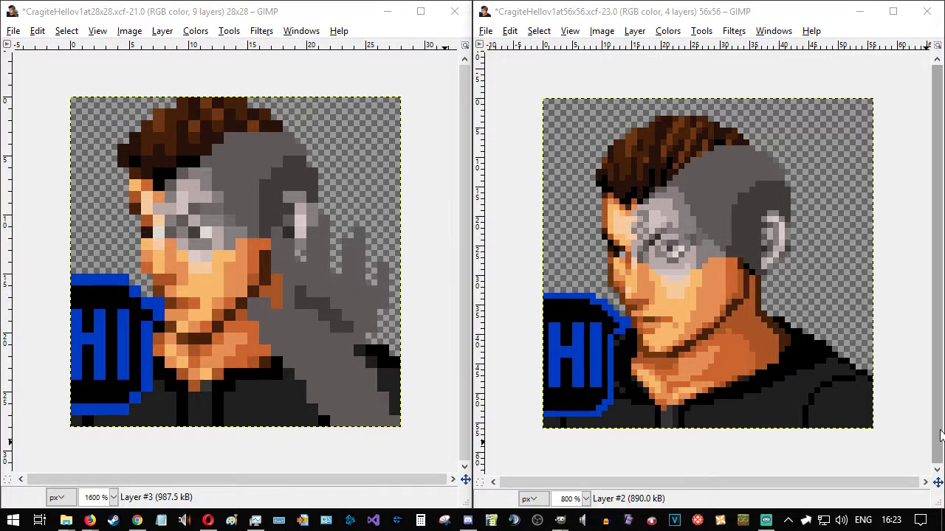
pyautogui.click(873, 434)
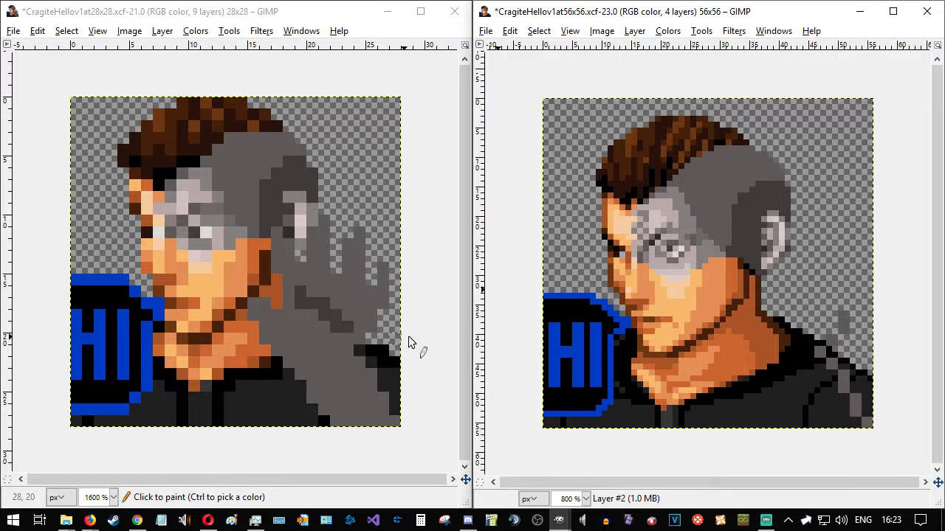
# - Outline the outer side of the palm and the little finger in the 56x56 image, matching the enlarged 28x28 hand
pyautogui.scroll(1, 437, 332)
pyautogui.scroll(1, 450, 338)
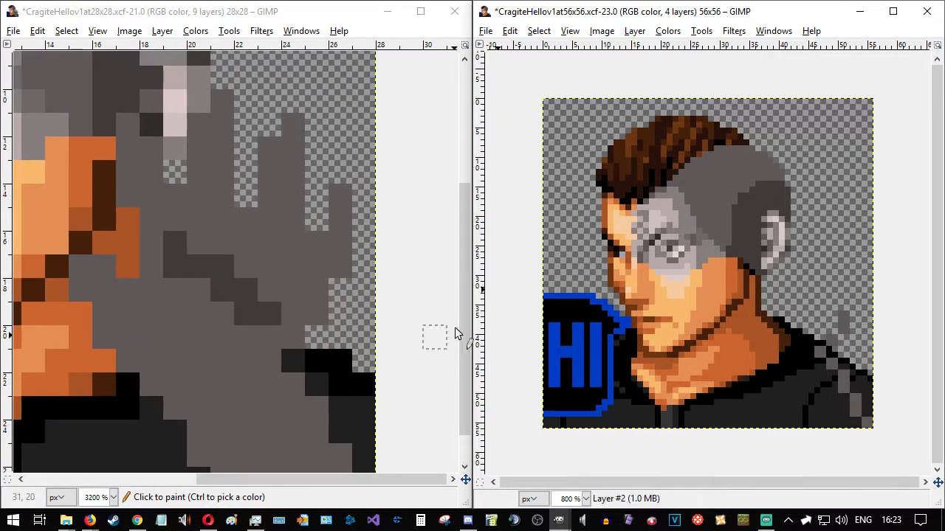
pyautogui.click(465, 310)
pyautogui.moveTo(465, 306); pyautogui.dragTo(465, 329)
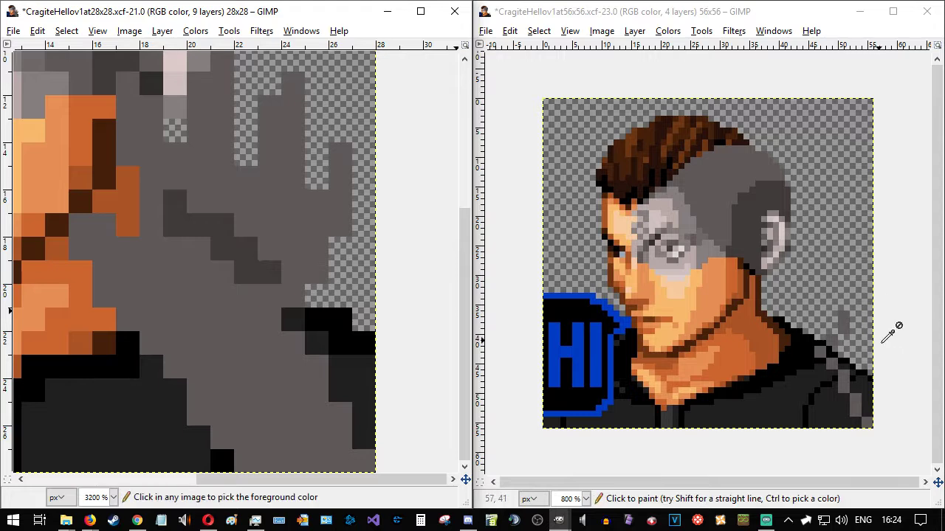
pyautogui.scroll(1, 888, 354)
pyautogui.scroll(1, 889, 359)
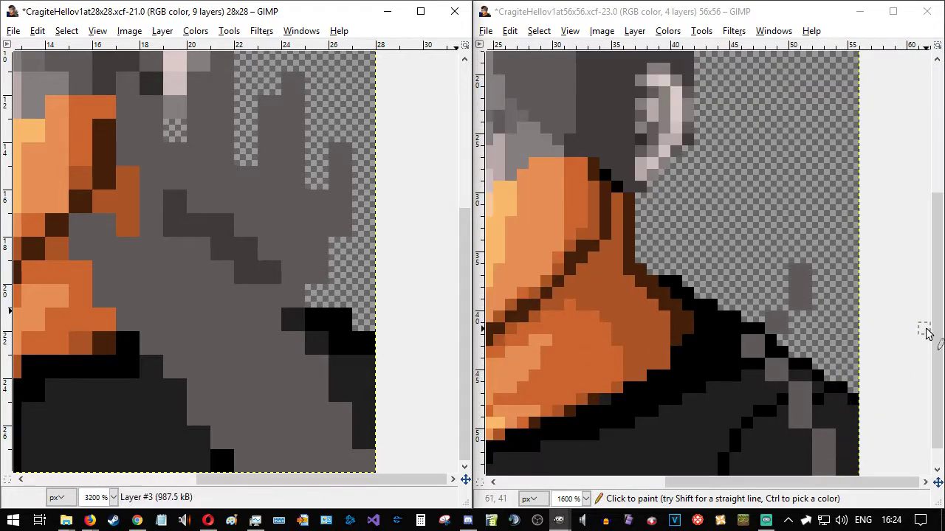
pyautogui.moveTo(935, 332); pyautogui.dragTo(939, 346)
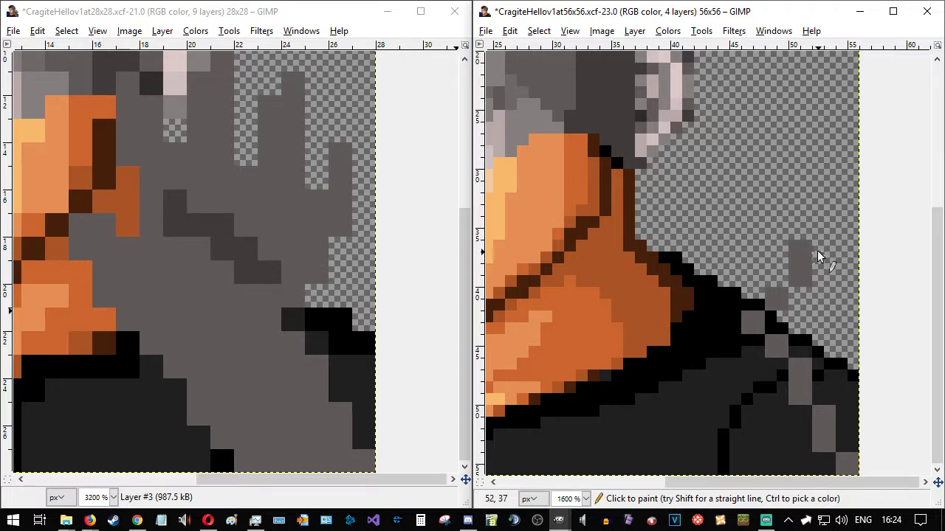
pyautogui.moveTo(815, 234)
pyautogui.mouseDown()
pyautogui.moveTo(825, 154)
pyautogui.moveTo(826, 228)
pyautogui.mouseUp()
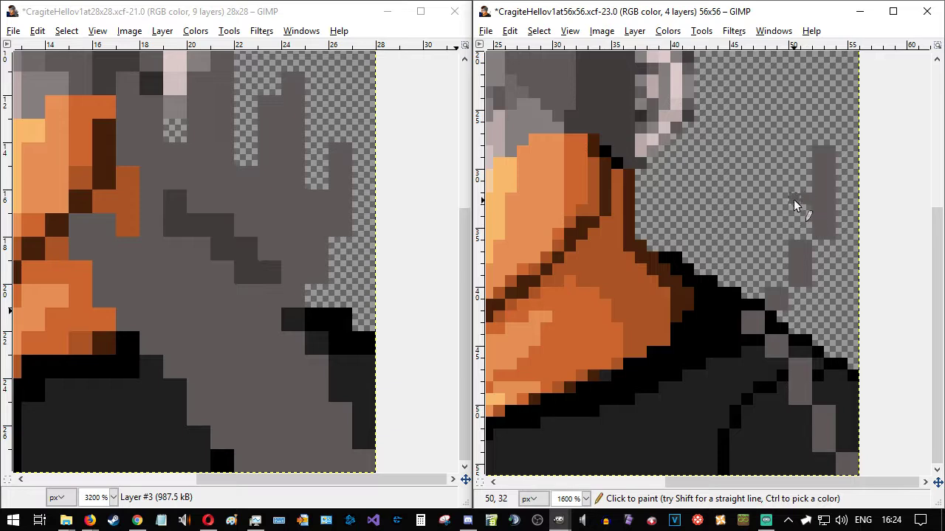
# - Draw the gap beside the little finger and outline the ring finger in grey in the 56x56 image
pyautogui.moveTo(793, 199)
pyautogui.mouseDown()
pyautogui.moveTo(783, 199)
pyautogui.moveTo(803, 218)
pyautogui.moveTo(790, 218)
pyautogui.mouseUp()
pyautogui.hotkey('ctrl', 'z')
pyautogui.moveTo(781, 122)
pyautogui.mouseDown()
pyautogui.moveTo(780, 81)
pyautogui.moveTo(770, 81)
pyautogui.moveTo(767, 101)
pyautogui.moveTo(752, 110)
pyautogui.moveTo(769, 114)
pyautogui.moveTo(746, 120)
pyautogui.mouseUp()
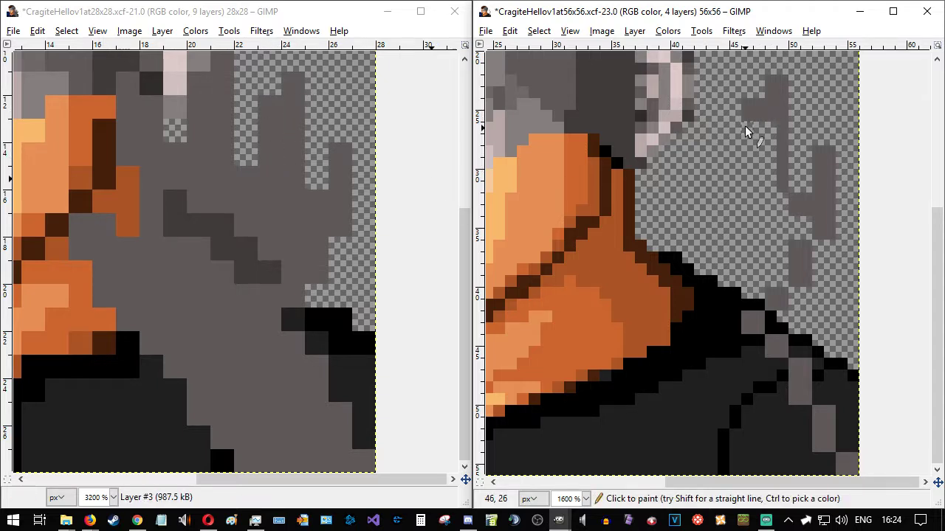
pyautogui.moveTo(745, 129)
pyautogui.mouseDown()
pyautogui.moveTo(745, 159)
pyautogui.moveTo(754, 139)
pyautogui.moveTo(754, 158)
pyautogui.mouseUp()
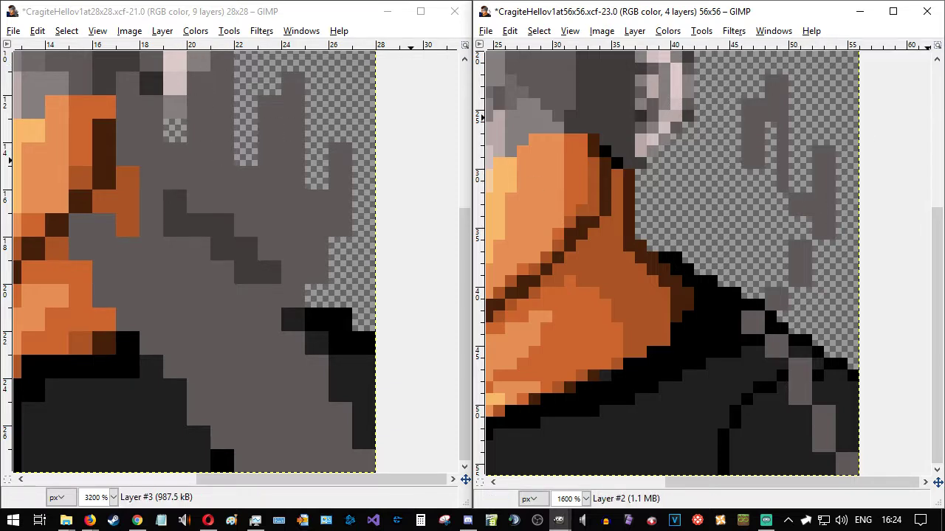
# - Copy the ring finger's tip outline, paste it beside the ear as the middle finger and anchor it
pyautogui.press('r')
pyautogui.moveTo(788, 75); pyautogui.dragTo(688, 121)
pyautogui.hotkey('ctrl', 'c')
pyautogui.hotkey('ctrl', 'v')
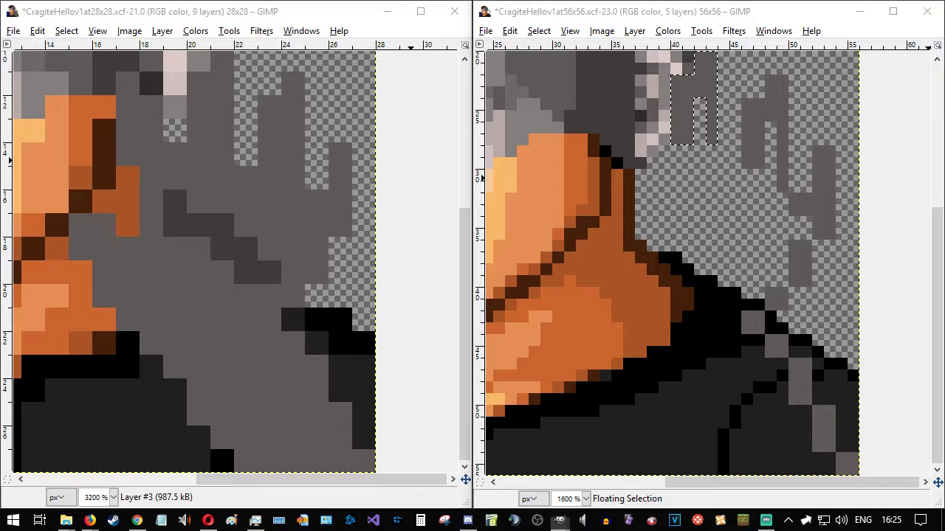
pyautogui.hotkey('ctrl', 'h')
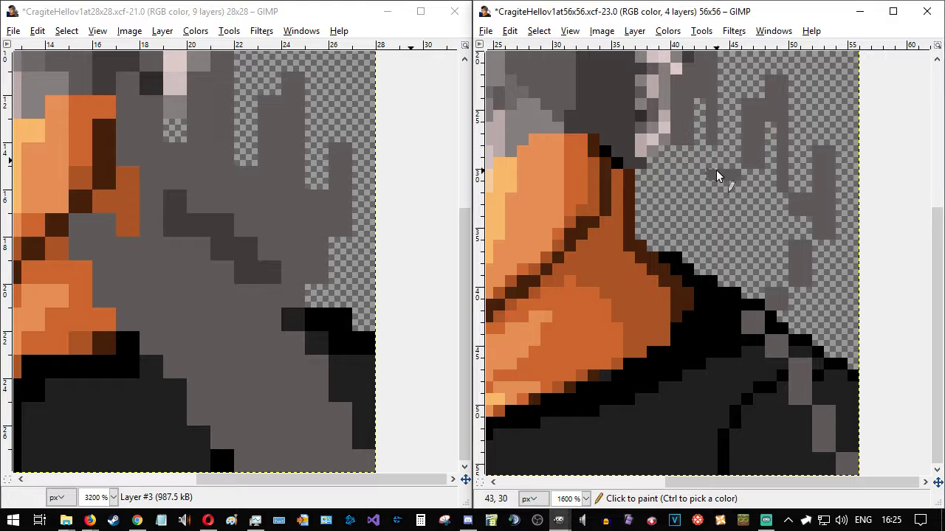
# - Connect the middle and ring fingers and outline the index finger over the ear and down the back of the neck
pyautogui.moveTo(714, 157)
pyautogui.mouseDown()
pyautogui.moveTo(740, 181)
pyautogui.moveTo(725, 185)
pyautogui.mouseUp()
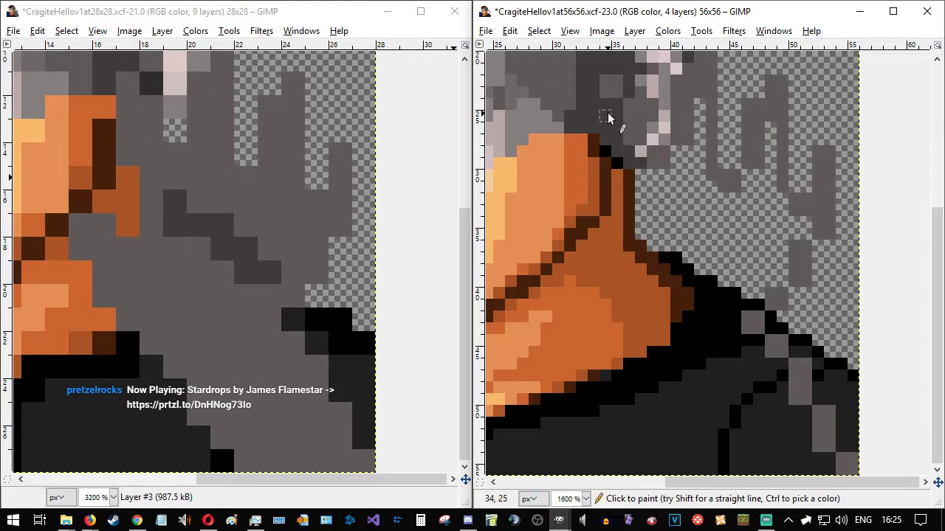
pyautogui.moveTo(603, 108); pyautogui.dragTo(603, 150)
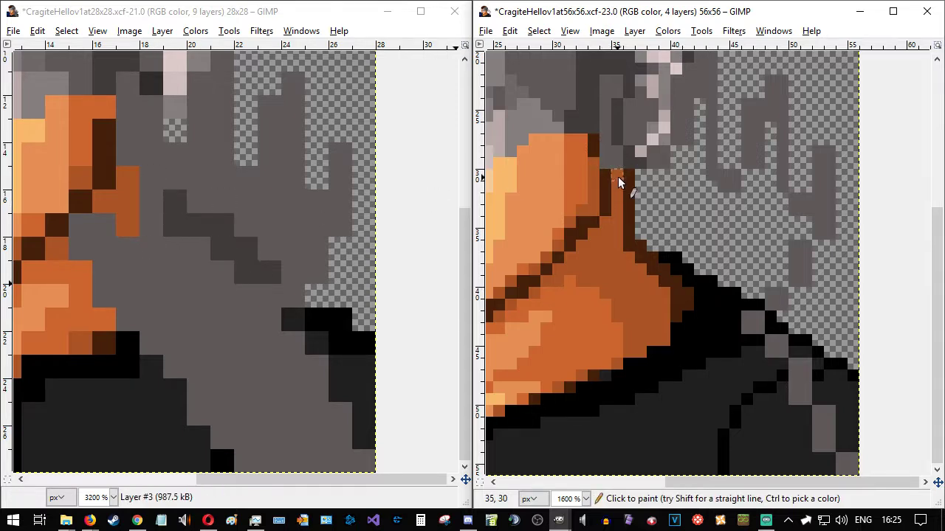
pyautogui.moveTo(627, 176)
pyautogui.mouseDown()
pyautogui.moveTo(627, 236)
pyautogui.moveTo(637, 237)
pyautogui.moveTo(638, 175)
pyautogui.mouseUp()
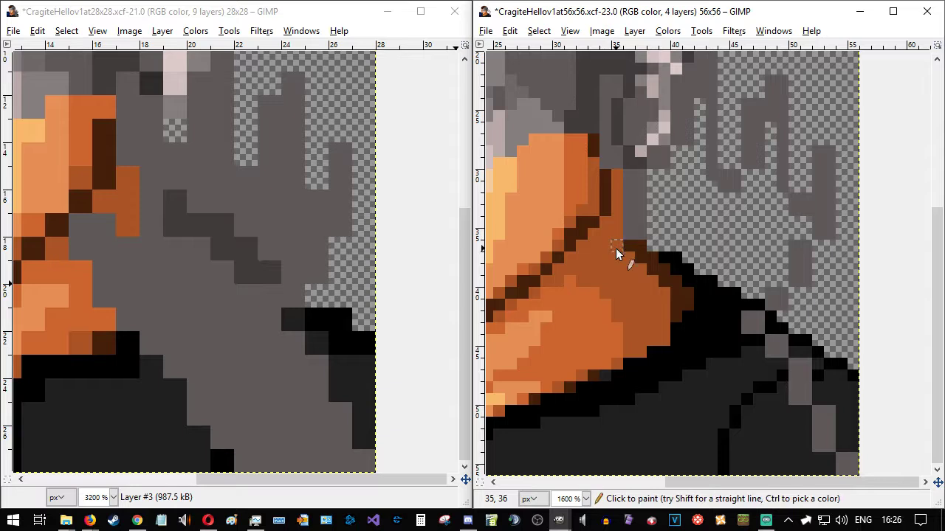
# - Outline the thumb and inner forearm edge across the jaw, neck and shirt, and fill the enclosed hand and arm with grey
pyautogui.moveTo(612, 246)
pyautogui.mouseDown()
pyautogui.moveTo(593, 222)
pyautogui.moveTo(564, 220)
pyautogui.moveTo(557, 259)
pyautogui.moveTo(591, 259)
pyautogui.moveTo(573, 238)
pyautogui.moveTo(575, 246)
pyautogui.mouseUp()
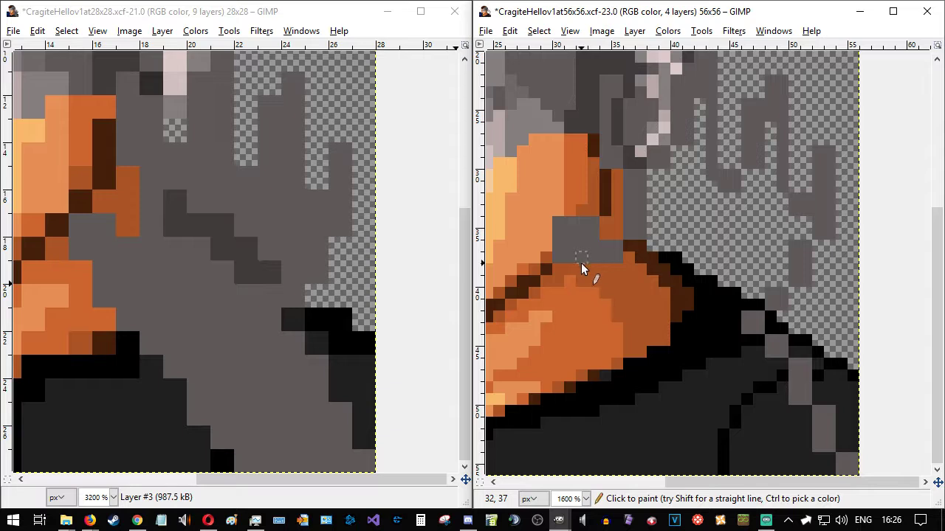
pyautogui.moveTo(581, 272); pyautogui.dragTo(586, 302)
pyautogui.moveTo(629, 338)
pyautogui.mouseDown()
pyautogui.moveTo(651, 374)
pyautogui.moveTo(663, 364)
pyautogui.mouseUp()
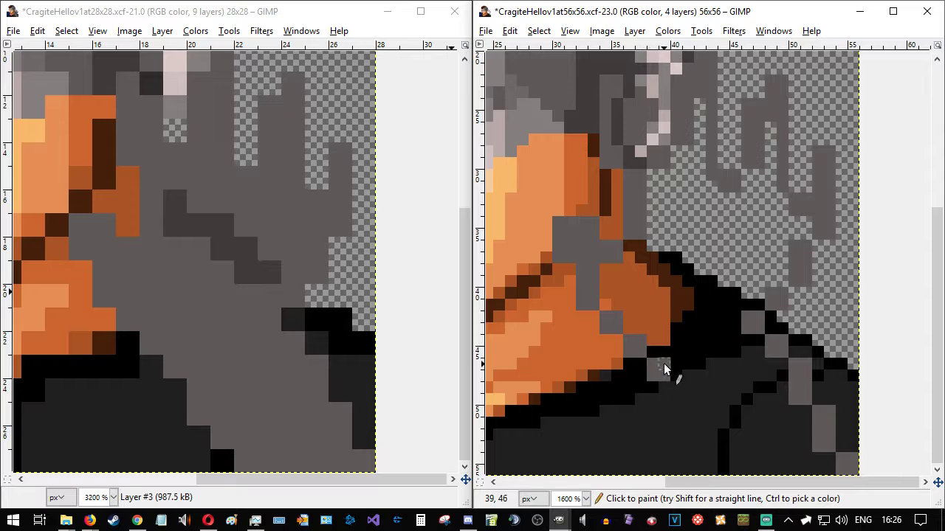
pyautogui.click(678, 387)
pyautogui.moveTo(678, 403)
pyautogui.mouseDown()
pyautogui.moveTo(676, 417)
pyautogui.moveTo(687, 421)
pyautogui.moveTo(687, 394)
pyautogui.mouseUp()
pyautogui.moveTo(701, 438); pyautogui.dragTo(709, 443)
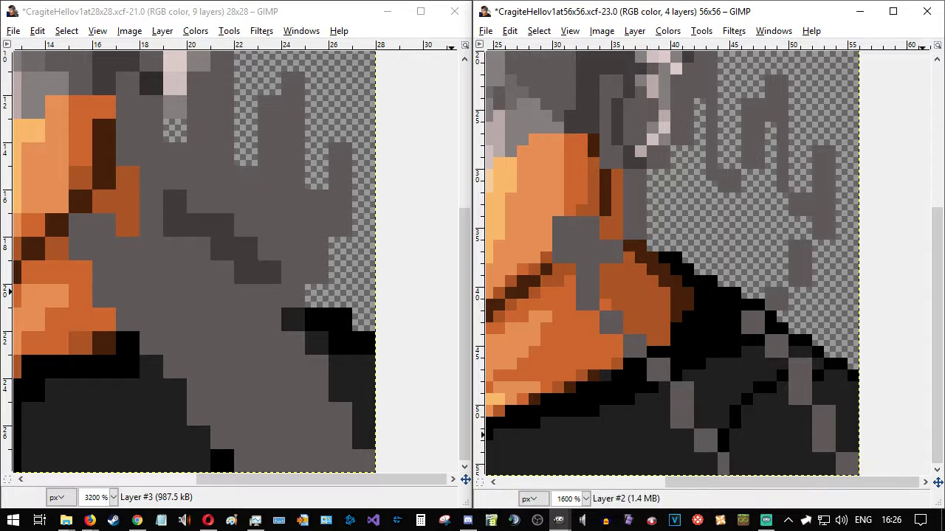
pyautogui.click(712, 394)
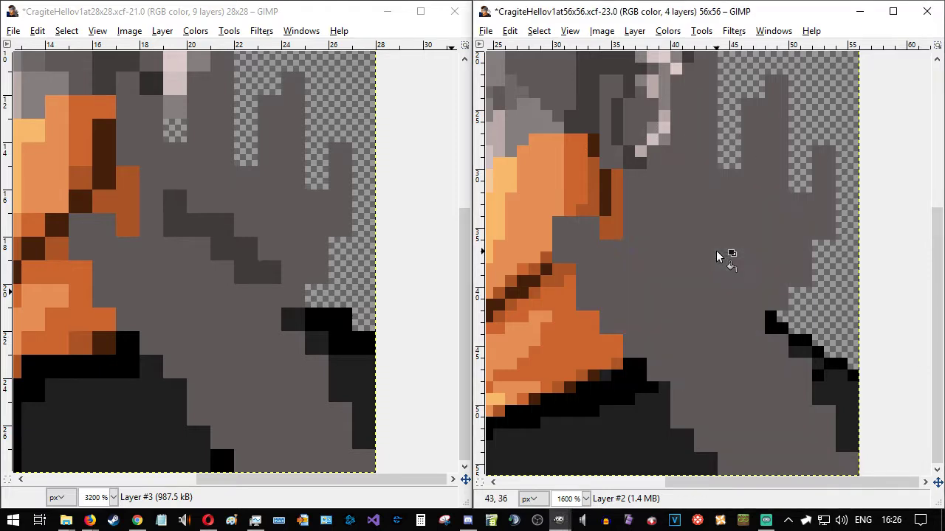
pyautogui.click(616, 137)
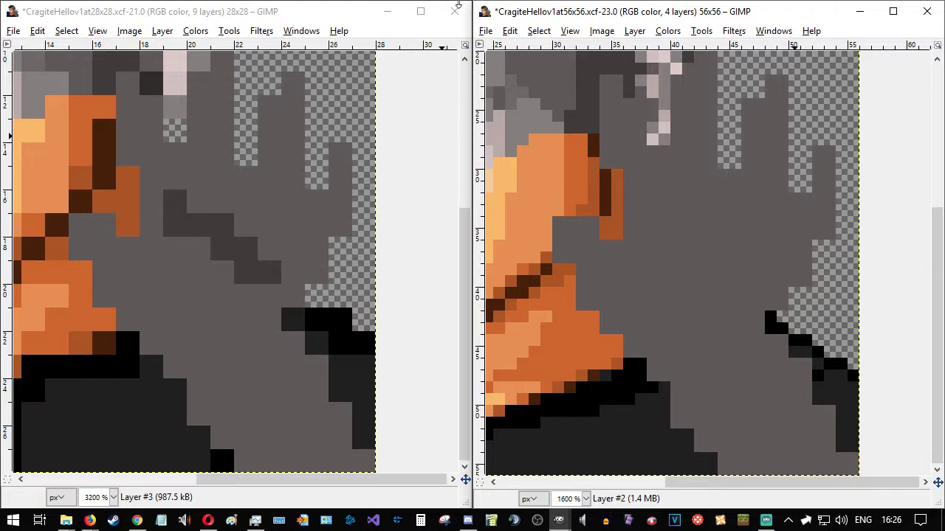
# - Show the hand's shading layer in the 28x28 image and add a new layer to the 56x56 image
pyautogui.click(355, 11)
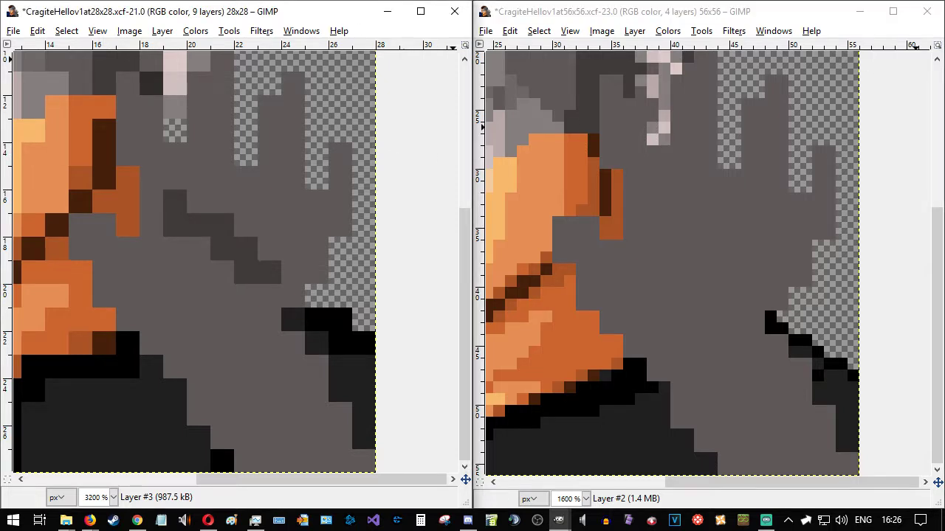
pyautogui.click(795, 17)
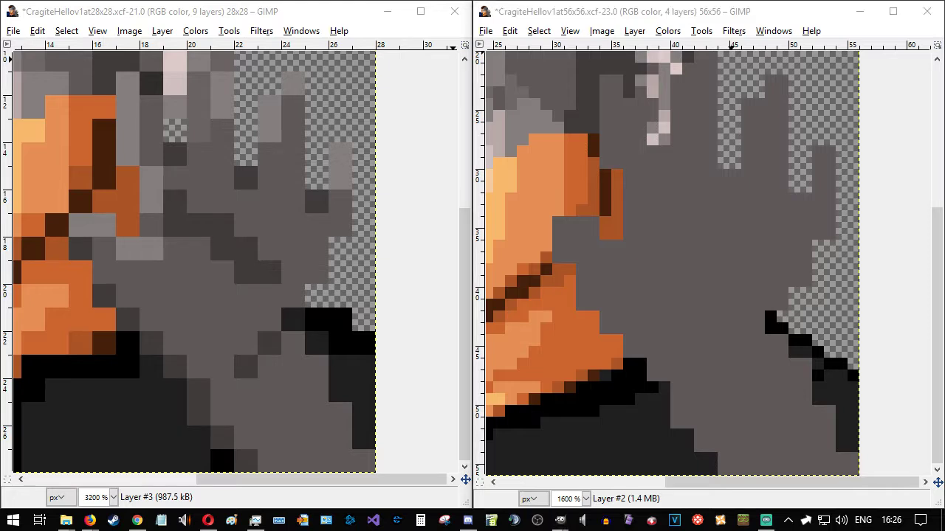
pyautogui.click(243, 15)
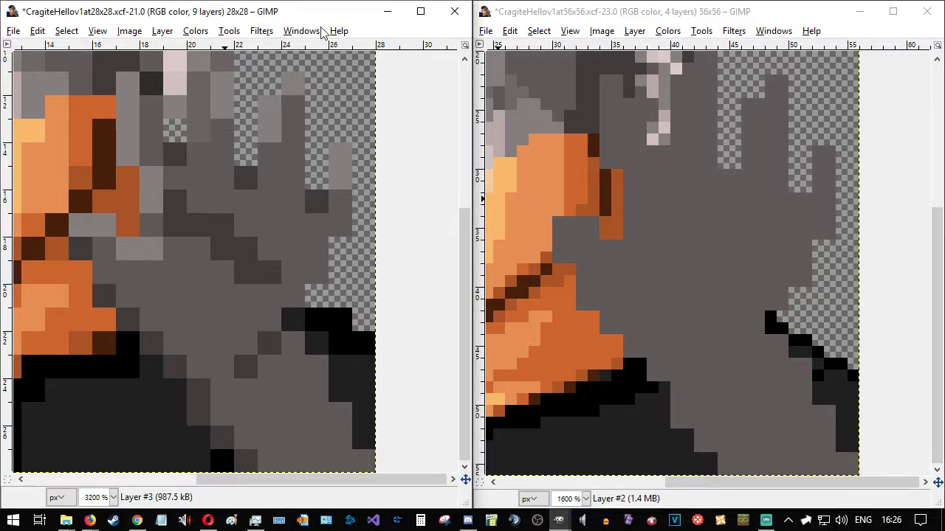
pyautogui.keyDown('ctrl'); pyautogui.click(144, 256); pyautogui.keyUp('ctrl')
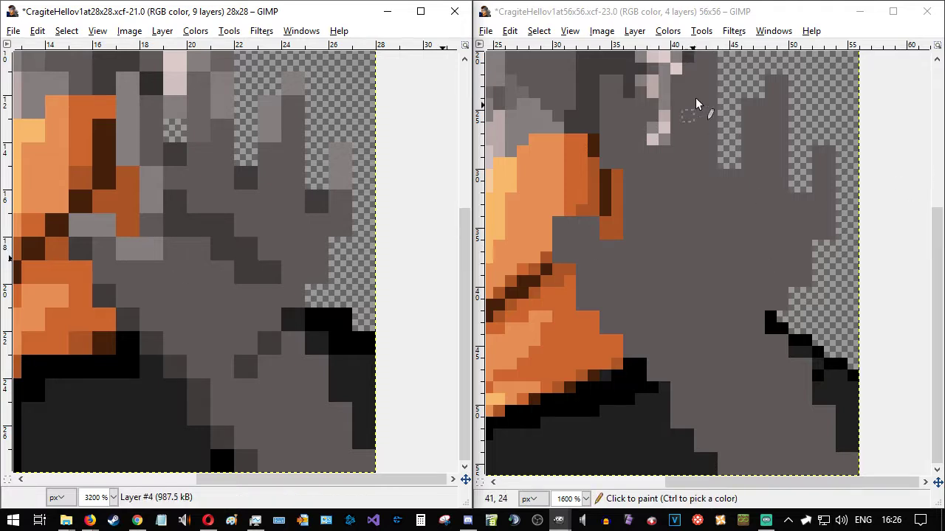
pyautogui.click(777, 17)
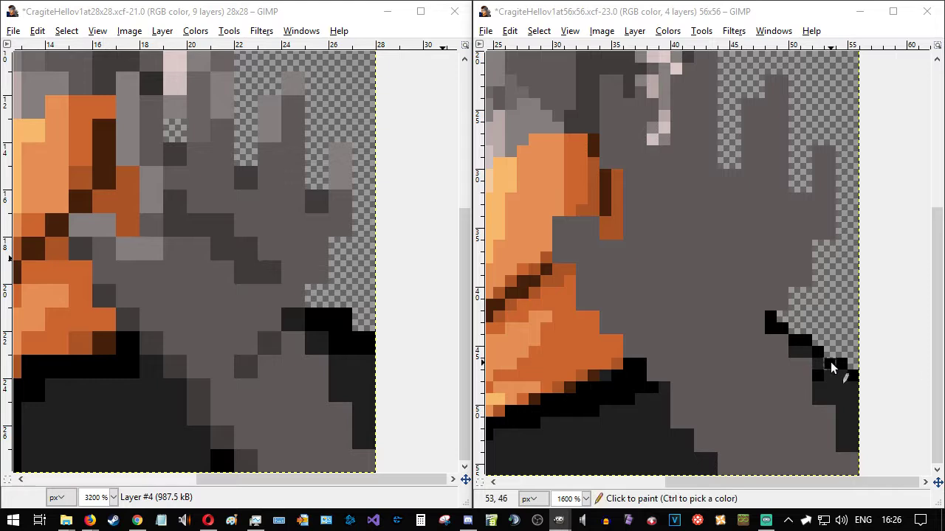
pyautogui.press('Return')
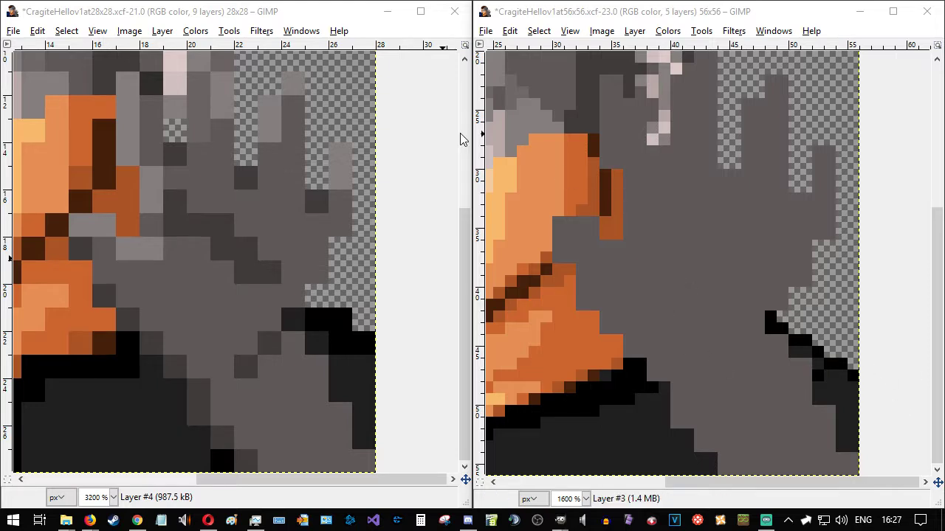
# - Sample the light grey highlight from the 28x28 hand and draw it along the index finger and thumb in the 56x56 image
pyautogui.keyDown('ctrl'); pyautogui.click(142, 135); pyautogui.keyUp('ctrl')
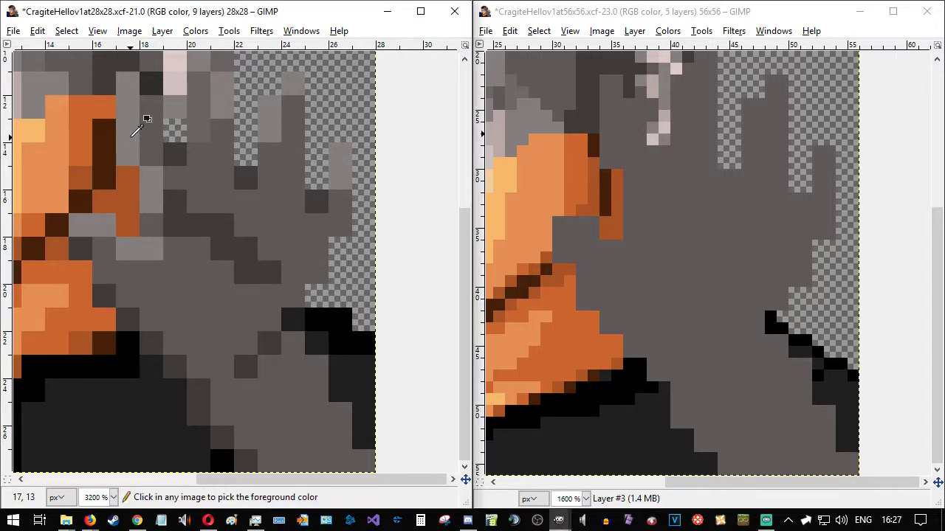
pyautogui.moveTo(608, 93)
pyautogui.mouseDown()
pyautogui.moveTo(608, 158)
pyautogui.moveTo(636, 172)
pyautogui.moveTo(630, 199)
pyautogui.mouseUp()
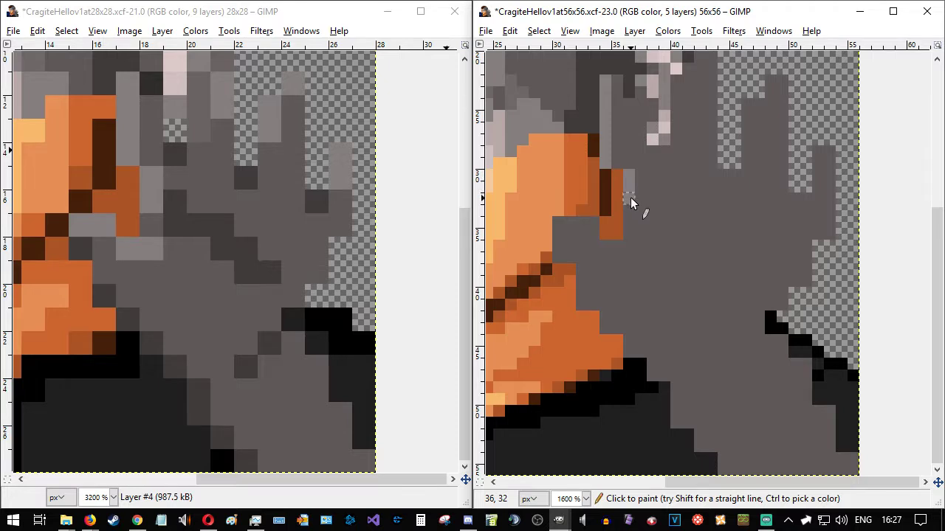
pyautogui.moveTo(560, 221)
pyautogui.mouseDown()
pyautogui.moveTo(588, 224)
pyautogui.moveTo(613, 248)
pyautogui.mouseUp()
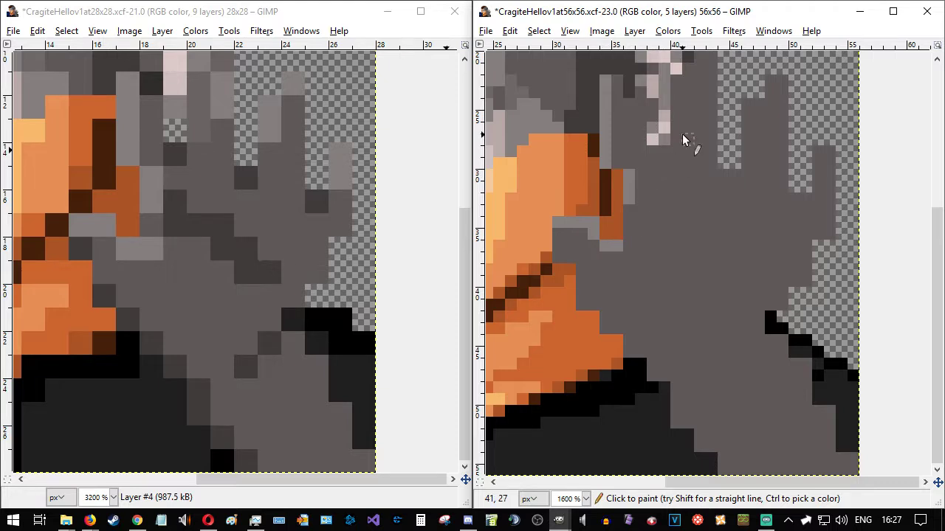
# - Draw light grey highlights on the tips and inner edges of the middle, ring and little fingers in the 56x56 image
pyautogui.click(369, 16)
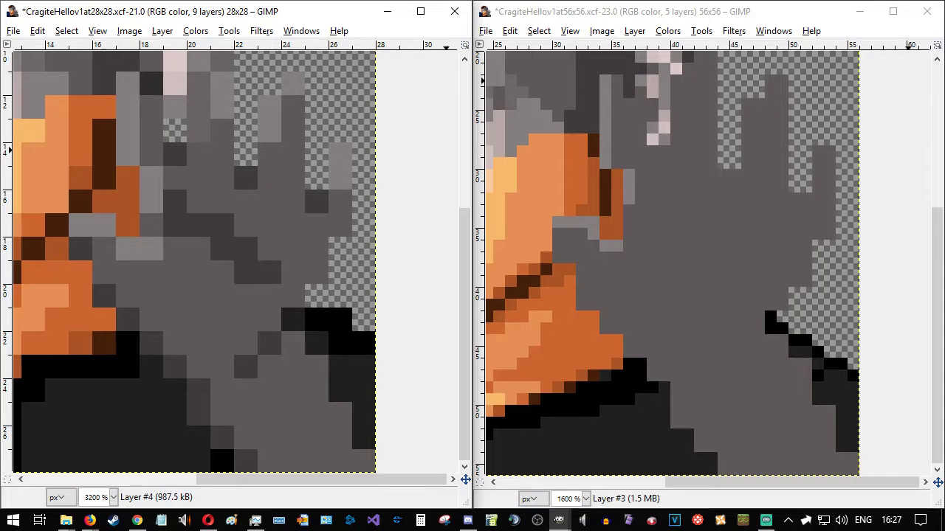
pyautogui.click(807, 21)
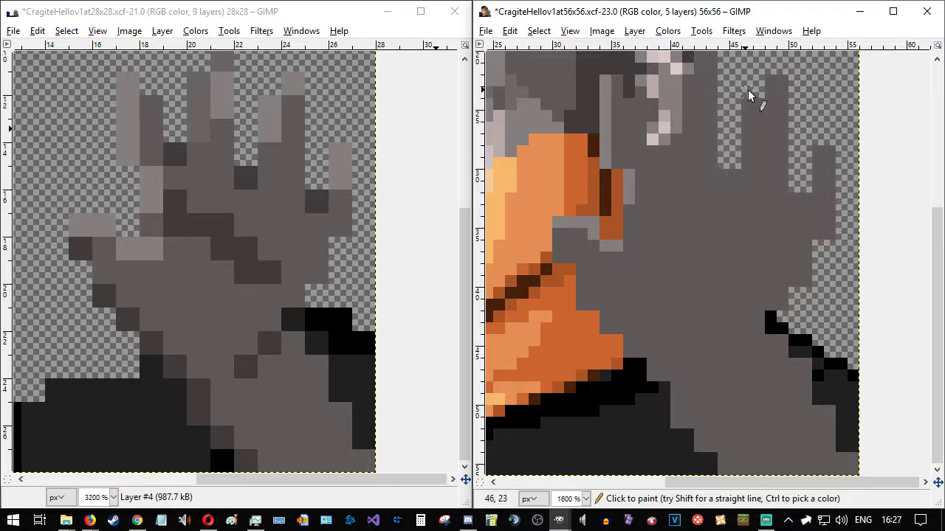
pyautogui.scroll(3, 940, 281)
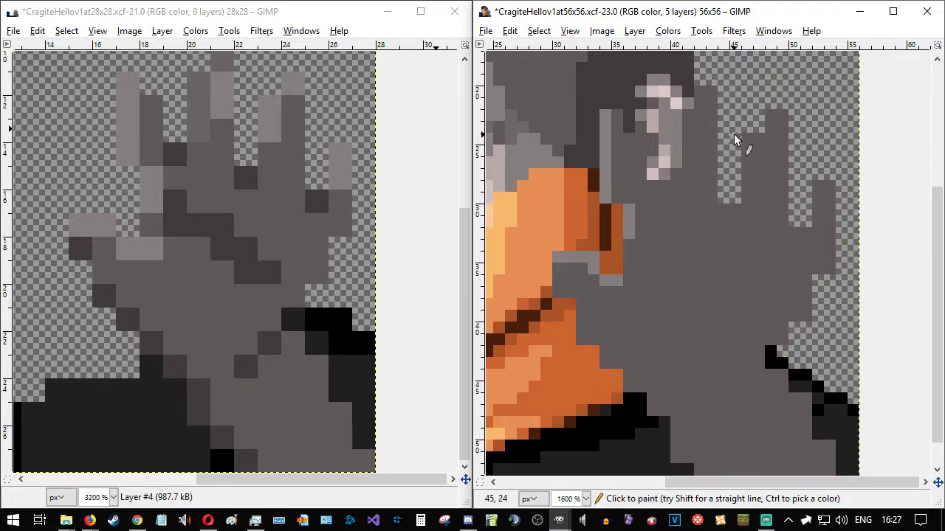
pyautogui.hotkey('ctrl', 'z')
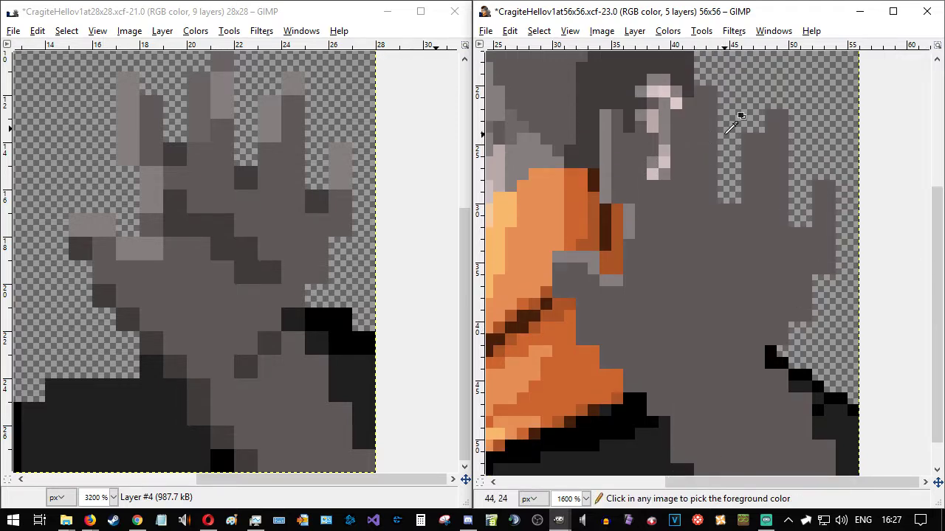
pyautogui.click(684, 117)
pyautogui.click(773, 115)
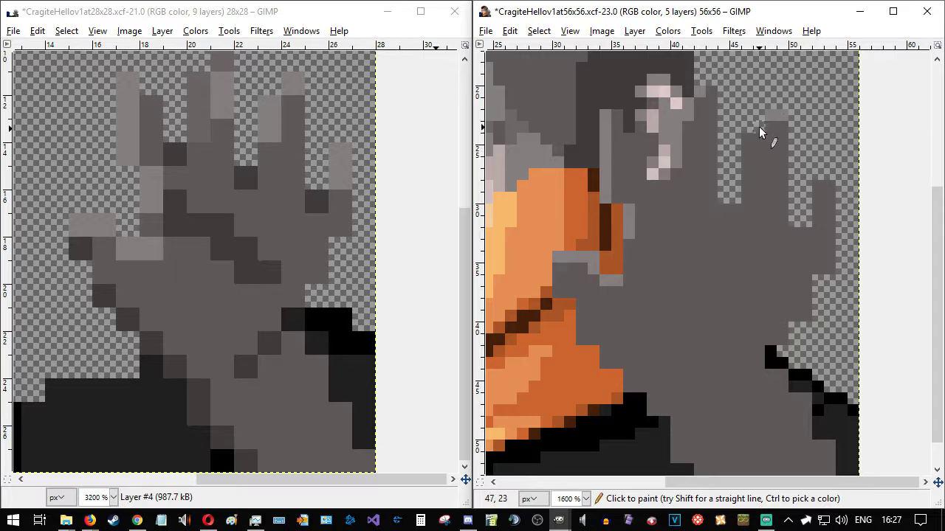
pyautogui.moveTo(747, 141); pyautogui.dragTo(748, 179)
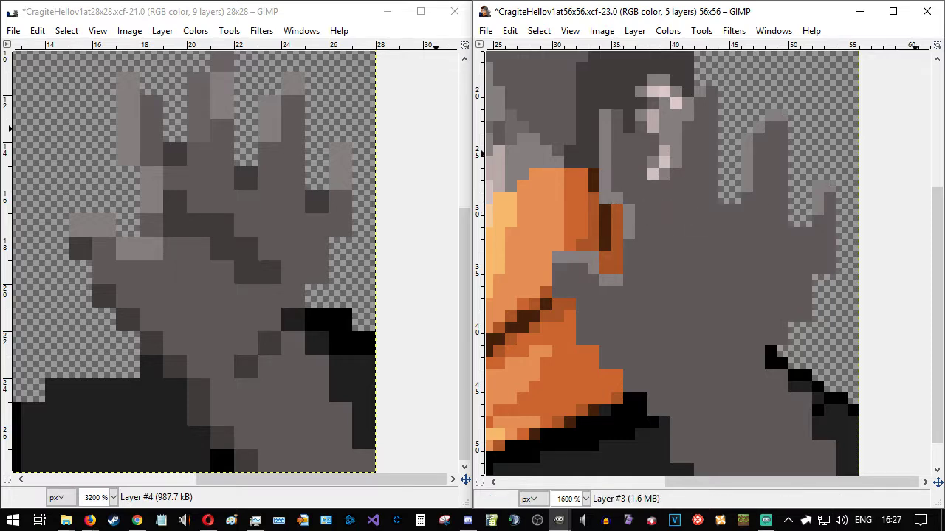
# - Erase the stray hand pixels at the base of the index finger and at the upper corner of the thumb
pyautogui.moveTo(591, 216); pyautogui.dragTo(606, 191)
pyautogui.click(700, 253)
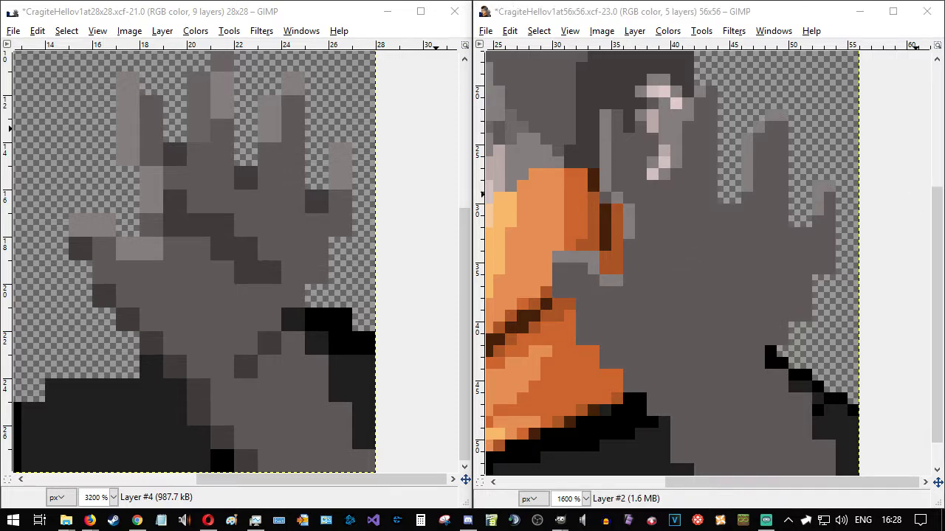
pyautogui.moveTo(595, 214); pyautogui.dragTo(605, 197)
pyautogui.click(705, 215)
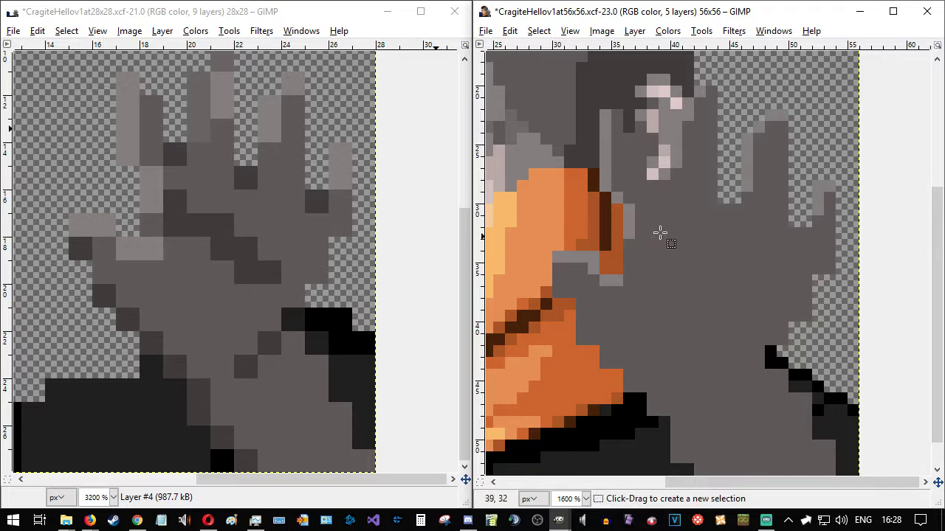
pyautogui.moveTo(602, 263); pyautogui.dragTo(591, 257)
pyautogui.click(706, 251)
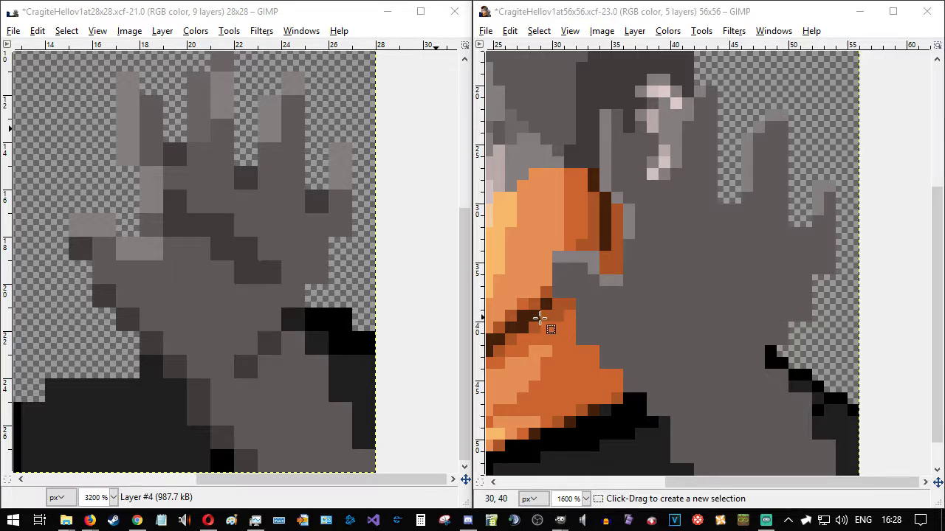
pyautogui.moveTo(598, 262); pyautogui.dragTo(589, 251)
pyautogui.press('Delete')
pyautogui.click(686, 246)
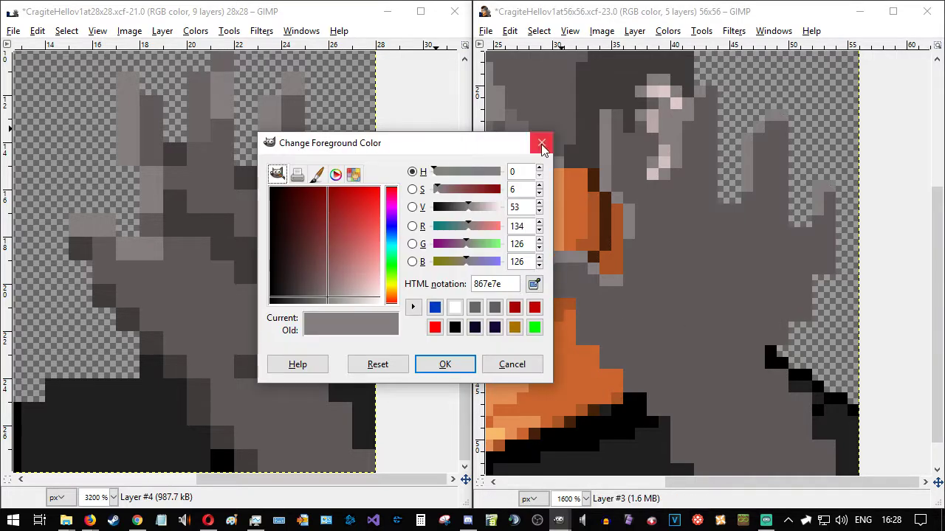
# - Sample the base grey from the 28x28 hand and smooth the stepped lower thumb edge and outer palm edge with it
pyautogui.click(541, 145)
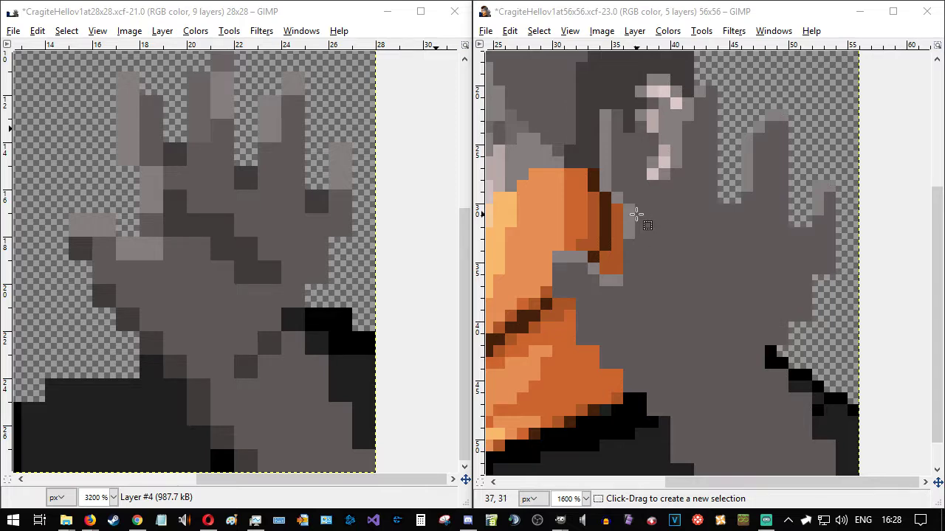
pyautogui.click(251, 204)
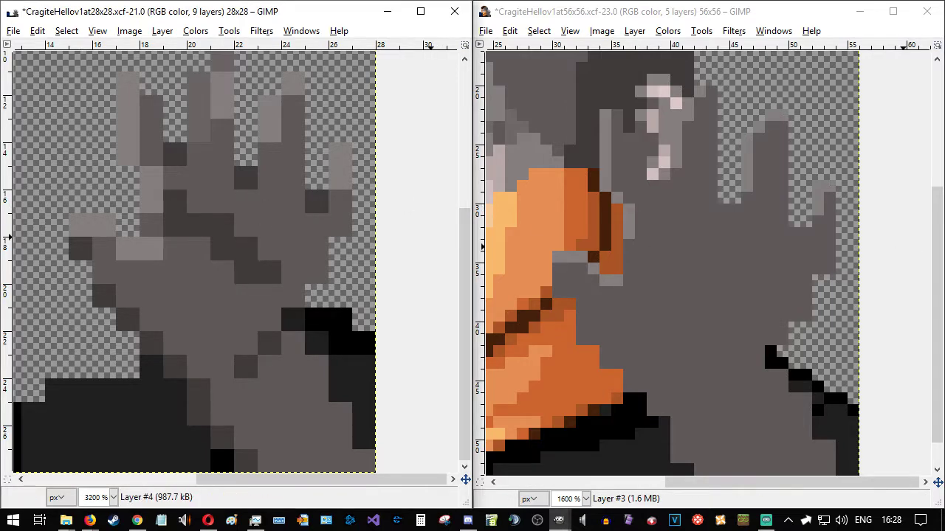
pyautogui.keyDown('ctrl'); pyautogui.click(280, 190); pyautogui.keyUp('ctrl')
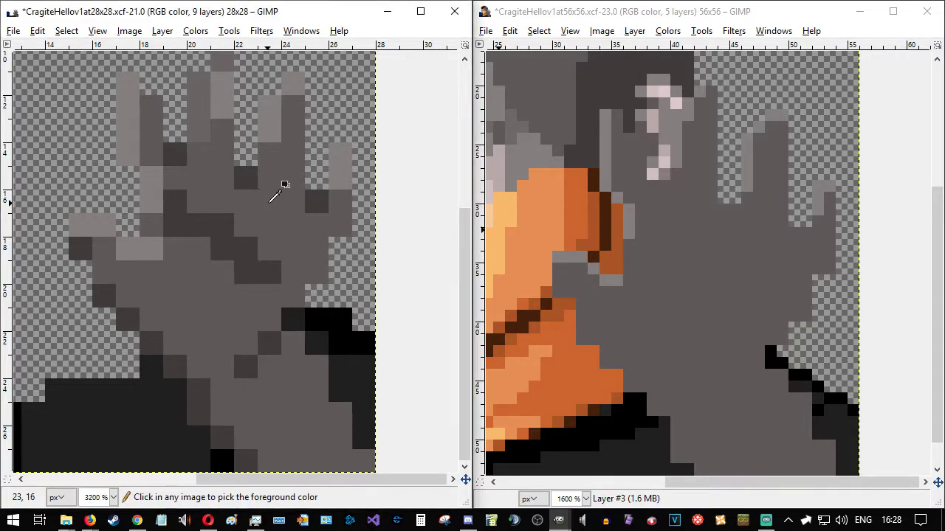
pyautogui.click(570, 303)
pyautogui.hotkey('ctrl', 'z')
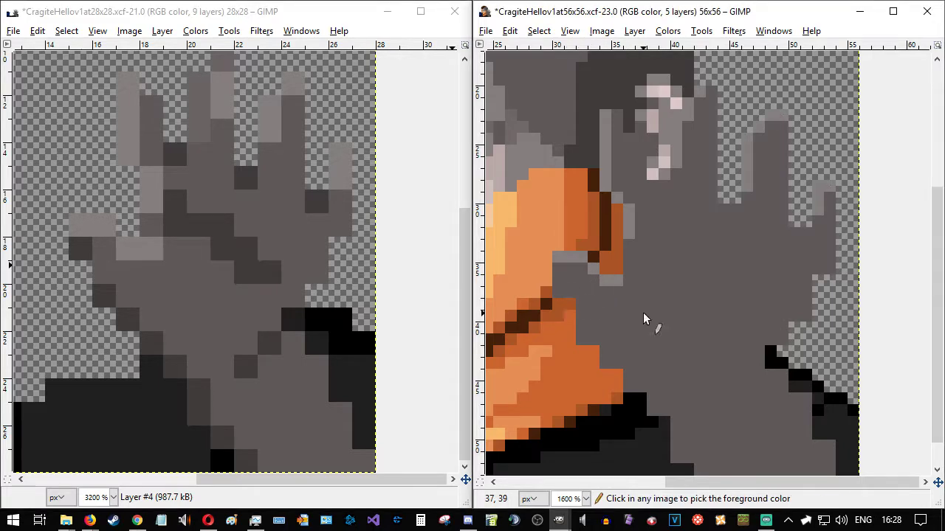
pyautogui.press('ctrl')
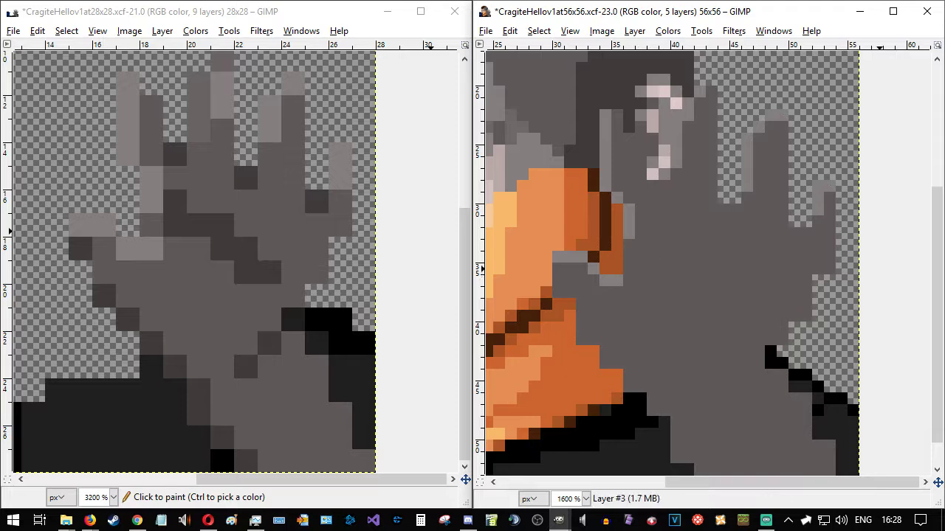
pyautogui.keyDown('ctrl'); pyautogui.click(687, 304); pyautogui.keyUp('ctrl')
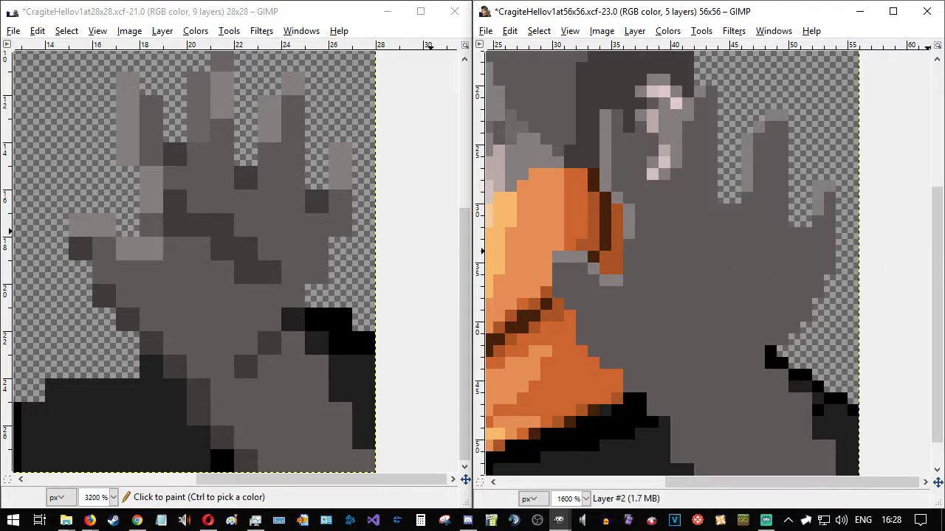
# - Deepen the gaps between the fingers by deleting hand pixels at the base of each gap
pyautogui.press('r')
pyautogui.click(797, 236)
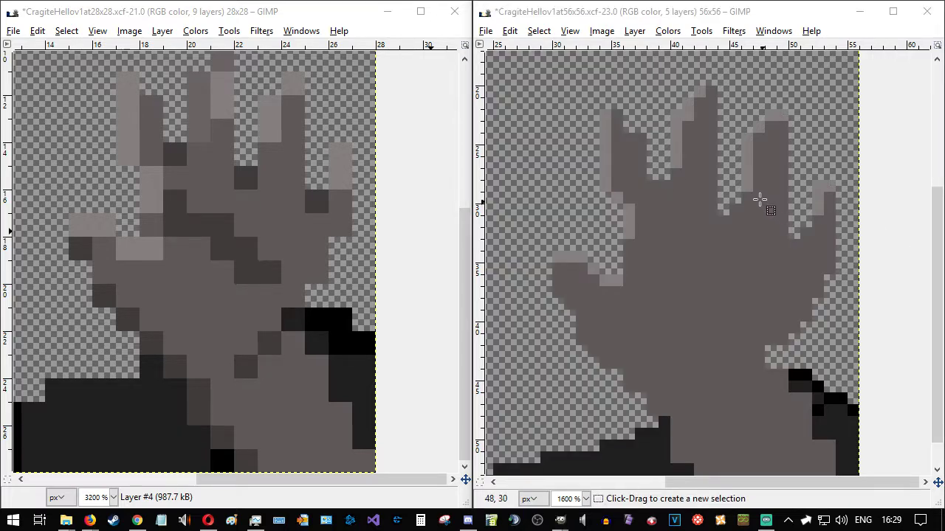
pyautogui.click(663, 181)
pyautogui.moveTo(665, 182); pyautogui.dragTo(659, 189)
pyautogui.press('Delete')
pyautogui.click(772, 250)
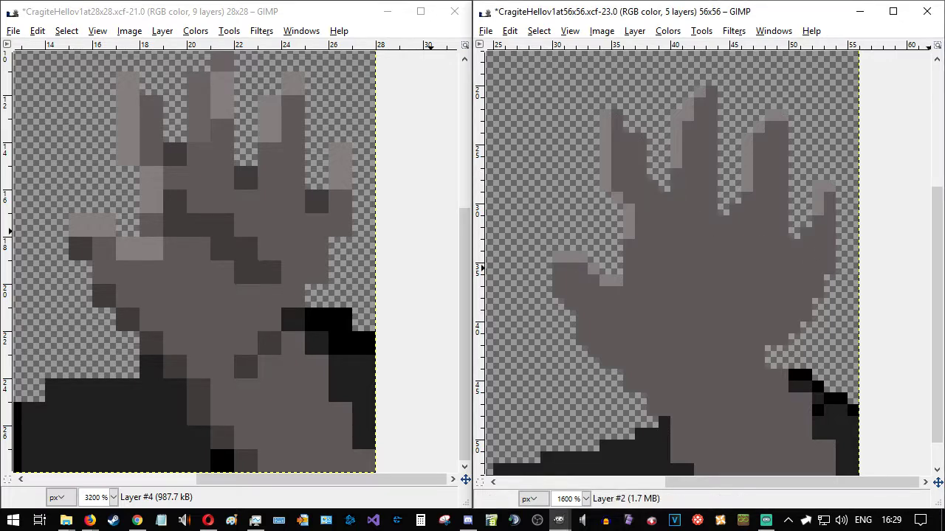
# - Taper the side of the index finger facing the middle finger by trimming and repainting single pixels
pyautogui.moveTo(639, 138); pyautogui.dragTo(640, 140)
pyautogui.click(674, 184)
pyautogui.press('n')
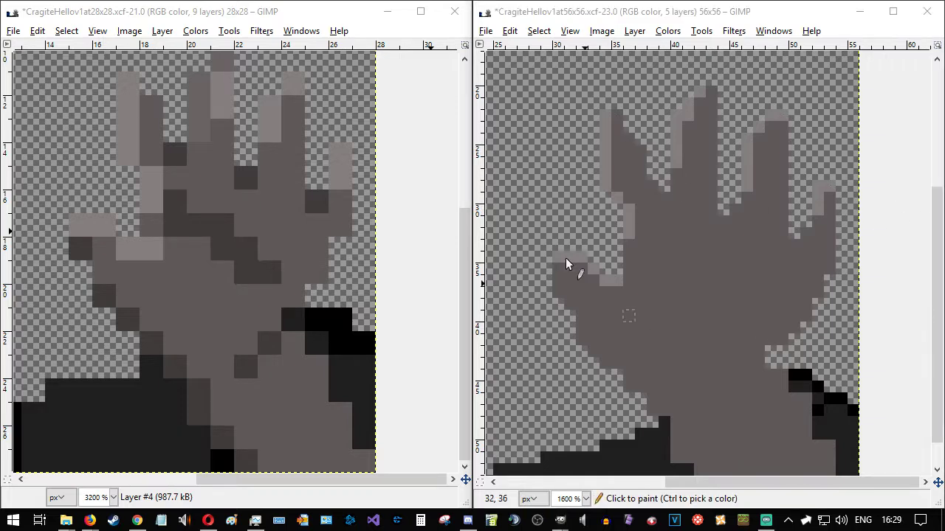
pyautogui.click(650, 170)
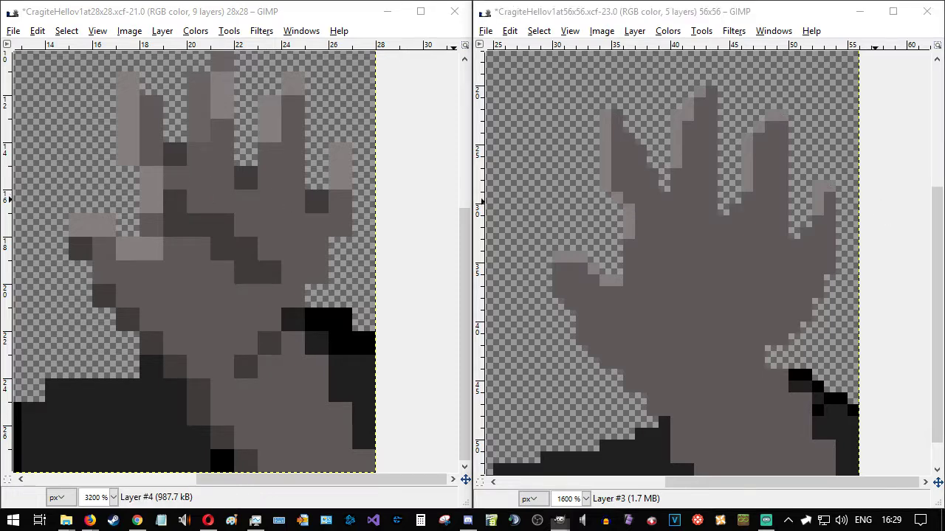
# - Sample the dark shade from the 28x28 hand and paint it between the fingers and along the thumb's lower edge
pyautogui.keyDown('ctrl'); pyautogui.click(246, 178); pyautogui.keyUp('ctrl')
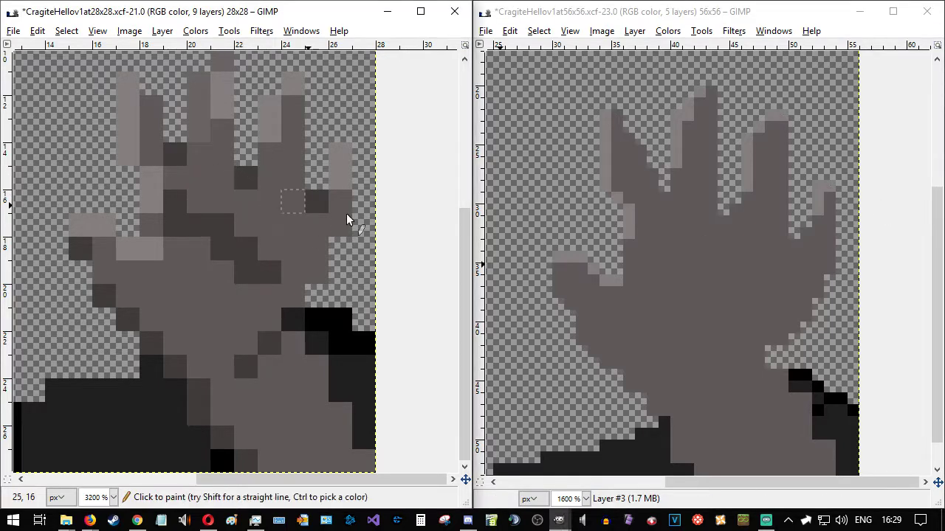
pyautogui.click(666, 198)
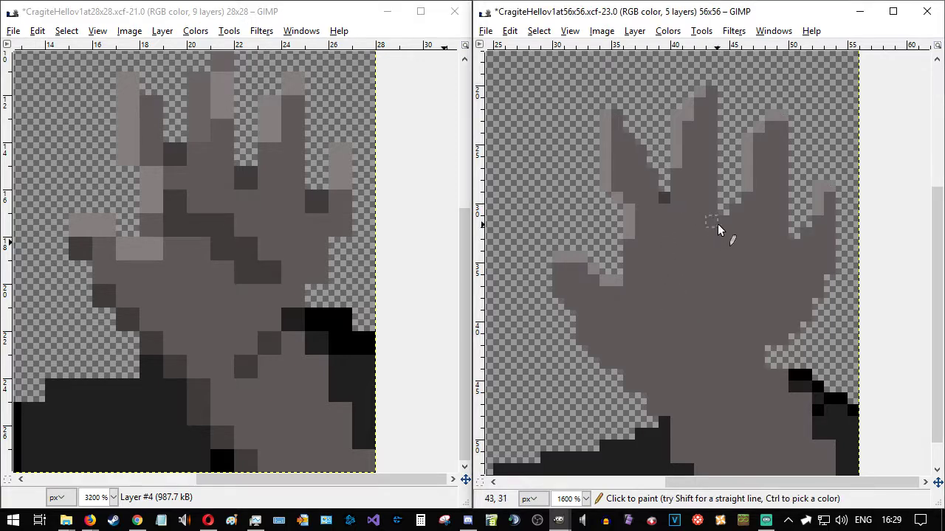
pyautogui.click(794, 246)
pyautogui.click(558, 292)
pyautogui.moveTo(581, 332); pyautogui.dragTo(581, 335)
pyautogui.click(595, 353)
pyautogui.click(603, 363)
pyautogui.click(627, 383)
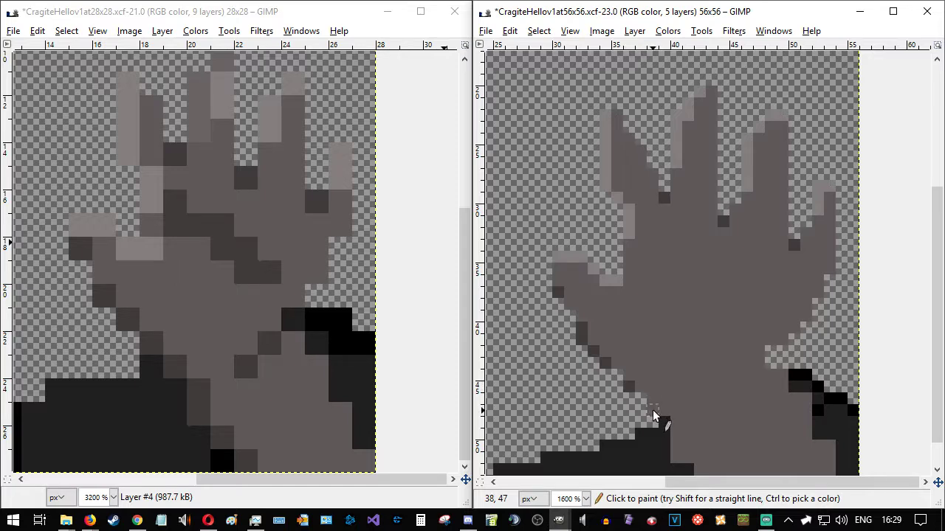
pyautogui.click(655, 407)
# - Trim the stepped corners of the inner forearm edge where it meets the black shirt
pyautogui.scroll(-1, 682, 437)
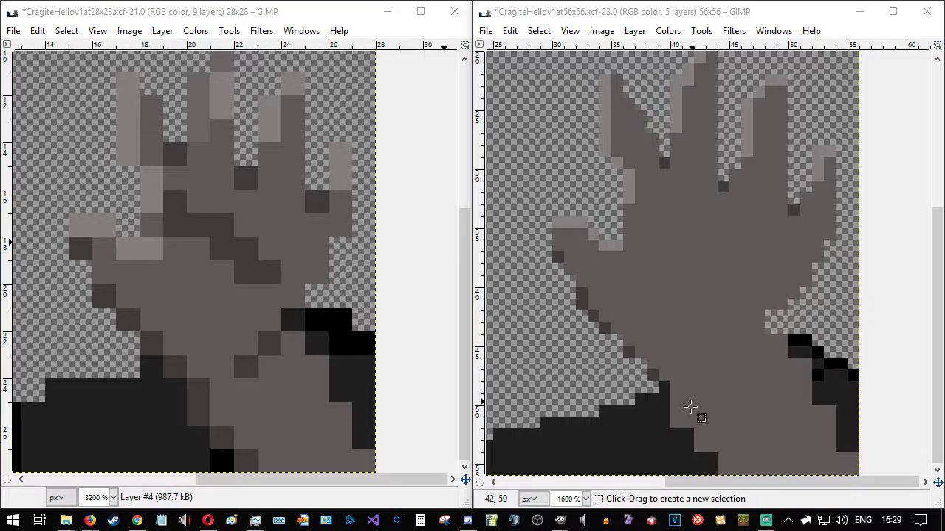
pyautogui.click(656, 428)
pyautogui.moveTo(659, 419); pyautogui.dragTo(677, 423)
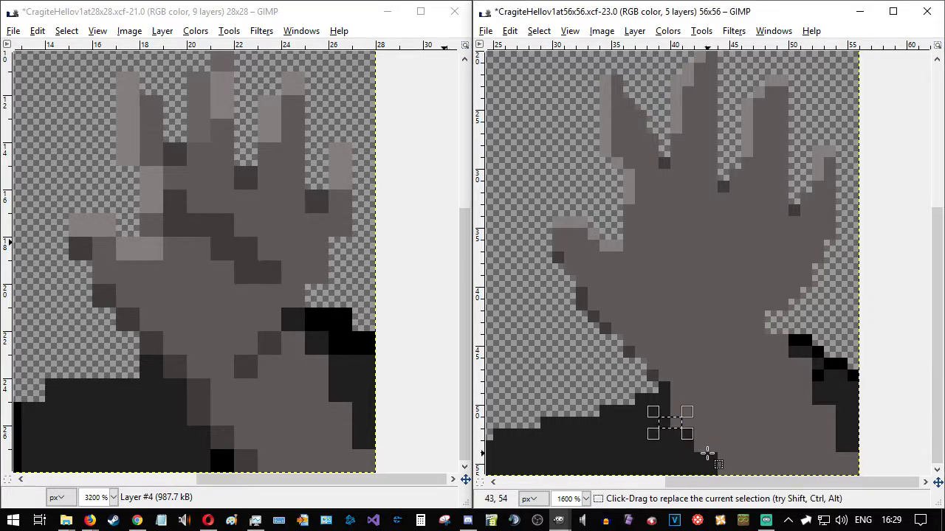
pyautogui.moveTo(685, 454); pyautogui.dragTo(705, 447)
# - Trim the outer wrist and forearm edge against the sleeve and clear the lowest corner of the inner forearm edge
pyautogui.moveTo(835, 393); pyautogui.dragTo(847, 416)
pyautogui.moveTo(814, 344); pyautogui.dragTo(803, 369)
pyautogui.moveTo(787, 334); pyautogui.dragTo(776, 345)
pyautogui.press('Delete')
pyautogui.click(837, 422)
pyautogui.moveTo(835, 428); pyautogui.dragTo(829, 421)
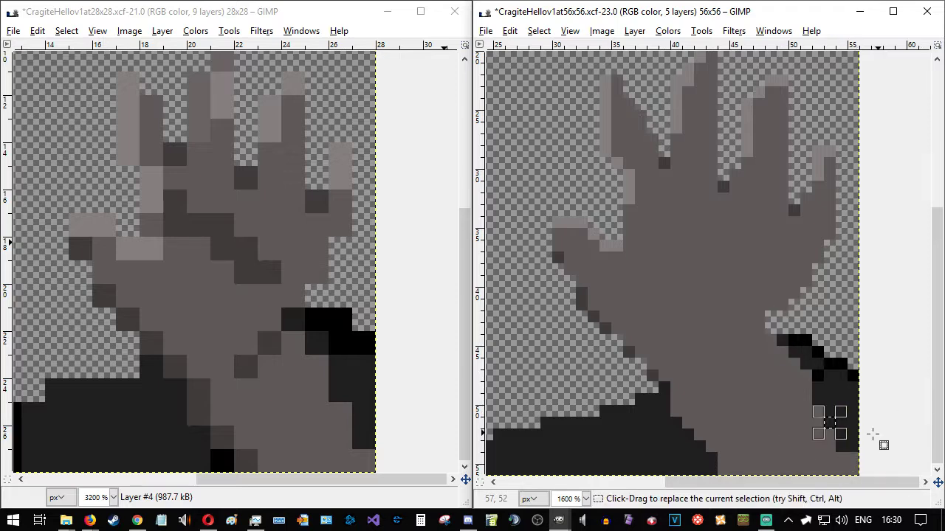
pyautogui.moveTo(719, 472); pyautogui.dragTo(725, 475)
pyautogui.click(675, 458)
pyautogui.press('Delete')
pyautogui.click(796, 411)
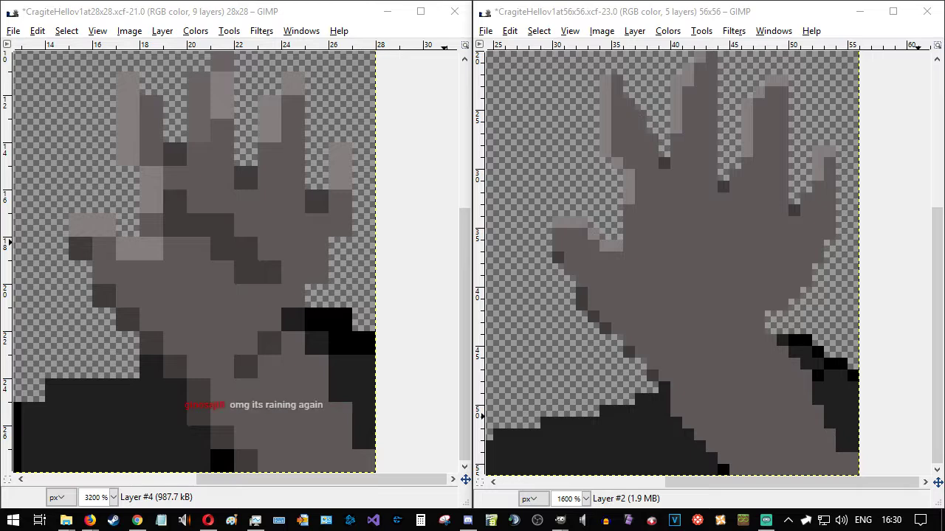
# - Sample the base grey from the arm and fill in the steps along the lower outer forearm edge
pyautogui.keyDown('ctrl'); pyautogui.click(808, 427); pyautogui.keyUp('ctrl')
pyautogui.click(840, 447)
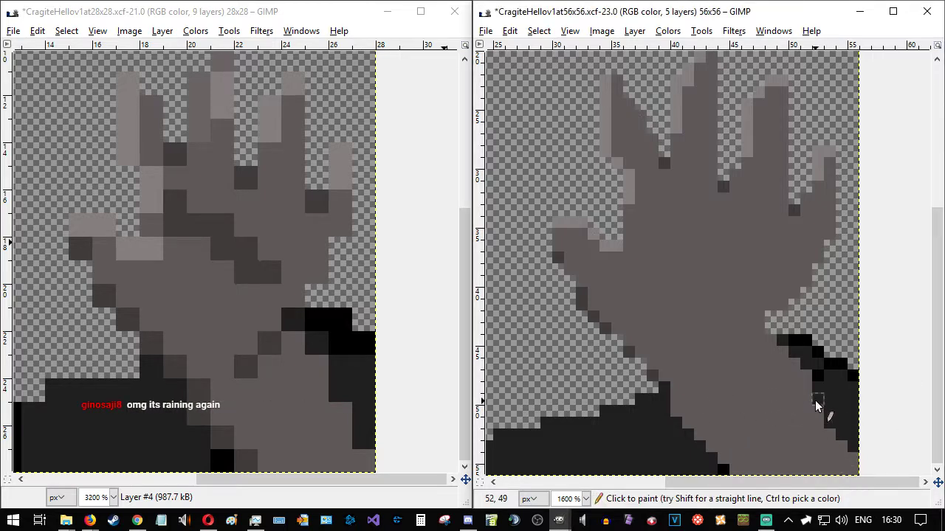
pyautogui.moveTo(831, 427); pyautogui.dragTo(856, 464)
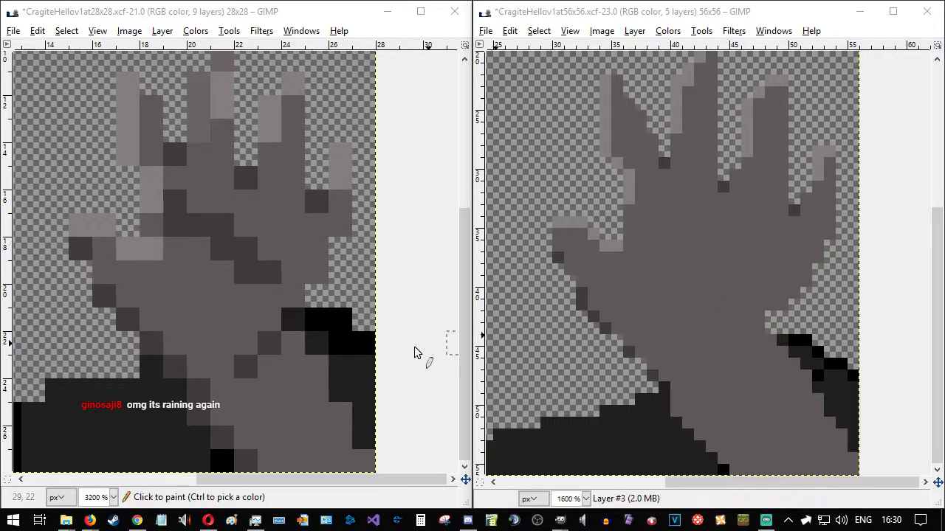
# - Sample the dark hand shade and draw shading down the inner forearm edge and a short crease at the wrist
pyautogui.keyDown('ctrl'); pyautogui.click(581, 295); pyautogui.keyUp('ctrl')
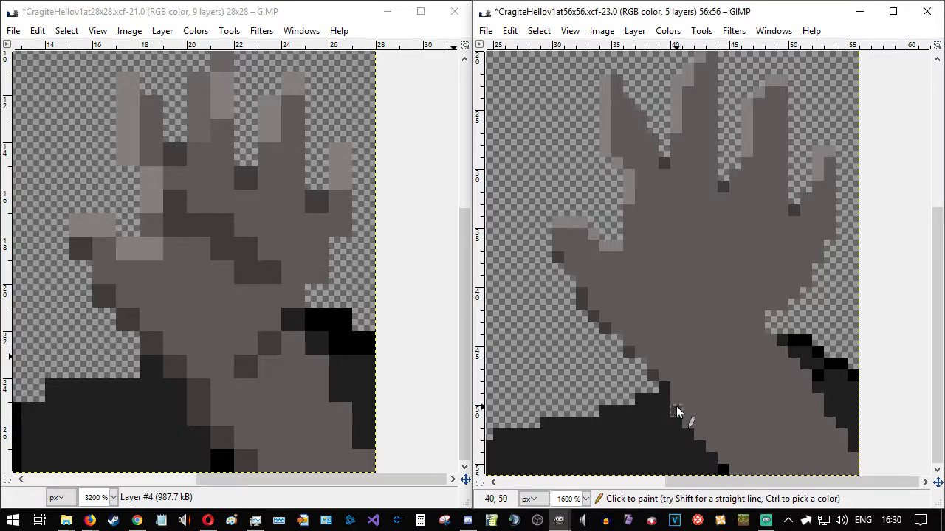
pyautogui.moveTo(678, 404); pyautogui.dragTo(718, 455)
pyautogui.click(732, 468)
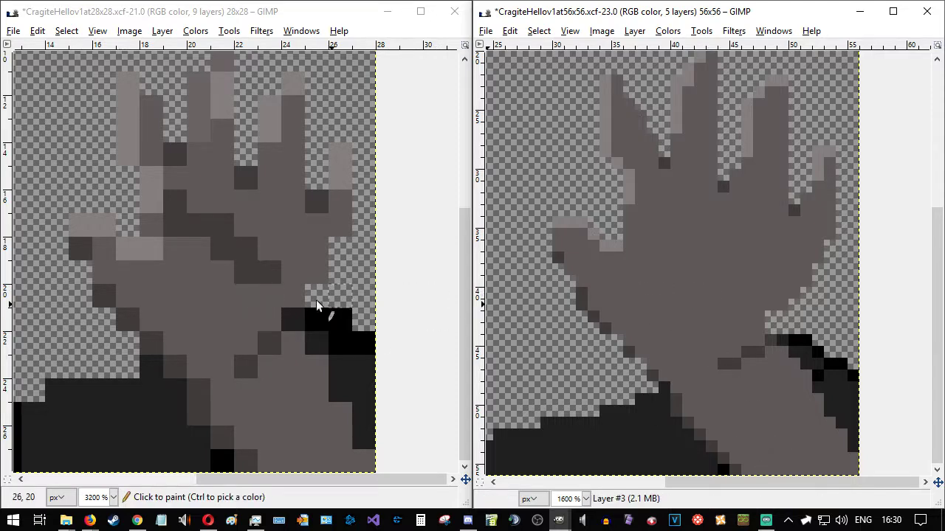
# - Undo the black strokes on the palm and draw a diagonal palm crease in the dark hand shade
pyautogui.moveTo(664, 222); pyautogui.dragTo(665, 234)
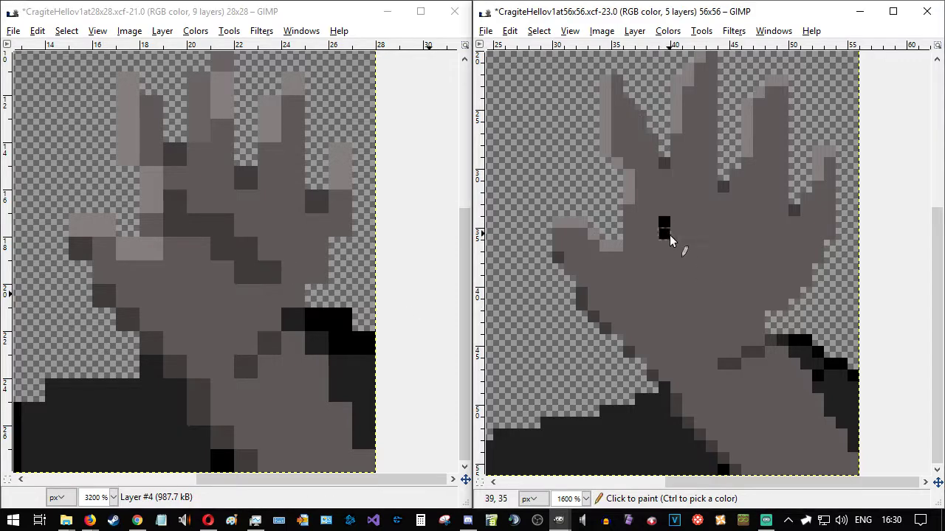
pyautogui.hotkey('ctrl', 'z')
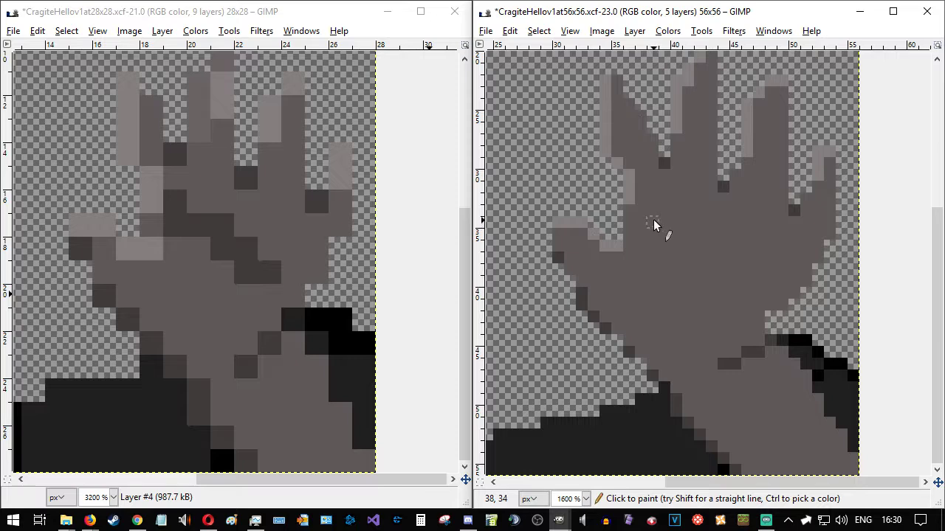
pyautogui.moveTo(714, 258); pyautogui.dragTo(724, 258)
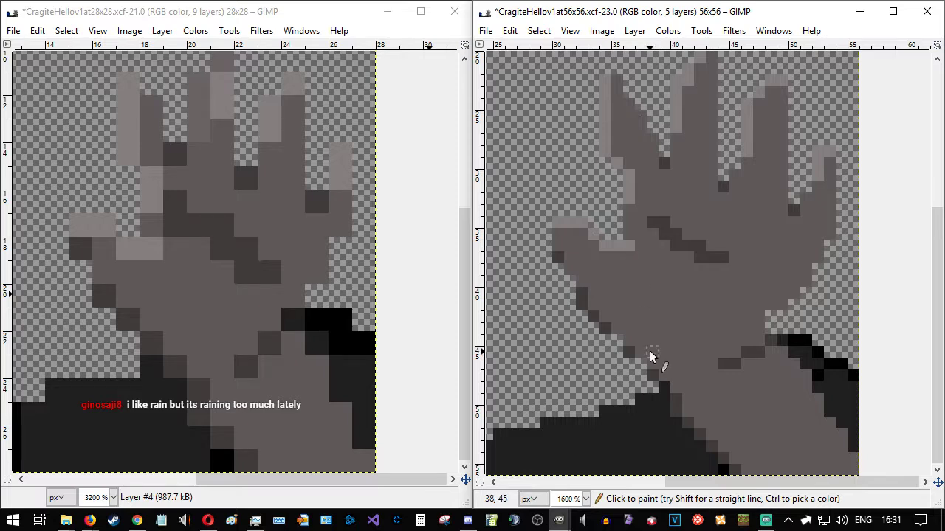
# - Extend the light grey thumb highlight into the palm below the crease
pyautogui.hotkey('ctrl', 'z')
pyautogui.click(640, 248)
pyautogui.click(652, 257)
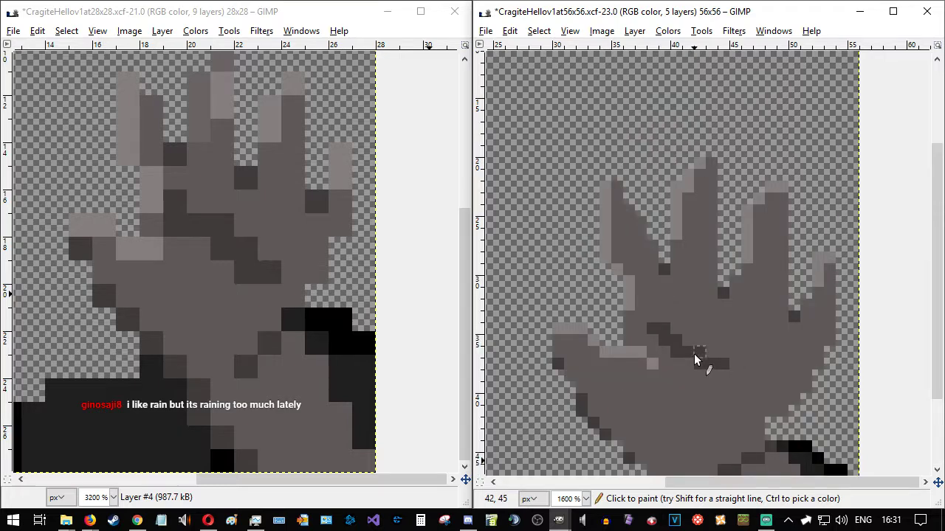
# - Bring up the LeftThumbsUpv1at56x56 image beneath the 28x28 version and show its lower wrist and fist as a shading reference
pyautogui.scroll(3, 694, 359)
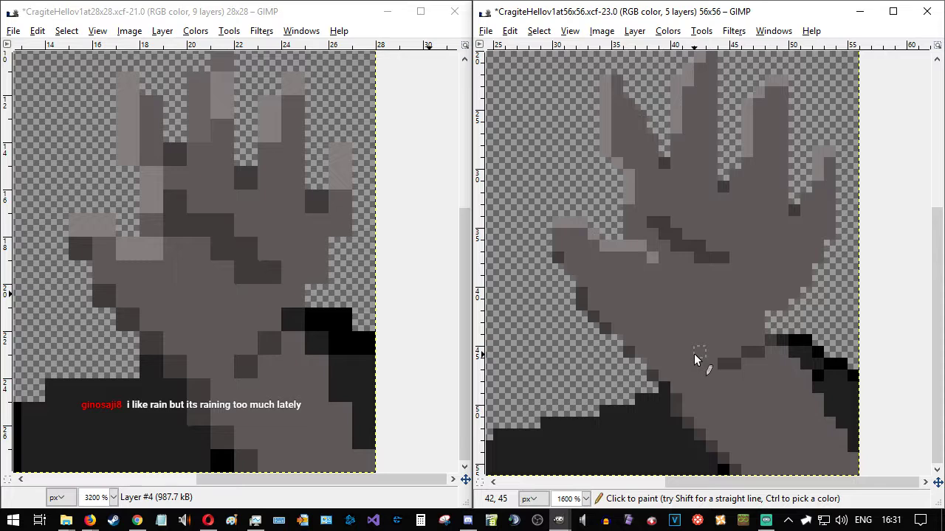
pyautogui.scroll(-2, 693, 360)
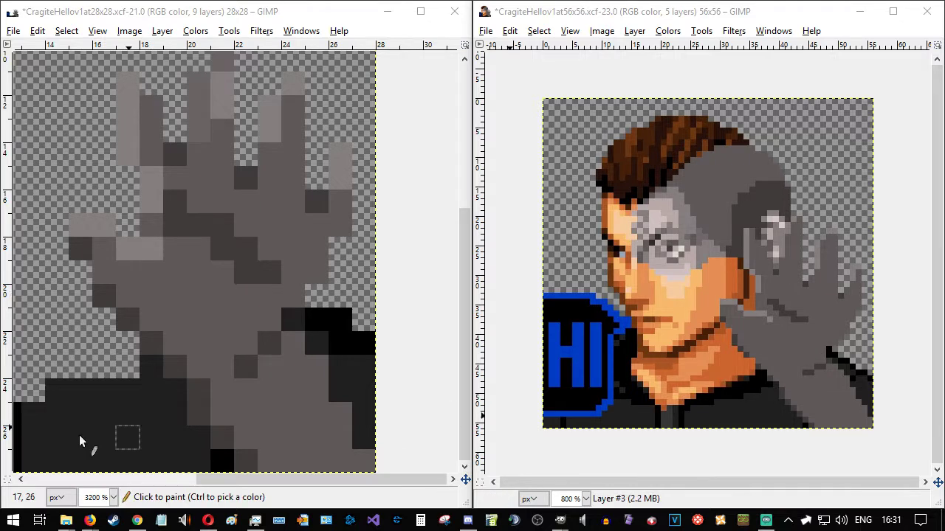
pyautogui.moveTo(280, 17); pyautogui.dragTo(0, 111)
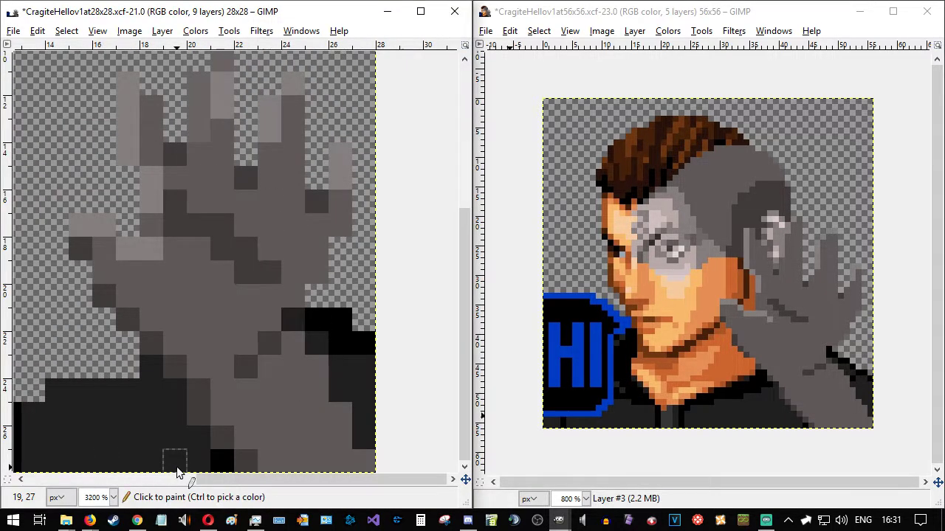
pyautogui.press('super+Up')
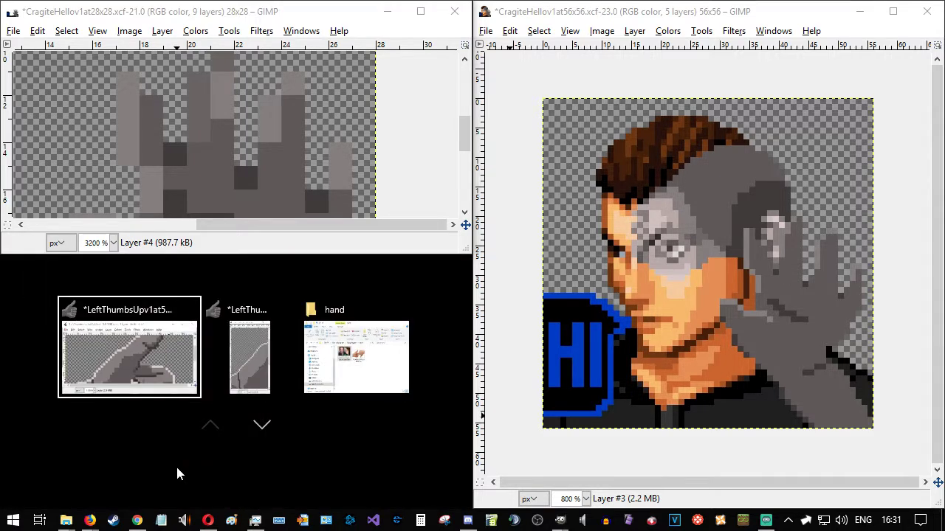
pyautogui.click(154, 375)
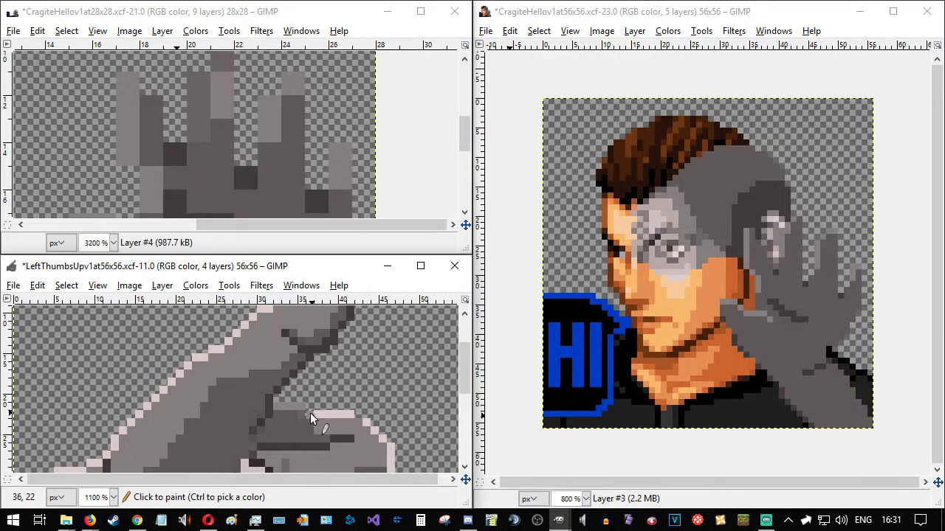
pyautogui.scroll(-3, 313, 411)
pyautogui.scroll(-2, 290, 418)
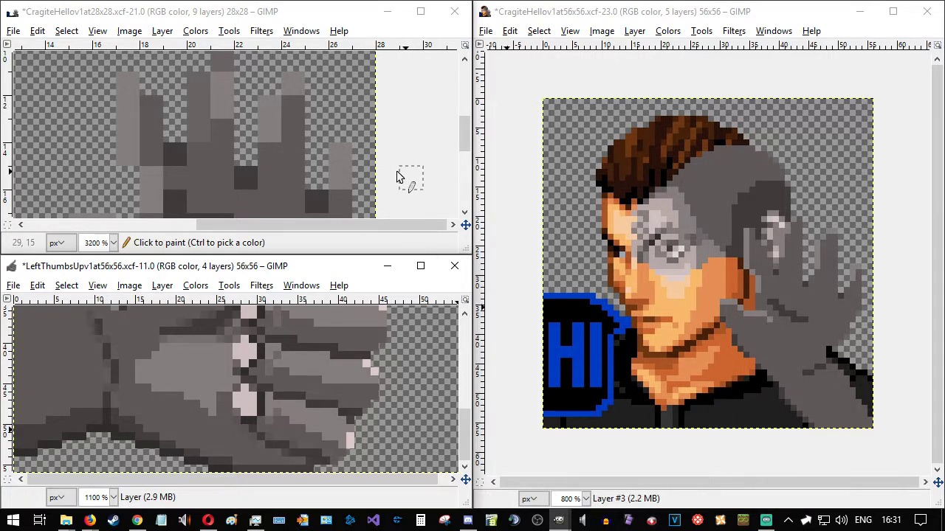
# - Sample the darkest outline grey from the thumbs-up wrist and repaint the outer edge from the forearm up to the thumb with it
pyautogui.keyDown('ctrl'); pyautogui.click(103, 428); pyautogui.keyUp('ctrl')
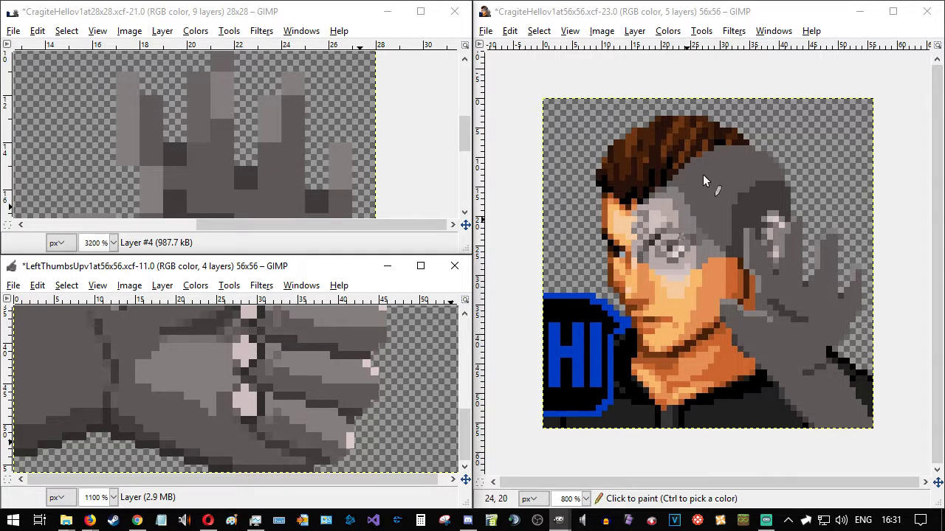
pyautogui.keyDown('ctrl'); pyautogui.scroll(3, 841, 380); pyautogui.keyUp('ctrl')
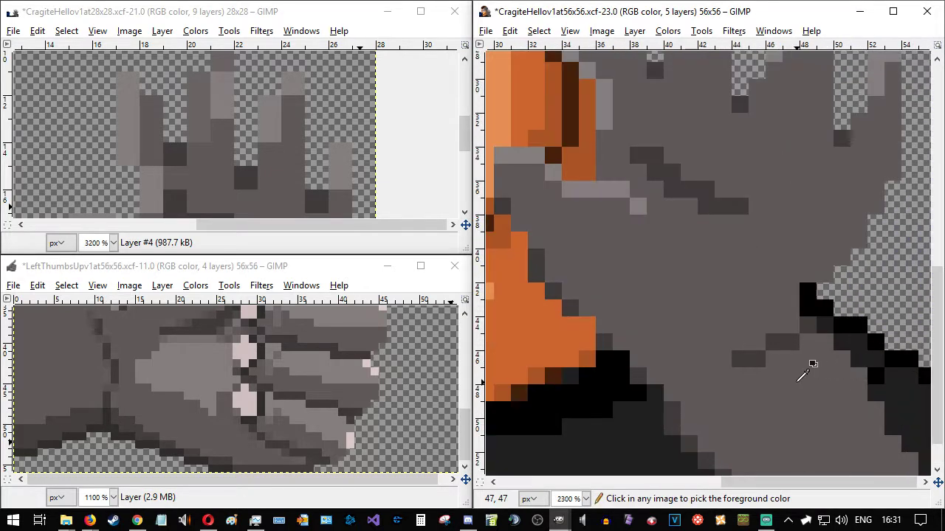
pyautogui.scroll(-1, 804, 375)
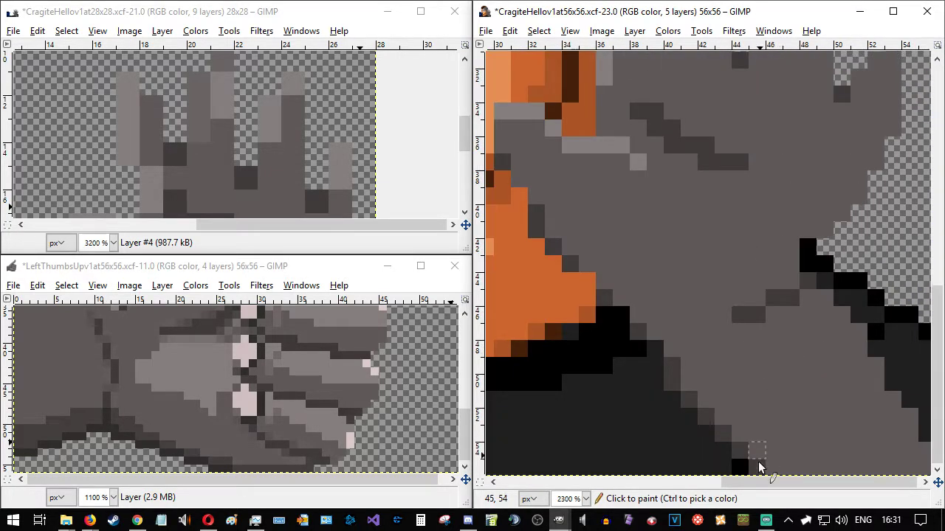
pyautogui.moveTo(750, 466)
pyautogui.mouseDown()
pyautogui.moveTo(674, 386)
pyautogui.moveTo(674, 367)
pyautogui.moveTo(624, 308)
pyautogui.moveTo(555, 250)
pyautogui.mouseUp()
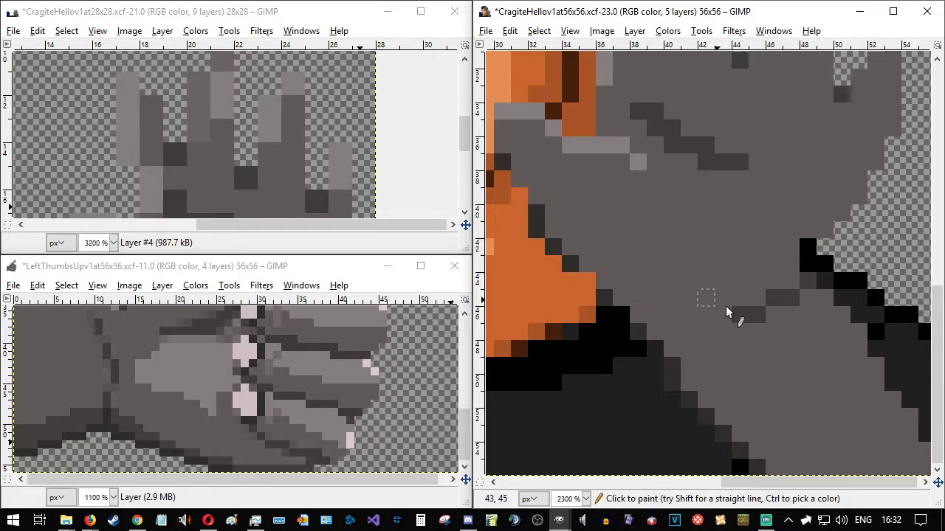
# - Sample the dark shadow grey from the thumbs-up hand and paint a shading band just inside the thumb and wrist outline
pyautogui.keyDown('ctrl'); pyautogui.click(129, 422); pyautogui.keyUp('ctrl')
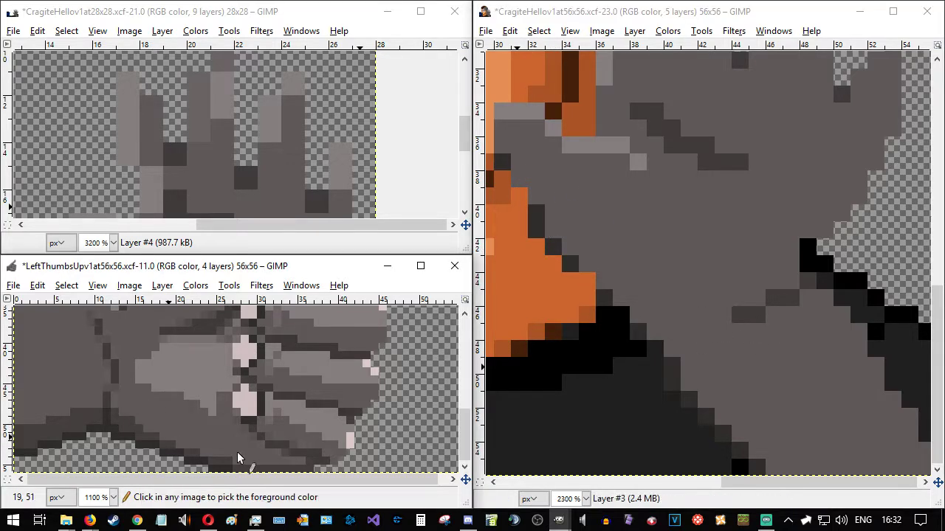
pyautogui.click(521, 178)
pyautogui.moveTo(521, 178); pyautogui.dragTo(584, 261)
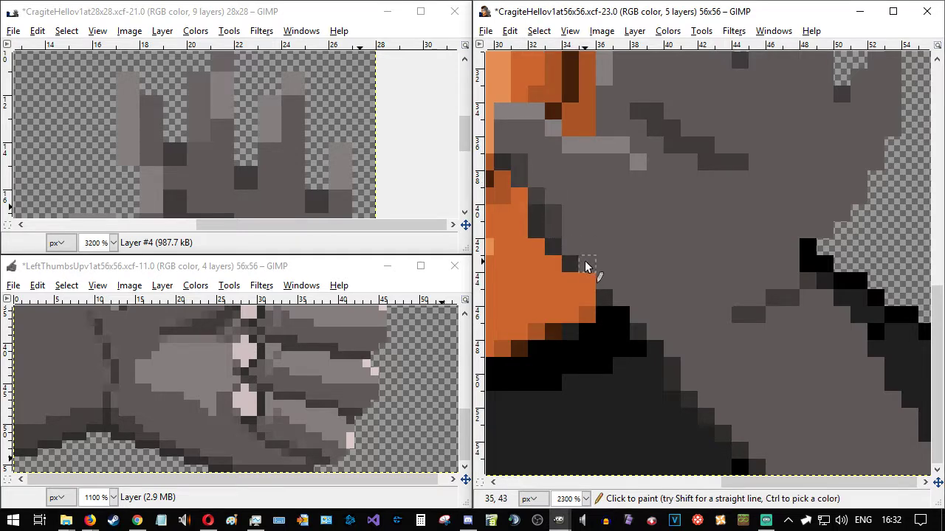
pyautogui.click(586, 265)
pyautogui.moveTo(625, 294)
pyautogui.mouseDown()
pyautogui.moveTo(684, 350)
pyautogui.moveTo(687, 382)
pyautogui.mouseUp()
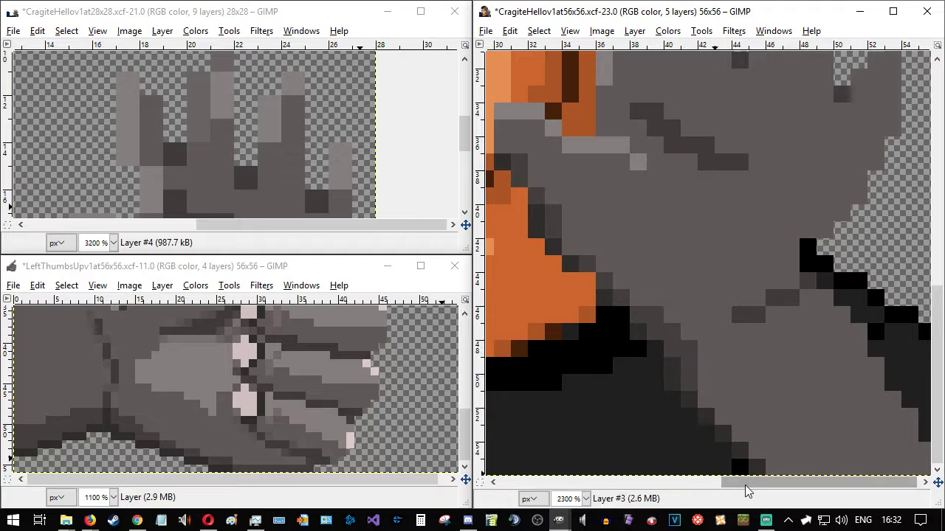
# - Continue the dark grey shading band down the inner side of the forearm outline to the canvas's lower edge
pyautogui.moveTo(744, 485); pyautogui.dragTo(747, 485)
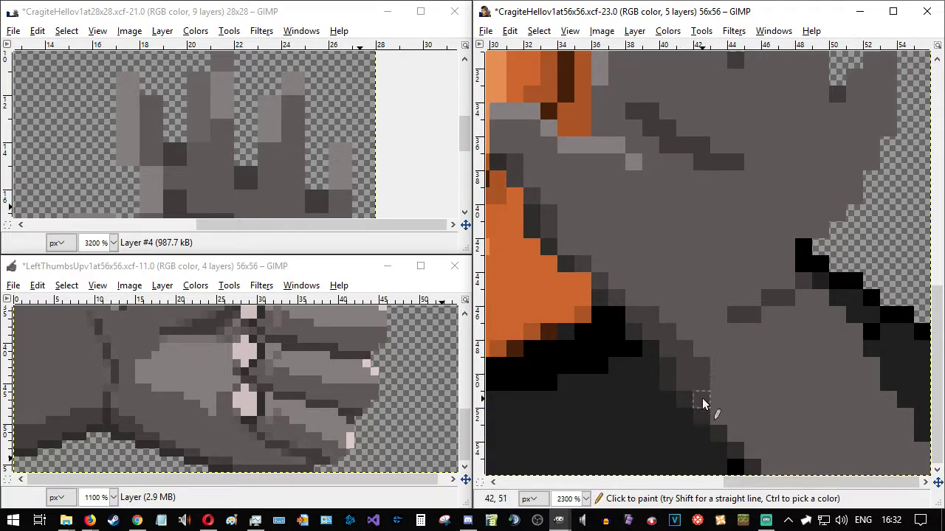
pyautogui.click(737, 433)
pyautogui.moveTo(776, 439); pyautogui.dragTo(780, 468)
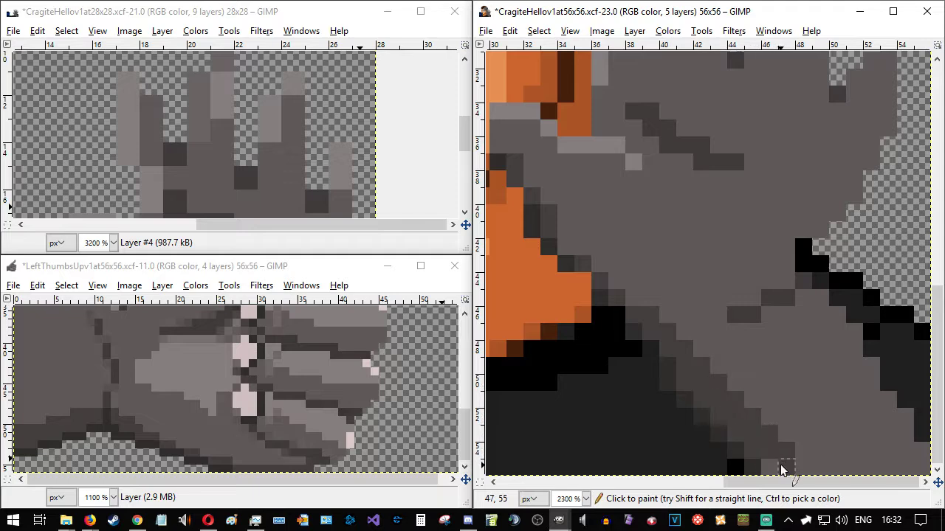
pyautogui.click(776, 464)
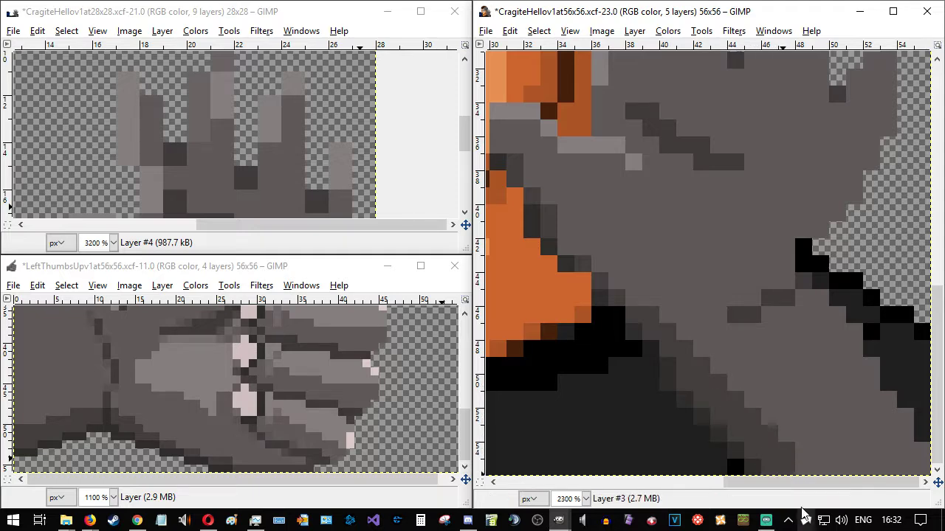
pyautogui.click(803, 469)
# - Shade the outer palm edge in dark grey, stepping from the wrist up to the base of the little finger
pyautogui.scroll(-2, 730, 348)
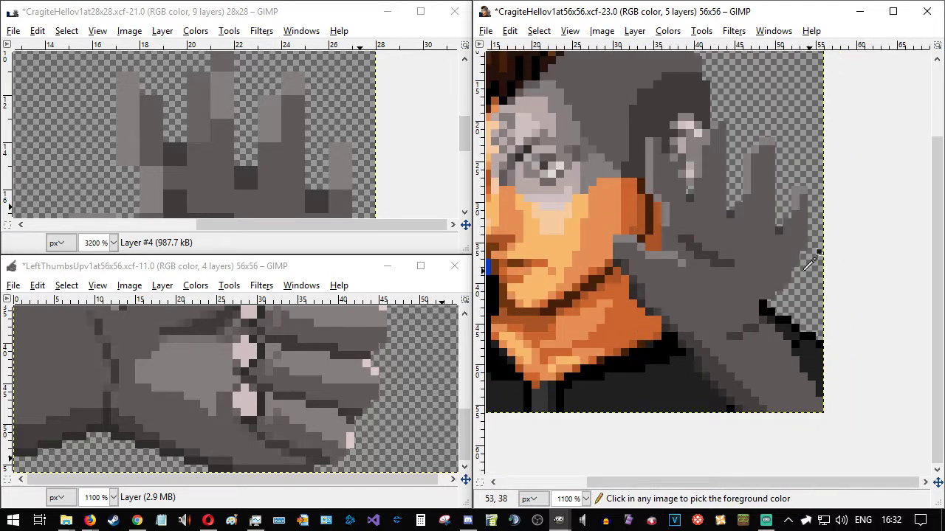
pyautogui.scroll(2, 753, 292)
pyautogui.moveTo(744, 290); pyautogui.dragTo(735, 294)
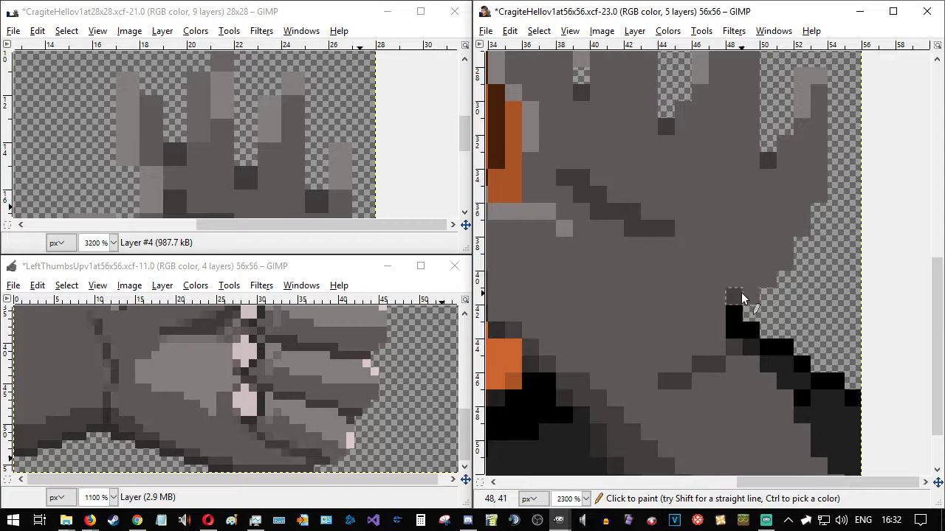
pyautogui.click(770, 277)
pyautogui.click(784, 265)
pyautogui.click(784, 246)
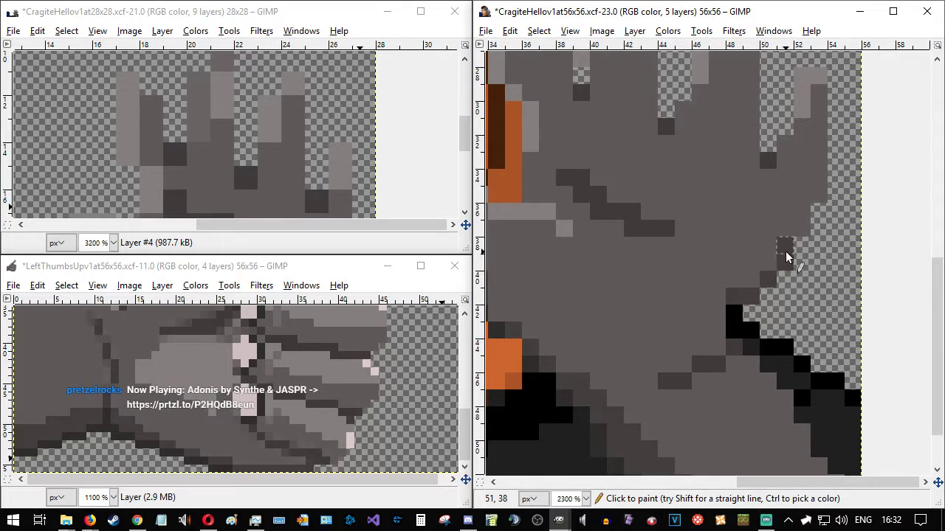
pyautogui.click(801, 228)
pyautogui.click(805, 214)
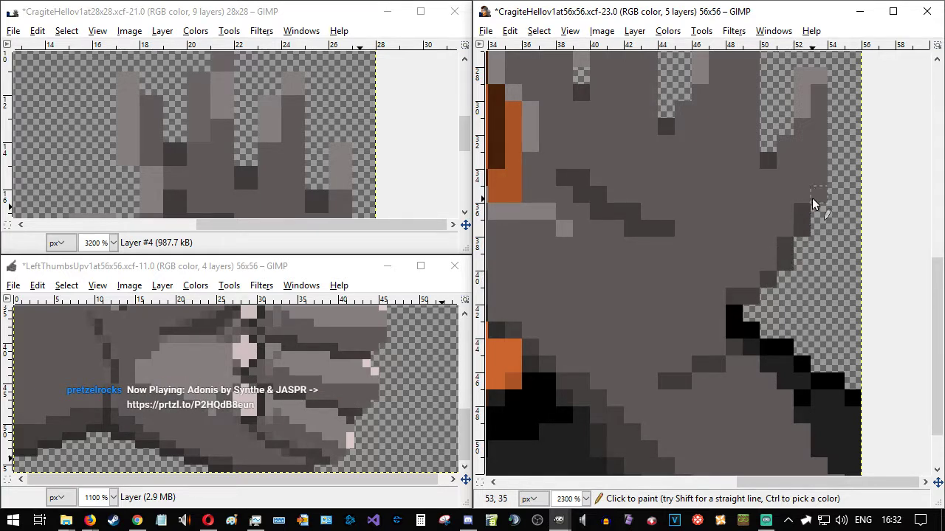
pyautogui.click(818, 185)
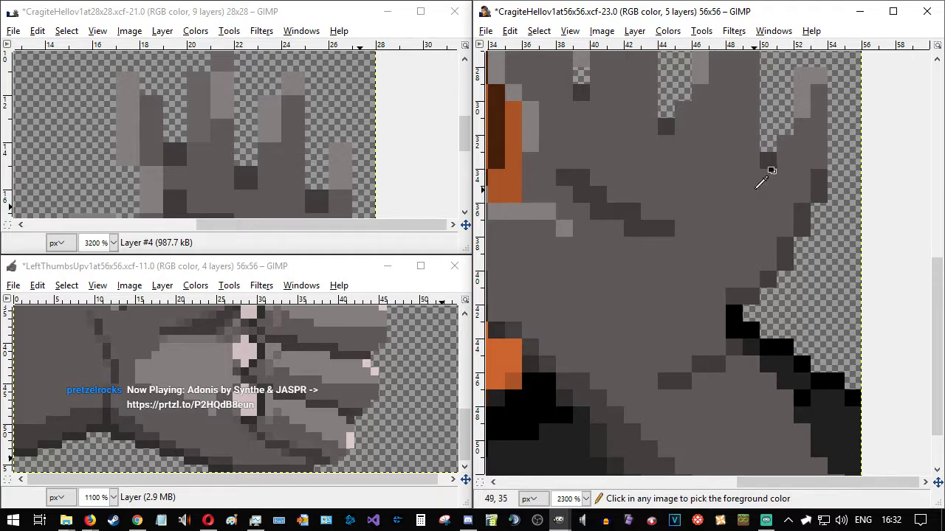
# - Add dark grey shading along the right-hand edges of the ring, middle and index fingers
pyautogui.keyDown('ctrl'); pyautogui.scroll(-1, 742, 232); pyautogui.keyUp('ctrl')
pyautogui.scroll(4, 755, 166)
pyautogui.scroll(-3, 744, 288)
pyautogui.moveTo(750, 269); pyautogui.dragTo(751, 186)
pyautogui.moveTo(681, 244); pyautogui.dragTo(681, 165)
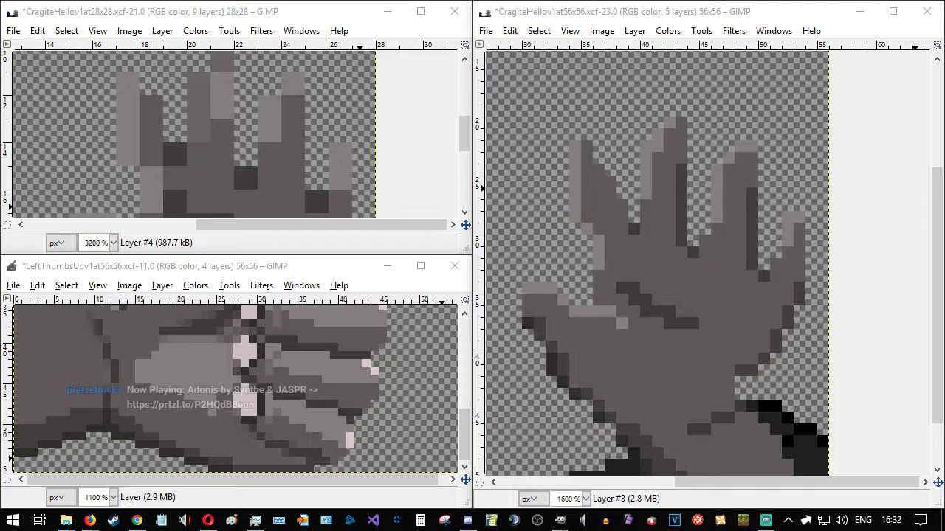
pyautogui.click(622, 206)
pyautogui.click(608, 183)
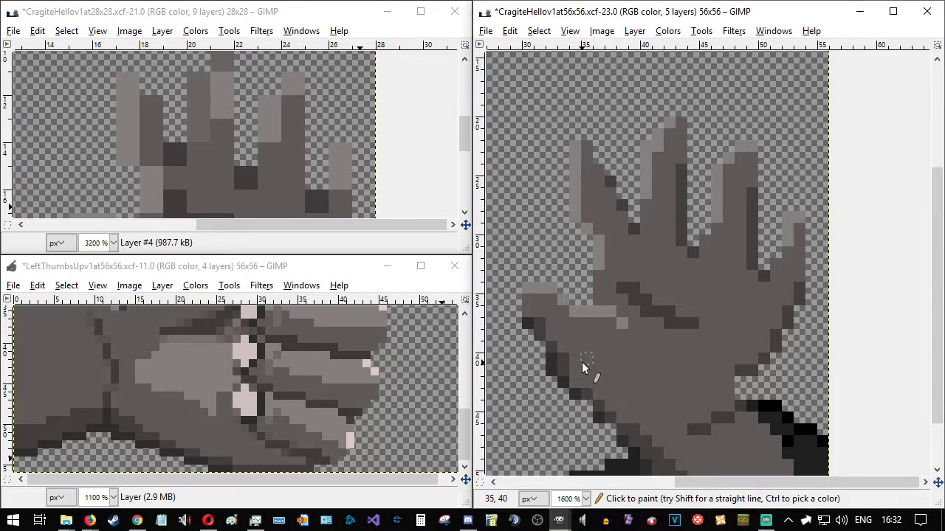
# - Compare the shaded hand with the hand in the 28x28 version and review the whole 56x56 emote
pyautogui.scroll(-1, 716, 326)
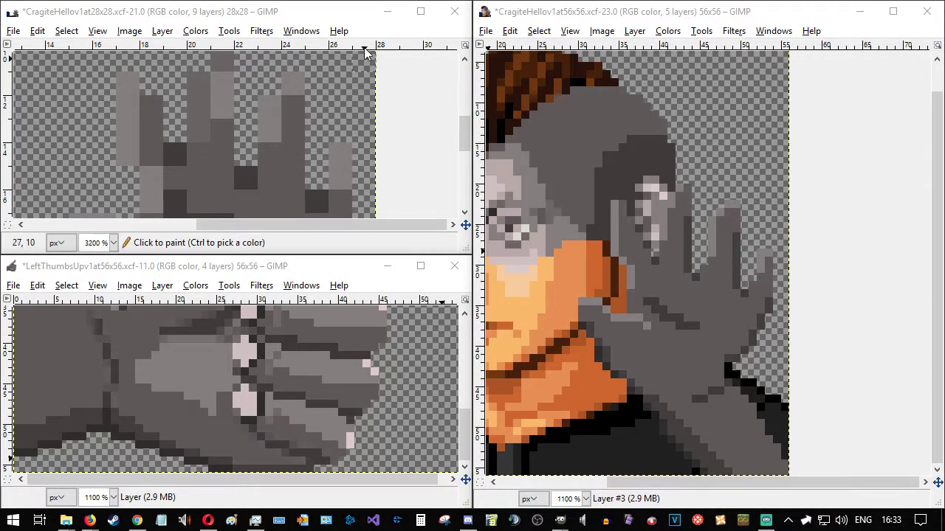
pyautogui.click(331, 16)
pyautogui.scroll(3, 292, 168)
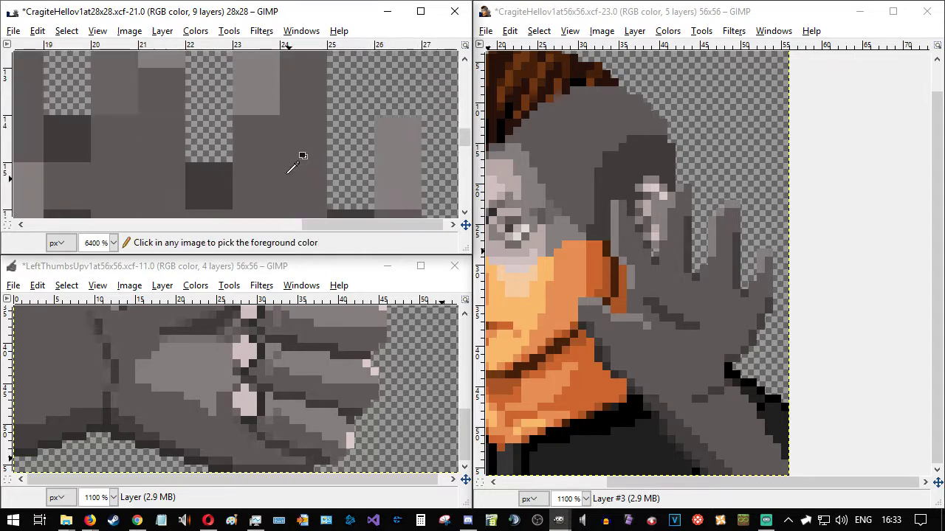
pyautogui.scroll(-4, 293, 168)
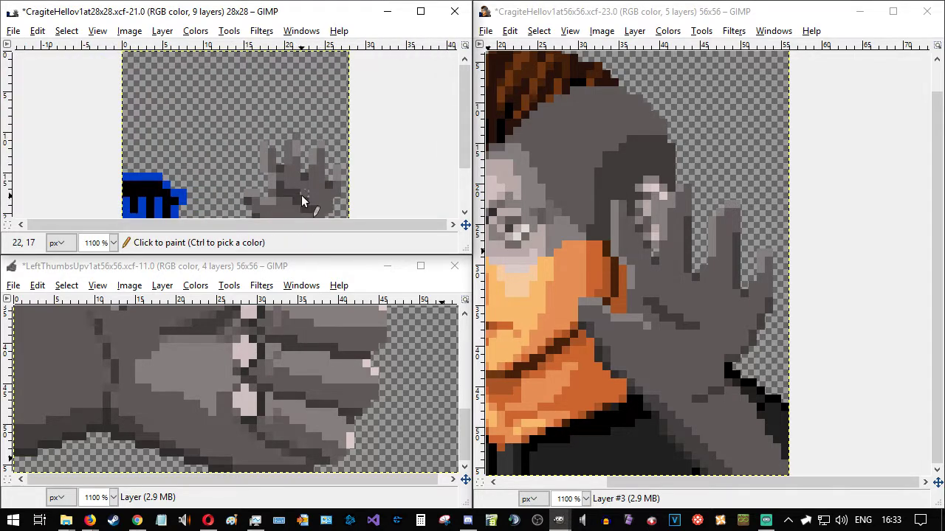
pyautogui.scroll(-1, 303, 201)
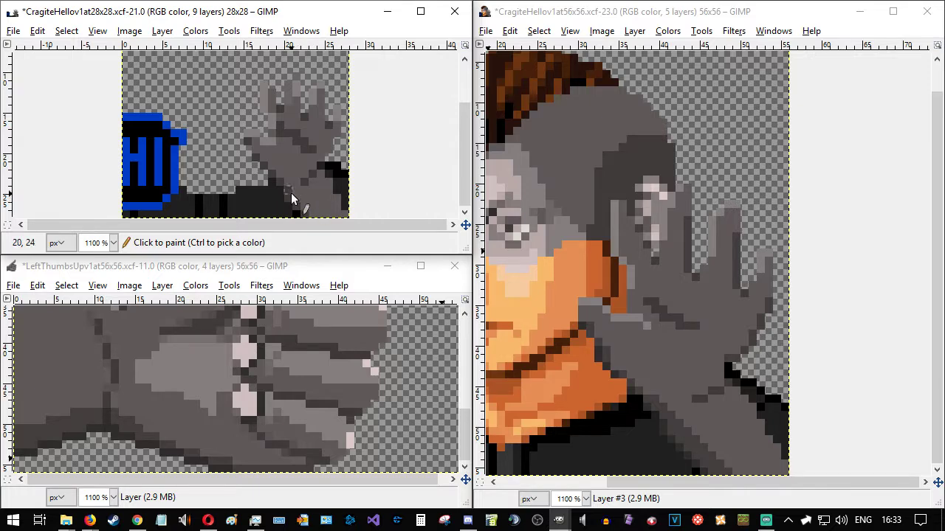
pyautogui.click(723, 9)
pyautogui.scroll(-1, 741, 138)
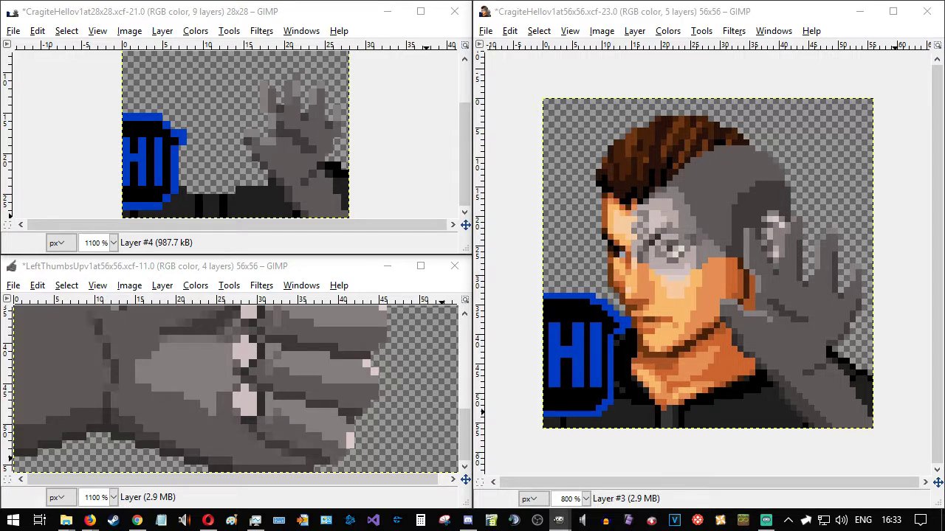
# - Add two new layers to the 56x56 emote and fill the background layer with white, ffffff
pyautogui.press('Return')
pyautogui.press('Return')
pyautogui.click(455, 307)
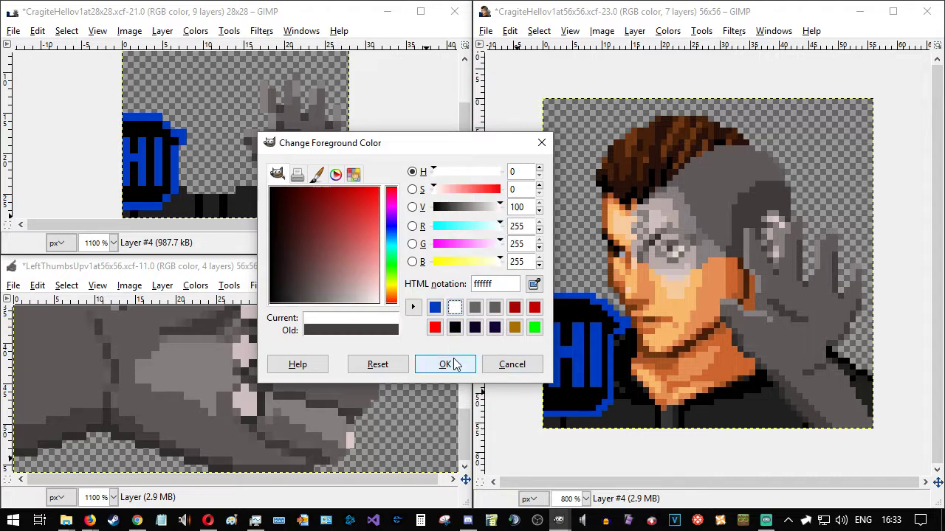
pyautogui.click(449, 364)
pyautogui.click(828, 175)
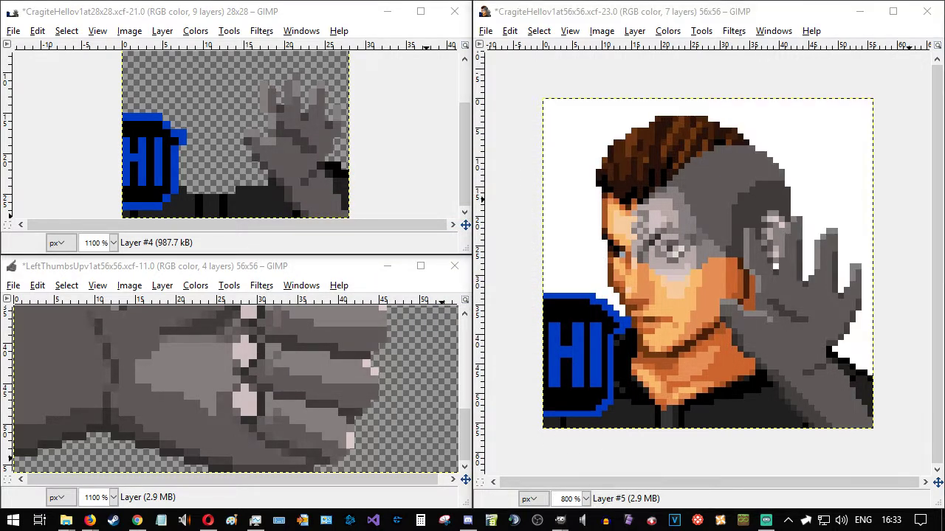
# - Sample the dark purple from the 28x28 version's background layer and preview the 56x56 emote at 300% against white
pyautogui.click(353, 270)
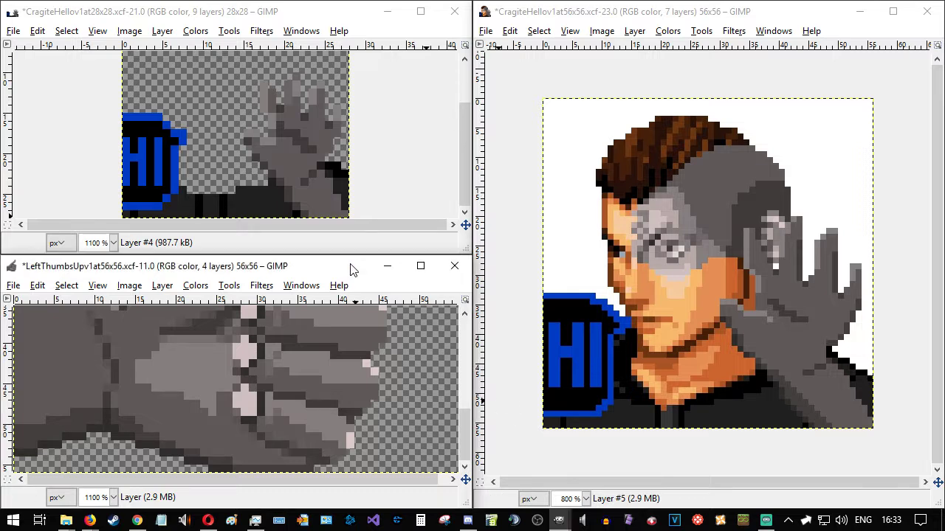
pyautogui.click(355, 18)
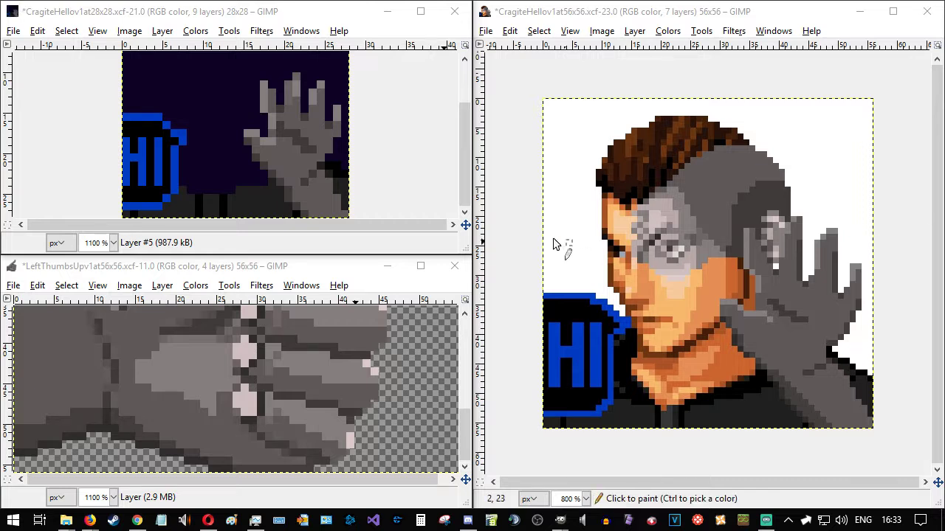
pyautogui.keyDown('ctrl'); pyautogui.click(213, 81); pyautogui.keyUp('ctrl')
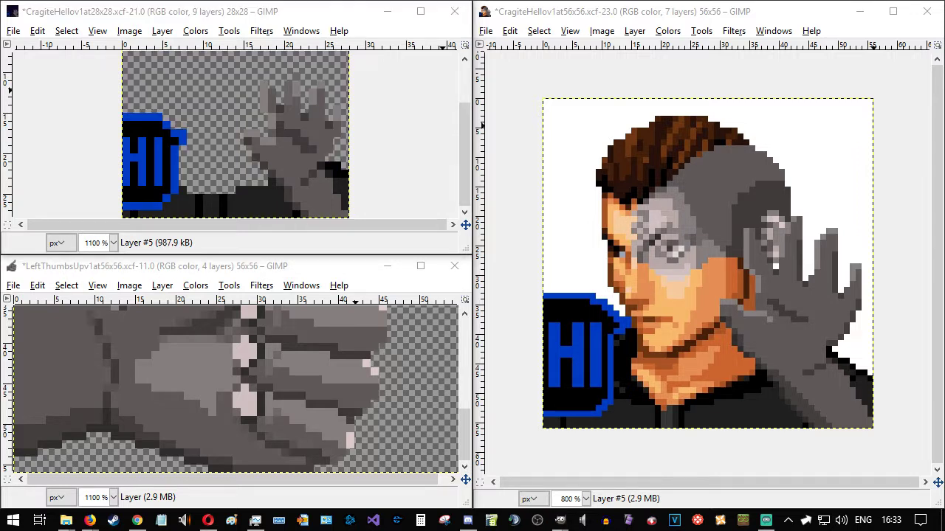
pyautogui.click(749, 14)
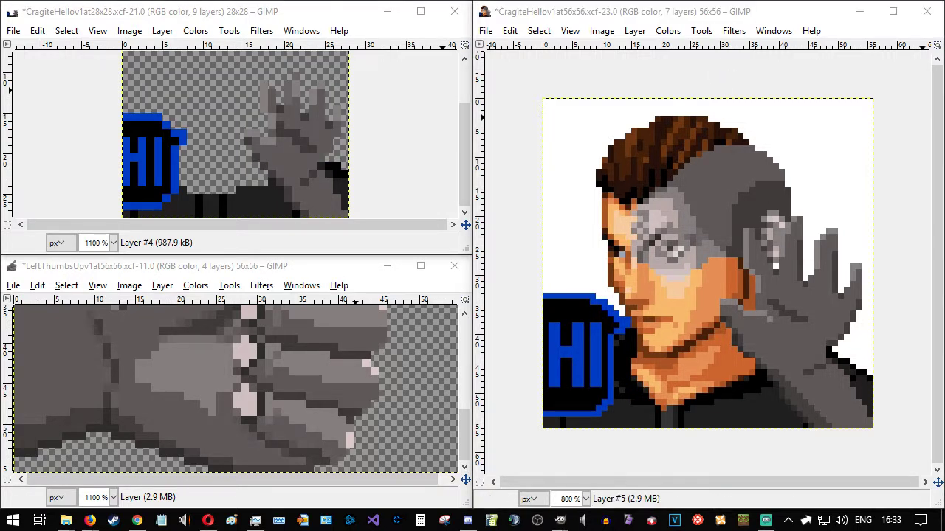
pyautogui.click(821, 193)
pyautogui.scroll(-3, 798, 385)
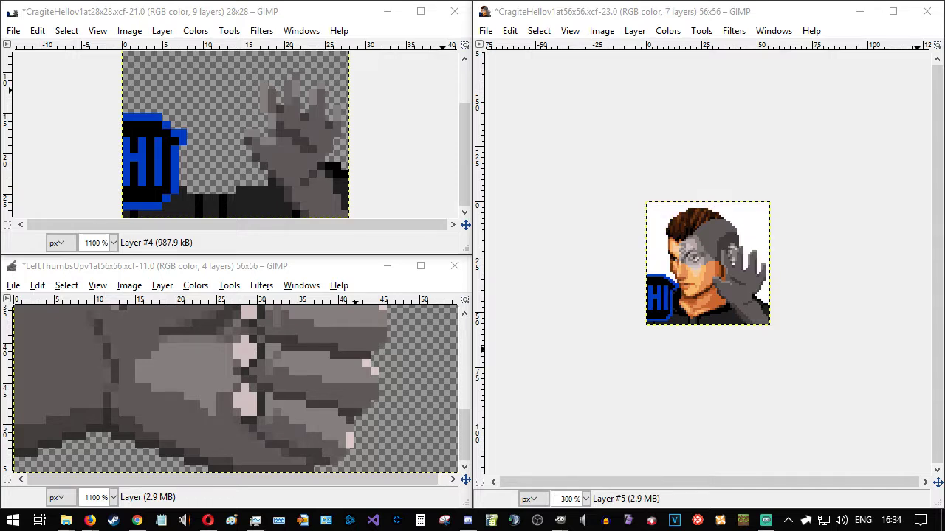
# - Check the 56x56 emote at small zoom levels, hide its white background, save it and export it as CragiteHellov1at56x56.png
pyautogui.keyDown('ctrl'); pyautogui.scroll(-2, 876, 334); pyautogui.keyUp('ctrl')
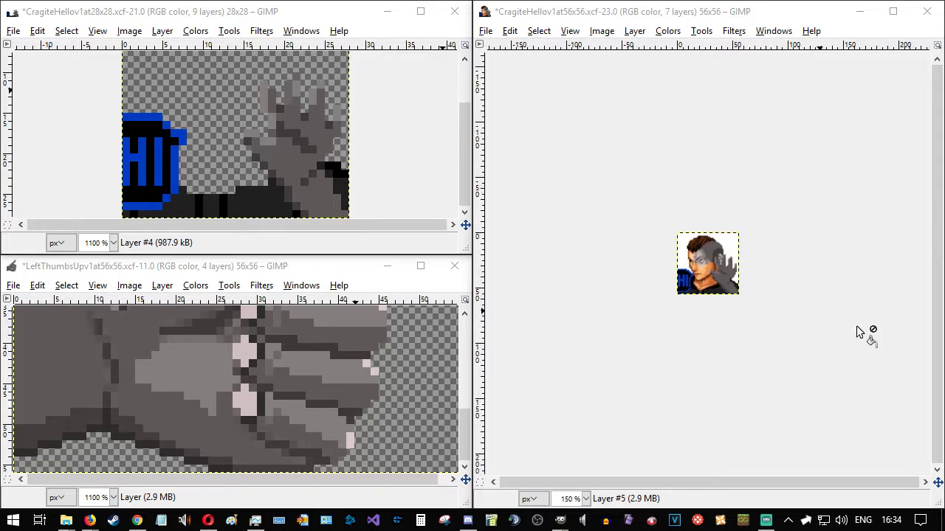
pyautogui.keyDown('ctrl'); pyautogui.scroll(1, 860, 332); pyautogui.keyUp('ctrl')
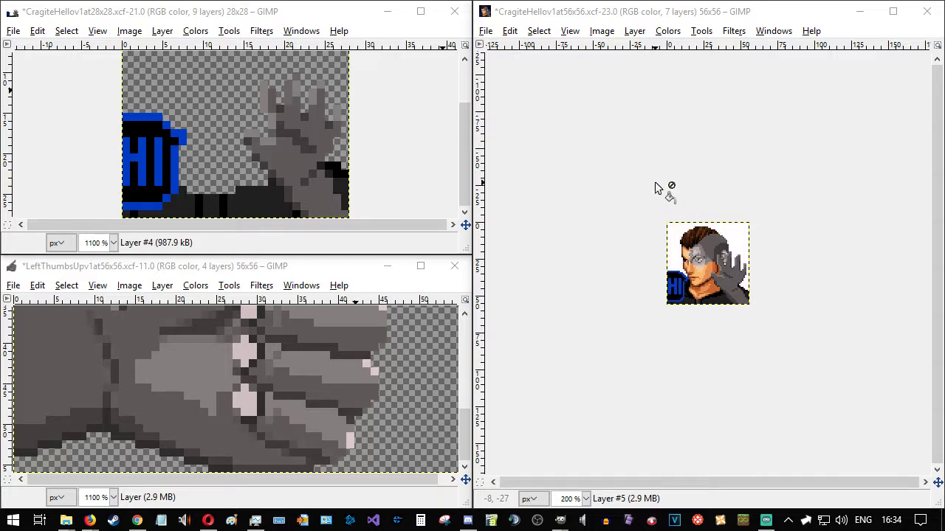
pyautogui.click(776, 17)
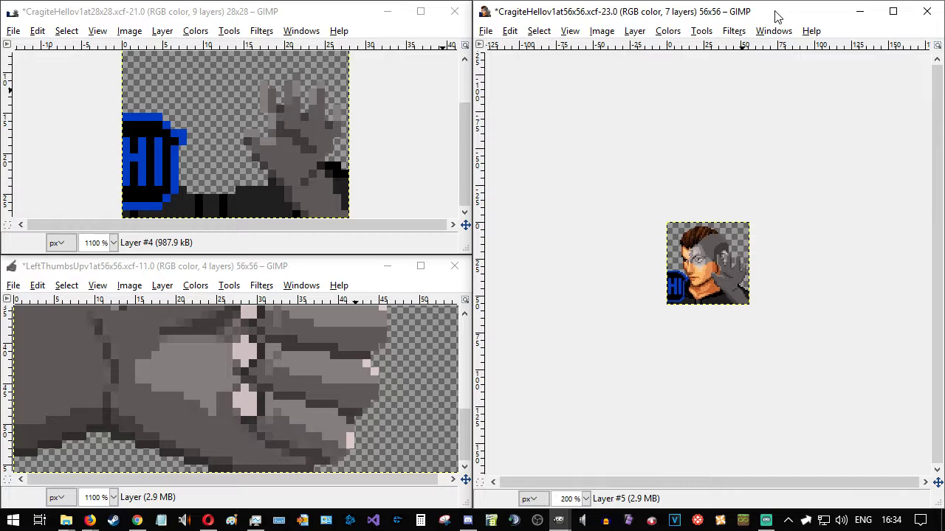
pyautogui.hotkey('ctrl', 's')
pyautogui.hotkey('ctrl', 'shift', 'e')
pyautogui.press('Return')
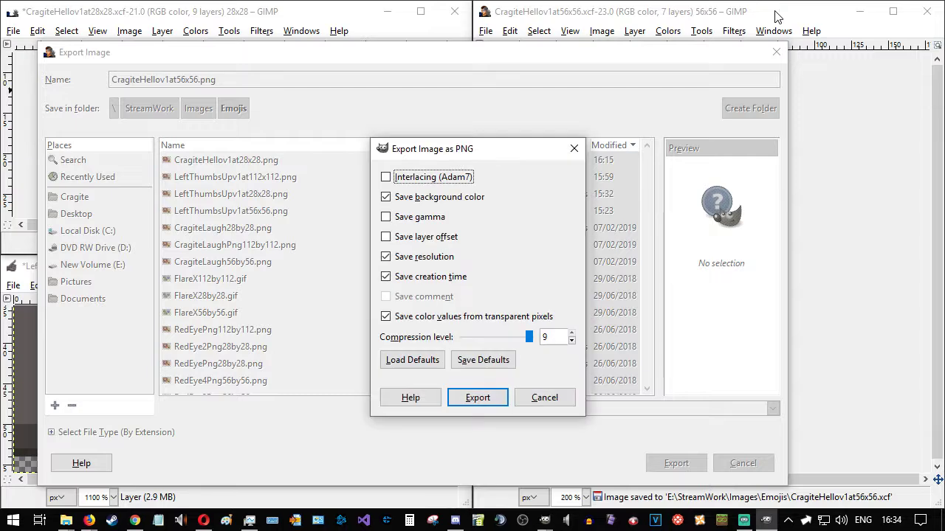
pyautogui.press('Return')
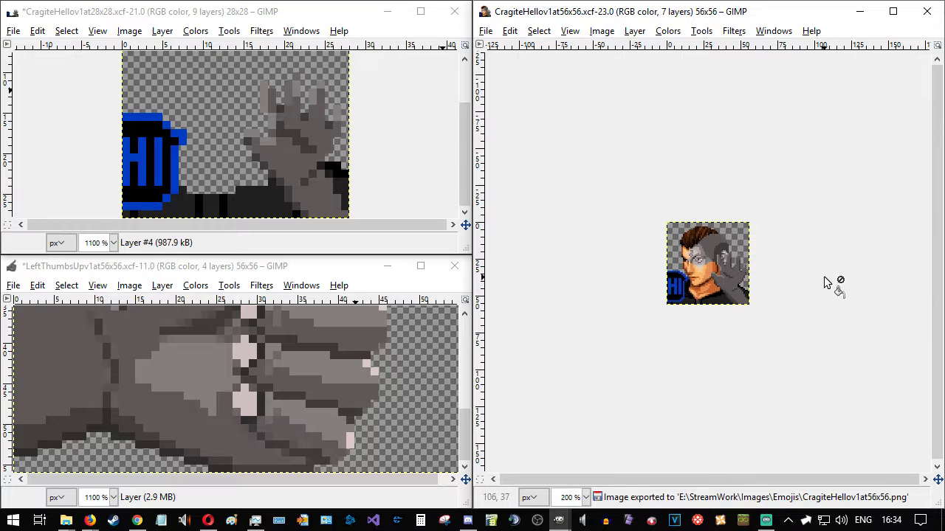
# - Open CragiteAvatarPng112by112.xcf from the Emojis folder, with the file list sorted by name
pyautogui.scroll(3, 827, 282)
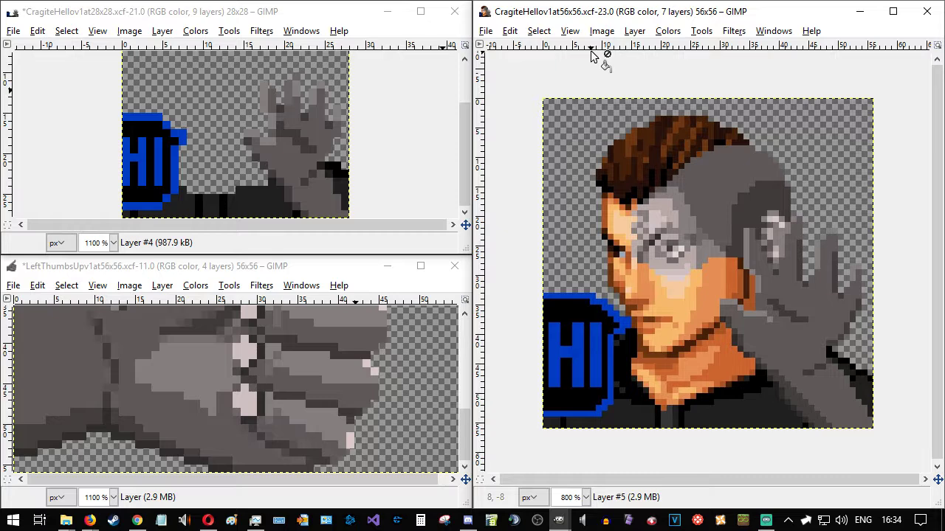
pyautogui.click(486, 31)
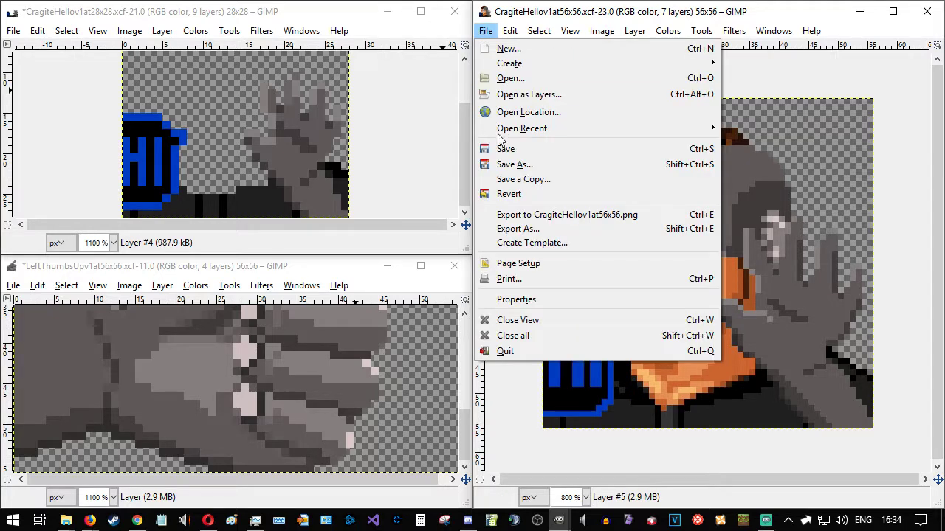
pyautogui.click(502, 80)
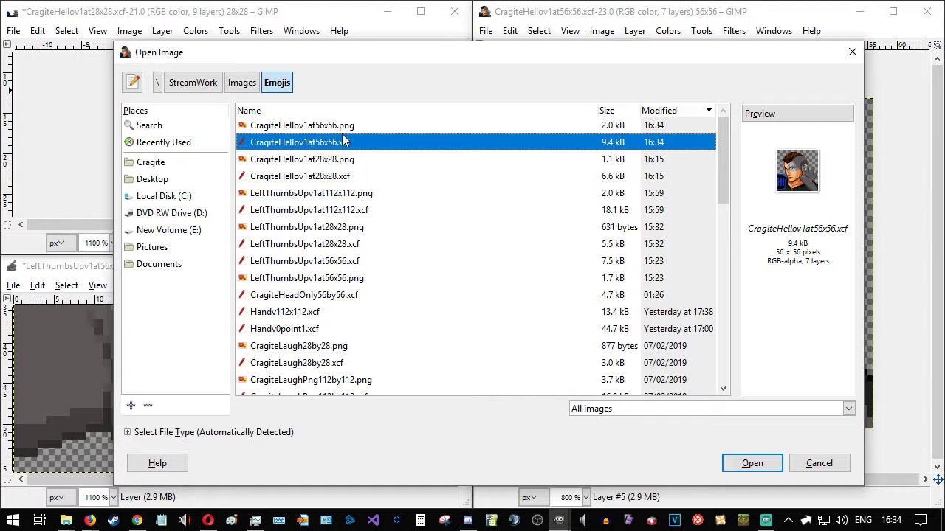
pyautogui.click(292, 111)
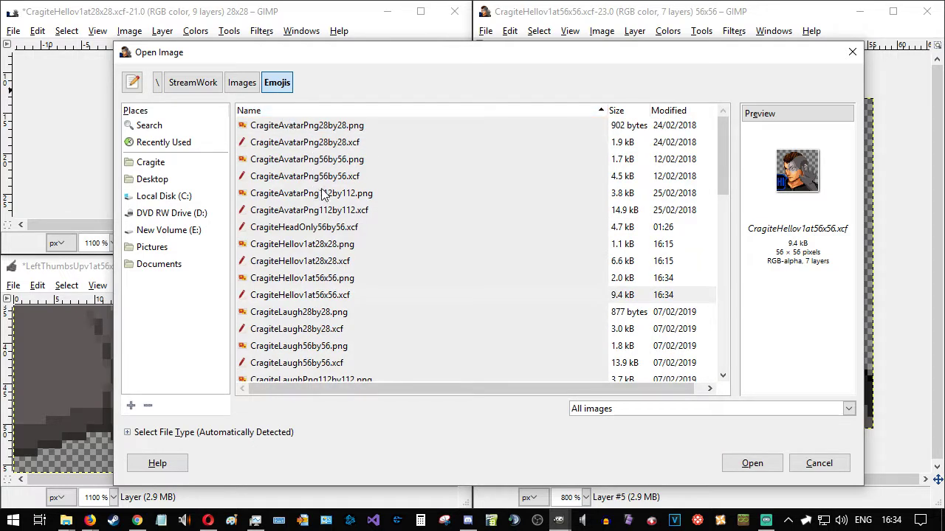
pyautogui.click(329, 211)
pyautogui.click(752, 463)
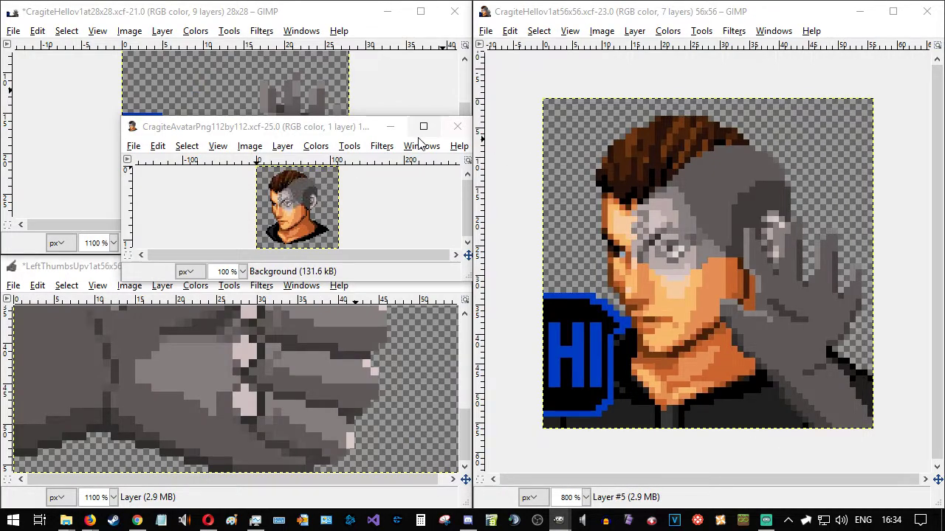
# - Arrange the 112x112 avatar side by side with the 56x56 emote and enlarge it to 400% for comparison
pyautogui.moveTo(325, 128); pyautogui.dragTo(640, 180)
pyautogui.moveTo(611, 12); pyautogui.dragTo(0, 182)
pyautogui.click(586, 78)
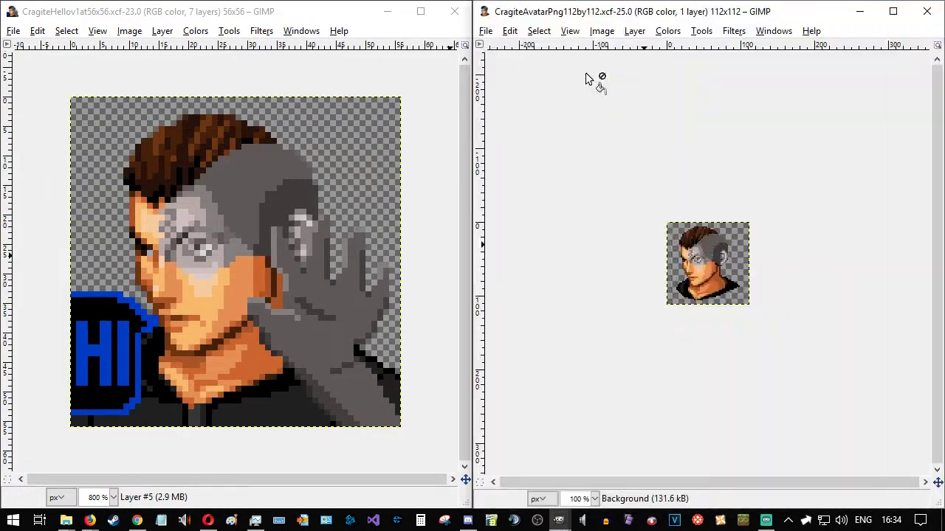
pyautogui.scroll(3, 752, 279)
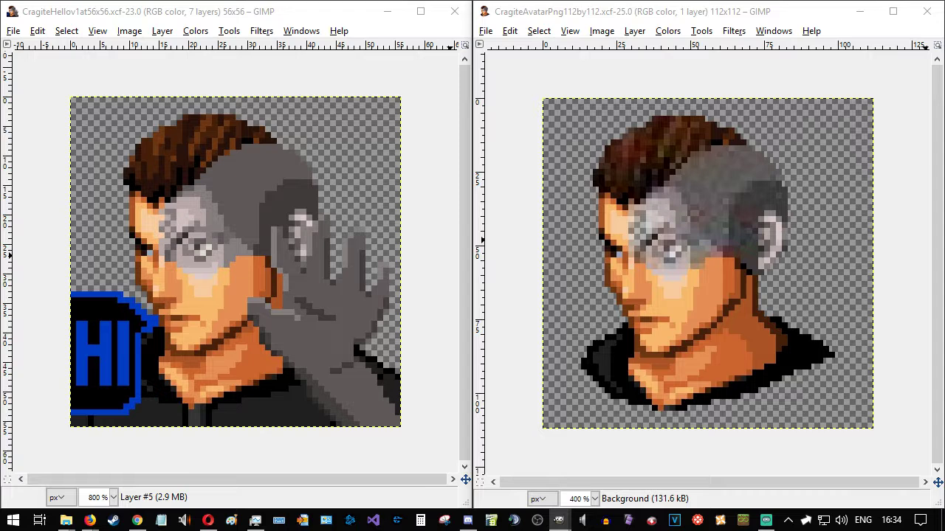
# - Add a new layer to the 112x112 avatar and hide the hand and HI sign in the 56x56 emote
pyautogui.press('Return')
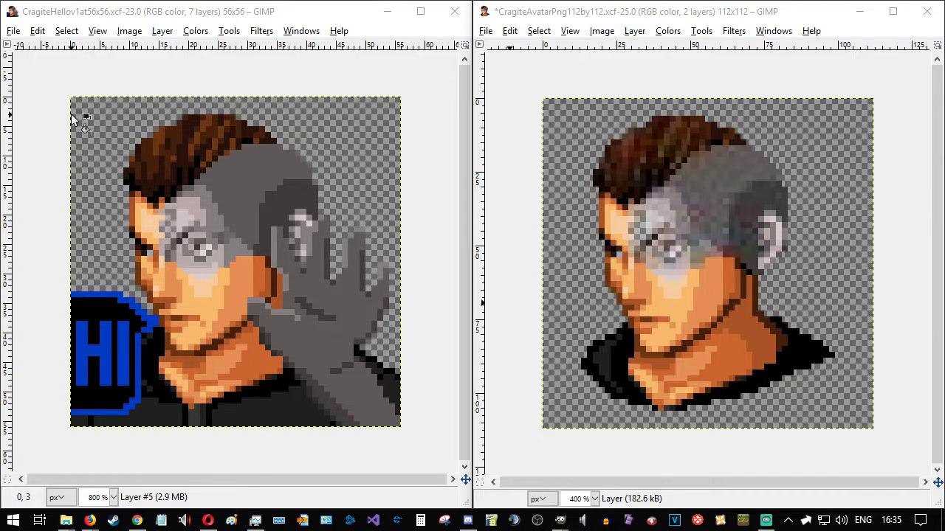
pyautogui.click(266, 16)
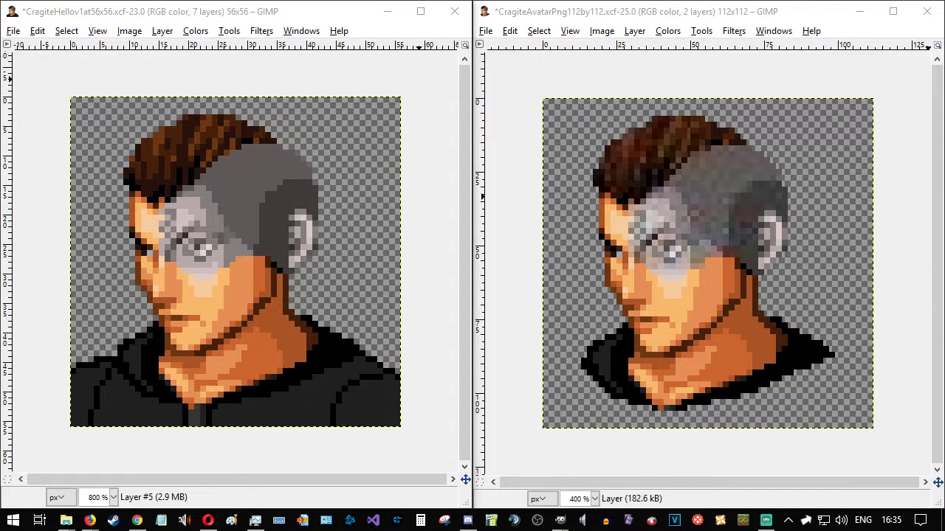
pyautogui.click(792, 16)
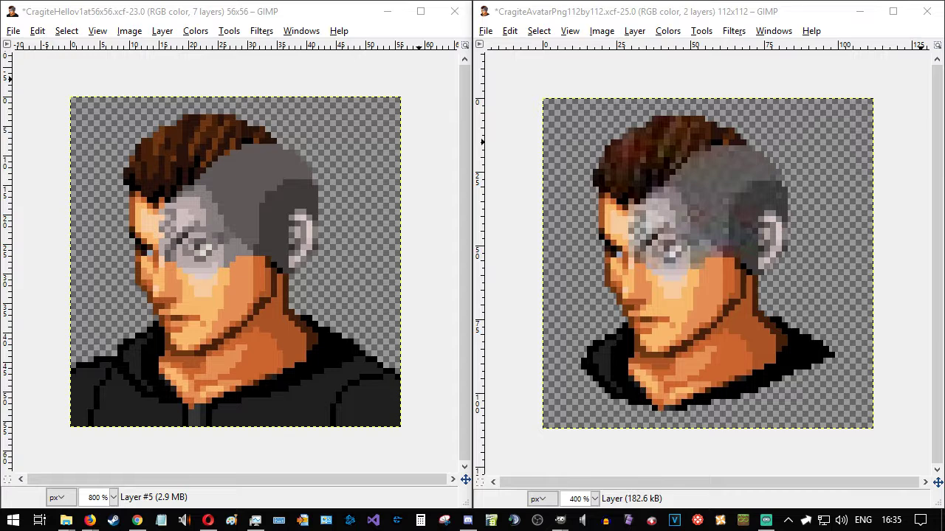
pyautogui.click(254, 16)
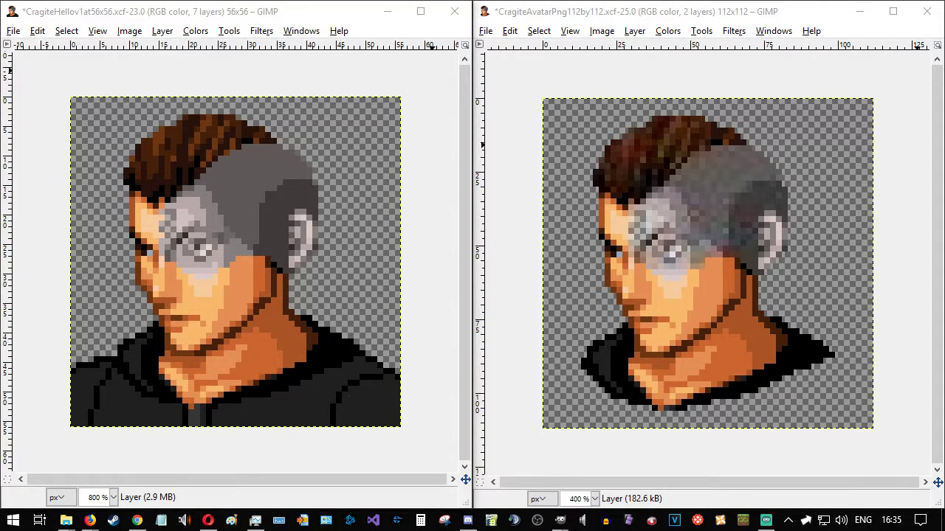
# - Sample the black hoodie outline and pencil the stepped left shoulder line from the collar to the 112x112 canvas's left edge
pyautogui.keyDown('ctrl'); pyautogui.click(97, 363); pyautogui.keyUp('ctrl')
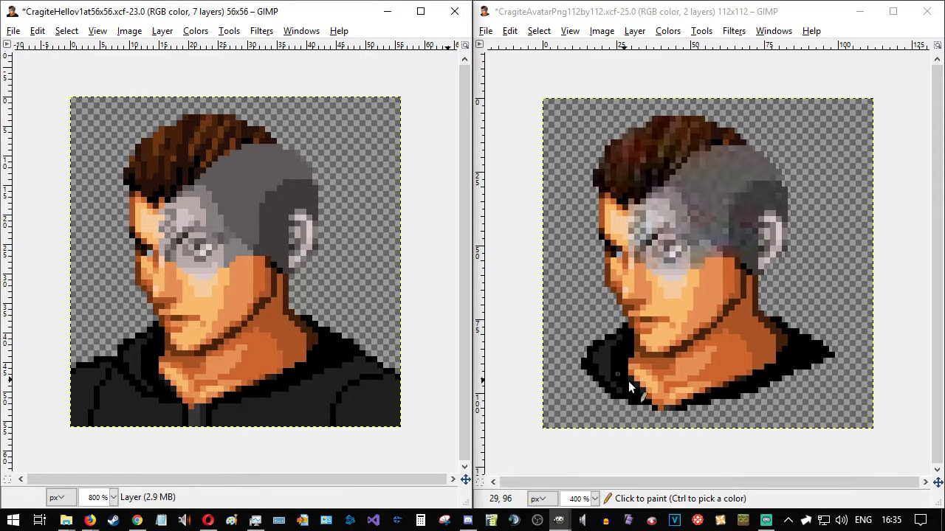
pyautogui.click(580, 364)
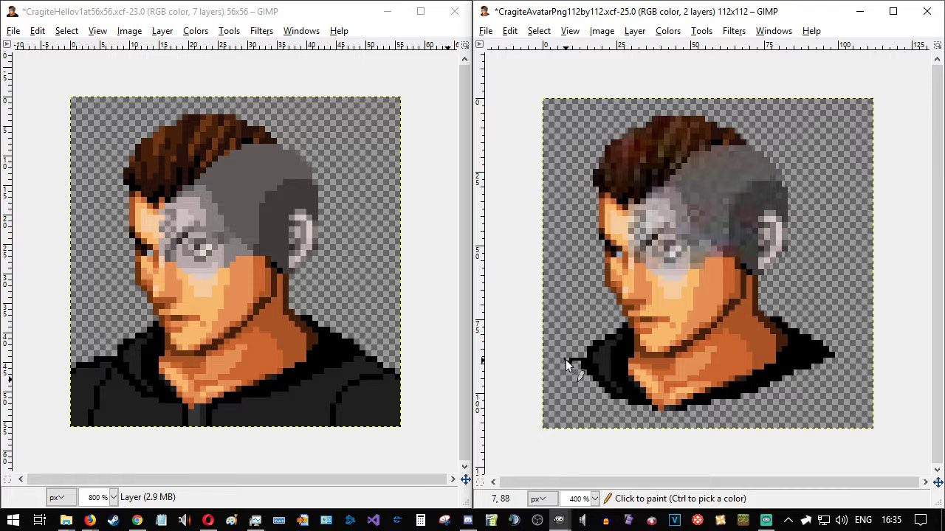
pyautogui.moveTo(565, 360); pyautogui.dragTo(575, 362)
pyautogui.scroll(2, 593, 375)
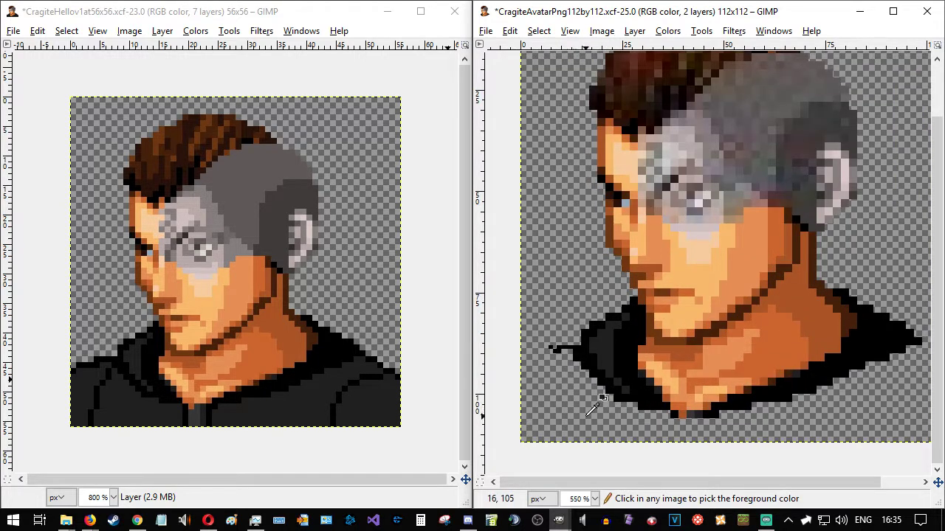
pyautogui.scroll(2, 498, 390)
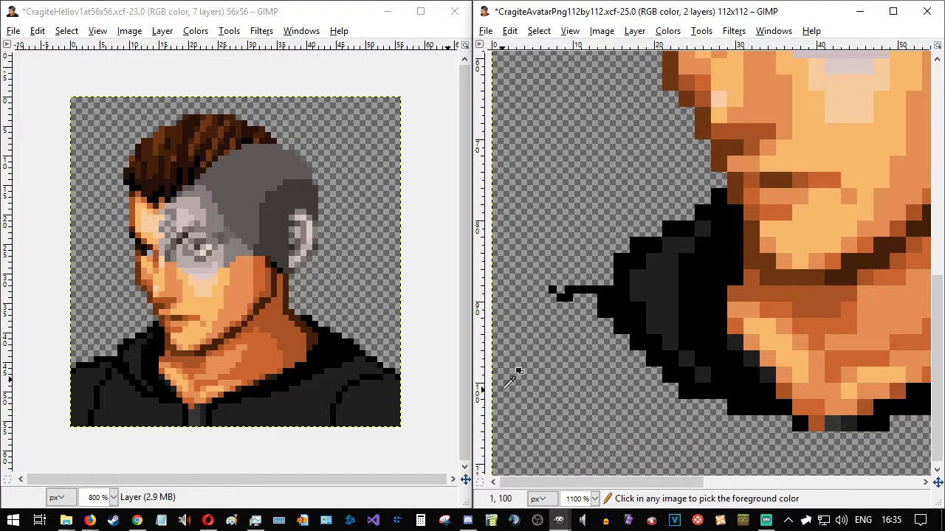
pyautogui.scroll(2, 64, 396)
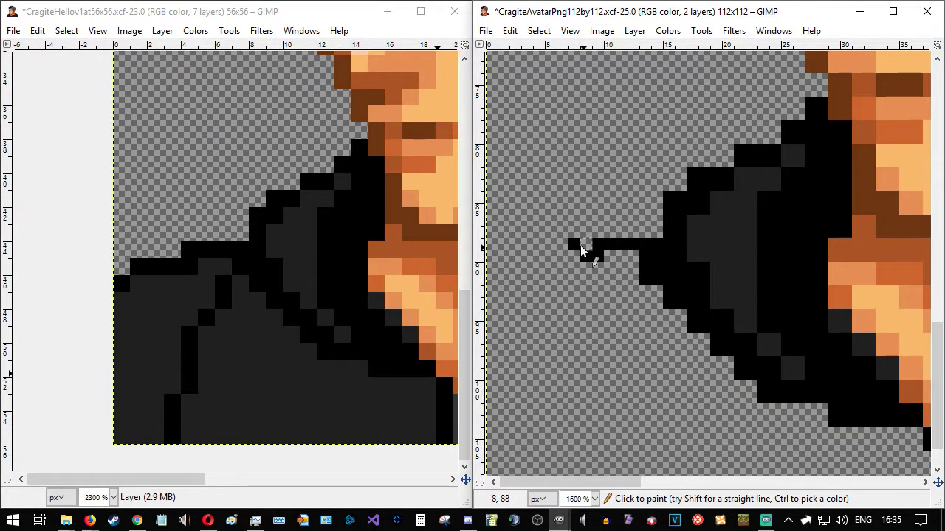
pyautogui.moveTo(576, 254)
pyautogui.mouseDown()
pyautogui.moveTo(590, 251)
pyautogui.moveTo(523, 268)
pyautogui.mouseUp()
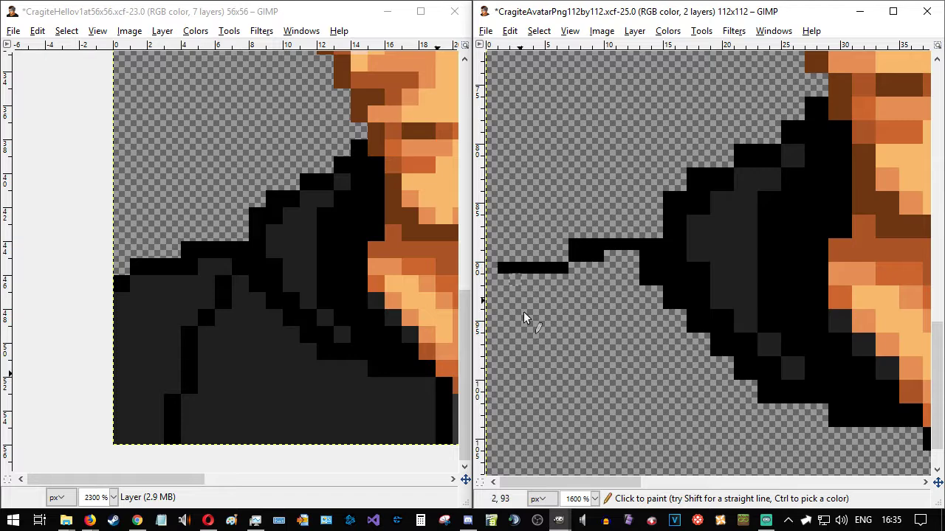
pyautogui.click(493, 281)
# - Draw the black left sleeve seam from beneath the collar down to the lower edge of the 112x112 canvas
pyautogui.scroll(-1, 632, 293)
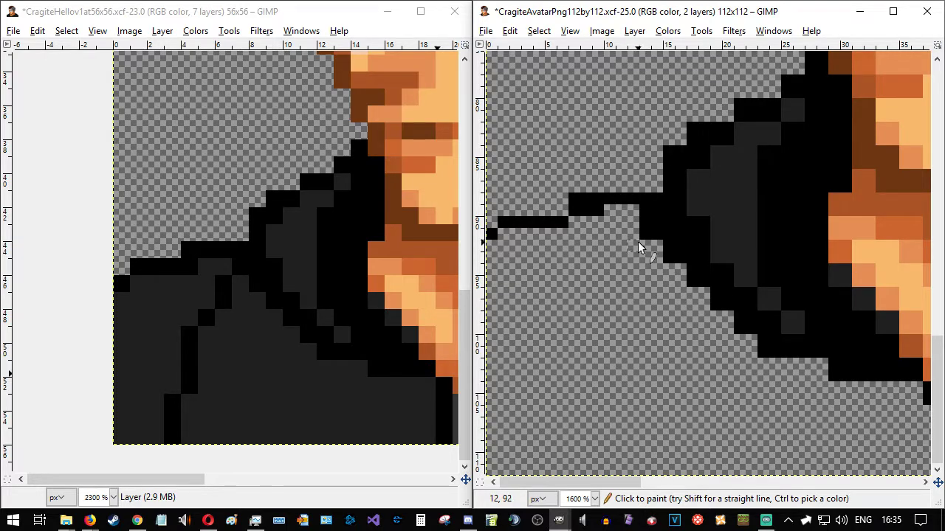
pyautogui.moveTo(638, 241); pyautogui.dragTo(621, 269)
pyautogui.moveTo(585, 377)
pyautogui.mouseDown()
pyautogui.moveTo(575, 475)
pyautogui.moveTo(854, 490)
pyautogui.mouseUp()
# - Pencil the stepped black right shoulder outline from the collar tip to the 112x112 canvas's right edge, following the 56x56 version
pyautogui.moveTo(193, 479); pyautogui.dragTo(425, 482)
pyautogui.click(669, 483)
pyautogui.click(668, 484)
pyautogui.click(669, 484)
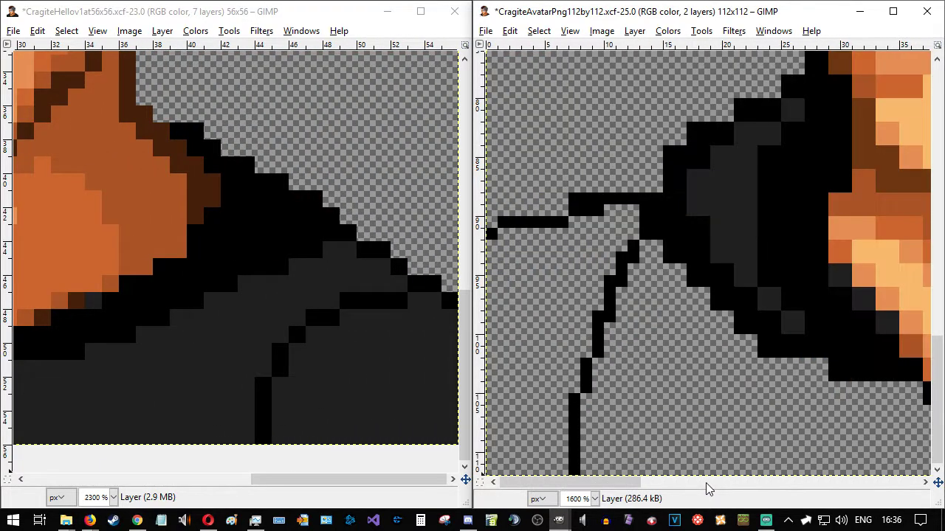
pyautogui.moveTo(701, 489); pyautogui.dragTo(901, 490)
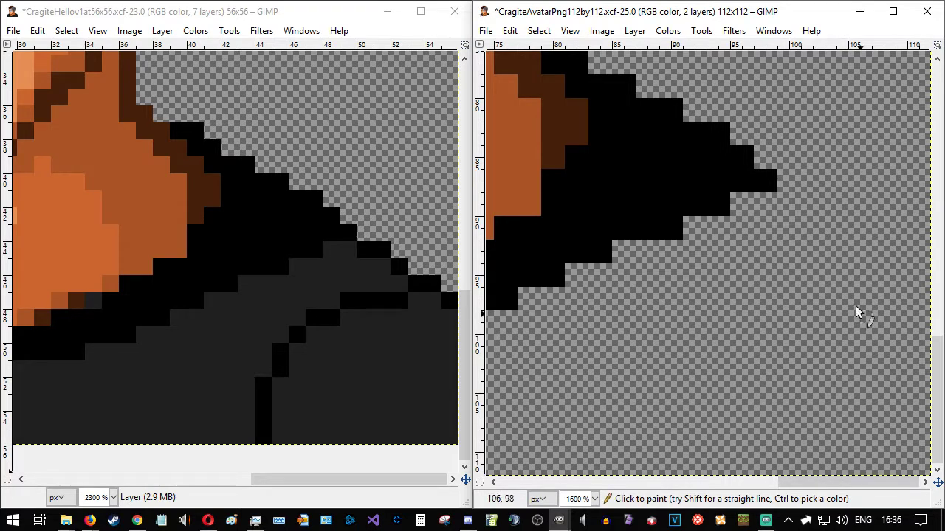
pyautogui.moveTo(784, 196)
pyautogui.mouseDown()
pyautogui.moveTo(812, 199)
pyautogui.moveTo(816, 214)
pyautogui.mouseUp()
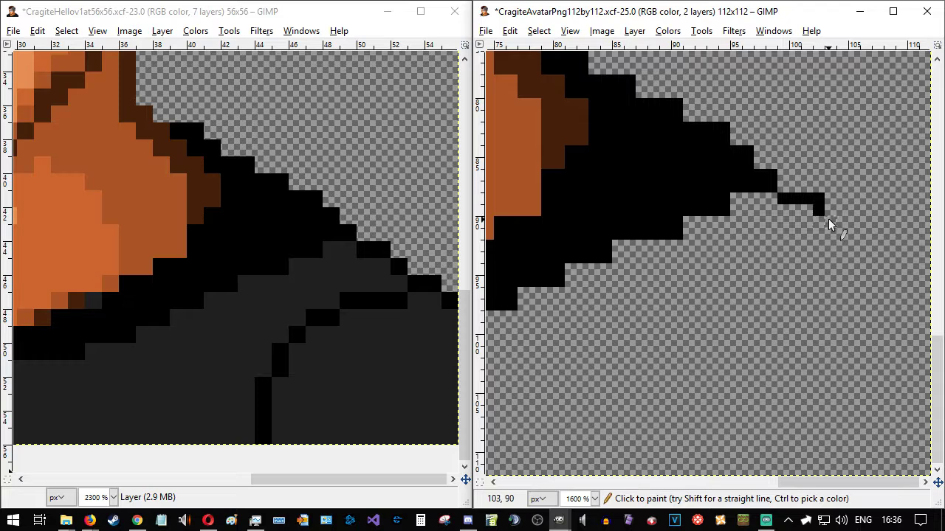
pyautogui.moveTo(829, 220)
pyautogui.mouseDown()
pyautogui.moveTo(876, 245)
pyautogui.moveTo(856, 252)
pyautogui.mouseUp()
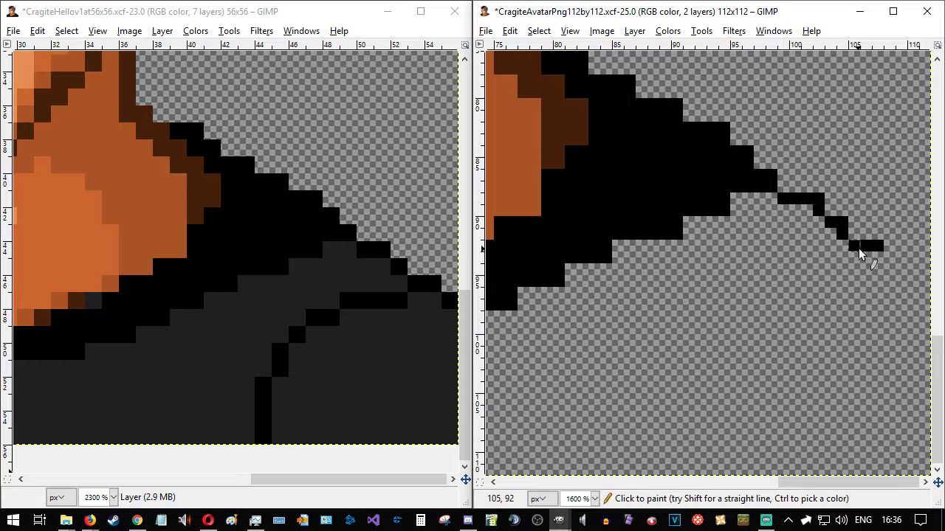
pyautogui.click(893, 247)
pyautogui.click(888, 258)
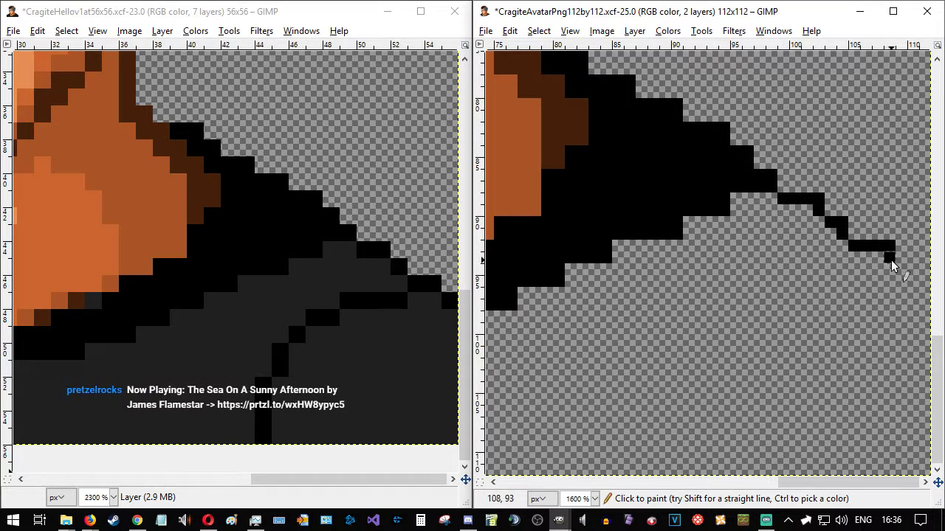
pyautogui.click(901, 258)
pyautogui.click(901, 270)
pyautogui.click(913, 281)
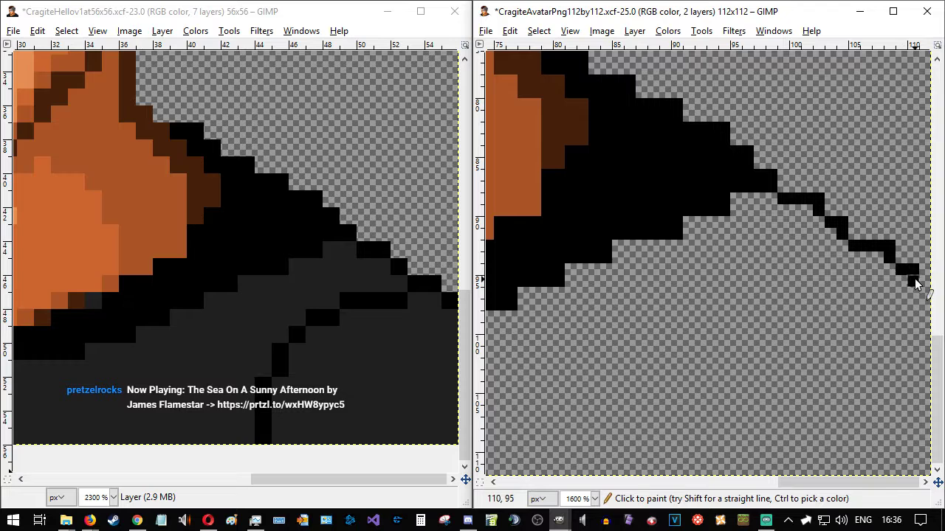
pyautogui.click(925, 281)
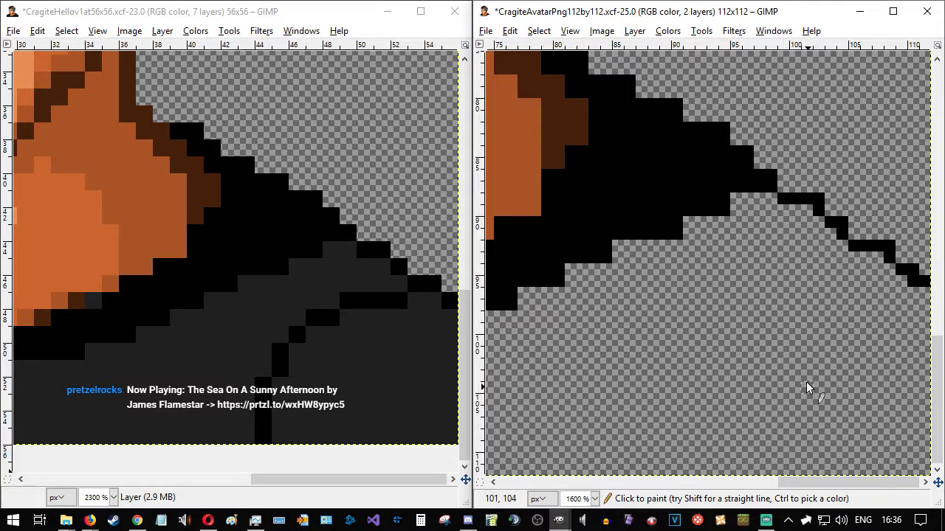
# - Thicken the right shoulder outline along its underside and draw the curved right sleeve seam down to the canvas's lower edge
pyautogui.click(913, 294)
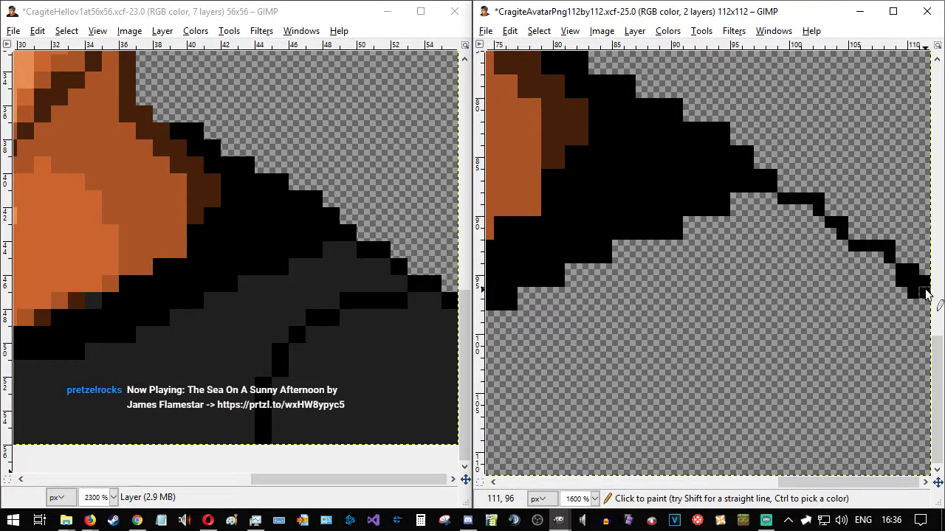
pyautogui.click(924, 304)
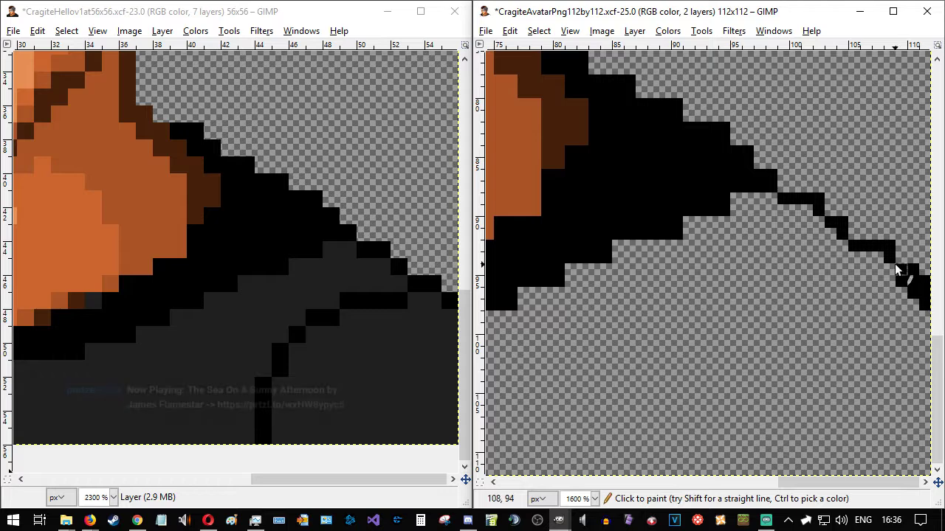
pyautogui.moveTo(862, 260)
pyautogui.mouseDown()
pyautogui.moveTo(818, 208)
pyautogui.moveTo(797, 213)
pyautogui.mouseUp()
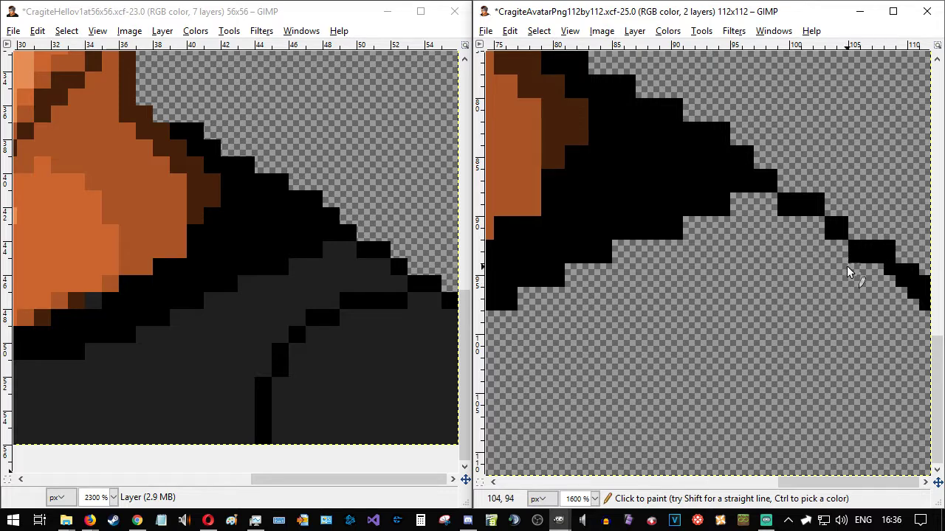
pyautogui.moveTo(843, 274)
pyautogui.mouseDown()
pyautogui.moveTo(776, 278)
pyautogui.moveTo(722, 317)
pyautogui.moveTo(700, 355)
pyautogui.moveTo(667, 476)
pyautogui.mouseUp()
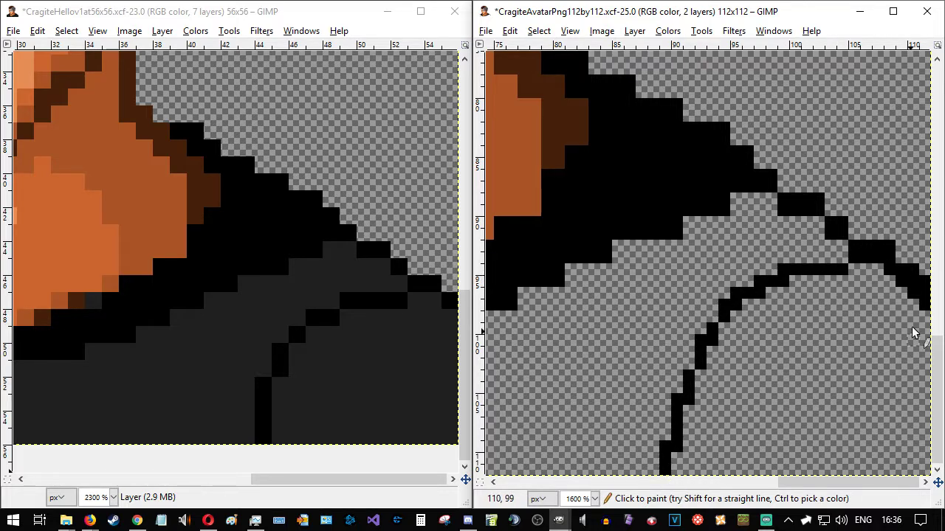
pyautogui.scroll(-2, 848, 325)
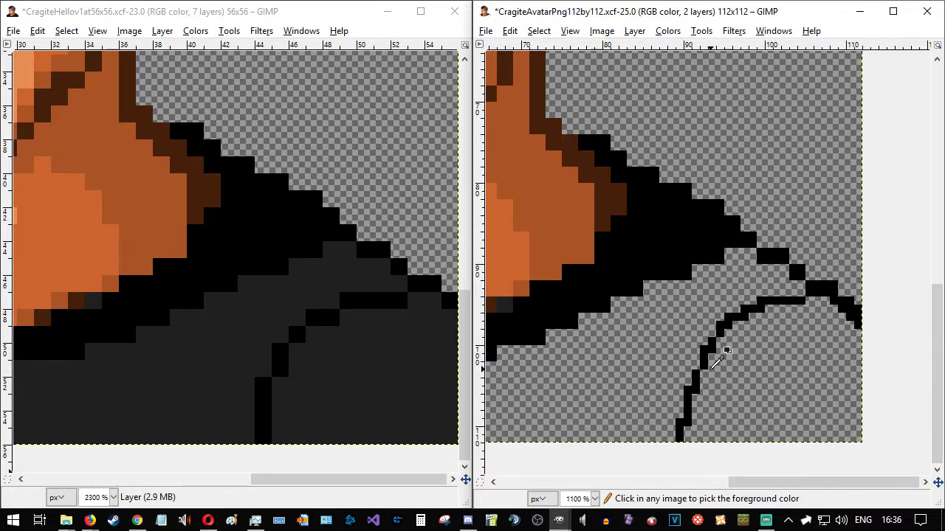
# - Sample the hoodie's dark grey from the 56x56 image and pencil it beneath the left collar, continuing down to the 112x112 canvas's lower edge
pyautogui.moveTo(707, 484); pyautogui.dragTo(504, 480)
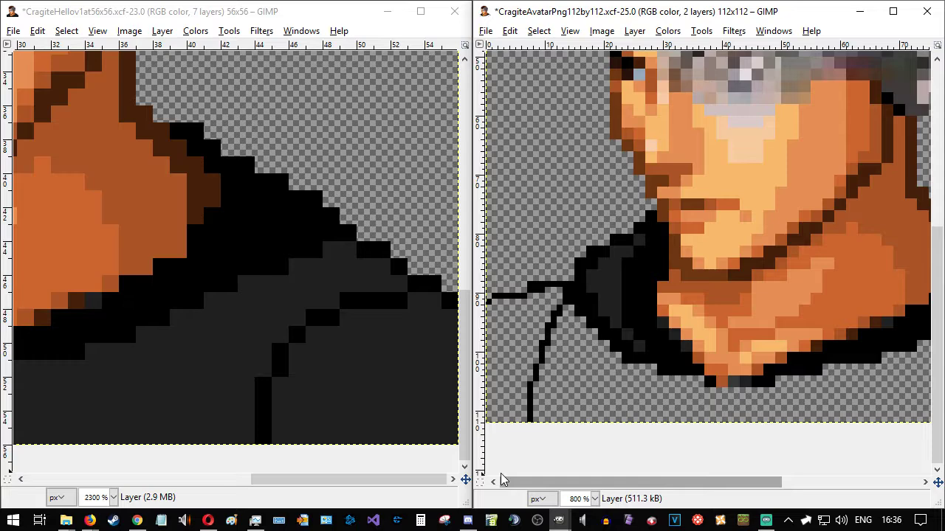
pyautogui.keyDown('ctrl'); pyautogui.click(225, 362); pyautogui.keyUp('ctrl')
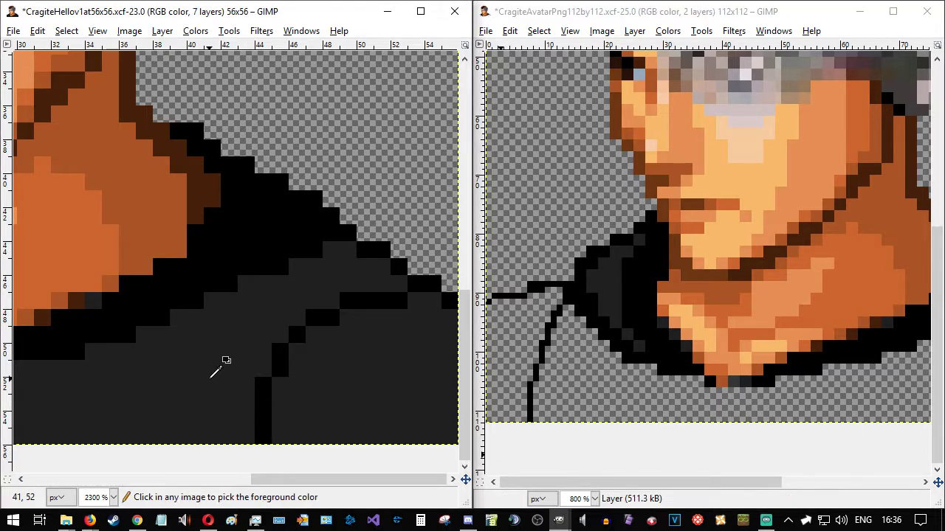
pyautogui.scroll(2, 557, 297)
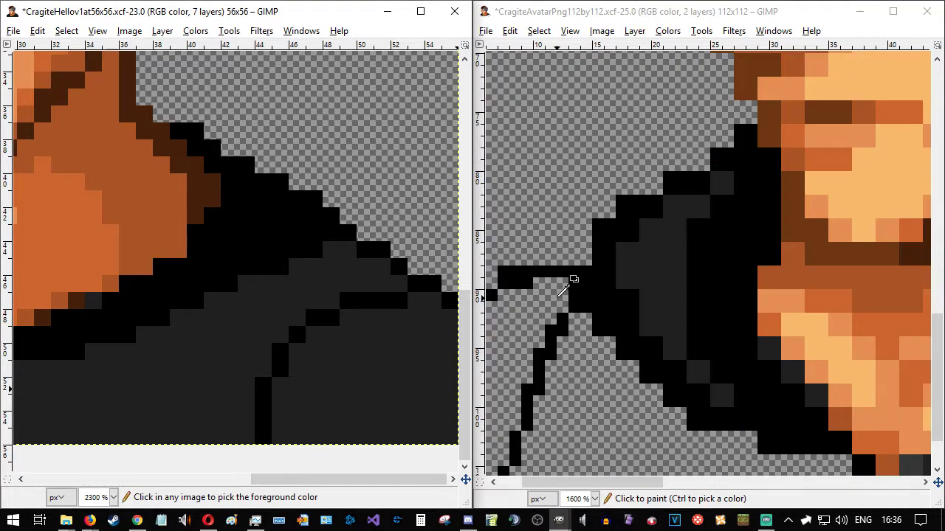
pyautogui.click(563, 282)
pyautogui.moveTo(563, 284)
pyautogui.mouseDown()
pyautogui.moveTo(589, 339)
pyautogui.moveTo(609, 344)
pyautogui.moveTo(613, 364)
pyautogui.moveTo(631, 368)
pyautogui.moveTo(629, 387)
pyautogui.moveTo(652, 389)
pyautogui.moveTo(653, 407)
pyautogui.moveTo(676, 410)
pyautogui.moveTo(678, 431)
pyautogui.moveTo(746, 449)
pyautogui.mouseUp()
pyautogui.scroll(-1, 745, 444)
pyautogui.moveTo(847, 391); pyautogui.dragTo(760, 389)
pyautogui.click(194, 486)
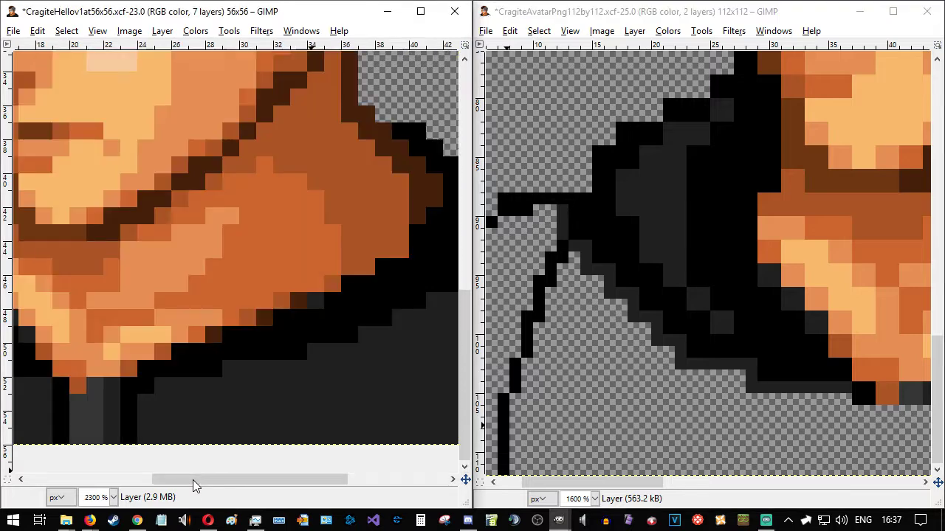
pyautogui.moveTo(194, 485); pyautogui.dragTo(92, 486)
pyautogui.moveTo(573, 482); pyautogui.dragTo(551, 485)
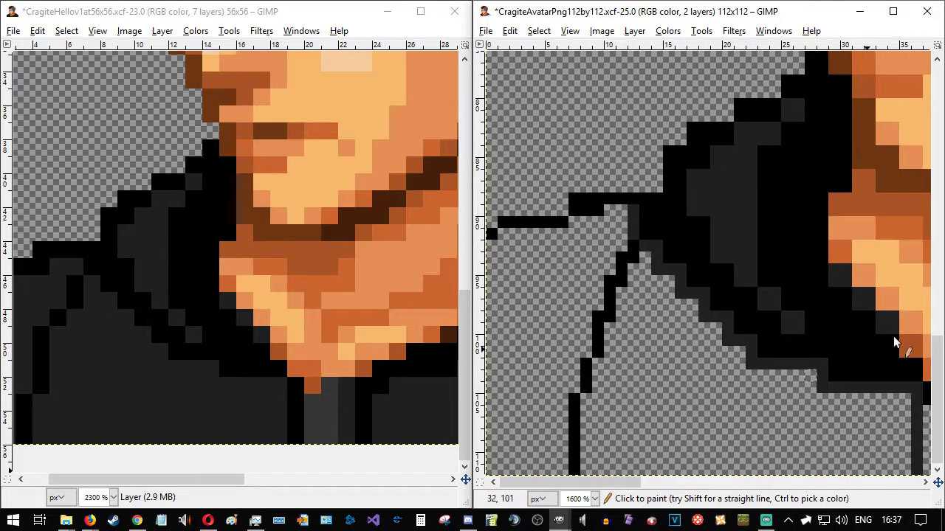
# - Fill the hoodie's left chest panel, left sleeve and right sleeve with the sampled dark grey
pyautogui.click(654, 391)
pyautogui.click(564, 284)
pyautogui.moveTo(605, 483); pyautogui.dragTo(908, 487)
pyautogui.click(874, 369)
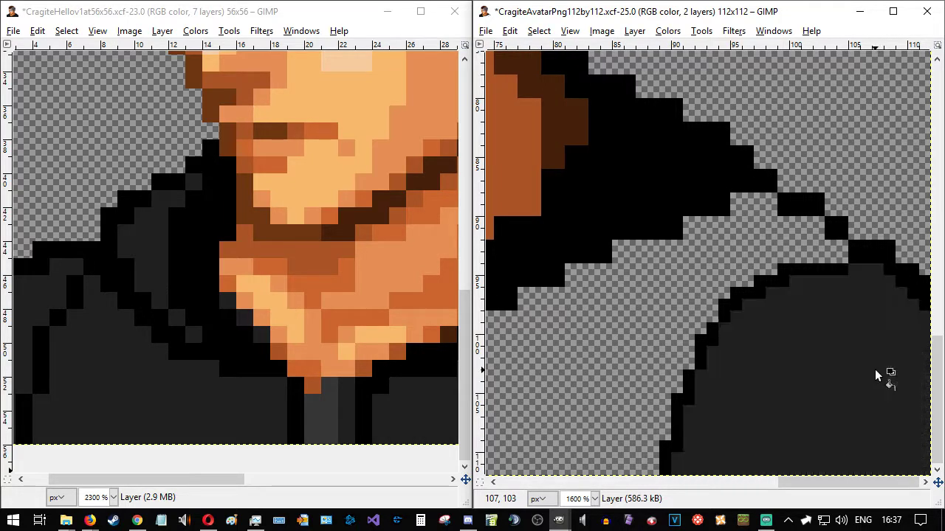
pyautogui.moveTo(777, 485)
pyautogui.mouseDown()
pyautogui.moveTo(607, 489)
pyautogui.moveTo(789, 487)
pyautogui.mouseUp()
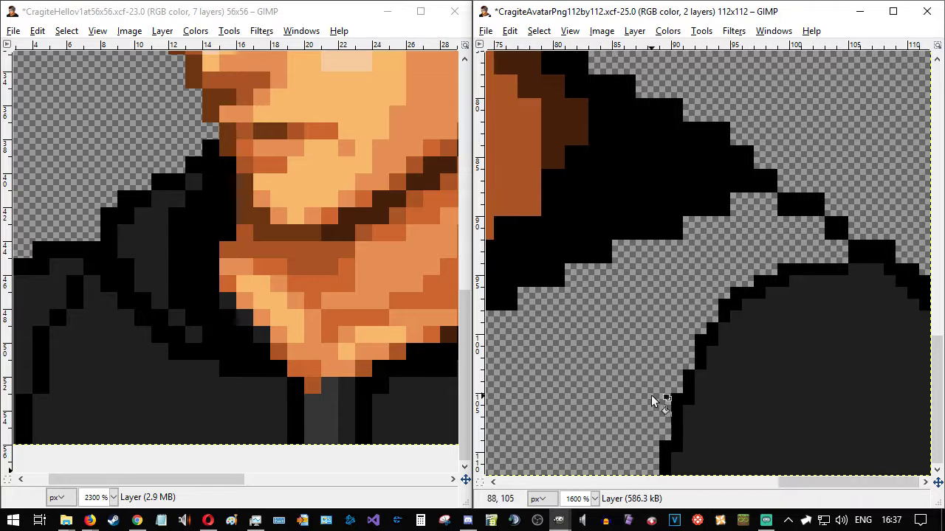
pyautogui.click(653, 399)
pyautogui.hotkey('ctrl', 'z')
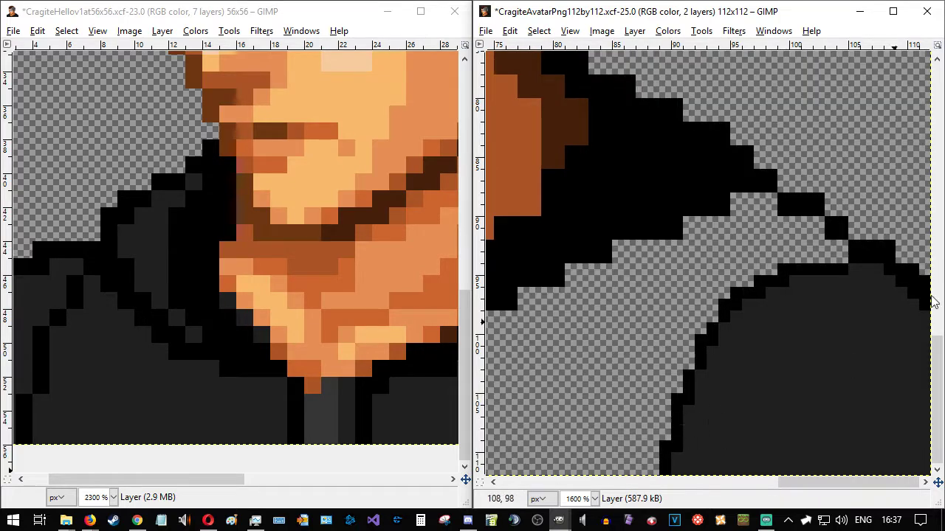
# - Pencil a stepped dark grey border along the underside of the right collar, from the shoulder tip toward the neckline
pyautogui.moveTo(769, 198)
pyautogui.mouseDown()
pyautogui.moveTo(739, 198)
pyautogui.moveTo(729, 220)
pyautogui.mouseUp()
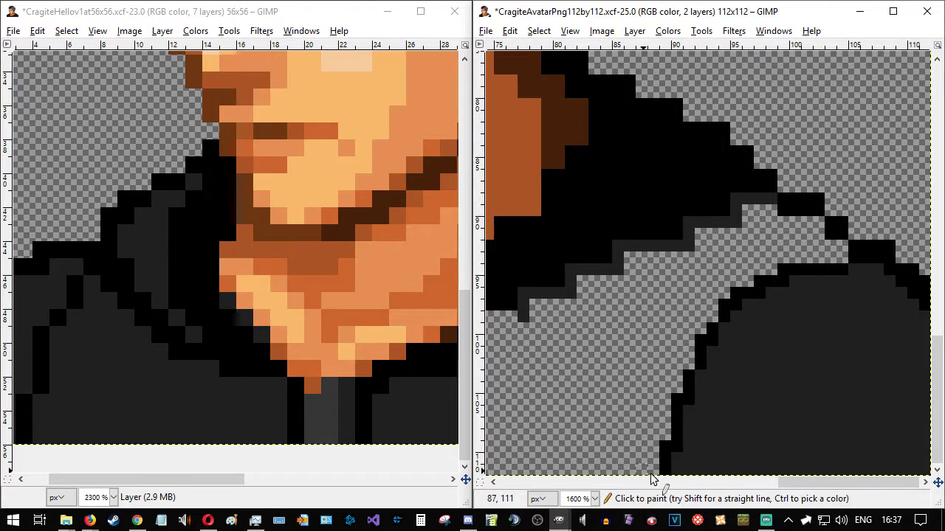
pyautogui.moveTo(810, 484); pyautogui.dragTo(699, 483)
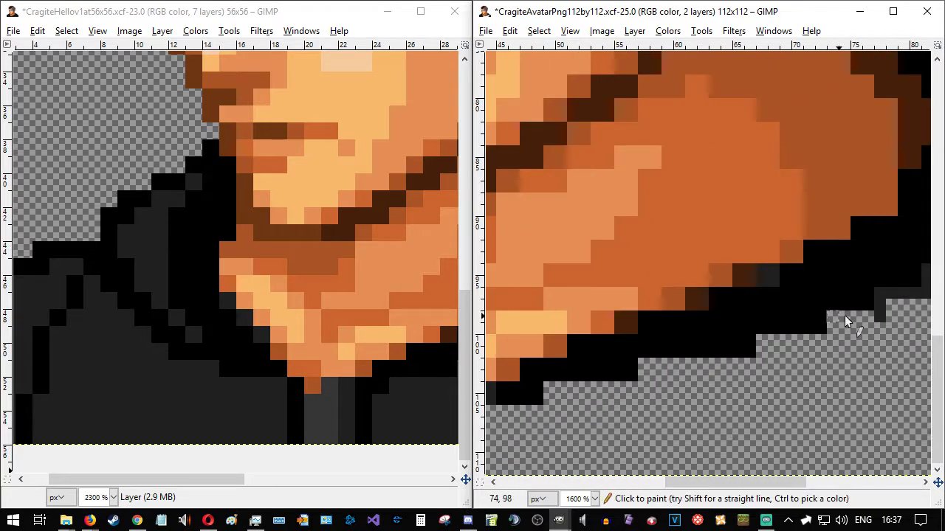
pyautogui.moveTo(829, 336)
pyautogui.mouseDown()
pyautogui.moveTo(847, 319)
pyautogui.moveTo(833, 320)
pyautogui.moveTo(834, 338)
pyautogui.moveTo(764, 339)
pyautogui.mouseUp()
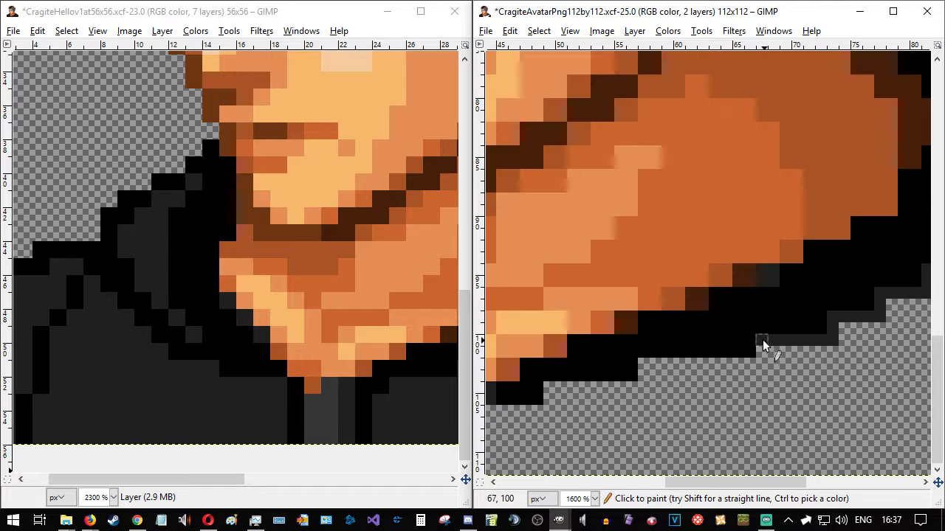
pyautogui.moveTo(714, 363)
pyautogui.mouseDown()
pyautogui.moveTo(647, 365)
pyautogui.moveTo(645, 387)
pyautogui.mouseUp()
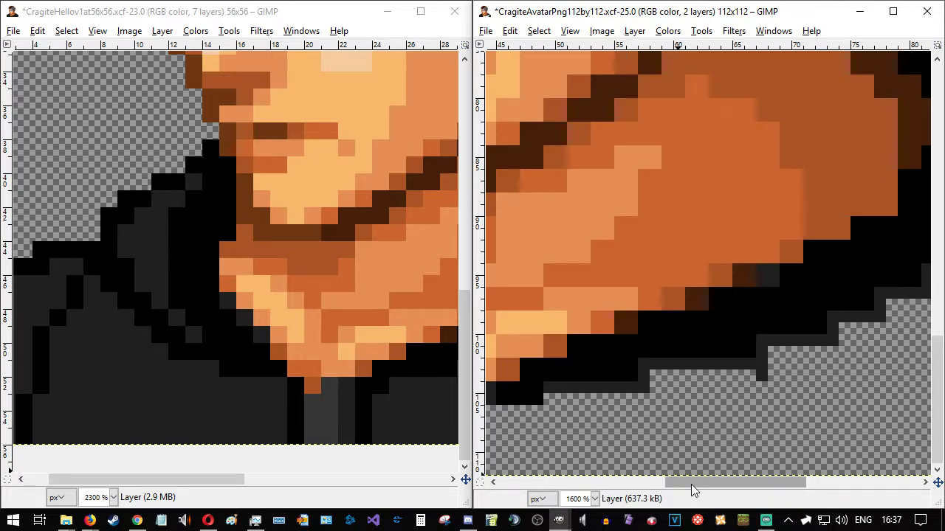
pyautogui.moveTo(689, 482); pyautogui.dragTo(791, 481)
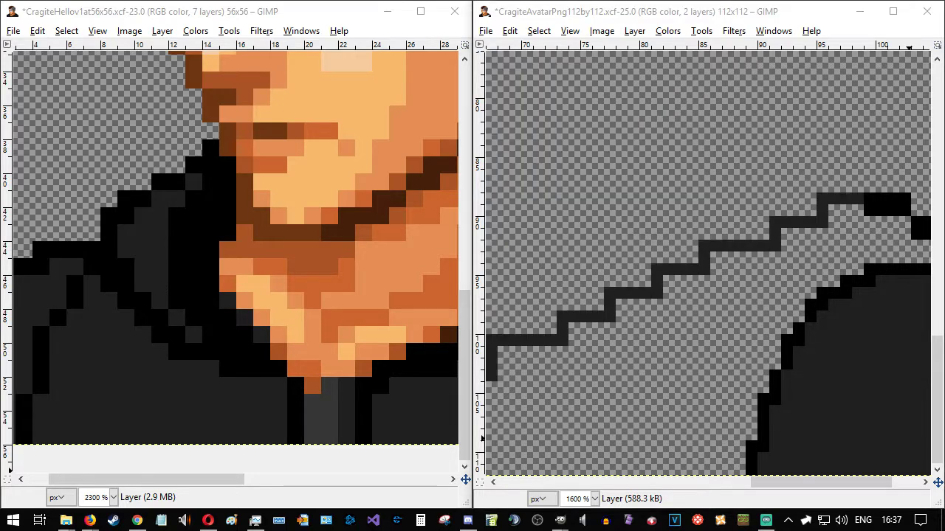
# - Draw the right chest panel's vertical dark grey edge beside the zip gap and fill the panel with the same grey
pyautogui.moveTo(761, 483); pyautogui.dragTo(621, 484)
pyautogui.moveTo(763, 391); pyautogui.dragTo(741, 476)
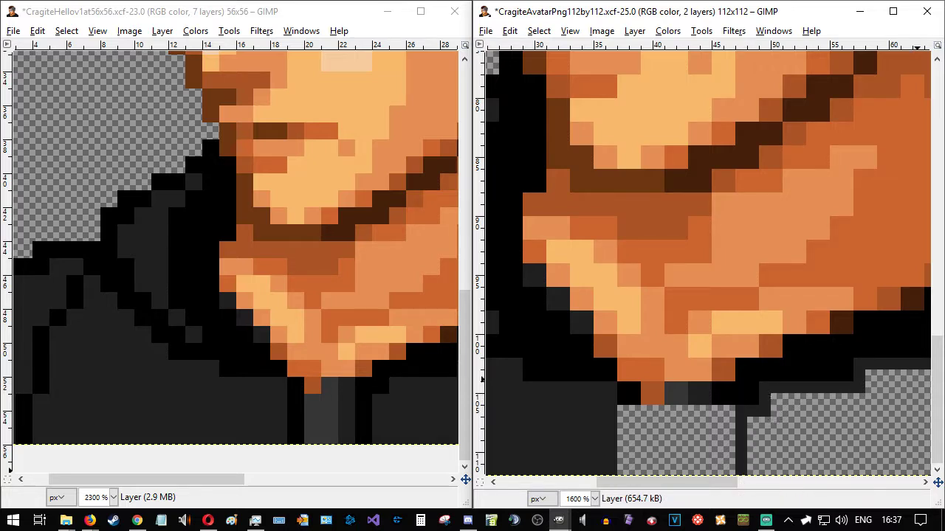
pyautogui.click(845, 473)
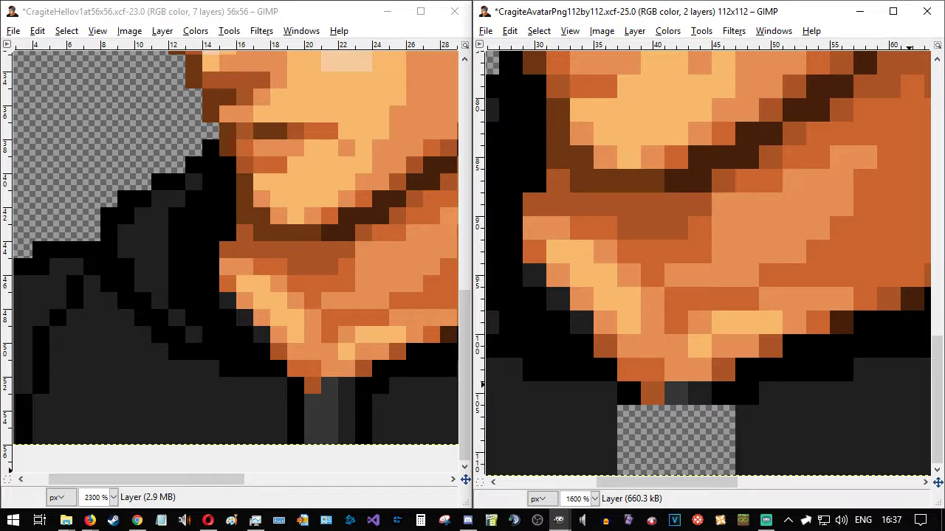
# - Sample black and pencil a two-pixel-wide bar down each side of the zip gap to the canvas's lower edge
pyautogui.keyDown('ctrl'); pyautogui.click(495, 349); pyautogui.keyUp('ctrl')
pyautogui.moveTo(625, 424); pyautogui.dragTo(624, 473)
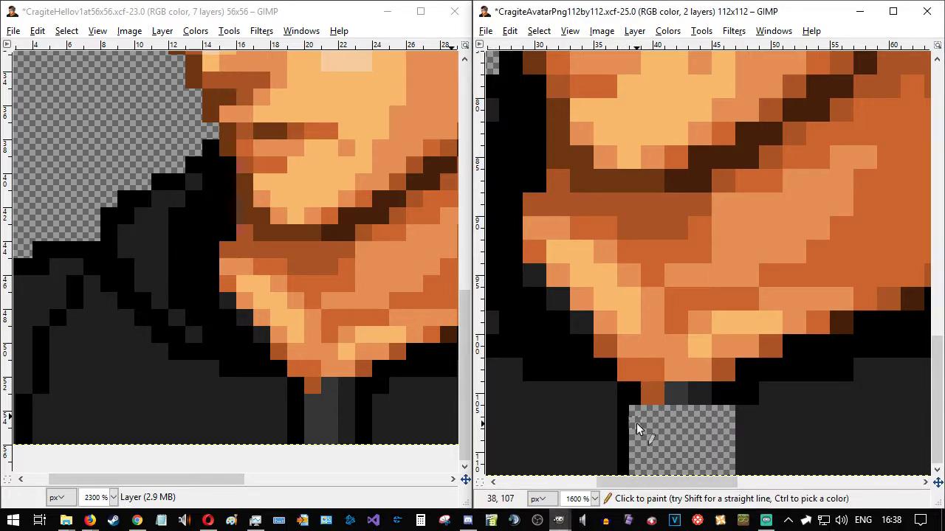
pyautogui.moveTo(633, 412); pyautogui.dragTo(635, 472)
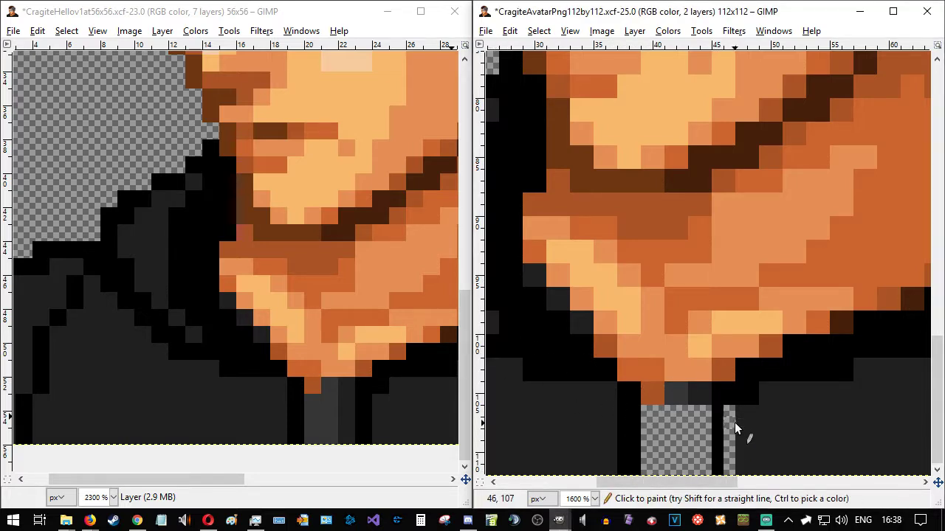
pyautogui.moveTo(731, 432); pyautogui.dragTo(727, 476)
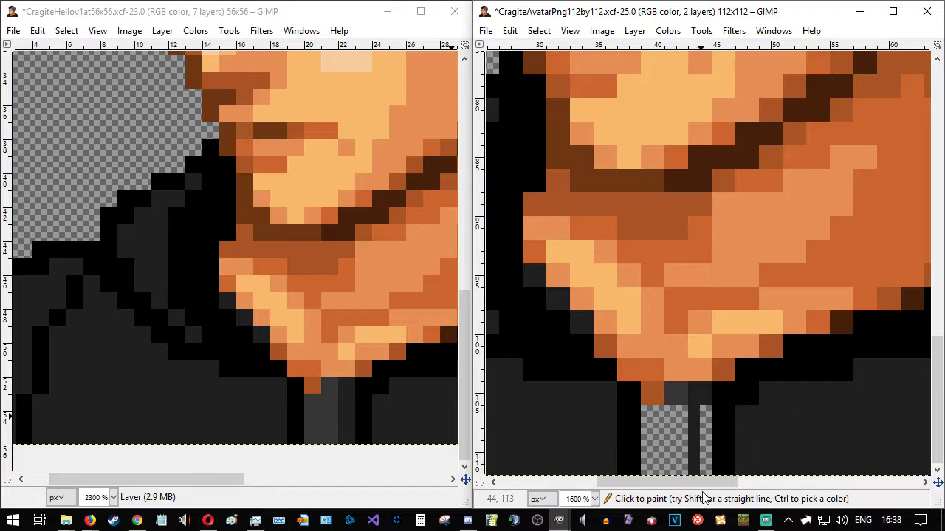
# - Complete the zip strip between the black bars with dark grey shading and the lighter grey sampled below the neckline
pyautogui.moveTo(705, 414); pyautogui.dragTo(703, 473)
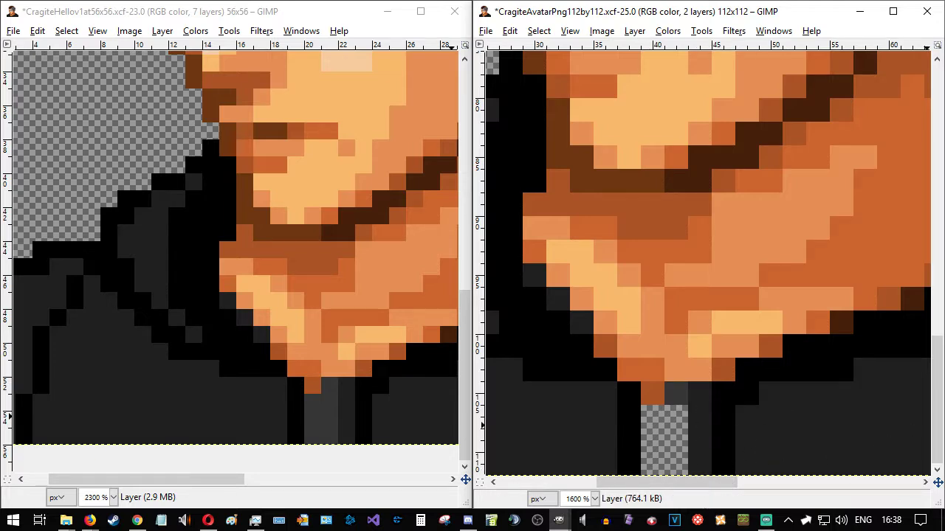
pyautogui.keyDown('ctrl'); pyautogui.click(668, 391); pyautogui.keyUp('ctrl')
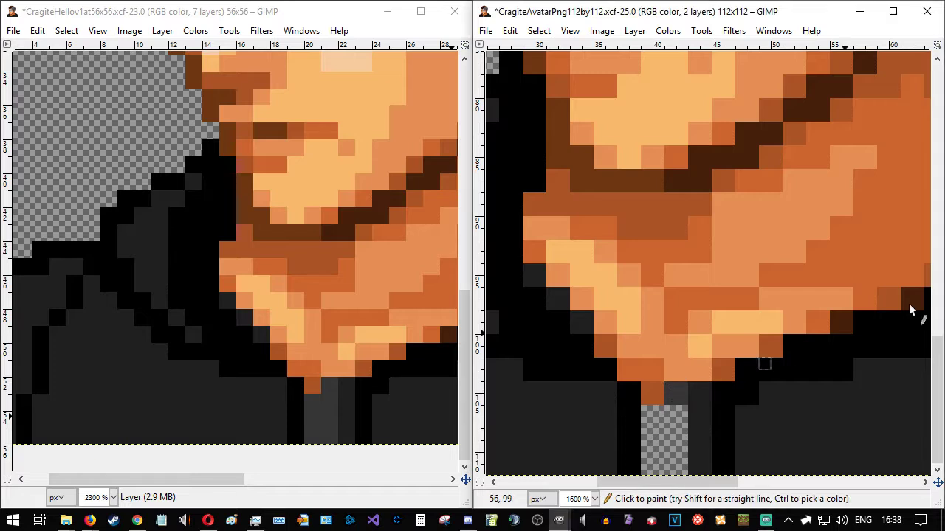
pyautogui.moveTo(692, 414); pyautogui.dragTo(690, 478)
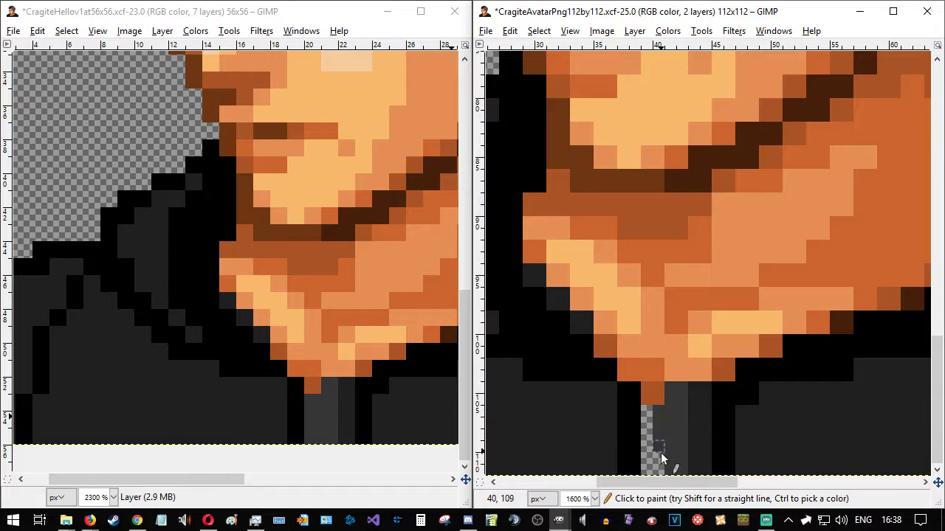
pyautogui.moveTo(647, 415); pyautogui.dragTo(647, 468)
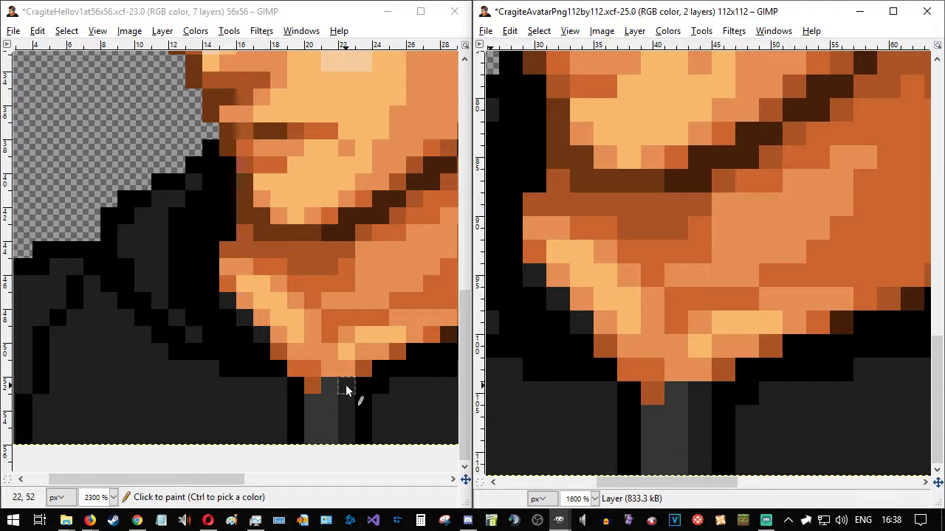
# - Add a new layer to the 112x112 image and show the HI speech bubble in the 56x56 image for reference
pyautogui.keyDown('ctrl'); pyautogui.scroll(-3, 642, 369); pyautogui.keyUp('ctrl')
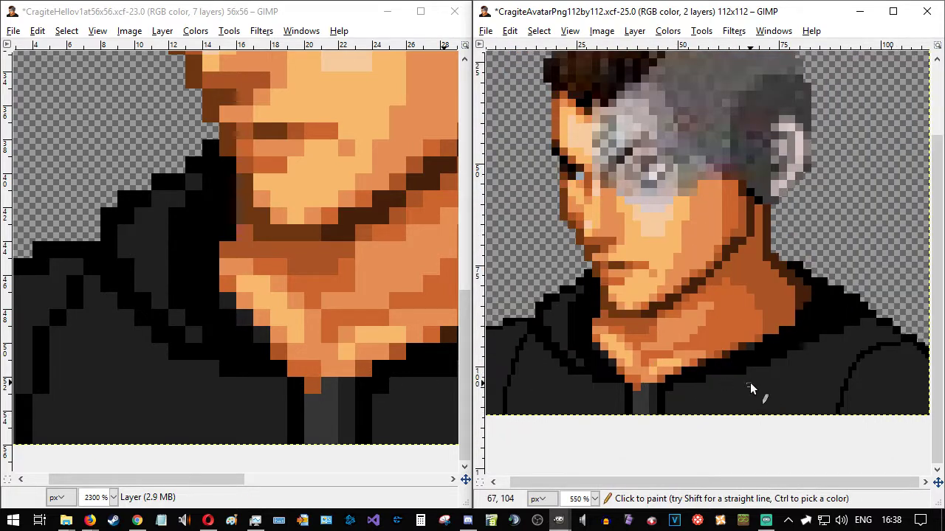
pyautogui.keyDown('ctrl'); pyautogui.scroll(-1, 759, 369); pyautogui.keyUp('ctrl')
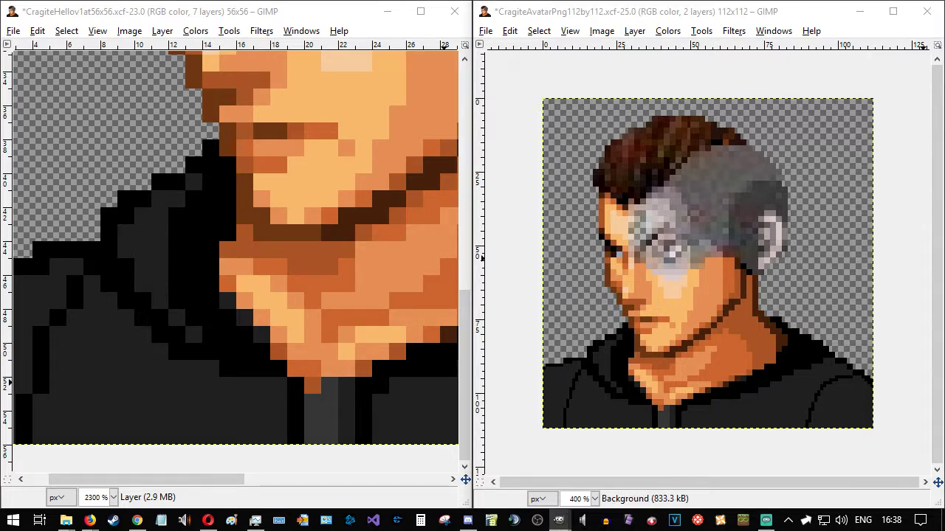
pyautogui.press('Return')
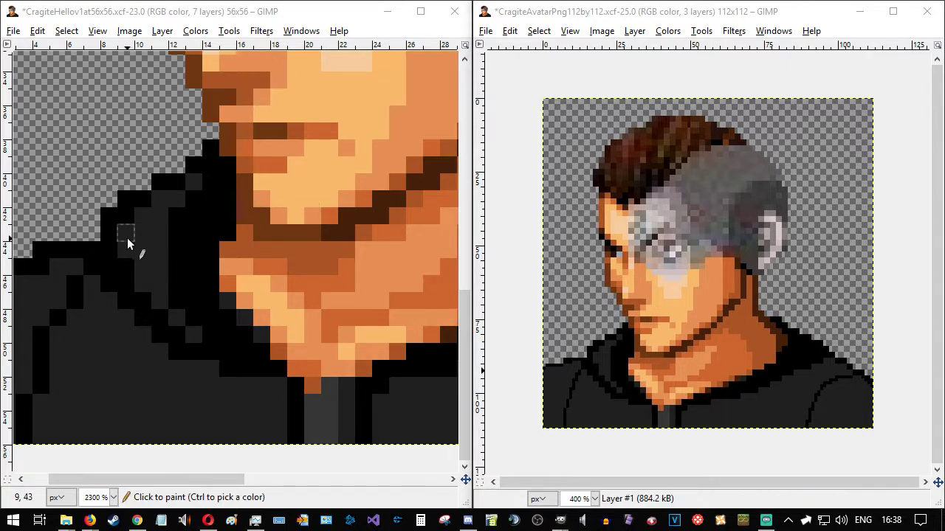
pyautogui.moveTo(164, 480); pyautogui.dragTo(142, 480)
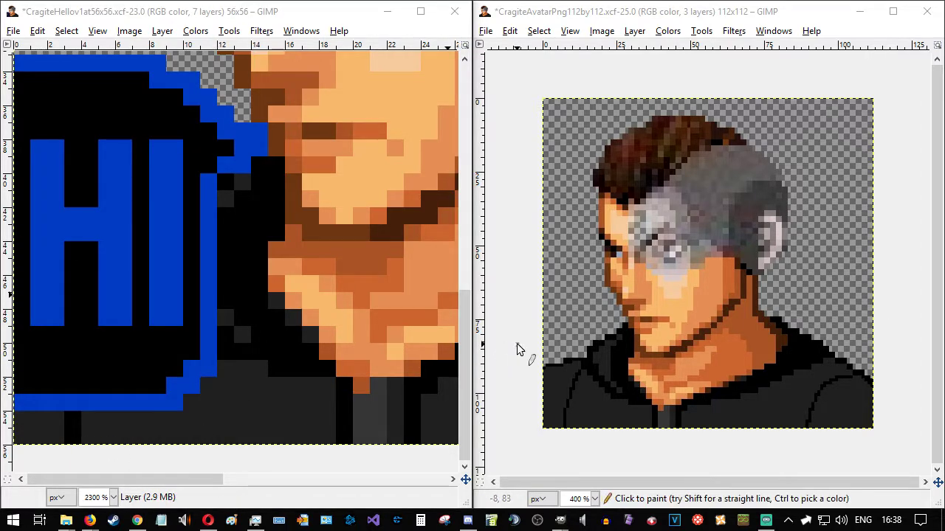
pyautogui.click(464, 432)
pyautogui.moveTo(464, 429)
pyautogui.mouseDown()
pyautogui.moveTo(464, 420)
pyautogui.moveTo(464, 435)
pyautogui.mouseUp()
# - Frame the 112x112 avatar's left shoulder and set the foreground colour to black, 000000
pyautogui.keyDown('ctrl'); pyautogui.scroll(10, 555, 419); pyautogui.keyUp('ctrl')
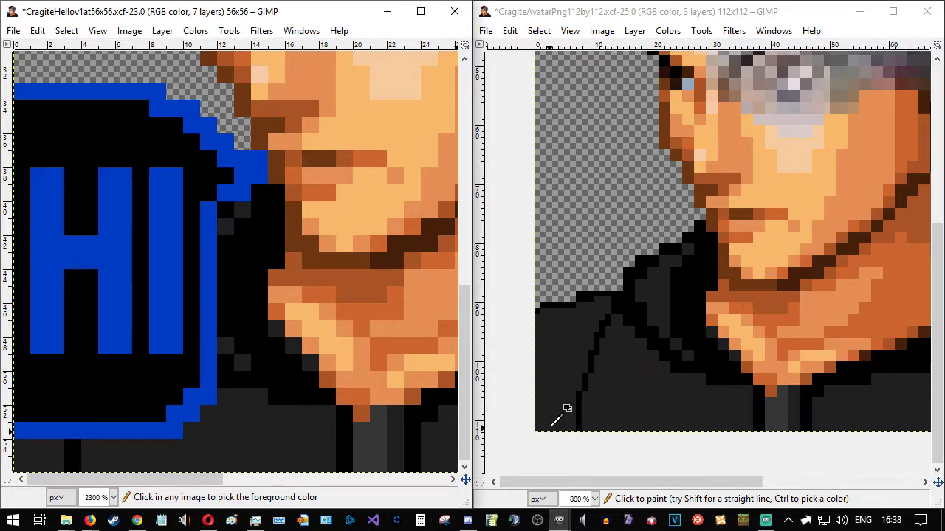
pyautogui.keyDown('ctrl'); pyautogui.scroll(-6, 555, 419); pyautogui.keyUp('ctrl')
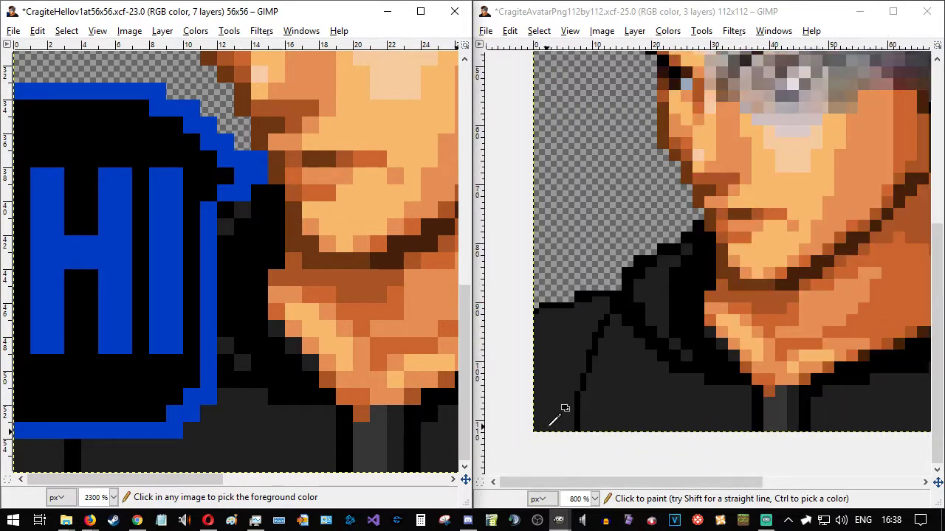
pyautogui.keyDown('ctrl'); pyautogui.scroll(4, 555, 419); pyautogui.keyUp('ctrl')
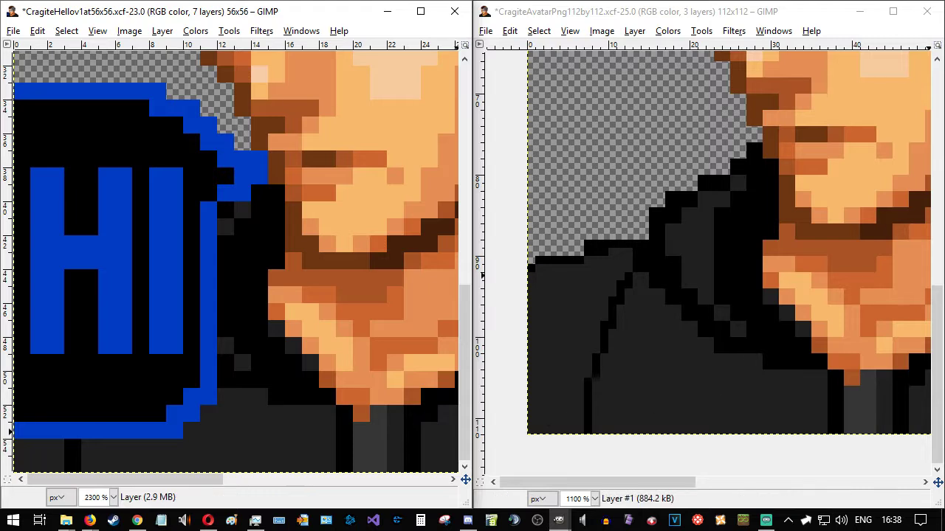
pyautogui.moveTo(939, 323); pyautogui.dragTo(941, 329)
pyautogui.moveTo(617, 487); pyautogui.dragTo(552, 488)
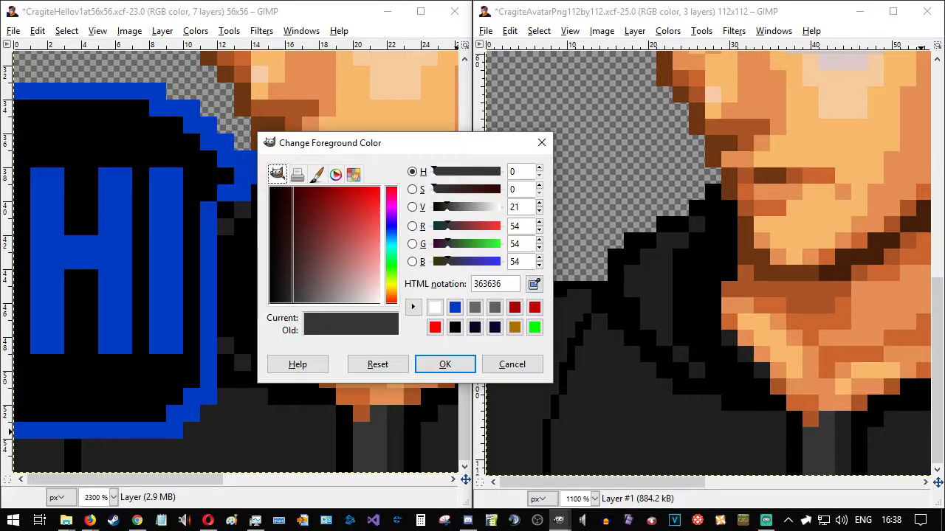
pyautogui.click(454, 327)
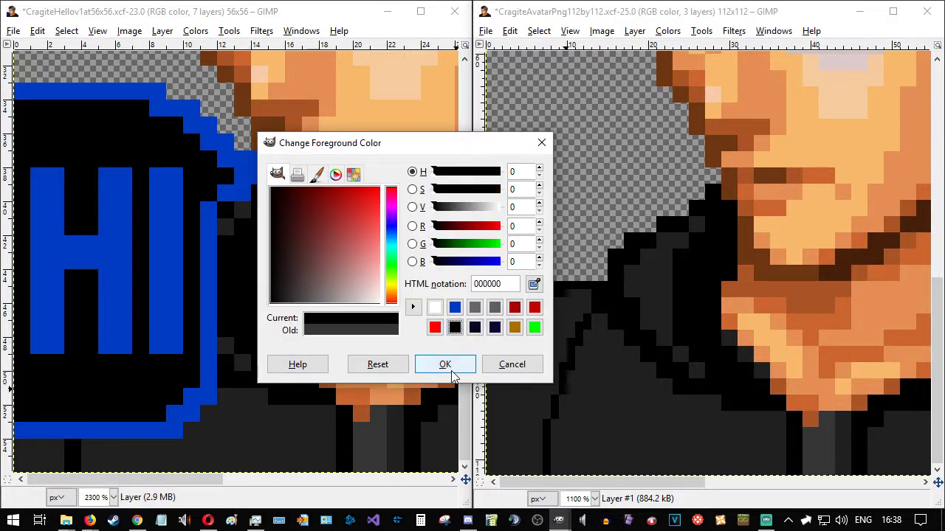
pyautogui.click(450, 367)
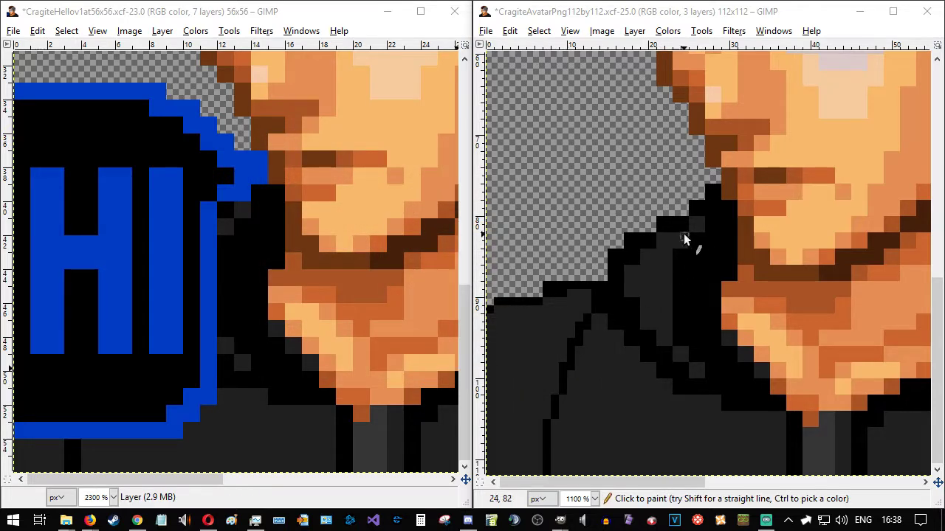
pyautogui.click(474, 307)
pyautogui.click(445, 364)
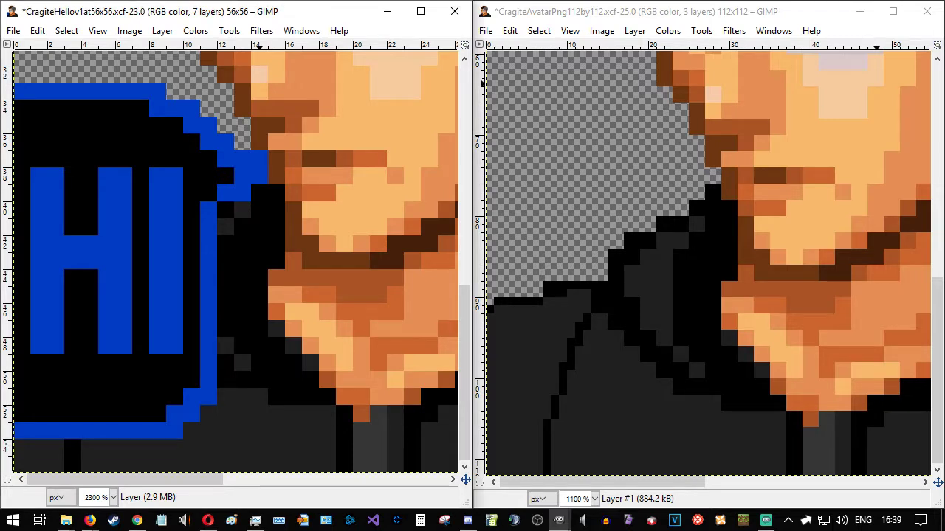
# - Select and delete the blue corner pixel on the upper edge of the 56x56 speech bubble's tail, and clear the selection
pyautogui.moveTo(260, 157); pyautogui.dragTo(272, 171)
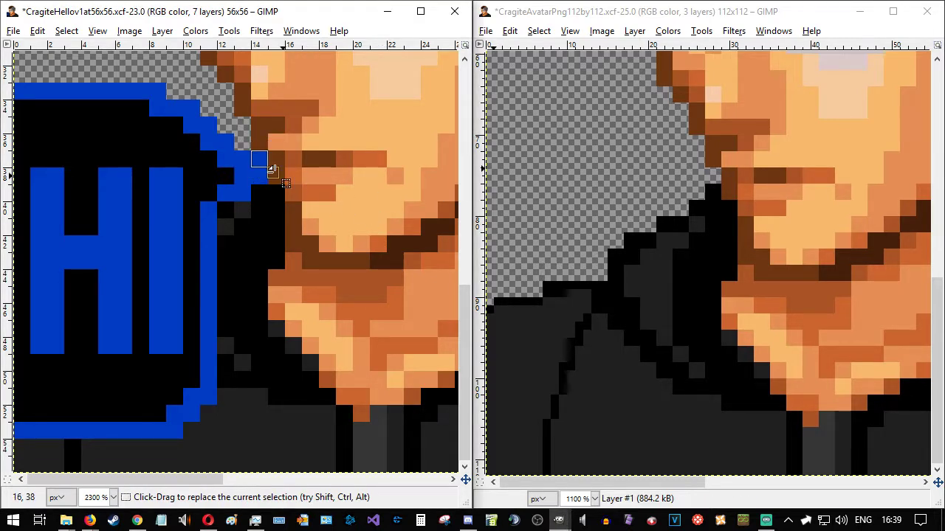
pyautogui.press('Delete')
pyautogui.click(416, 302)
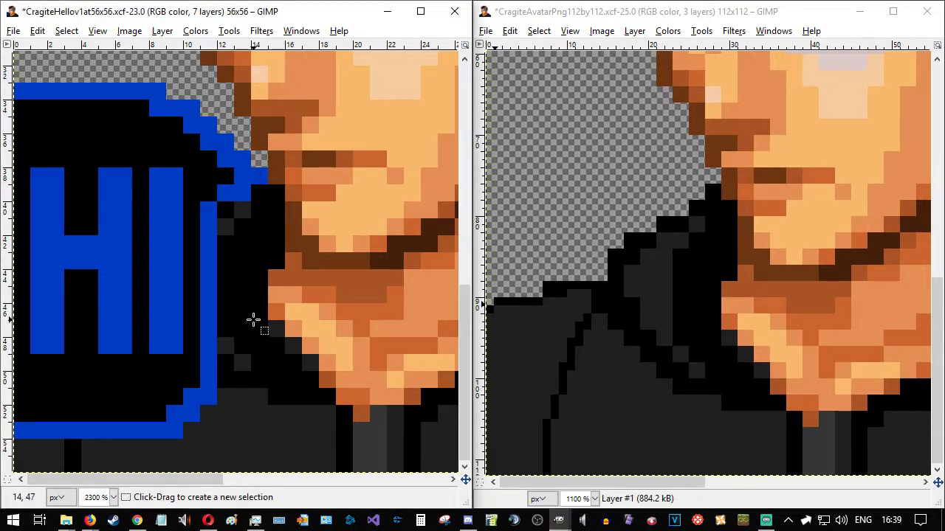
# - Save the 56x56 emote image and export it again as CragiteHellov1at56x56.png
pyautogui.hotkey('ctrl', 's')
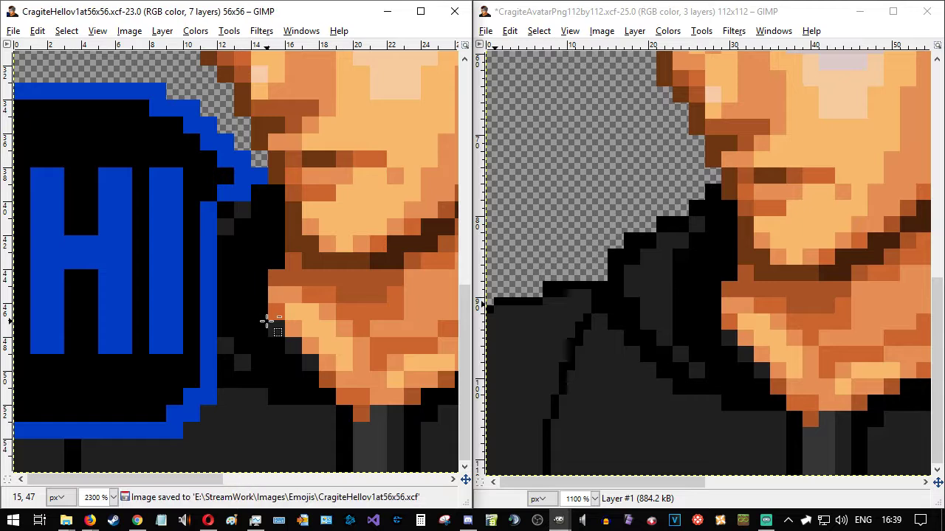
pyautogui.hotkey('ctrl', 'e')
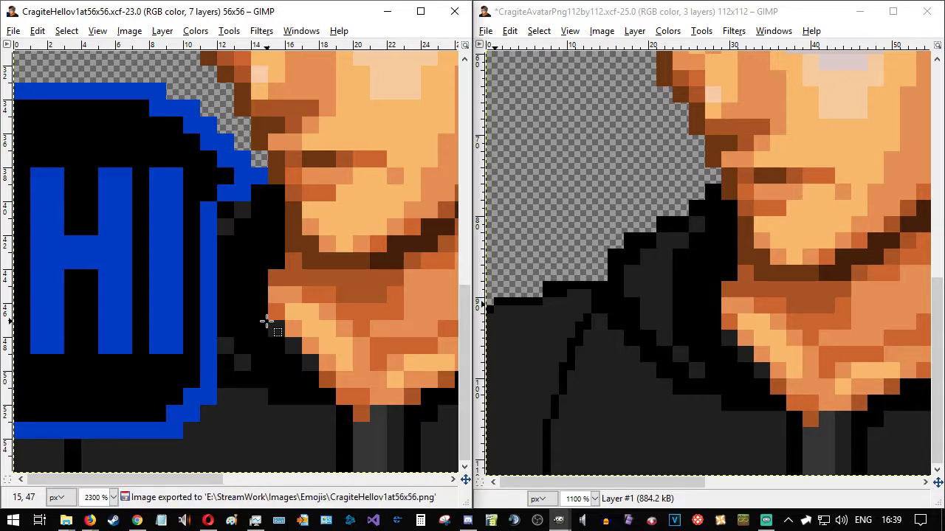
pyautogui.click(618, 10)
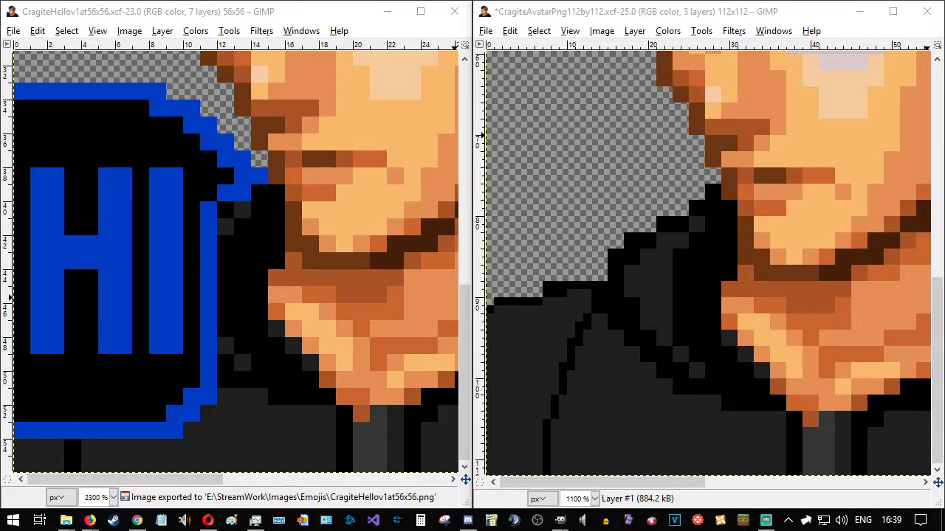
pyautogui.click(715, 175)
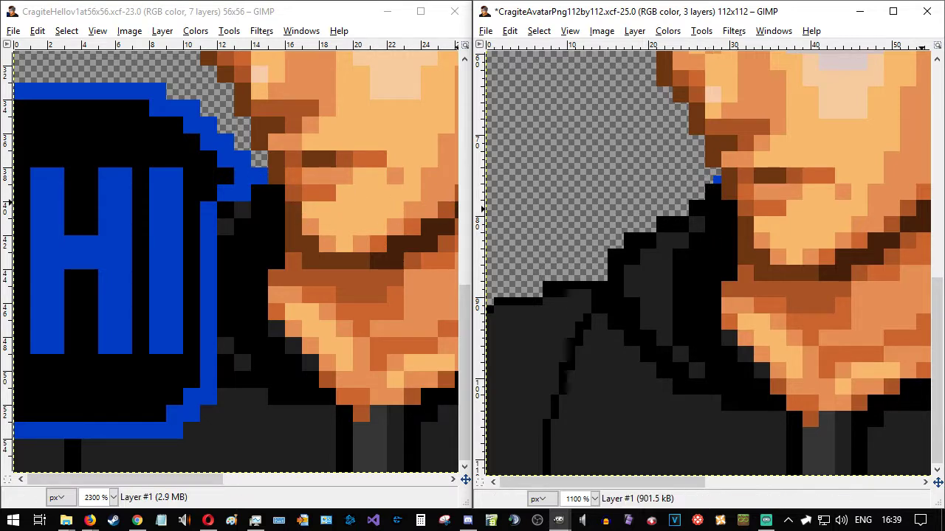
pyautogui.click(369, 26)
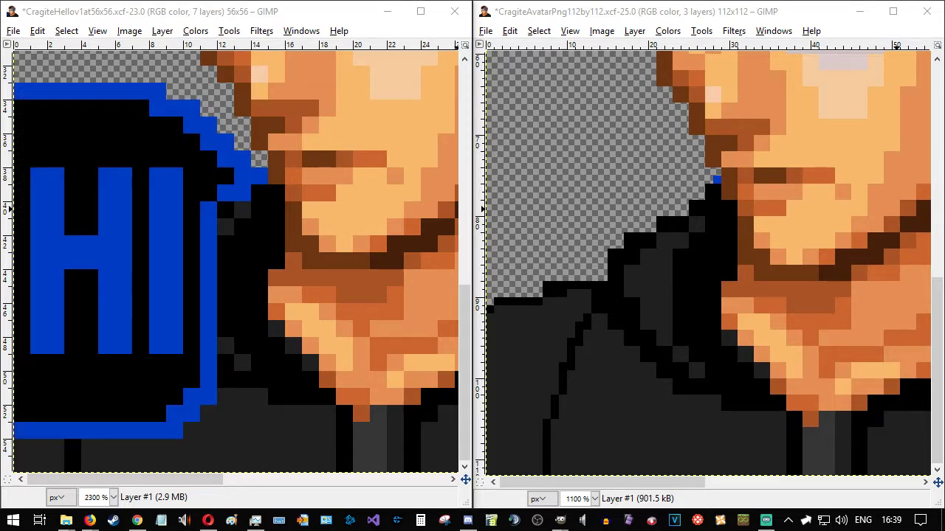
pyautogui.click(690, 10)
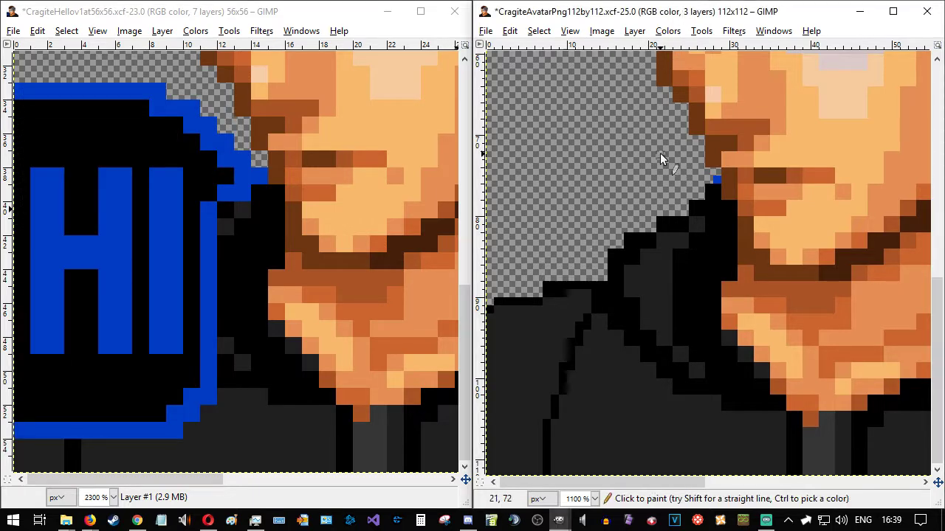
pyautogui.hotkey('ctrl', 'z')
# - Draw the 112x112 speech bubble's blue outline from the canvas edge over the upper curve, around a solid tail tip by the chin, and down the side
pyautogui.click(713, 192)
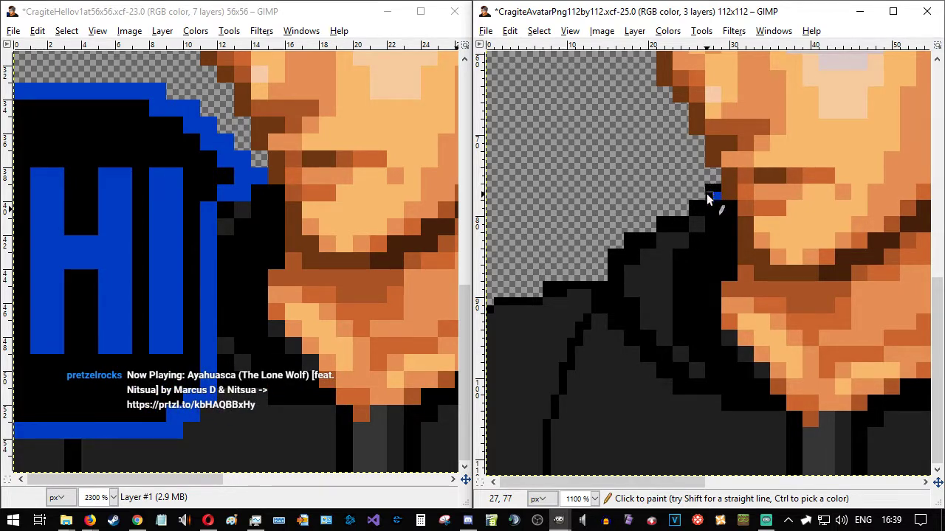
pyautogui.click(703, 193)
pyautogui.moveTo(693, 182); pyautogui.dragTo(660, 146)
pyautogui.moveTo(608, 102); pyautogui.dragTo(484, 90)
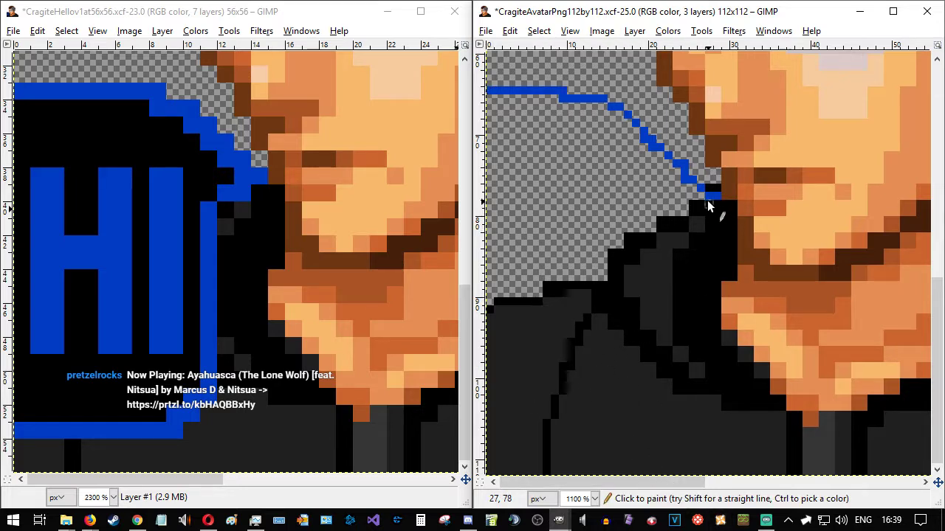
pyautogui.moveTo(704, 209)
pyautogui.mouseDown()
pyautogui.moveTo(689, 216)
pyautogui.moveTo(673, 247)
pyautogui.moveTo(667, 314)
pyautogui.mouseUp()
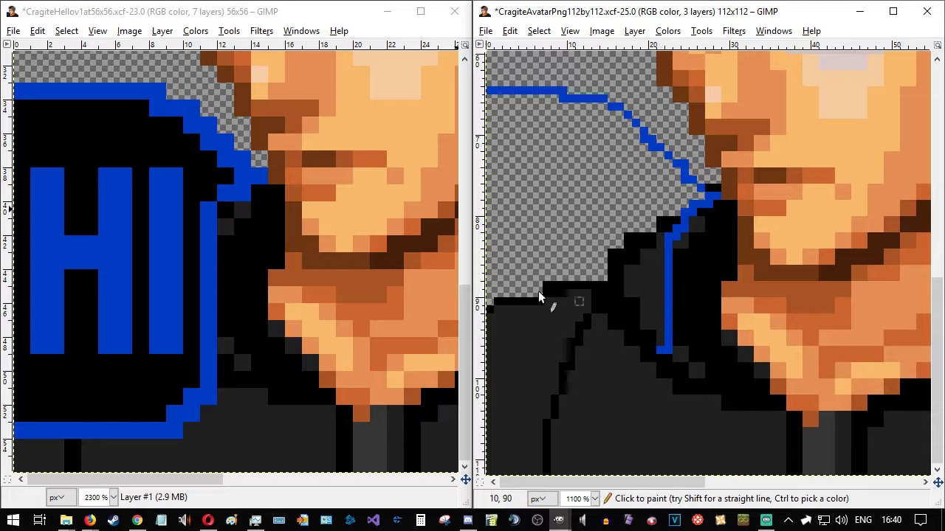
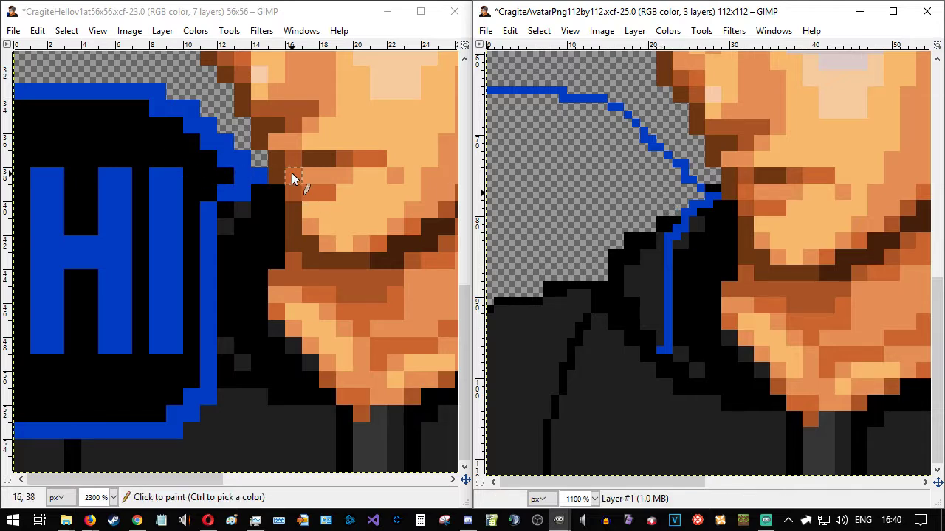
pyautogui.click(258, 176)
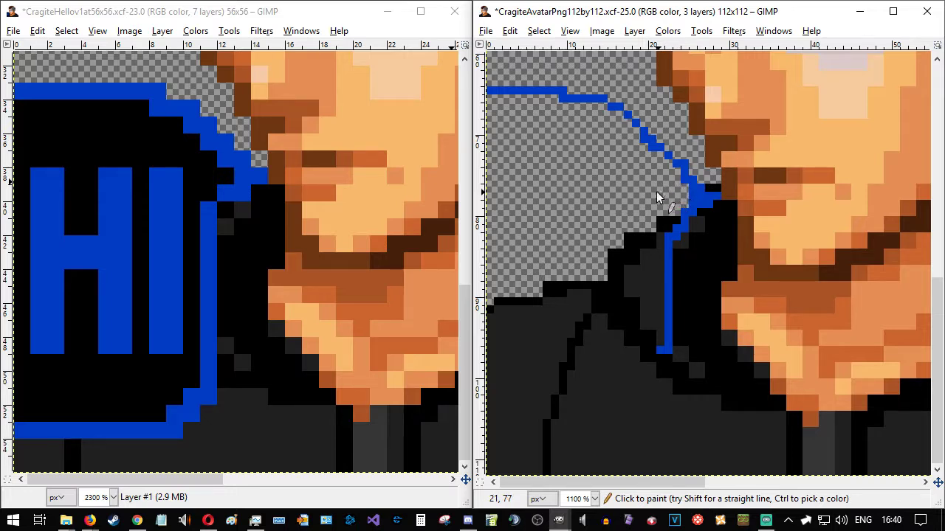
# - Paint a solid blue letter I about 4 by 22 pixels inside the 112x112 bubble, near its tail side
pyautogui.click(636, 186)
pyautogui.moveTo(633, 188); pyautogui.dragTo(614, 186)
pyautogui.moveTo(632, 195)
pyautogui.mouseDown()
pyautogui.moveTo(629, 360)
pyautogui.moveTo(616, 358)
pyautogui.mouseUp()
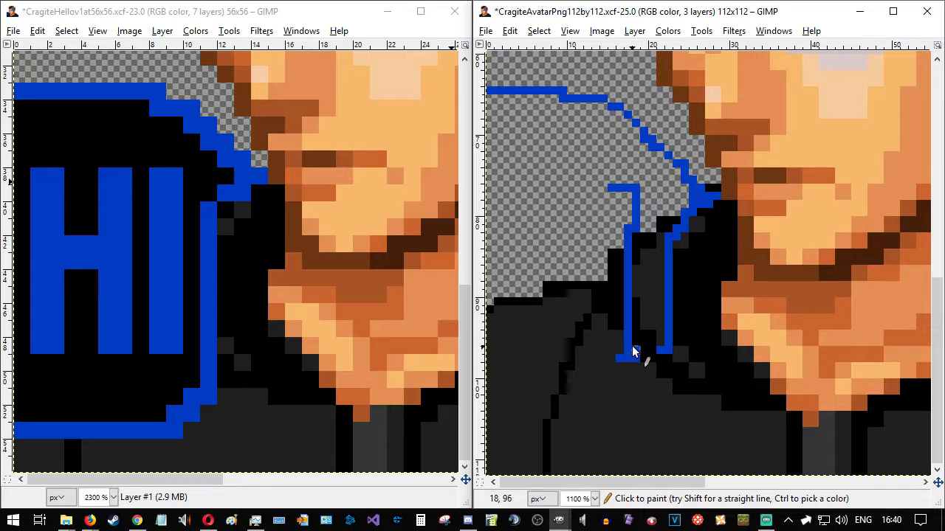
pyautogui.moveTo(633, 322); pyautogui.dragTo(631, 239)
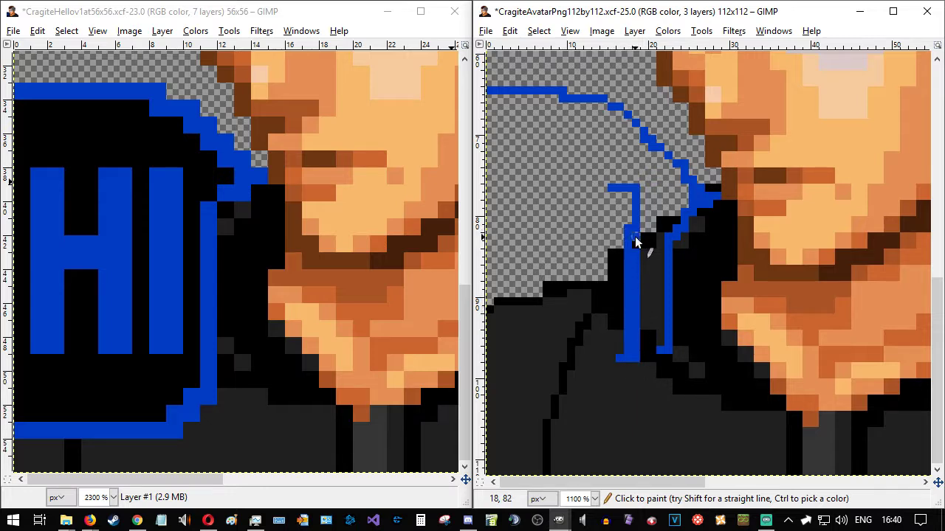
pyautogui.moveTo(613, 363); pyautogui.dragTo(614, 244)
pyautogui.moveTo(614, 209)
pyautogui.mouseDown()
pyautogui.moveTo(626, 315)
pyautogui.moveTo(619, 304)
pyautogui.moveTo(619, 353)
pyautogui.mouseUp()
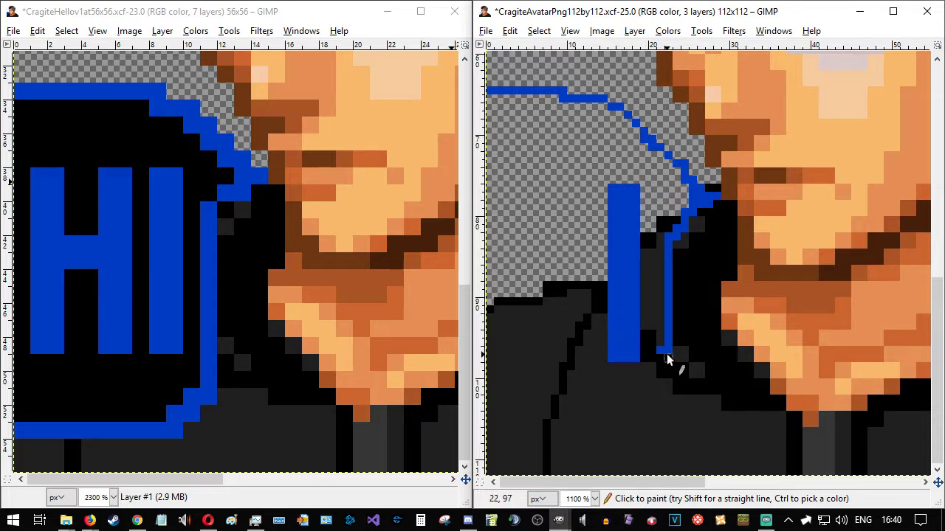
pyautogui.moveTo(665, 364)
pyautogui.mouseDown()
pyautogui.moveTo(663, 407)
pyautogui.moveTo(637, 432)
pyautogui.moveTo(593, 445)
pyautogui.moveTo(487, 449)
pyautogui.mouseUp()
pyautogui.hotkey('ctrl', 'z')
pyautogui.moveTo(669, 368); pyautogui.dragTo(662, 403)
pyautogui.hotkey('ctrl', 'z')
pyautogui.moveTo(669, 398)
pyautogui.mouseDown()
pyautogui.moveTo(669, 411)
pyautogui.moveTo(633, 429)
pyautogui.moveTo(562, 443)
pyautogui.mouseUp()
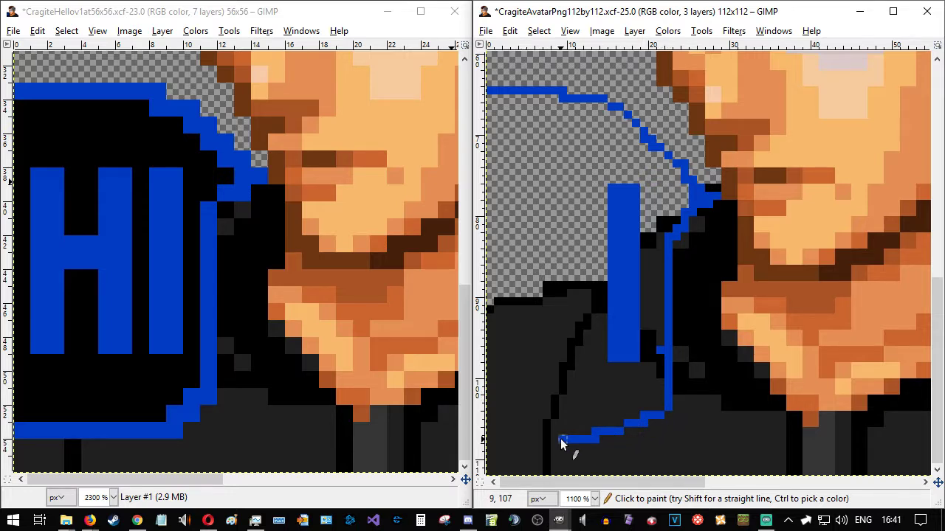
pyautogui.hotkey('ctrl', 'z')
# - Draw the bubble outline's lower corner and lower edge out to the canvas edge, and delete the stray blue pixel beneath it
pyautogui.moveTo(656, 401)
pyautogui.mouseDown()
pyautogui.moveTo(667, 415)
pyautogui.moveTo(605, 438)
pyautogui.mouseUp()
pyautogui.moveTo(543, 438); pyautogui.dragTo(487, 437)
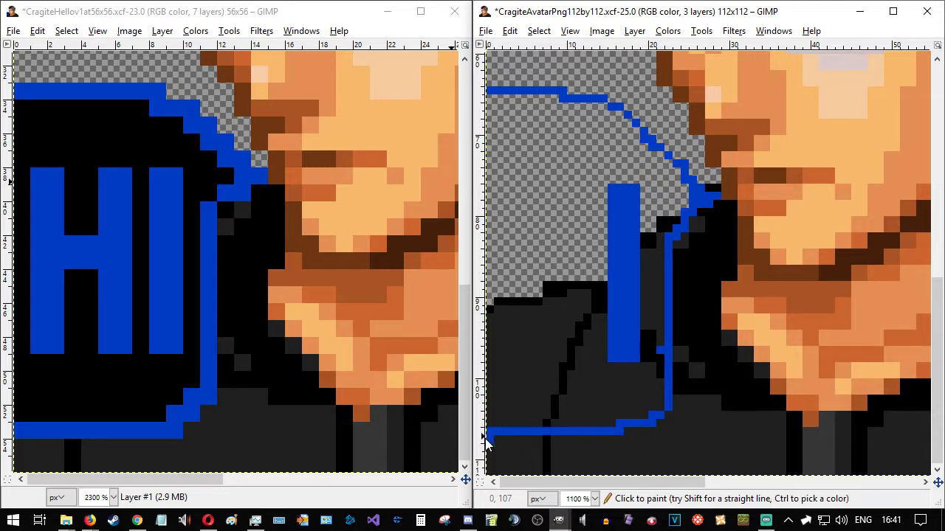
pyautogui.press('r')
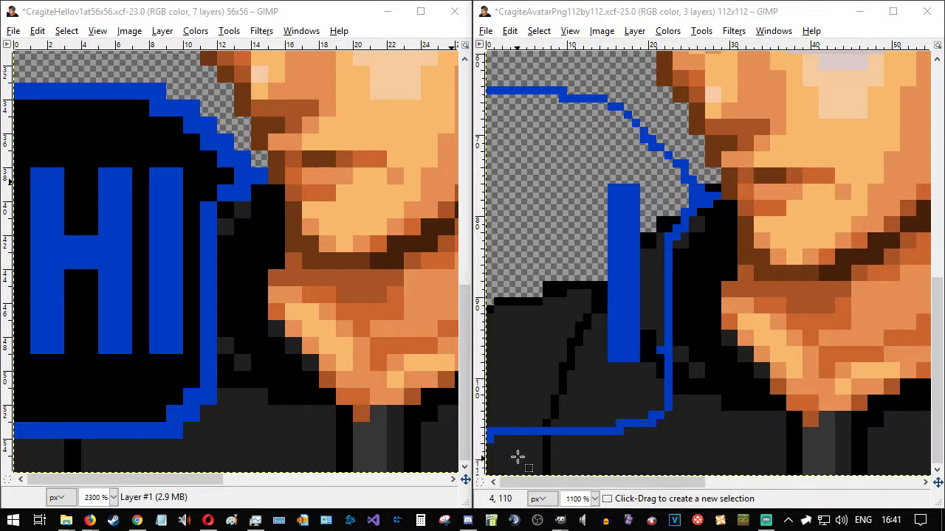
pyautogui.moveTo(501, 451); pyautogui.dragTo(488, 436)
pyautogui.press('Delete')
pyautogui.hotkey('ctrl', 'shift', 'a')
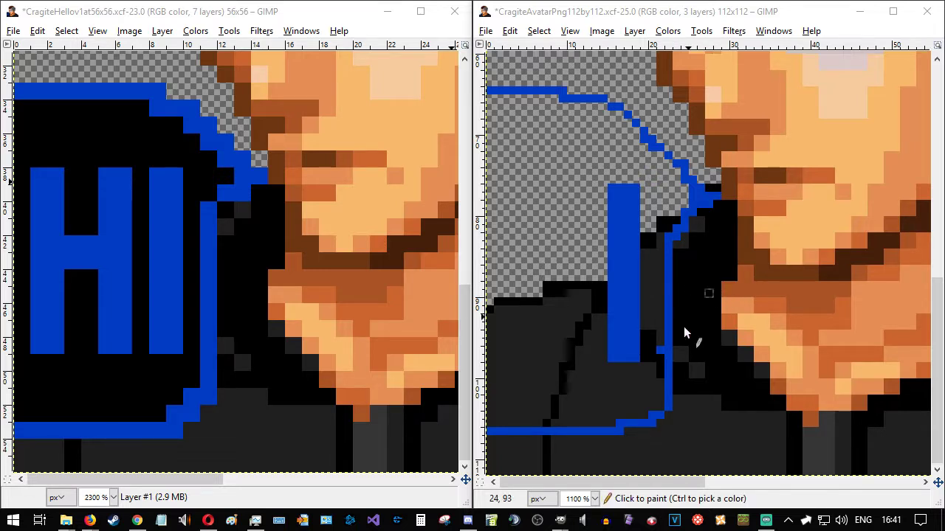
# - Paint the H's solid blue stem nearest the I, about 4 by 22 pixels, and start outlining the H's other stem
pyautogui.moveTo(588, 360); pyautogui.dragTo(563, 362)
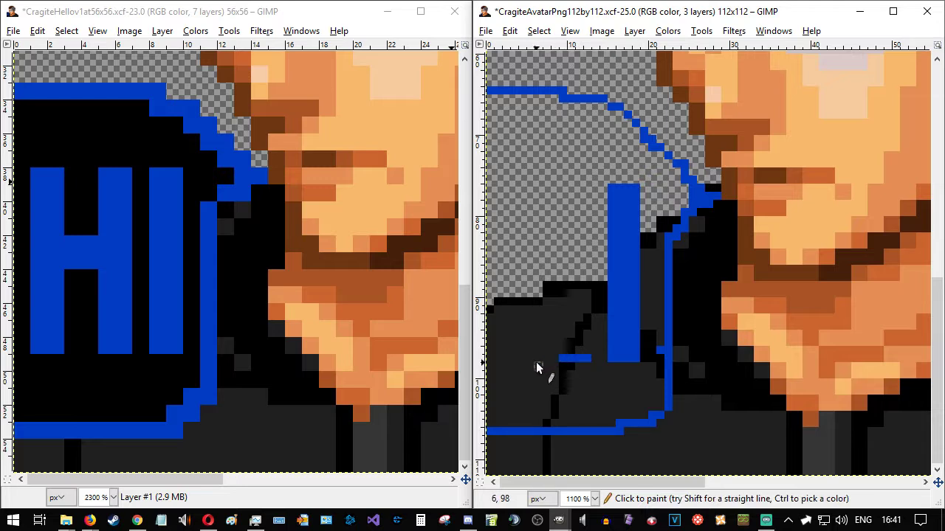
pyautogui.moveTo(528, 360)
pyautogui.mouseDown()
pyautogui.moveTo(501, 362)
pyautogui.moveTo(498, 300)
pyautogui.mouseUp()
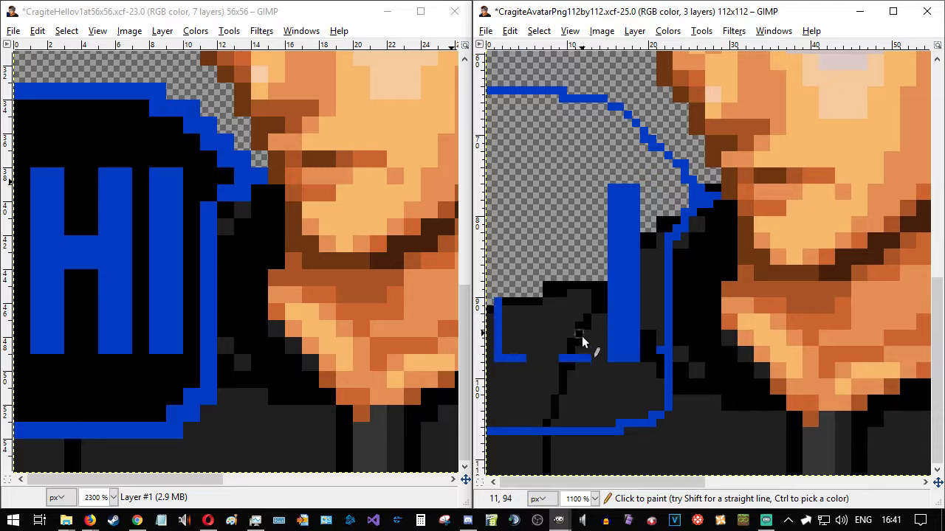
pyautogui.moveTo(583, 325); pyautogui.dragTo(580, 284)
pyautogui.moveTo(588, 219); pyautogui.dragTo(588, 186)
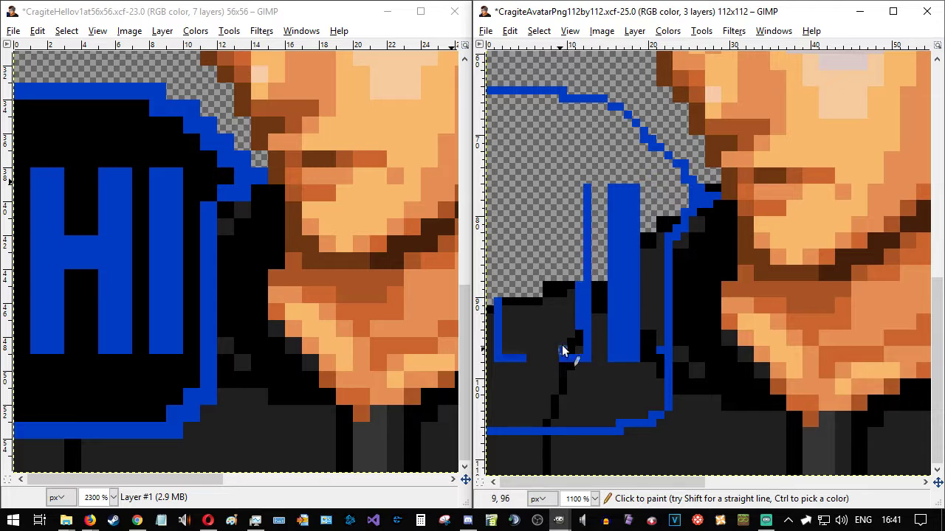
pyautogui.keyDown('shift'); pyautogui.click(562, 186); pyautogui.keyUp('shift')
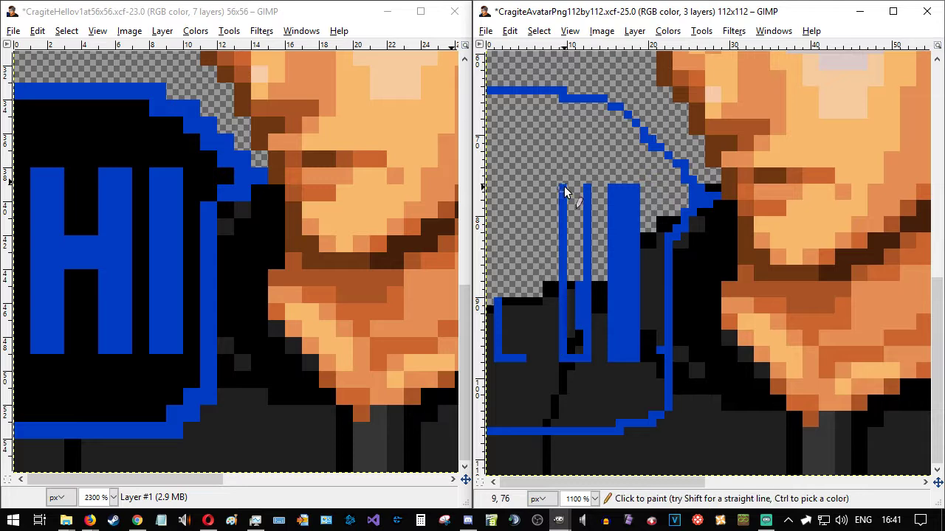
pyautogui.keyDown('shift'); pyautogui.click(573, 353); pyautogui.keyUp('shift')
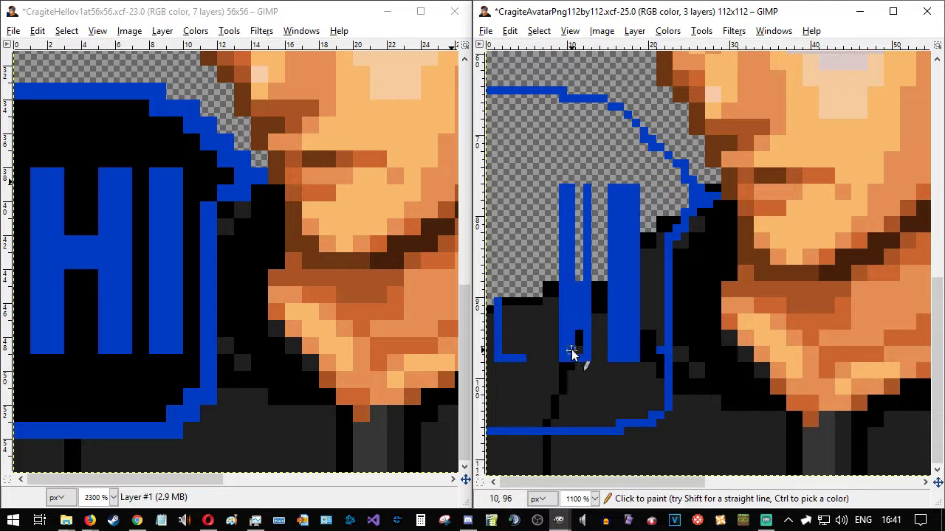
pyautogui.keyDown('shift'); pyautogui.click(575, 185); pyautogui.keyUp('shift')
# - Outline and fill the H's outer stem in blue, matching the other stem's height and 4-pixel width
pyautogui.click(522, 350)
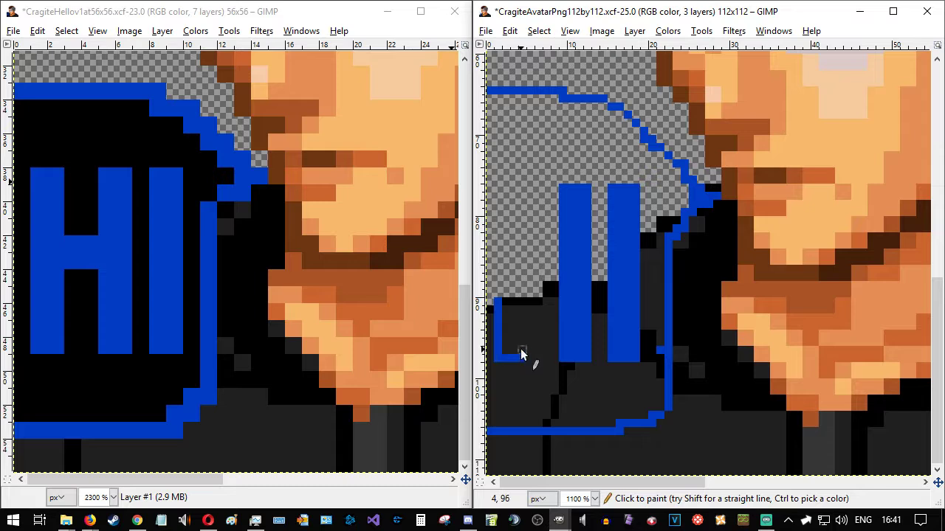
pyautogui.keyDown('shift'); pyautogui.click(521, 190); pyautogui.keyUp('shift')
pyautogui.keyDown('shift'); pyautogui.click(496, 189); pyautogui.keyUp('shift')
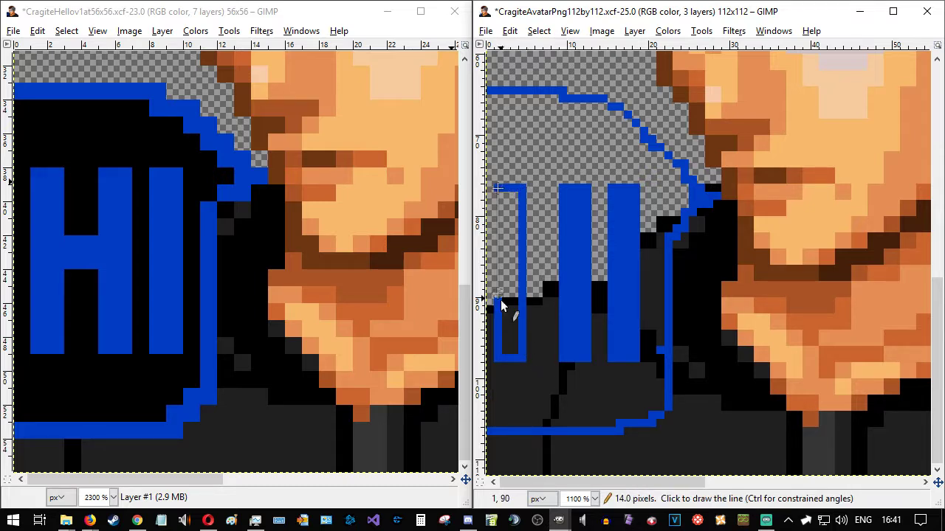
pyautogui.keyDown('shift'); pyautogui.click(497, 295); pyautogui.keyUp('shift')
pyautogui.click(506, 354)
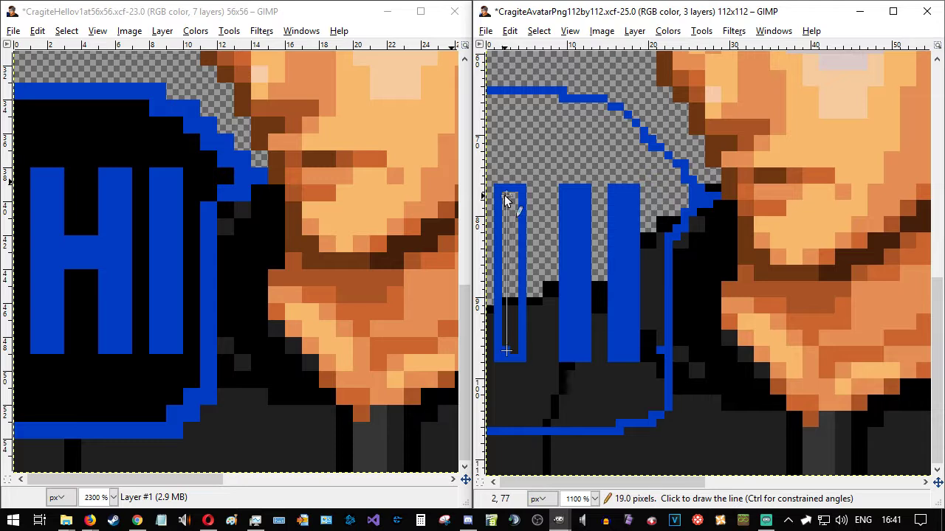
pyautogui.keyDown('shift'); pyautogui.click(507, 195); pyautogui.keyUp('shift')
pyautogui.keyDown('shift'); pyautogui.click(521, 354); pyautogui.keyUp('shift')
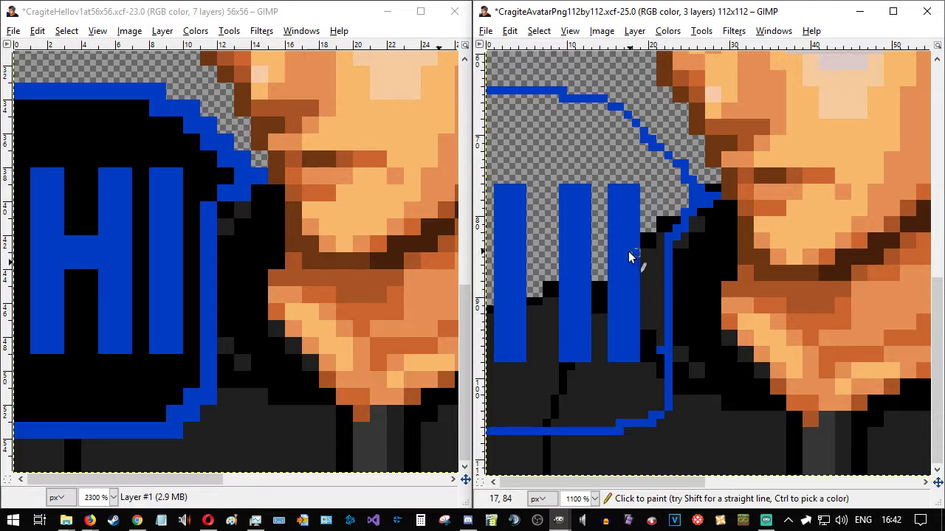
# - Paint a solid blue crossbar about 4 pixels high between the two stems of the H
pyautogui.click(579, 255)
pyautogui.keyDown('shift'); pyautogui.click(523, 254); pyautogui.keyUp('shift')
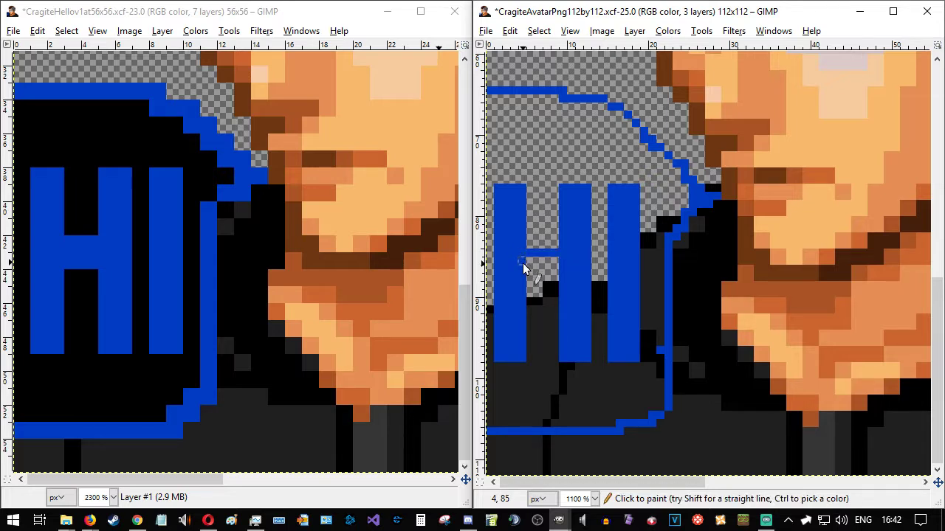
pyautogui.click(523, 272)
pyautogui.keyDown('shift'); pyautogui.click(558, 272); pyautogui.keyUp('shift')
pyautogui.keyDown('shift'); pyautogui.click(532, 270); pyautogui.keyUp('shift')
pyautogui.click(533, 260)
pyautogui.keyDown('shift'); pyautogui.click(554, 262); pyautogui.keyUp('shift')
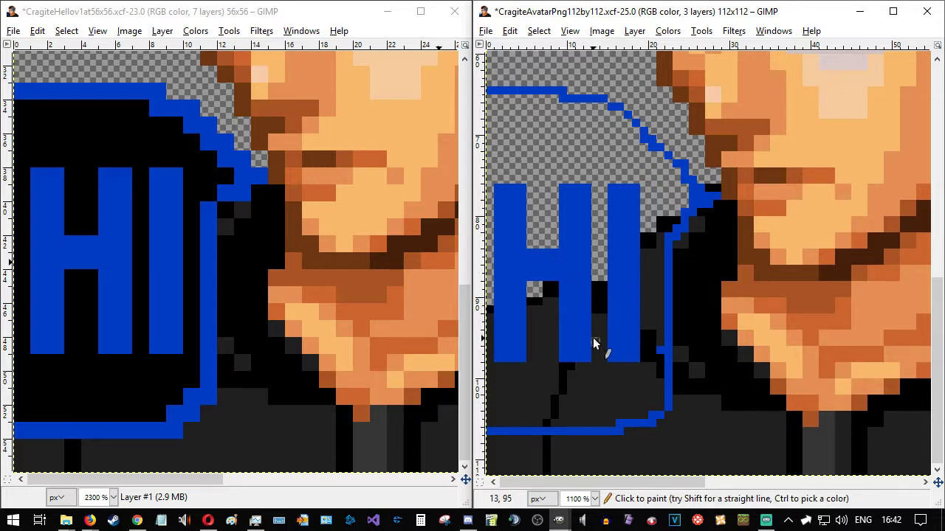
# - Thicken the 112x112 bubble's blue outline to two pixels along its inner side
pyautogui.moveTo(660, 360); pyautogui.dragTo(659, 404)
pyautogui.click(642, 414)
pyautogui.moveTo(636, 416); pyautogui.dragTo(486, 425)
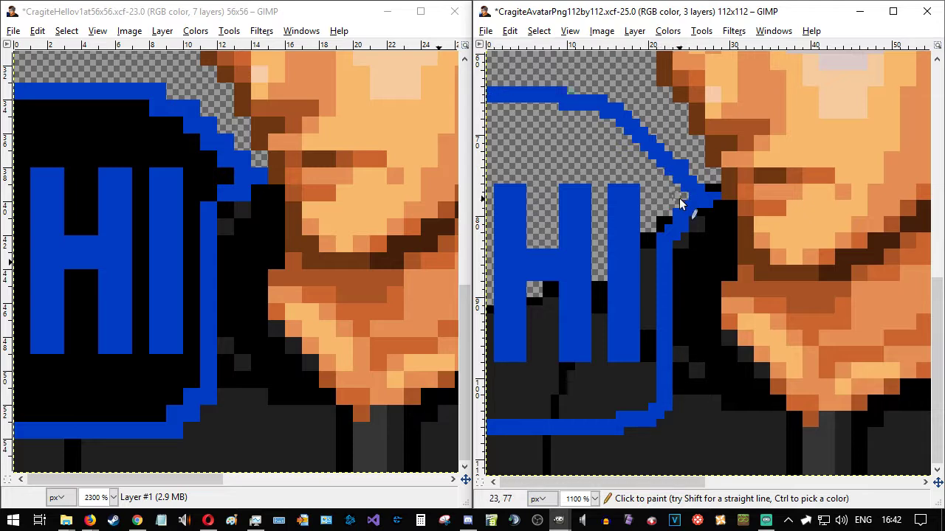
# - Select and delete the extra blue corner pixel on the upper edge of the 112x112 bubble's tail, and clear the selection
pyautogui.press('r')
pyautogui.moveTo(697, 160); pyautogui.dragTo(683, 163)
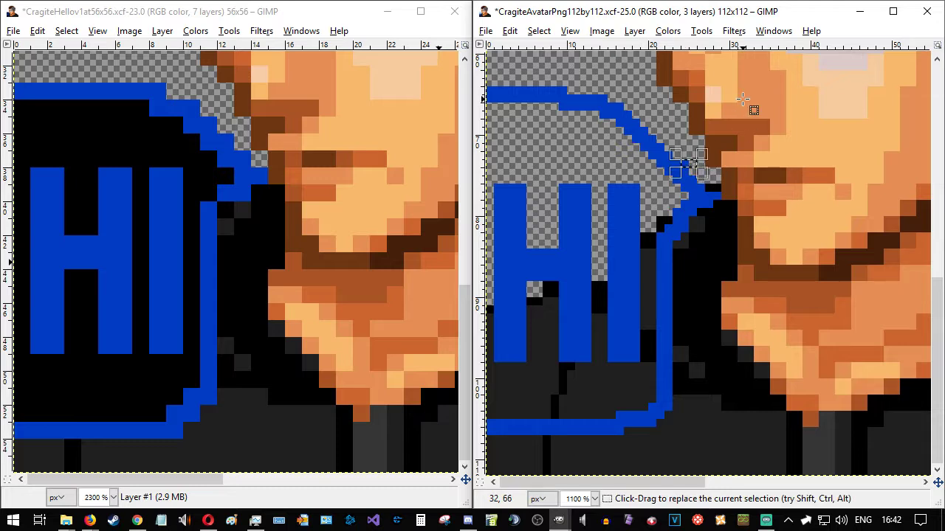
pyautogui.click(744, 111)
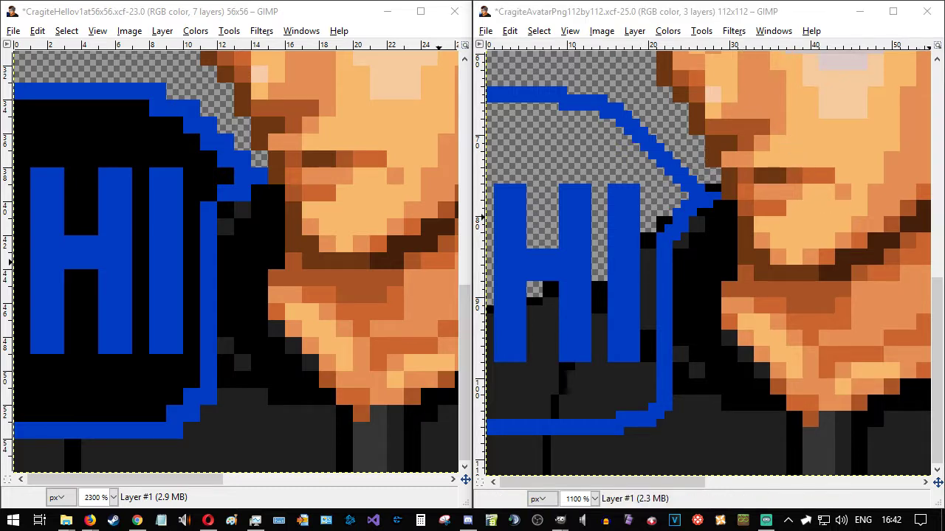
# - Fill the 112x112 speech bubble's interior around the HI letters with black
pyautogui.click(587, 127)
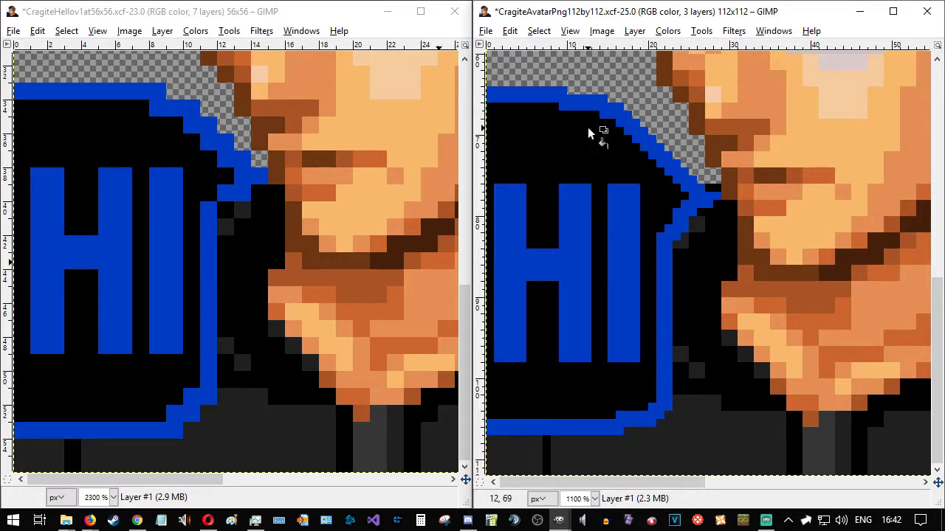
pyautogui.scroll(-3, 701, 287)
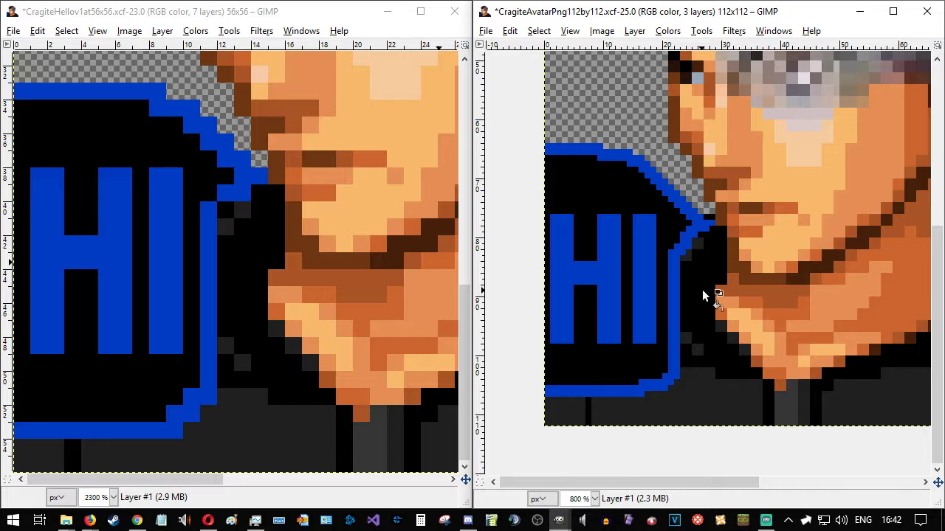
pyautogui.scroll(1, 702, 289)
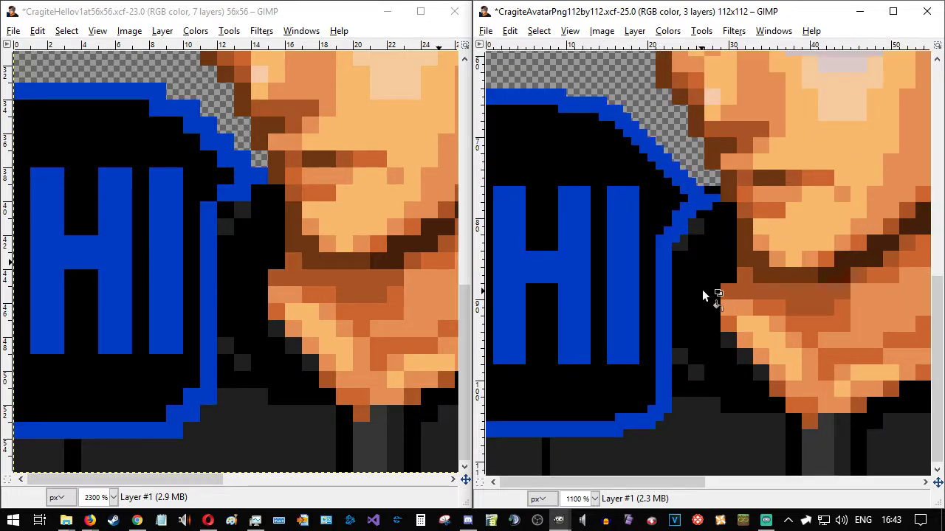
# - Add a new layer to the 112x112 image for the grey arm
pyautogui.scroll(-4, 702, 290)
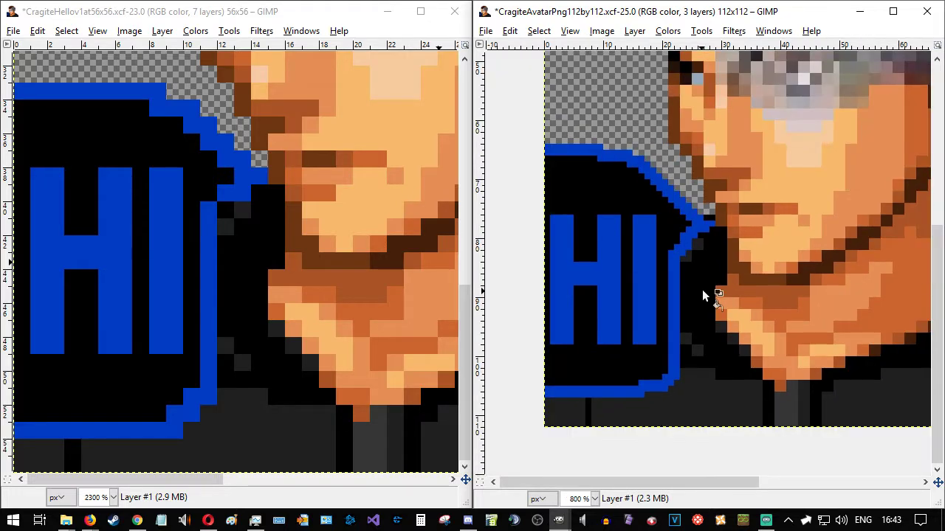
pyautogui.scroll(1, 702, 295)
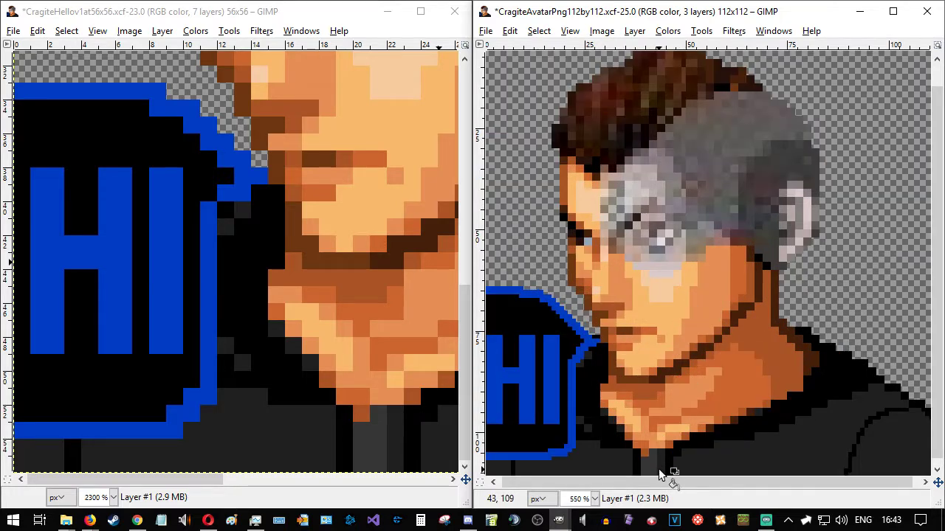
pyautogui.moveTo(657, 484); pyautogui.dragTo(632, 484)
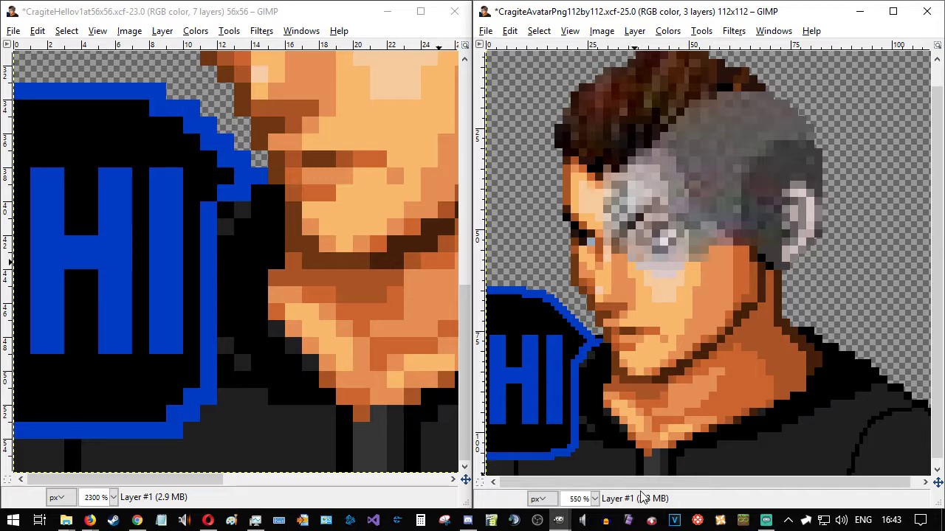
pyautogui.moveTo(642, 487); pyautogui.dragTo(667, 483)
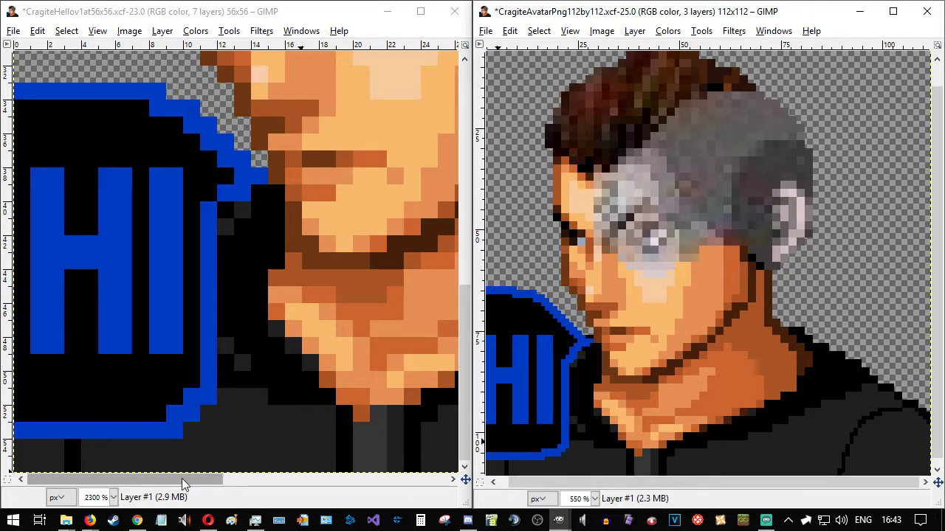
pyautogui.moveTo(186, 479); pyautogui.dragTo(415, 500)
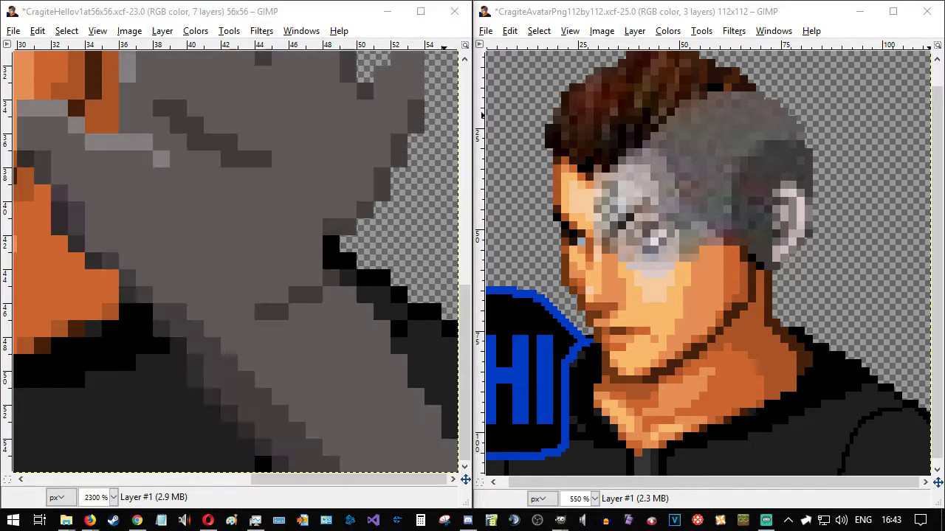
pyautogui.click(826, 17)
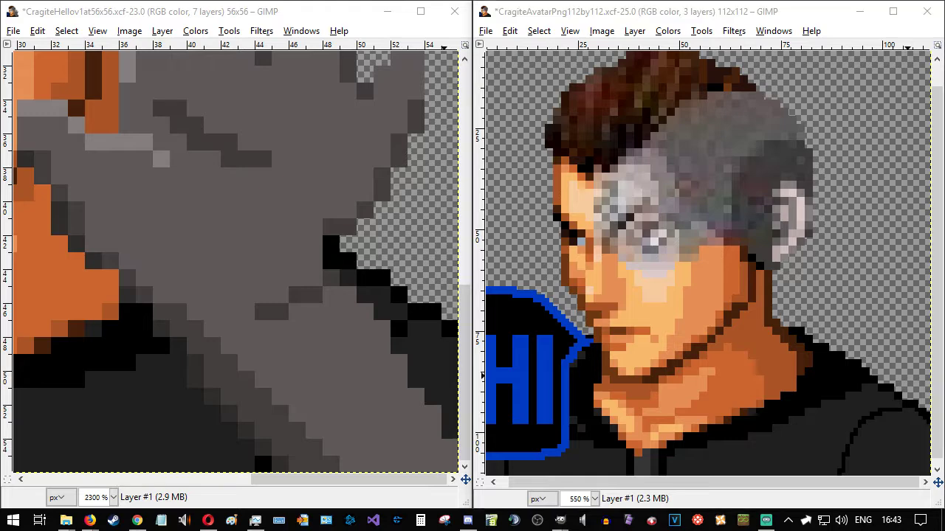
pyautogui.press('Return')
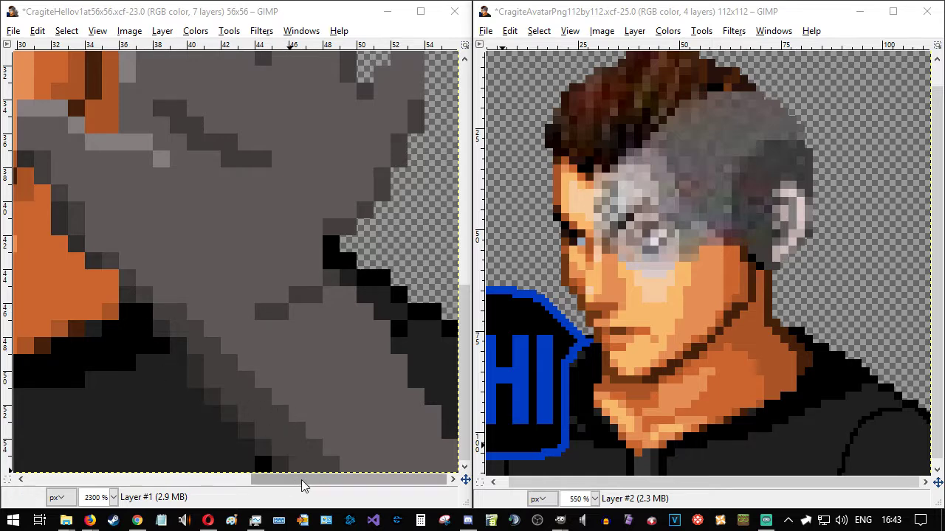
# - Paint two separate dark grey blocks below the neck in the 112x112 image to mark the start of the arm's lower edge
pyautogui.moveTo(463, 322)
pyautogui.mouseDown()
pyautogui.moveTo(468, 241)
pyautogui.moveTo(466, 332)
pyautogui.mouseUp()
pyautogui.moveTo(352, 476)
pyautogui.mouseDown()
pyautogui.moveTo(291, 485)
pyautogui.moveTo(351, 487)
pyautogui.mouseUp()
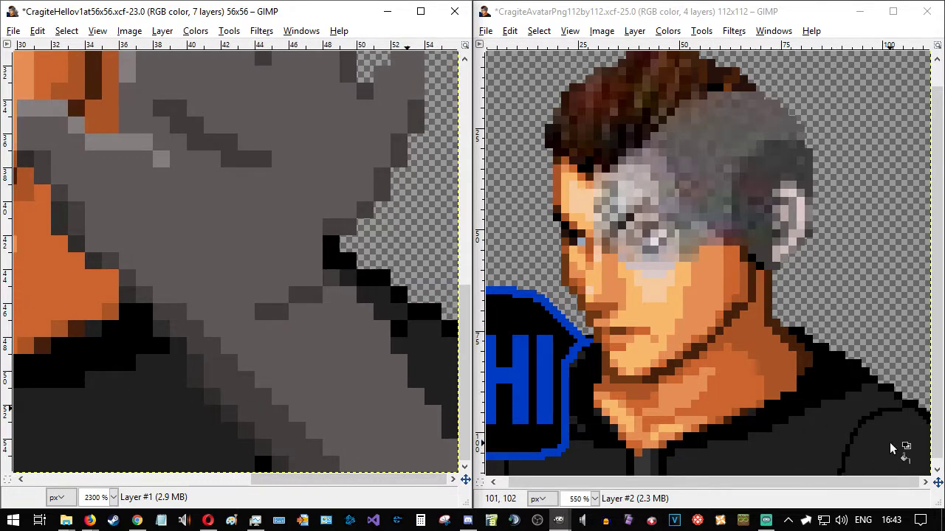
pyautogui.scroll(3, 902, 459)
pyautogui.click(925, 482)
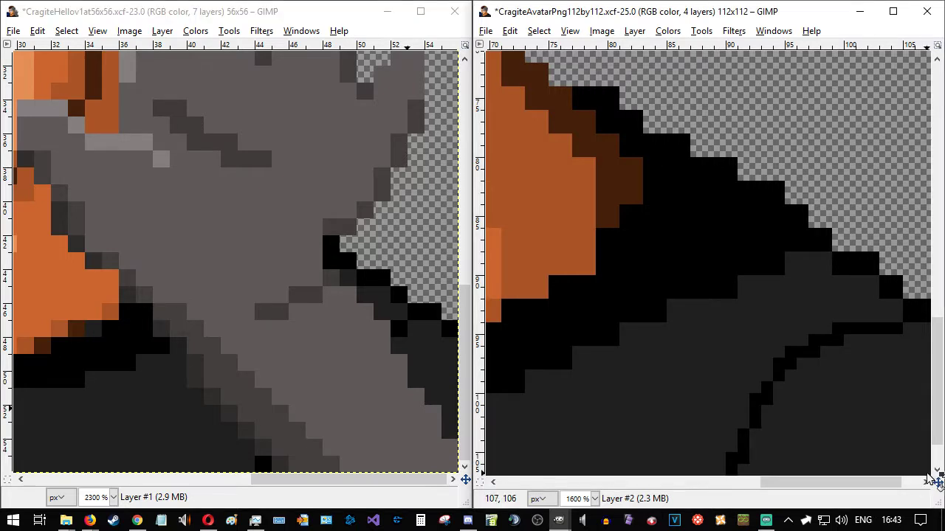
pyautogui.click(916, 483)
pyautogui.click(937, 462)
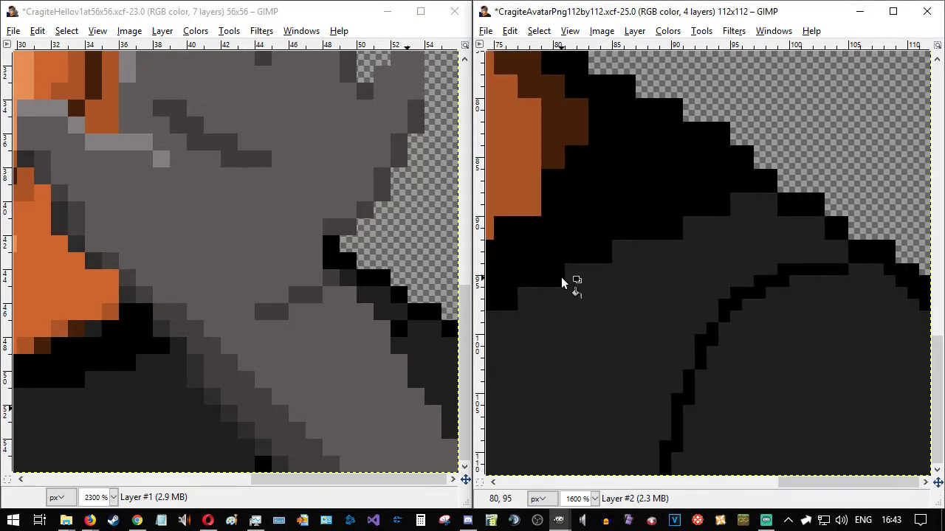
pyautogui.moveTo(784, 484); pyautogui.dragTo(742, 485)
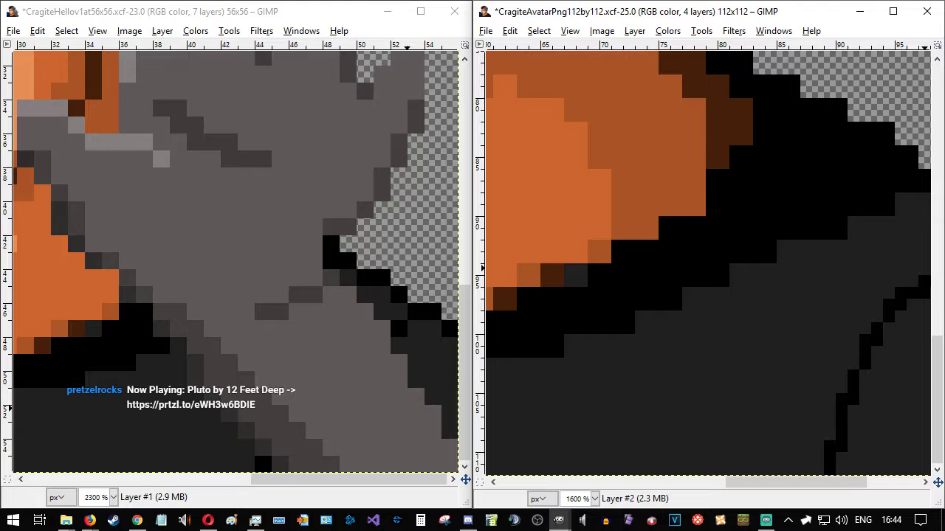
pyautogui.click(169, 11)
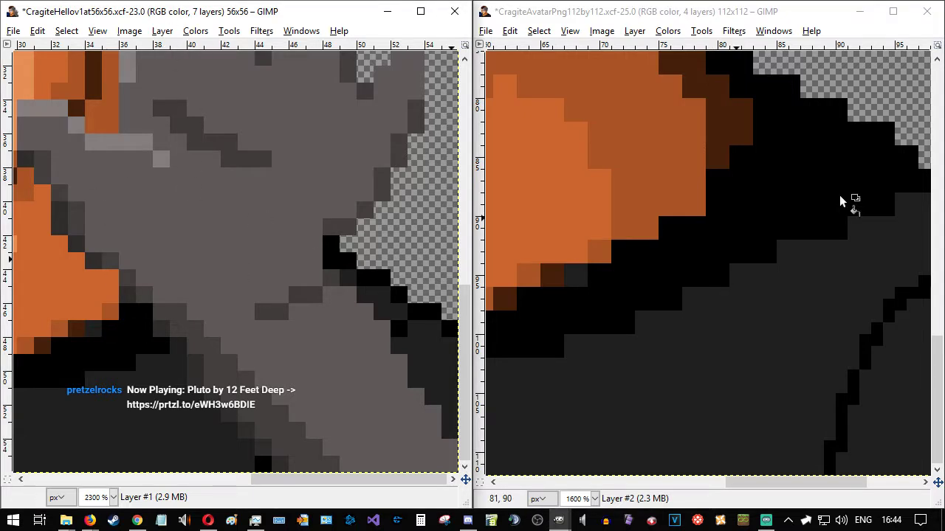
pyautogui.click(245, 431)
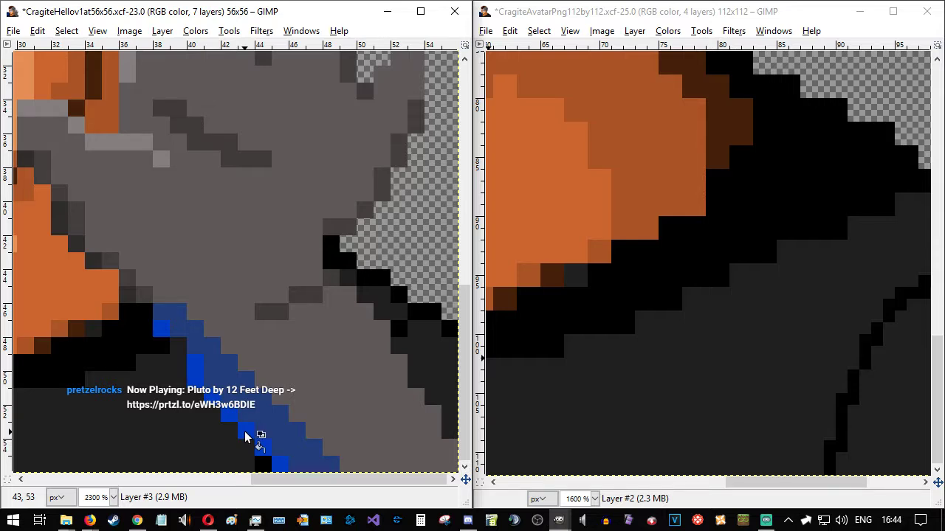
pyautogui.hotkey('ctrl', 'z')
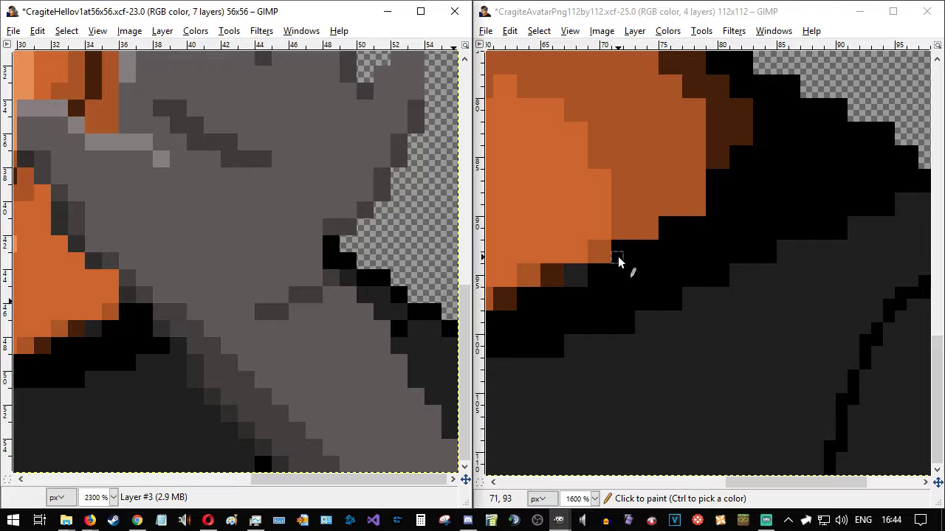
pyautogui.click(619, 227)
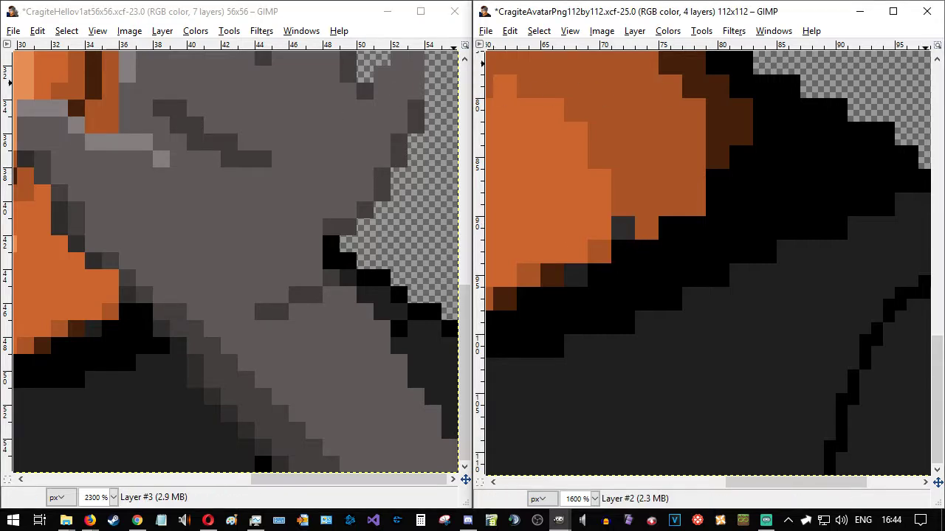
pyautogui.click(249, 16)
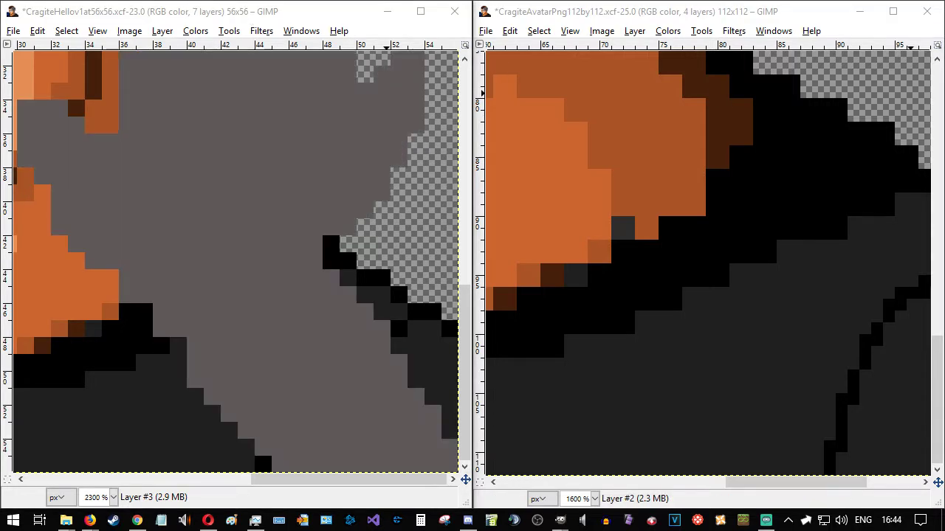
pyautogui.click(594, 12)
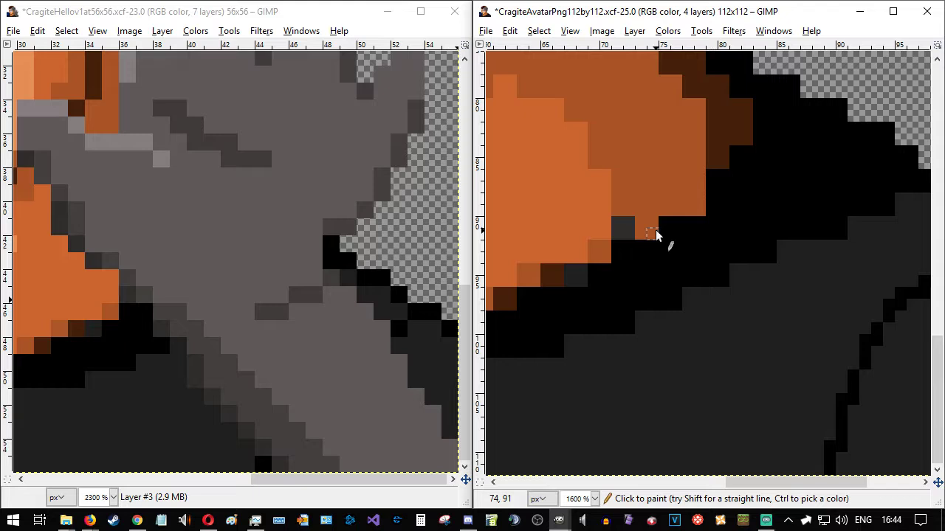
pyautogui.click(666, 270)
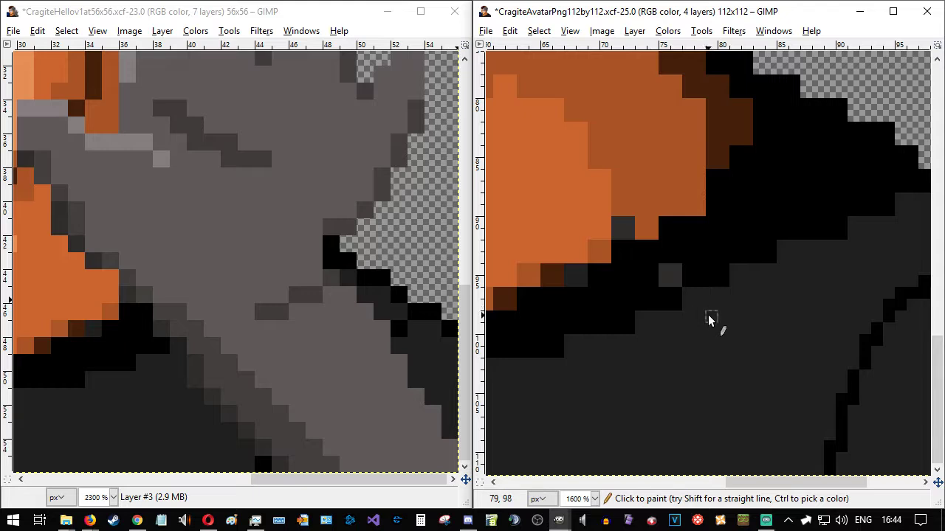
# - Paint the arm's darkest lower edge as a stepped diagonal of dark grey blocks across the hoodie to the canvas's bottom edge
pyautogui.moveTo(709, 319)
pyautogui.mouseDown()
pyautogui.moveTo(715, 342)
pyautogui.moveTo(721, 322)
pyautogui.moveTo(723, 358)
pyautogui.mouseUp()
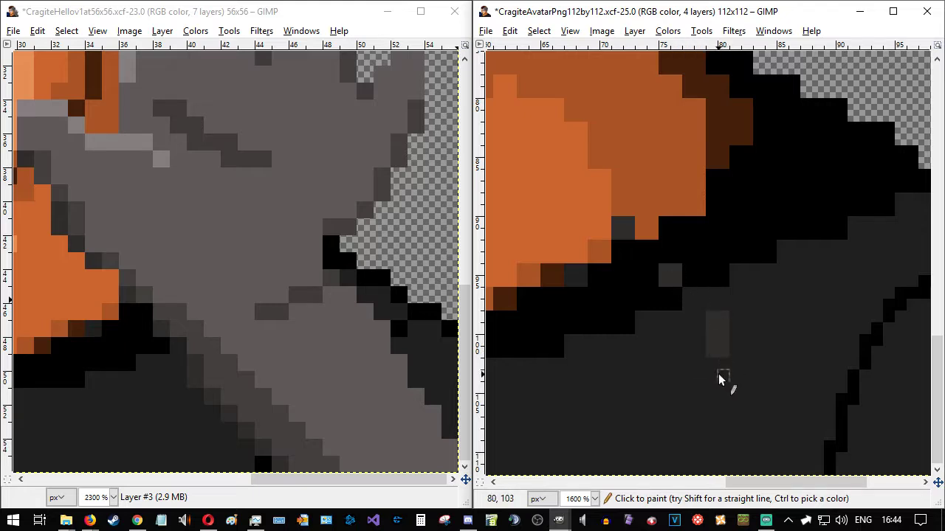
pyautogui.click(746, 370)
pyautogui.click(765, 395)
pyautogui.click(781, 413)
pyautogui.click(806, 434)
pyautogui.click(835, 463)
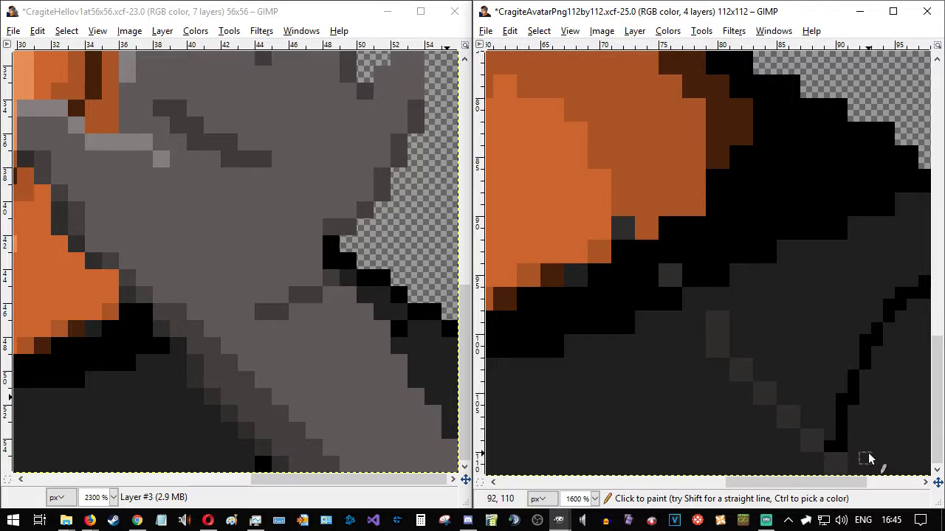
pyautogui.hotkey('ctrl', 'z')
pyautogui.click(833, 458)
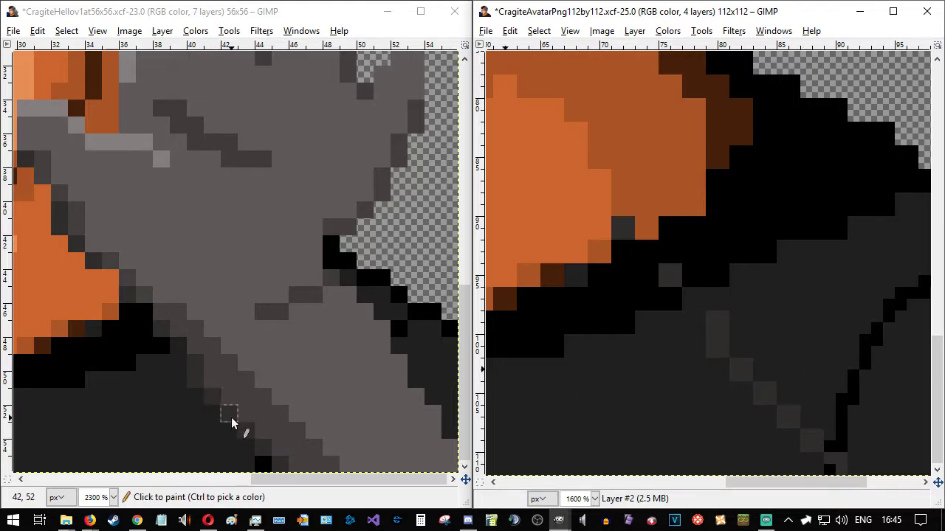
# - Sample the arm's lighter shading grey from the 56x56 image and paint the shading band's upper end below the neck
pyautogui.moveTo(253, 439)
pyautogui.mouseDown()
pyautogui.moveTo(285, 464)
pyautogui.moveTo(305, 464)
pyautogui.mouseUp()
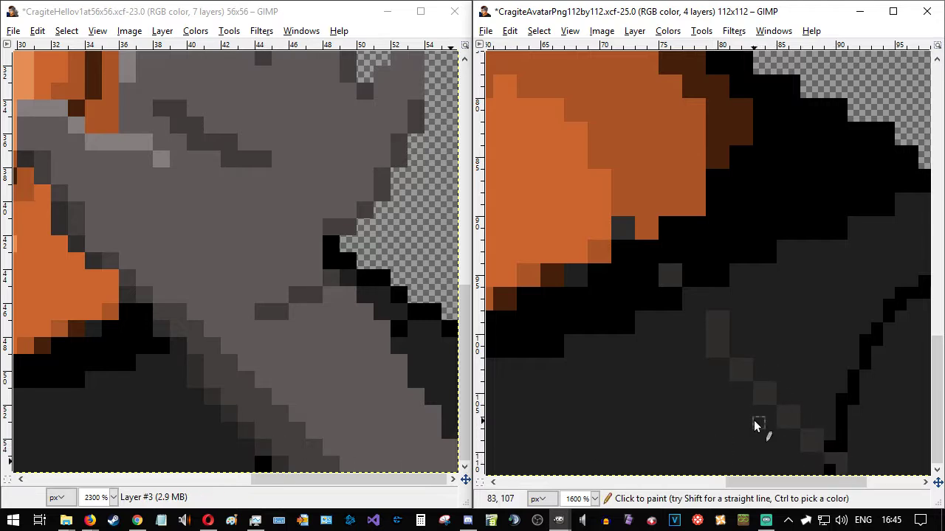
pyautogui.moveTo(171, 336); pyautogui.dragTo(210, 373)
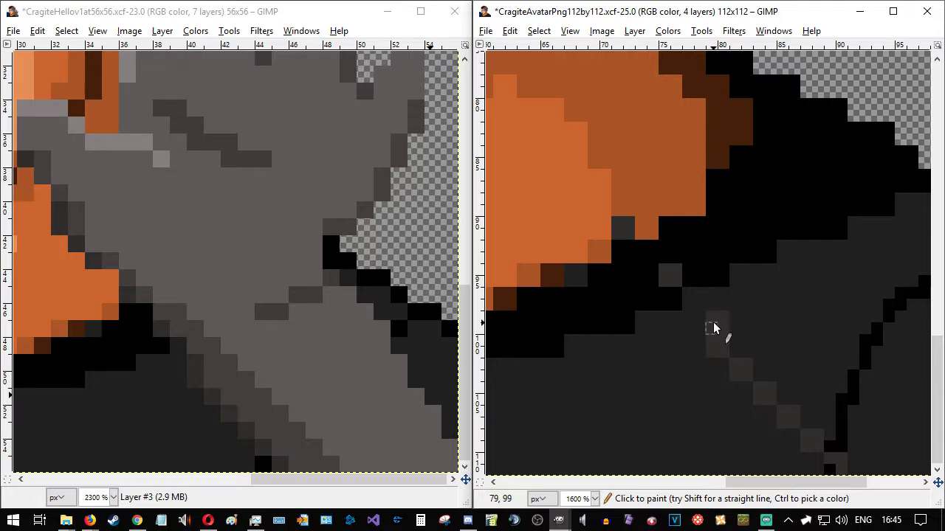
pyautogui.keyDown('ctrl'); pyautogui.click(185, 329); pyautogui.keyUp('ctrl')
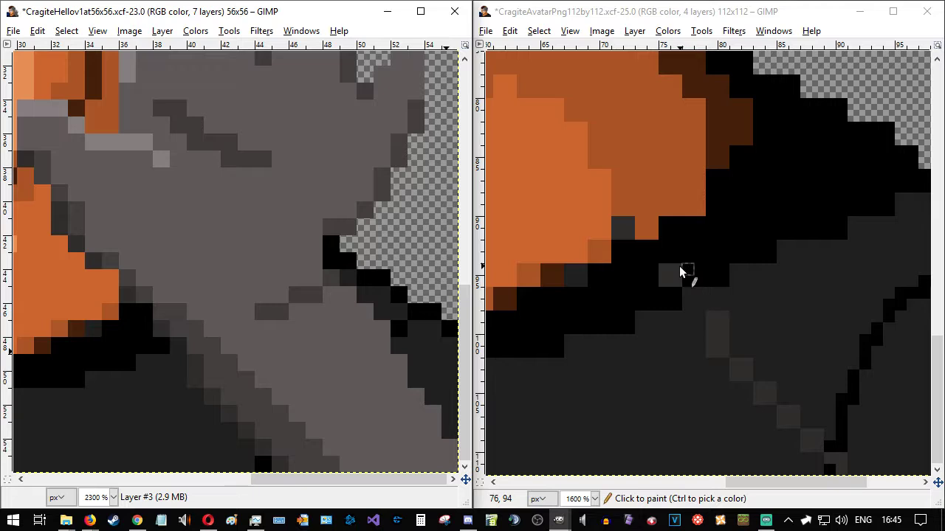
pyautogui.click(664, 249)
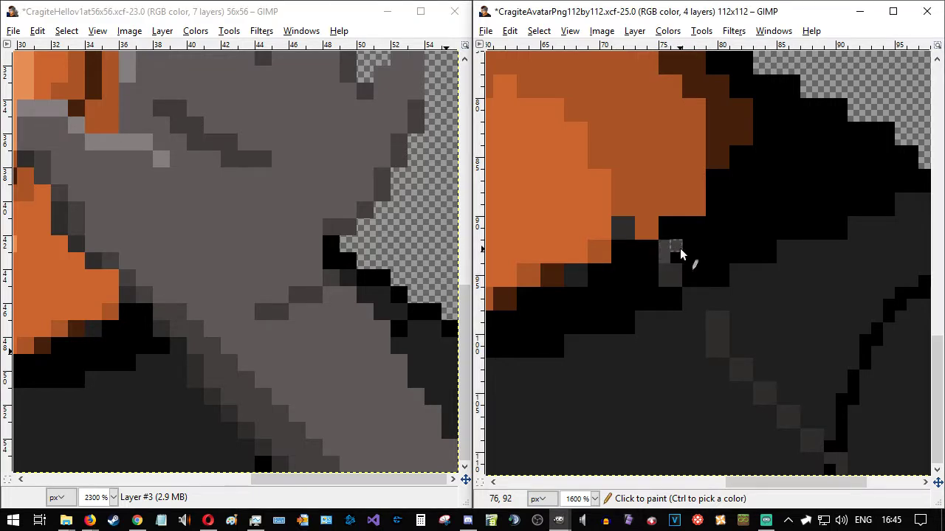
pyautogui.click(679, 250)
pyautogui.click(686, 250)
pyautogui.click(696, 249)
pyautogui.moveTo(696, 278); pyautogui.dragTo(680, 257)
pyautogui.click(691, 297)
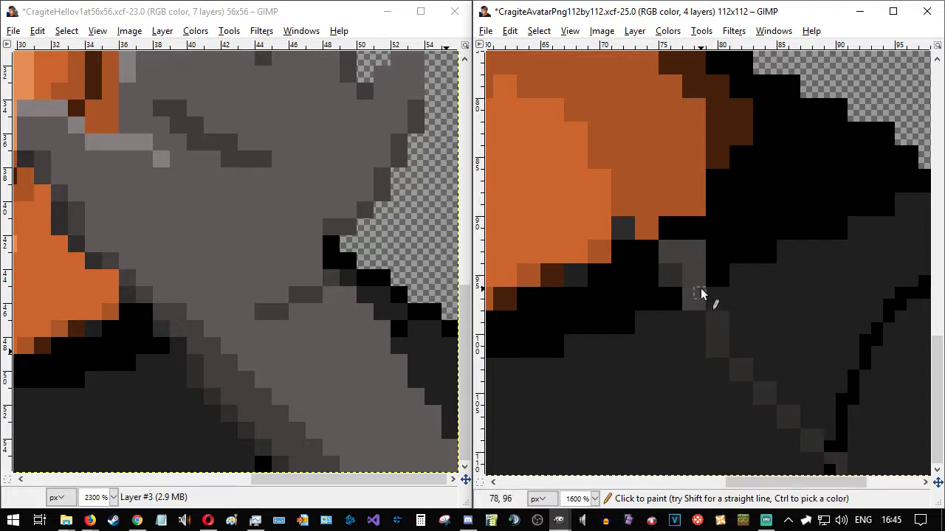
pyautogui.hotkey('ctrl', 'z')
# - Outline the shading band's upper side with a stepped diagonal down to the canvas's bottom edge and fill the band with the same grey
pyautogui.click(713, 278)
pyautogui.click(712, 296)
pyautogui.click(741, 293)
pyautogui.click(747, 314)
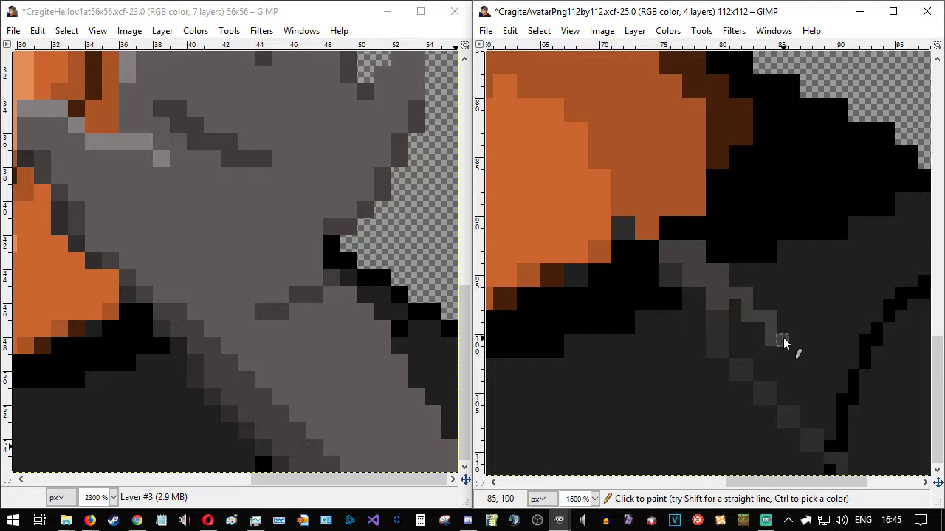
pyautogui.moveTo(796, 344)
pyautogui.mouseDown()
pyautogui.moveTo(819, 363)
pyautogui.moveTo(822, 383)
pyautogui.moveTo(845, 387)
pyautogui.moveTo(845, 406)
pyautogui.moveTo(864, 409)
pyautogui.moveTo(865, 430)
pyautogui.moveTo(887, 434)
pyautogui.moveTo(890, 454)
pyautogui.moveTo(915, 466)
pyautogui.mouseUp()
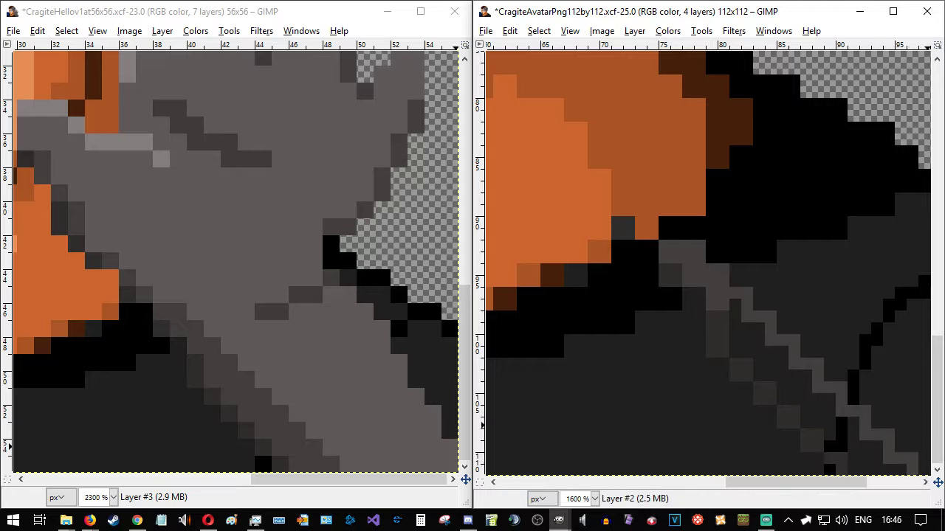
pyautogui.click(815, 400)
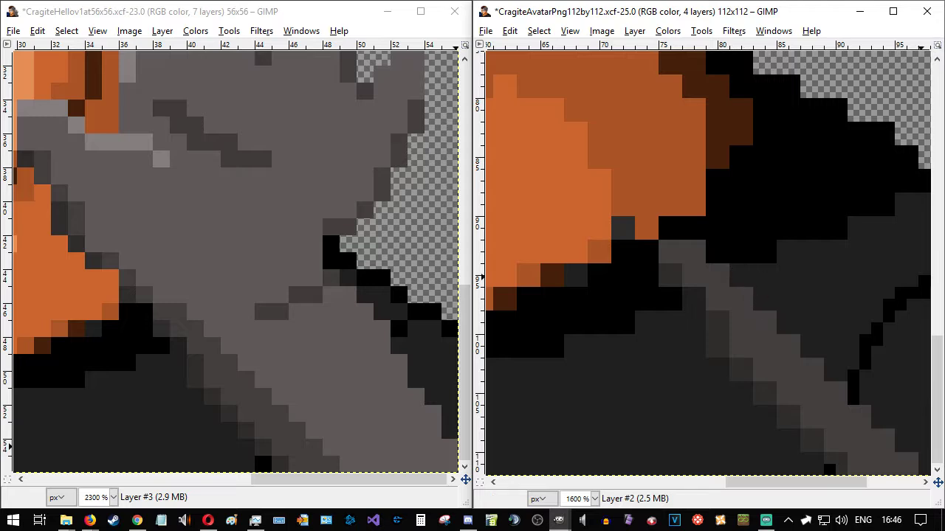
# - Extend the arm's dark grey edge from the shading band up across the lower neck in stepped pixels
pyautogui.scroll(-1, 785, 329)
pyautogui.scroll(1, 831, 319)
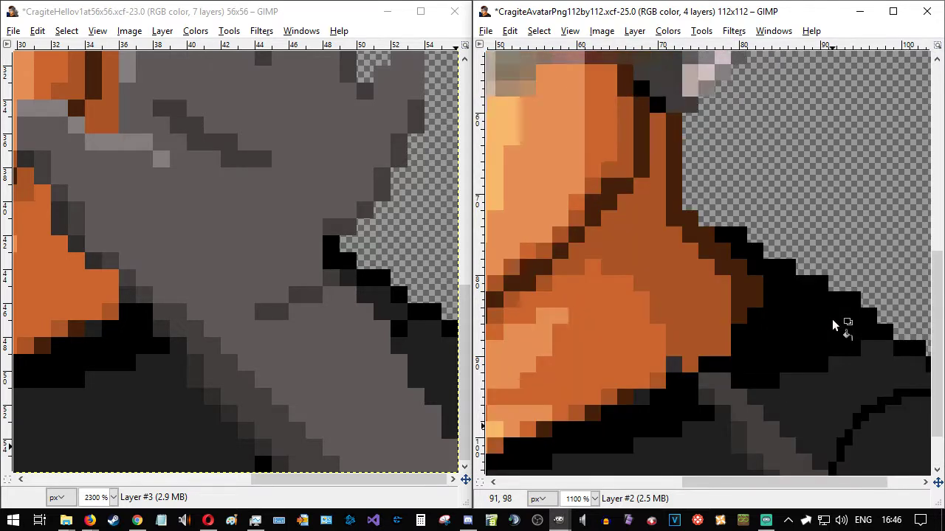
pyautogui.scroll(-1, 831, 318)
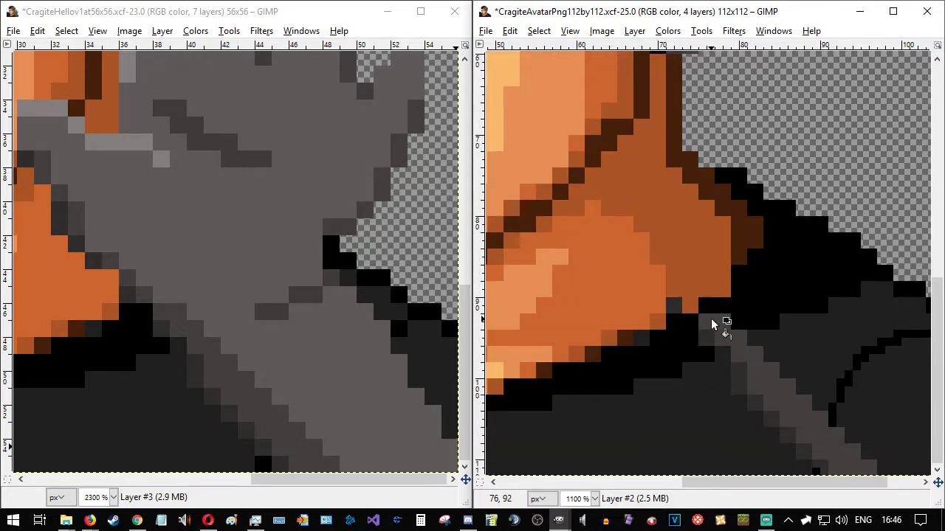
pyautogui.press('n')
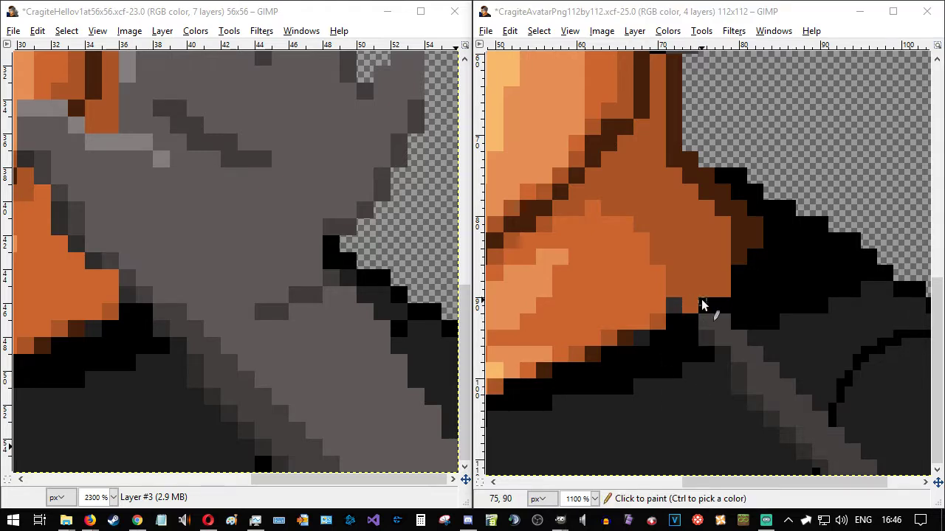
pyautogui.click(687, 306)
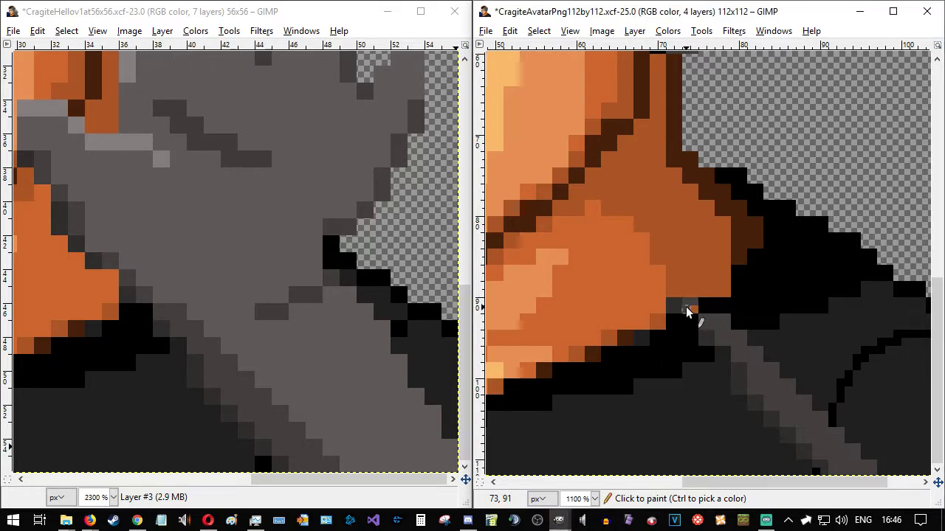
pyautogui.click(671, 294)
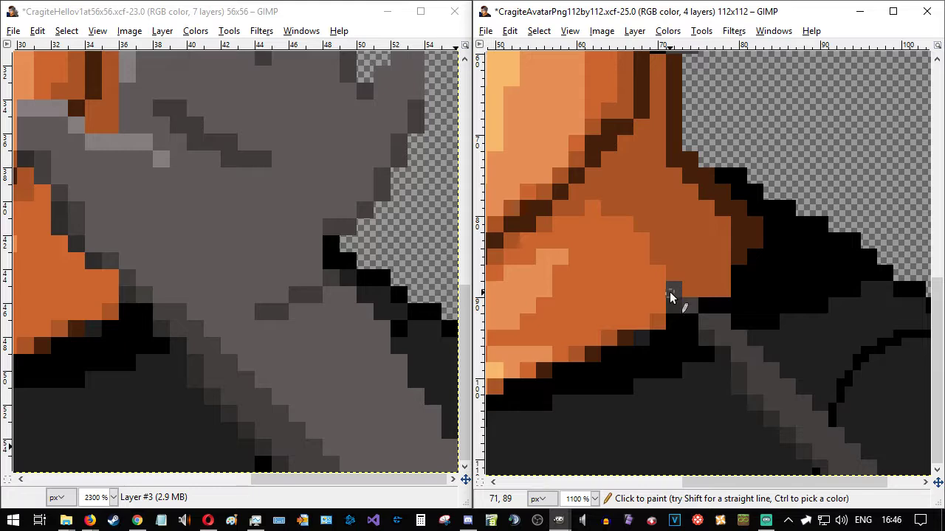
pyautogui.click(655, 276)
pyautogui.click(646, 271)
pyautogui.click(639, 273)
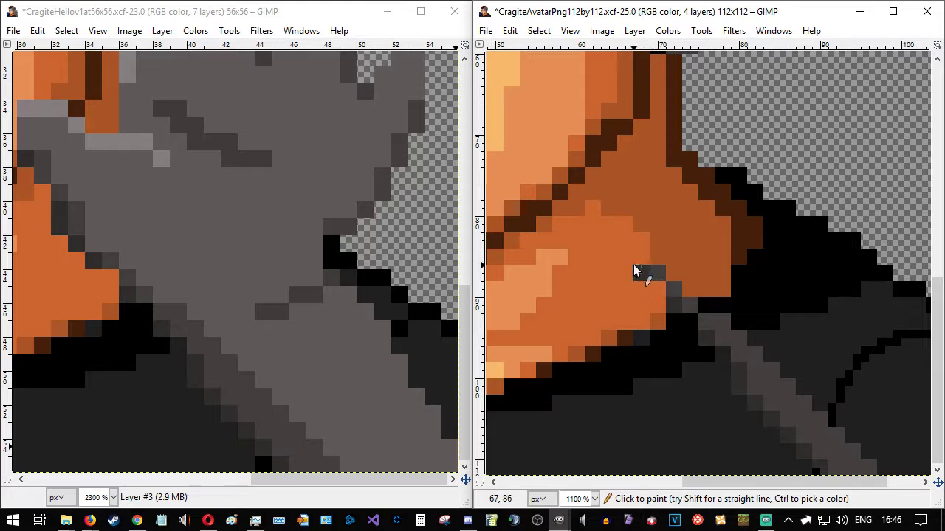
pyautogui.click(625, 256)
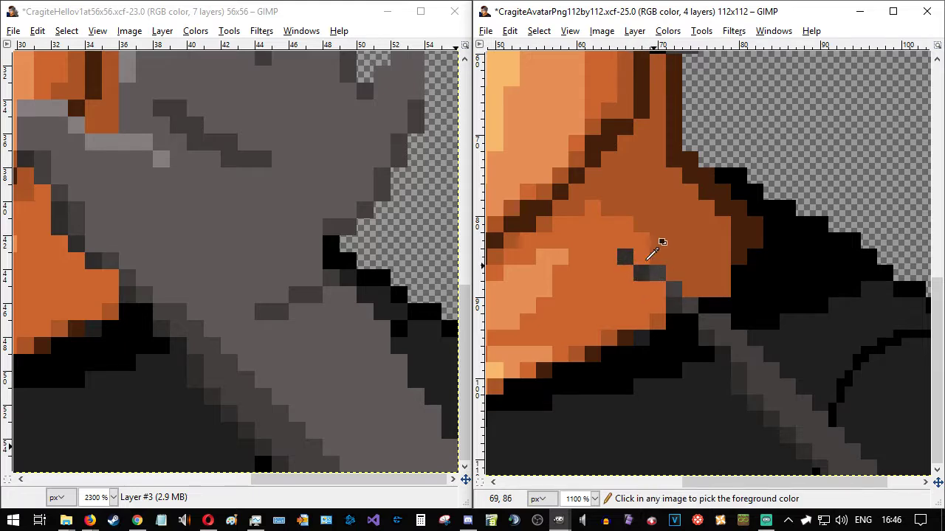
# - Continue the arm's grey edge up the neck to the jaw shadow and add a darker grey strip along its outer side
pyautogui.moveTo(630, 247)
pyautogui.mouseDown()
pyautogui.moveTo(624, 223)
pyautogui.moveTo(620, 236)
pyautogui.mouseUp()
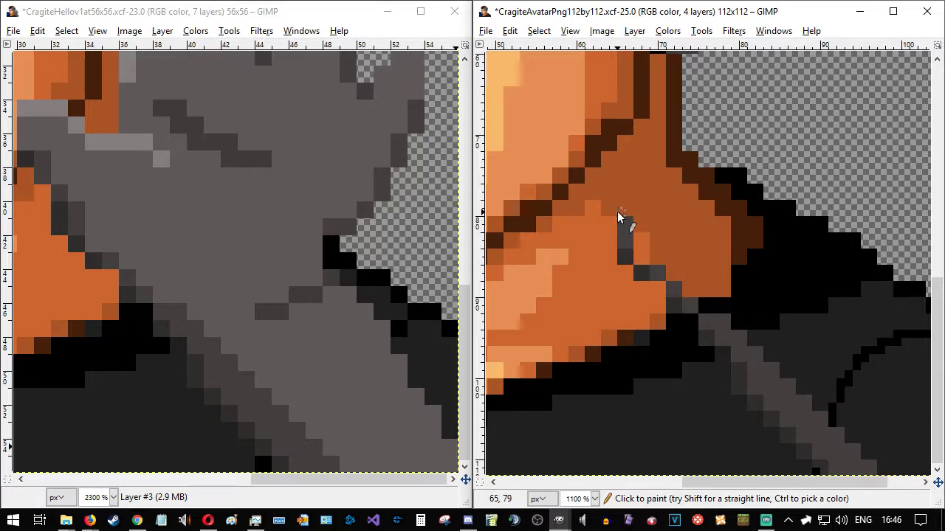
pyautogui.click(612, 207)
pyautogui.click(594, 194)
pyautogui.click(592, 174)
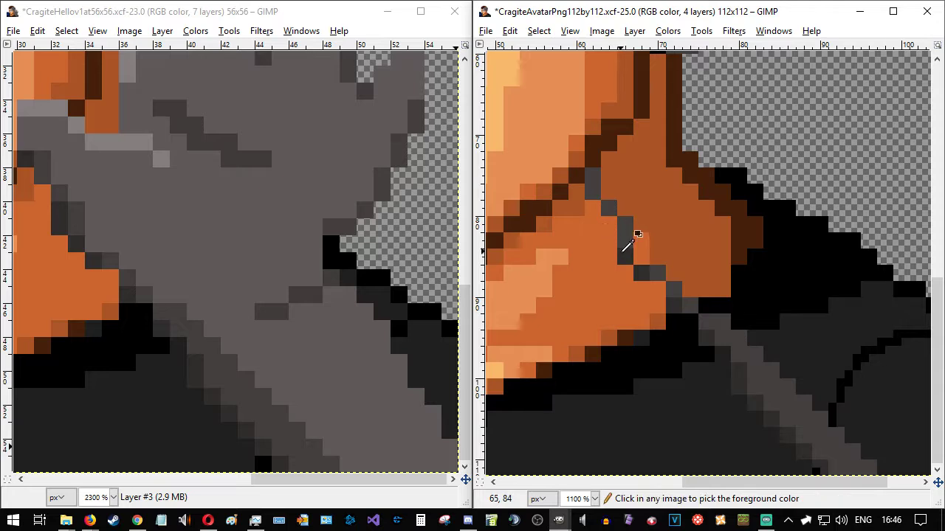
pyautogui.keyDown('ctrl'); pyautogui.click(626, 257); pyautogui.keyUp('ctrl')
pyautogui.moveTo(613, 221)
pyautogui.mouseDown()
pyautogui.moveTo(609, 242)
pyautogui.moveTo(611, 234)
pyautogui.mouseUp()
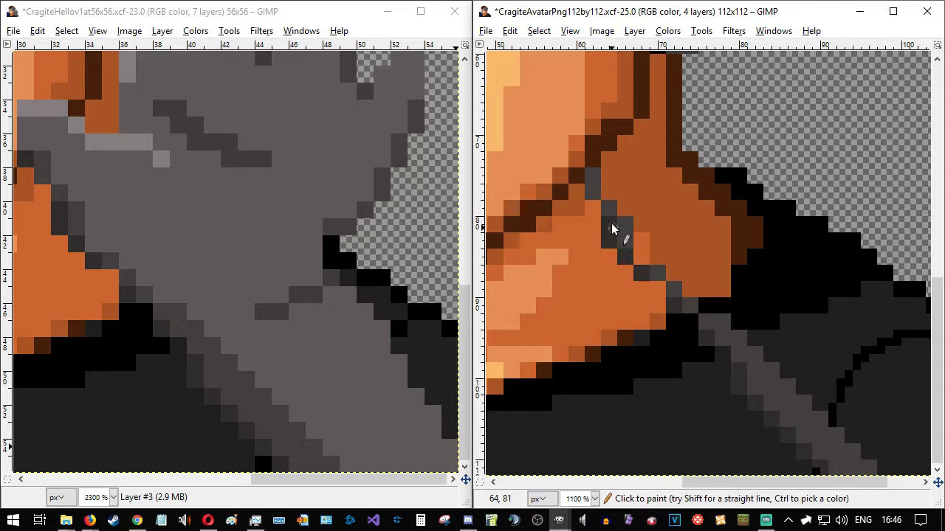
# - In the 112x112 avatar, finish the thumb tip's dark outline and paint a short mid-grey vertical edge above it, matching the 56x56 reference
pyautogui.moveTo(580, 175); pyautogui.dragTo(579, 179)
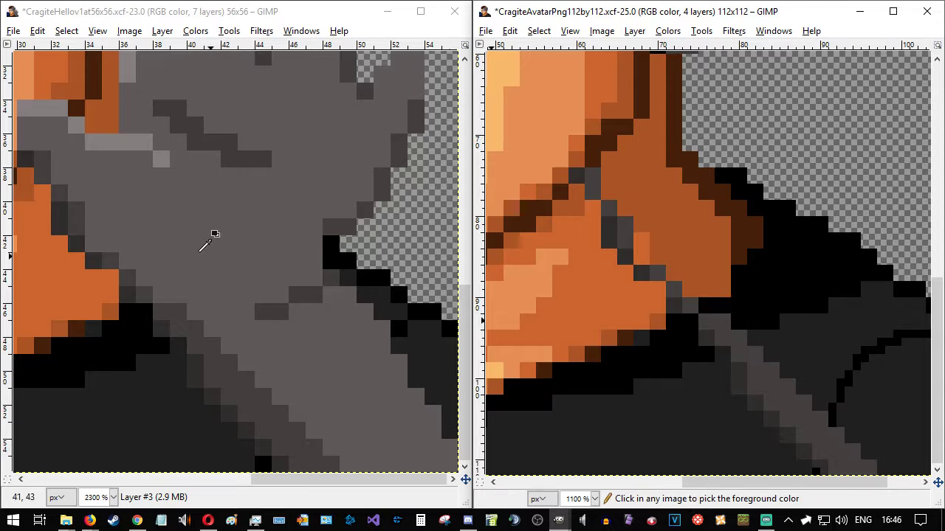
pyautogui.click(279, 15)
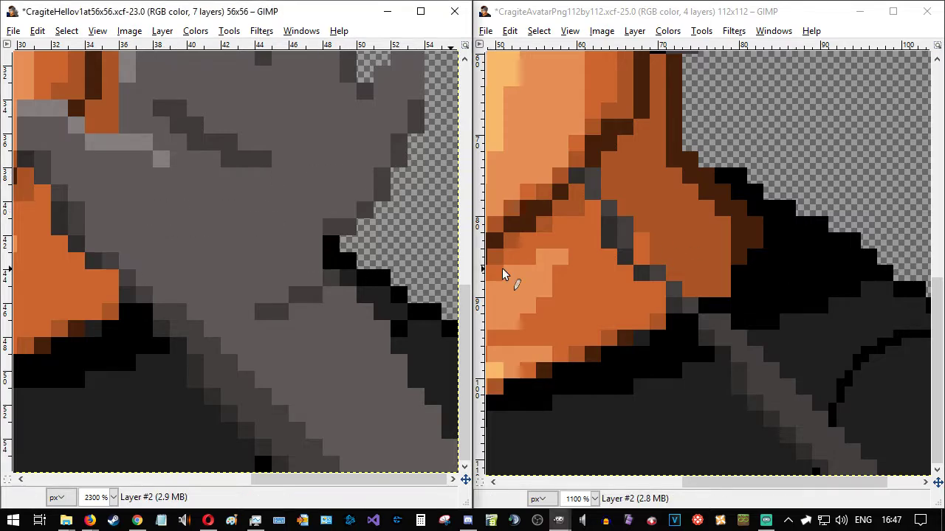
pyautogui.click(607, 15)
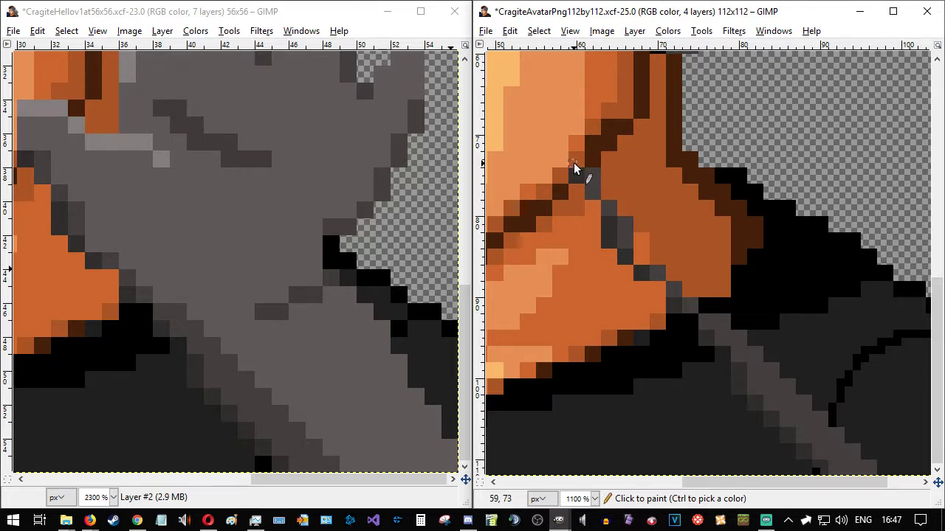
pyautogui.moveTo(574, 162); pyautogui.dragTo(572, 138)
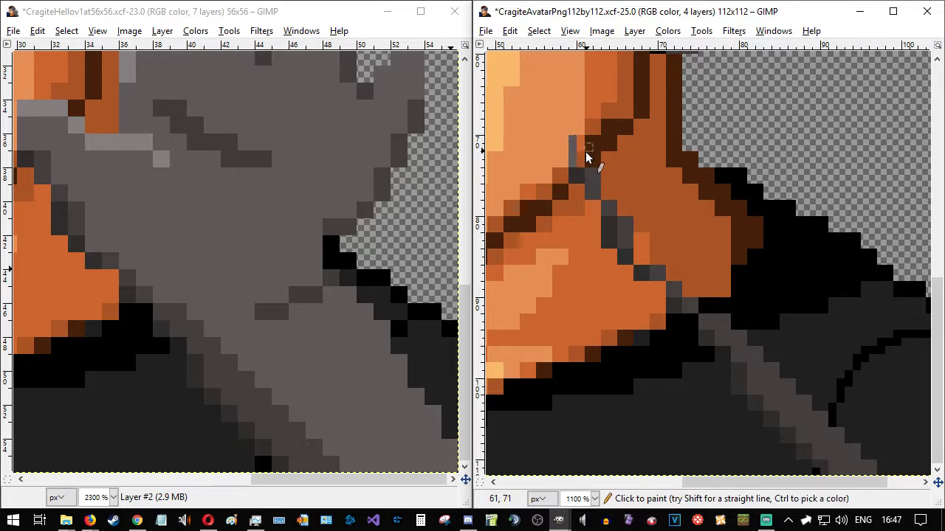
# - Sample the light grey from the reference thumb and paint the stepped highlight along the avatar thumb's upper edge down to the black clothing
pyautogui.click(349, 17)
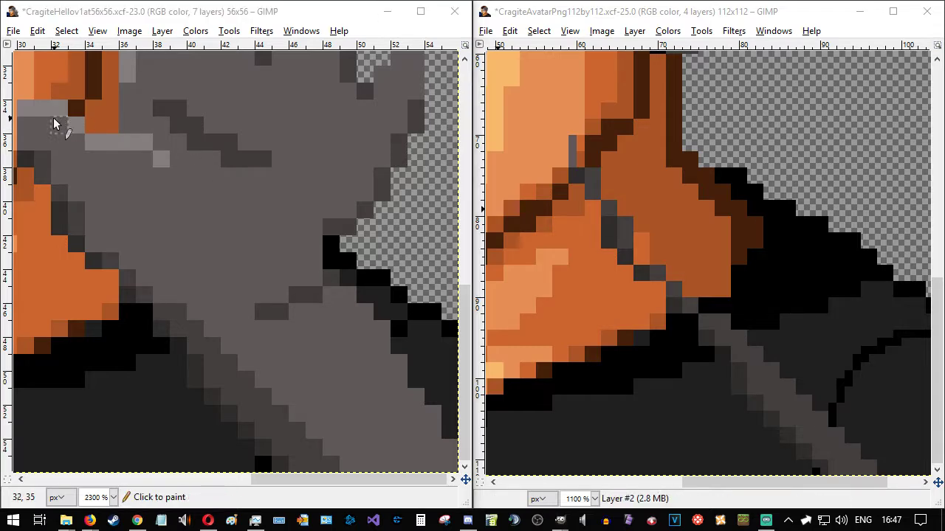
pyautogui.keyDown('ctrl'); pyautogui.click(48, 105); pyautogui.keyUp('ctrl')
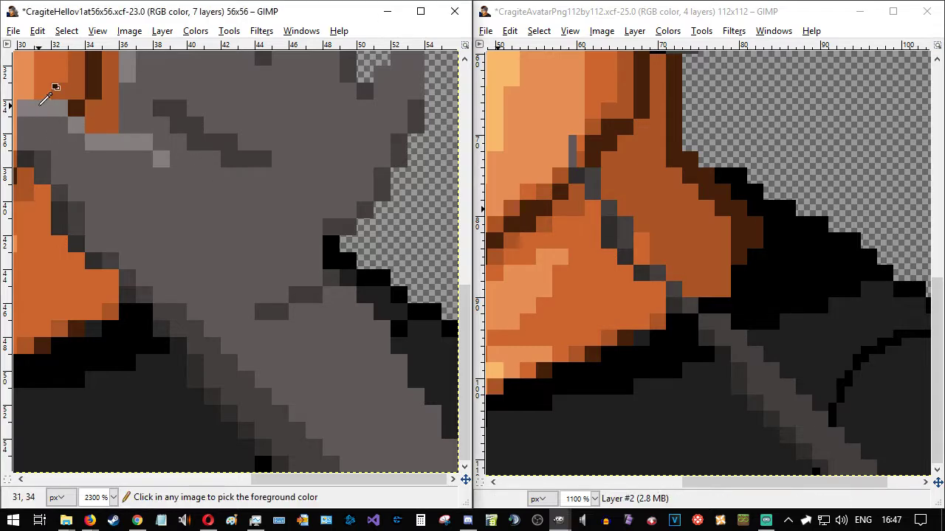
pyautogui.click(574, 129)
pyautogui.click(593, 127)
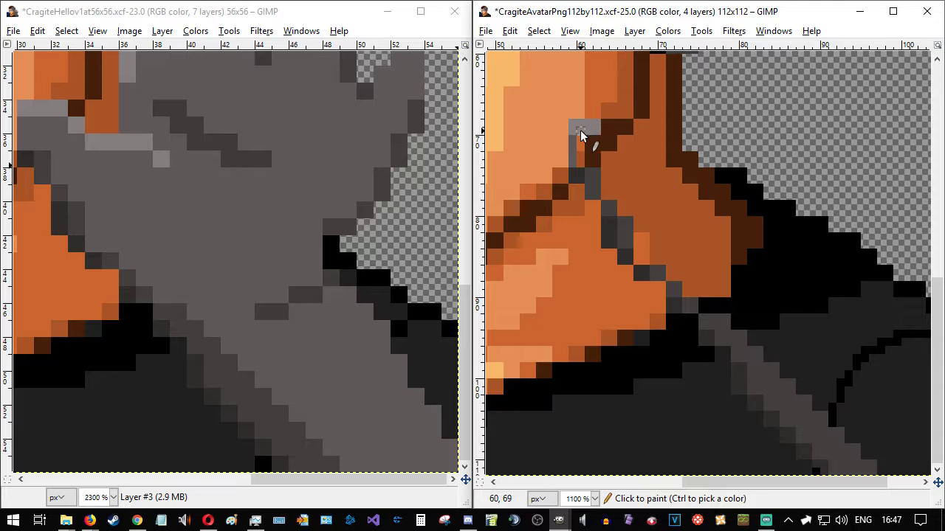
pyautogui.click(610, 129)
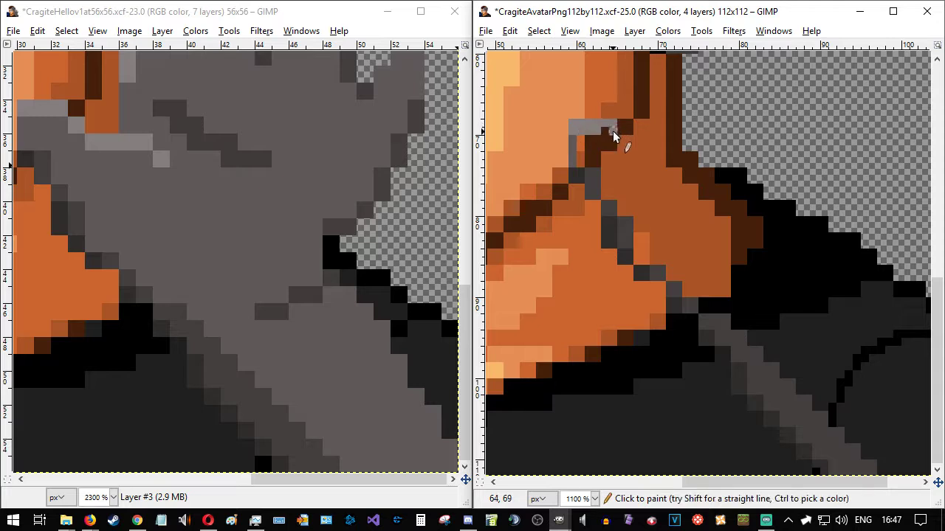
pyautogui.click(624, 141)
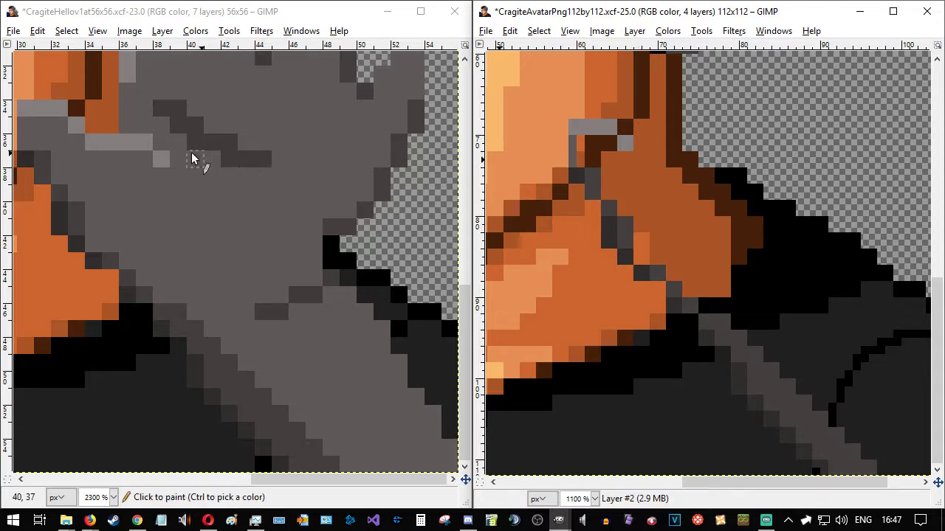
pyautogui.moveTo(639, 156)
pyautogui.mouseDown()
pyautogui.moveTo(693, 161)
pyautogui.moveTo(639, 163)
pyautogui.mouseUp()
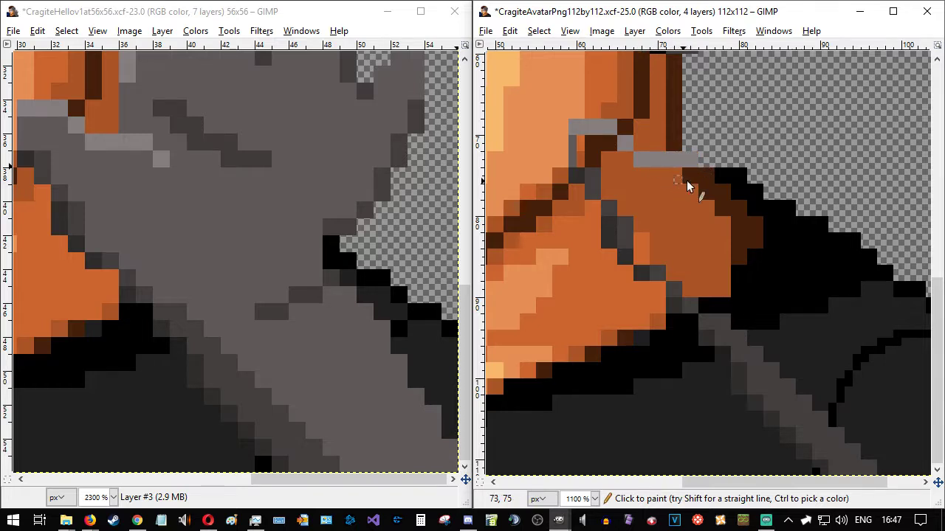
pyautogui.click(706, 177)
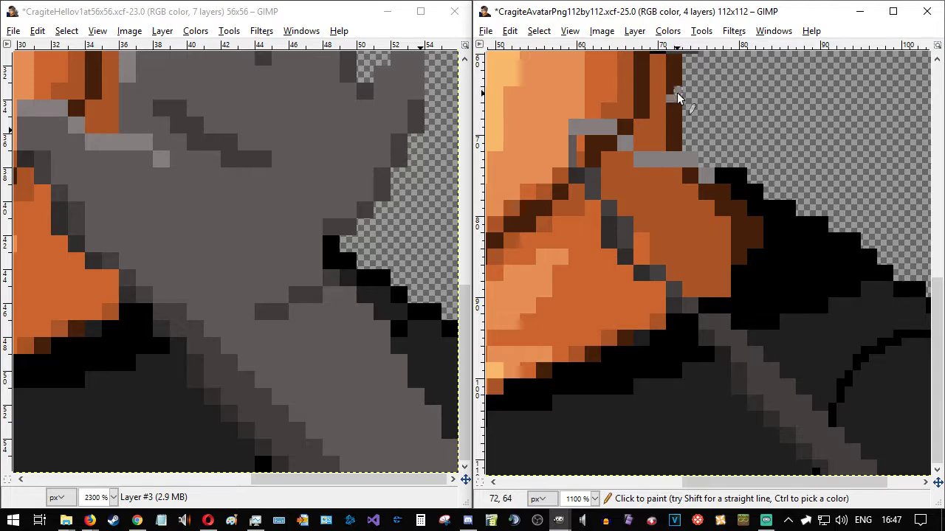
# - Paint the light-grey highlight up the hand's outer edge above the thumb, stepping left beneath the ear toward the first finger
pyautogui.scroll(3, 166, 151)
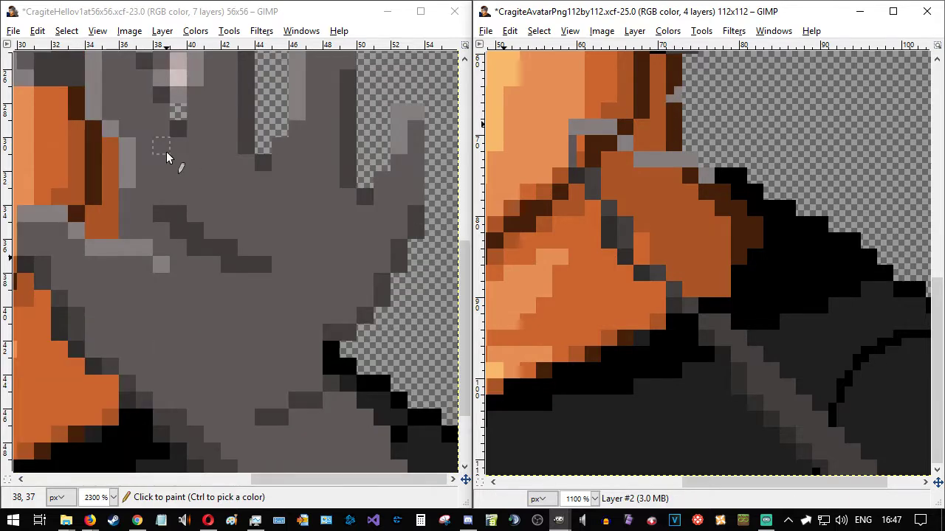
pyautogui.scroll(3, 684, 200)
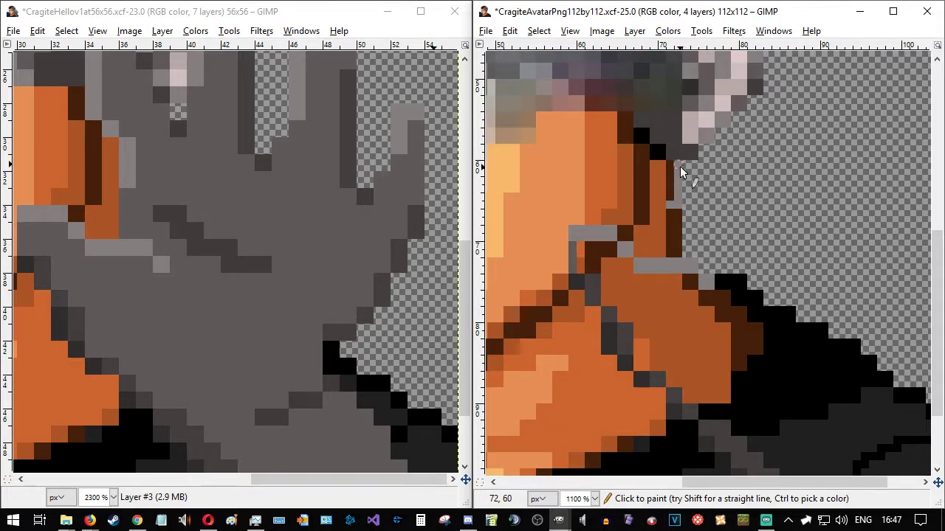
pyautogui.moveTo(673, 164); pyautogui.dragTo(672, 189)
pyautogui.click(657, 150)
pyautogui.click(639, 134)
# - Draw the first finger's left highlight as a straight two-pixel-wide light-grey line, from its base up to about y 44
pyautogui.scroll(5, 103, 210)
pyautogui.scroll(-2, 111, 239)
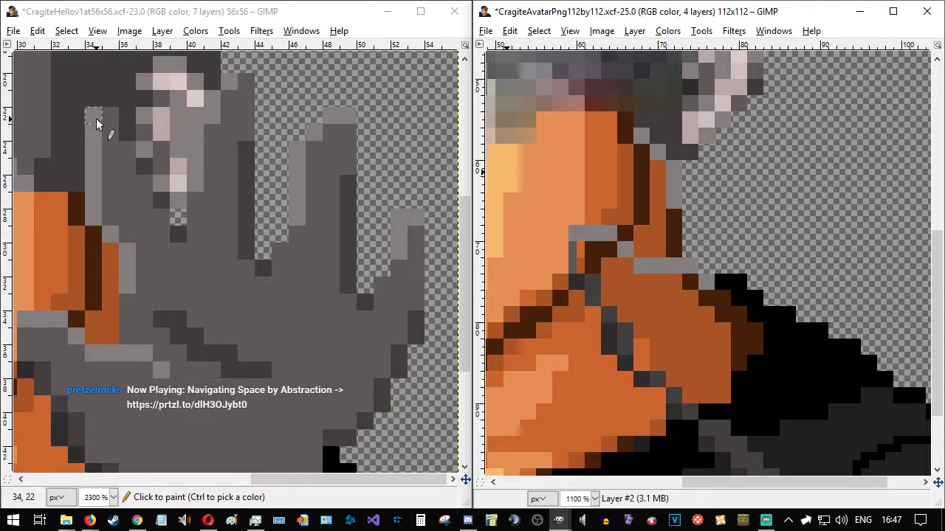
pyautogui.scroll(3, 784, 326)
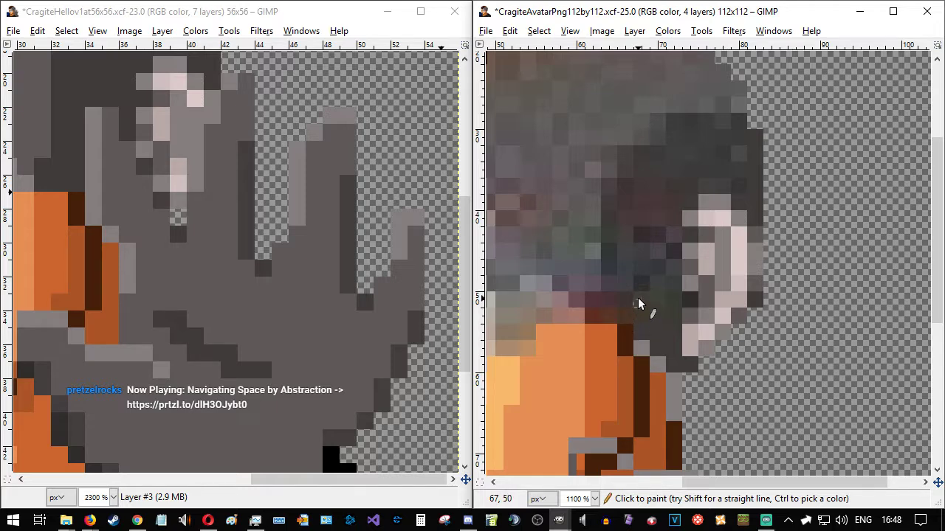
pyautogui.keyDown('shift'); pyautogui.click(640, 247); pyautogui.keyUp('shift')
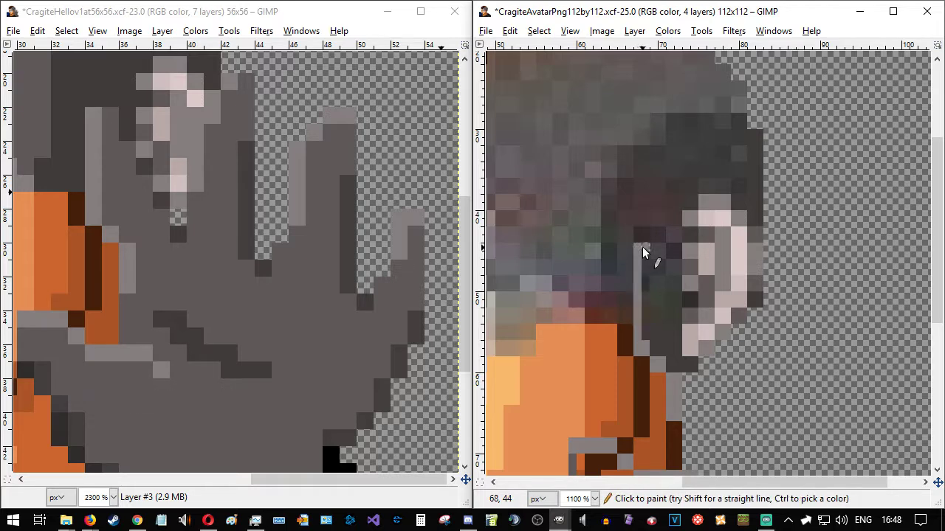
pyautogui.keyDown('shift'); pyautogui.click(643, 343); pyautogui.keyUp('shift')
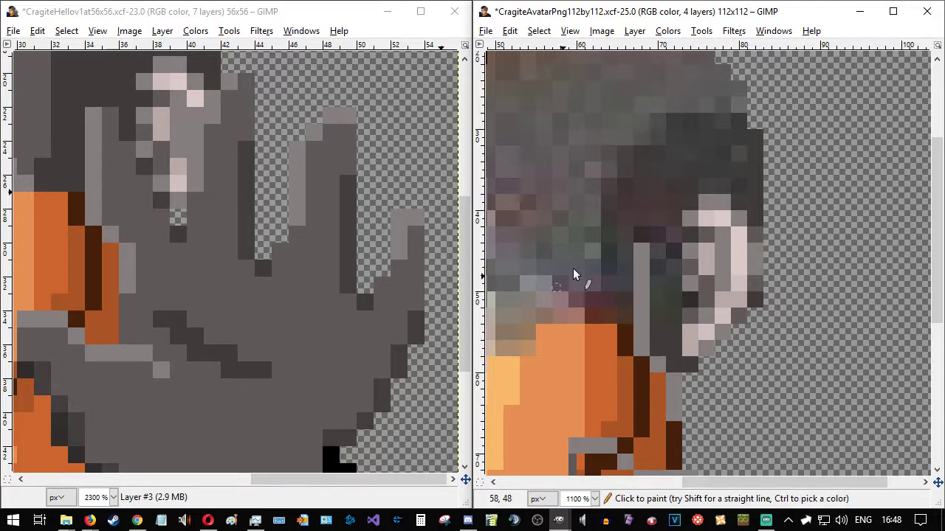
# - Isolate the hand layer in the reference, sample the avatar's mid grey and paint the first finger's stepped right edge
pyautogui.click(314, 21)
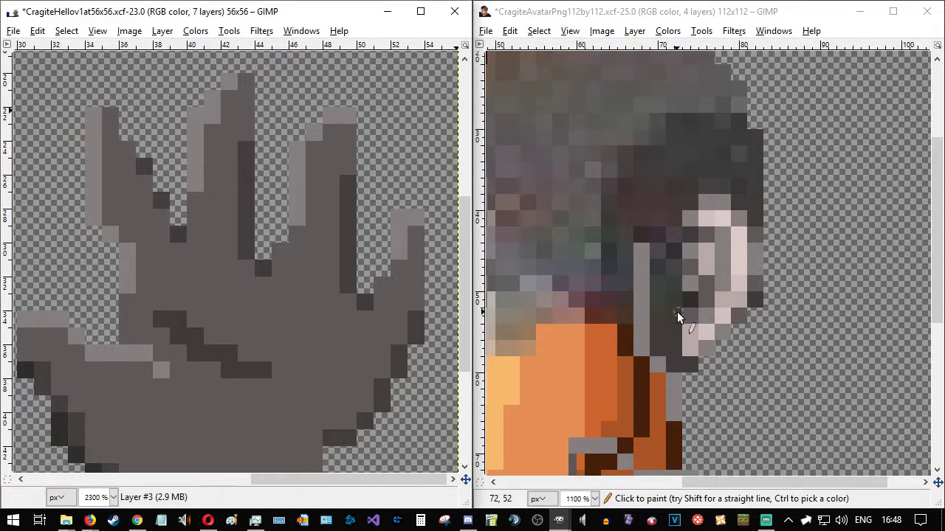
pyautogui.scroll(-5, 690, 334)
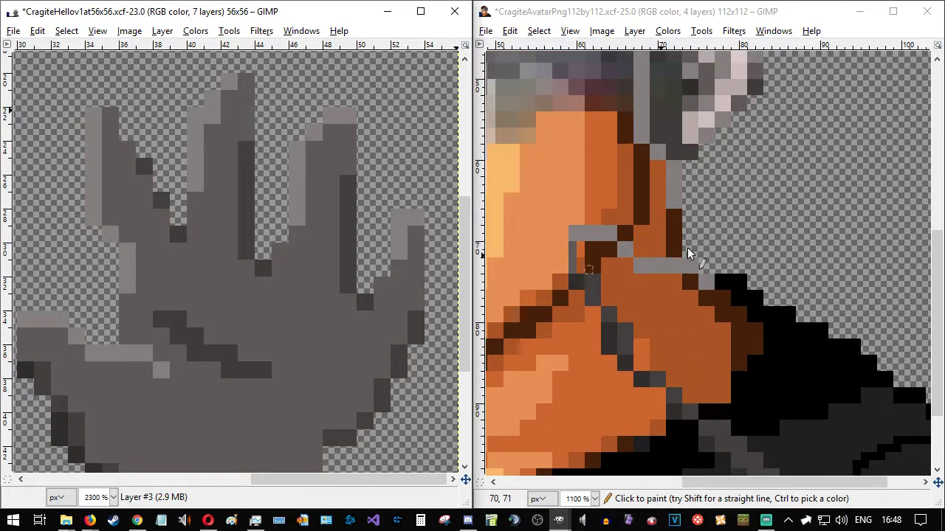
pyautogui.click(683, 22)
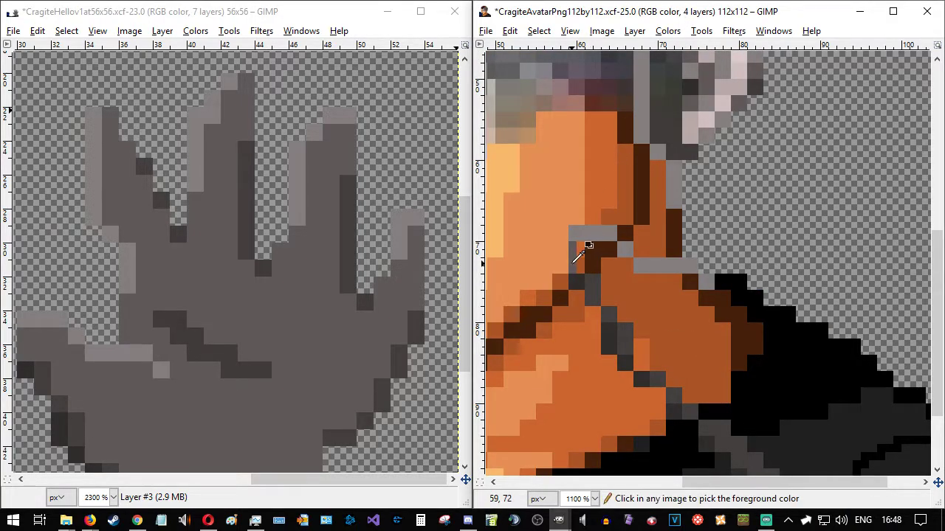
pyautogui.scroll(8, 654, 231)
pyautogui.scroll(-3, 654, 230)
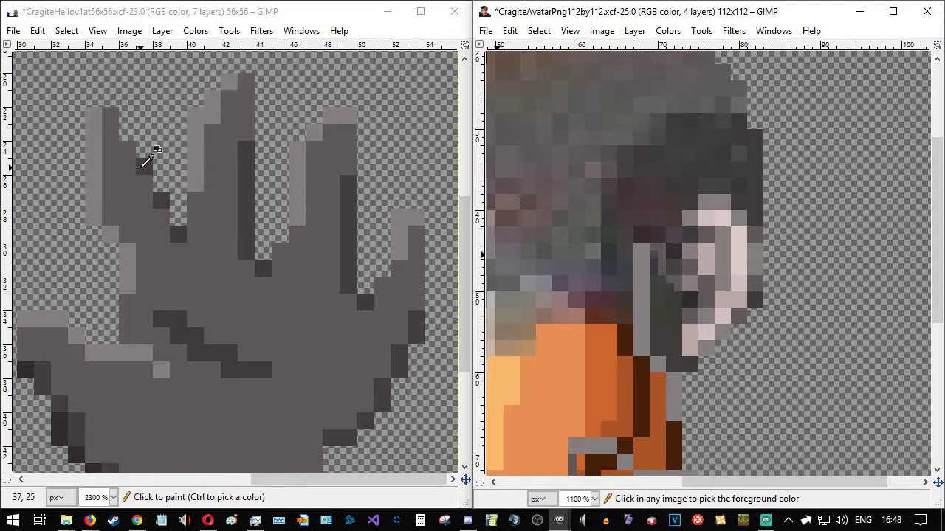
# - Sample the dark grey from the reference and paint three stepped shadow blocks between the first and second fingers, isolating the avatar's hand layer
pyautogui.keyDown('ctrl'); pyautogui.click(143, 167); pyautogui.keyUp('ctrl')
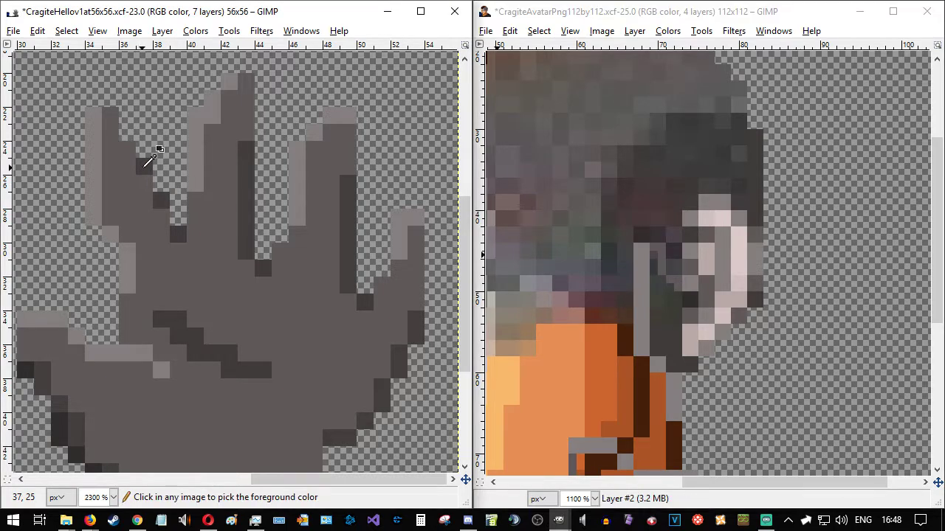
pyautogui.click(687, 298)
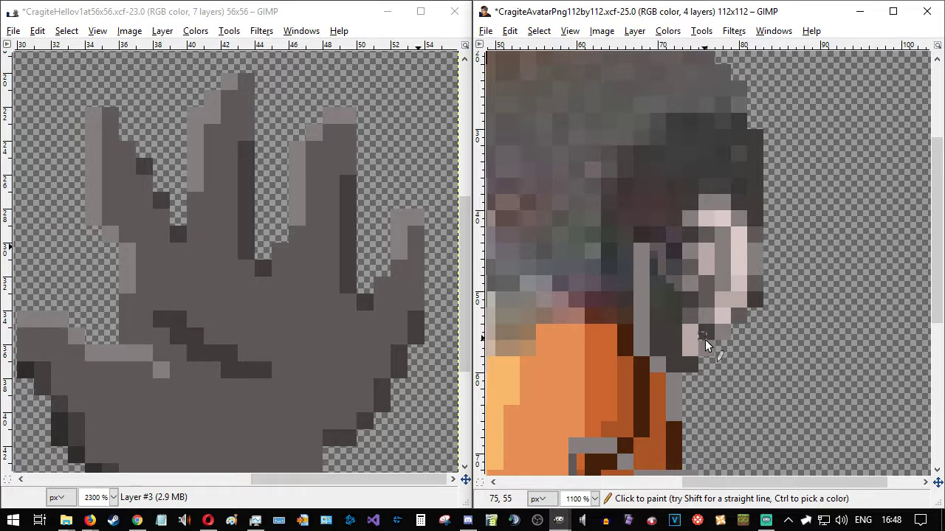
pyautogui.click(723, 361)
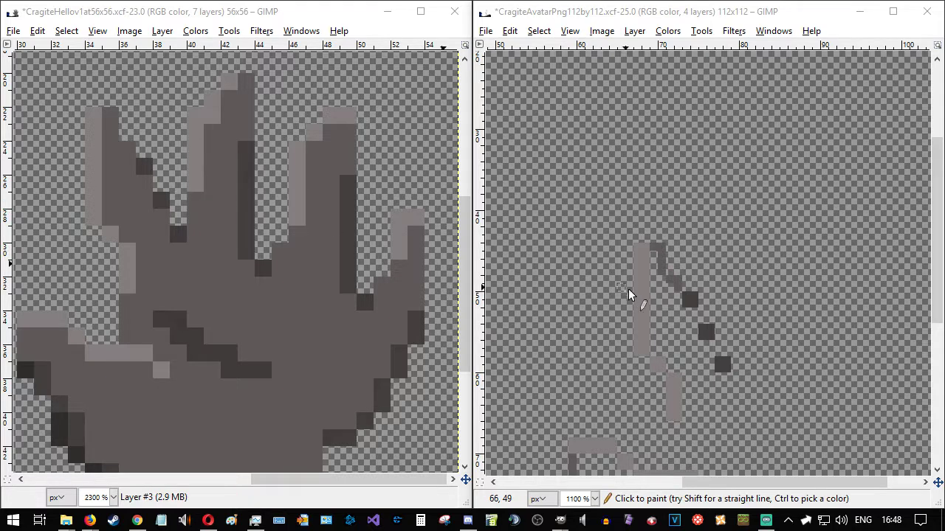
# - Paint mid grey along the inner side of the shadow blocks, under the lowest one and up to the second finger's lower left edge
pyautogui.keyDown('ctrl'); pyautogui.click(646, 297); pyautogui.keyUp('ctrl')
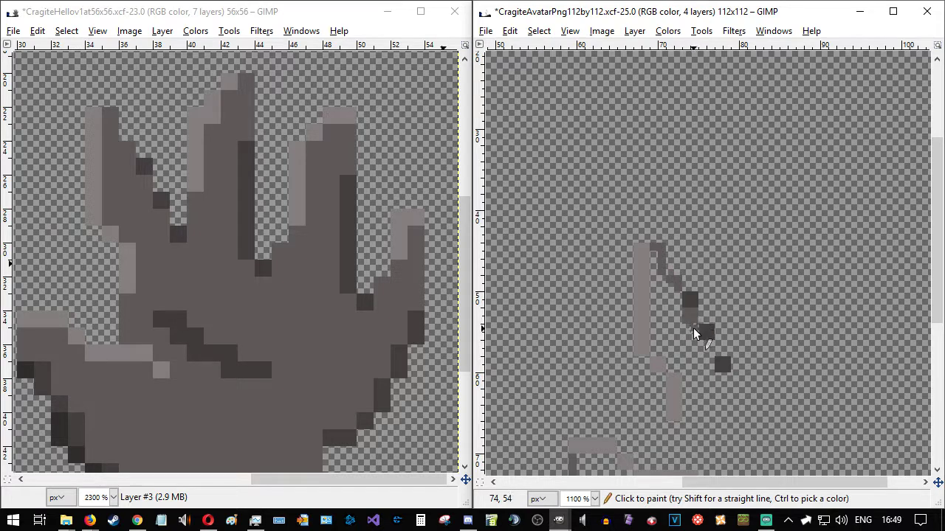
pyautogui.moveTo(709, 353)
pyautogui.mouseDown()
pyautogui.moveTo(688, 342)
pyautogui.moveTo(709, 366)
pyautogui.moveTo(706, 381)
pyautogui.moveTo(732, 381)
pyautogui.mouseUp()
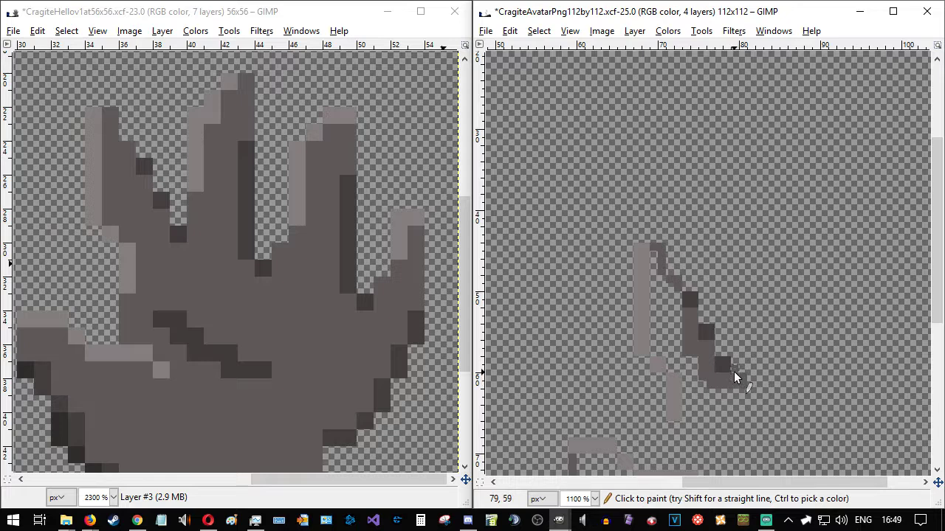
pyautogui.moveTo(734, 371)
pyautogui.mouseDown()
pyautogui.moveTo(735, 331)
pyautogui.moveTo(742, 359)
pyautogui.mouseUp()
# - Sample the light grey and paint the second finger's left highlight, stepping up and right to its tip at about y 40
pyautogui.keyDown('ctrl'); pyautogui.click(644, 284); pyautogui.keyUp('ctrl')
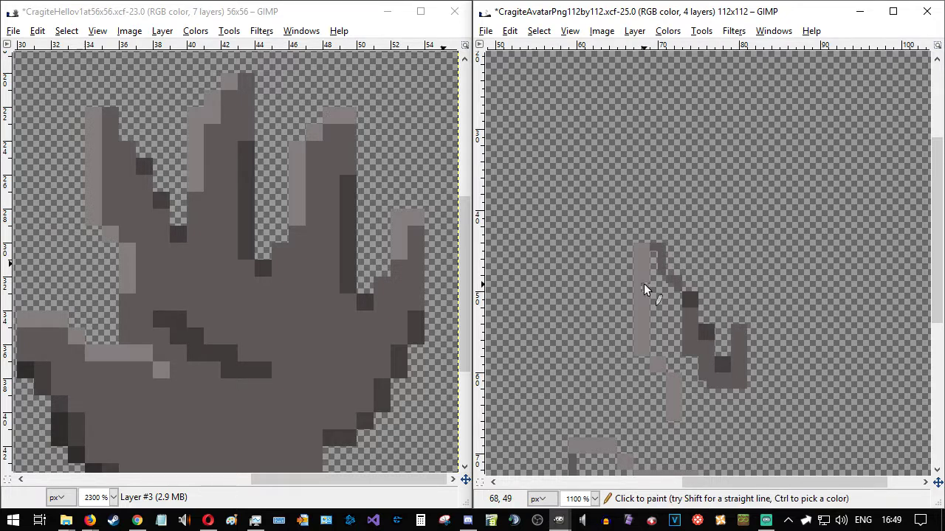
pyautogui.click(198, 165)
pyautogui.moveTo(735, 318); pyautogui.dragTo(736, 249)
pyautogui.moveTo(759, 231); pyautogui.dragTo(758, 251)
pyautogui.click(743, 254)
pyautogui.keyDown('shift'); pyautogui.click(744, 318); pyautogui.keyUp('shift')
pyautogui.click(773, 217)
# - Sample the mid grey and draw the upper right edge of the second finger two pixels wide, from its tip down to about y 47
pyautogui.keyDown('ctrl'); pyautogui.click(741, 344); pyautogui.keyUp('ctrl')
pyautogui.keyDown('shift'); pyautogui.click(792, 269); pyautogui.keyUp('shift')
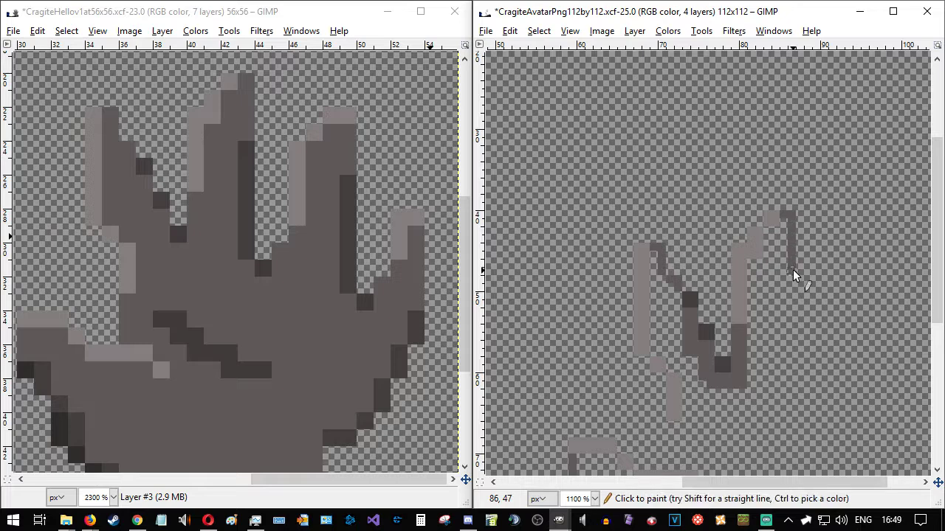
pyautogui.click(784, 221)
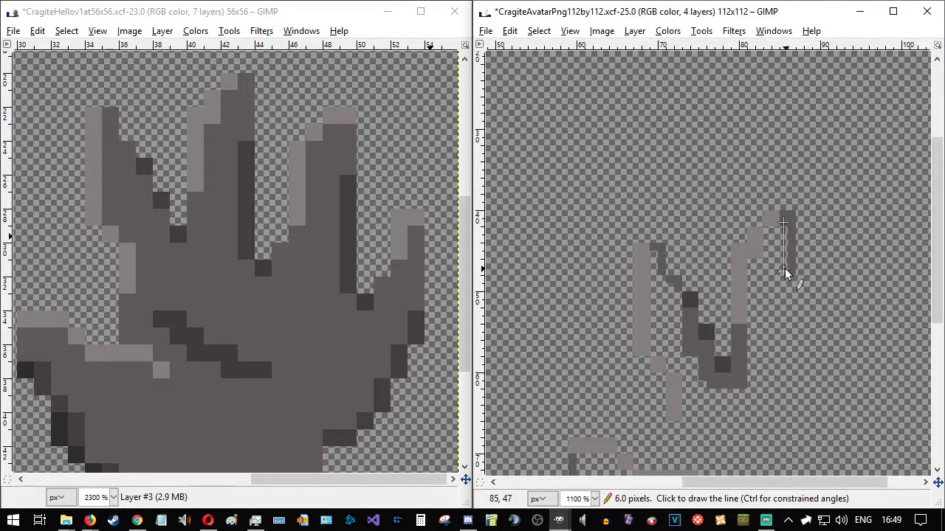
pyautogui.keyDown('shift'); pyautogui.click(784, 268); pyautogui.keyUp('shift')
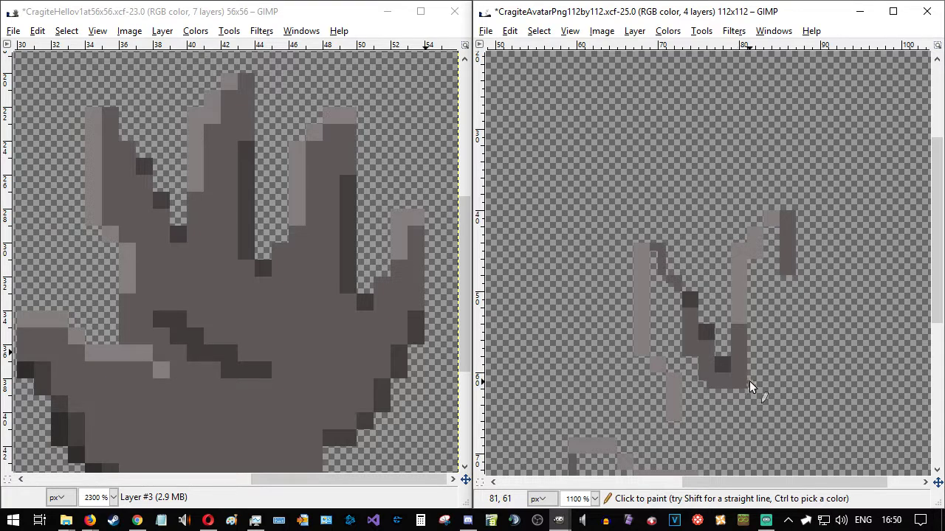
# - Paint the second finger's base in mid grey, then draw its dark right-side shadow from y 48 to 61 and a dark block diagonally below
pyautogui.moveTo(772, 383)
pyautogui.mouseDown()
pyautogui.moveTo(776, 376)
pyautogui.moveTo(752, 376)
pyautogui.mouseUp()
pyautogui.keyDown('shift'); pyautogui.click(783, 281); pyautogui.keyUp('shift')
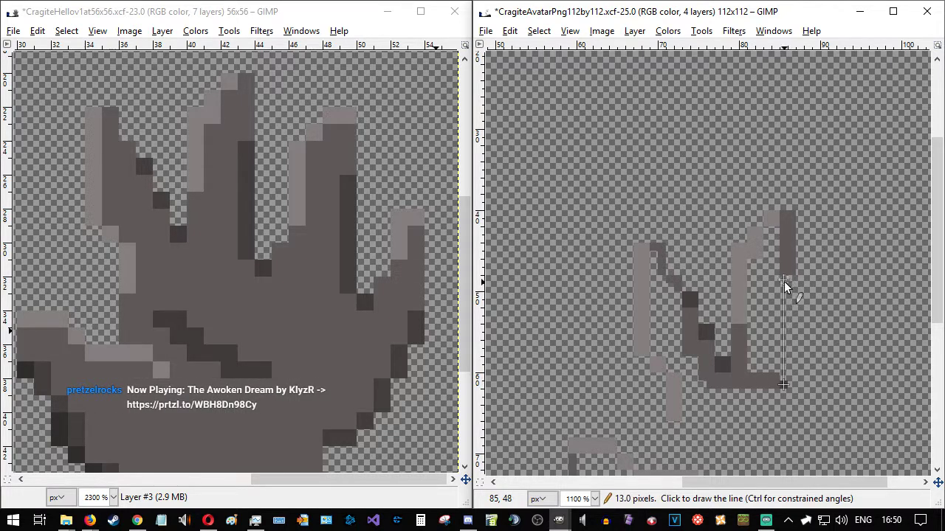
pyautogui.keyDown('shift'); pyautogui.click(793, 382); pyautogui.keyUp('shift')
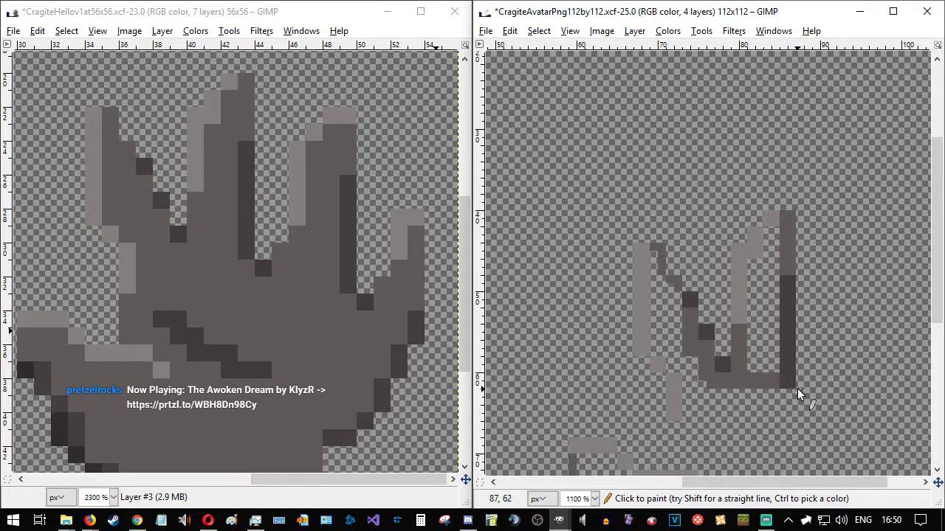
pyautogui.click(803, 396)
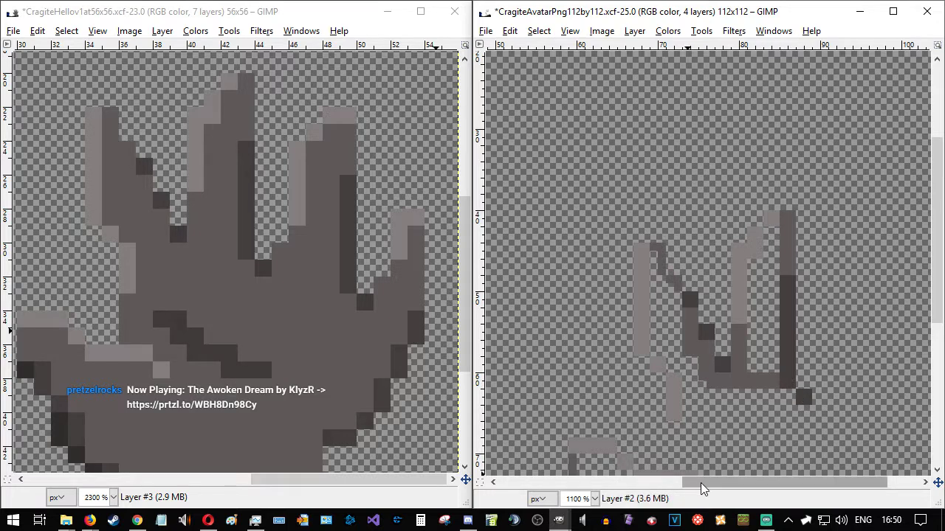
# - Close the lower edge beneath the first two fingers with mid grey pixels and fill both finger interiors with mid grey
pyautogui.moveTo(703, 481); pyautogui.dragTo(762, 483)
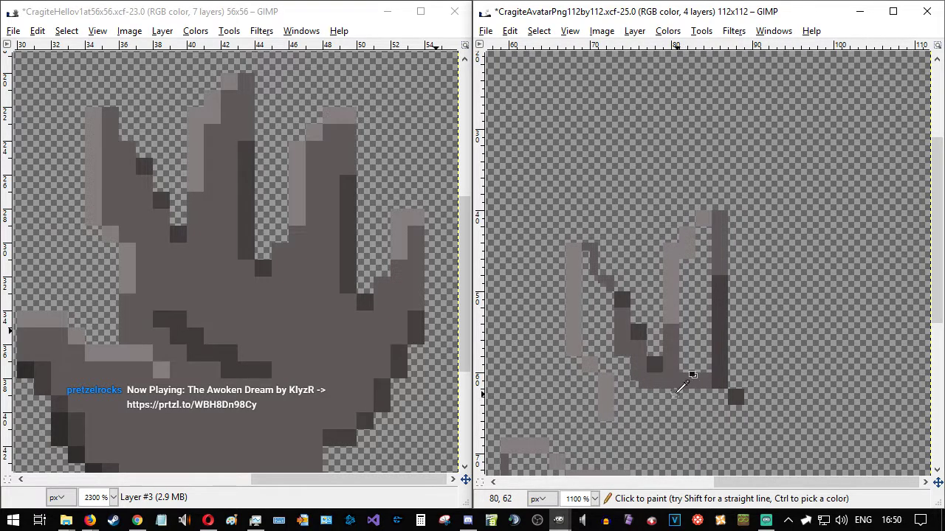
pyautogui.moveTo(633, 392); pyautogui.dragTo(618, 400)
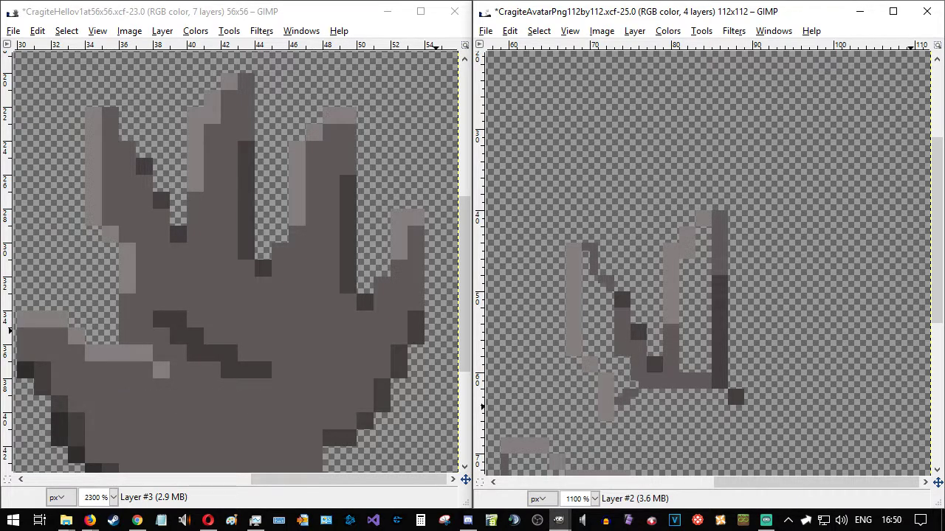
pyautogui.click(603, 324)
pyautogui.click(695, 341)
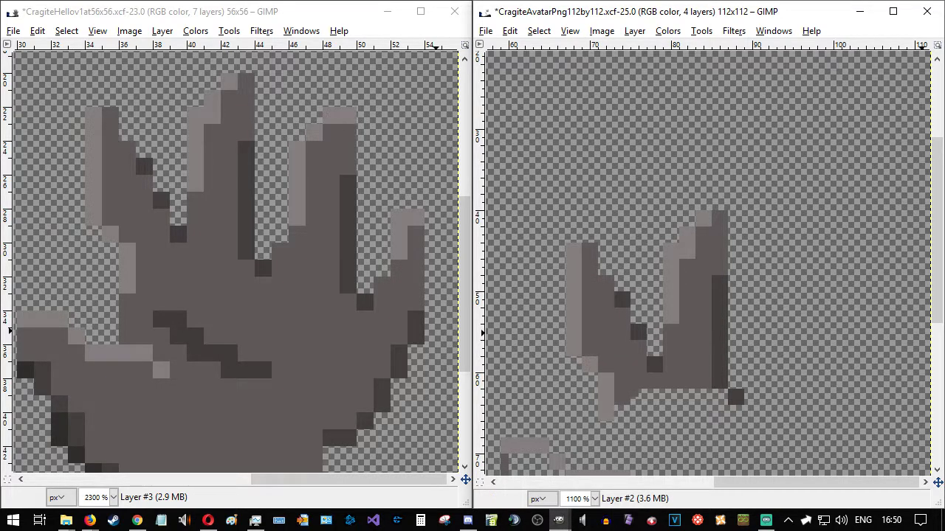
# - Draw the mid grey palm edge from the light highlight down to the thumb, and step mid grey pixels up to the third finger's lower left
pyautogui.moveTo(715, 483); pyautogui.dragTo(669, 482)
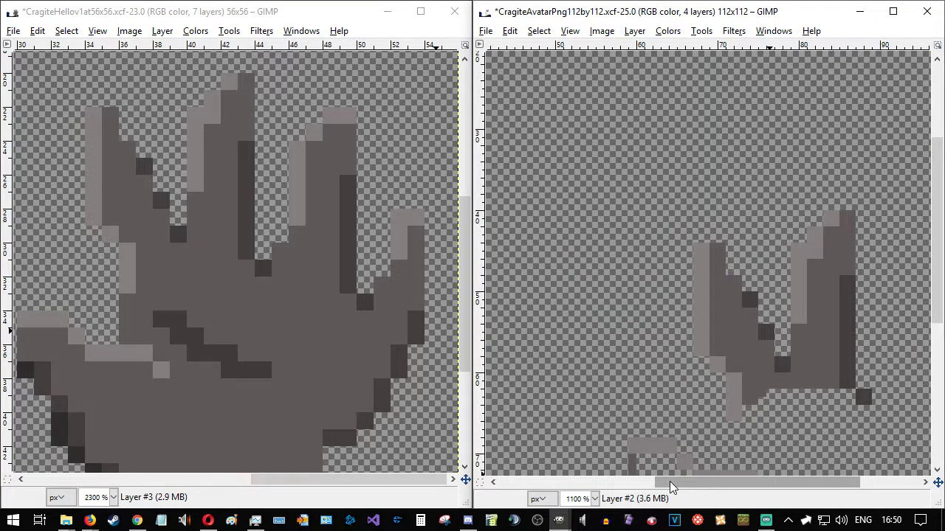
pyautogui.scroll(-2, 780, 414)
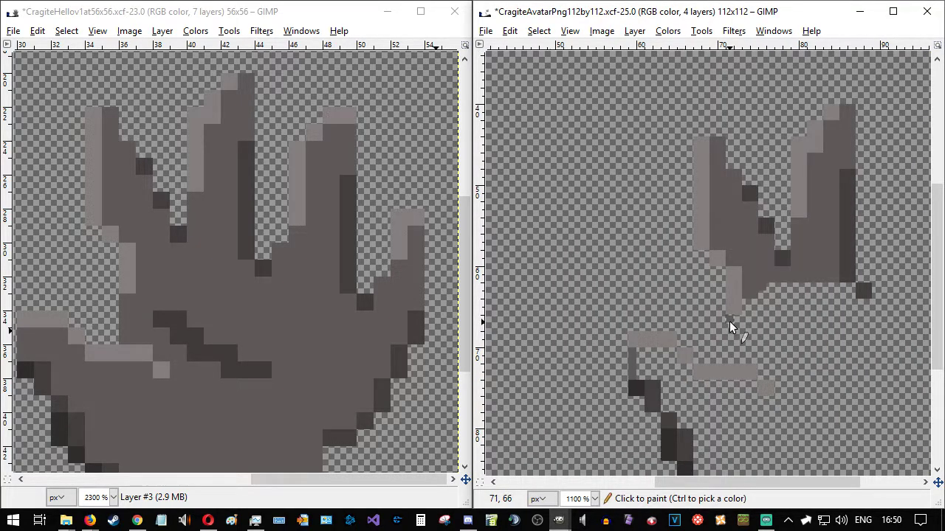
pyautogui.moveTo(730, 329); pyautogui.dragTo(730, 356)
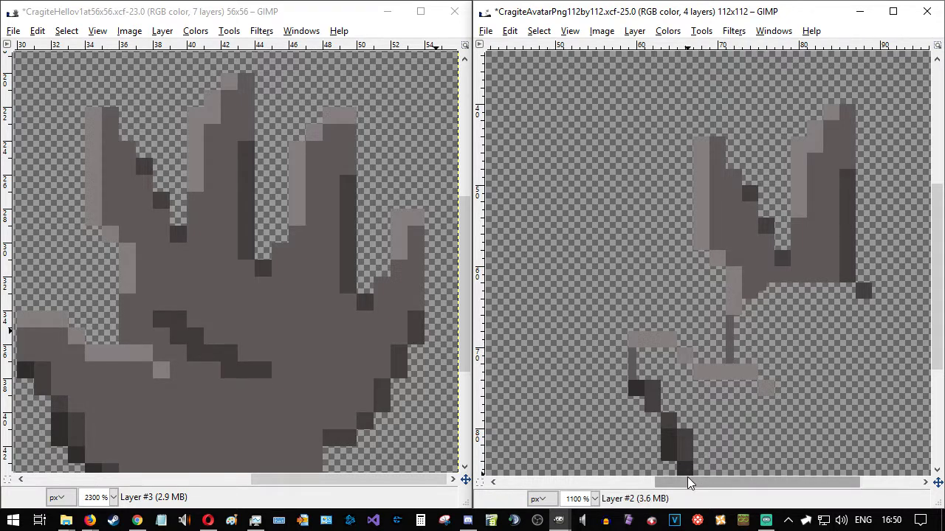
pyautogui.moveTo(687, 477); pyautogui.dragTo(753, 473)
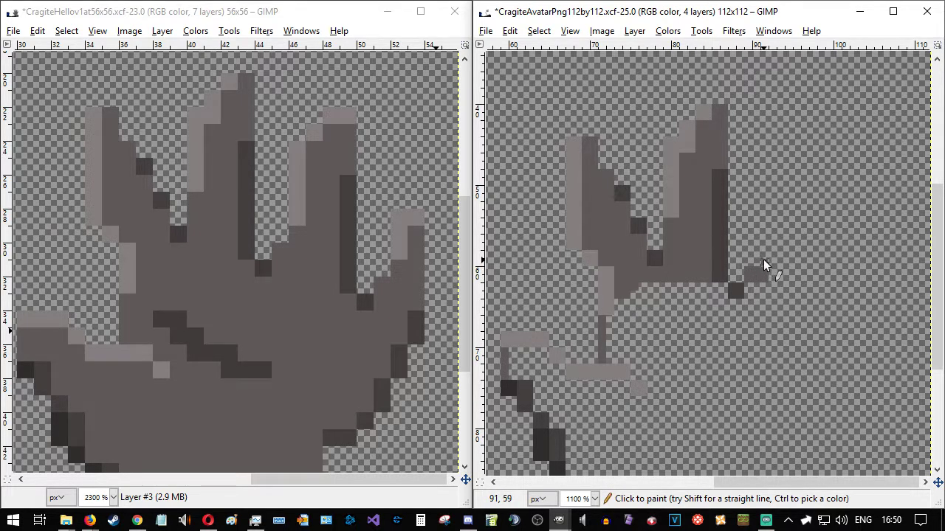
pyautogui.moveTo(764, 257); pyautogui.dragTo(771, 272)
# - Outline the third finger with a light grey left side and stepped tip at about y 44, plus a short mid grey right edge
pyautogui.keyDown('ctrl'); pyautogui.click(667, 189); pyautogui.keyUp('ctrl')
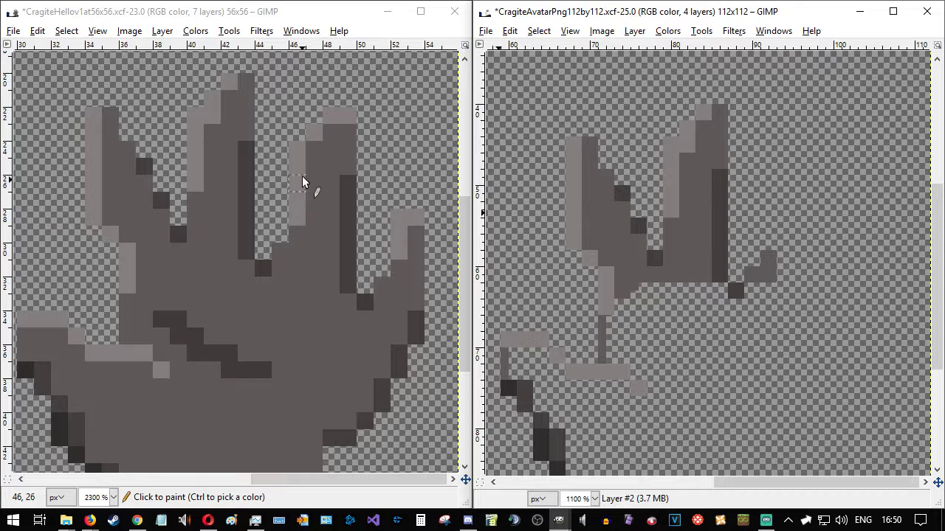
pyautogui.click(766, 253)
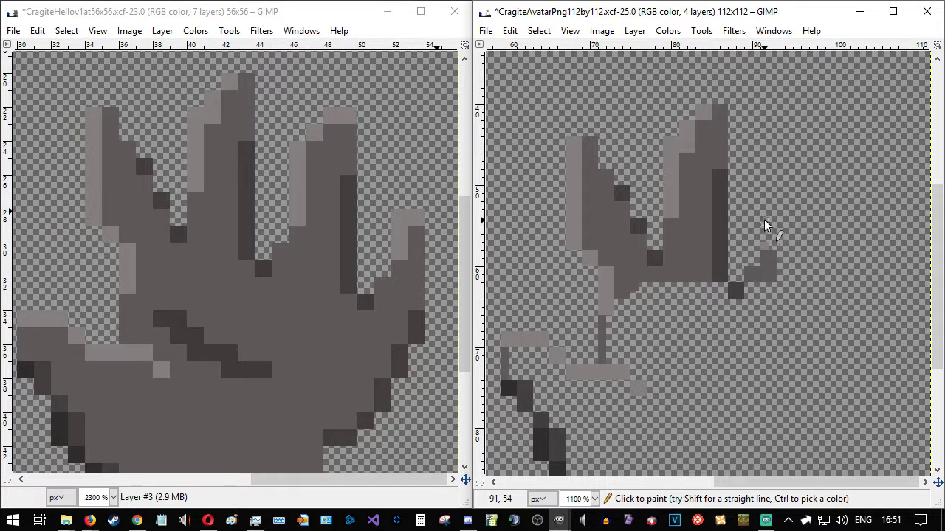
pyautogui.keyDown('shift'); pyautogui.click(763, 176); pyautogui.keyUp('shift')
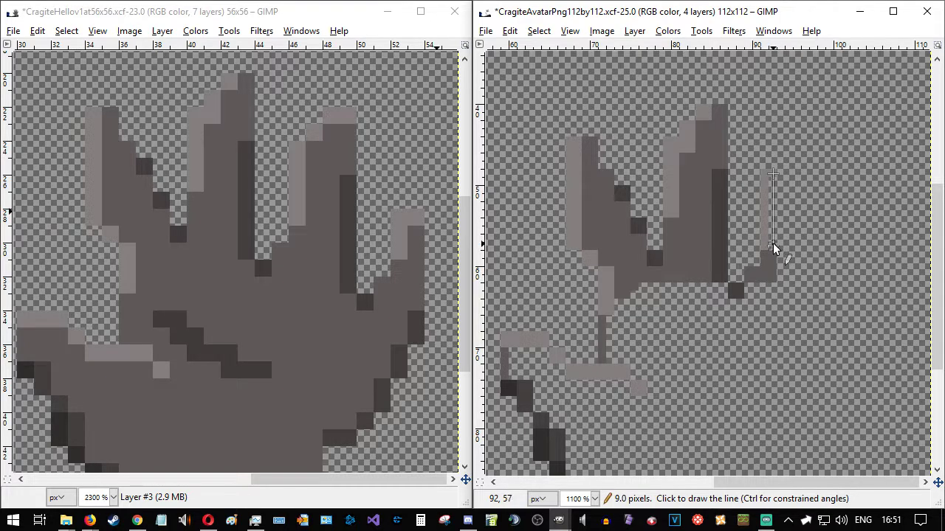
pyautogui.scroll(3, 790, 299)
pyautogui.scroll(-3, 791, 294)
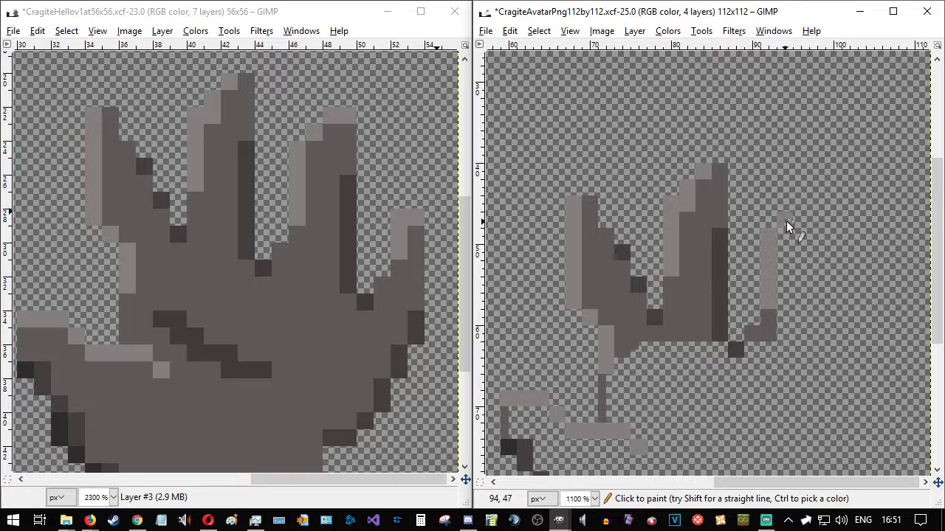
pyautogui.moveTo(799, 201); pyautogui.dragTo(819, 201)
pyautogui.moveTo(820, 217)
pyautogui.mouseDown()
pyautogui.moveTo(820, 239)
pyautogui.moveTo(811, 241)
pyautogui.moveTo(811, 221)
pyautogui.mouseUp()
pyautogui.click(810, 217)
pyautogui.keyDown('ctrl'); pyautogui.click(723, 256); pyautogui.keyUp('ctrl')
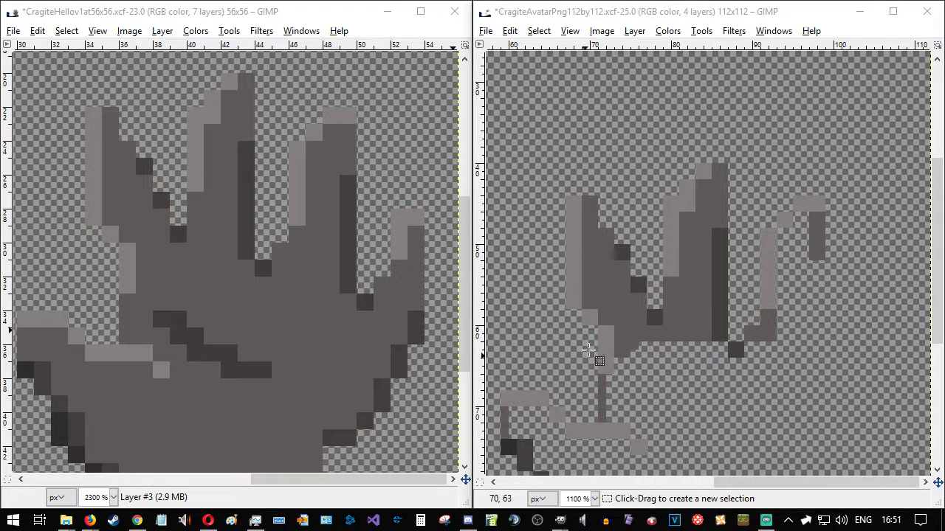
# - Copy the second finger with its dark corner block, paste it over the third finger's outline at about x 91 to 98, and anchor it
pyautogui.moveTo(668, 169); pyautogui.dragTo(743, 354)
pyautogui.hotkey('ctrl', 'c')
pyautogui.hotkey('ctrl', 'v')
pyautogui.moveTo(717, 270); pyautogui.dragTo(805, 286)
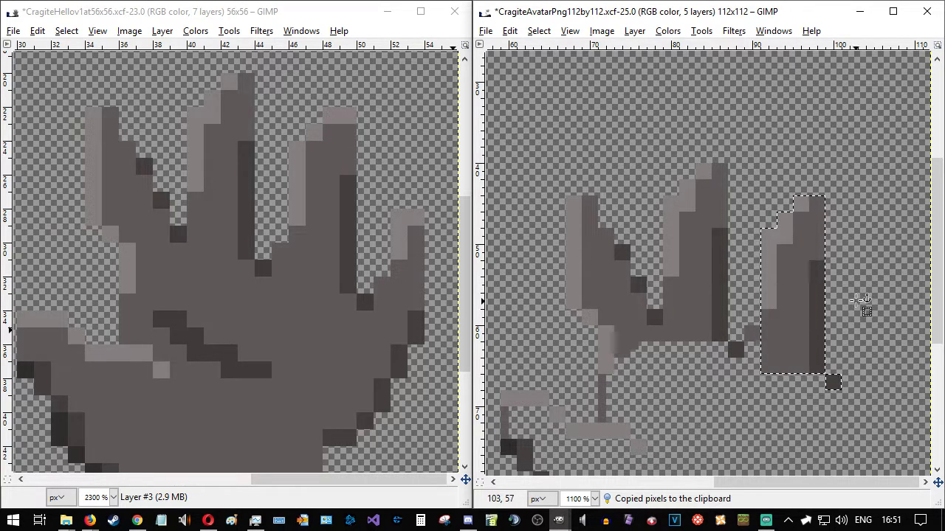
pyautogui.hotkey('ctrl', 'h')
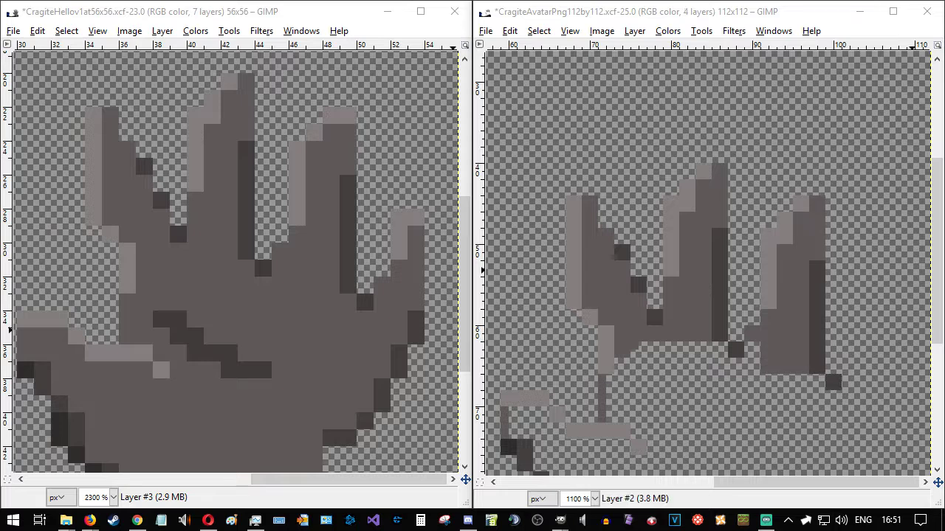
pyautogui.click(766, 486)
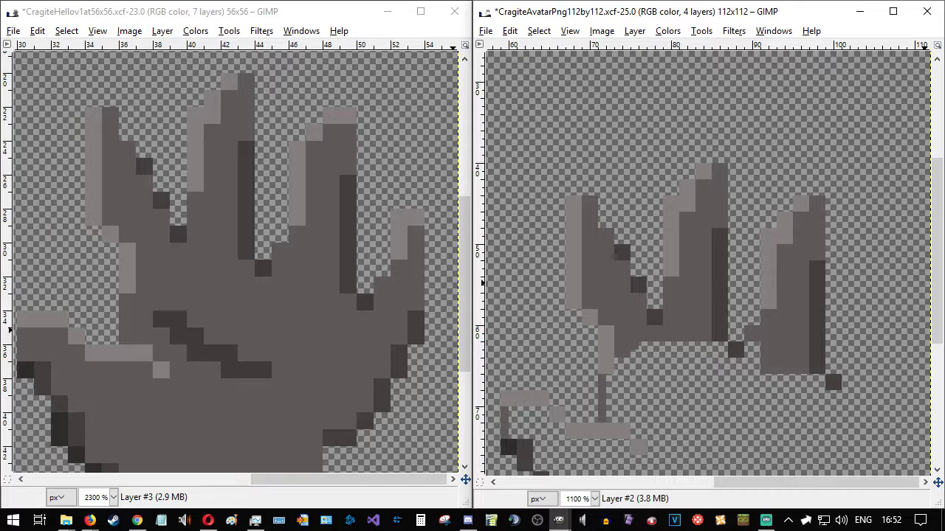
# - Outline the little finger in mid grey with stepped pixels and a right edge, and add its light grey highlight at the tip and left side
pyautogui.press('n')
pyautogui.keyDown('ctrl'); pyautogui.click(795, 329); pyautogui.keyUp('ctrl')
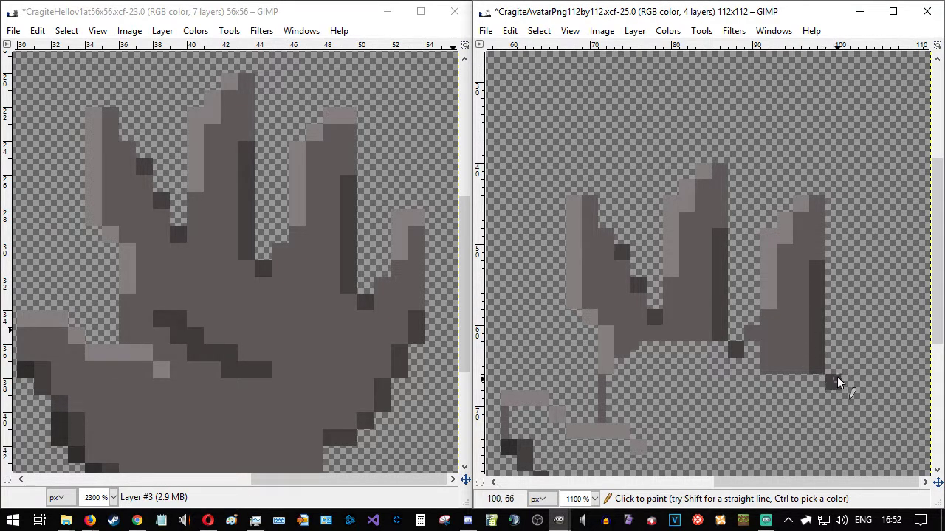
pyautogui.click(847, 366)
pyautogui.click(863, 350)
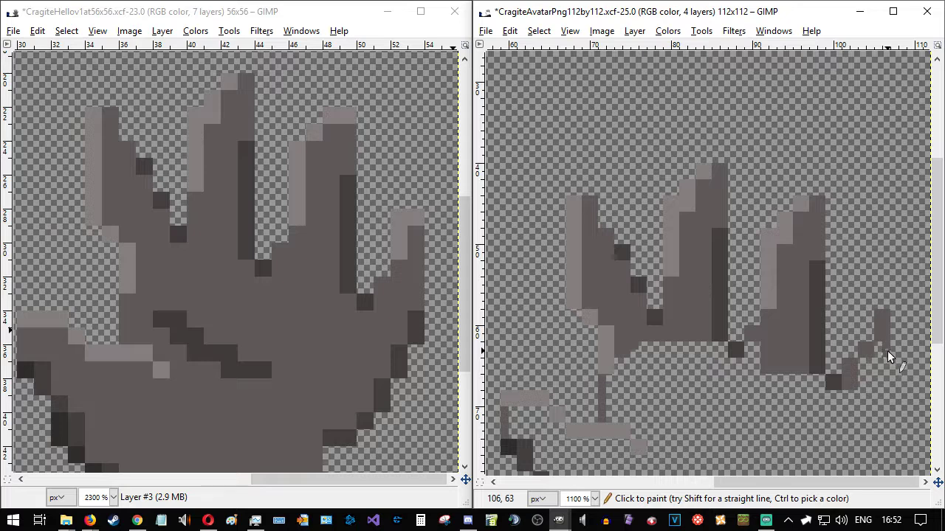
pyautogui.moveTo(887, 352)
pyautogui.mouseDown()
pyautogui.moveTo(888, 382)
pyautogui.moveTo(860, 378)
pyautogui.mouseUp()
pyautogui.keyDown('ctrl'); pyautogui.click(775, 236); pyautogui.keyUp('ctrl')
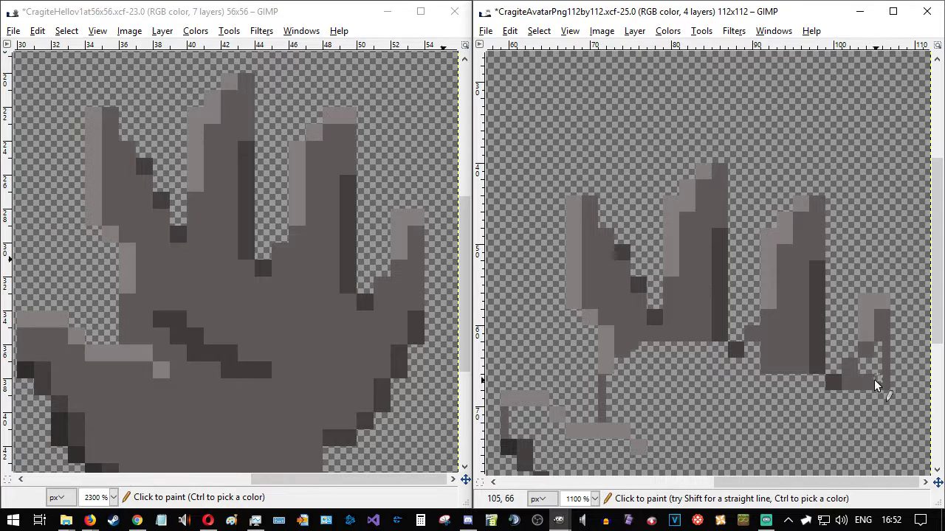
# - Sample the dark shadow grey and paint it in steps down the palm's right edge, from below the little finger to about y 82
pyautogui.scroll(-3, 738, 377)
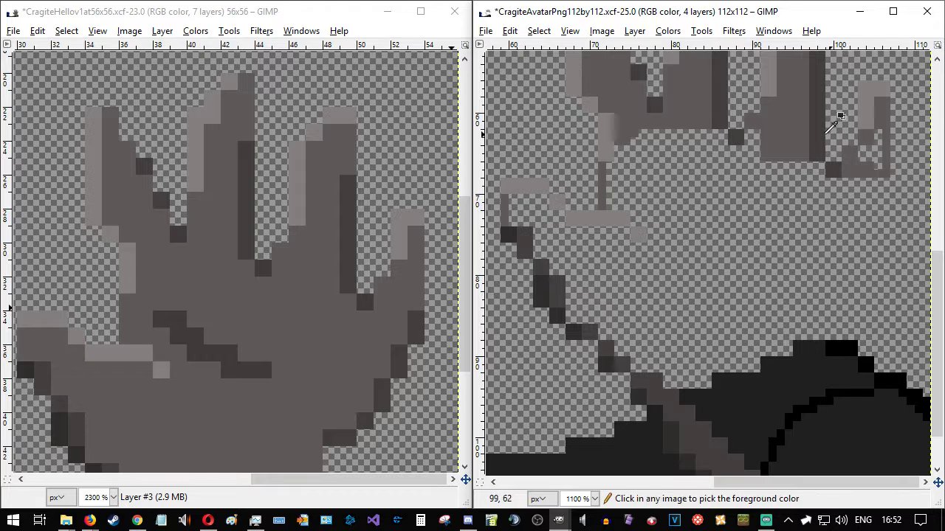
pyautogui.moveTo(886, 181)
pyautogui.mouseDown()
pyautogui.moveTo(887, 200)
pyautogui.moveTo(878, 195)
pyautogui.mouseUp()
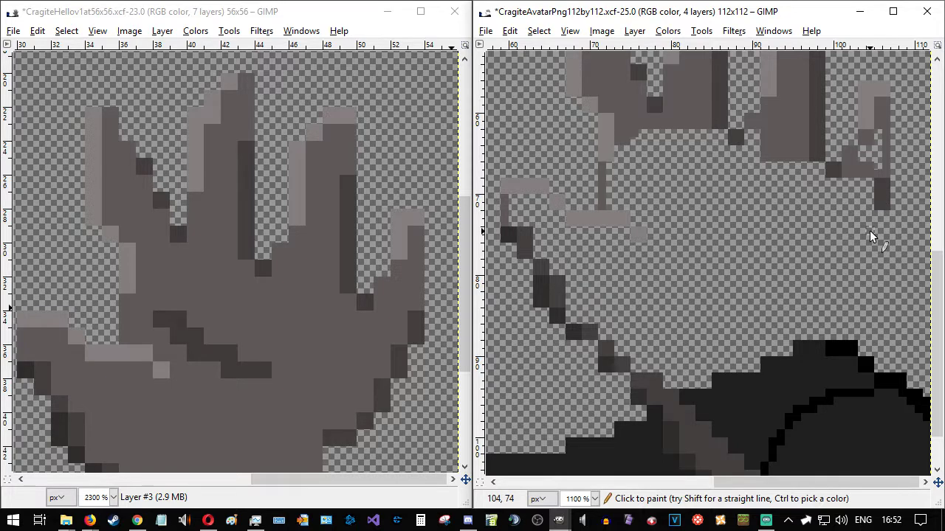
pyautogui.click(869, 213)
pyautogui.click(863, 231)
pyautogui.press('ctrl')
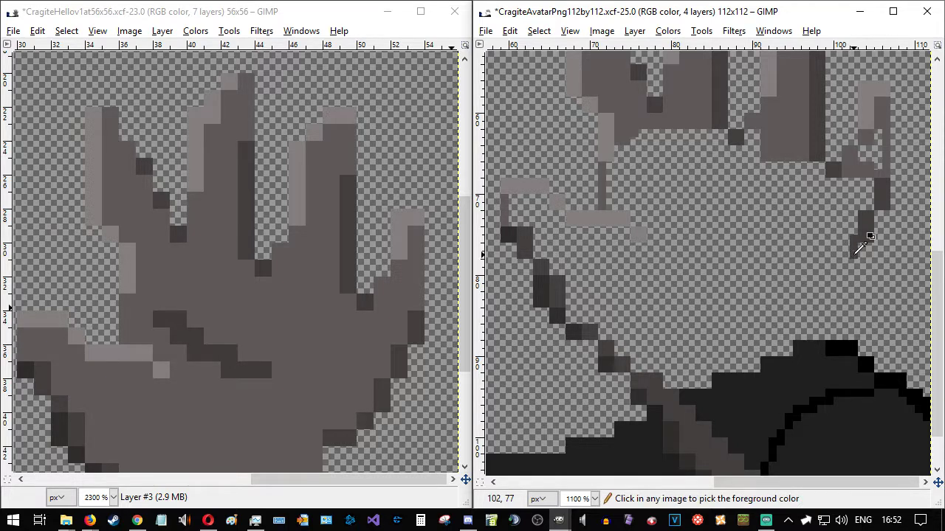
pyautogui.moveTo(860, 242)
pyautogui.mouseDown()
pyautogui.moveTo(852, 267)
pyautogui.moveTo(846, 262)
pyautogui.mouseUp()
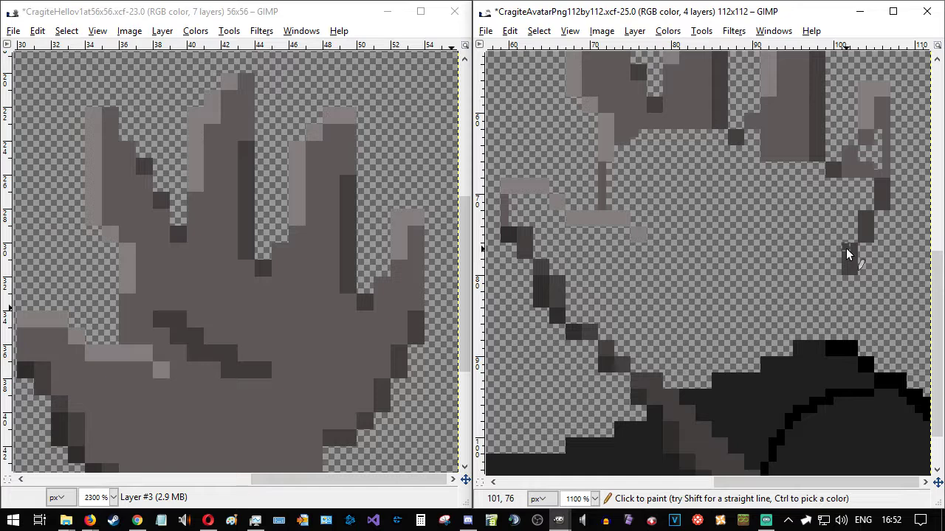
pyautogui.click(830, 281)
pyautogui.moveTo(809, 294); pyautogui.dragTo(797, 304)
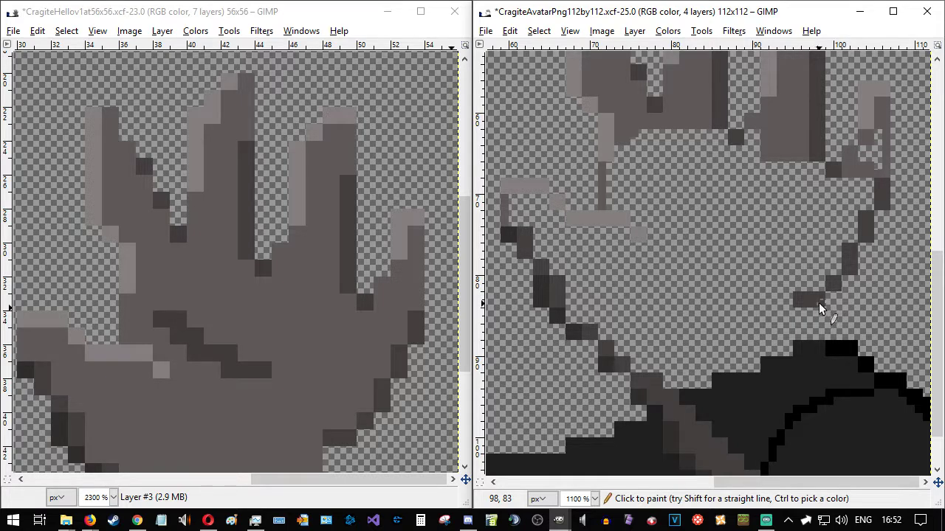
# - Paint stepped dark grey wrist shadow blocks along the top of the black body, and draw the dark diagonal palm crease from about y 68 to 74
pyautogui.scroll(-3, 342, 328)
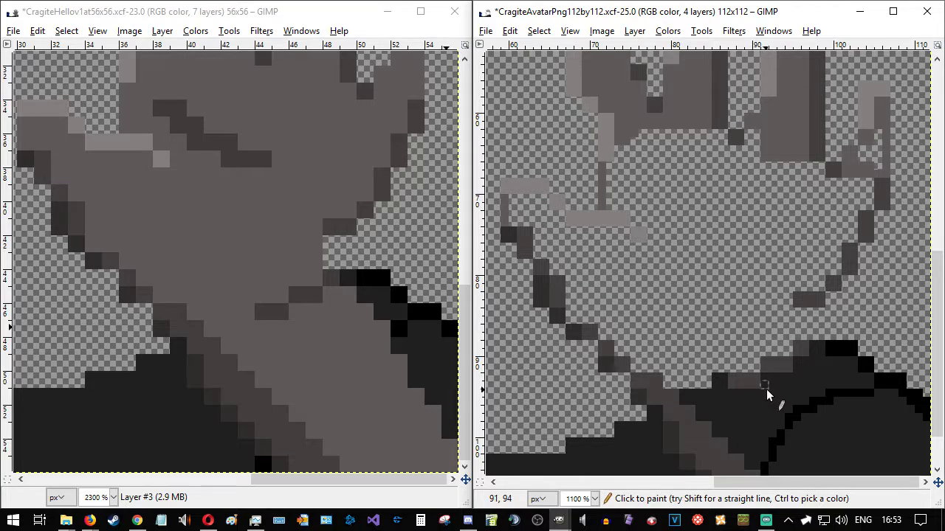
pyautogui.scroll(-2, 786, 397)
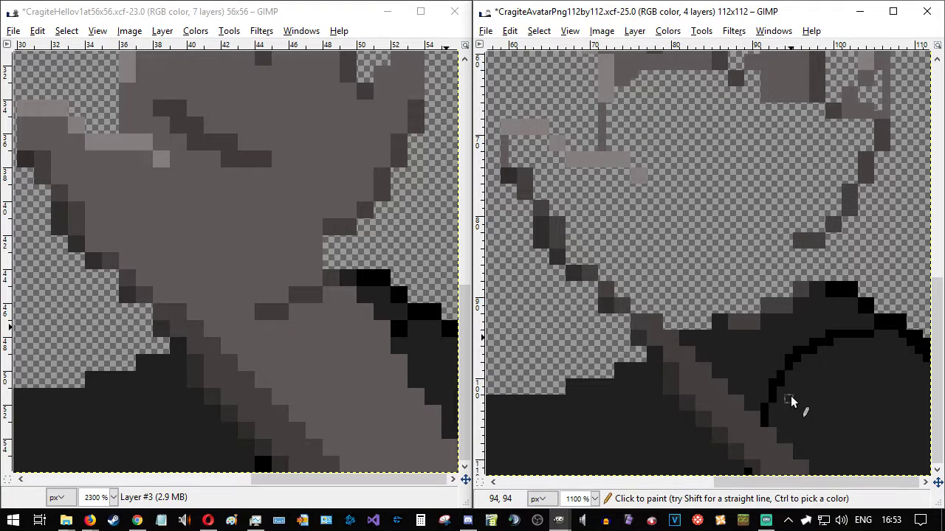
pyautogui.scroll(3, 790, 395)
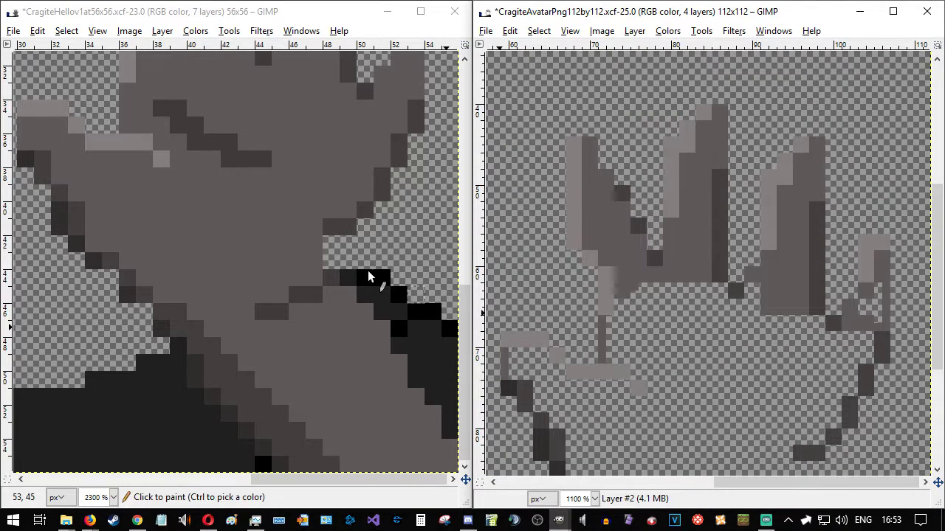
pyautogui.scroll(2, 740, 383)
pyautogui.scroll(-2, 741, 386)
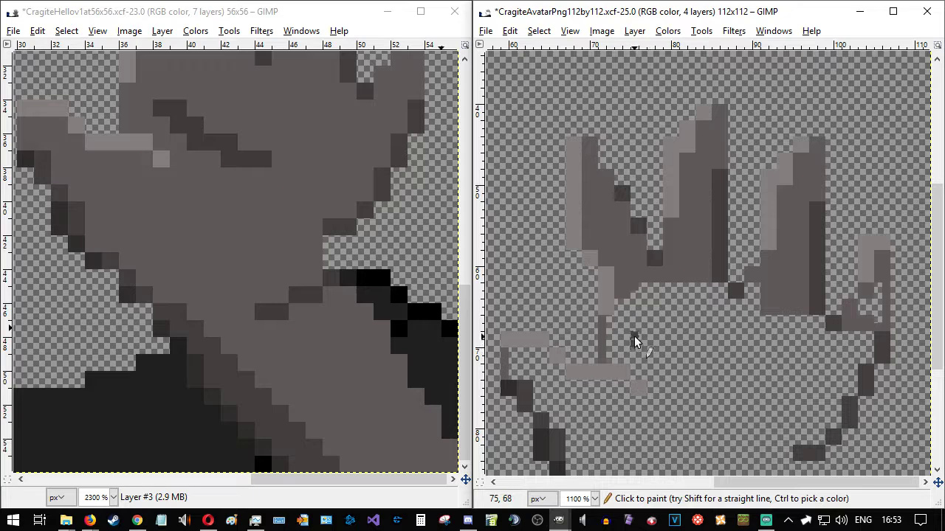
pyautogui.moveTo(635, 335)
pyautogui.mouseDown()
pyautogui.moveTo(656, 338)
pyautogui.moveTo(639, 343)
pyautogui.moveTo(675, 350)
pyautogui.moveTo(670, 357)
pyautogui.mouseUp()
pyautogui.click(677, 366)
pyautogui.moveTo(679, 365); pyautogui.dragTo(704, 372)
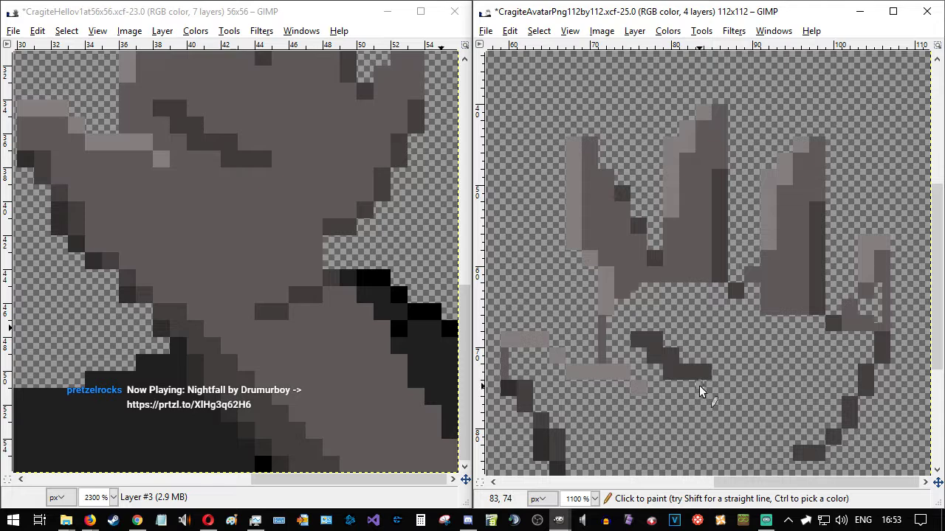
pyautogui.moveTo(708, 387); pyautogui.dragTo(738, 392)
# - Sample the mid grey and draw the forearm's right edge as a stepped diagonal line from the wrist down to the canvas's lower border
pyautogui.scroll(3, 333, 284)
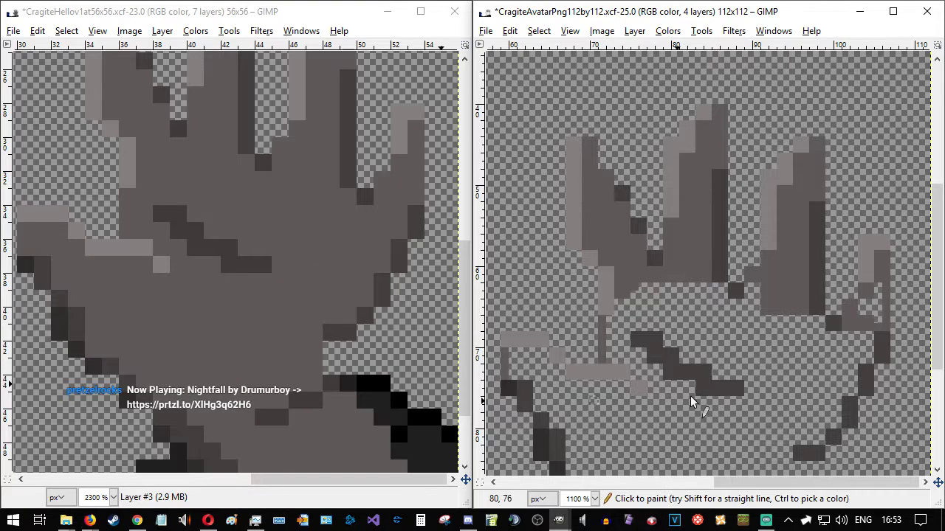
pyautogui.scroll(-6, 796, 391)
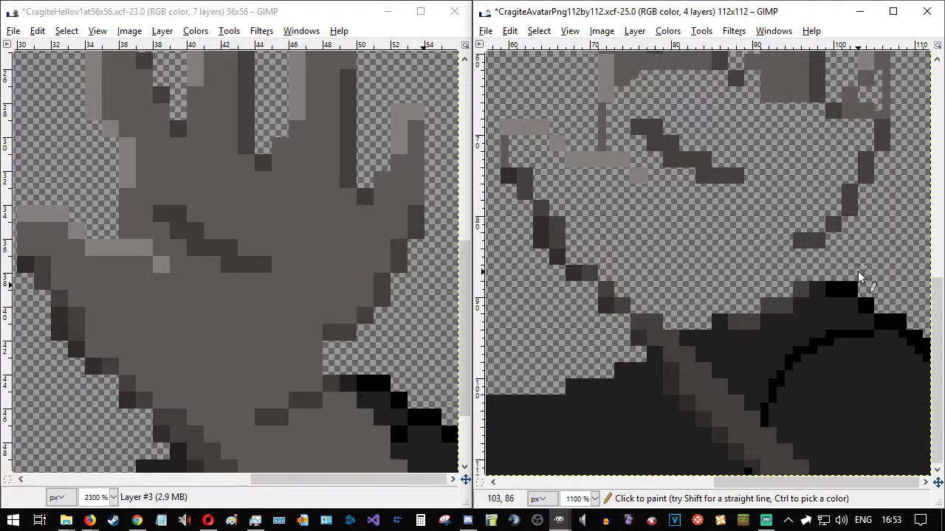
pyautogui.scroll(3, 860, 270)
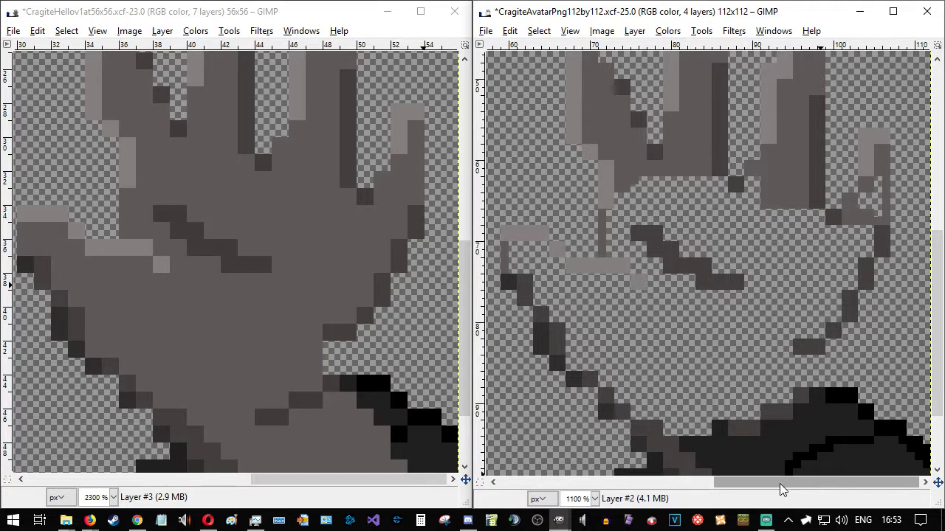
pyautogui.scroll(-3, 795, 383)
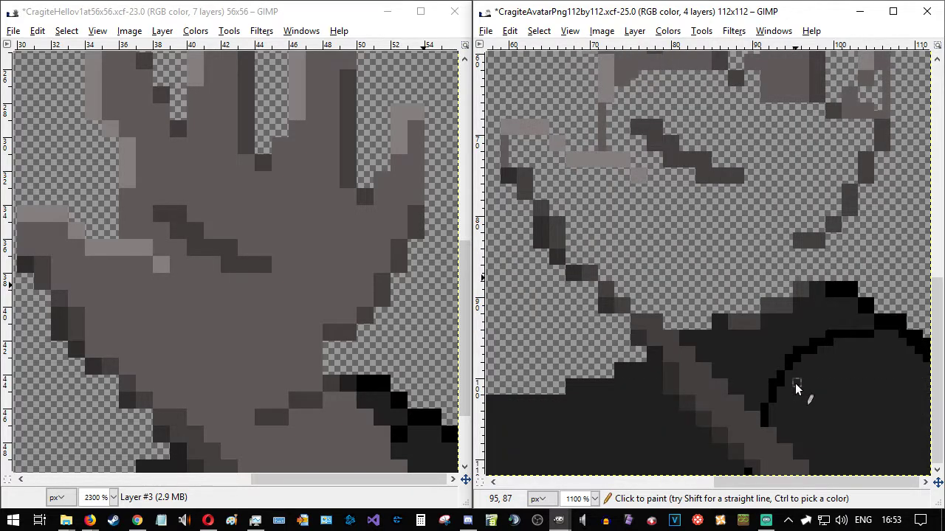
pyautogui.scroll(-3, 275, 366)
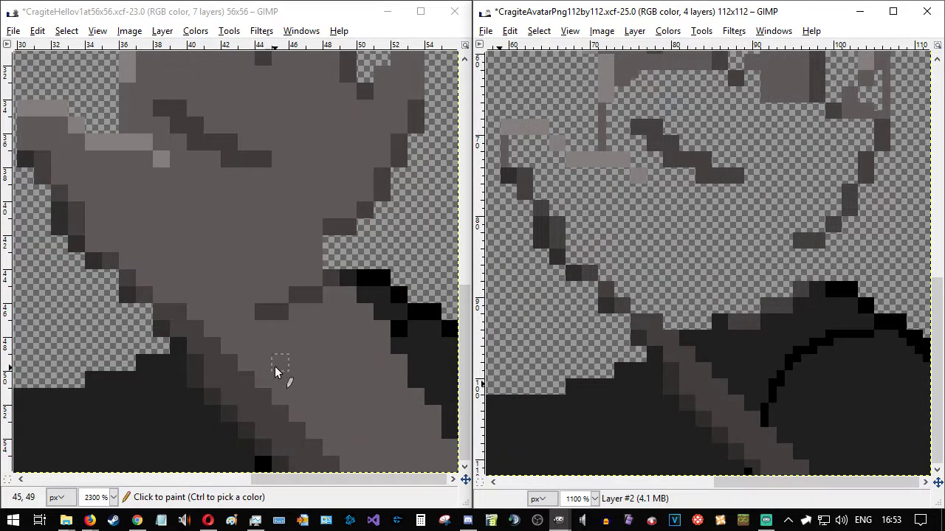
pyautogui.keyDown('ctrl'); pyautogui.click(829, 303); pyautogui.keyUp('ctrl')
pyautogui.moveTo(821, 303)
pyautogui.mouseDown()
pyautogui.moveTo(852, 335)
pyautogui.moveTo(854, 366)
pyautogui.moveTo(869, 368)
pyautogui.moveTo(870, 396)
pyautogui.moveTo(887, 397)
pyautogui.moveTo(903, 436)
pyautogui.mouseUp()
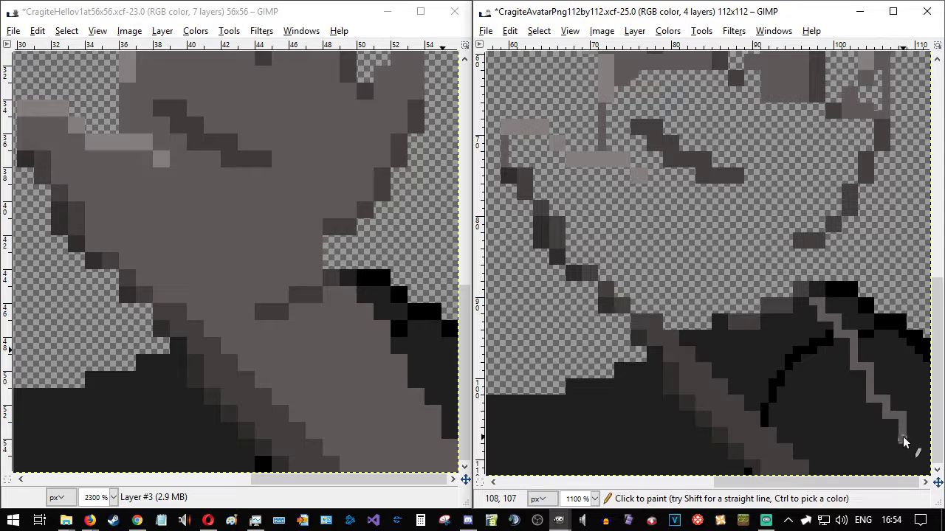
pyautogui.moveTo(904, 438)
pyautogui.mouseDown()
pyautogui.moveTo(918, 445)
pyautogui.moveTo(921, 474)
pyautogui.mouseUp()
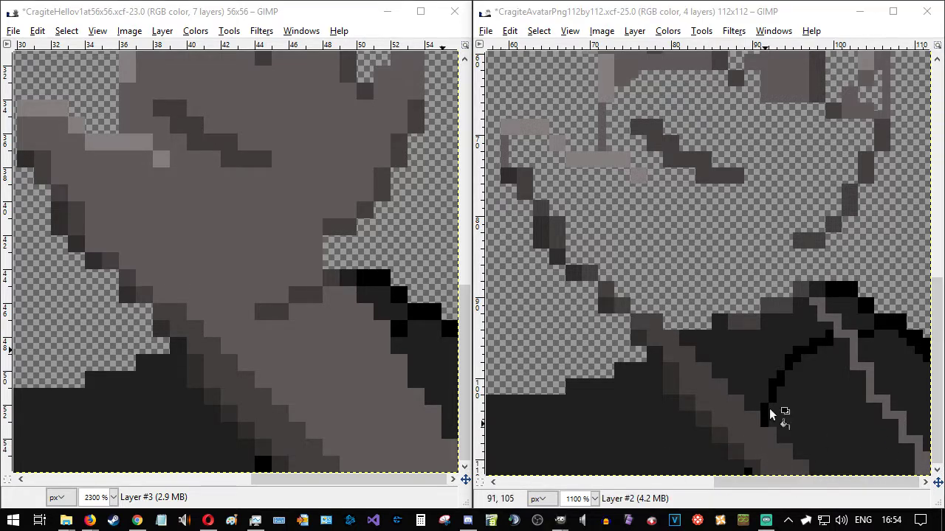
# - Close the palm outline's right-edge gap with a mid grey vertical line from about y 83 to 87, and fill the hand and forearm
pyautogui.click(779, 354)
pyautogui.hotkey('ctrl', 'z')
pyautogui.press('n')
pyautogui.moveTo(787, 251); pyautogui.dragTo(786, 277)
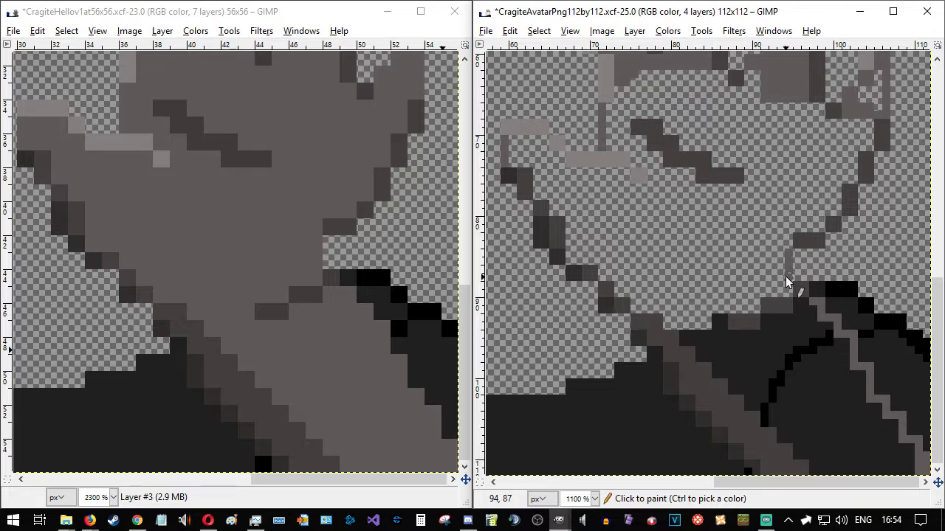
pyautogui.scroll(5, 730, 273)
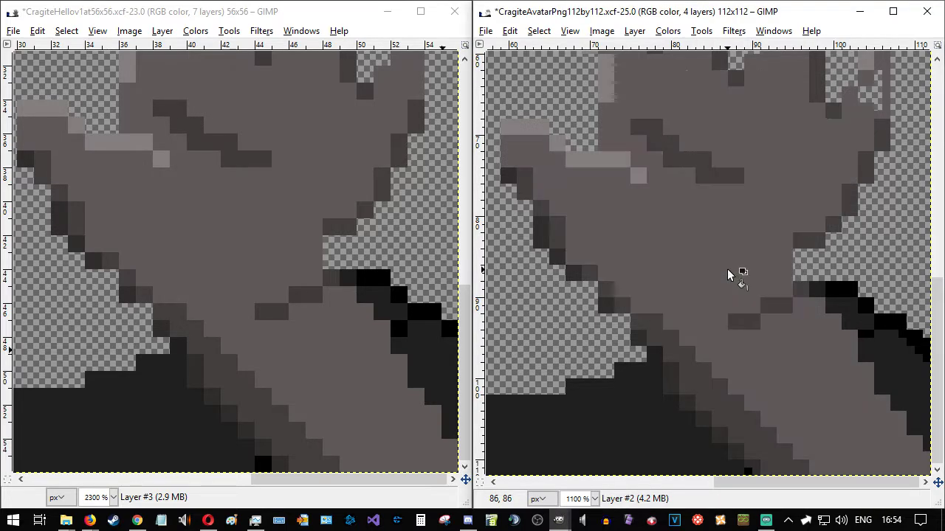
# - Fill the remaining transparent area at the base of the little finger with mid grey
pyautogui.scroll(1, 750, 297)
pyautogui.scroll(-3, 750, 297)
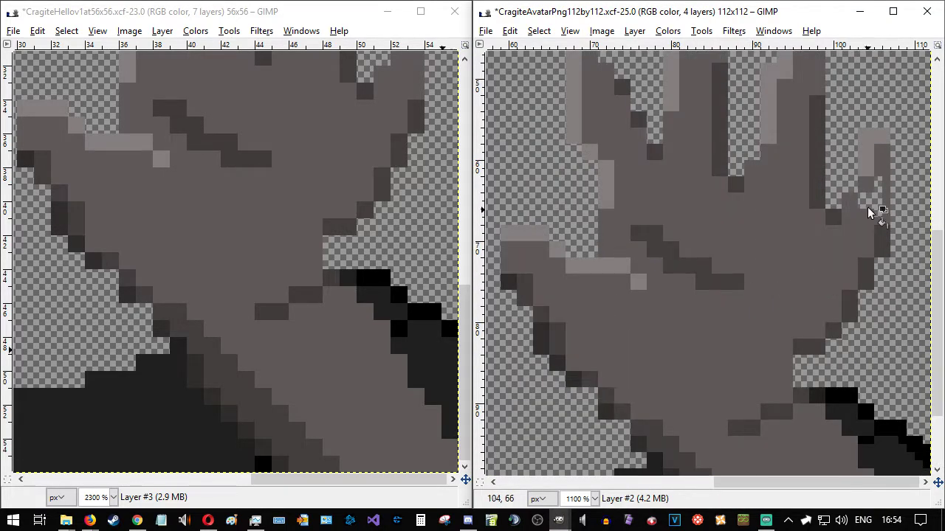
pyautogui.click(742, 357)
pyautogui.hotkey('ctrl', 'z')
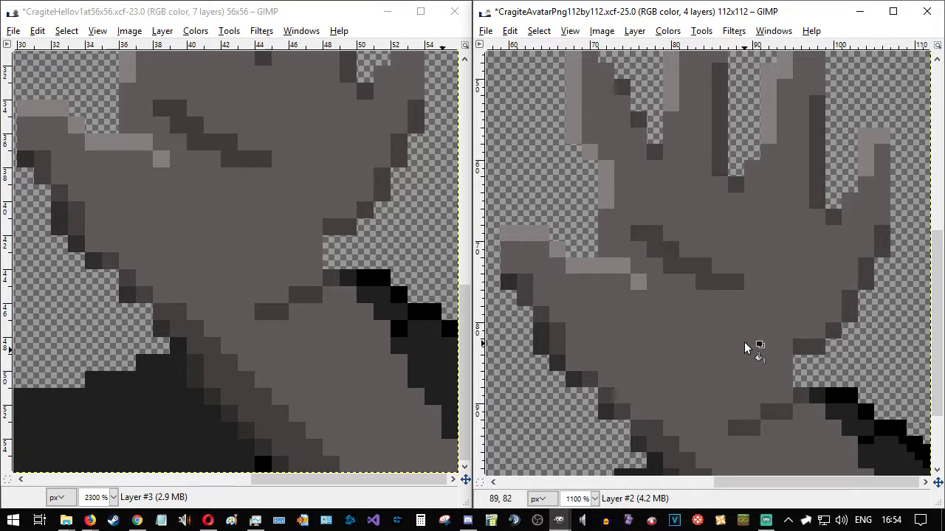
# - Save the 112x112 avatar and export it as CragiteAvatarPng112by112.png with the existing PNG settings, replacing the existing file
pyautogui.scroll(3, 744, 350)
pyautogui.scroll(1, 744, 349)
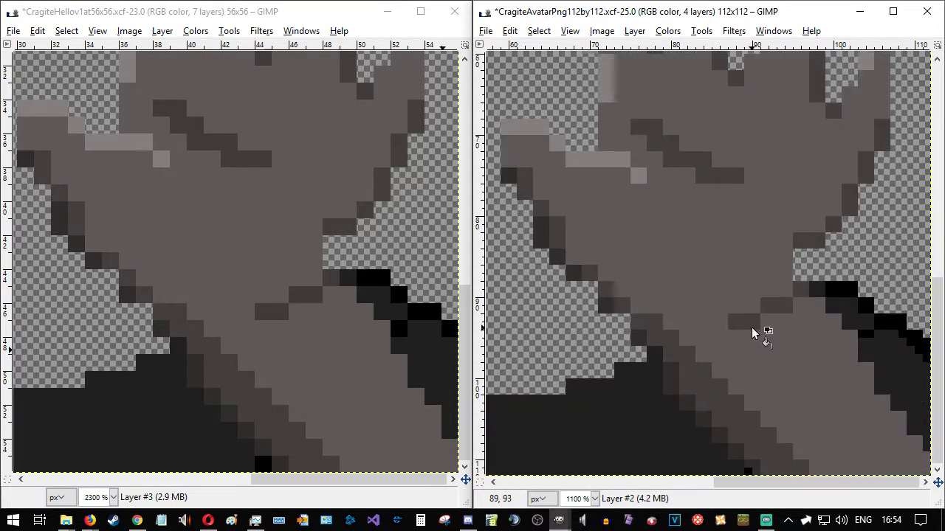
pyautogui.scroll(-5, 748, 341)
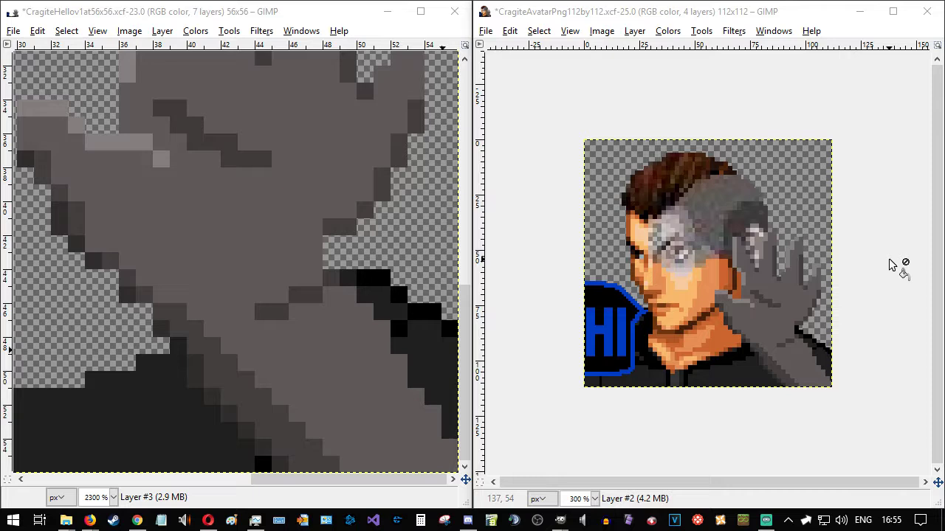
pyautogui.hotkey('ctrl', 's')
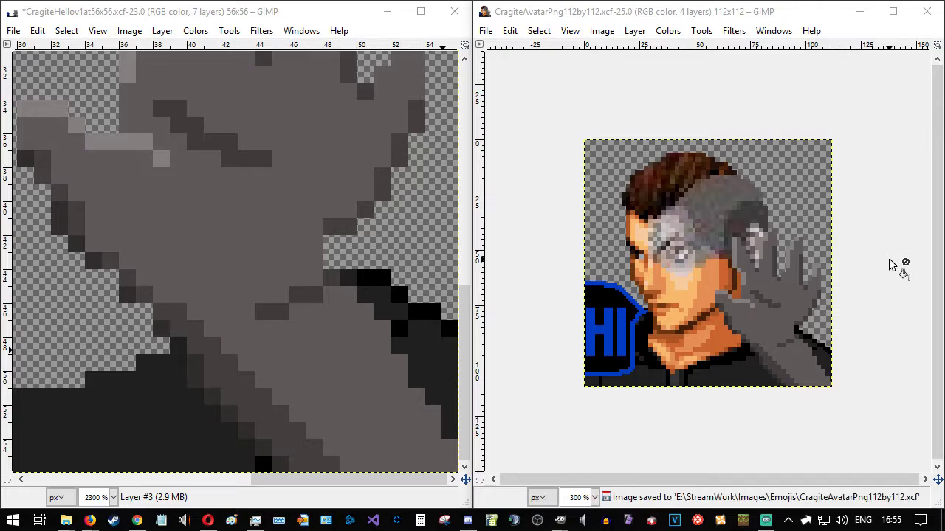
pyautogui.hotkey('ctrl', 'shift', 'e')
pyautogui.press('Return')
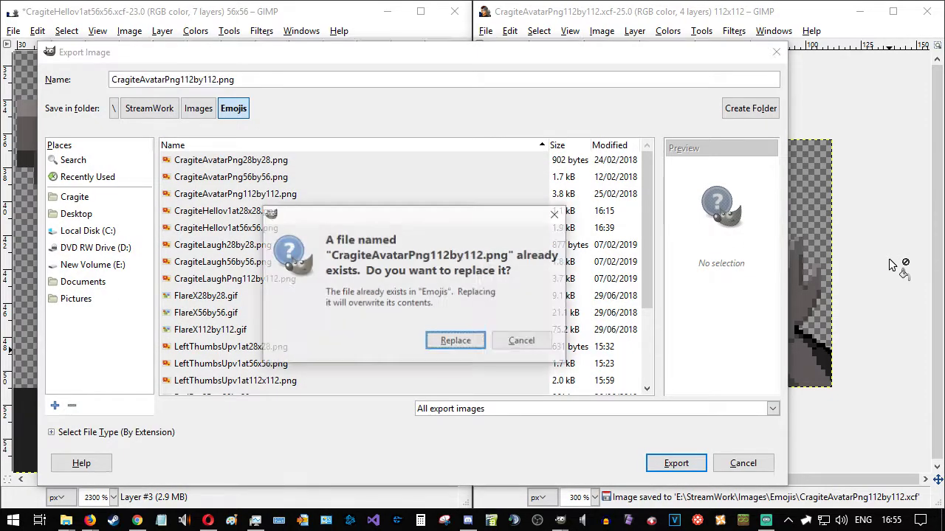
pyautogui.press('Escape')
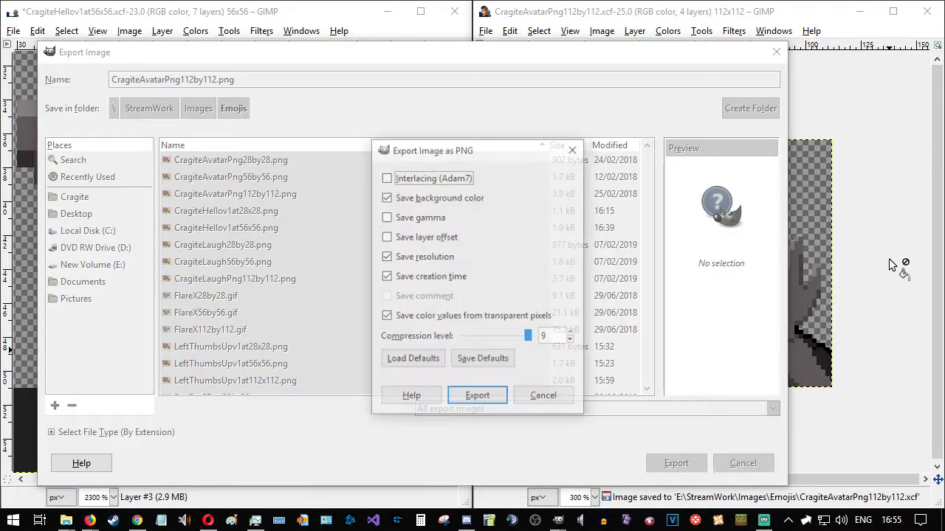
pyautogui.press('Return')
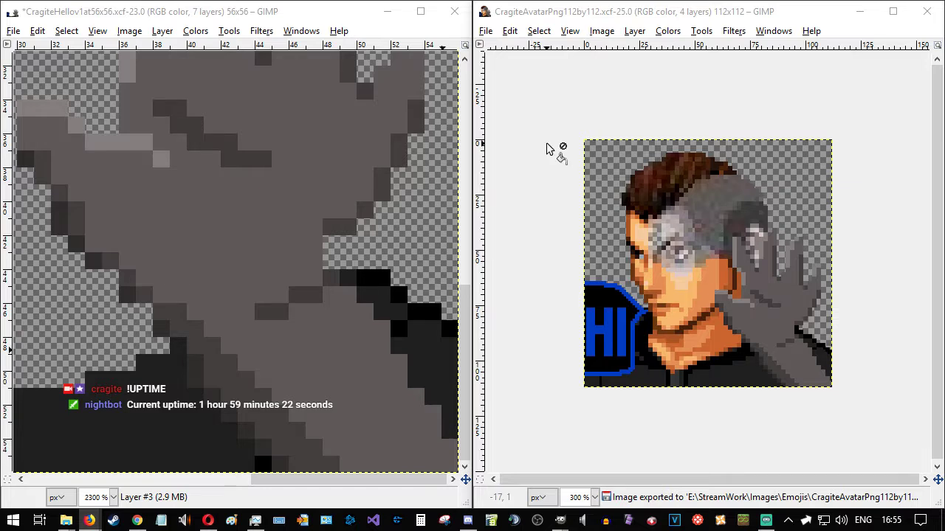
# - Switch to Firefox and close the "high five camera" and "twitch sub badge" search pages
pyautogui.click(339, 20)
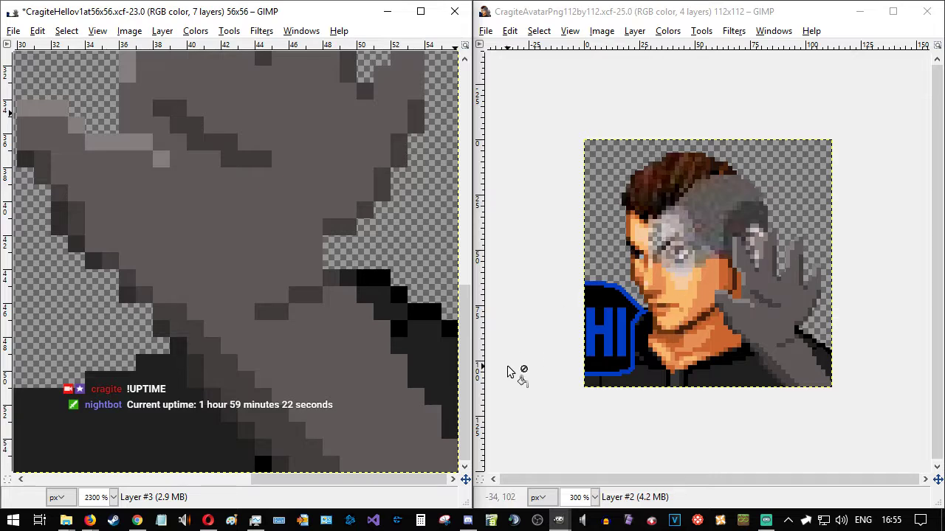
pyautogui.moveTo(89, 521)
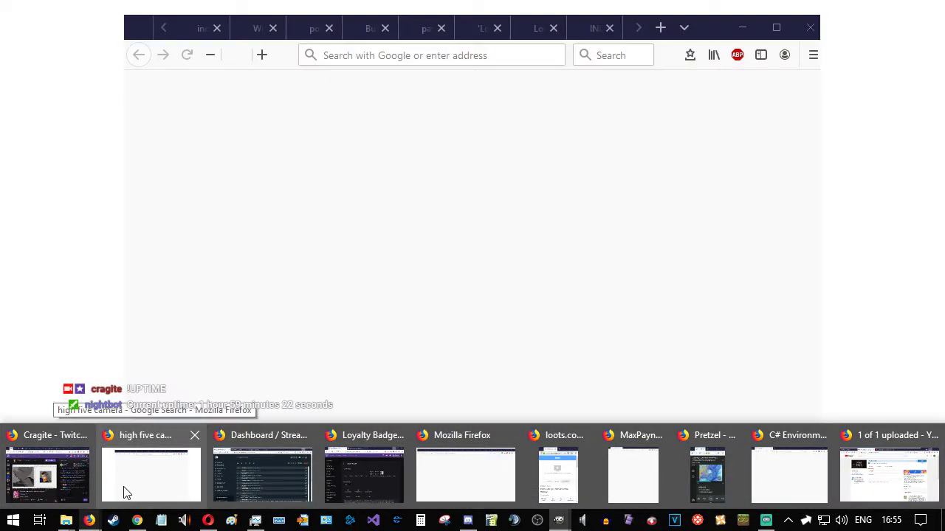
pyautogui.click(125, 493)
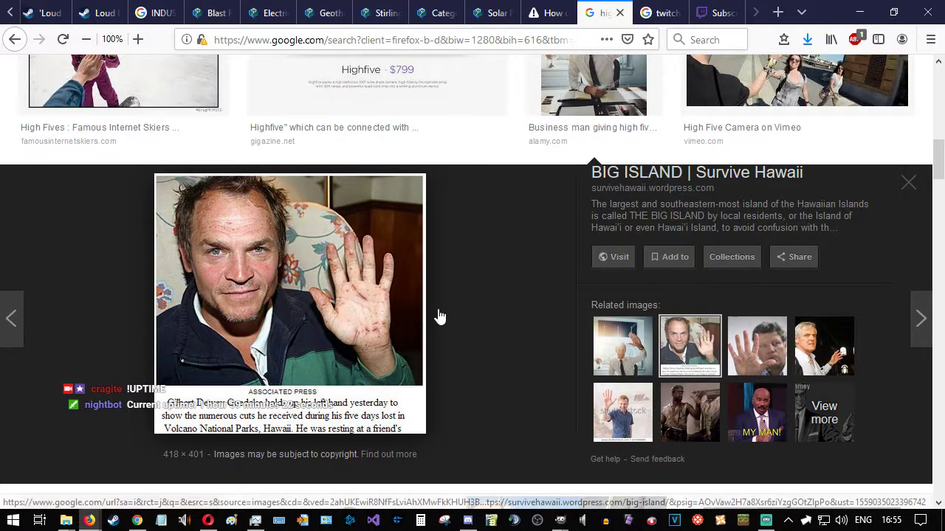
pyautogui.middleClick(604, 12)
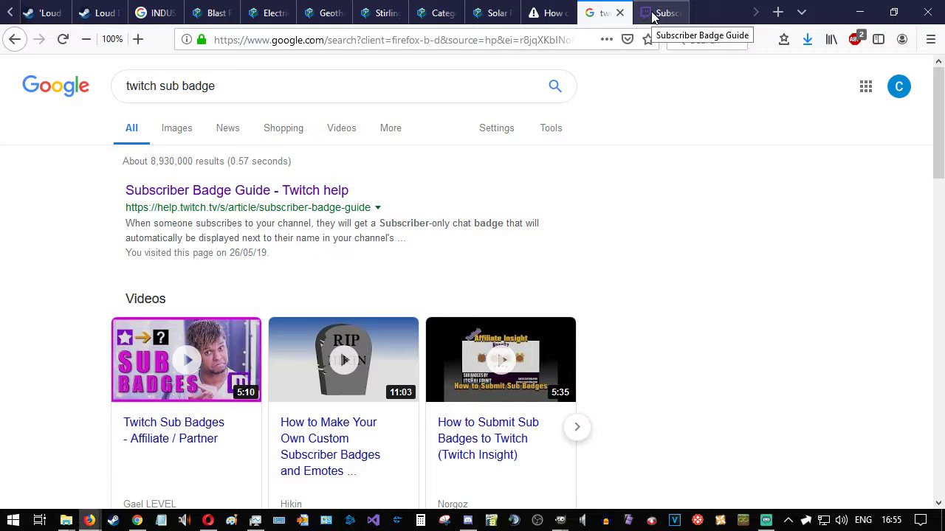
pyautogui.middleClick(608, 14)
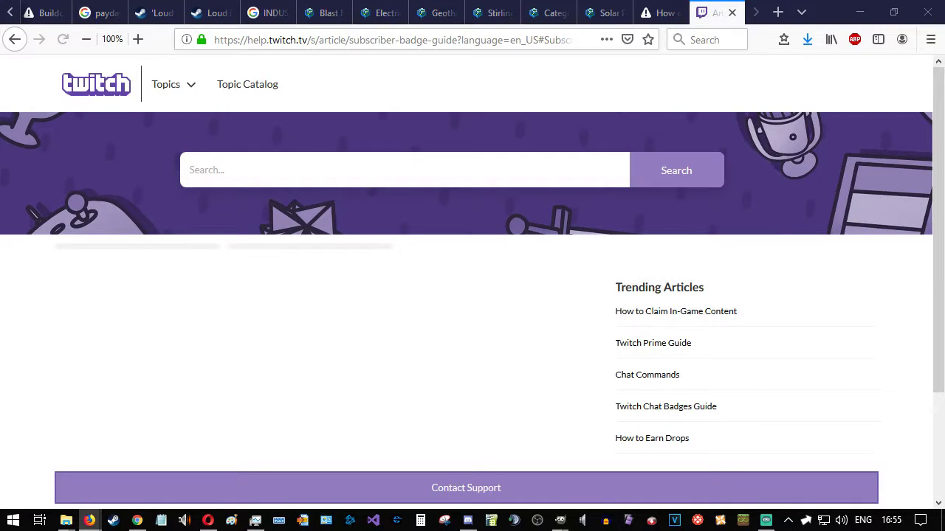
# - Read Twitch's Subscriber Badge Guide for the badge requirements, upload instructions and frequently asked questions, and minimize the browser
pyautogui.scroll(-3, 419, 303)
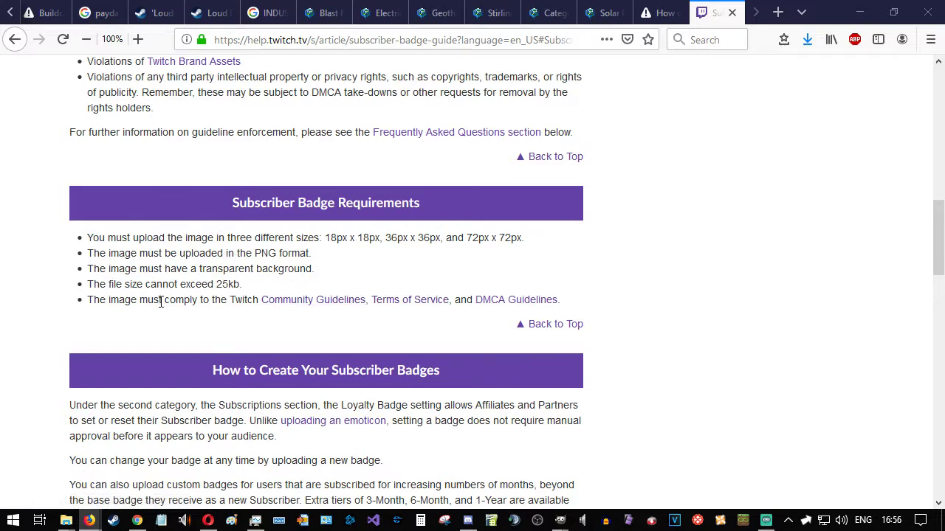
pyautogui.scroll(-1, 156, 304)
pyautogui.scroll(-3, 156, 304)
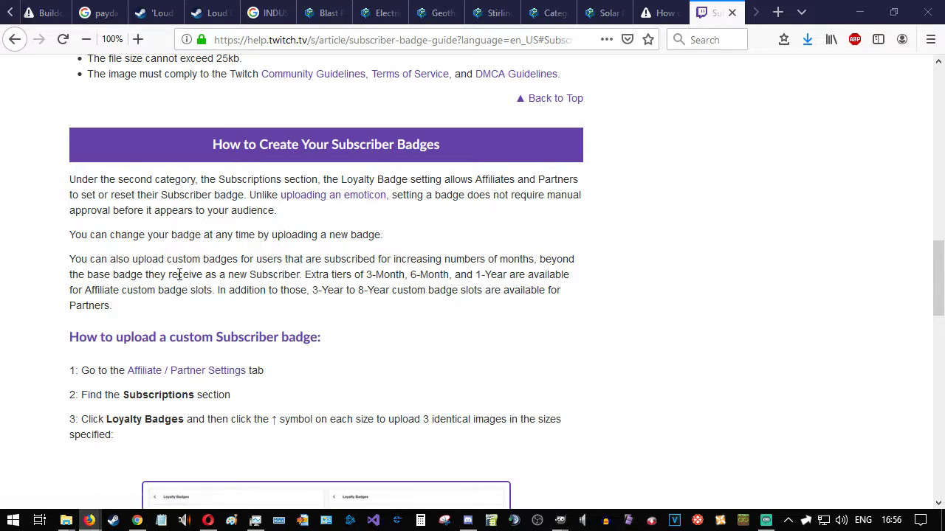
pyautogui.scroll(-3, 170, 279)
pyautogui.scroll(-5, 122, 276)
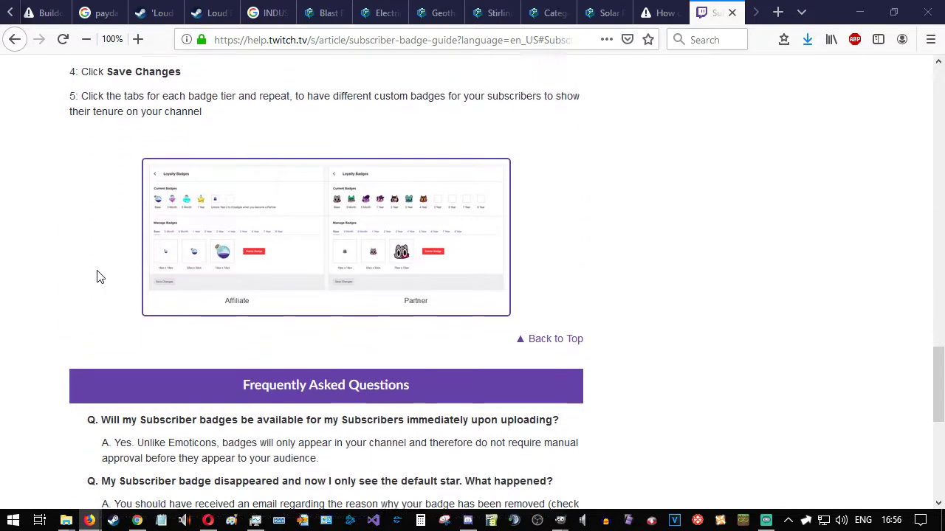
pyautogui.scroll(-3, 63, 273)
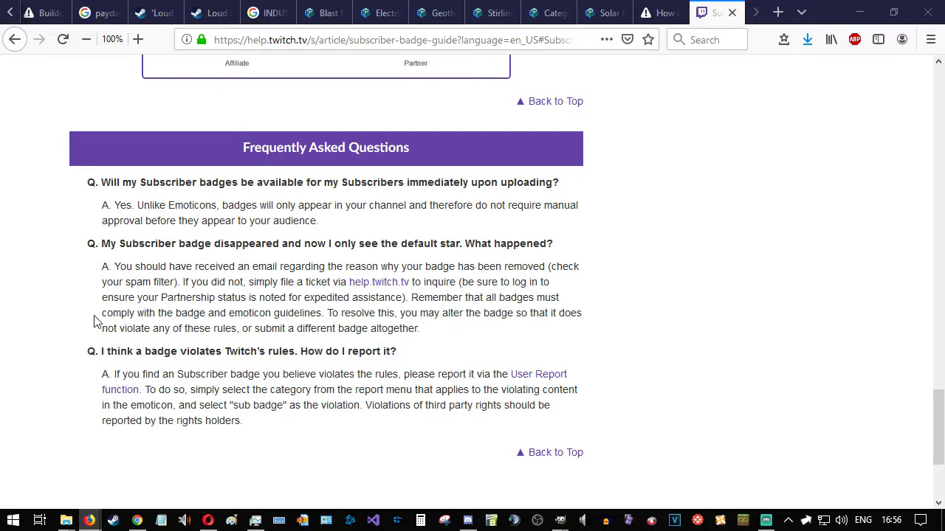
pyautogui.scroll(-2, 59, 313)
pyautogui.scroll(5, 59, 313)
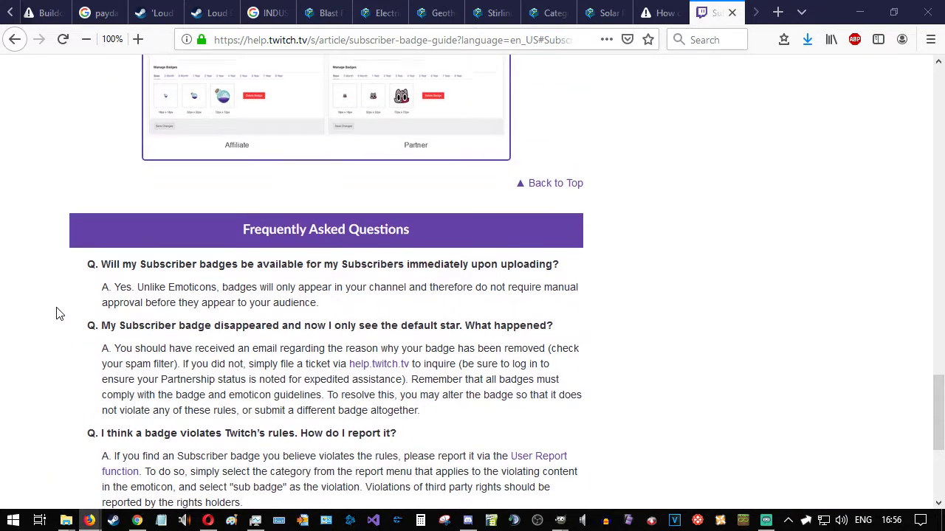
pyautogui.click(859, 12)
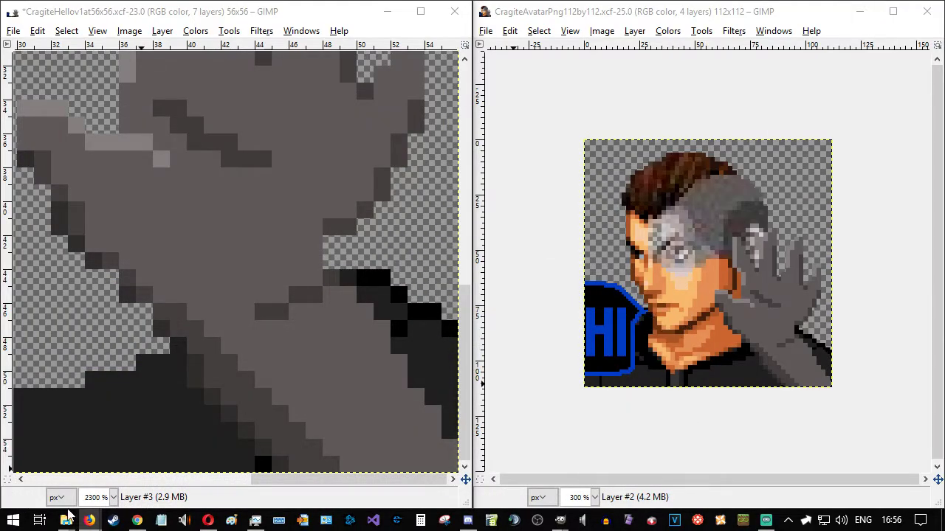
# - Open the Twitch Loyalty Badges settings in a maximized browser window and check the required badge sizes
pyautogui.moveTo(94, 521)
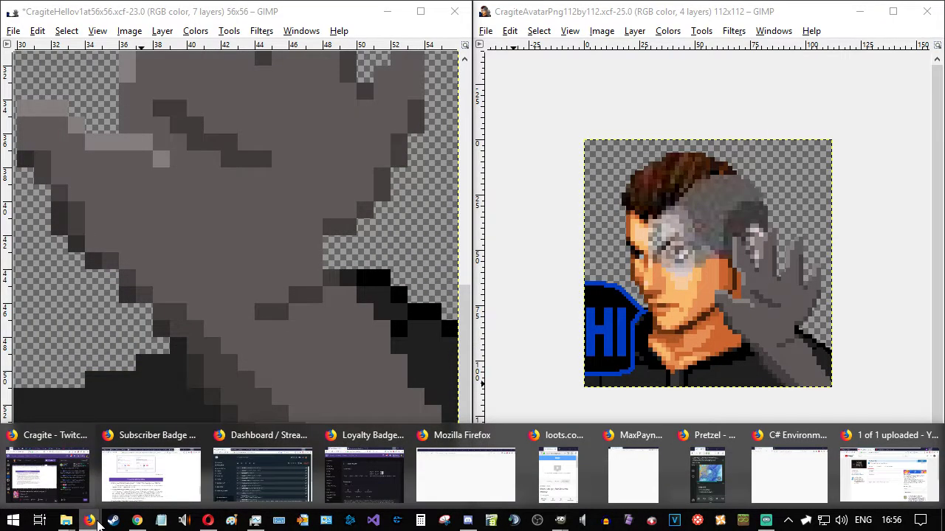
pyautogui.click(361, 476)
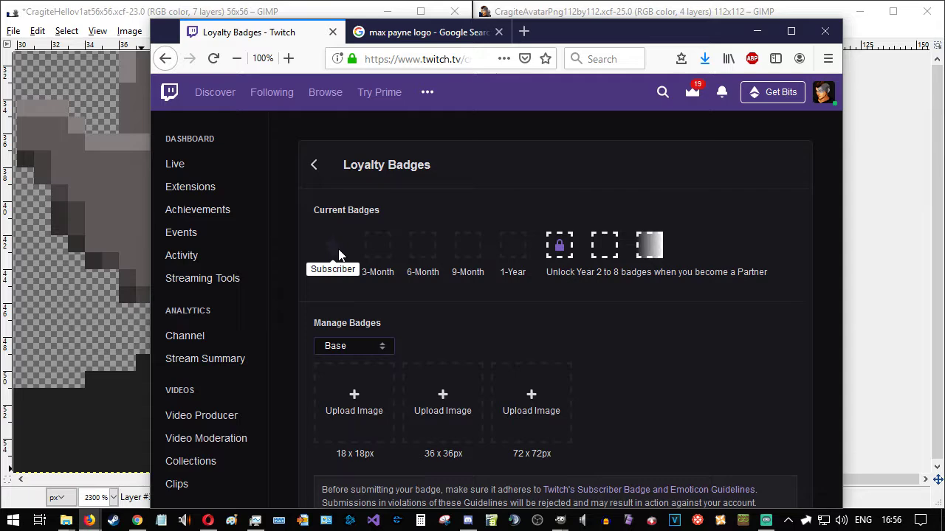
pyautogui.moveTo(608, 25); pyautogui.dragTo(577, 0)
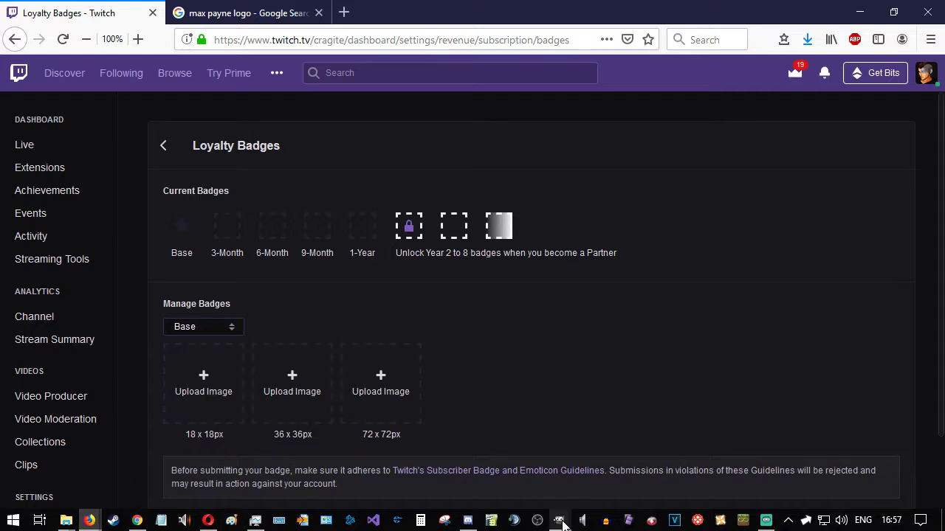
# - Switch to the CragiteHeadOnly56by56.xcf image in GIMP and maximize its window
pyautogui.moveTo(559, 520)
pyautogui.click(391, 466)
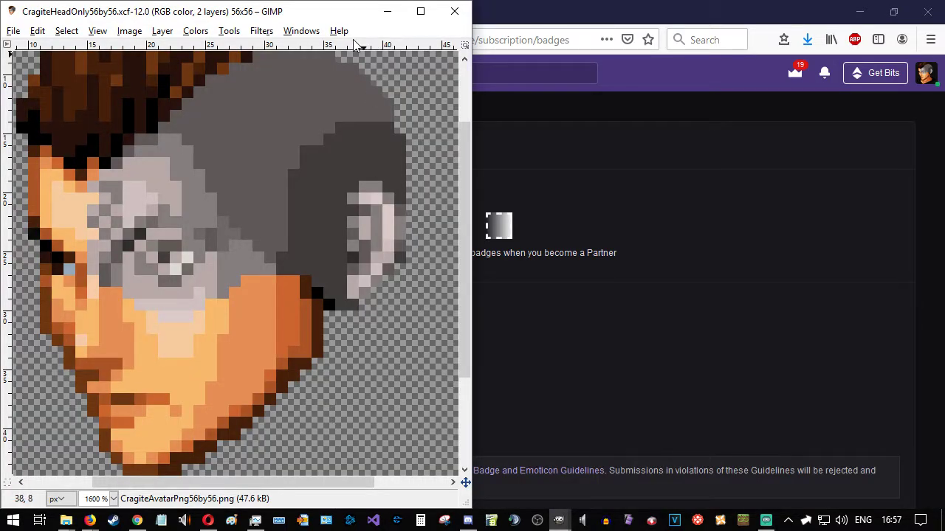
pyautogui.moveTo(313, 18); pyautogui.dragTo(634, 150)
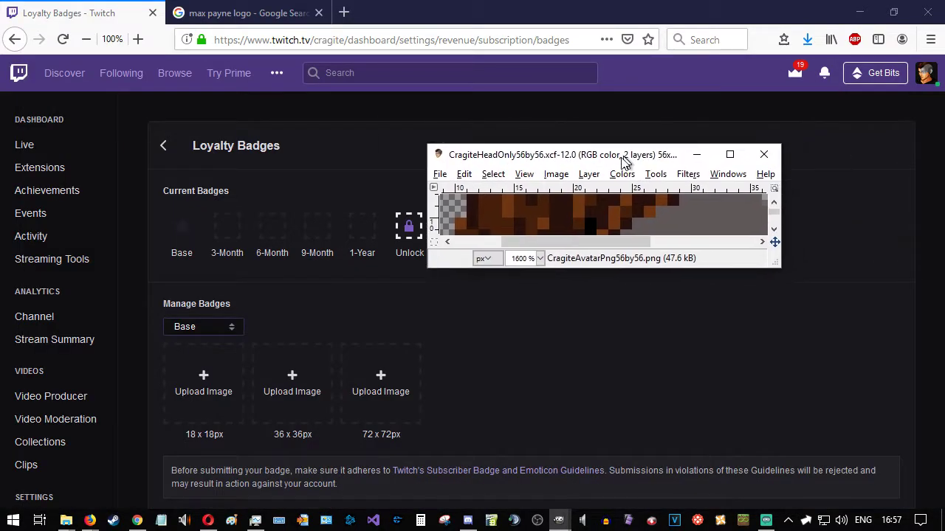
pyautogui.doubleClick(633, 149)
pyautogui.scroll(1, 531, 298)
pyautogui.scroll(-4, 532, 298)
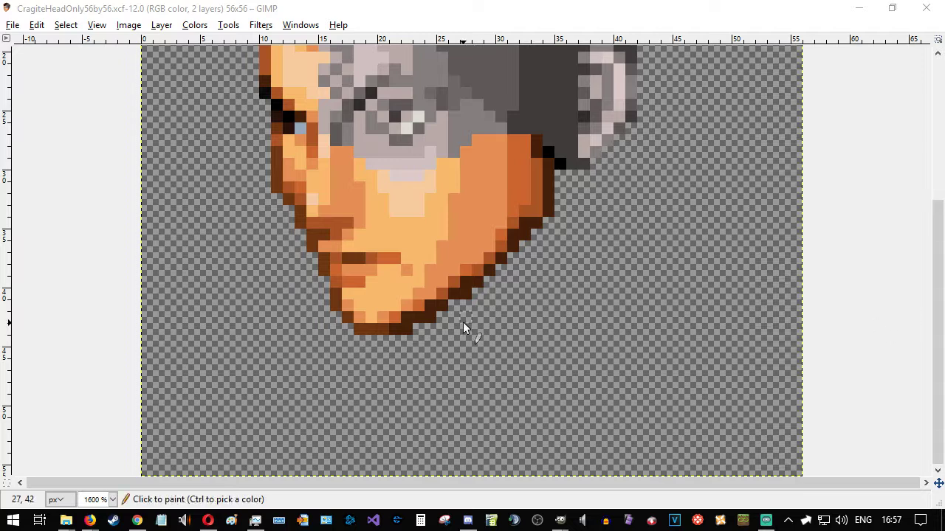
# - Sketch a one-pixel blue zigzag from below the chin to the canvas's lower border, and a short blue diagonal above the hair
pyautogui.click(361, 343)
pyautogui.click(372, 355)
pyautogui.click(383, 365)
pyautogui.click(395, 377)
pyautogui.click(406, 388)
pyautogui.click(394, 400)
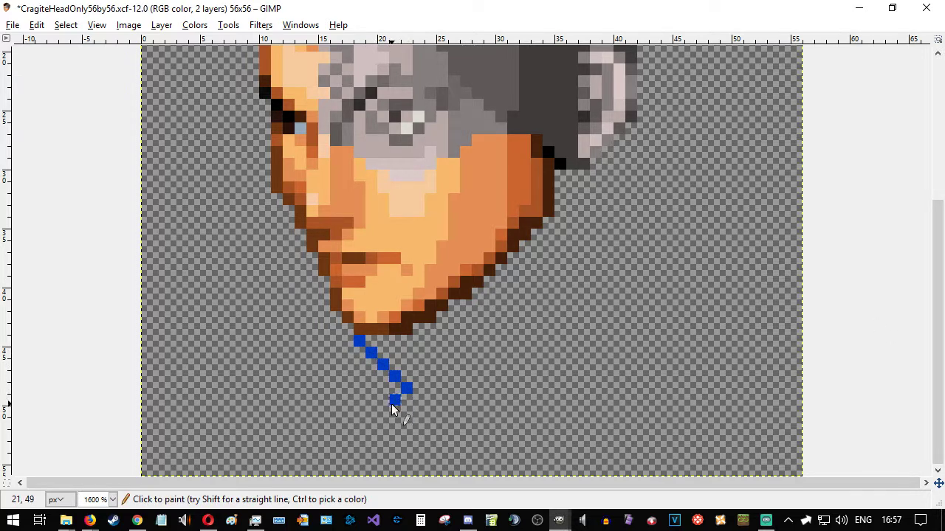
pyautogui.click(383, 411)
pyautogui.click(371, 424)
pyautogui.click(359, 435)
pyautogui.click(347, 447)
pyautogui.click(359, 459)
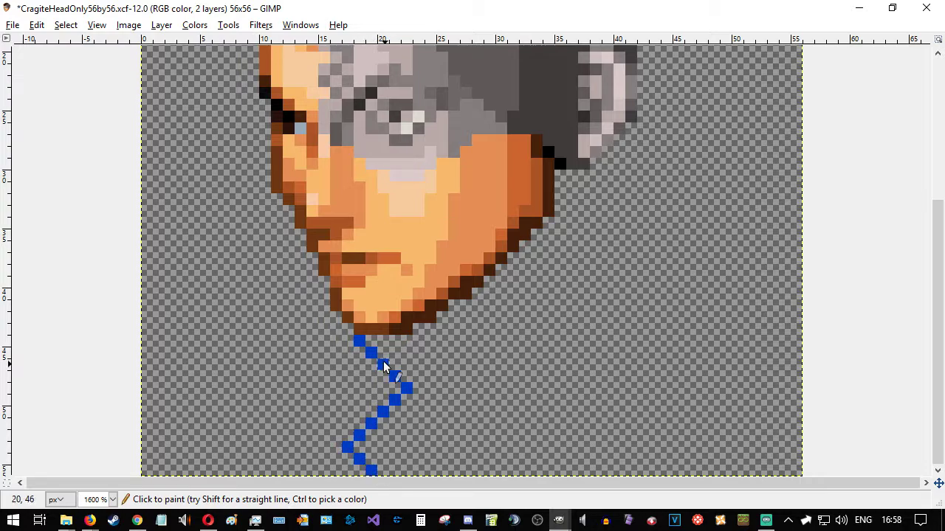
pyautogui.scroll(5, 384, 362)
pyautogui.click(383, 74)
pyautogui.click(395, 62)
pyautogui.click(409, 51)
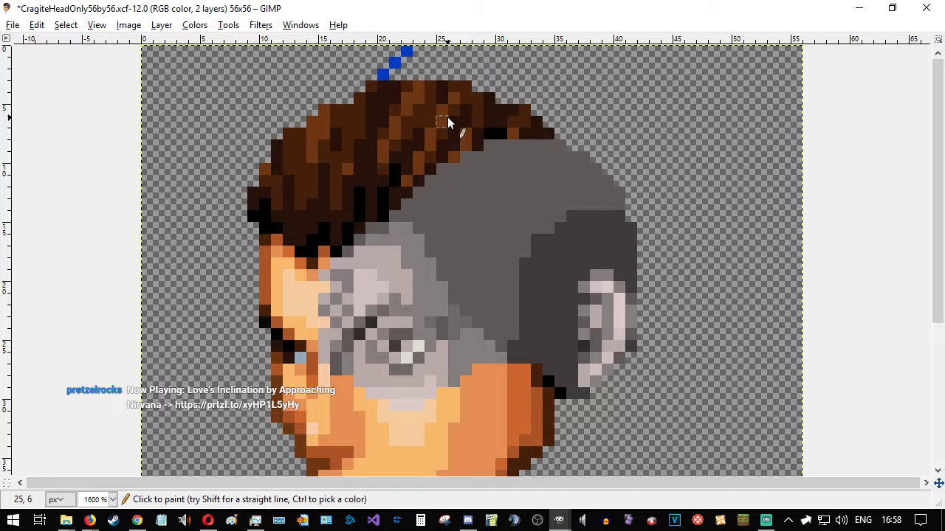
# - Compare the Loyalty Badges page's size slots with the head sprite, and examine the sprite from hair to chin with the blue sketch
pyautogui.hotkey('alt', 'Tab')
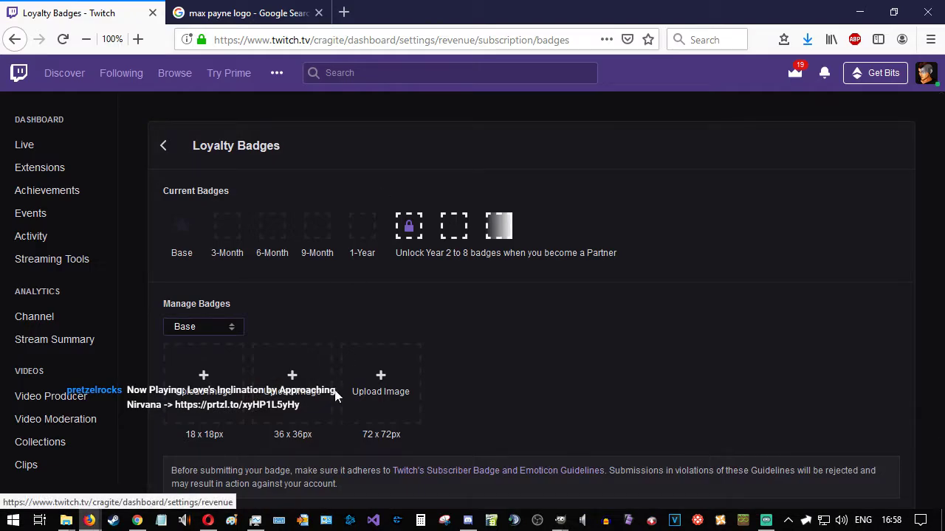
pyautogui.hotkey('alt', 'Tab')
pyautogui.scroll(-2, 424, 323)
pyautogui.scroll(2, 424, 323)
pyautogui.scroll(-2, 424, 322)
pyautogui.scroll(1, 425, 323)
pyautogui.scroll(1, 425, 323)
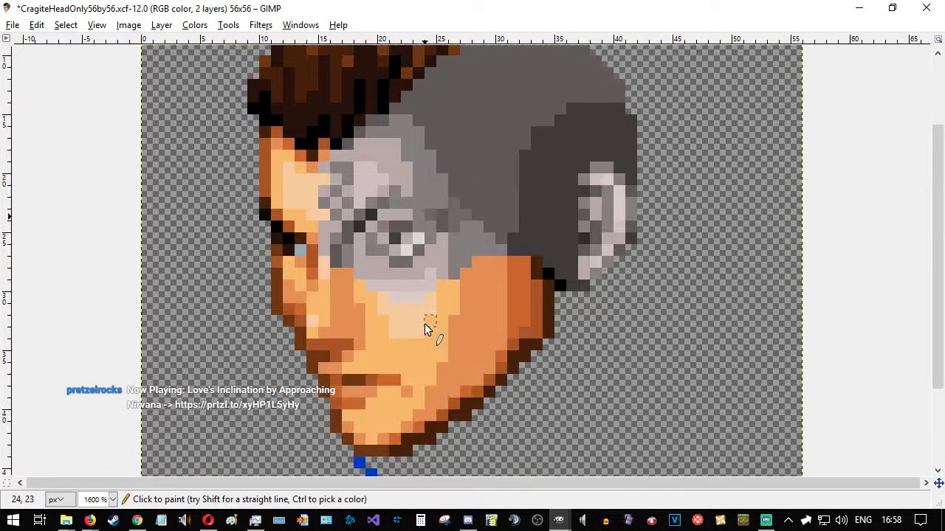
pyautogui.scroll(2, 424, 323)
pyautogui.scroll(-4, 424, 323)
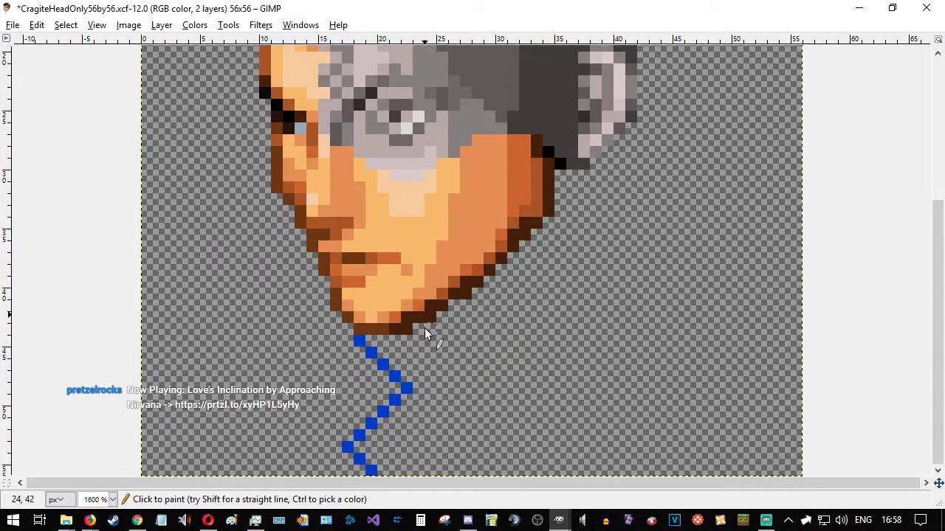
pyautogui.scroll(3, 424, 329)
pyautogui.scroll(-3, 424, 329)
# - Undo all the blue pencil marks around the head
pyautogui.hotkey('ctrl', 'z')
pyautogui.hotkey('ctrl', 'z')
pyautogui.hotkey('ctrl', 'z')
pyautogui.hotkey('ctrl', 'z')
pyautogui.hotkey('ctrl', 'z')
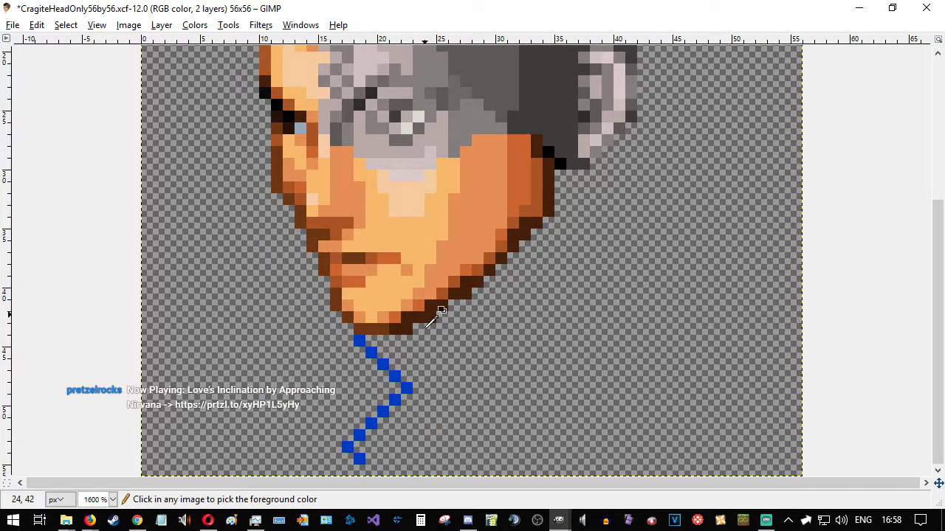
pyautogui.hotkey('ctrl', 'z')
pyautogui.hotkey('ctrl', 'z')
pyautogui.hotkey('ctrl', 'z')
pyautogui.hotkey('ctrl', 'z')
pyautogui.hotkey('ctrl', 'z')
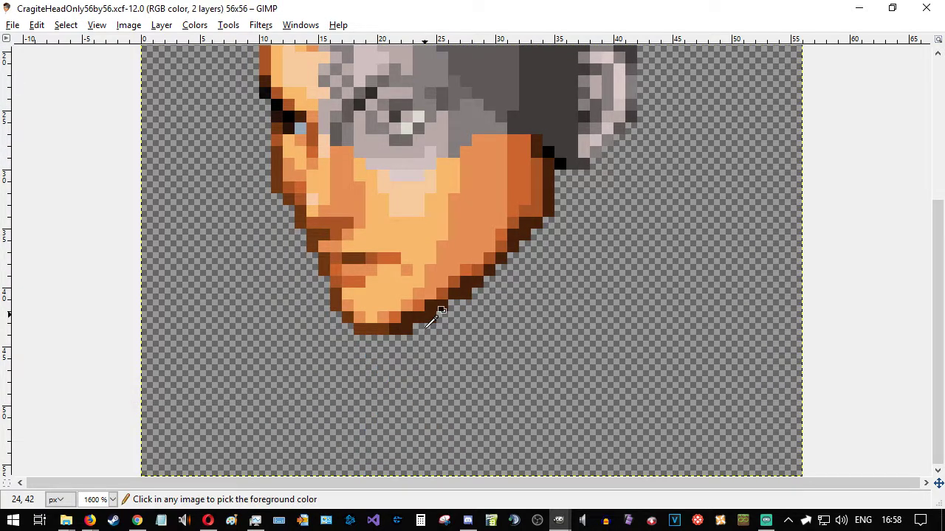
# - Draw a one-pixel blue diagonal from beside the chin up and outward to near the canvas edge on the face side, undoing misplaced pixels
pyautogui.scroll(3, 425, 328)
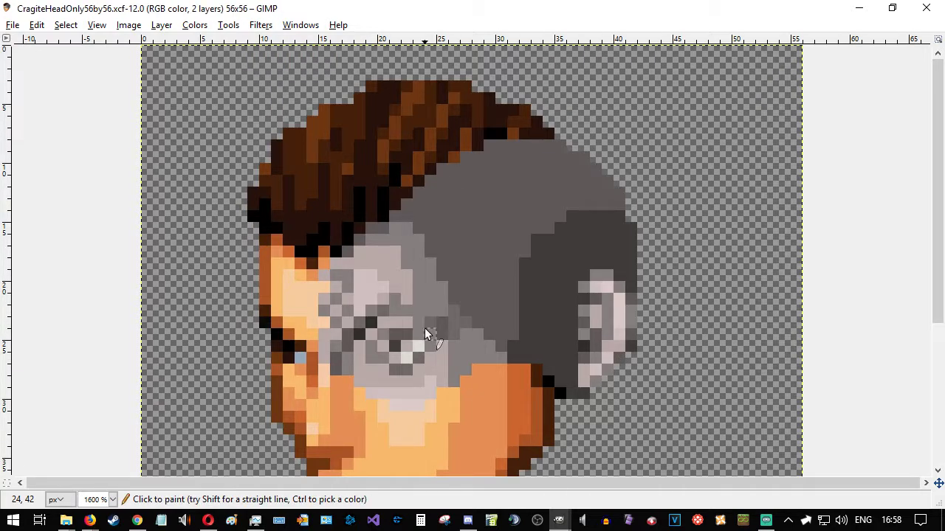
pyautogui.scroll(-3, 465, 288)
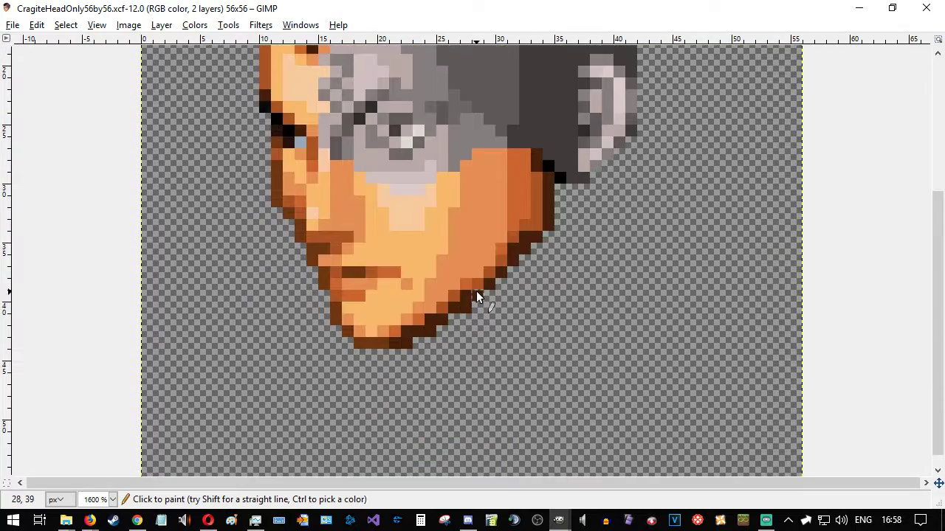
pyautogui.scroll(2, 476, 291)
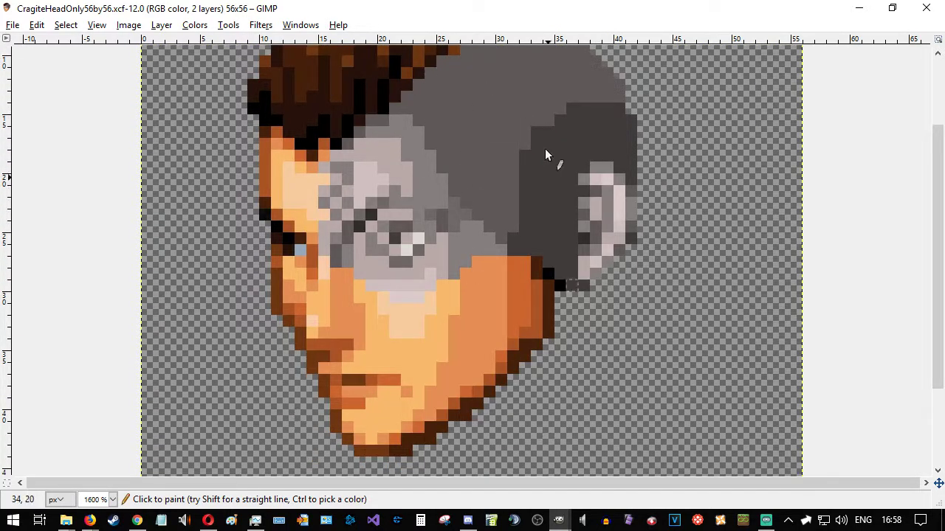
pyautogui.scroll(2, 376, 118)
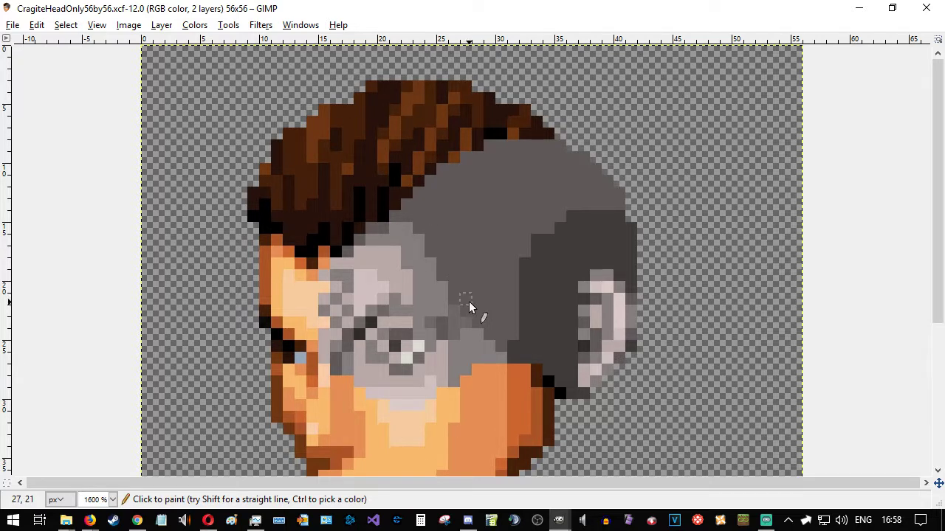
pyautogui.scroll(-2, 469, 303)
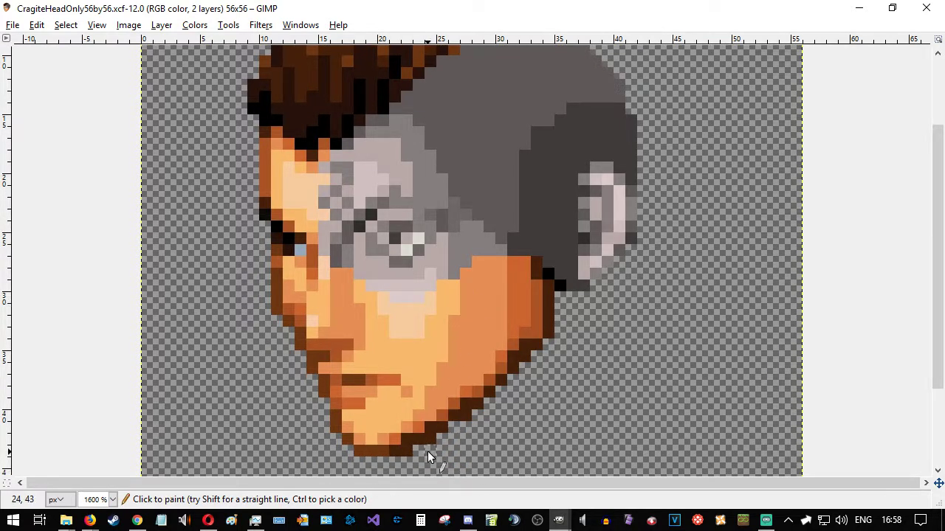
pyautogui.click(274, 450)
pyautogui.click(264, 440)
pyautogui.click(244, 428)
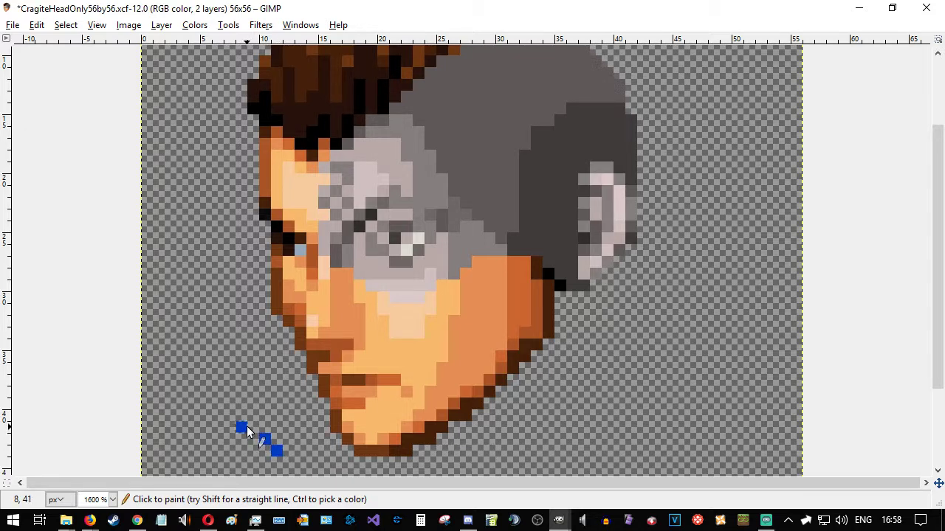
pyautogui.hotkey('ctrl', 'z')
pyautogui.click(254, 426)
pyautogui.click(245, 417)
pyautogui.click(228, 406)
pyautogui.click(248, 395)
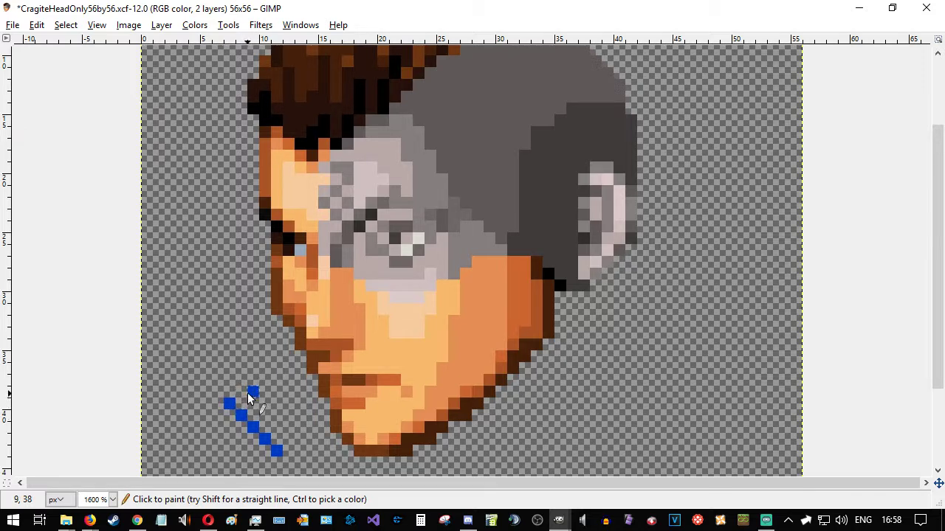
pyautogui.hotkey('ctrl', 'z')
pyautogui.click(215, 393)
pyautogui.click(204, 380)
pyautogui.click(194, 368)
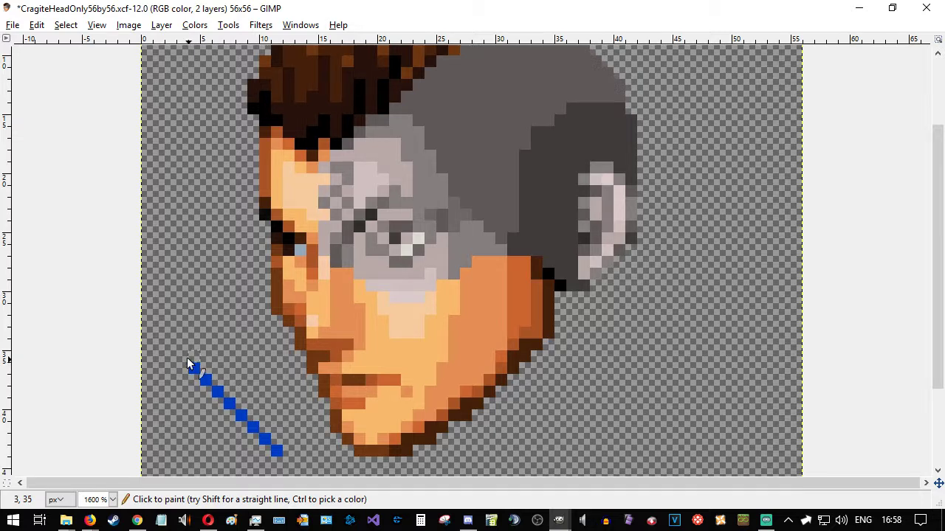
pyautogui.click(181, 356)
pyautogui.click(170, 344)
# - Continue the one-pixel blue zigzag upward along the face side of the head until it is level with the hair
pyautogui.click(181, 332)
pyautogui.click(194, 321)
pyautogui.click(206, 308)
pyautogui.click(217, 297)
pyautogui.click(230, 285)
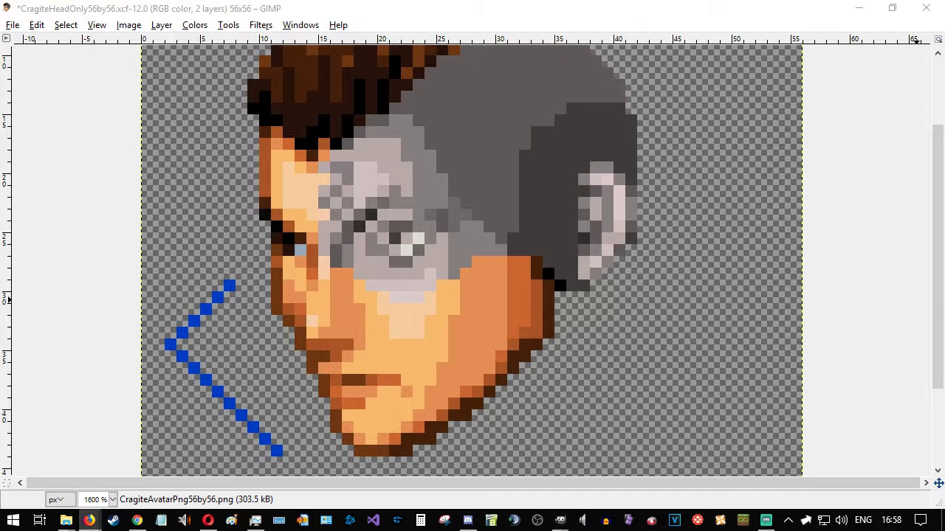
pyautogui.click(218, 273)
pyautogui.moveTo(208, 271)
pyautogui.mouseDown()
pyautogui.moveTo(172, 232)
pyautogui.moveTo(228, 167)
pyautogui.mouseUp()
pyautogui.click(212, 153)
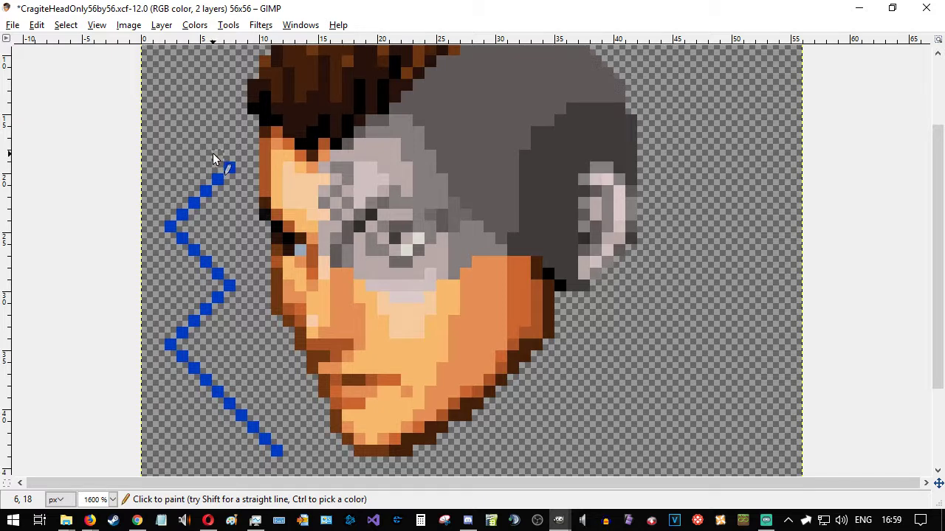
pyautogui.moveTo(199, 135)
pyautogui.mouseDown()
pyautogui.moveTo(177, 104)
pyautogui.moveTo(233, 53)
pyautogui.mouseUp()
# - Draw a straight blue horizontal line from the zigzag's upper end across the hair to beyond the back of the head
pyautogui.scroll(3, 244, 118)
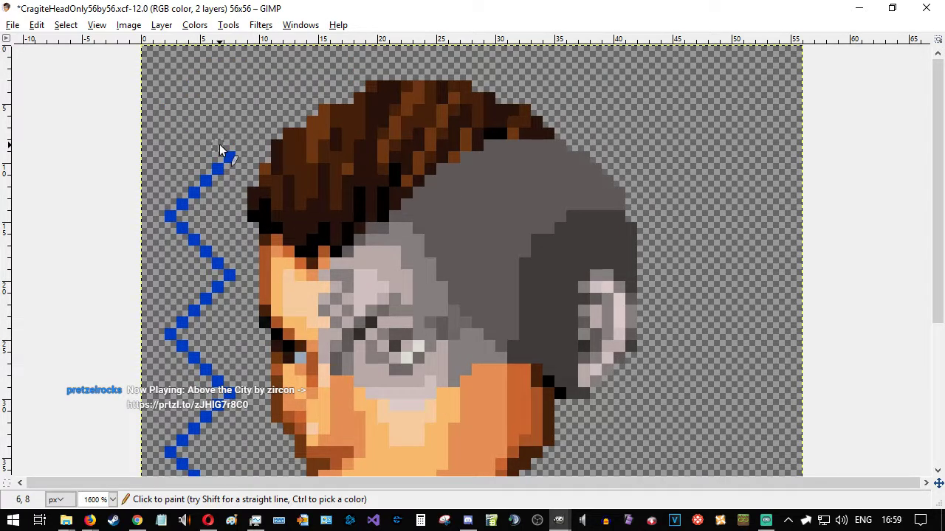
pyautogui.scroll(-3, 286, 290)
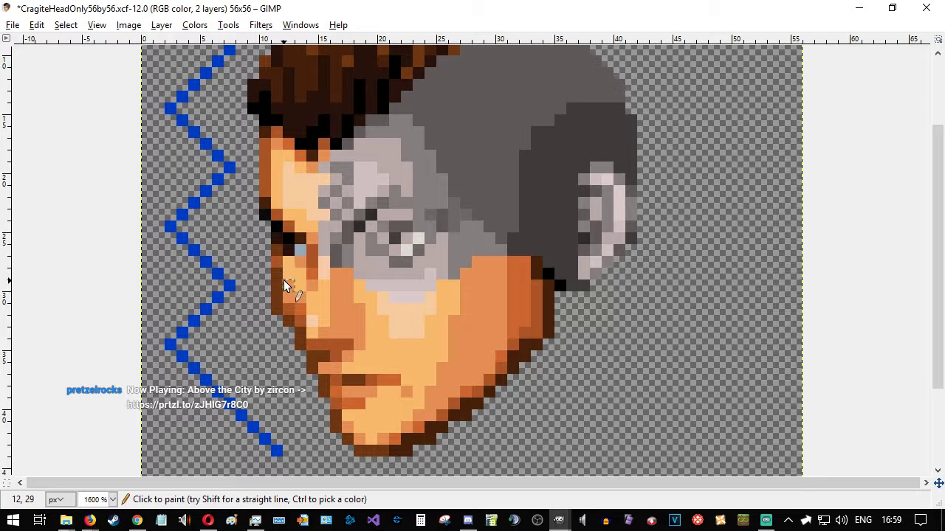
pyautogui.scroll(3, 283, 280)
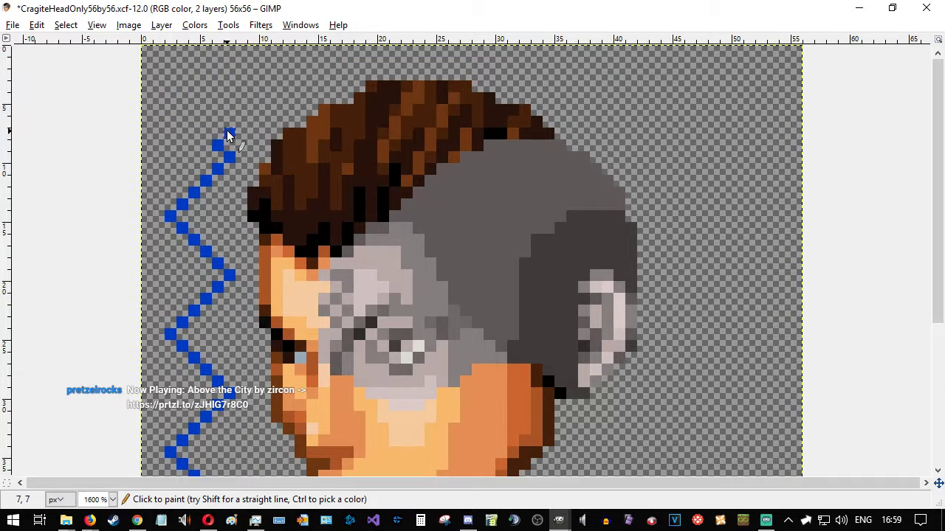
pyautogui.keyDown('shift'); pyautogui.click(659, 126); pyautogui.keyUp('shift')
# - Draw a straight blue horizontal line directly beneath the chin, from the face-side zigzag to beyond the back of the head
pyautogui.scroll(-6, 663, 322)
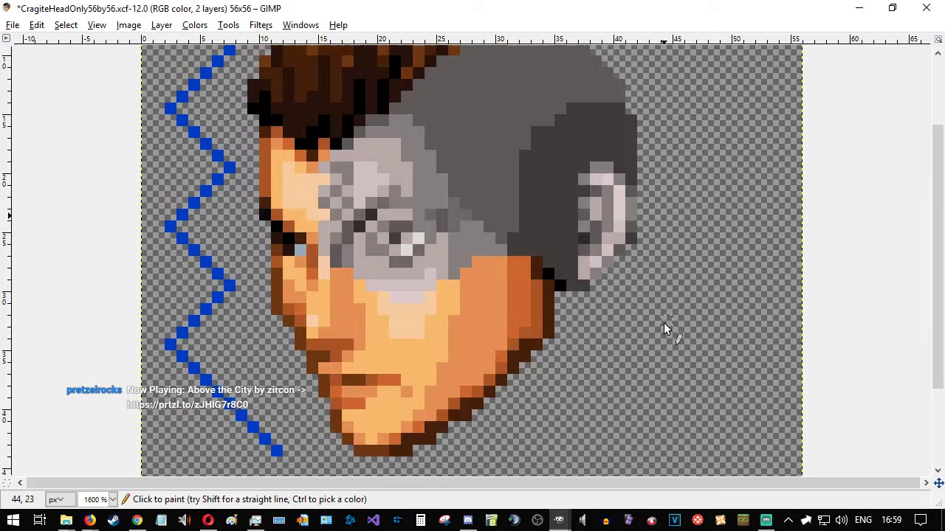
pyautogui.click(252, 340)
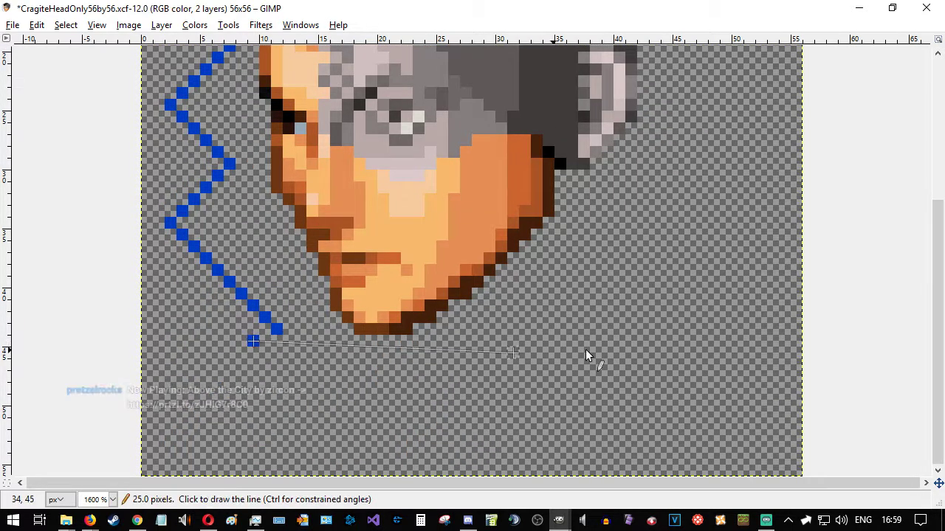
pyautogui.keyDown('shift'); pyautogui.click(656, 341); pyautogui.keyUp('shift')
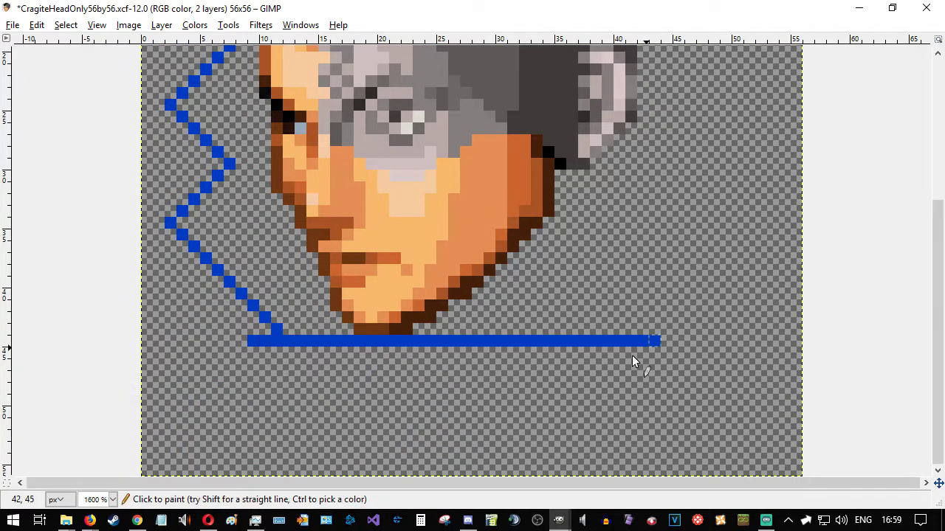
# - Draw a one-pixel blue zigzag with four peaks over the hair, running above the horizontal line from the face side to the back
pyautogui.scroll(6, 527, 433)
pyautogui.scroll(-6, 527, 432)
pyautogui.scroll(3, 527, 433)
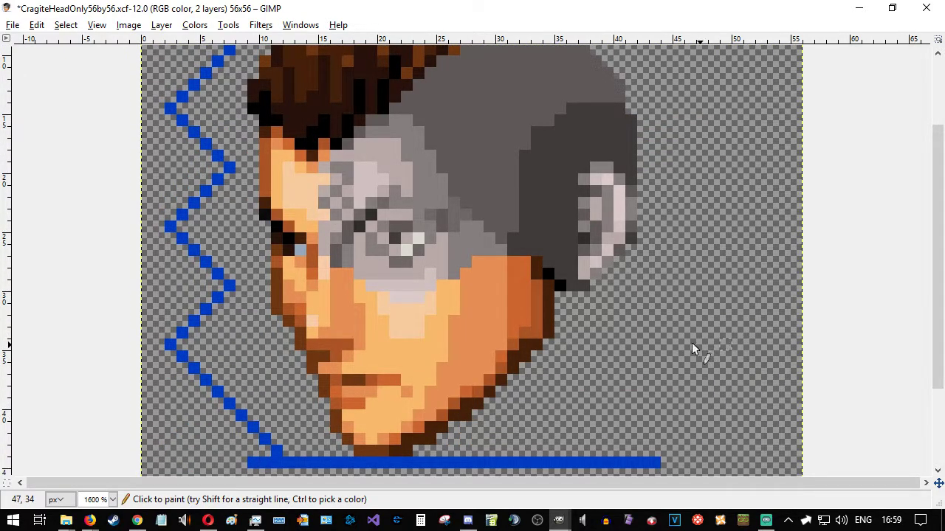
pyautogui.scroll(3, 679, 348)
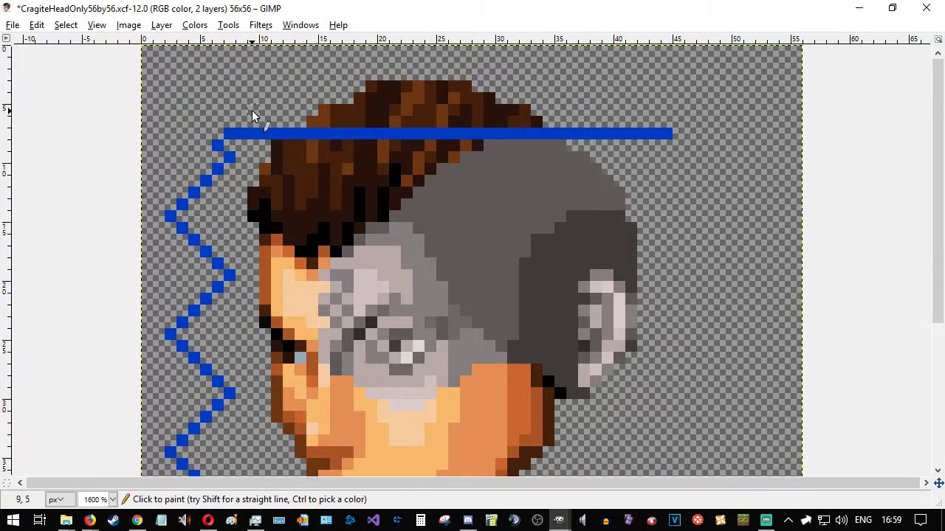
pyautogui.click(251, 110)
pyautogui.click(265, 94)
pyautogui.click(277, 84)
pyautogui.click(289, 72)
pyautogui.click(300, 63)
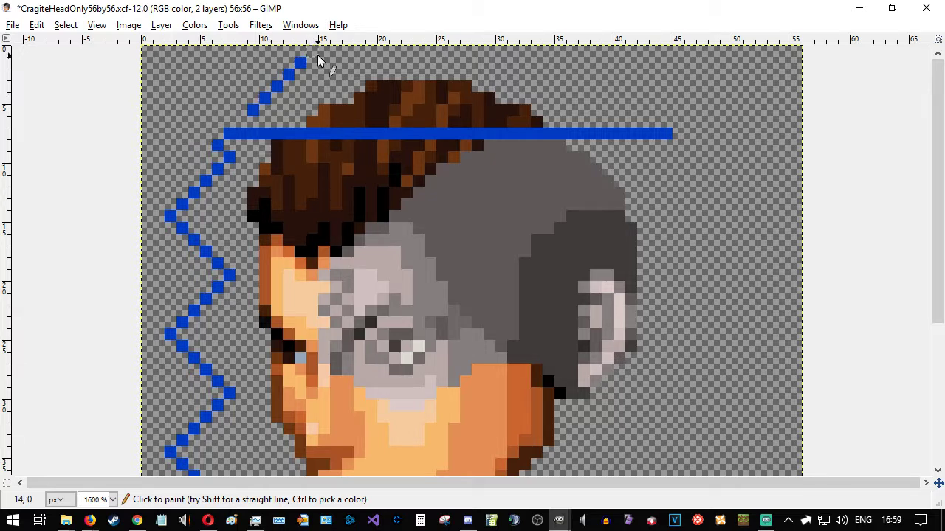
pyautogui.click(315, 74)
pyautogui.click(324, 86)
pyautogui.click(338, 99)
pyautogui.click(347, 110)
pyautogui.click(358, 122)
pyautogui.click(371, 110)
pyautogui.click(382, 99)
pyautogui.click(393, 86)
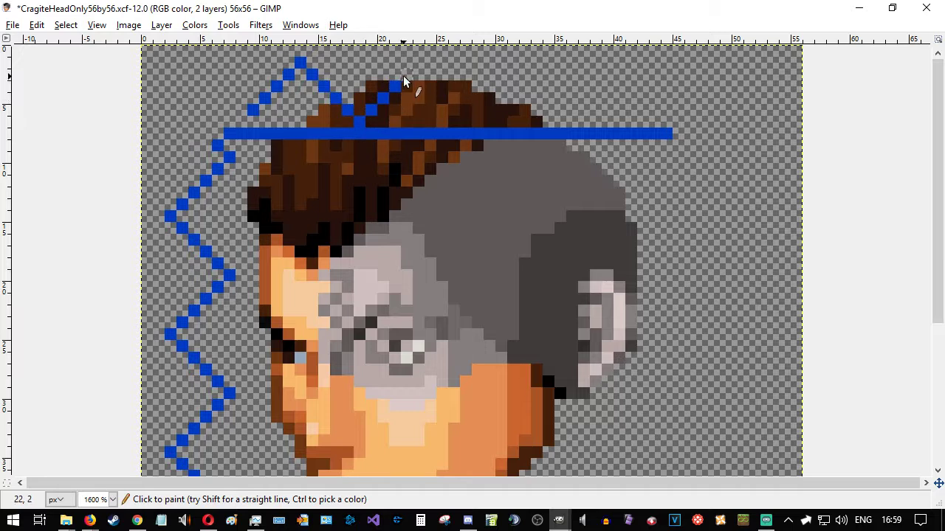
pyautogui.click(418, 63)
pyautogui.click(431, 74)
pyautogui.click(442, 87)
pyautogui.click(453, 98)
pyautogui.click(465, 110)
pyautogui.click(477, 122)
pyautogui.click(488, 110)
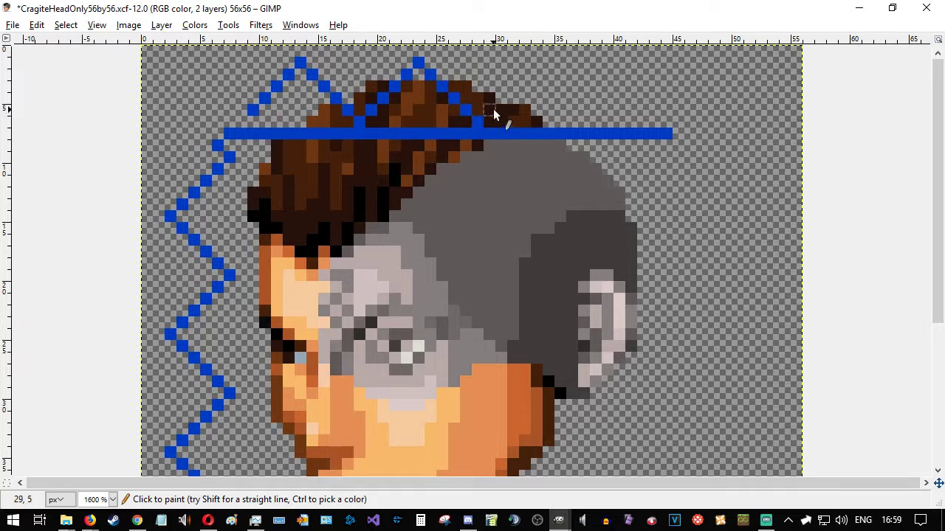
pyautogui.click(504, 96)
pyautogui.click(514, 87)
pyautogui.click(526, 73)
pyautogui.click(536, 62)
pyautogui.click(548, 74)
pyautogui.click(560, 86)
pyautogui.click(571, 99)
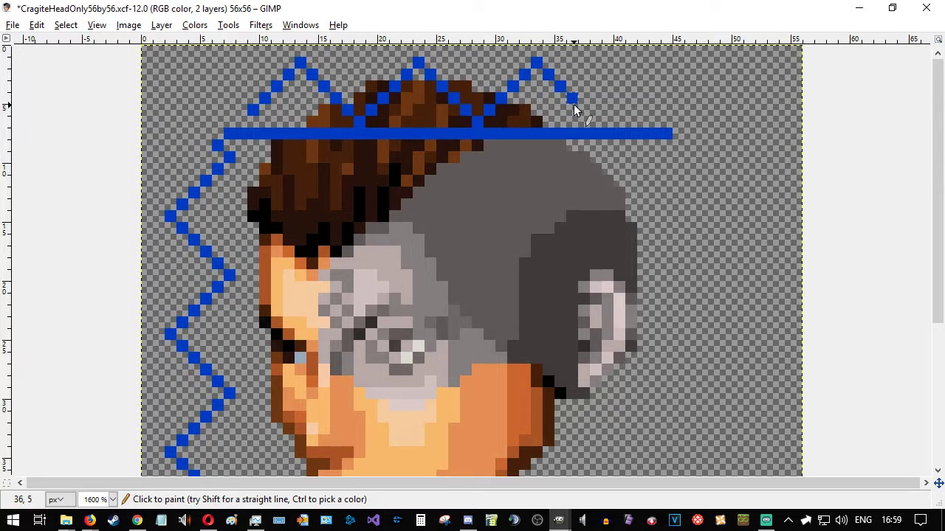
pyautogui.click(582, 110)
pyautogui.click(595, 121)
pyautogui.click(606, 110)
pyautogui.click(618, 98)
pyautogui.click(631, 85)
pyautogui.click(642, 74)
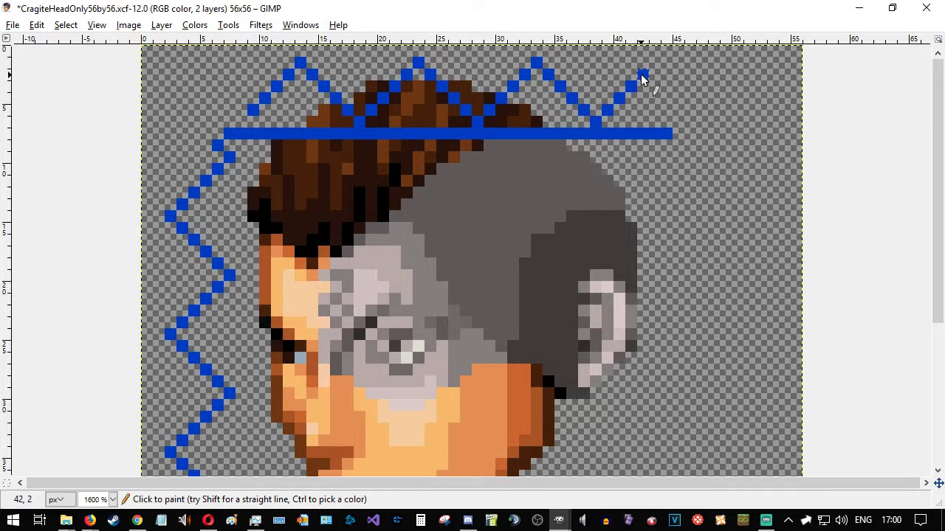
pyautogui.click(653, 62)
pyautogui.click(665, 74)
# - Draw a straight blue vertical line behind the ear, from the zigzag's peak height to just below the chin line
pyautogui.scroll(-3, 690, 232)
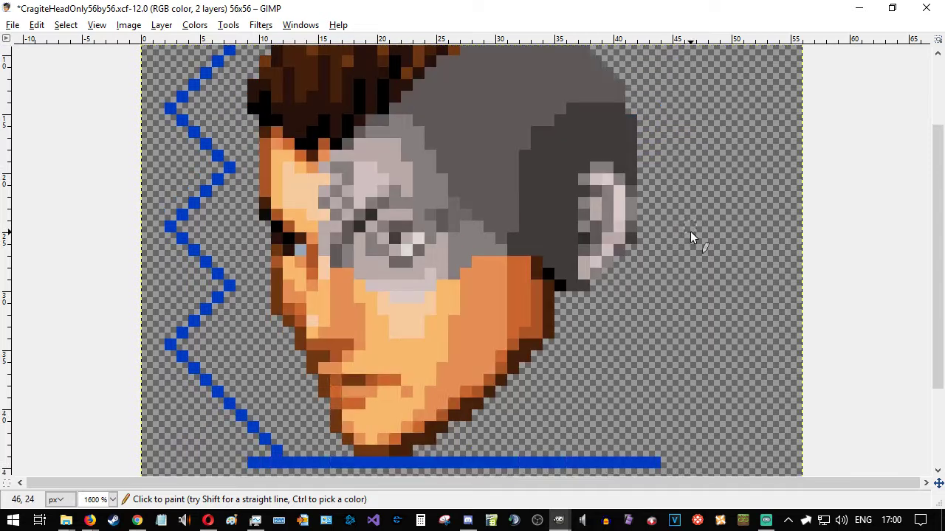
pyautogui.scroll(2, 690, 233)
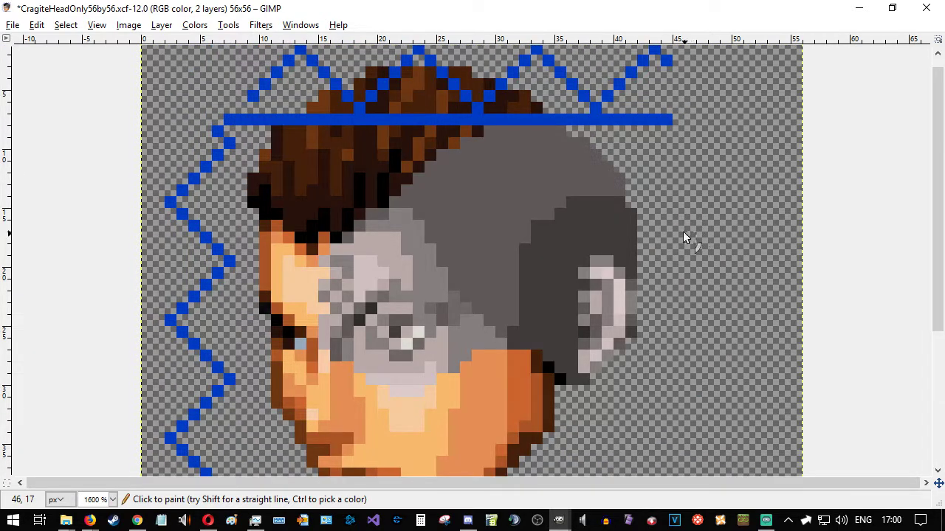
pyautogui.scroll(-2, 681, 74)
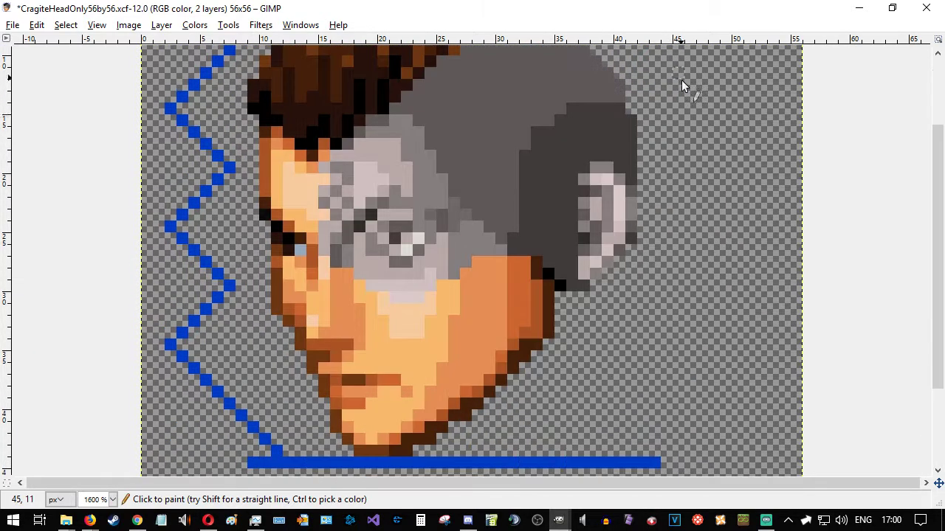
pyautogui.scroll(2, 682, 118)
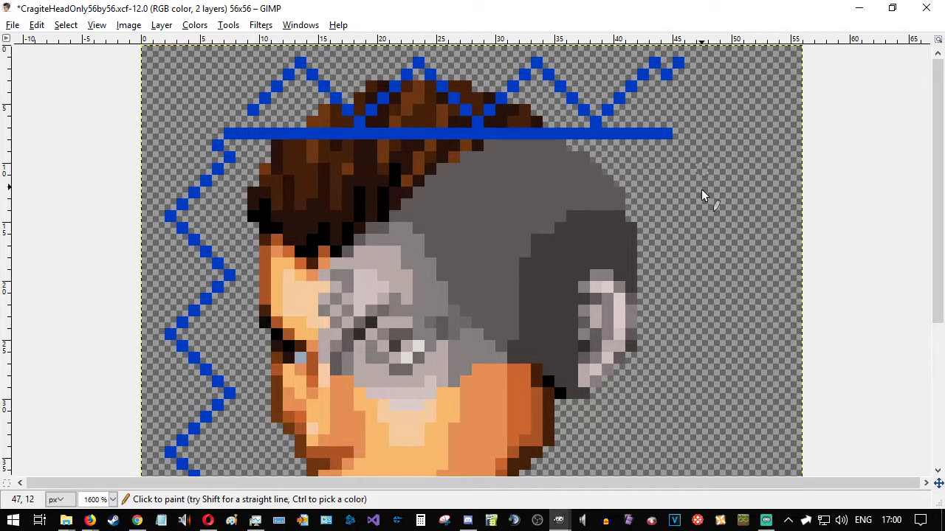
pyautogui.scroll(-4, 702, 187)
pyautogui.press('shift')
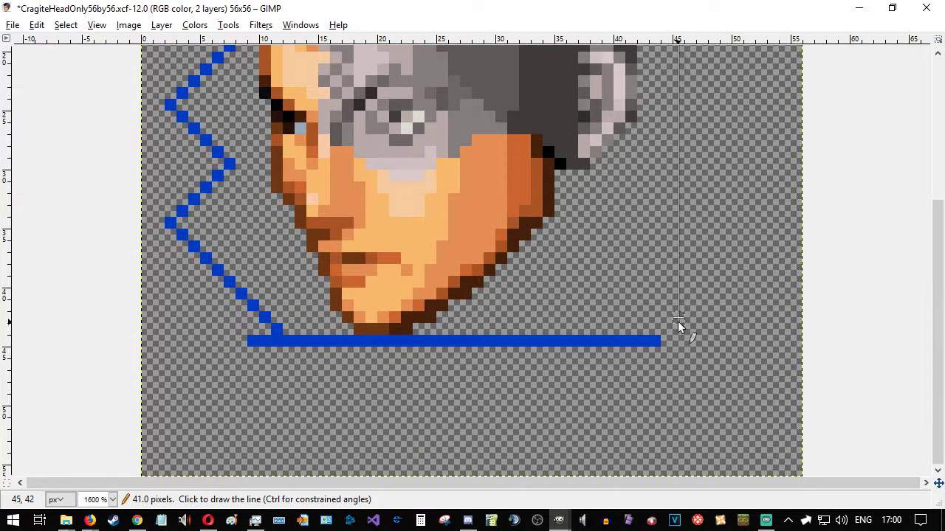
pyautogui.keyDown('shift'); pyautogui.click(679, 355); pyautogui.keyUp('shift')
# - Draw a straight blue vertical line in front of the face, from above the hair line to just below the chin line
pyautogui.scroll(4, 678, 353)
pyautogui.scroll(-4, 678, 354)
pyautogui.scroll(4, 114, 443)
pyautogui.press('shift')
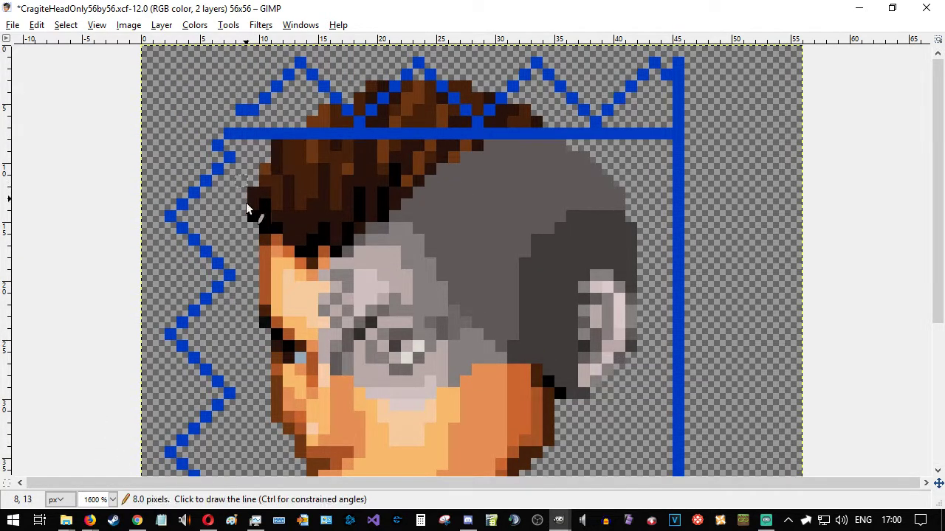
pyautogui.scroll(-4, 241, 196)
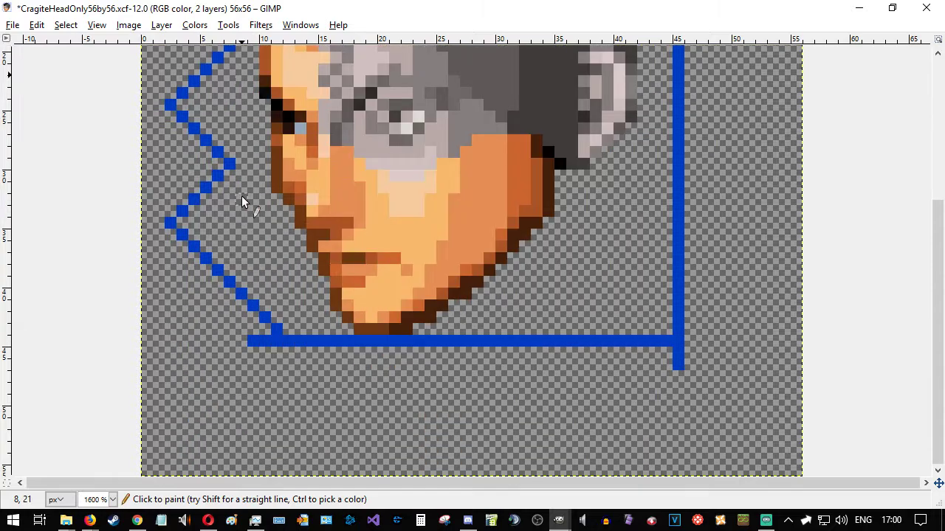
pyautogui.keyDown('shift'); pyautogui.click(241, 351); pyautogui.keyUp('shift')
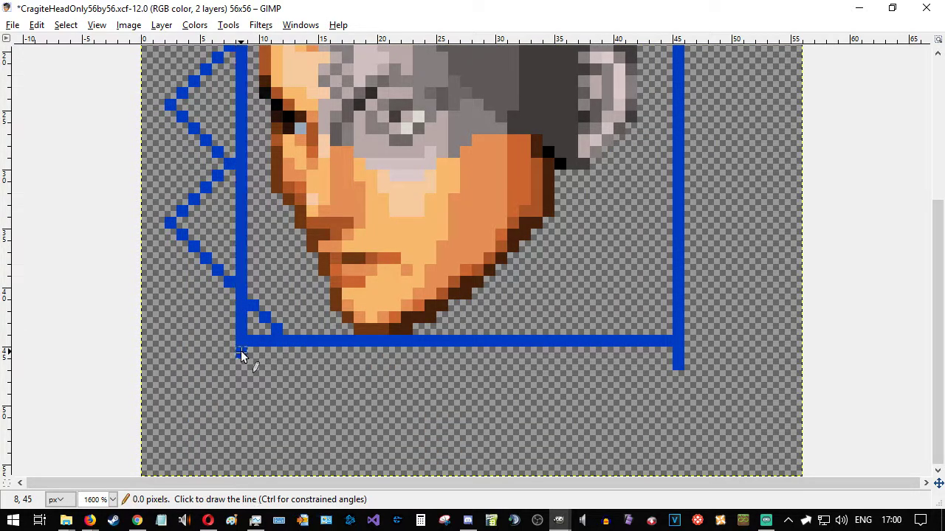
# - Sketch a three-pixel blue peak between the ear and the vertical line behind it
pyautogui.scroll(4, 261, 288)
pyautogui.scroll(-2, 283, 287)
pyautogui.scroll(2, 282, 287)
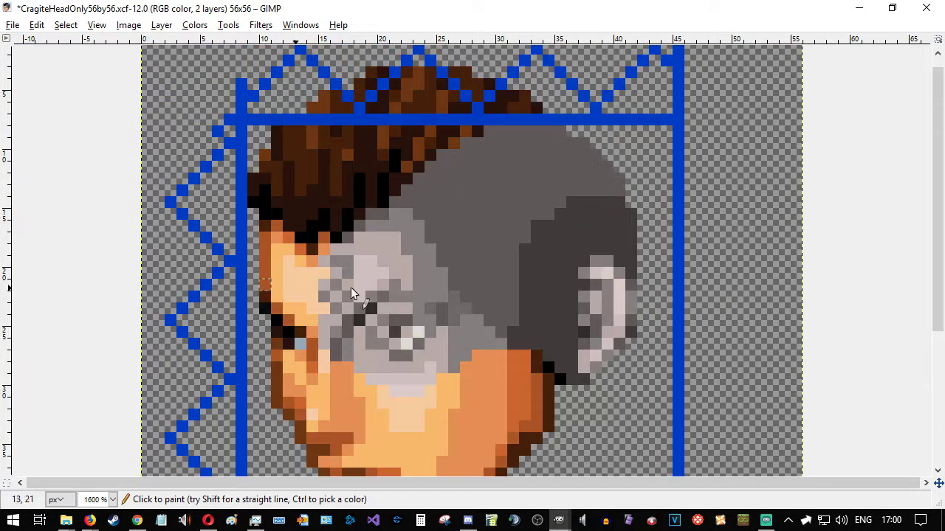
pyautogui.click(644, 308)
pyautogui.click(654, 298)
pyautogui.click(662, 306)
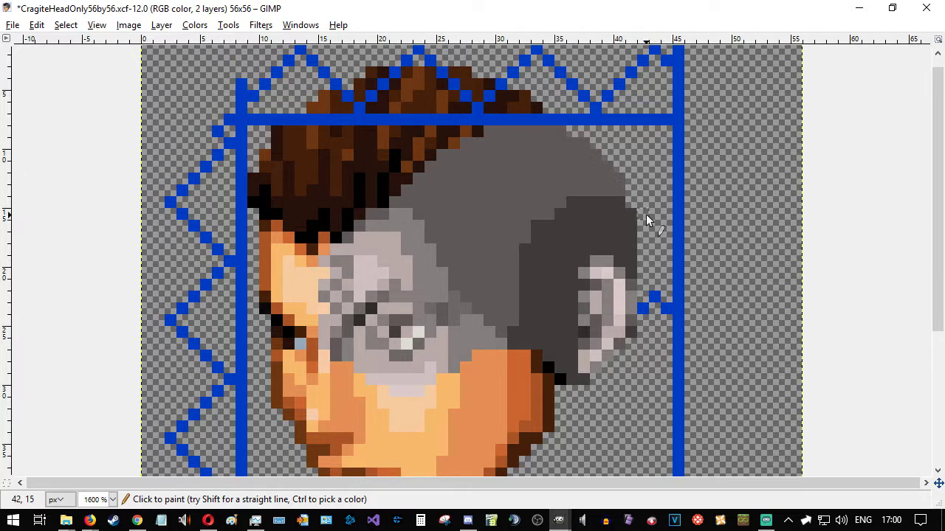
# - Undo the small peak beside the ear and both vertical lines flanking the head
pyautogui.scroll(1, 637, 226)
pyautogui.scroll(-4, 634, 227)
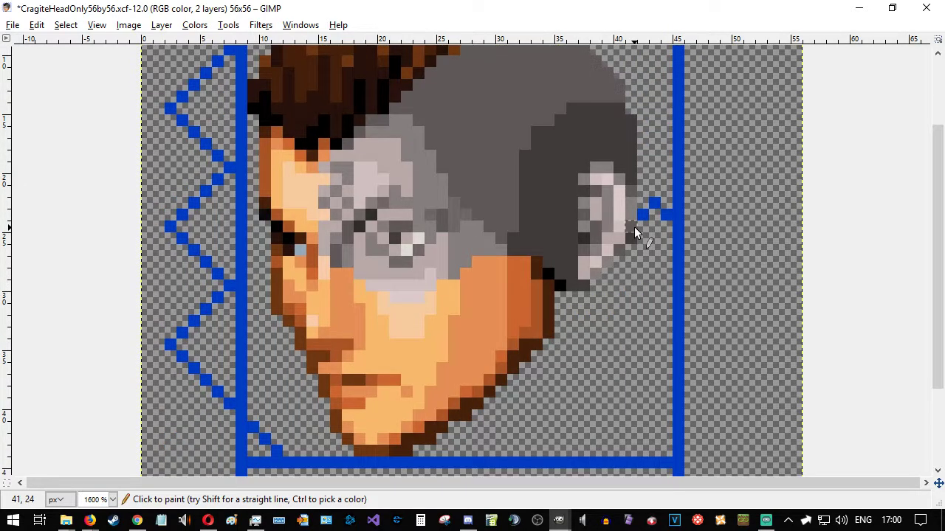
pyautogui.hotkey('ctrl', 'z')
pyautogui.hotkey('ctrl', 'z')
pyautogui.hotkey('ctrl', 'z')
pyautogui.scroll(3, 675, 236)
pyautogui.hotkey('ctrl', 'z')
pyautogui.hotkey('ctrl', 'z')
pyautogui.hotkey('ctrl', 'z')
pyautogui.hotkey('ctrl', 'z')
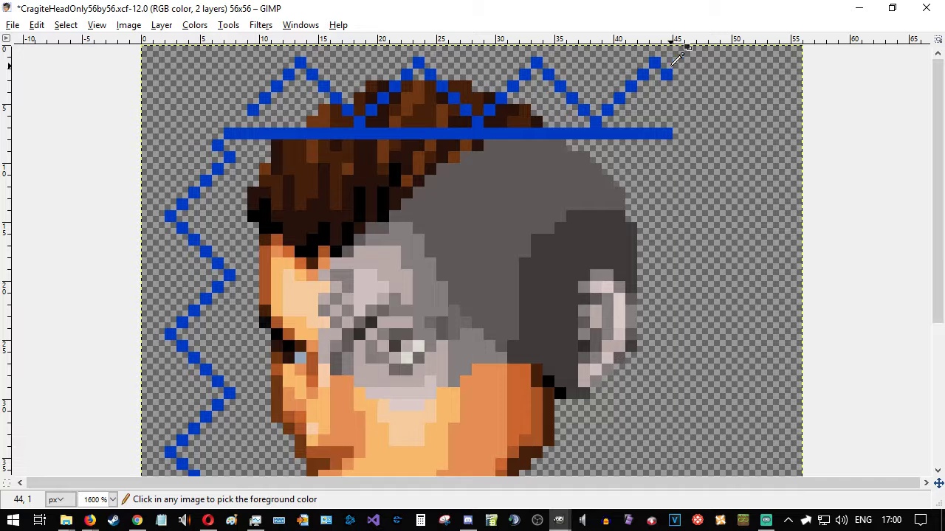
# - Draw a straight blue vertical line behind the ear at x 44, from the zigzag's peak down to y 45, below the chin line
pyautogui.scroll(-3, 681, 185)
pyautogui.scroll(-3, 681, 179)
pyautogui.press('shift')
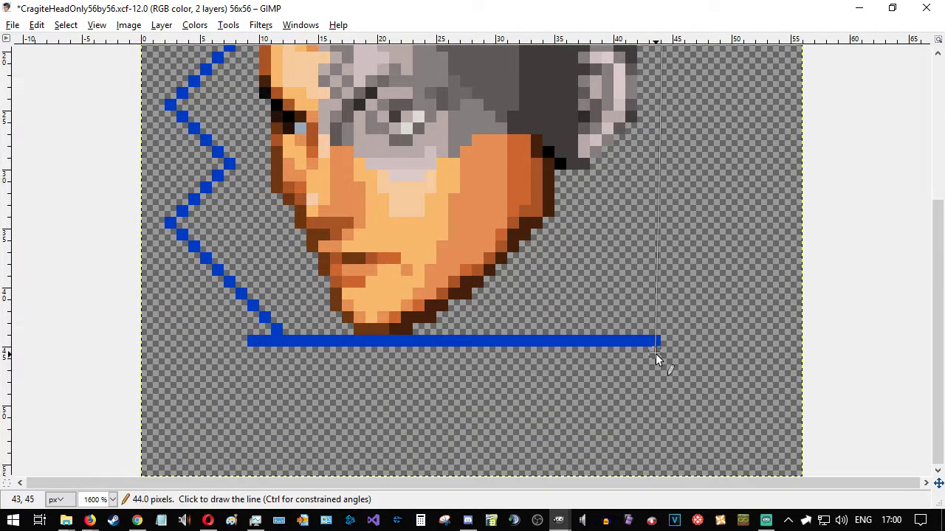
pyautogui.keyDown('shift'); pyautogui.click(654, 355); pyautogui.keyUp('shift')
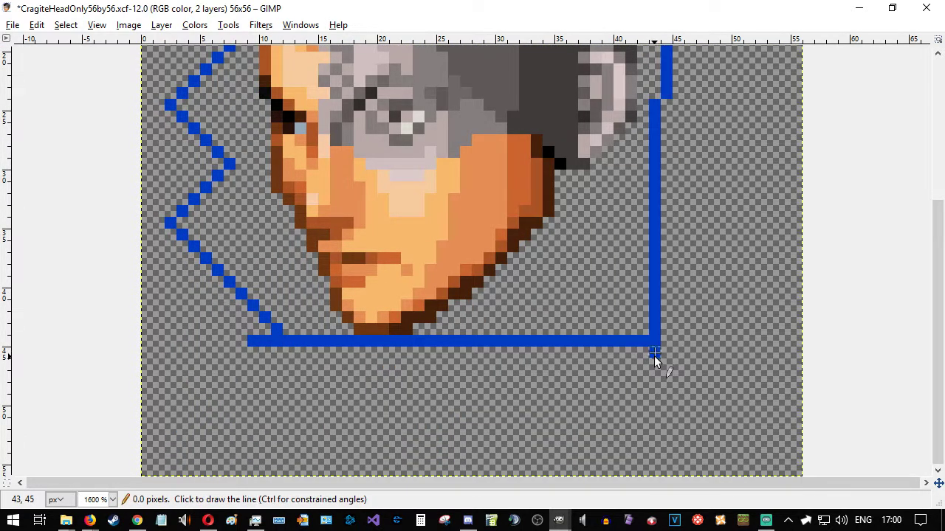
pyautogui.hotkey('ctrl', 'z')
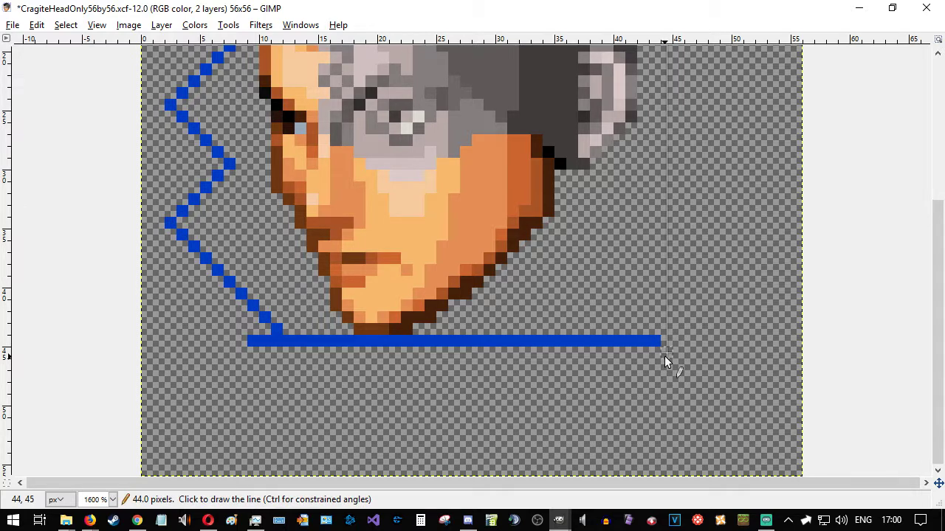
pyautogui.keyDown('shift'); pyautogui.click(665, 354); pyautogui.keyUp('shift')
# - Draw a straight blue vertical line in front of the face at x 7 down to y 45, and extend the chin line to meet it
pyautogui.scroll(5, 259, 327)
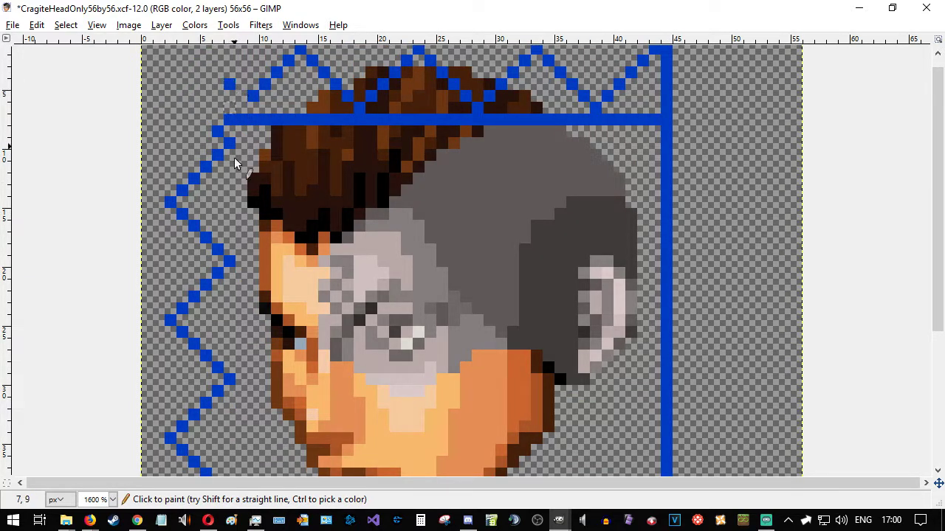
pyautogui.scroll(-5, 237, 298)
pyautogui.keyDown('shift'); pyautogui.click(225, 355); pyautogui.keyUp('shift')
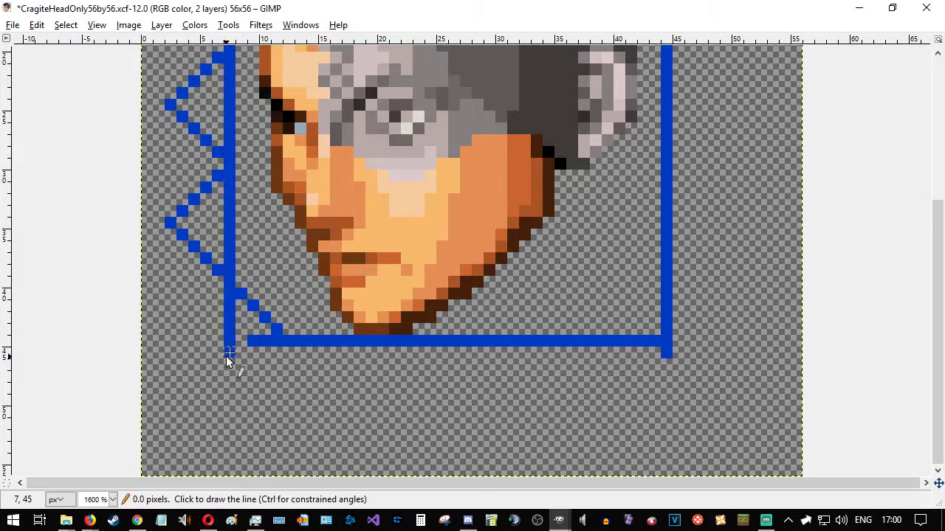
pyautogui.scroll(5, 288, 347)
pyautogui.scroll(-3, 288, 349)
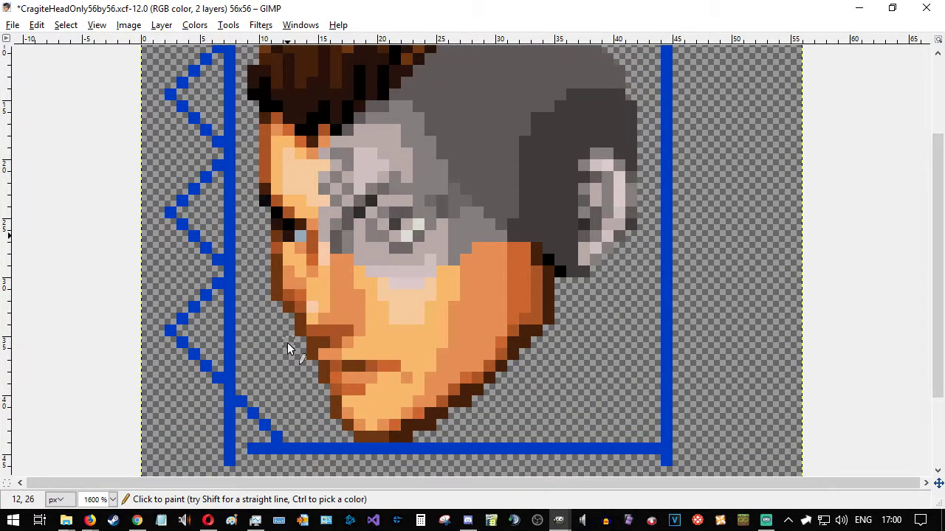
pyautogui.click(241, 448)
pyautogui.scroll(3, 258, 327)
pyautogui.scroll(-6, 258, 327)
pyautogui.scroll(6, 257, 327)
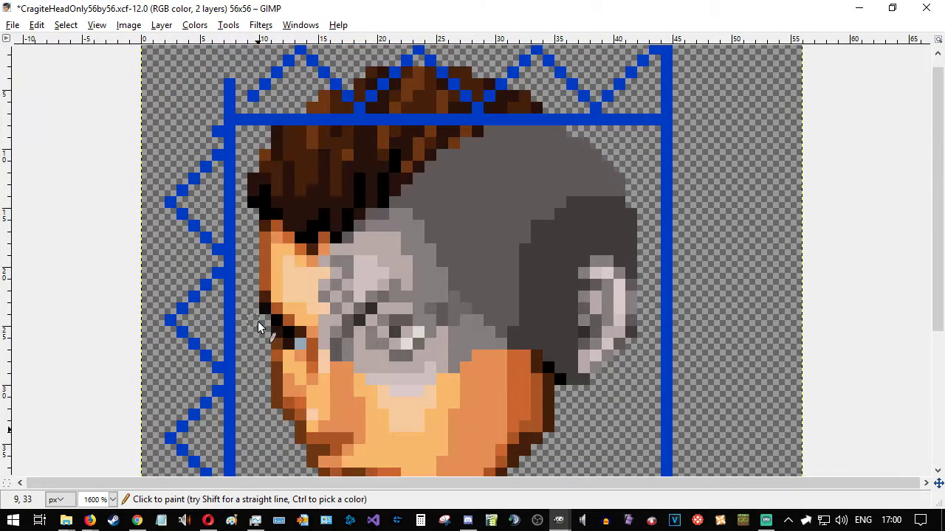
pyautogui.scroll(-3, 258, 327)
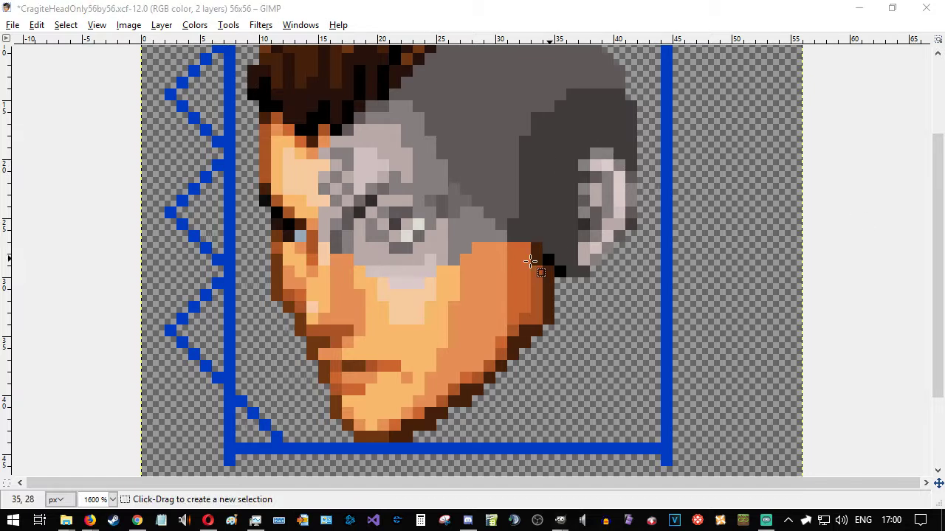
pyautogui.scroll(3, 237, 140)
pyautogui.moveTo(236, 141); pyautogui.dragTo(577, 380)
pyautogui.scroll(-5, 583, 347)
pyautogui.moveTo(565, 140); pyautogui.dragTo(667, 335)
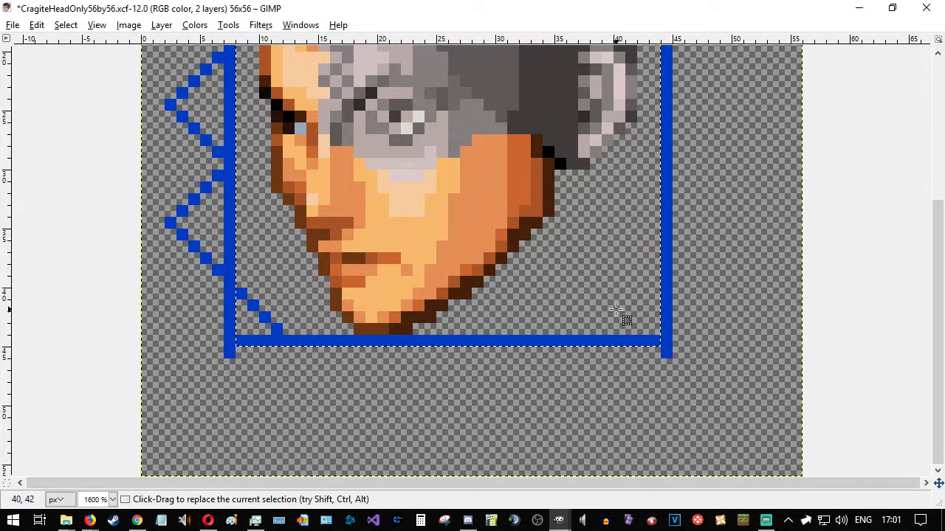
pyautogui.click(661, 323)
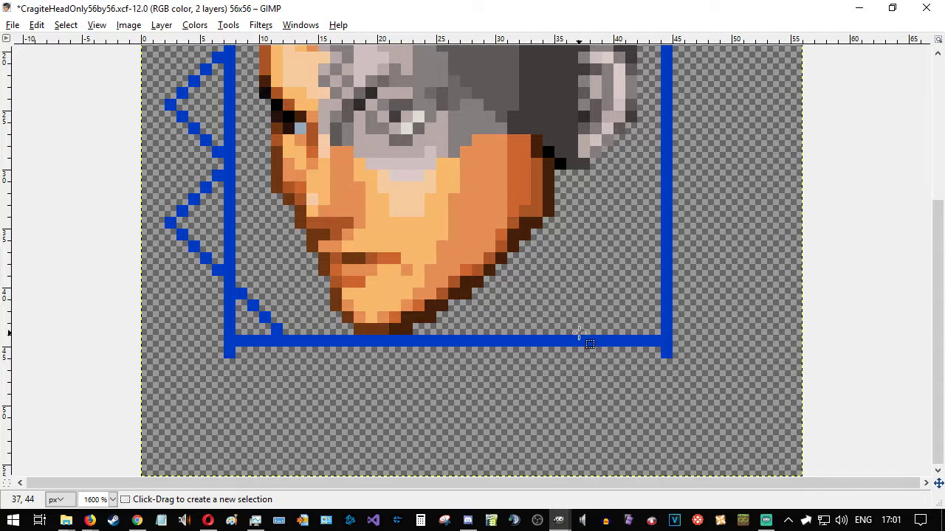
# - Select the rectangular head area just inside the blue frame lines, excluding the lines themselves, and copy it
pyautogui.scroll(5, 583, 340)
pyautogui.moveTo(236, 142); pyautogui.dragTo(579, 412)
pyautogui.scroll(-5, 631, 270)
pyautogui.moveTo(555, 159); pyautogui.dragTo(629, 316)
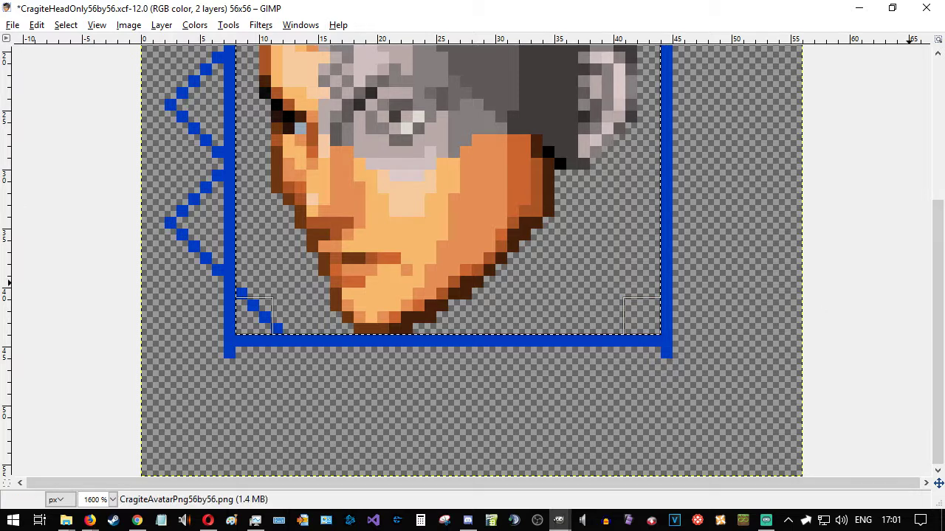
pyautogui.hotkey('ctrl', 'c')
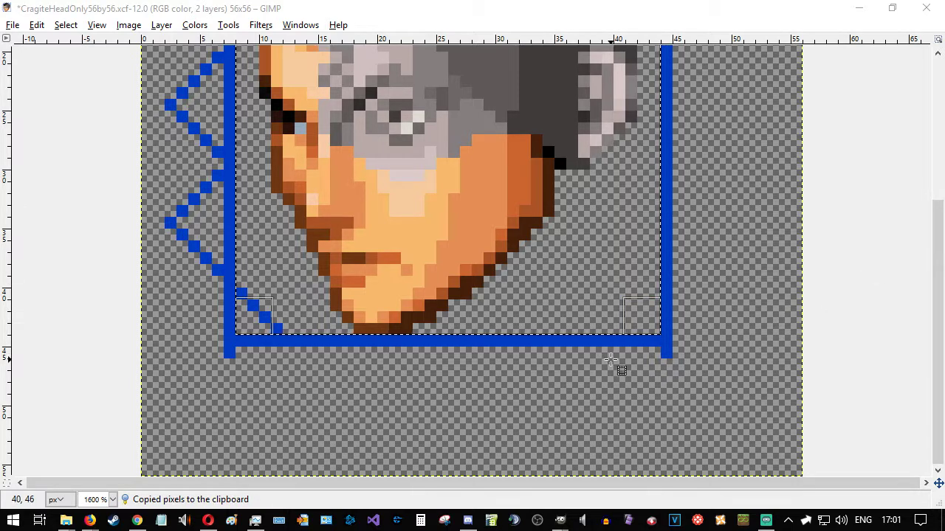
# - Create a new image 36 px wide and 36 px high
pyautogui.click(13, 24)
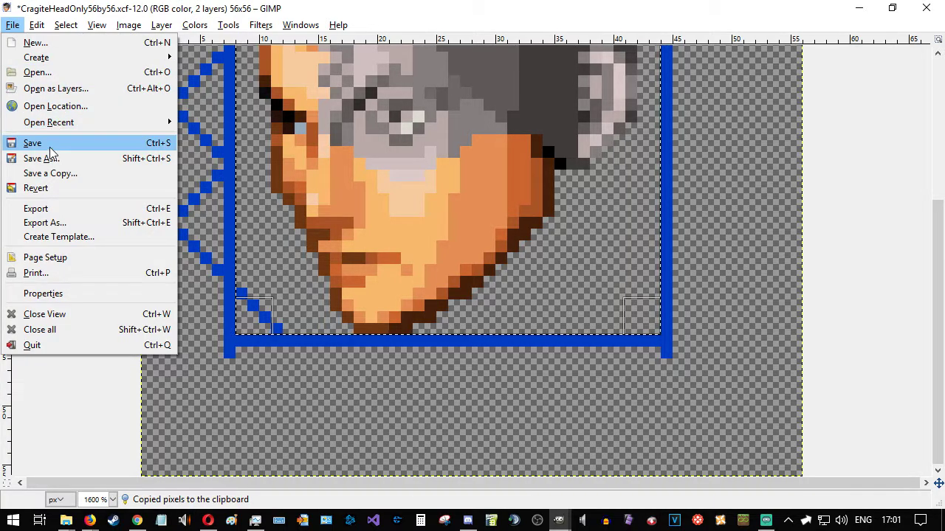
pyautogui.click(22, 45)
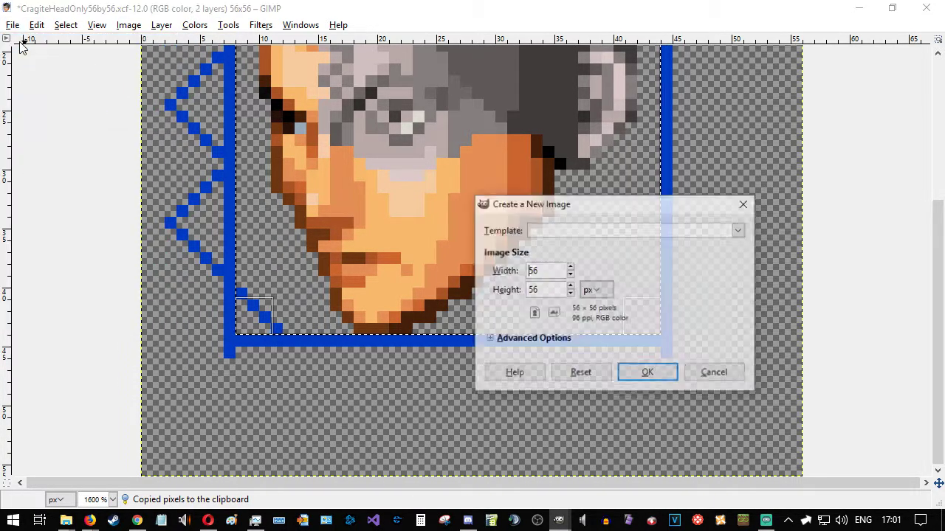
pyautogui.doubleClick(553, 271)
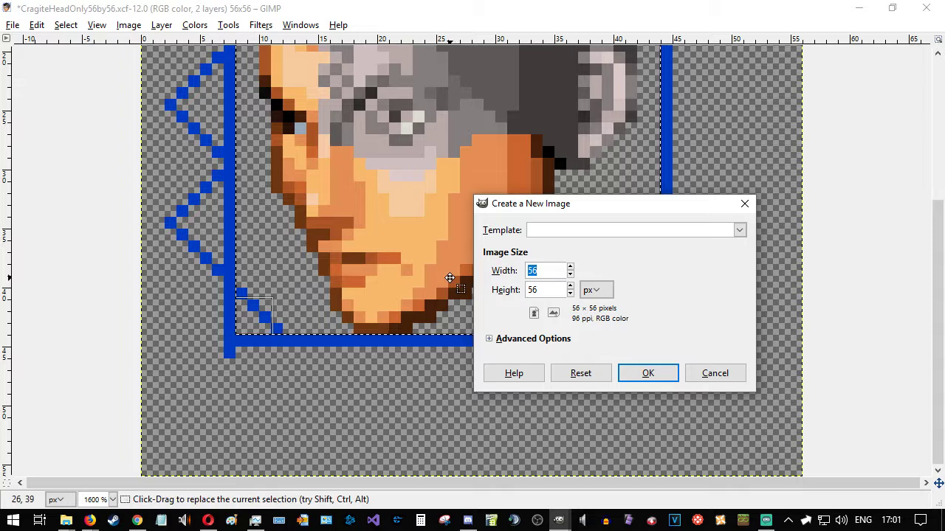
pyautogui.write('36')
pyautogui.press('Tab')
pyautogui.write('36')
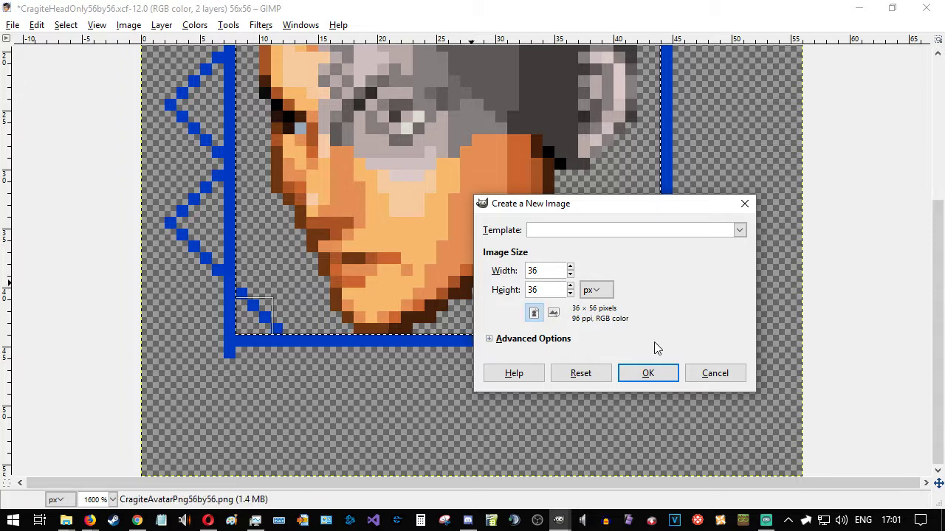
pyautogui.click(649, 380)
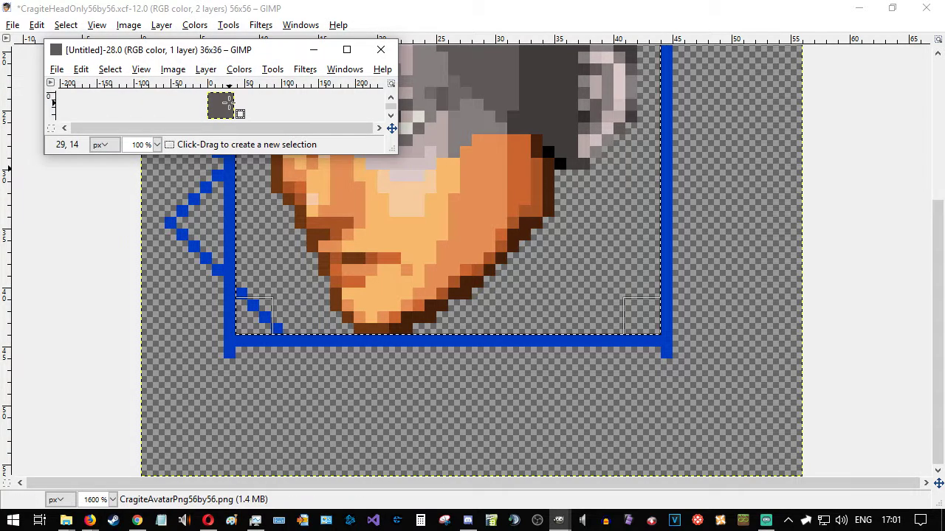
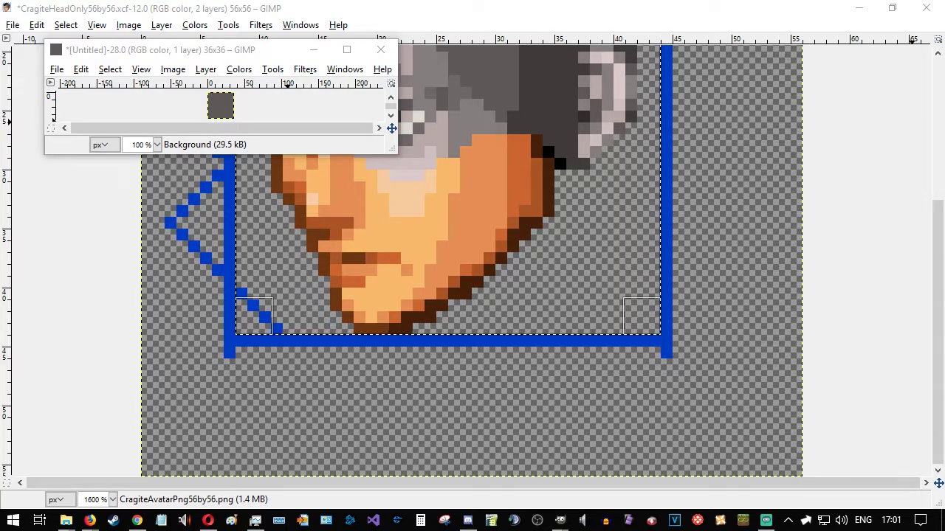
# - Clear the new image's background to transparency, then paste the copied head into it and anchor it
pyautogui.press('Delete')
pyautogui.hotkey('ctrl', 'v')
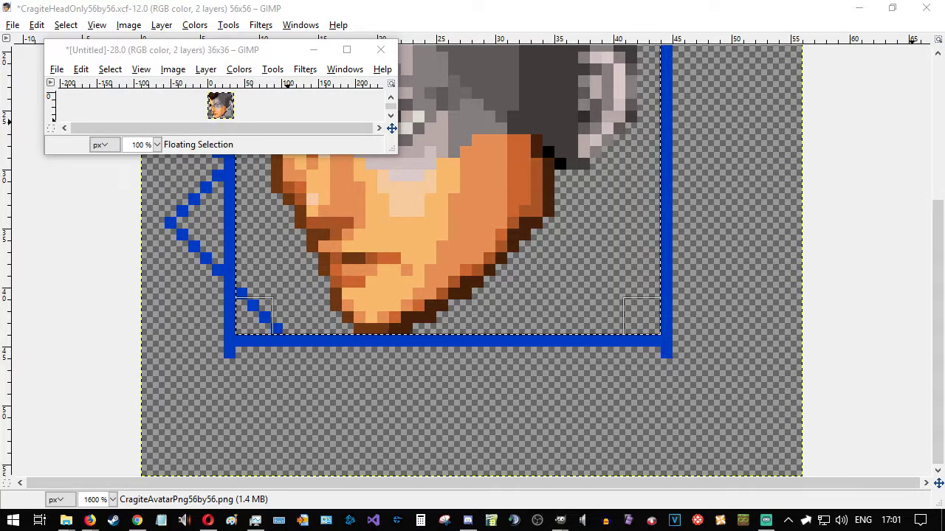
pyautogui.doubleClick(259, 50)
pyautogui.scroll(4, 372, 185)
pyautogui.click(622, 247)
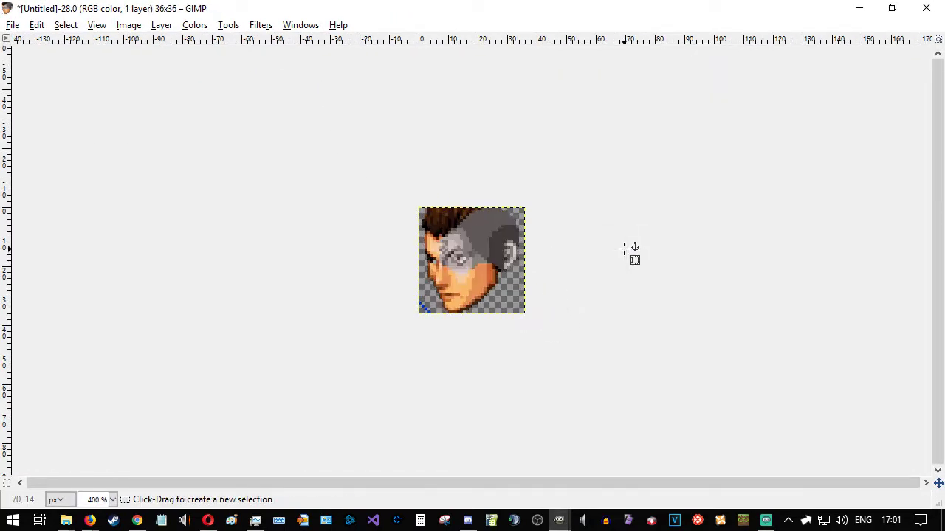
# - Erase the leftover blue zigzag pixels in the corner below the face and clear the selection
pyautogui.scroll(2, 531, 350)
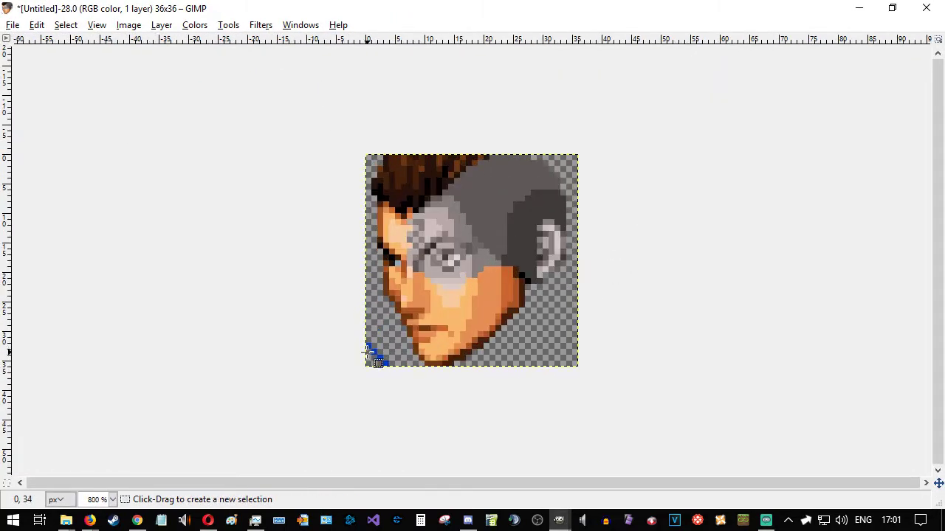
pyautogui.moveTo(389, 338); pyautogui.dragTo(305, 402)
pyautogui.press('Delete')
pyautogui.click(218, 295)
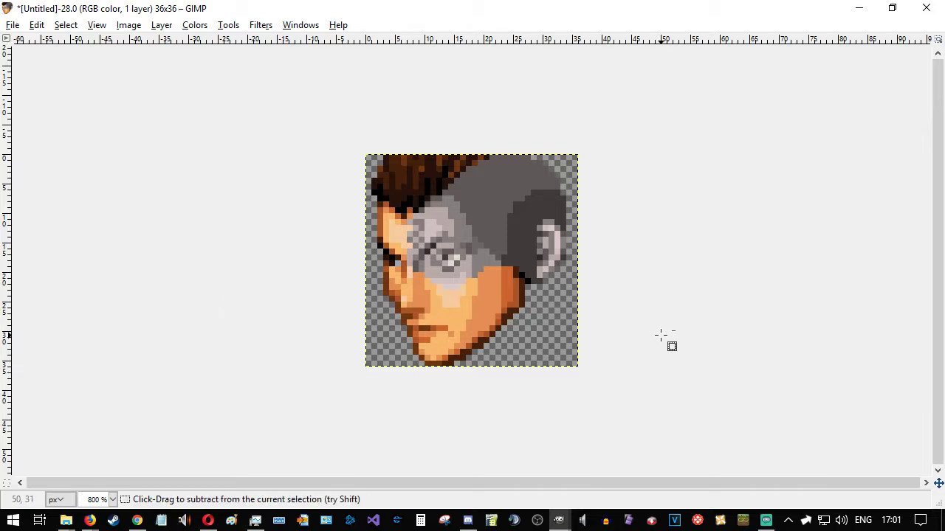
pyautogui.scroll(-1, 660, 336)
pyautogui.scroll(-2, 661, 336)
pyautogui.scroll(4, 661, 336)
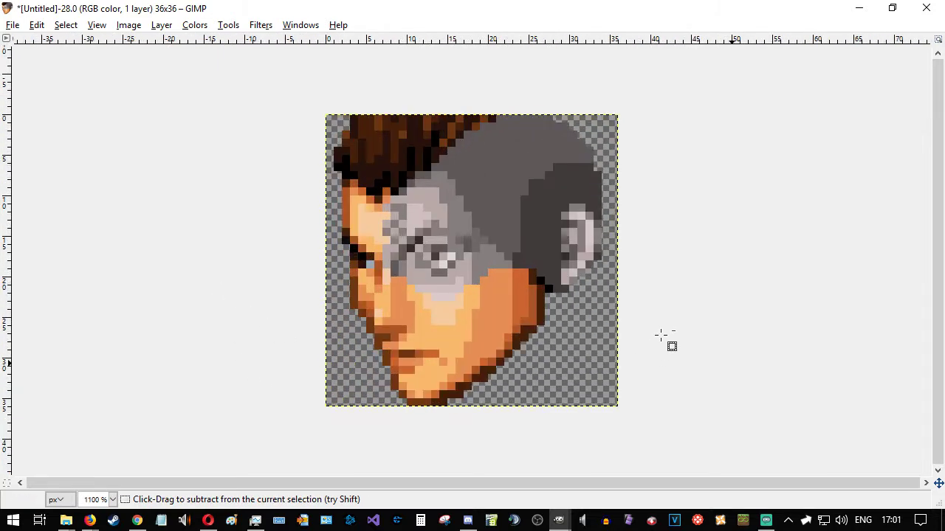
pyautogui.scroll(-7, 661, 335)
pyautogui.scroll(3, 661, 336)
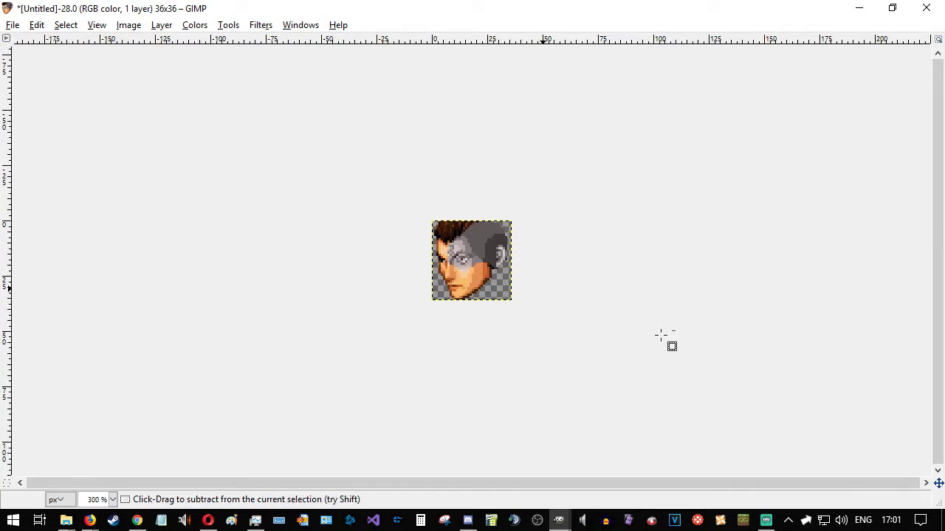
# - Save the image as SubBadge1v1at36x36.xcf in the Emojis folder
pyautogui.hotkey('ctrl', 's')
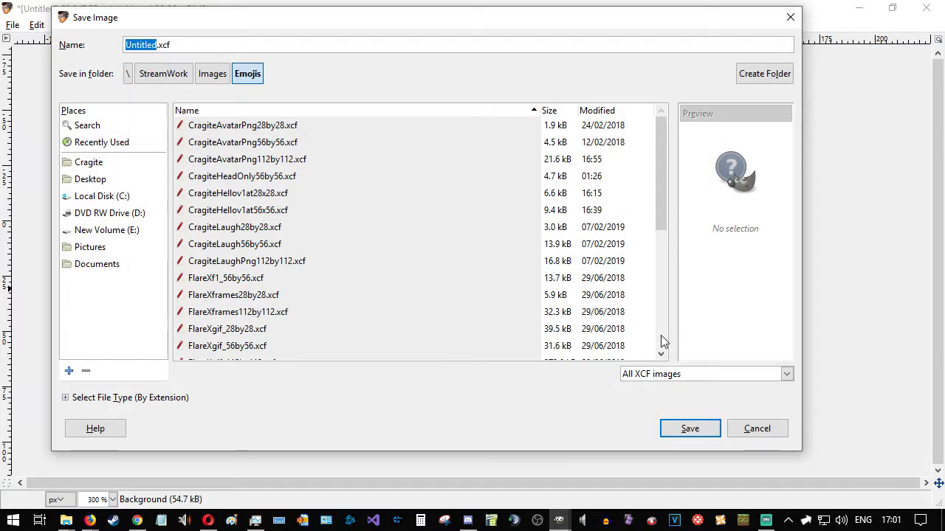
pyautogui.write('SubBadge')
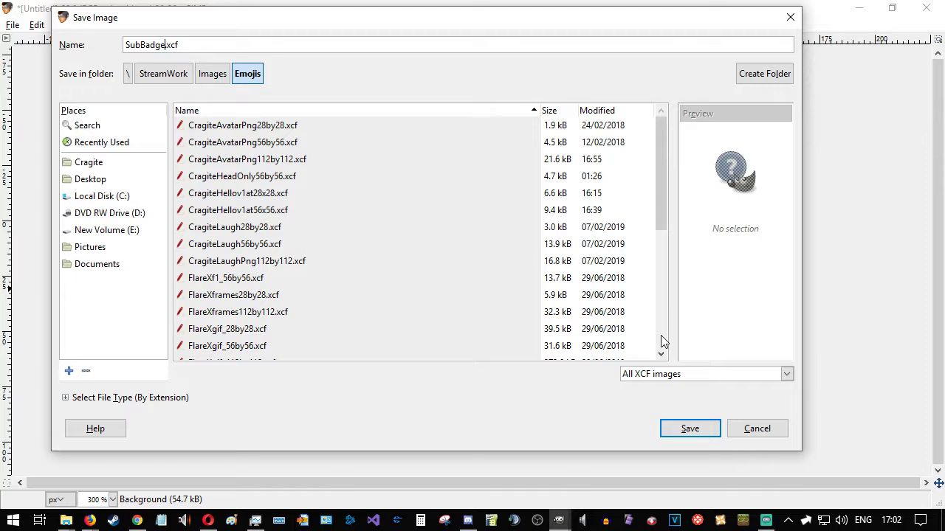
pyautogui.write('1v1at36x36')
pyautogui.press('Return')
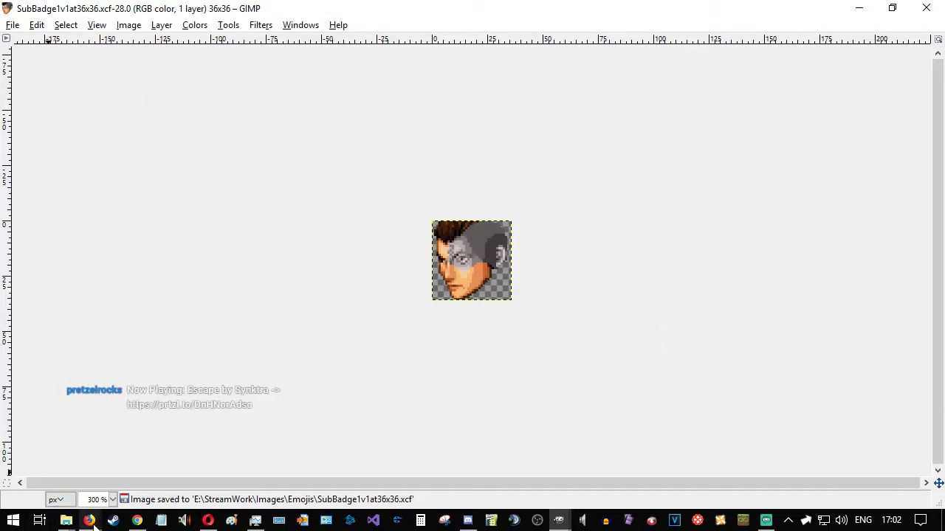
# - Switch to Firefox and check the required image sizes on the Twitch Loyalty Badges page
pyautogui.moveTo(89, 520)
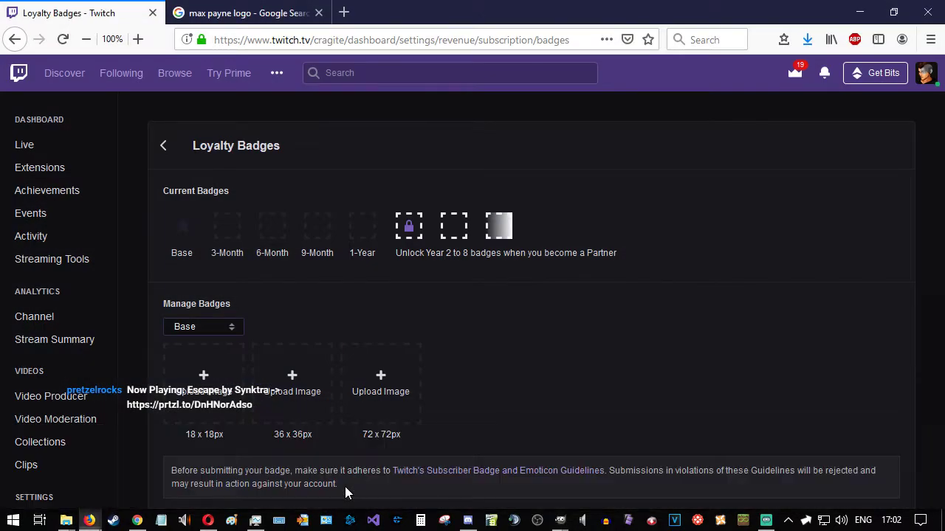
pyautogui.click(345, 484)
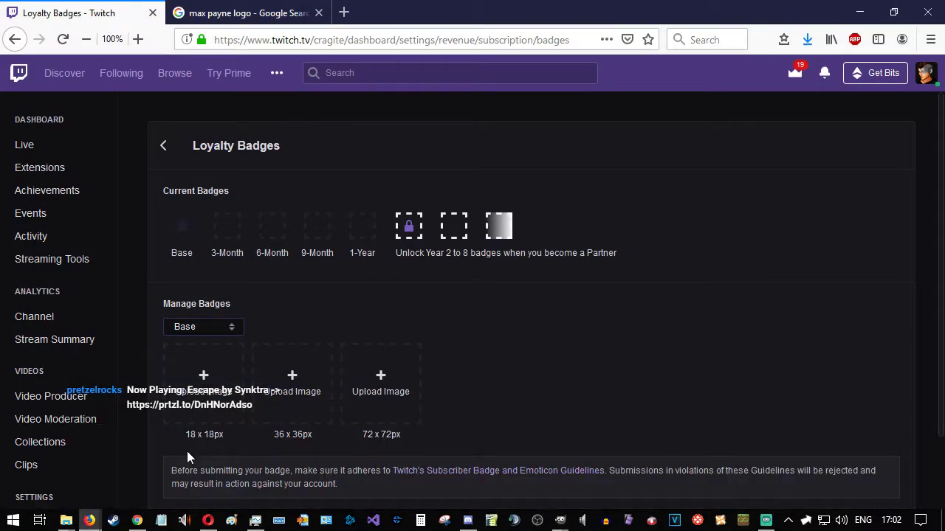
pyautogui.moveTo(89, 520)
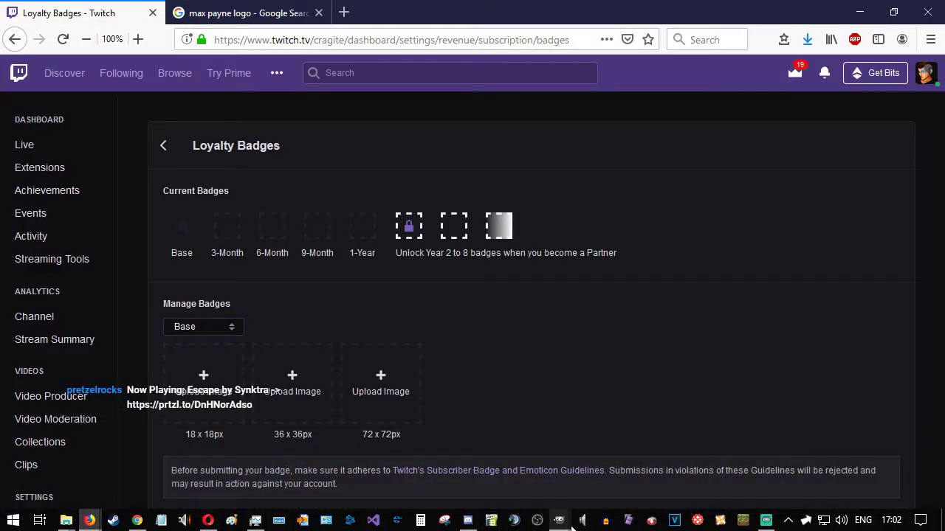
# - Switch to GIMP and open CragiteAvatarPng28by28.xcf from the Emojis folder in a maximized window
pyautogui.moveTo(559, 520)
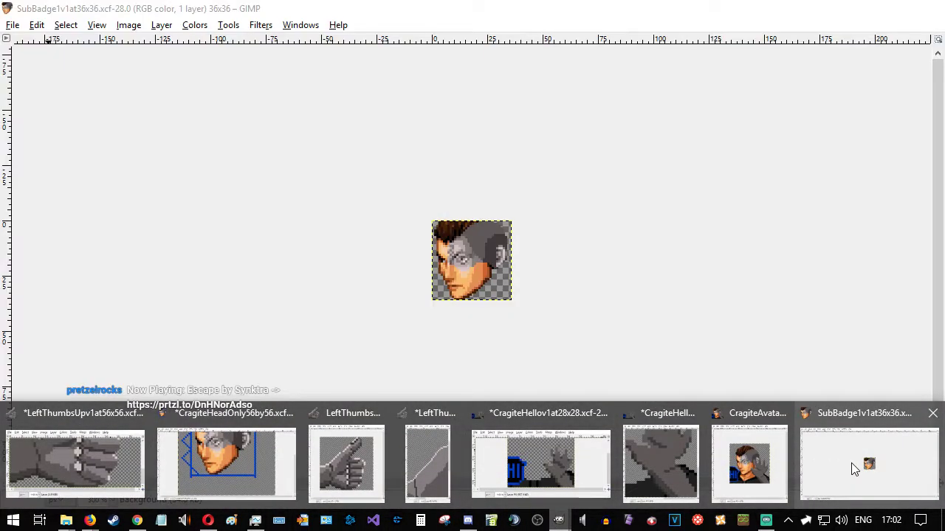
pyautogui.click(851, 462)
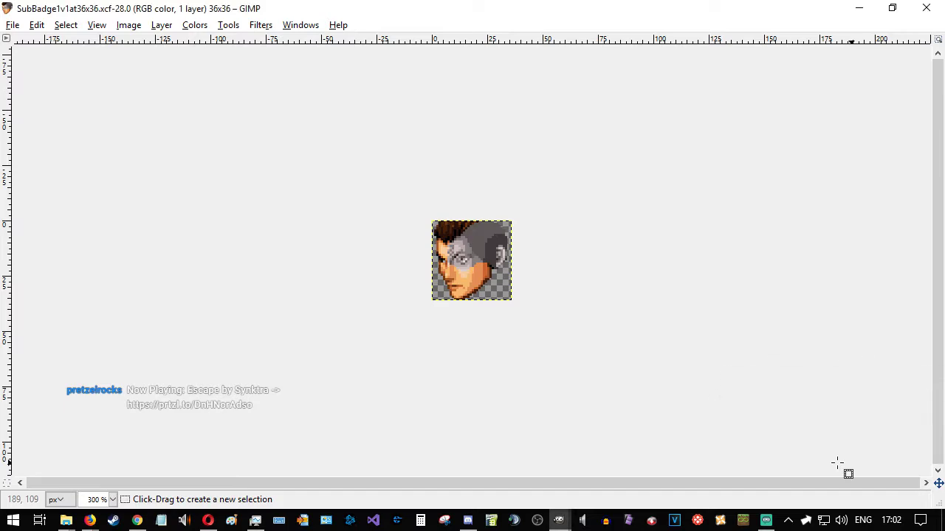
pyautogui.click(12, 25)
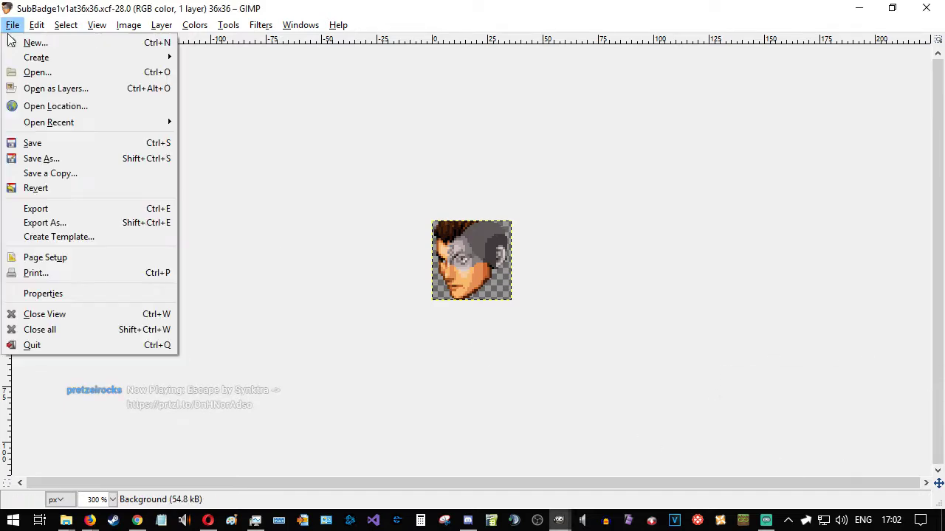
pyautogui.click(33, 73)
pyautogui.scroll(2, 285, 273)
pyautogui.scroll(10, 288, 258)
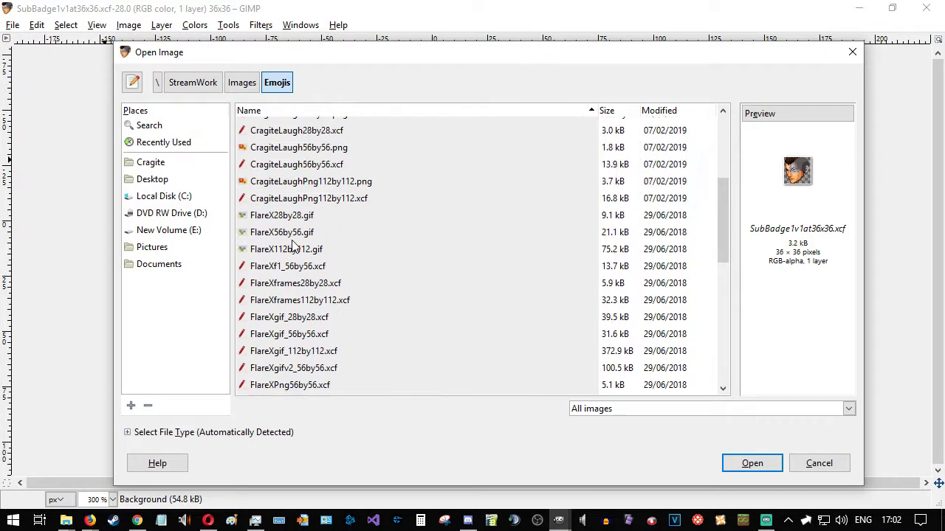
pyautogui.click(330, 127)
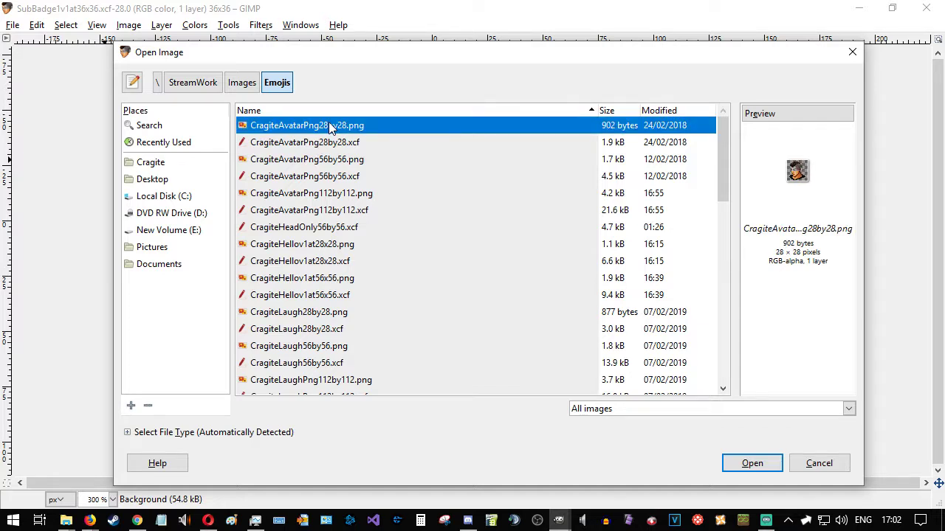
pyautogui.click(336, 142)
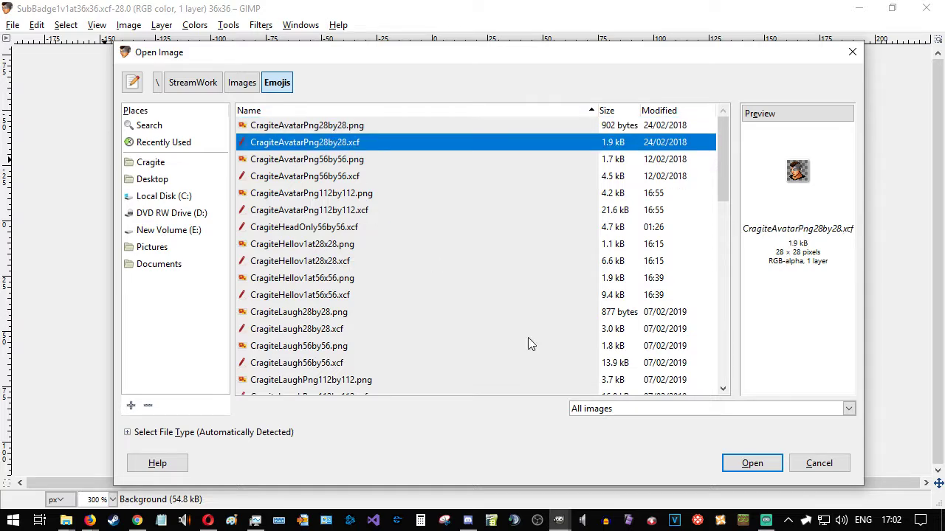
pyautogui.click(749, 463)
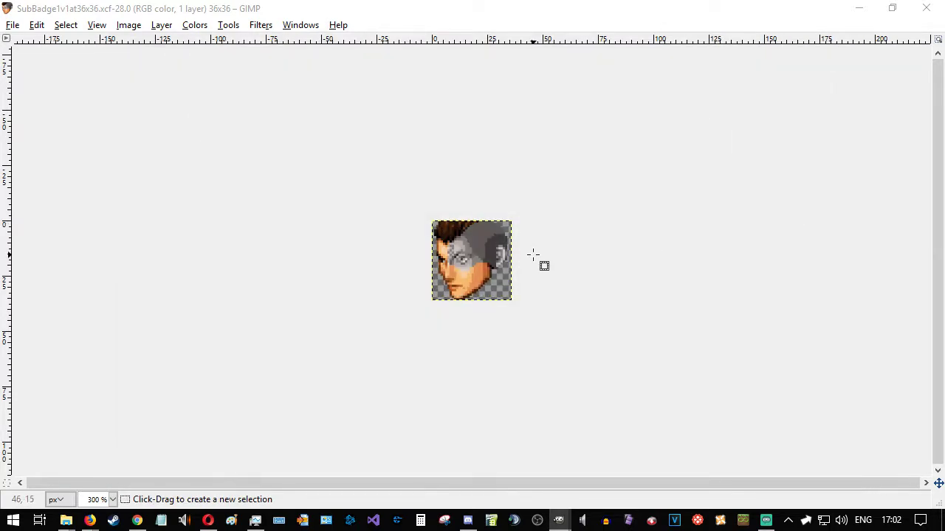
pyautogui.moveTo(559, 520)
pyautogui.click(855, 470)
pyautogui.moveTo(307, 109); pyautogui.dragTo(347, 2)
# - Delete the black shoulder areas on both sides of the avatar's neck and clear the selection
pyautogui.scroll(7, 509, 255)
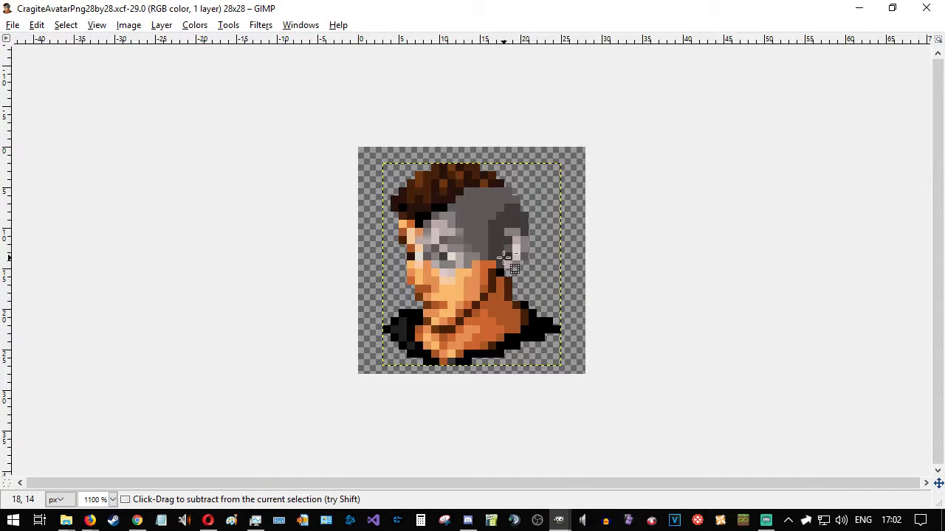
pyautogui.scroll(1, 504, 256)
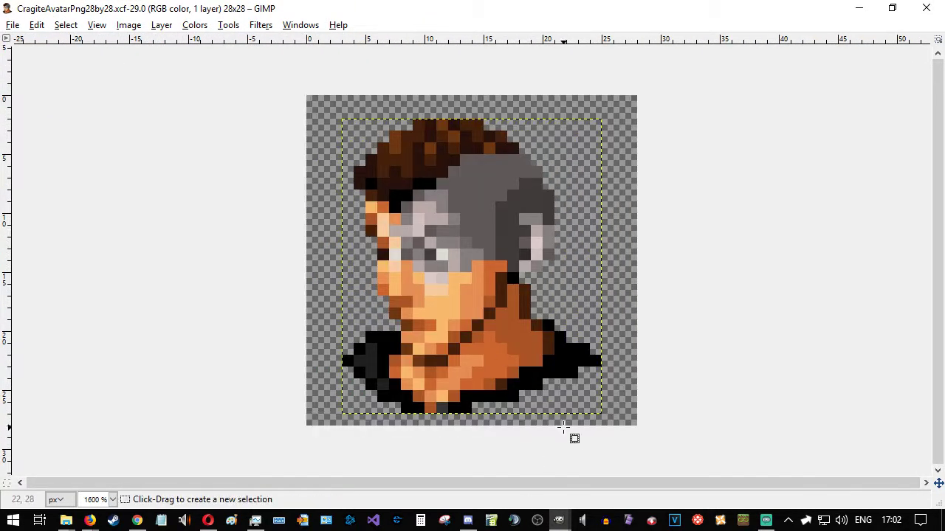
pyautogui.moveTo(509, 287); pyautogui.dragTo(660, 448)
pyautogui.press('Delete')
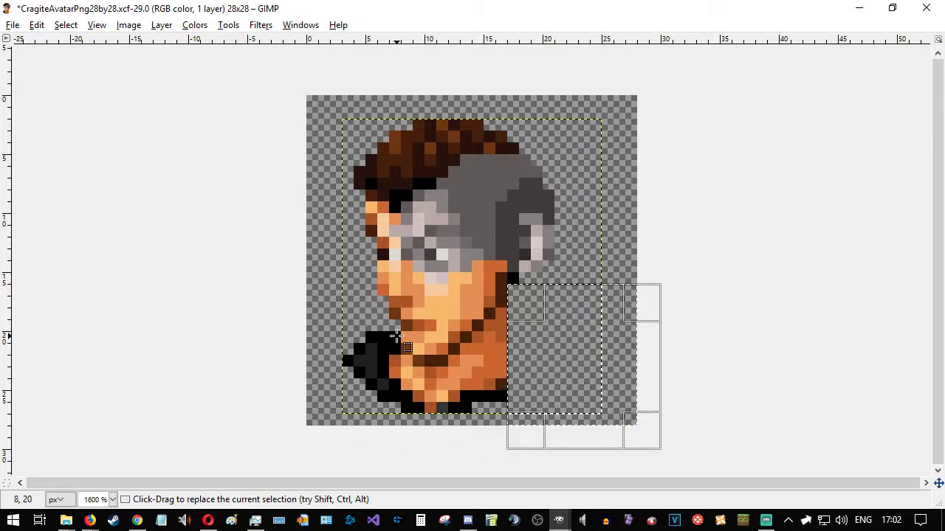
pyautogui.moveTo(401, 331); pyautogui.dragTo(187, 472)
pyautogui.press('Delete')
pyautogui.click(414, 371)
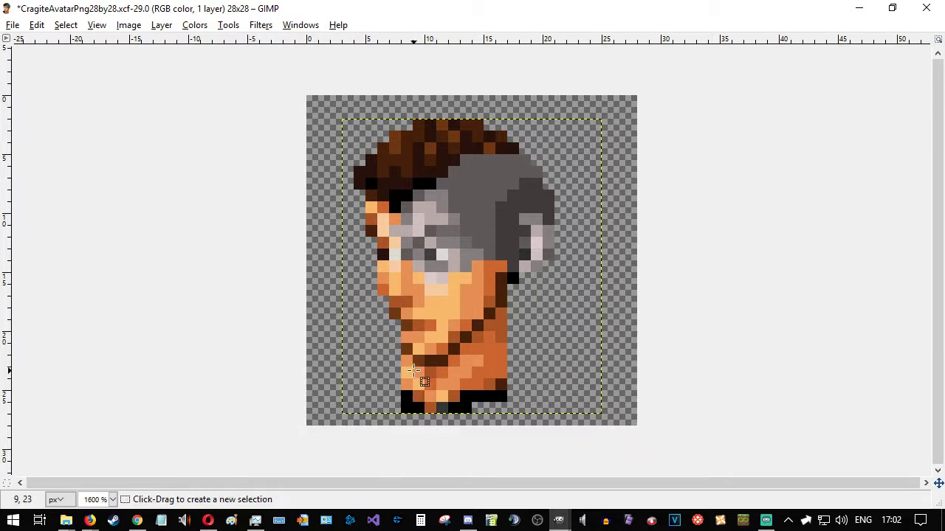
# - Delete the collar and lower neck pixels beneath the chin and clear the selection
pyautogui.moveTo(413, 354); pyautogui.dragTo(353, 447)
pyautogui.press('Delete')
pyautogui.click(410, 378)
pyautogui.moveTo(410, 377); pyautogui.dragTo(648, 447)
pyautogui.press('Delete')
pyautogui.click(505, 382)
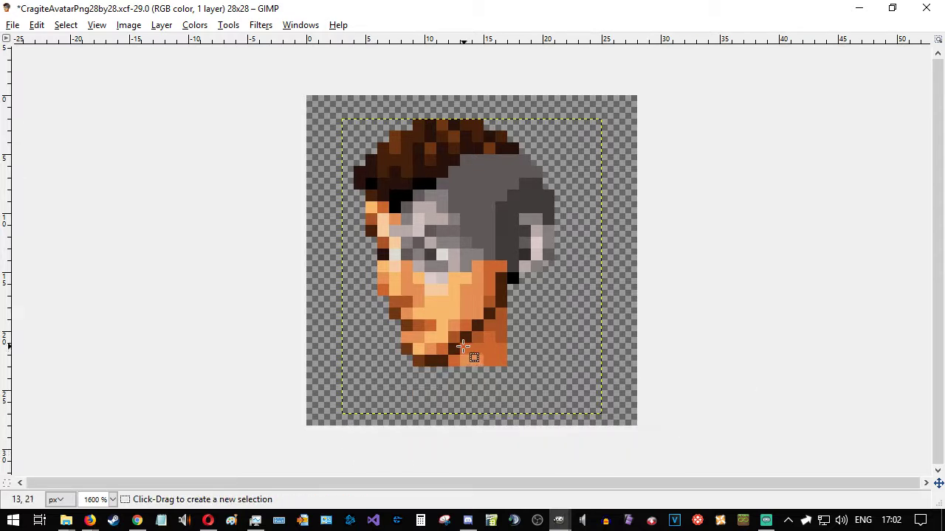
# - Delete the remaining neck pixels stepwise along the underside of the jawline, leaving only the head
pyautogui.moveTo(448, 356); pyautogui.dragTo(612, 402)
pyautogui.press('Delete')
pyautogui.moveTo(462, 348); pyautogui.dragTo(603, 388)
pyautogui.press('Delete')
pyautogui.click(679, 344)
pyautogui.moveTo(474, 332); pyautogui.dragTo(548, 375)
pyautogui.press('Delete')
pyautogui.click(601, 365)
pyautogui.moveTo(492, 327); pyautogui.dragTo(537, 359)
pyautogui.press('Delete')
pyautogui.click(592, 348)
pyautogui.moveTo(490, 303); pyautogui.dragTo(552, 376)
pyautogui.click(553, 376)
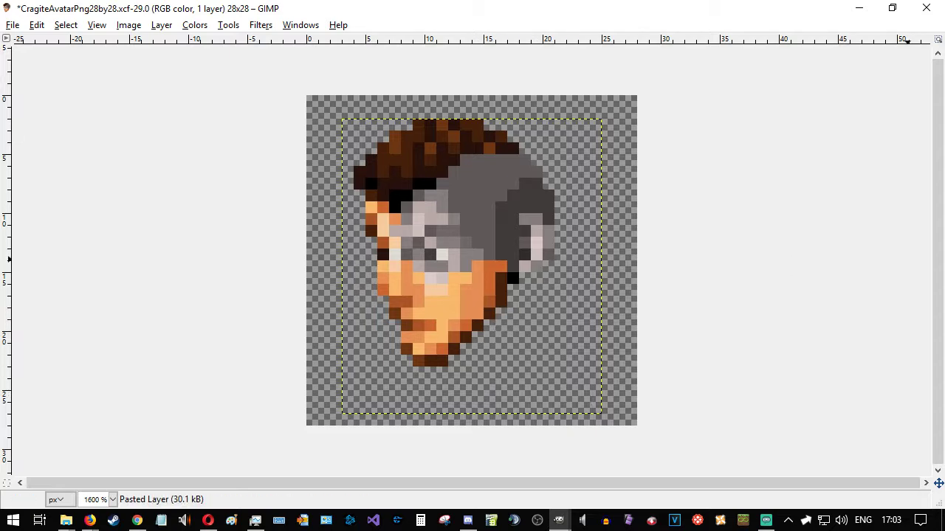
# - Add a new layer and pencil a blue zigzag of single pixels beside the face, from chin level upward, counting 18 rows
pyautogui.moveTo(731, 15); pyautogui.dragTo(341, 352)
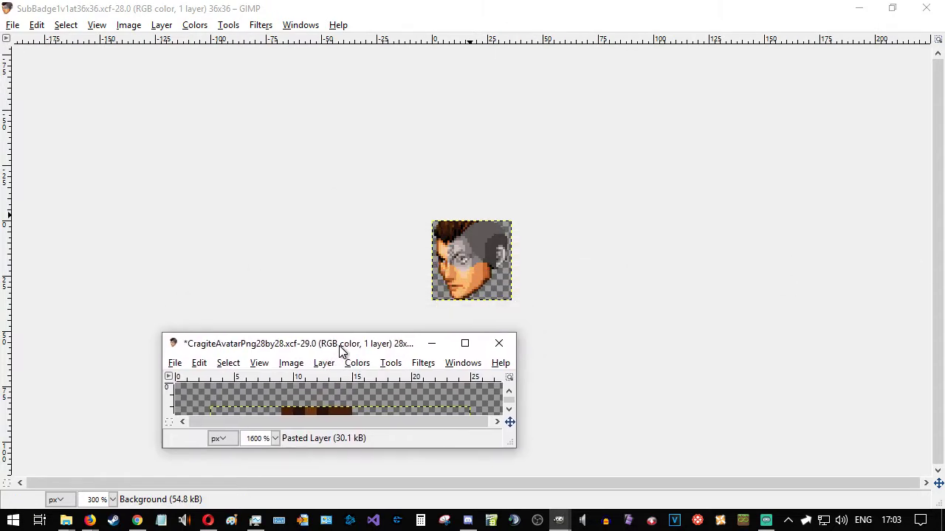
pyautogui.doubleClick(339, 346)
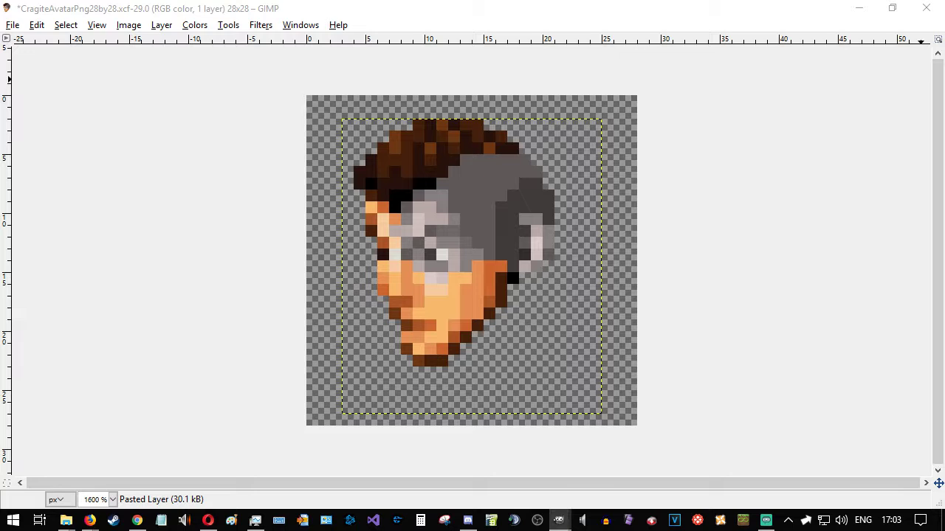
pyautogui.press('Return')
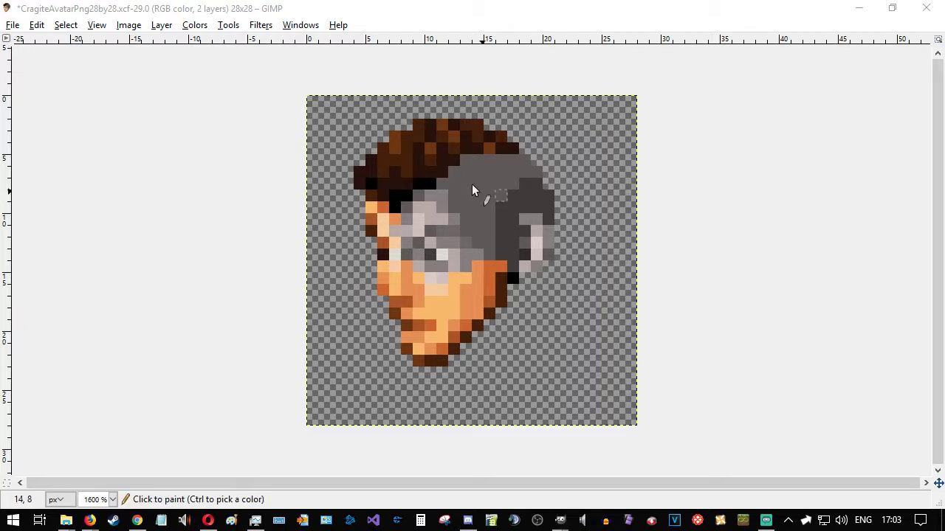
pyautogui.click(370, 360)
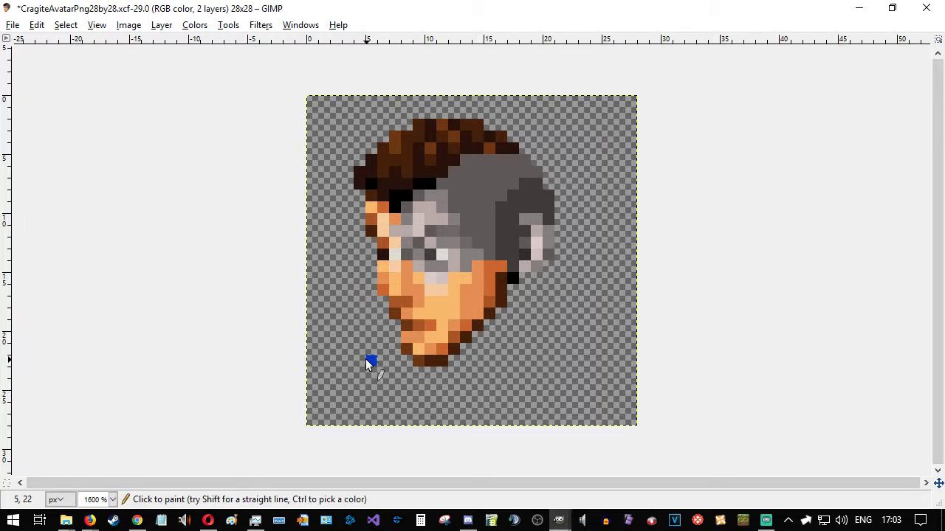
pyautogui.moveTo(358, 352); pyautogui.dragTo(325, 314)
pyautogui.click(329, 246)
pyautogui.click(328, 219)
pyautogui.click(332, 207)
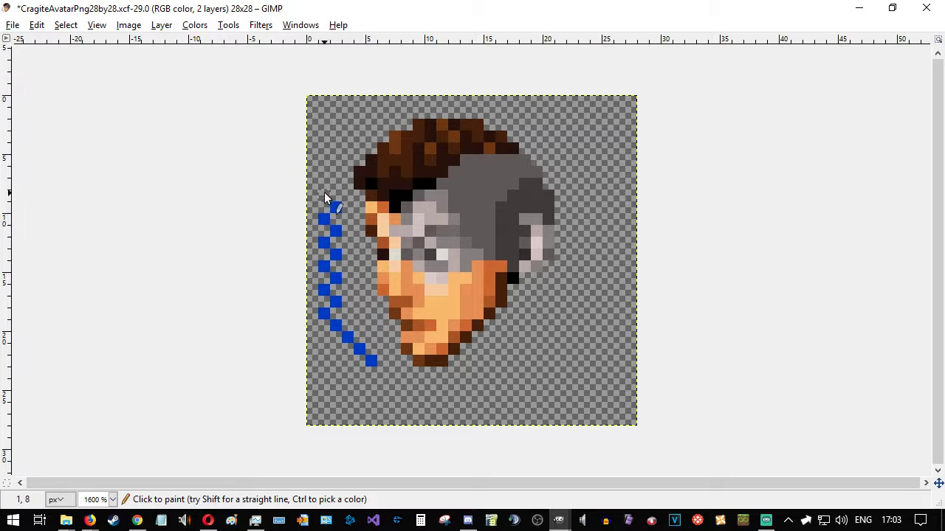
pyautogui.click(326, 193)
pyautogui.click(337, 185)
pyautogui.click(327, 173)
pyautogui.click(333, 158)
# - Draw straight horizontal blue guide lines directly above and below the 18 counted rows
pyautogui.click(313, 149)
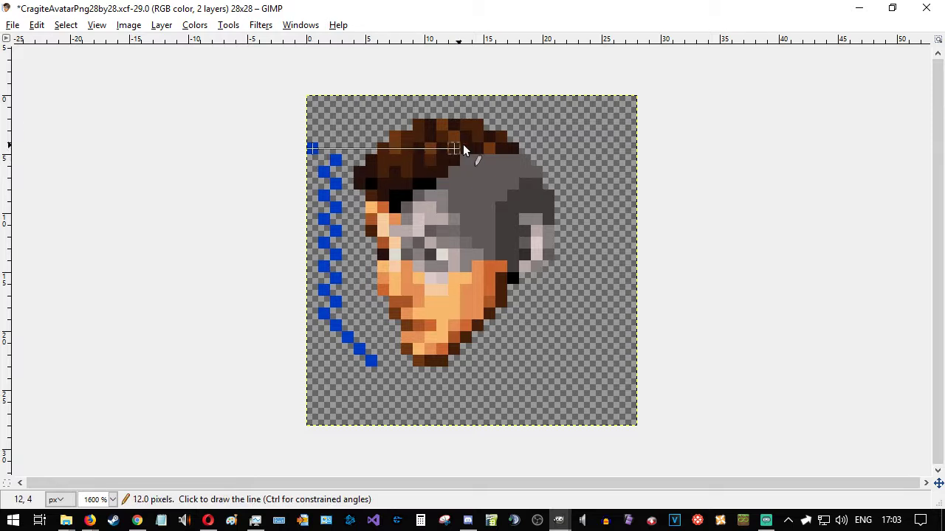
pyautogui.keyDown('shift'); pyautogui.click(607, 147); pyautogui.keyUp('shift')
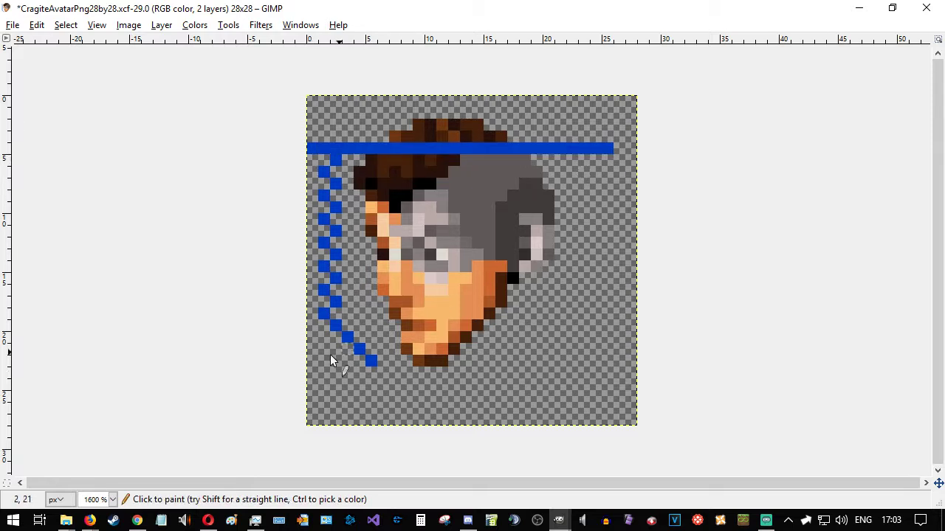
pyautogui.click(309, 370)
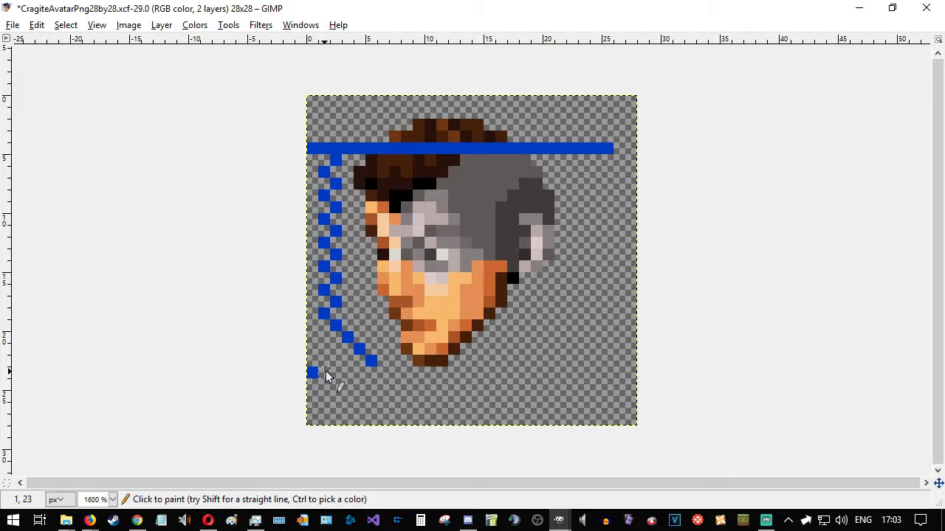
pyautogui.keyDown('shift'); pyautogui.click(610, 375); pyautogui.keyUp('shift')
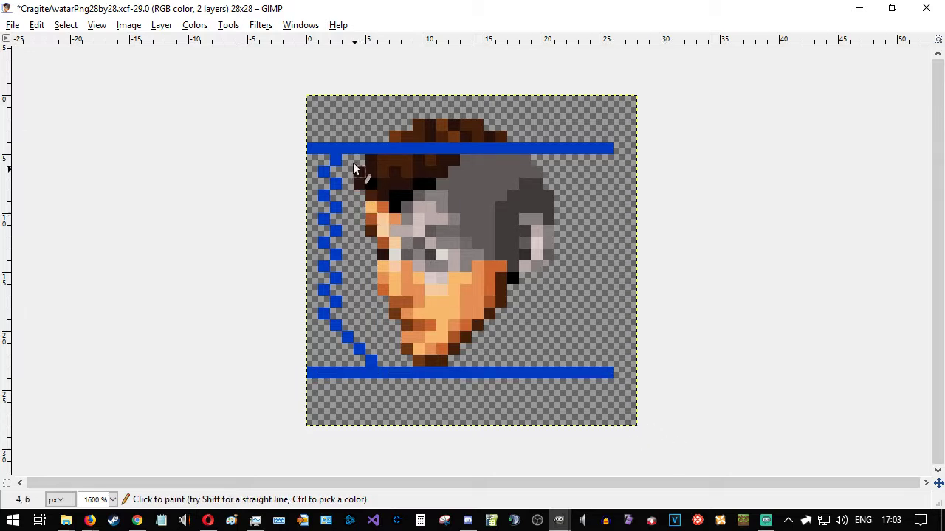
# - Pencil a blue zigzag of single pixels above the hair to count 18 columns, undoing the stray strokes
pyautogui.moveTo(360, 133)
pyautogui.mouseDown()
pyautogui.moveTo(386, 111)
pyautogui.moveTo(408, 112)
pyautogui.mouseUp()
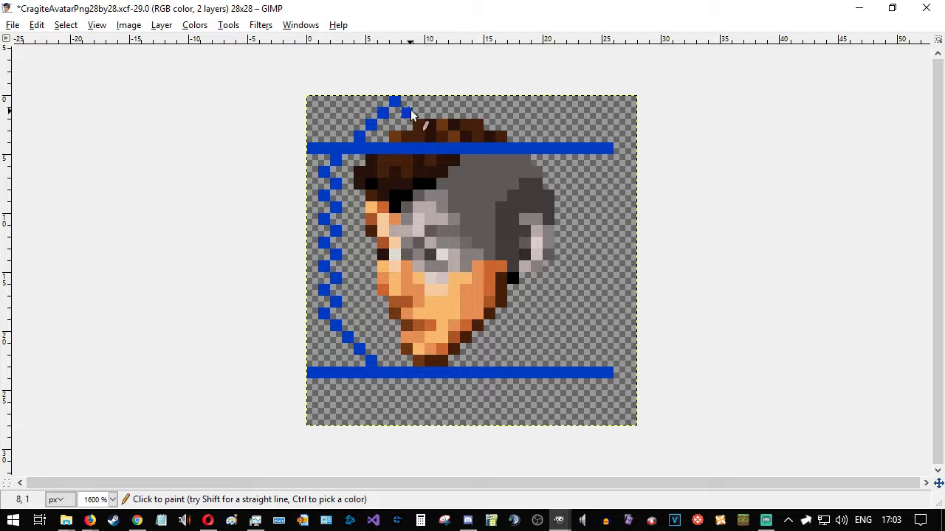
pyautogui.click(422, 110)
pyautogui.hotkey('ctrl', 'z')
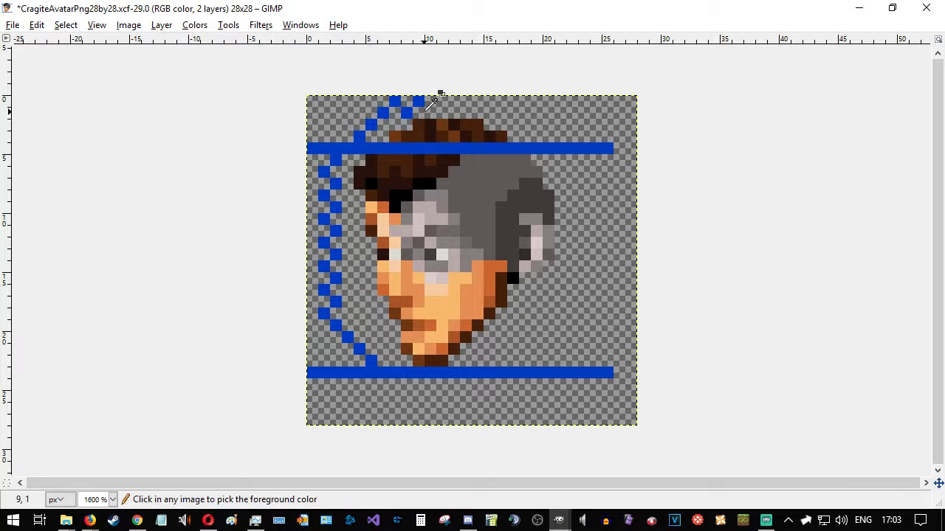
pyautogui.click(428, 110)
pyautogui.click(438, 102)
pyautogui.click(450, 112)
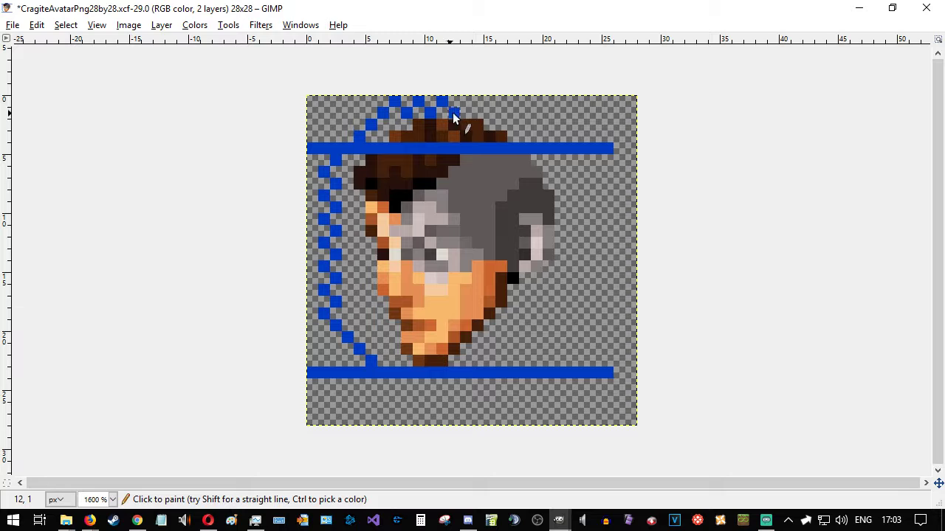
pyautogui.moveTo(467, 103)
pyautogui.mouseDown()
pyautogui.moveTo(471, 112)
pyautogui.moveTo(499, 108)
pyautogui.mouseUp()
pyautogui.click(513, 102)
pyautogui.click(521, 113)
pyautogui.click(534, 101)
pyautogui.click(550, 113)
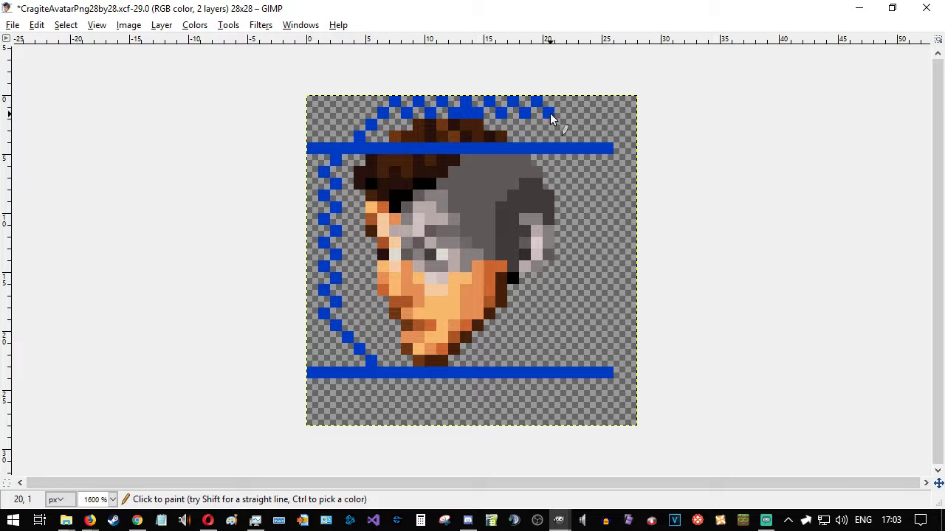
pyautogui.click(561, 103)
pyautogui.moveTo(567, 104); pyautogui.dragTo(565, 159)
pyautogui.hotkey('ctrl', 'z')
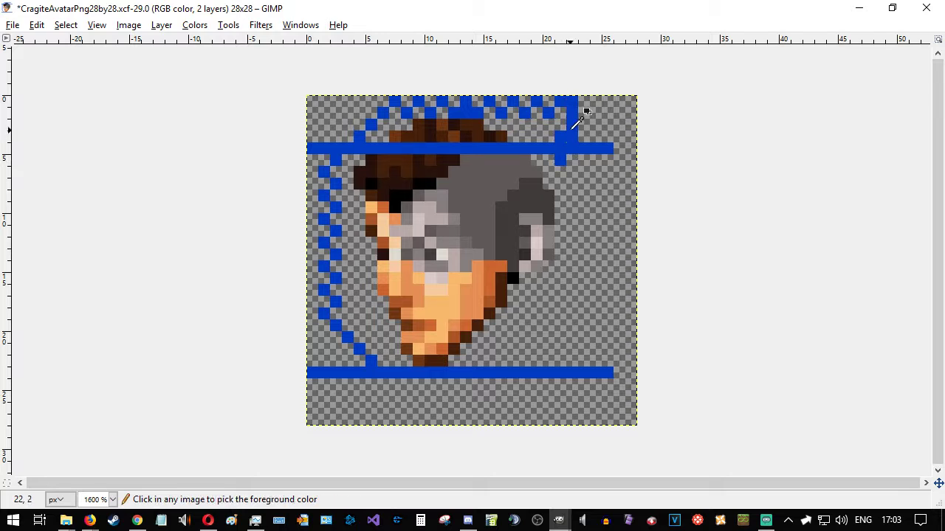
# - Draw straight vertical blue guide lines on both sides of the head, enclosing the 18 counted columns
pyautogui.click(573, 102)
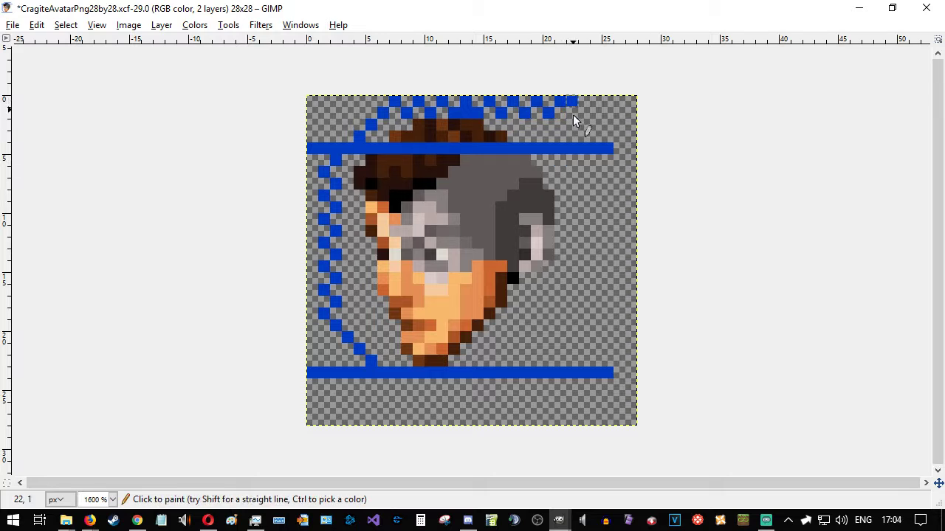
pyautogui.keyDown('shift'); pyautogui.click(574, 384); pyautogui.keyUp('shift')
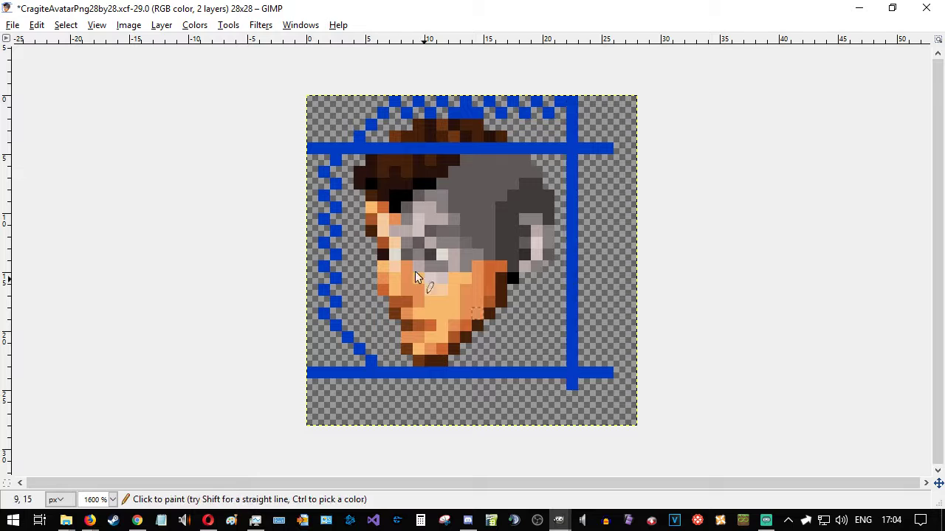
pyautogui.click(348, 100)
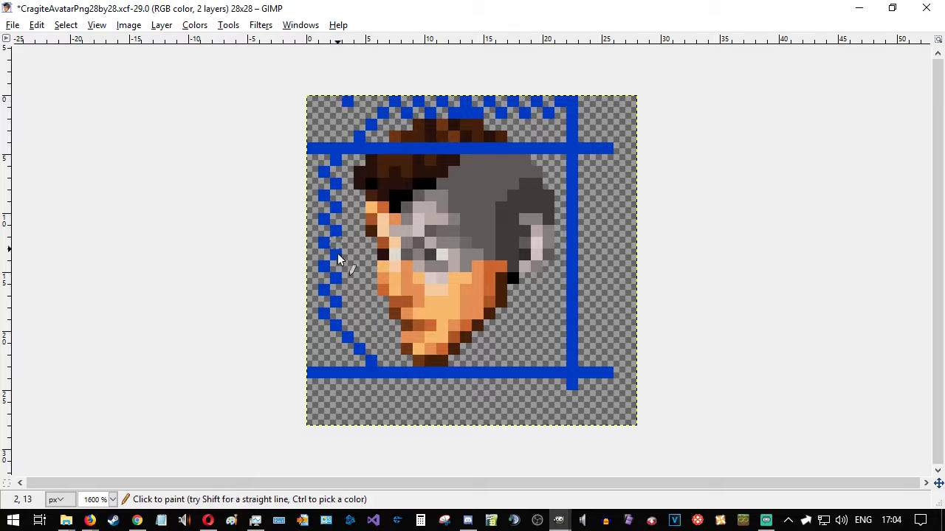
pyautogui.keyDown('shift'); pyautogui.click(346, 387); pyautogui.keyUp('shift')
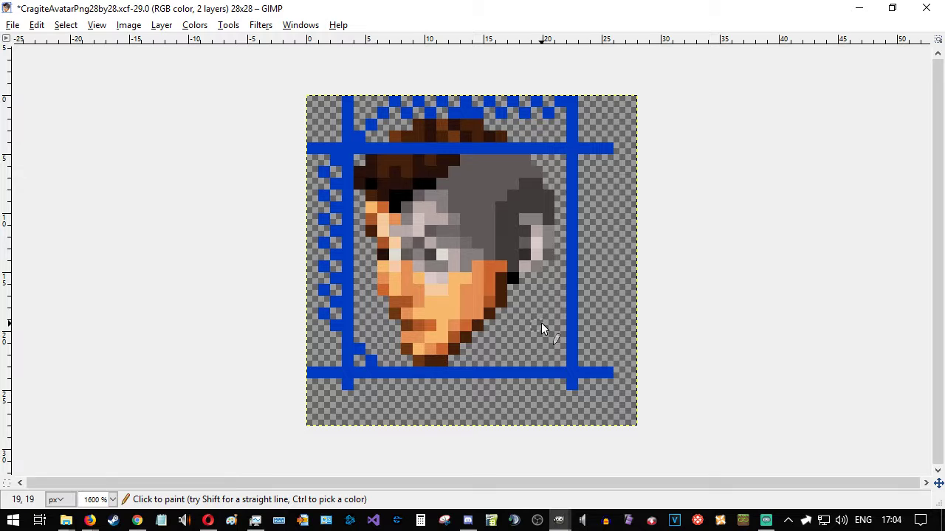
pyautogui.click(454, 124)
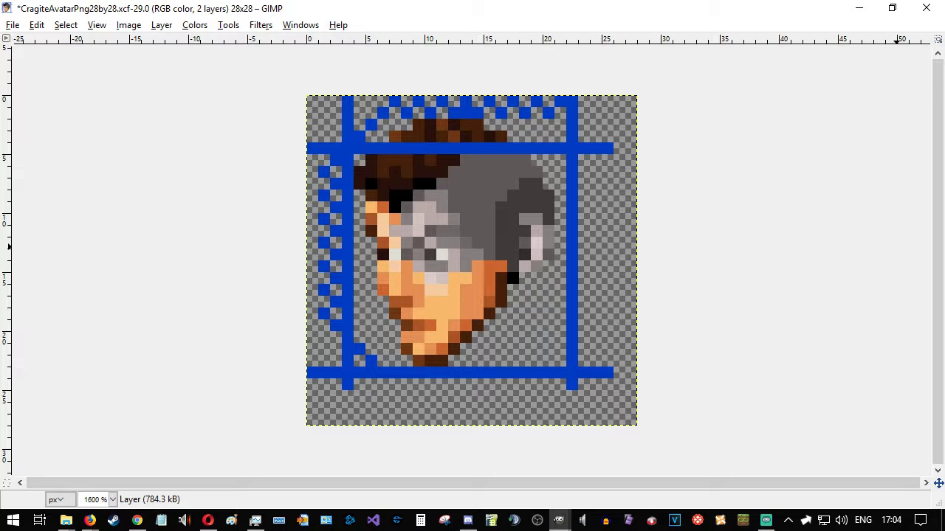
# - Select the 18x18 area inside the blue guide lines and crop the image to the selection
pyautogui.press('r')
pyautogui.moveTo(355, 153); pyautogui.dragTo(565, 364)
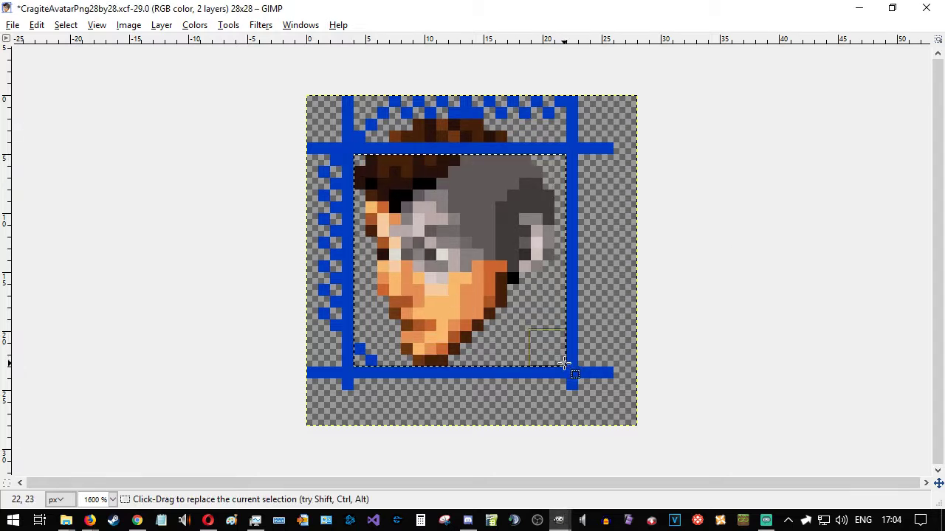
pyautogui.click(128, 26)
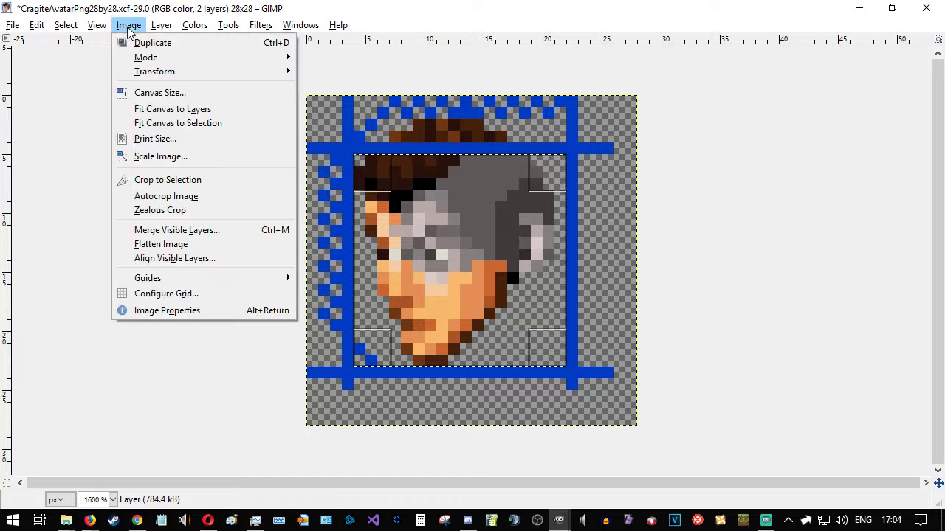
pyautogui.click(169, 182)
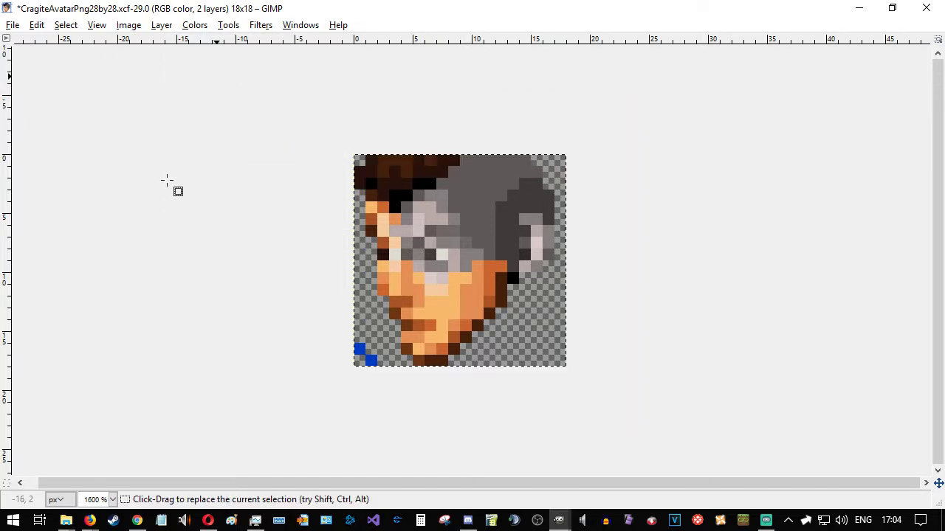
# - Clear the leftover blue guide pixels from the lower-left corner of the cropped head and check the canvas size
pyautogui.click(762, 307)
pyautogui.moveTo(378, 343); pyautogui.dragTo(302, 376)
pyautogui.click(272, 262)
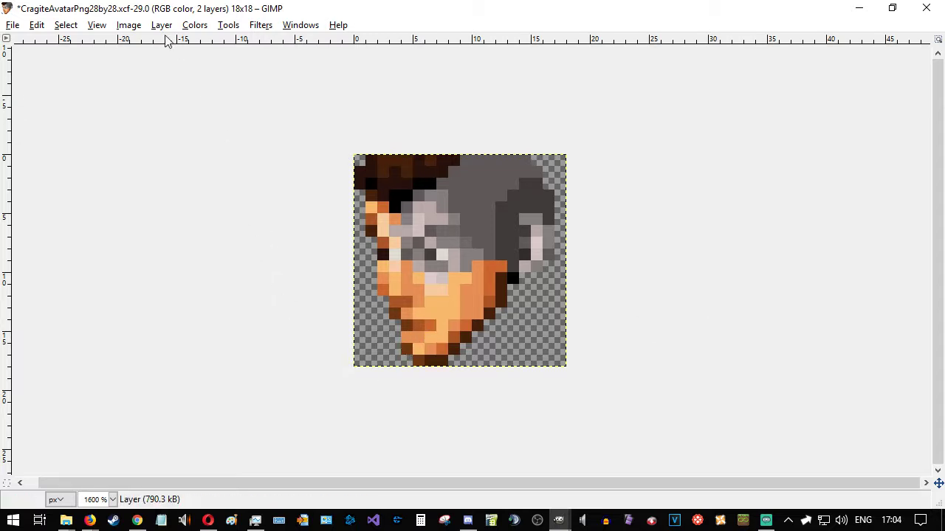
pyautogui.click(130, 26)
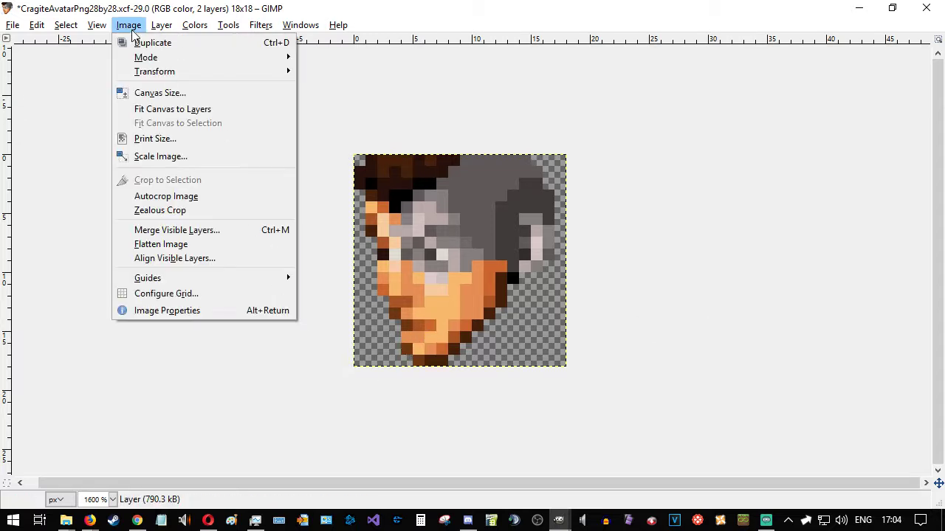
pyautogui.click(153, 94)
pyautogui.click(587, 476)
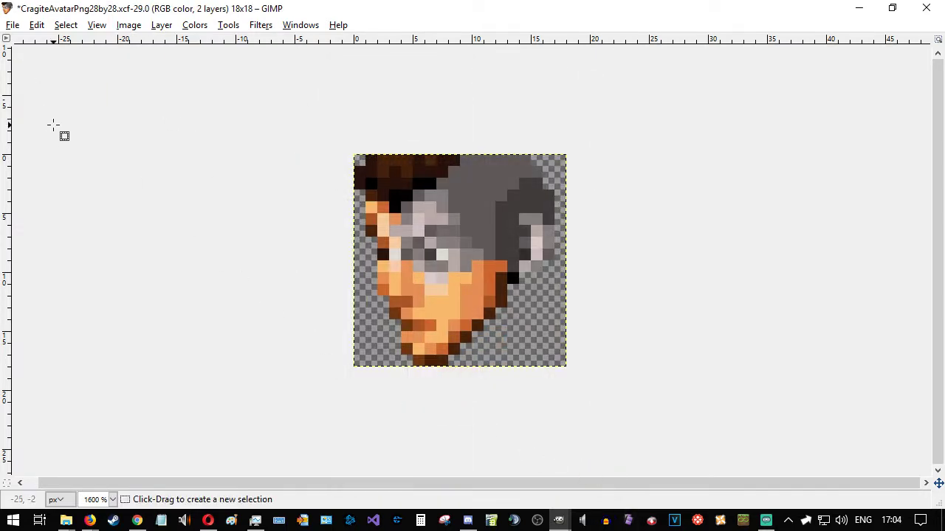
# - Save the cropped image as a new file named SubBadge1v1at18x18.xcf in the Emojis folder
pyautogui.click(12, 25)
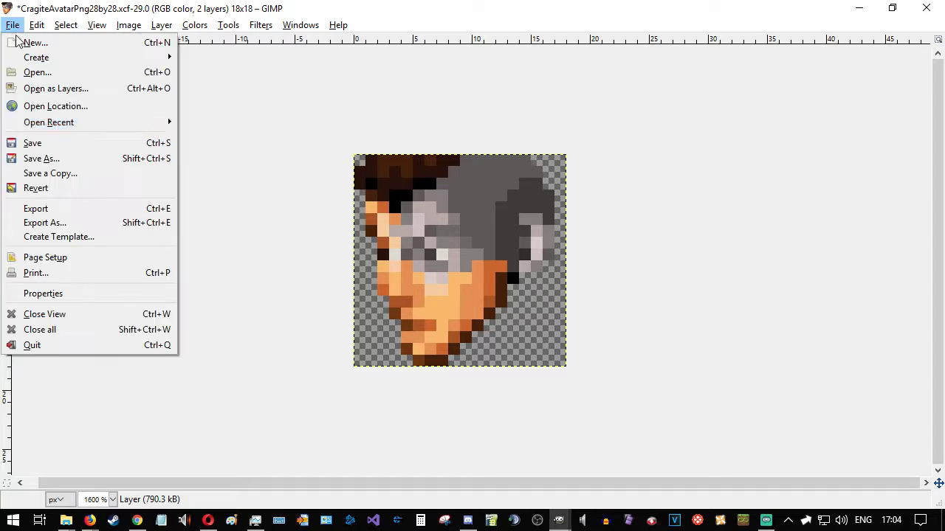
pyautogui.click(41, 159)
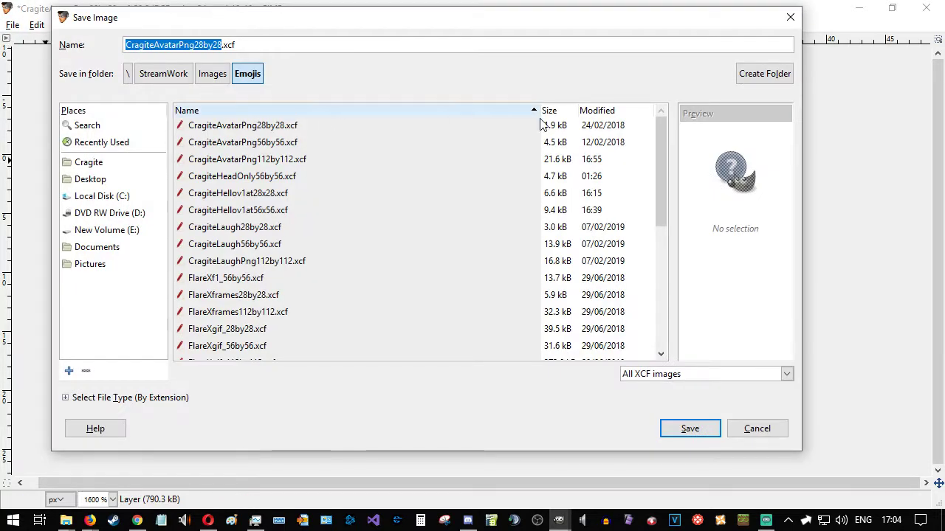
pyautogui.click(602, 111)
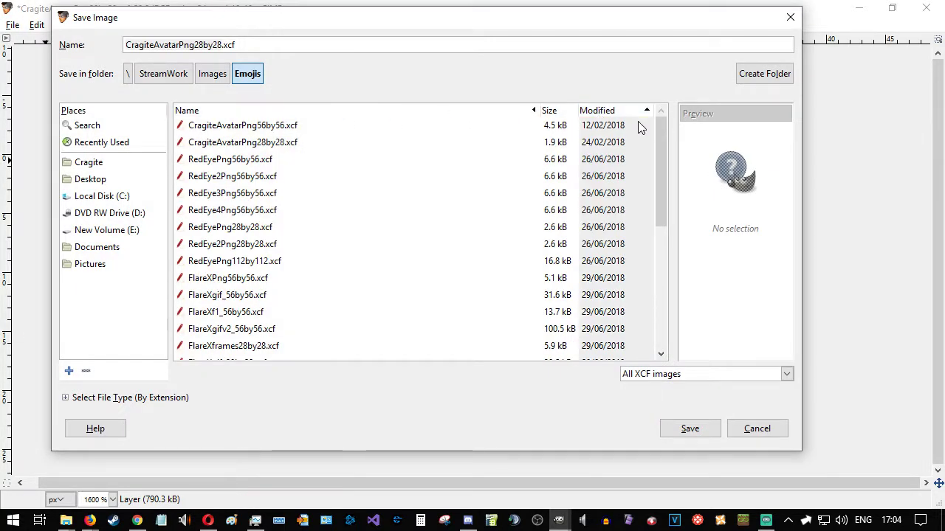
pyautogui.click(599, 111)
pyautogui.click(225, 127)
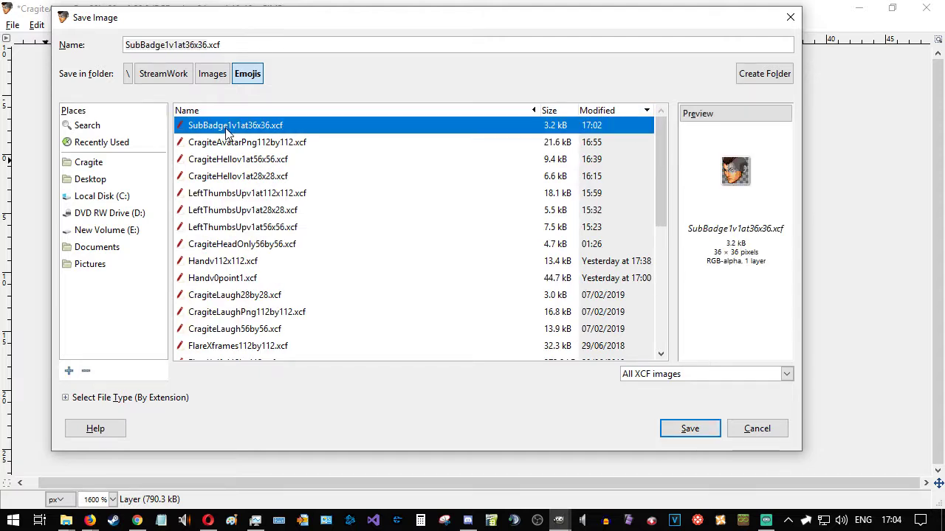
pyautogui.click(173, 45)
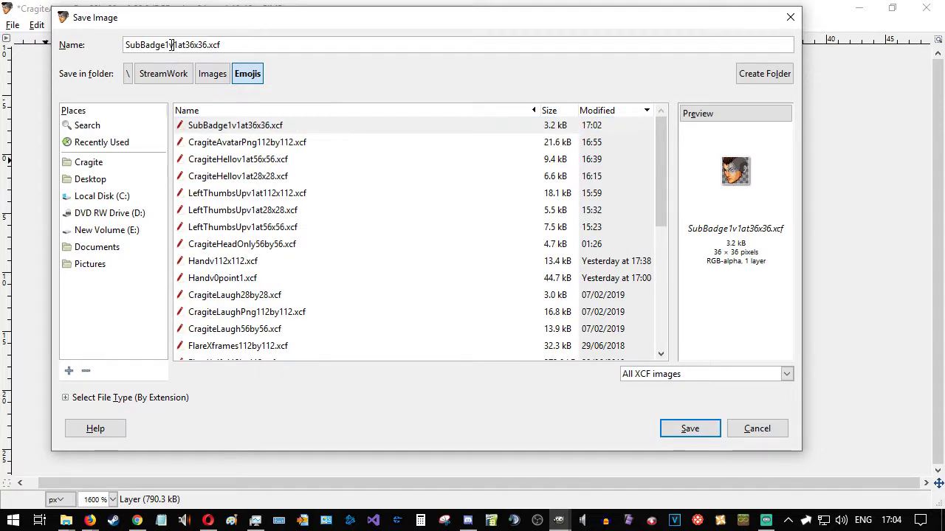
pyautogui.moveTo(185, 45); pyautogui.dragTo(191, 45)
pyautogui.write('18')
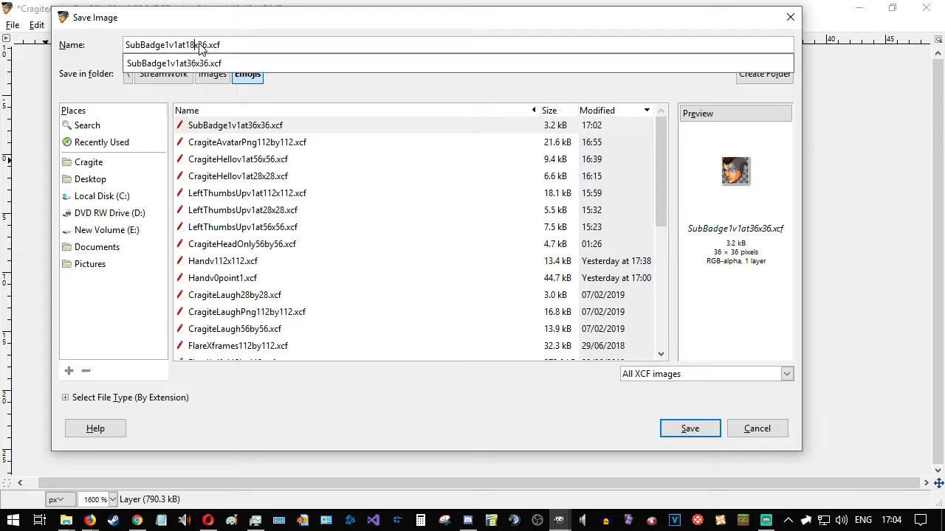
pyautogui.press('Escape')
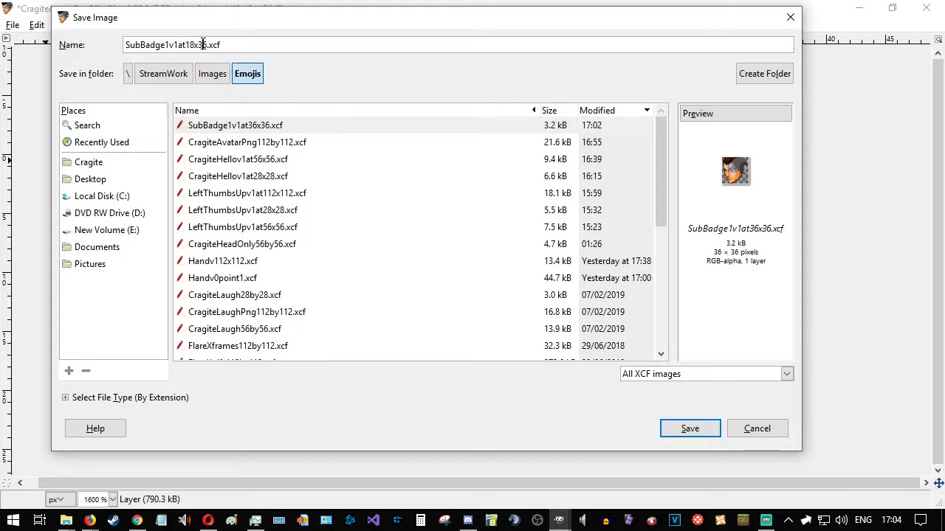
pyautogui.moveTo(204, 44); pyautogui.dragTo(208, 45)
pyautogui.write('18')
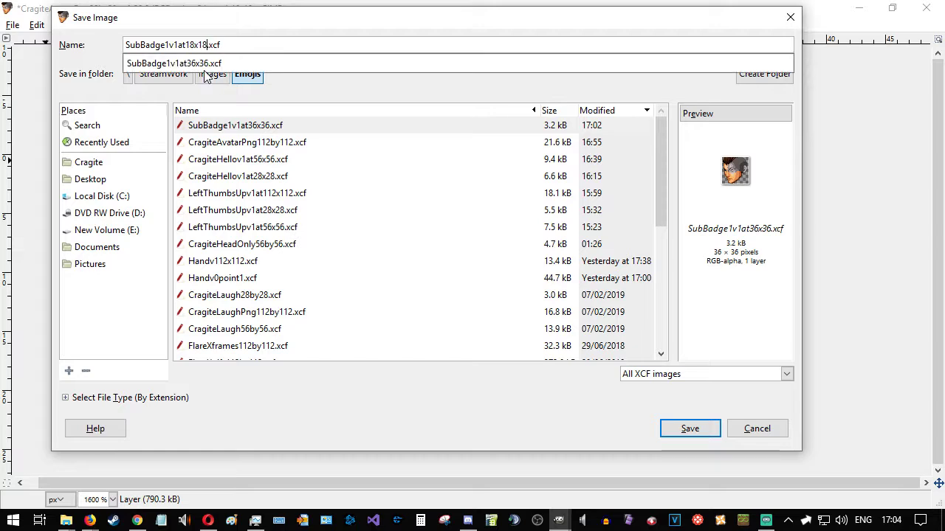
pyautogui.press('Return')
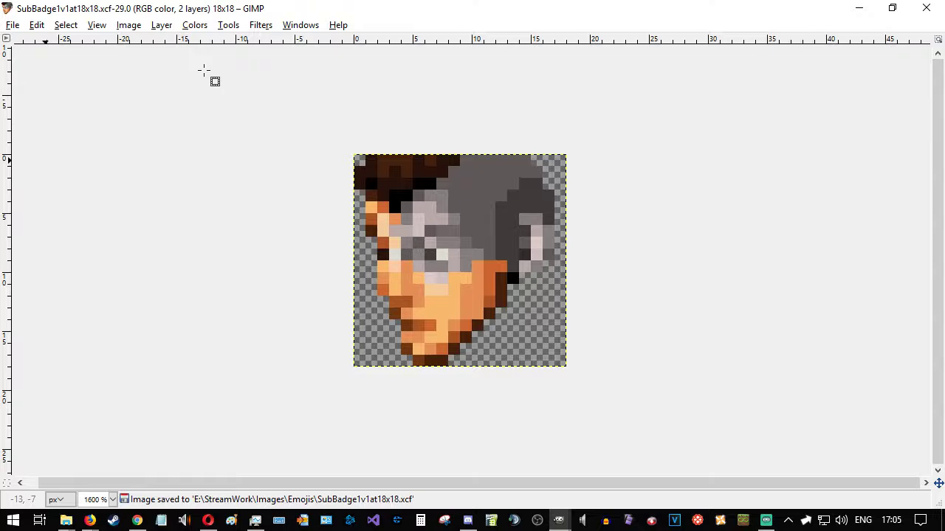
# - Export the 18x18 badge as SubBadge1v1at18x18.png in the Emojis folder with the current PNG options
pyautogui.hotkey('ctrl', 'shift', 'e')
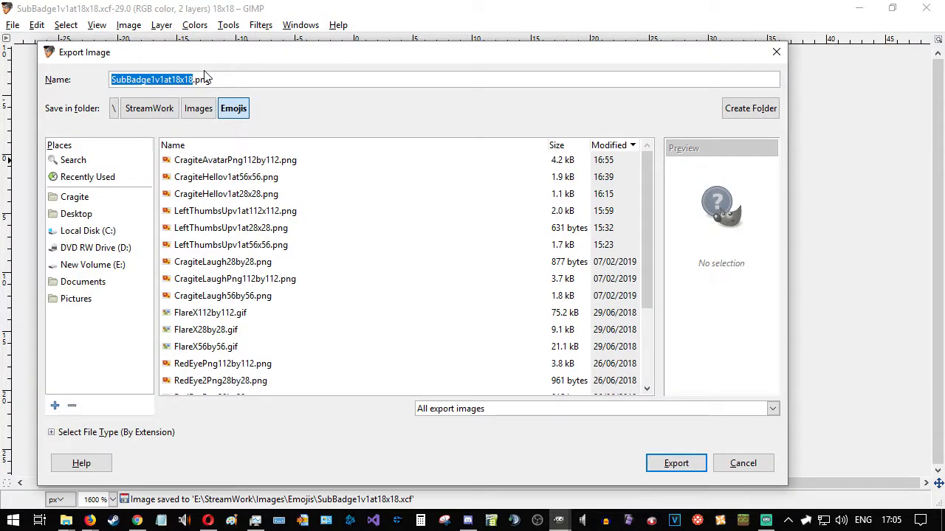
pyautogui.press('Return')
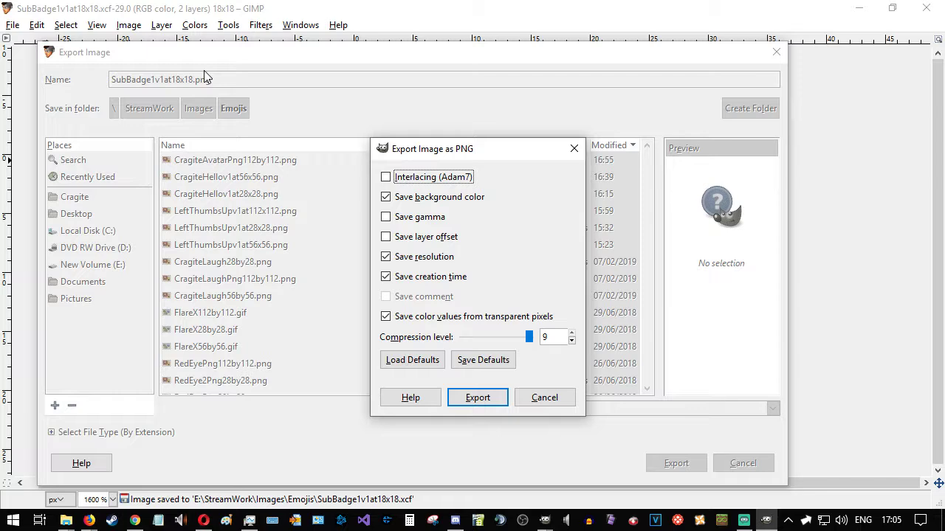
pyautogui.click(477, 399)
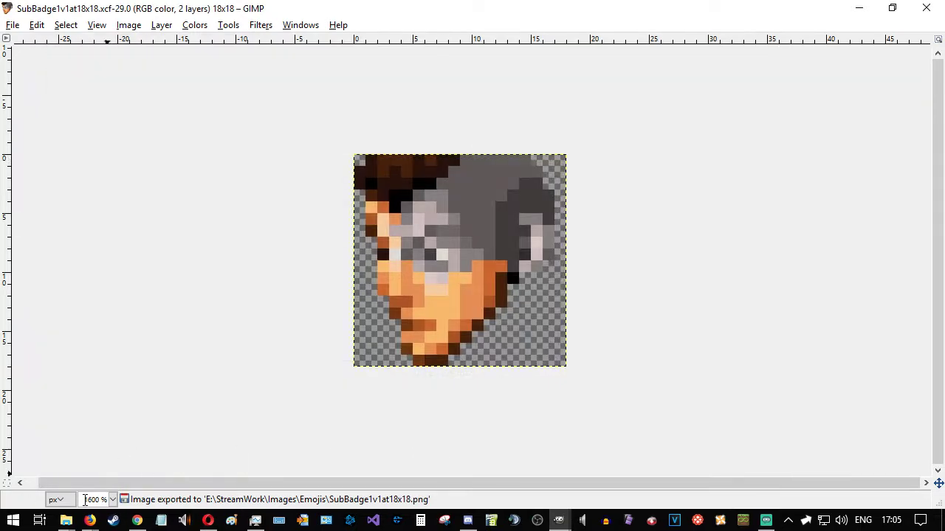
# - Switch to the Emojis folder in File Explorer and examine which SubBadge1v1 files exist in the 18x18 and 36x36 sizes
pyautogui.click(72, 521)
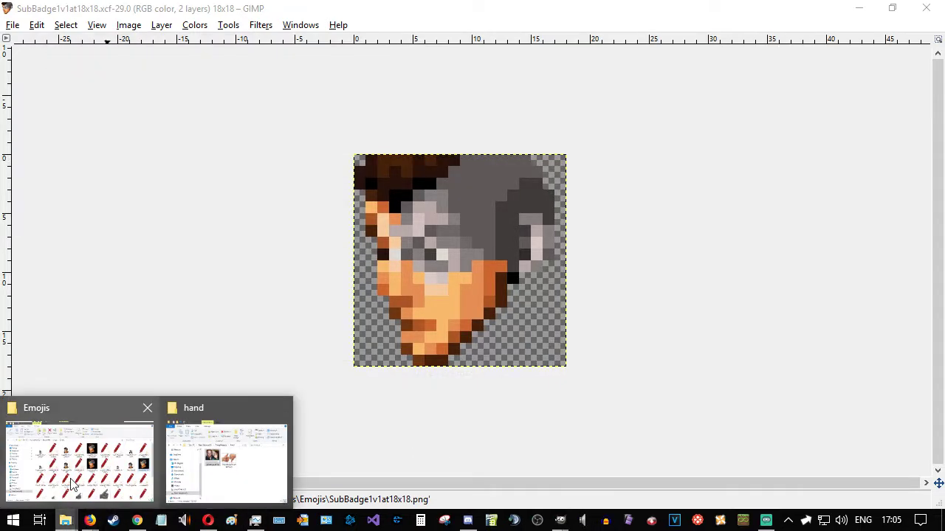
pyautogui.click(71, 480)
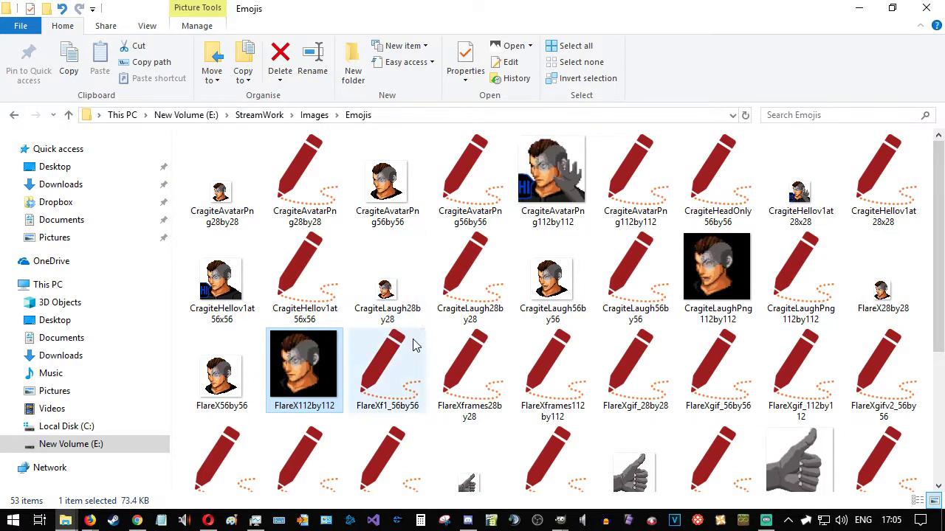
pyautogui.scroll(-3, 422, 341)
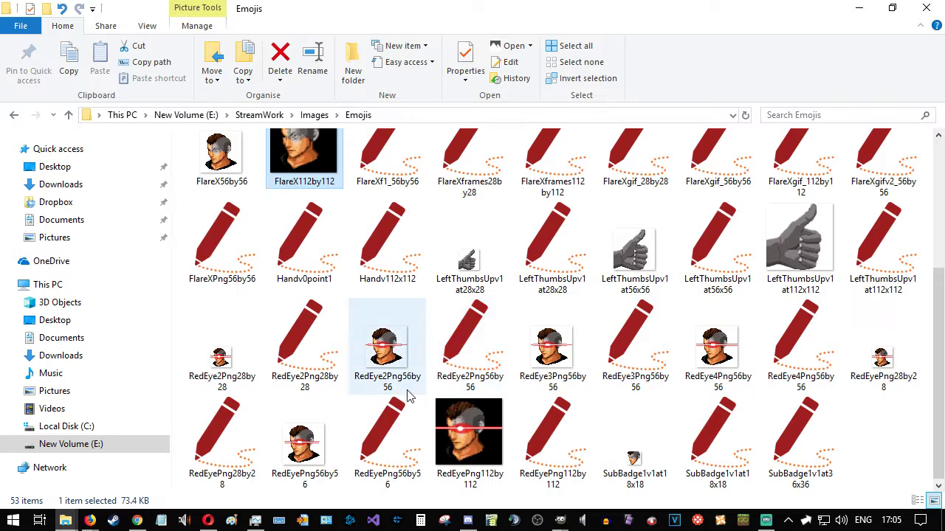
pyautogui.scroll(3, 641, 314)
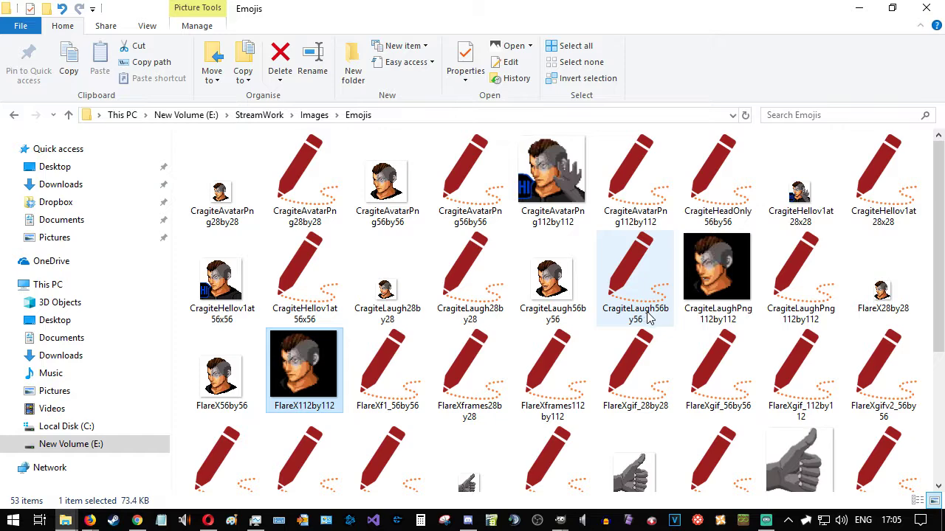
pyautogui.scroll(-3, 657, 332)
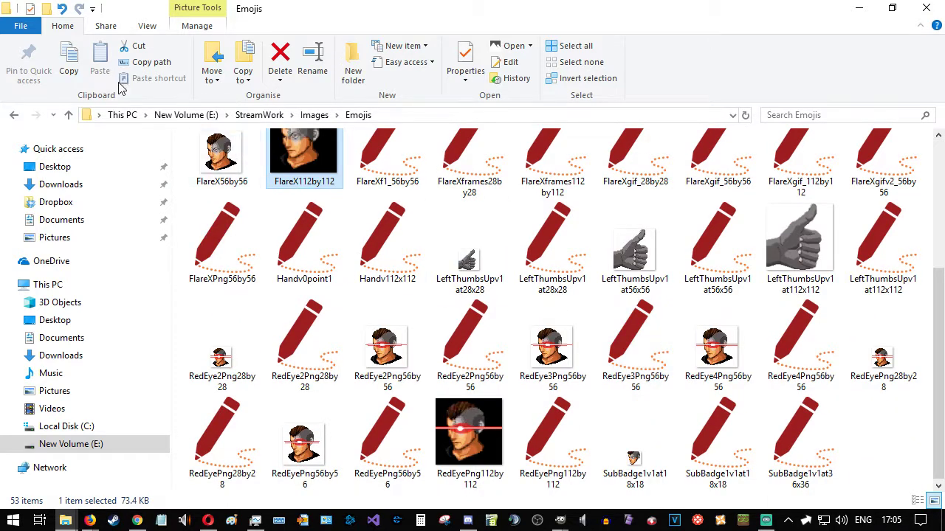
pyautogui.scroll(2, 491, 312)
pyautogui.scroll(-2, 491, 312)
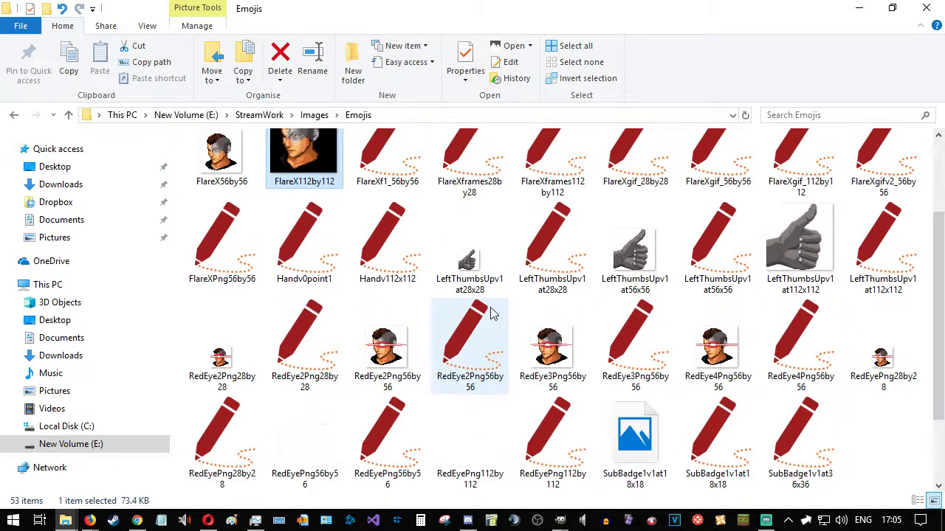
pyautogui.click(784, 460)
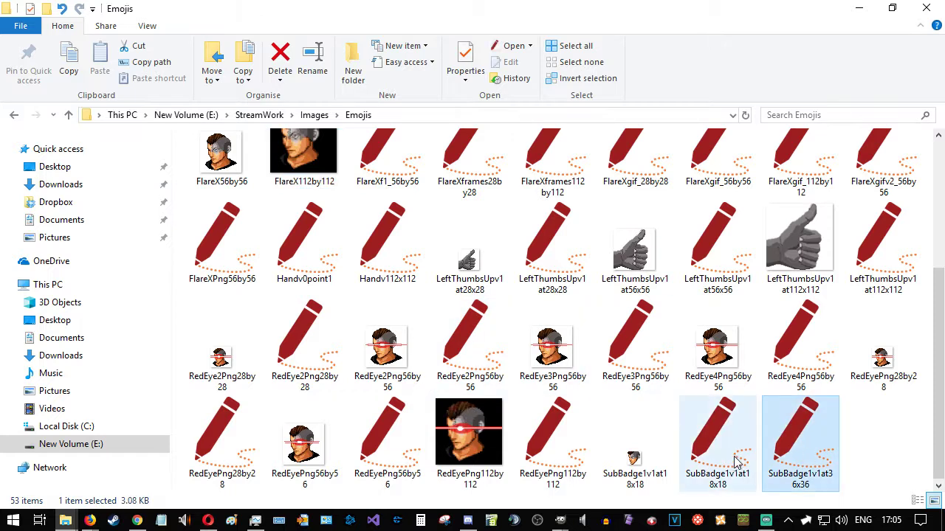
pyautogui.click(712, 463)
pyautogui.click(643, 464)
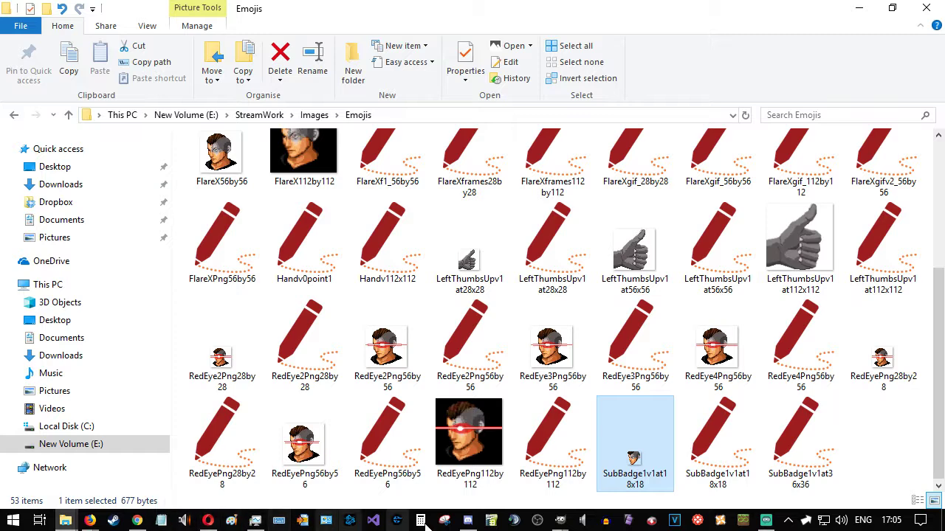
# - Switch to the 36x36 badge image in GIMP and export it as SubBadge1v1at36x36.png in the Emojis folder
pyautogui.moveTo(558, 520)
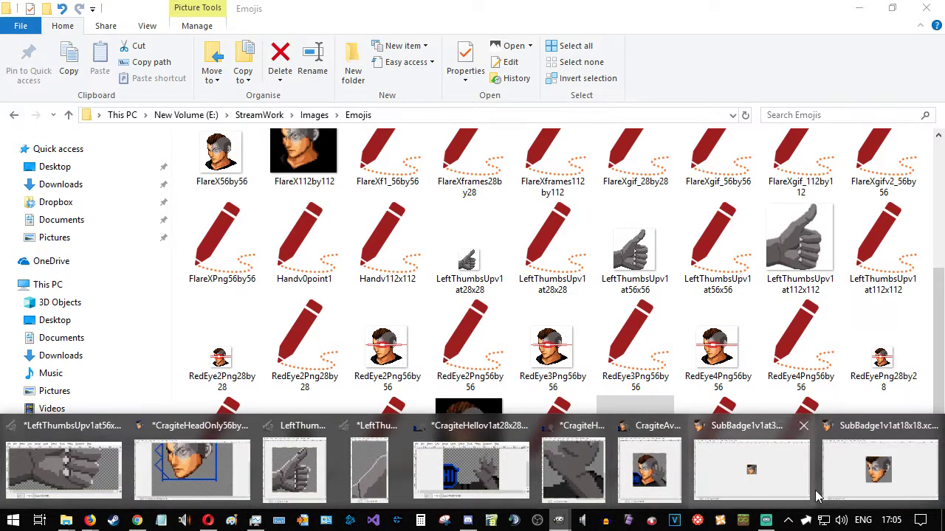
pyautogui.click(756, 483)
pyautogui.hotkey('ctrl', 'shift', 'e')
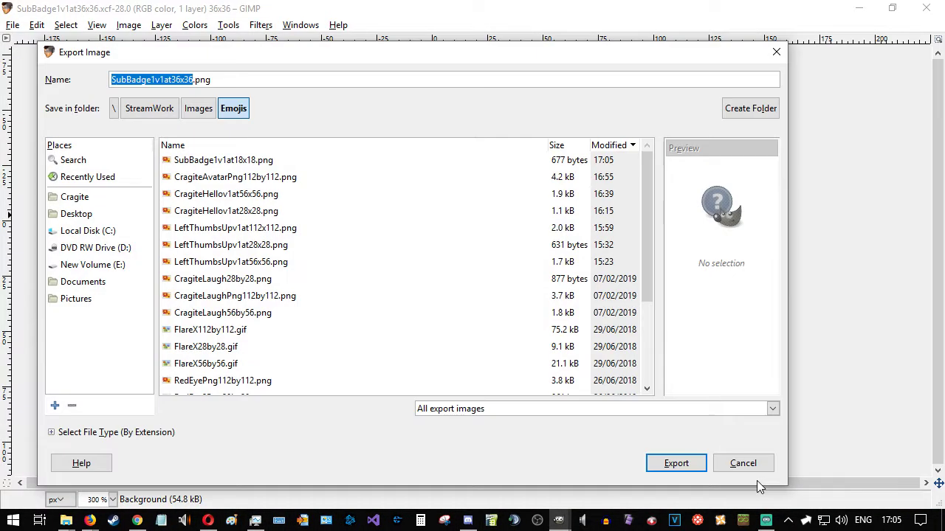
pyautogui.press('Return')
pyautogui.press('Return')
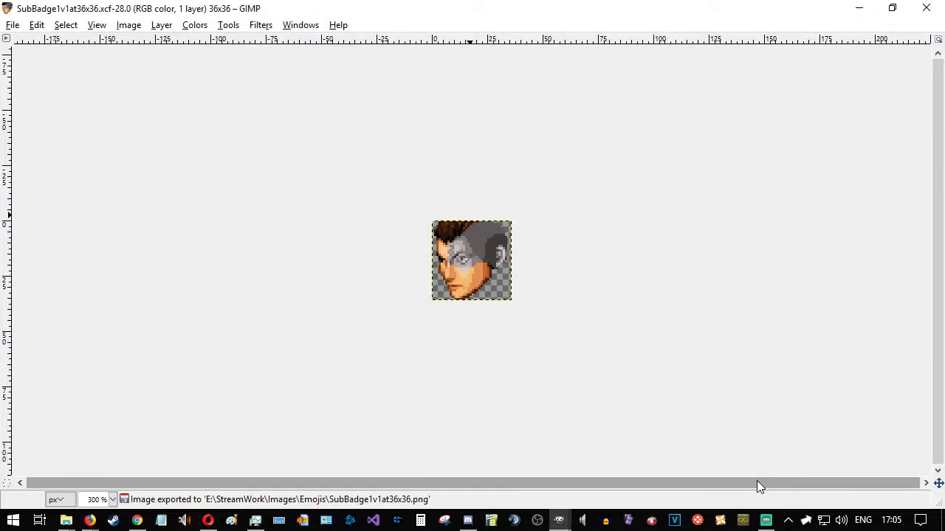
# - Check the Emojis folder for the exported badges and review the required badge sizes on Twitch's Loyalty Badges page in Firefox
pyautogui.hotkey('alt', 'Tab')
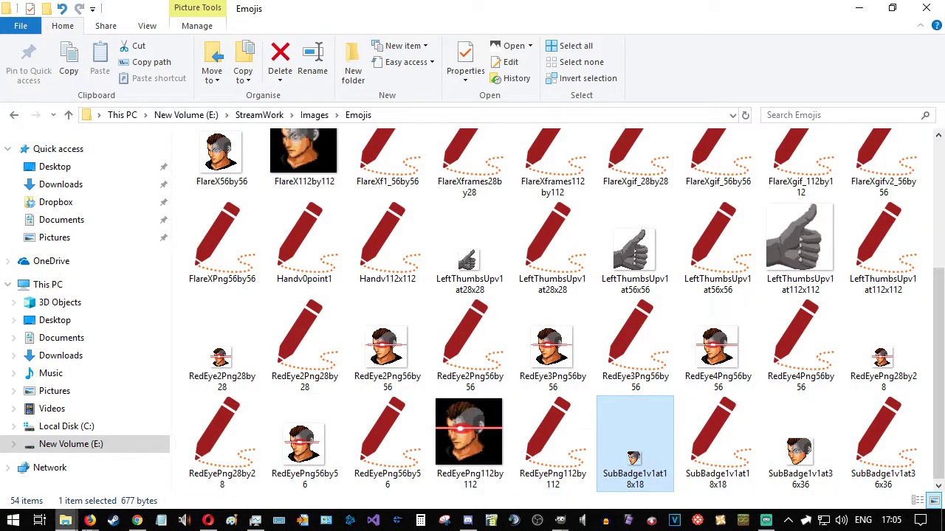
pyautogui.moveTo(67, 521)
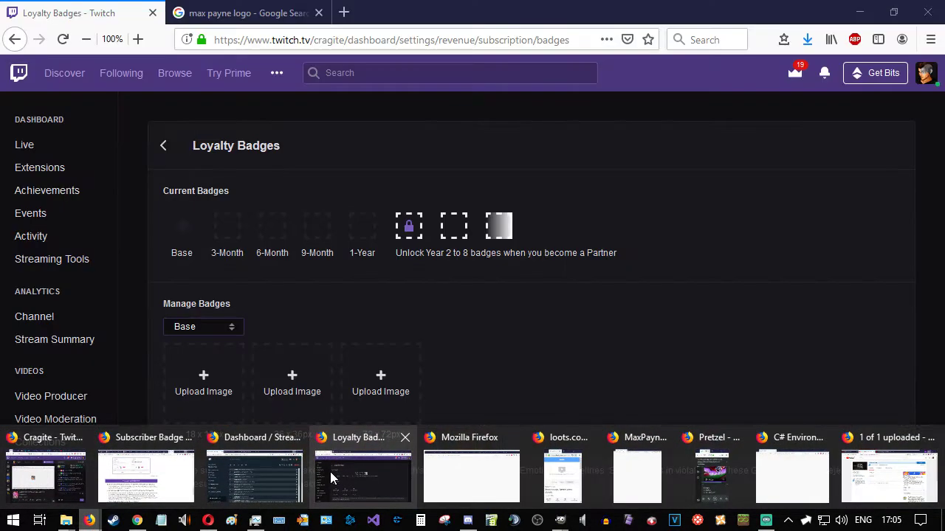
pyautogui.click(330, 472)
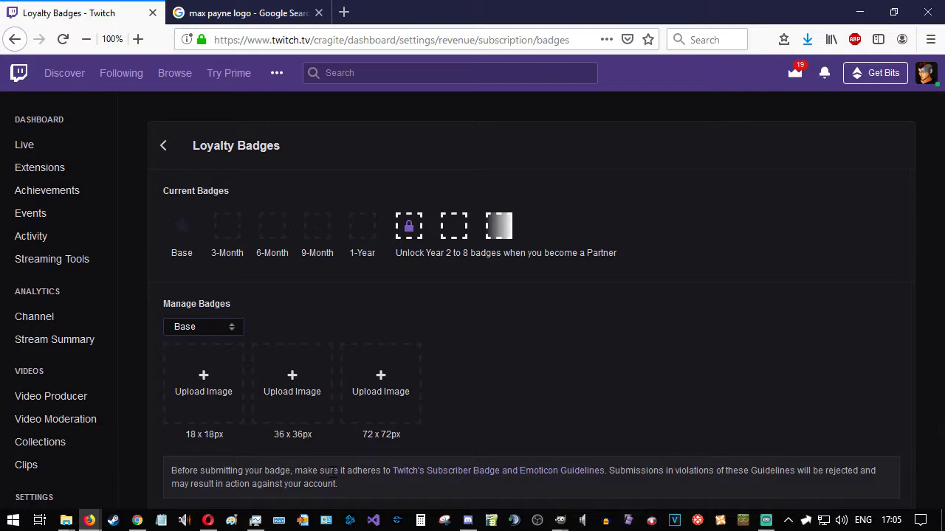
pyautogui.click(859, 12)
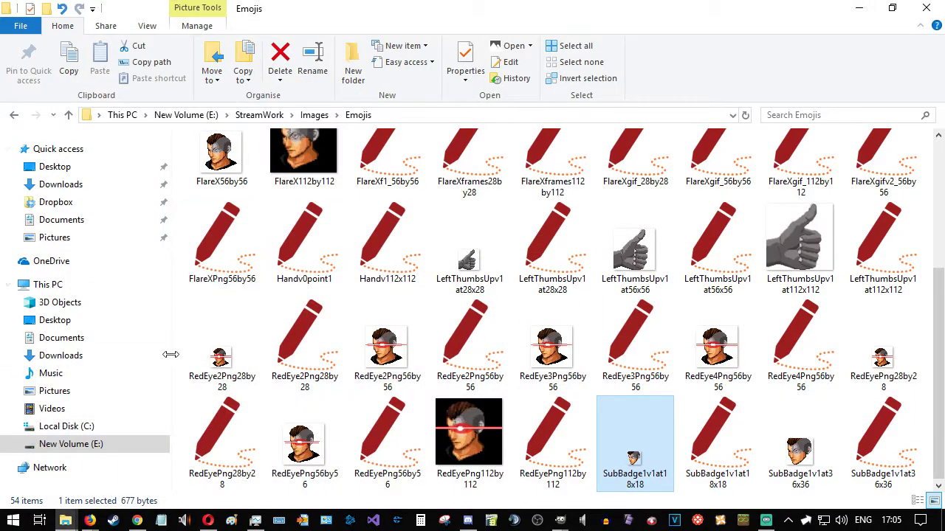
pyautogui.click(867, 10)
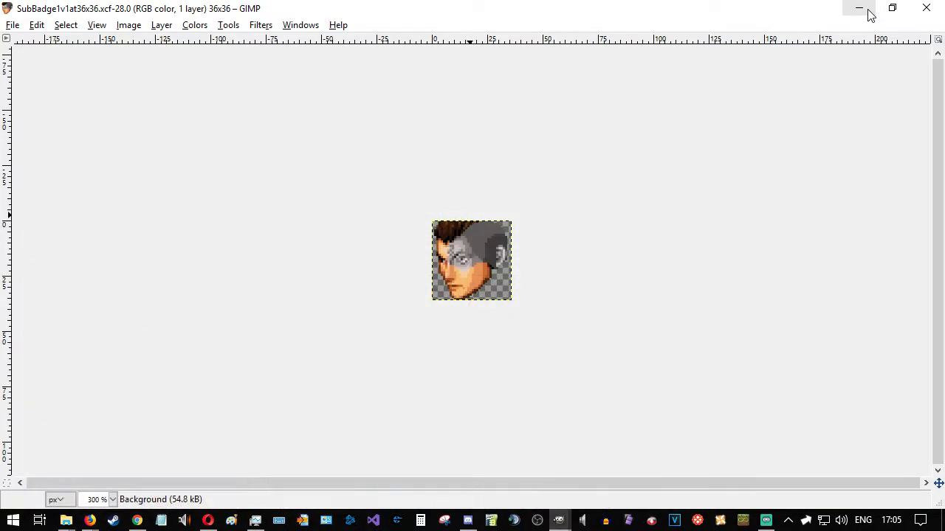
# - Open CragiteAvatarPng112by112.xcf from the Emojis folder in GIMP
pyautogui.click(12, 25)
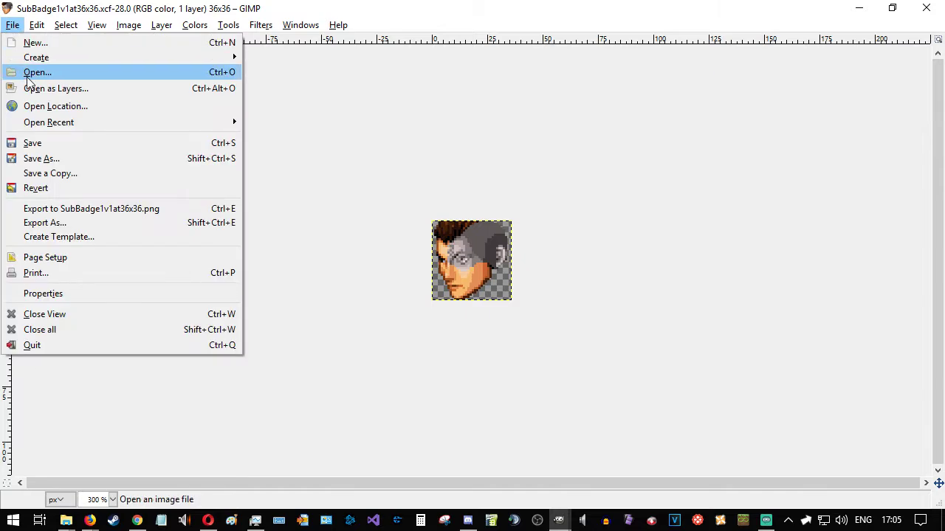
pyautogui.click(26, 71)
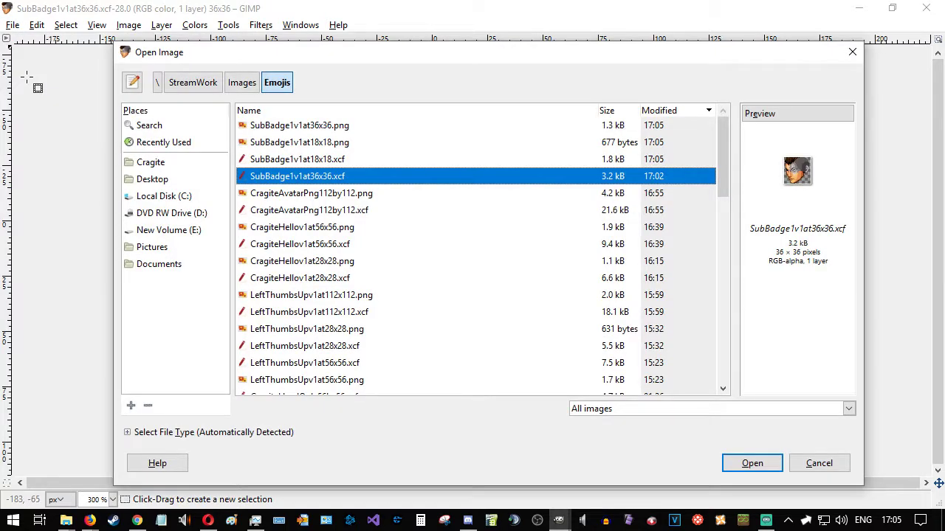
pyautogui.click(283, 111)
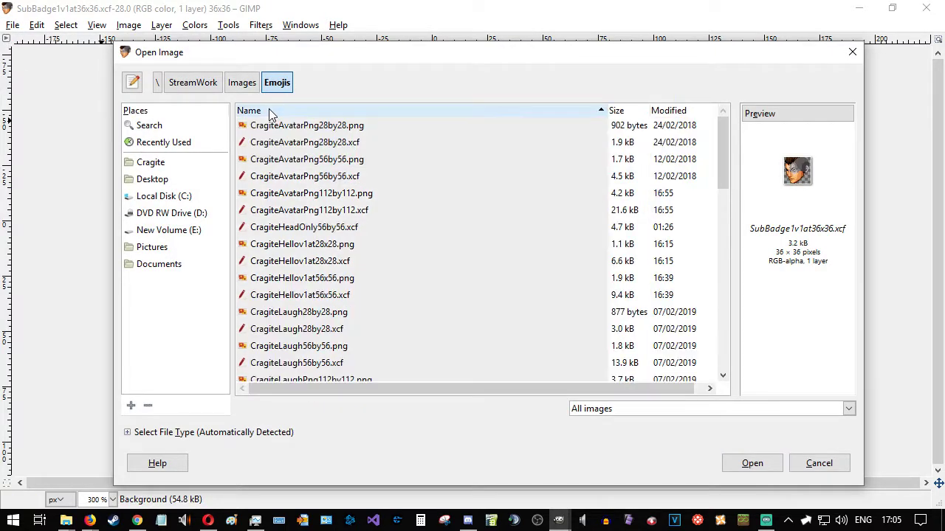
pyautogui.click(347, 210)
pyautogui.click(753, 463)
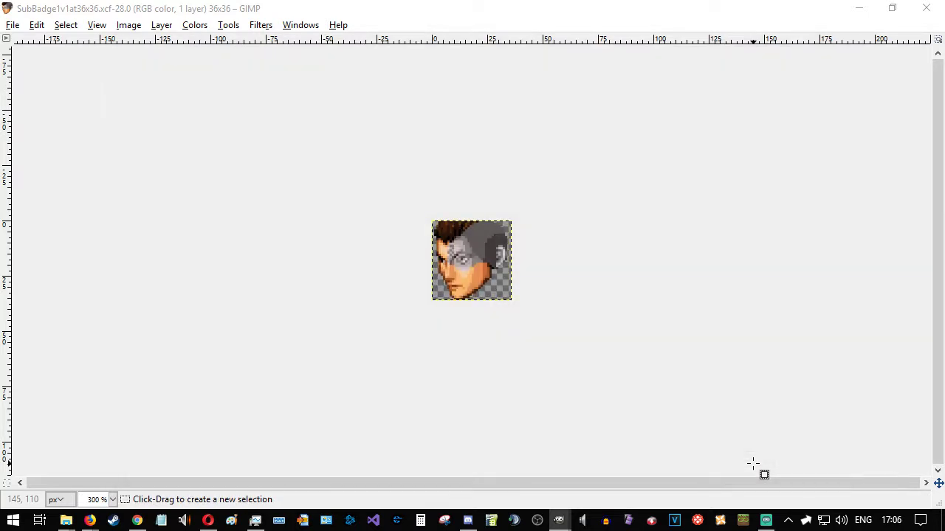
# - Compare the previews of CragiteAvatarPng112by112.png, CragiteAvatarPng112by112.xcf and the 56by56 avatar among the openable images, without opening any
pyautogui.click(13, 24)
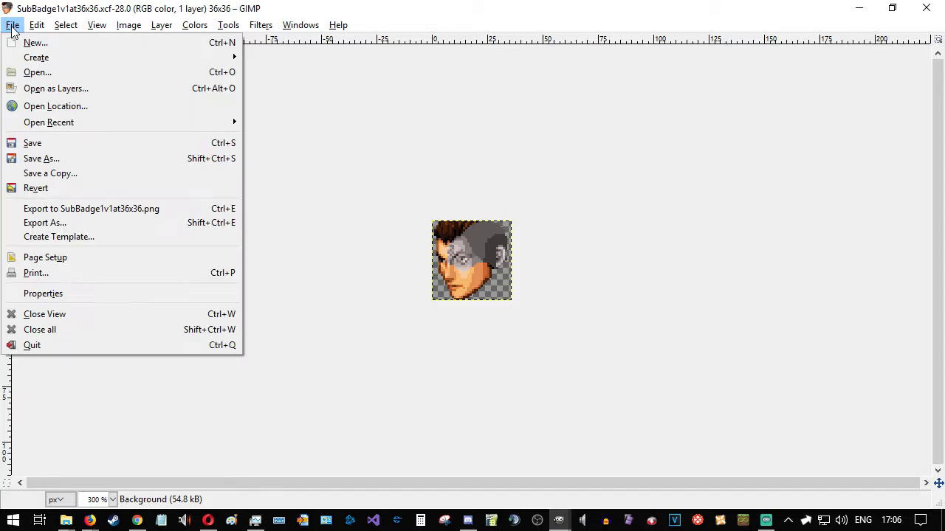
pyautogui.click(27, 73)
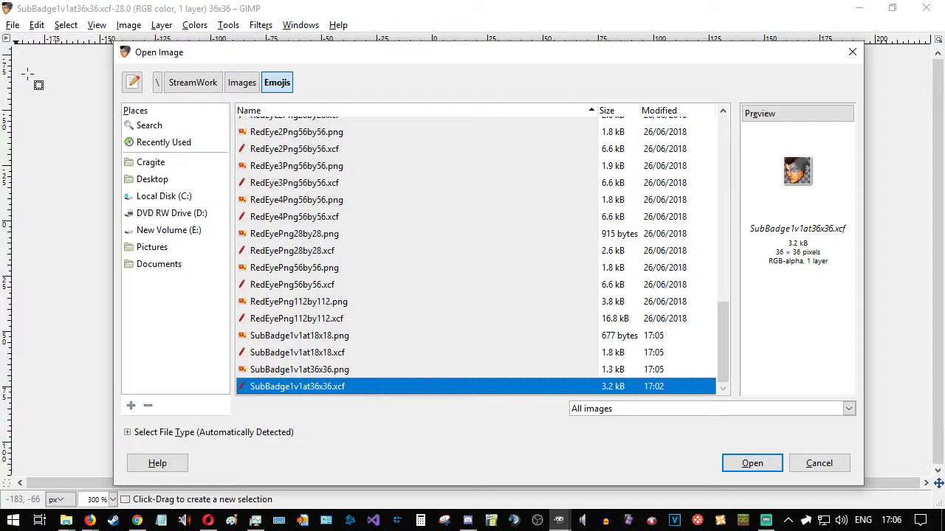
pyautogui.scroll(10, 514, 209)
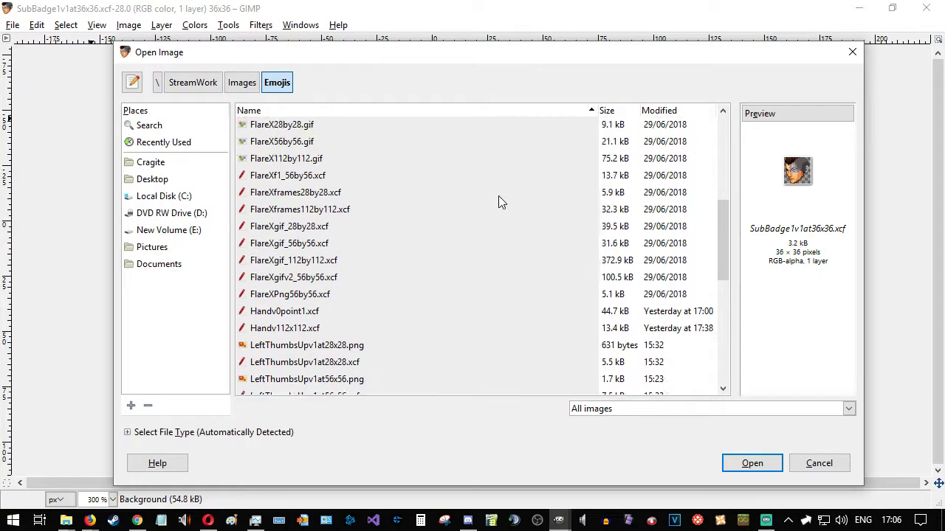
pyautogui.scroll(2, 438, 163)
pyautogui.click(334, 211)
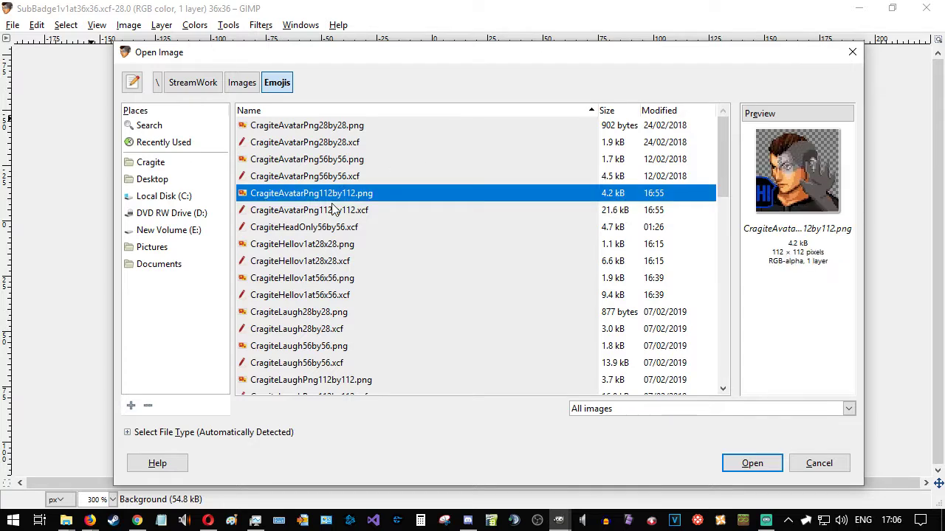
pyautogui.click(333, 194)
pyautogui.click(336, 211)
pyautogui.click(337, 195)
pyautogui.click(338, 210)
pyautogui.click(339, 196)
pyautogui.click(339, 182)
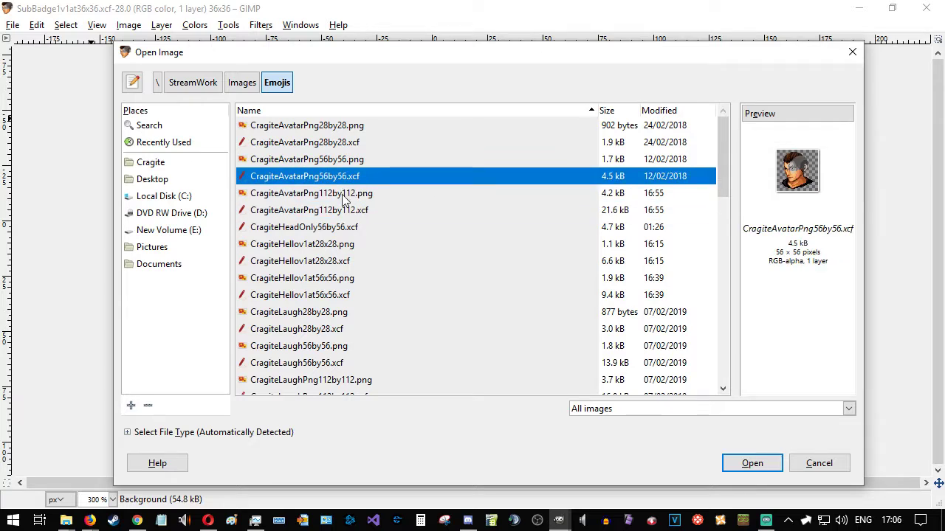
pyautogui.click(342, 195)
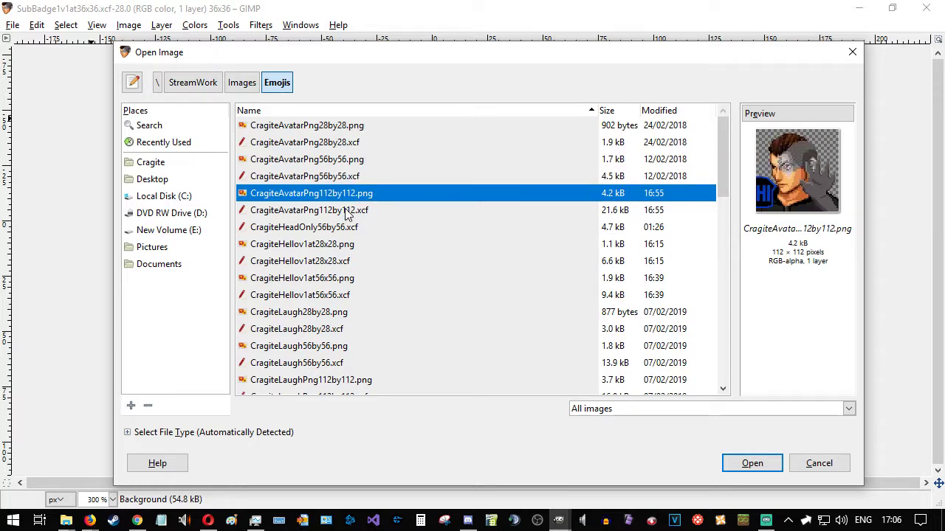
pyautogui.click(349, 213)
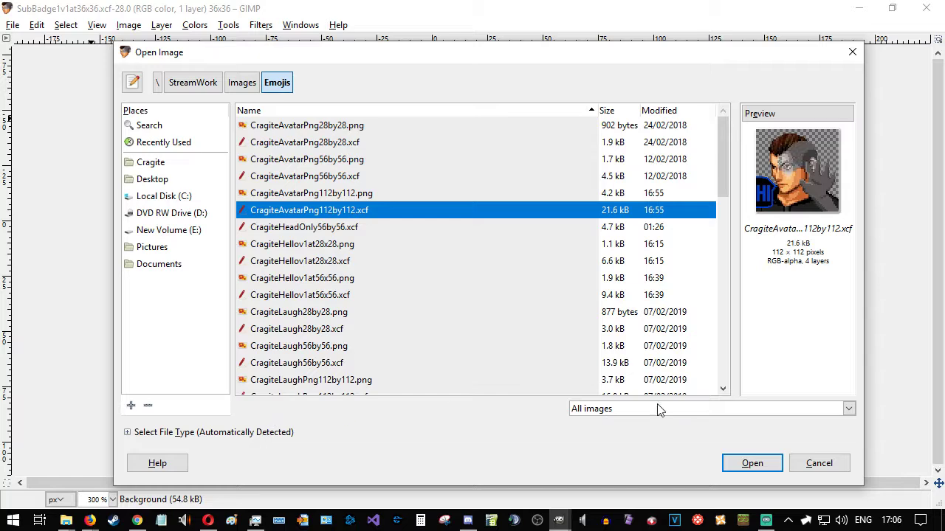
pyautogui.click(827, 470)
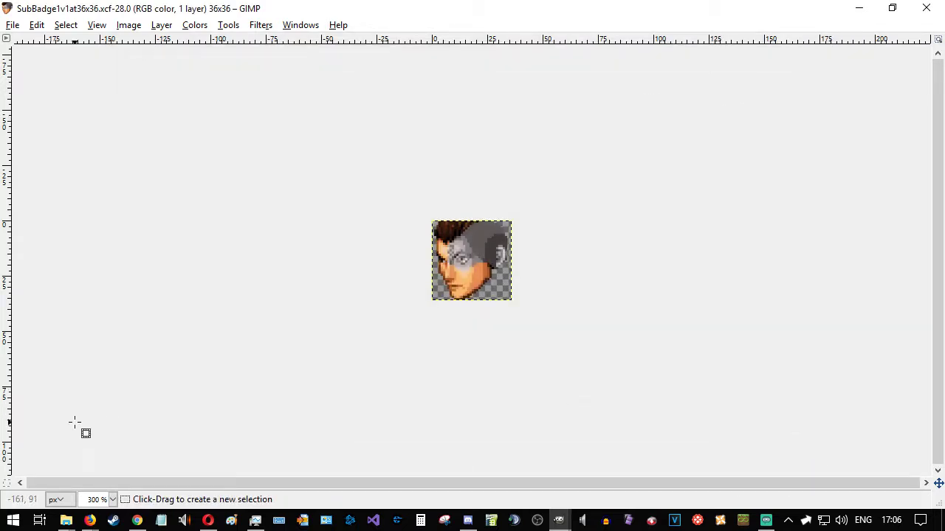
# - Switch to the CragiteAvatarPng112by112.xcf image with the waving hand and save it as CragiteHellov1at112by112.xcf in the Emojis folder
pyautogui.moveTo(89, 522)
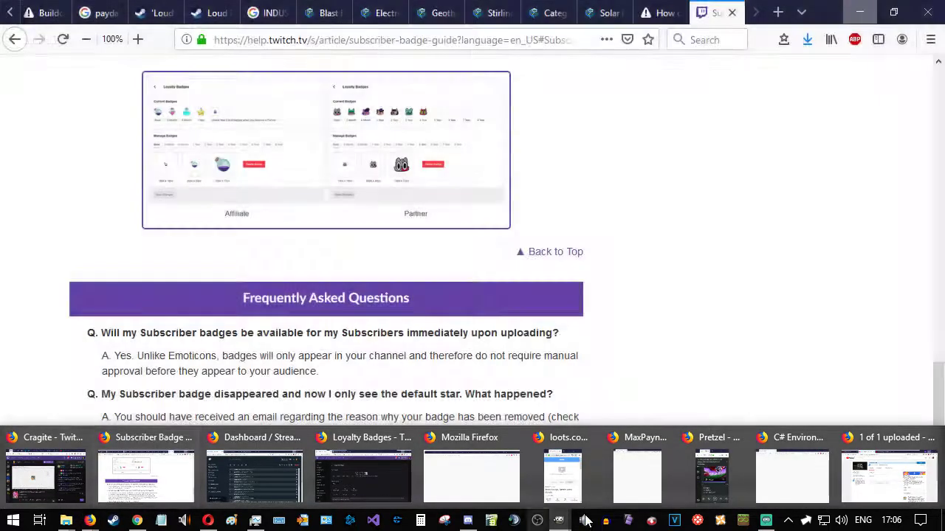
pyautogui.moveTo(559, 521)
pyautogui.moveTo(586, 488)
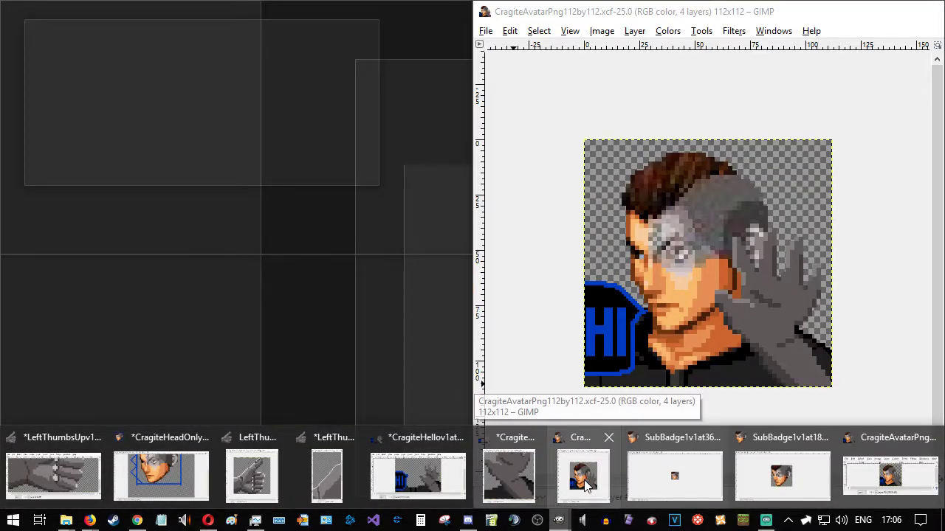
pyautogui.click(583, 479)
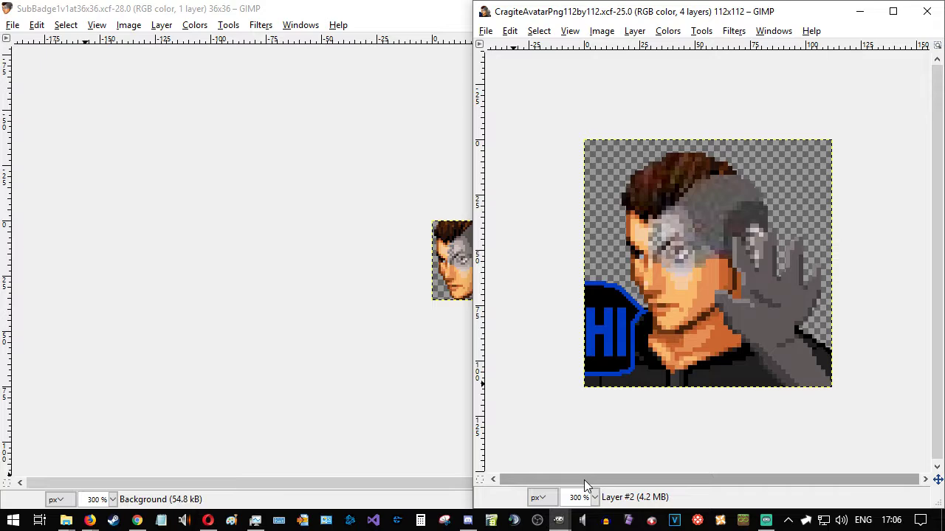
pyautogui.click(485, 31)
pyautogui.click(510, 163)
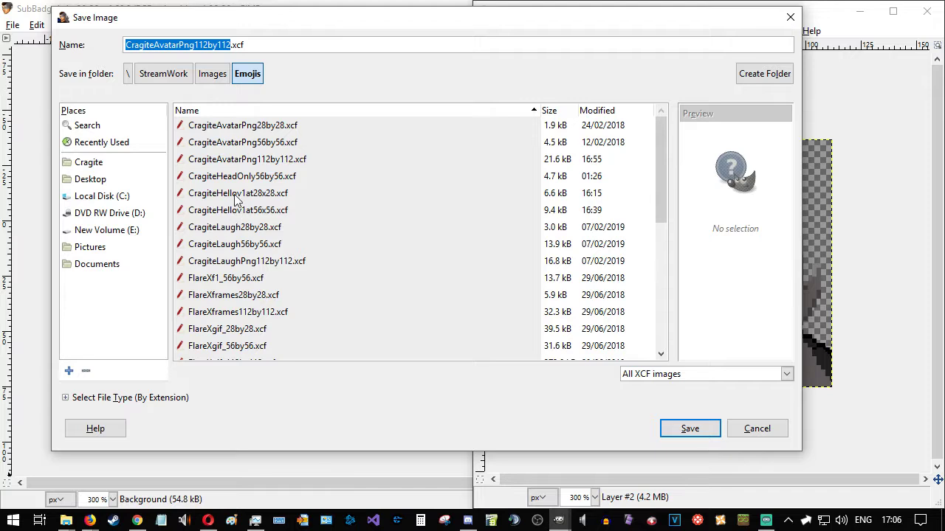
pyautogui.click(178, 45)
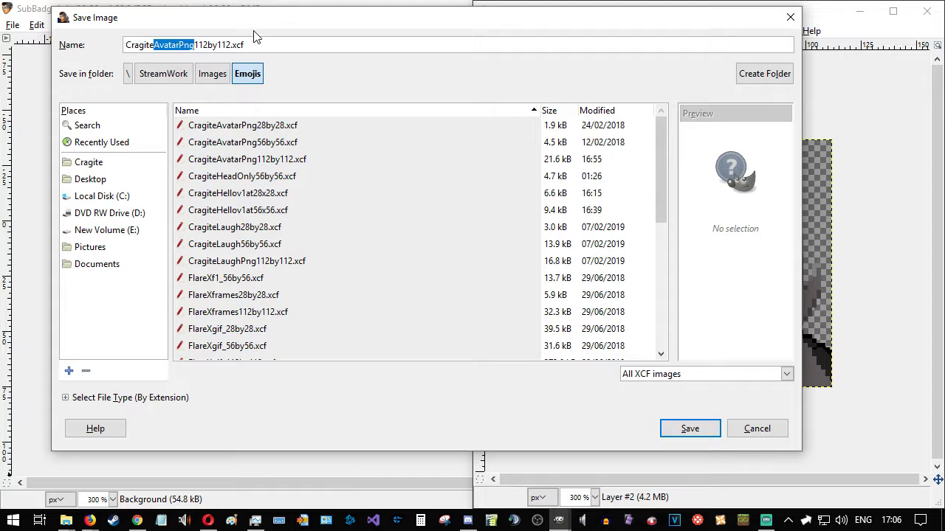
pyautogui.write('Hellov1')
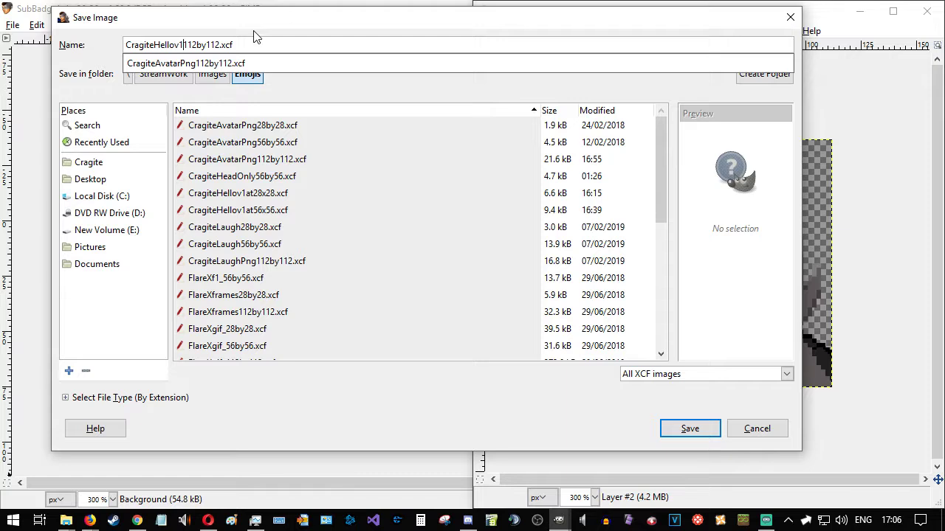
pyautogui.write('at')
pyautogui.press('Return')
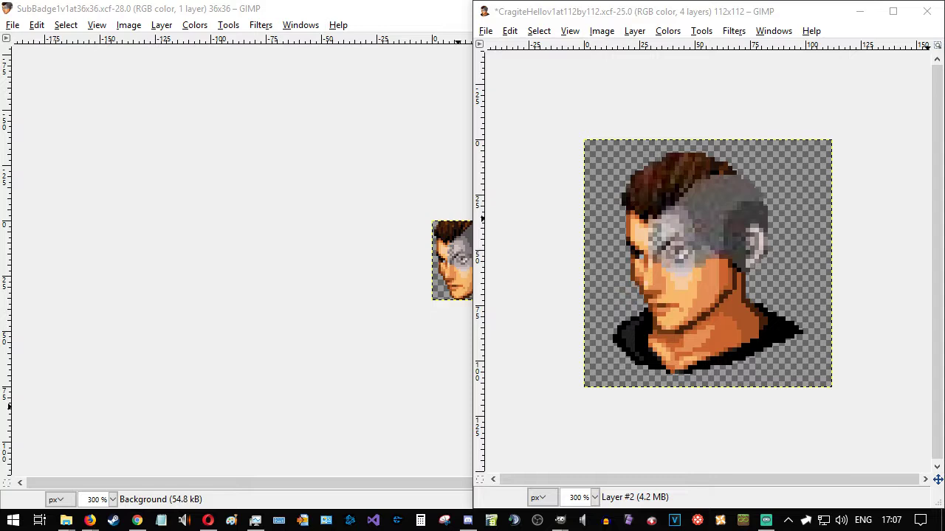
# - Export the image over CragiteAvatarPng112by112.png and check its thumbnail in the Emojis folder
pyautogui.hotkey('ctrl', 'e')
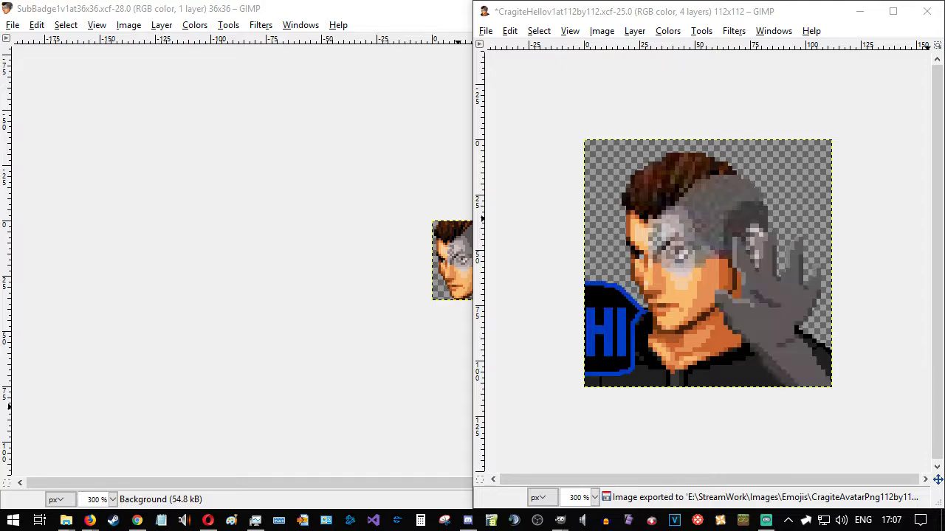
pyautogui.click(684, 15)
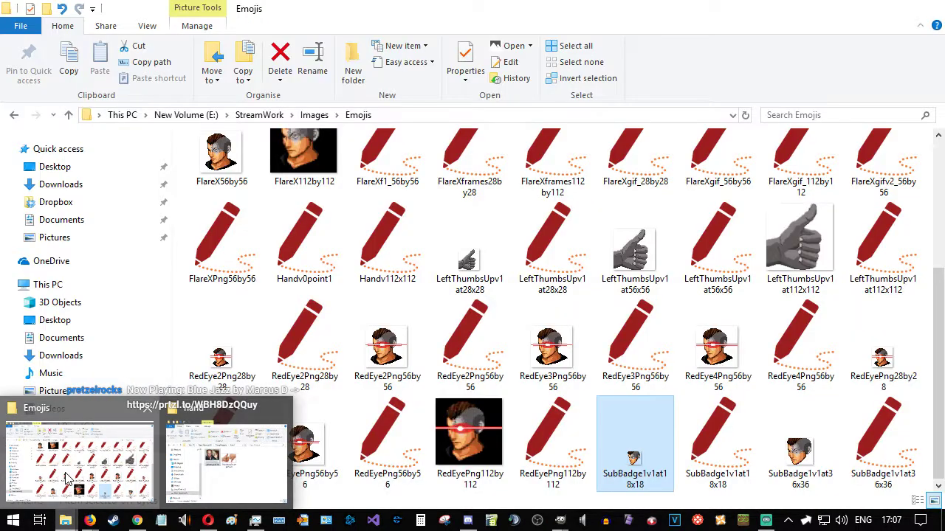
pyautogui.click(69, 476)
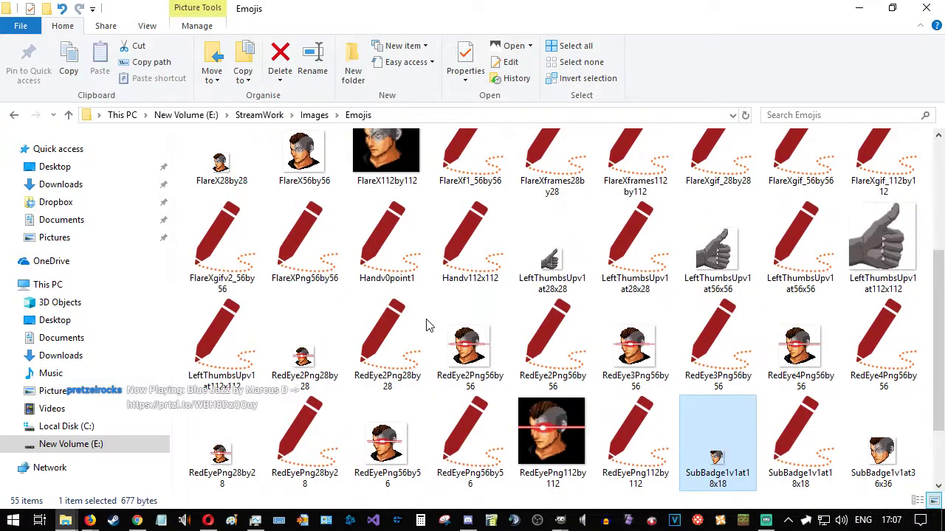
pyautogui.scroll(3, 426, 325)
pyautogui.click(540, 193)
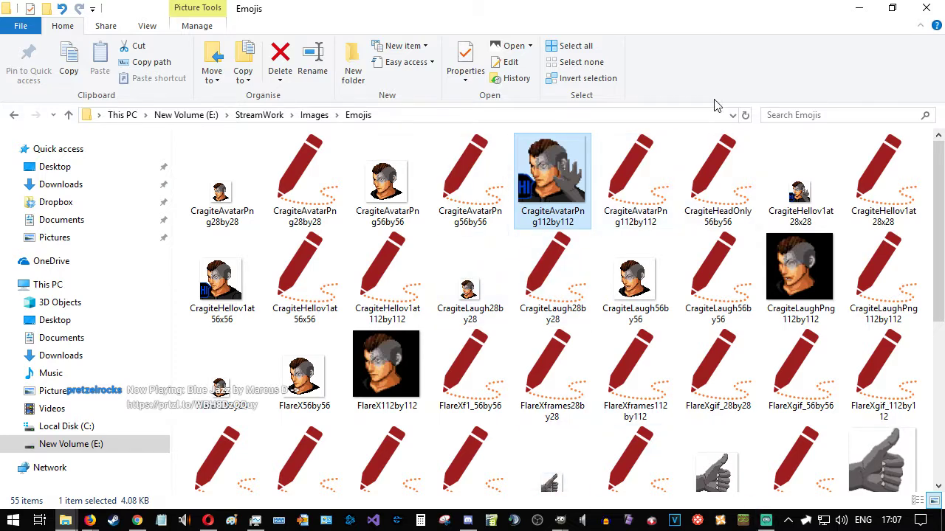
pyautogui.click(858, 8)
# - Reopen the recent CragiteAvatarPng112by112.xcf and restore the plain avatar without the waving hand and HI speech bubble
pyautogui.click(486, 30)
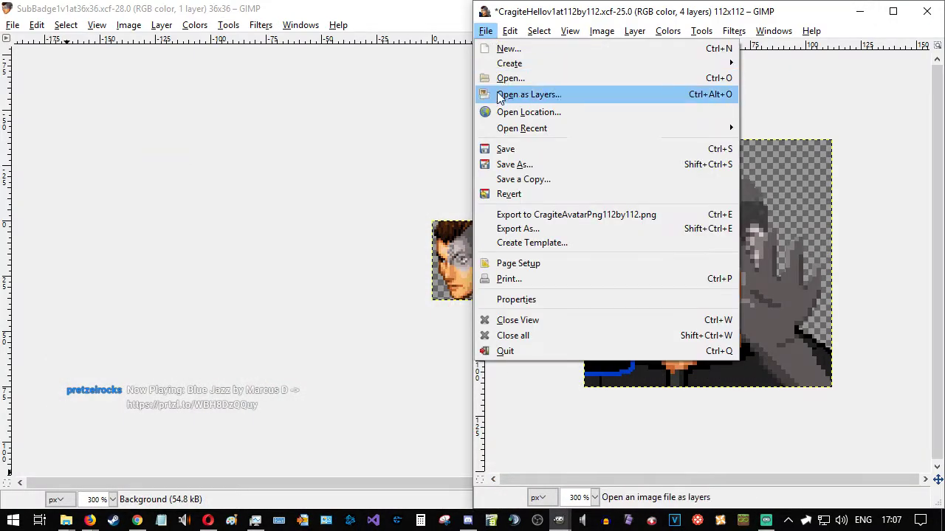
pyautogui.moveTo(512, 129)
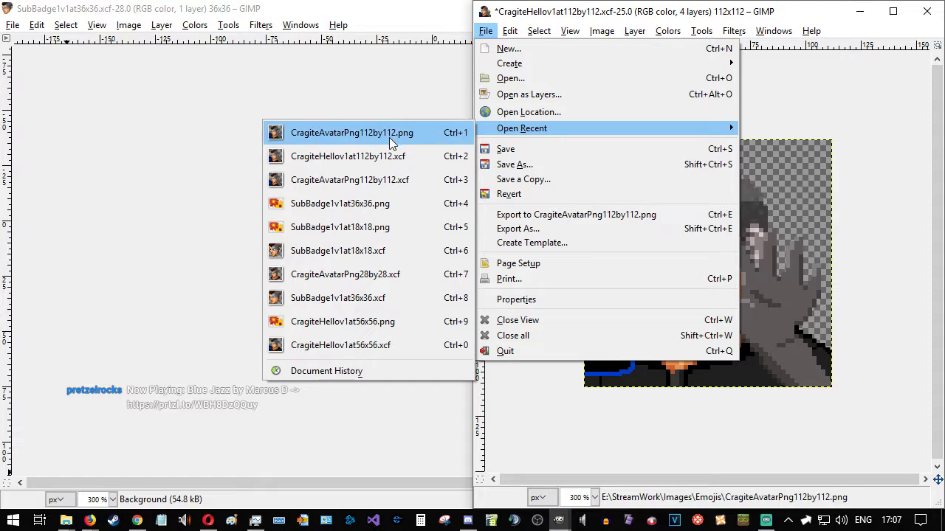
pyautogui.click(385, 178)
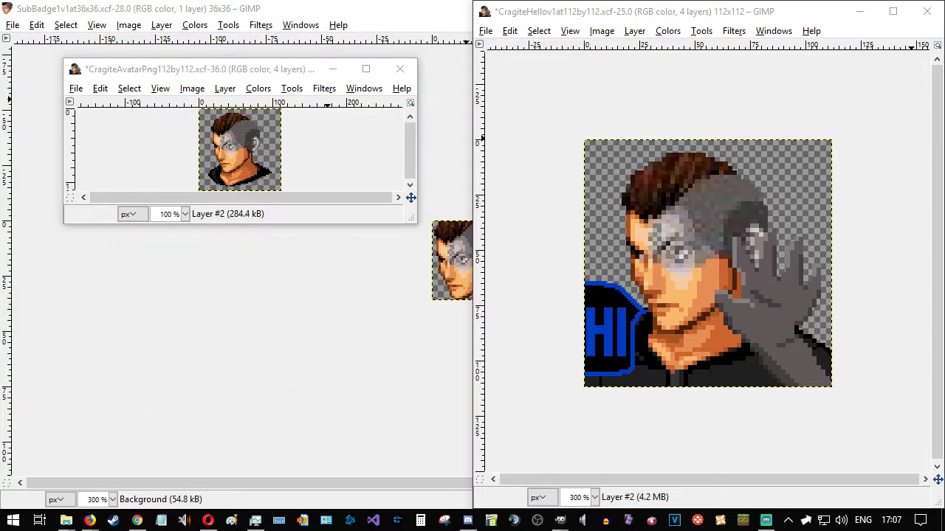
# - Export the plain avatar over CragiteAvatarPng112by112.png and close the image, saving the changes to CragiteAvatarPng112by112.xcf
pyautogui.hotkey('shift', 'ctrl', 'e')
pyautogui.press('Return')
pyautogui.press('Return')
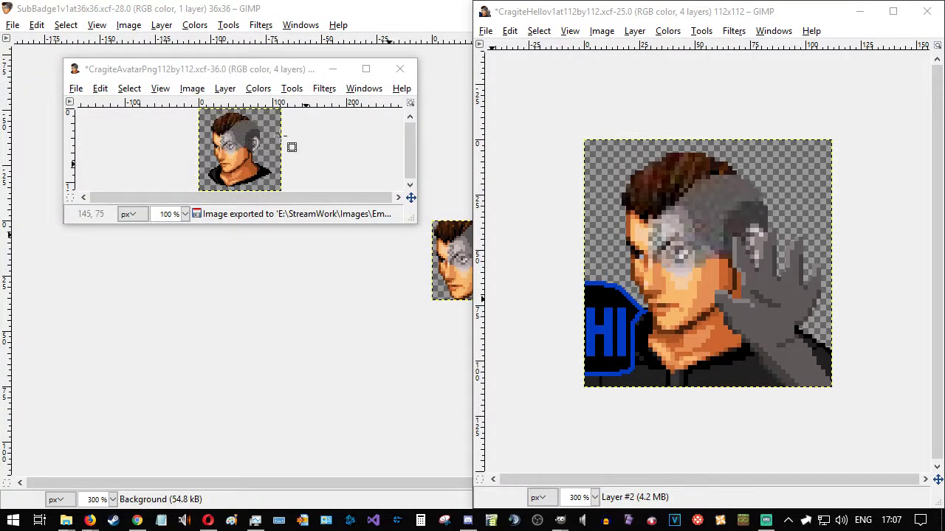
pyautogui.click(398, 69)
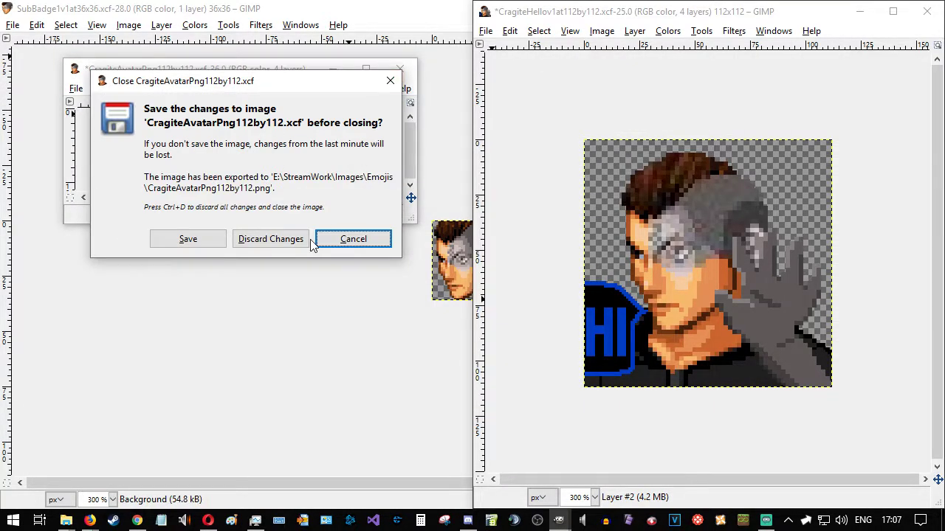
pyautogui.click(174, 244)
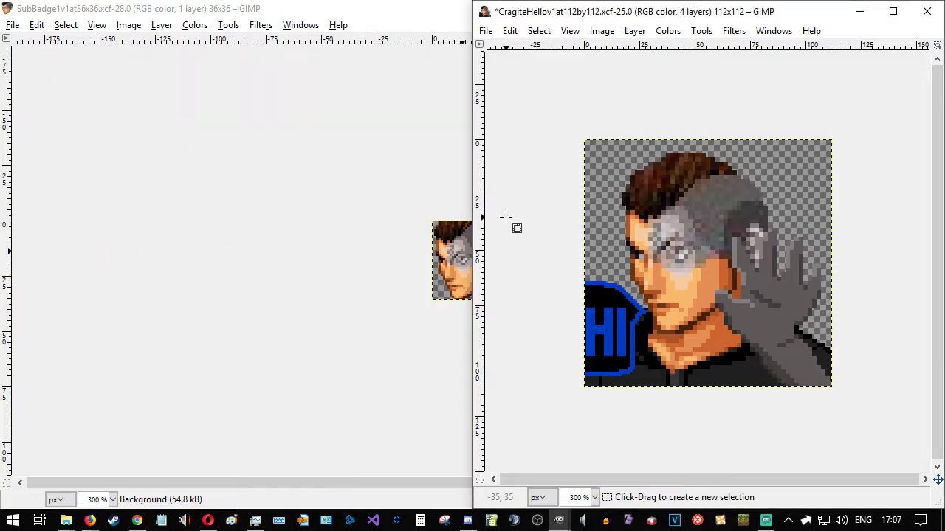
# - Check the Emojis folder in File Explorer for the updated avatar thumbnail and the CragiteHellov1at112by112 file
pyautogui.hotkey('alt', 'Tab')
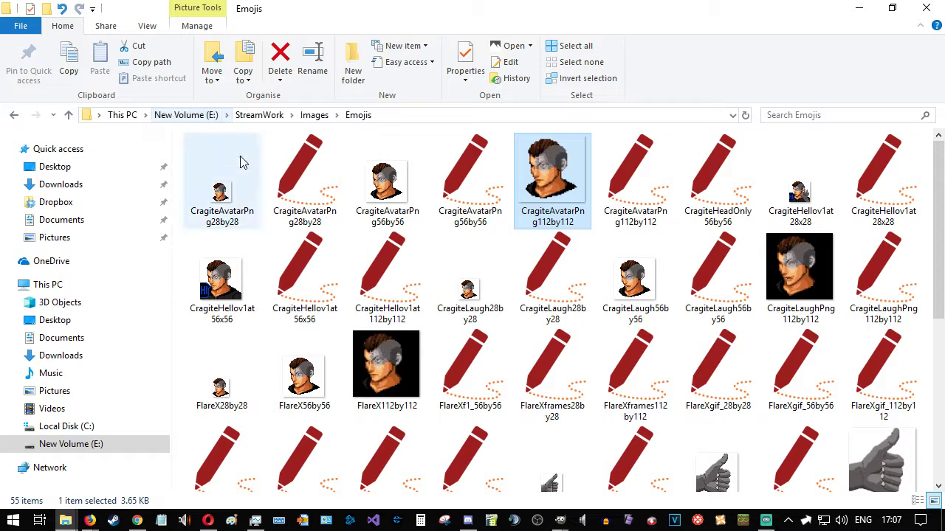
pyautogui.click(391, 284)
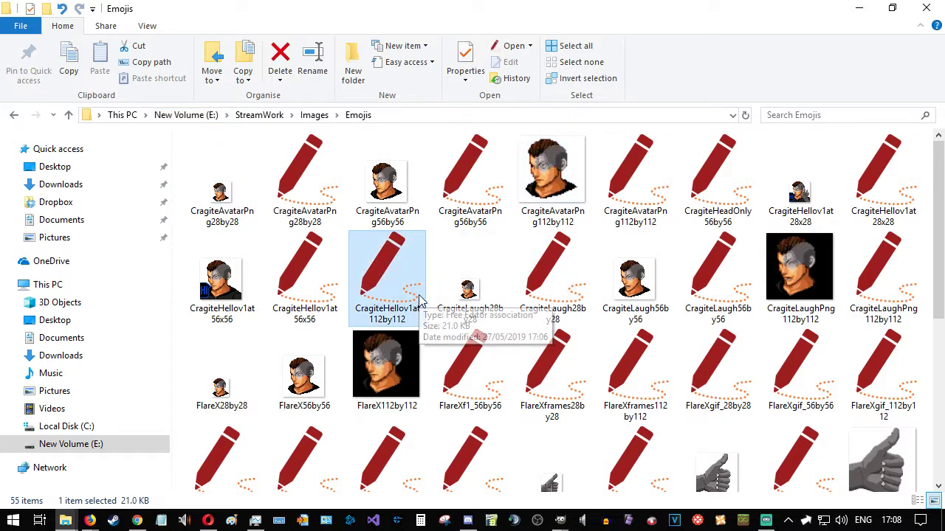
pyautogui.scroll(-3, 421, 299)
pyautogui.scroll(-3, 421, 299)
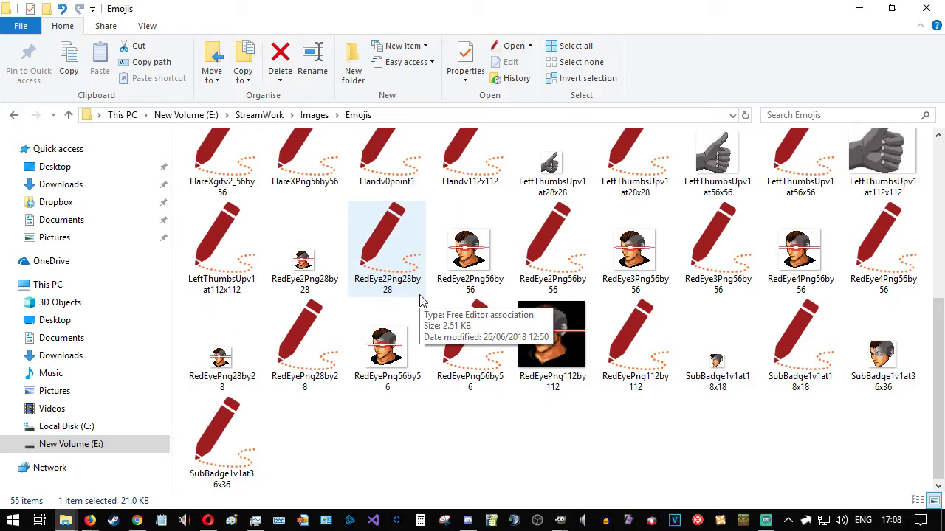
pyautogui.scroll(5, 420, 299)
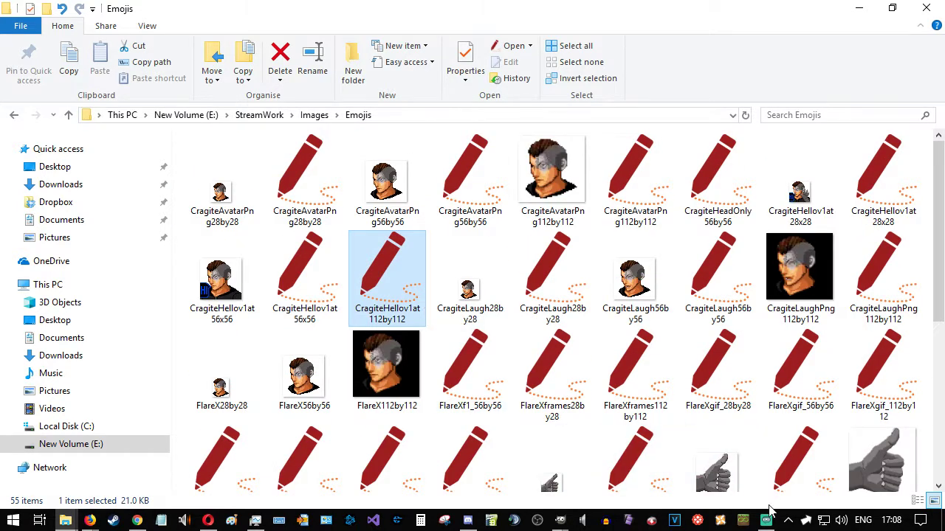
# - Close the outdated GIMP copy of CragiteAvatarPng112by112.xcf that contains the waving hand and HI bubble
pyautogui.click(557, 523)
pyautogui.moveTo(877, 481)
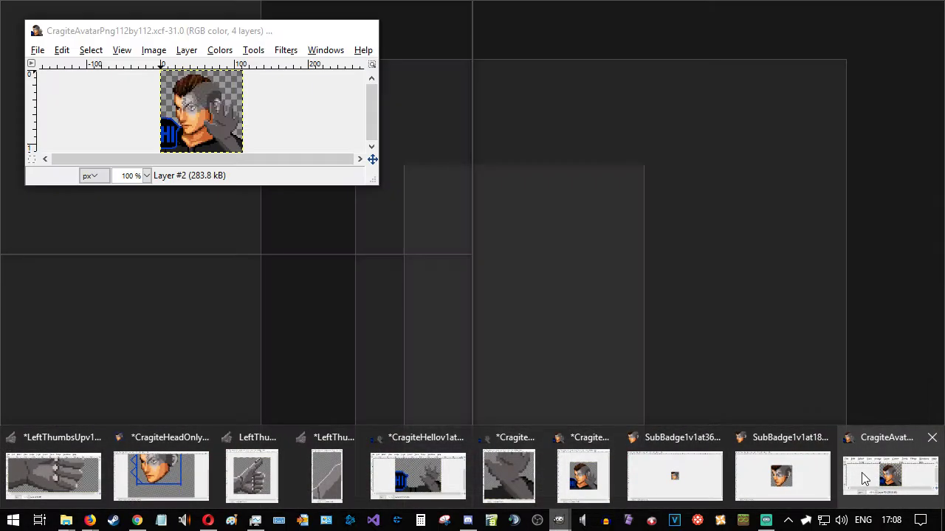
pyautogui.click(862, 476)
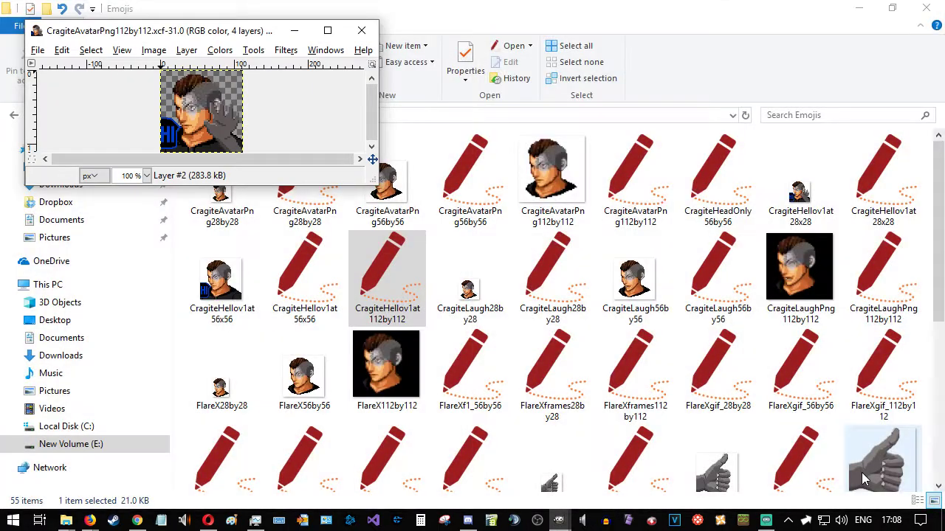
pyautogui.click(361, 30)
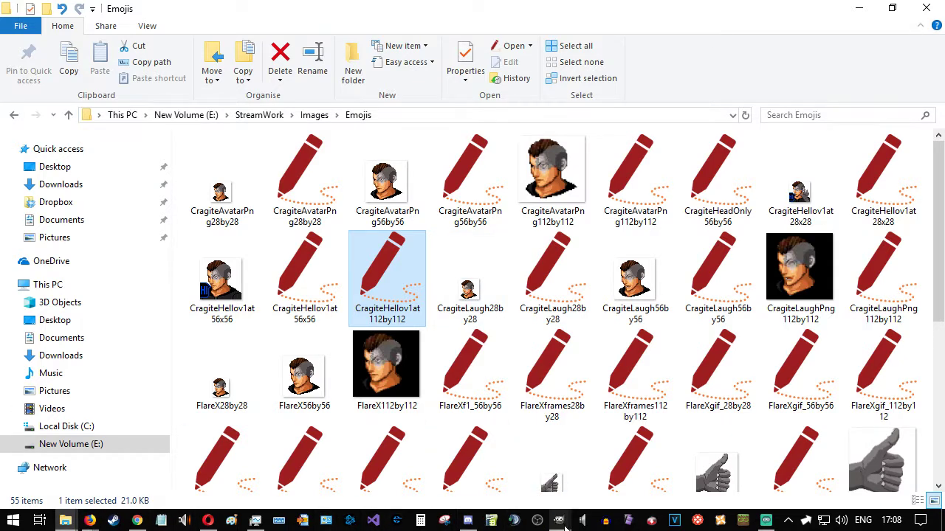
# - Switch to the CragiteHellov1at112by112.xcf image in GIMP and save its changes
pyautogui.moveTo(564, 526)
pyautogui.moveTo(787, 472)
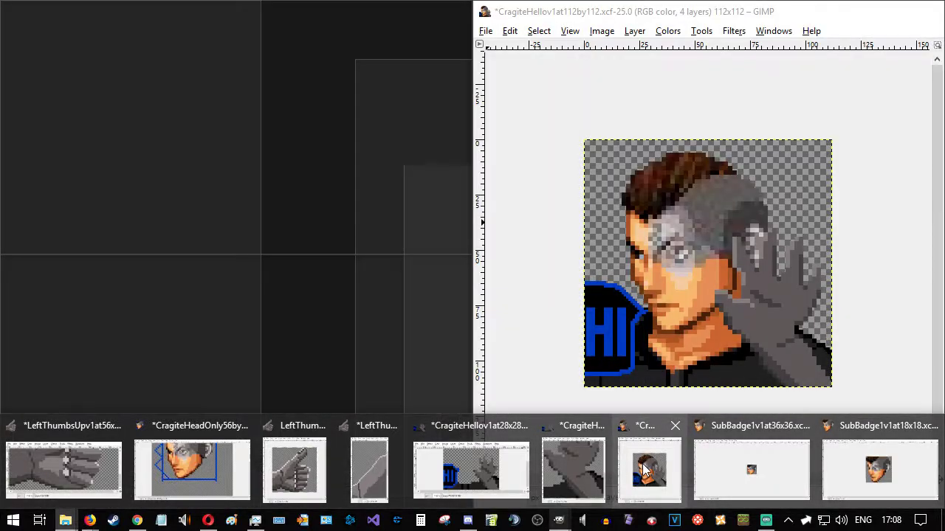
pyautogui.click(645, 470)
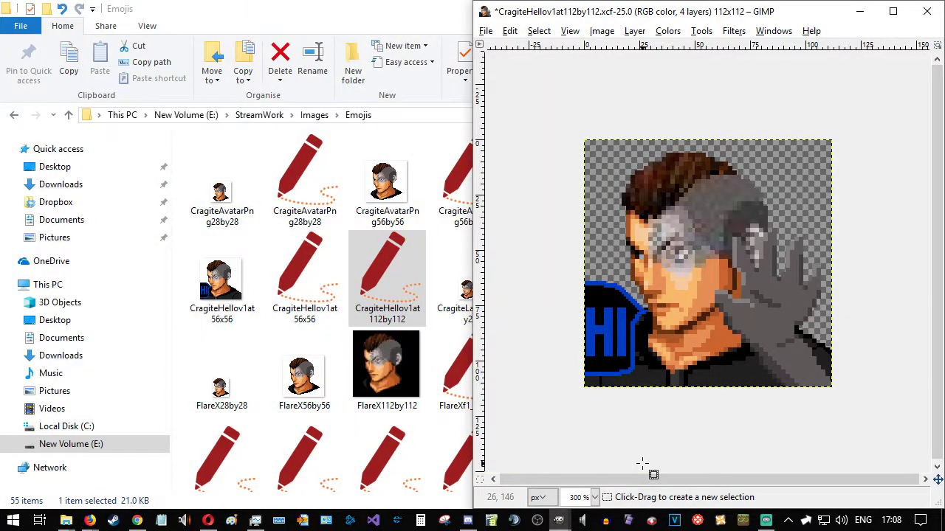
pyautogui.hotkey('ctrl', 's')
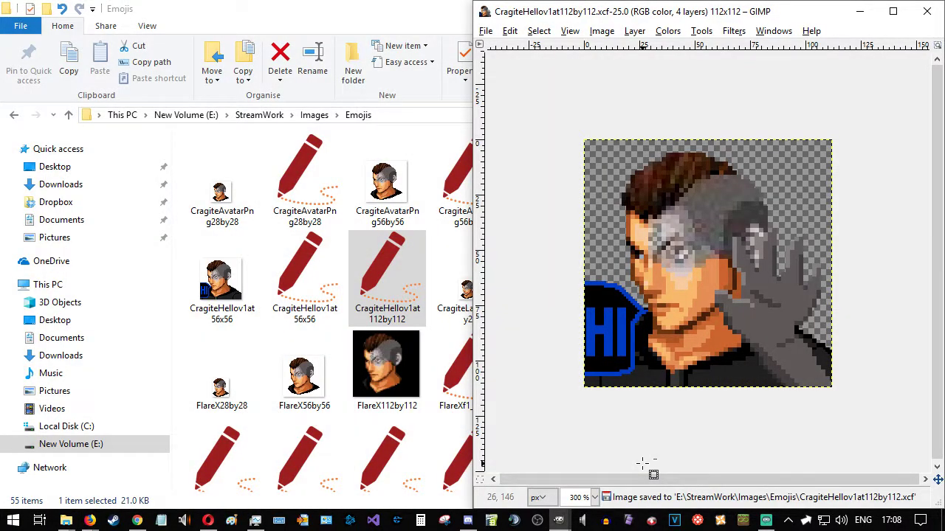
# - Export the Hello image over CragiteAvatarPng112by112.png and check its thumbnail in the Emojis folder
pyautogui.hotkey('ctrl', 'e')
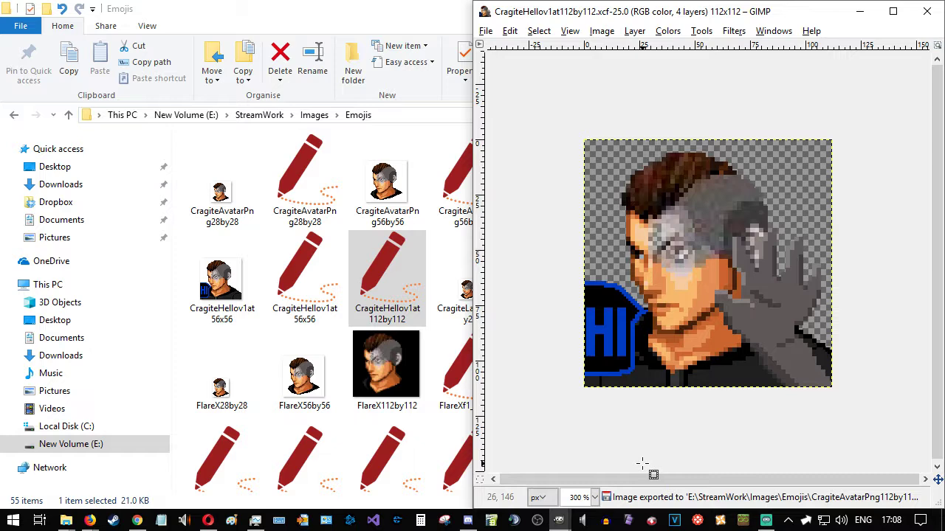
pyautogui.click(371, 7)
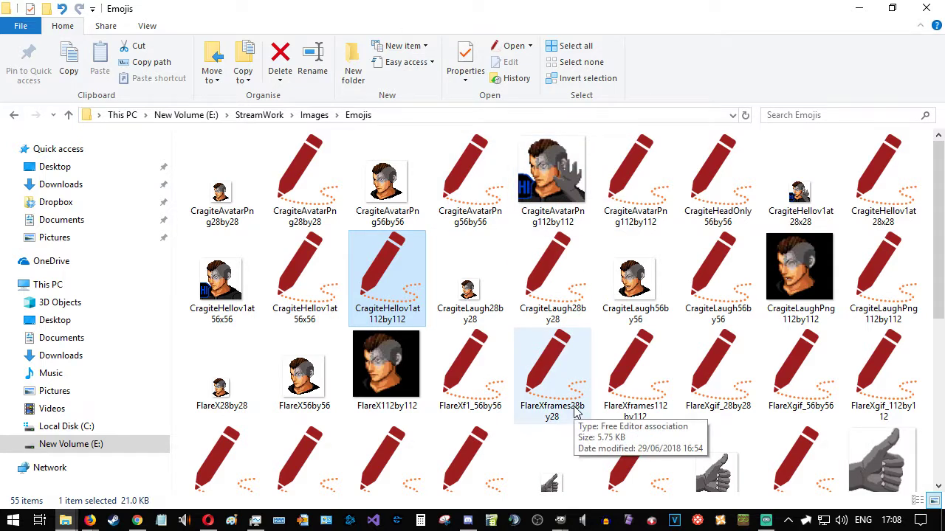
pyautogui.hotkey('alt', 'Tab')
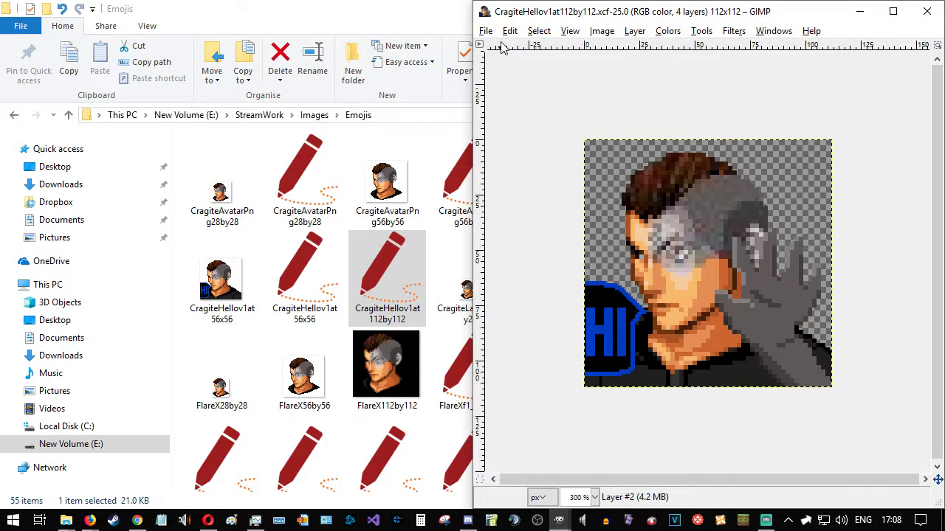
# - Reopen the plain avatar CragiteAvatarPng112by112.xcf and export it over CragiteAvatarPng112by112.png
pyautogui.click(486, 30)
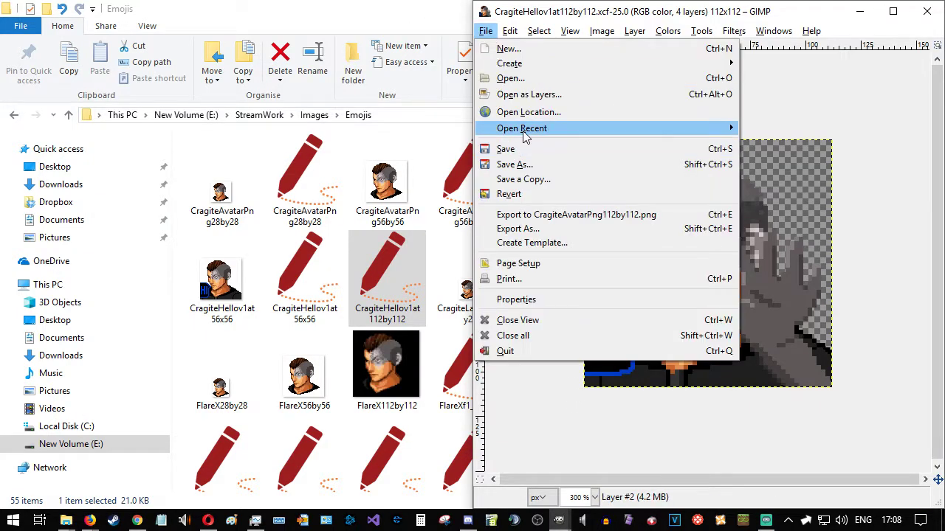
pyautogui.moveTo(526, 132)
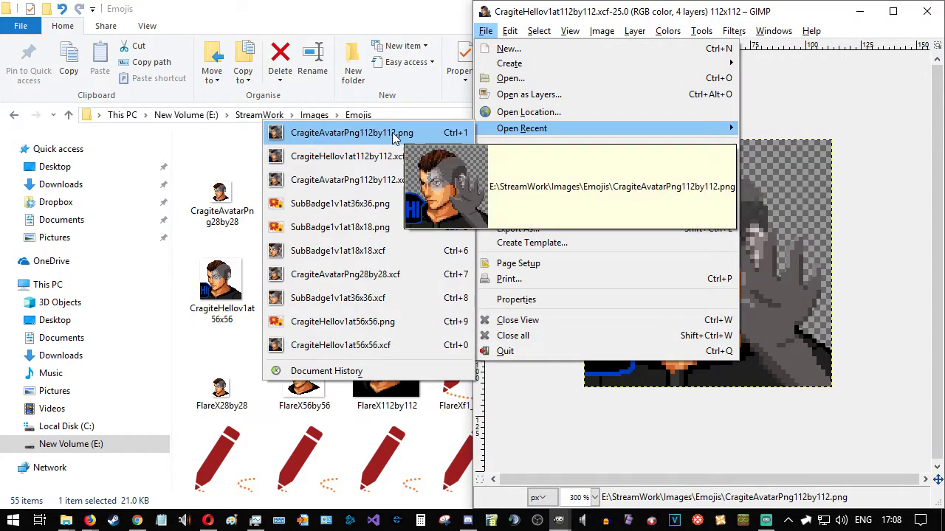
pyautogui.click(420, 185)
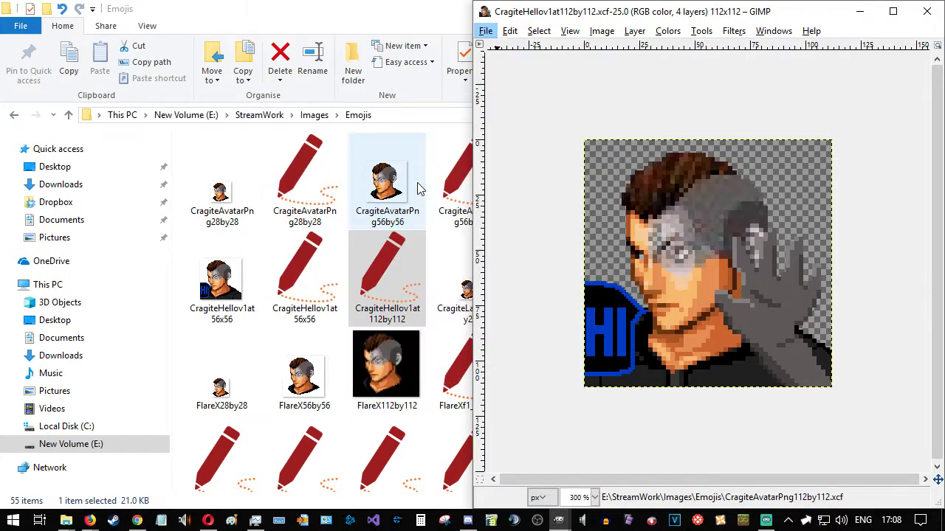
pyautogui.hotkey('ctrl', 'shift', 'e')
pyautogui.press('Return')
pyautogui.press('Return')
pyautogui.press('Return')
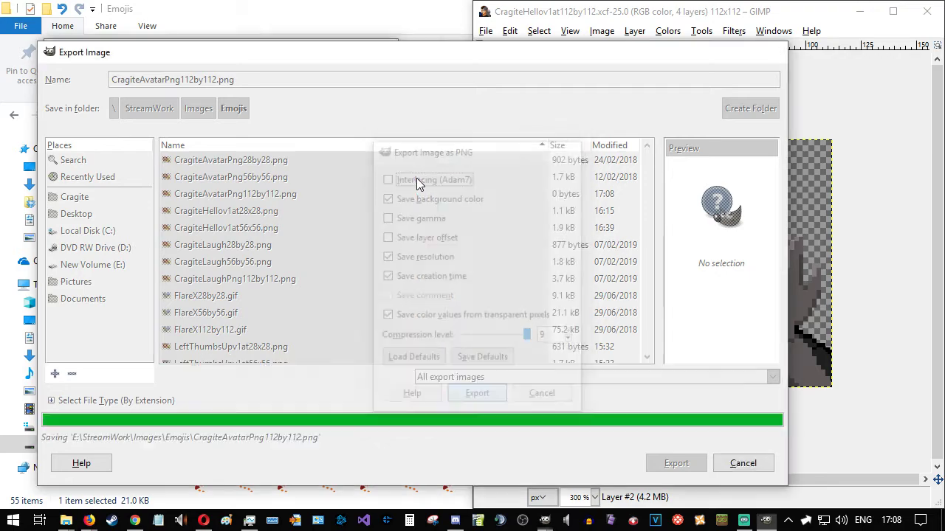
pyautogui.click(380, 49)
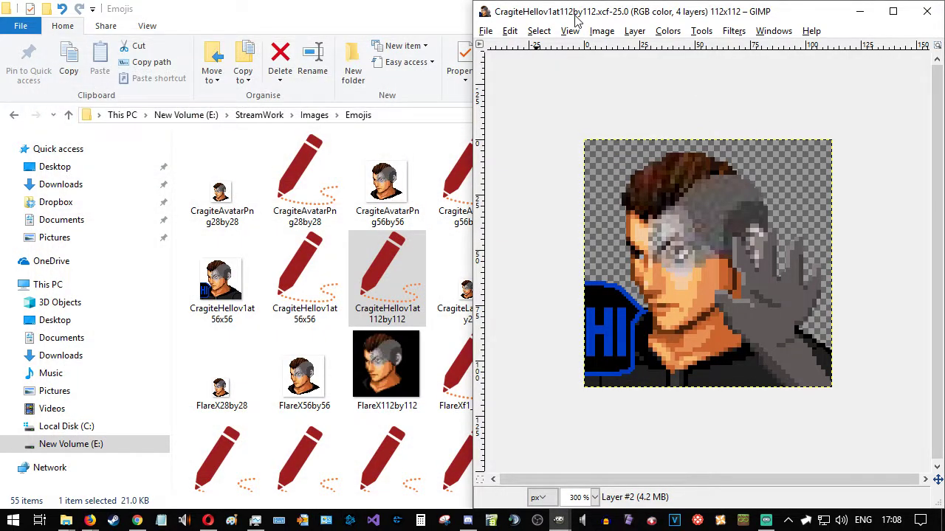
# - Export the Hello emote image to the Emojis folder as CragiteHellov1at112x112.png
pyautogui.hotkey('ctrl', 'shift', 'e')
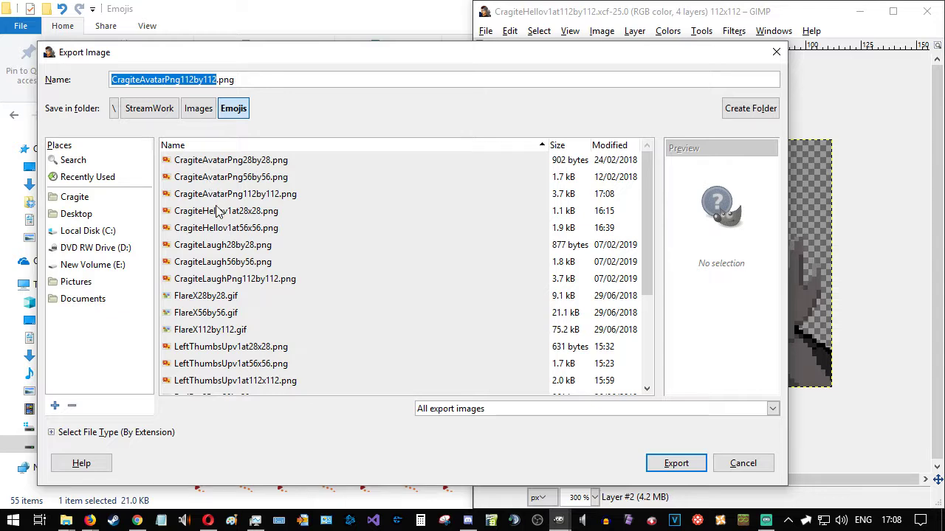
pyautogui.click(249, 214)
pyautogui.click(182, 79)
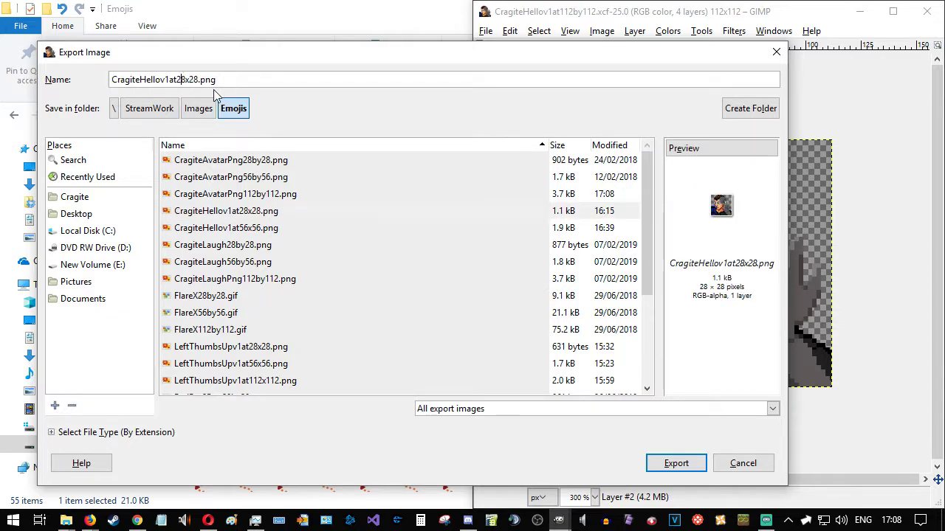
pyautogui.write('11')
pyautogui.press('Right')
pyautogui.press('Delete')
pyautogui.press('Right')
pyautogui.press('Right')
pyautogui.write('112')
pyautogui.press('Delete')
pyautogui.press('Delete')
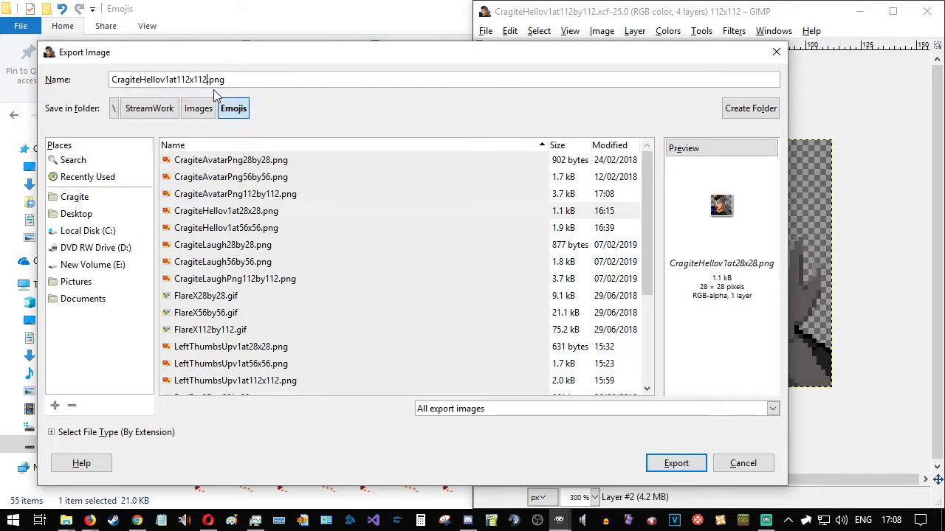
pyautogui.press('Return')
pyautogui.press('Return')
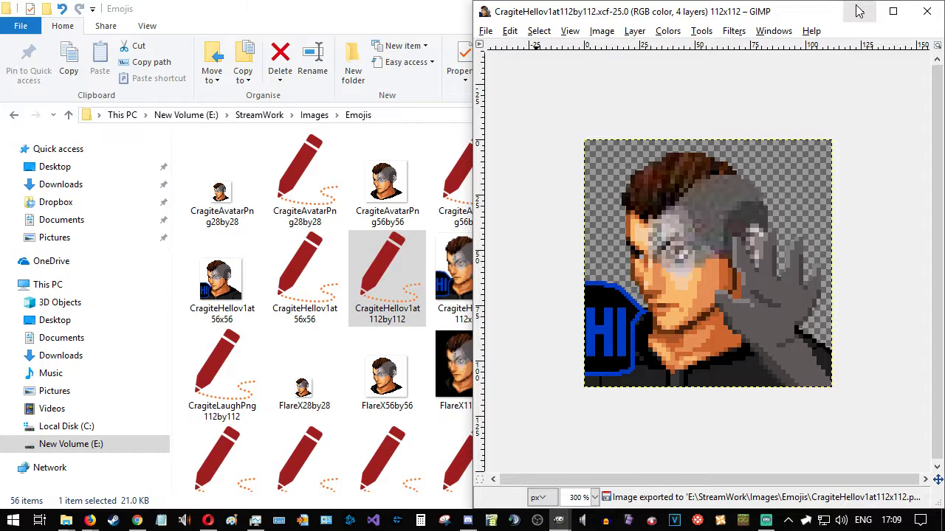
# - Look through the Emojis folder in File Explorer to check the exported avatar, Hello emote and badge files
pyautogui.click(443, 7)
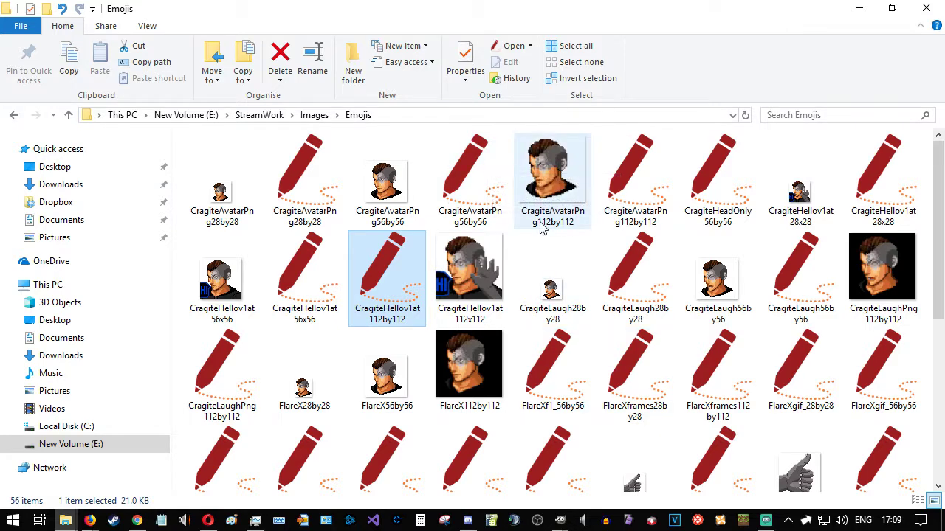
pyautogui.scroll(-2, 542, 230)
pyautogui.scroll(2, 542, 230)
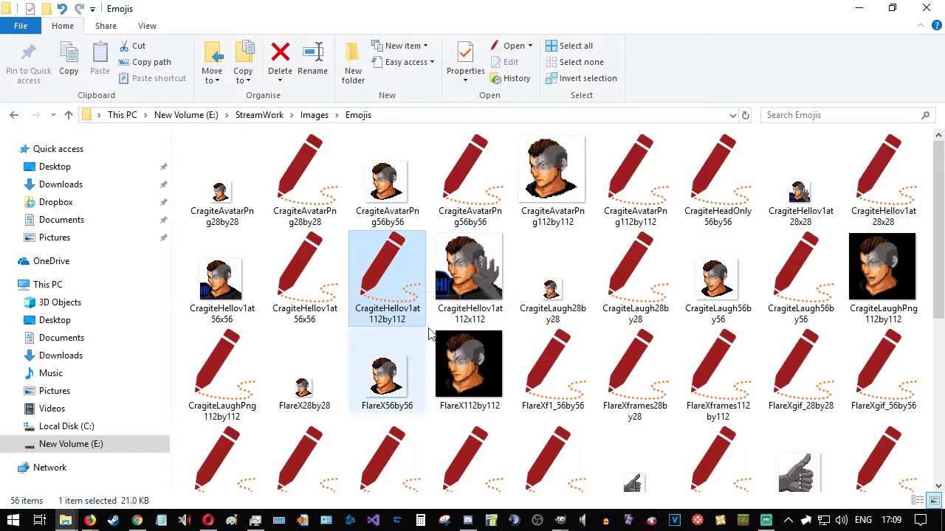
pyautogui.scroll(-2, 837, 266)
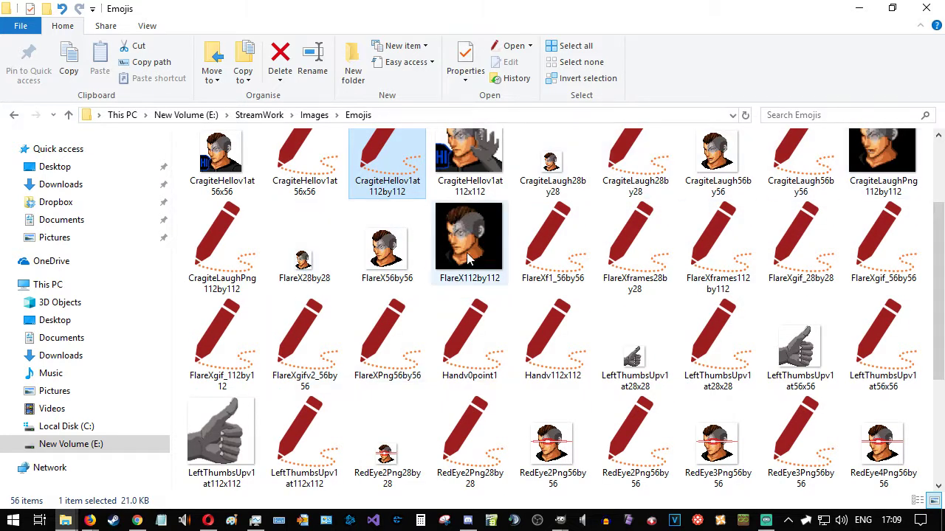
pyautogui.scroll(-3, 472, 354)
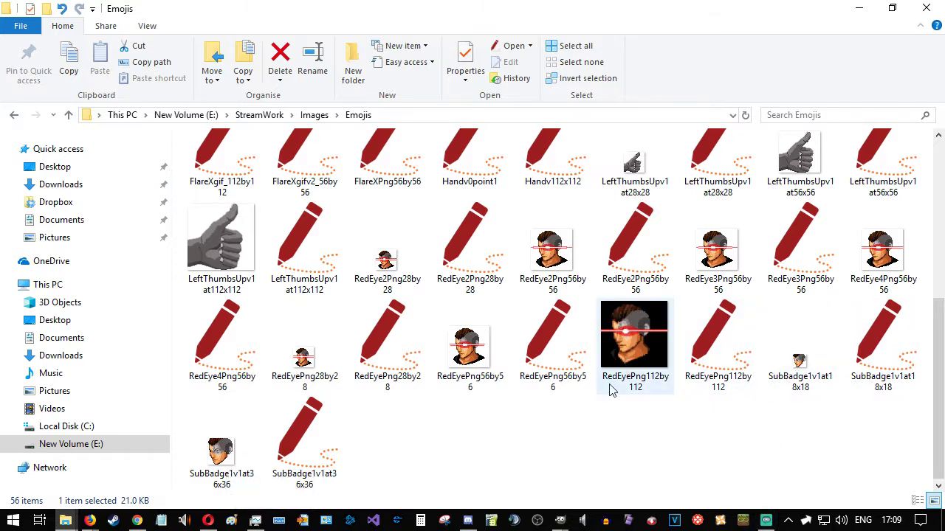
# - Switch to the 18x18 badge in GIMP and open the recent image CragiteAvatarPng112by112.xcf
pyautogui.moveTo(560, 519)
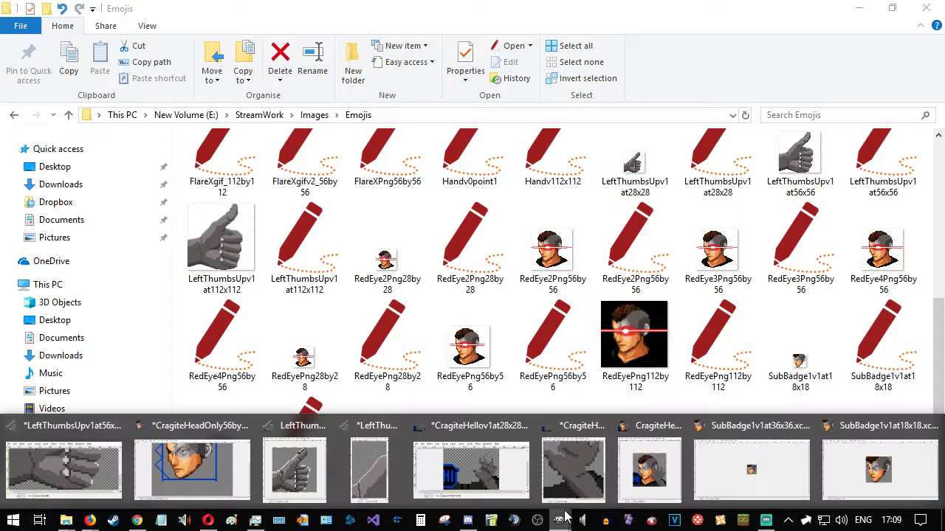
pyautogui.click(852, 469)
pyautogui.click(13, 25)
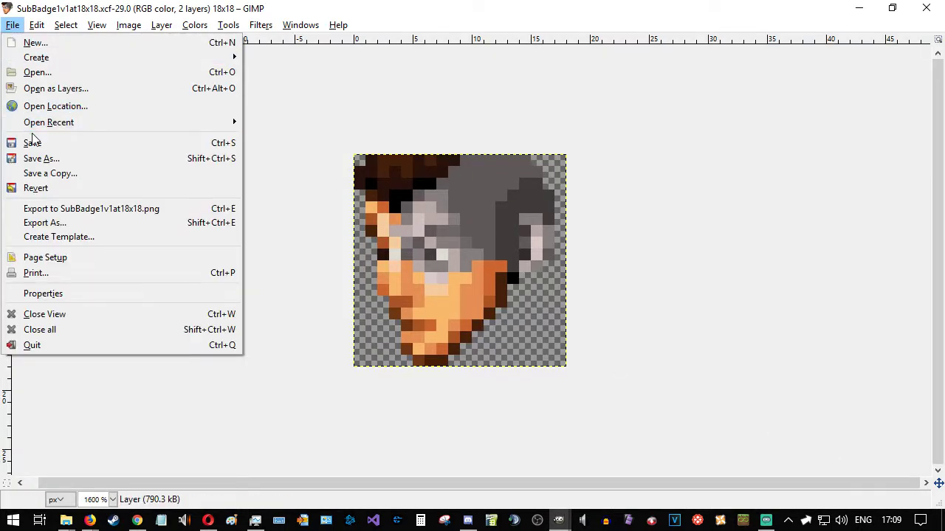
pyautogui.click(33, 124)
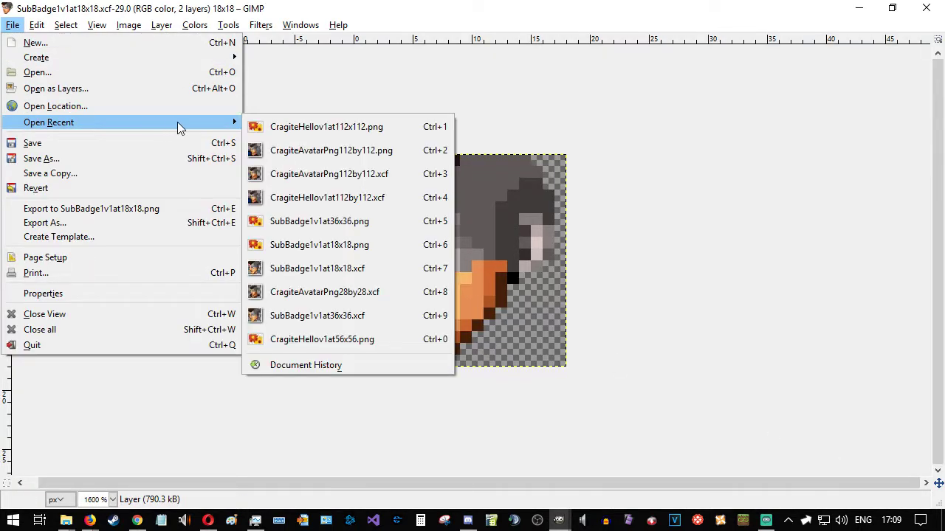
pyautogui.click(401, 178)
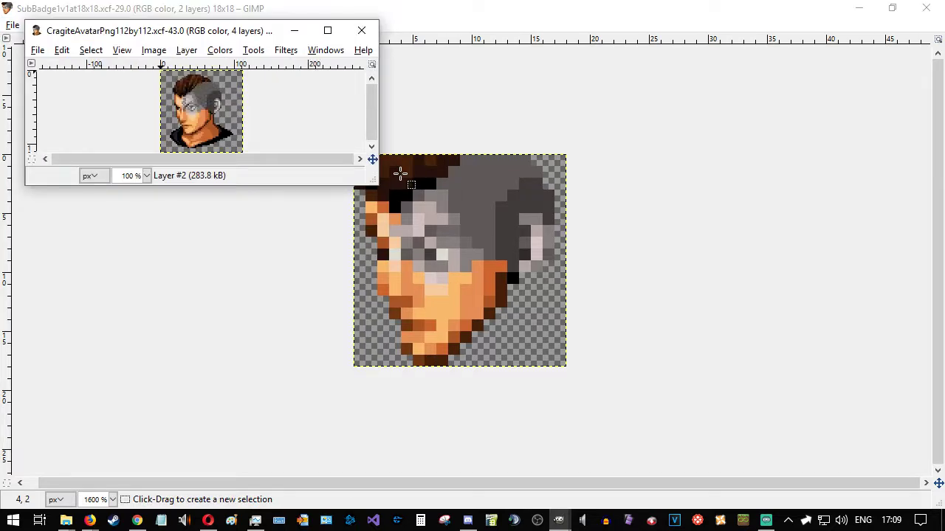
# - Save the avatar image in the Emojis folder under the new name SubBadge1v1at72x72.xcf
pyautogui.click(37, 50)
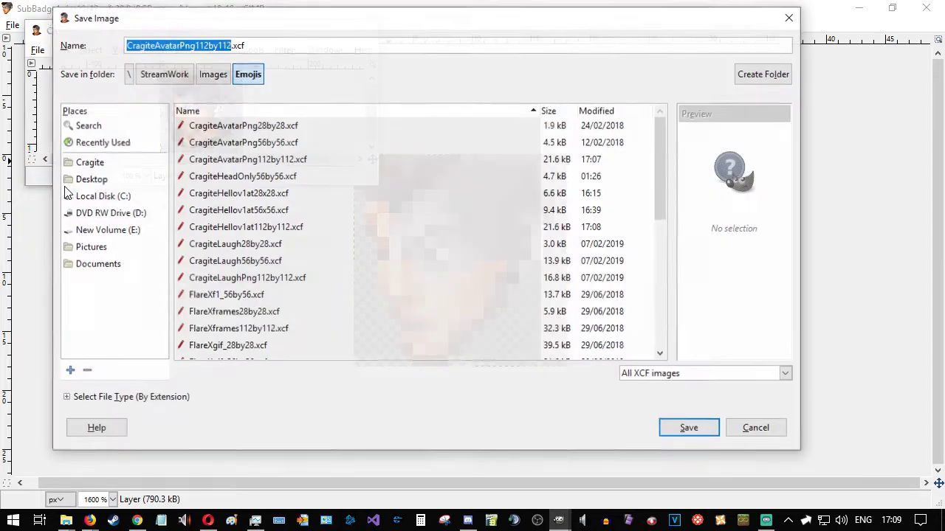
pyautogui.click(65, 185)
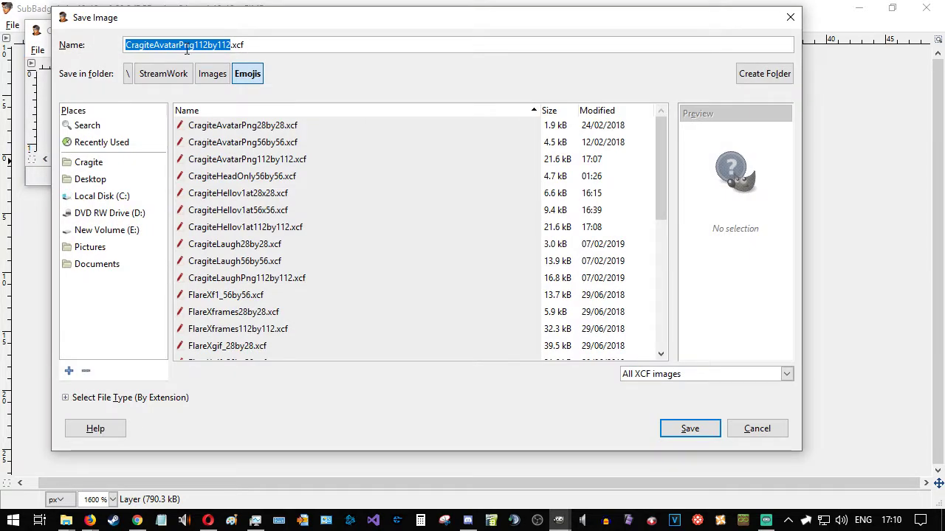
pyautogui.scroll(-3, 215, 270)
pyautogui.scroll(3, 243, 295)
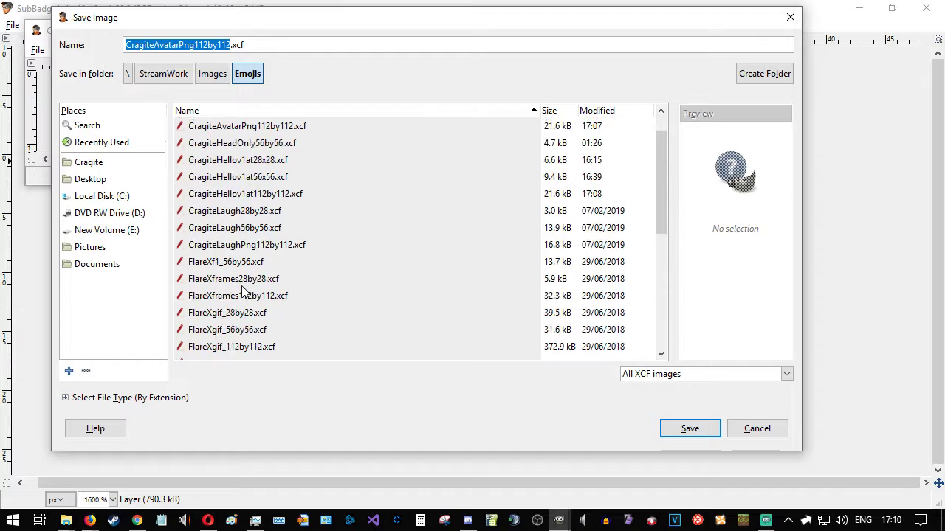
pyautogui.moveTo(661, 168); pyautogui.dragTo(663, 336)
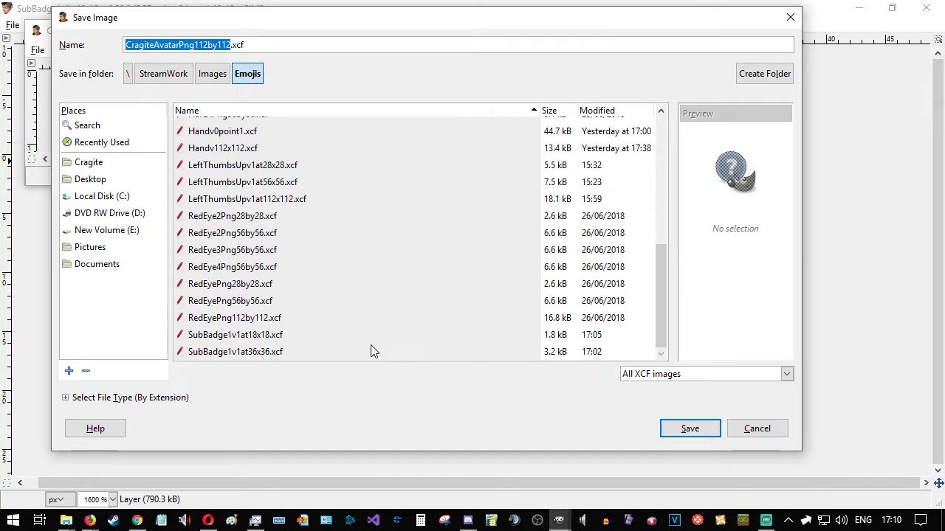
pyautogui.click(279, 353)
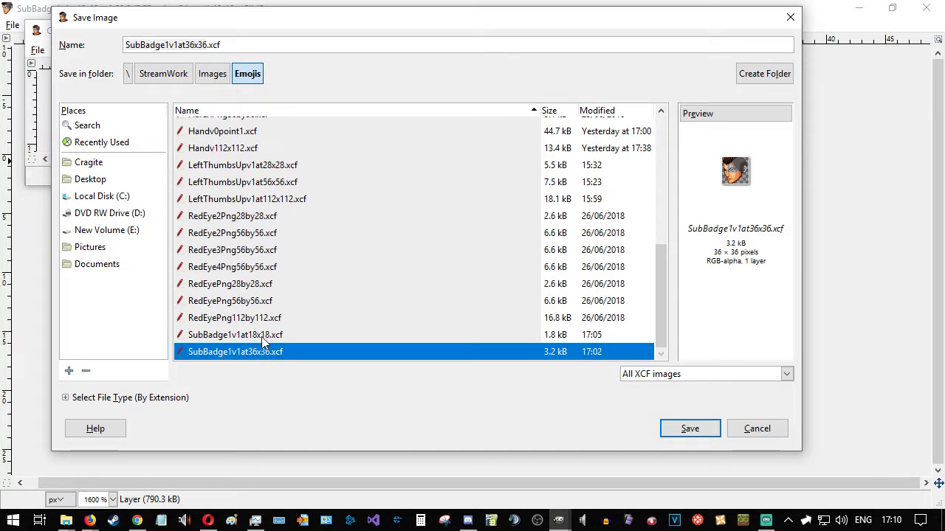
pyautogui.click(190, 45)
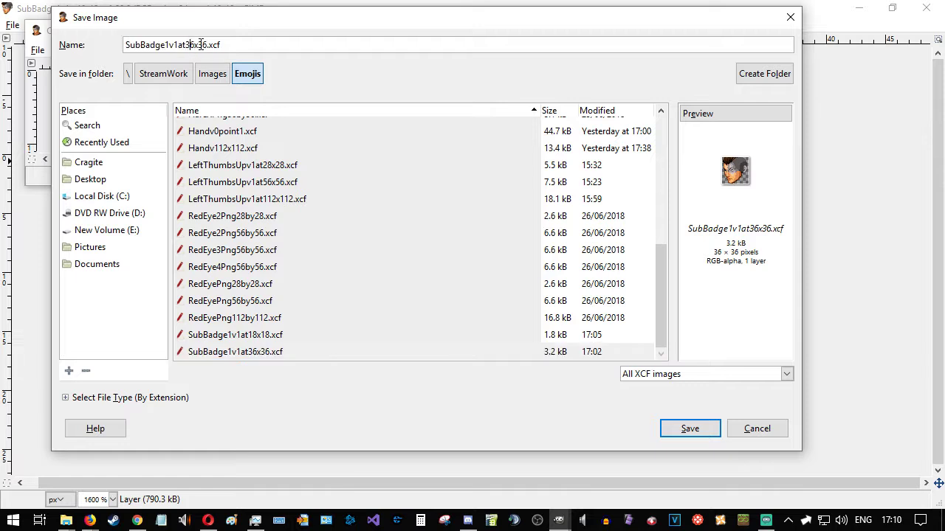
pyautogui.press('BackSpace')
pyautogui.press('Delete')
pyautogui.press('Delete')
pyautogui.write('72')
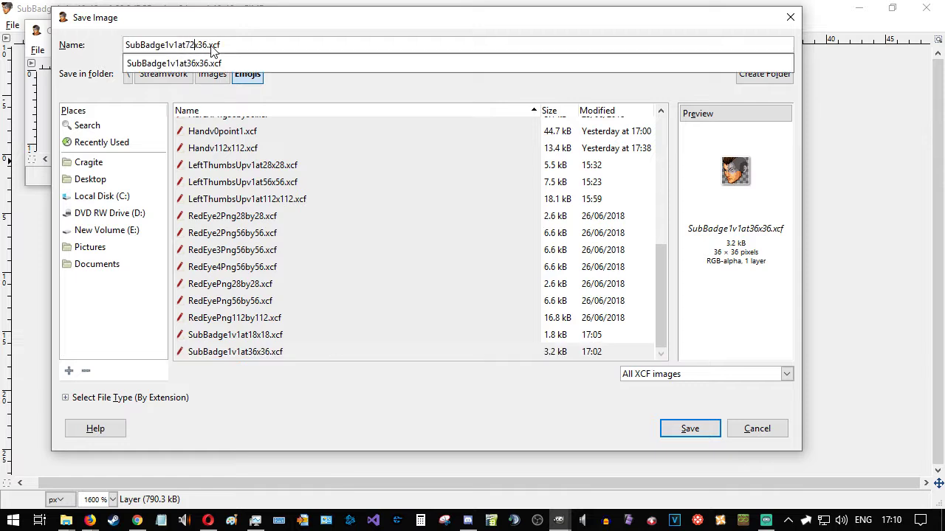
pyautogui.write('x72')
pyautogui.press('Return')
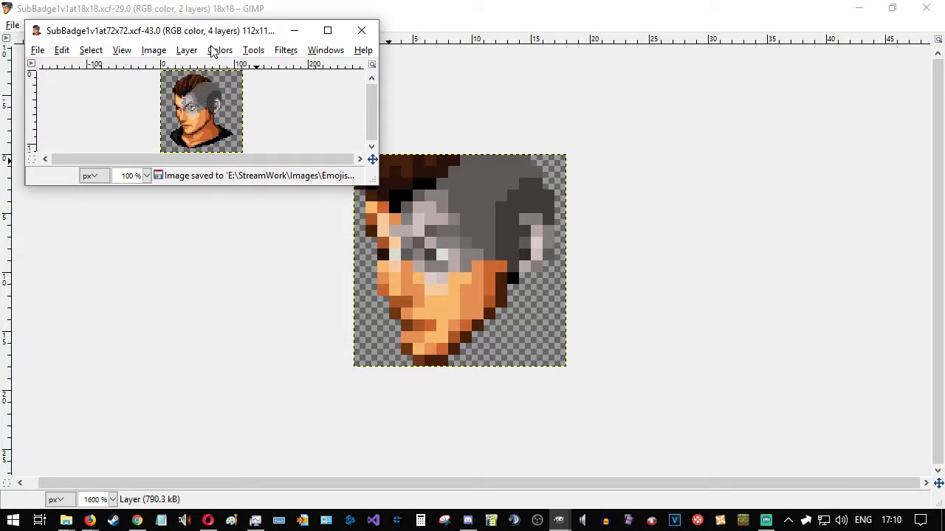
# - Clear the back of the neck and the shoulder behind the jaw using rectangular selections
pyautogui.moveTo(209, 41); pyautogui.dragTo(287, 7)
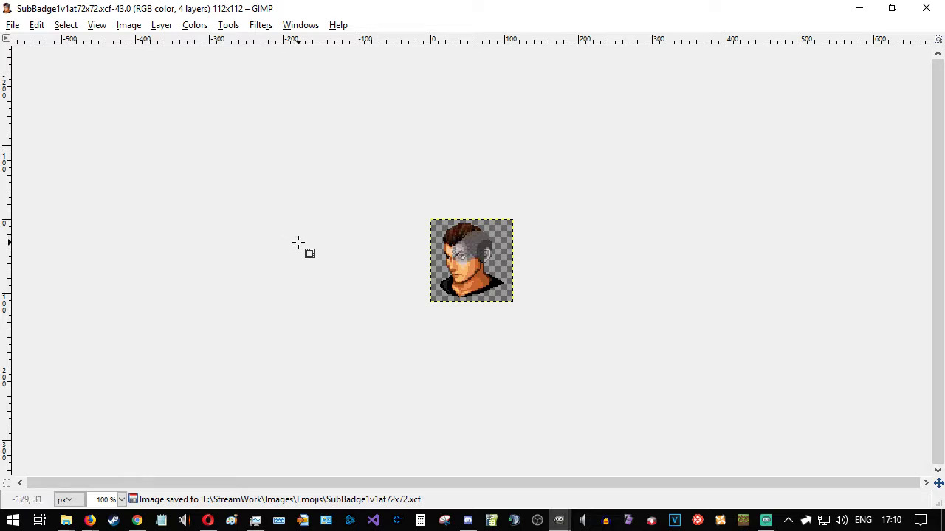
pyautogui.keyDown('ctrl'); pyautogui.scroll(4, 555, 273); pyautogui.keyUp('ctrl')
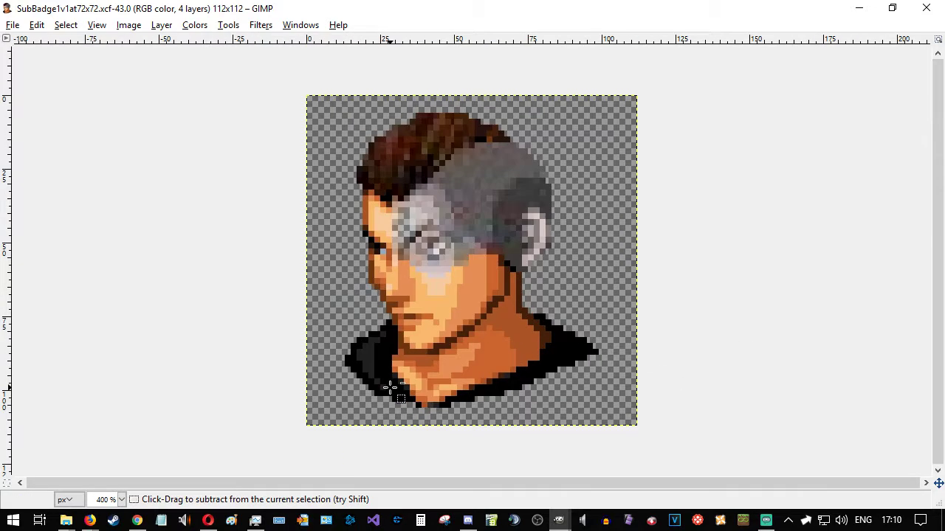
pyautogui.scroll(1, 389, 387)
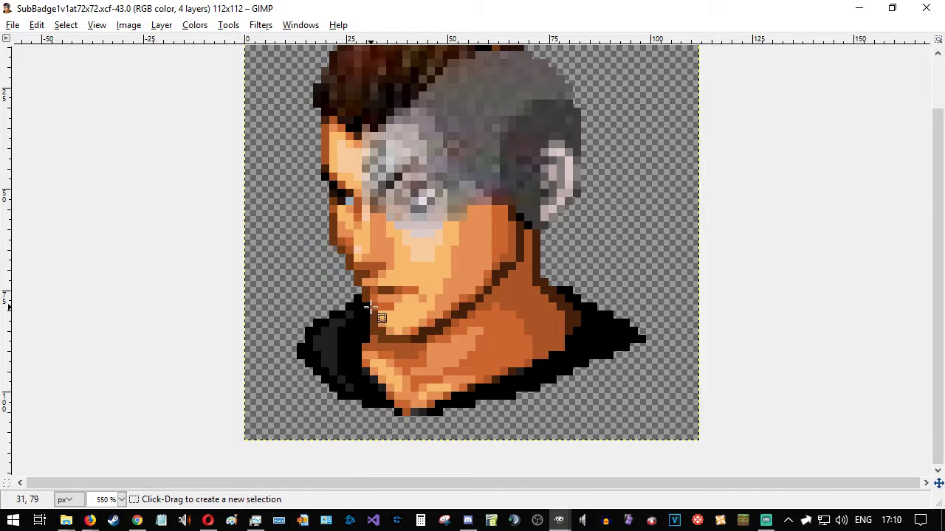
pyautogui.moveTo(367, 304); pyautogui.dragTo(212, 448)
pyautogui.click(402, 342)
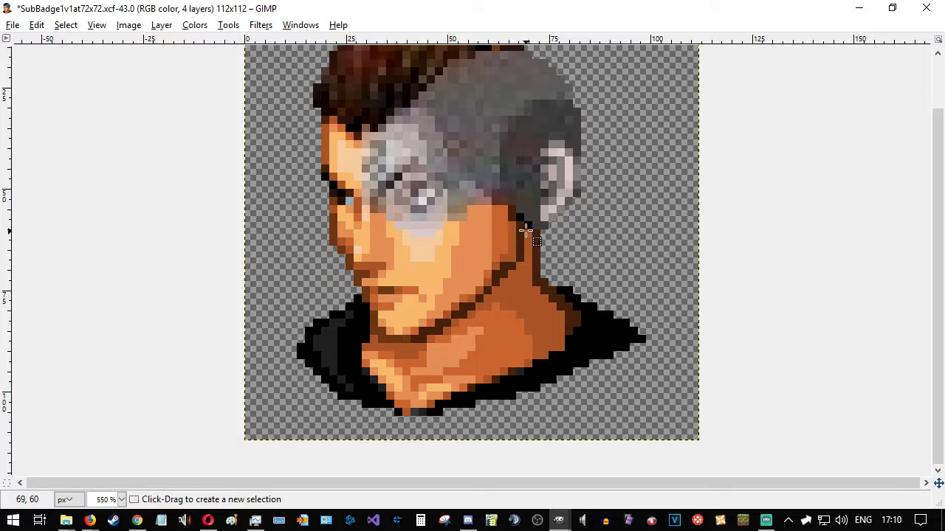
pyautogui.moveTo(526, 230); pyautogui.dragTo(711, 468)
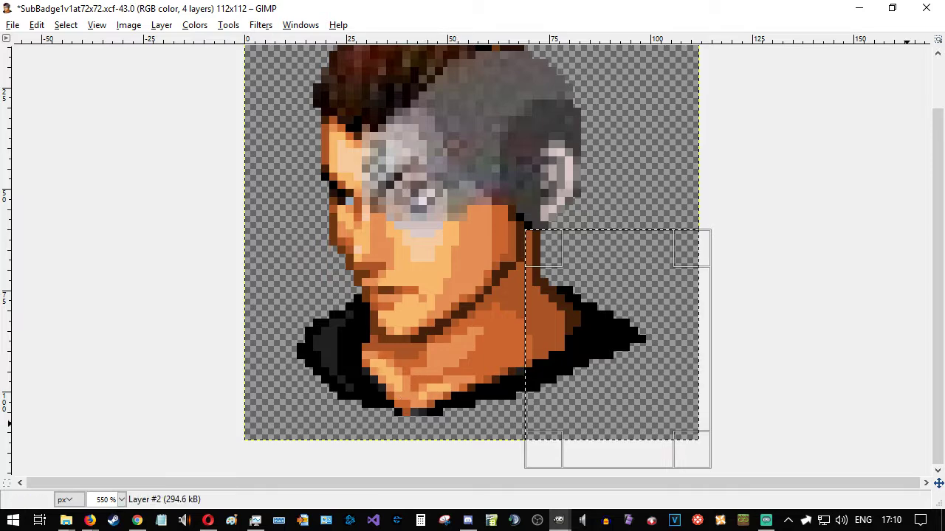
pyautogui.press('Delete')
pyautogui.click(670, 348)
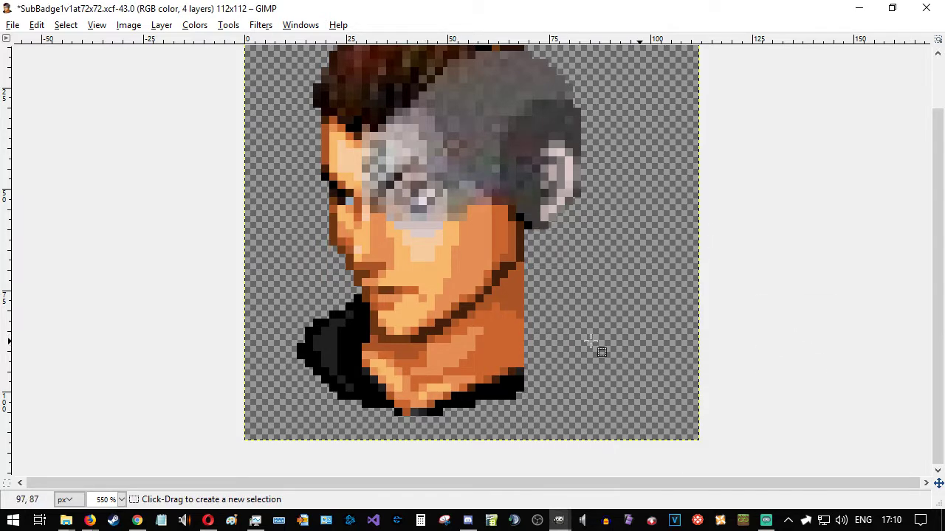
pyautogui.moveTo(515, 264); pyautogui.dragTo(577, 456)
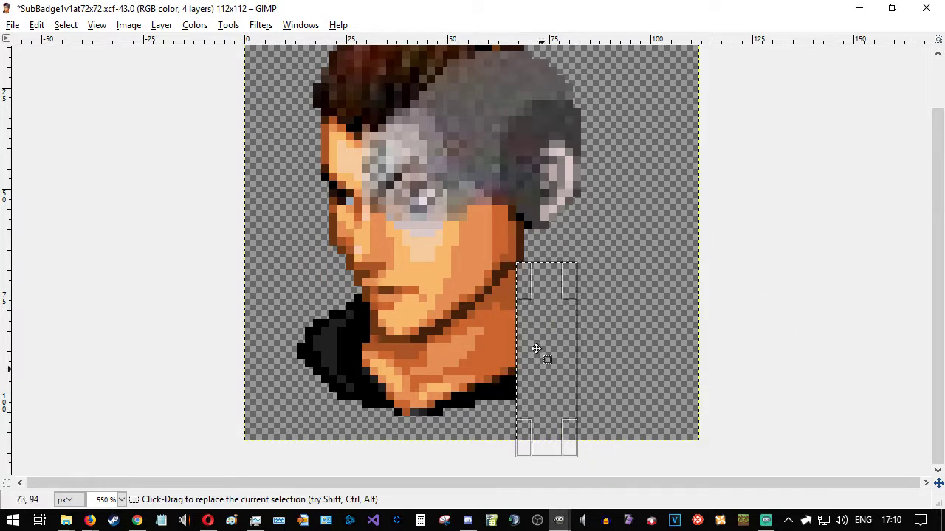
pyautogui.click(510, 273)
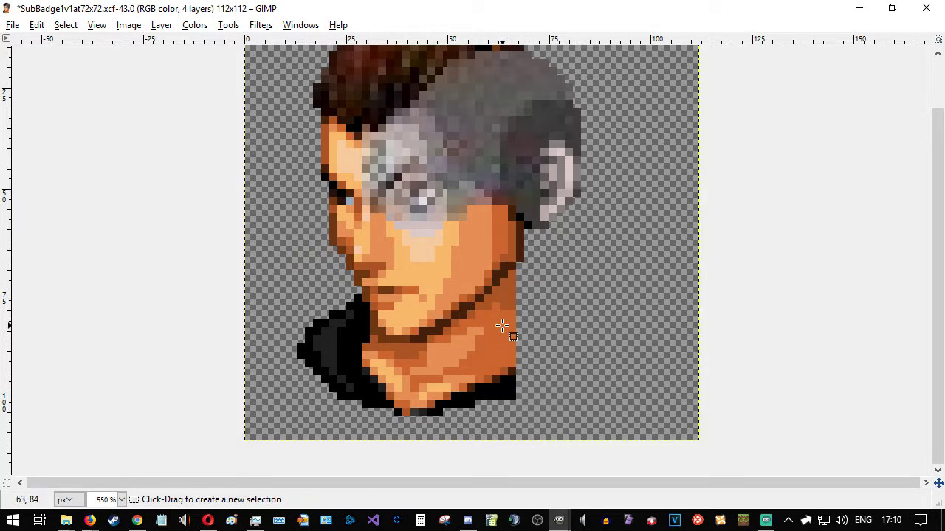
# - Try to outline the neck along the jaw's stepped lower edge with Free Select and delete it
pyautogui.scroll(-1, 502, 324)
pyautogui.scroll(3, 502, 324)
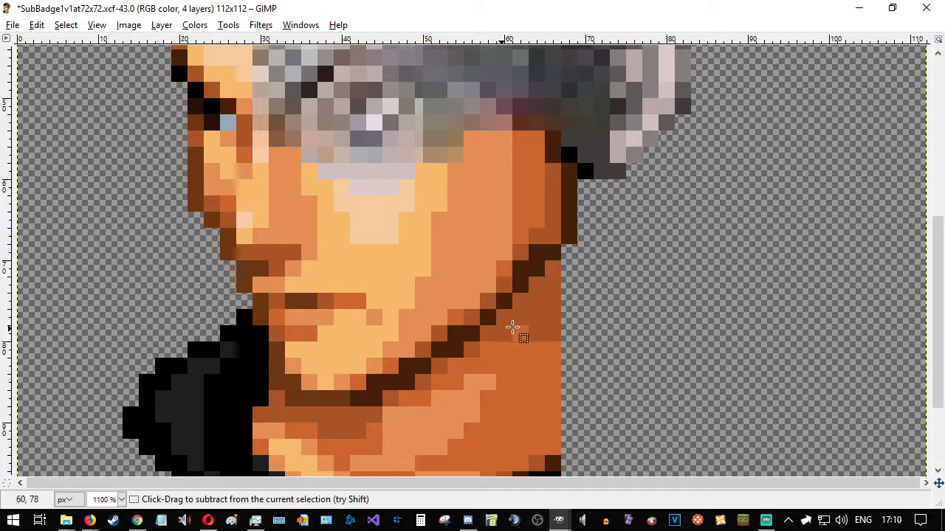
pyautogui.click(580, 266)
pyautogui.click(546, 261)
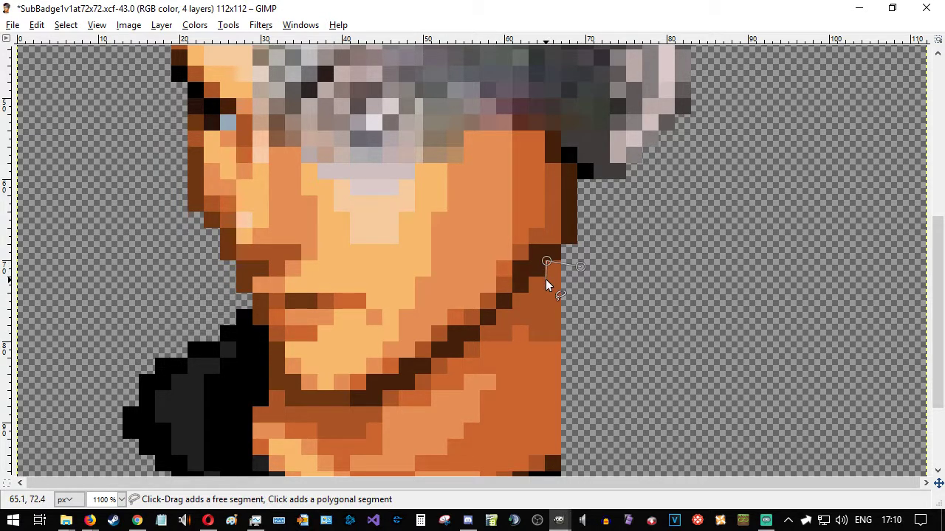
pyautogui.click(545, 278)
pyautogui.click(530, 278)
pyautogui.click(525, 296)
pyautogui.click(510, 295)
pyautogui.click(512, 307)
pyautogui.click(495, 313)
pyautogui.click(495, 325)
pyautogui.click(479, 329)
pyautogui.click(480, 343)
pyautogui.click(462, 345)
pyautogui.click(462, 356)
pyautogui.click(431, 361)
pyautogui.click(431, 374)
pyautogui.click(417, 375)
pyautogui.click(414, 391)
pyautogui.click(384, 392)
pyautogui.click(382, 415)
pyautogui.click(634, 439)
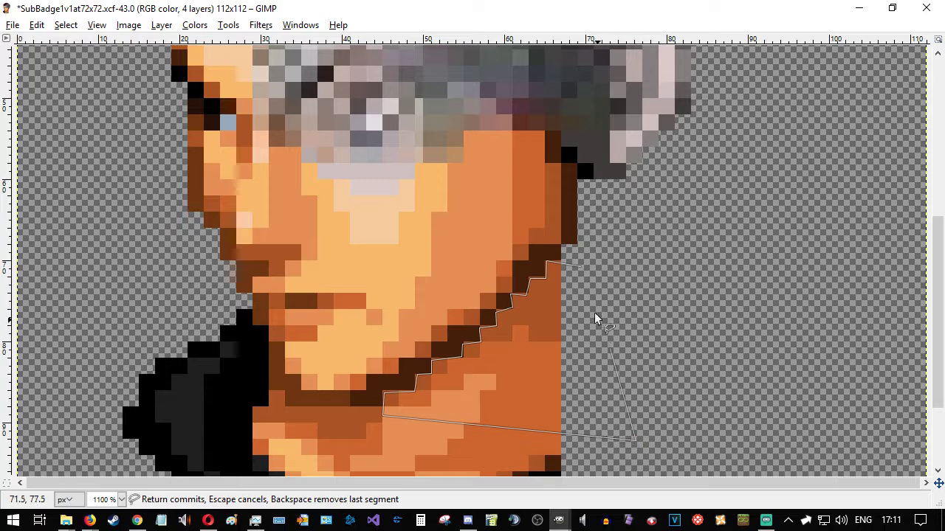
pyautogui.click(582, 269)
pyautogui.press('Return')
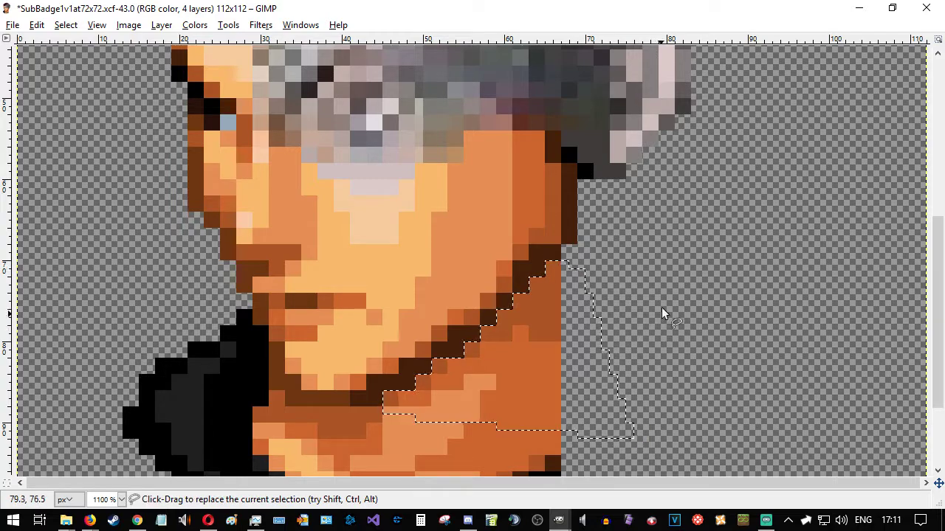
pyautogui.press('Delete')
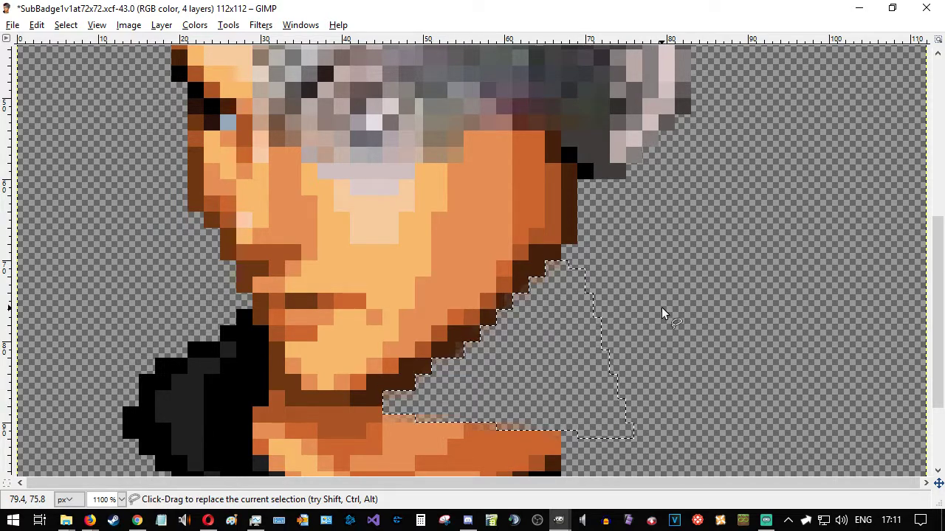
# - Try to outline the collar and neck directly beneath the chin with Free Select and delete that area
pyautogui.scroll(-3, 662, 307)
pyautogui.click(252, 182)
pyautogui.click(251, 200)
pyautogui.click(266, 202)
pyautogui.click(267, 262)
pyautogui.click(284, 279)
pyautogui.click(387, 282)
pyautogui.click(327, 399)
pyautogui.click(172, 228)
pyautogui.click(249, 184)
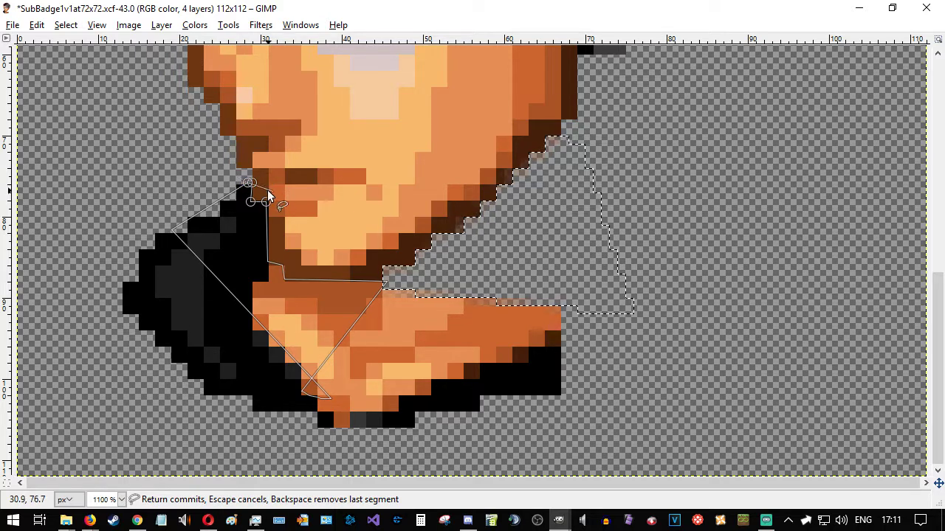
pyautogui.click(249, 185)
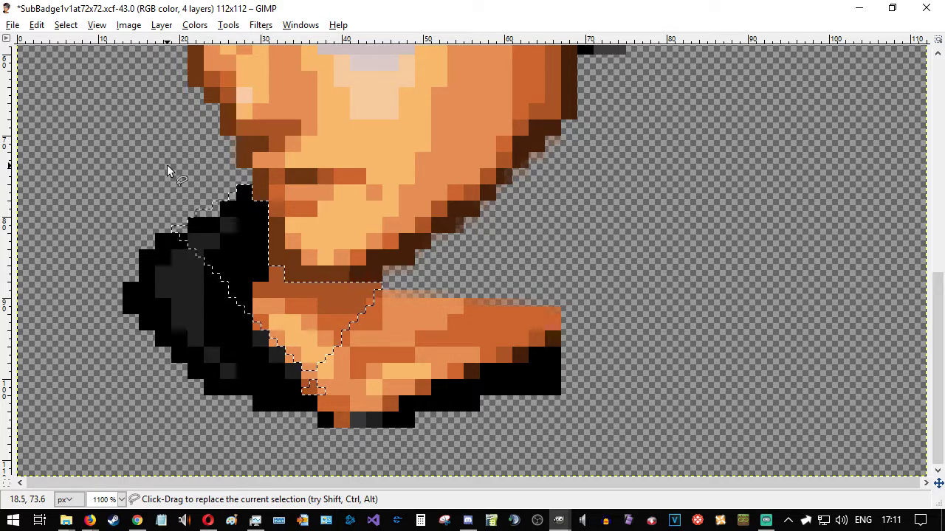
pyautogui.press('Delete')
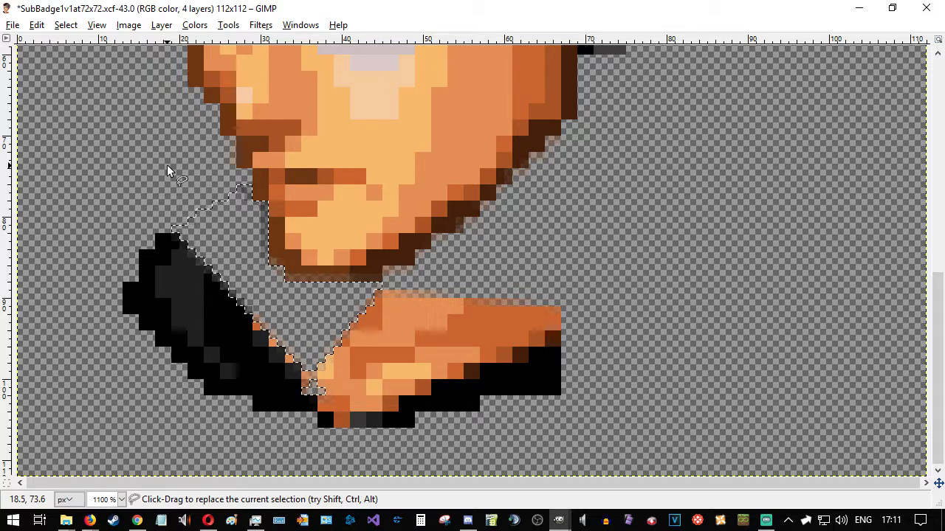
# - Undo the free-select deletions beneath the jaw and chin, and clear the selection
pyautogui.press('ctrl')
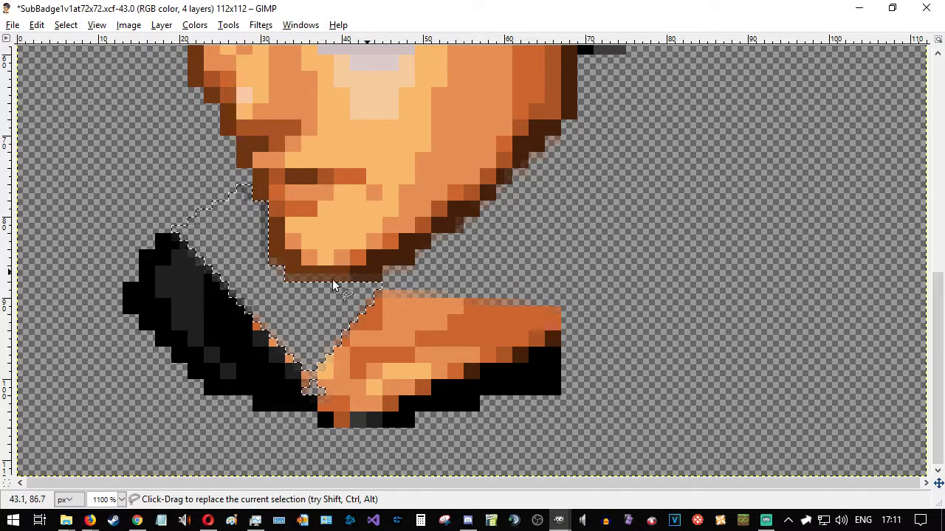
pyautogui.hotkey('ctrl', 'z')
pyautogui.hotkey('ctrl', 'z')
pyautogui.hotkey('ctrl', 'z')
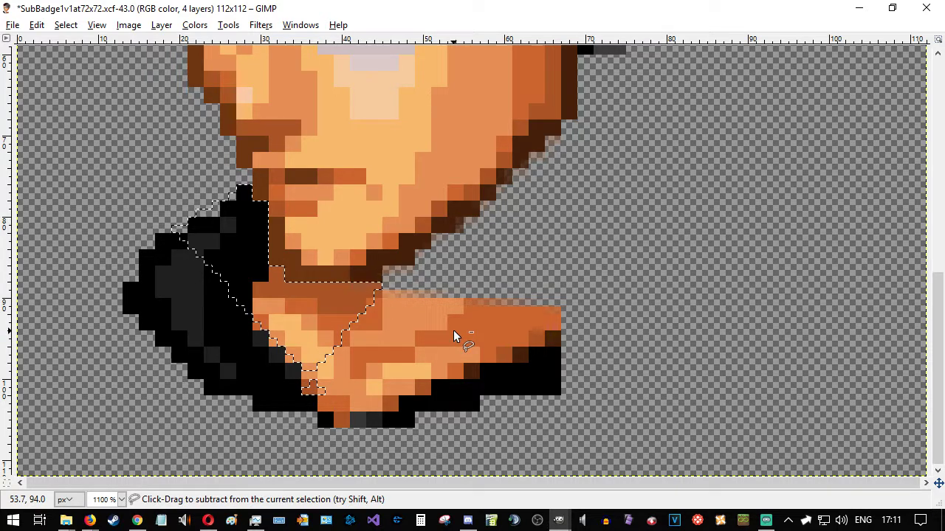
pyautogui.click(757, 248)
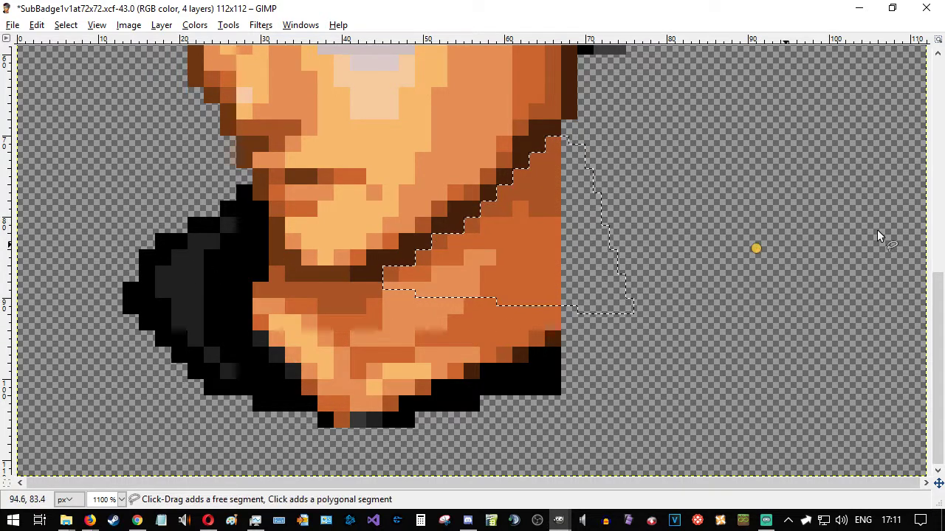
pyautogui.click(746, 270)
# - Clear the neck along the jaw's underside, following its pixel steps down to the chin with rectangular selections
pyautogui.moveTo(545, 137); pyautogui.dragTo(641, 289)
pyautogui.press('Delete')
pyautogui.moveTo(530, 154); pyautogui.dragTo(609, 297)
pyautogui.press('Delete')
pyautogui.moveTo(514, 170); pyautogui.dragTo(594, 289)
pyautogui.press('Delete')
pyautogui.moveTo(496, 185); pyautogui.dragTo(569, 282)
pyautogui.press('Delete')
pyautogui.moveTo(483, 204)
pyautogui.mouseDown()
pyautogui.moveTo(542, 305)
pyautogui.moveTo(536, 297)
pyautogui.mouseUp()
pyautogui.press('Delete')
pyautogui.moveTo(466, 220)
pyautogui.mouseDown()
pyautogui.moveTo(533, 320)
pyautogui.moveTo(586, 373)
pyautogui.mouseUp()
pyautogui.press('Delete')
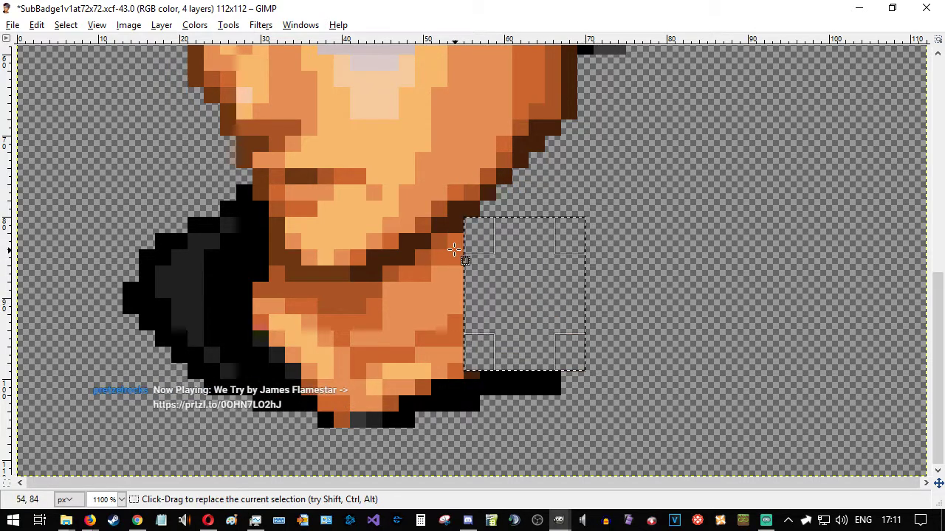
pyautogui.moveTo(431, 235); pyautogui.dragTo(577, 346)
pyautogui.moveTo(415, 251); pyautogui.dragTo(536, 346)
pyautogui.press('Delete')
pyautogui.moveTo(383, 264); pyautogui.dragTo(504, 370)
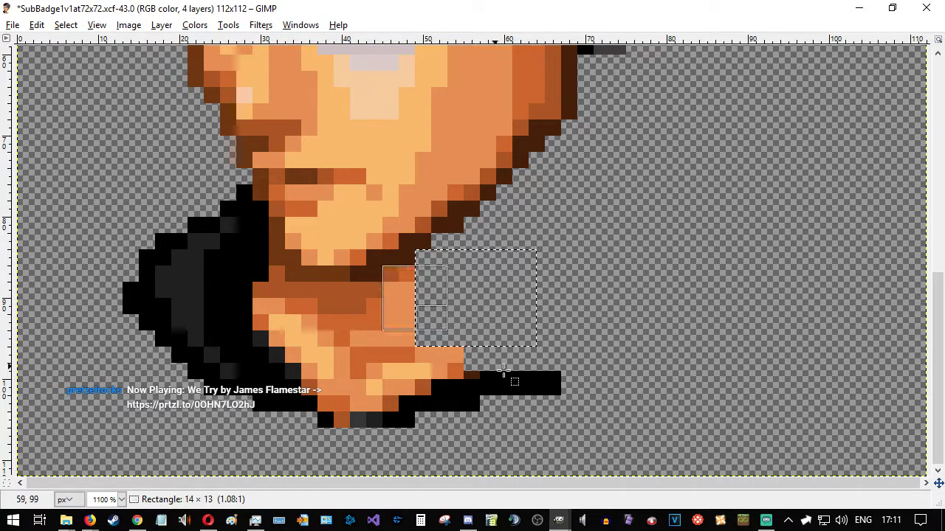
pyautogui.press('Delete')
# - Select everything below the chin's lower edge, including the remaining neck and collar, and delete it
pyautogui.moveTo(111, 274); pyautogui.dragTo(390, 338)
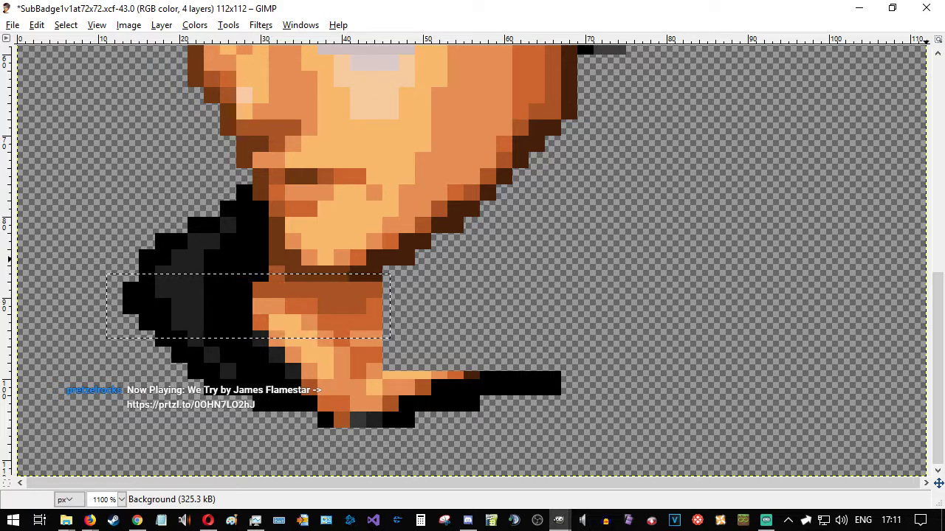
pyautogui.click(92, 284)
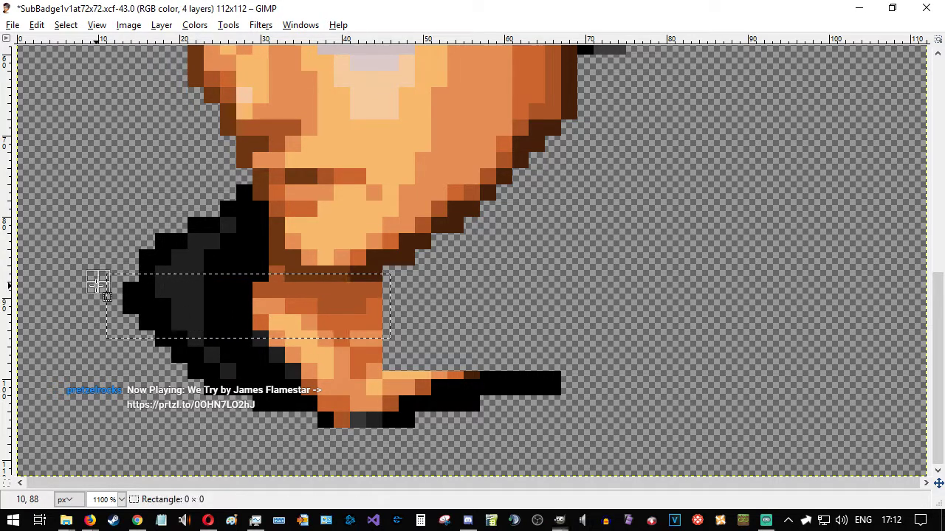
pyautogui.moveTo(91, 284); pyautogui.dragTo(666, 460)
pyautogui.press('Delete')
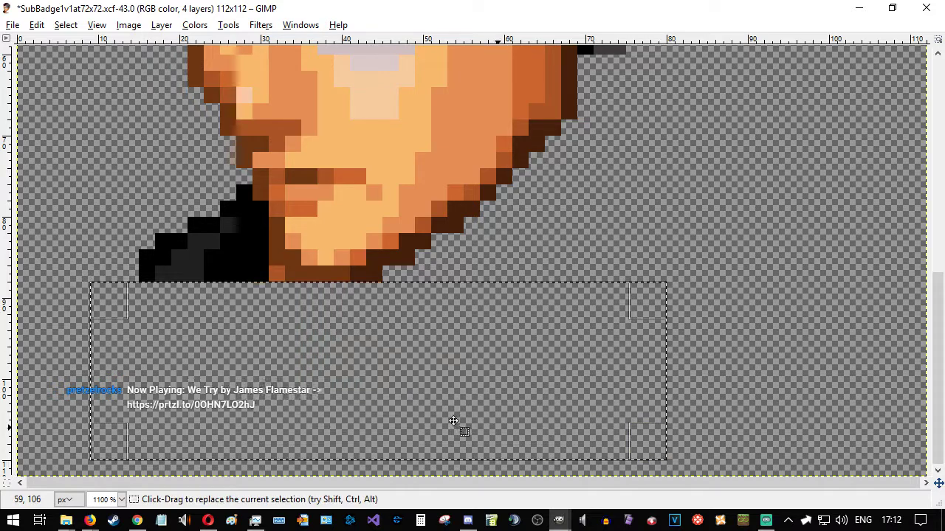
# - Delete the remaining black collar in front of the chin and the leftover pixels at the chin's front corner
pyautogui.click(137, 219)
pyautogui.moveTo(268, 200); pyautogui.dragTo(114, 436)
pyautogui.press('Delete')
pyautogui.moveTo(223, 172); pyautogui.dragTo(257, 205)
pyautogui.click(465, 406)
pyautogui.moveTo(284, 266); pyautogui.dragTo(219, 316)
pyautogui.press('Delete')
pyautogui.click(352, 333)
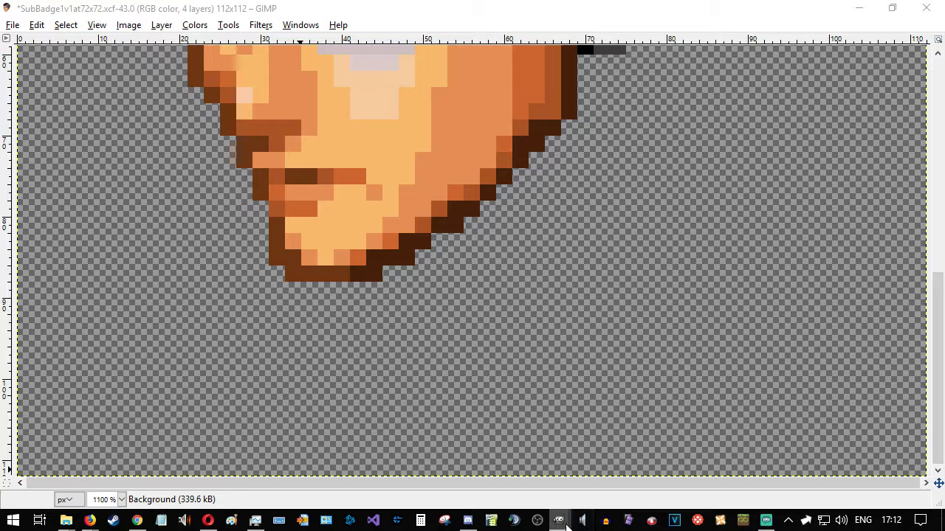
# - Place the 36x36 badge image and the 72x72 badge image side by side to compare their chins
pyautogui.click(344, 178)
pyautogui.moveTo(559, 522)
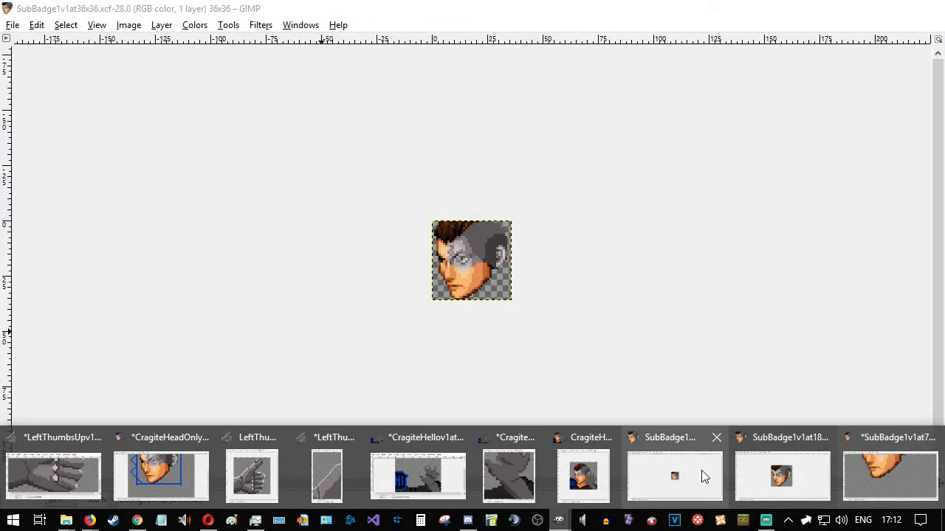
pyautogui.click(710, 474)
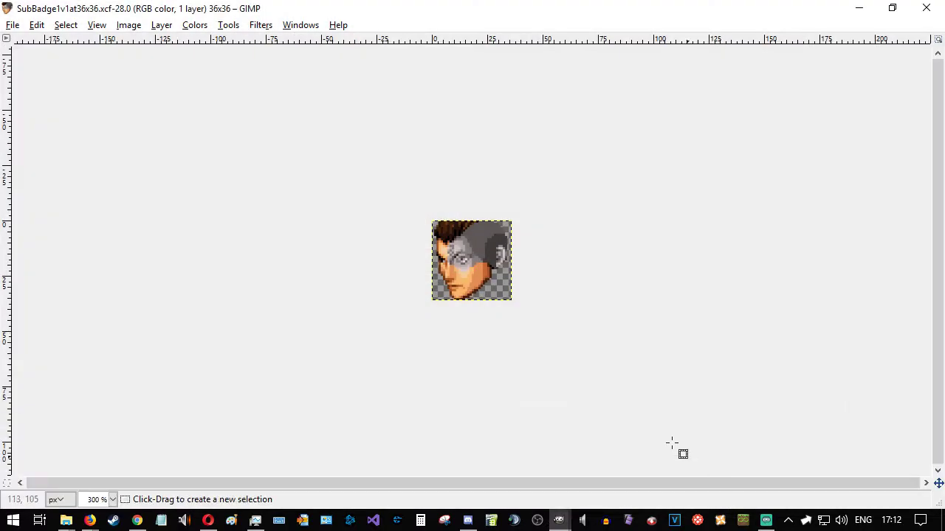
pyautogui.keyDown('ctrl'); pyautogui.scroll(5, 483, 321); pyautogui.keyUp('ctrl')
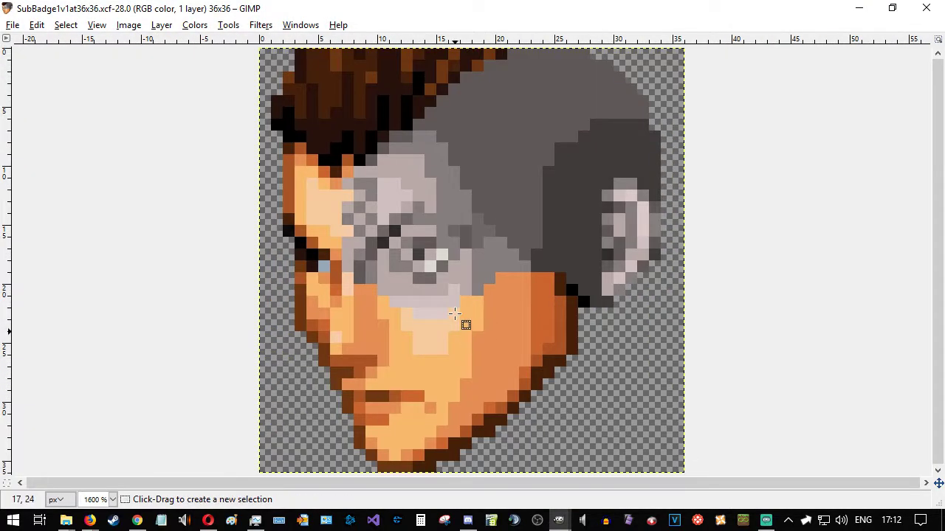
pyautogui.moveTo(517, 14); pyautogui.dragTo(0, 185)
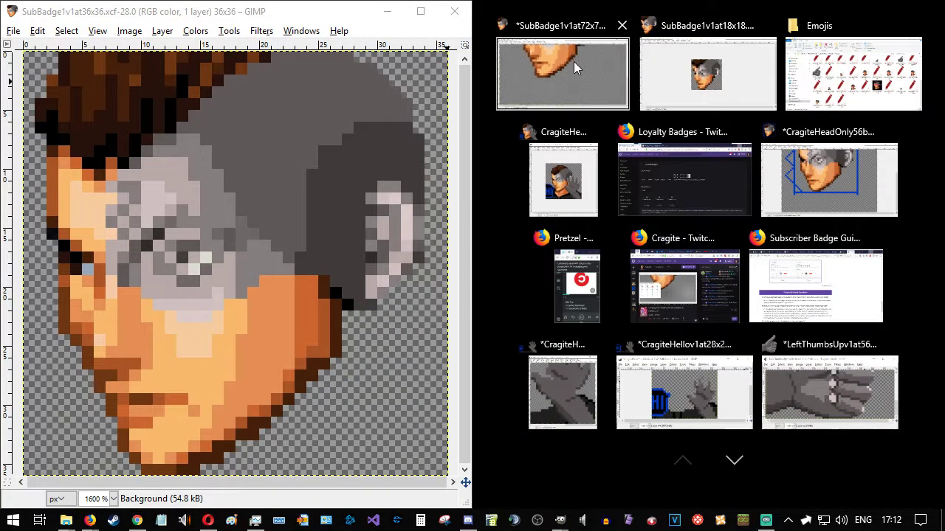
pyautogui.click(575, 68)
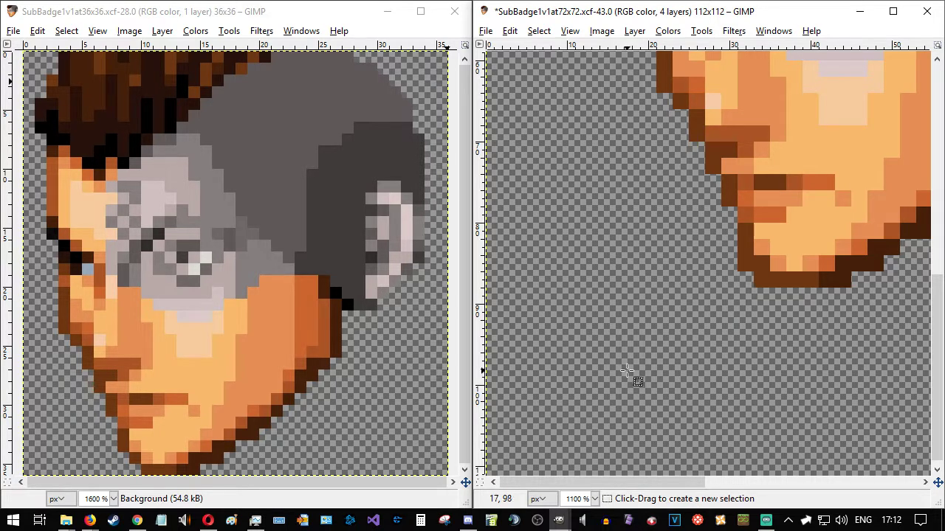
# - Trim the chin's lower front corner in the 72x72 badge to match the 36x36 version
pyautogui.moveTo(753, 256); pyautogui.dragTo(690, 308)
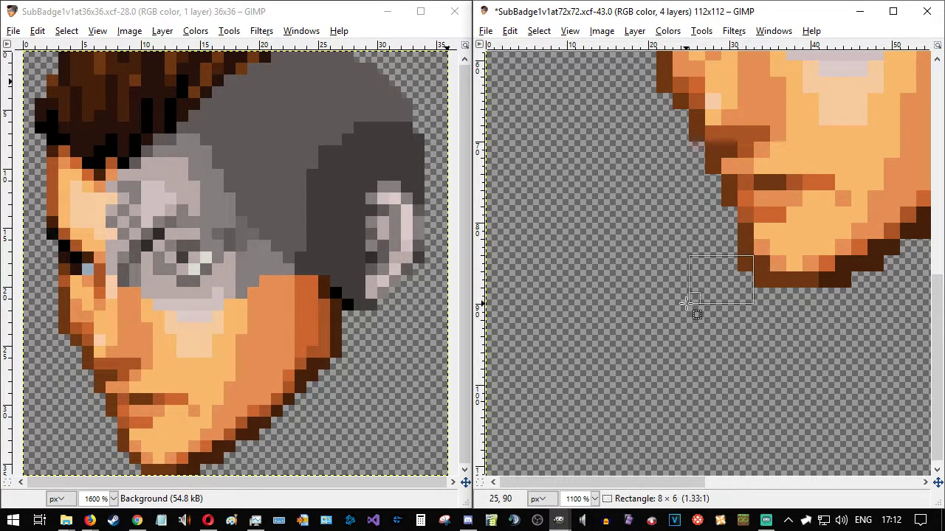
pyautogui.click(798, 332)
pyautogui.moveTo(766, 274); pyautogui.dragTo(720, 329)
pyautogui.press('Delete')
pyautogui.click(804, 386)
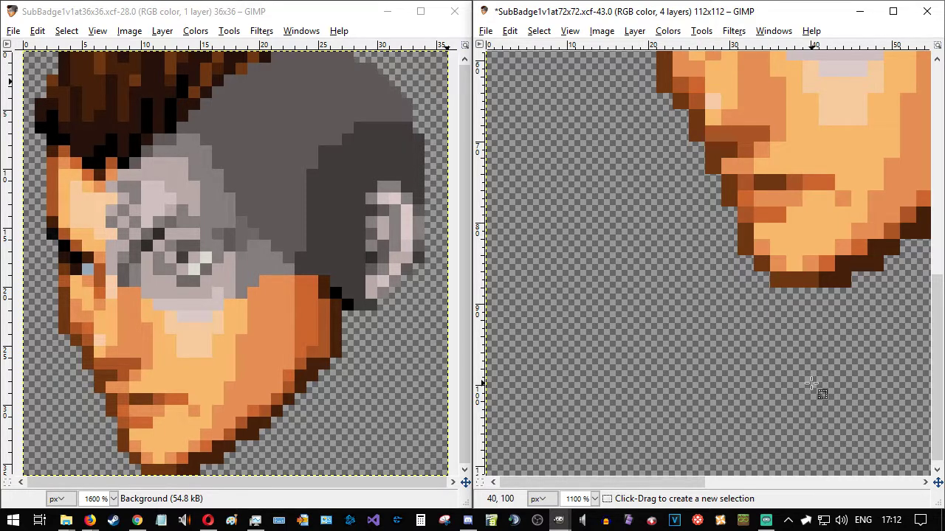
# - Maximize the 72x72 badge image and draw a straight horizontal blue Pencil line about 98 px long directly beneath the chin
pyautogui.moveTo(642, 19); pyautogui.dragTo(465, 147)
pyautogui.doubleClick(473, 150)
pyautogui.scroll(-2, 544, 265)
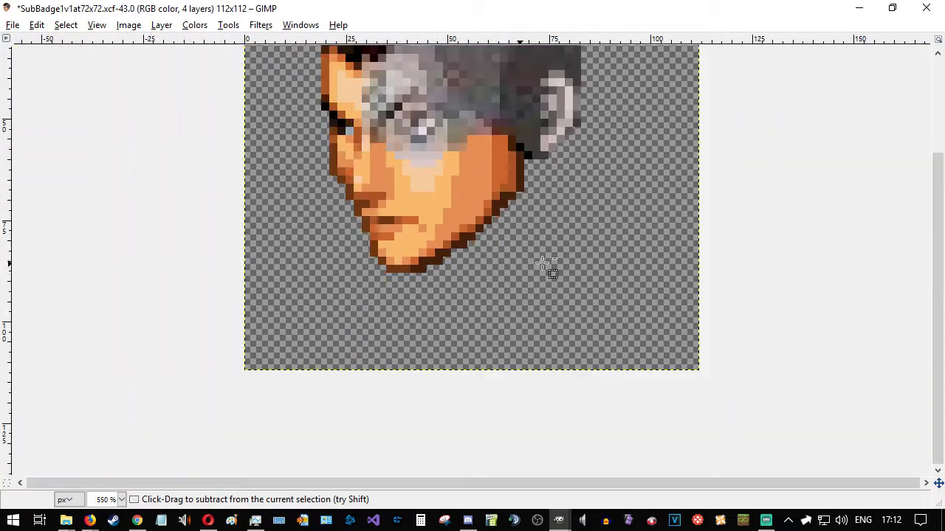
pyautogui.scroll(2, 480, 291)
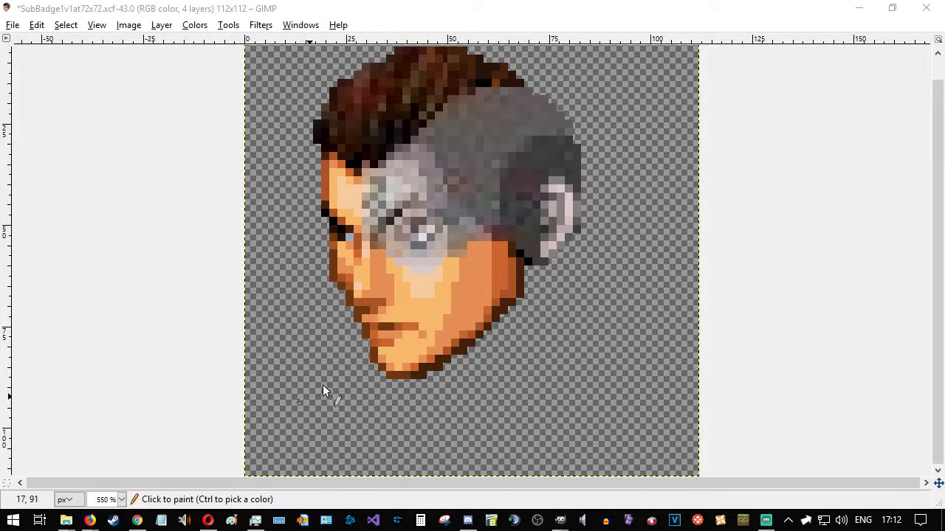
pyautogui.click(382, 380)
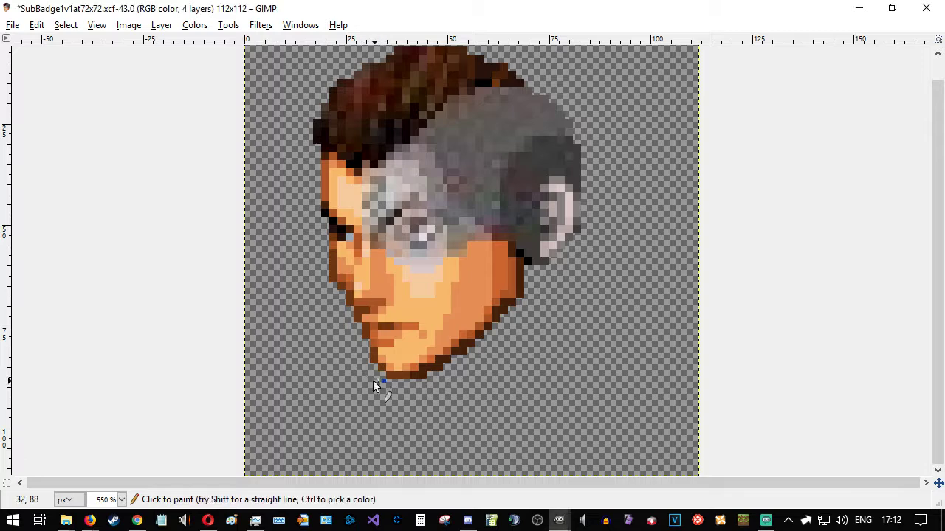
pyautogui.keyDown('shift'); pyautogui.click(266, 381); pyautogui.keyUp('shift')
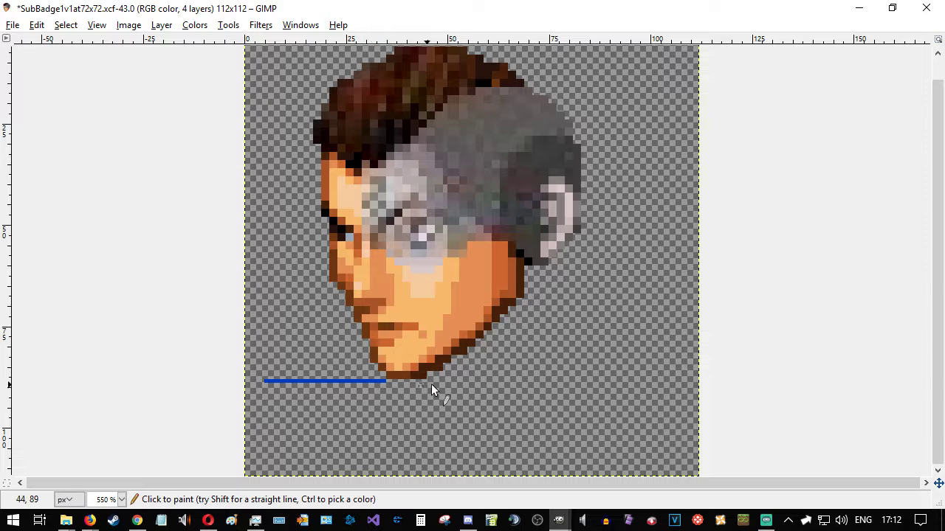
pyautogui.keyDown('shift'); pyautogui.click(661, 382); pyautogui.keyUp('shift')
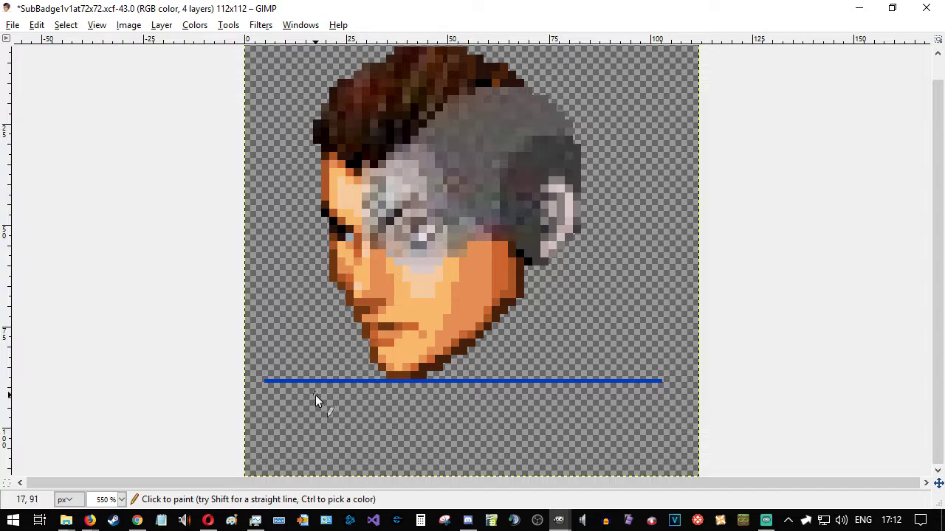
pyautogui.keyDown('ctrl'); pyautogui.scroll(3, 324, 380); pyautogui.keyUp('ctrl')
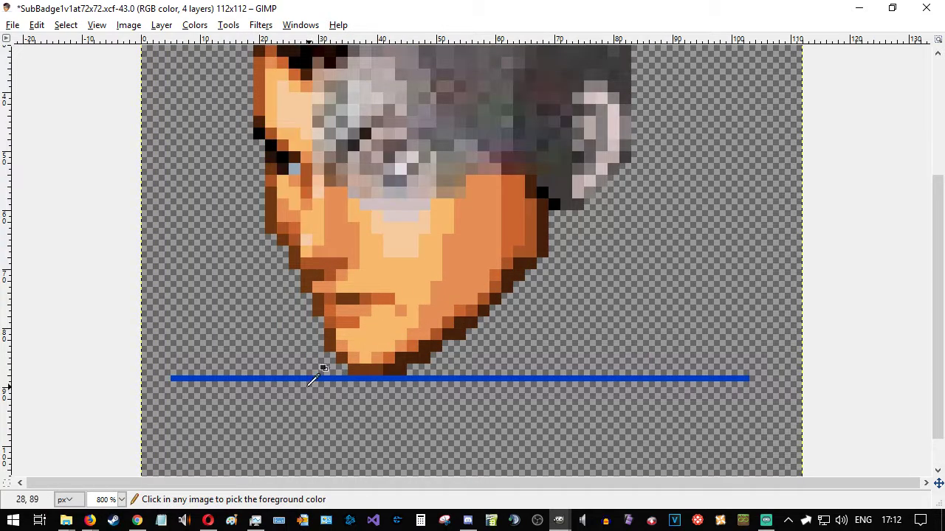
pyautogui.keyDown('ctrl'); pyautogui.scroll(-1, 103, 355); pyautogui.keyUp('ctrl')
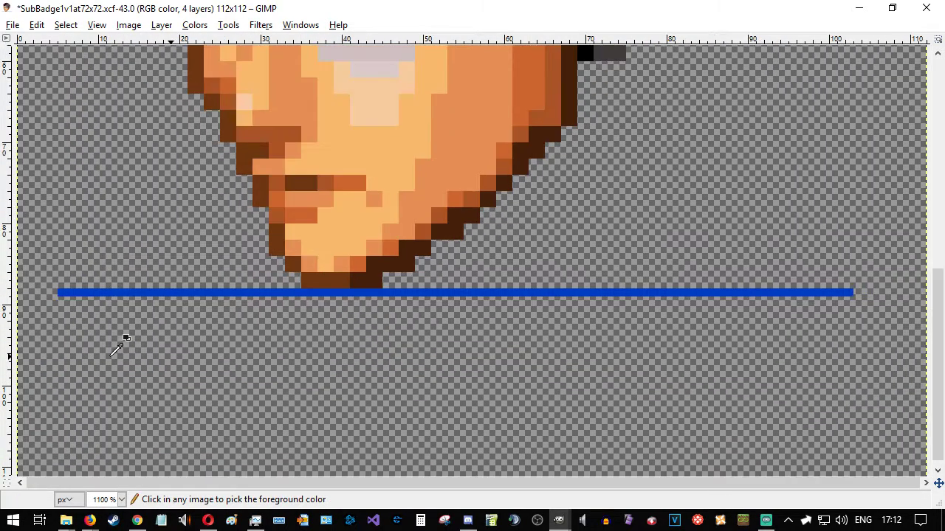
# - Try drawing a blue zigzag ruler beside the face, rising from the baseline with a horizontal tick every ten pixels
pyautogui.keyDown('ctrl'); pyautogui.scroll(1, 122, 333); pyautogui.keyUp('ctrl')
pyautogui.scroll(3, 199, 254)
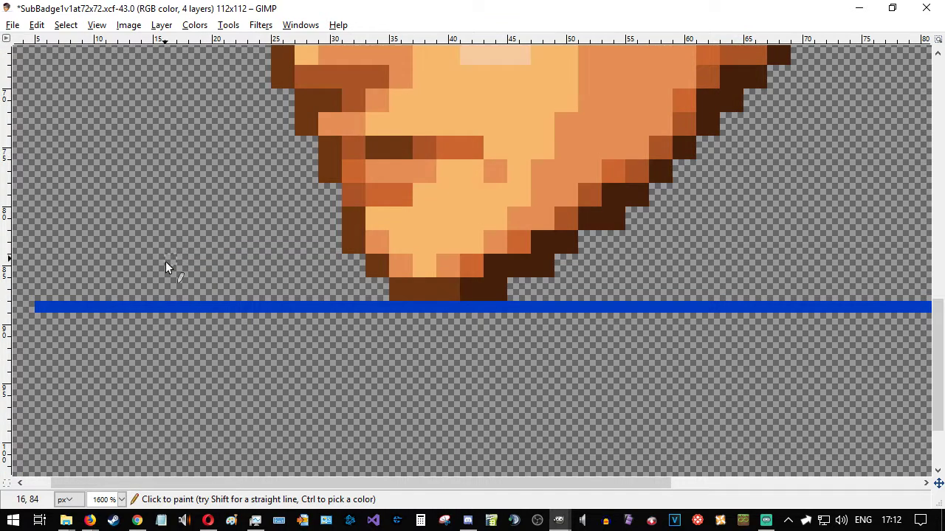
pyautogui.scroll(-4, 170, 278)
pyautogui.scroll(4, 152, 317)
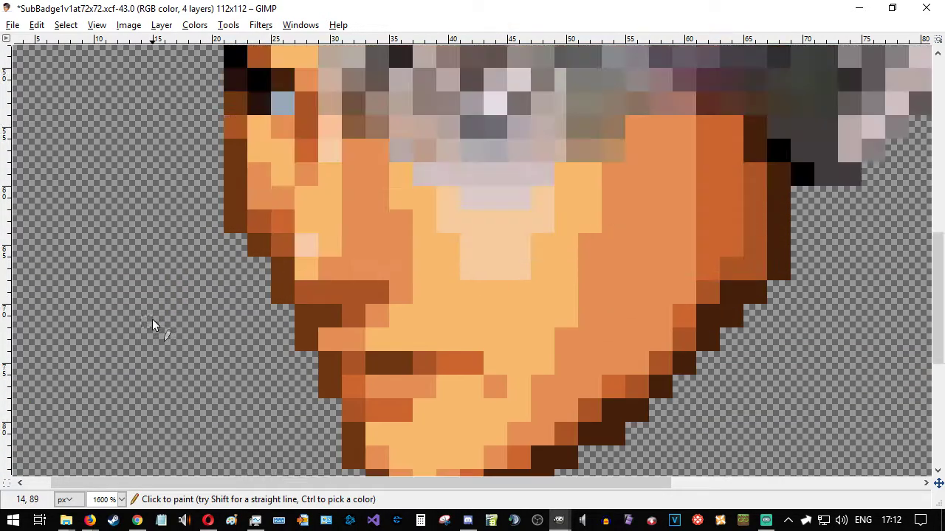
pyautogui.scroll(-1, 152, 321)
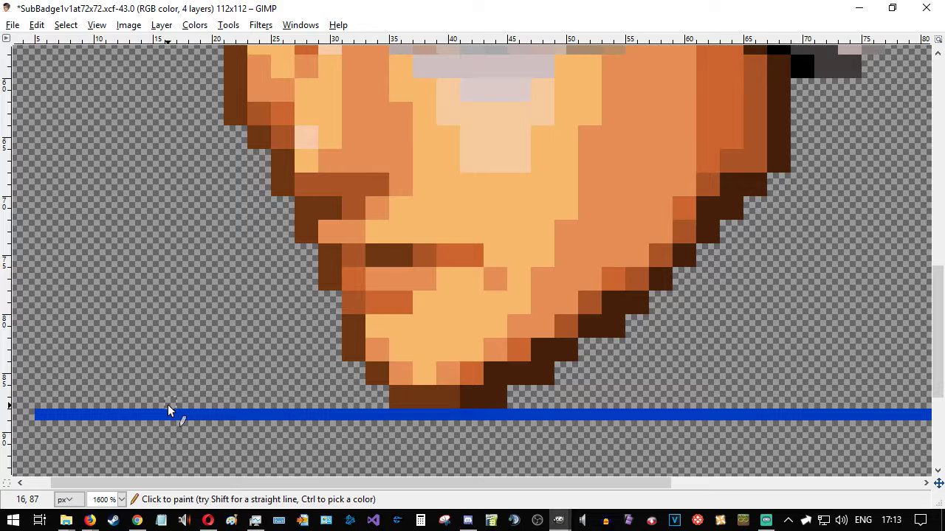
pyautogui.moveTo(164, 400)
pyautogui.mouseDown()
pyautogui.moveTo(65, 296)
pyautogui.moveTo(44, 293)
pyautogui.moveTo(71, 291)
pyautogui.moveTo(105, 266)
pyautogui.mouseUp()
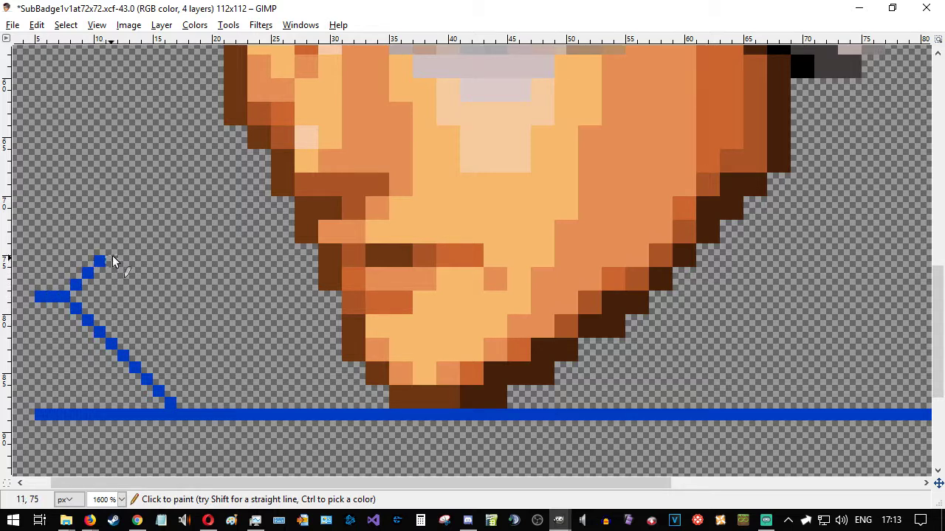
pyautogui.hotkey('ctrl', 'z')
pyautogui.click(118, 246)
pyautogui.click(111, 225)
pyautogui.moveTo(109, 222); pyautogui.dragTo(53, 174)
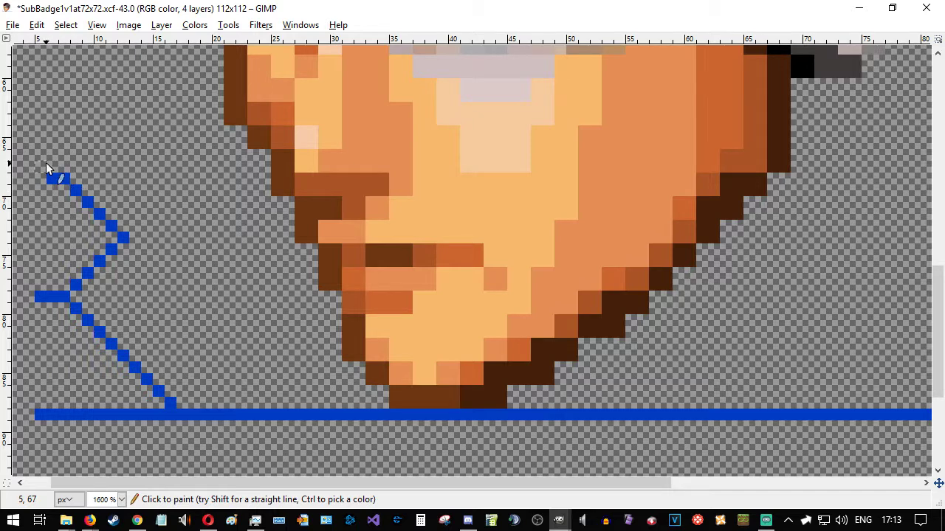
pyautogui.scroll(3, 46, 162)
pyautogui.moveTo(76, 378); pyautogui.dragTo(122, 337)
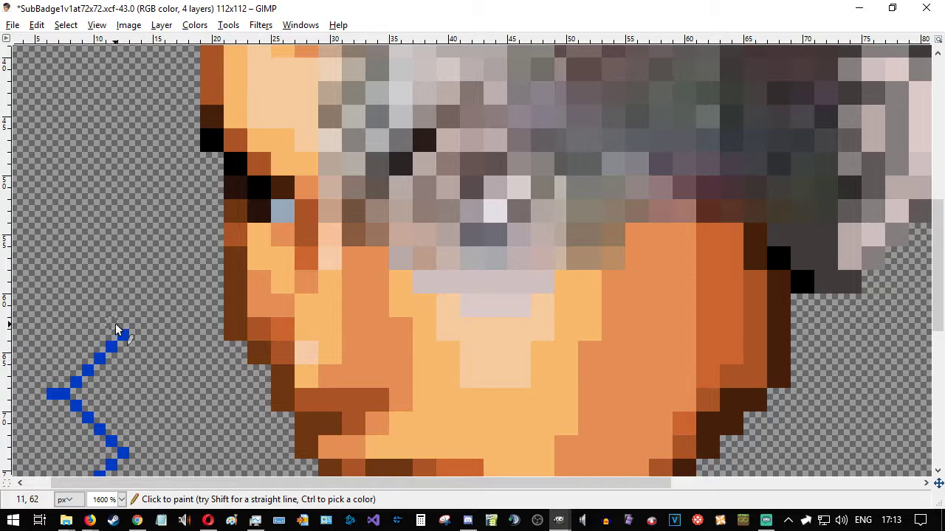
pyautogui.scroll(-4, 145, 359)
pyautogui.scroll(2, 145, 365)
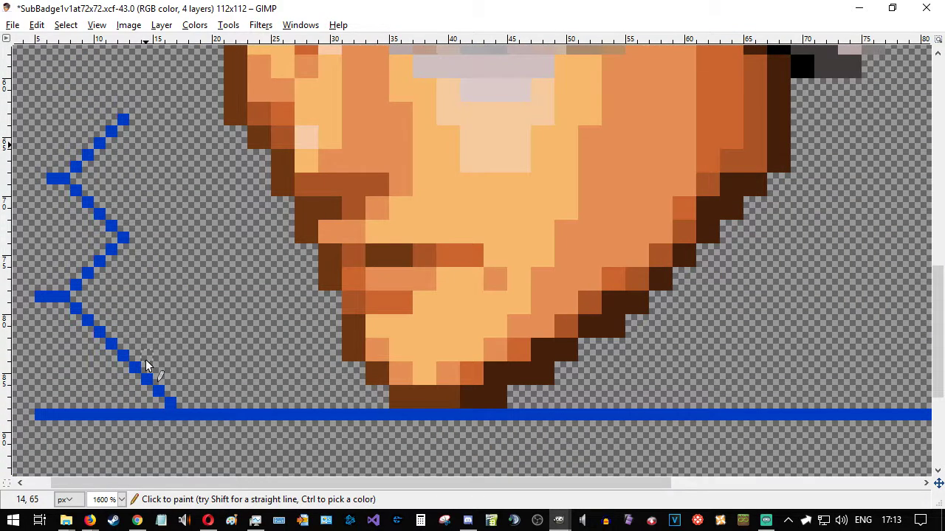
# - Undo the zigzag ruler and the blue baseline under the chin
pyautogui.press('ctrl')
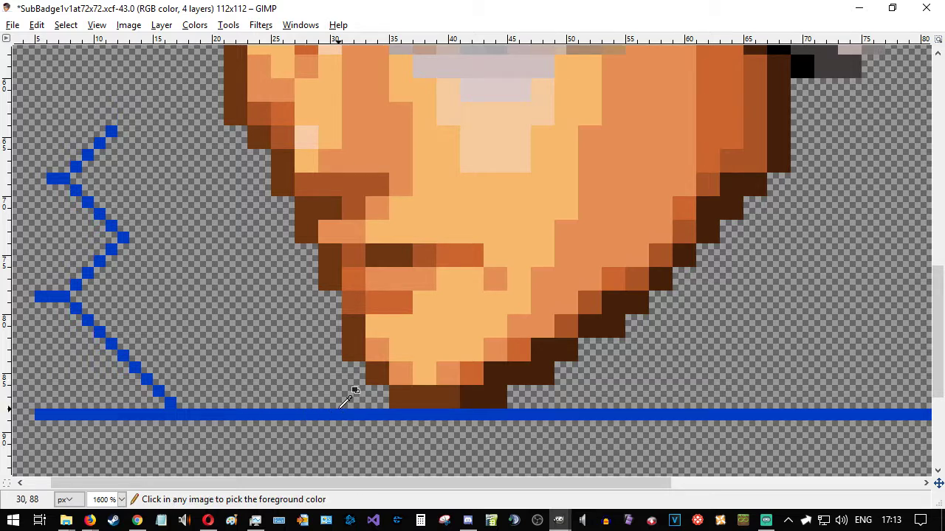
pyautogui.hotkey('ctrl', 'z')
pyautogui.hotkey('ctrl', 'z')
pyautogui.hotkey('ctrl', 'z')
pyautogui.hotkey('ctrl', 'z')
pyautogui.hotkey('ctrl', 'z')
pyautogui.hotkey('ctrl', 'z')
pyautogui.hotkey('ctrl', 'z')
pyautogui.hotkey('ctrl', 'z')
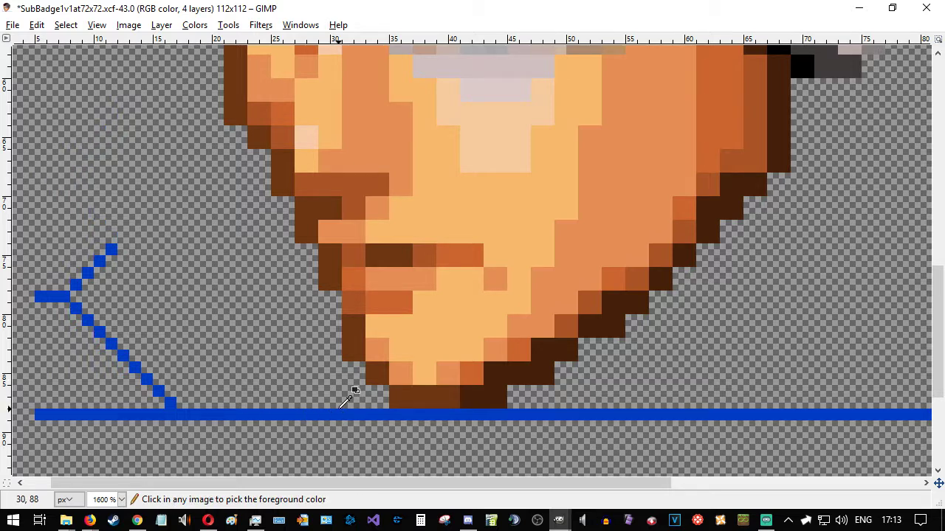
pyautogui.hotkey('ctrl', 'z')
pyautogui.hotkey('ctrl', 'z')
pyautogui.hotkey('ctrl', 'z')
pyautogui.hotkey('ctrl', 'z')
pyautogui.hotkey('ctrl', 'z')
pyautogui.hotkey('ctrl', 'z')
pyautogui.hotkey('ctrl', 'z')
pyautogui.hotkey('ctrl', 'z')
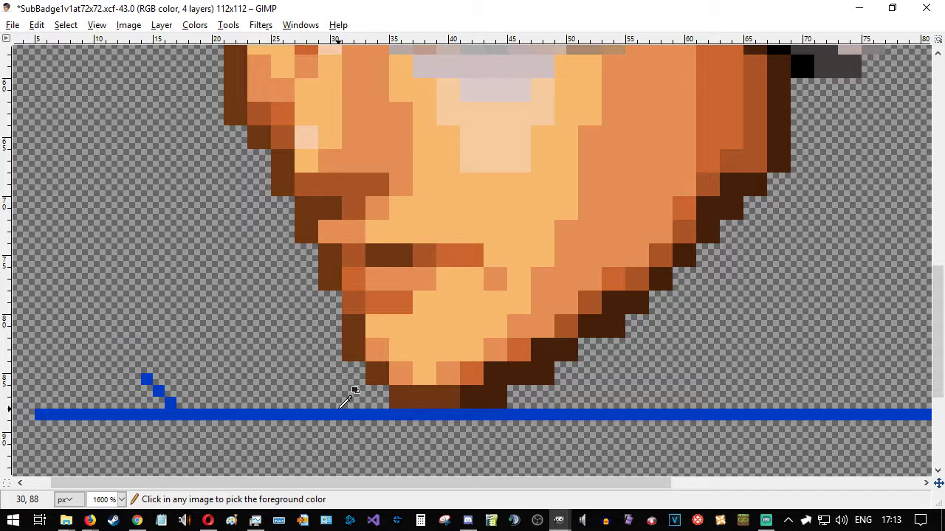
pyautogui.hotkey('ctrl', 'z')
pyautogui.hotkey('ctrl', 'z')
pyautogui.hotkey('ctrl', 'z')
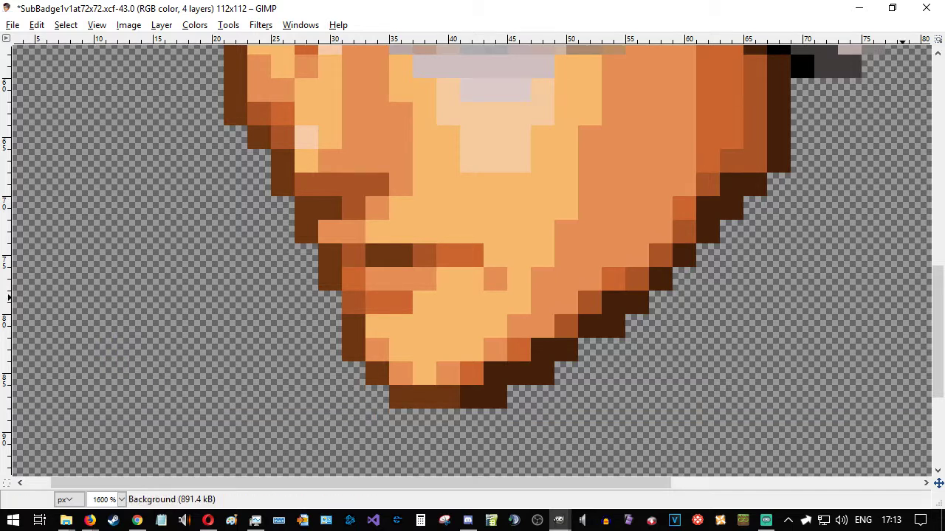
# - Add a new layer and draw a straight blue horizontal baseline directly under the chin, about 76 pixels long
pyautogui.press('Return')
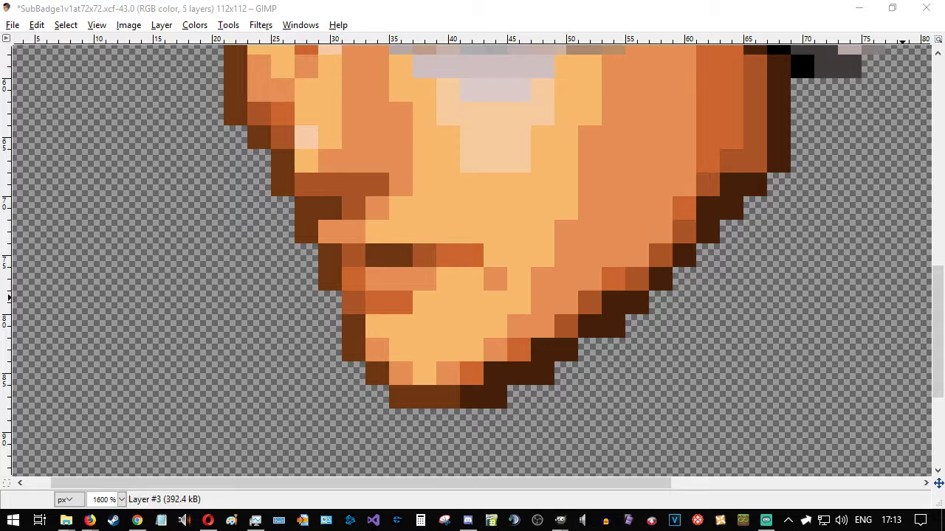
pyautogui.click(419, 415)
pyautogui.keyDown('shift'); pyautogui.click(30, 417); pyautogui.keyUp('shift')
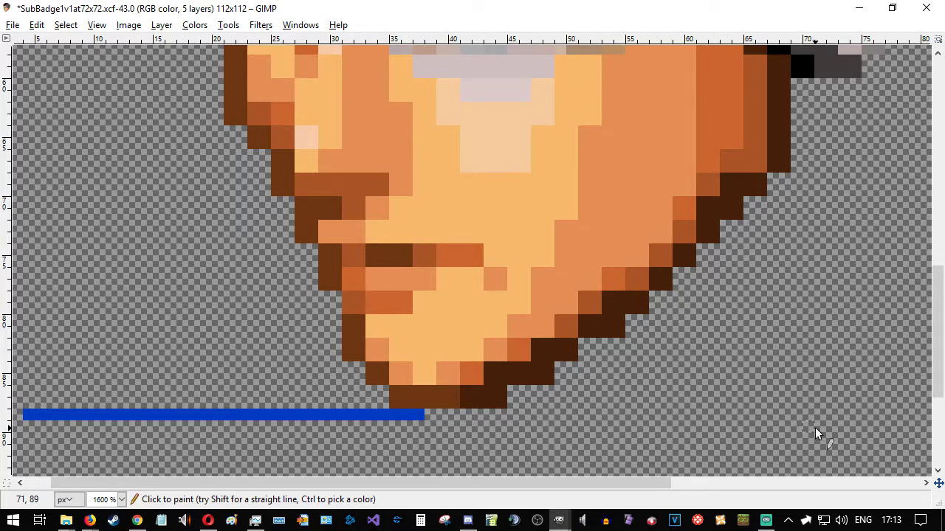
pyautogui.keyDown('shift'); pyautogui.click(913, 410); pyautogui.keyUp('shift')
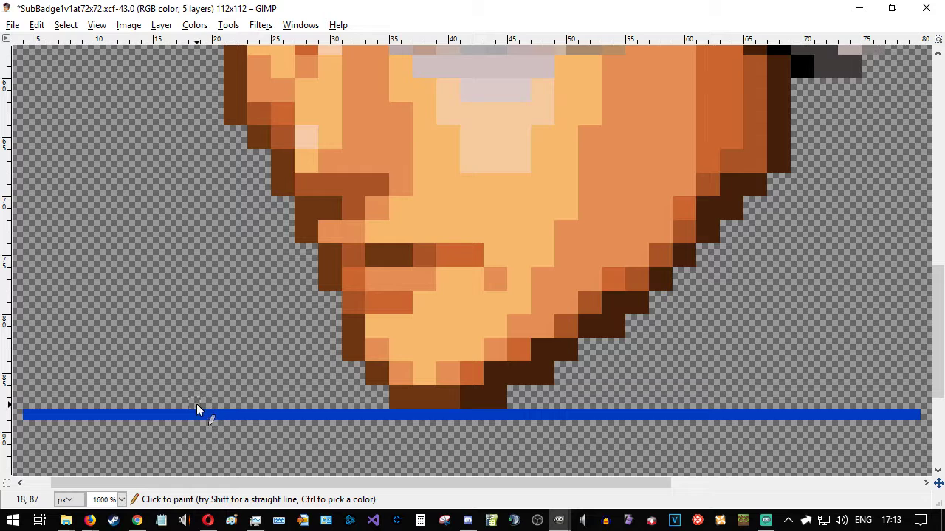
# - Draw a blue zigzag ruler beside the face, rising from the baseline with horizontal ticks every ten pixels up to row 48
pyautogui.moveTo(175, 384); pyautogui.dragTo(92, 299)
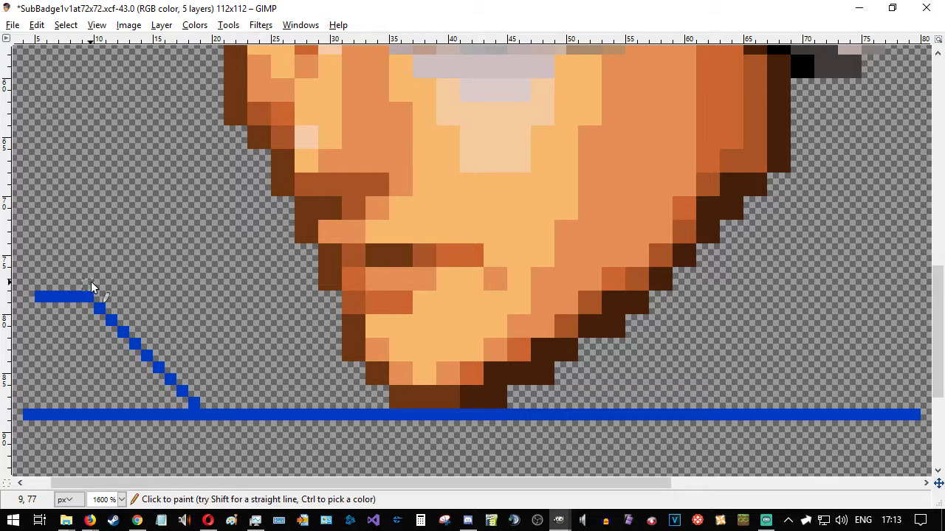
pyautogui.moveTo(104, 284)
pyautogui.mouseDown()
pyautogui.moveTo(146, 245)
pyautogui.moveTo(90, 179)
pyautogui.moveTo(71, 179)
pyautogui.mouseUp()
pyautogui.scroll(3, 101, 274)
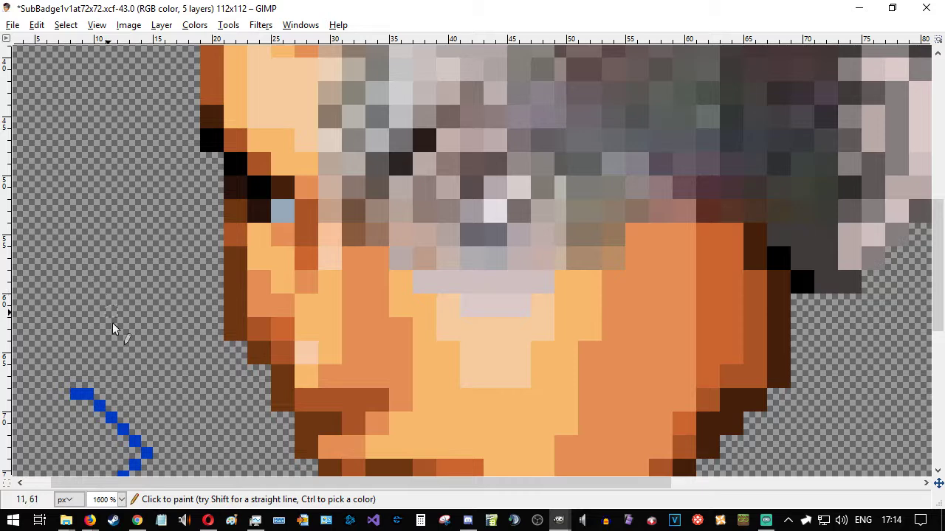
pyautogui.moveTo(101, 378)
pyautogui.mouseDown()
pyautogui.moveTo(147, 331)
pyautogui.moveTo(96, 280)
pyautogui.moveTo(62, 274)
pyautogui.mouseUp()
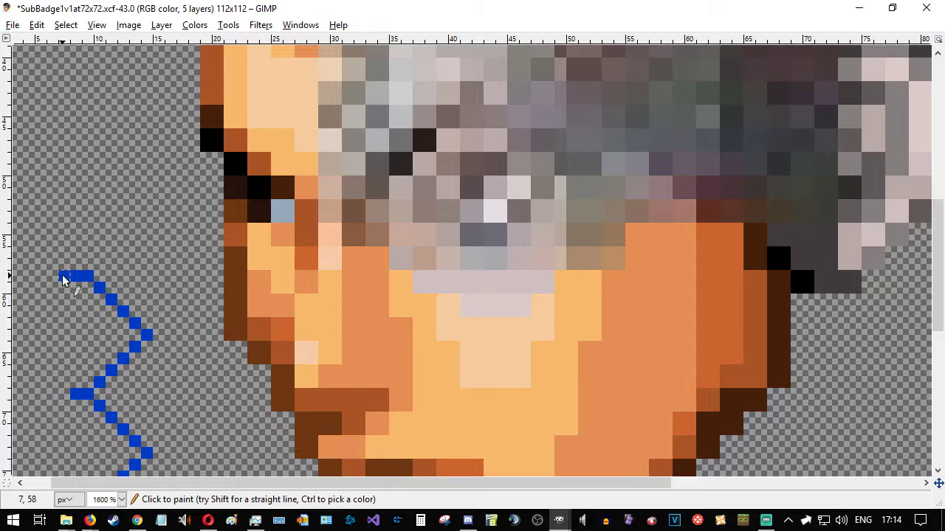
pyautogui.scroll(3, 74, 303)
pyautogui.moveTo(101, 374)
pyautogui.mouseDown()
pyautogui.moveTo(148, 328)
pyautogui.moveTo(103, 278)
pyautogui.moveTo(58, 270)
pyautogui.mouseUp()
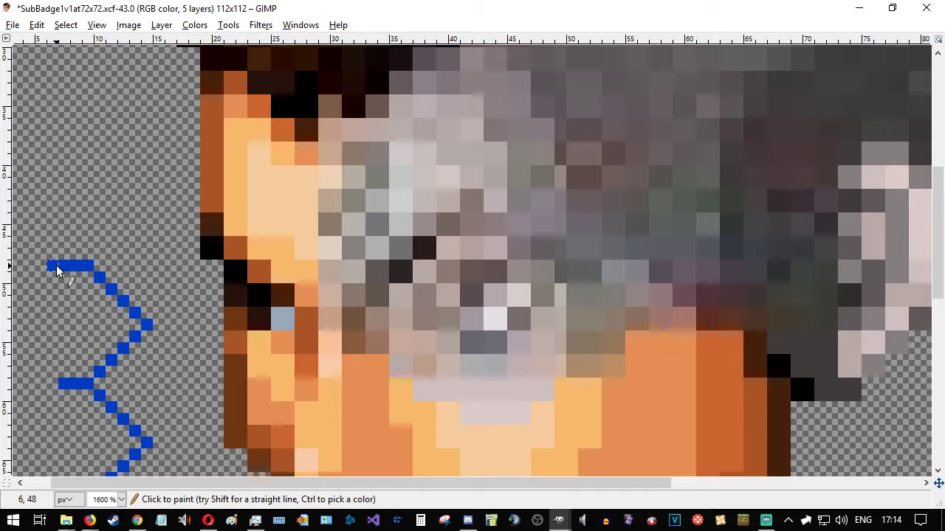
# - Continue the zigzag ruler upward by ten pixels beside the forehead and add a horizontal tick at row 38
pyautogui.scroll(5, 92, 357)
pyautogui.scroll(-3, 91, 357)
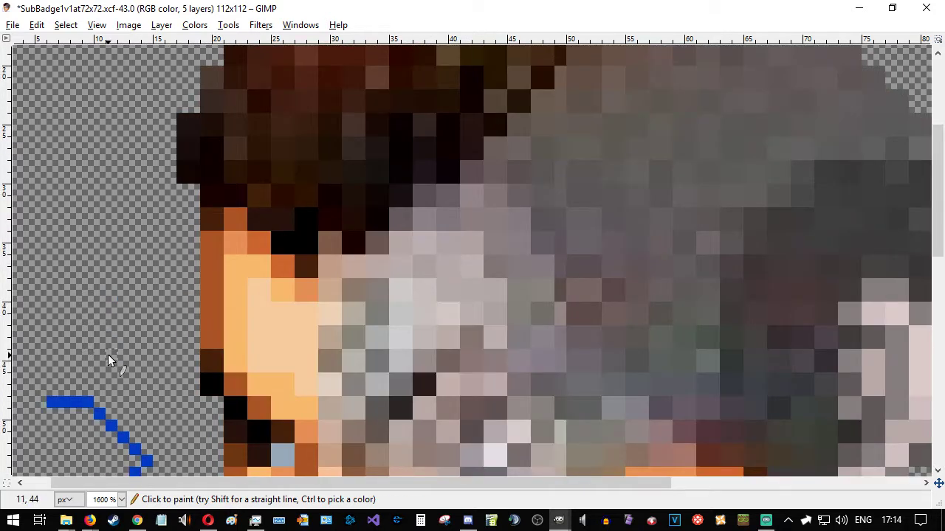
pyautogui.moveTo(100, 391); pyautogui.dragTo(122, 367)
pyautogui.click(136, 353)
pyautogui.click(134, 332)
pyautogui.moveTo(130, 326); pyautogui.dragTo(80, 285)
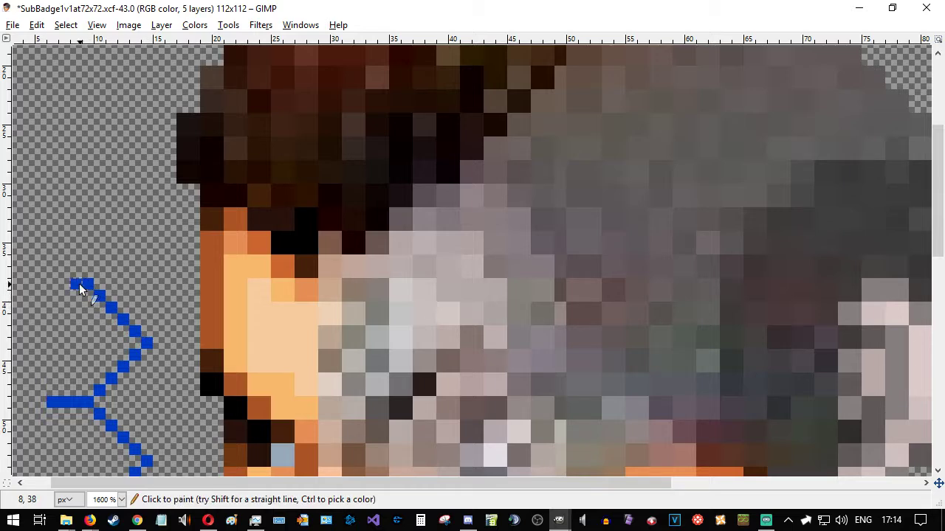
pyautogui.click(44, 283)
# - Extend the zigzag ruler another ten pixels beside the lower hair and add a longer horizontal tick at row 28
pyautogui.click(99, 271)
pyautogui.click(126, 251)
pyautogui.click(134, 239)
pyautogui.click(142, 225)
pyautogui.click(136, 214)
pyautogui.click(122, 202)
pyautogui.click(108, 188)
pyautogui.click(98, 177)
pyautogui.click(88, 166)
pyautogui.click(76, 166)
pyautogui.click(66, 164)
pyautogui.click(55, 164)
pyautogui.click(43, 164)
pyautogui.click(31, 164)
# - Add the next ten-pixel zigzag section beside the upper hair, with a horizontal tick at row 18
pyautogui.scroll(3, 77, 260)
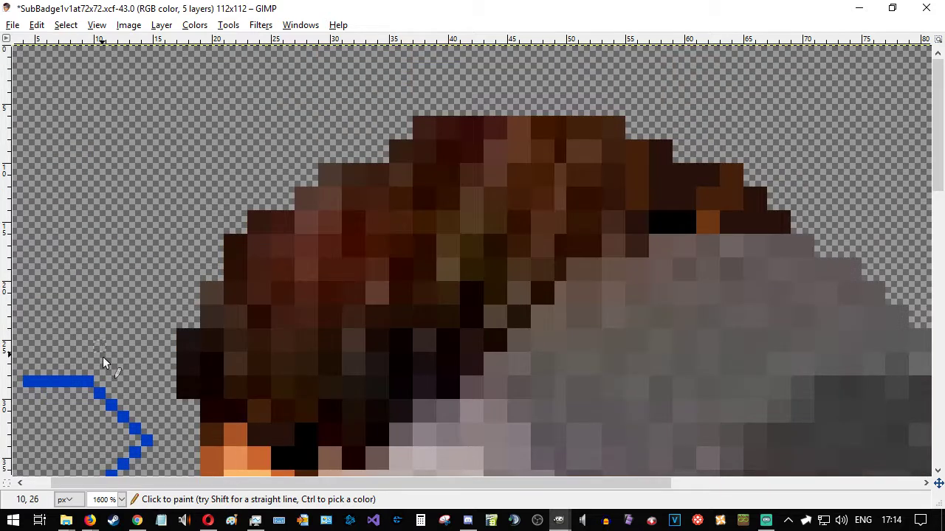
pyautogui.click(102, 366)
pyautogui.click(110, 358)
pyautogui.click(122, 345)
pyautogui.click(134, 334)
pyautogui.click(146, 324)
pyautogui.click(135, 311)
pyautogui.click(124, 298)
pyautogui.click(111, 287)
pyautogui.click(99, 274)
pyautogui.moveTo(90, 263); pyautogui.dragTo(53, 263)
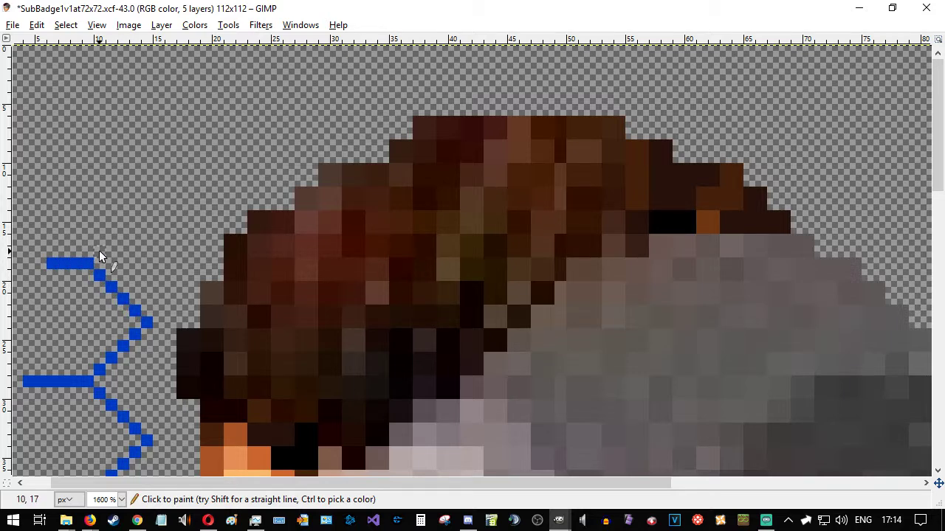
# - Finish the ruler with a straight blue line across the hair at row 15, and extend the chin baseline to about x 100
pyautogui.click(112, 241)
pyautogui.click(65, 228)
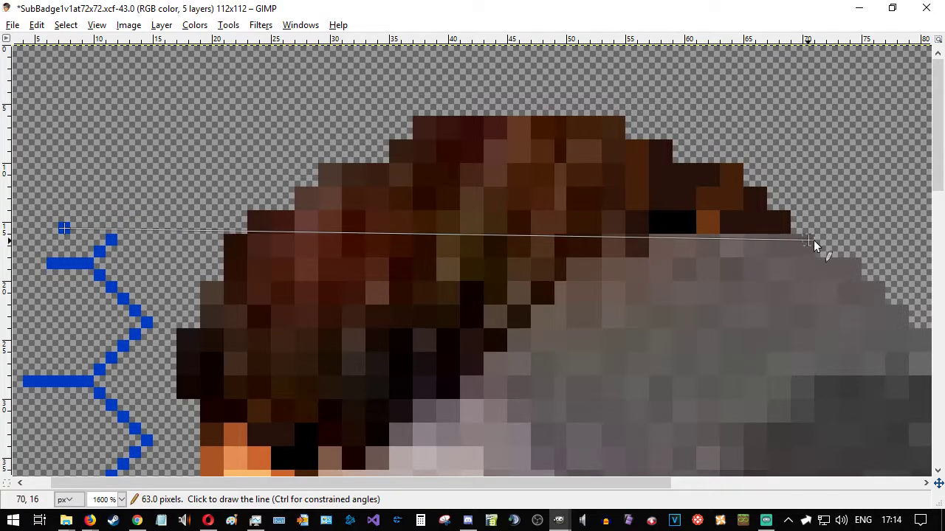
pyautogui.keyDown('shift'); pyautogui.click(872, 228); pyautogui.keyUp('shift')
pyautogui.scroll(-3, 569, 320)
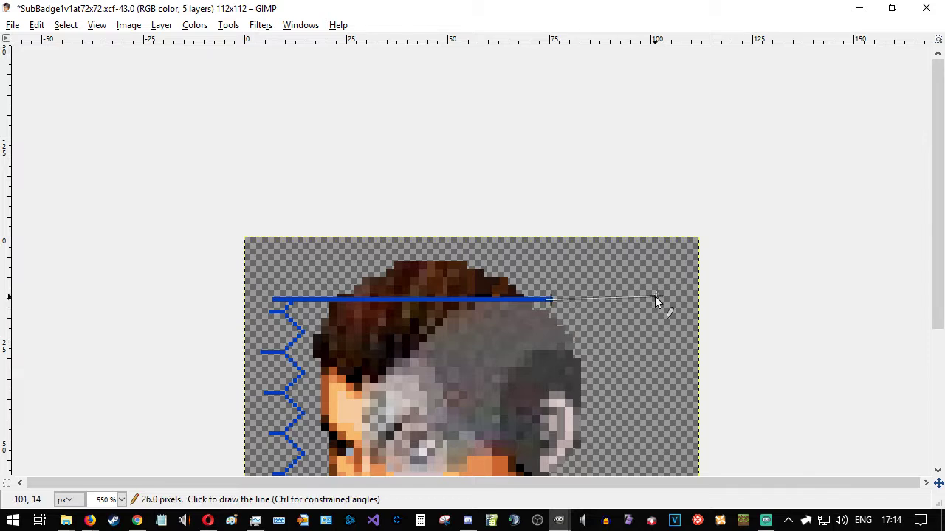
pyautogui.keyDown('shift'); pyautogui.click(661, 300); pyautogui.keyUp('shift')
pyautogui.scroll(-4, 425, 399)
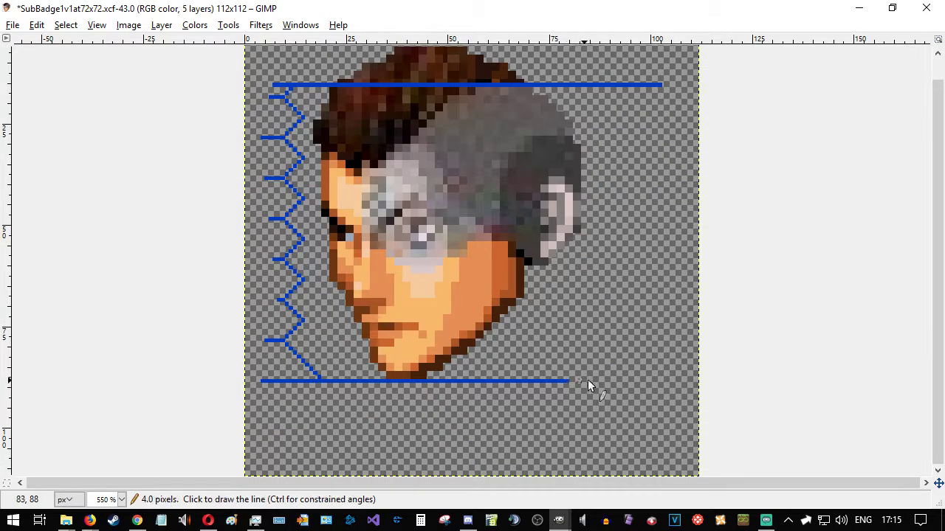
pyautogui.keyDown('shift'); pyautogui.click(652, 381); pyautogui.keyUp('shift')
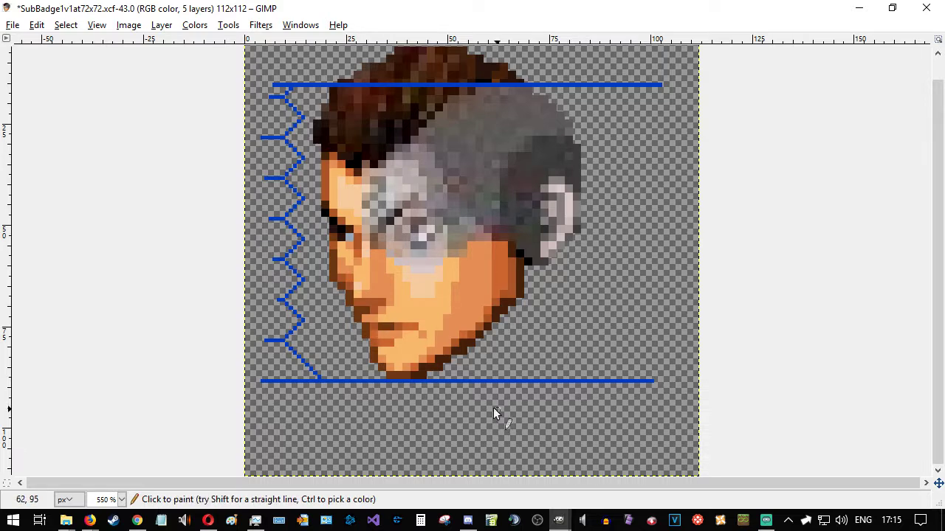
pyautogui.scroll(1, 303, 318)
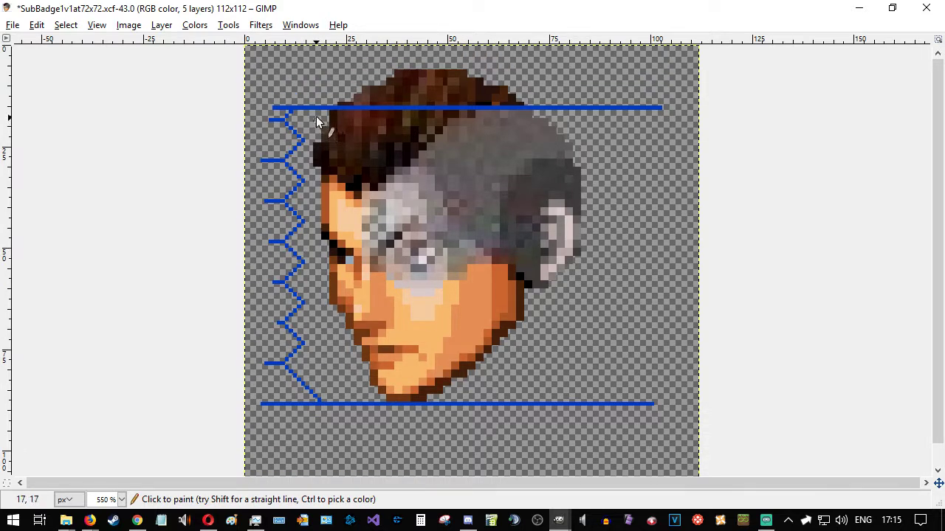
# - Draw a blue vertical line about 21 pixels long at the hair's front edge, with a short diagonal mark rising from the upper line
pyautogui.click(311, 145)
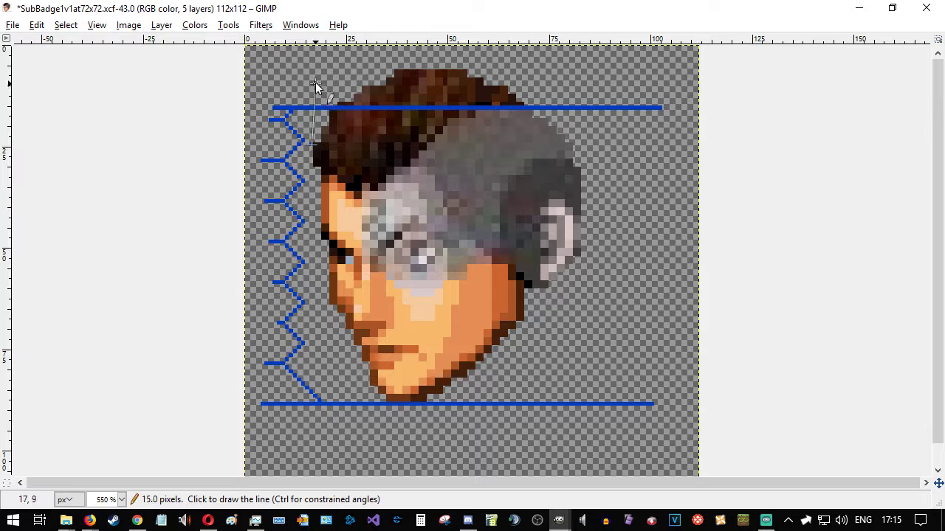
pyautogui.keyDown('shift'); pyautogui.click(313, 64); pyautogui.keyUp('shift')
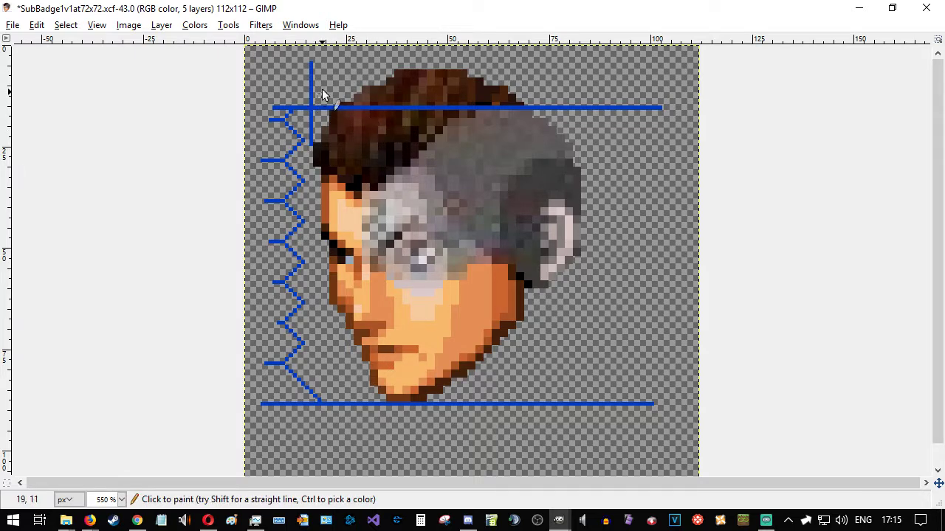
pyautogui.scroll(3, 318, 105)
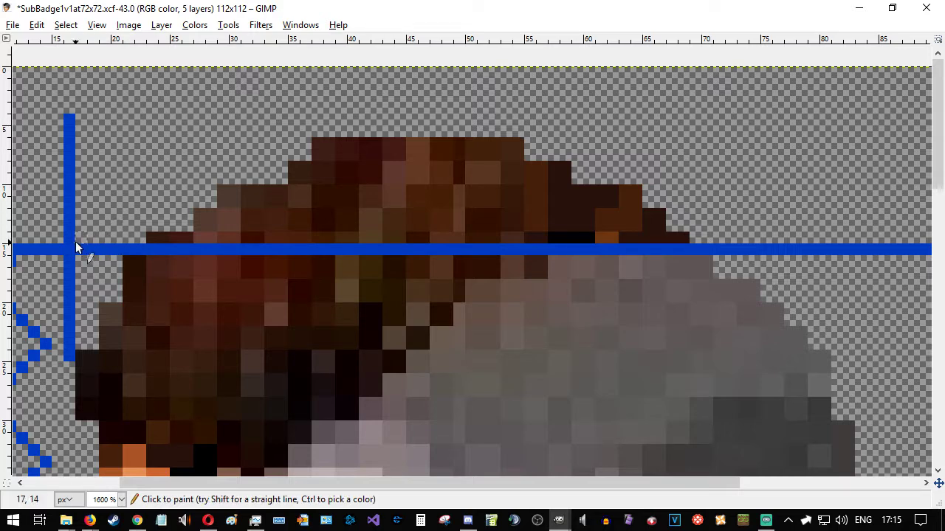
pyautogui.moveTo(82, 238); pyautogui.dragTo(126, 193)
# - Select a rectangle over the head between the two blue horizontal lines, copy it from the Background layer, and clear the selection
pyautogui.scroll(-3, 301, 262)
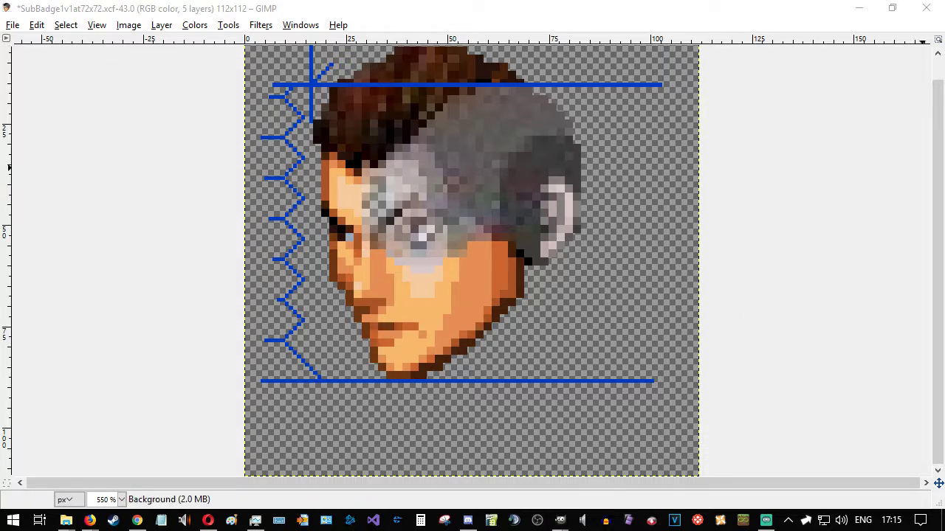
pyautogui.moveTo(313, 87); pyautogui.dragTo(677, 379)
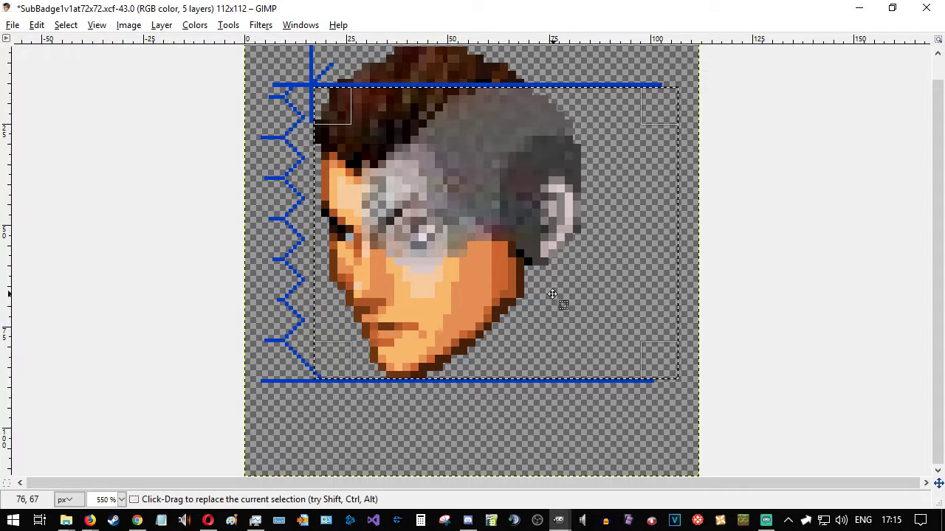
pyautogui.hotkey('ctrl', 'c')
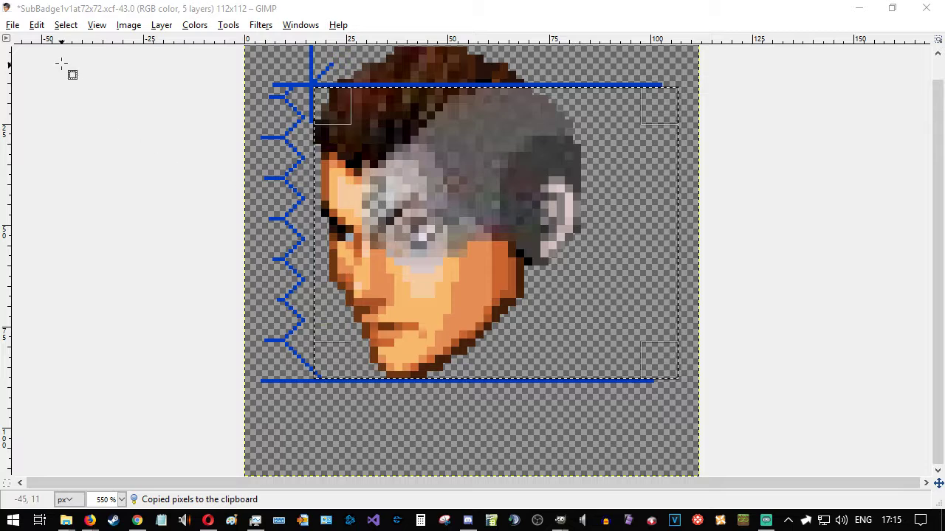
pyautogui.click(199, 140)
# - Start a canvas resize of the image with both width and height set to 72 px
pyautogui.click(128, 24)
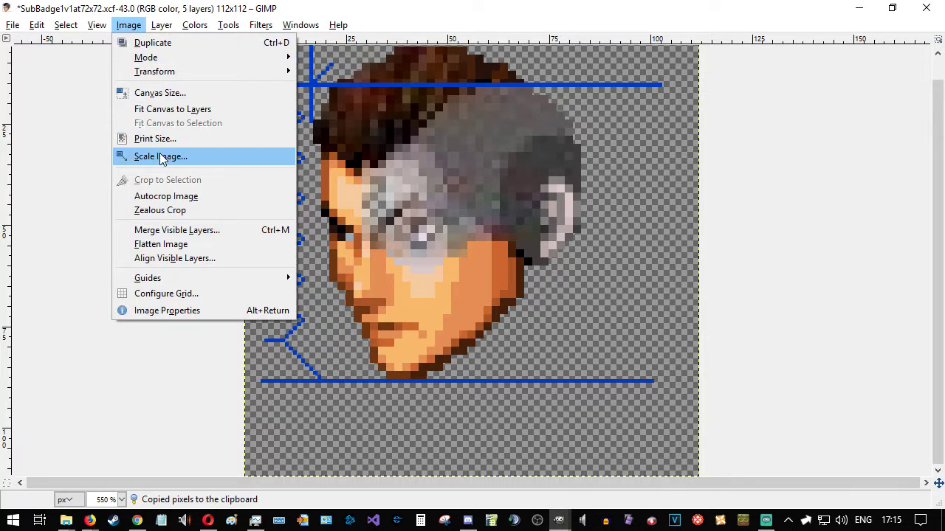
pyautogui.click(166, 92)
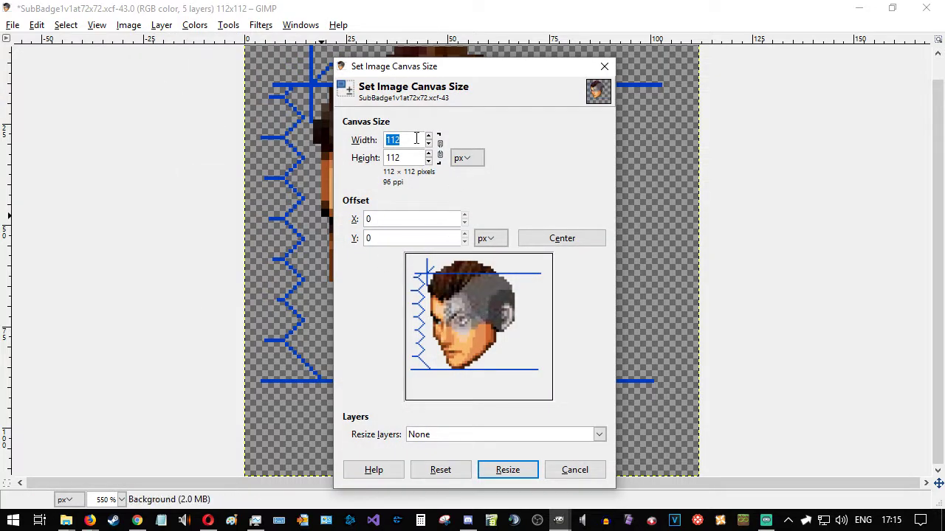
pyautogui.write('72')
pyautogui.press('Tab')
pyautogui.press('Tab')
pyautogui.write('7')
pyautogui.press('Tab')
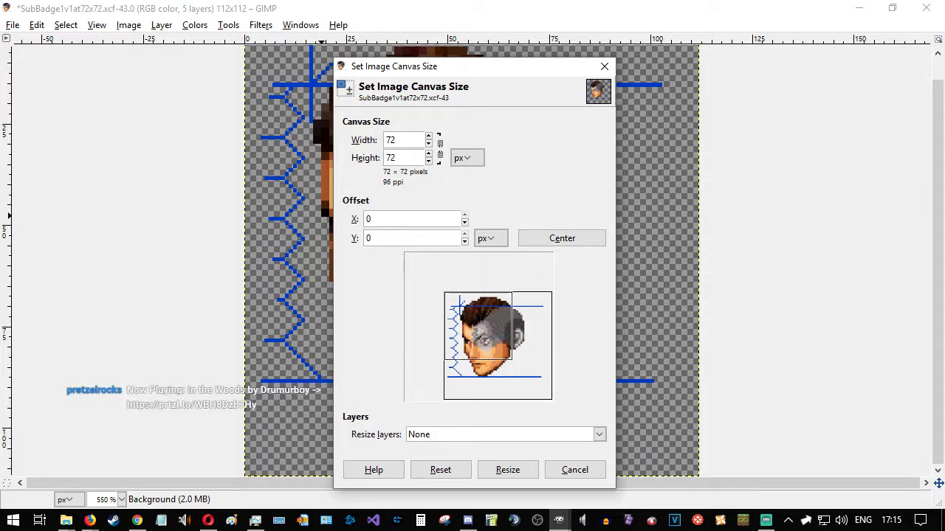
# - Set the canvas X offset to -13 px so the head fits horizontally within the new frame
pyautogui.click(465, 223)
pyautogui.click(465, 223)
pyautogui.click(465, 223)
pyautogui.doubleClick(465, 223)
pyautogui.doubleClick(465, 223)
pyautogui.doubleClick(464, 223)
pyautogui.click(465, 223)
pyautogui.doubleClick(465, 223)
pyautogui.click(464, 222)
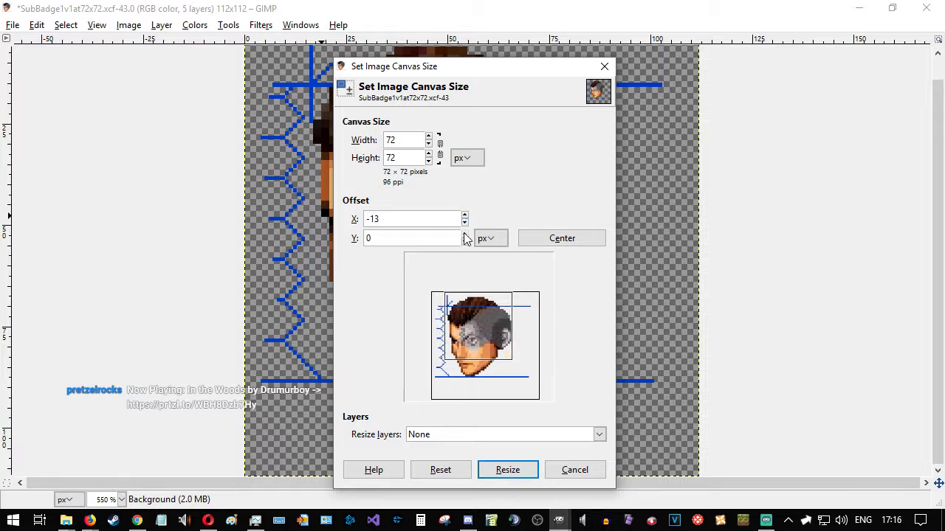
# - Set the canvas Y offset to -16 px and apply the resize
pyautogui.doubleClick(465, 241)
pyautogui.doubleClick(465, 241)
pyautogui.doubleClick(465, 242)
pyautogui.doubleClick(465, 242)
pyautogui.click(465, 241)
pyautogui.doubleClick(465, 241)
pyautogui.click(465, 242)
pyautogui.doubleClick(465, 241)
pyautogui.click(465, 242)
pyautogui.click(465, 241)
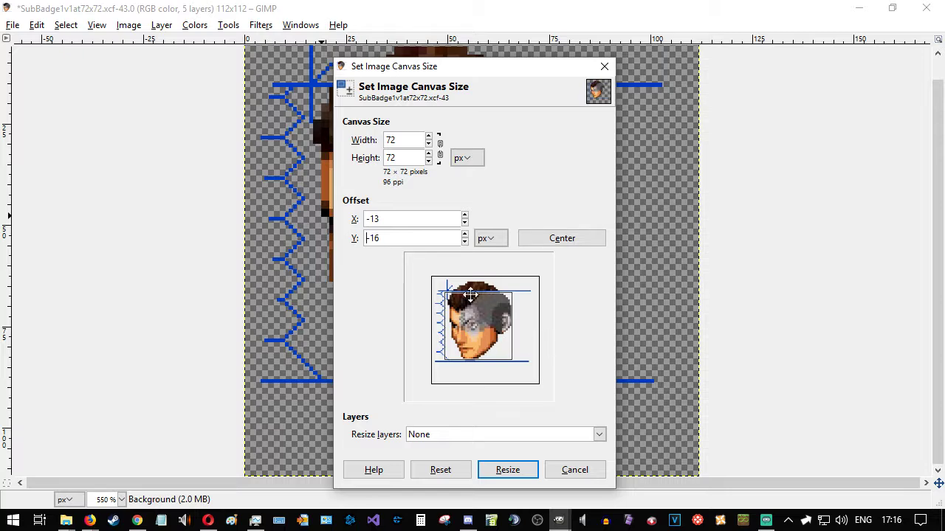
pyautogui.click(508, 469)
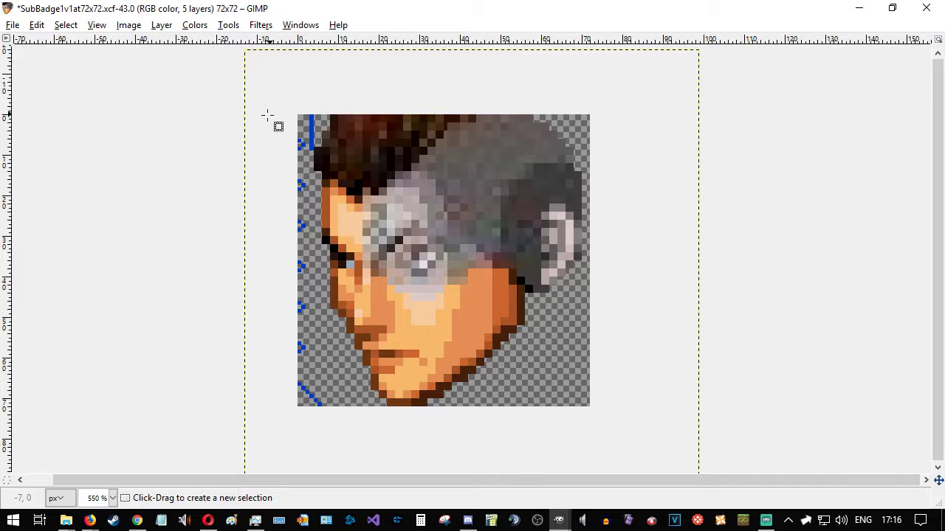
# - Compare the head before and after the canvas resize by repeatedly undoing and redoing it, ending on the resized version
pyautogui.hotkey('ctrl', 'z')
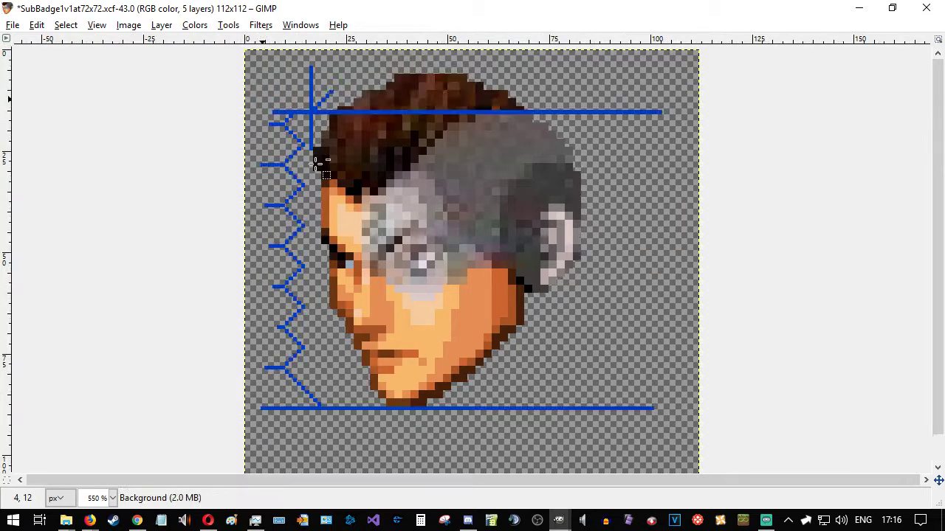
pyautogui.hotkey('ctrl', 'y')
pyautogui.hotkey('ctrl', 'z')
pyautogui.hotkey('ctrl', 'y')
pyautogui.hotkey('ctrl', 'z')
pyautogui.hotkey('ctrl', 'y')
pyautogui.hotkey('ctrl', 'z')
pyautogui.hotkey('ctrl', 'y')
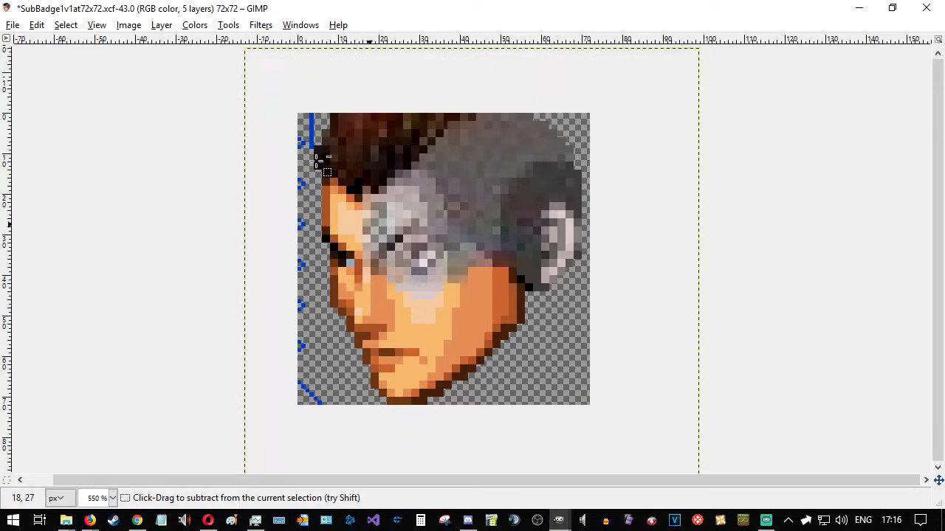
pyautogui.hotkey('ctrl', 'z')
pyautogui.hotkey('ctrl', 'y')
pyautogui.hotkey('ctrl', 'z')
pyautogui.hotkey('ctrl', 'y')
pyautogui.hotkey('ctrl', 'z')
pyautogui.hotkey('ctrl', 'y')
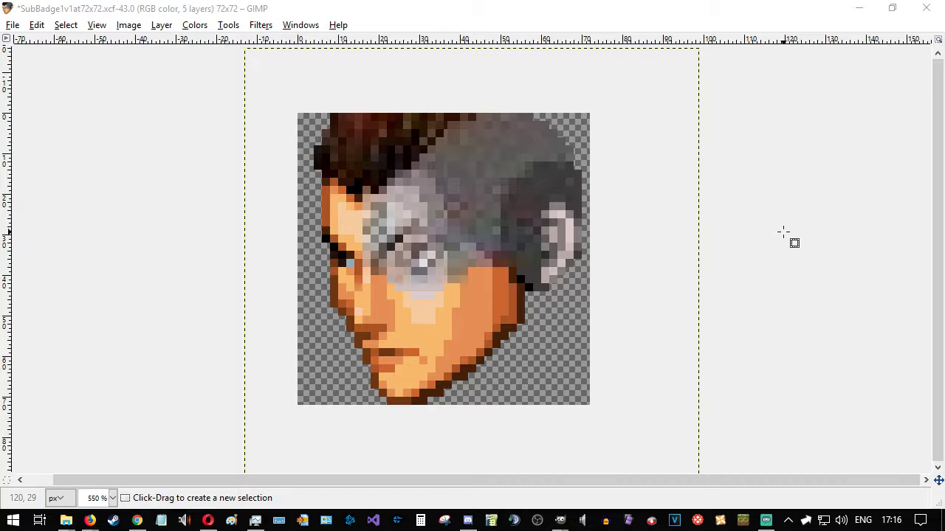
# - Save the image and export it as SubBadge1v1at72x72.png in the Emojis folder with the default PNG options
pyautogui.click(598, 6)
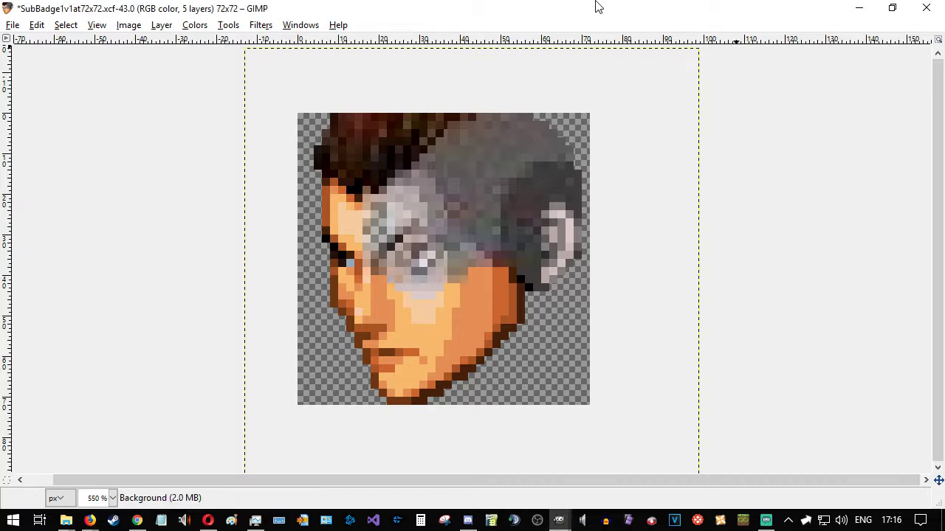
pyautogui.hotkey('ctrl', 's')
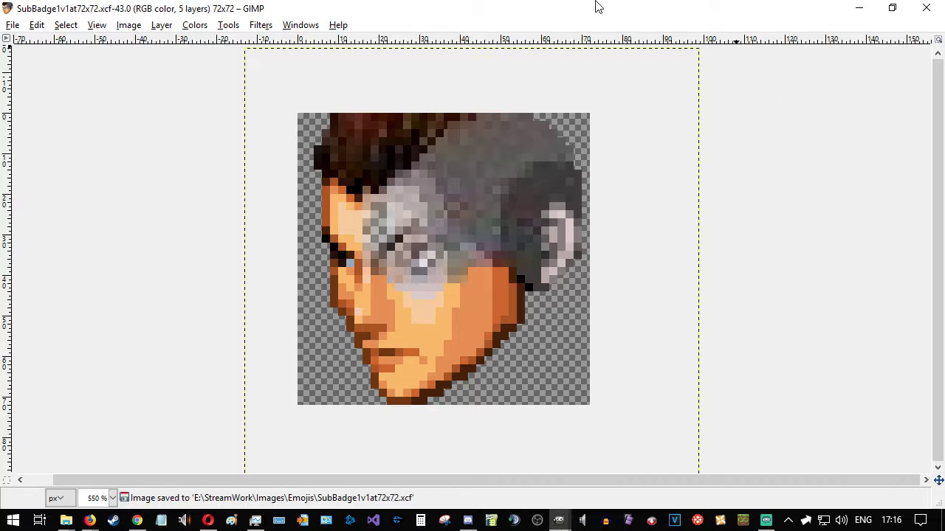
pyautogui.click(12, 24)
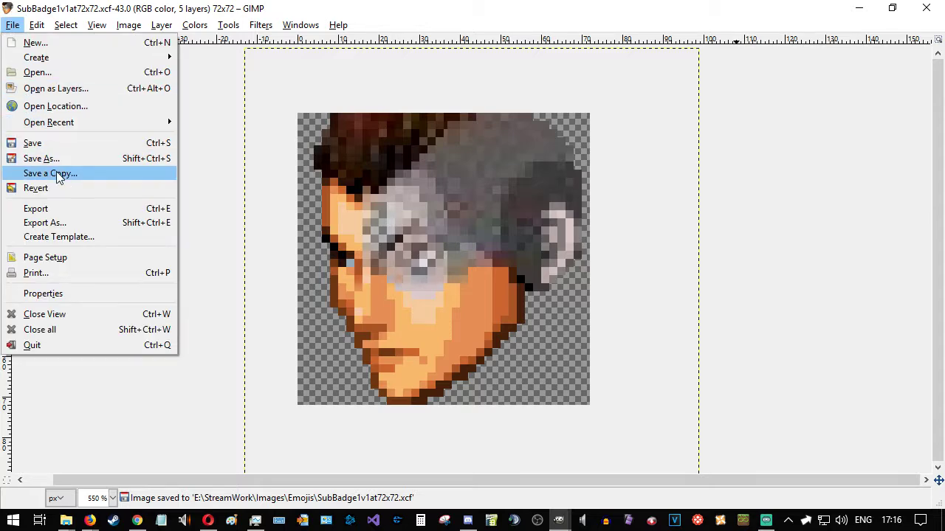
pyautogui.click(70, 227)
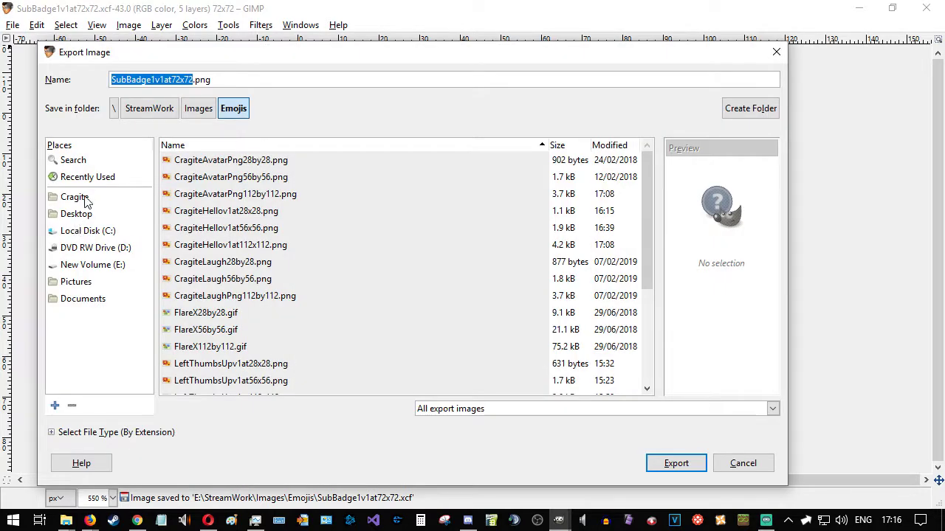
pyautogui.click(676, 465)
pyautogui.click(477, 394)
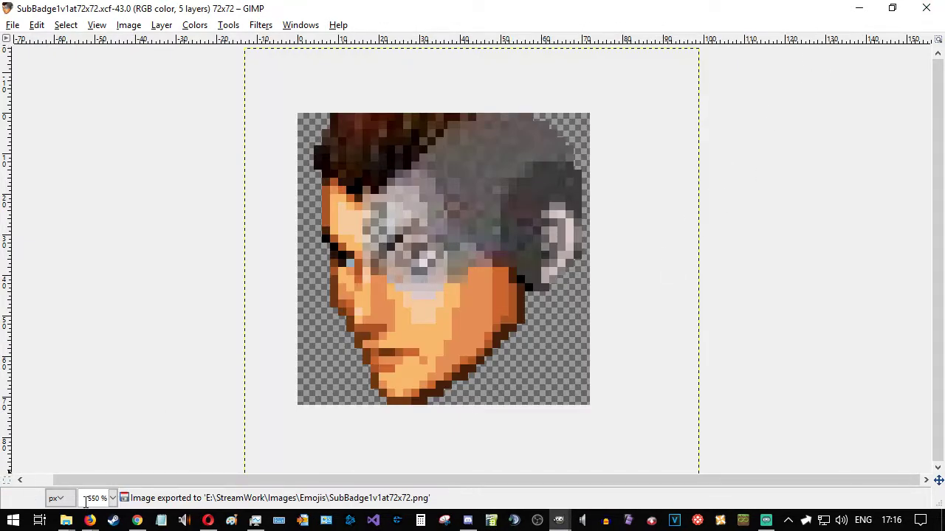
# - Switch to the Emojis folder in File Explorer and check the 18x18, 36x36 and 72x72 SubBadge1v1 PNG files
pyautogui.moveTo(66, 520)
pyautogui.click(125, 487)
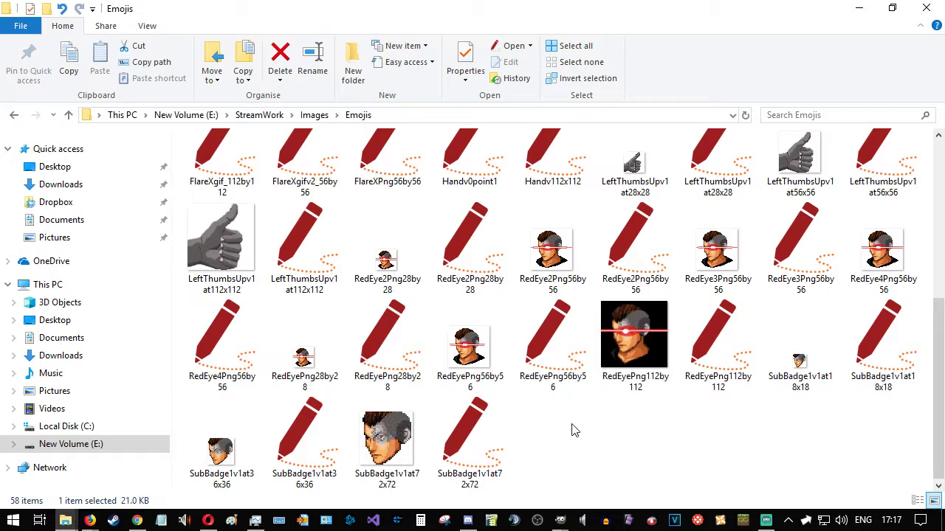
pyautogui.click(802, 373)
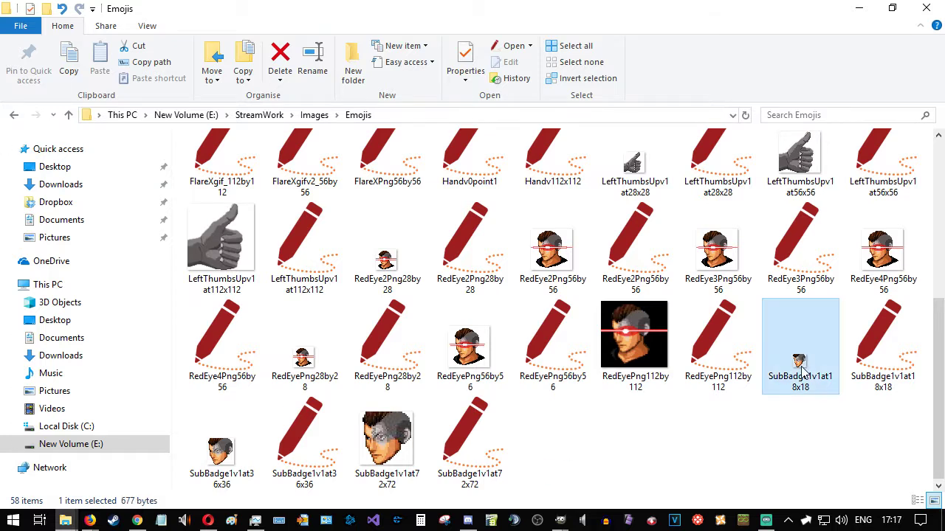
pyautogui.click(219, 457)
pyautogui.click(378, 461)
# - Switch to the Twitch Loyalty Badges page in Firefox and upload SubBadge1v1at18x18 as the Base badge's 18 x 18px image
pyautogui.moveTo(90, 521)
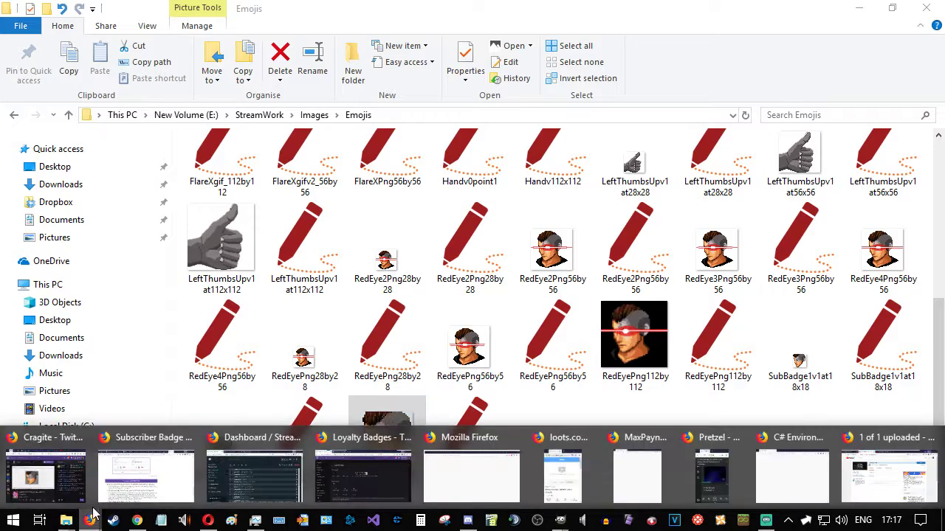
pyautogui.click(328, 480)
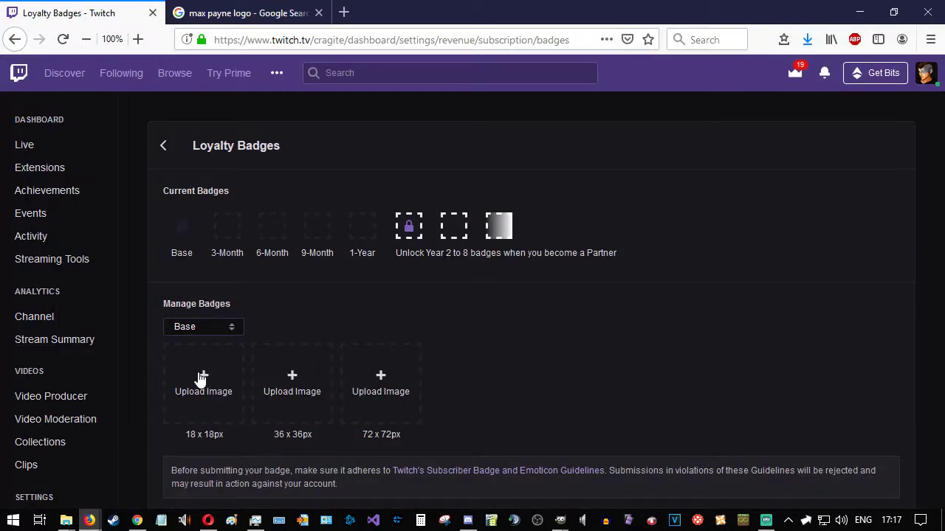
pyautogui.click(200, 376)
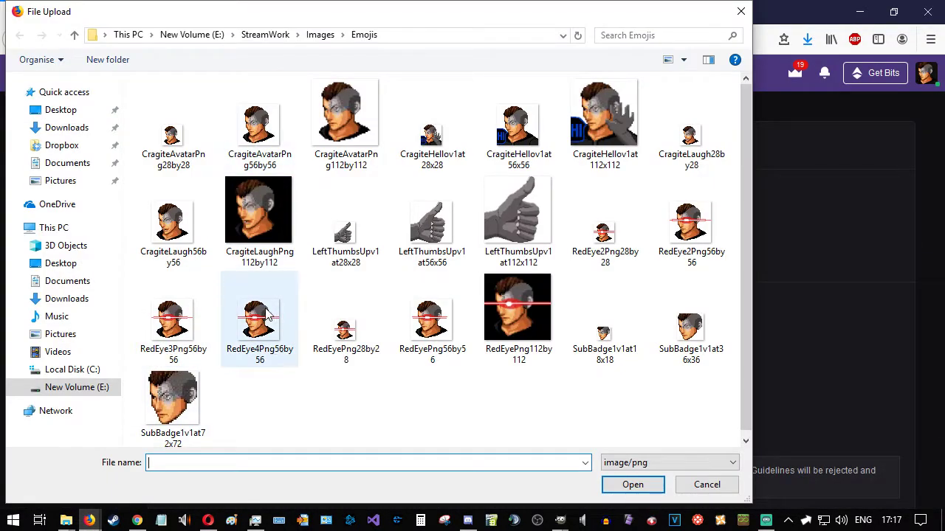
pyautogui.click(602, 329)
pyautogui.click(631, 483)
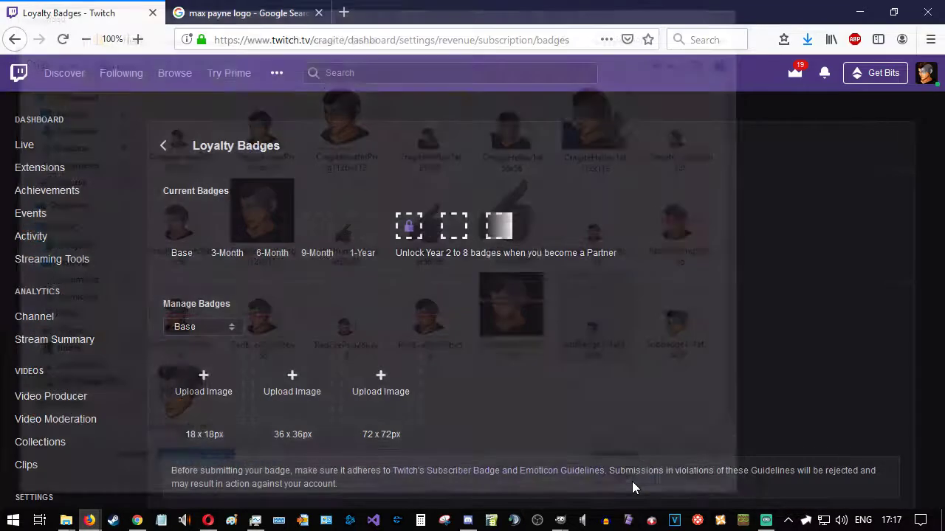
# - Upload SubBadge1v1at36x36 and SubBadge1v1at72x72 as the Base badge's 36 x 36px and 72 x 72px images
pyautogui.click(268, 396)
pyautogui.click(683, 338)
pyautogui.click(633, 484)
pyautogui.click(357, 386)
pyautogui.click(173, 402)
pyautogui.click(627, 484)
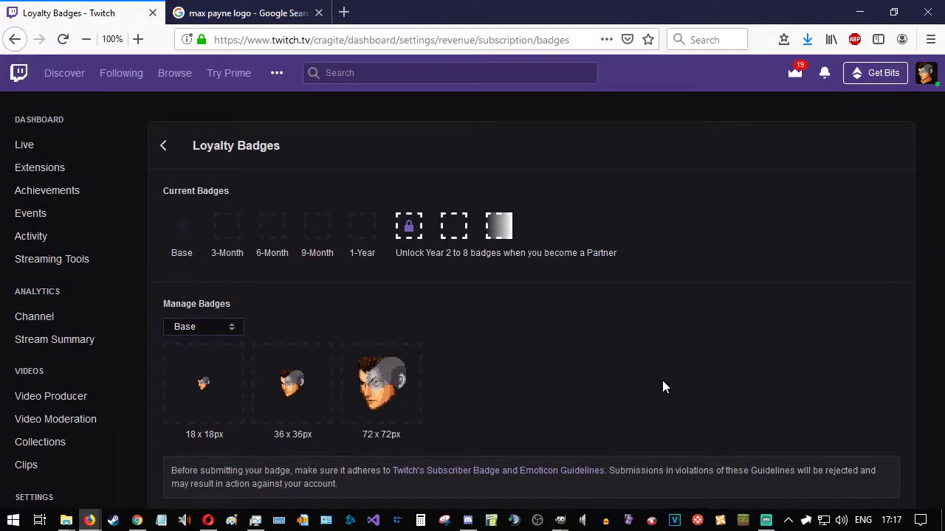
# - Save the Base badge changes and confirm ownership of the image rights
pyautogui.scroll(-2, 662, 380)
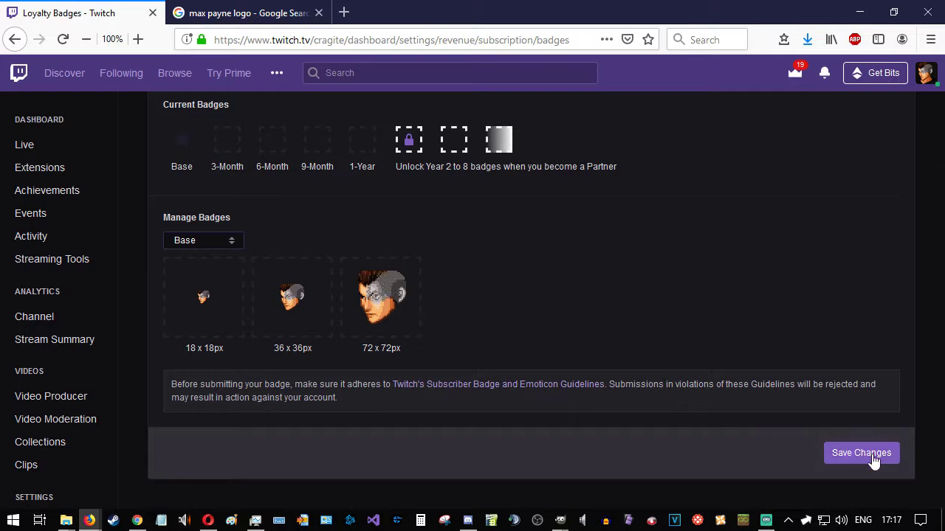
pyautogui.click(873, 459)
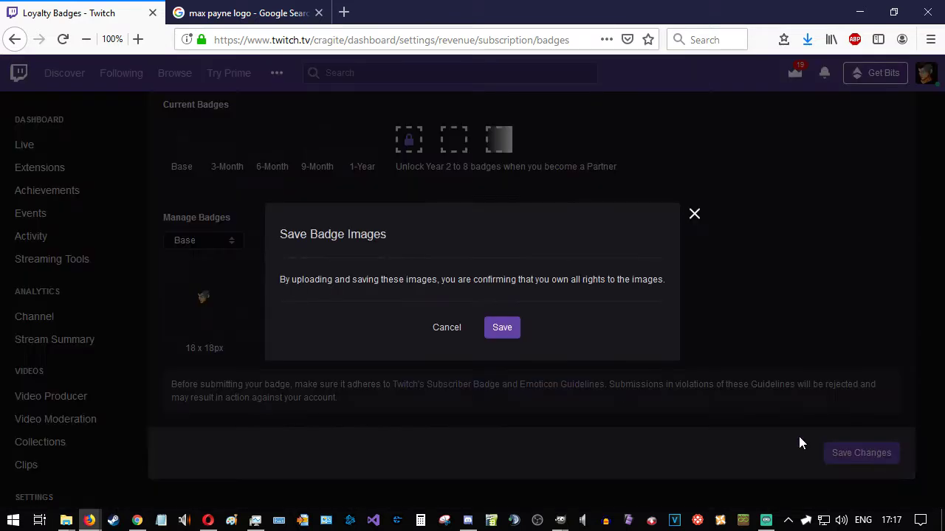
pyautogui.click(500, 329)
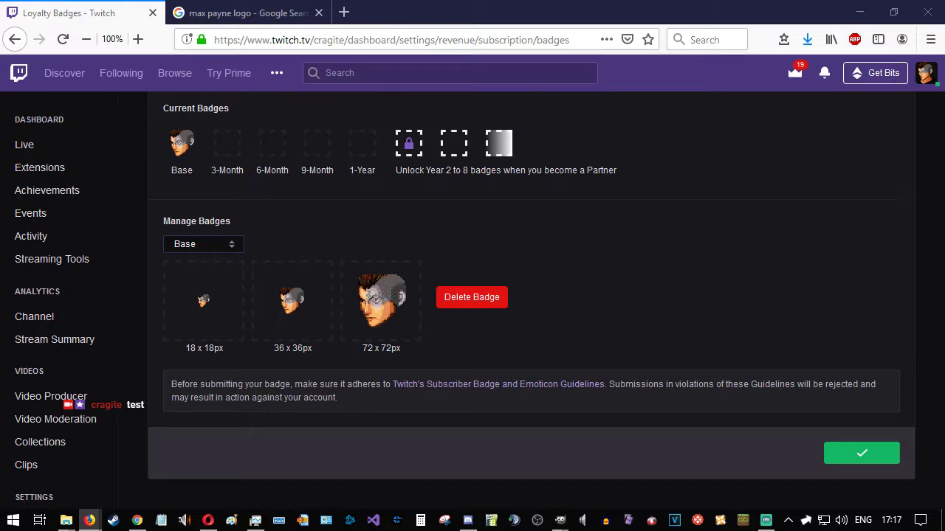
# - Bring the Twitch channel window over the badges page, examine the badge beside the chat message, and move the window away again
pyautogui.hotkey('alt', 'Tab')
pyautogui.hotkey('alt', 'Tab')
pyautogui.hotkey('alt', 'Tab')
pyautogui.click(659, 365)
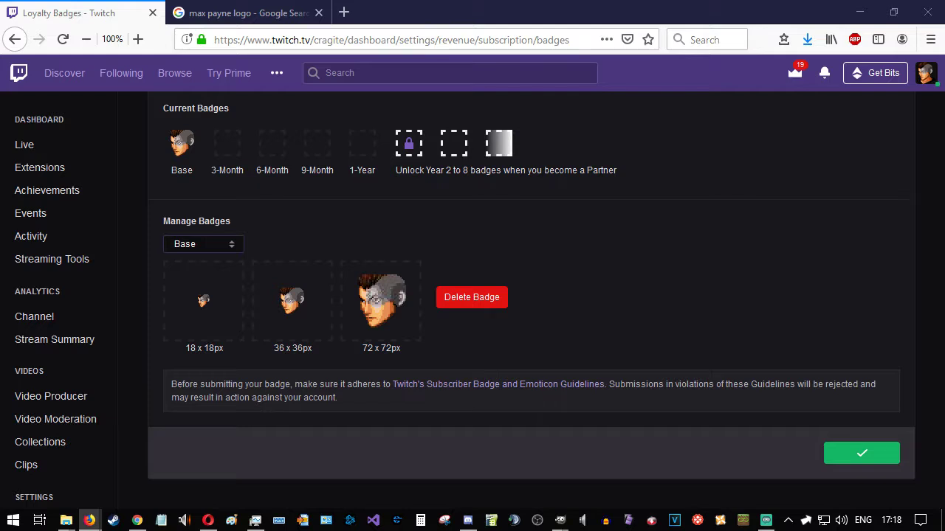
pyautogui.moveTo(944, 221); pyautogui.dragTo(719, 37)
pyautogui.moveTo(641, 221)
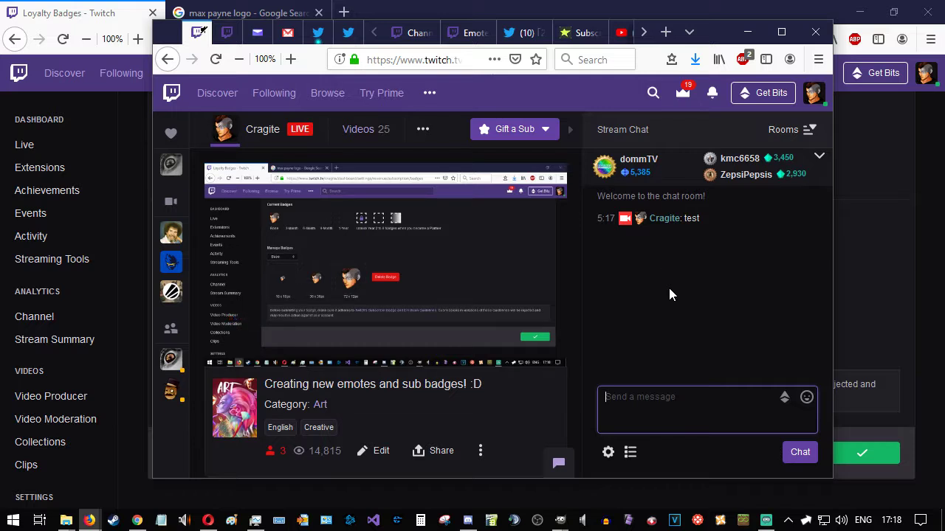
pyautogui.moveTo(723, 39); pyautogui.dragTo(794, 62)
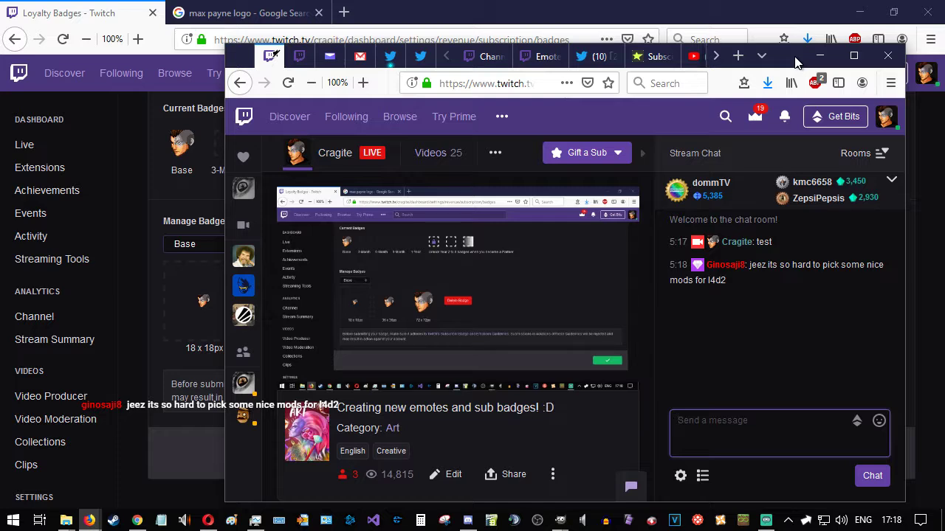
pyautogui.moveTo(795, 62); pyautogui.dragTo(944, 62)
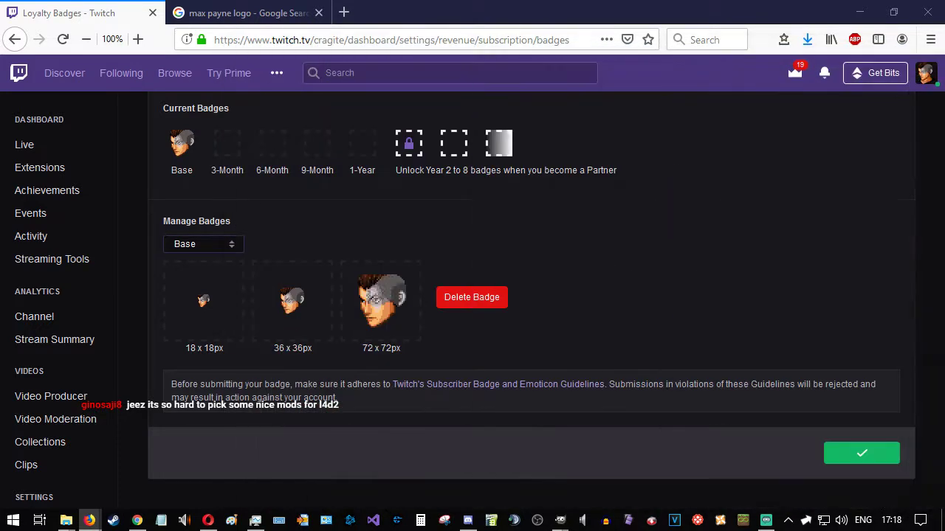
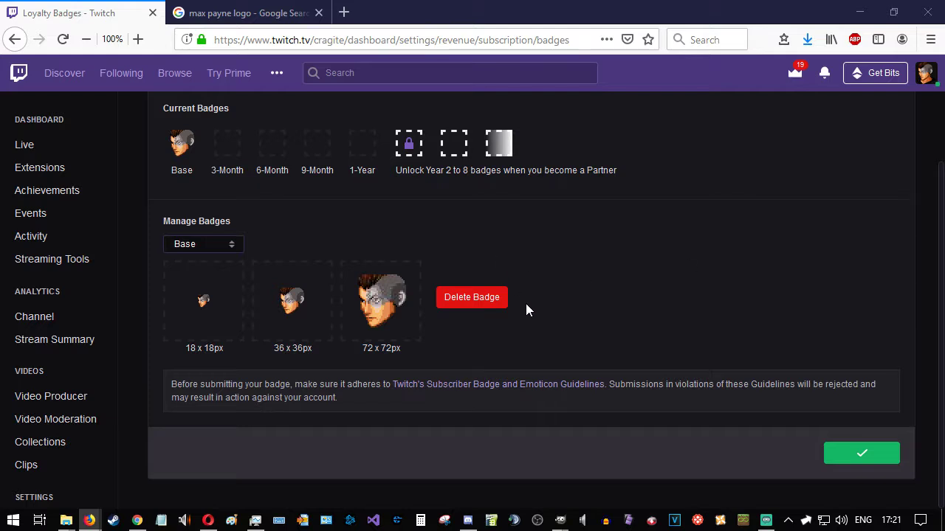
pyautogui.scroll(2, 458, 287)
pyautogui.scroll(-1, 392, 273)
pyautogui.scroll(2, 261, 219)
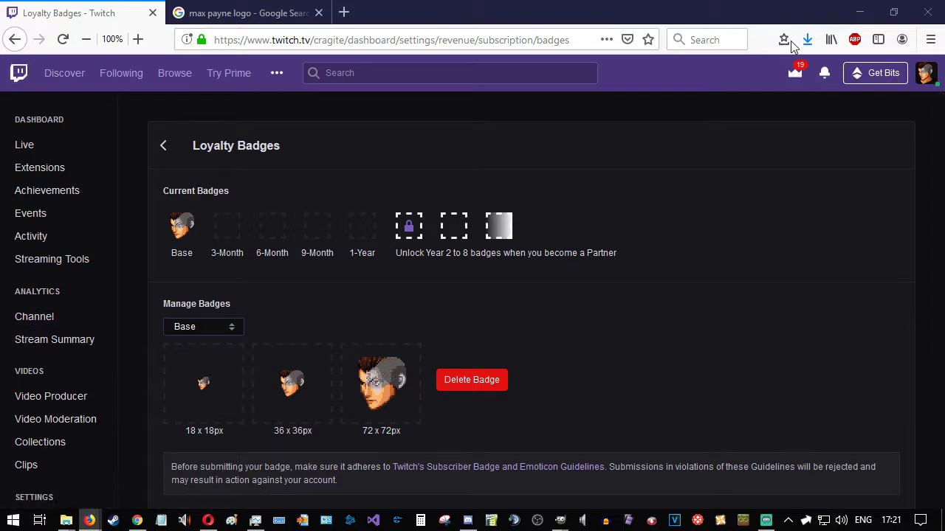
# - Minimize the browser, switch to the SubBadge1v1at36x36.xcf image in GIMP, and maximize its window
pyautogui.click(859, 12)
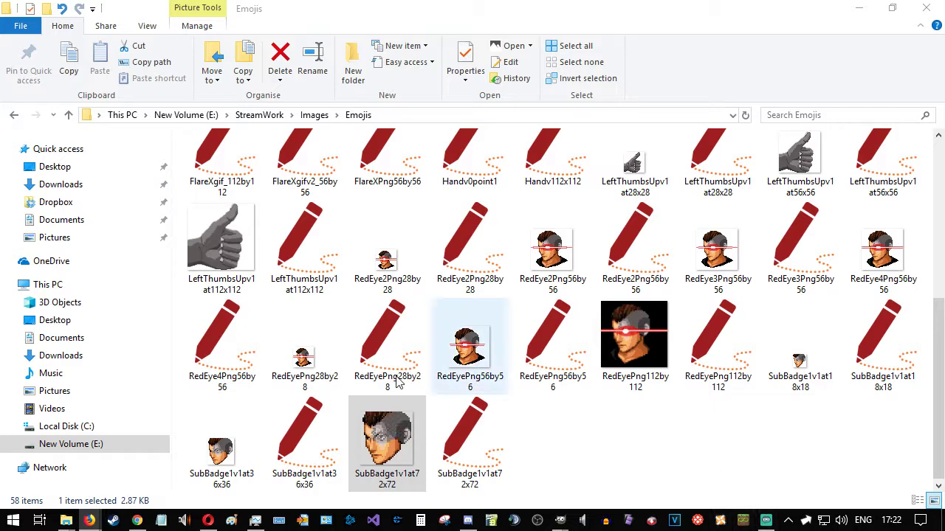
pyautogui.moveTo(559, 520)
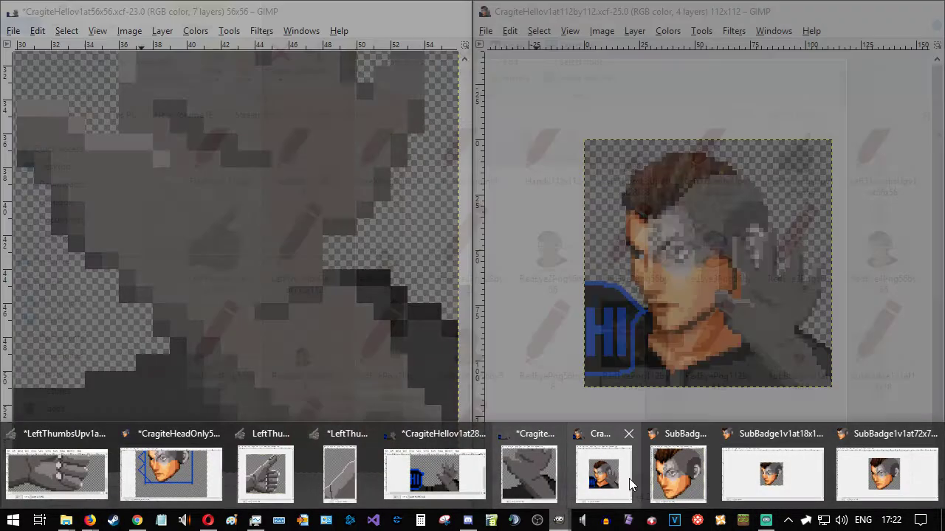
pyautogui.moveTo(660, 480)
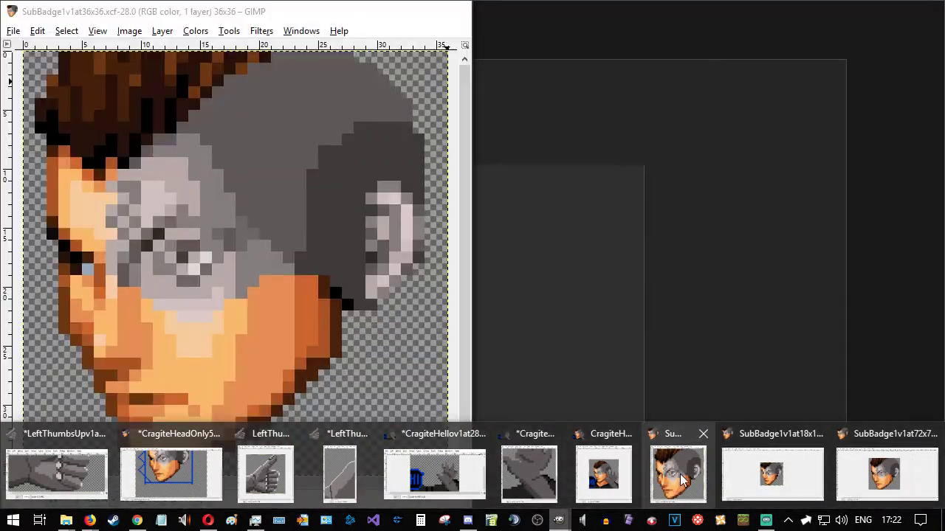
pyautogui.click(678, 476)
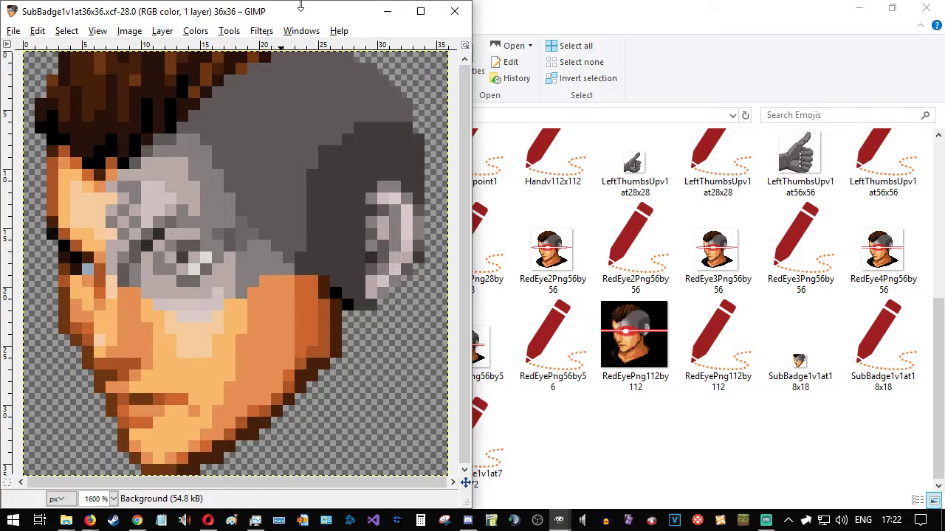
pyautogui.moveTo(293, 16); pyautogui.dragTo(507, 17)
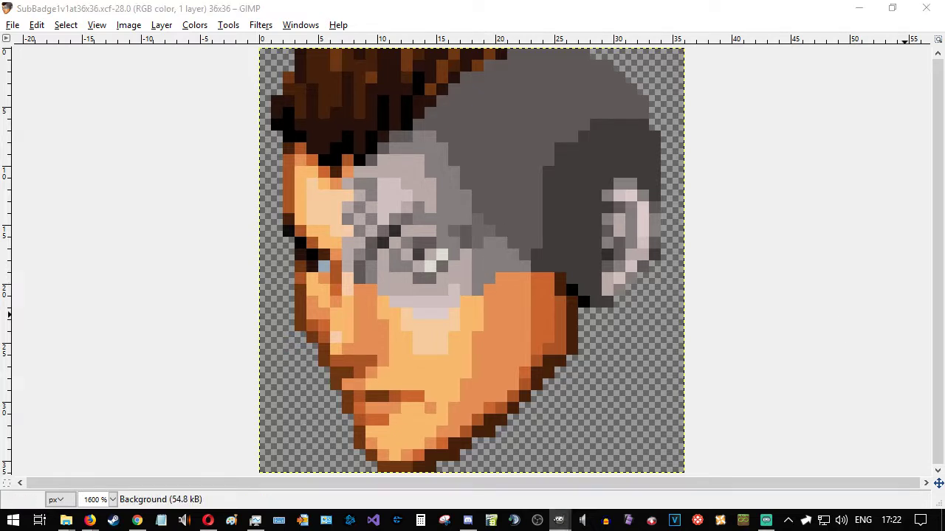
# - Add a new layer and pencil dark-gold (a77100) flames on it, streaming back from the near eye and outward from the far eye
pyautogui.press('Return')
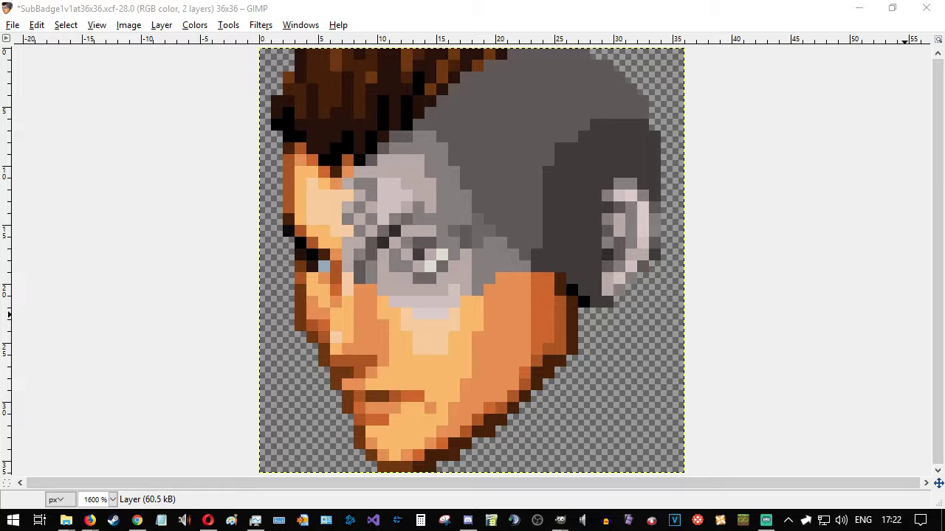
pyautogui.click(515, 327)
pyautogui.click(445, 365)
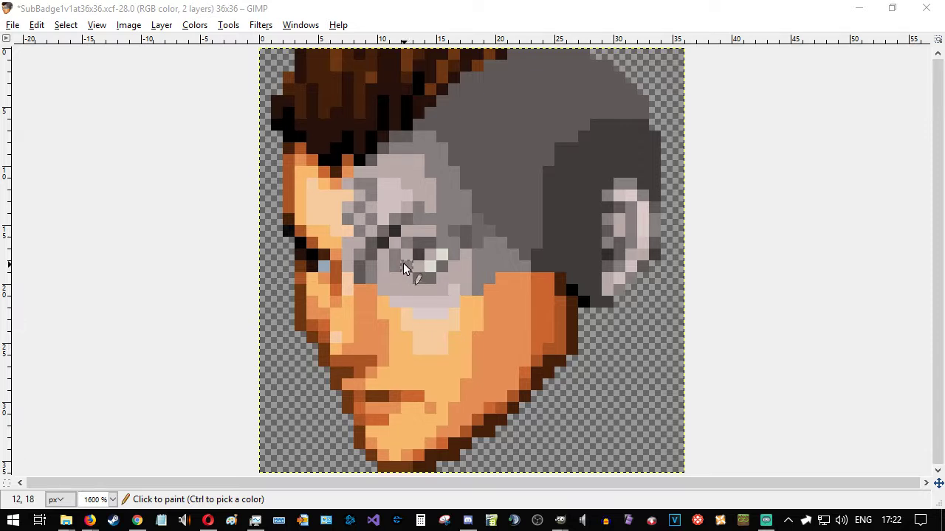
pyautogui.moveTo(398, 263)
pyautogui.mouseDown()
pyautogui.moveTo(408, 210)
pyautogui.moveTo(447, 153)
pyautogui.moveTo(528, 112)
pyautogui.moveTo(533, 128)
pyautogui.moveTo(562, 104)
pyautogui.mouseUp()
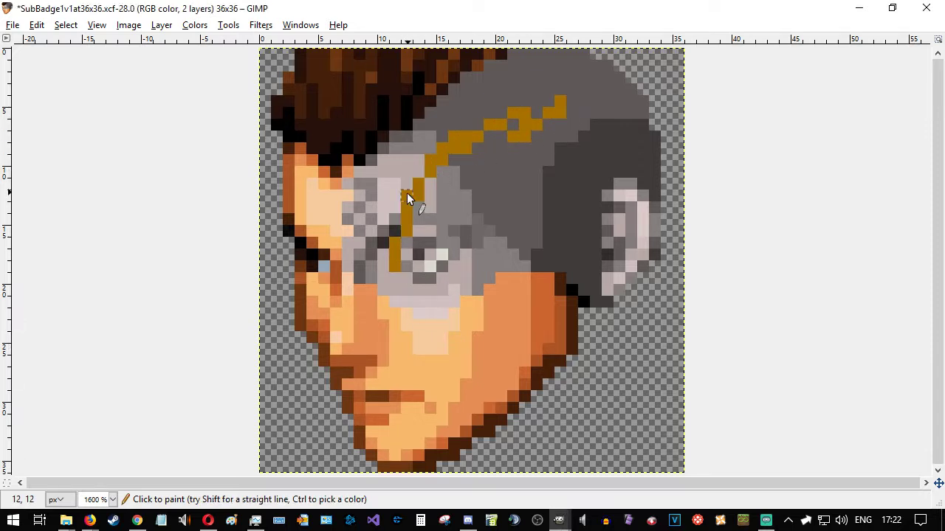
pyautogui.moveTo(427, 129)
pyautogui.mouseDown()
pyautogui.moveTo(425, 157)
pyautogui.moveTo(484, 140)
pyautogui.moveTo(476, 120)
pyautogui.moveTo(482, 139)
pyautogui.moveTo(507, 135)
pyautogui.moveTo(513, 127)
pyautogui.moveTo(473, 130)
pyautogui.moveTo(512, 126)
pyautogui.moveTo(540, 105)
pyautogui.moveTo(530, 127)
pyautogui.moveTo(556, 103)
pyautogui.moveTo(513, 200)
pyautogui.moveTo(550, 185)
pyautogui.moveTo(482, 253)
pyautogui.moveTo(408, 266)
pyautogui.mouseUp()
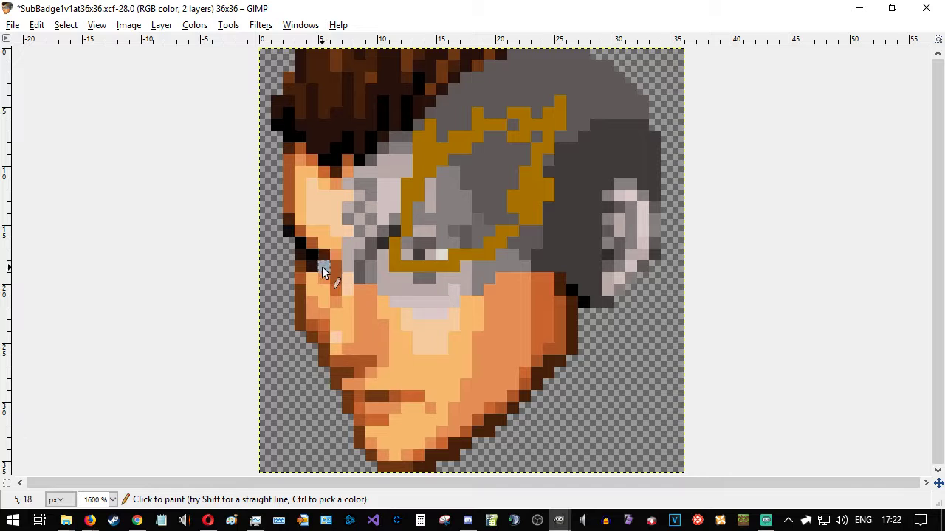
pyautogui.moveTo(319, 266)
pyautogui.mouseDown()
pyautogui.moveTo(279, 224)
pyautogui.moveTo(262, 146)
pyautogui.mouseUp()
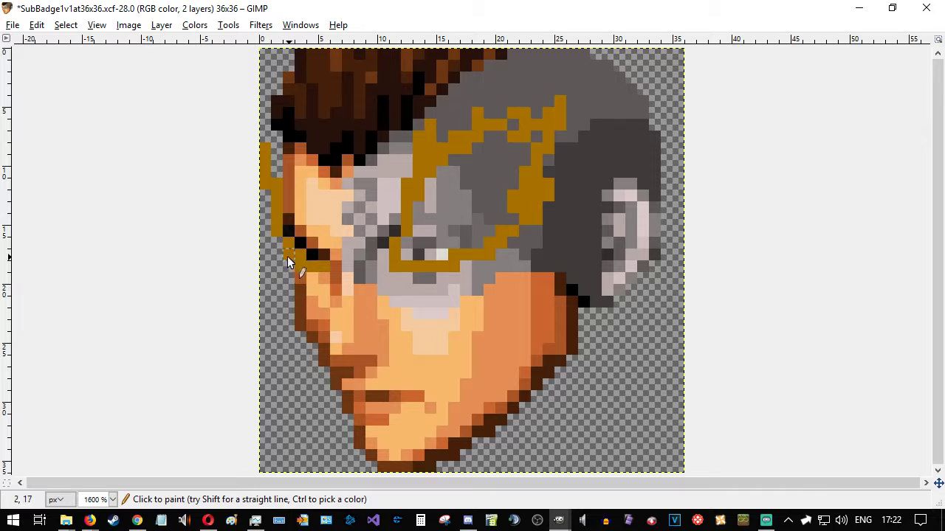
pyautogui.moveTo(268, 238); pyautogui.dragTo(261, 192)
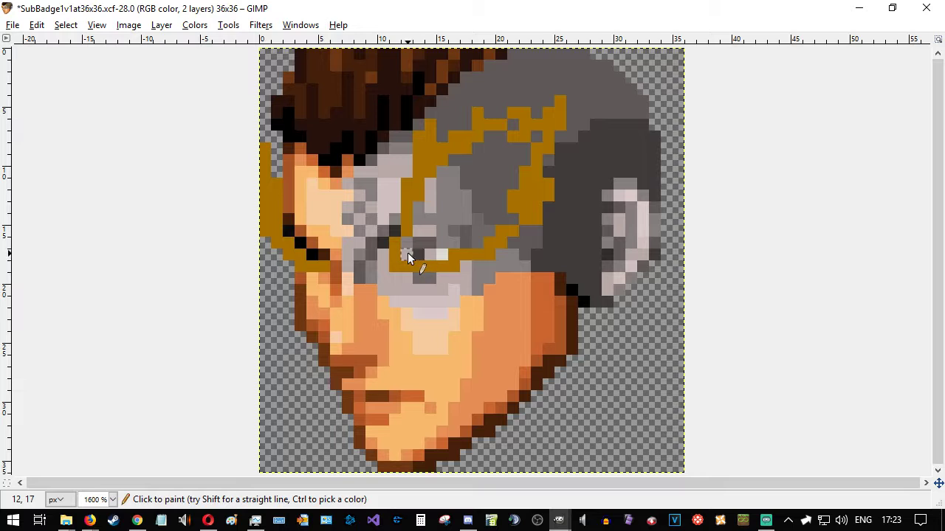
# - Set the foreground color to the brighter gold e39a00 and paint an inner core inside both flames
pyautogui.click(473, 208)
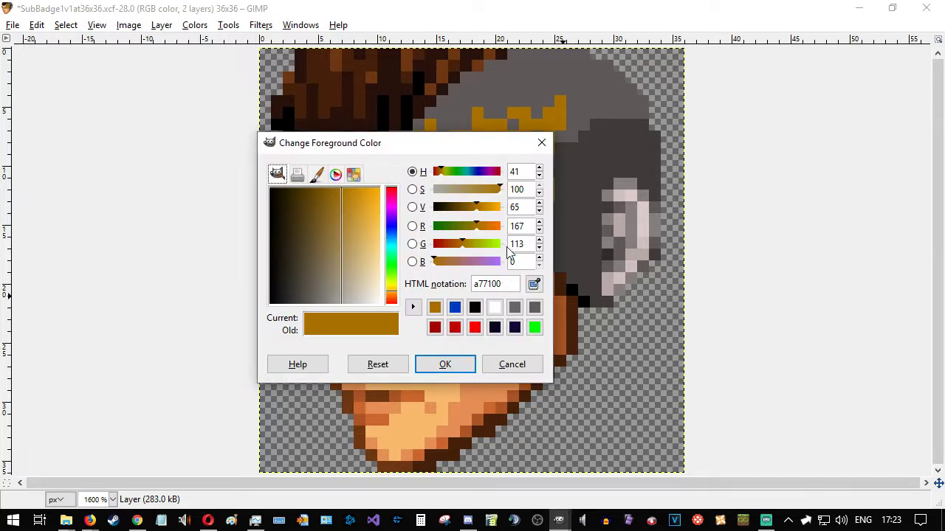
pyautogui.click(493, 208)
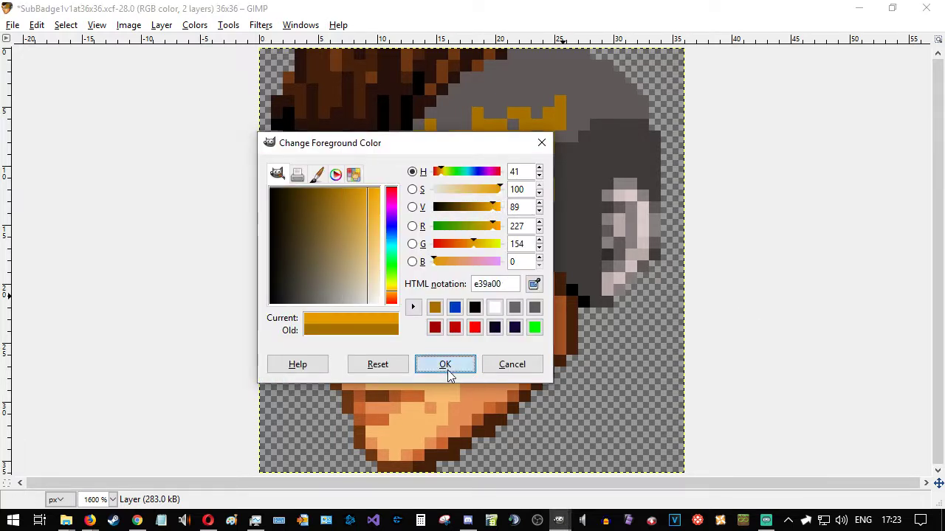
pyautogui.click(445, 365)
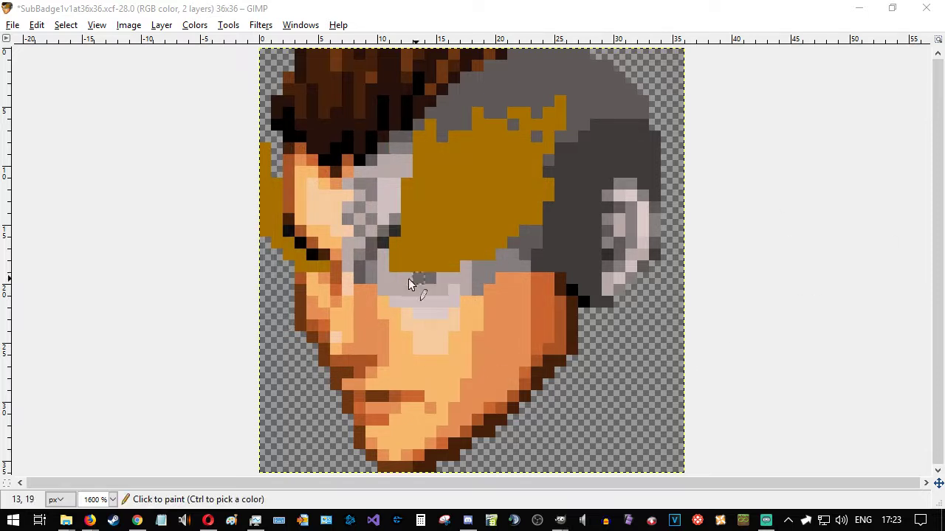
pyautogui.moveTo(411, 257); pyautogui.dragTo(462, 169)
pyautogui.moveTo(430, 253); pyautogui.dragTo(513, 184)
pyautogui.moveTo(431, 234)
pyautogui.mouseDown()
pyautogui.moveTo(455, 183)
pyautogui.moveTo(490, 152)
pyautogui.mouseUp()
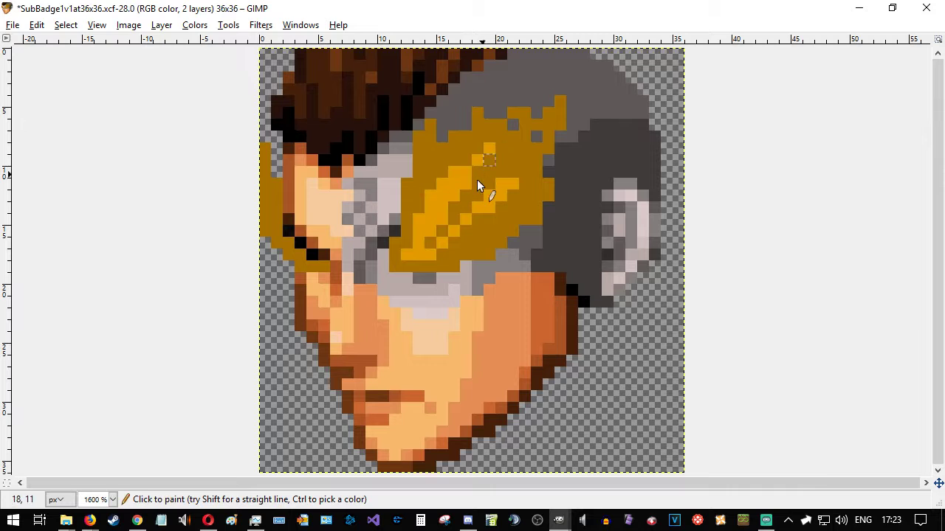
pyautogui.moveTo(464, 210)
pyautogui.mouseDown()
pyautogui.moveTo(490, 177)
pyautogui.moveTo(431, 241)
pyautogui.moveTo(480, 189)
pyautogui.mouseUp()
pyautogui.moveTo(275, 243)
pyautogui.mouseDown()
pyautogui.moveTo(267, 211)
pyautogui.moveTo(266, 221)
pyautogui.mouseUp()
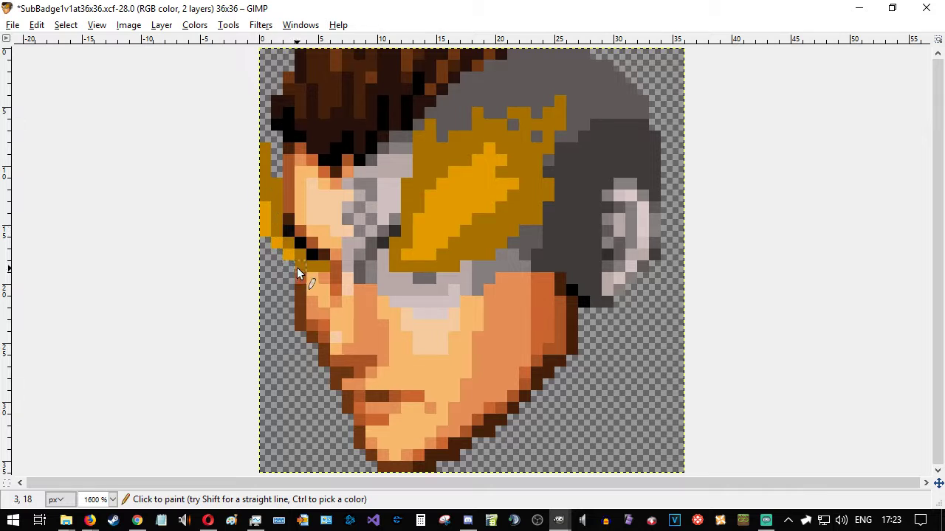
pyautogui.keyDown('ctrl'); pyautogui.scroll(-5, 450, 354); pyautogui.keyUp('ctrl')
pyautogui.keyDown('ctrl'); pyautogui.scroll(5, 555, 264); pyautogui.keyUp('ctrl')
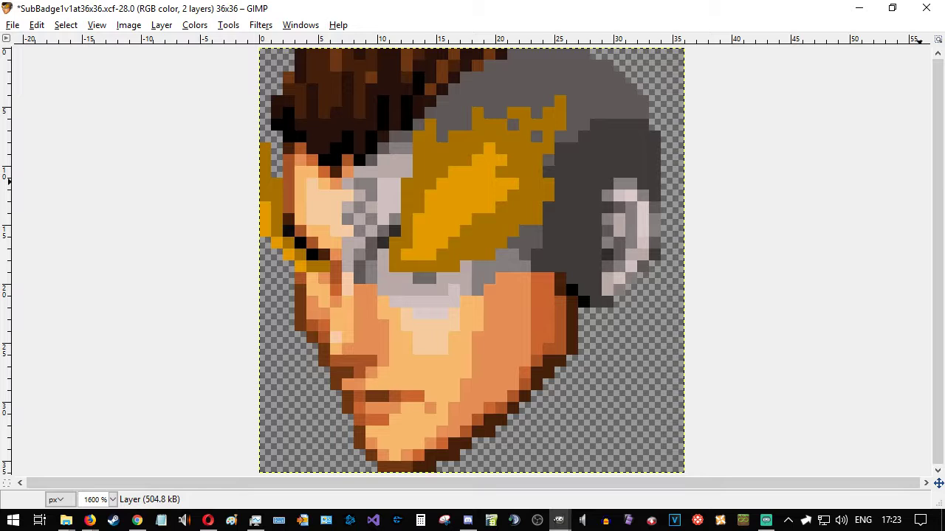
# - Set the foreground color to yellow e3e300 and recolor the inner cores of both flames with it
pyautogui.press('ctrl')
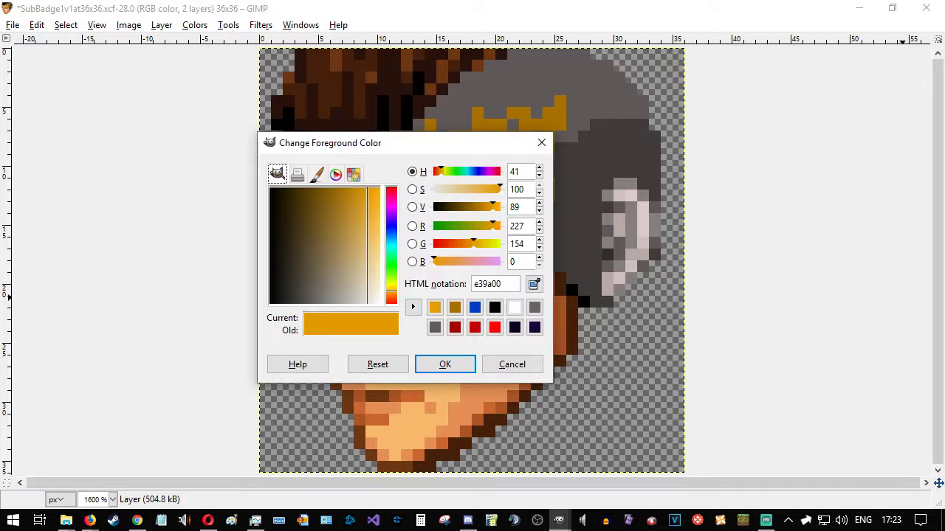
pyautogui.click(494, 248)
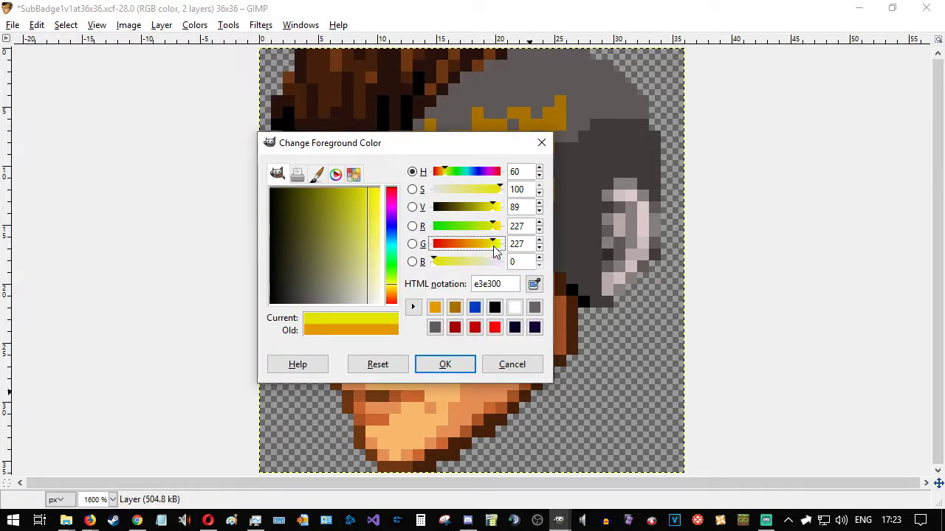
pyautogui.click(443, 363)
pyautogui.moveTo(405, 255)
pyautogui.mouseDown()
pyautogui.moveTo(431, 246)
pyautogui.moveTo(421, 245)
pyautogui.moveTo(418, 221)
pyautogui.moveTo(425, 232)
pyautogui.moveTo(431, 201)
pyautogui.moveTo(492, 152)
pyautogui.moveTo(500, 158)
pyautogui.moveTo(491, 171)
pyautogui.moveTo(514, 182)
pyautogui.moveTo(473, 183)
pyautogui.moveTo(499, 195)
pyautogui.moveTo(453, 194)
pyautogui.moveTo(484, 208)
pyautogui.moveTo(443, 209)
pyautogui.mouseUp()
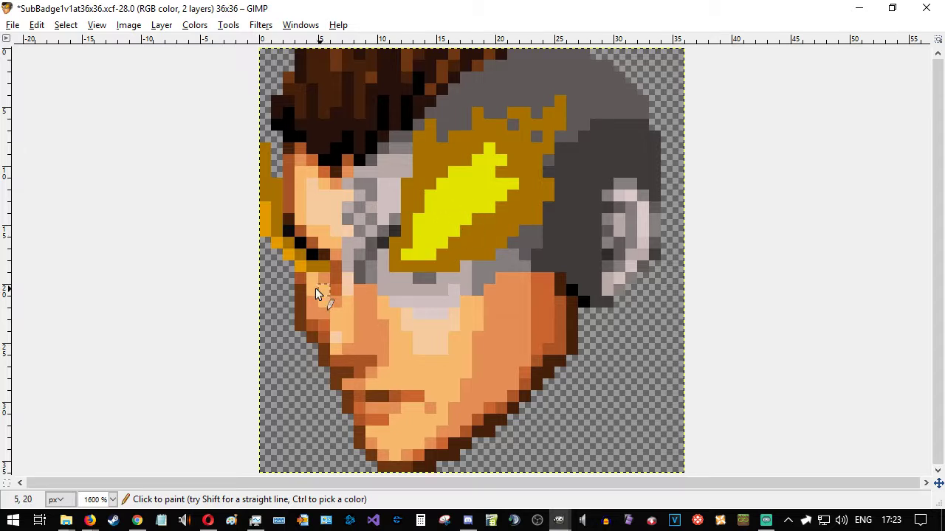
pyautogui.moveTo(295, 260)
pyautogui.mouseDown()
pyautogui.moveTo(270, 235)
pyautogui.moveTo(268, 215)
pyautogui.mouseUp()
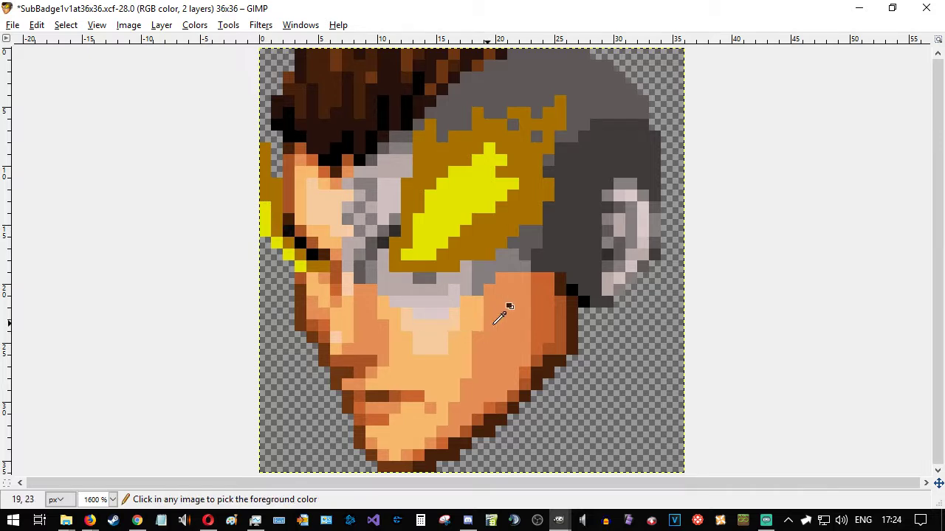
# - Pick the flame's yellow and dark gold from the image and extend the lower tip of the near flame by a pixel row
pyautogui.keyDown('ctrl'); pyautogui.scroll(-3, 502, 310); pyautogui.keyUp('ctrl')
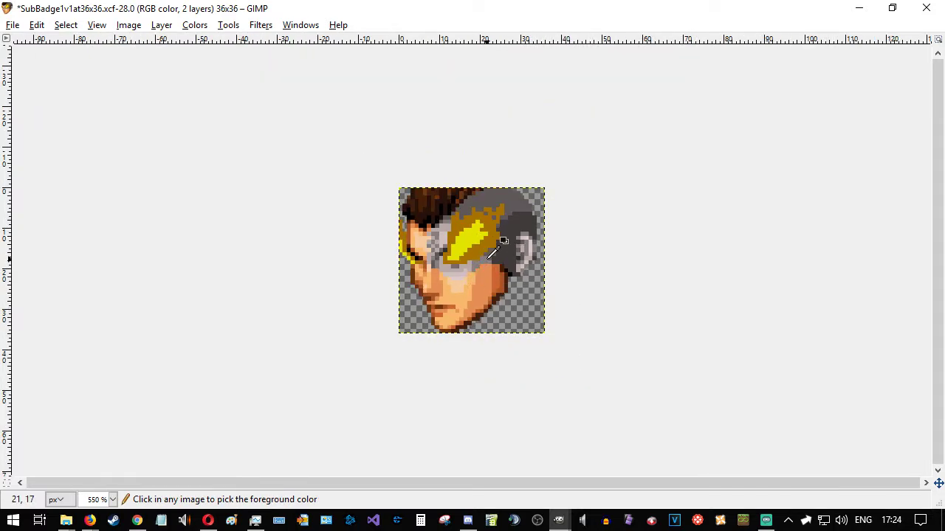
pyautogui.keyDown('ctrl'); pyautogui.scroll(1, 493, 253); pyautogui.keyUp('ctrl')
pyautogui.keyDown('ctrl'); pyautogui.scroll(1, 493, 252); pyautogui.keyUp('ctrl')
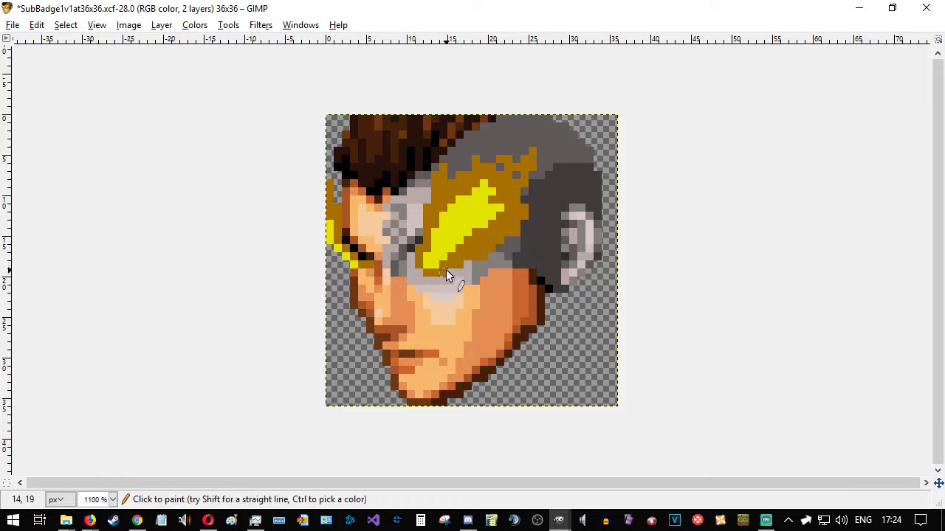
pyautogui.keyDown('ctrl'); pyautogui.click(436, 249); pyautogui.keyUp('ctrl')
pyautogui.keyDown('ctrl'); pyautogui.click(427, 273); pyautogui.keyUp('ctrl')
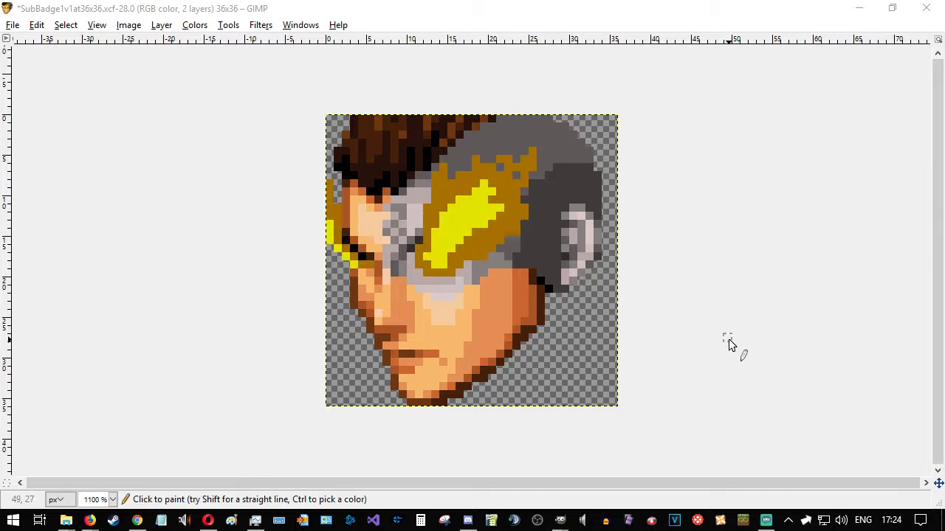
pyautogui.keyDown('ctrl'); pyautogui.scroll(-2, 728, 339); pyautogui.keyUp('ctrl')
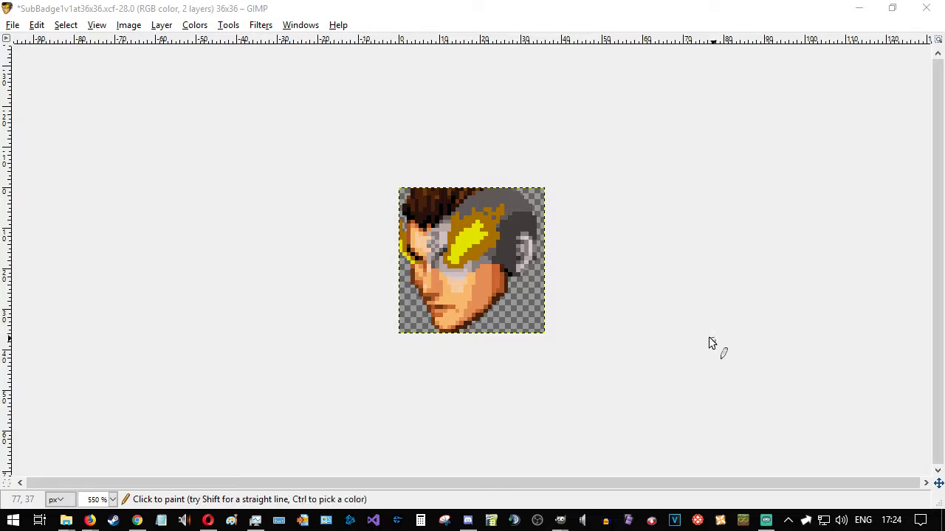
# - Switch to the Loyalty Badges window in Firefox and search Google Images for "gold flame" in a new tab
pyautogui.moveTo(89, 521)
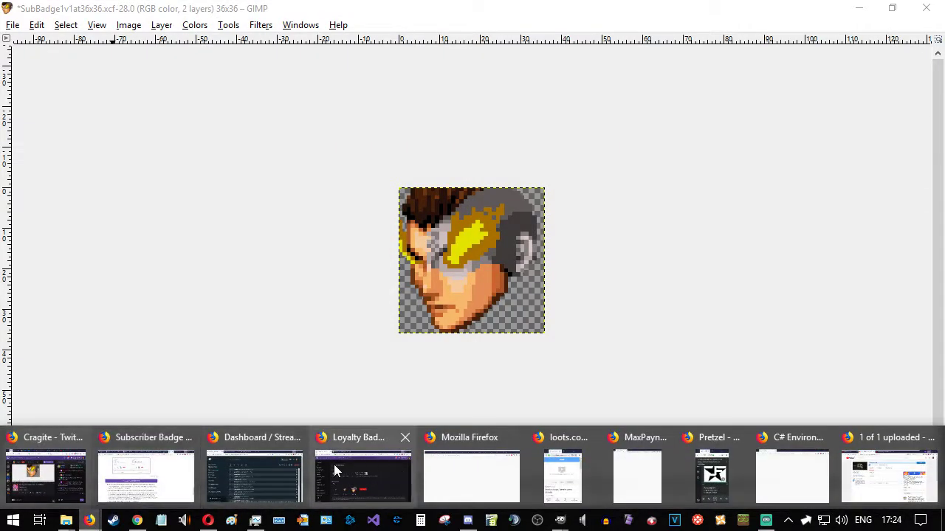
pyautogui.click(333, 464)
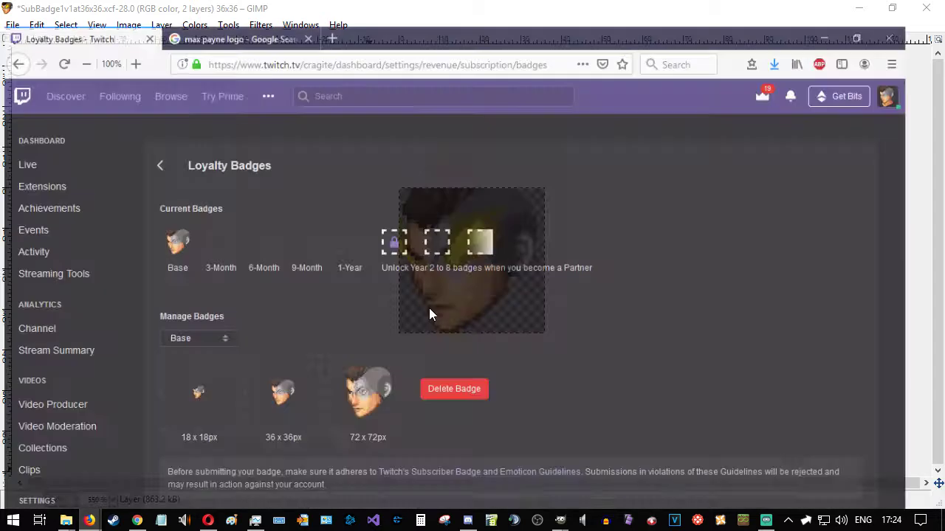
pyautogui.click(344, 12)
pyautogui.press('Tab')
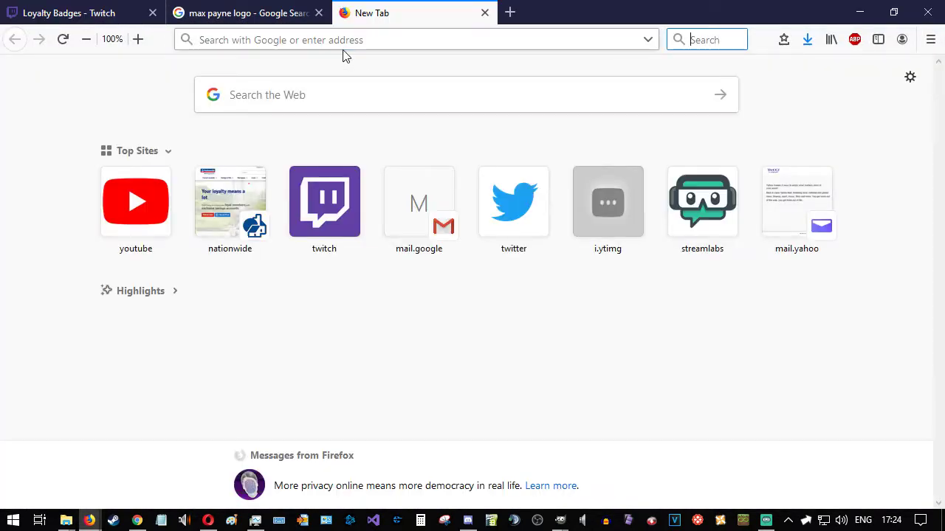
pyautogui.press('Return')
pyautogui.write('gold flam')
pyautogui.press('BackSpace')
pyautogui.write('lame')
pyautogui.press('Return')
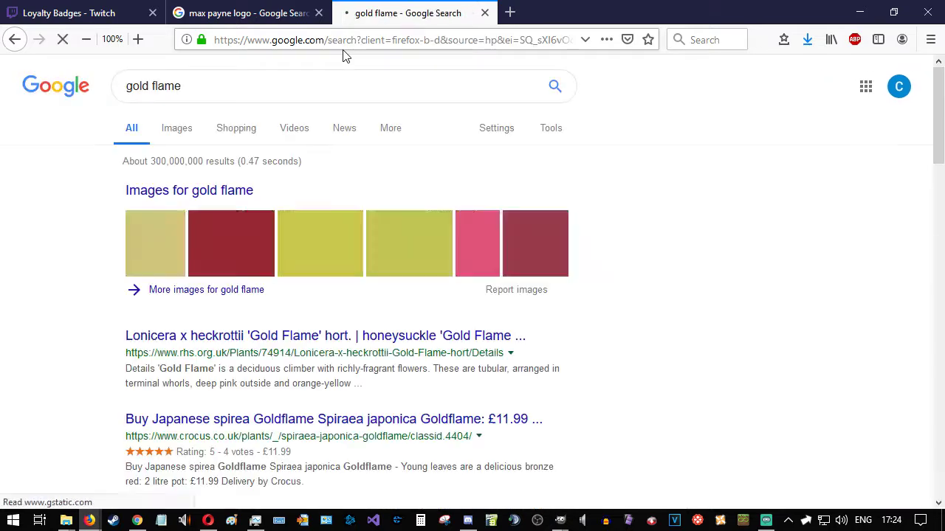
pyautogui.click(194, 129)
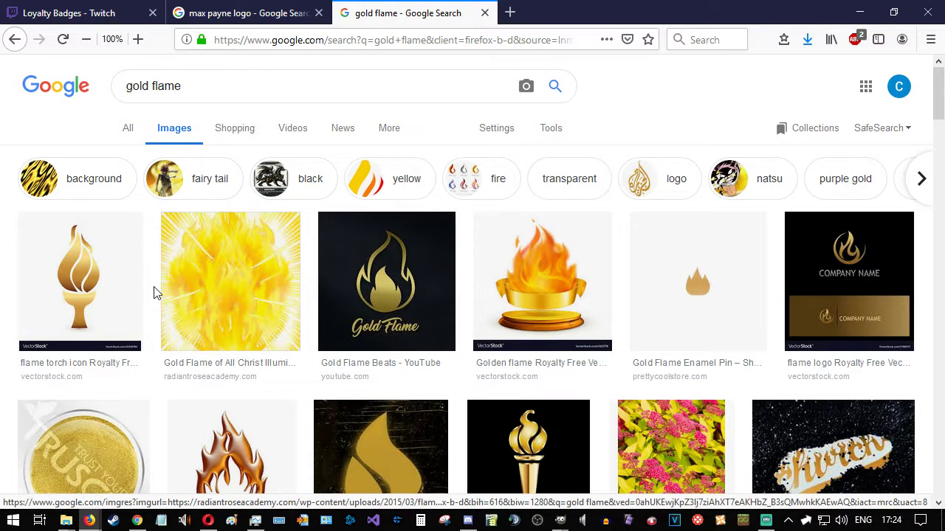
# - Look through the gold flame image results for a flame color reference
pyautogui.scroll(-3, 177, 284)
pyautogui.scroll(-6, 177, 284)
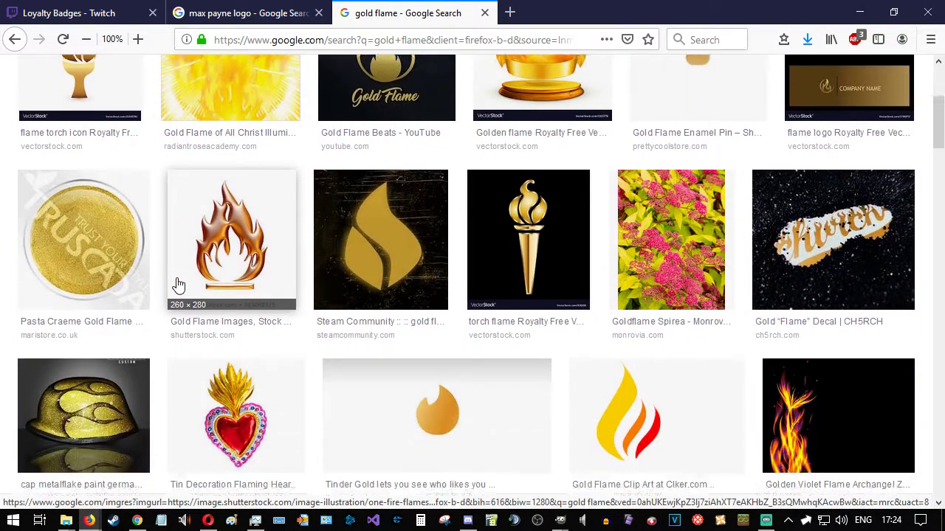
pyautogui.scroll(-5, 177, 284)
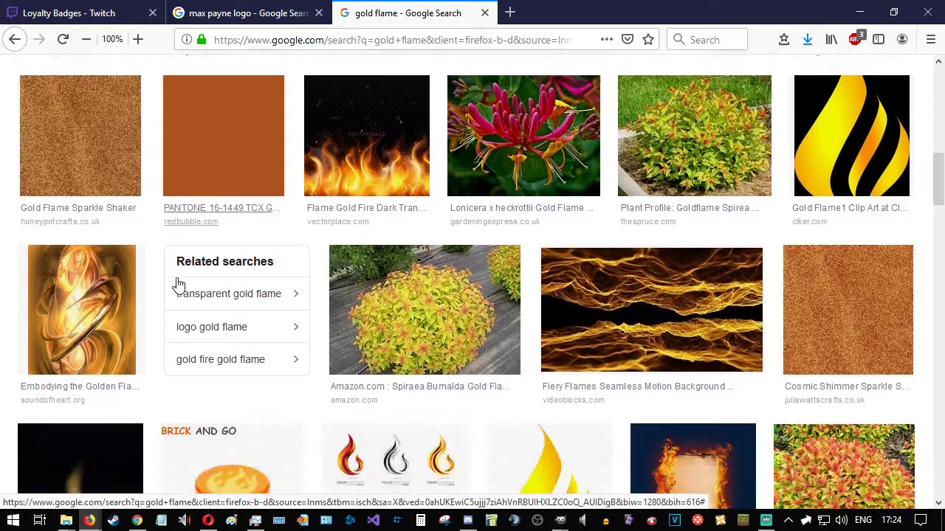
pyautogui.scroll(-7, 177, 284)
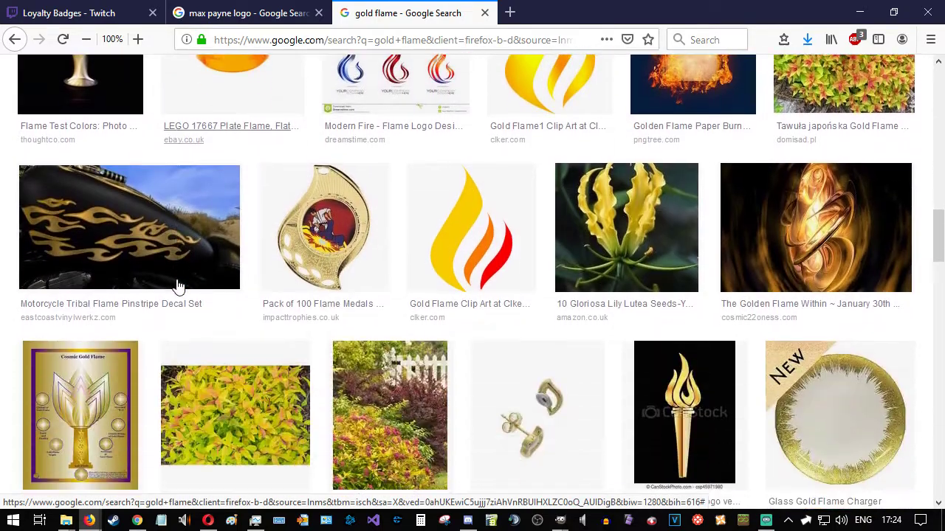
pyautogui.scroll(-6, 178, 287)
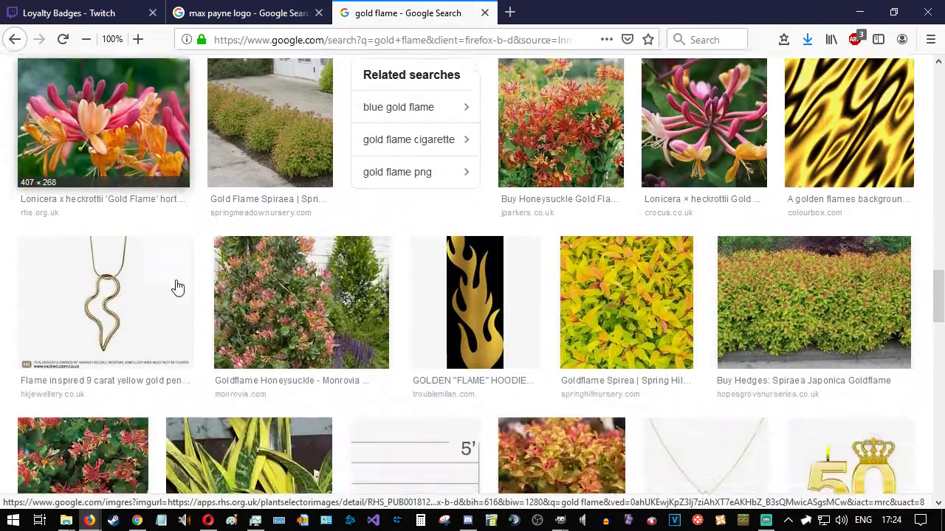
pyautogui.scroll(6, 176, 287)
pyautogui.scroll(15, 178, 287)
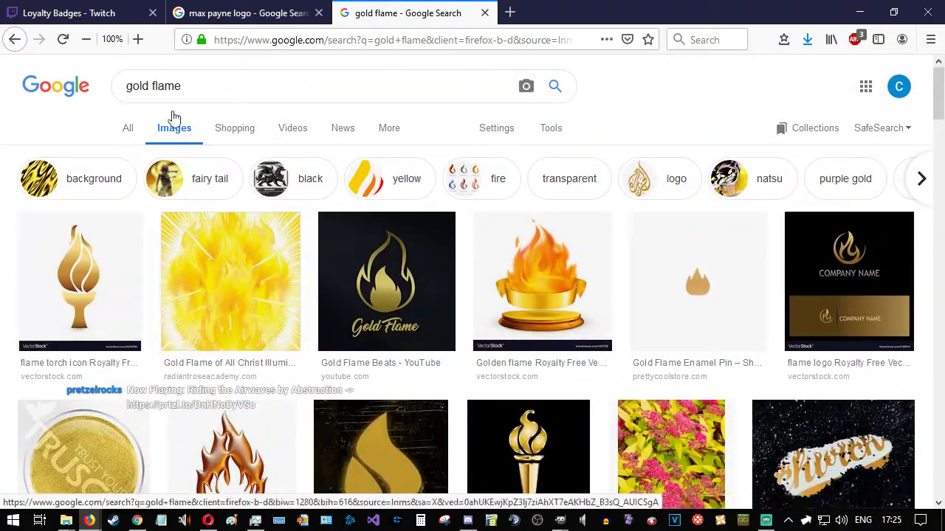
# - Change the image search to "gold fire" and examine the colors in the resulting pictures
pyautogui.doubleClick(160, 86)
pyautogui.write('fire')
pyautogui.press('Return')
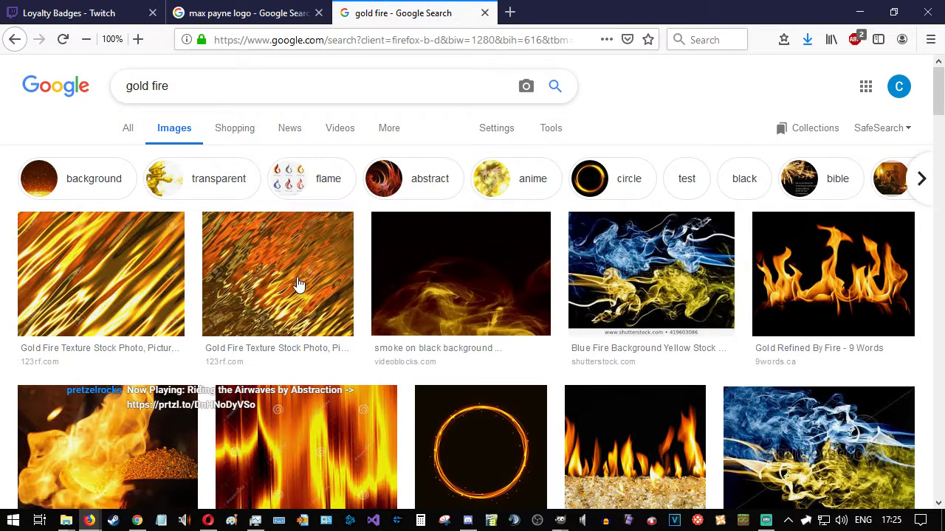
pyautogui.scroll(-3, 293, 236)
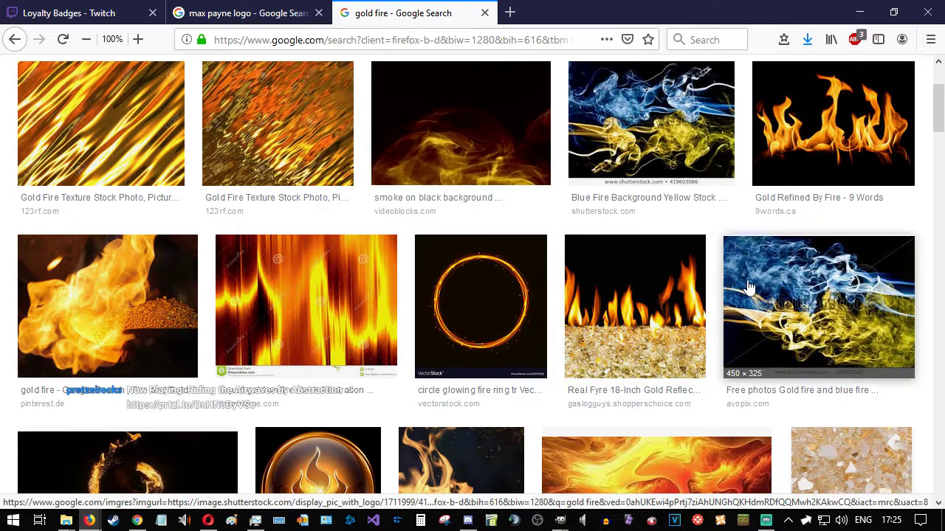
pyautogui.scroll(-3, 759, 281)
pyautogui.scroll(2, 856, 95)
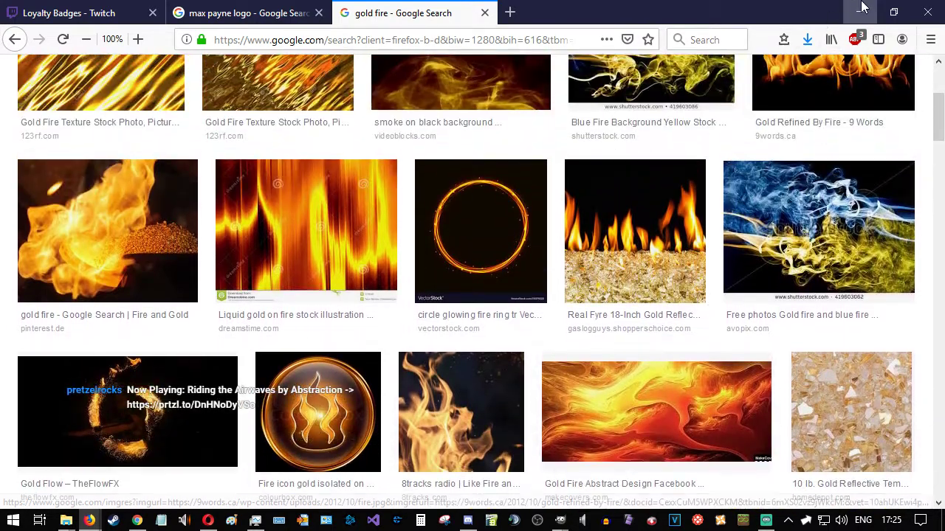
# - Return to the 36x36 badge in GIMP, set the foreground color to white, and paint white cores at the base of both eye flames
pyautogui.click(860, 7)
pyautogui.scroll(3, 422, 265)
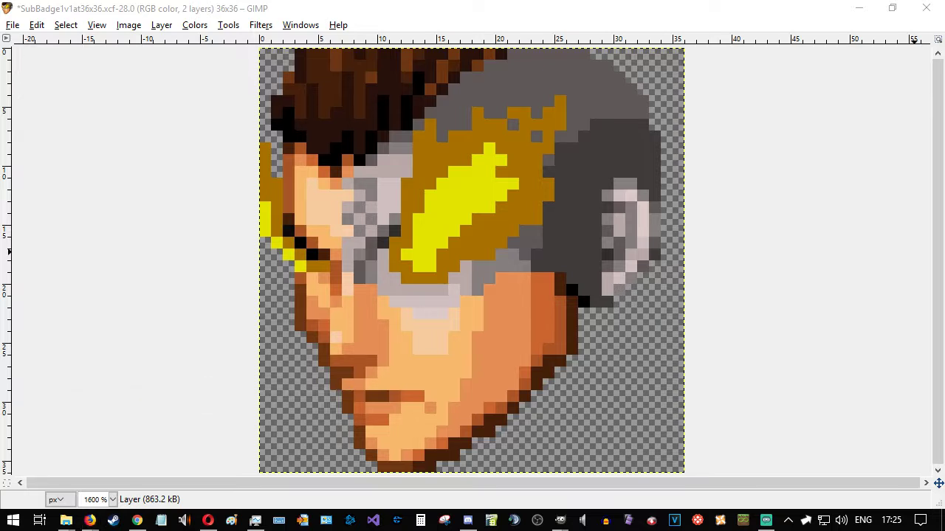
pyautogui.click(533, 308)
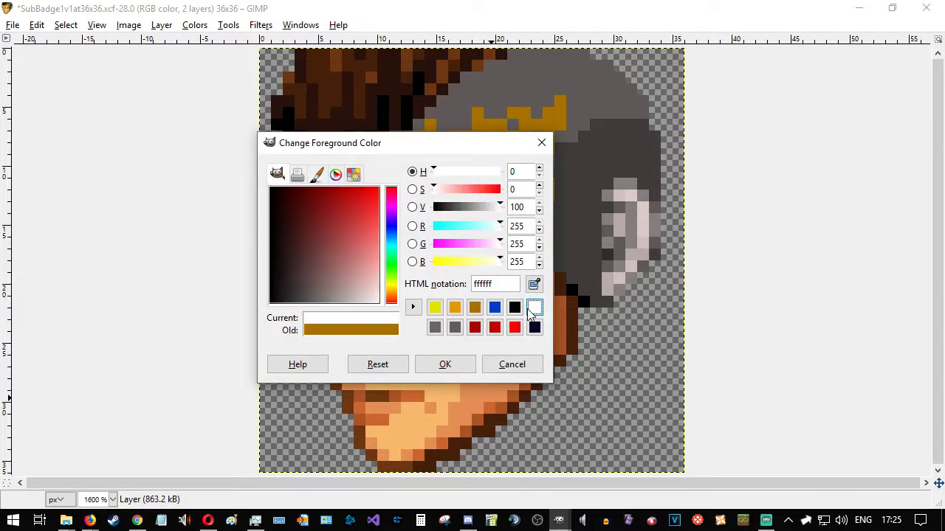
pyautogui.click(445, 365)
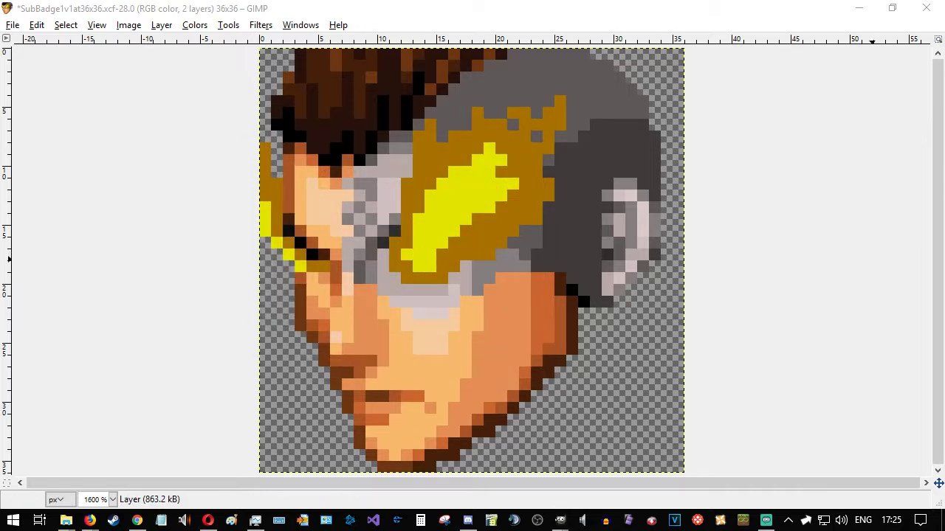
pyautogui.moveTo(417, 253); pyautogui.dragTo(427, 262)
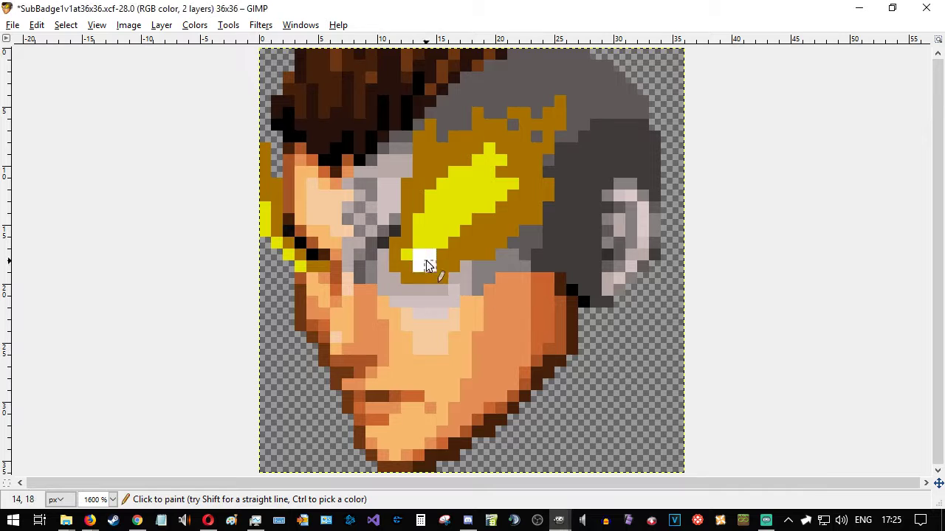
pyautogui.click(297, 263)
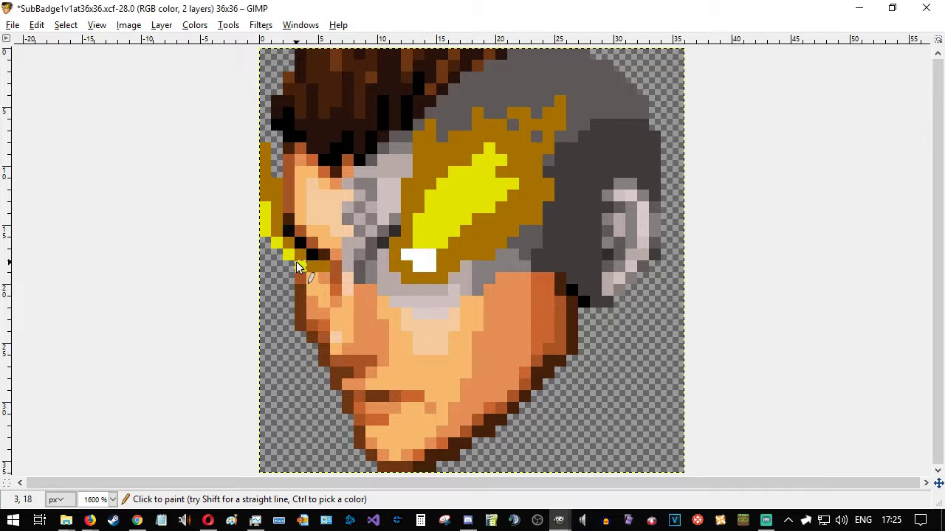
pyautogui.click(288, 256)
# - Try repainting parts of the near eye's white core in the flame's yellow, and undo those edits
pyautogui.keyDown('ctrl'); pyautogui.click(433, 217); pyautogui.keyUp('ctrl')
pyautogui.click(408, 255)
pyautogui.click(432, 268)
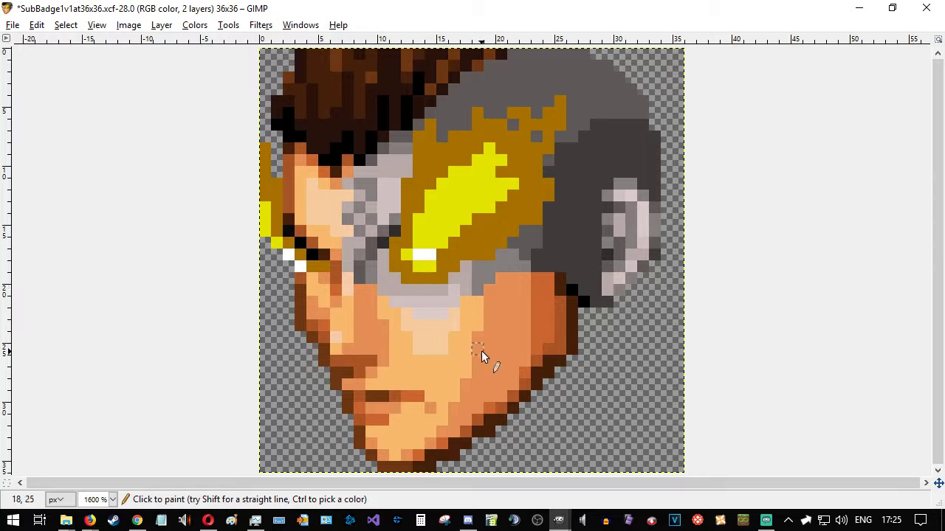
pyautogui.click(431, 257)
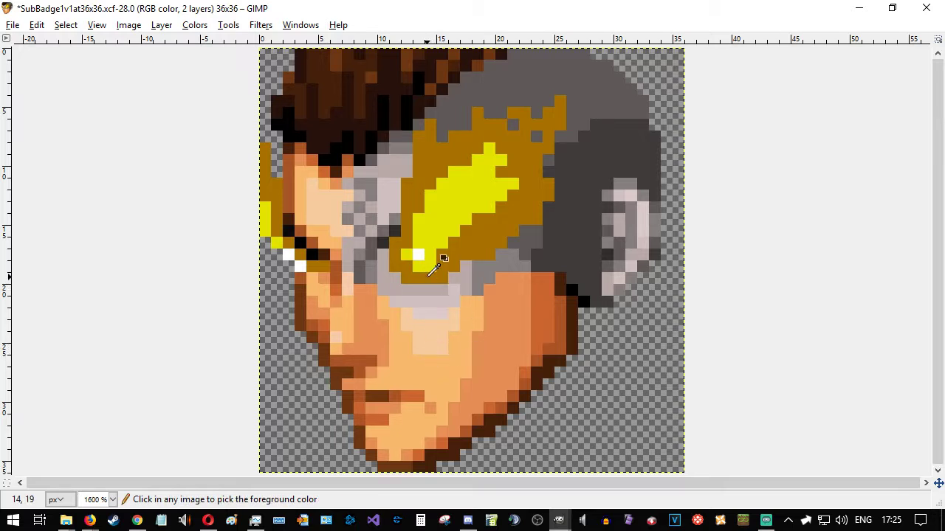
pyautogui.hotkey('ctrl', 'z')
pyautogui.hotkey('ctrl', 'z')
pyautogui.hotkey('ctrl', 'z')
pyautogui.hotkey('ctrl', 'z')
pyautogui.scroll(-1, 485, 292)
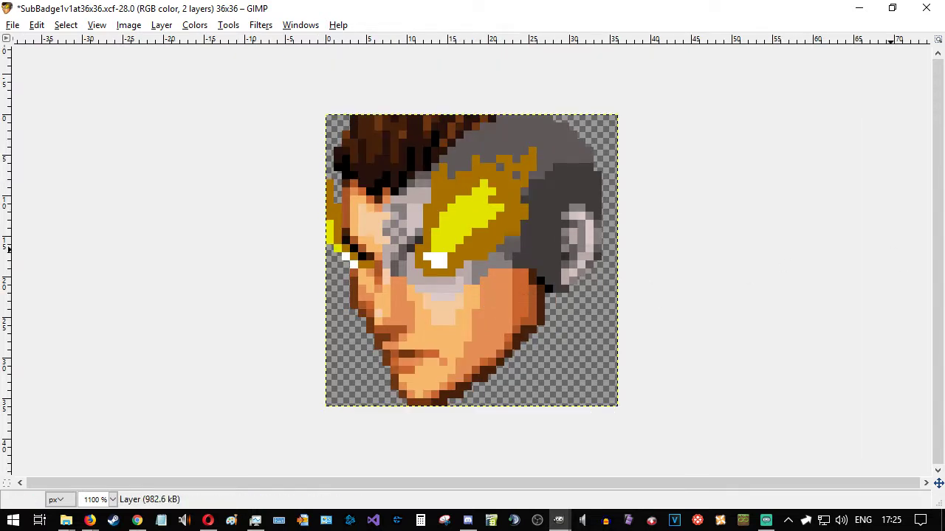
pyautogui.hotkey('ctrl', 'z')
pyautogui.hotkey('ctrl', 'y')
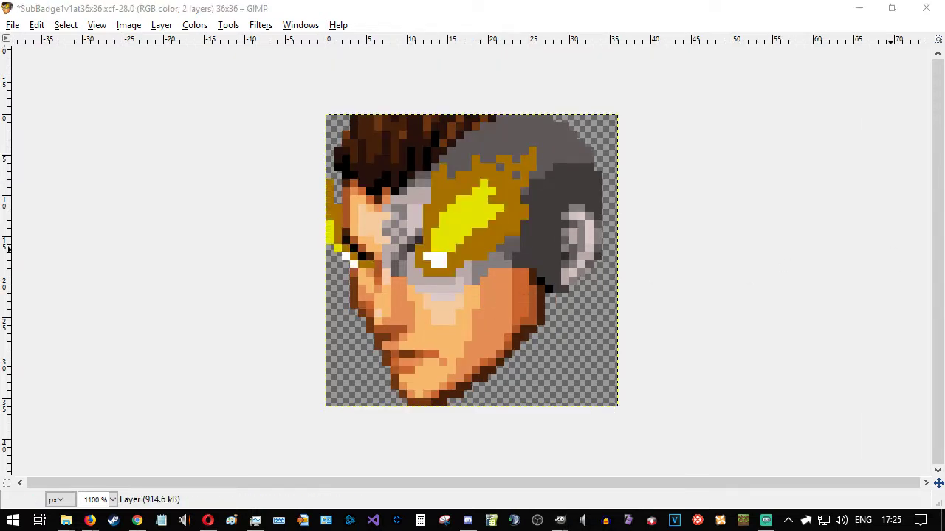
pyautogui.hotkey('ctrl', 'z')
pyautogui.hotkey('ctrl', 'y')
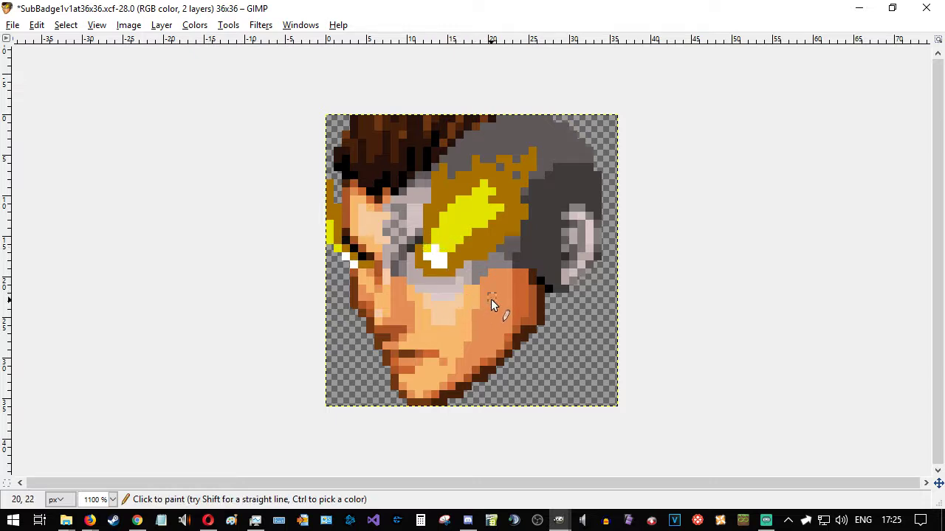
# - Pick the flame's yellow and scatter single yellow spark pixels across the dark gold area of the near flame
pyautogui.keyDown('ctrl'); pyautogui.click(461, 197); pyautogui.keyUp('ctrl')
pyautogui.click(510, 224)
pyautogui.click(516, 183)
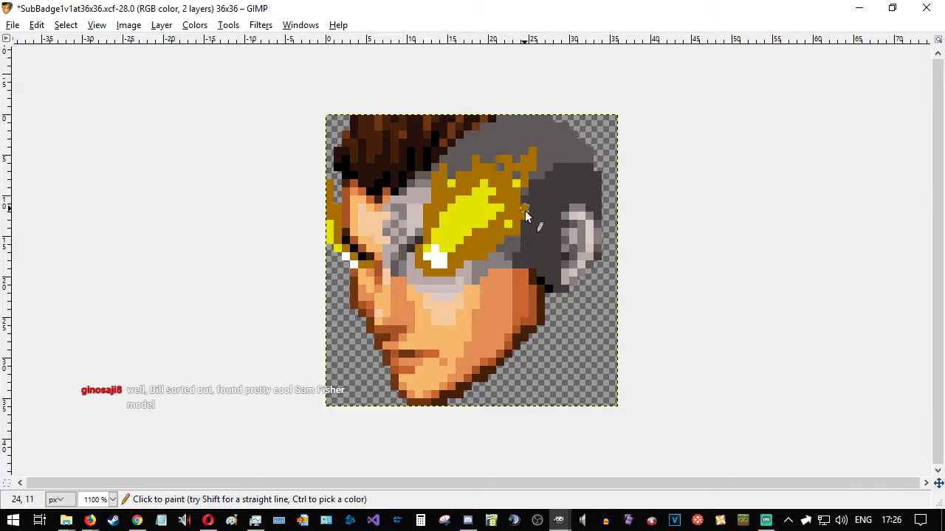
pyautogui.click(502, 175)
pyautogui.scroll(1, 507, 310)
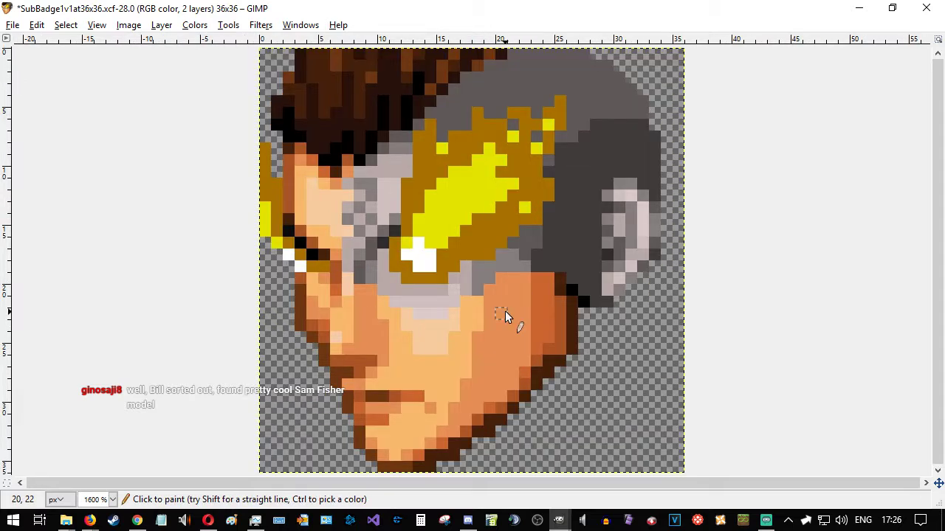
pyautogui.scroll(-2, 505, 311)
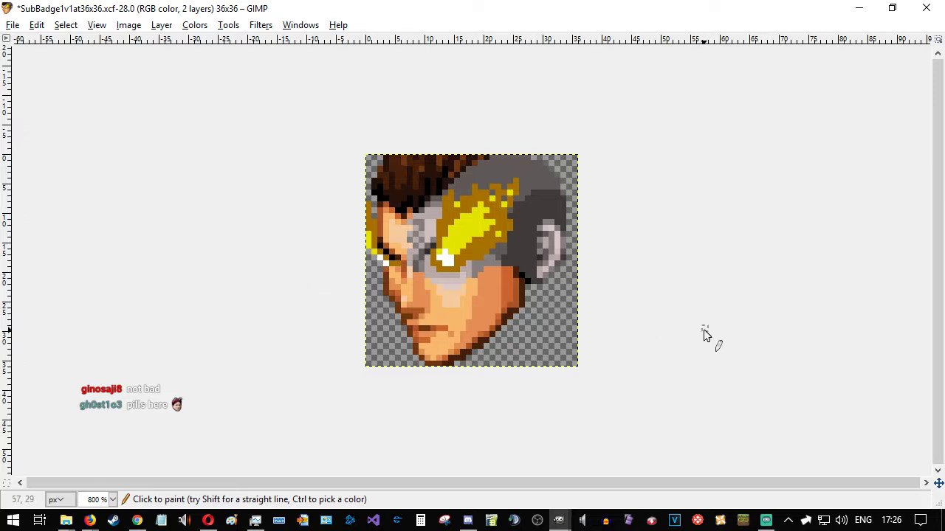
# - Save the badge in the Emojis folder as SubBadge3monthsv1at36x36.xcf
pyautogui.click(12, 25)
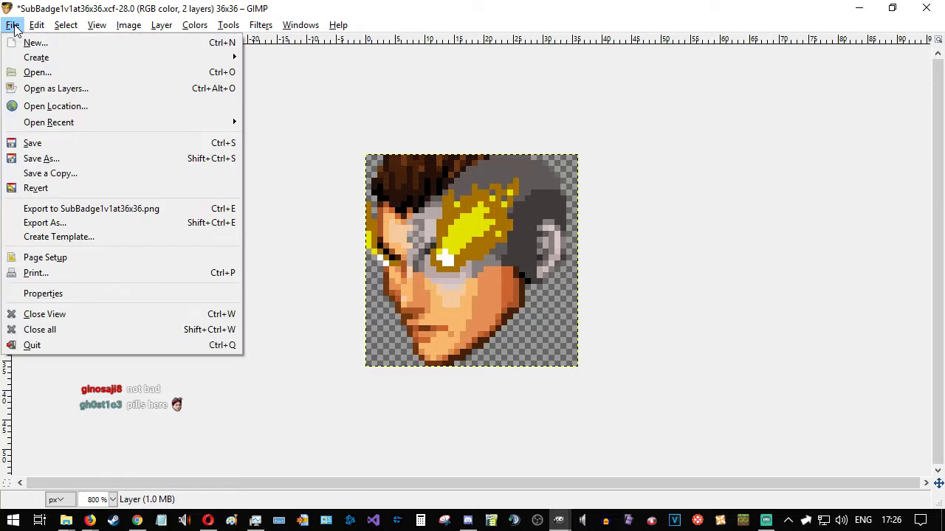
pyautogui.click(54, 152)
pyautogui.click(169, 45)
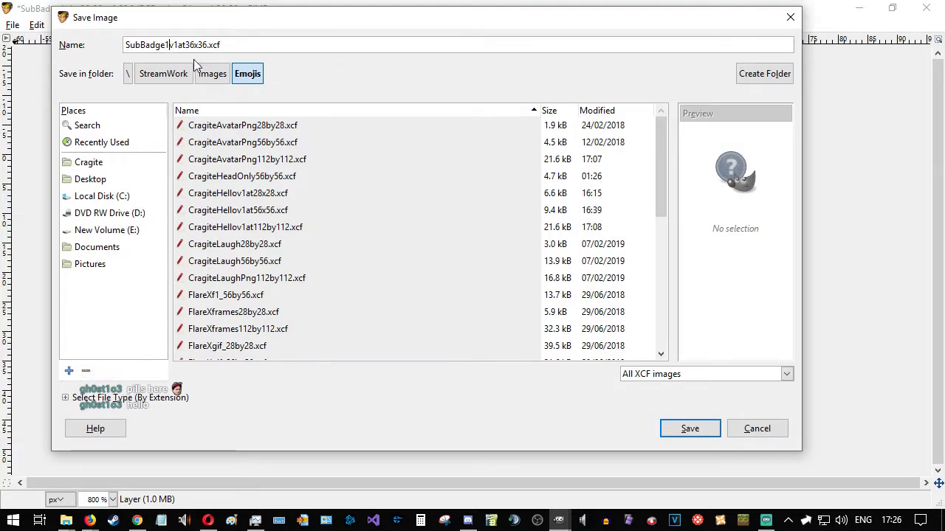
pyautogui.press('BackSpace')
pyautogui.write('2')
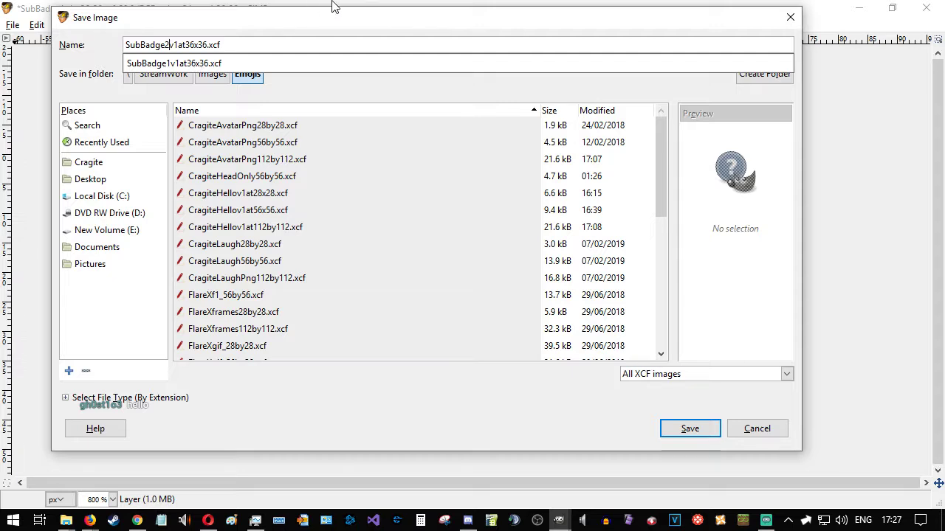
pyautogui.press('BackSpace')
pyautogui.write('3months')
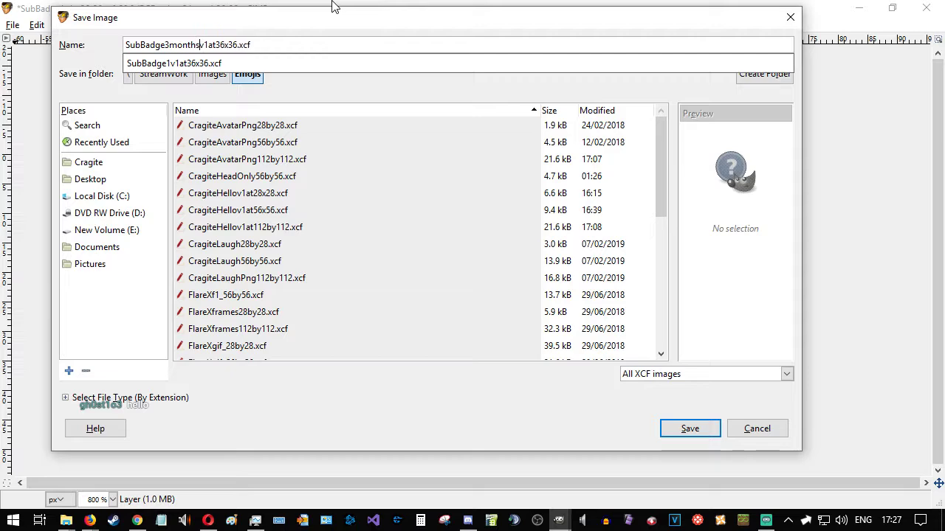
pyautogui.press('Return')
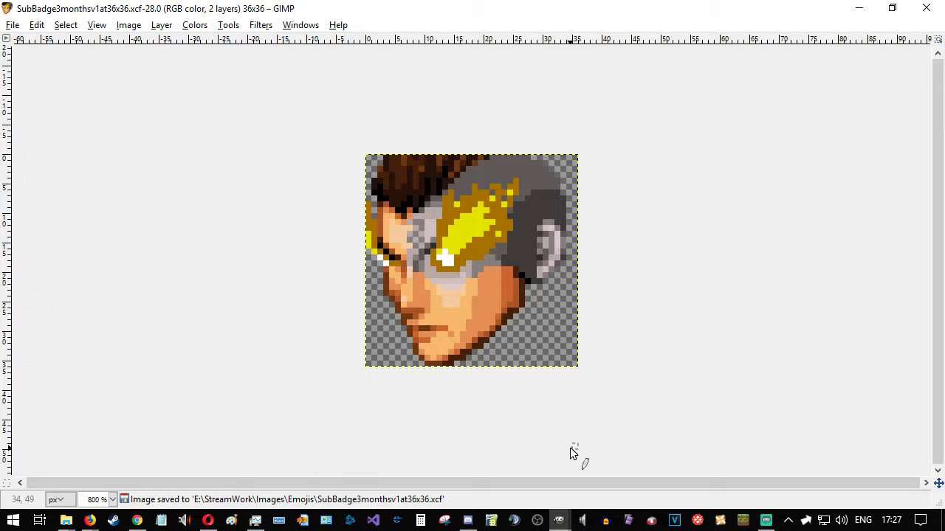
# - Export the badge to the Emojis folder as SubBadge3monthsv1at36x36.png
pyautogui.moveTo(555, 523)
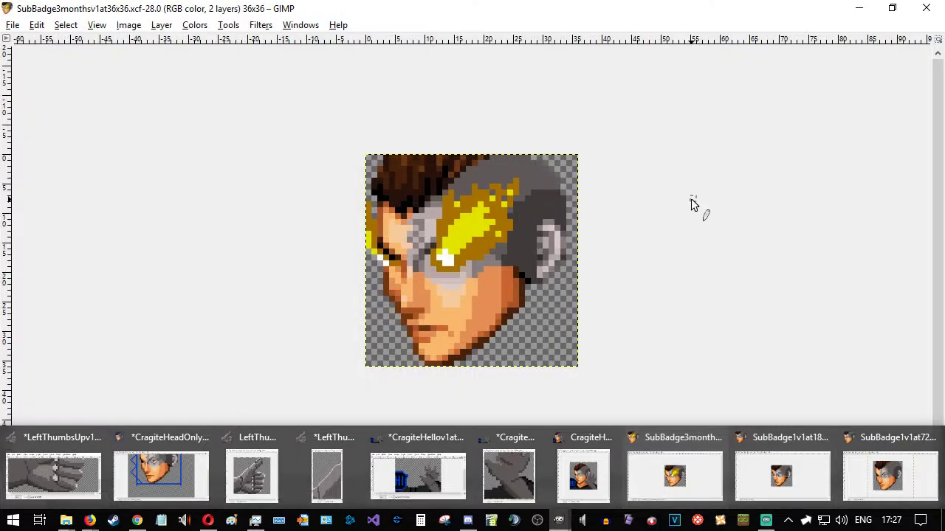
pyautogui.press('ctrl')
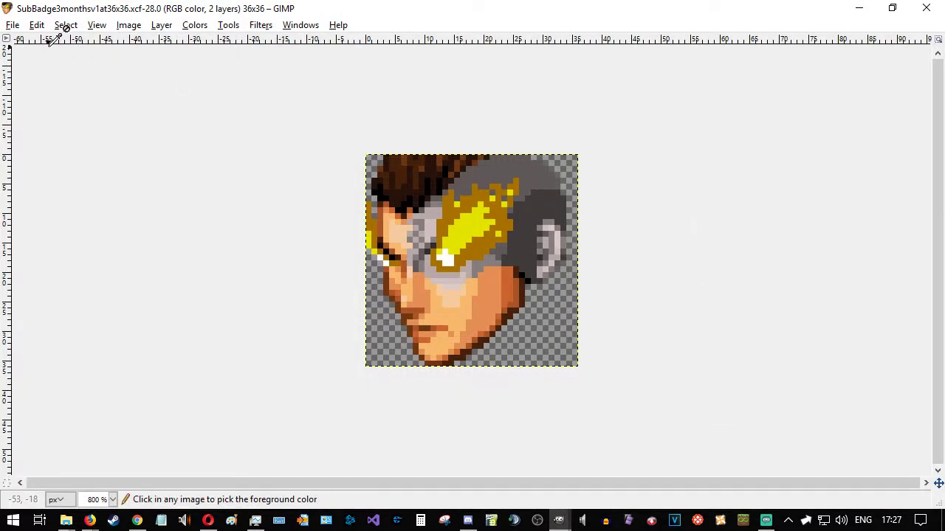
pyautogui.hotkey('ctrl', 'shift', 'e')
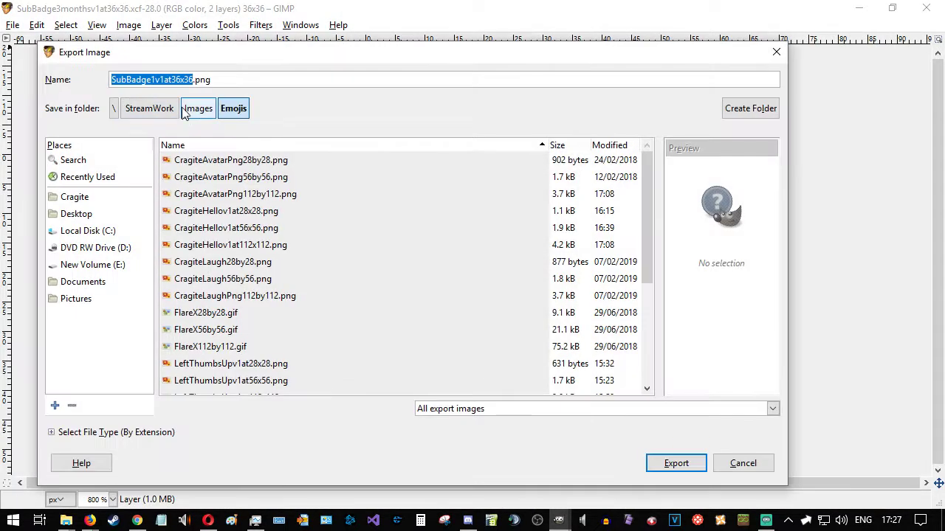
pyautogui.click(152, 79)
pyautogui.hotkey('shift', 'Right')
pyautogui.write('3months')
pyautogui.press('Return')
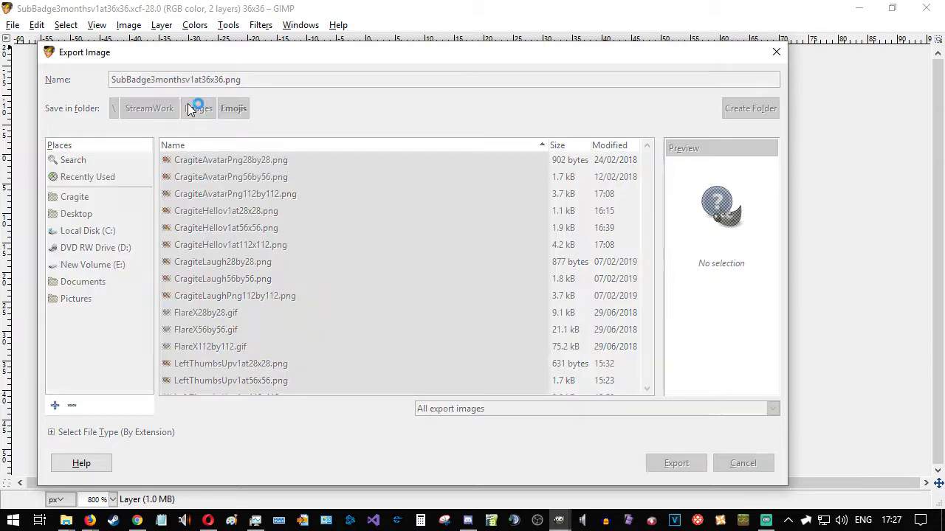
pyautogui.press('Return')
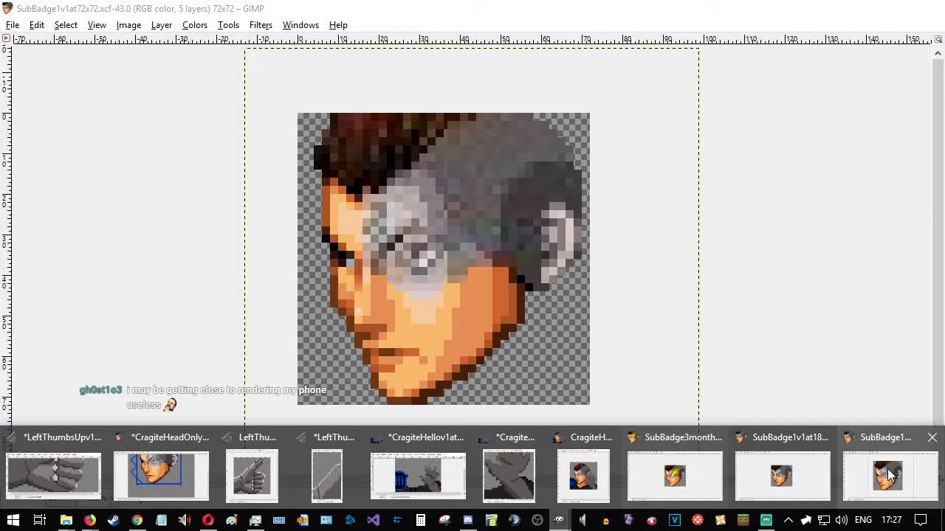
# - Bring up the SubBadge1v1at72x72 image and arrange it side by side with the 36x36 flame badge as a reference
pyautogui.click(888, 476)
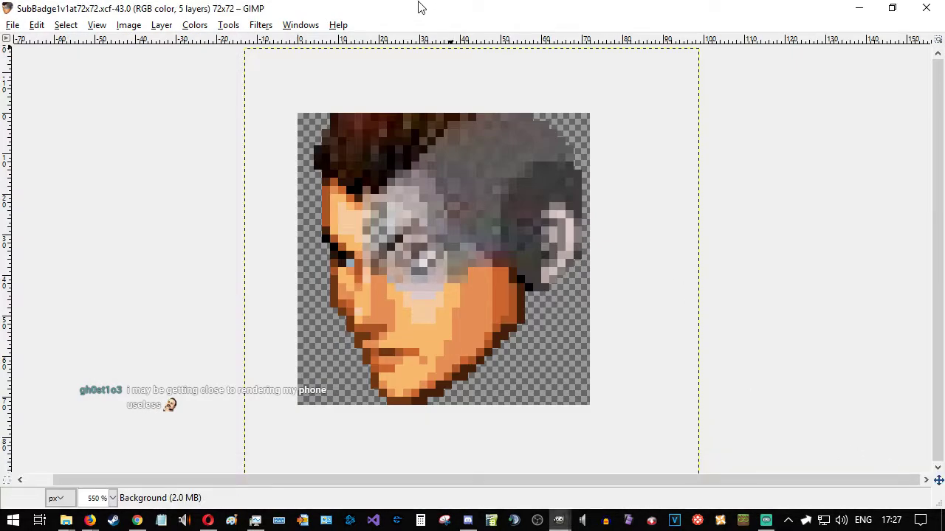
pyautogui.moveTo(425, 16); pyautogui.dragTo(577, 151)
pyautogui.moveTo(472, 10); pyautogui.dragTo(0, 162)
pyautogui.click(586, 64)
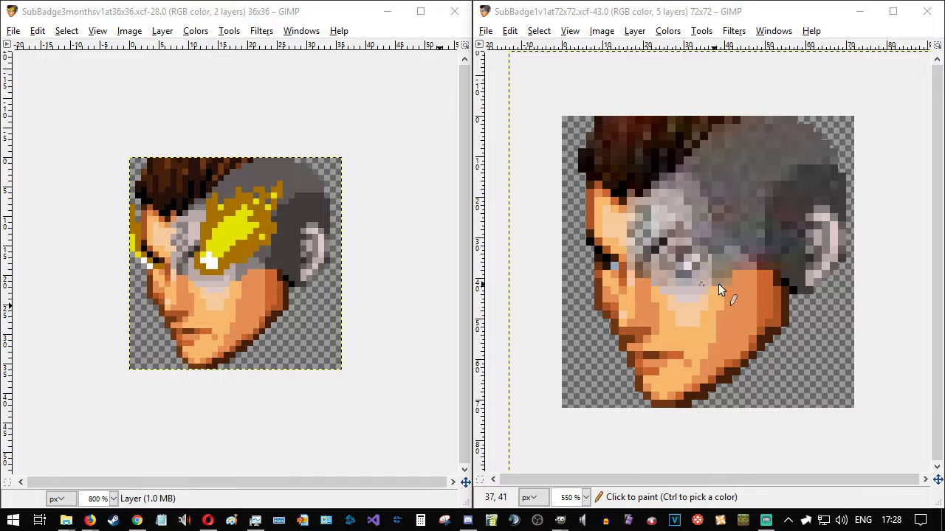
pyautogui.scroll(1, 780, 262)
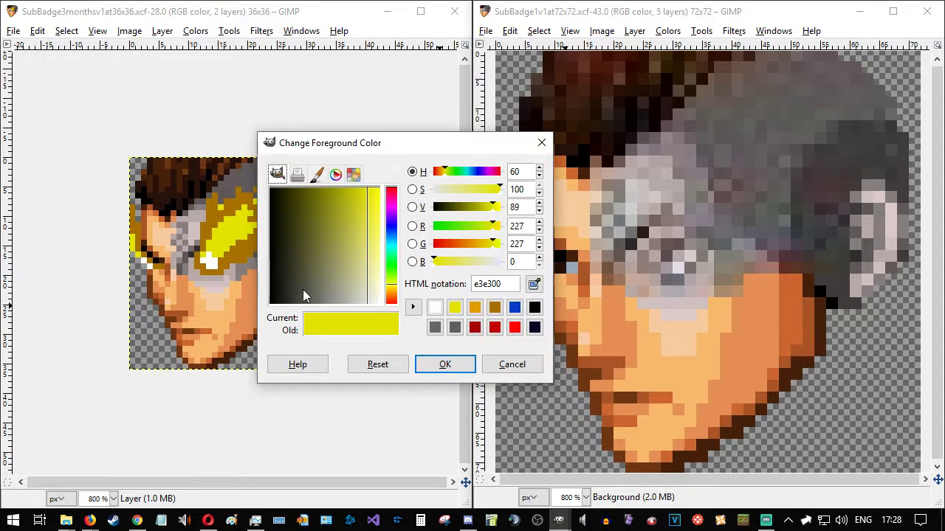
pyautogui.click(509, 363)
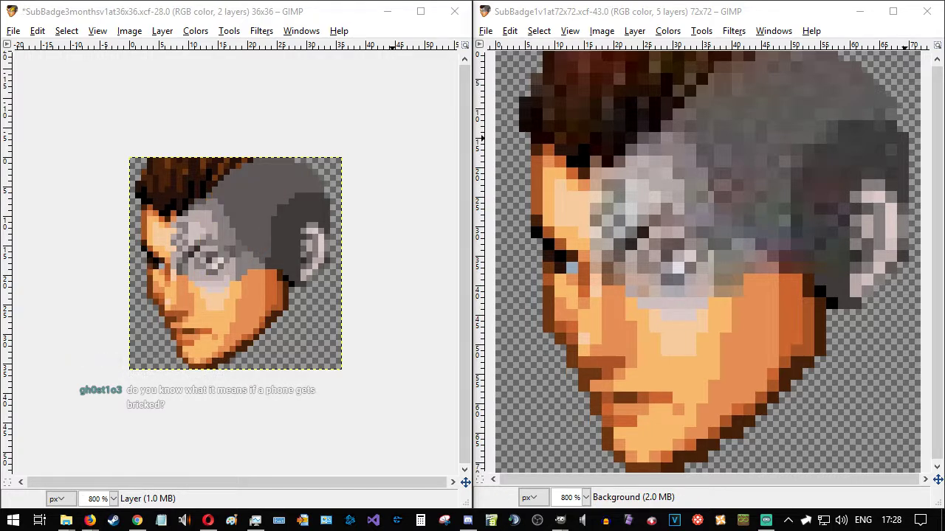
pyautogui.scroll(1, 195, 326)
pyautogui.scroll(-1, 195, 326)
pyautogui.scroll(2, 196, 326)
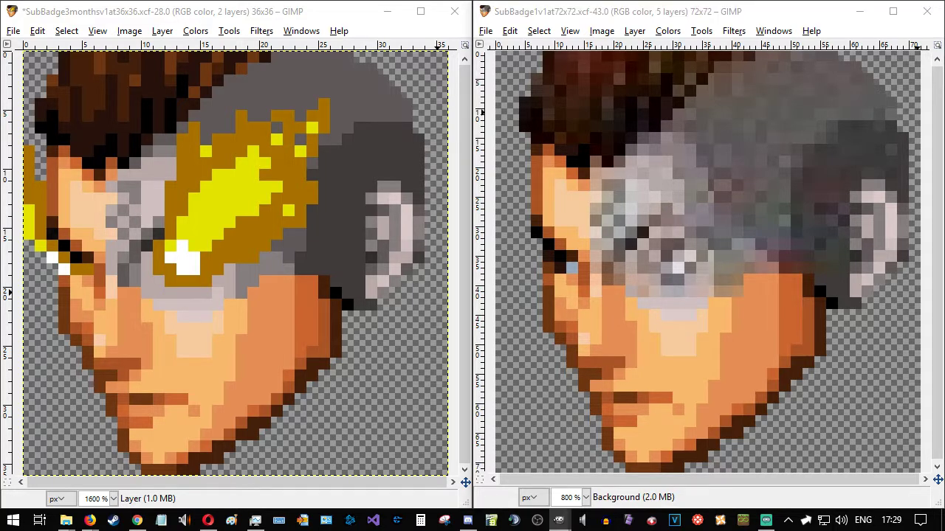
# - Add a new layer to the 72x72 badge and paint a white core over the near eye and a white spot at the far eye
pyautogui.press('Return')
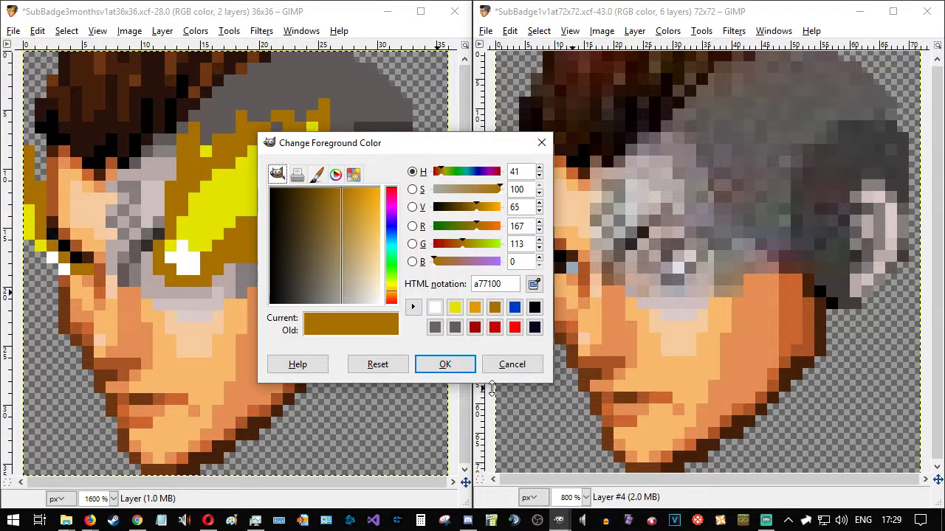
pyautogui.click(434, 306)
pyautogui.click(445, 362)
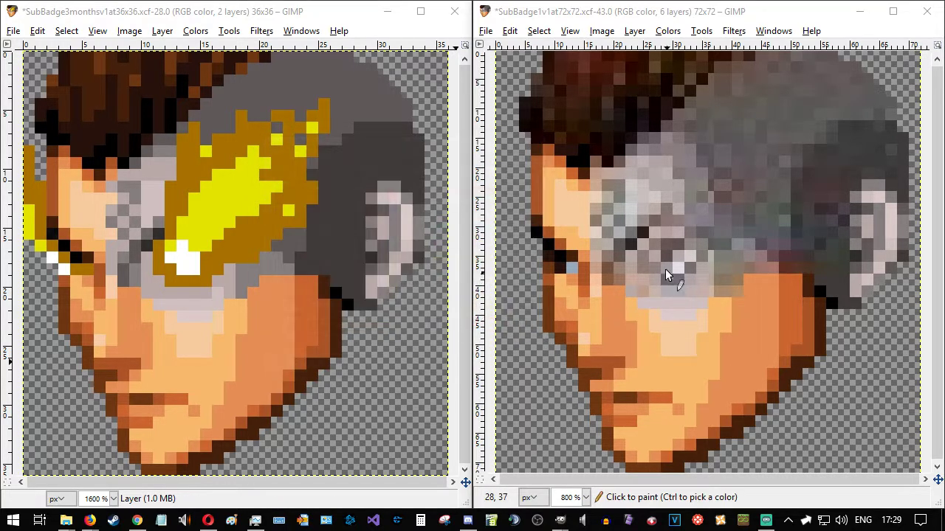
pyautogui.moveTo(654, 253)
pyautogui.mouseDown()
pyautogui.moveTo(679, 252)
pyautogui.moveTo(671, 270)
pyautogui.moveTo(665, 259)
pyautogui.moveTo(674, 258)
pyautogui.moveTo(655, 260)
pyautogui.moveTo(670, 268)
pyautogui.mouseUp()
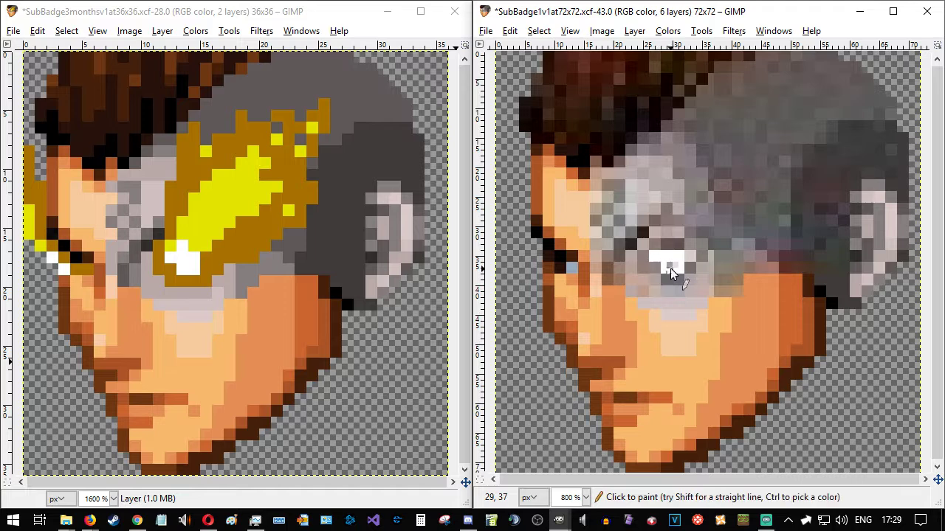
pyautogui.click(665, 244)
pyautogui.moveTo(658, 248); pyautogui.dragTo(659, 266)
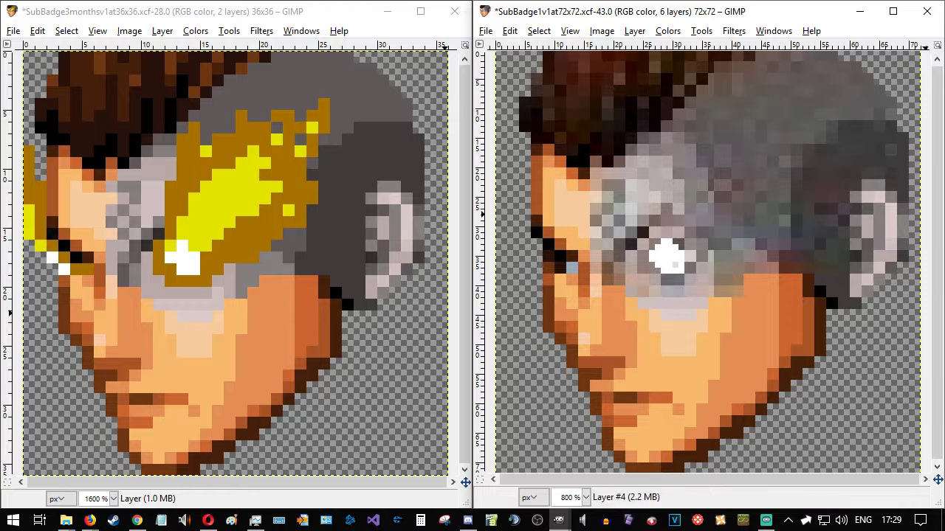
pyautogui.click(325, 14)
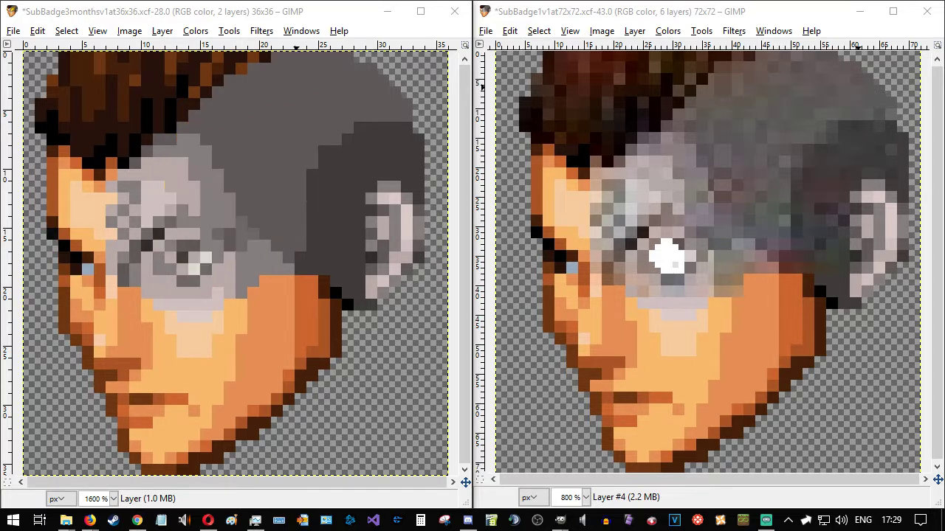
pyautogui.click(551, 265)
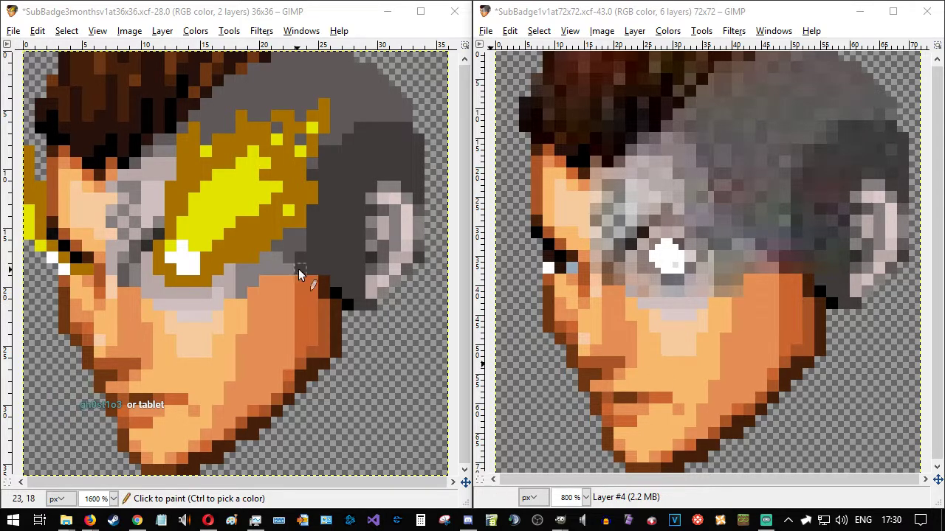
# - Pick the dark gold from the 36x36 badge and outline the lower edge of the near eye's white core on the 72x72 badge
pyautogui.keyDown('ctrl'); pyautogui.click(183, 188); pyautogui.keyUp('ctrl')
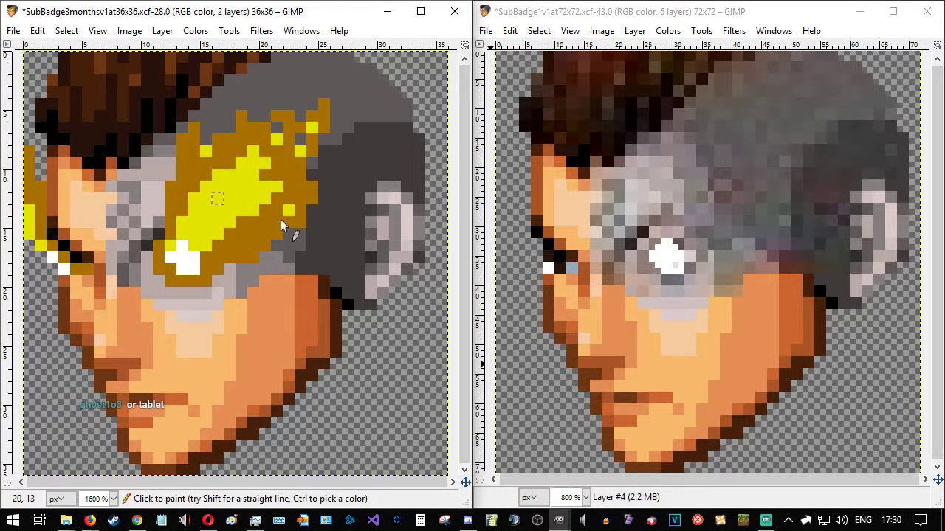
pyautogui.click(642, 242)
pyautogui.moveTo(641, 265); pyautogui.dragTo(653, 286)
pyautogui.press('ctrl')
pyautogui.hotkey('ctrl', 'z')
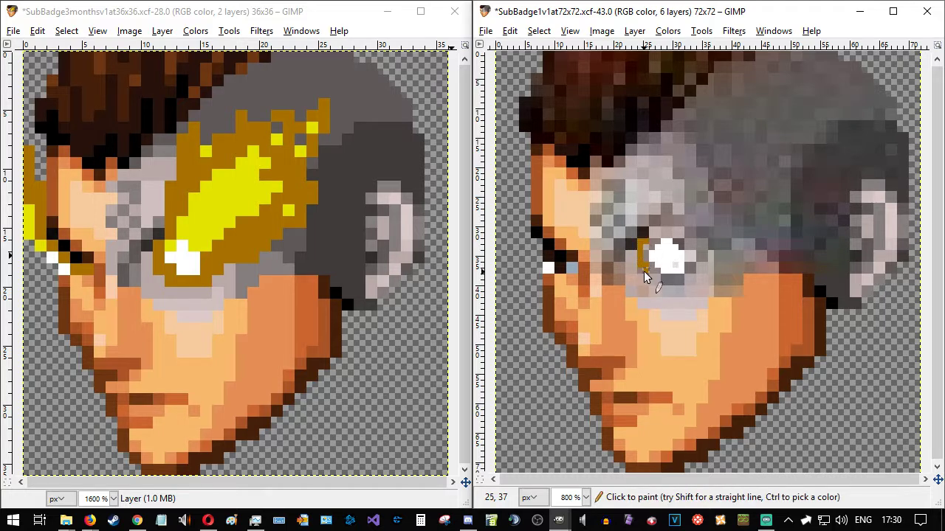
pyautogui.moveTo(642, 271); pyautogui.dragTo(678, 277)
pyautogui.click(693, 279)
pyautogui.click(698, 266)
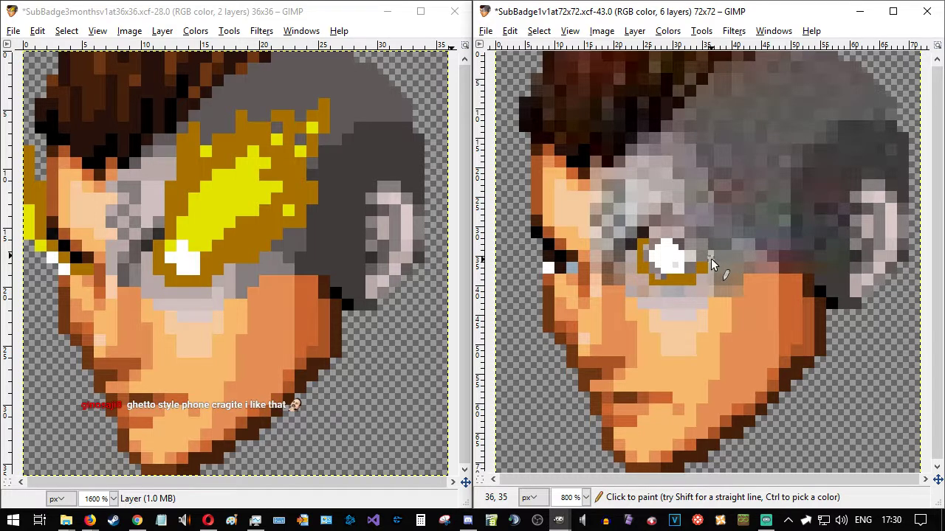
# - Extend the dark gold outline from the near eye along the flame's underside, stepping up towards the back of the head
pyautogui.keyDown('ctrl'); pyautogui.click(711, 262); pyautogui.keyUp('ctrl')
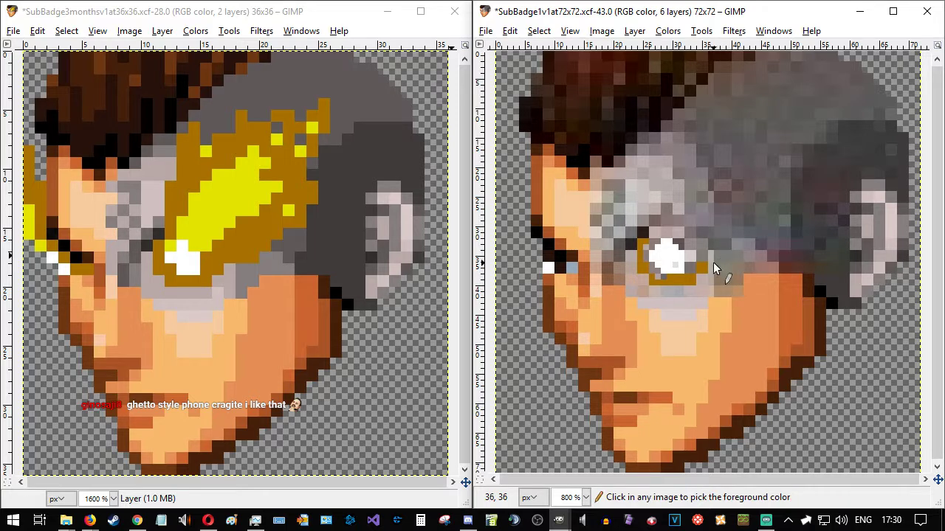
pyautogui.moveTo(714, 258); pyautogui.dragTo(735, 260)
pyautogui.keyDown('shift'); pyautogui.click(739, 260); pyautogui.keyUp('shift')
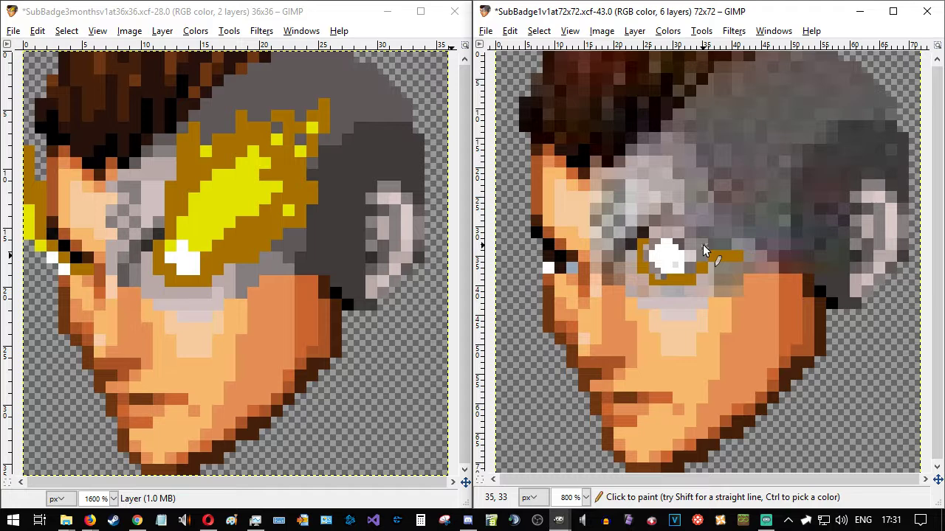
pyautogui.click(747, 247)
pyautogui.click(761, 231)
pyautogui.click(757, 230)
pyautogui.moveTo(770, 221); pyautogui.dragTo(784, 222)
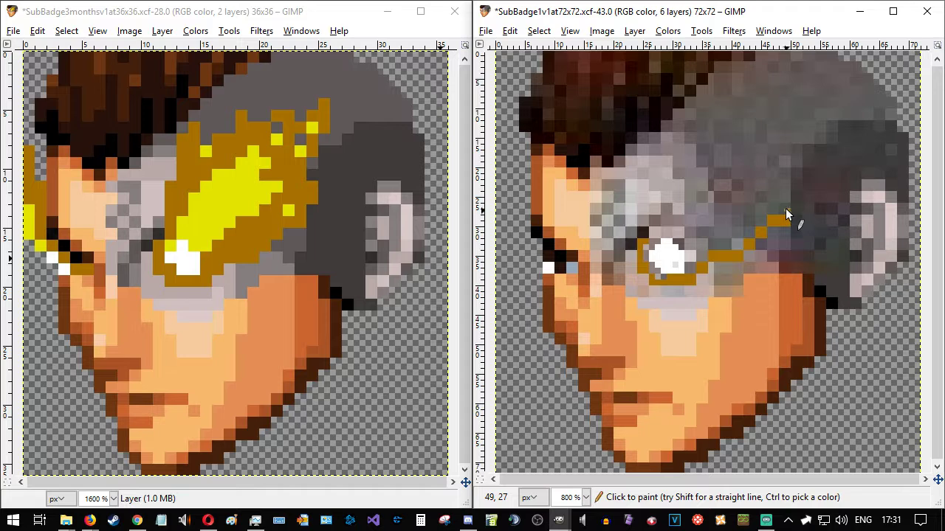
# - Draw the flame's back edge in dark gold, rising in jagged steps to the tip high on the shaved side of the head
pyautogui.click(782, 206)
pyautogui.click(796, 200)
pyautogui.click(796, 186)
pyautogui.moveTo(795, 183); pyautogui.dragTo(794, 196)
pyautogui.moveTo(786, 164); pyautogui.dragTo(783, 174)
pyautogui.moveTo(795, 136); pyautogui.dragTo(796, 151)
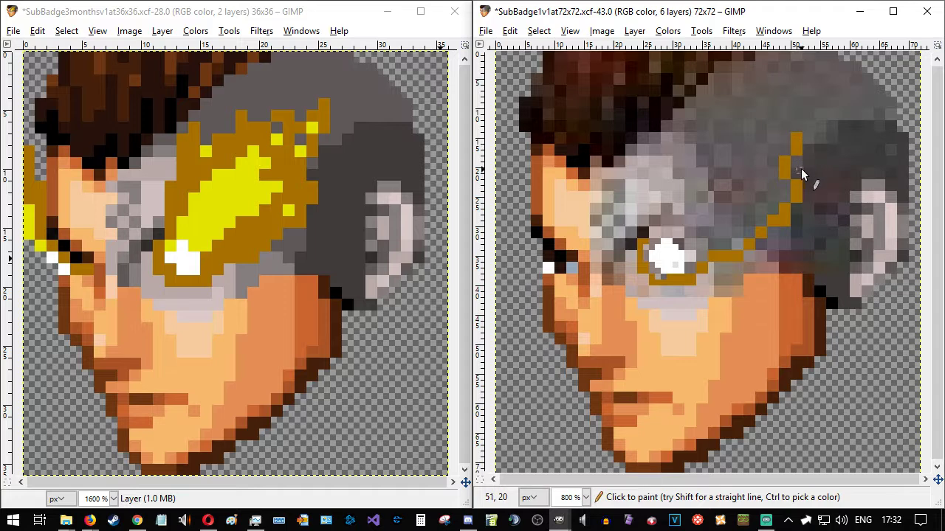
pyautogui.click(808, 130)
pyautogui.moveTo(809, 123)
pyautogui.mouseDown()
pyautogui.moveTo(811, 100)
pyautogui.moveTo(806, 127)
pyautogui.mouseUp()
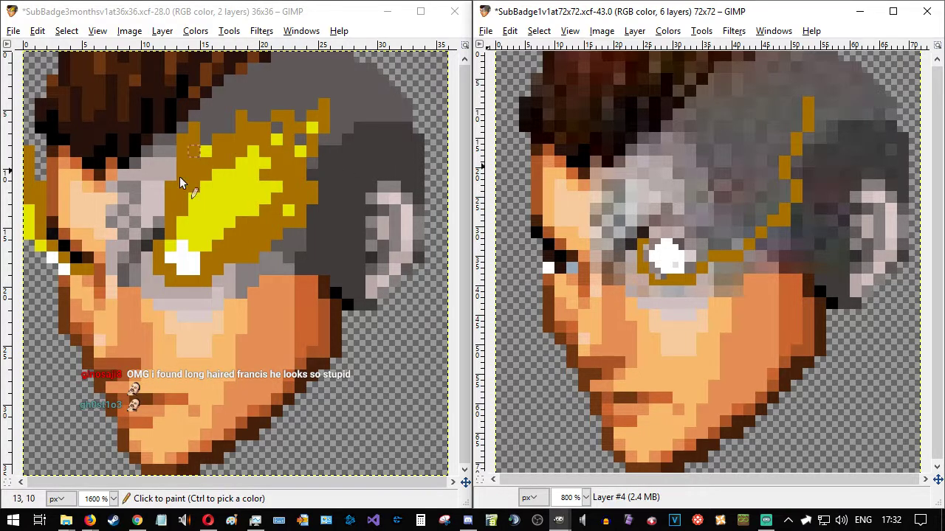
# - Draw the flame's jagged upper edge in dark gold, from the rear tip forward to a second small peak
pyautogui.click(275, 141)
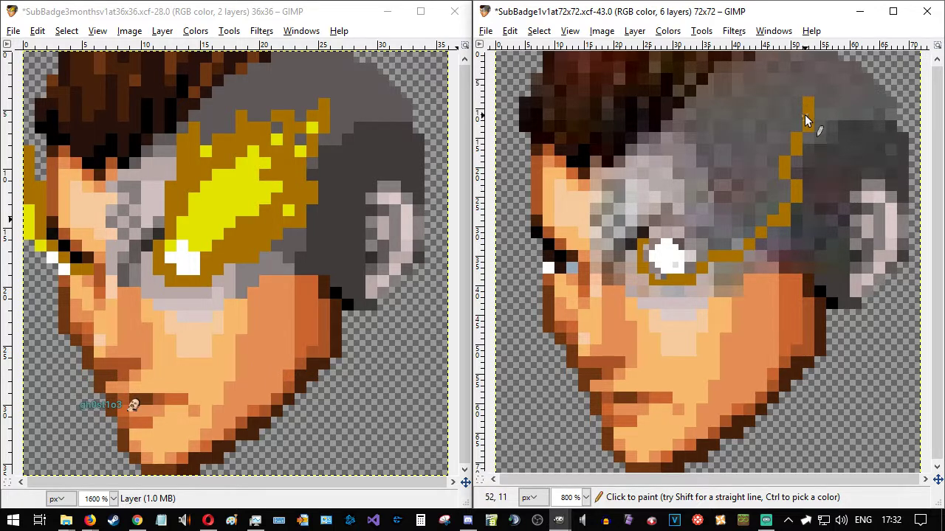
pyautogui.moveTo(795, 115); pyautogui.dragTo(800, 118)
pyautogui.click(779, 122)
pyautogui.moveTo(777, 121)
pyautogui.mouseDown()
pyautogui.moveTo(758, 117)
pyautogui.moveTo(767, 118)
pyautogui.mouseUp()
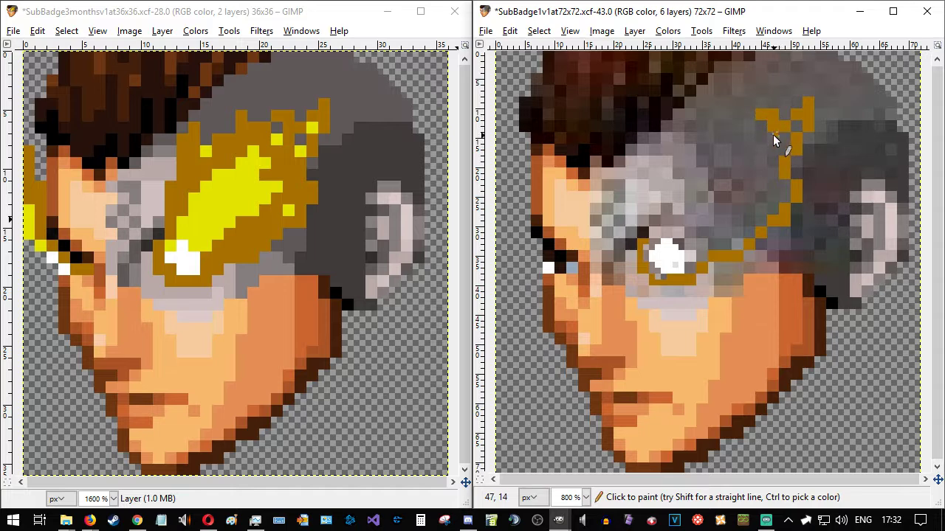
pyautogui.click(773, 140)
pyautogui.moveTo(753, 124); pyautogui.dragTo(753, 144)
pyautogui.moveTo(746, 150); pyautogui.dragTo(746, 128)
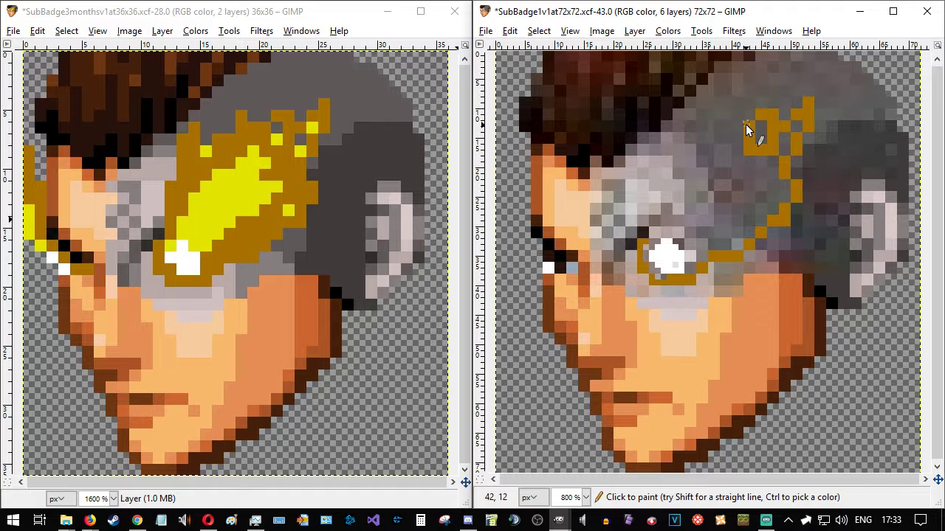
pyautogui.hotkey('ctrl', 'z')
pyautogui.moveTo(734, 124); pyautogui.dragTo(721, 112)
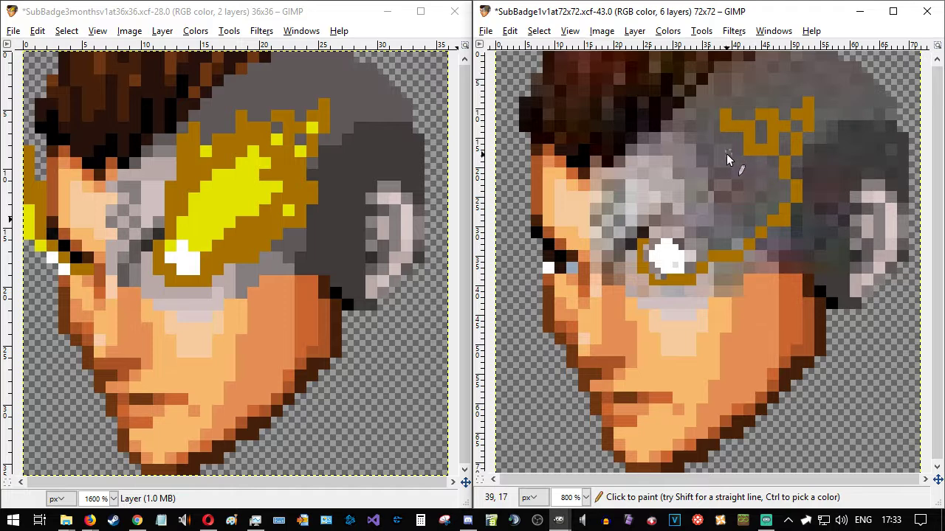
# - Close the flame outline in dark gold with a front peak and an edge running down to the near eye
pyautogui.moveTo(719, 136)
pyautogui.mouseDown()
pyautogui.moveTo(693, 136)
pyautogui.moveTo(702, 136)
pyautogui.mouseUp()
pyautogui.hotkey('ctrl', 'z')
pyautogui.moveTo(699, 147); pyautogui.dragTo(700, 160)
pyautogui.click(688, 161)
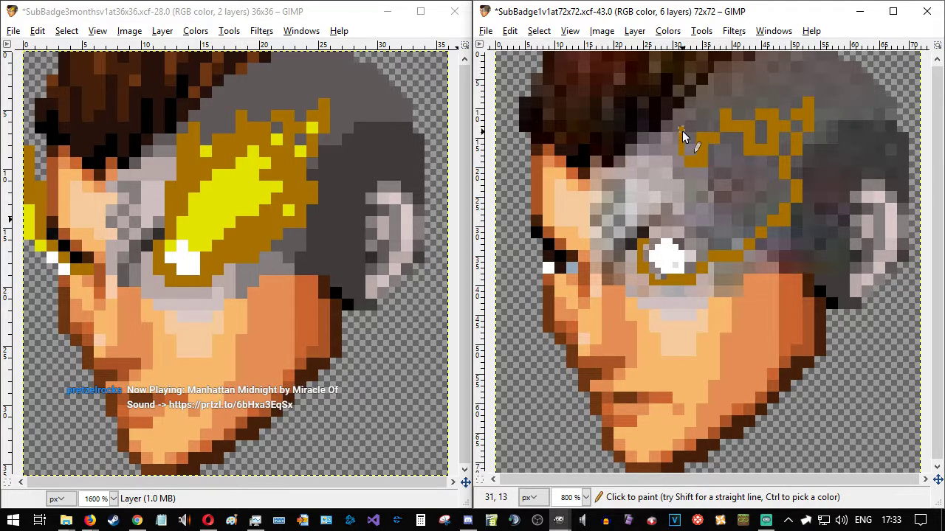
pyautogui.moveTo(677, 121); pyautogui.dragTo(675, 142)
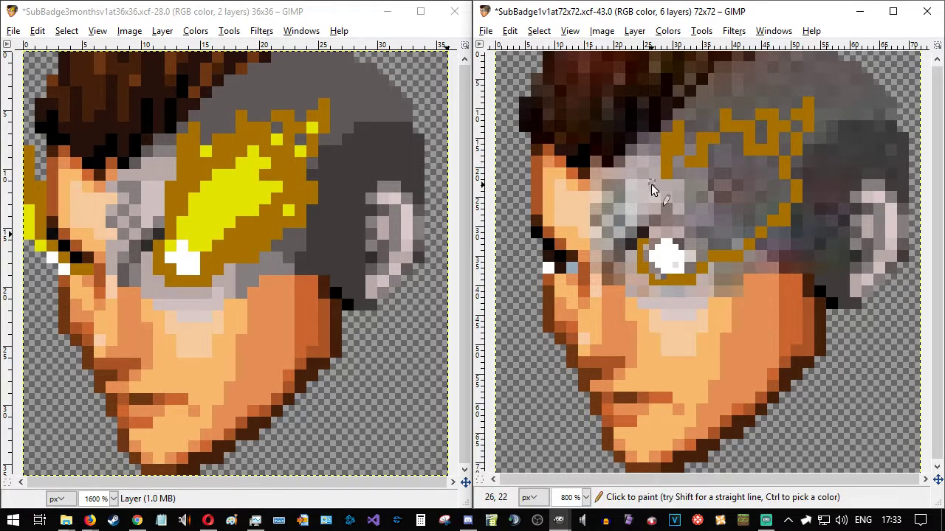
pyautogui.moveTo(654, 191); pyautogui.dragTo(653, 232)
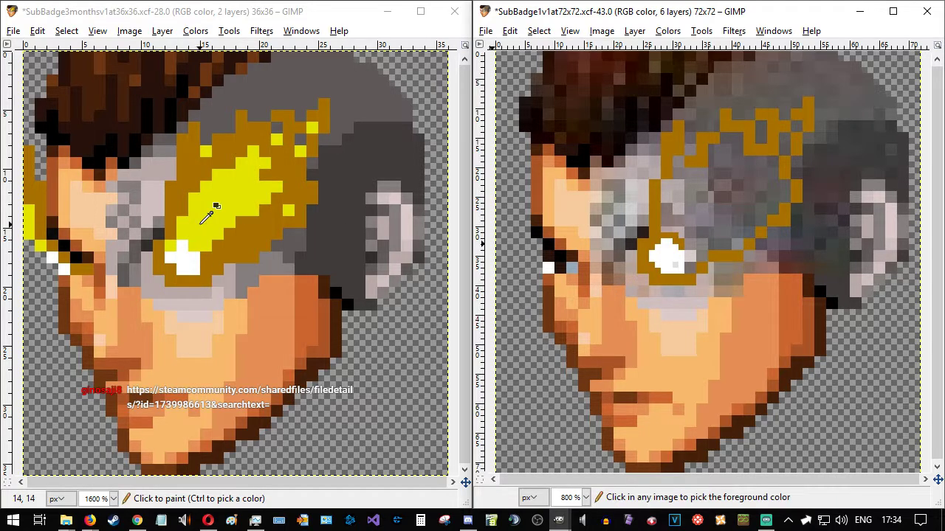
# - Pick the bright yellow from the 36x36 badge and paint it along the upper rim of the near eye's white core
pyautogui.click(201, 223)
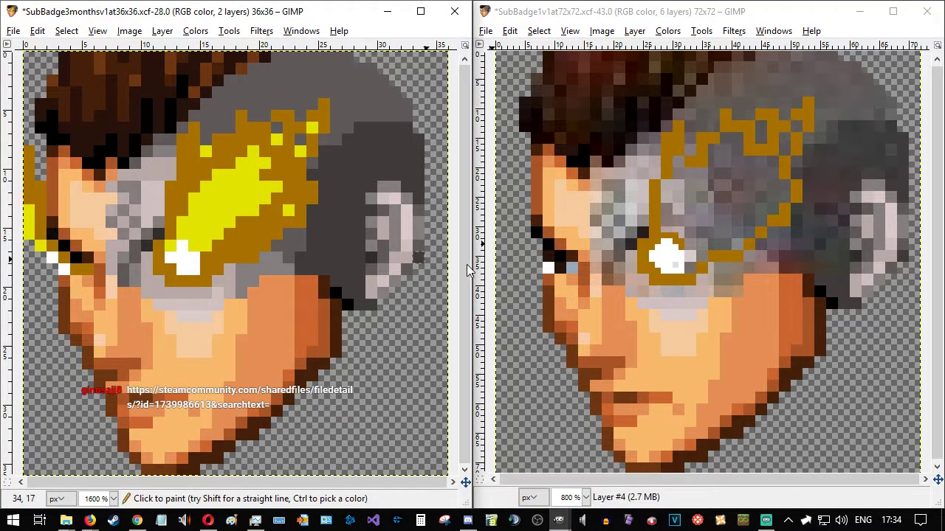
pyautogui.click(650, 244)
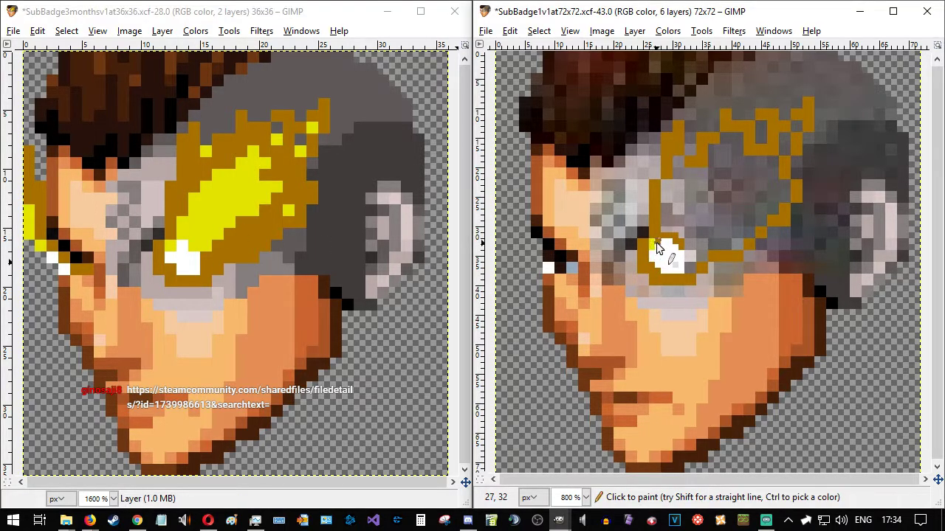
pyautogui.moveTo(664, 236); pyautogui.dragTo(679, 242)
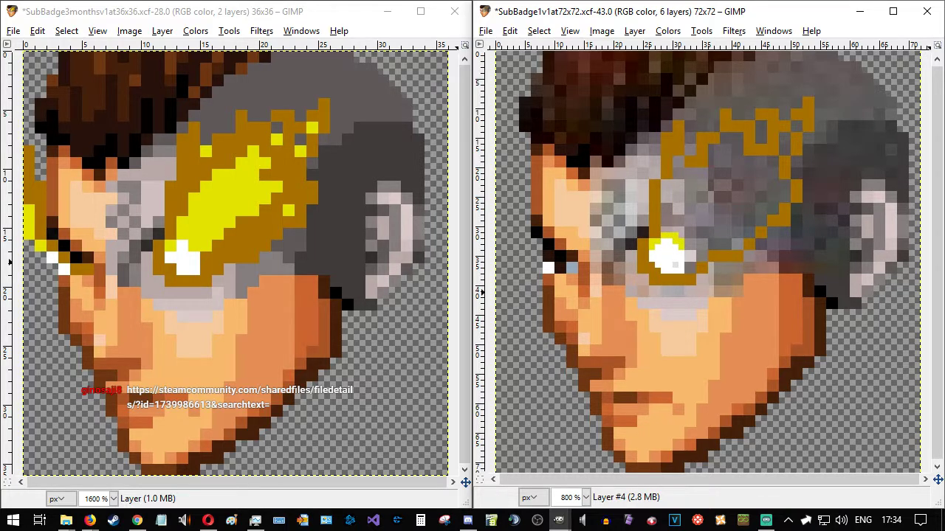
# - Switch to Firefox, open the Long Haired Francis page on the Steam Workshop, and look through its screenshots and description
pyautogui.hotkey('alt', 'Tab')
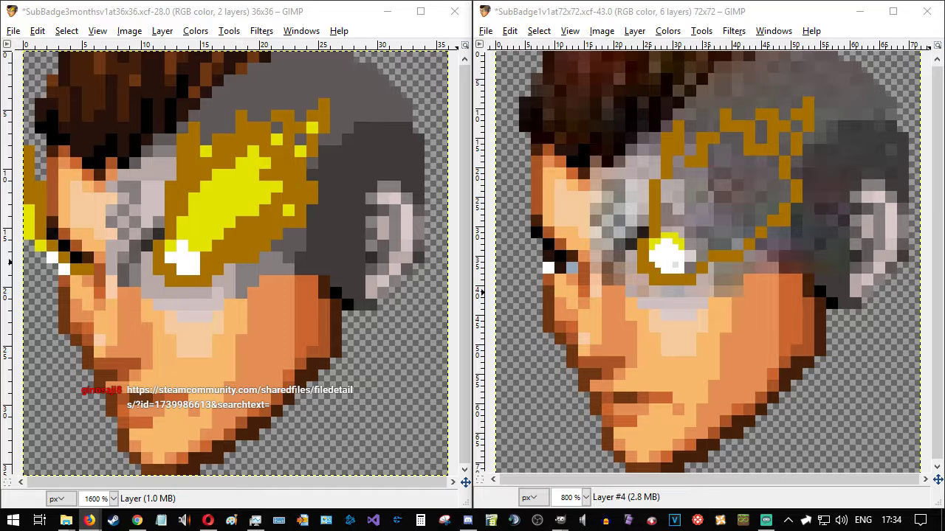
pyautogui.moveTo(944, 206); pyautogui.dragTo(730, 0)
pyautogui.click(399, 387)
pyautogui.click(428, 417)
pyautogui.scroll(-2, 797, 327)
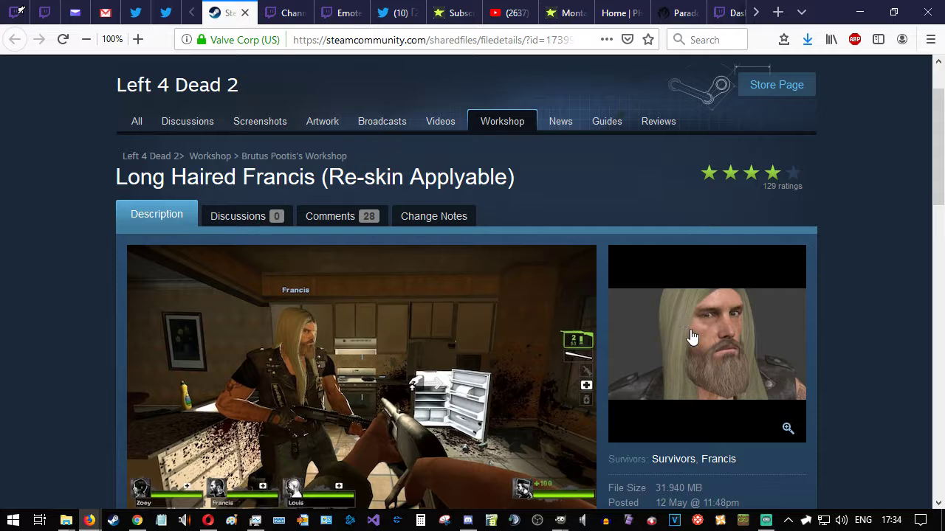
pyautogui.scroll(-3, 839, 338)
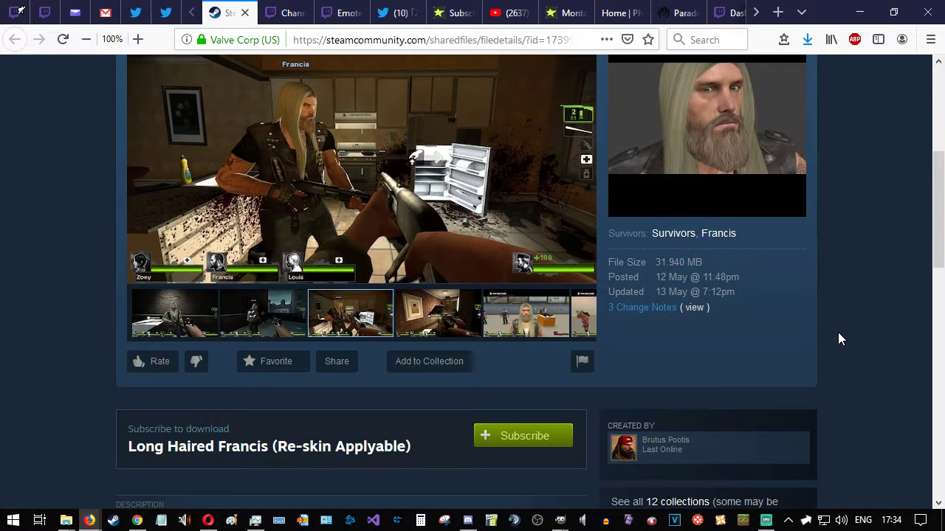
pyautogui.scroll(2, 839, 338)
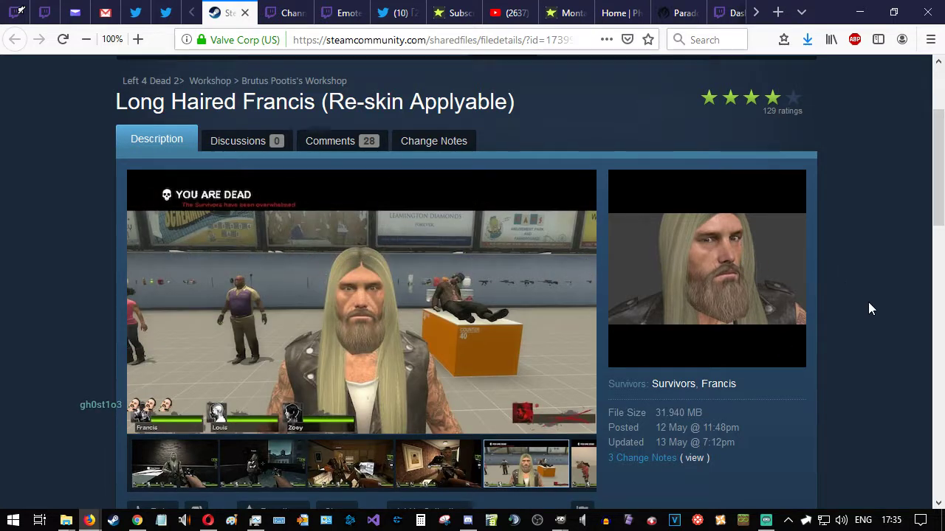
pyautogui.scroll(-4, 867, 304)
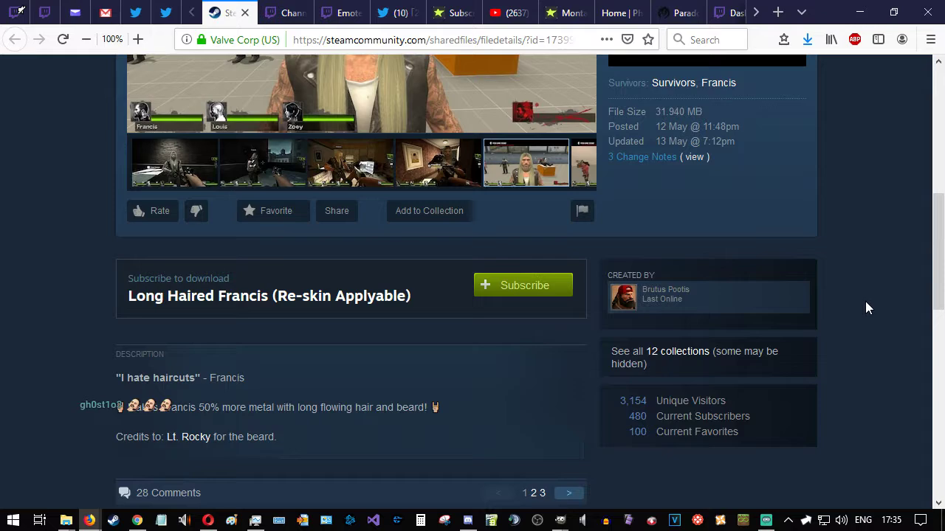
pyautogui.scroll(-7, 865, 301)
pyautogui.scroll(12, 865, 302)
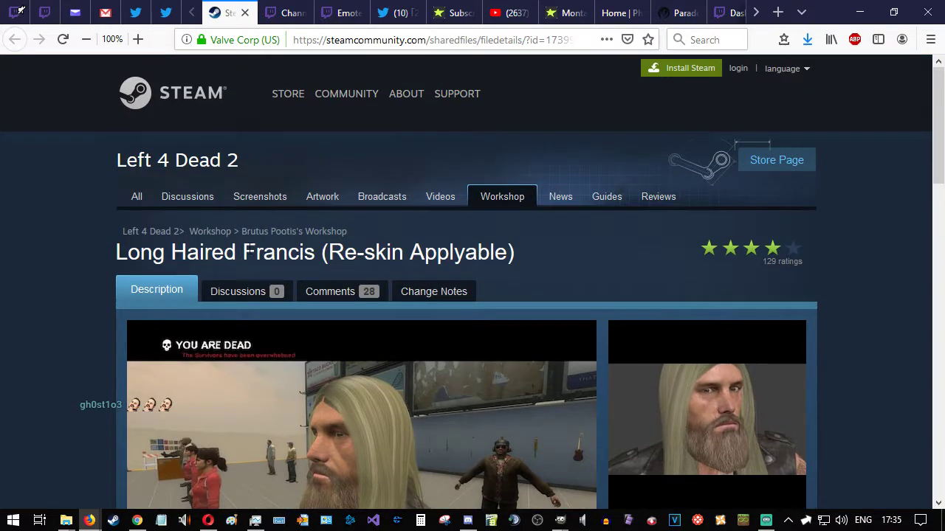
# - Search Google for "Francis l4d" and show the image results
pyautogui.moveTo(243, 251); pyautogui.dragTo(315, 251)
pyautogui.rightClick(299, 243)
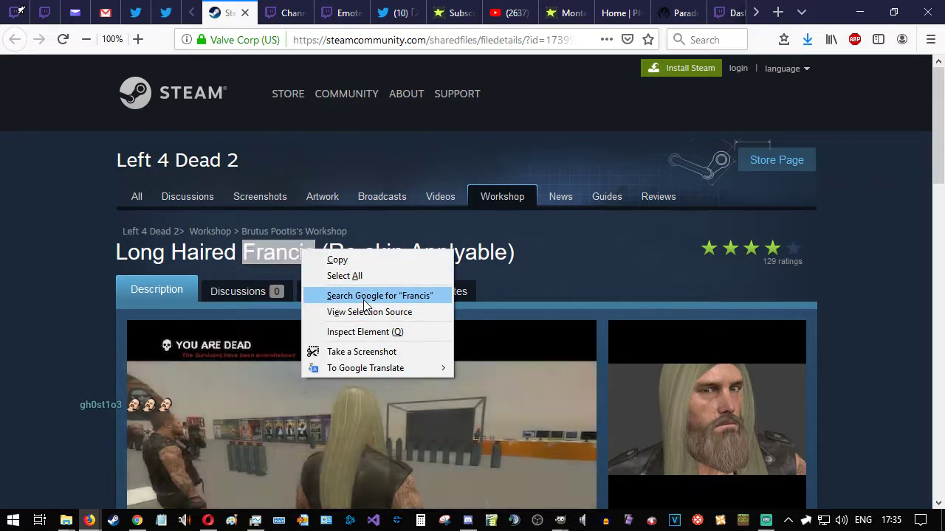
pyautogui.click(359, 295)
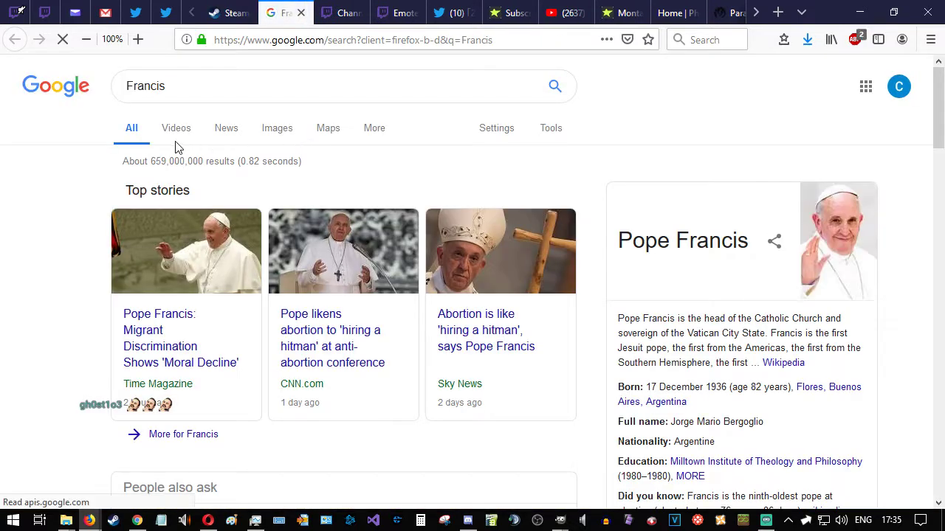
pyautogui.click(178, 138)
pyautogui.click(200, 86)
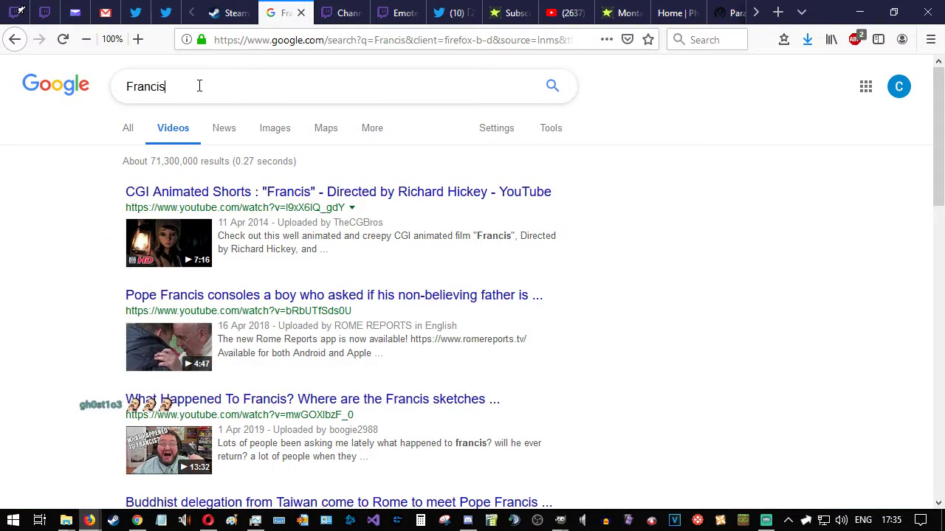
pyautogui.write('l4d2')
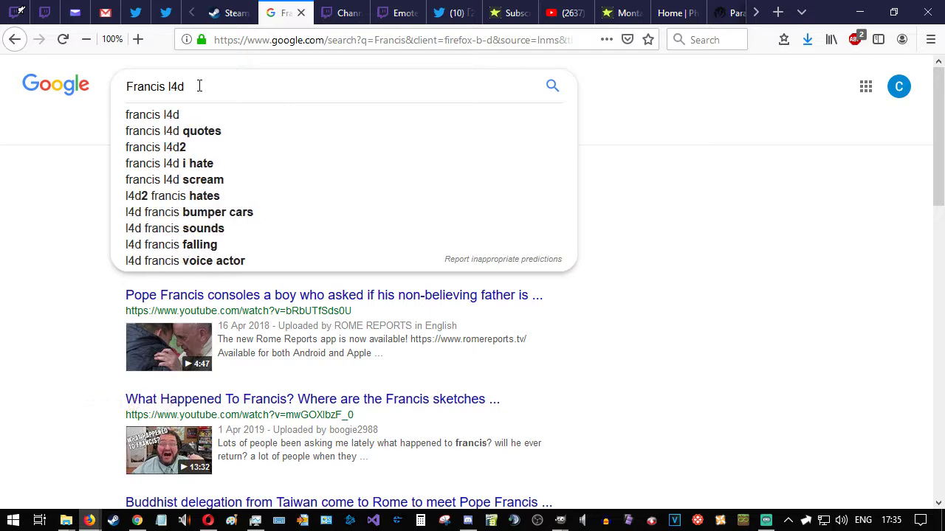
pyautogui.press('BackSpace')
pyautogui.press('Return')
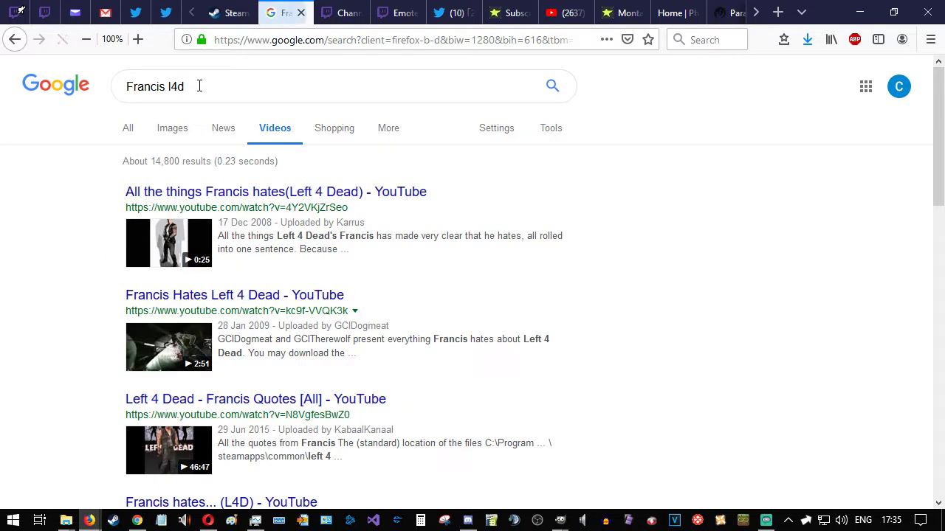
pyautogui.click(171, 129)
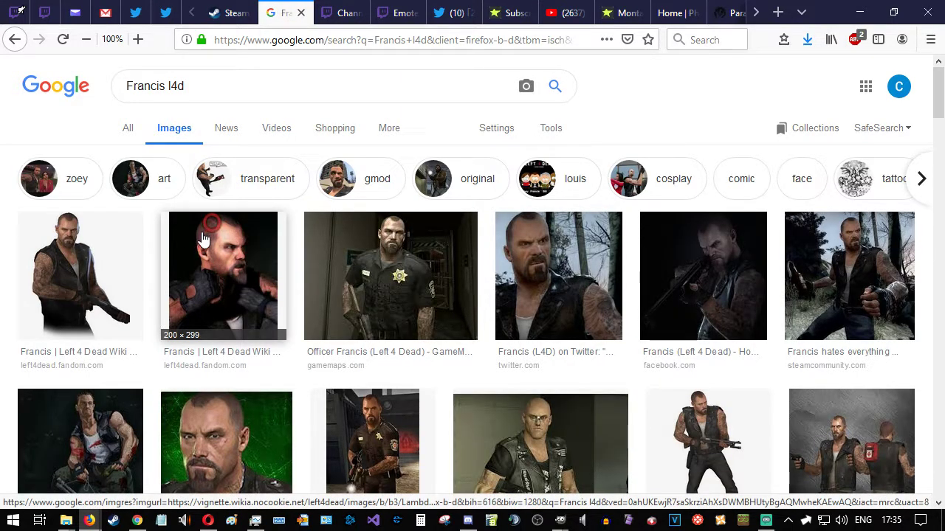
# - Compare the Long Haired Francis workshop screenshots with the original Francis pictures in the image results
pyautogui.click(225, 13)
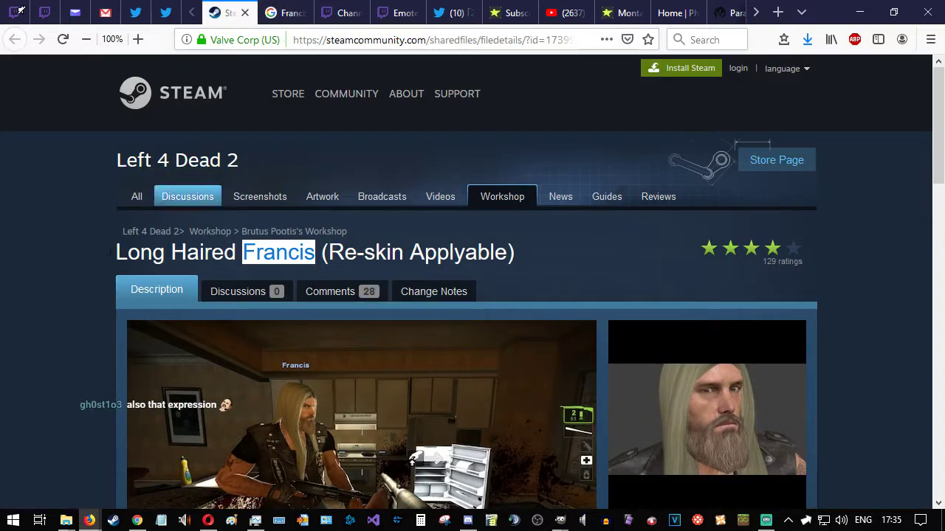
pyautogui.scroll(-3, 76, 262)
pyautogui.click(287, 13)
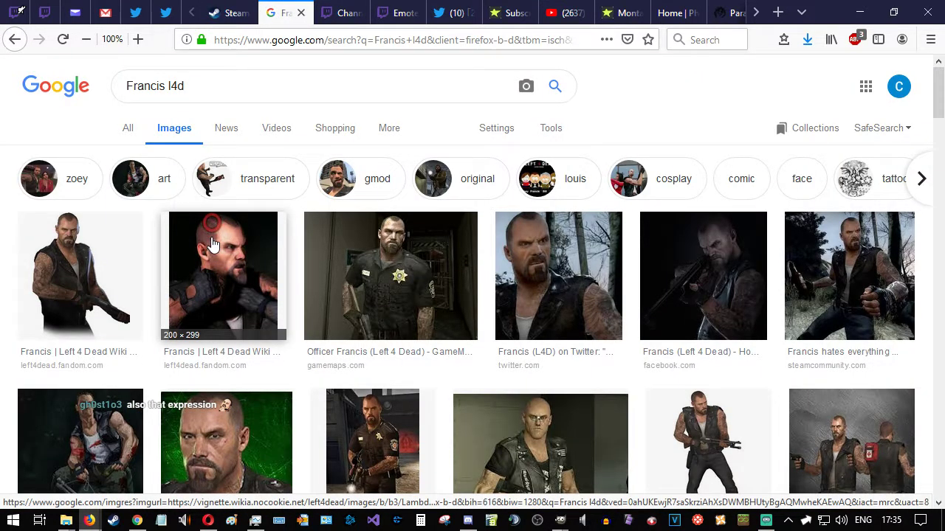
pyautogui.click(231, 7)
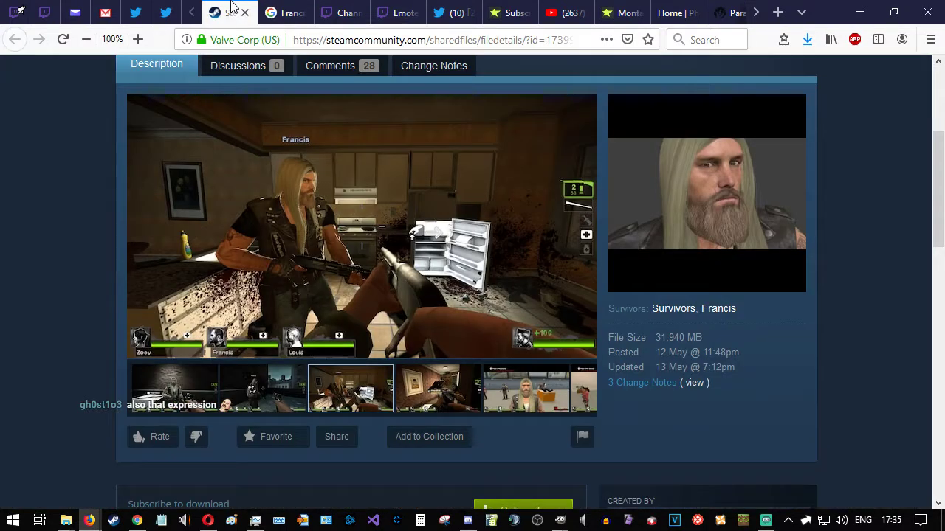
pyautogui.click(273, 10)
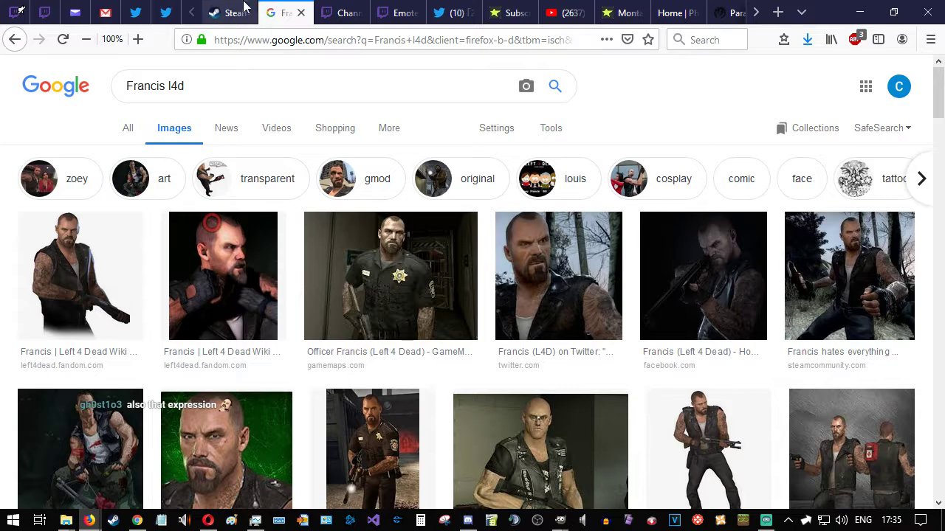
pyautogui.click(230, 9)
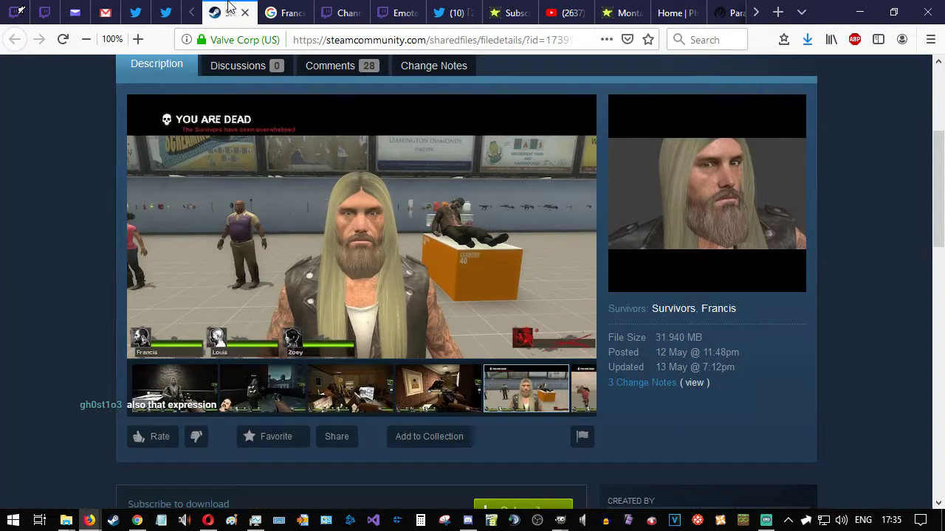
# - Return to GIMP and paint bright yellow pixels down the ear-facing side of the near eye's white core on the 72x72 badge
pyautogui.click(860, 12)
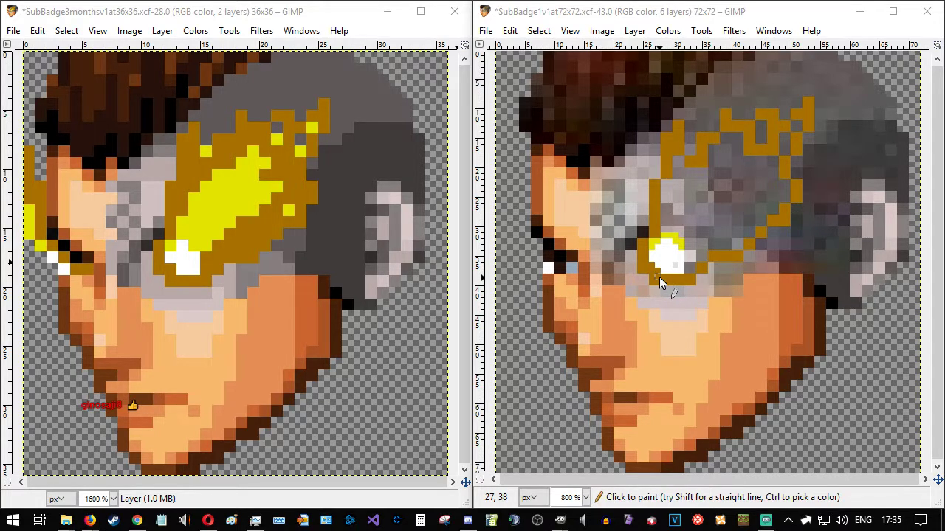
pyautogui.click(689, 270)
pyautogui.click(690, 258)
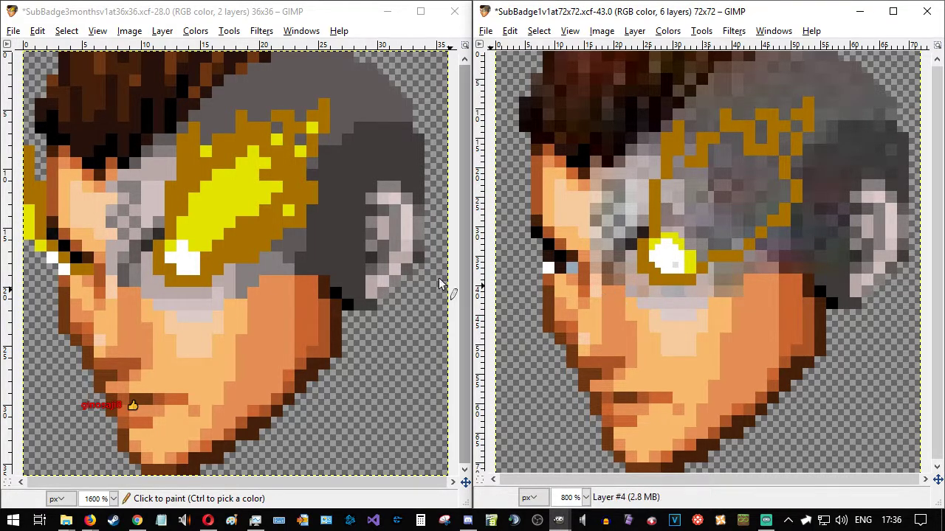
# - Pick the dark gold from the 36x36 badge and draw the inner boundary of the near eye's flame on the 72x72 badge
pyautogui.keyDown('ctrl'); pyautogui.click(231, 251); pyautogui.keyUp('ctrl')
pyautogui.click(690, 270)
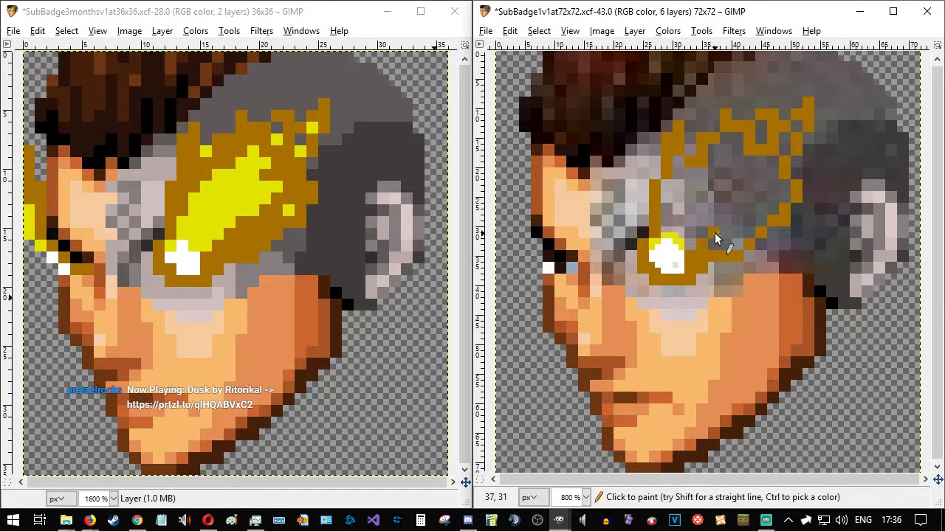
pyautogui.click(732, 221)
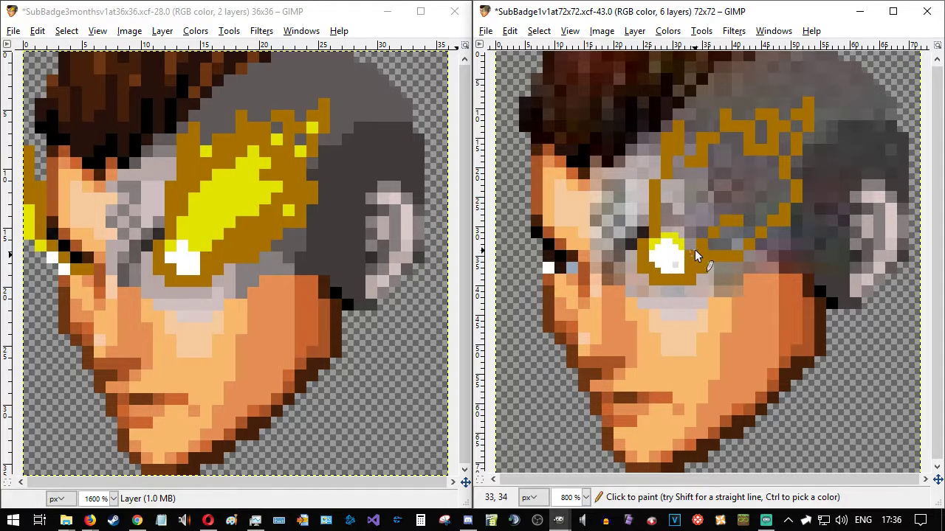
pyautogui.click(749, 211)
pyautogui.click(761, 198)
pyautogui.click(775, 186)
pyautogui.moveTo(764, 176); pyautogui.dragTo(748, 176)
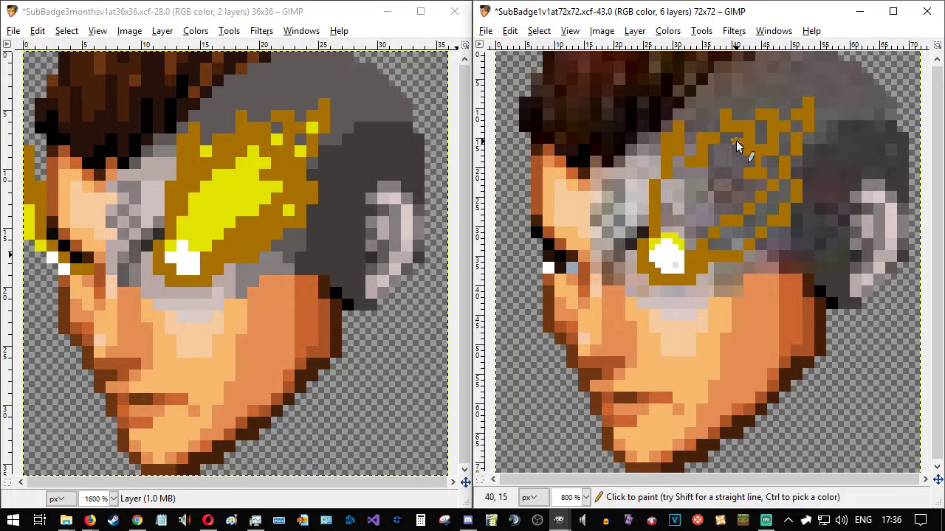
pyautogui.moveTo(734, 140); pyautogui.dragTo(730, 149)
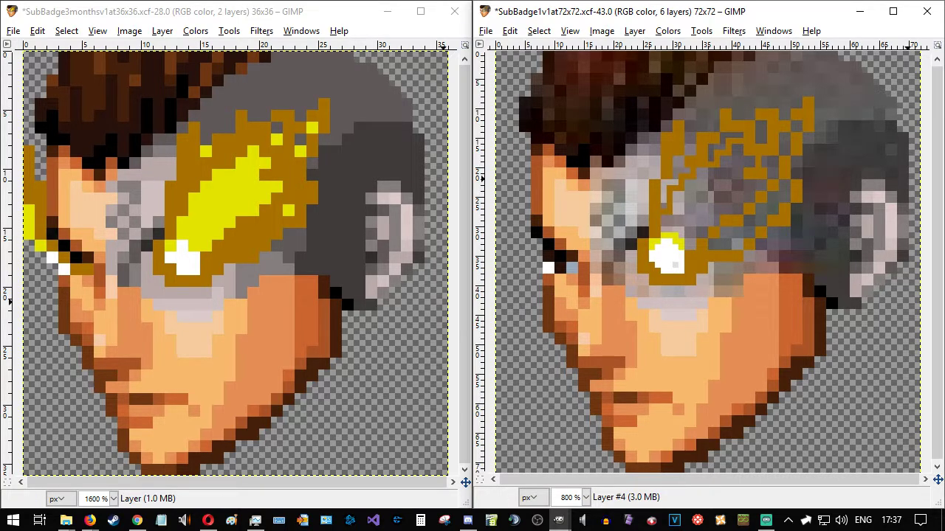
# - Fill the gaps between the near flame's inner and outer outlines with dark gold
pyautogui.click(665, 192)
pyautogui.click(722, 147)
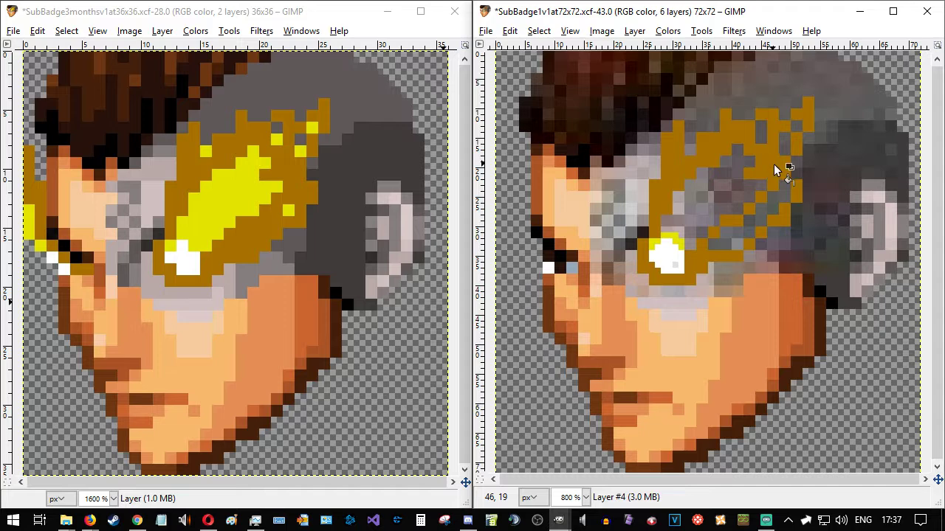
pyautogui.click(779, 194)
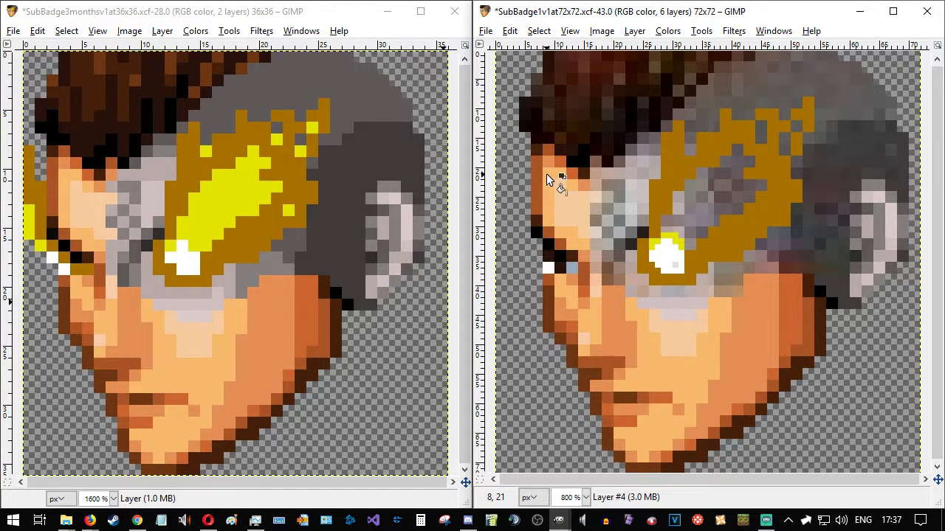
pyautogui.click(545, 204)
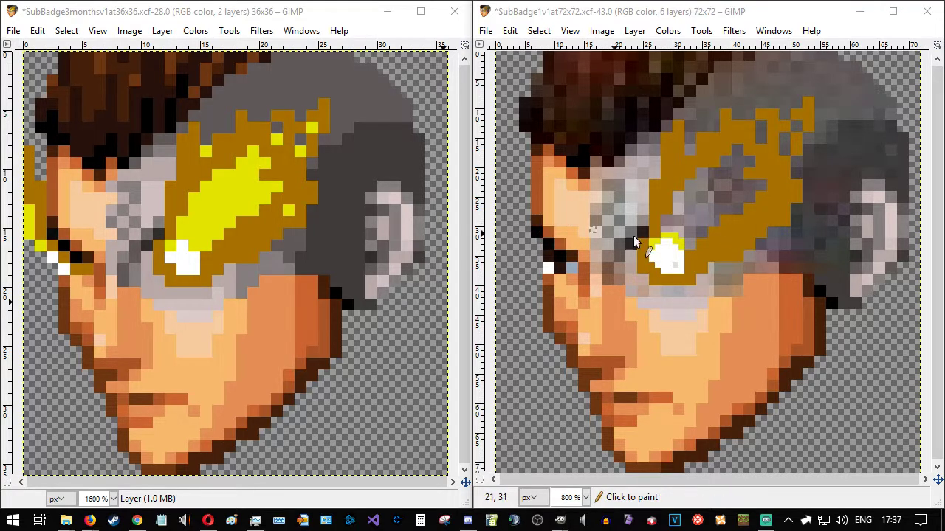
# - Pick the bright yellow beside the white core and paint the five square flecks in the gold flame, matching the 36x36 badge
pyautogui.click(654, 241)
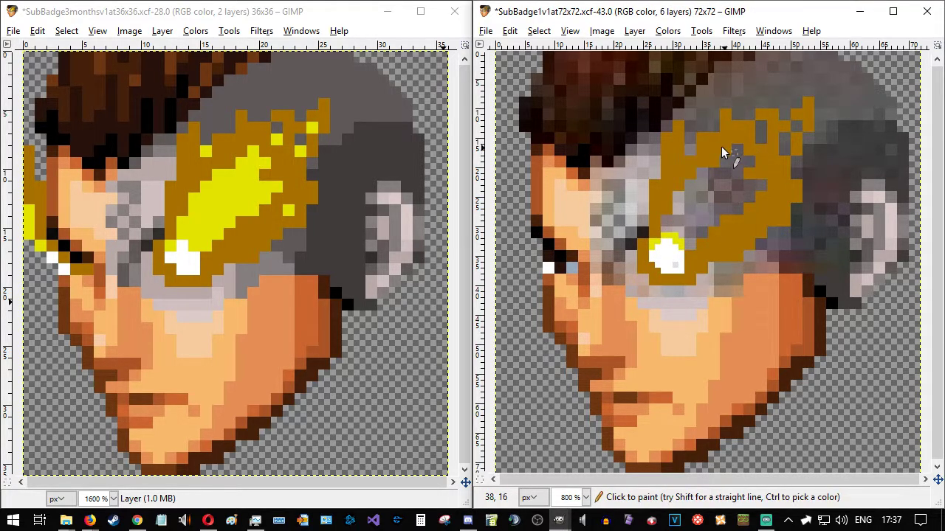
pyautogui.click(687, 149)
pyautogui.click(761, 135)
pyautogui.click(796, 126)
pyautogui.click(785, 150)
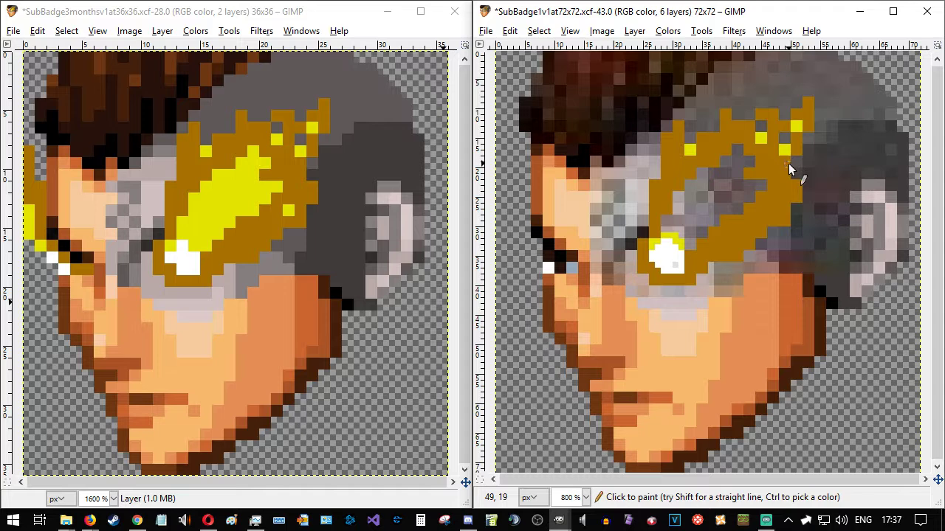
pyautogui.click(771, 207)
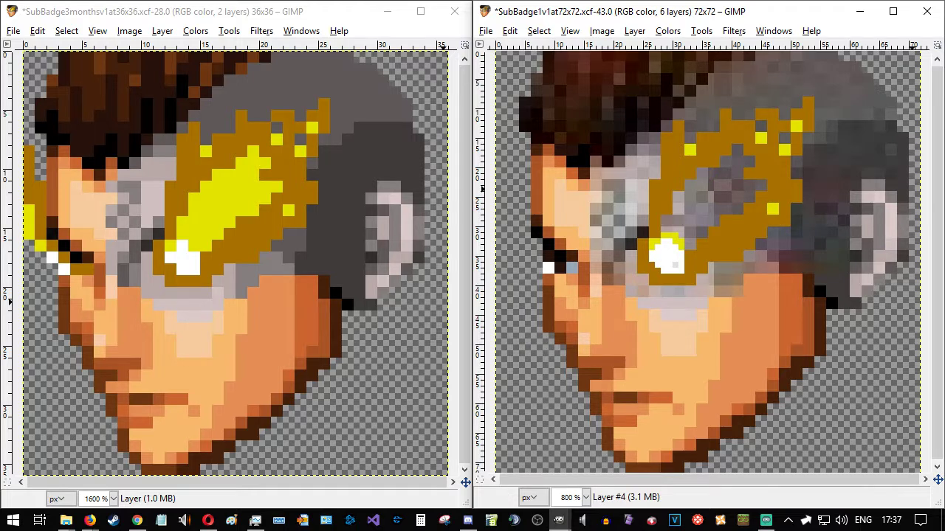
# - Fill the near flame's centre with bright yellow, refining its edge and scattering smaller yellow flecks through the surrounding dark gold
pyautogui.click(729, 185)
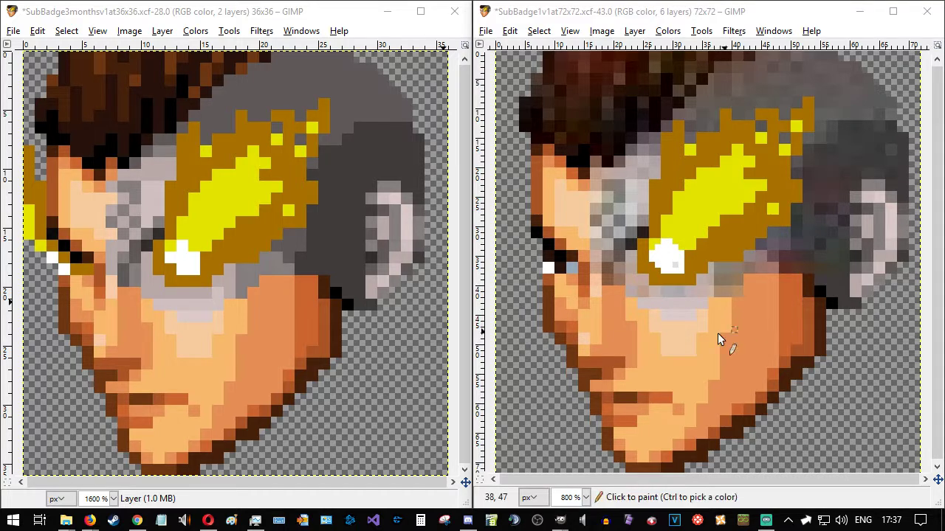
pyautogui.click(689, 251)
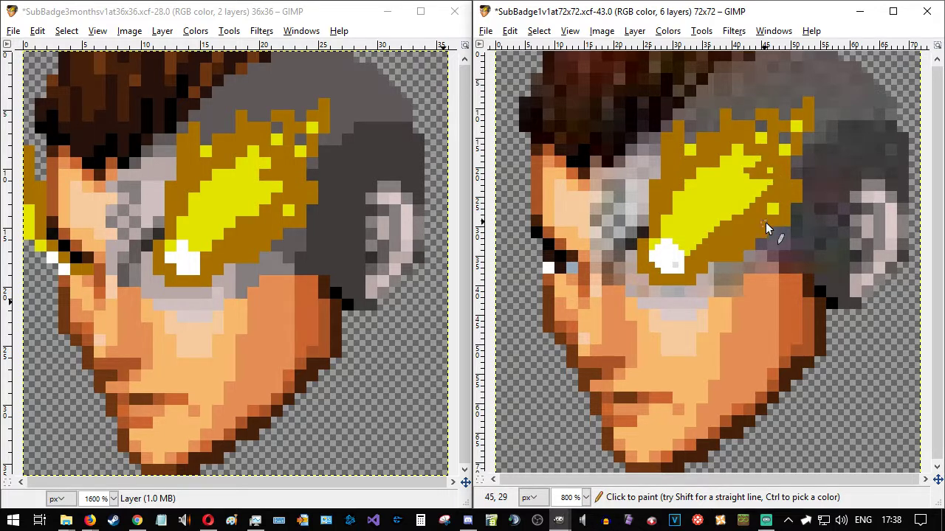
pyautogui.click(804, 116)
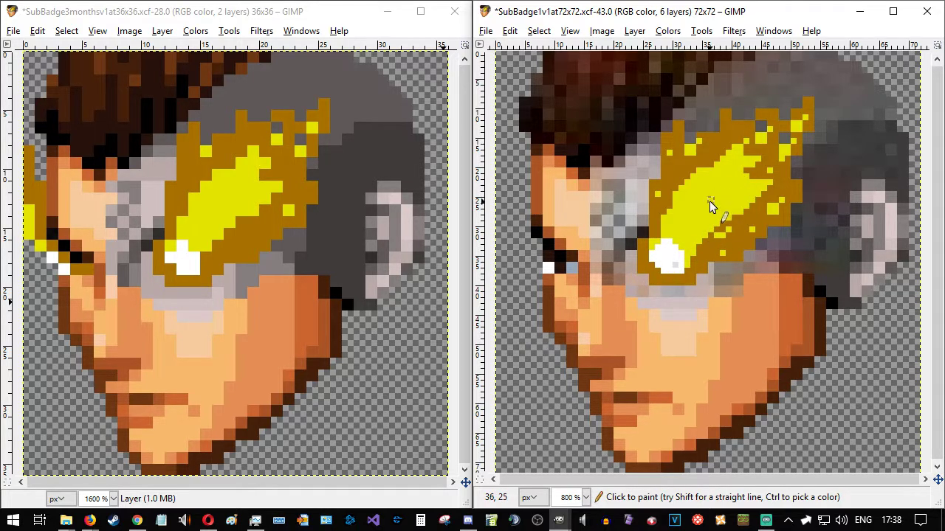
pyautogui.scroll(-1, 729, 213)
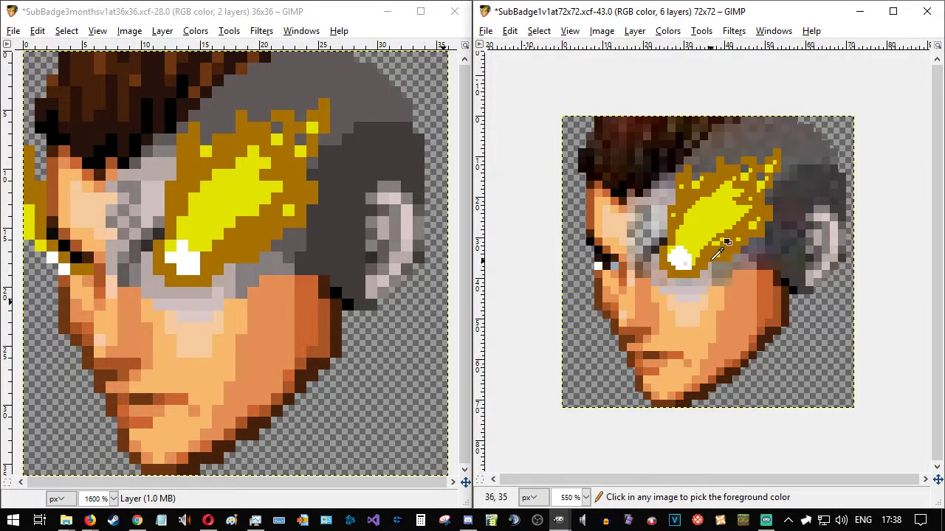
pyautogui.scroll(1, 732, 217)
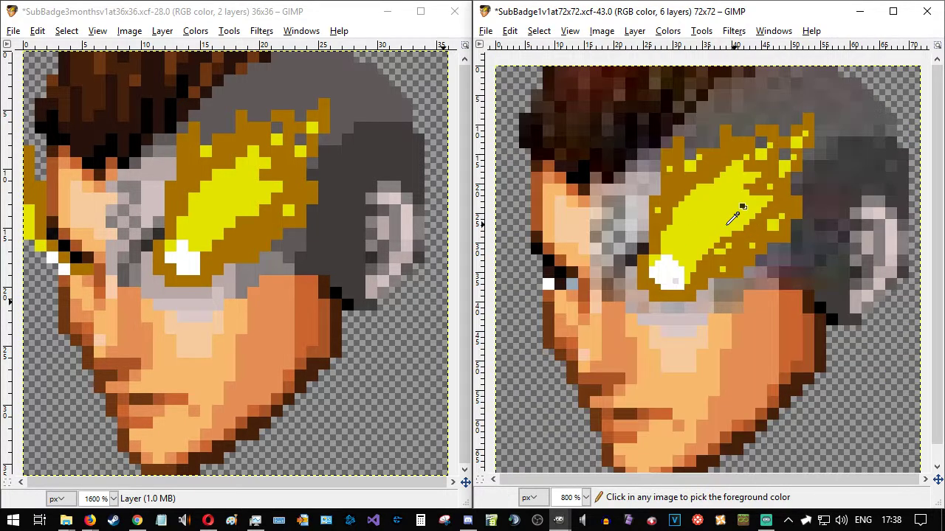
pyautogui.click(727, 130)
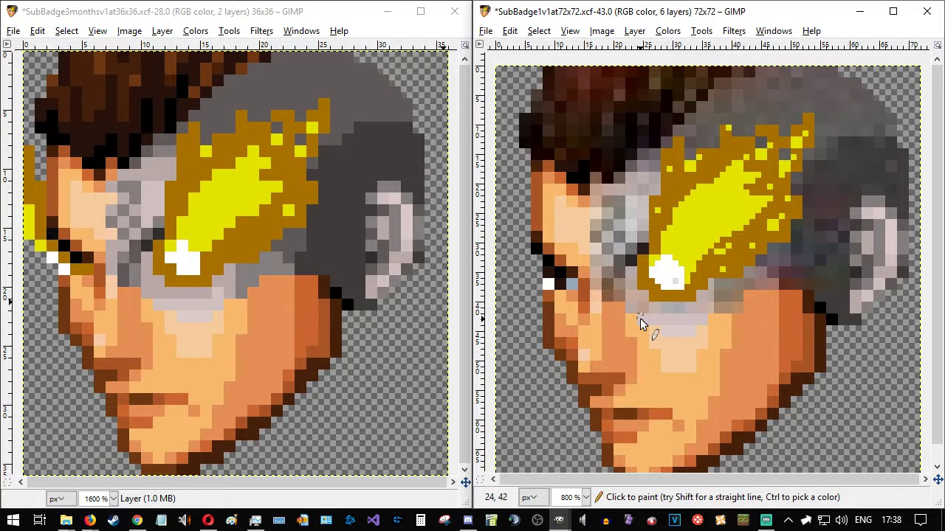
# - Paint the far eye's bright yellow glow in front of the brow and add dark gold pixels beneath the brow
pyautogui.keyDown('ctrl'); pyautogui.scroll(-1, 640, 318); pyautogui.keyUp('ctrl')
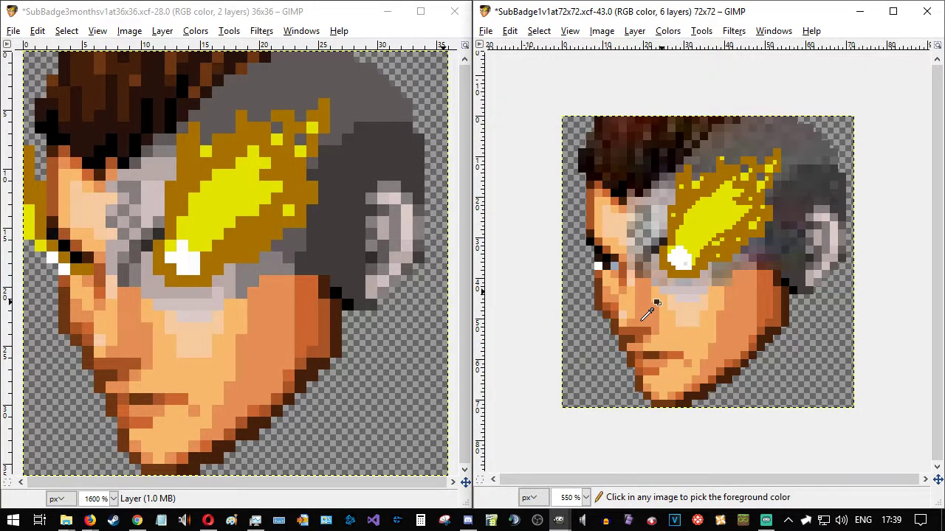
pyautogui.scroll(1, 640, 319)
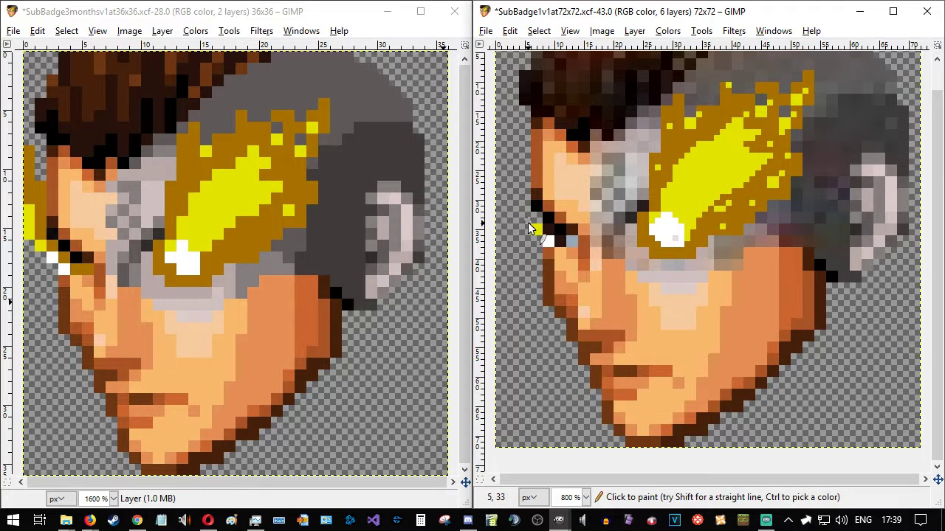
pyautogui.moveTo(527, 219)
pyautogui.mouseDown()
pyautogui.moveTo(524, 190)
pyautogui.moveTo(524, 221)
pyautogui.mouseUp()
pyautogui.keyDown('ctrl'); pyautogui.click(640, 224); pyautogui.keyUp('ctrl')
pyautogui.click(570, 240)
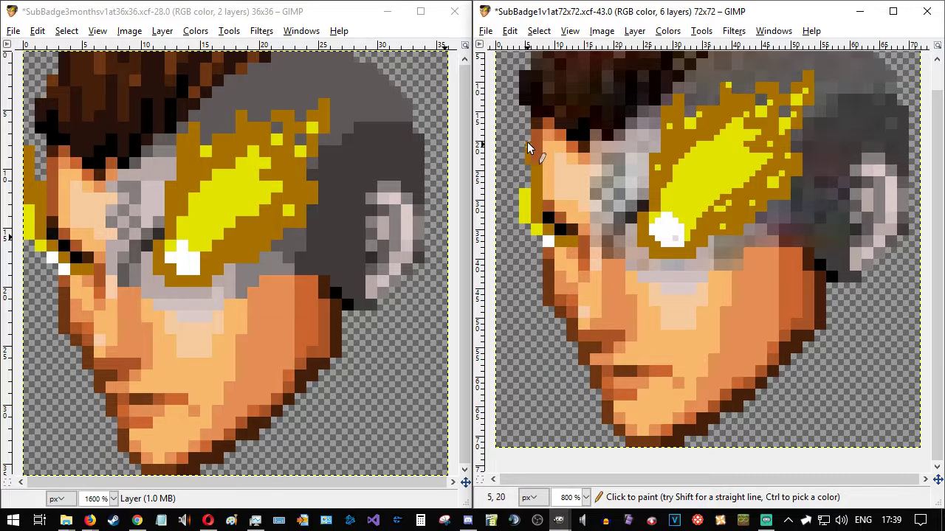
pyautogui.hotkey('ctrl', 'z')
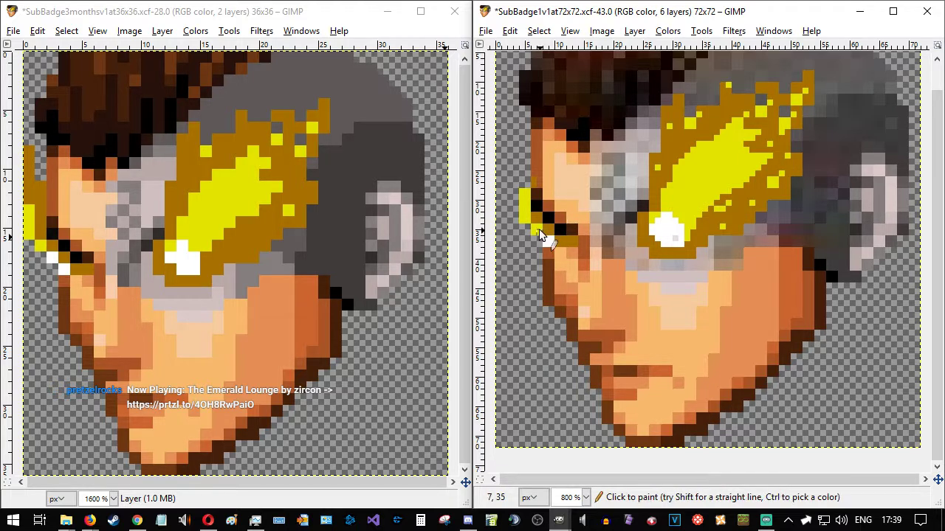
pyautogui.click(512, 200)
pyautogui.moveTo(511, 190); pyautogui.dragTo(510, 179)
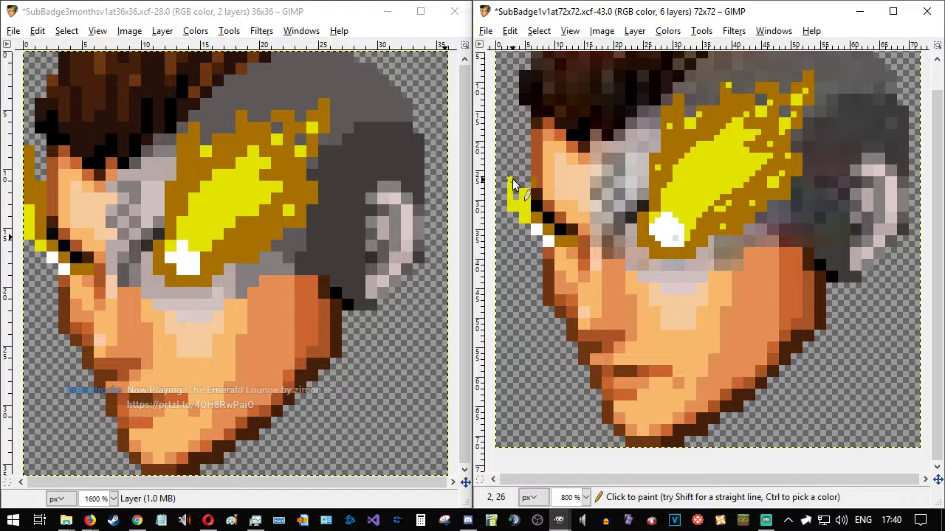
# - Paint a dark gold edge between the far eye's yellow glow and the forehead, extending a thin flame tongue upward
pyautogui.keyDown('ctrl'); pyautogui.click(539, 220); pyautogui.keyUp('ctrl')
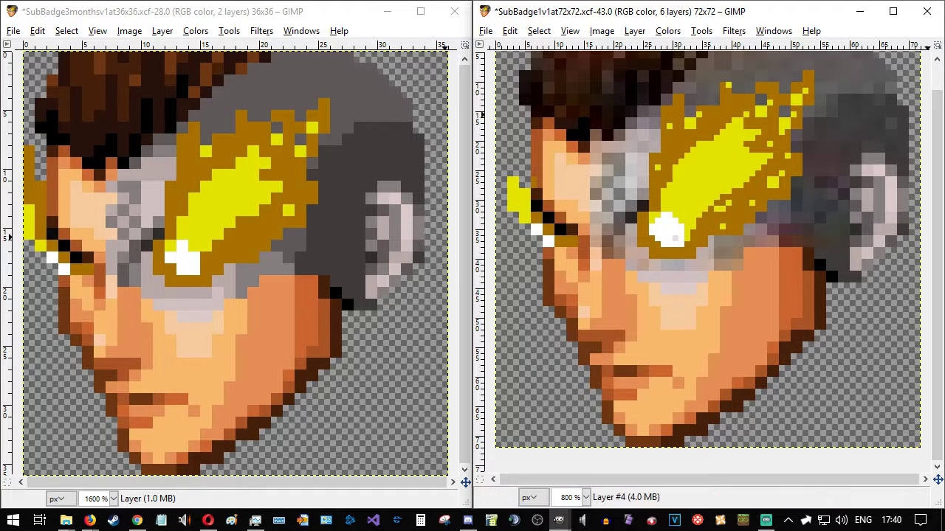
pyautogui.press('r')
pyautogui.moveTo(542, 171); pyautogui.dragTo(529, 189)
pyautogui.click(667, 208)
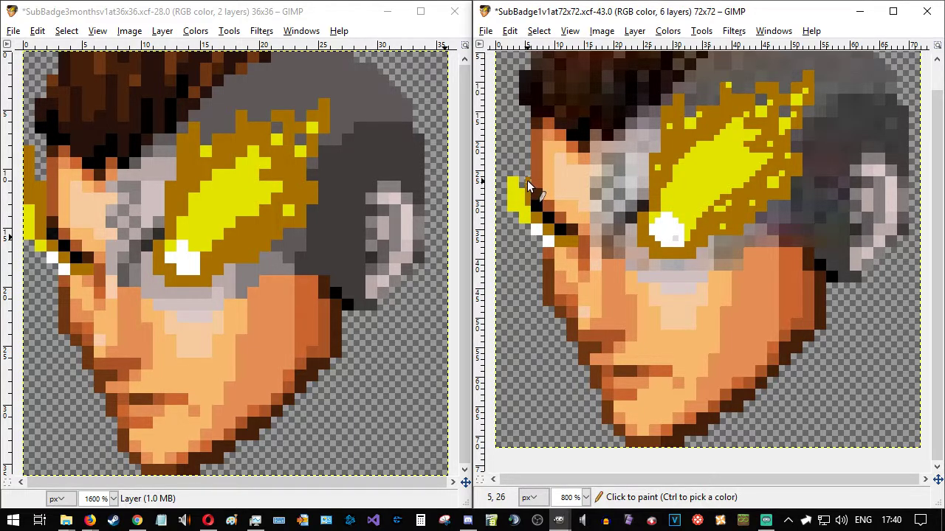
pyautogui.click(528, 206)
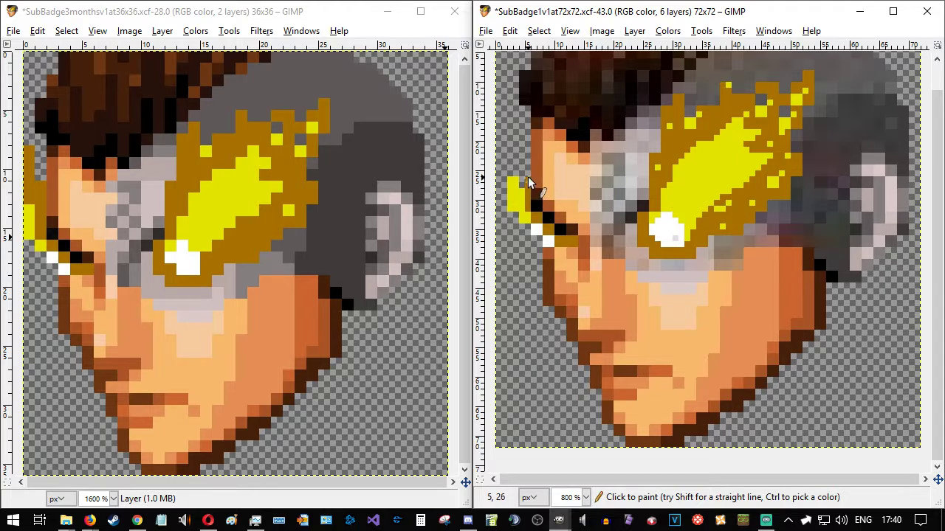
pyautogui.moveTo(527, 172)
pyautogui.mouseDown()
pyautogui.moveTo(526, 154)
pyautogui.moveTo(524, 205)
pyautogui.mouseUp()
pyautogui.click(516, 148)
pyautogui.keyDown('shift'); pyautogui.click(516, 122); pyautogui.keyUp('shift')
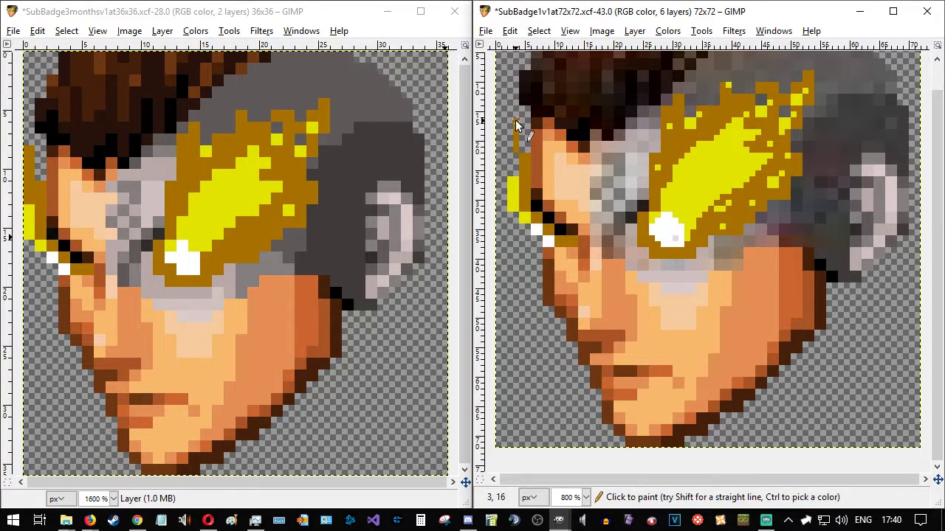
pyautogui.keyDown('shift'); pyautogui.click(509, 177); pyautogui.keyUp('shift')
# - Smooth the near flame's outer edge with finer dark gold pixel steps along its underside and on the side facing the ear
pyautogui.scroll(-1, 782, 336)
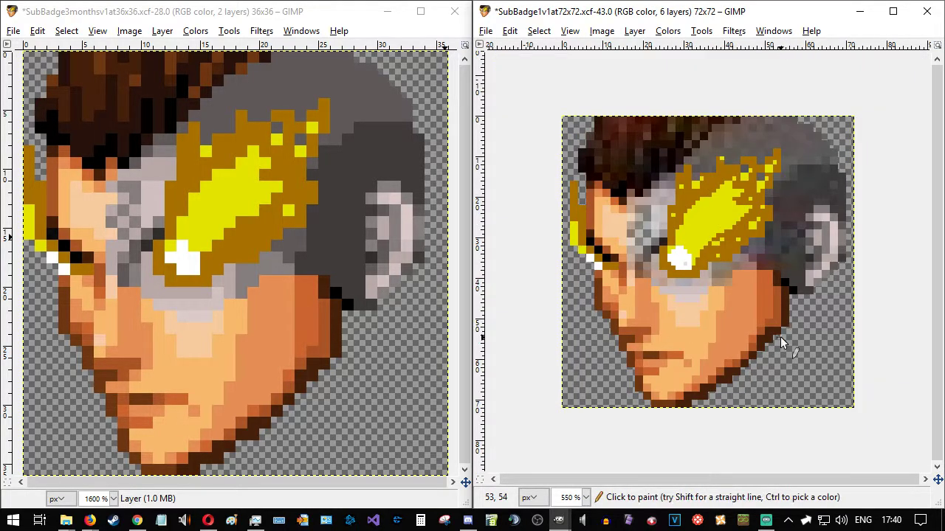
pyautogui.keyDown('ctrl'); pyautogui.scroll(-1, 780, 338); pyautogui.keyUp('ctrl')
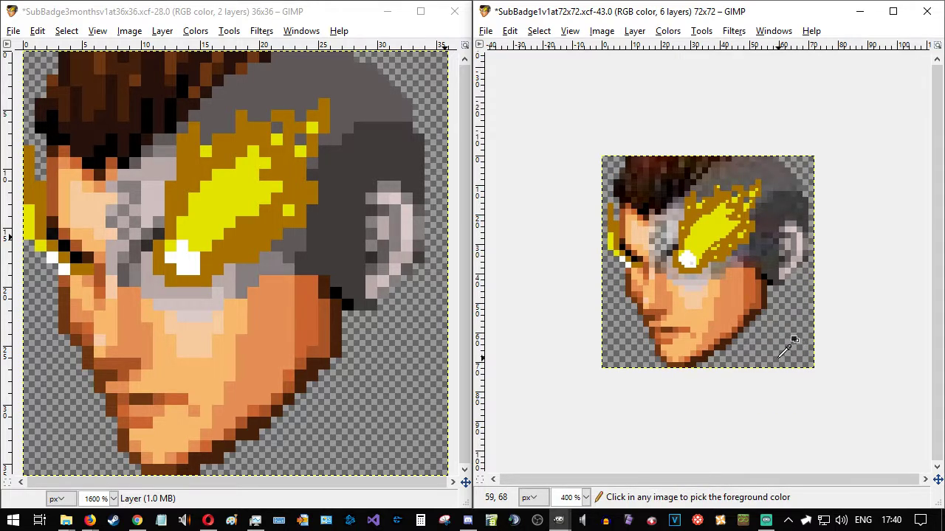
pyautogui.keyDown('ctrl'); pyautogui.scroll(3, 794, 314); pyautogui.keyUp('ctrl')
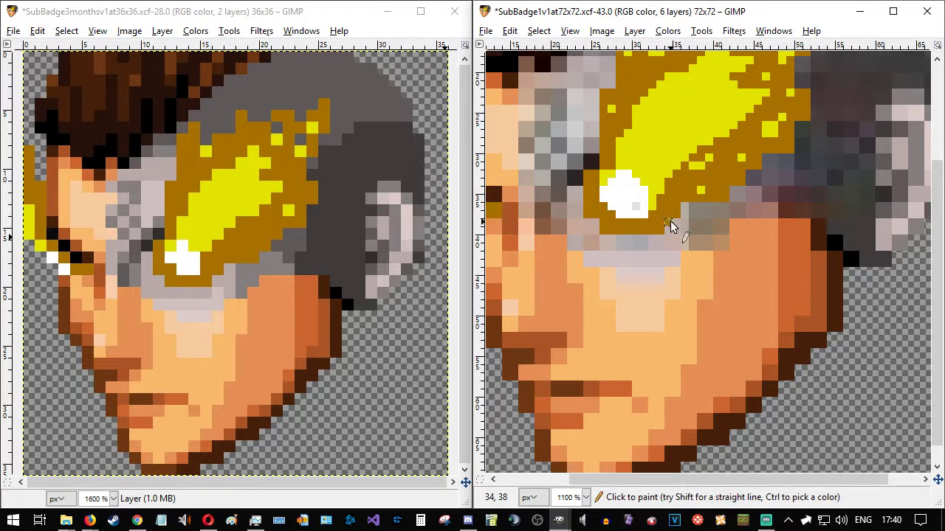
pyautogui.moveTo(692, 202); pyautogui.dragTo(700, 202)
pyautogui.click(732, 186)
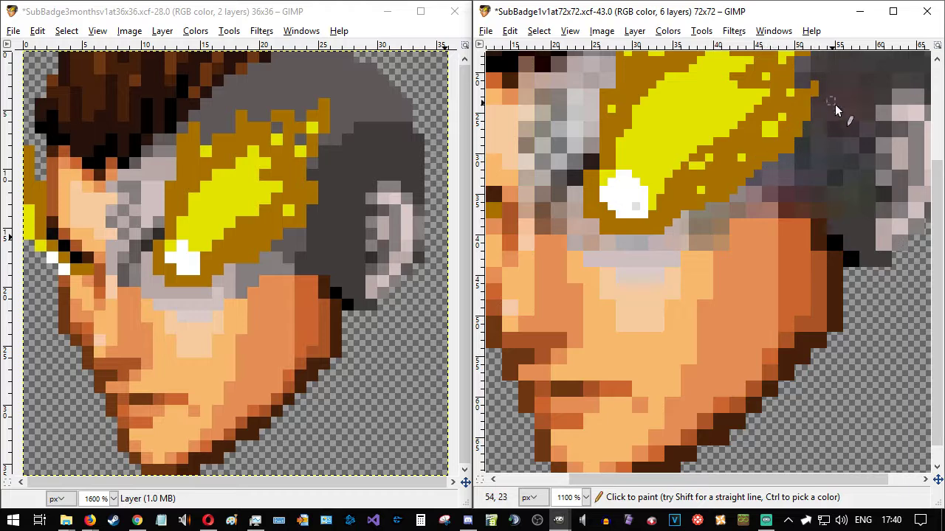
pyautogui.scroll(3, 852, 88)
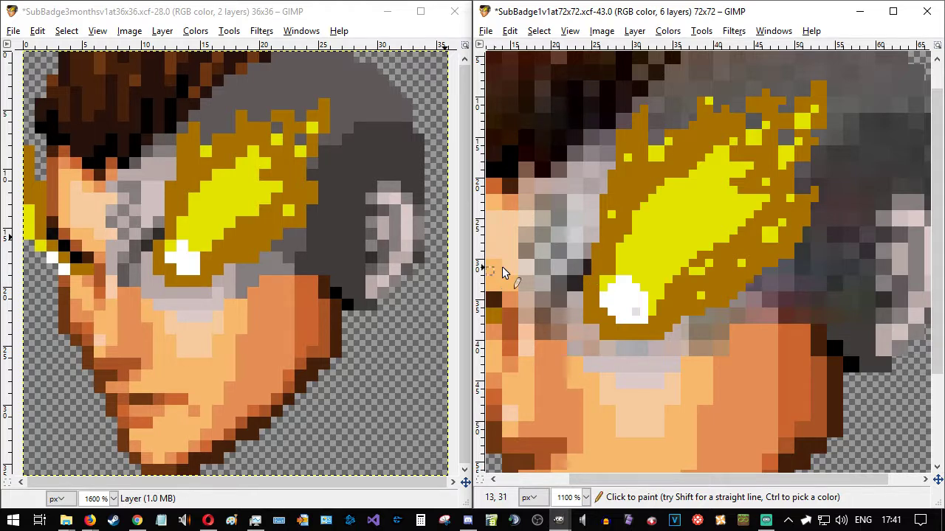
pyautogui.hotkey('ctrl', 'z')
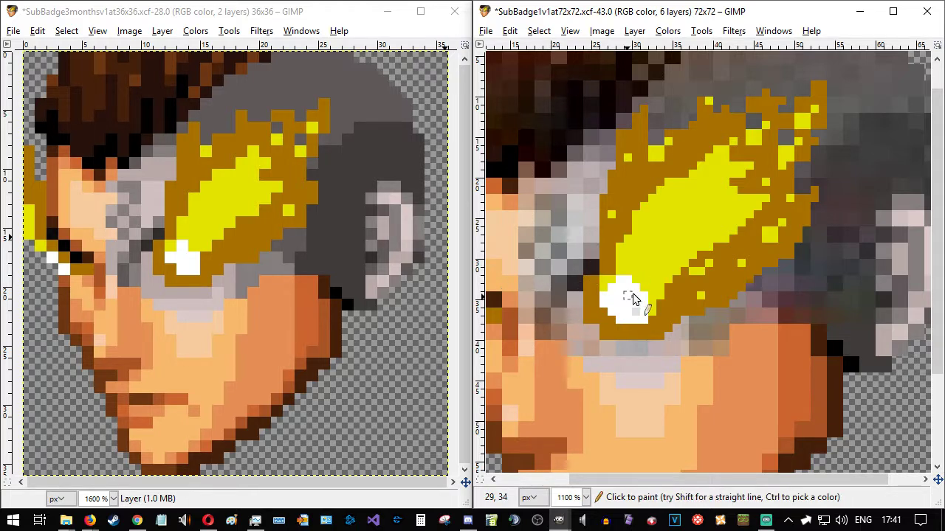
pyautogui.moveTo(577, 268); pyautogui.dragTo(590, 284)
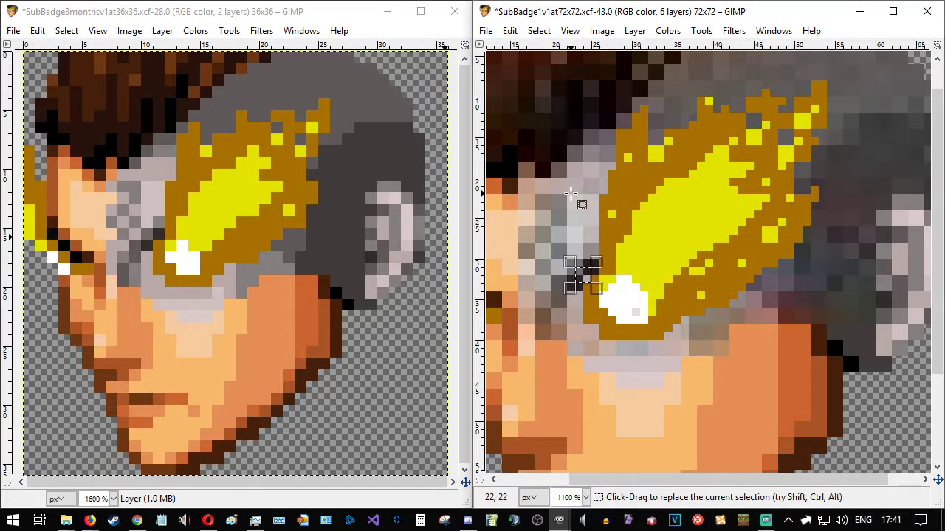
pyautogui.click(577, 203)
pyautogui.hotkey('ctrl', 'z')
pyautogui.hotkey('ctrl', 'shift', 'a')
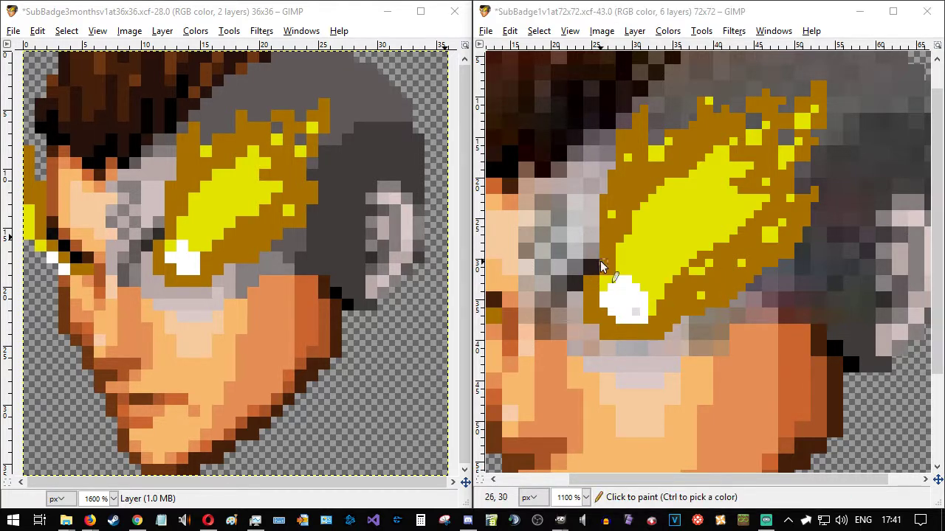
# - Extend the near flame's dark gold front edge with a thin strip of pixels down to the white eye glow
pyautogui.moveTo(595, 232); pyautogui.dragTo(596, 271)
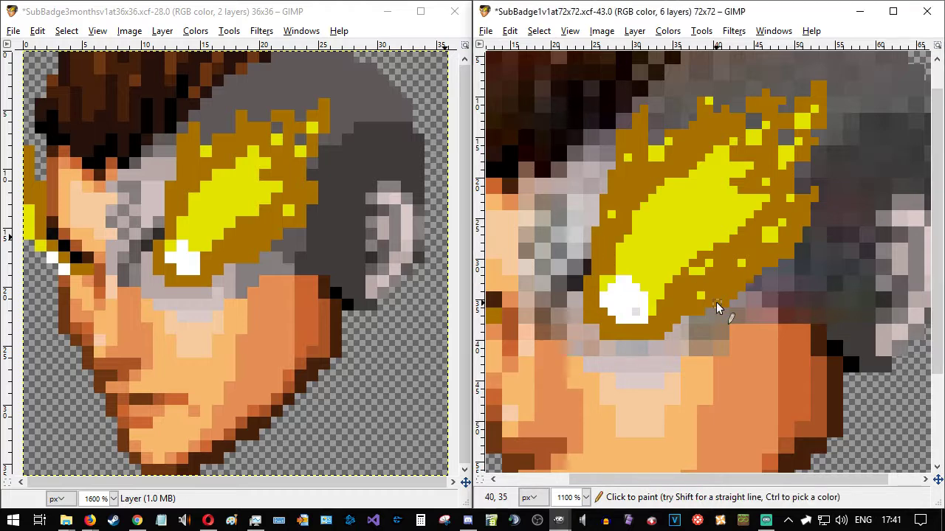
pyautogui.keyDown('ctrl'); pyautogui.scroll(-1, 730, 325); pyautogui.keyUp('ctrl')
pyautogui.keyDown('ctrl'); pyautogui.scroll(-1, 735, 319); pyautogui.keyUp('ctrl')
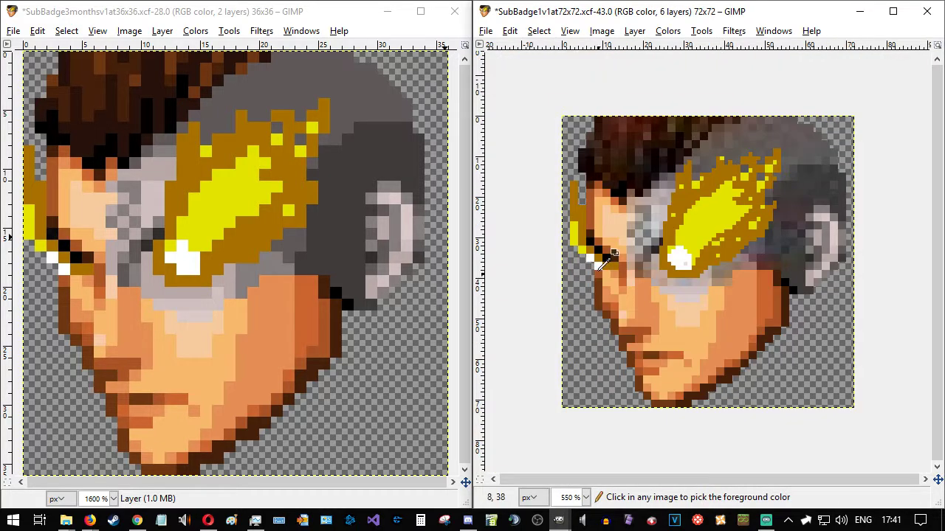
# - Refine the far eye flame's outline with finer pixel steps along its yellow glow and dark gold edge
pyautogui.keyDown('ctrl'); pyautogui.scroll(2, 606, 249); pyautogui.keyUp('ctrl')
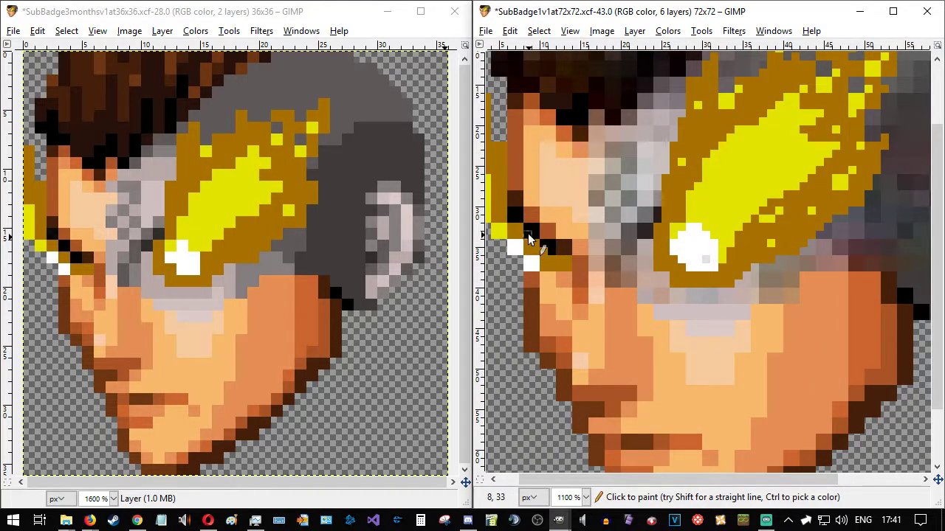
pyautogui.click(512, 221)
pyautogui.click(513, 194)
pyautogui.click(521, 221)
pyautogui.moveTo(672, 481); pyautogui.dragTo(652, 481)
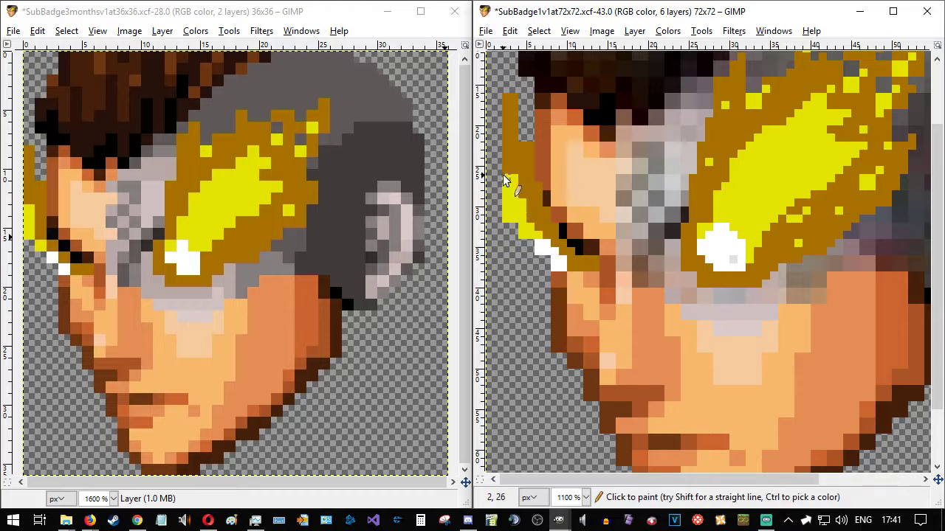
pyautogui.keyDown('ctrl'); pyautogui.scroll(-1, 584, 286); pyautogui.keyUp('ctrl')
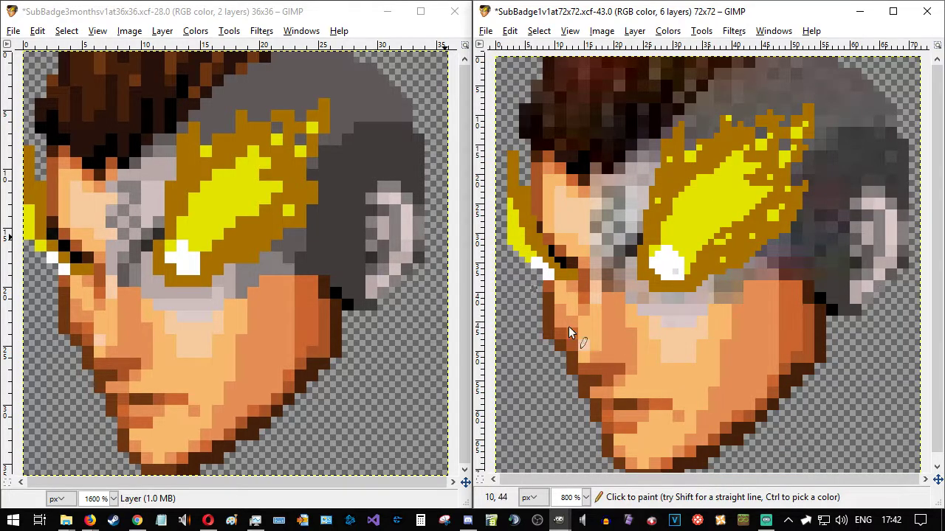
pyautogui.keyDown('ctrl'); pyautogui.scroll(-1, 771, 351); pyautogui.keyUp('ctrl')
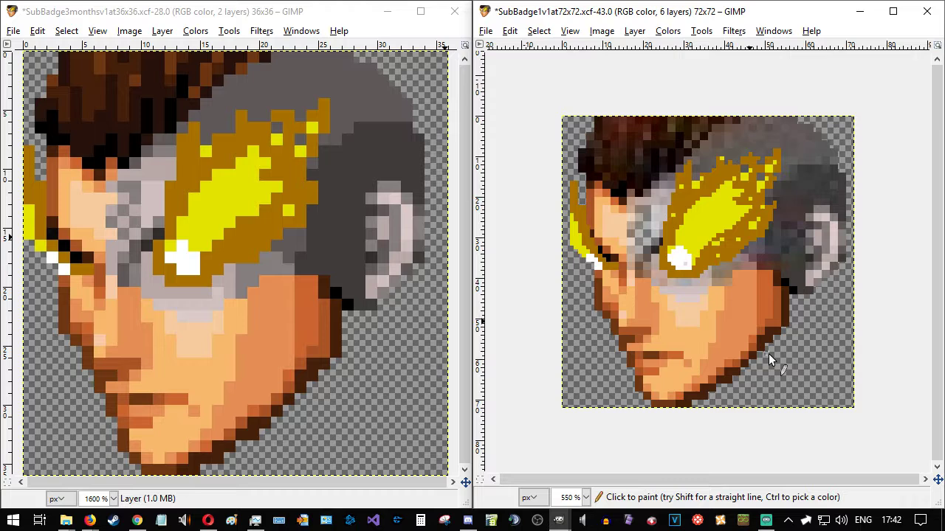
# - Add small bright yellow flecks to the dark gold part of the far eye's flame and narrow its upper tongue
pyautogui.keyDown('ctrl'); pyautogui.scroll(2, 586, 212); pyautogui.keyUp('ctrl')
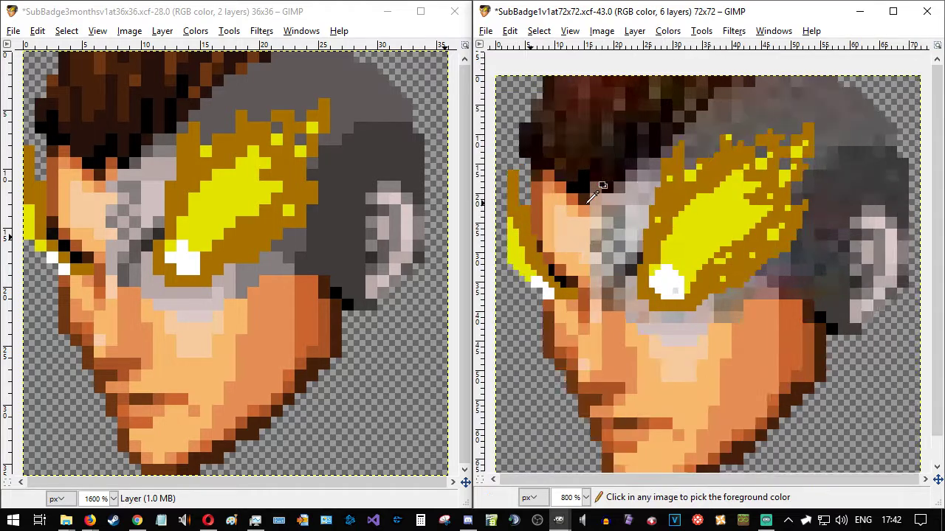
pyautogui.click(501, 225)
pyautogui.moveTo(688, 480); pyautogui.dragTo(620, 480)
pyautogui.click(505, 194)
pyautogui.keyDown('ctrl'); pyautogui.click(530, 209); pyautogui.keyUp('ctrl')
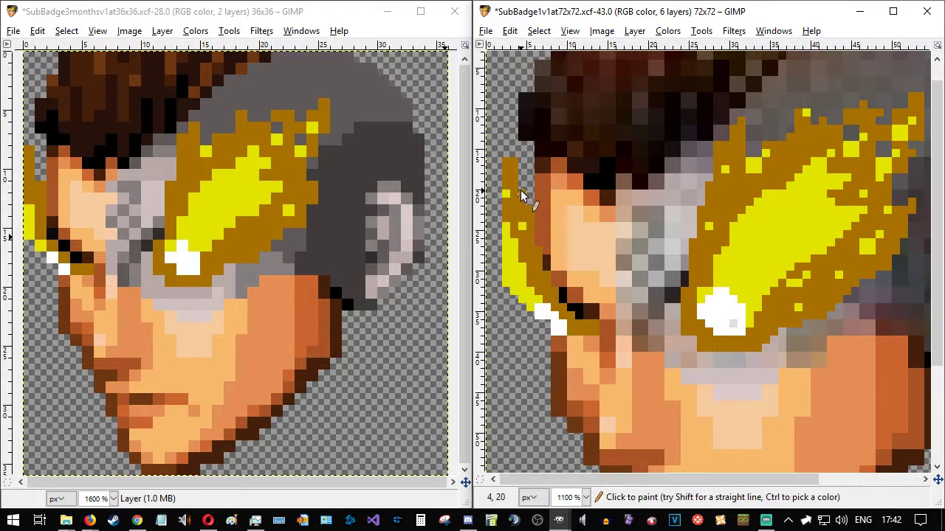
pyautogui.scroll(-1, 561, 310)
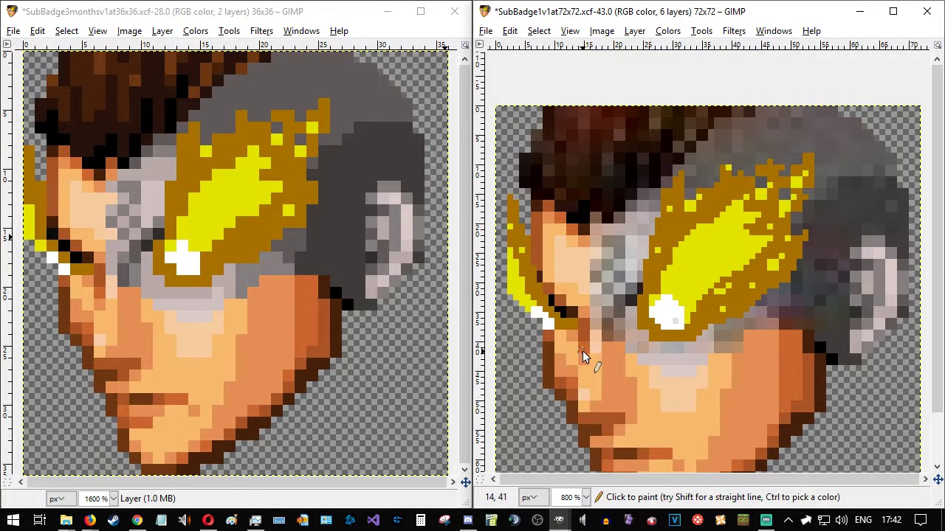
pyautogui.scroll(-1, 582, 351)
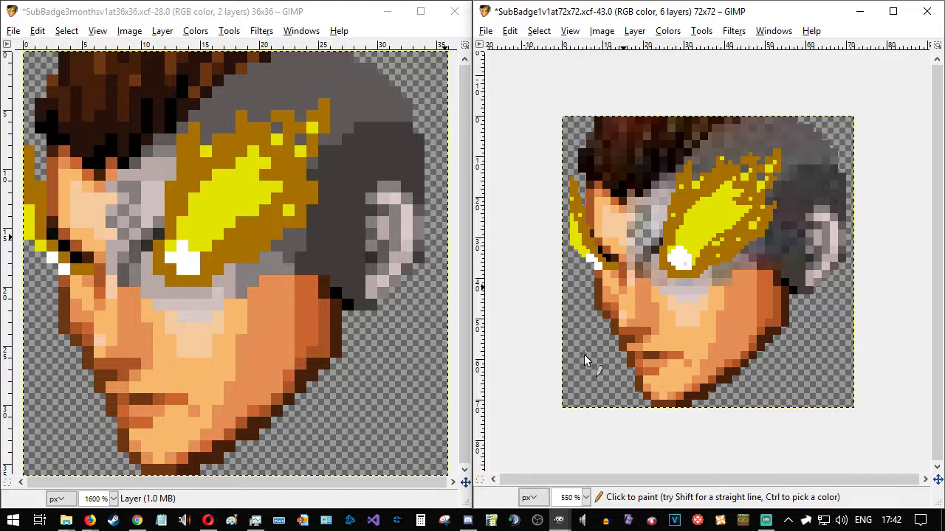
# - Save the 72x72 badge as a new file named SubBadge3monthsv1at72x72.xcf in the Emojis folder
pyautogui.click(484, 32)
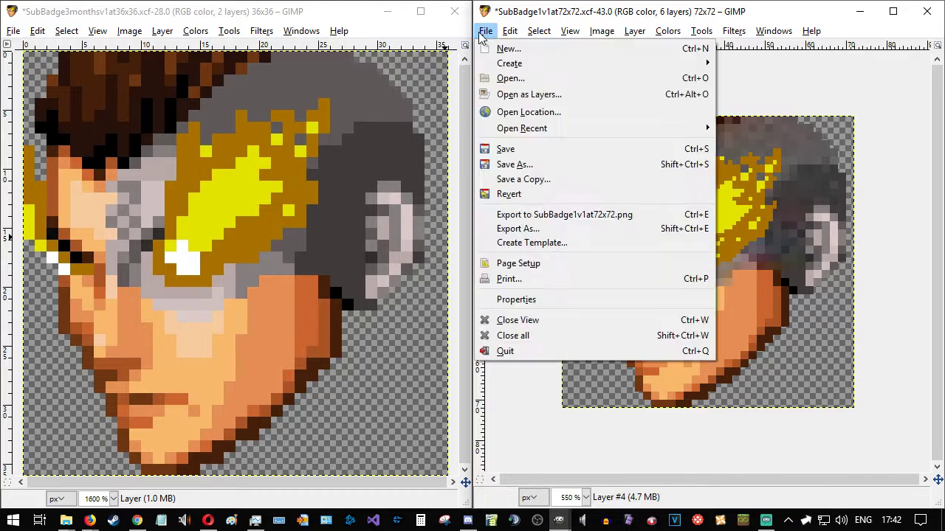
pyautogui.click(542, 165)
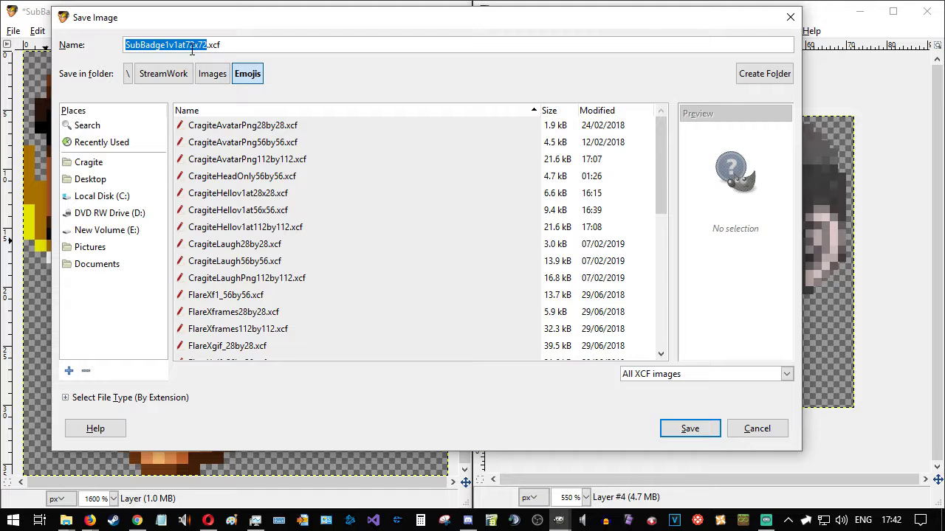
pyautogui.click(169, 45)
pyautogui.press('BackSpace')
pyautogui.write('3months')
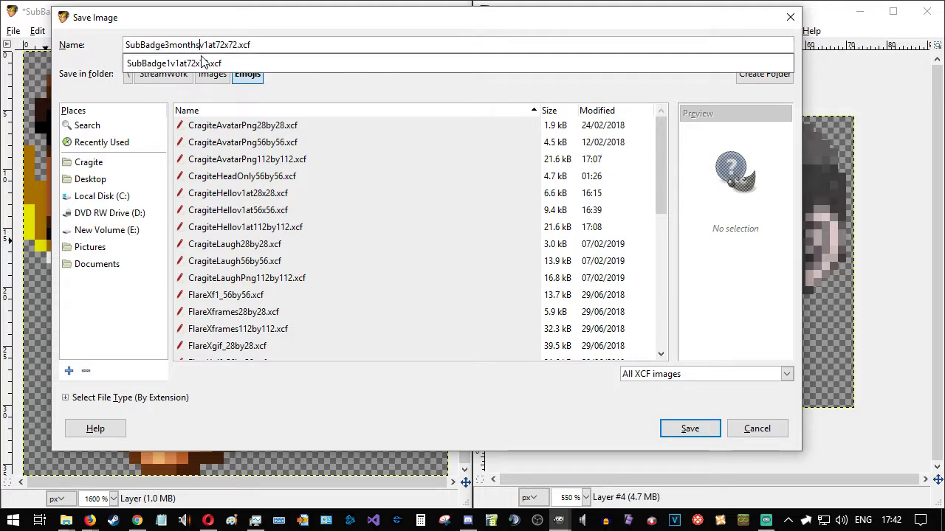
pyautogui.press('Return')
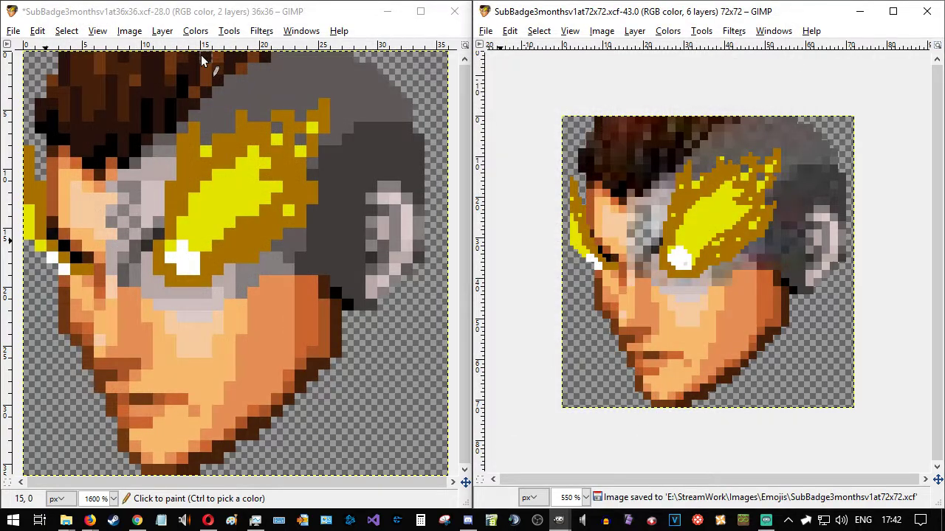
# - Export the 72x72 badge as SubBadge3monthsv1at72x72.png to the Emojis folder
pyautogui.hotkey('ctrl', 'shift', 'e')
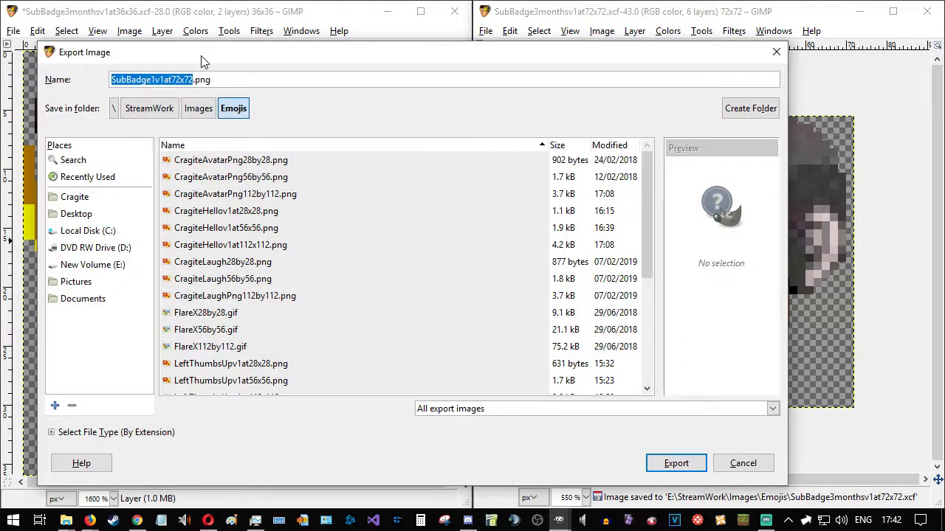
pyautogui.press('Home')
pyautogui.press('Right')
pyautogui.press('Right')
pyautogui.press('Right')
pyautogui.press('Right')
pyautogui.press('Right')
pyautogui.press('Right')
pyautogui.press('Right')
pyautogui.press('Right')
pyautogui.write('3months')
pyautogui.press('Return')
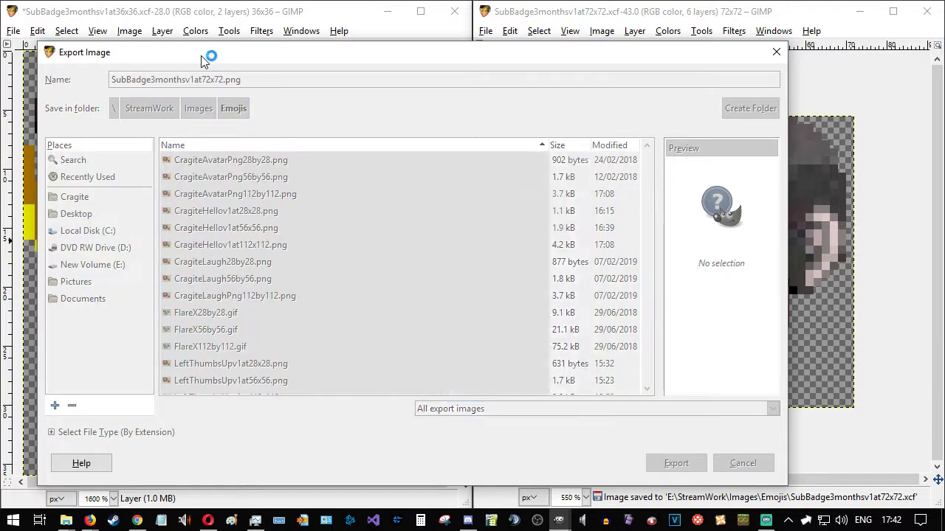
pyautogui.press('Return')
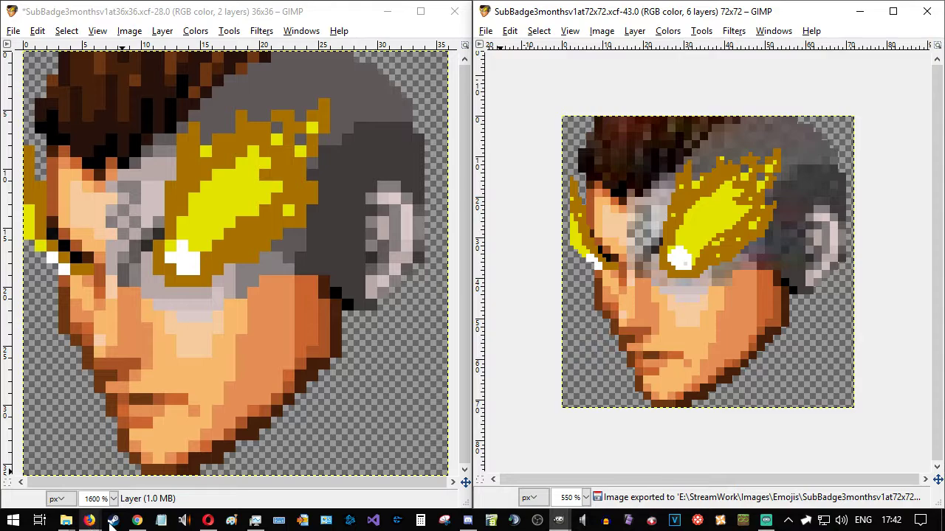
# - Open the existing 18x18 badge file SubBadge1v1at18x18.xcf from the Emojis folder
pyautogui.click(487, 33)
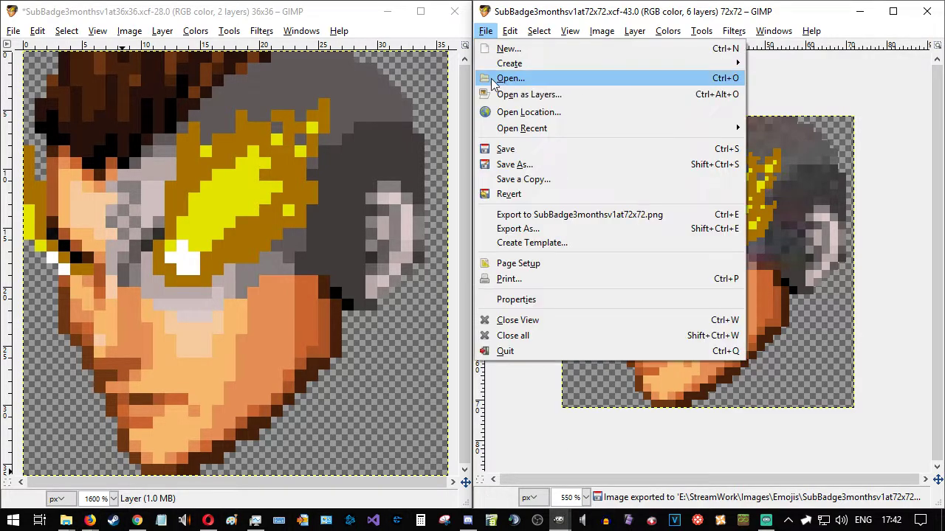
pyautogui.click(521, 83)
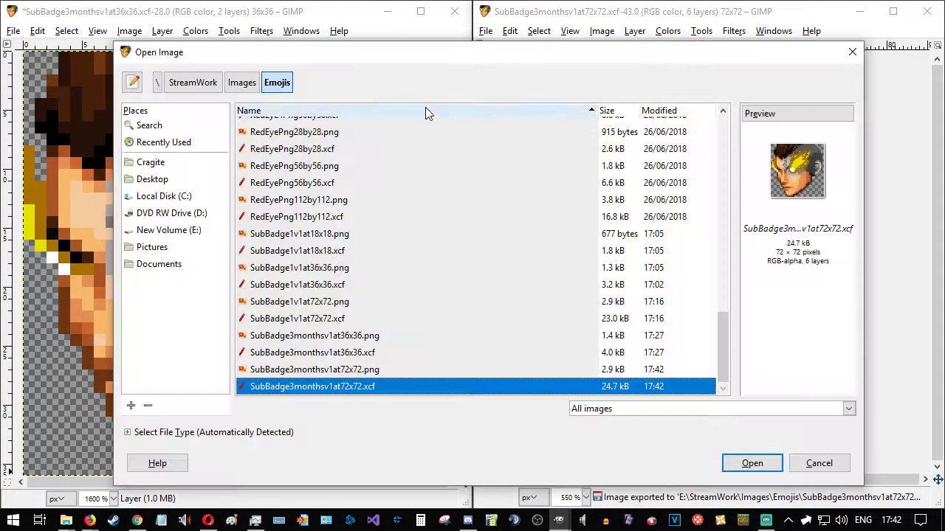
pyautogui.moveTo(723, 336); pyautogui.dragTo(668, 157)
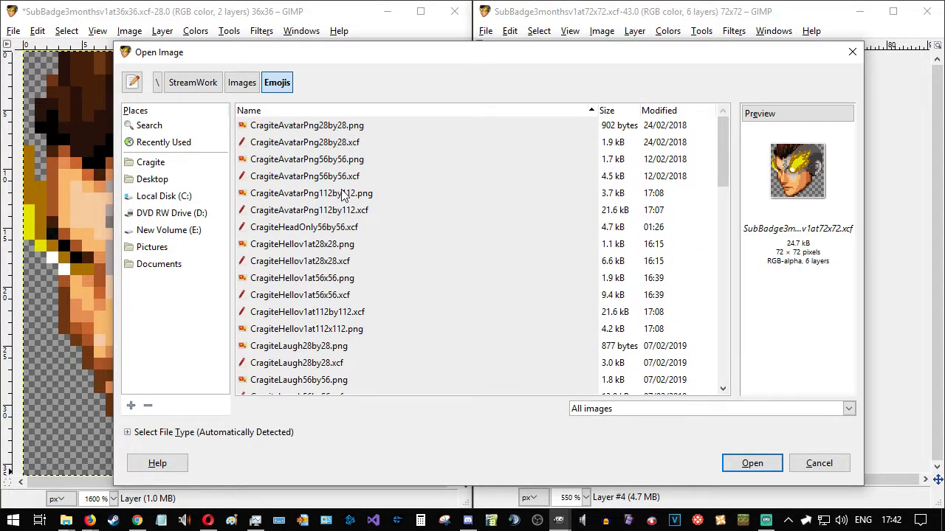
pyautogui.moveTo(723, 166); pyautogui.dragTo(724, 369)
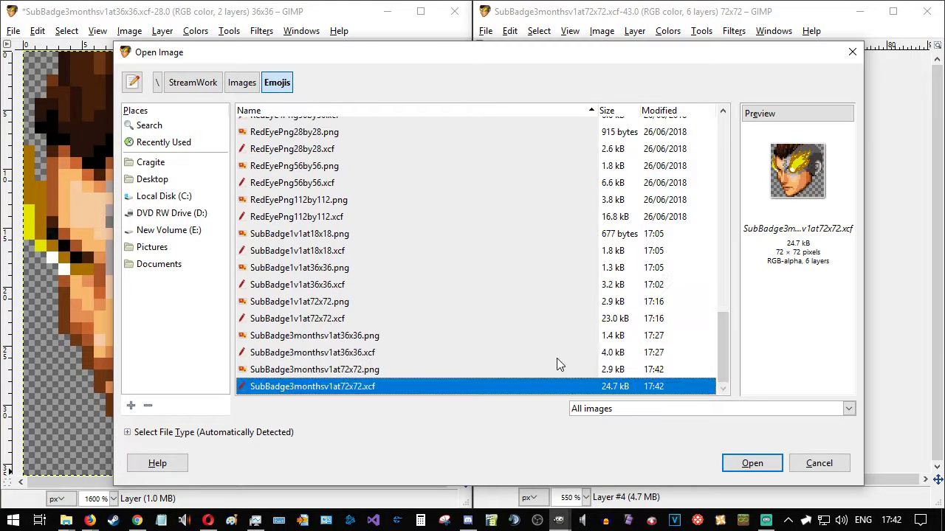
pyautogui.click(310, 251)
pyautogui.press('Return')
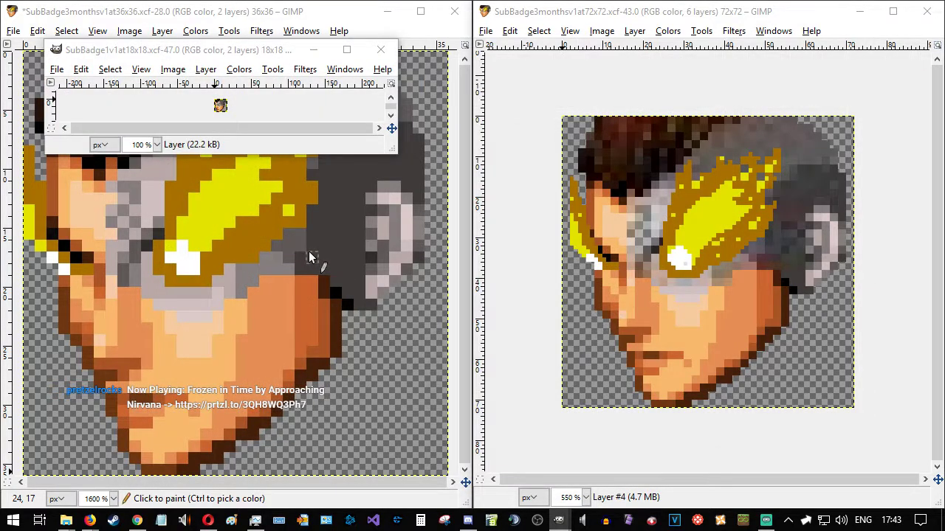
# - Arrange the 18x18 badge's window side by side with the 36x36 badge, covering the 72x72 one
pyautogui.moveTo(274, 49); pyautogui.dragTo(391, 96)
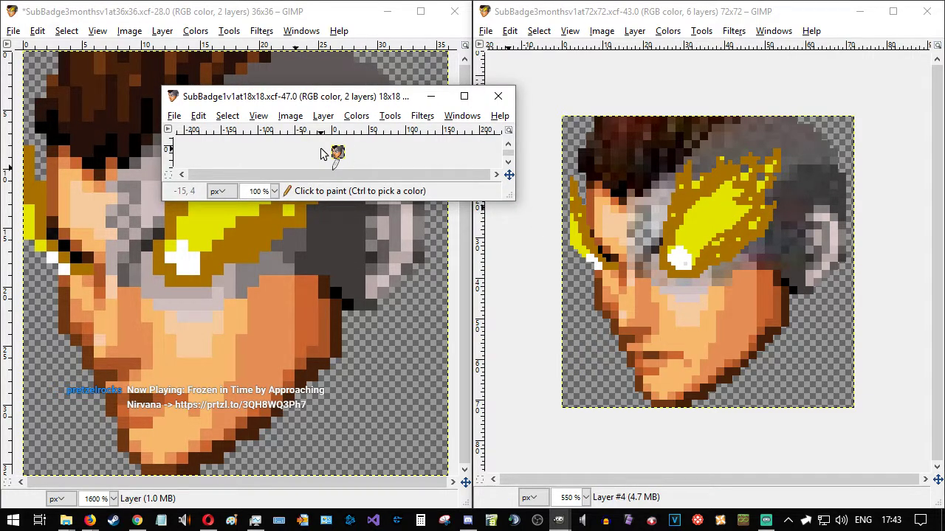
pyautogui.moveTo(381, 103); pyautogui.dragTo(465, 44)
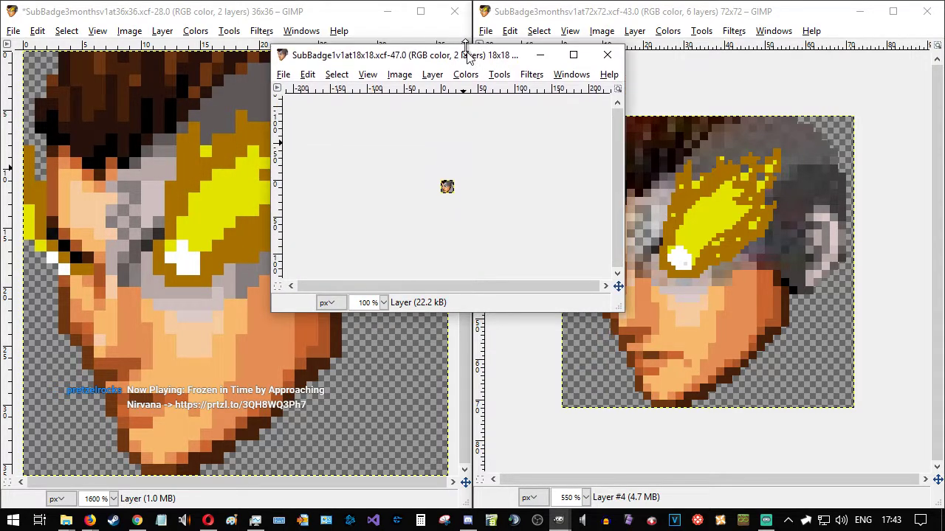
pyautogui.scroll(1, 452, 160)
pyautogui.scroll(7, 453, 166)
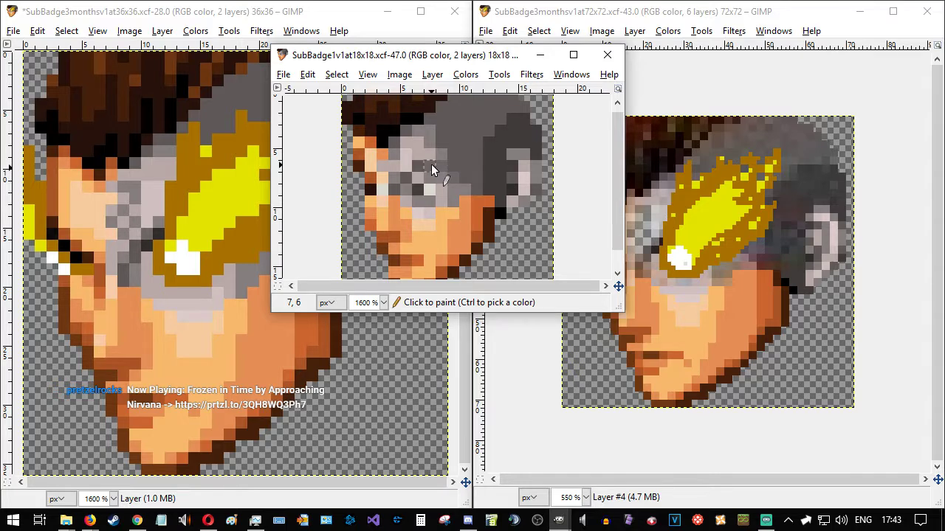
pyautogui.moveTo(420, 64); pyautogui.dragTo(650, 1)
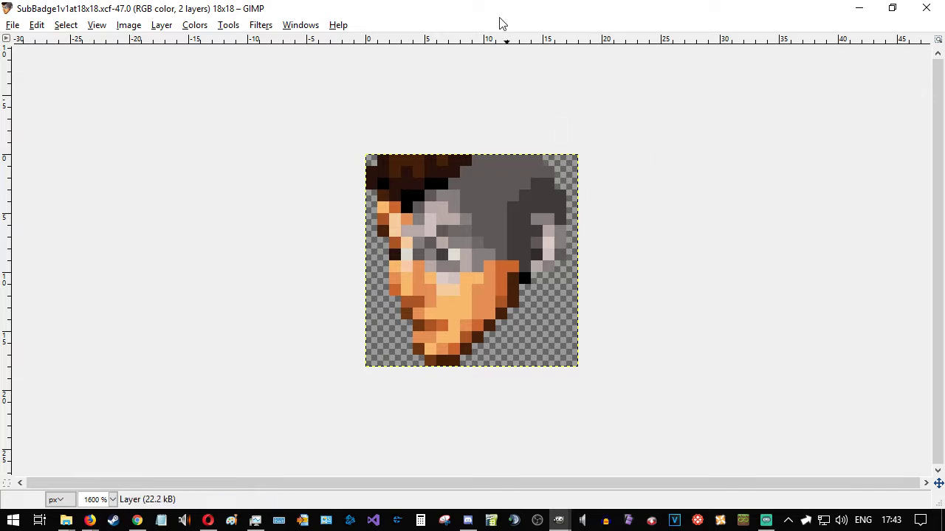
pyautogui.moveTo(514, 17); pyautogui.dragTo(553, 95)
pyautogui.press('super+Right')
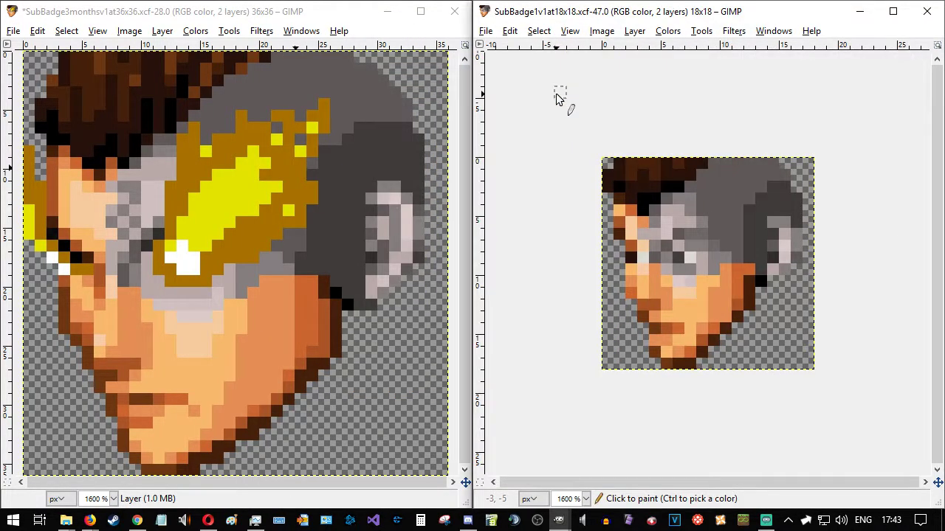
# - Set the foreground colour to white and paint over the near eye's dark pupil pixel in the 18x18 badge
pyautogui.hotkey('ctrl', 'shift', 'j')
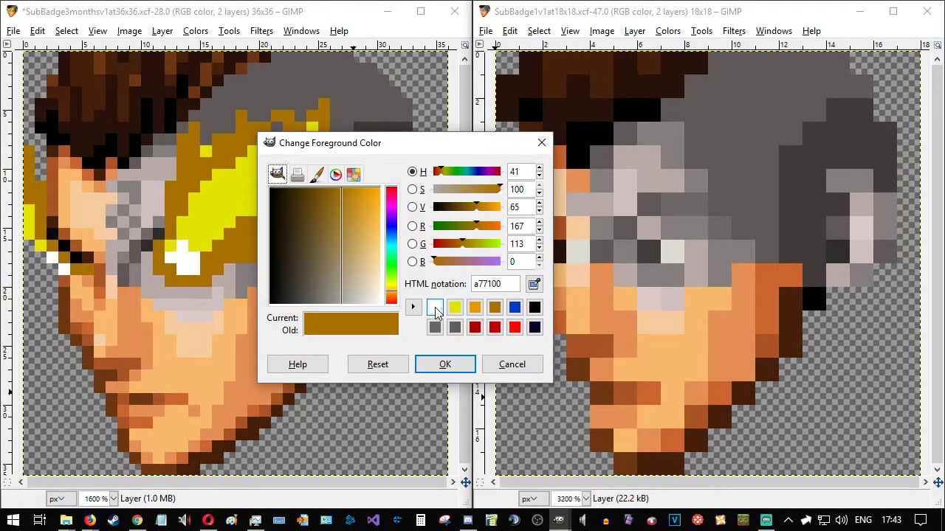
pyautogui.click(434, 307)
pyautogui.click(444, 364)
pyautogui.click(649, 255)
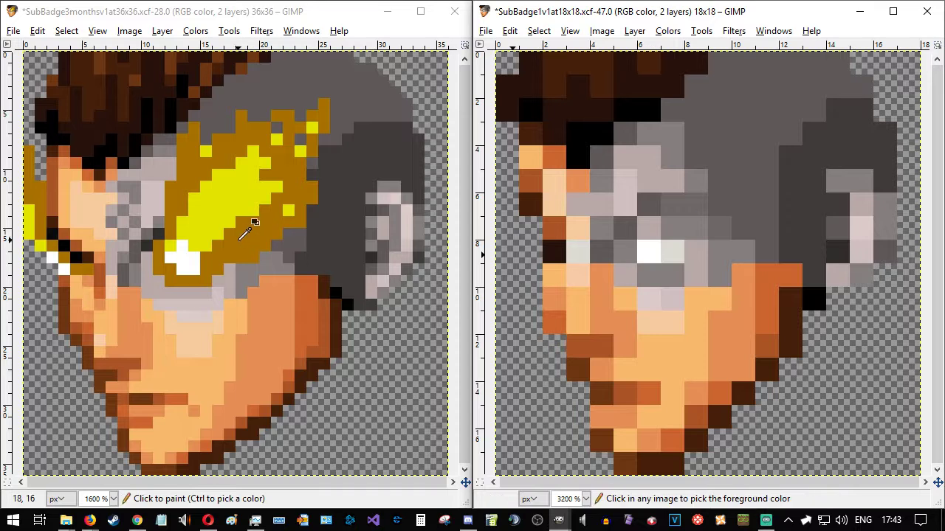
# - Sample dark gold from the 36x36 flame and paint the 18x18 flame's lower outline around the near eye and up toward the ear
pyautogui.keyDown('ctrl'); pyautogui.click(247, 226); pyautogui.keyUp('ctrl')
pyautogui.click(631, 257)
pyautogui.click(640, 273)
pyautogui.click(666, 280)
pyautogui.click(687, 271)
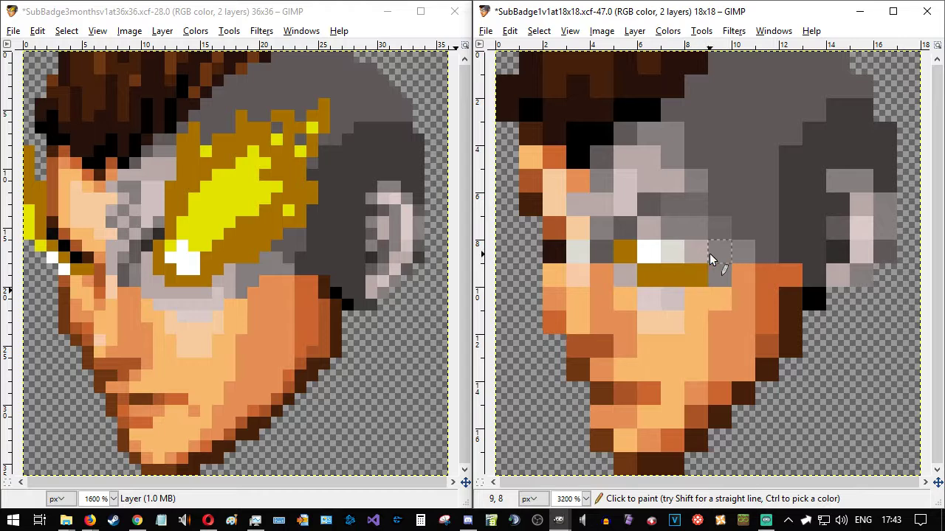
pyautogui.click(712, 252)
pyautogui.click(768, 212)
pyautogui.click(791, 205)
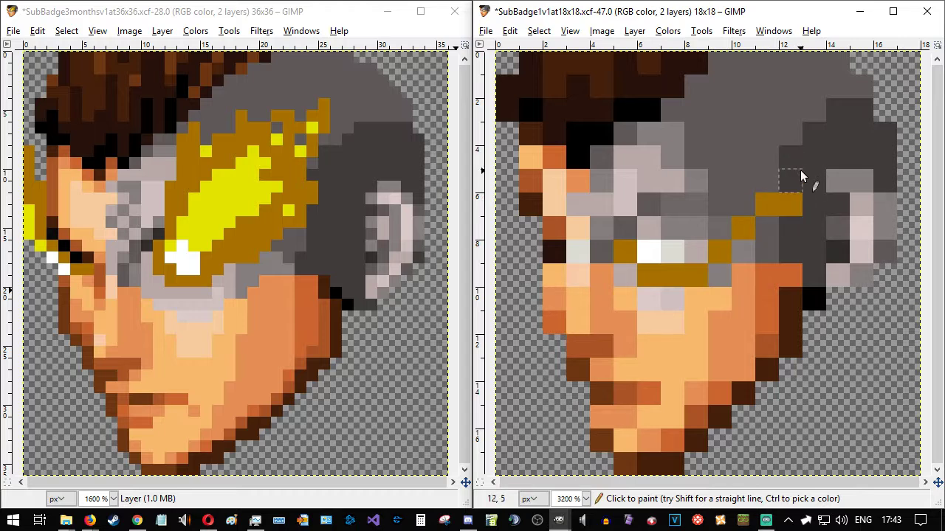
# - Continue the 18x18 flame's dark gold outline up the ear side, forming a jagged edge that ends in a tall tip
pyautogui.click(800, 170)
pyautogui.click(774, 155)
pyautogui.click(794, 135)
pyautogui.click(812, 110)
pyautogui.click(811, 88)
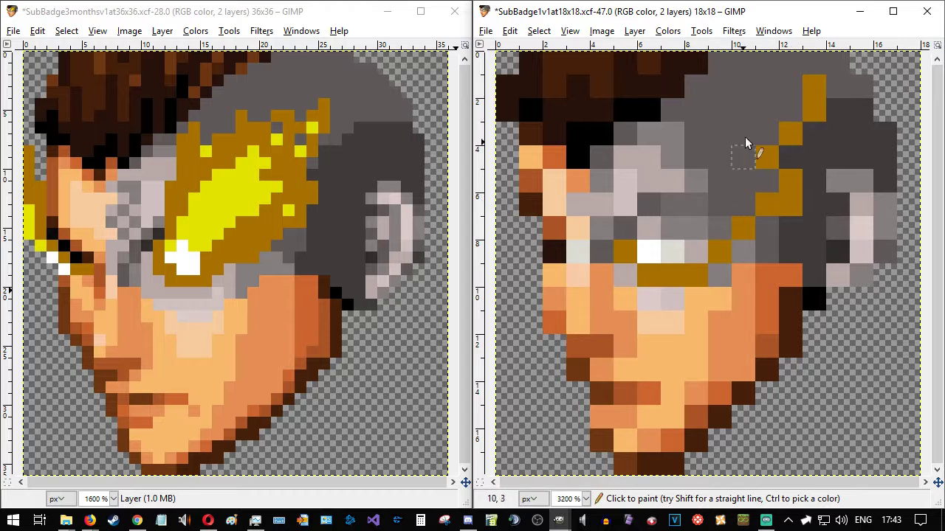
pyautogui.click(791, 110)
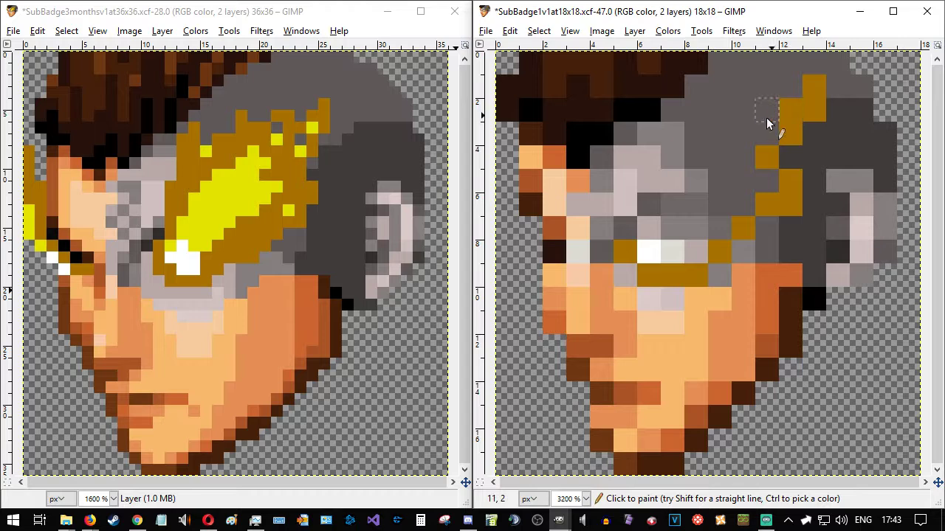
# - Paint the 18x18 flame's dark gold front edge from the near eye up to the hairline, adding a spike along its upper edge
pyautogui.click(633, 220)
pyautogui.click(648, 205)
pyautogui.click(655, 180)
pyautogui.click(667, 158)
pyautogui.click(672, 134)
pyautogui.click(686, 110)
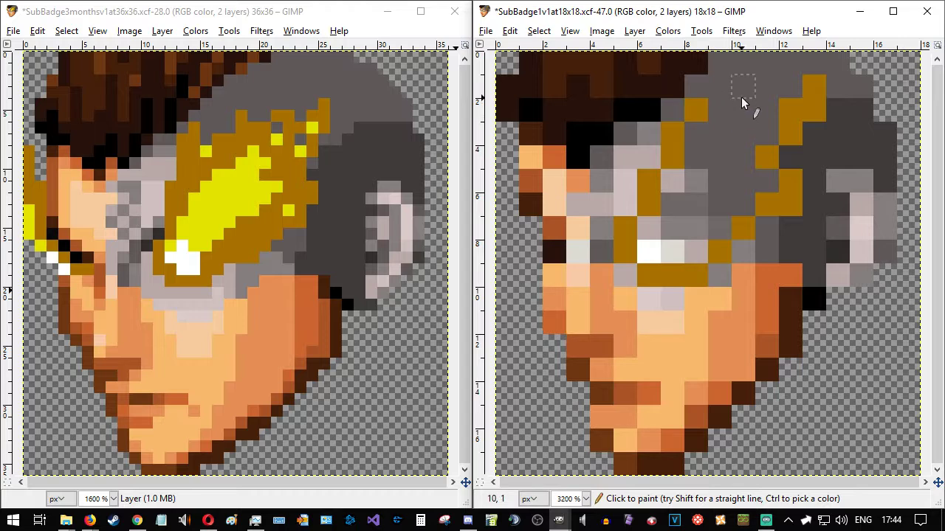
pyautogui.moveTo(741, 97)
pyautogui.mouseDown()
pyautogui.moveTo(745, 133)
pyautogui.moveTo(723, 139)
pyautogui.mouseUp()
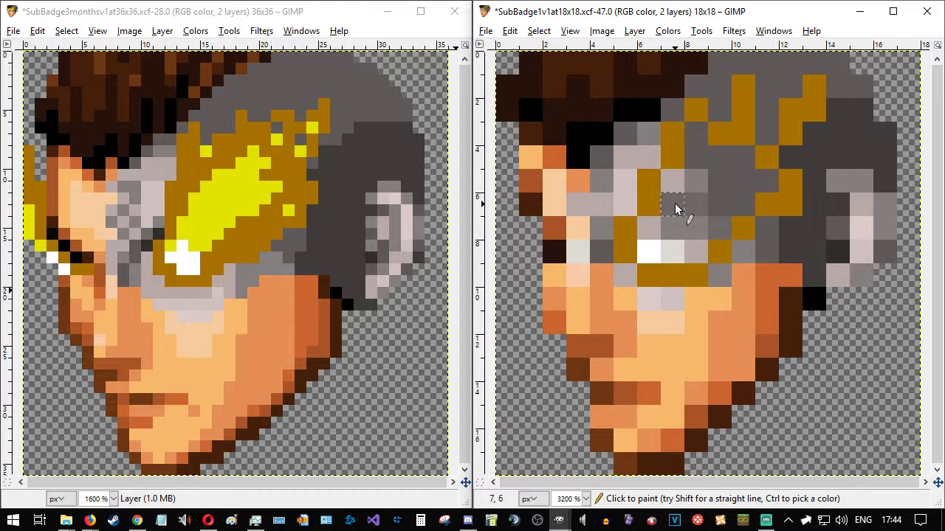
# - Fill the interior of the near eye's flame in the 18x18 badge with dark gold, keeping the white eye pixel
pyautogui.moveTo(672, 220)
pyautogui.mouseDown()
pyautogui.moveTo(651, 222)
pyautogui.moveTo(686, 223)
pyautogui.moveTo(684, 249)
pyautogui.mouseUp()
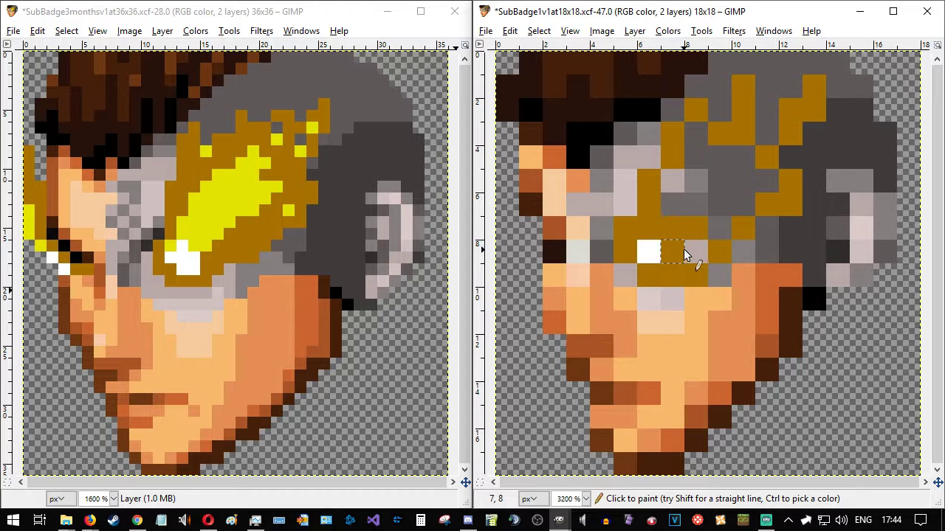
pyautogui.click(692, 253)
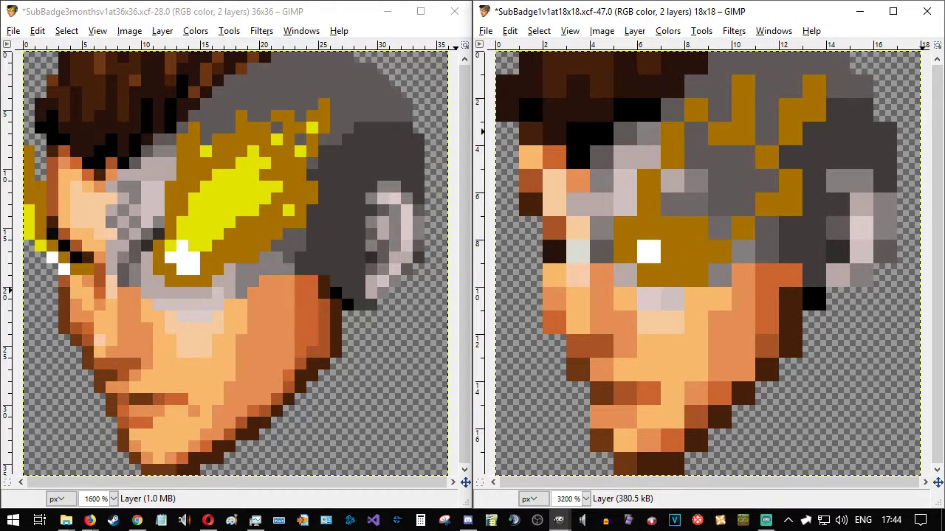
pyautogui.click(721, 169)
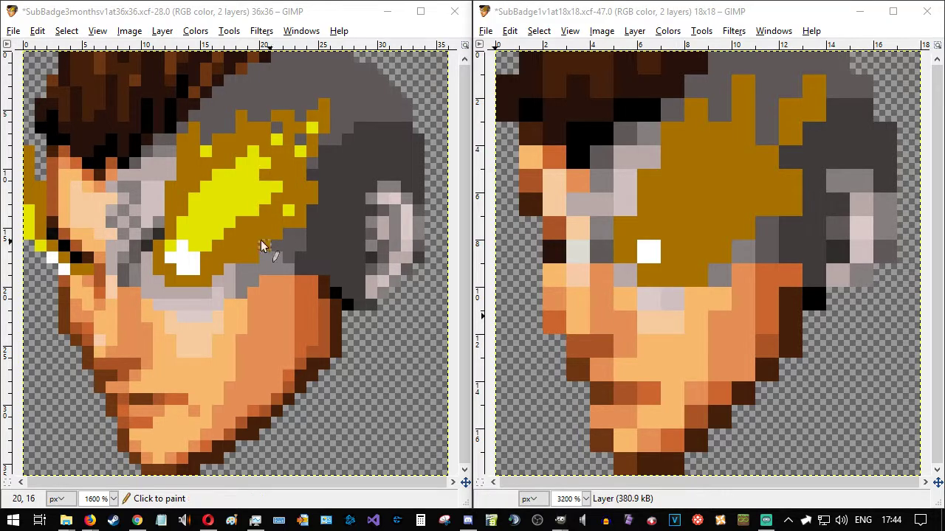
# - Sample bright yellow from the 36x36 flame and paint the 18x18 flame's core, rising diagonally from the near eye's white pixel
pyautogui.keyDown('ctrl'); pyautogui.click(217, 211); pyautogui.keyUp('ctrl')
pyautogui.moveTo(652, 230)
pyautogui.mouseDown()
pyautogui.moveTo(676, 249)
pyautogui.moveTo(697, 233)
pyautogui.mouseUp()
pyautogui.moveTo(719, 201)
pyautogui.mouseDown()
pyautogui.moveTo(687, 200)
pyautogui.moveTo(696, 182)
pyautogui.mouseUp()
pyautogui.click(721, 177)
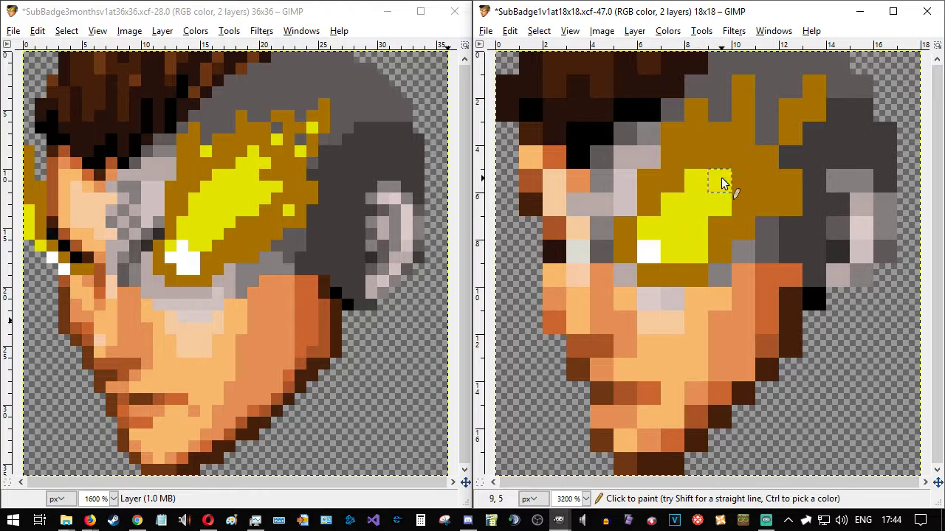
# - Add three separate bright yellow spark pixels near the 18x18 flame's upper and ear-side edges, and check the badge at small size
pyautogui.click(773, 135)
pyautogui.click(703, 130)
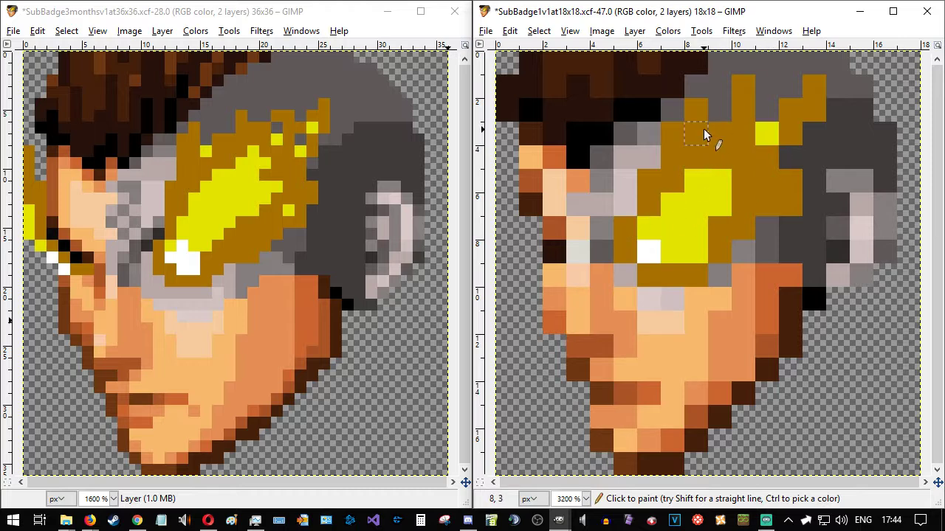
pyautogui.click(760, 181)
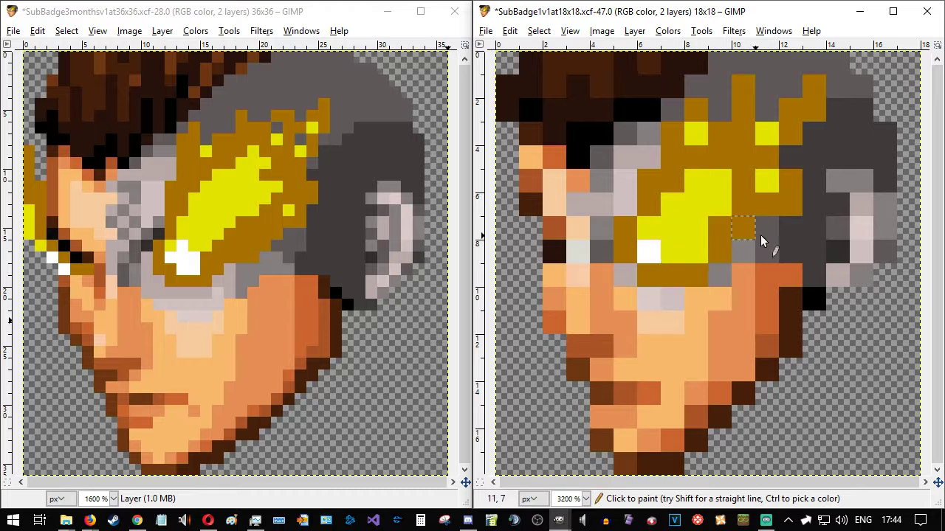
pyautogui.scroll(-1, 758, 247)
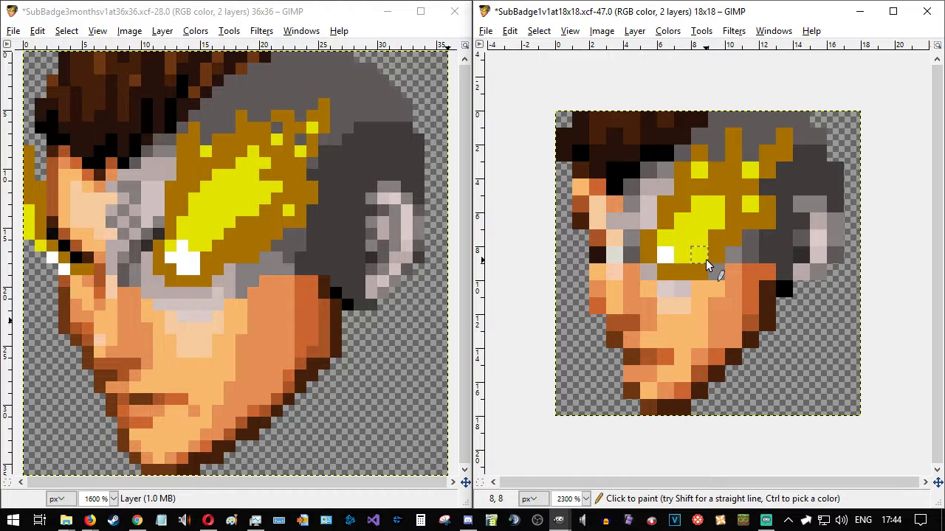
pyautogui.scroll(-1, 755, 311)
pyautogui.scroll(-6, 753, 312)
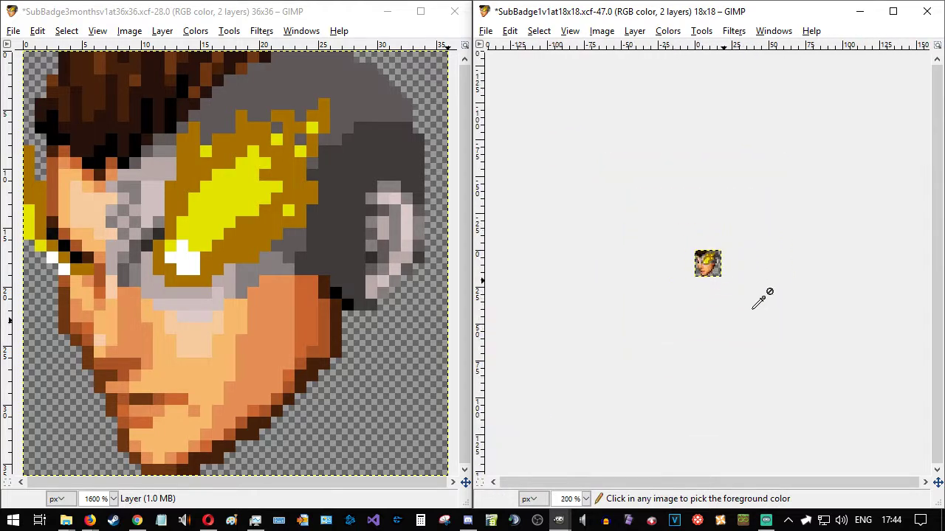
pyautogui.scroll(-1, 753, 309)
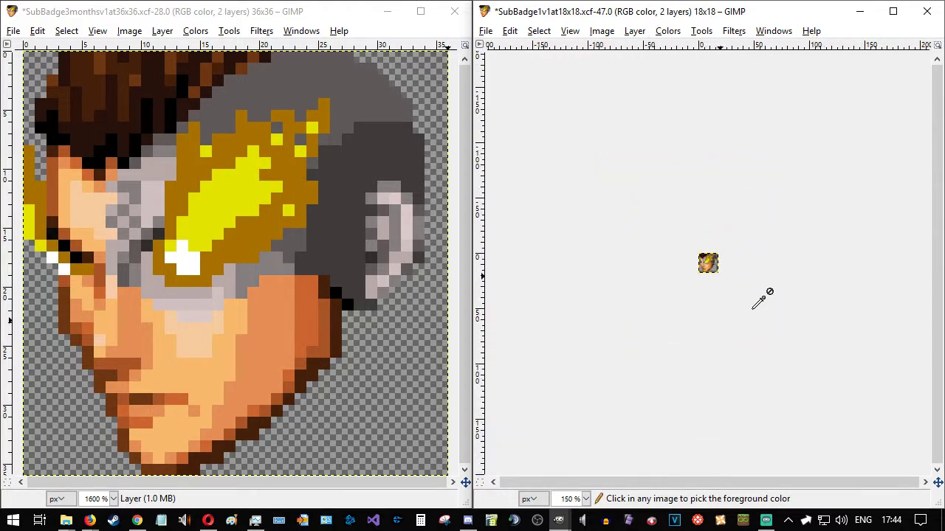
pyautogui.scroll(7, 764, 274)
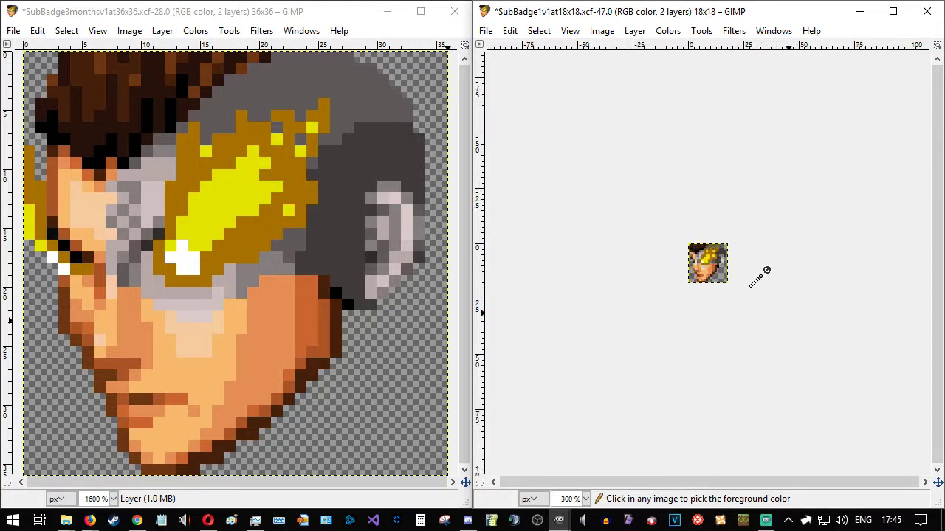
pyautogui.scroll(1, 754, 282)
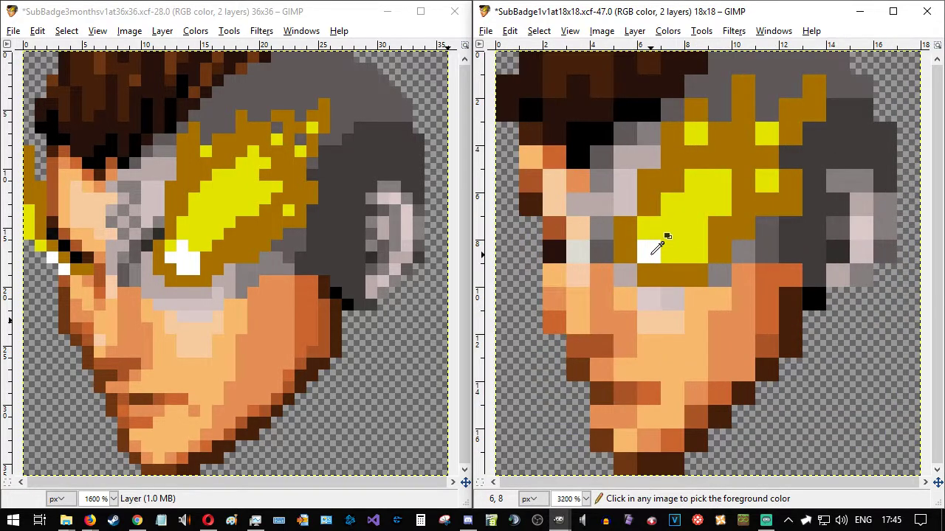
# - Paint the far eye's dark pixel white and outline its flame with sampled dark gold, stepping diagonally up to the canvas edge
pyautogui.keyDown('ctrl'); pyautogui.click(651, 254); pyautogui.keyUp('ctrl')
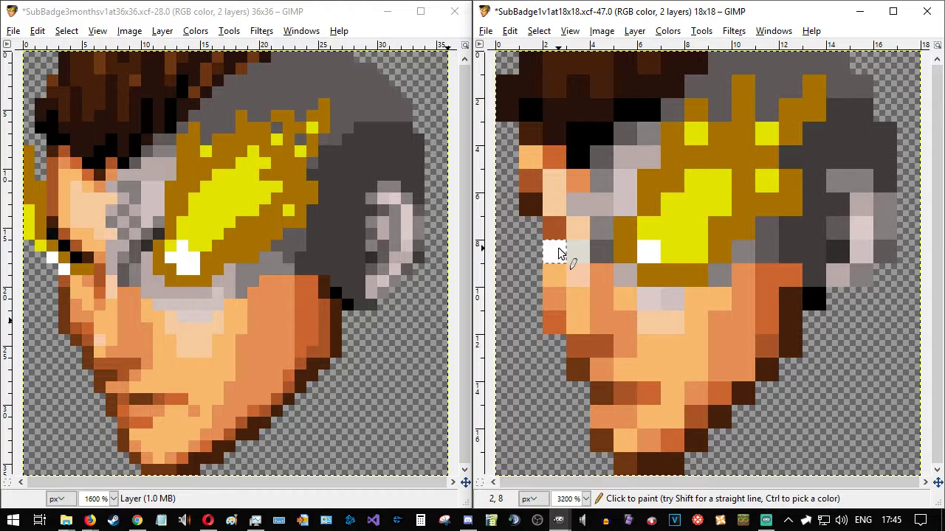
pyautogui.press('ctrl')
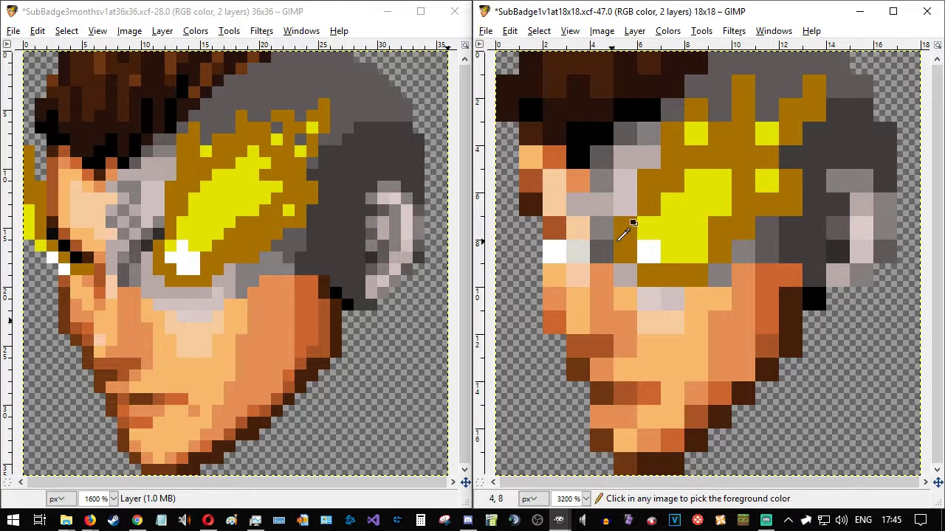
pyautogui.keyDown('ctrl'); pyautogui.click(634, 238); pyautogui.keyUp('ctrl')
pyautogui.click(572, 251)
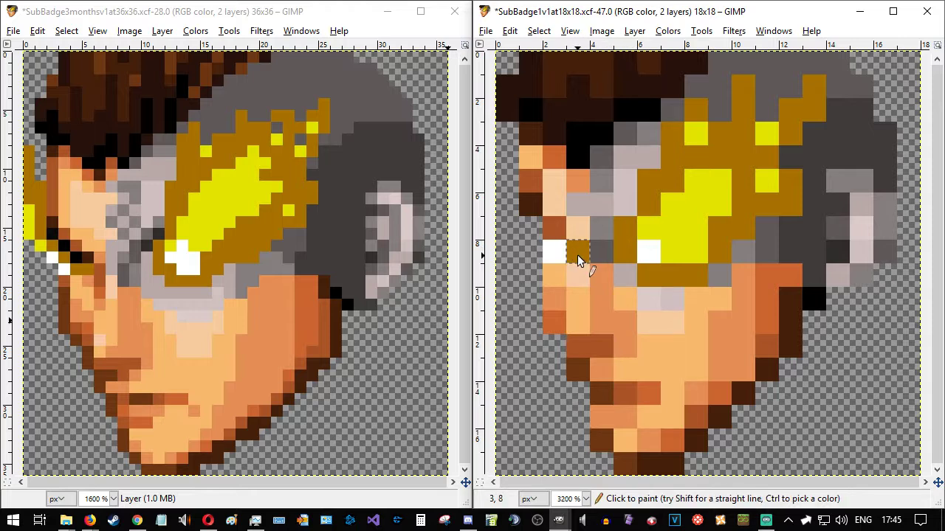
pyautogui.click(555, 227)
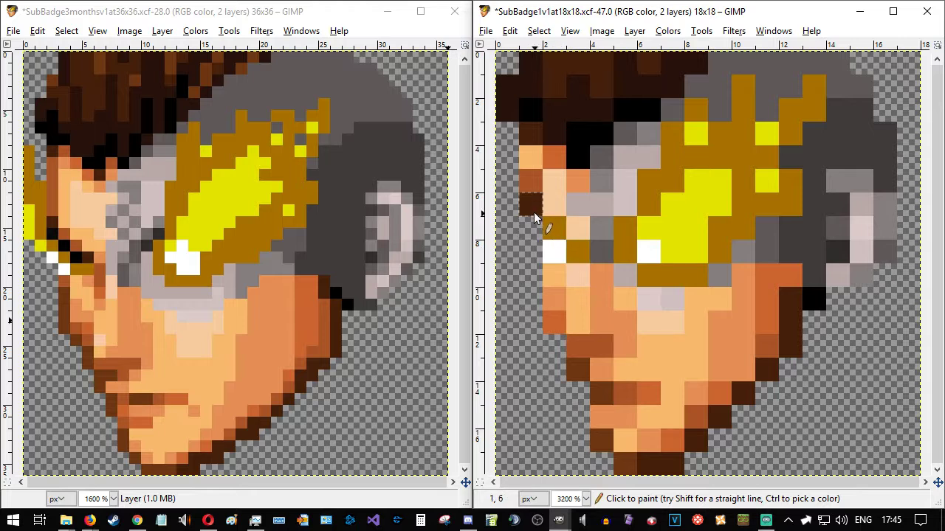
pyautogui.click(533, 209)
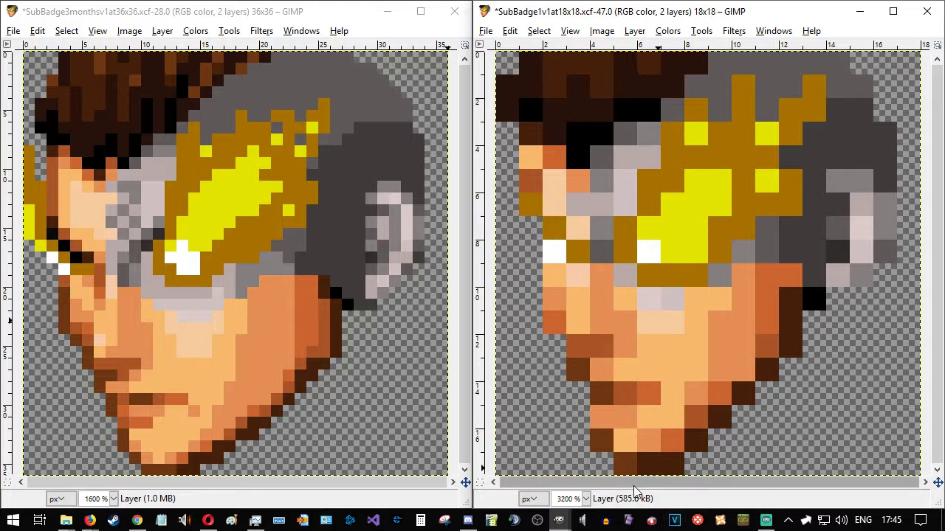
pyautogui.click(509, 177)
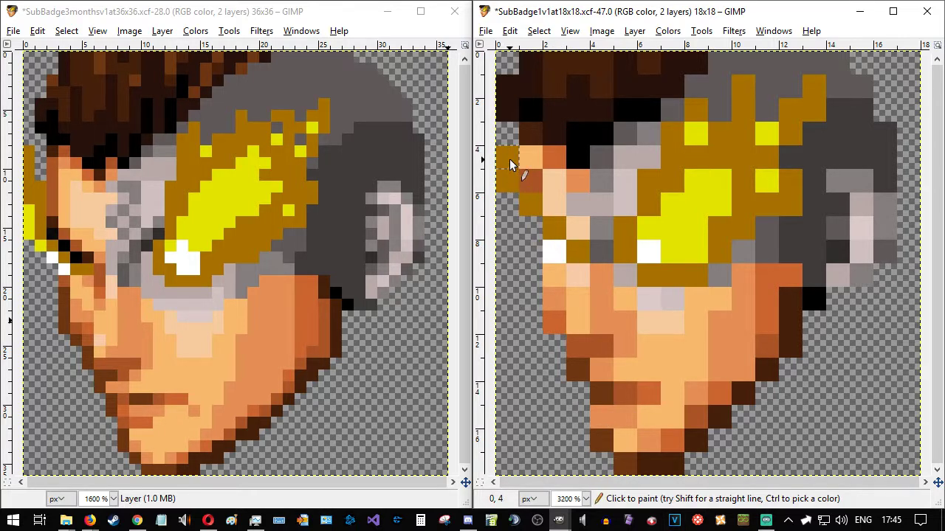
# - Fill the far eye's flame beneath its outline with sampled bright yellow, and paint the pixel beside the white eye white
pyautogui.keyDown('ctrl'); pyautogui.click(675, 210); pyautogui.keyUp('ctrl')
pyautogui.click(532, 228)
pyautogui.click(511, 209)
pyautogui.click(509, 229)
pyautogui.click(532, 248)
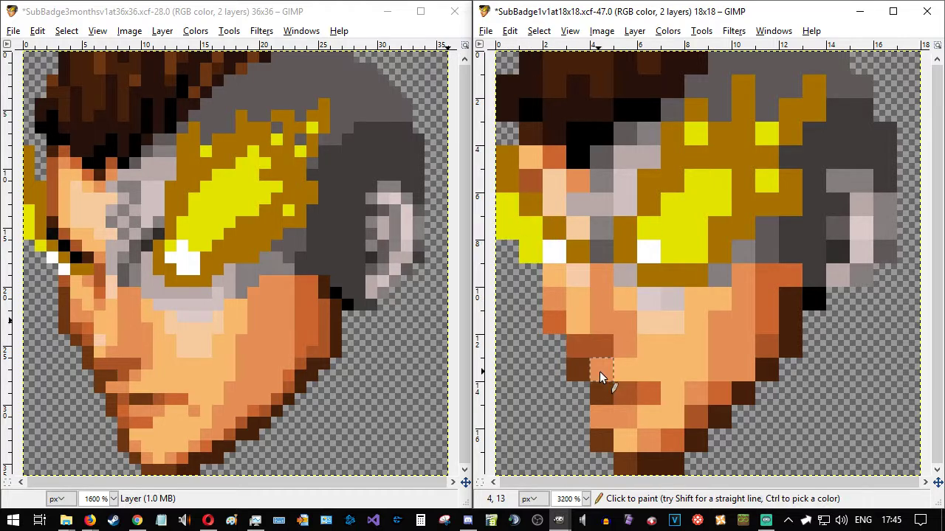
pyautogui.keyDown('ctrl'); pyautogui.click(652, 247); pyautogui.keyUp('ctrl')
pyautogui.click(526, 252)
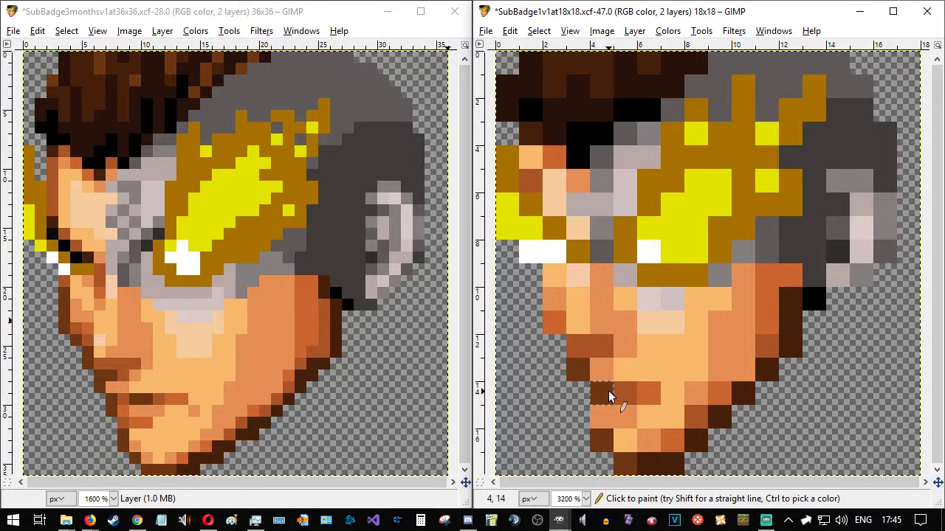
# - Select the far eye's outer corner in the 18x18 badge and remove the extra white pixel outside the face
pyautogui.click(585, 337)
pyautogui.scroll(-3, 712, 332)
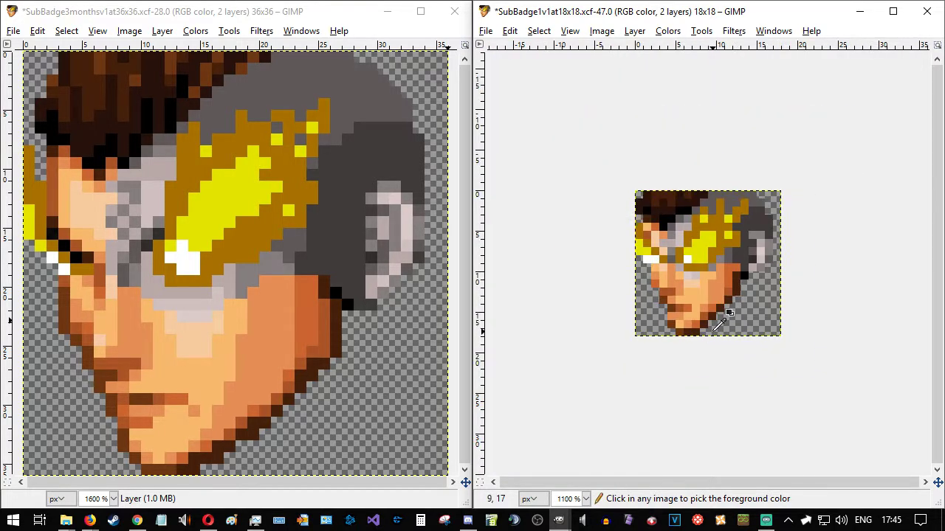
pyautogui.scroll(1, 713, 333)
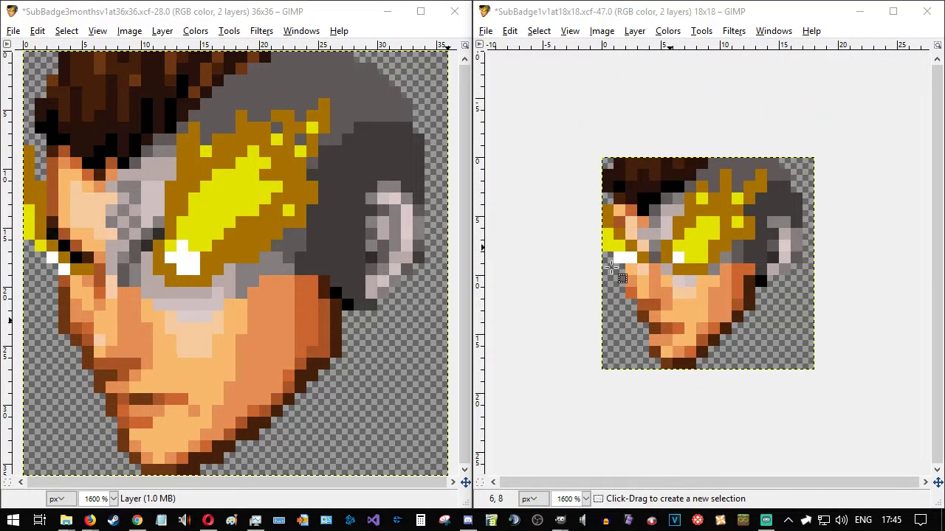
pyautogui.moveTo(615, 265); pyautogui.dragTo(595, 242)
pyautogui.click(565, 266)
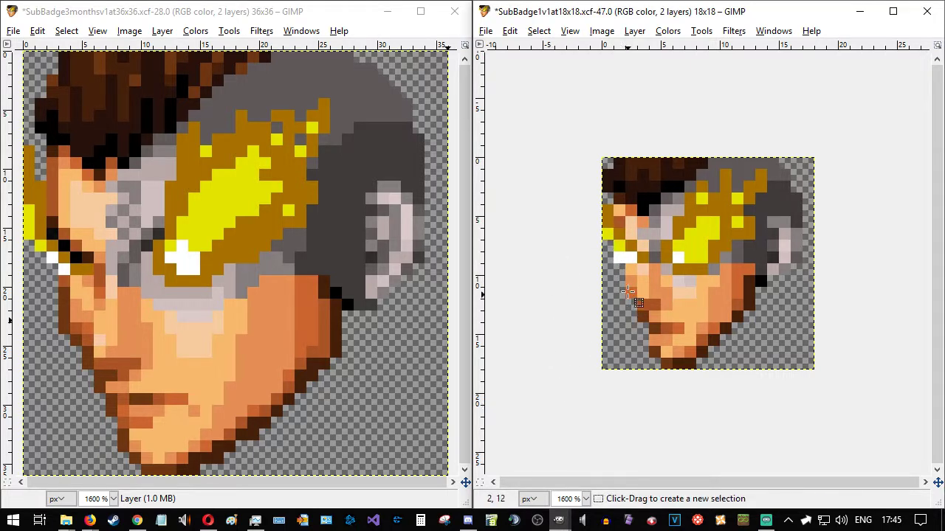
pyautogui.moveTo(634, 285); pyautogui.dragTo(604, 241)
pyautogui.click(514, 266)
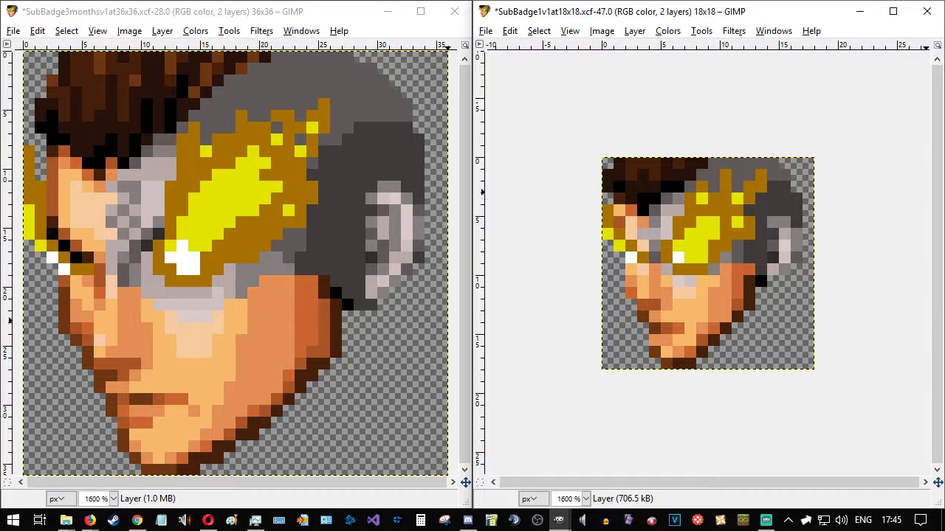
# - Try enlarging the near eye's white glow to a two-by-two pixel block in the 18x18 badge
pyautogui.press('n')
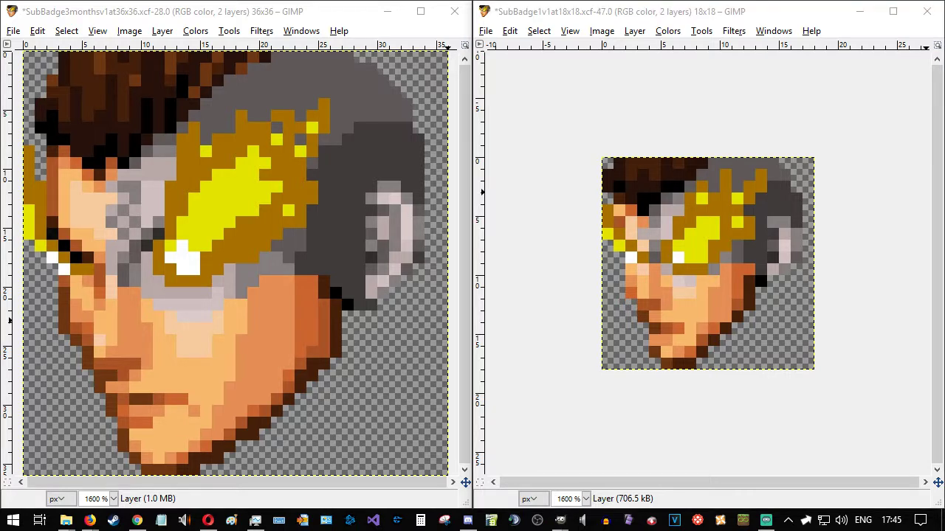
pyautogui.click(685, 257)
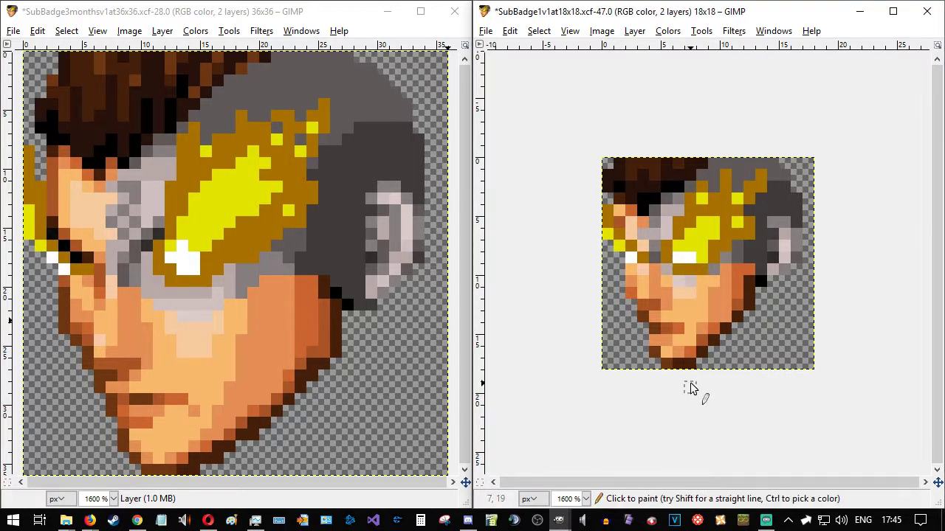
pyautogui.click(691, 246)
pyautogui.hotkey('ctrl', 'z')
pyautogui.click(677, 246)
pyautogui.click(690, 246)
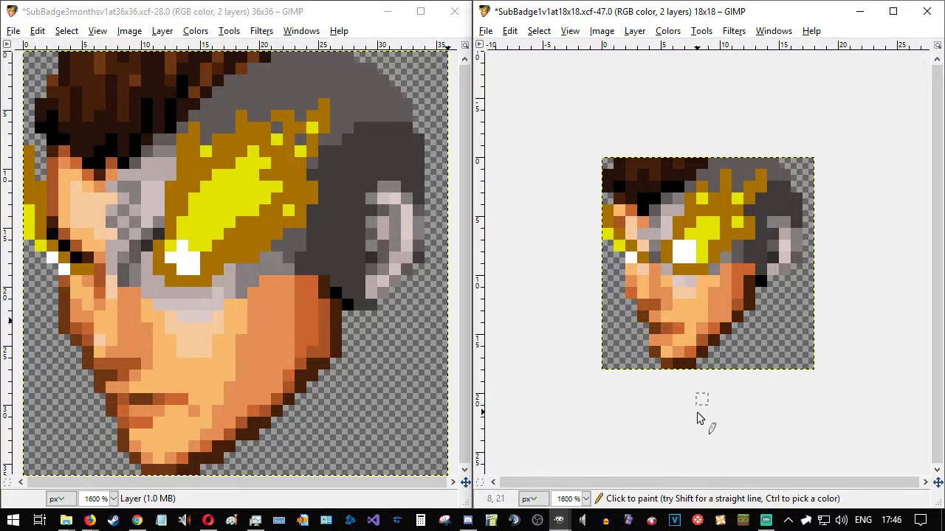
pyautogui.hotkey('ctrl', 'z')
pyautogui.hotkey('ctrl', 'z')
pyautogui.hotkey('ctrl', 'z')
# - Paint one white pixel diagonally above the near eye's white pixel, toward the ear, and check the badge at small size
pyautogui.click(691, 251)
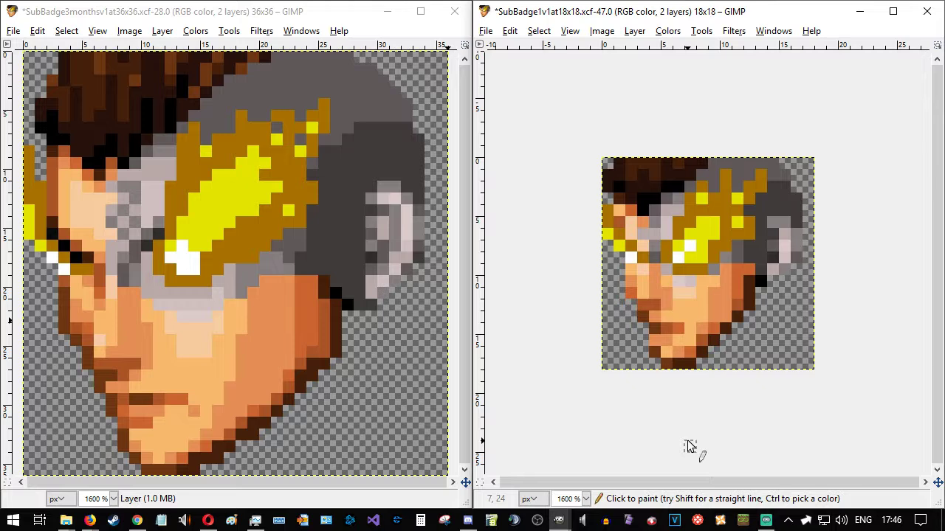
pyautogui.keyDown('ctrl'); pyautogui.scroll(-3, 688, 418); pyautogui.keyUp('ctrl')
pyautogui.keyDown('ctrl'); pyautogui.scroll(-2, 688, 418); pyautogui.keyUp('ctrl')
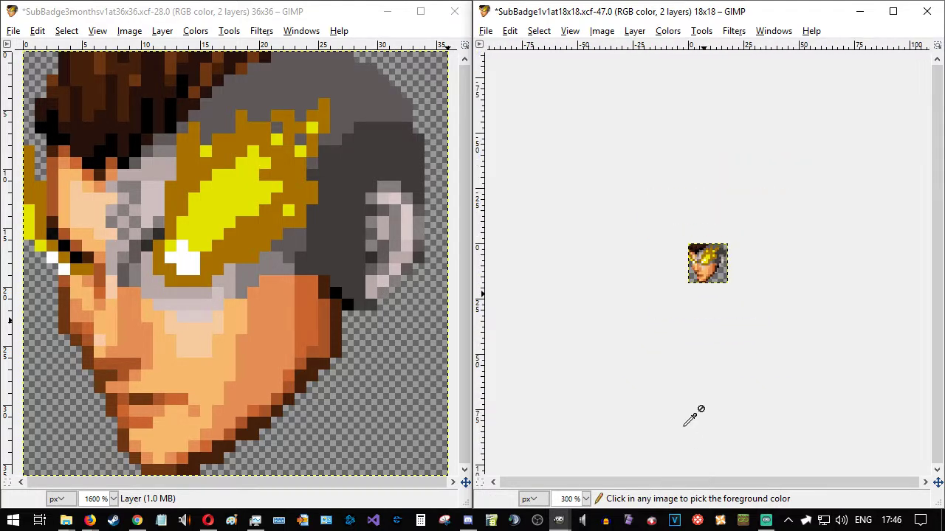
pyautogui.keyDown('ctrl'); pyautogui.scroll(-2, 689, 419); pyautogui.keyUp('ctrl')
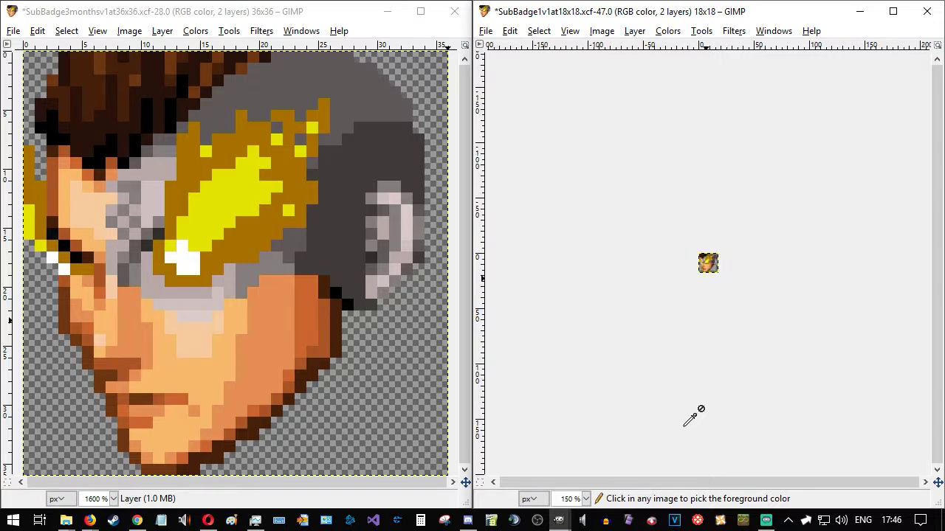
pyautogui.keyDown('ctrl'); pyautogui.scroll(-1, 689, 420); pyautogui.keyUp('ctrl')
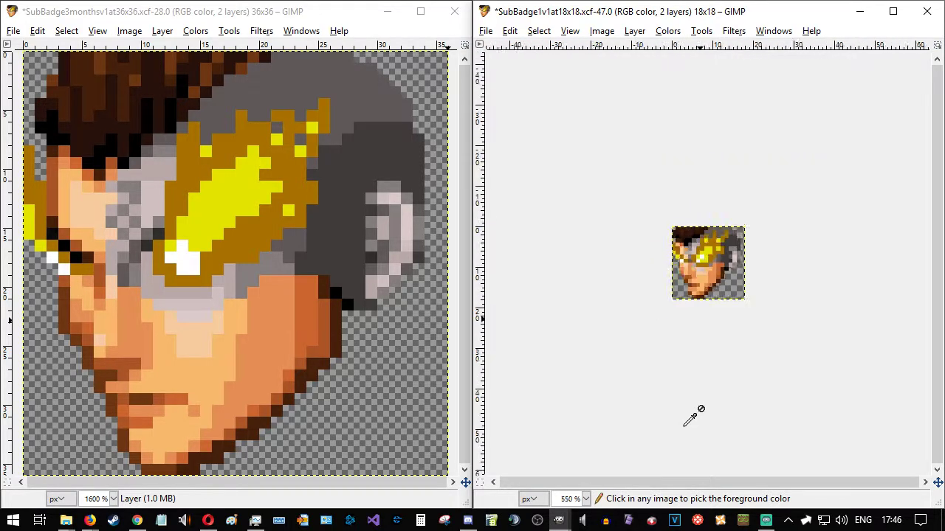
pyautogui.keyDown('ctrl'); pyautogui.scroll(1, 717, 277); pyautogui.keyUp('ctrl')
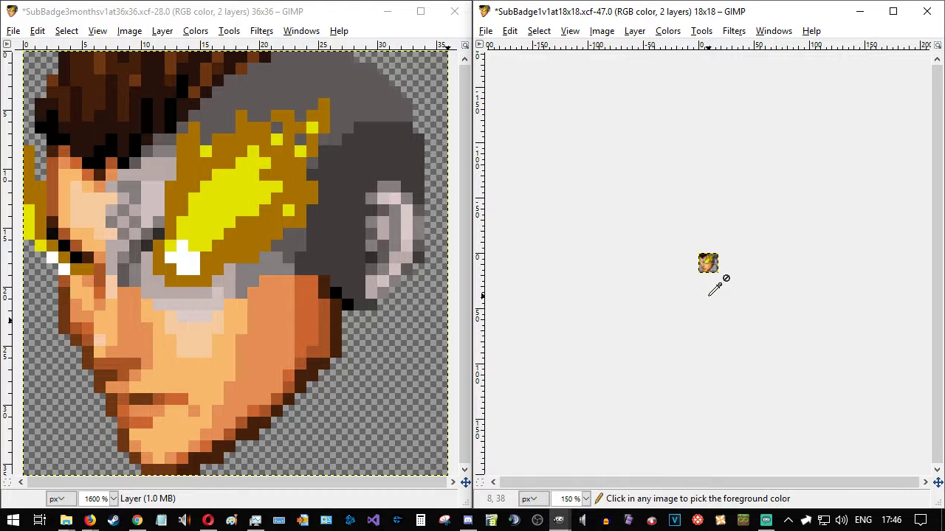
pyautogui.keyDown('ctrl'); pyautogui.scroll(2, 728, 311); pyautogui.keyUp('ctrl')
pyautogui.keyDown('ctrl'); pyautogui.scroll(3, 728, 311); pyautogui.keyUp('ctrl')
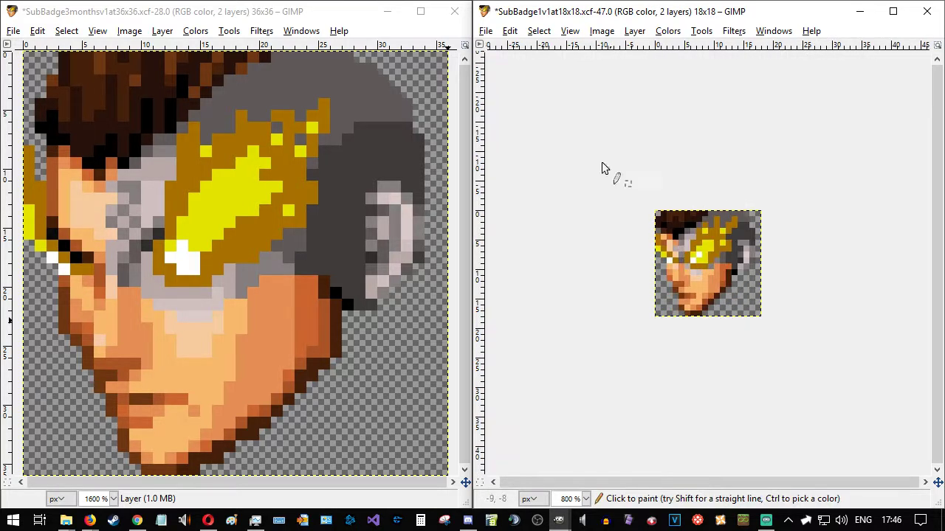
# - Save the 18x18 badge image as a separate file named SubBadge3monthsv1at18x18.xcf in the Emojis folder
pyautogui.click(487, 31)
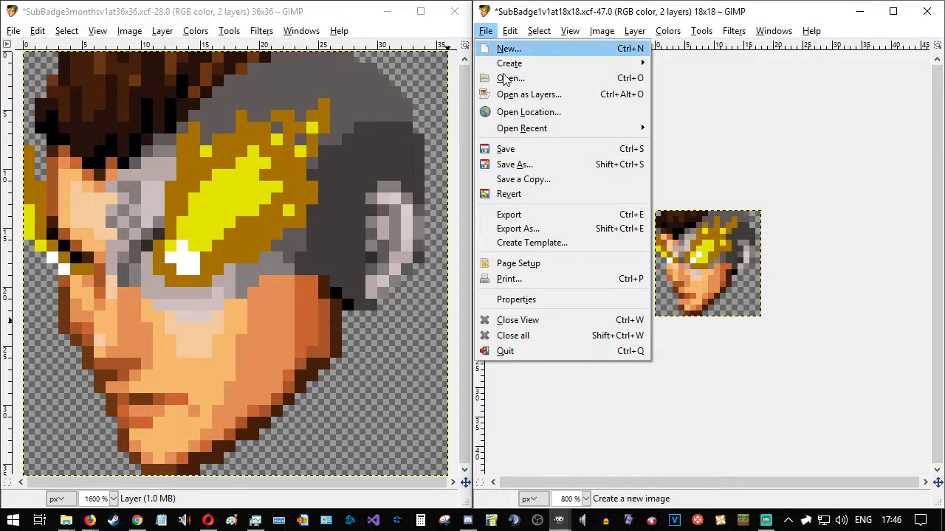
pyautogui.click(516, 164)
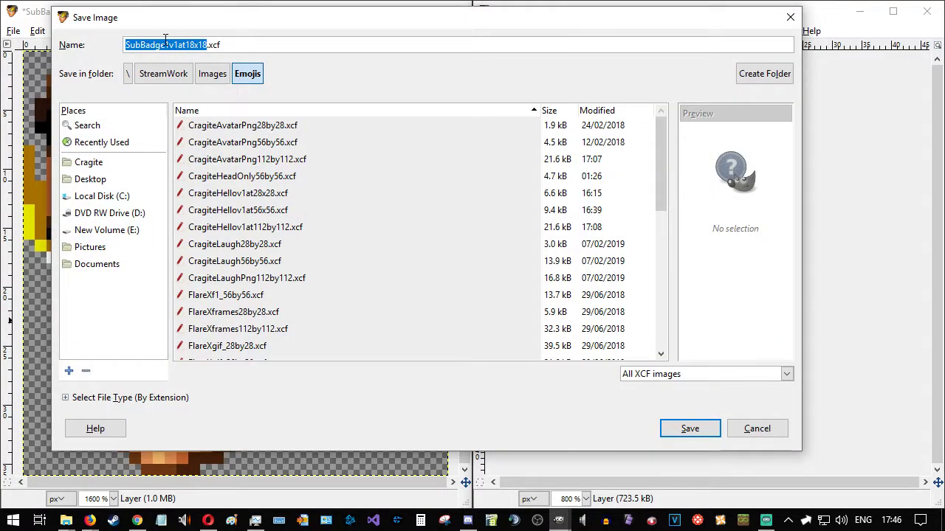
pyautogui.click(165, 45)
pyautogui.hotkey('shift', 'Right')
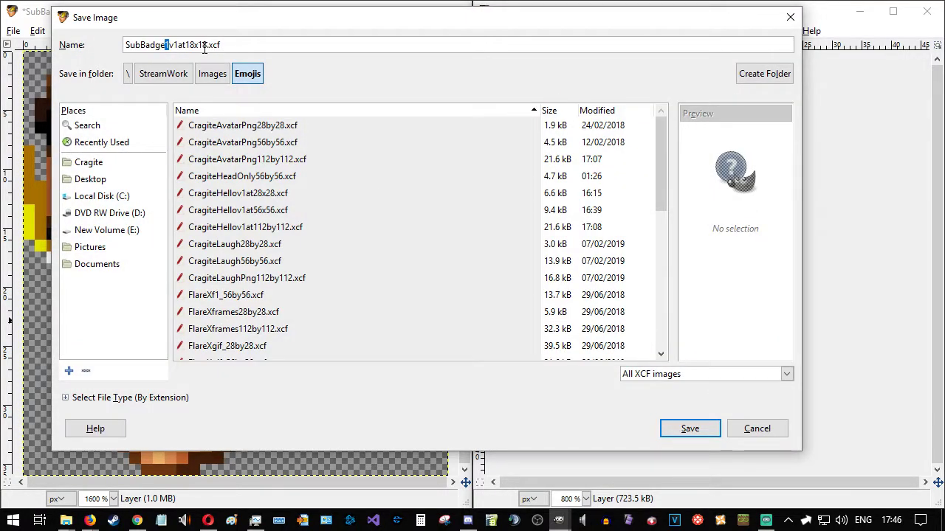
pyautogui.write('3months')
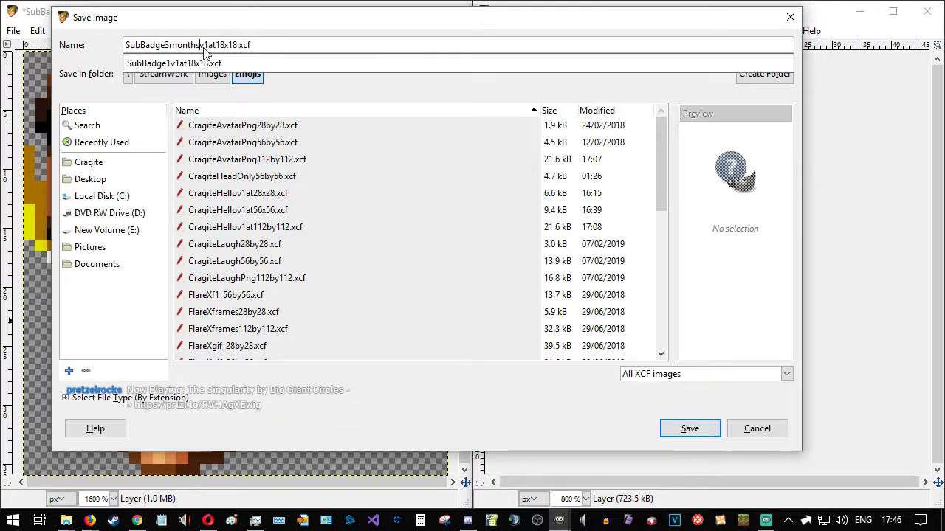
pyautogui.press('Return')
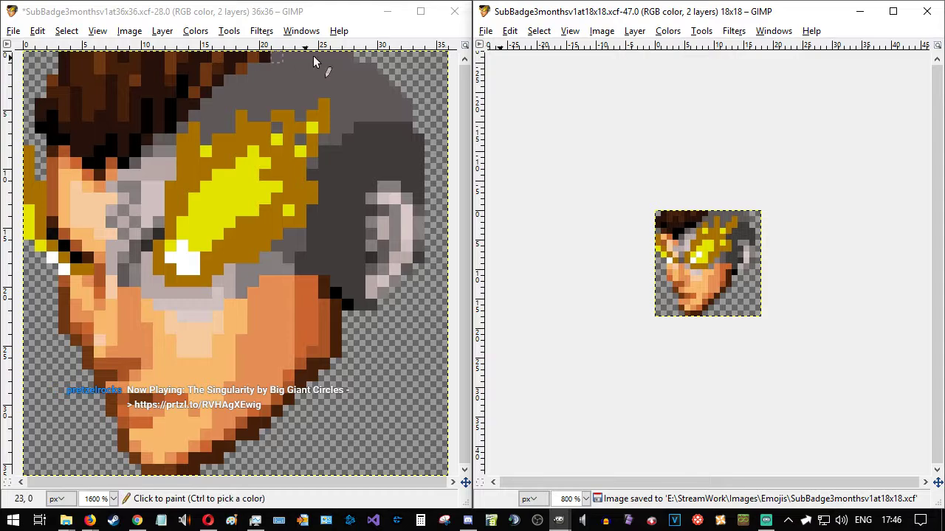
# - Export the 18x18 badge as SubBadge3monthsv1at18x18.png to the Emojis folder with the default PNG options
pyautogui.click(492, 35)
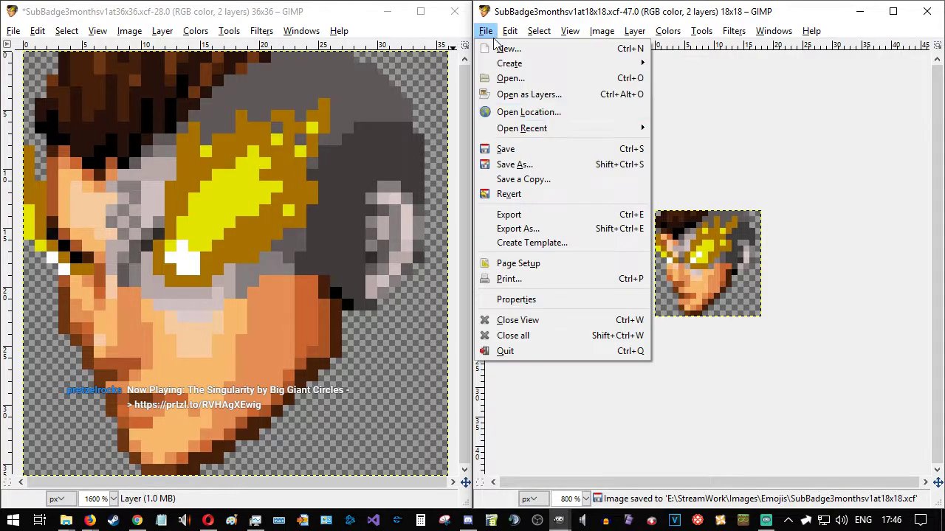
pyautogui.click(527, 215)
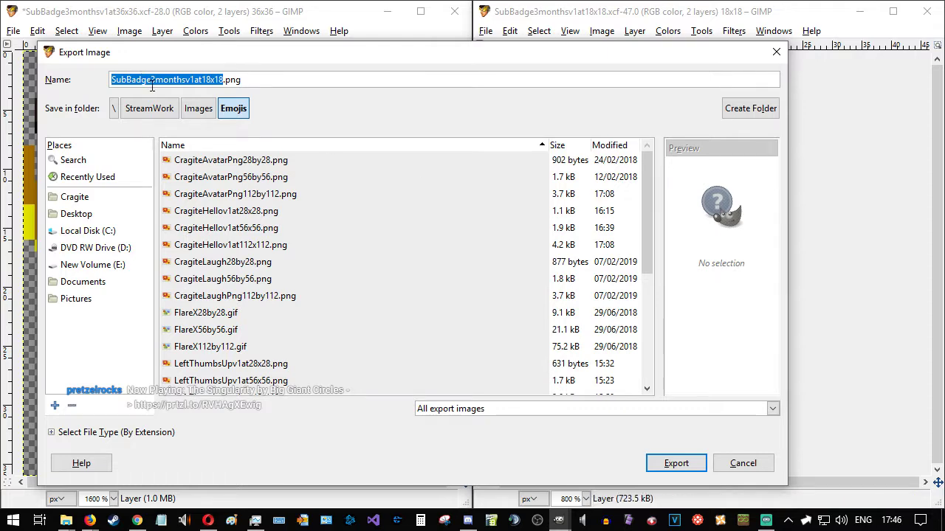
pyautogui.press('Return')
pyautogui.press('Return')
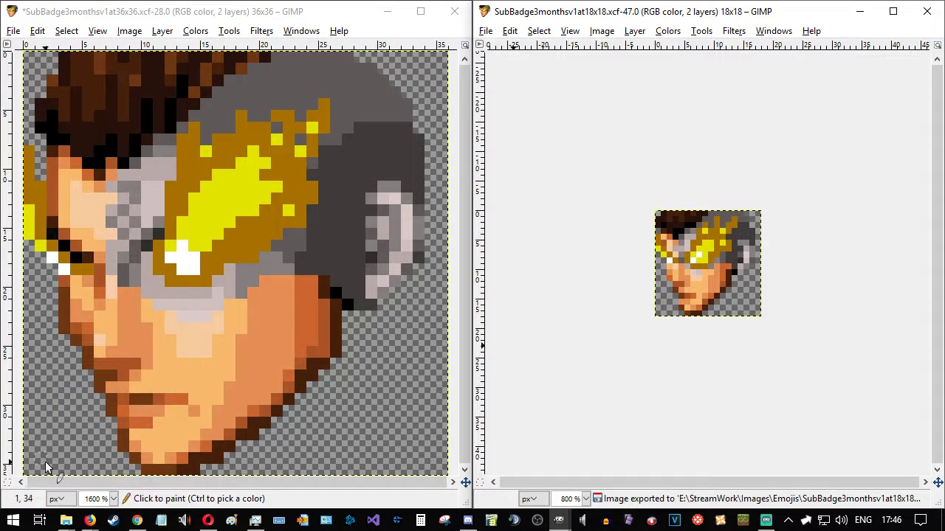
# - Switch to Twitch's Loyalty Badges page in Firefox and choose the 3-Month badge for management
pyautogui.click(89, 520)
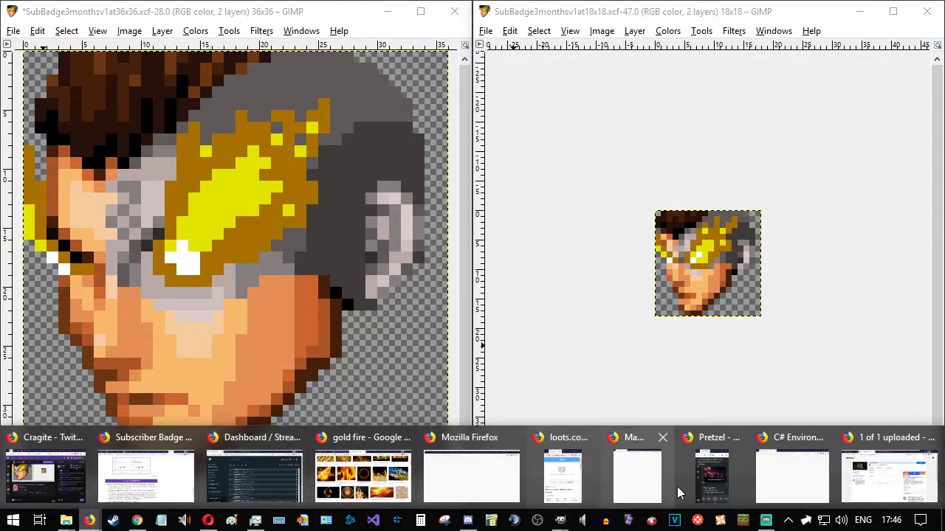
pyautogui.click(365, 473)
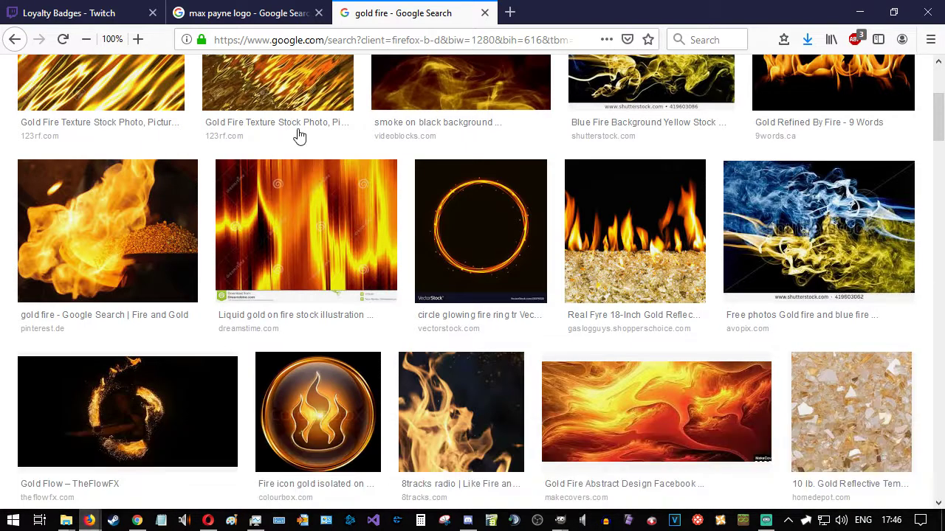
pyautogui.click(82, 12)
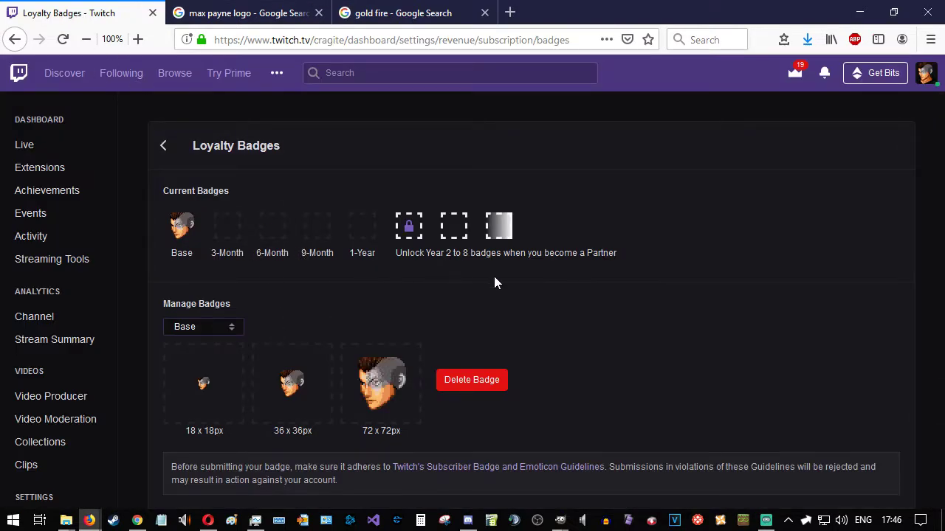
pyautogui.scroll(-2, 299, 266)
pyautogui.click(194, 244)
pyautogui.click(201, 281)
# - Upload SubBadge3monthsv1at18x18 and SubBadge3monthsv1at36x36 as the 18 x 18px and 36 x 36px images of the 3-Month badge
pyautogui.click(215, 298)
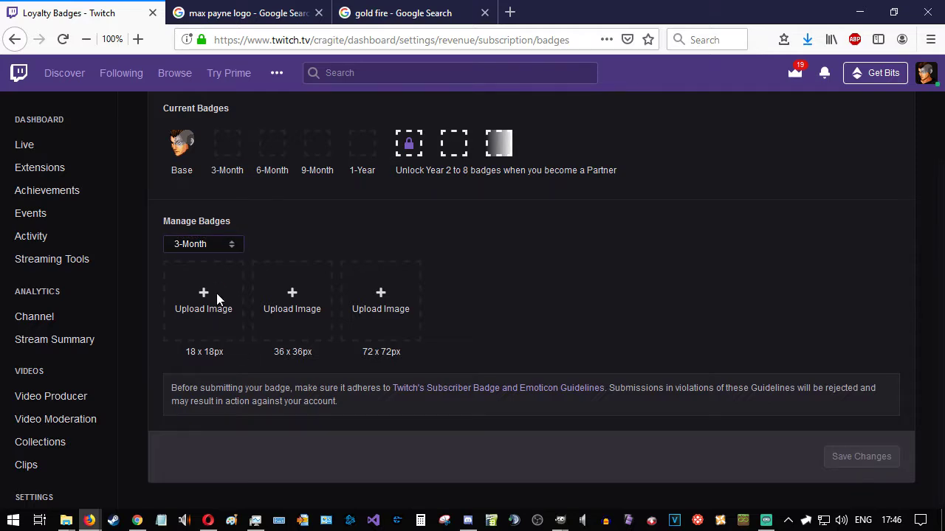
pyautogui.scroll(-1, 295, 325)
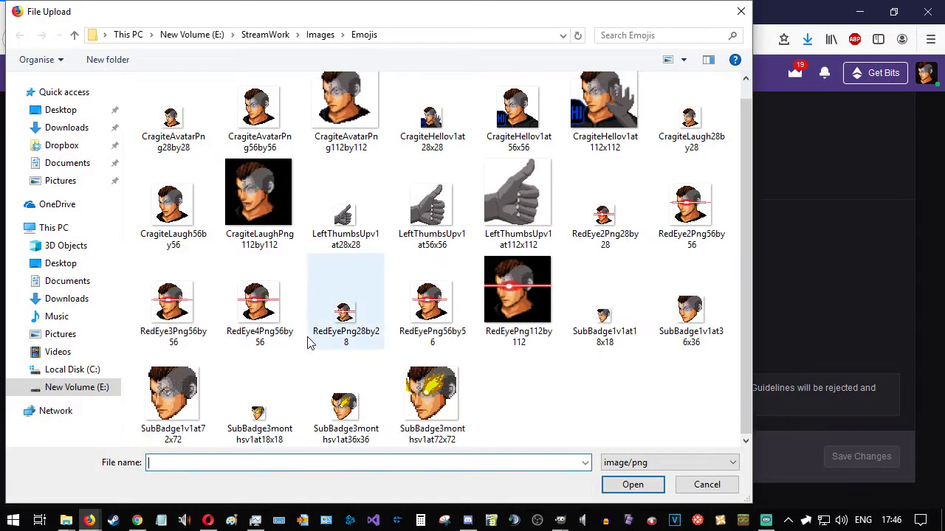
pyautogui.click(259, 415)
pyautogui.click(652, 480)
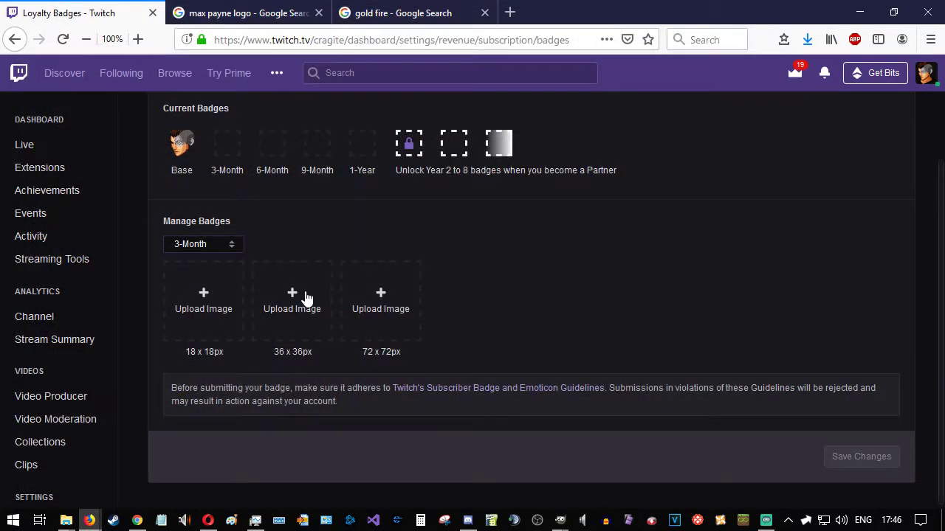
pyautogui.click(305, 295)
pyautogui.scroll(-1, 355, 369)
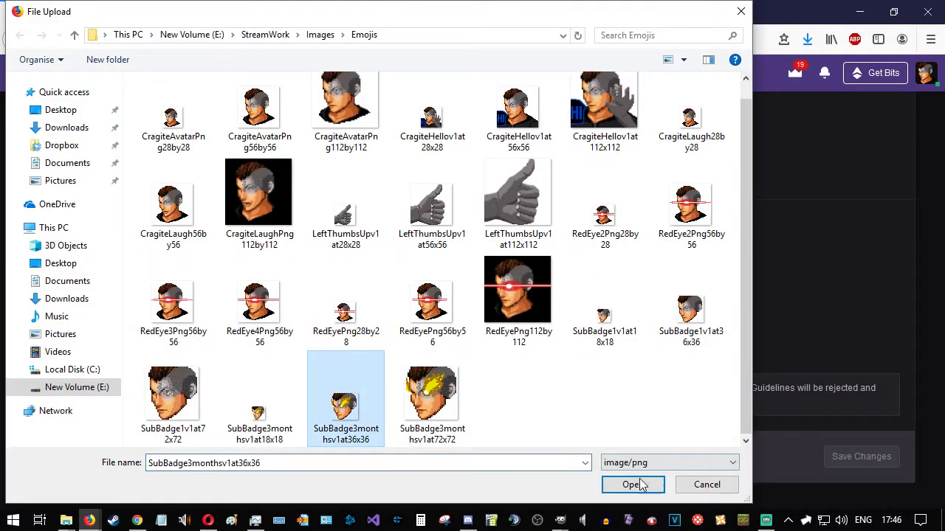
pyautogui.doubleClick(398, 404)
# - Upload SubBadge3monthsv1at72x72 as the 72 x 72px image and save the 3-Month badge images, confirming ownership of the rights
pyautogui.click(372, 280)
pyautogui.click(432, 408)
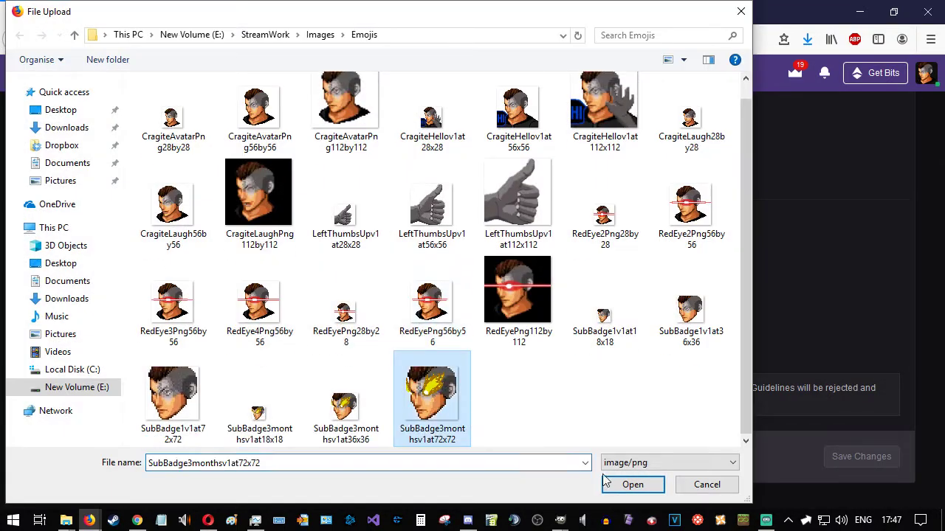
pyautogui.click(631, 483)
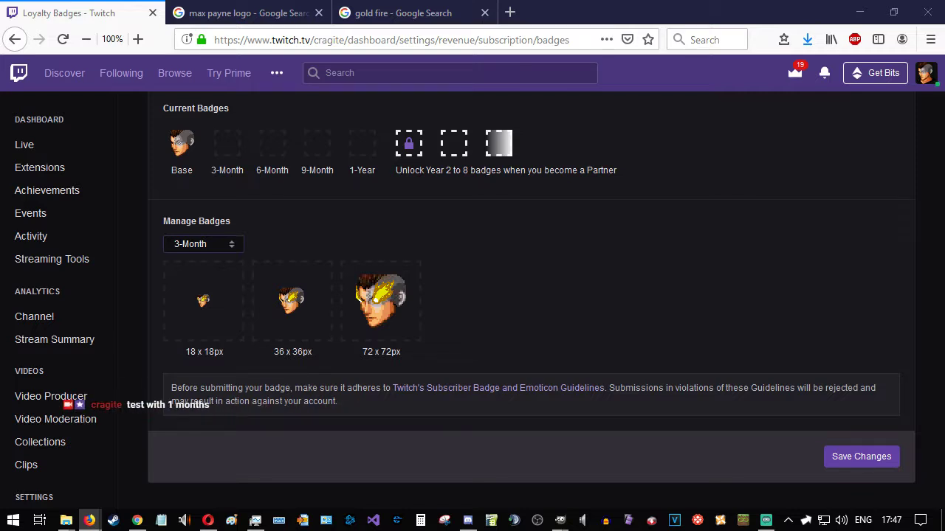
pyautogui.click(848, 459)
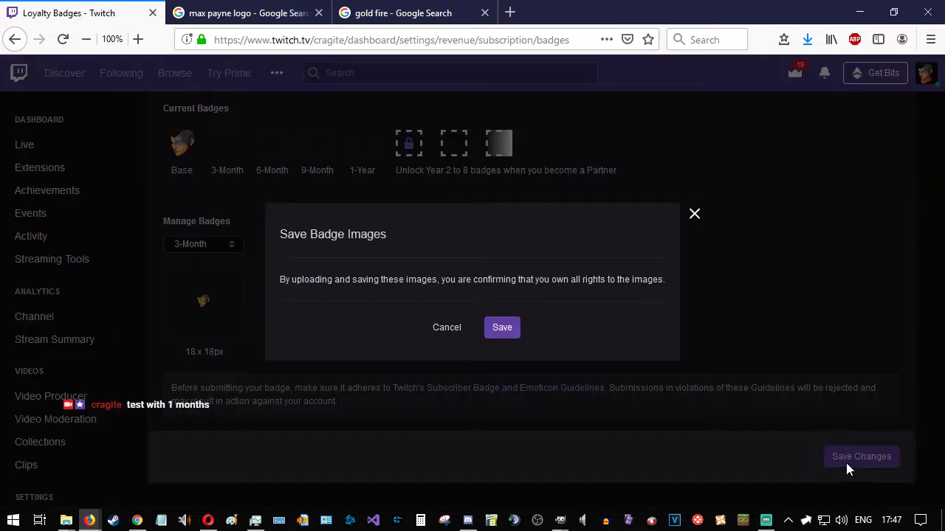
pyautogui.click(499, 332)
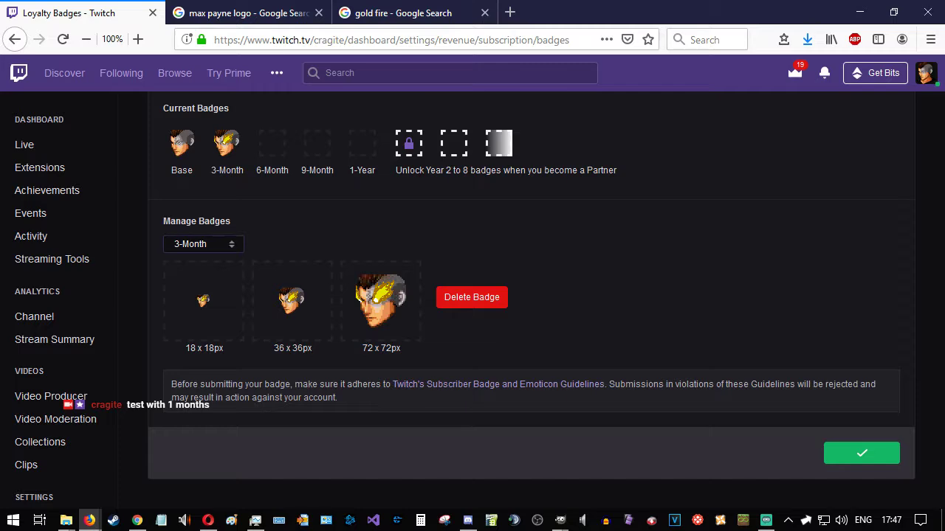
# - Bring the channel page window over the badge settings and send "test with 3 months" in the stream chat
pyautogui.moveTo(944, 192); pyautogui.dragTo(788, 56)
pyautogui.click(749, 428)
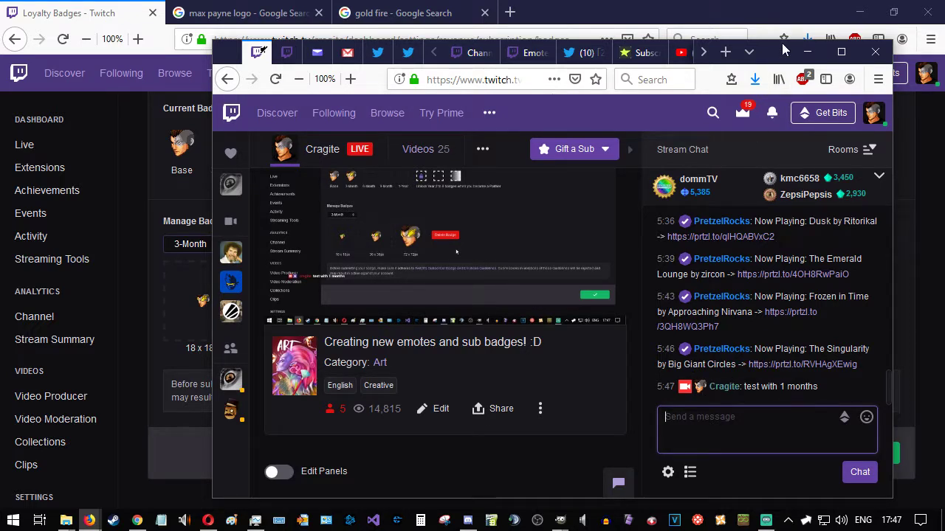
pyautogui.write('test with 3 months')
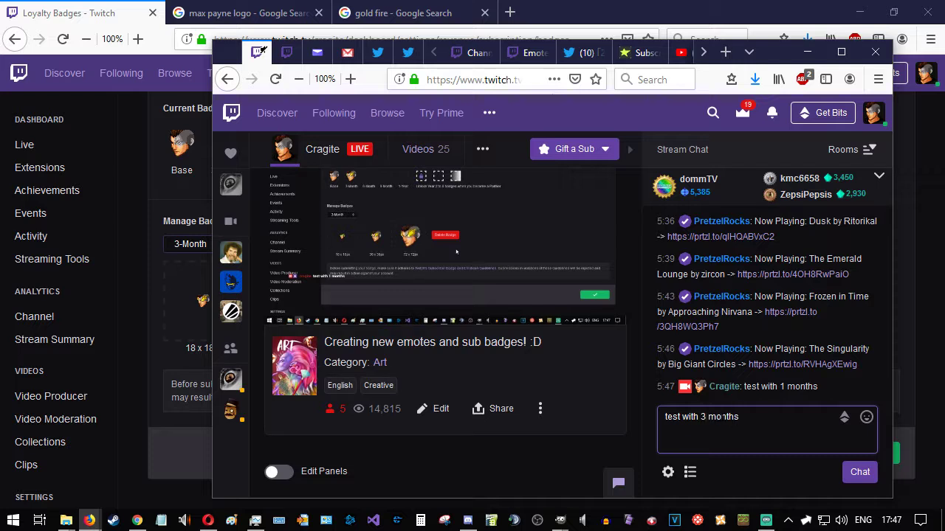
pyautogui.press('Return')
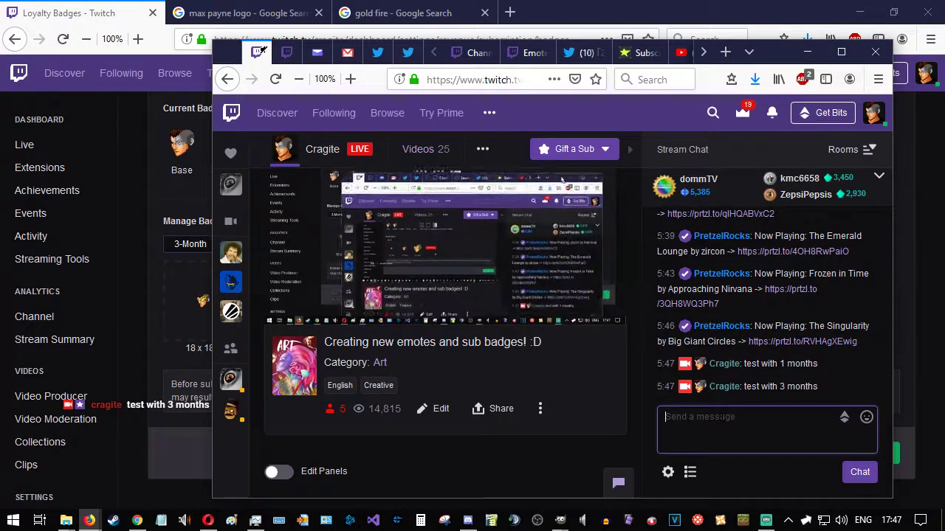
# - Send the messages "not yet..." and "now?" in the stream chat to test the badge again
pyautogui.write('not y')
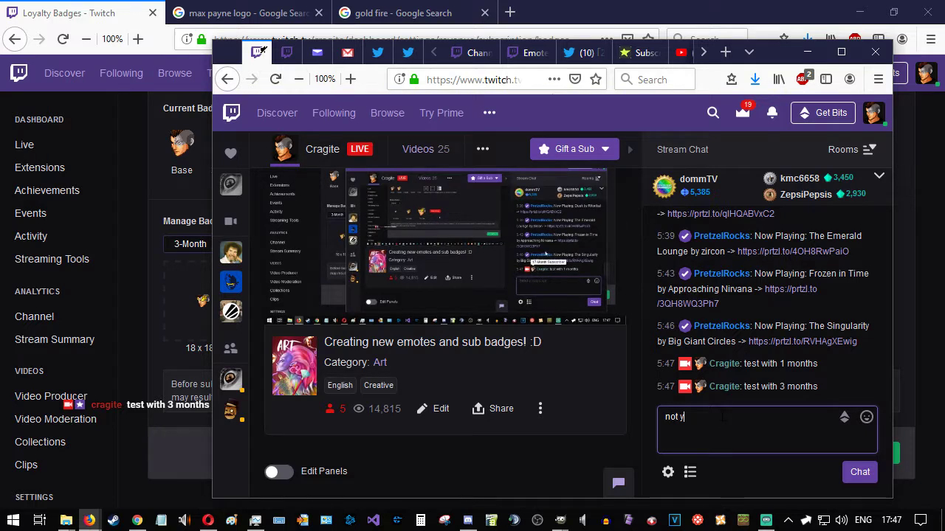
pyautogui.write('et...')
pyautogui.press('Return')
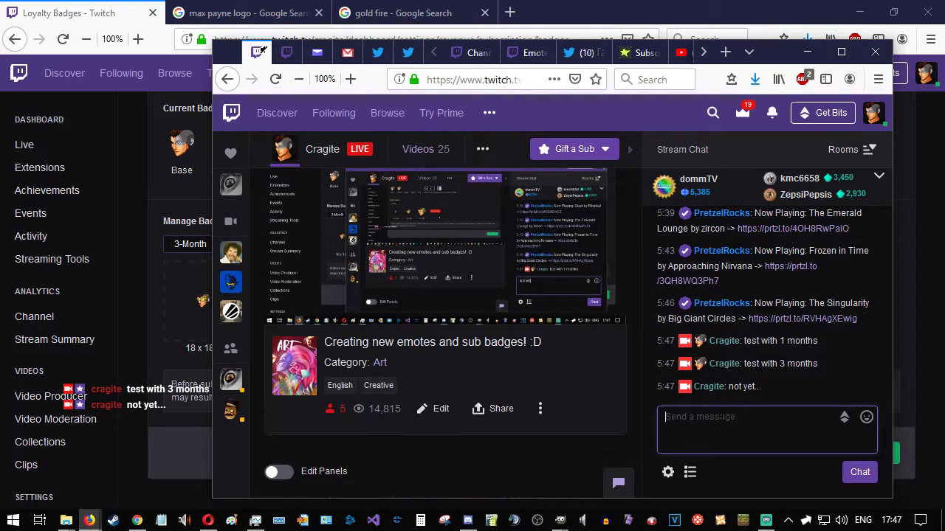
pyautogui.write('now?')
pyautogui.press('Return')
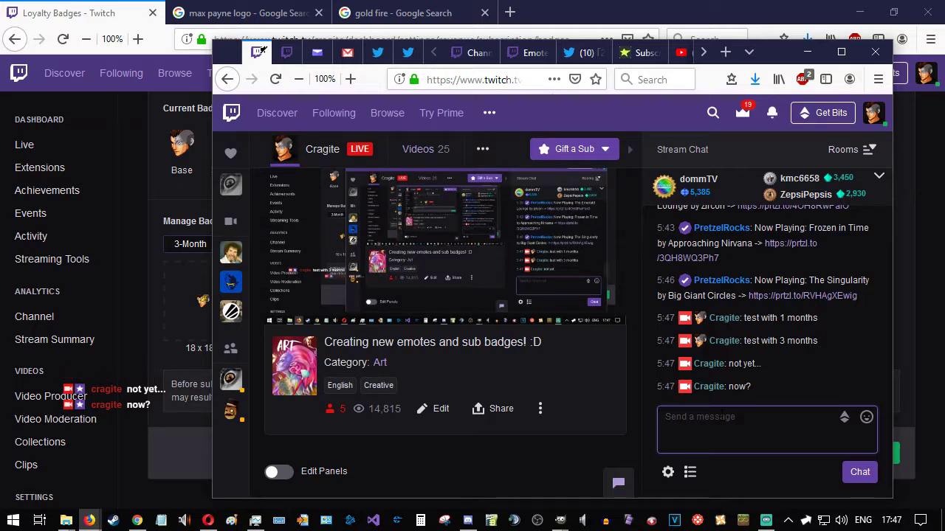
# - Check the saved 3-Month badge on the Loyalty Badges page, and send "now" in the stream chat
pyautogui.click(920, 369)
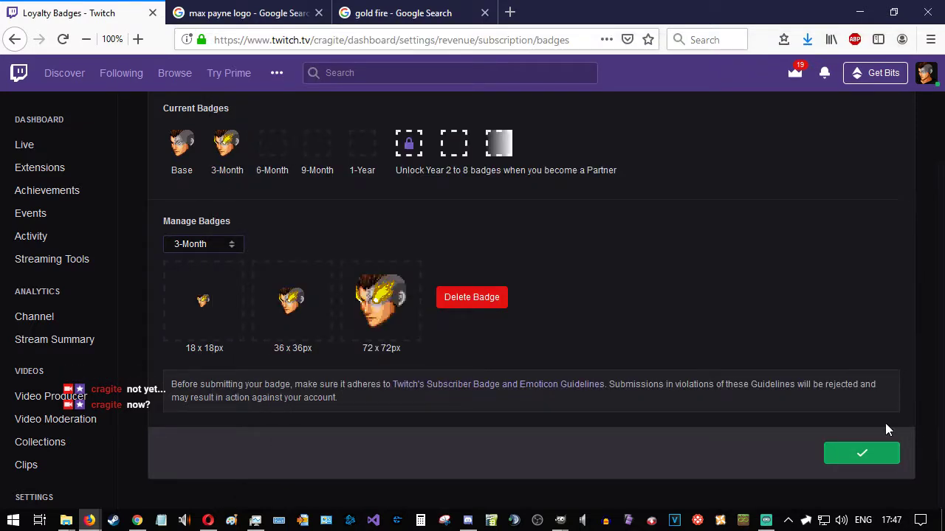
pyautogui.hotkey('alt', 'Tab')
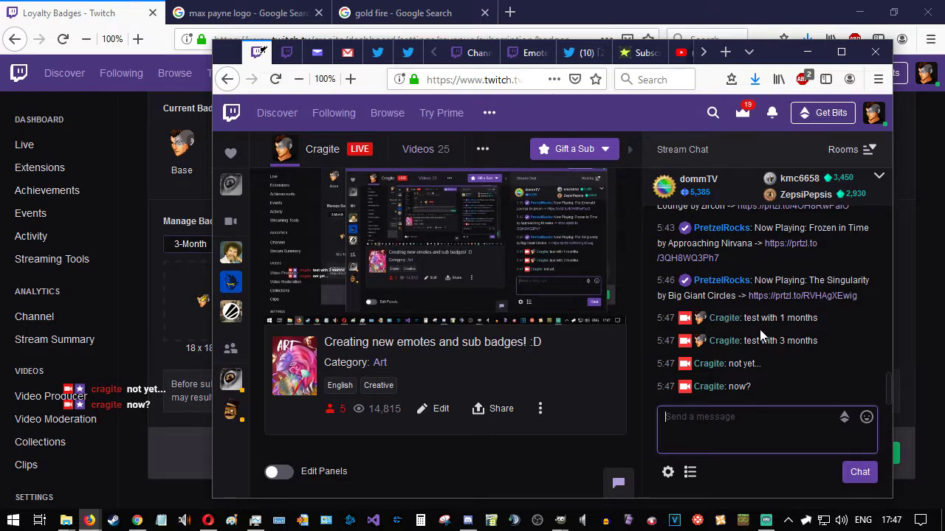
pyautogui.press('Return')
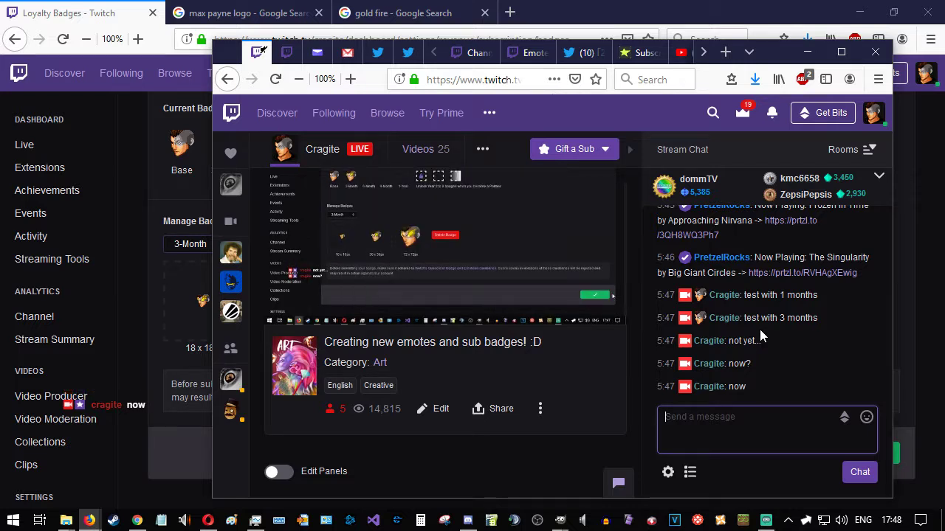
# - Reload the channel page and send "or now" and "yes" in the stream chat
pyautogui.press('F5')
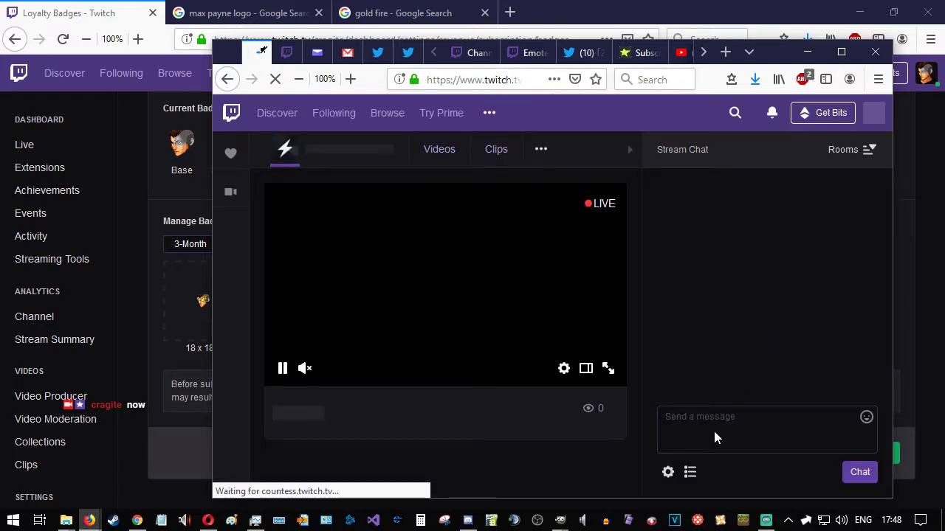
pyautogui.click(714, 432)
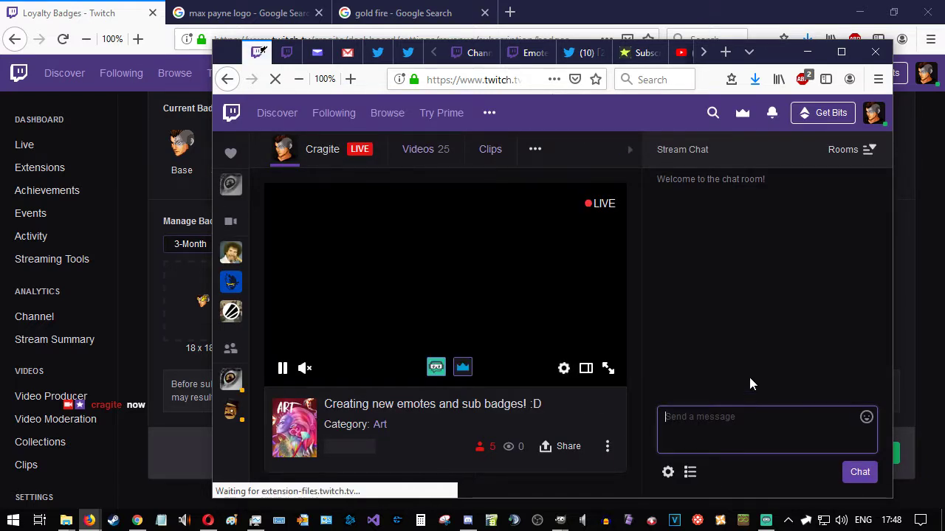
pyautogui.write('or now')
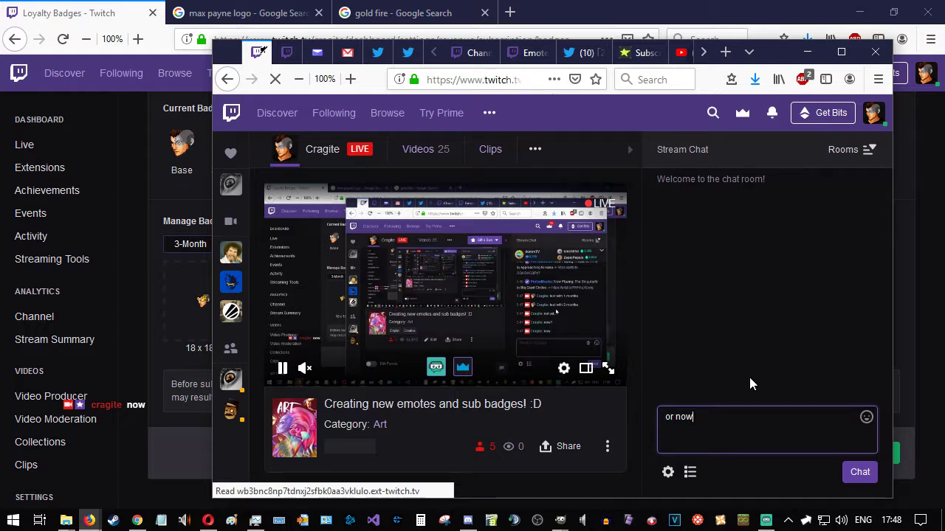
pyautogui.press('Return')
pyautogui.write('yes')
pyautogui.press('Return')
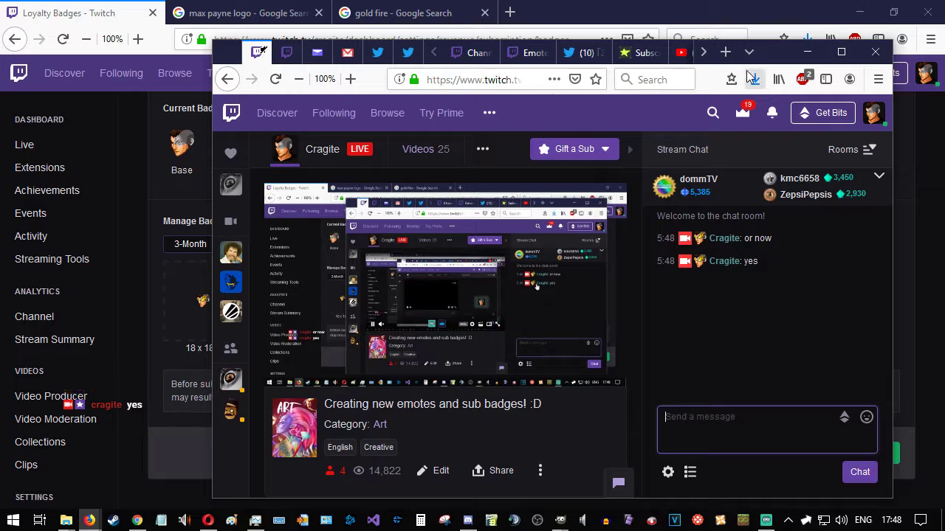
# - Maximize the channel window and enlarge the page to 130% to examine the new badge beside the chat messages
pyautogui.hotkey('ctrl', '+')
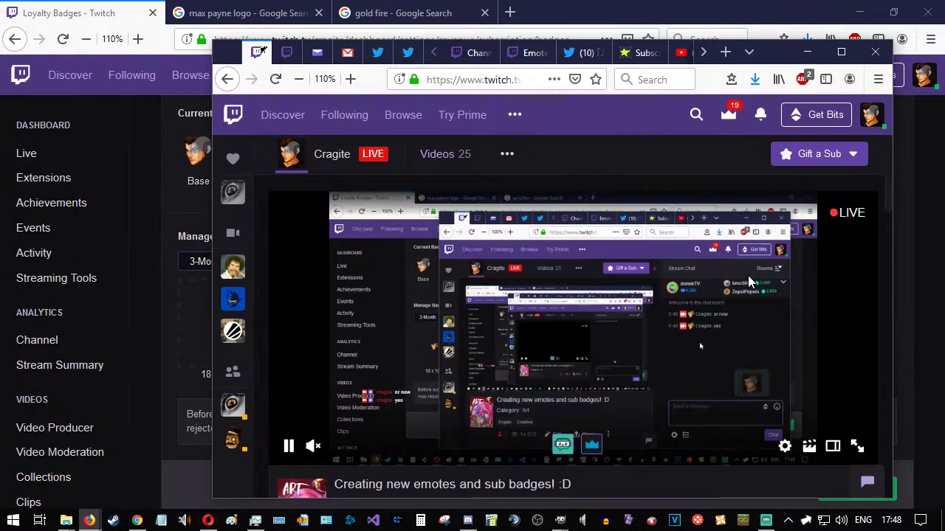
pyautogui.moveTo(764, 57); pyautogui.dragTo(627, 1)
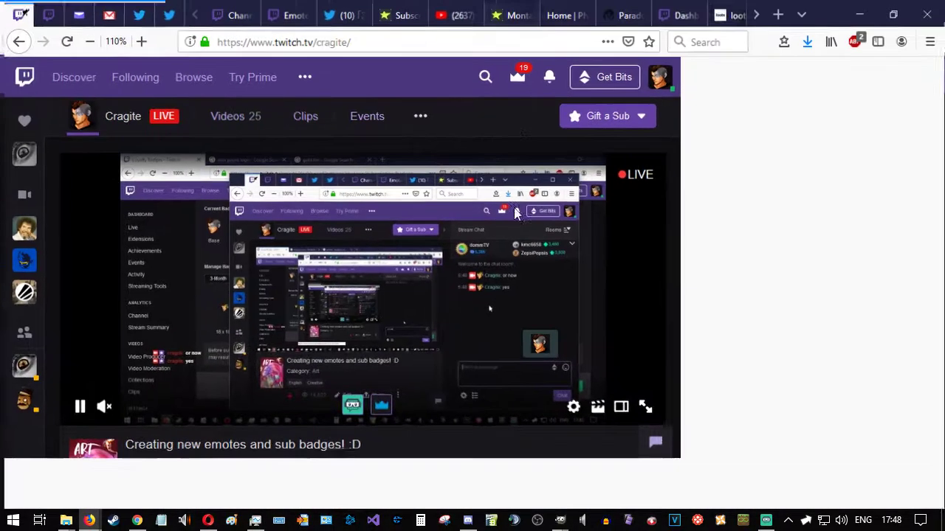
pyautogui.hotkey('ctrl', '+')
pyautogui.hotkey('ctrl', '+')
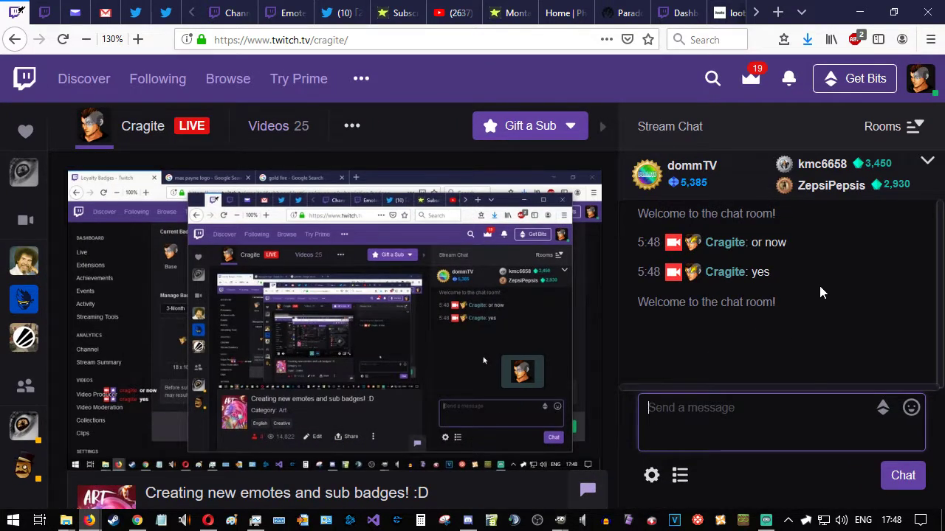
# - Examine the new badge beside the chat messages, show its label, and return the page to 100%
pyautogui.hotkey('ctrl', '+')
pyautogui.hotkey('ctrl', '-')
pyautogui.scroll(-3, 803, 297)
pyautogui.scroll(2, 803, 298)
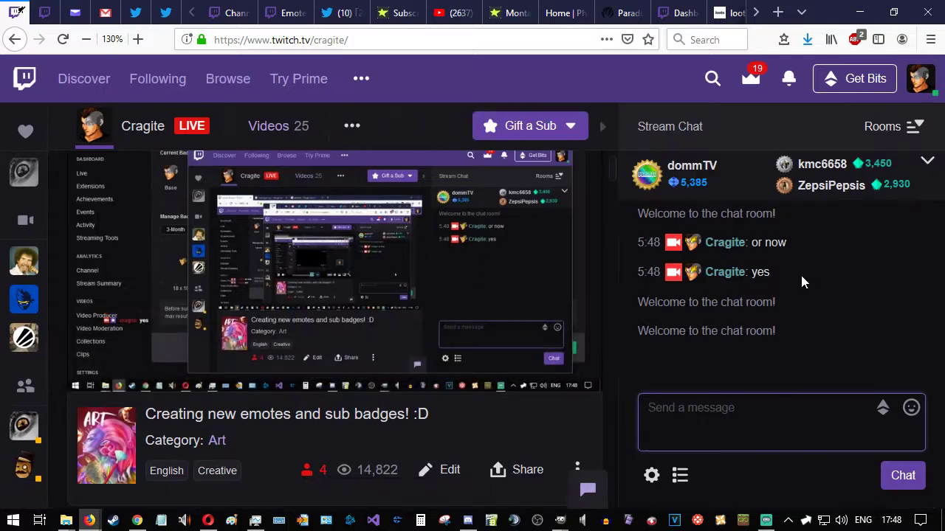
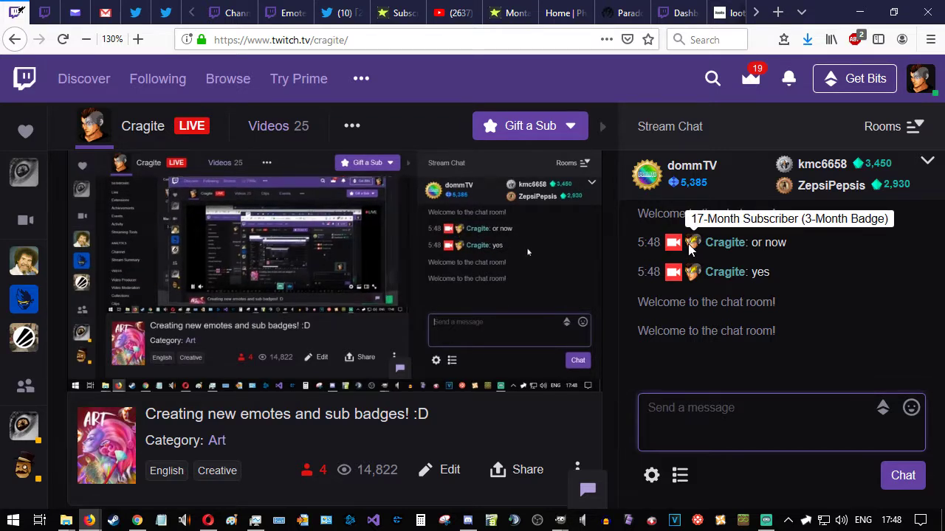
pyautogui.hotkey('ctrl', '-')
pyautogui.hotkey('ctrl', '-')
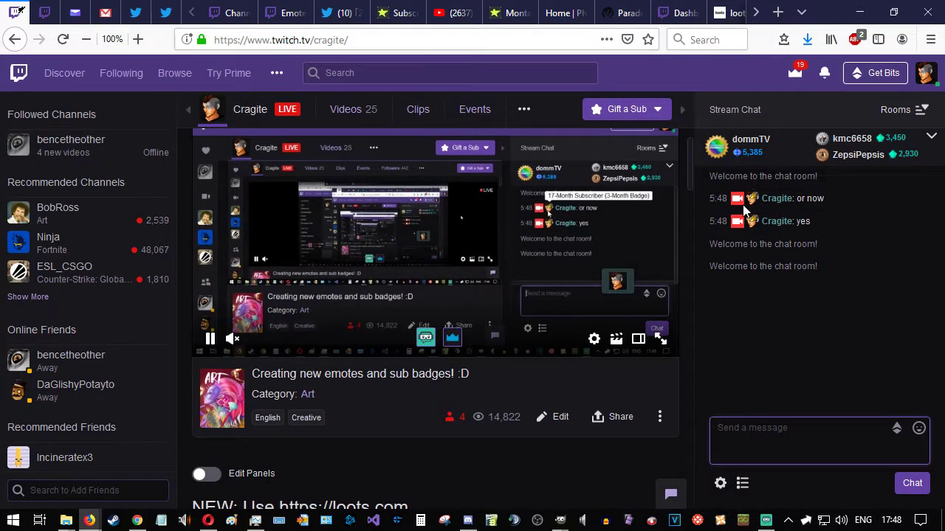
# - Compare the saved 3-Month badge on the Loyalty Badges page with the badge in chat, viewing the channel page at 130%
pyautogui.moveTo(814, 21); pyautogui.dragTo(944, 305)
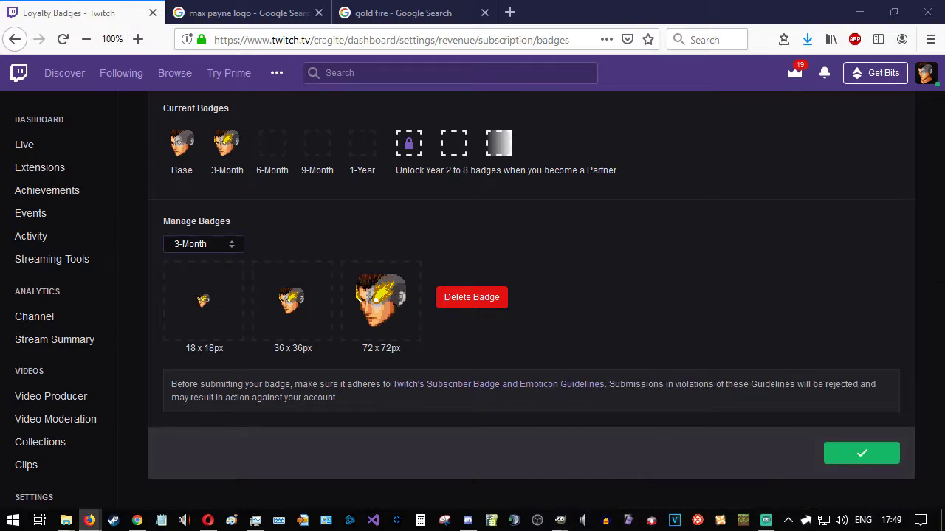
pyautogui.moveTo(944, 304); pyautogui.dragTo(686, 0)
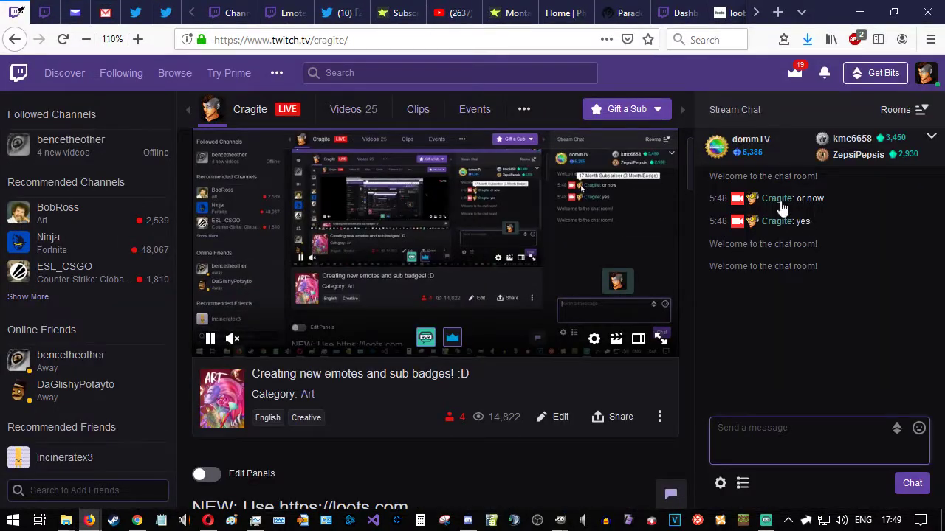
pyautogui.hotkey('ctrl', '+')
pyautogui.hotkey('ctrl', '+')
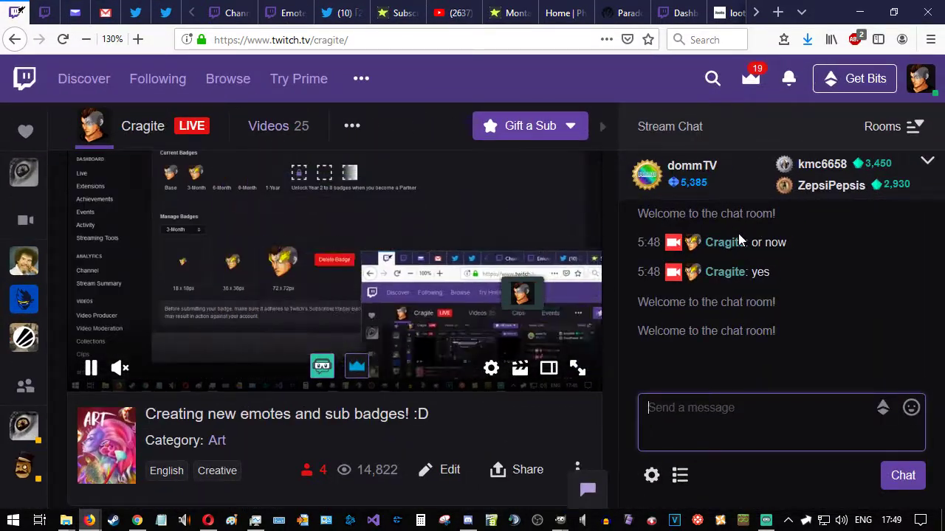
pyautogui.hotkey('ctrl', '+')
pyautogui.hotkey('ctrl', '+')
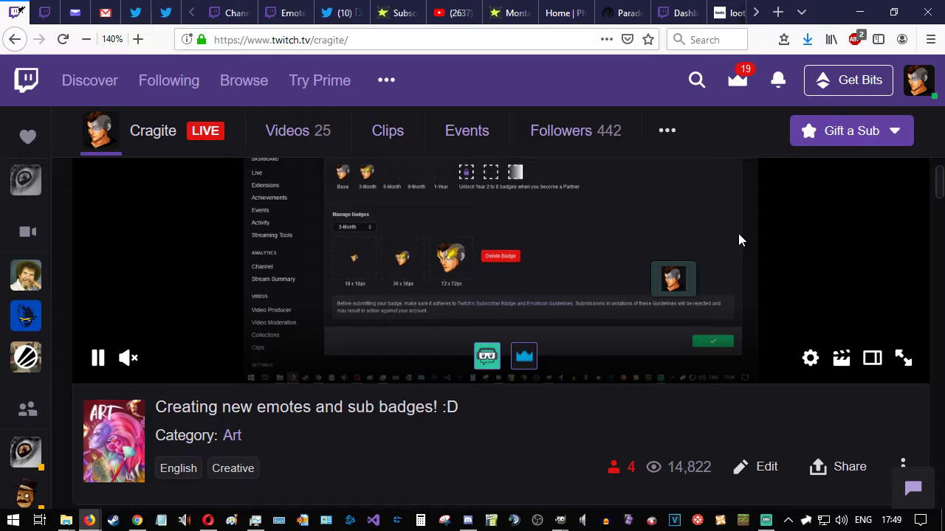
pyautogui.hotkey('ctrl', '-')
pyautogui.moveTo(693, 247)
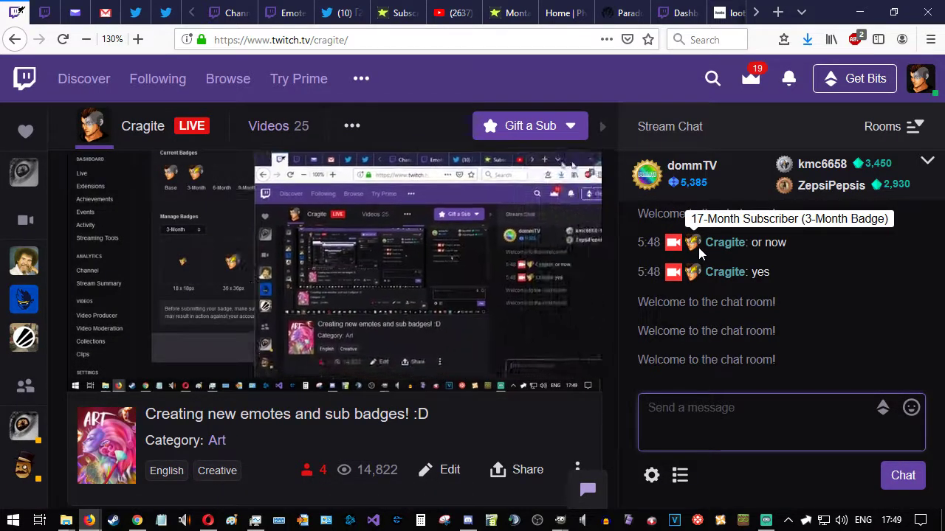
# - Open the developer tools for the channel page at 100%, undock them into a separate window, and move it clear of the chat
pyautogui.press('F12')
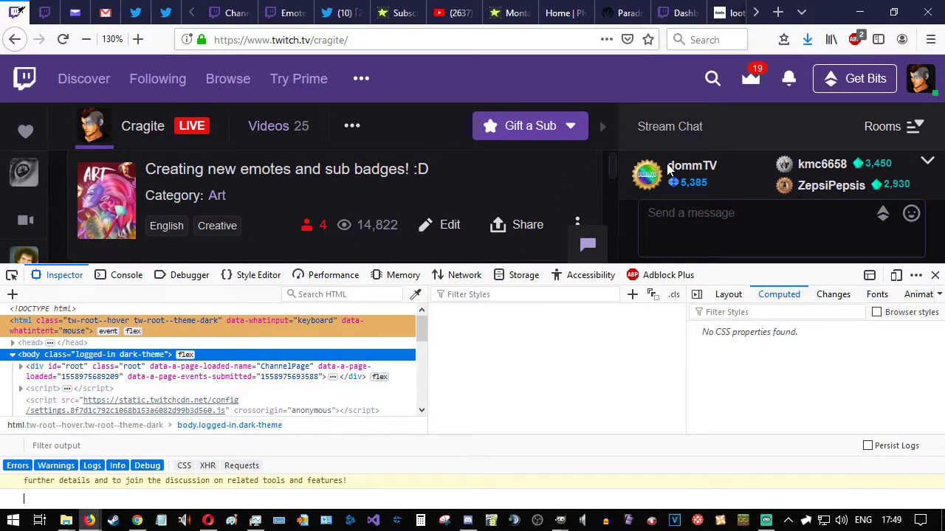
pyautogui.hotkey('ctrl', '-')
pyautogui.hotkey('ctrl', '-')
pyautogui.hotkey('ctrl', '-')
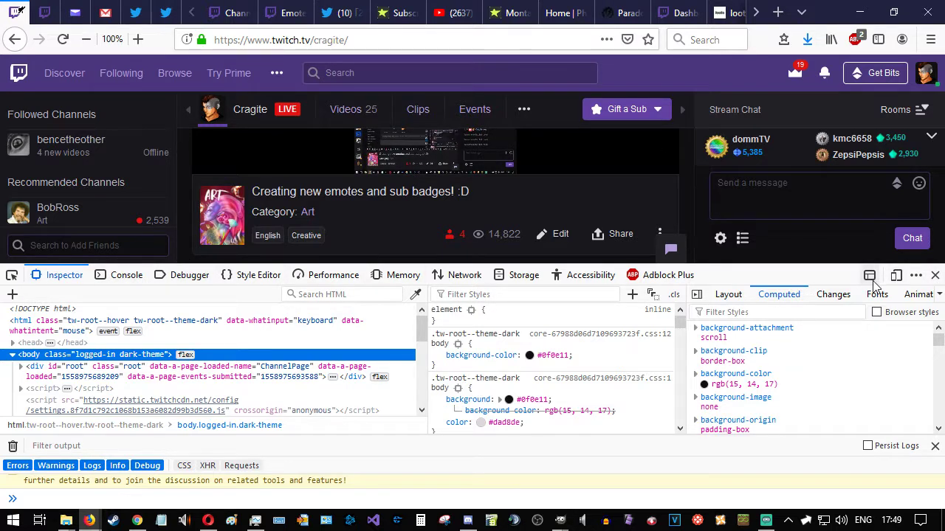
pyautogui.click(916, 276)
pyautogui.click(849, 356)
pyautogui.moveTo(594, 139); pyautogui.dragTo(944, 185)
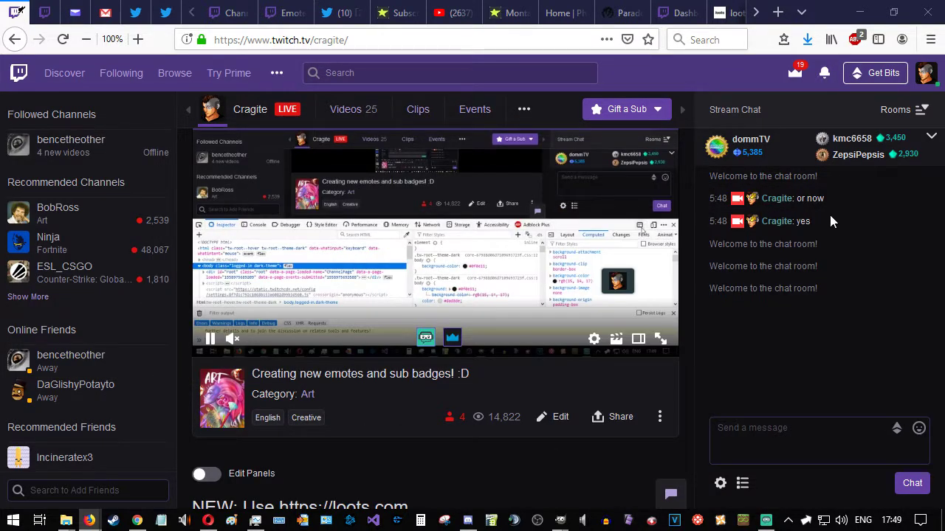
# - Enlarge the channel page to 120%, pick the badges of the "or now" message for inspection, and enlarge the developer tools window
pyautogui.hotkey('ctrl', '+')
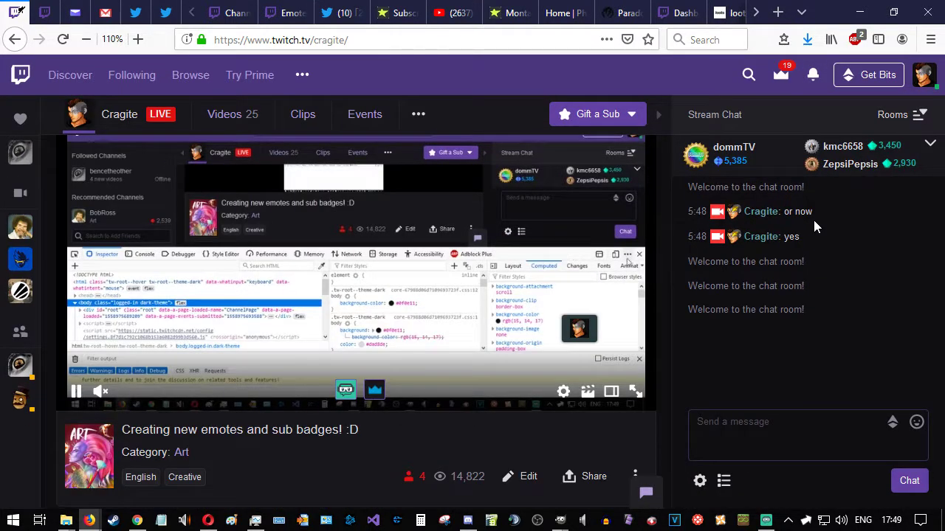
pyautogui.hotkey('ctrl', '+')
pyautogui.moveTo(944, 204); pyautogui.dragTo(367, 248)
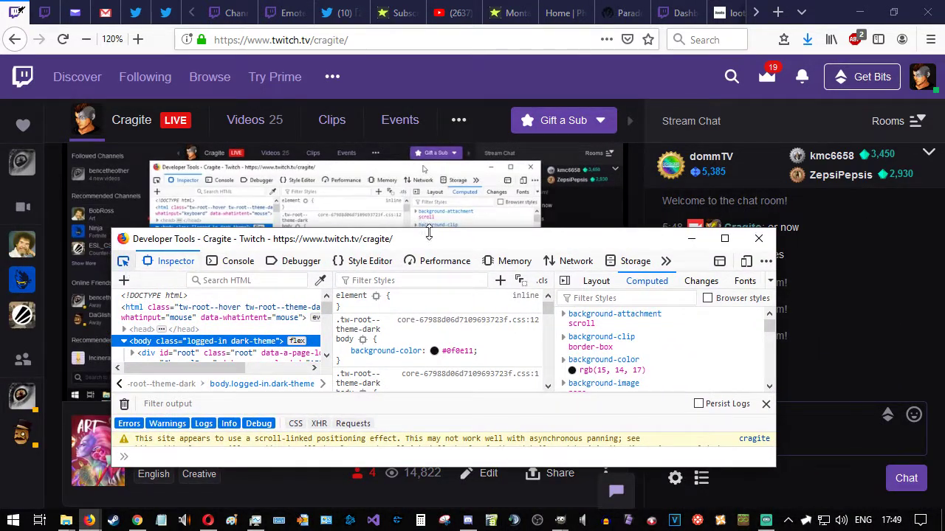
pyautogui.click(713, 225)
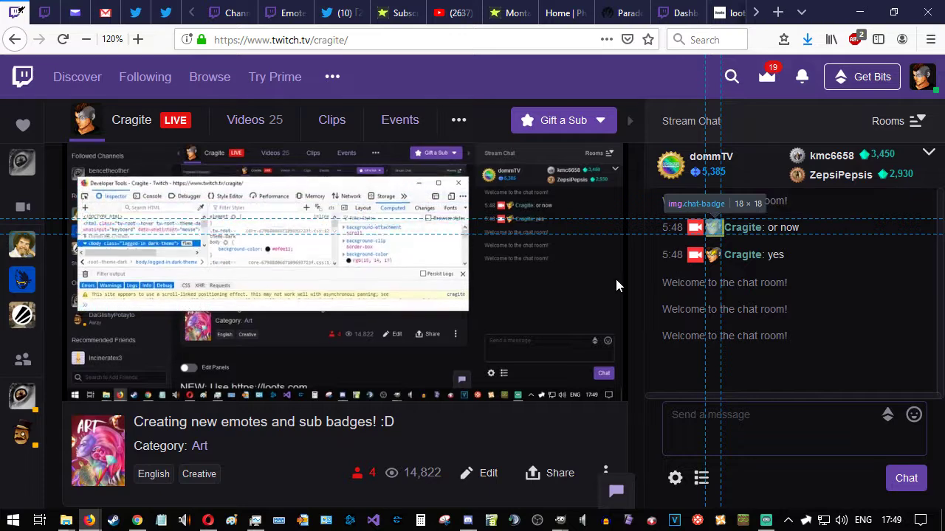
pyautogui.click(703, 228)
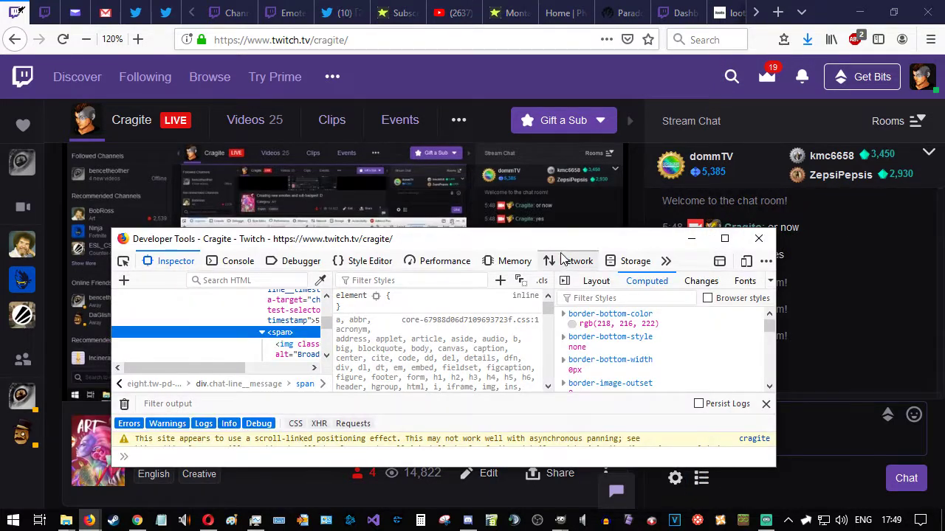
pyautogui.moveTo(559, 238); pyautogui.dragTo(568, 253)
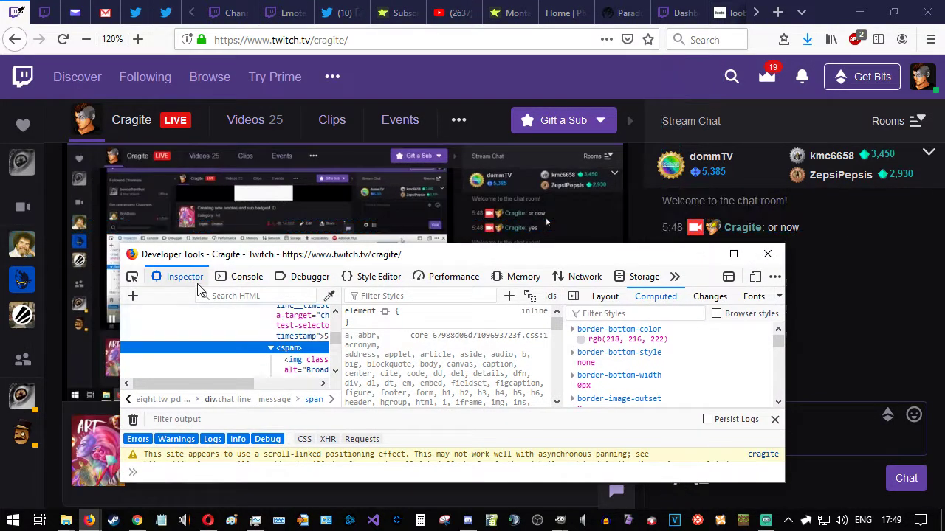
pyautogui.moveTo(456, 250); pyautogui.dragTo(458, 112)
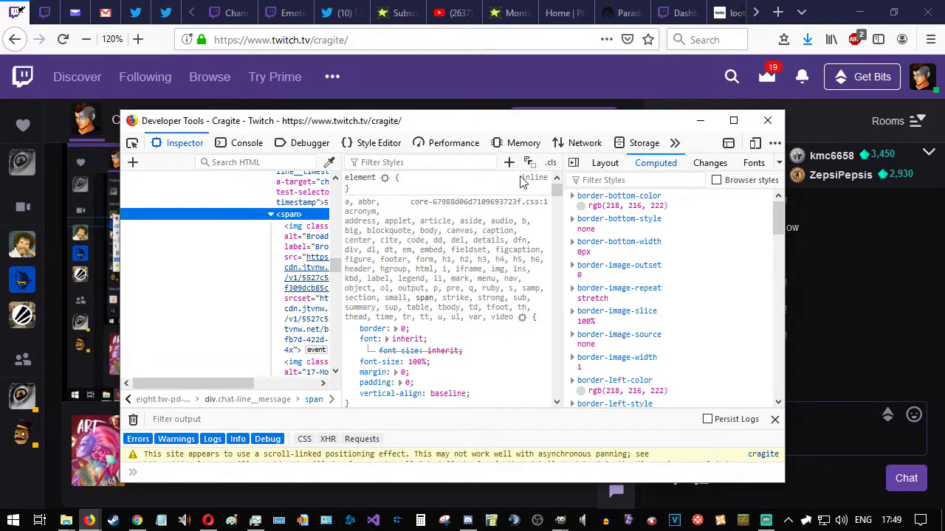
# - Widen the HTML markup pane and select the 3-Month badge's image element to inspect its source links
pyautogui.click(774, 143)
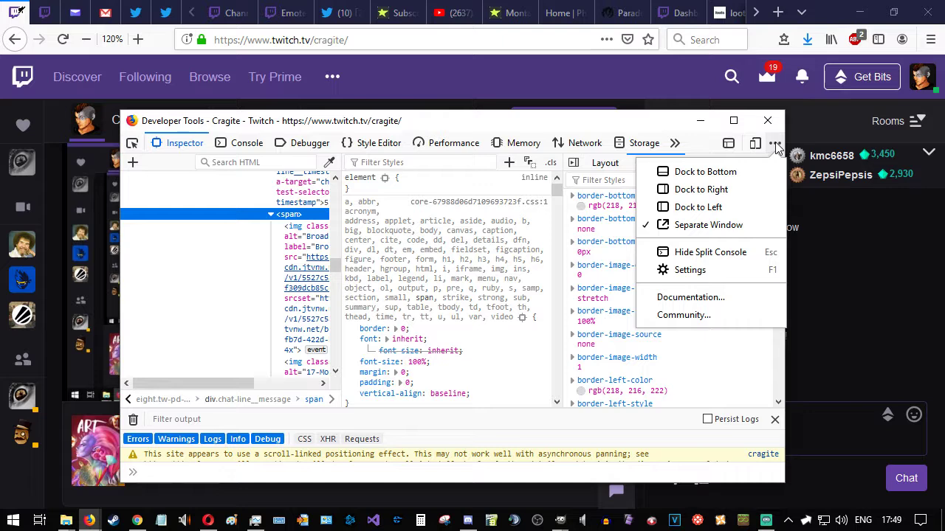
pyautogui.click(775, 146)
pyautogui.moveTo(361, 210); pyautogui.dragTo(506, 220)
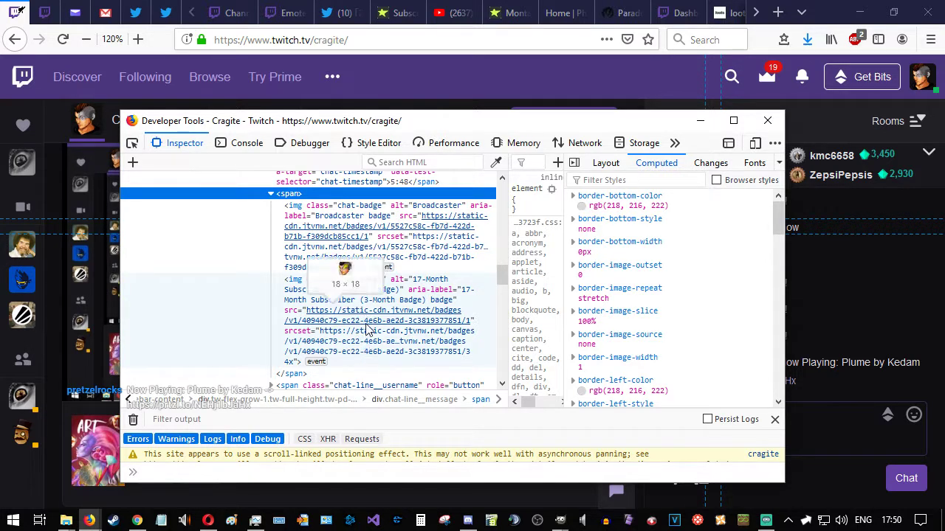
pyautogui.click(296, 316)
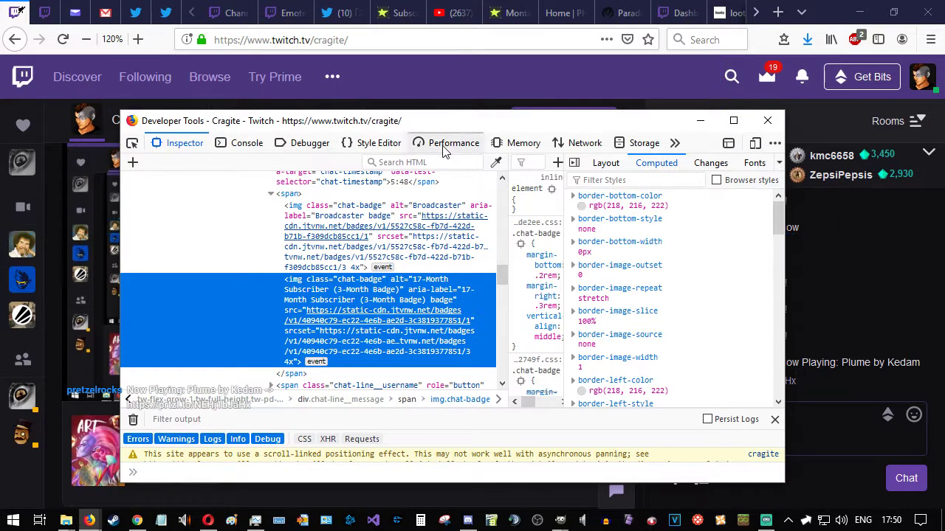
# - Uncover the chat badges for another look, then dock the developer tools to the bottom and close them
pyautogui.moveTo(476, 123); pyautogui.dragTo(418, 297)
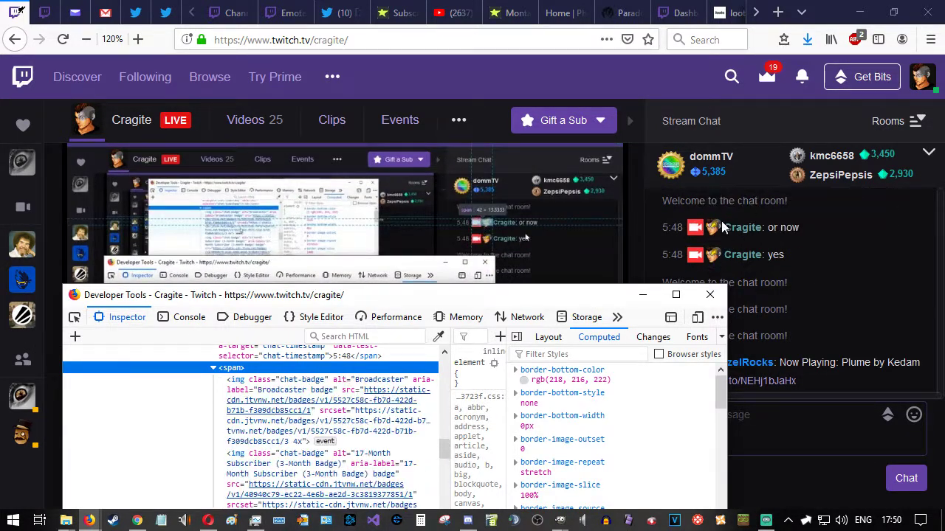
pyautogui.moveTo(607, 296); pyautogui.dragTo(636, 221)
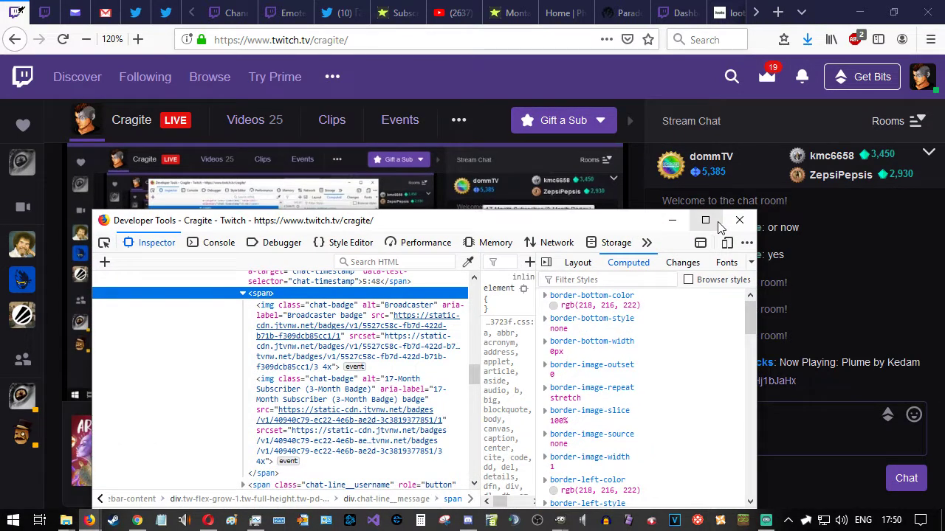
pyautogui.click(746, 244)
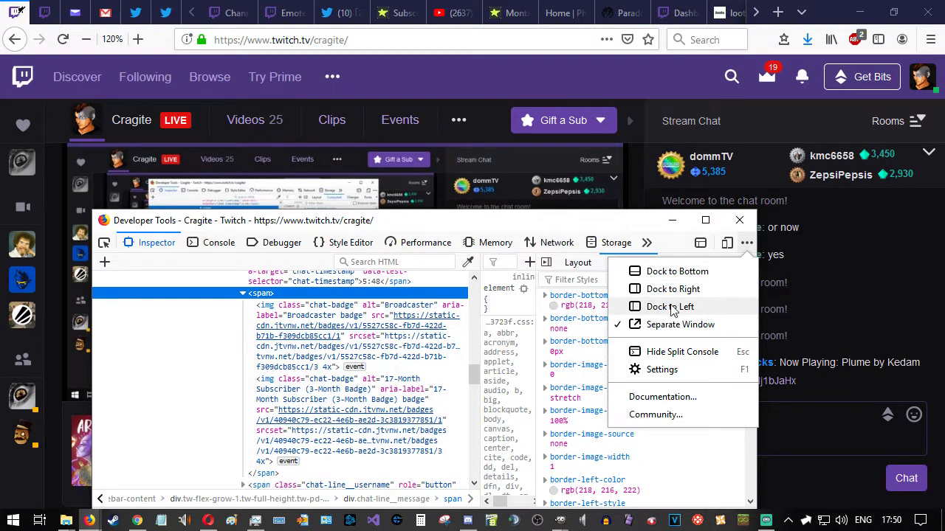
pyautogui.click(726, 272)
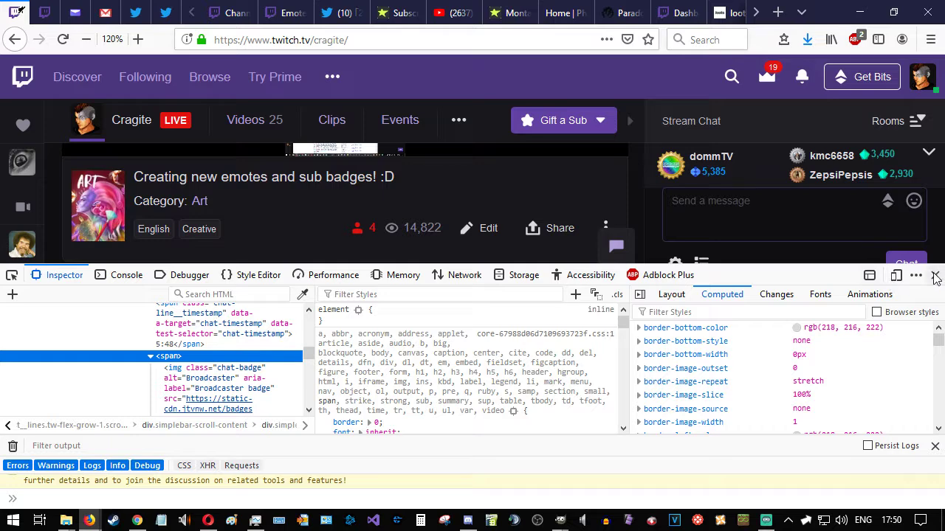
pyautogui.click(935, 276)
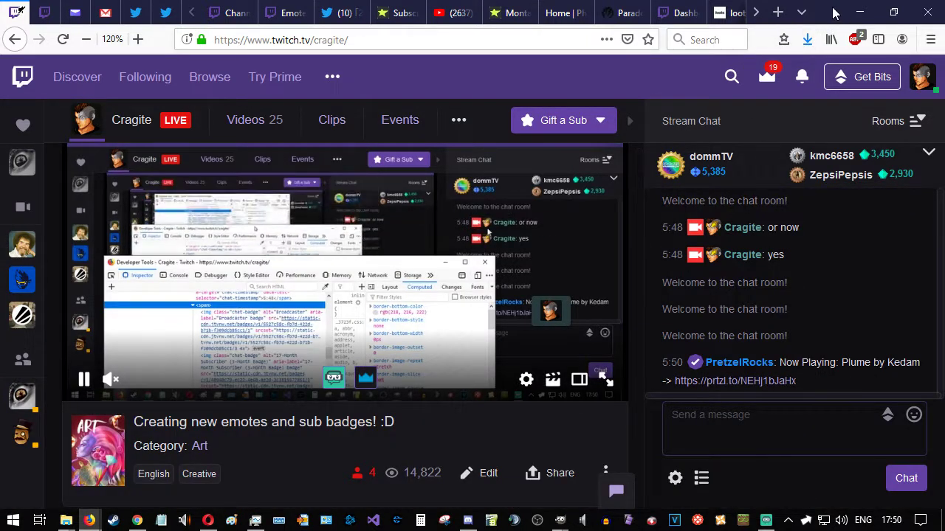
# - Minimize the channel window and review the current and 3-Month badges on the Loyalty Badges page
pyautogui.click(859, 11)
pyautogui.hotkey('ctrl', '0')
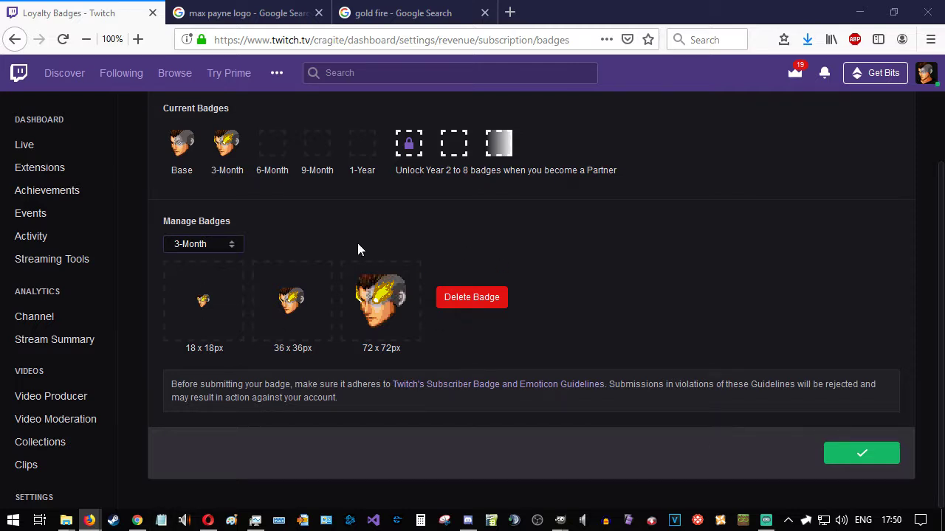
pyautogui.scroll(2, 657, 410)
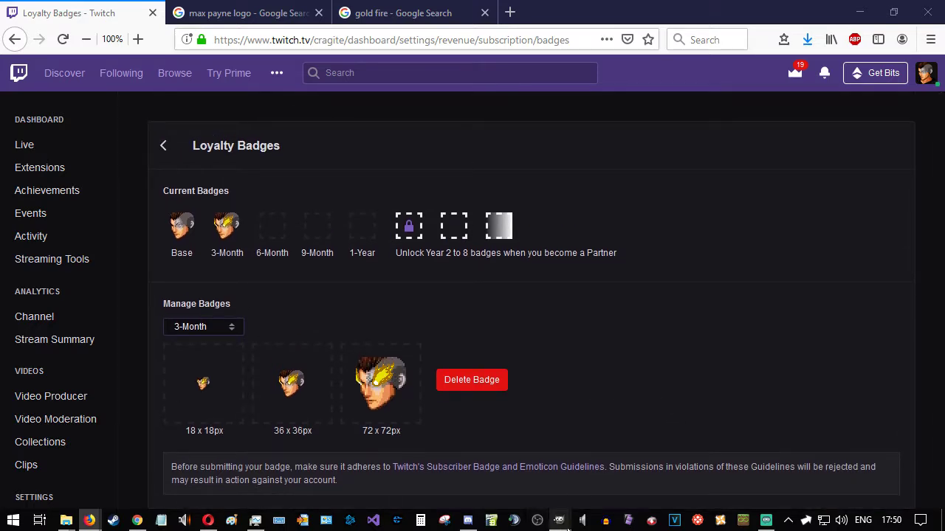
# - Switch to GIMP's 18x18 badge window, start opening an image, and browse to the Tweet folder on New Volume (E:)
pyautogui.moveTo(562, 524)
pyautogui.click(908, 476)
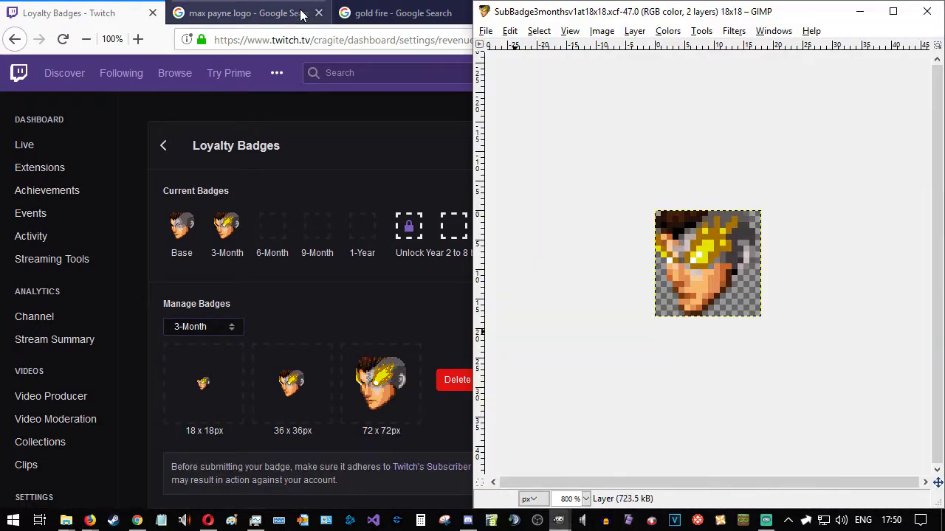
pyautogui.click(490, 33)
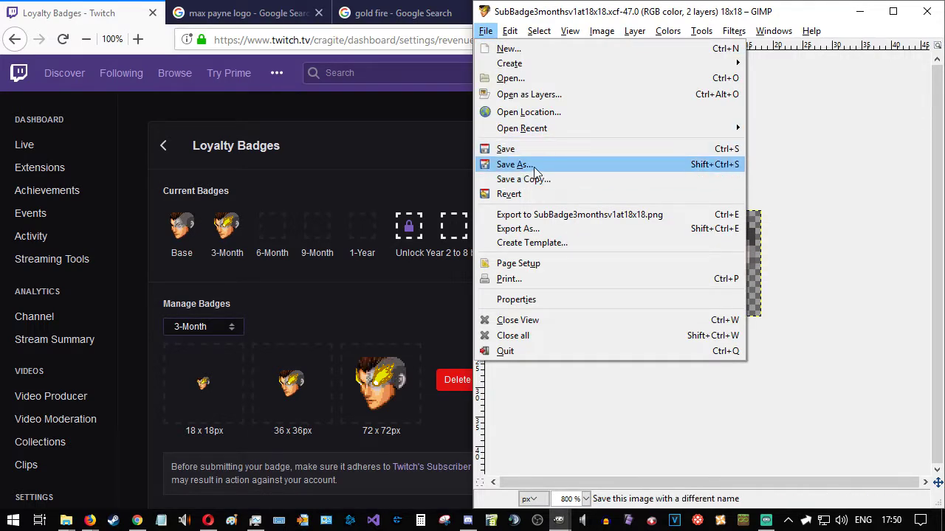
pyautogui.click(522, 80)
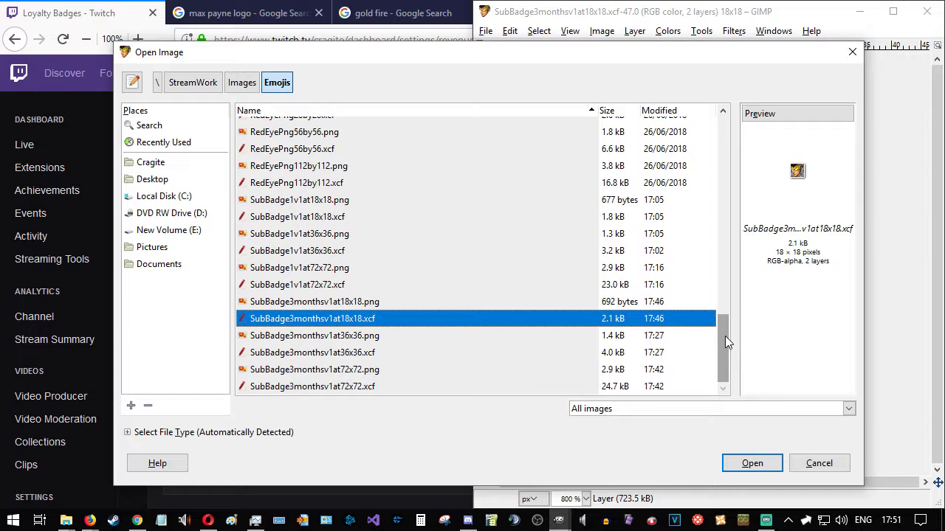
pyautogui.click(181, 233)
pyautogui.doubleClick(276, 333)
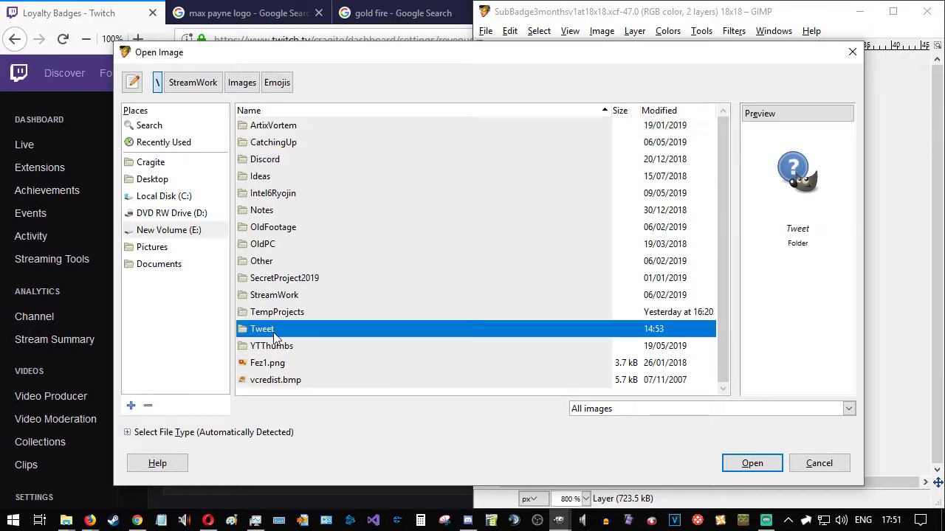
# - Sort the Tweet folder by newest modification date, open 20190527Emotes.xcf, and bring its image window to the front
pyautogui.click(659, 111)
pyautogui.click(659, 110)
pyautogui.click(299, 130)
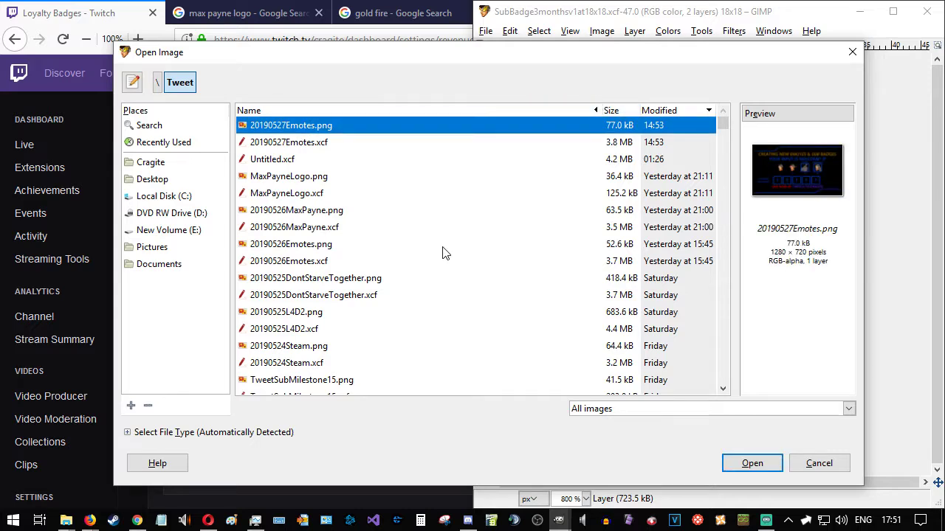
pyautogui.click(315, 147)
pyautogui.click(751, 463)
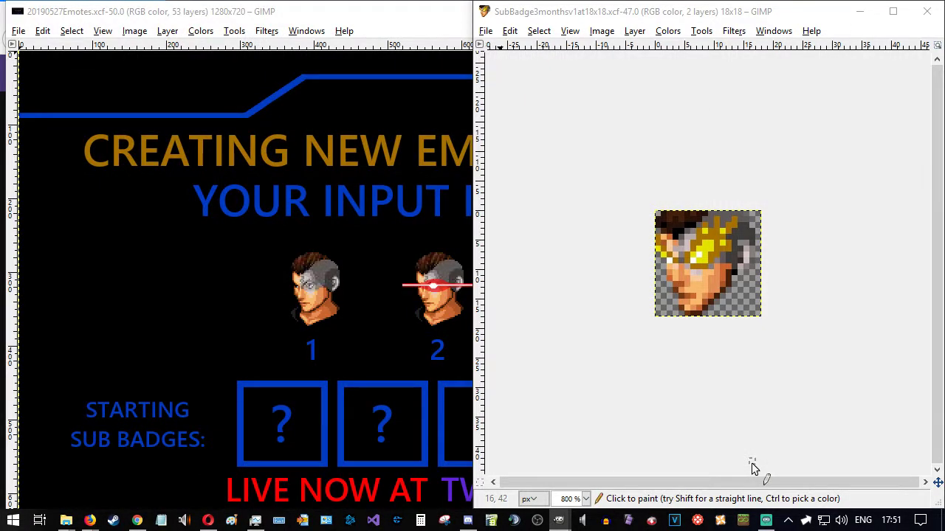
pyautogui.doubleClick(361, 4)
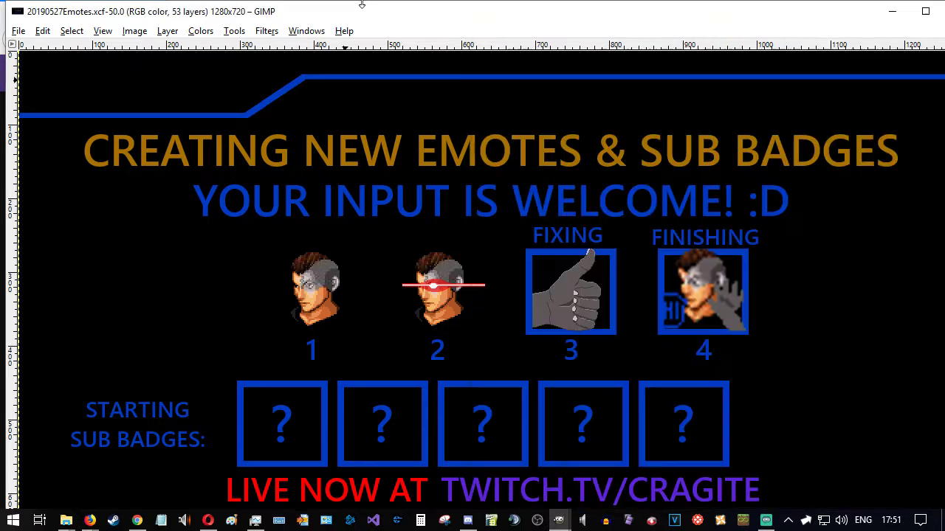